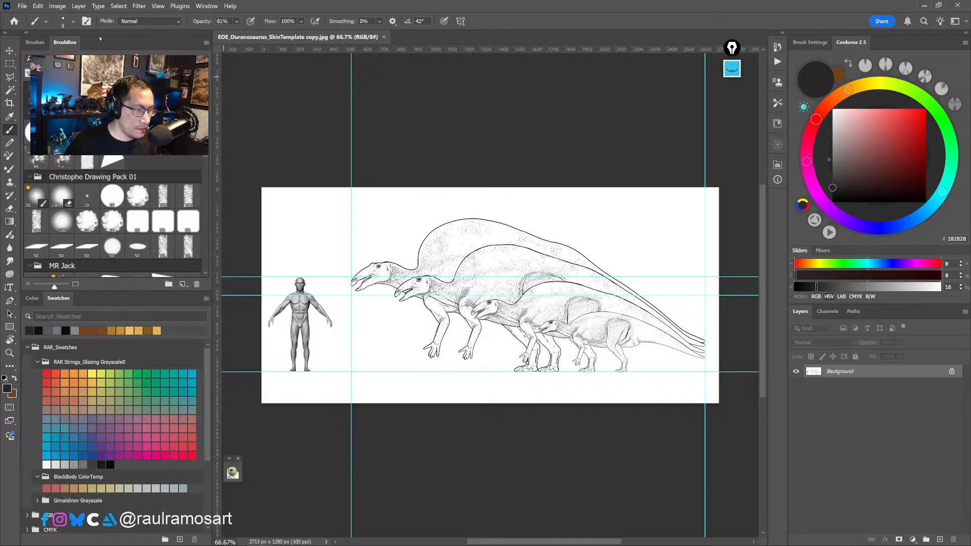
# - Start saving a copy of the image and create a folder named Growth Template inside the Ouranosaurus folder as its destination
pyautogui.click(22, 6)
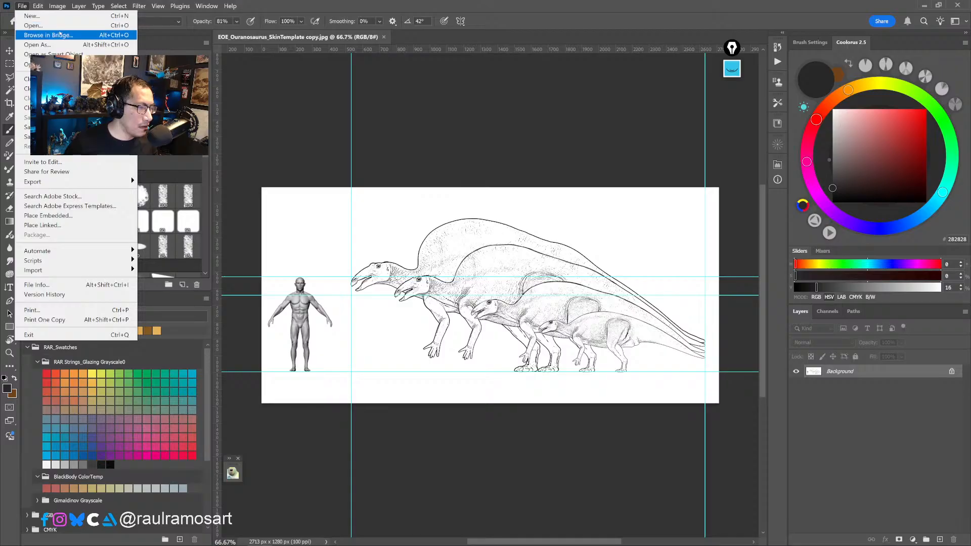
pyautogui.click(468, 112)
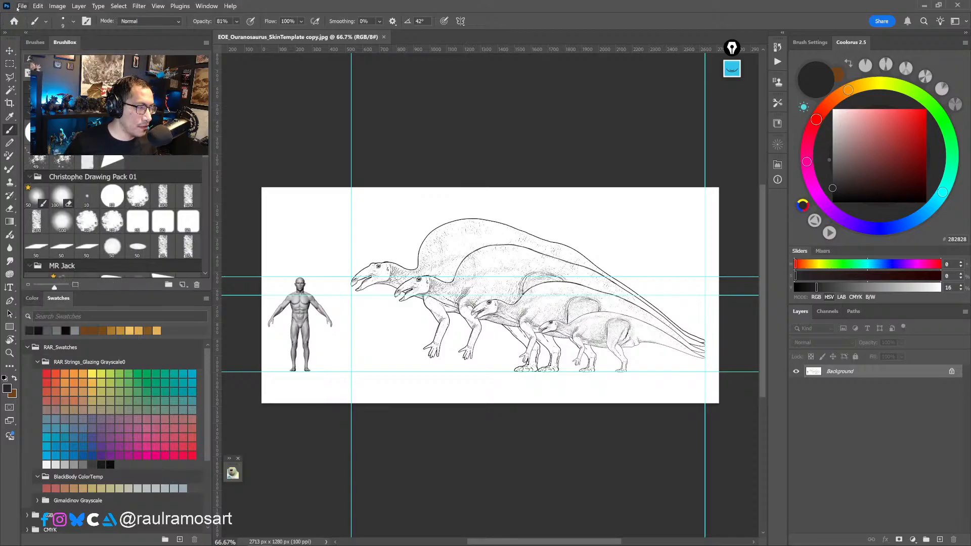
pyautogui.click(23, 6)
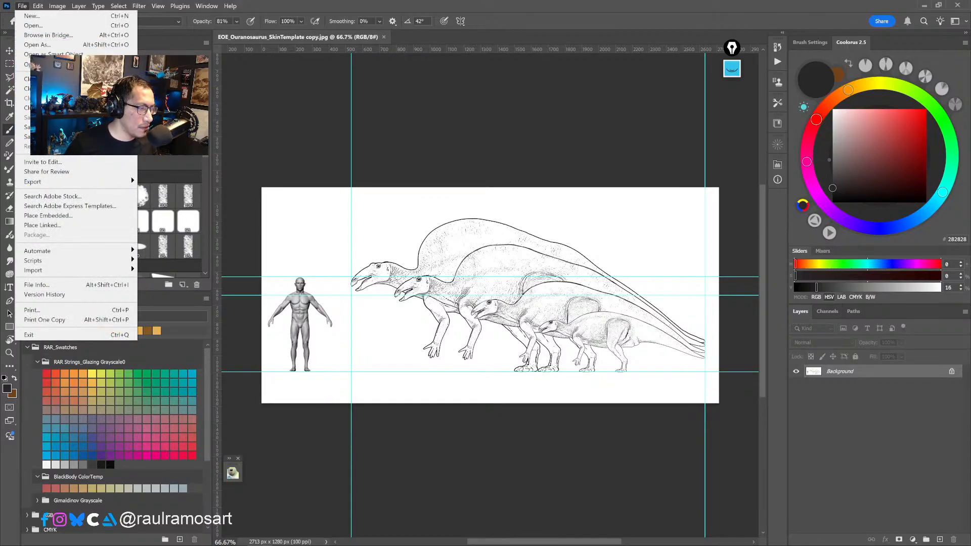
pyautogui.moveTo(87, 182)
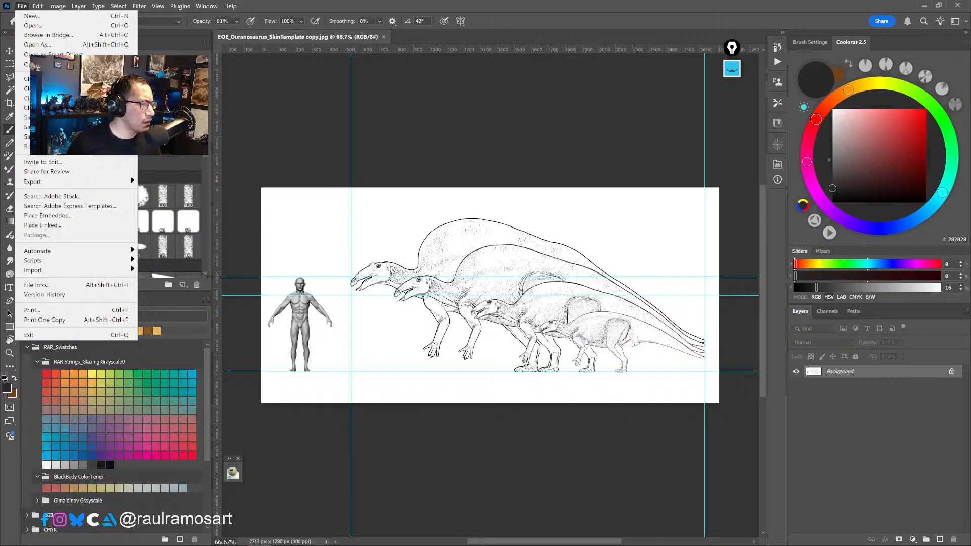
pyautogui.moveTo(76, 64)
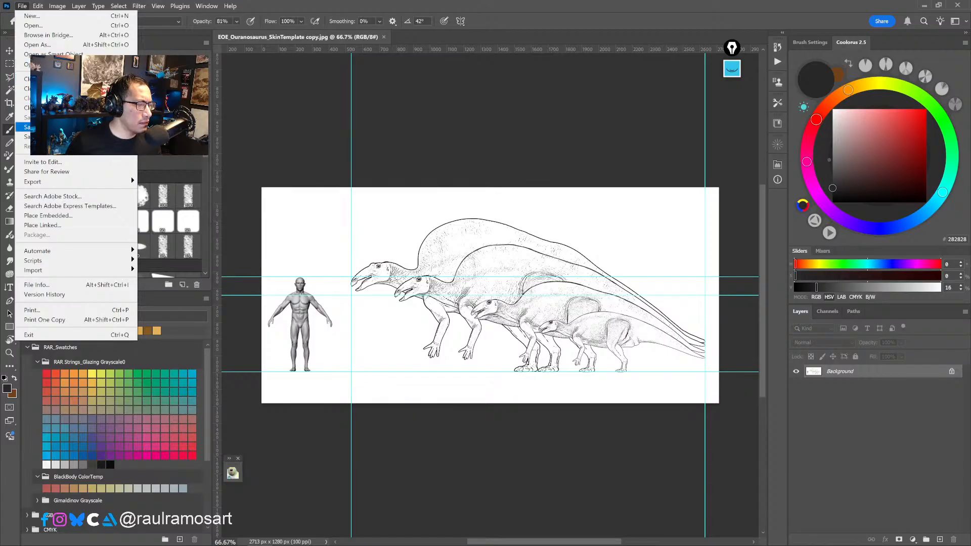
pyautogui.click(49, 137)
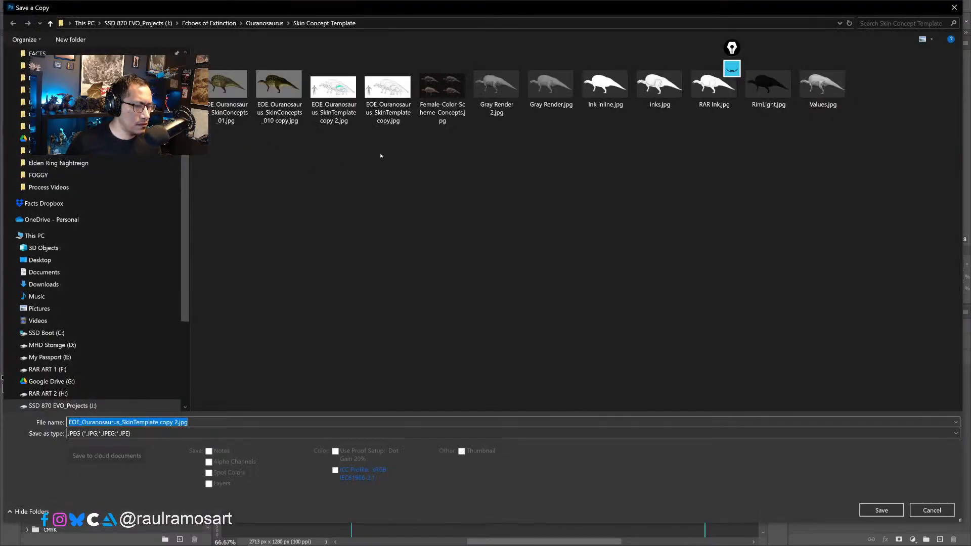
pyautogui.click(259, 24)
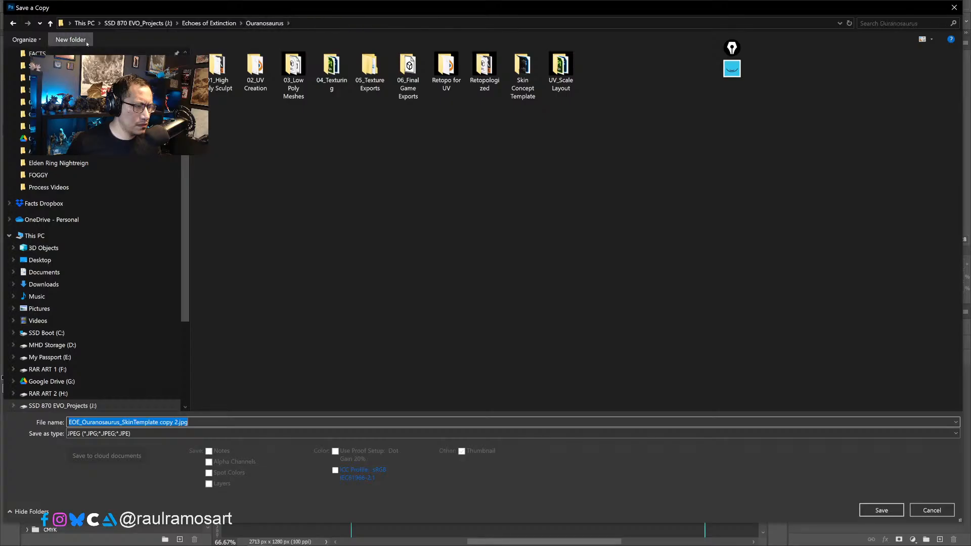
pyautogui.click(71, 40)
pyautogui.write('G')
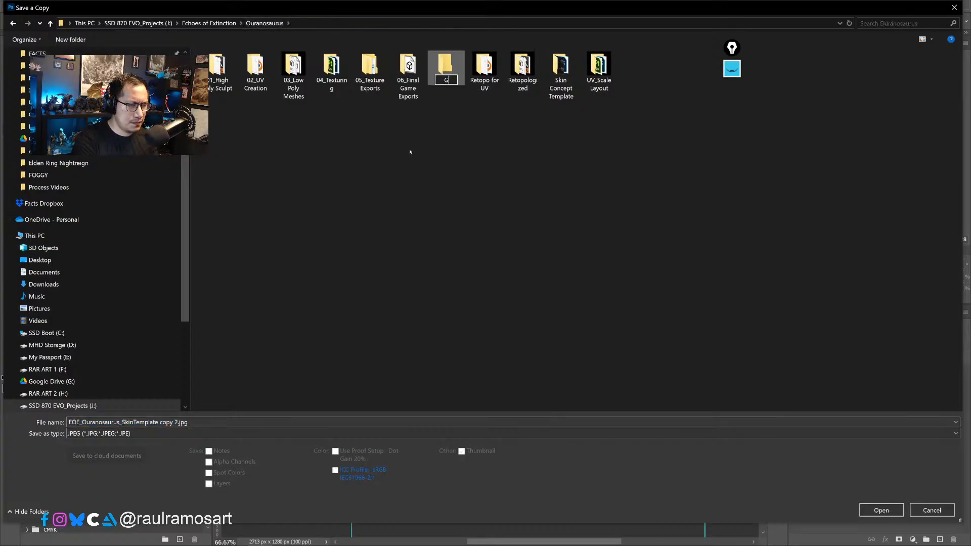
pyautogui.write('rowth Template')
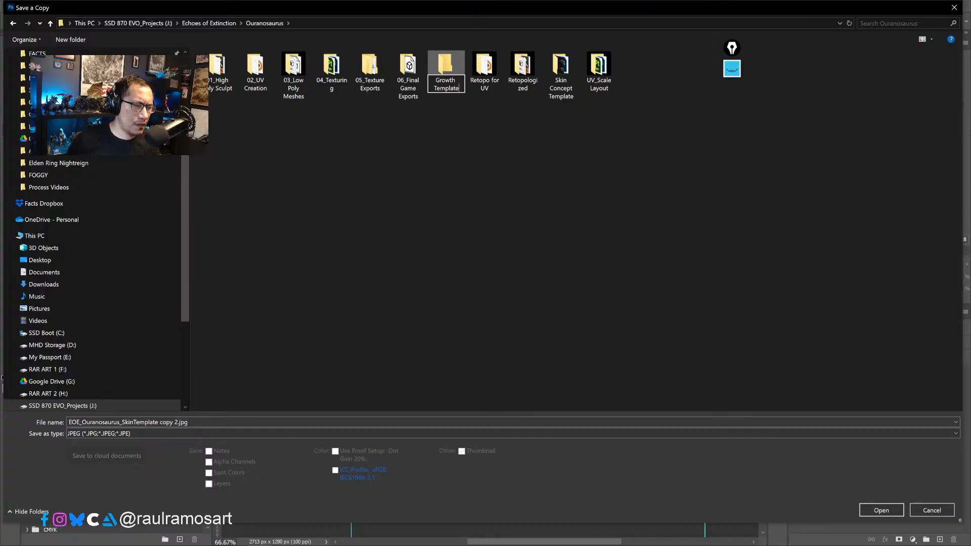
pyautogui.press('Return')
pyautogui.doubleClick(446, 74)
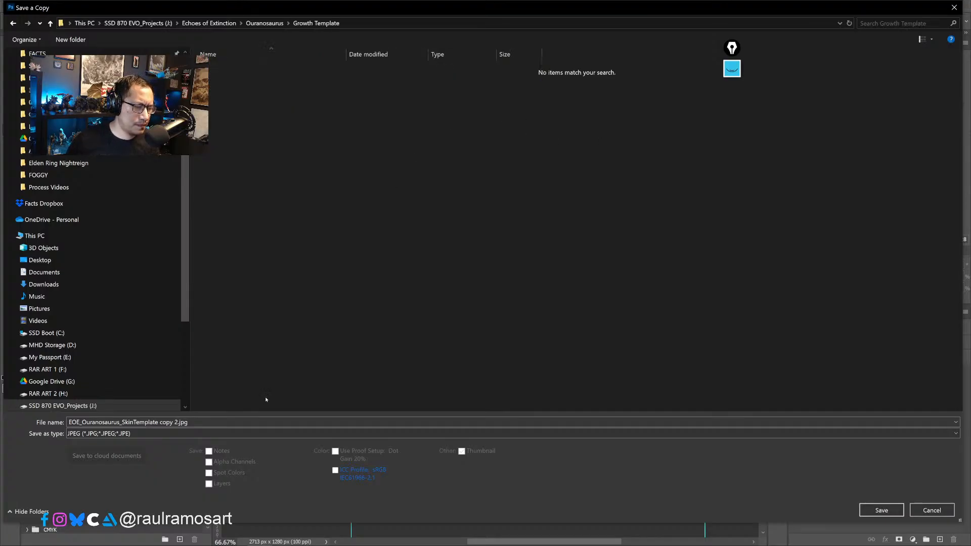
# - Save the JPEG copy as EOE_Ouranosaurus_Growth Template in the Growth Template folder
pyautogui.click(126, 422)
pyautogui.moveTo(120, 422); pyautogui.dragTo(296, 410)
pyautogui.write('Gro')
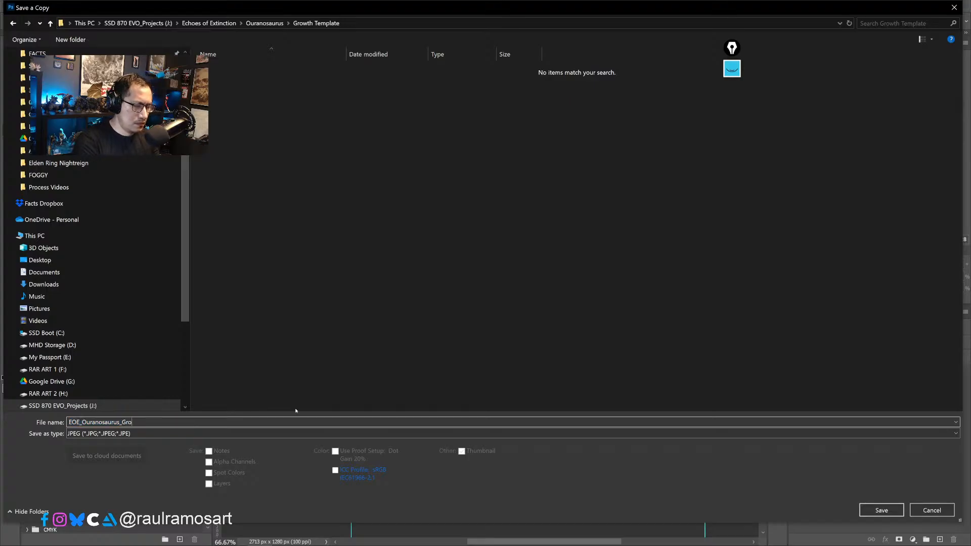
pyautogui.write('wth Template')
pyautogui.press('Return')
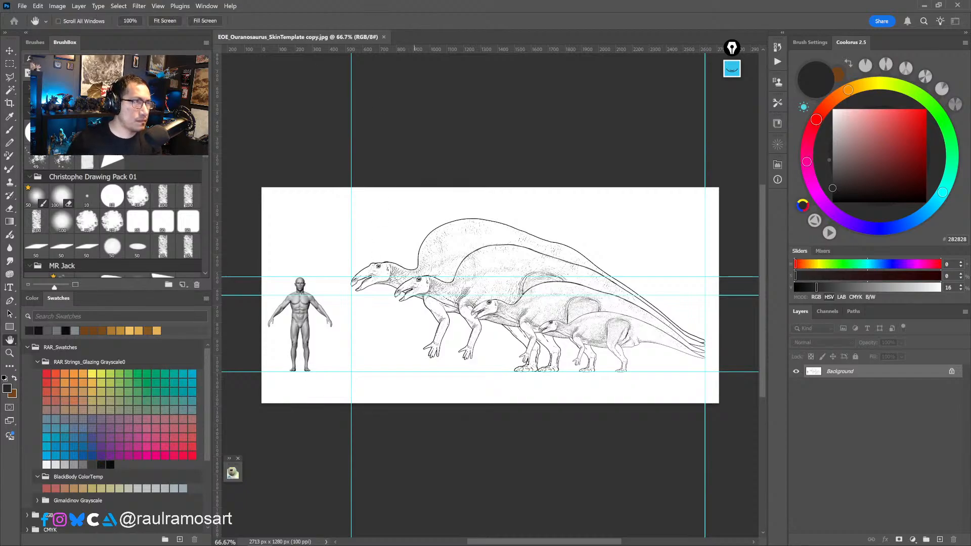
pyautogui.press('b')
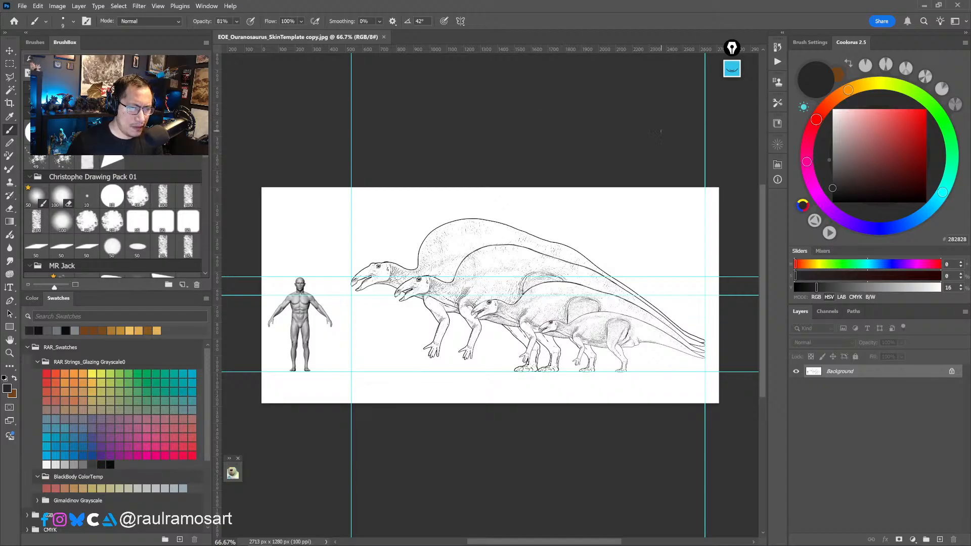
# - Switch to Blender and examine the Ouranosaurus body in perspective and in the right orthographic view
pyautogui.click(924, 5)
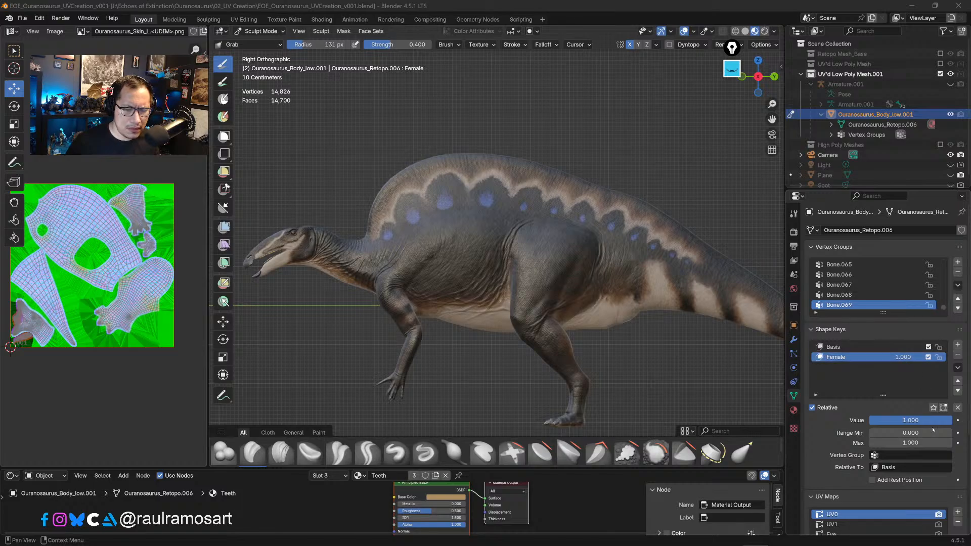
pyautogui.moveTo(947, 421)
pyautogui.mouseDown()
pyautogui.moveTo(871, 421)
pyautogui.moveTo(955, 423)
pyautogui.mouseUp()
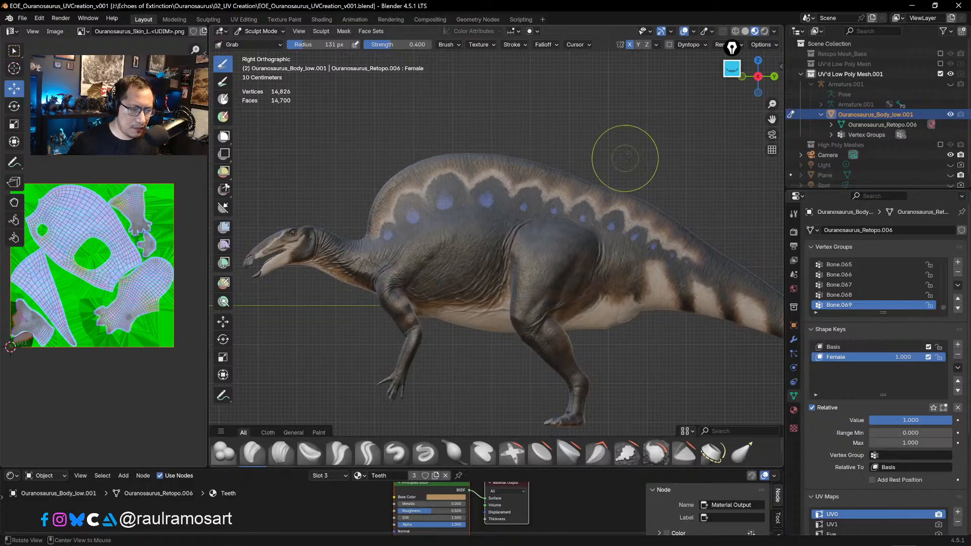
pyautogui.moveTo(635, 146); pyautogui.dragTo(661, 173, button='middle')
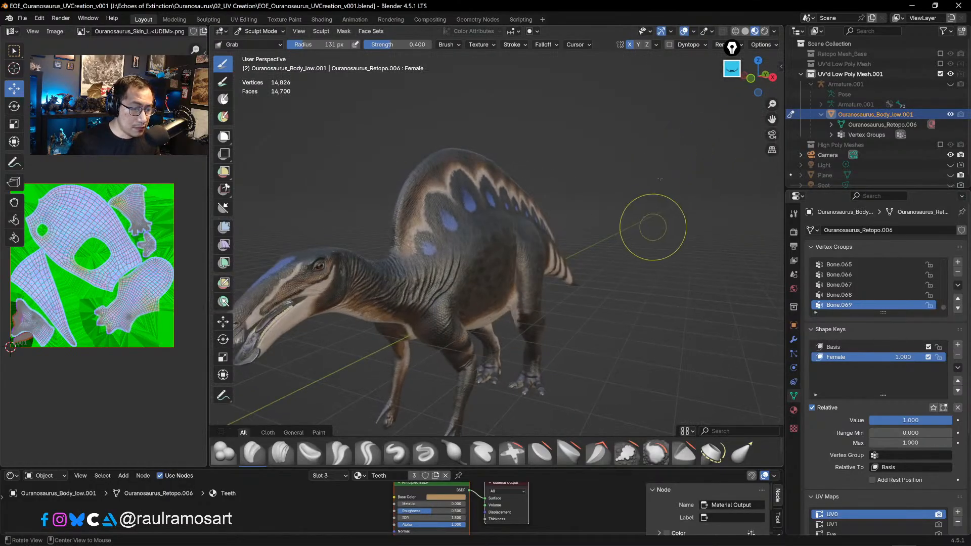
pyautogui.moveTo(650, 223)
pyautogui.mouseDown(button='middle')
pyautogui.moveTo(668, 235)
pyautogui.moveTo(650, 329)
pyautogui.moveTo(685, 281)
pyautogui.moveTo(629, 291)
pyautogui.moveTo(629, 325)
pyautogui.moveTo(633, 311)
pyautogui.mouseUp(button='middle')
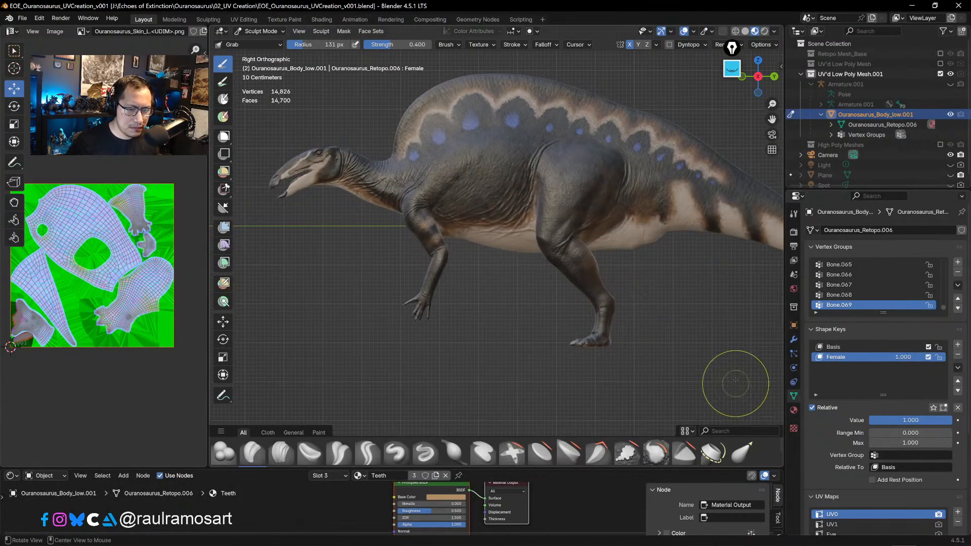
pyautogui.moveTo(744, 379); pyautogui.dragTo(623, 328, button='middle')
pyautogui.press('KP_3')
pyautogui.press('KP_3')
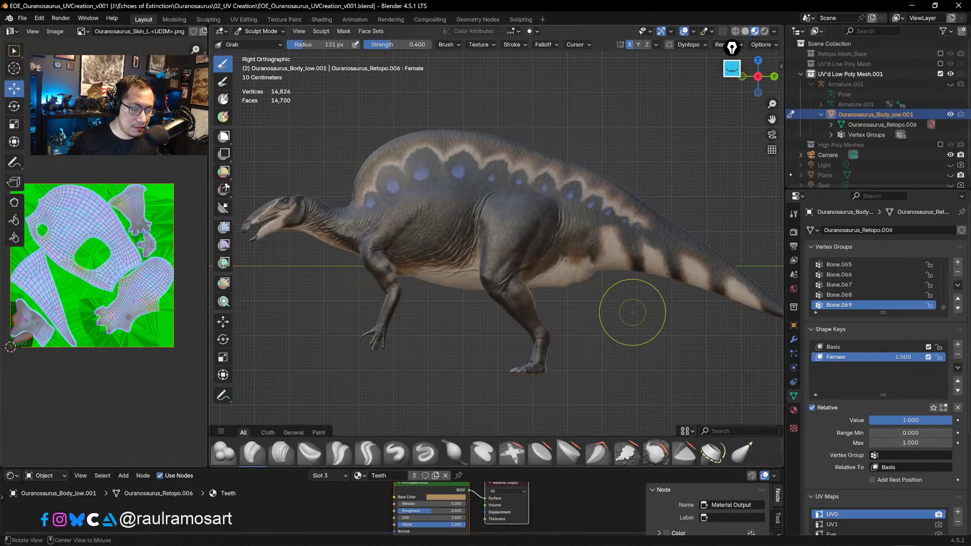
pyautogui.keyDown('alt'); pyautogui.moveTo(621, 383); pyautogui.dragTo(715, 364, button='middle'); pyautogui.keyUp('alt')
pyautogui.press('KP_3')
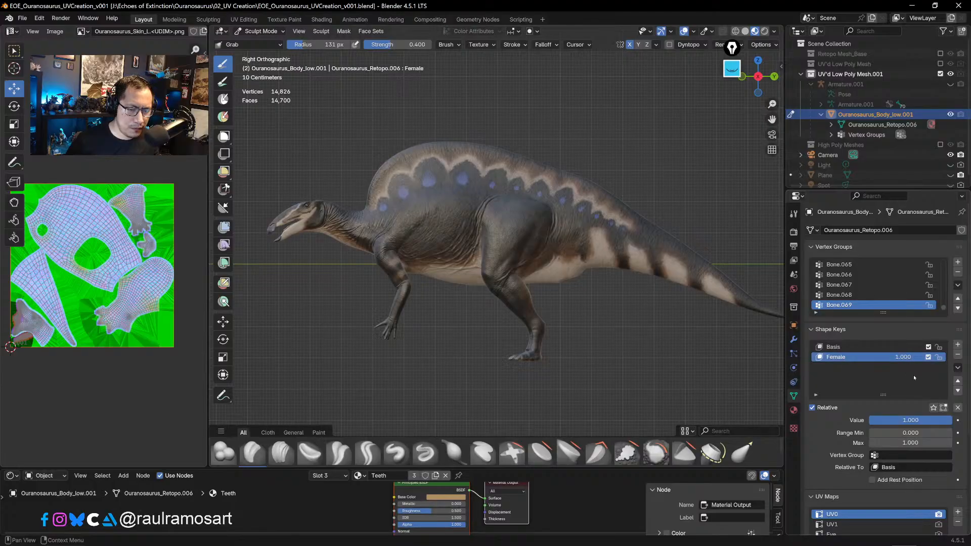
# - Toggle the Female shape key repeatedly to compare it with the Basis shape, leaving the Female key muted
pyautogui.moveTo(944, 421)
pyautogui.mouseDown()
pyautogui.moveTo(825, 417)
pyautogui.moveTo(951, 426)
pyautogui.mouseUp()
pyautogui.click(929, 358)
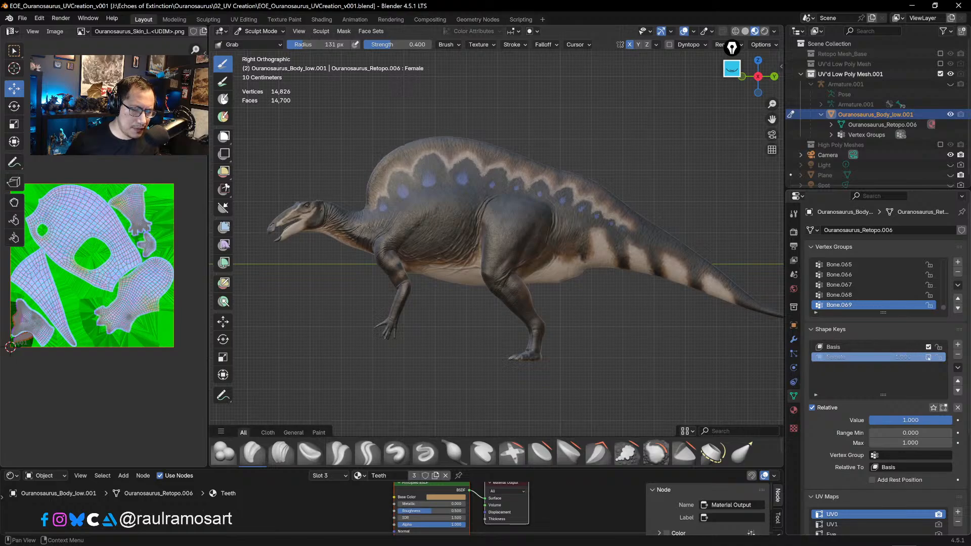
pyautogui.click(929, 357)
pyautogui.click(929, 358)
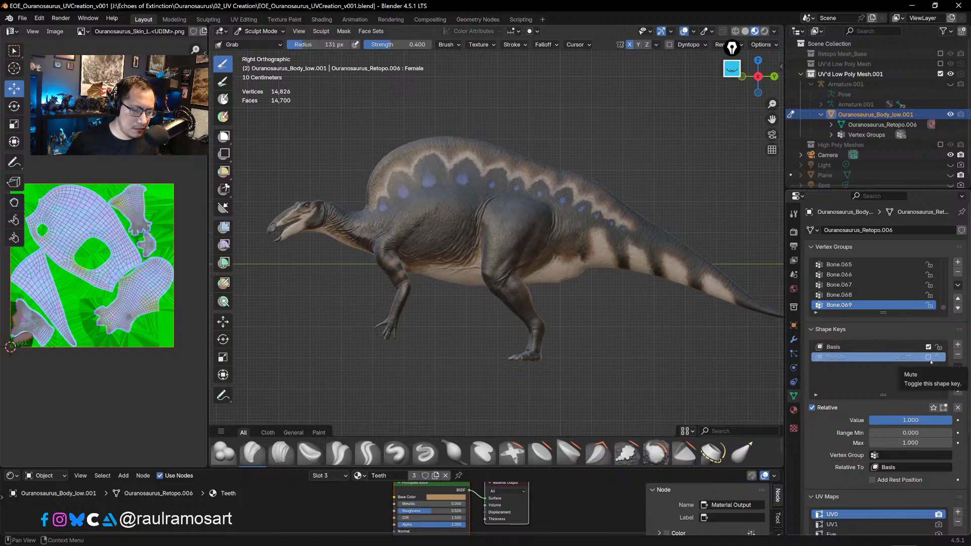
pyautogui.click(929, 358)
pyautogui.click(928, 357)
pyautogui.click(929, 357)
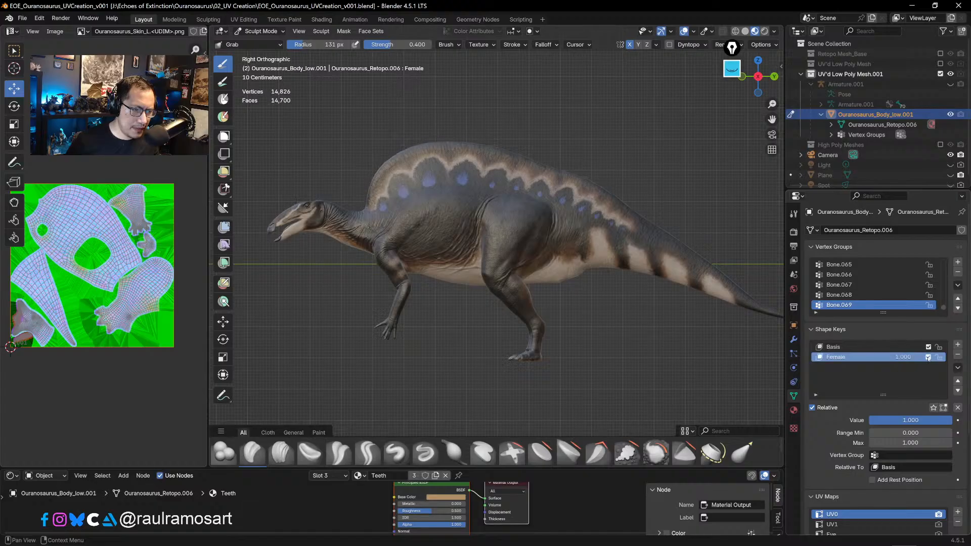
pyautogui.click(929, 358)
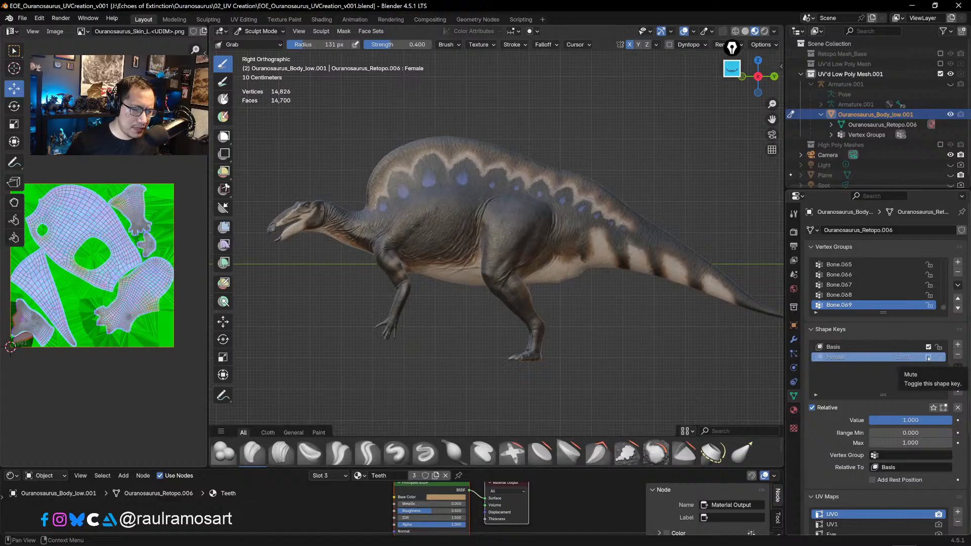
pyautogui.click(929, 357)
pyautogui.click(928, 357)
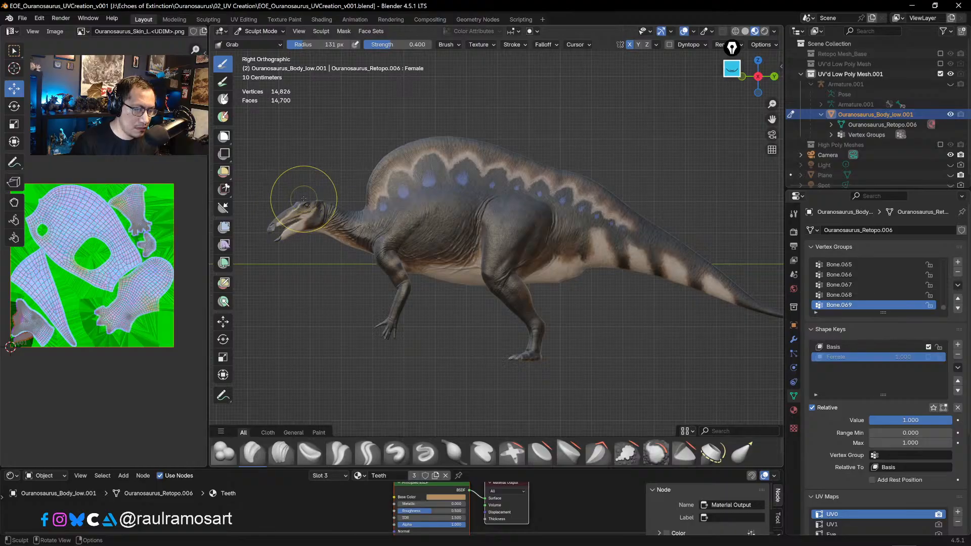
pyautogui.click(929, 358)
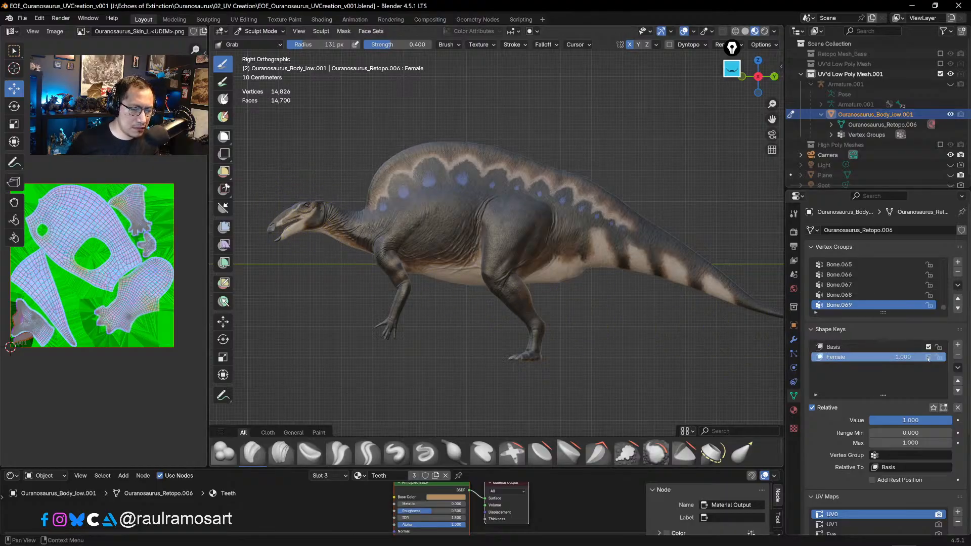
pyautogui.click(929, 358)
pyautogui.click(929, 357)
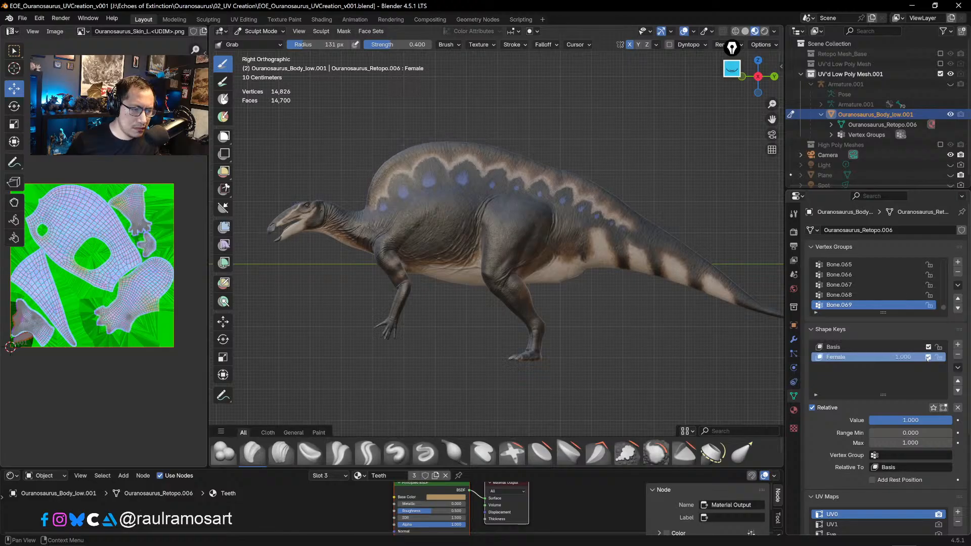
pyautogui.click(928, 358)
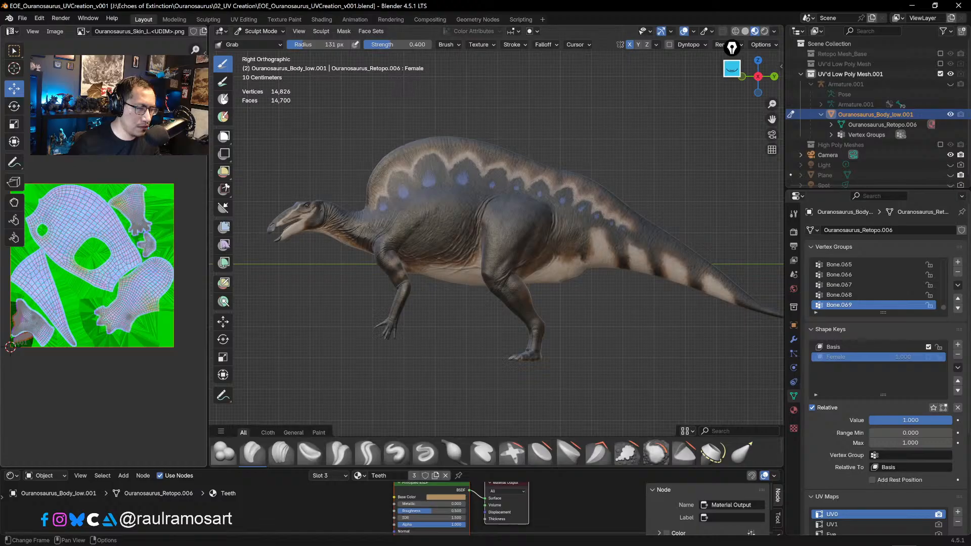
# - Collapse the UV'd Low Poly Mesh.001 collection and switch the body mesh from sculpting to Object Mode
pyautogui.click(24, 18)
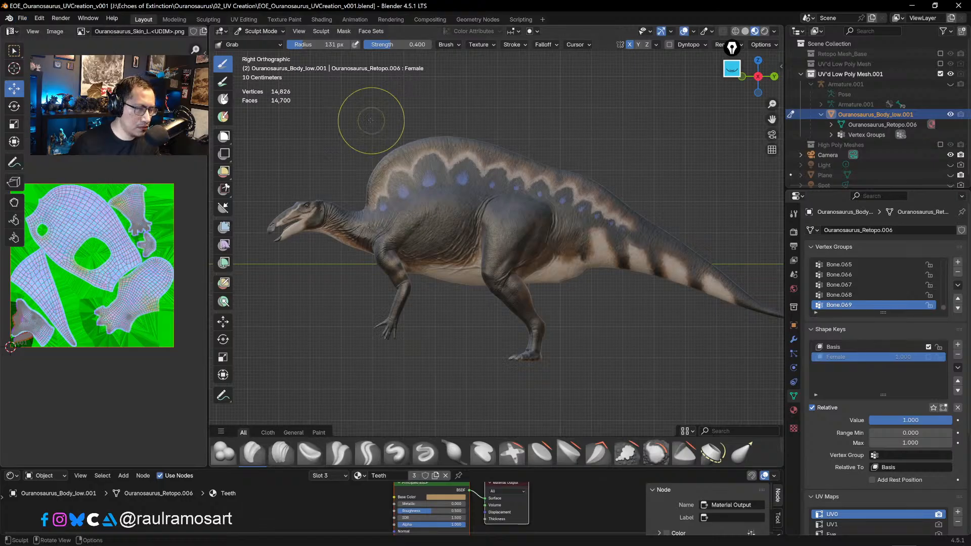
pyautogui.click(801, 74)
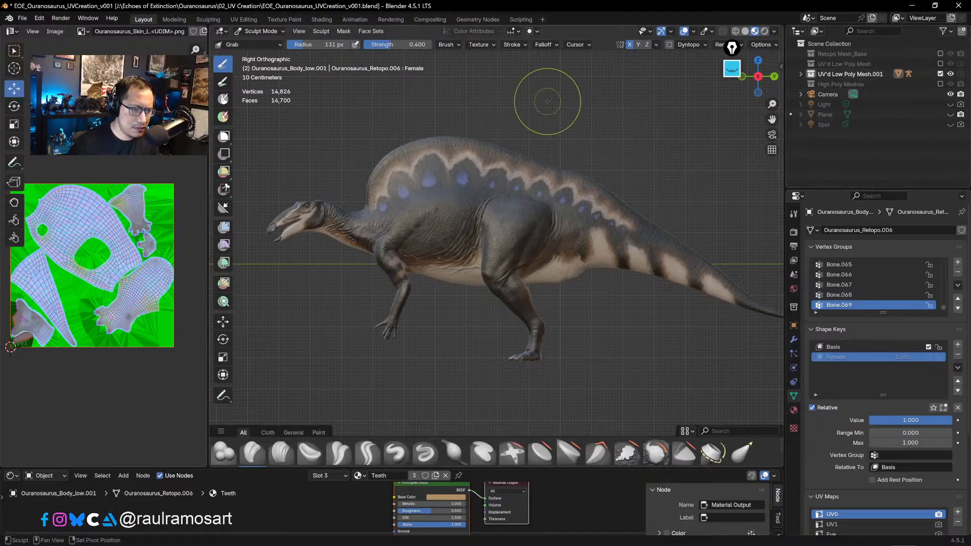
pyautogui.click(260, 31)
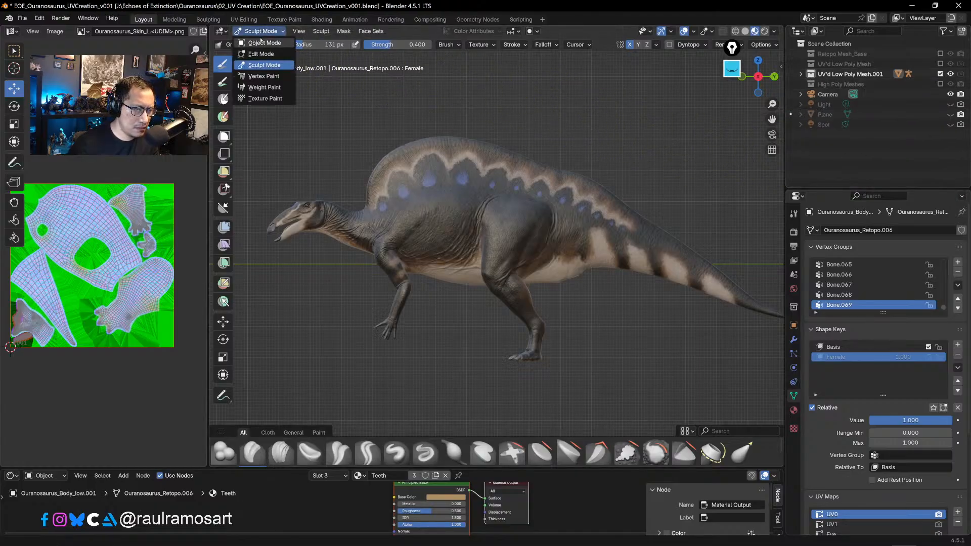
pyautogui.click(263, 43)
# - Add EOE_Ouranosaurus_Growth Template.jpg from the Growth Template folder as a reference image in the right orthographic view
pyautogui.hotkey('shift', 'a')
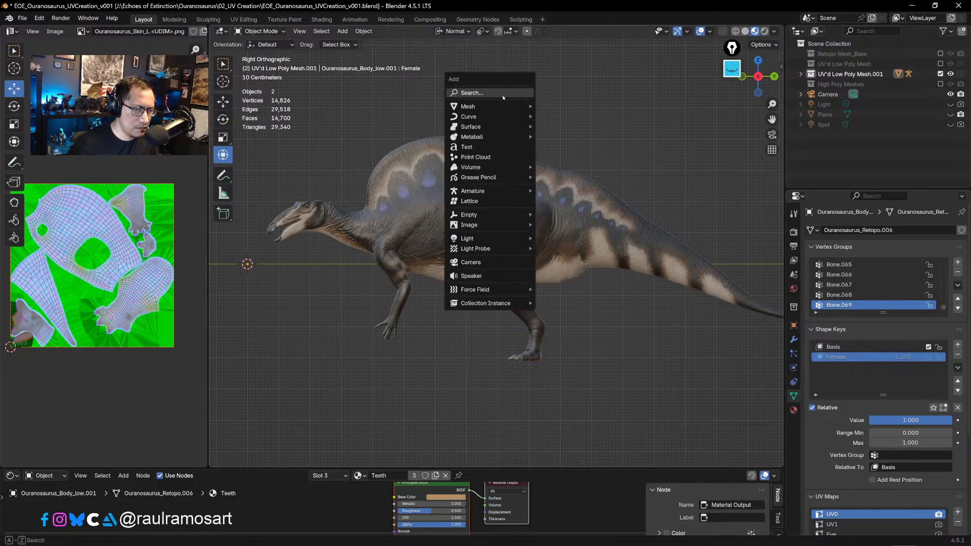
pyautogui.moveTo(506, 106)
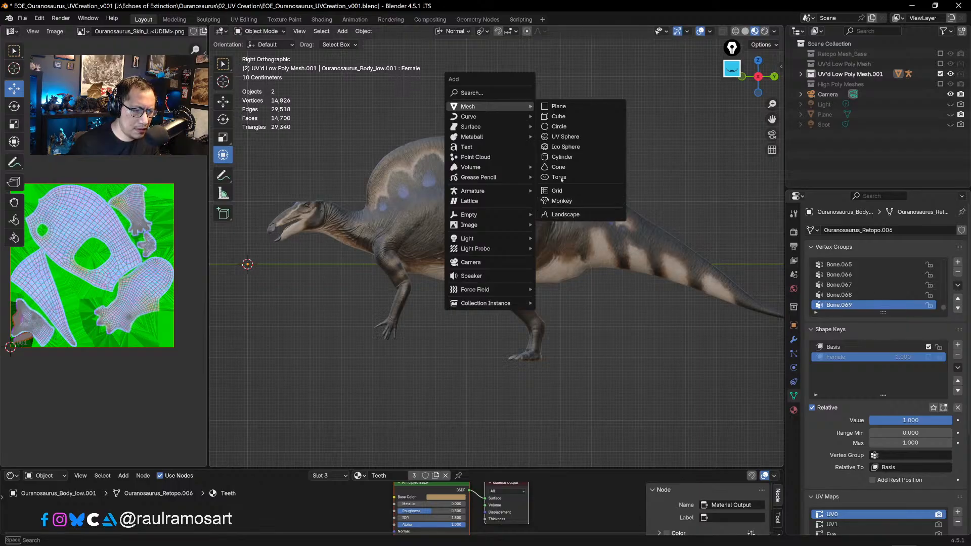
pyautogui.moveTo(515, 227)
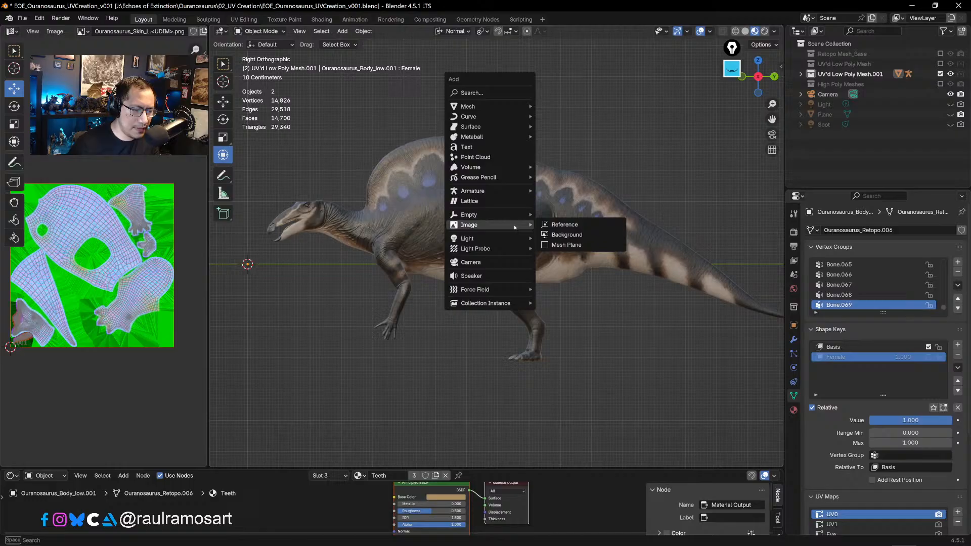
pyautogui.click(577, 232)
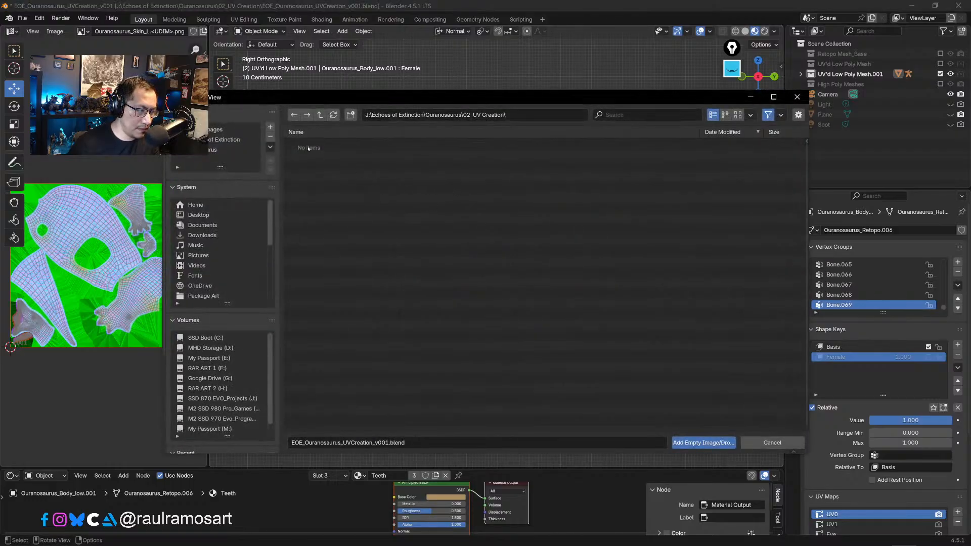
pyautogui.click(247, 147)
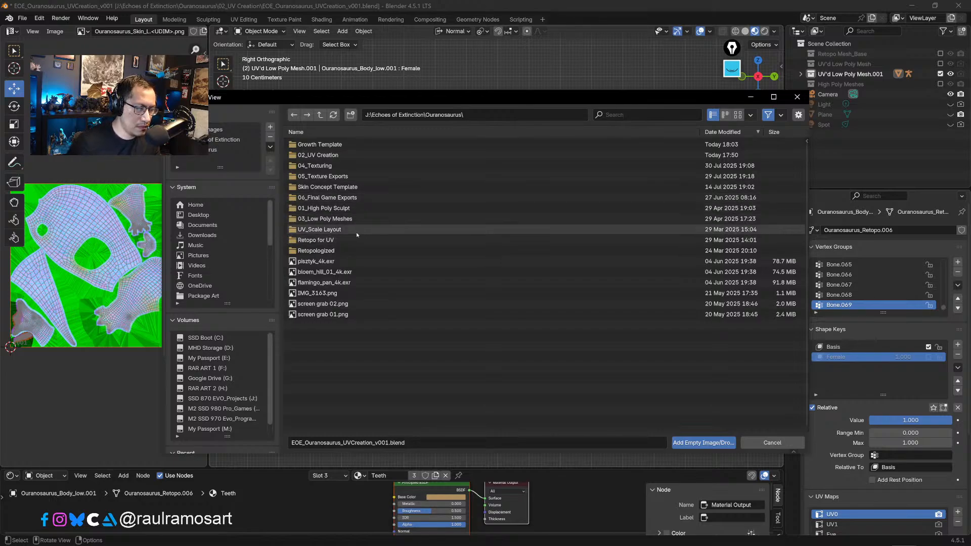
pyautogui.click(334, 144)
pyautogui.click(344, 145)
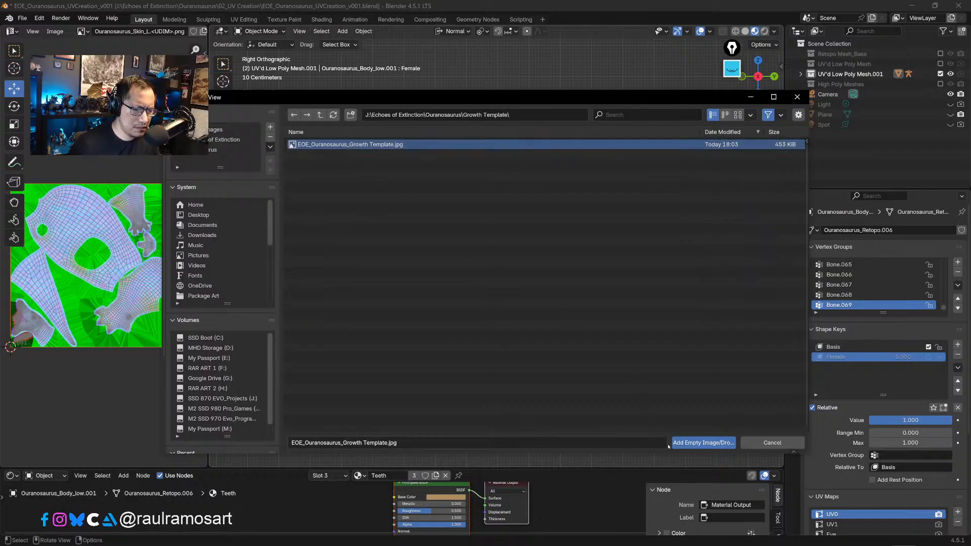
pyautogui.click(692, 443)
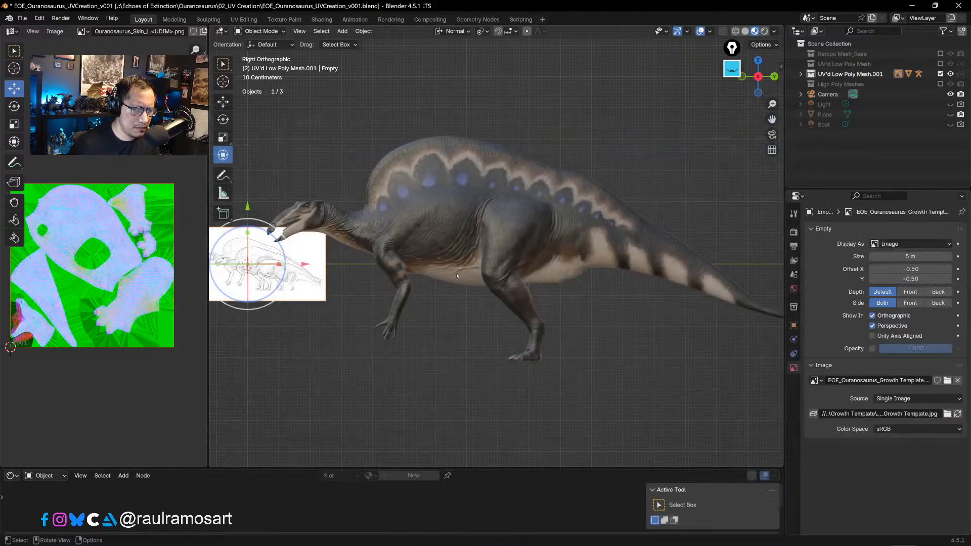
# - Enlarge the growth template image by a factor of about 2.89 and again by about 1.18
pyautogui.scroll(-1, 456, 275)
pyautogui.press('s')
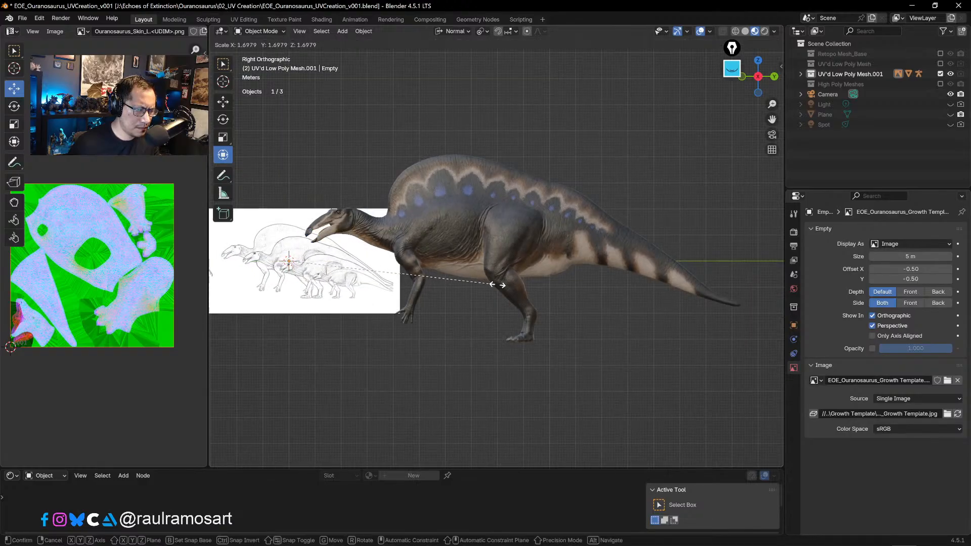
pyautogui.click(631, 295)
pyautogui.scroll(-3, 445, 295)
pyautogui.press('s')
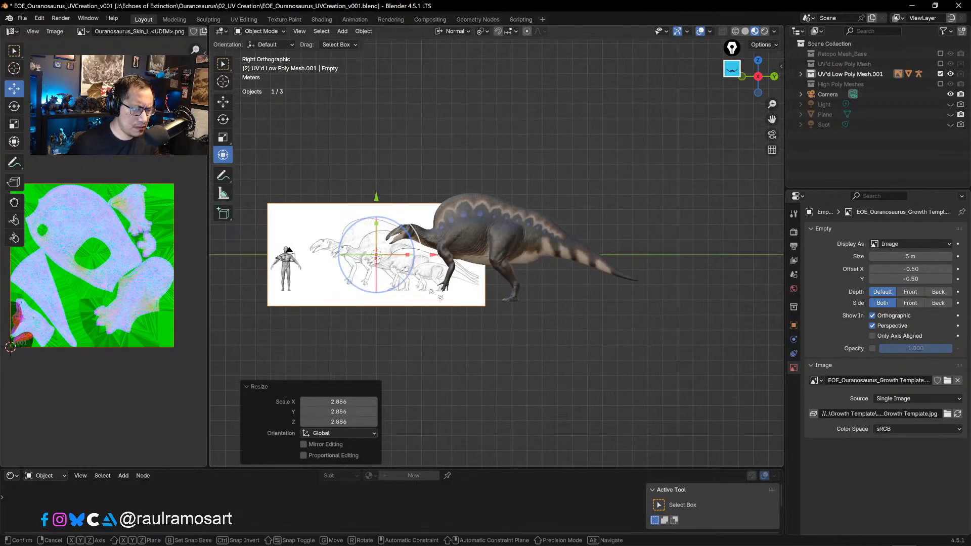
pyautogui.click(410, 259)
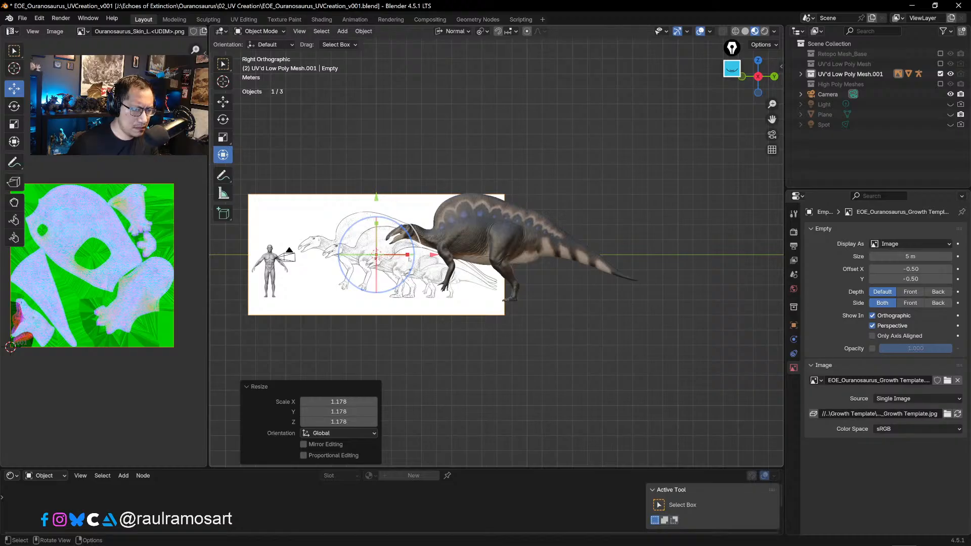
# - Move the template image about 6.1 m along Y behind the dinosaur and enlarge it twice by about 1.23
pyautogui.press('g')
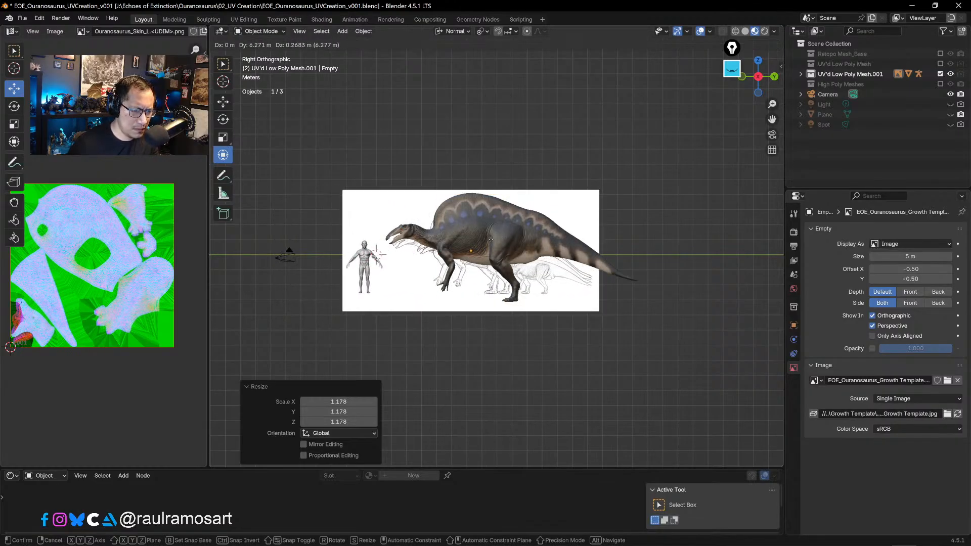
pyautogui.click(489, 245)
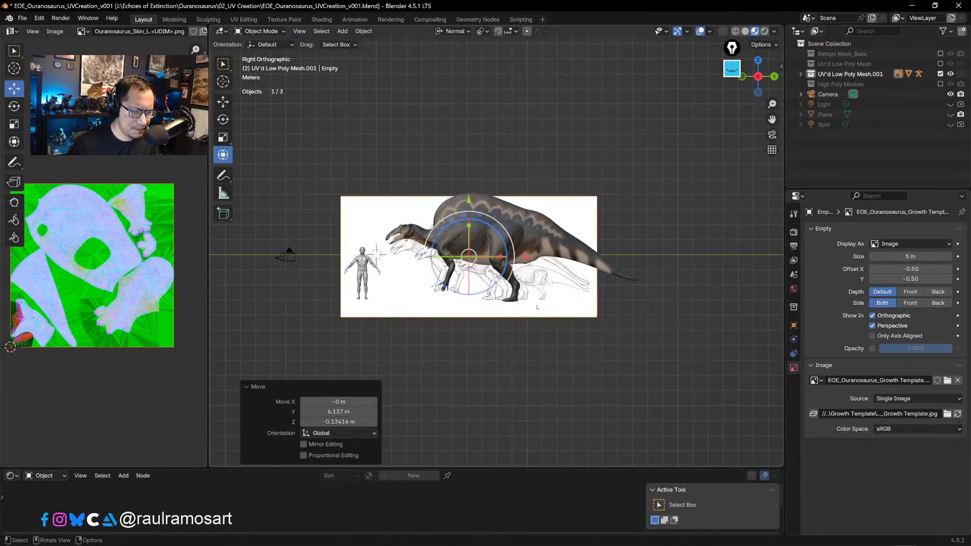
pyautogui.press('s')
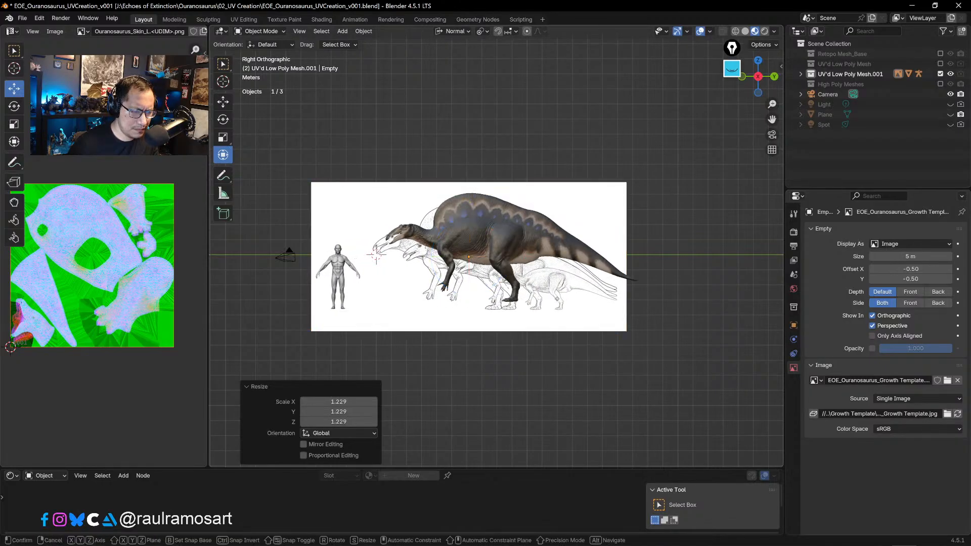
pyautogui.click(537, 260)
pyautogui.press('s')
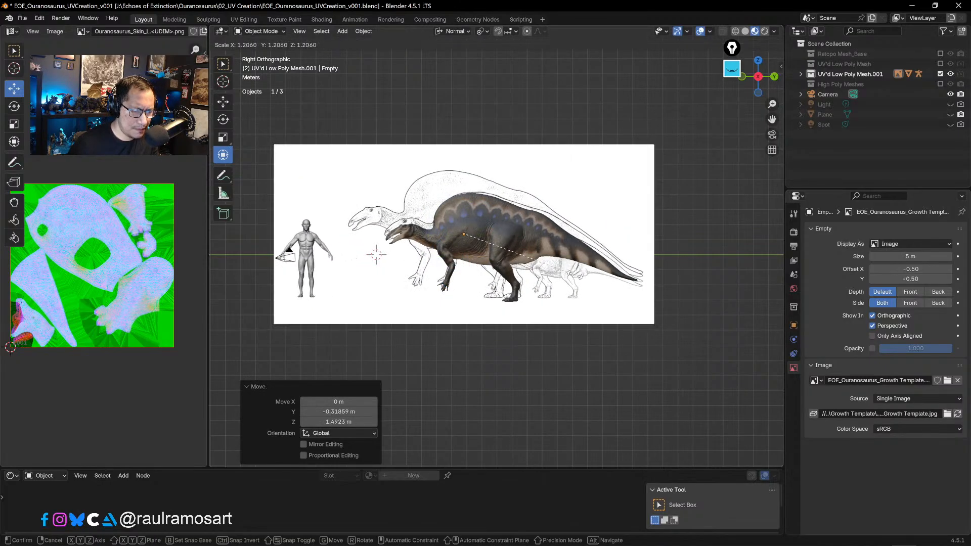
pyautogui.click(539, 260)
# - Scale the template image by about 0.957 and nudge it until the second-largest outline lines up with the dinosaur body
pyautogui.press('g')
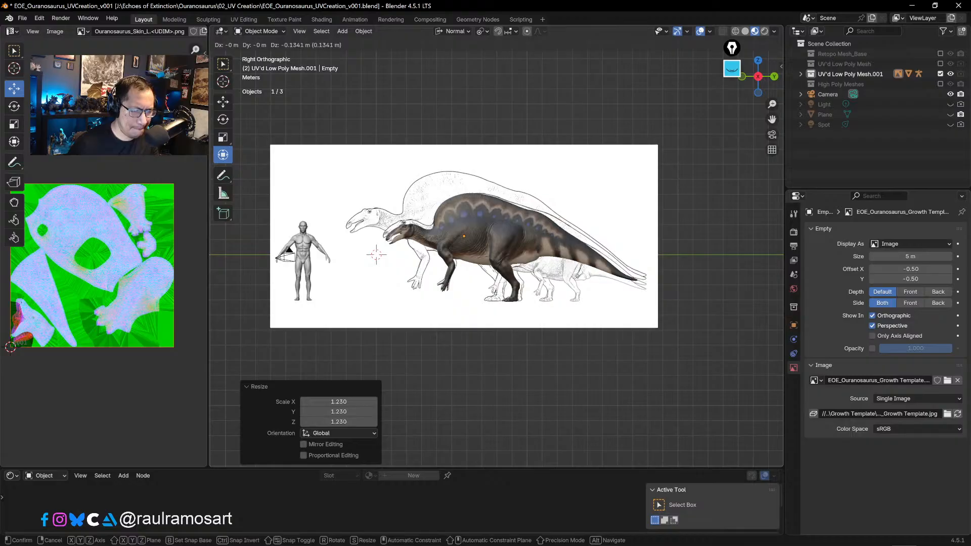
pyautogui.click(538, 266)
pyautogui.press('s')
pyautogui.click(586, 222)
pyautogui.press('g')
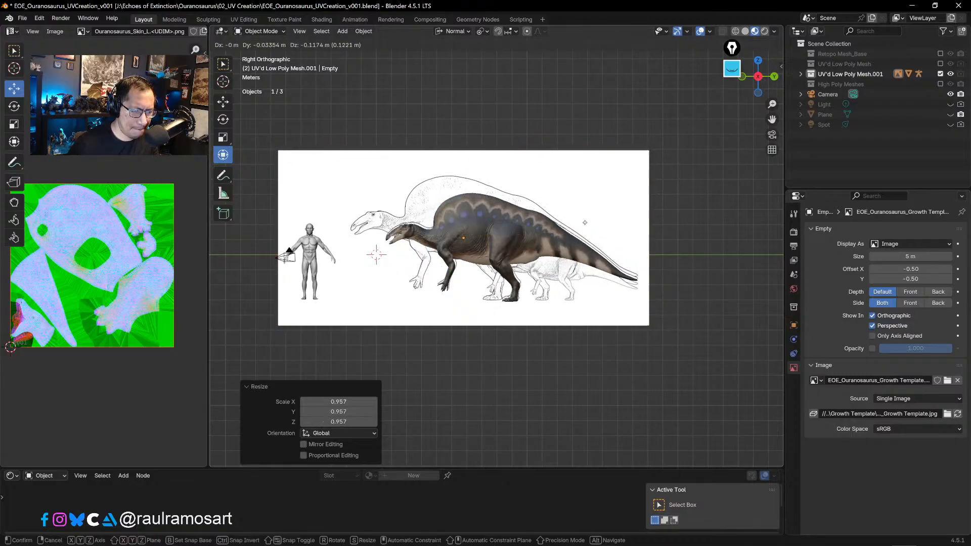
pyautogui.click(585, 226)
pyautogui.press('g')
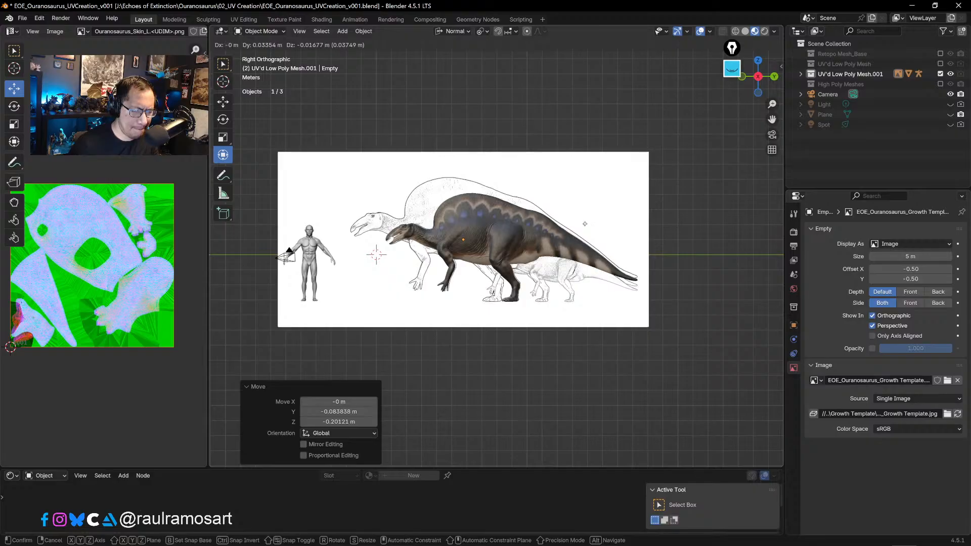
pyautogui.click(585, 224)
# - Place the 3D cursor at the body's hind foot and set the transform pivot point to 3D Cursor
pyautogui.scroll(3, 523, 307)
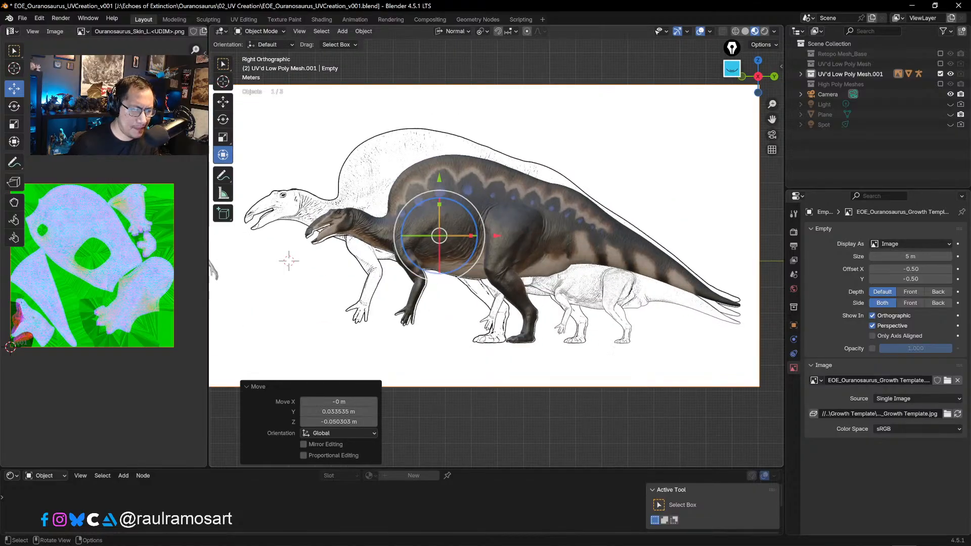
pyautogui.scroll(-1, 523, 307)
pyautogui.keyDown('shift'); pyautogui.rightClick(522, 317); pyautogui.keyUp('shift')
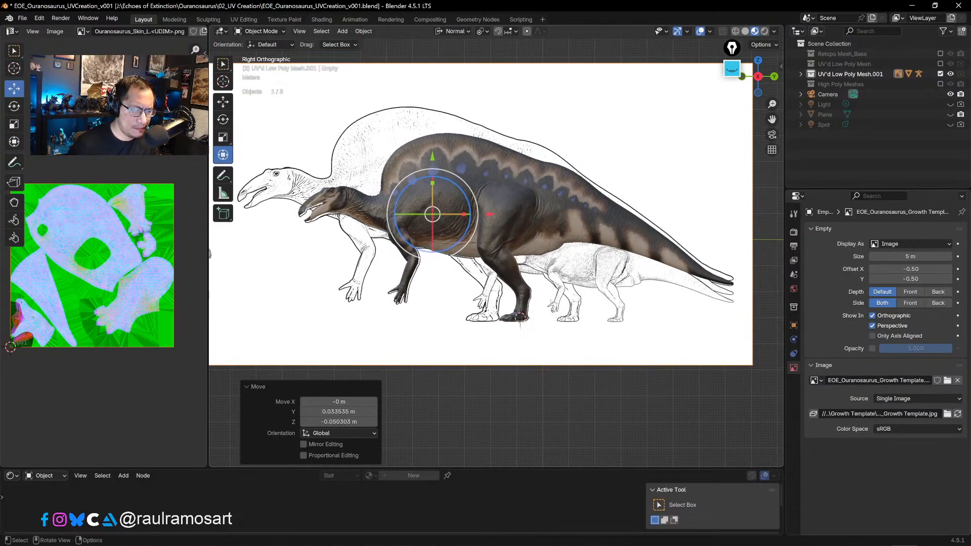
pyautogui.press('.')
pyautogui.click(577, 318)
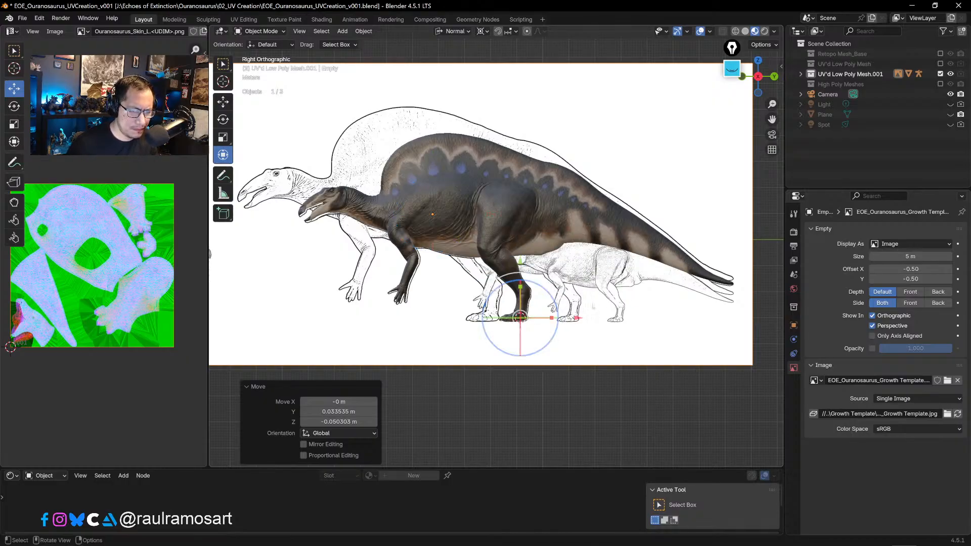
# - Nudge the template image about -0.019 m along its X axis and scale it by about 1.005 around the hind foot
pyautogui.moveTo(577, 318); pyautogui.dragTo(577, 318)
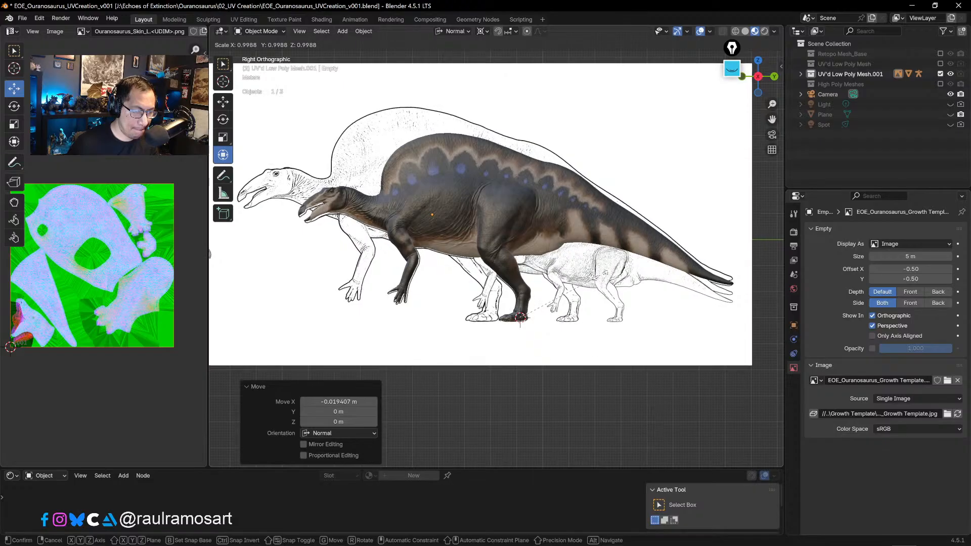
pyautogui.press('s')
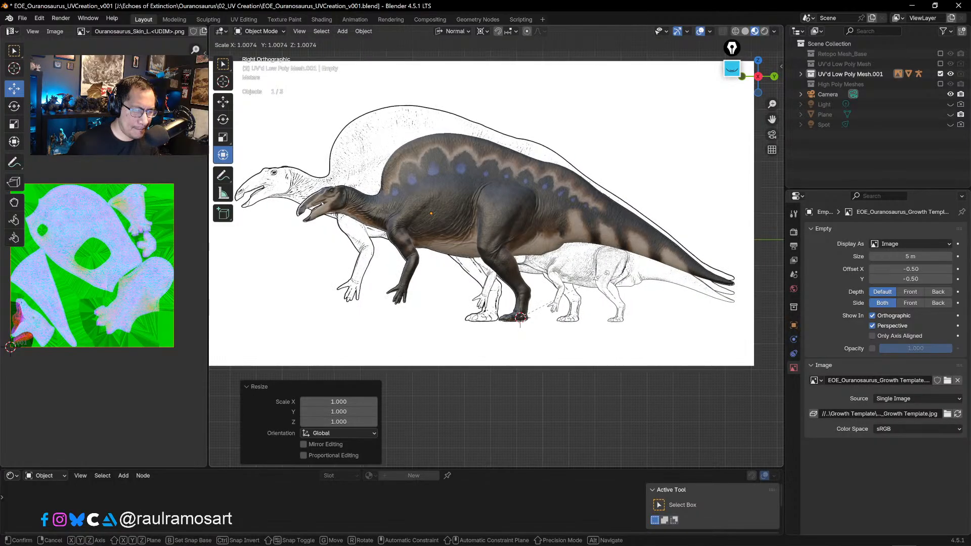
pyautogui.press('Return')
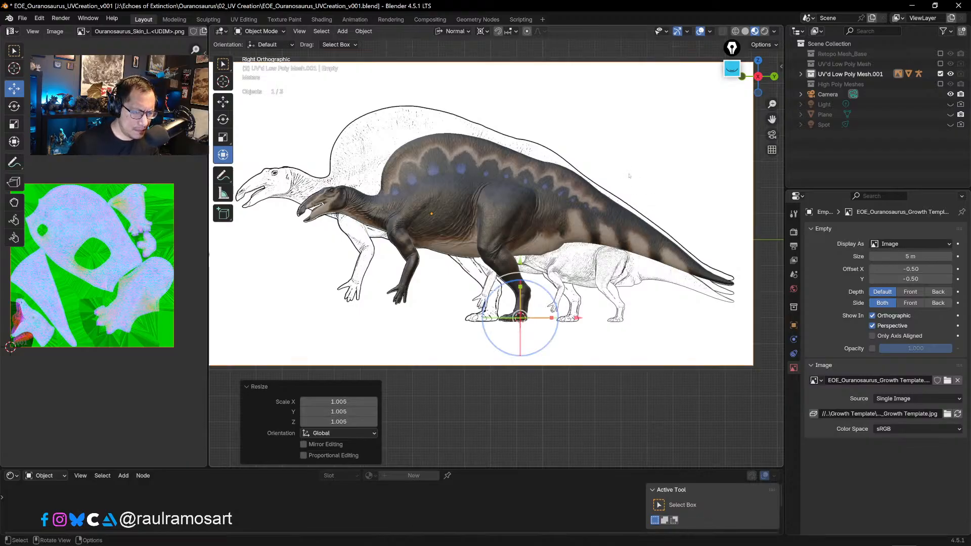
# - Switch the viewport to Solid shading and enable X-ray to see the template through the body
pyautogui.hotkey('ctrl', 'z')
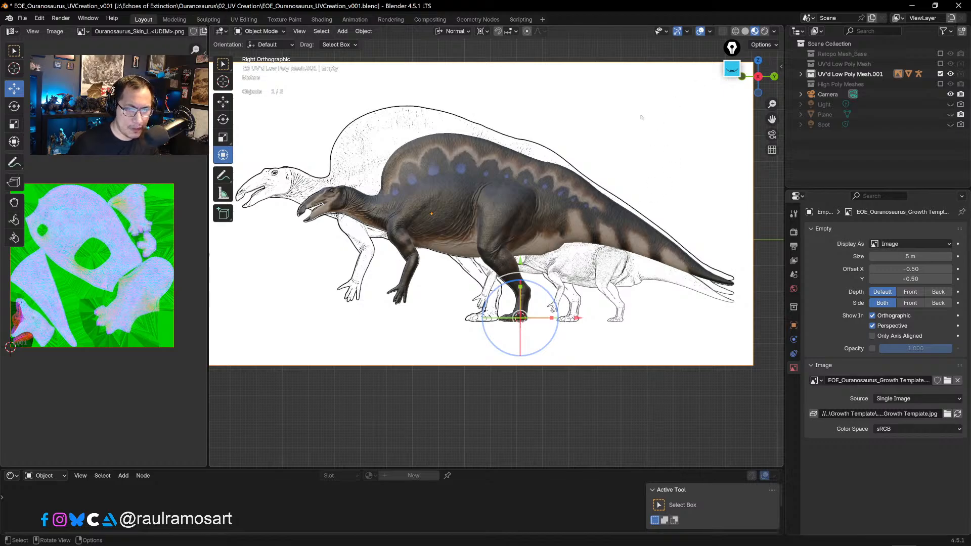
pyautogui.press('z')
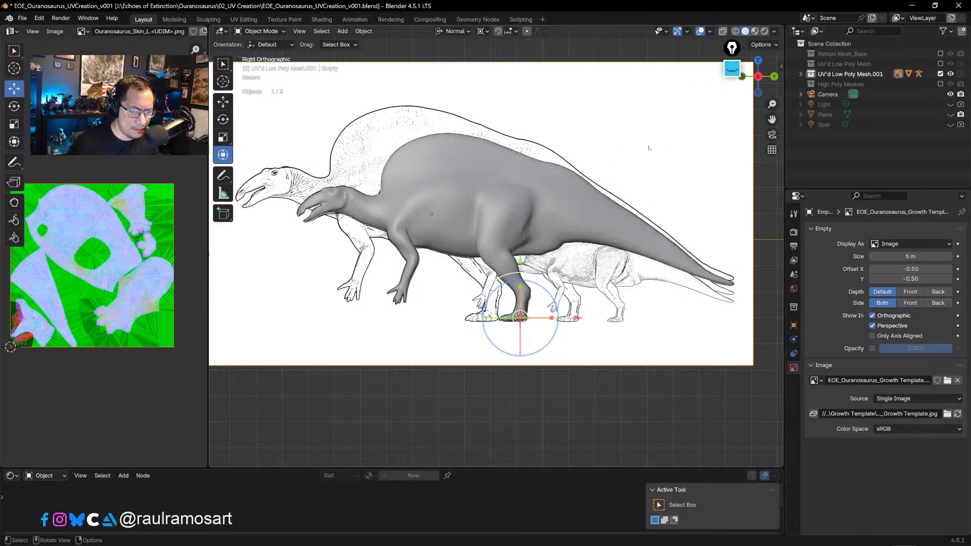
pyautogui.hotkey('alt', 'z')
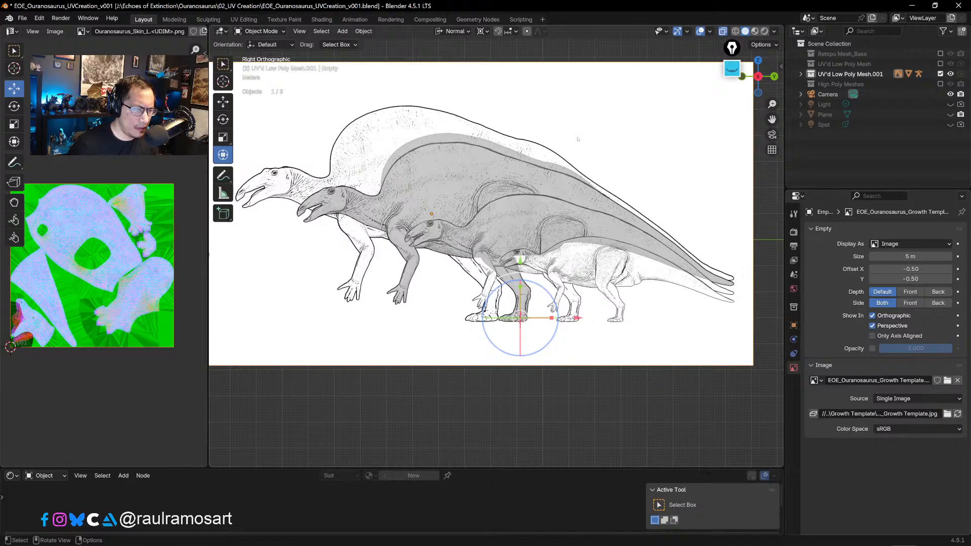
# - Move the template image about 2.42 m behind the body along its normal and deselect it
pyautogui.moveTo(506, 243); pyautogui.dragTo(564, 280, button='middle')
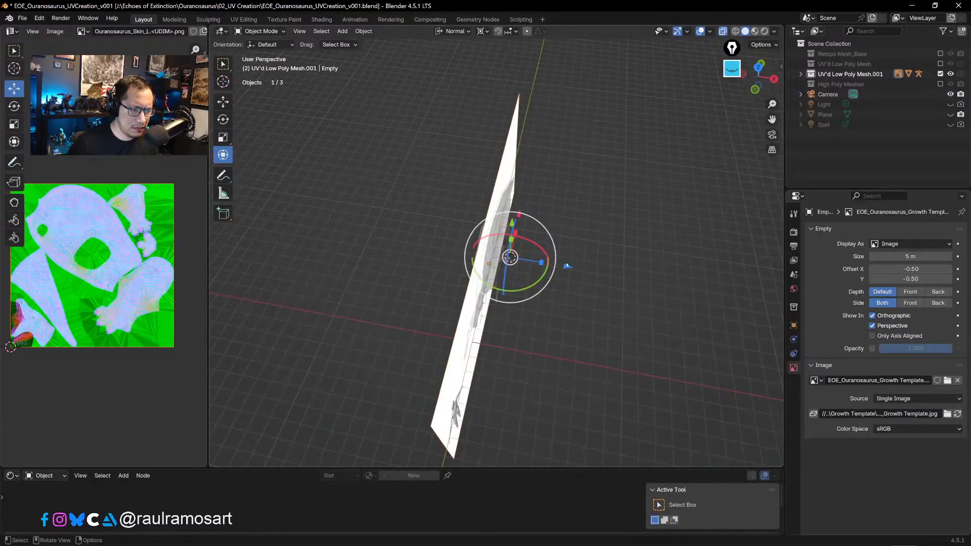
pyautogui.moveTo(567, 266); pyautogui.dragTo(534, 262)
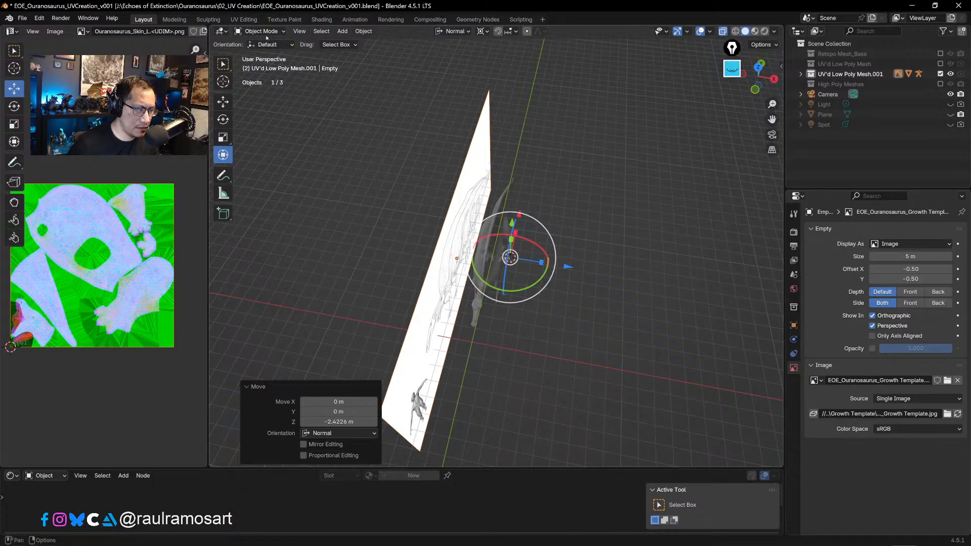
pyautogui.click(437, 89)
# - Return to the right orthographic view, select the body mesh and examine its silhouette against the template's growth-stage outlines
pyautogui.moveTo(556, 145); pyautogui.dragTo(528, 128, button='middle')
pyautogui.press('KP_3')
pyautogui.scroll(6, 521, 149)
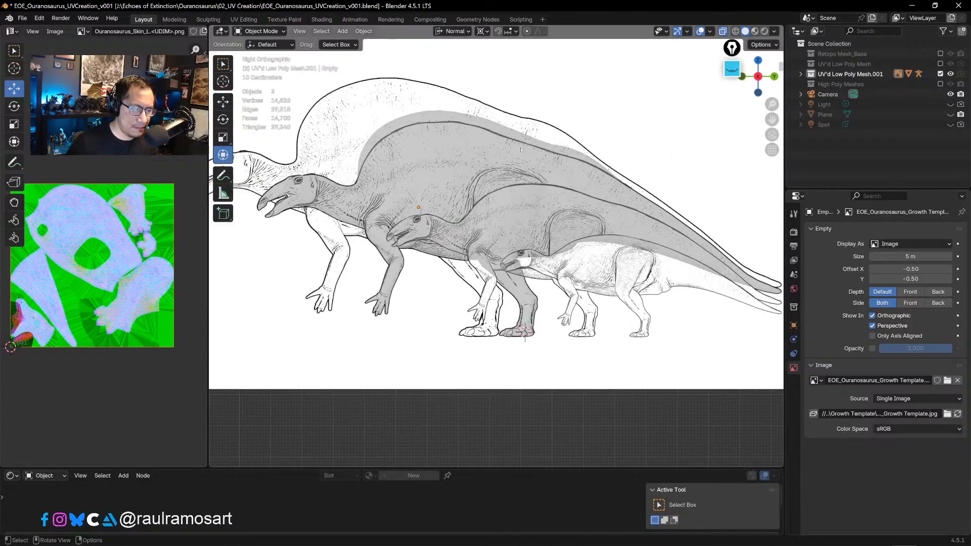
pyautogui.click(471, 129)
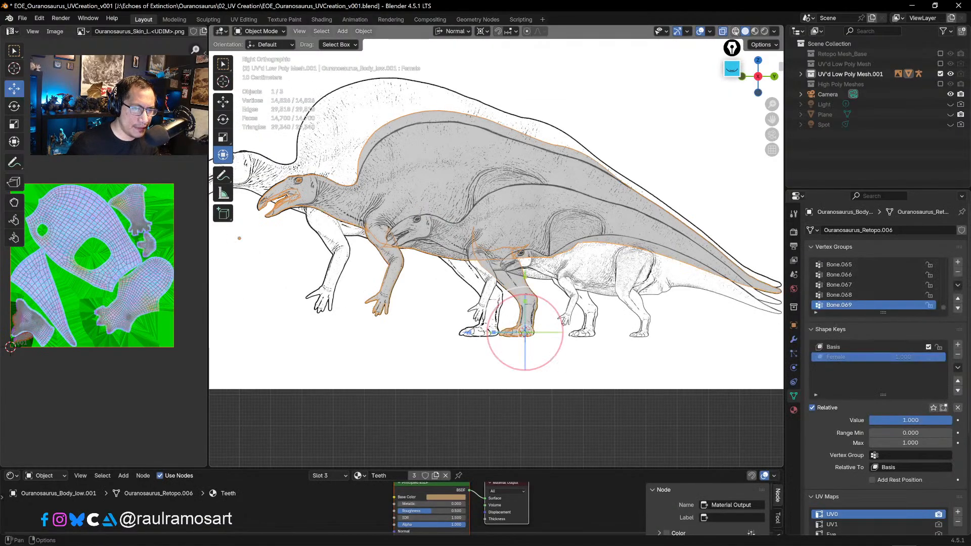
pyautogui.keyDown('shift'); pyautogui.moveTo(539, 155); pyautogui.dragTo(566, 180, button='middle'); pyautogui.keyUp('shift')
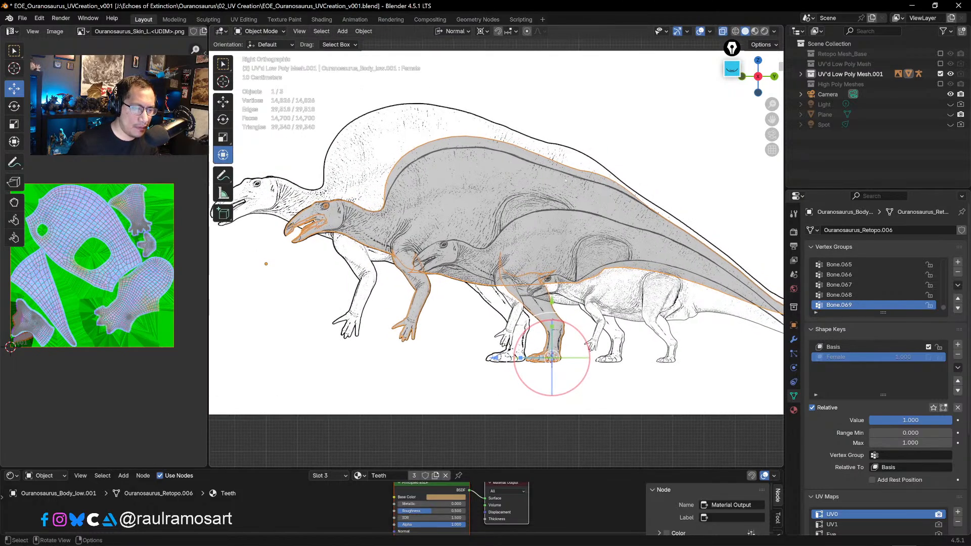
pyautogui.scroll(2, 566, 179)
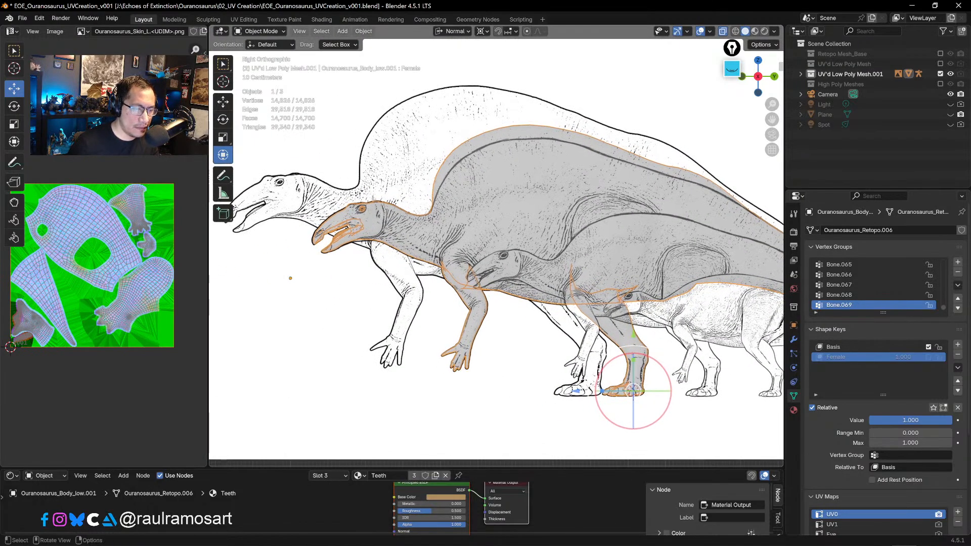
pyautogui.keyDown('shift'); pyautogui.moveTo(639, 226); pyautogui.dragTo(447, 239, button='middle'); pyautogui.keyUp('shift')
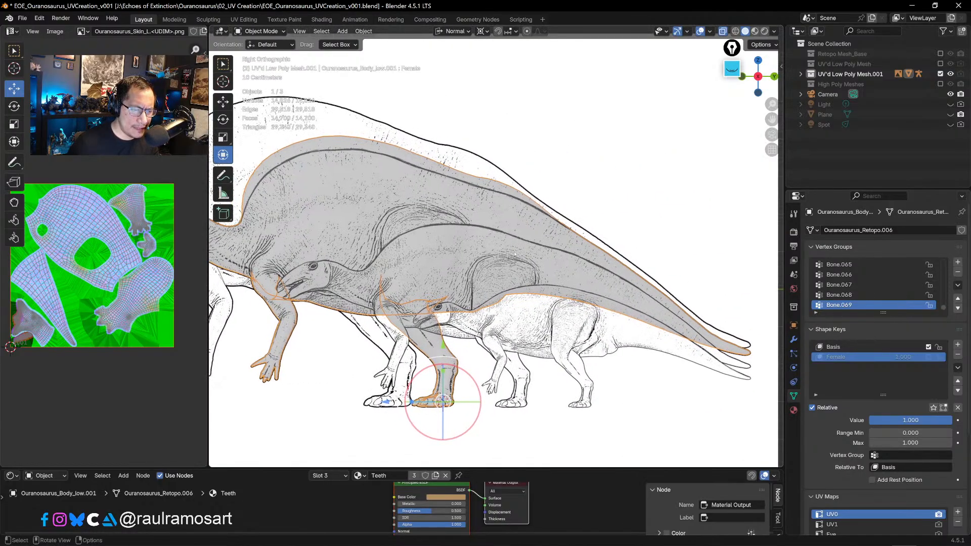
pyautogui.keyDown('shift'); pyautogui.moveTo(515, 253); pyautogui.dragTo(589, 259, button='middle'); pyautogui.keyUp('shift')
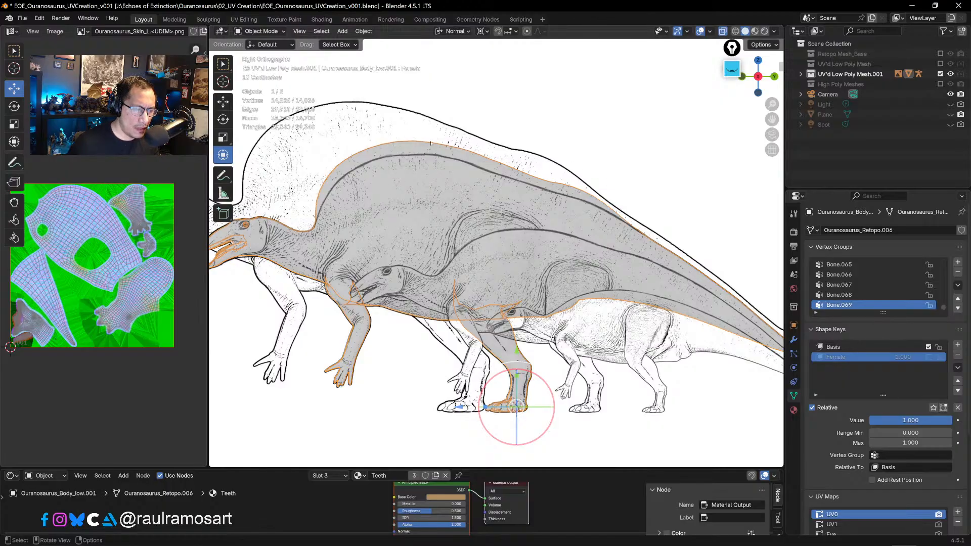
pyautogui.keyDown('shift'); pyautogui.moveTo(380, 211); pyautogui.dragTo(509, 212, button='middle'); pyautogui.keyUp('shift')
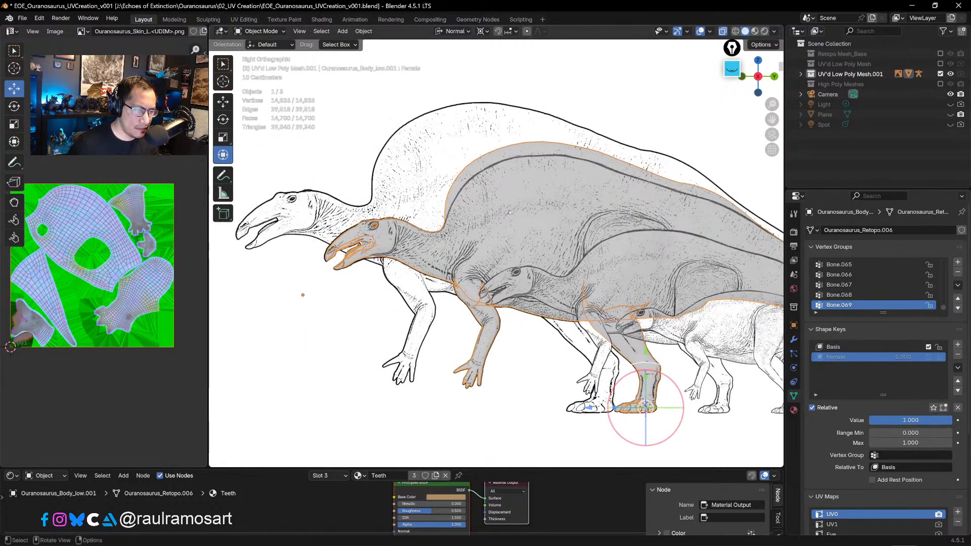
# - Add a new shape key to the body mesh and name it Sub-adult
pyautogui.keyDown('shift'); pyautogui.moveTo(650, 149); pyautogui.dragTo(558, 149, button='middle'); pyautogui.keyUp('shift')
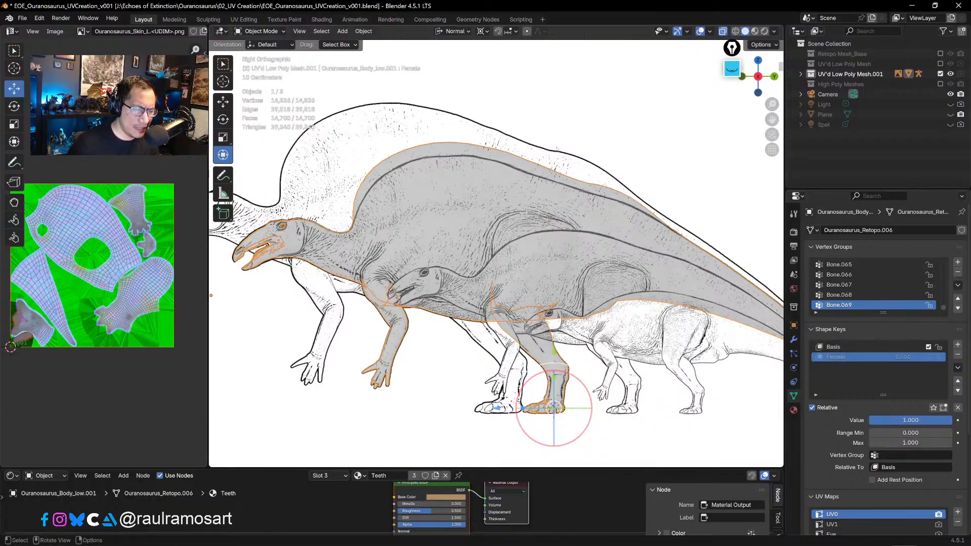
pyautogui.keyDown('shift'); pyautogui.moveTo(675, 29); pyautogui.dragTo(727, 36, button='middle'); pyautogui.keyUp('shift')
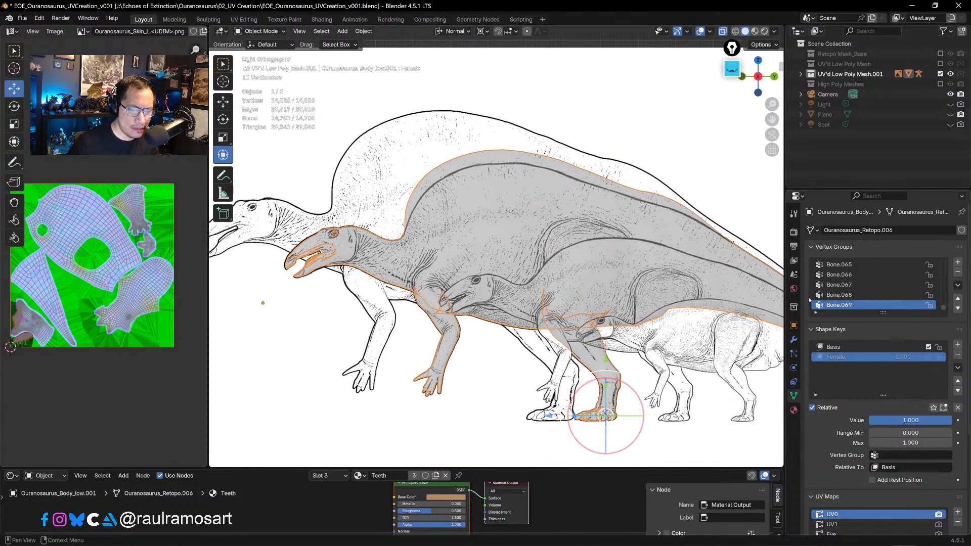
pyautogui.click(958, 345)
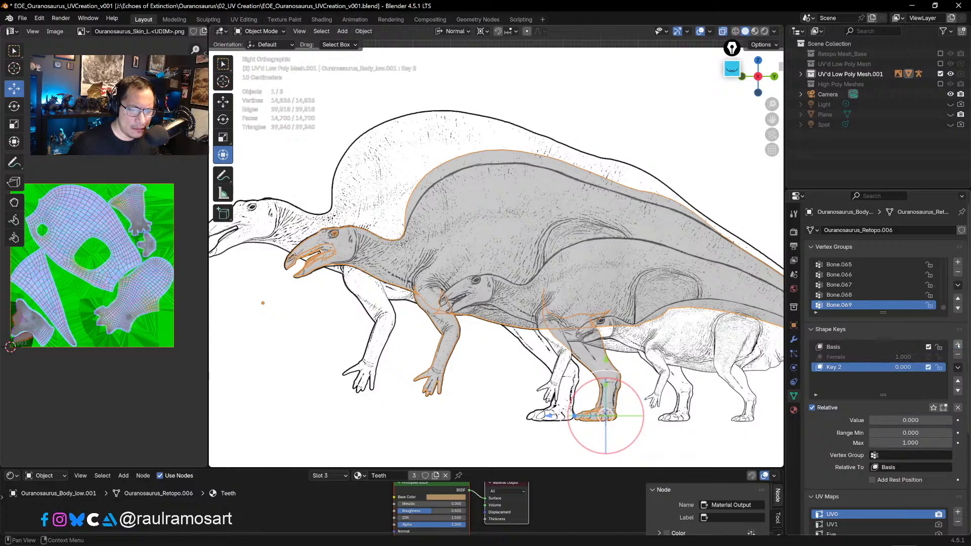
pyautogui.doubleClick(834, 368)
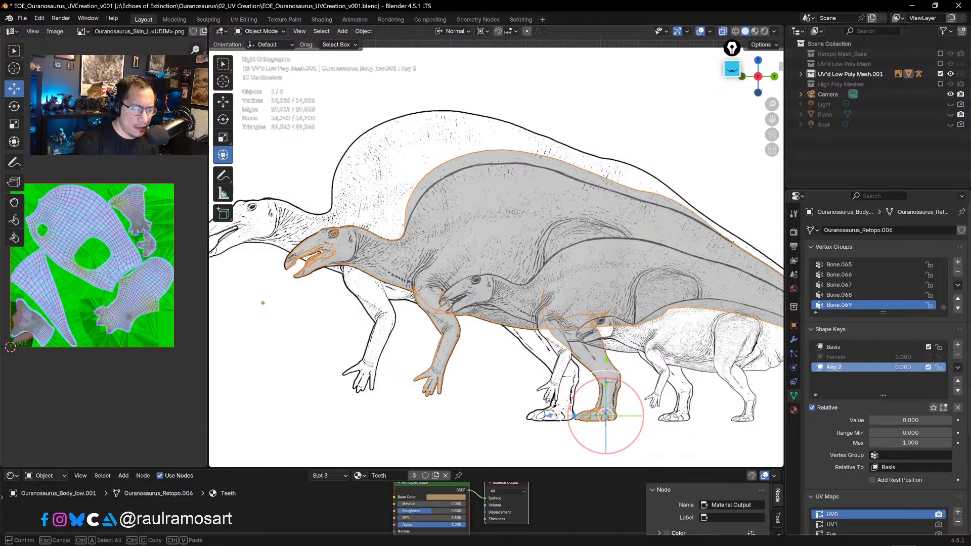
pyautogui.write('Sub-ad')
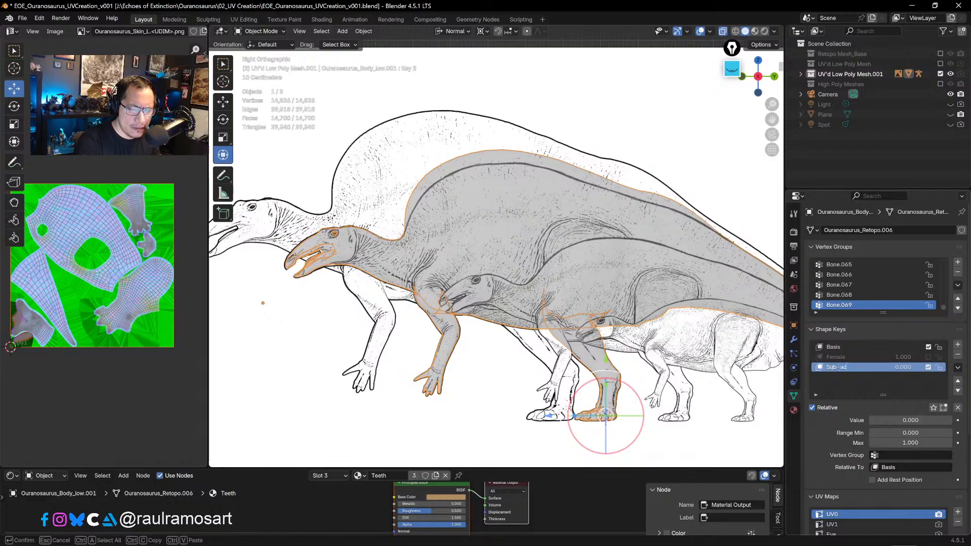
pyautogui.write('ult')
pyautogui.press('Return')
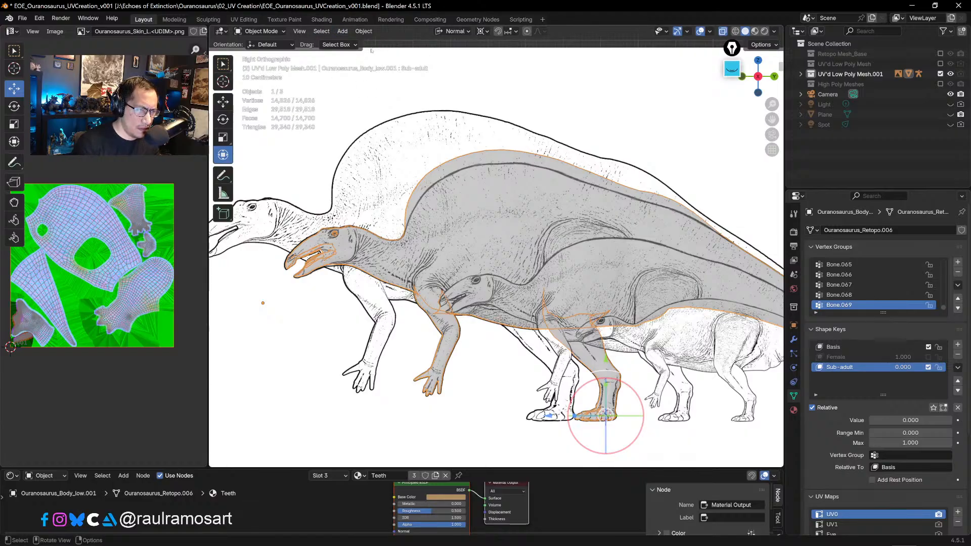
pyautogui.click(260, 32)
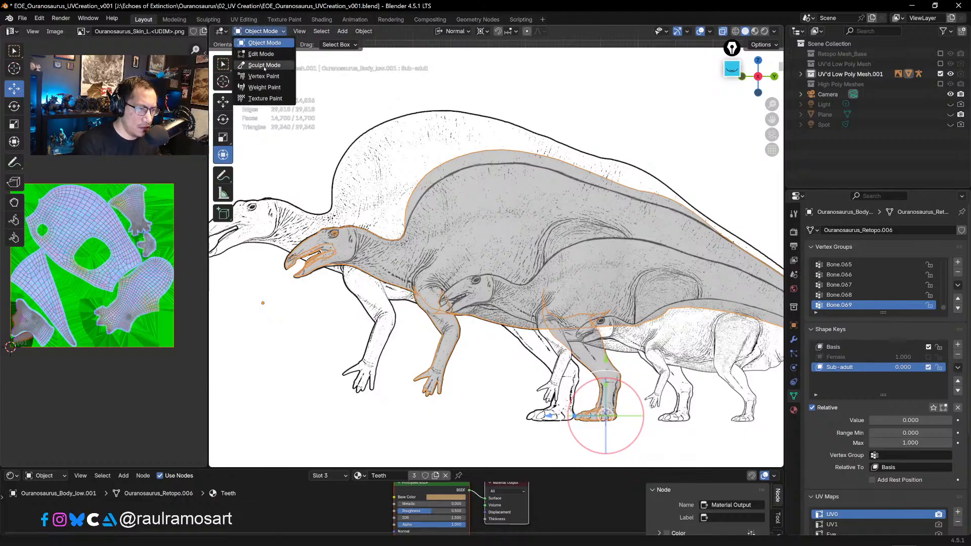
pyautogui.click(264, 65)
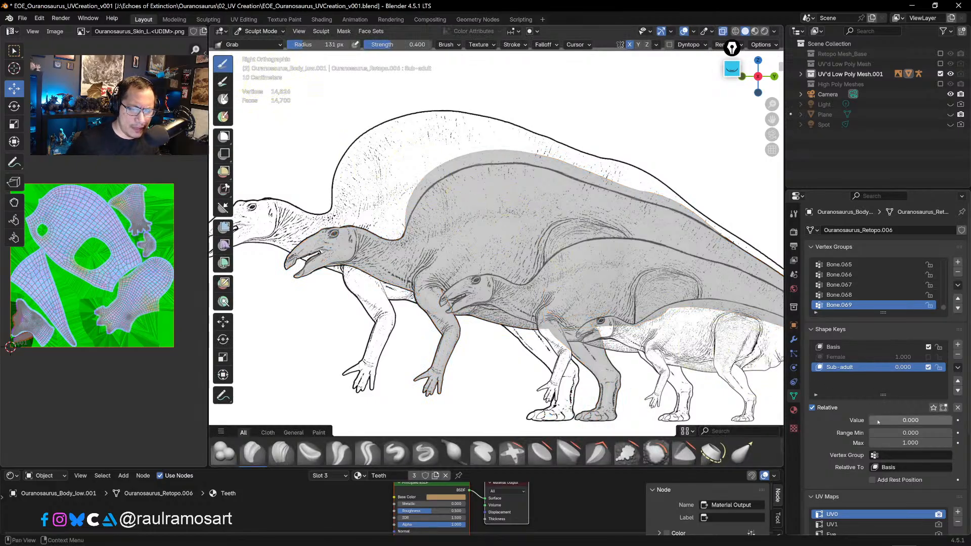
pyautogui.click(261, 32)
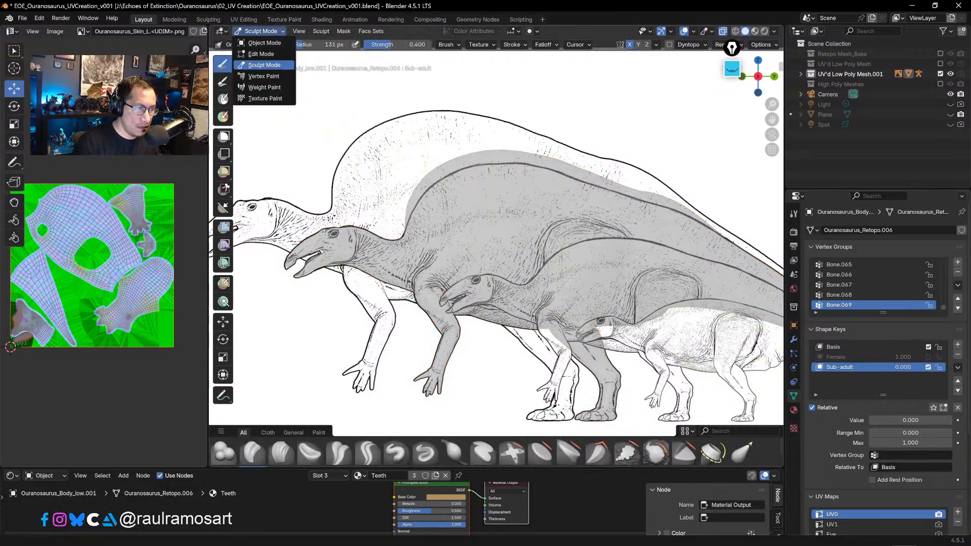
pyautogui.click(264, 43)
# - Set the Sub-adult shape key's value to 1.000 and switch the body to Sculpt Mode
pyautogui.moveTo(875, 423); pyautogui.dragTo(957, 420)
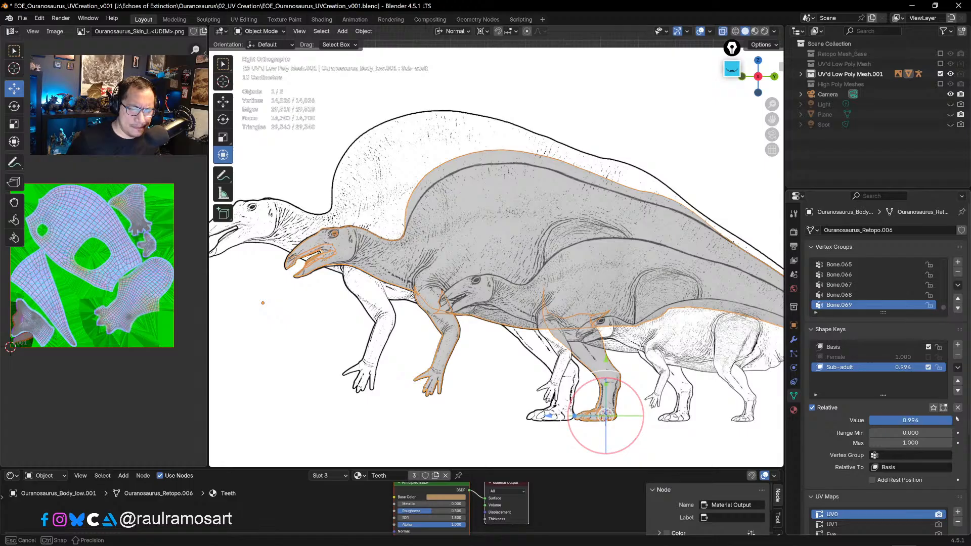
pyautogui.click(268, 32)
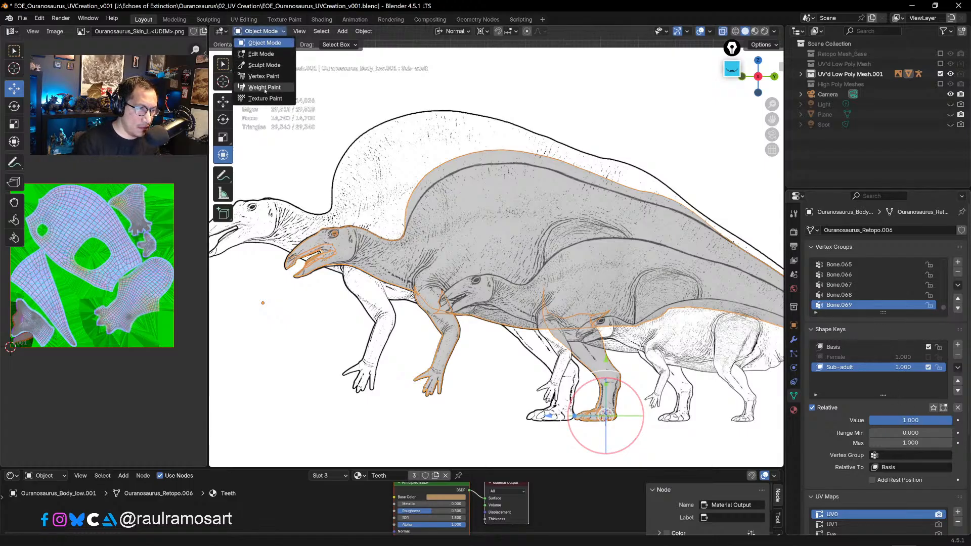
pyautogui.click(264, 65)
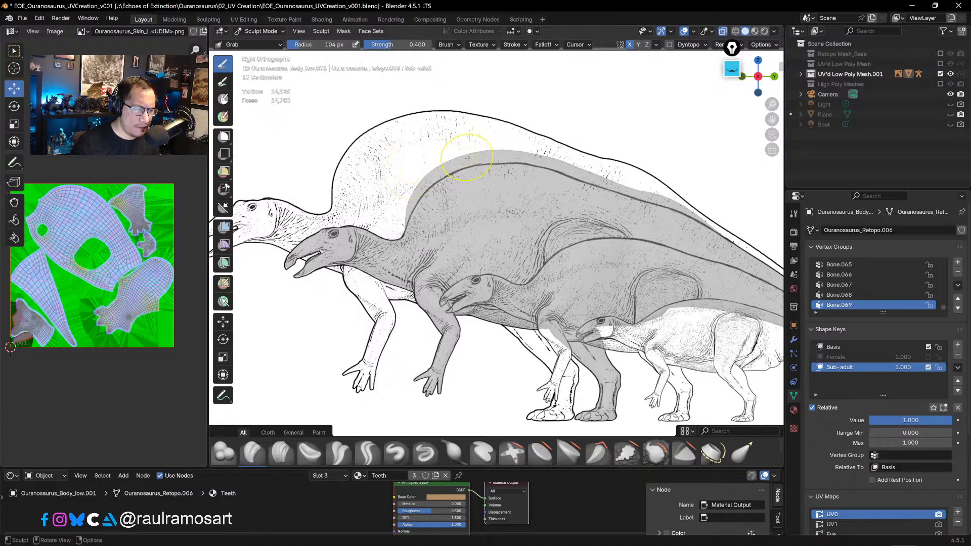
# - Enlarge the Grab brush to about 171 px and push the front of the sail inward to the matching template outline
pyautogui.press(']')
pyautogui.press(']')
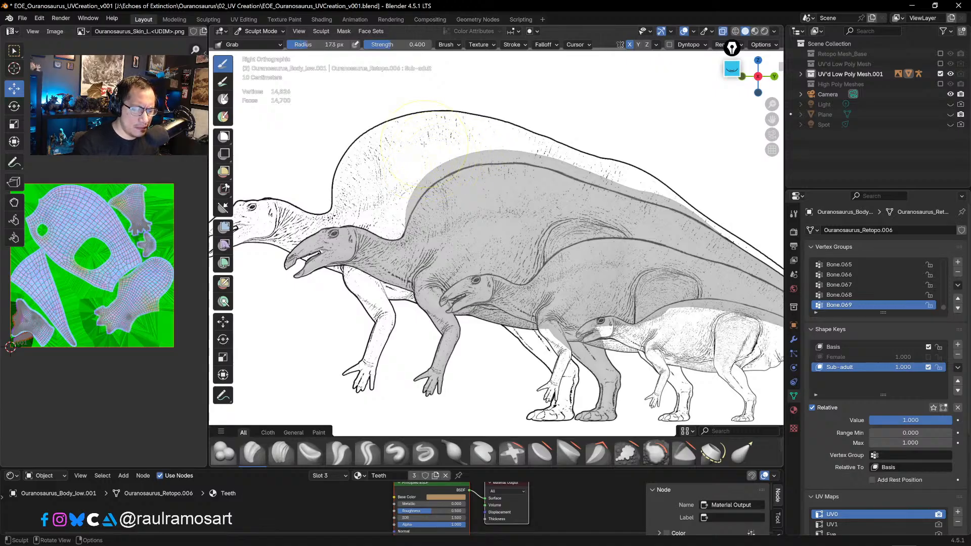
pyautogui.press(']')
pyautogui.press(']')
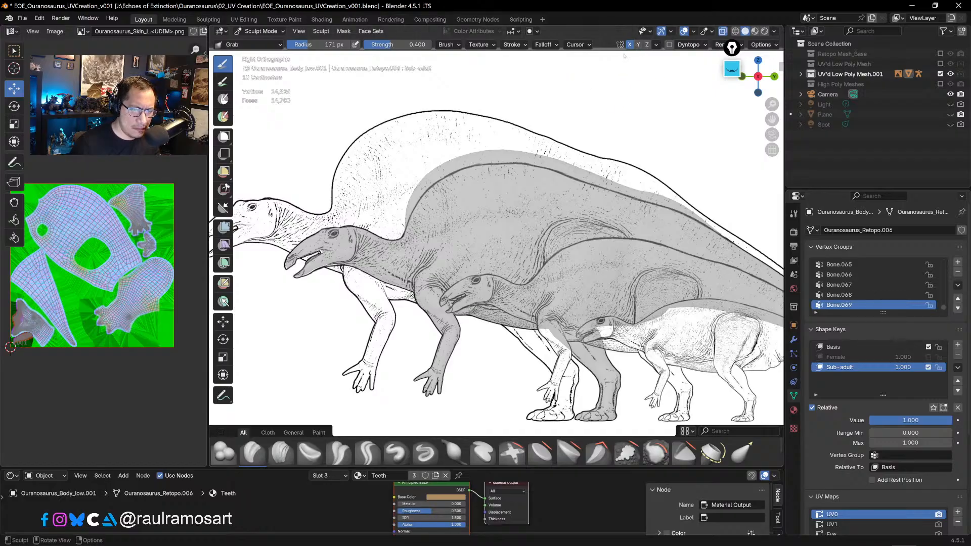
pyautogui.moveTo(463, 144)
pyautogui.mouseDown(button='middle')
pyautogui.moveTo(502, 119)
pyautogui.moveTo(482, 109)
pyautogui.mouseUp(button='middle')
pyautogui.moveTo(438, 165)
pyautogui.mouseDown()
pyautogui.moveTo(414, 189)
pyautogui.moveTo(415, 164)
pyautogui.mouseUp()
pyautogui.press('KP_3')
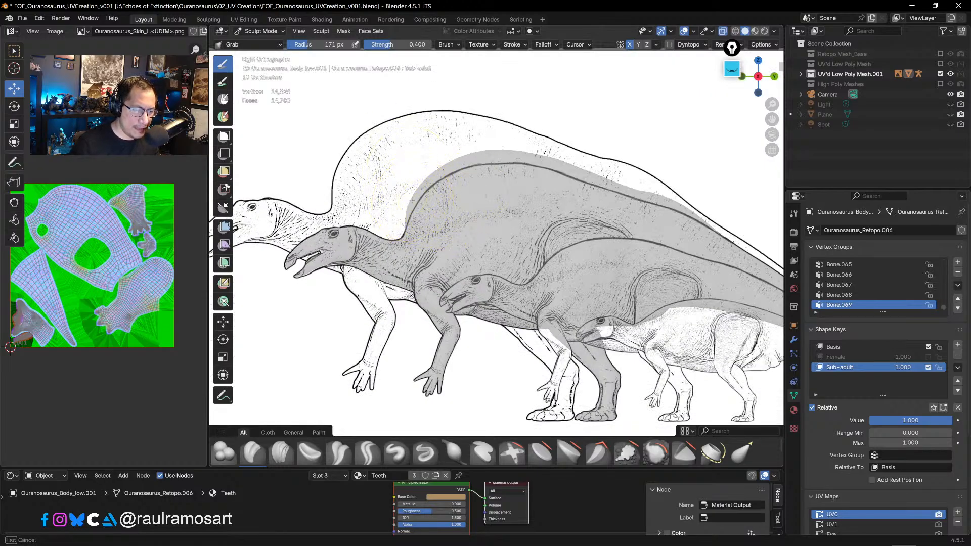
pyautogui.moveTo(412, 201); pyautogui.dragTo(414, 204)
pyautogui.moveTo(409, 208); pyautogui.dragTo(429, 183)
pyautogui.moveTo(428, 180)
pyautogui.mouseDown()
pyautogui.moveTo(479, 159)
pyautogui.moveTo(456, 172)
pyautogui.mouseUp()
# - Enlarge the Grab brush to 211 px and fit the rear slope of the sail to the same template outline
pyautogui.press(']')
pyautogui.press(']')
pyautogui.moveTo(540, 123)
pyautogui.keyDown('ctrl'); pyautogui.keyDown('alt'); pyautogui.mouseDown()
pyautogui.moveTo(531, 149)
pyautogui.moveTo(441, 162)
pyautogui.moveTo(428, 153)
pyautogui.moveTo(471, 155)
pyautogui.moveTo(572, 199)
pyautogui.mouseUp(); pyautogui.keyUp('alt'); pyautogui.keyUp('ctrl')
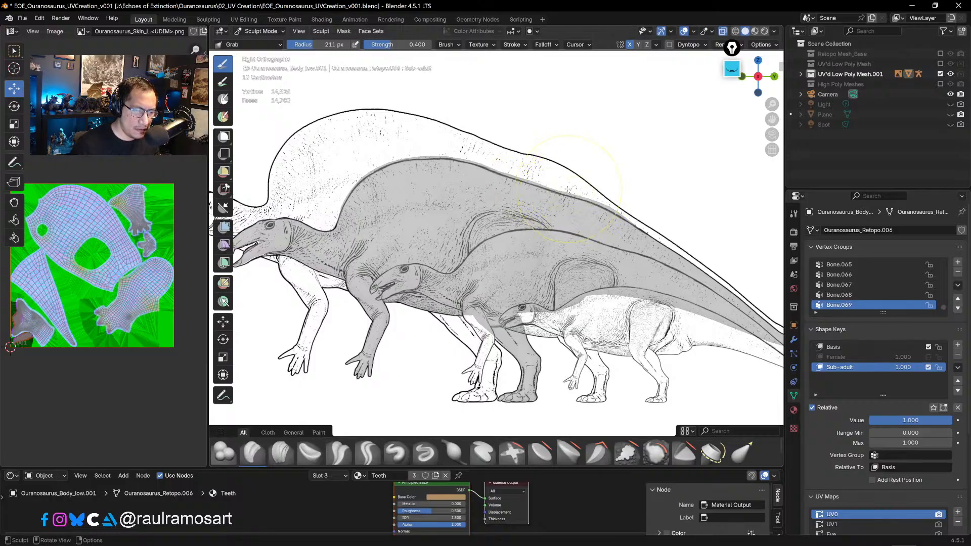
pyautogui.keyDown('ctrl'); pyautogui.moveTo(631, 163); pyautogui.dragTo(592, 174, button='middle'); pyautogui.keyUp('ctrl')
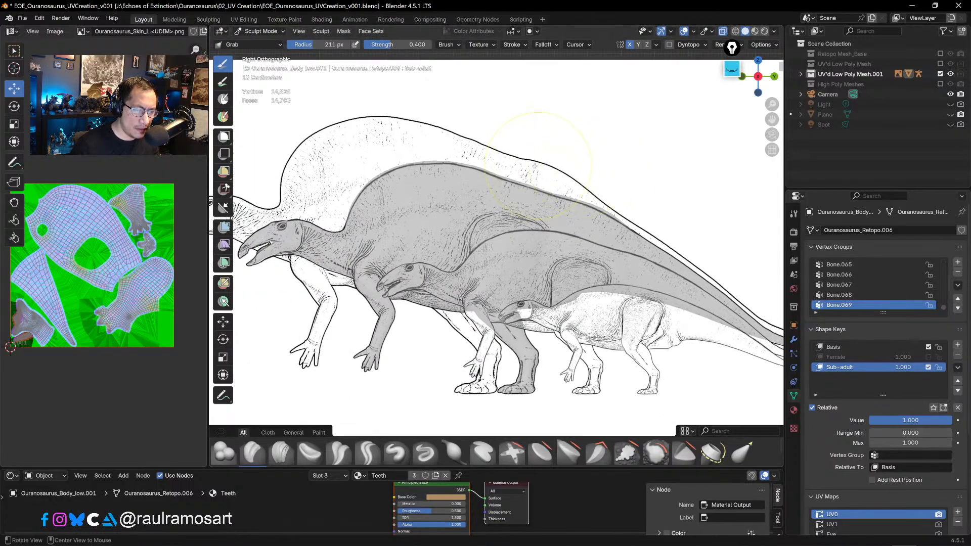
pyautogui.moveTo(511, 173)
pyautogui.keyDown('shift'); pyautogui.mouseDown(button='middle')
pyautogui.moveTo(538, 168)
pyautogui.moveTo(448, 163)
pyautogui.mouseUp(button='middle'); pyautogui.keyUp('shift')
pyautogui.keyDown('alt'); pyautogui.moveTo(596, 175); pyautogui.dragTo(566, 217, button='middle'); pyautogui.keyUp('alt')
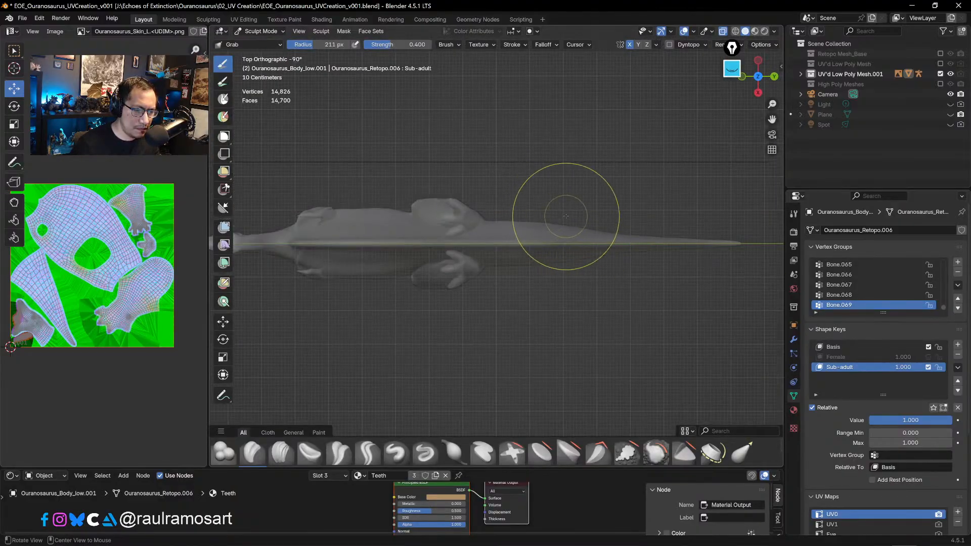
pyautogui.keyDown('alt'); pyautogui.moveTo(561, 157); pyautogui.dragTo(561, 149, button='middle'); pyautogui.keyUp('alt')
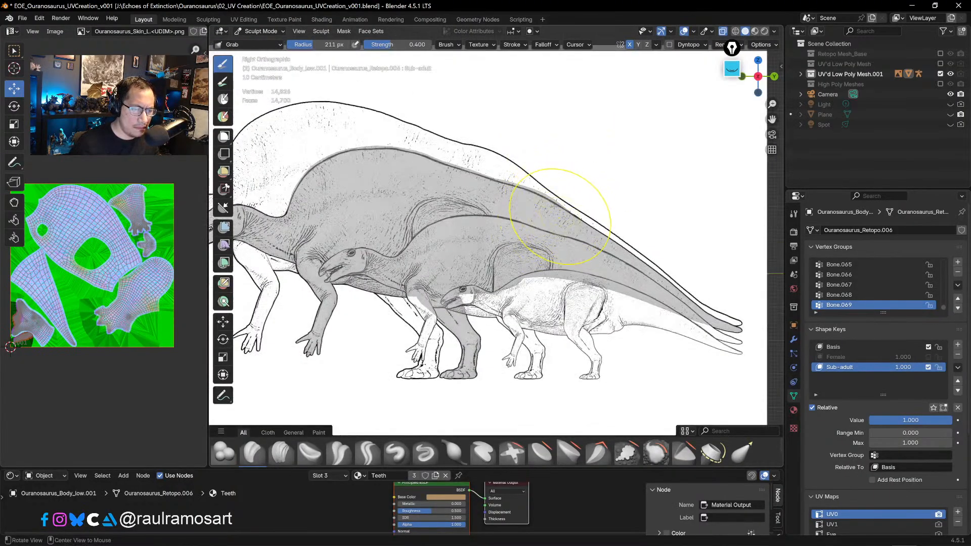
pyautogui.keyDown('alt'); pyautogui.moveTo(569, 210); pyautogui.dragTo(567, 221, button='middle'); pyautogui.keyUp('alt')
pyautogui.moveTo(575, 141)
pyautogui.keyDown('alt'); pyautogui.mouseDown(button='middle')
pyautogui.moveTo(570, 201)
pyautogui.moveTo(575, 158)
pyautogui.mouseUp(button='middle'); pyautogui.keyUp('alt')
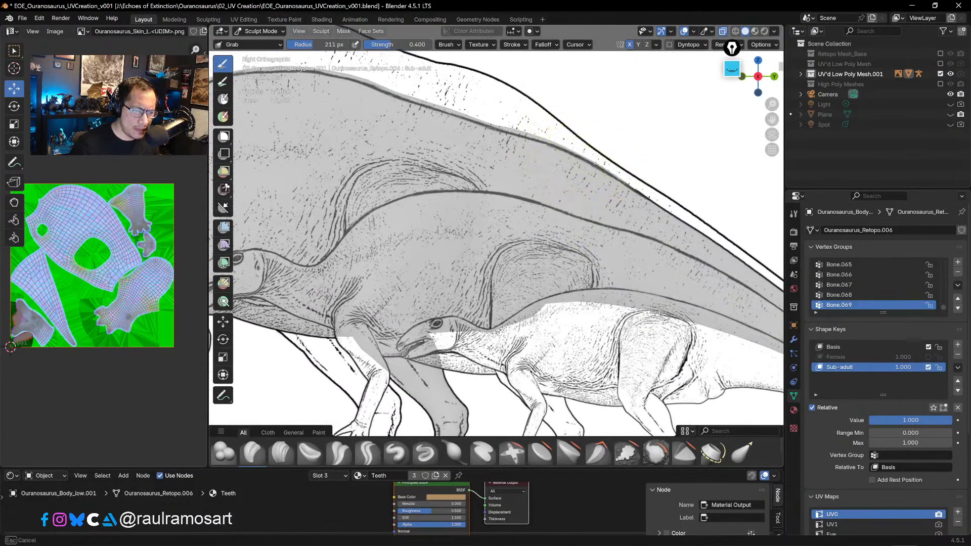
pyautogui.moveTo(528, 133); pyautogui.dragTo(529, 131)
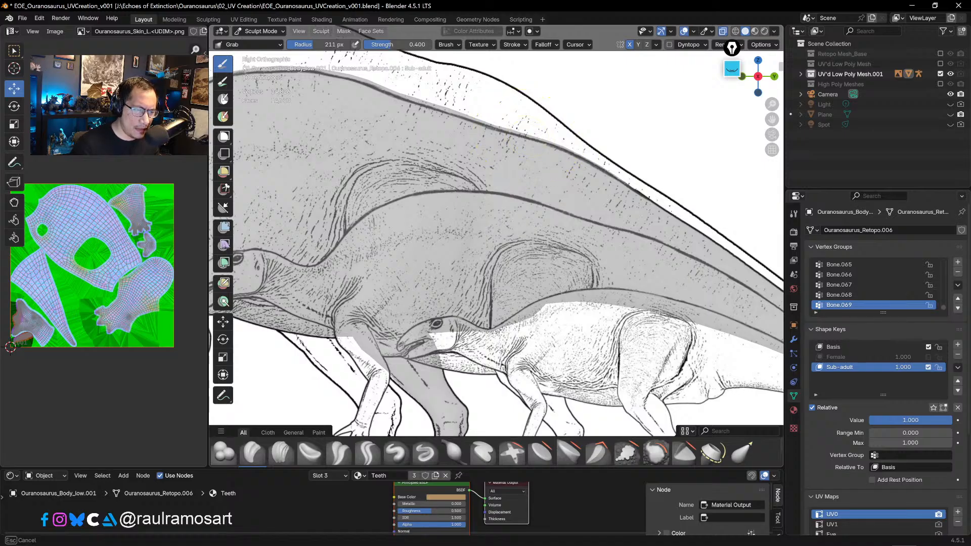
# - Refine the sail's contour from the rear slope over the crest to the front curve with the Grab brush
pyautogui.keyDown('shift'); pyautogui.moveTo(460, 126); pyautogui.dragTo(530, 182, button='middle'); pyautogui.keyUp('shift')
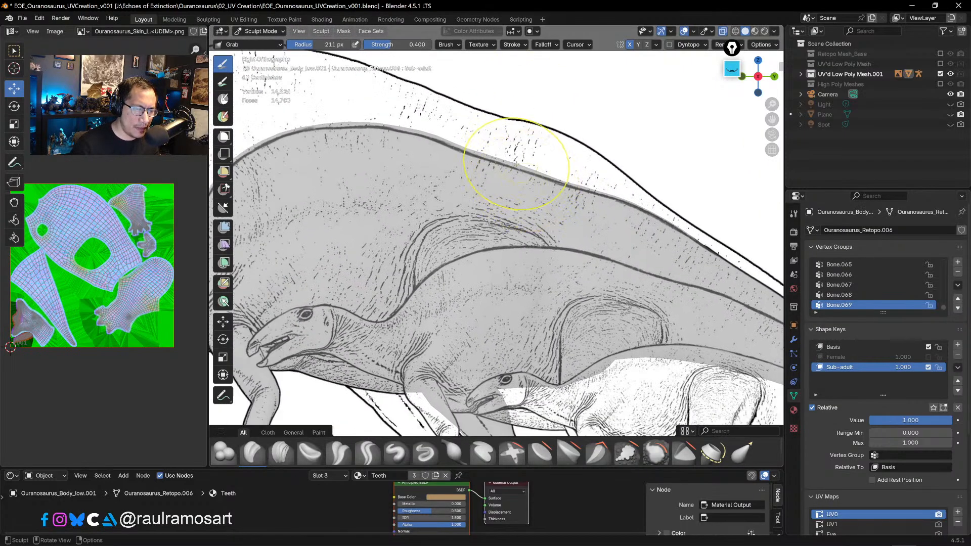
pyautogui.moveTo(516, 164); pyautogui.dragTo(512, 171)
pyautogui.moveTo(466, 147)
pyautogui.mouseDown()
pyautogui.moveTo(395, 129)
pyautogui.moveTo(329, 133)
pyautogui.mouseUp()
pyautogui.keyDown('shift'); pyautogui.moveTo(367, 105); pyautogui.dragTo(603, 113, button='middle'); pyautogui.keyUp('shift')
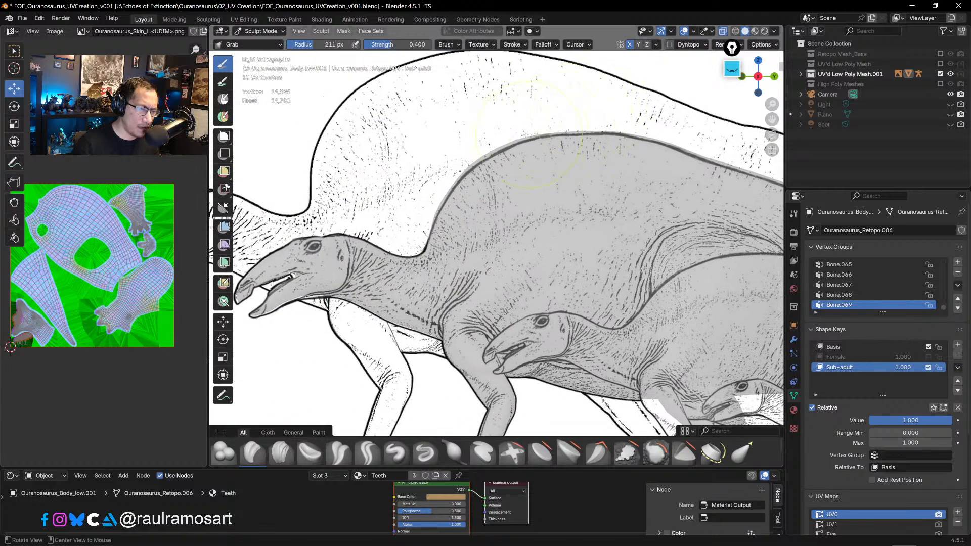
pyautogui.moveTo(500, 149); pyautogui.dragTo(502, 154)
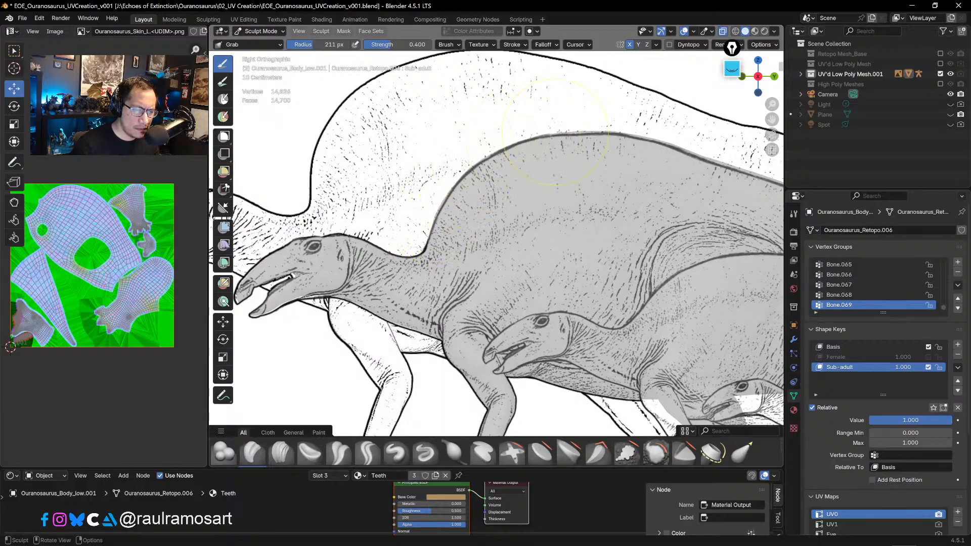
# - Examine how the mesh's head, eye and jaw line up with the template drawing
pyautogui.keyDown('shift'); pyautogui.moveTo(585, 120); pyautogui.dragTo(611, 116, button='middle'); pyautogui.keyUp('shift')
pyautogui.keyDown('shift'); pyautogui.moveTo(362, 200); pyautogui.dragTo(420, 184, button='middle'); pyautogui.keyUp('shift')
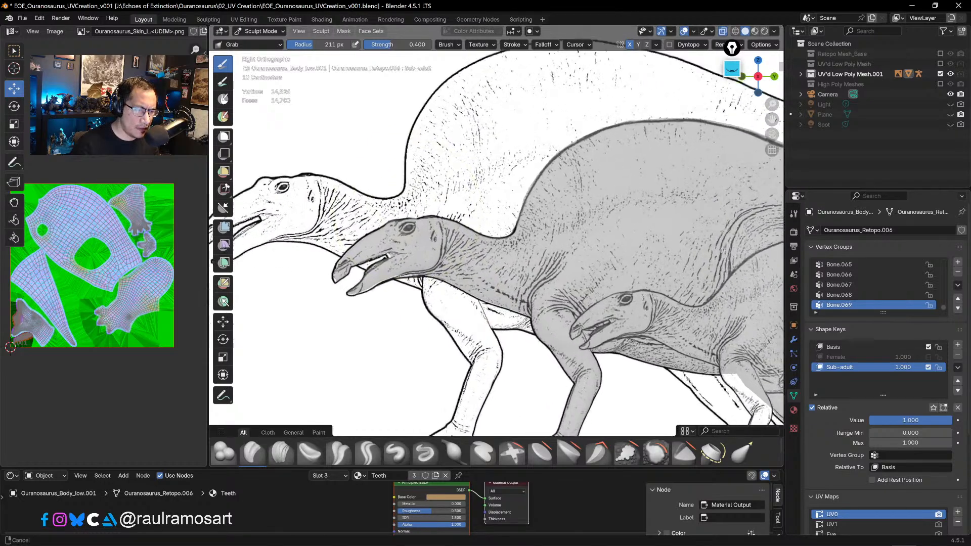
pyautogui.scroll(5, 417, 181)
pyautogui.keyDown('shift'); pyautogui.moveTo(423, 187); pyautogui.dragTo(486, 205, button='middle'); pyautogui.keyUp('shift')
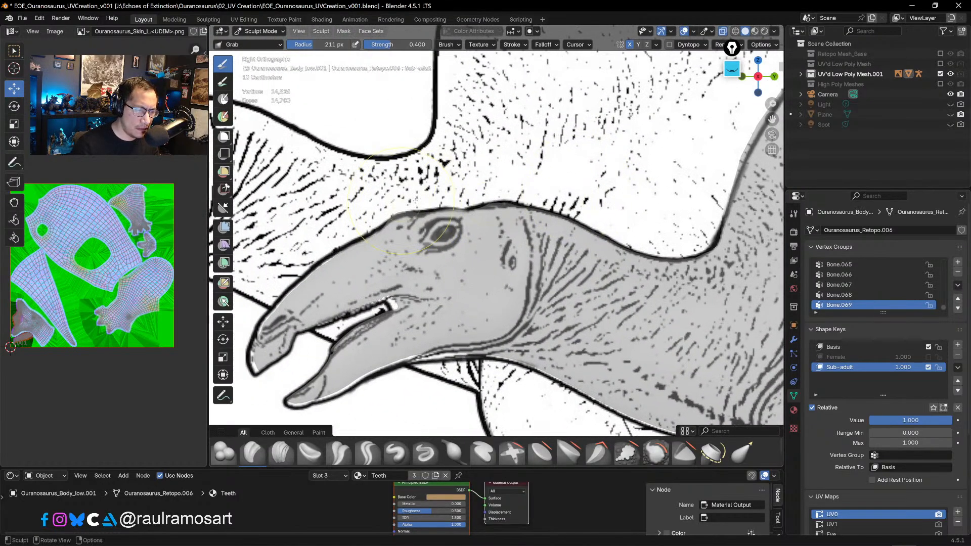
pyautogui.scroll(4, 397, 202)
pyautogui.keyDown('shift'); pyautogui.moveTo(294, 179); pyautogui.dragTo(414, 212, button='middle'); pyautogui.keyUp('shift')
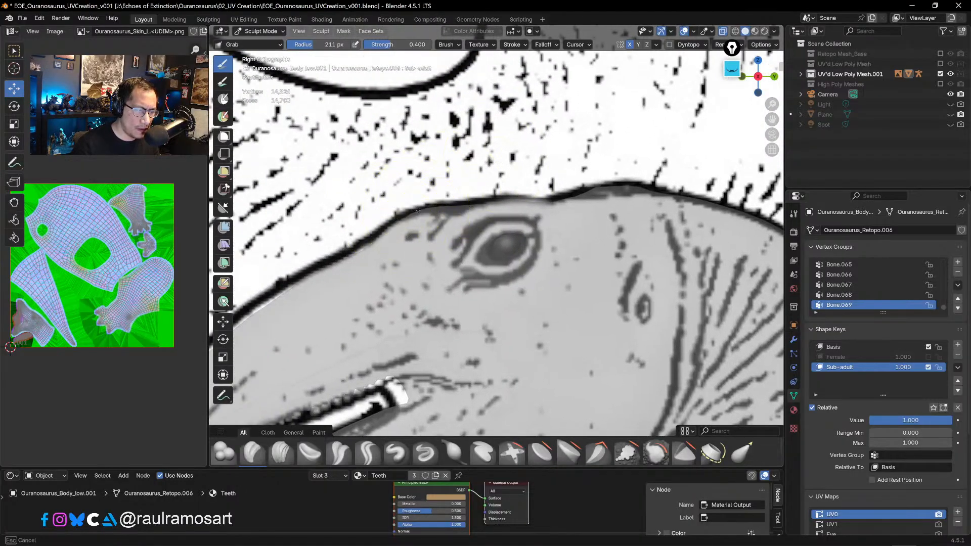
pyautogui.keyDown('shift'); pyautogui.moveTo(418, 210); pyautogui.dragTo(418, 210, button='middle'); pyautogui.keyUp('shift')
pyautogui.scroll(-5, 402, 206)
# - Turn off X-ray and adjust the sail's upper rear edge against the template with the Grab brush
pyautogui.moveTo(403, 206)
pyautogui.mouseDown(button='middle')
pyautogui.moveTo(442, 121)
pyautogui.moveTo(537, 277)
pyautogui.moveTo(684, 239)
pyautogui.moveTo(702, 245)
pyautogui.moveTo(586, 228)
pyautogui.moveTo(586, 135)
pyautogui.mouseUp(button='middle')
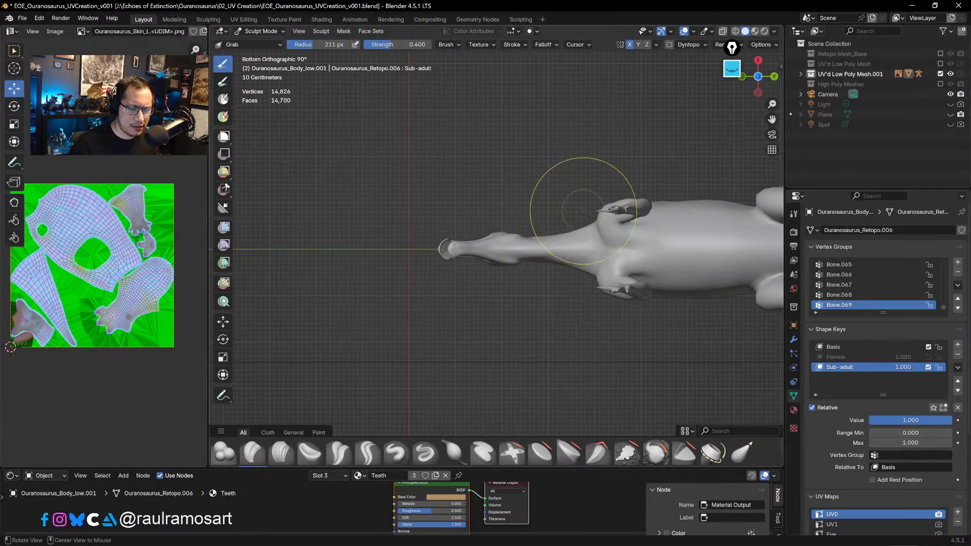
pyautogui.keyDown('alt'); pyautogui.moveTo(571, 167); pyautogui.dragTo(466, 260, button='middle'); pyautogui.keyUp('alt')
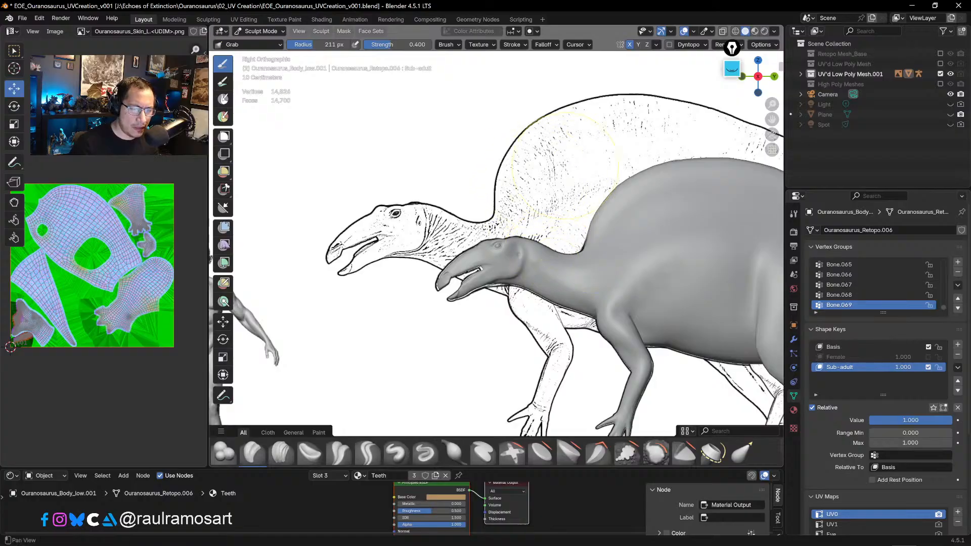
pyautogui.keyDown('shift'); pyautogui.moveTo(411, 124); pyautogui.dragTo(388, 138, button='middle'); pyautogui.keyUp('shift')
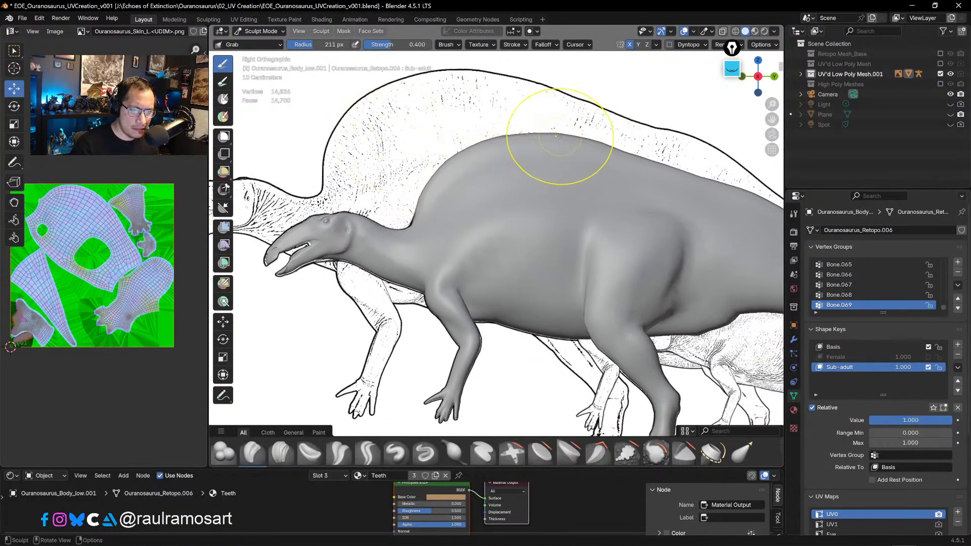
pyautogui.moveTo(574, 152)
pyautogui.mouseDown()
pyautogui.moveTo(559, 139)
pyautogui.moveTo(595, 147)
pyautogui.mouseUp()
pyautogui.moveTo(595, 147); pyautogui.dragTo(597, 151)
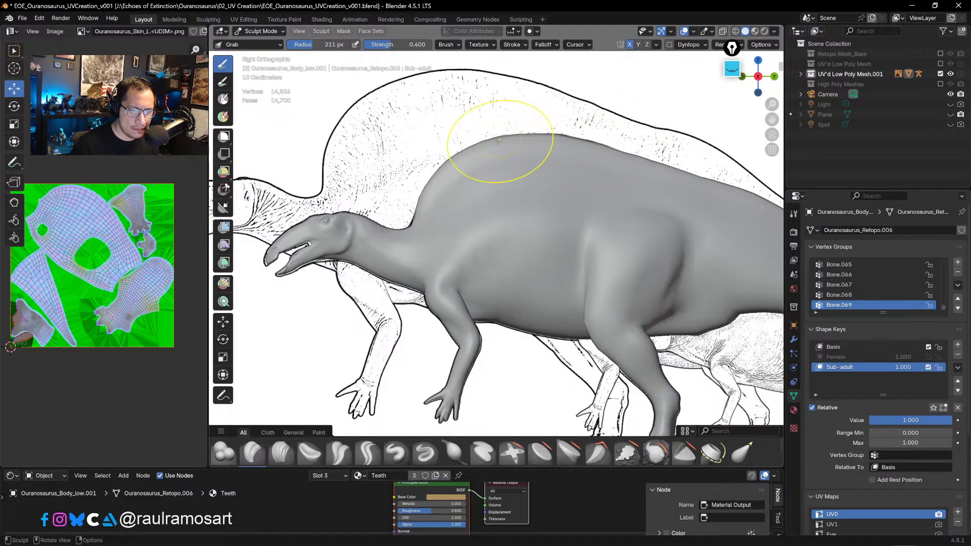
pyautogui.moveTo(492, 136); pyautogui.dragTo(632, 109, button='middle')
pyautogui.press('KP_3')
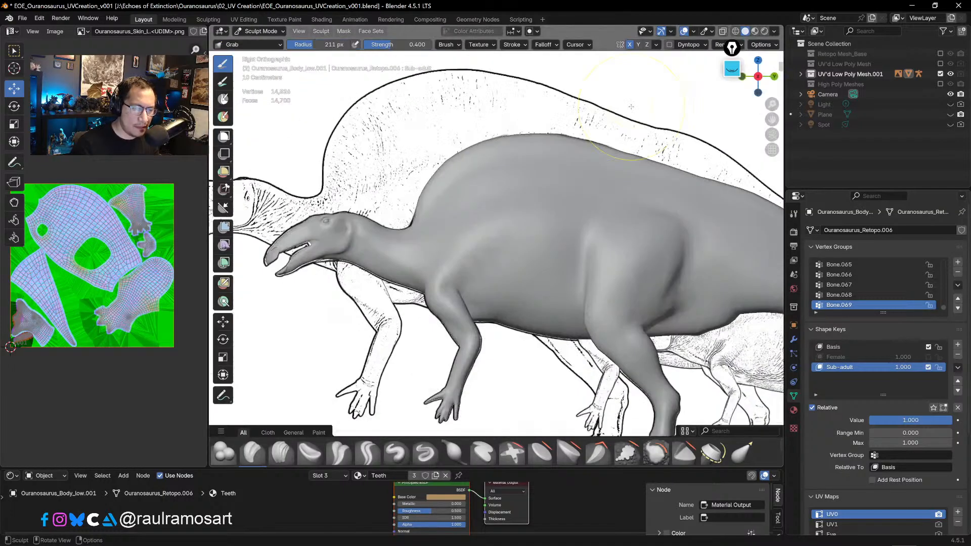
# - Nudge the sail's front curve and crest to the template outline with the Grab brush
pyautogui.moveTo(434, 179); pyautogui.dragTo(443, 171)
pyautogui.moveTo(452, 174); pyautogui.dragTo(457, 169)
pyautogui.moveTo(500, 146); pyautogui.dragTo(506, 138)
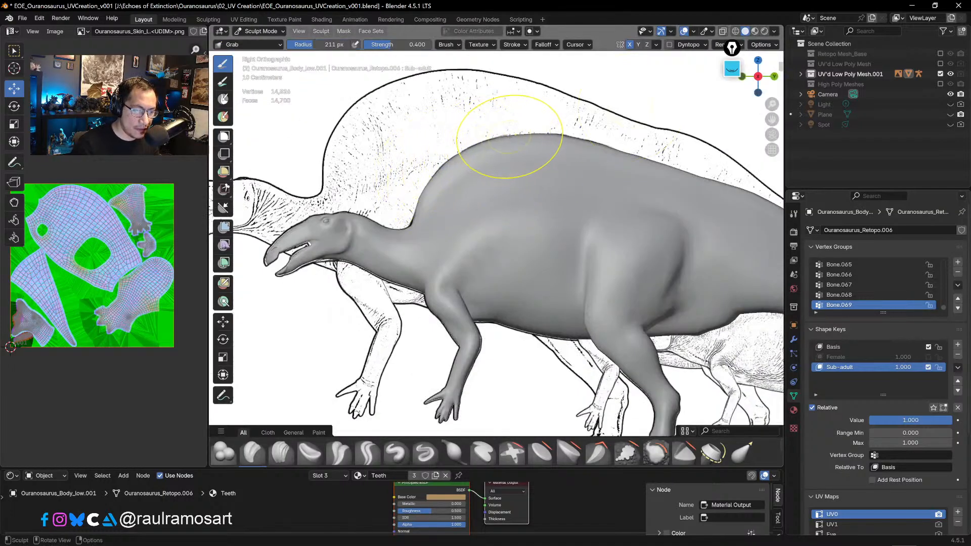
# - Reduce the Grab brush to about 110 px and refine the lower front curve of the sail where it meets the neck
pyautogui.press('[')
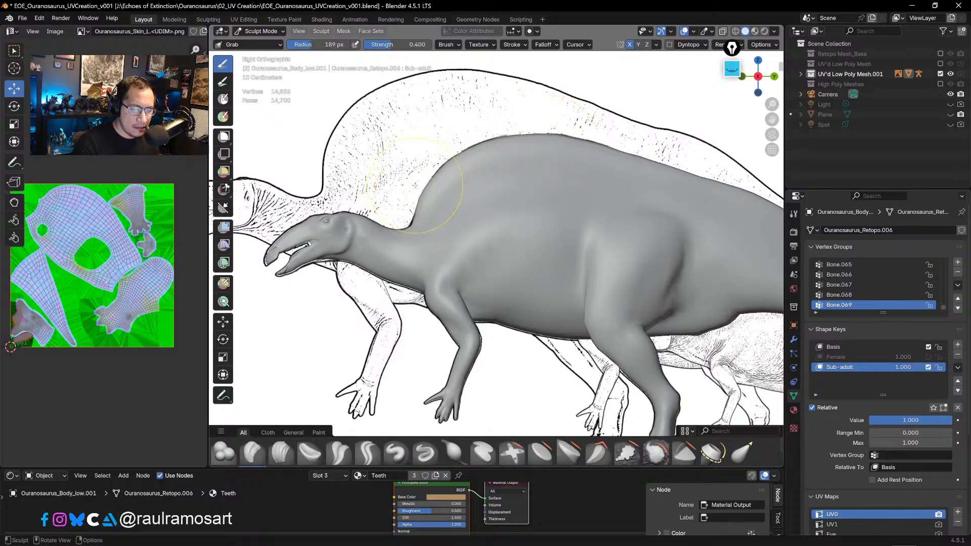
pyautogui.moveTo(431, 197); pyautogui.dragTo(426, 196)
pyautogui.press('[')
pyautogui.press('[')
pyautogui.press('[')
pyautogui.press('[')
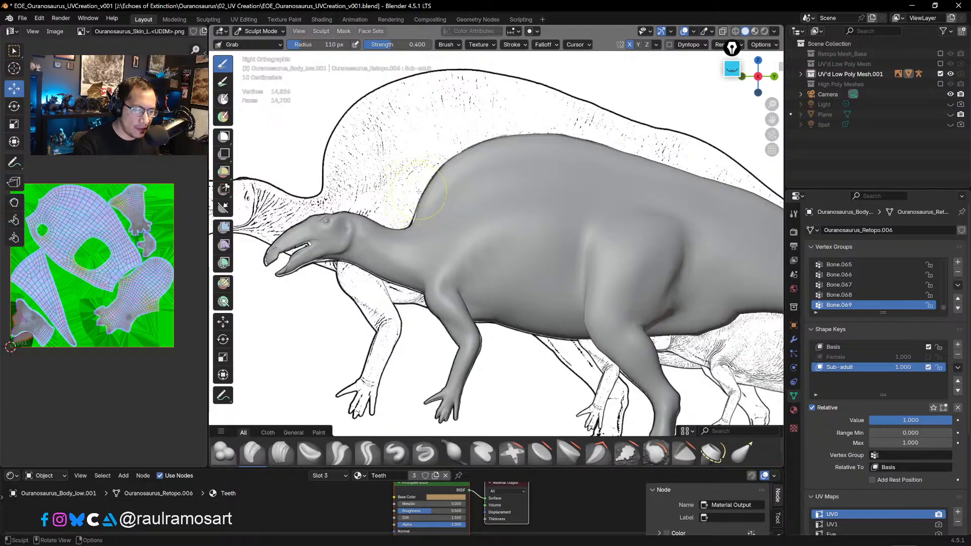
pyautogui.moveTo(415, 219); pyautogui.dragTo(431, 182)
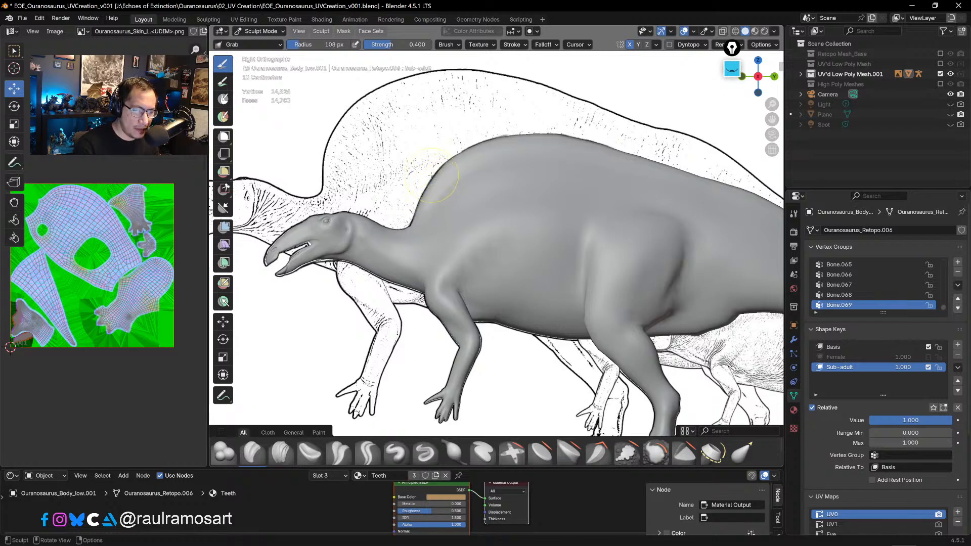
# - Enlarge the Grab brush to 181 px and check the back, tail base and legs against the template
pyautogui.keyDown('shift'); pyautogui.moveTo(756, 212); pyautogui.dragTo(572, 211, button='middle'); pyautogui.keyUp('shift')
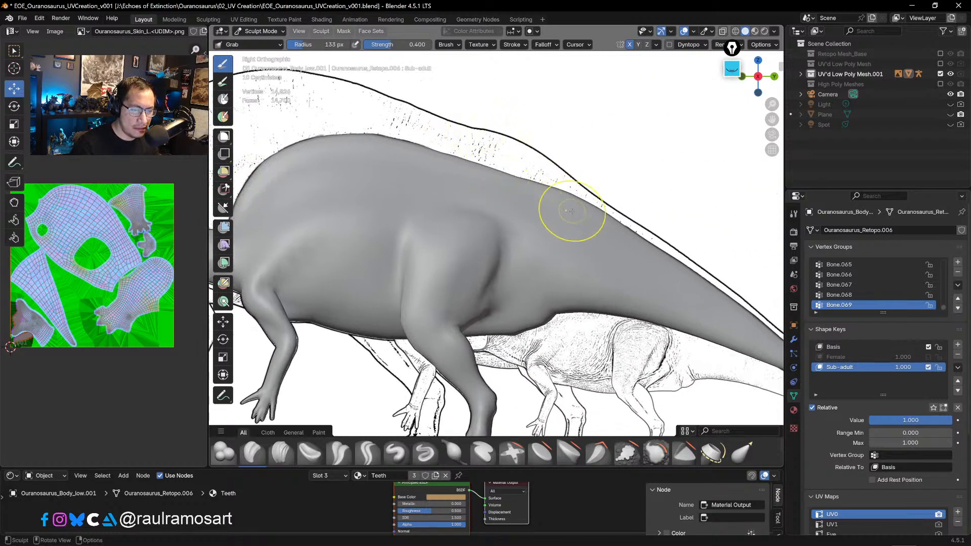
pyautogui.press(']')
pyautogui.press(']')
pyautogui.press(']')
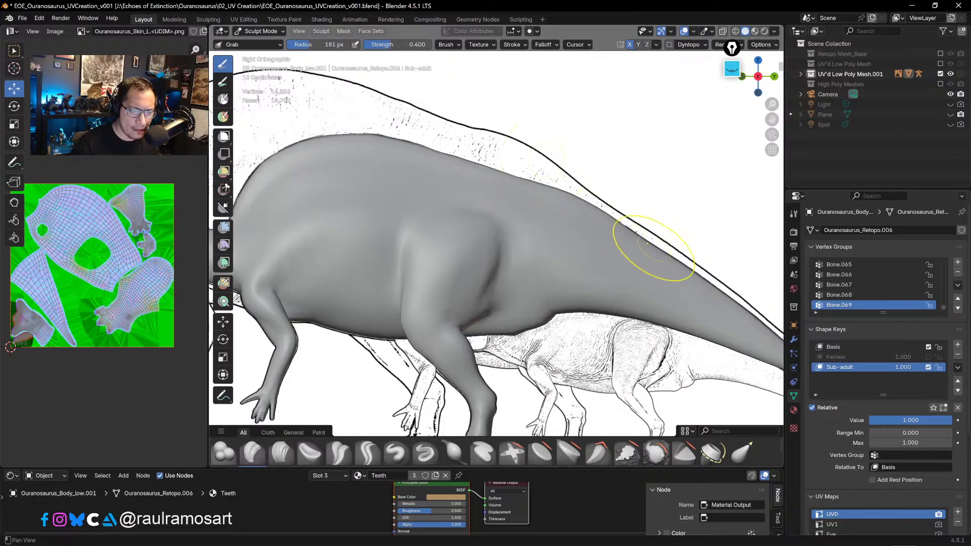
pyautogui.moveTo(684, 215)
pyautogui.keyDown('shift'); pyautogui.mouseDown(button='middle')
pyautogui.moveTo(520, 167)
pyautogui.moveTo(669, 146)
pyautogui.mouseUp(button='middle'); pyautogui.keyUp('shift')
pyautogui.keyDown('shift'); pyautogui.moveTo(569, 116); pyautogui.dragTo(689, 140, button='middle'); pyautogui.keyUp('shift')
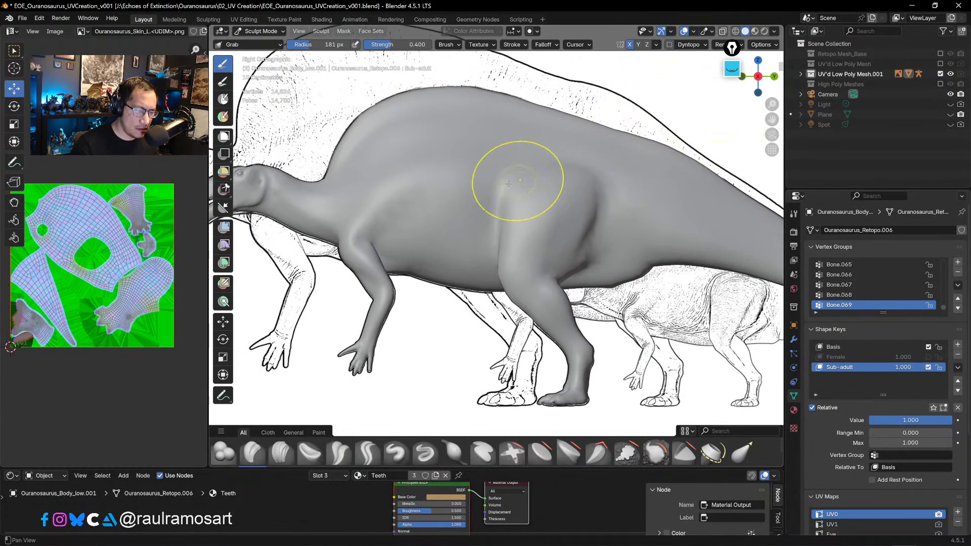
pyautogui.keyDown('shift'); pyautogui.moveTo(327, 116); pyautogui.dragTo(383, 135, button='middle'); pyautogui.keyUp('shift')
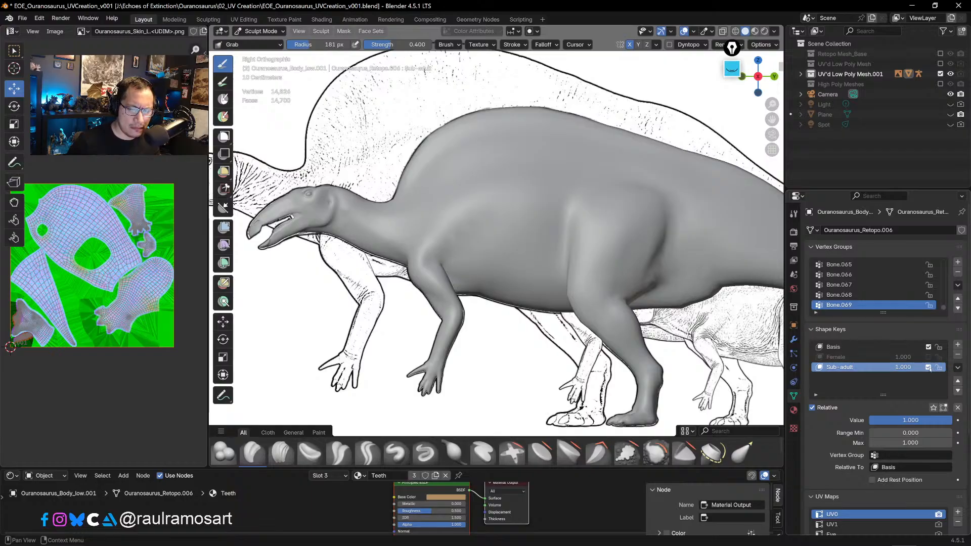
# - Keep the Sub-adult shape key's value at 1.000 and save the Blender file
pyautogui.moveTo(950, 422)
pyautogui.mouseDown()
pyautogui.moveTo(829, 417)
pyautogui.moveTo(964, 430)
pyautogui.mouseUp()
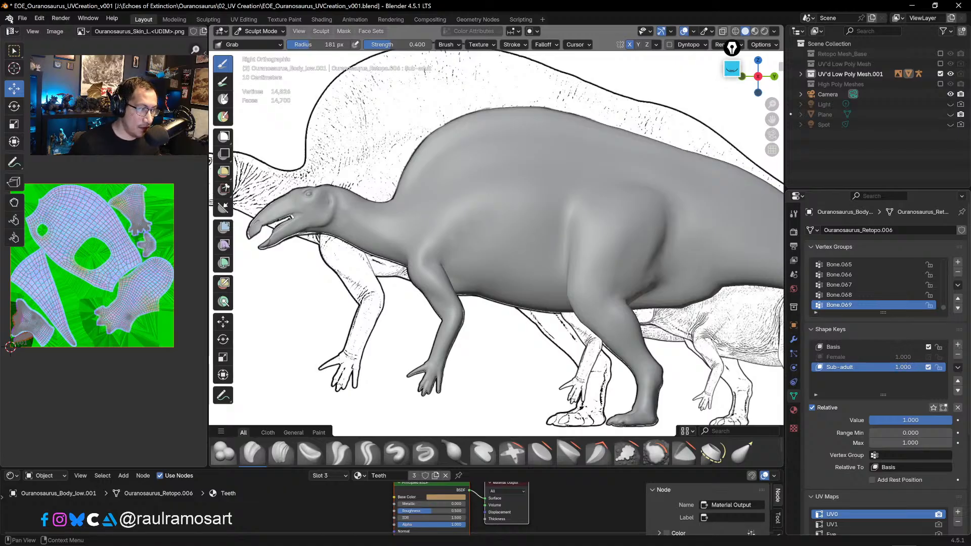
pyautogui.click(22, 19)
pyautogui.click(30, 83)
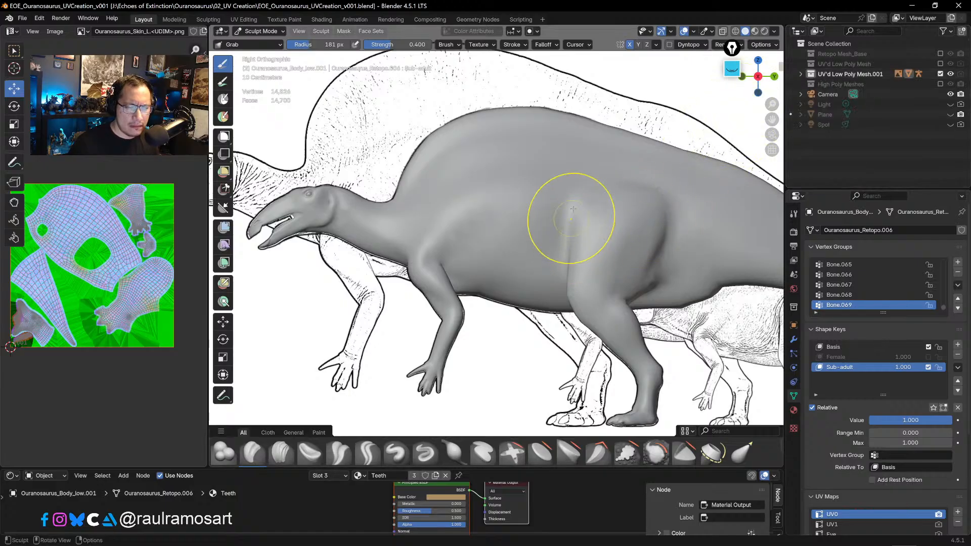
# - Examine the Sub-adult body from an angle and in right orthographic view against the whole growth template
pyautogui.moveTo(553, 223)
pyautogui.mouseDown(button='middle')
pyautogui.moveTo(586, 124)
pyautogui.moveTo(593, 234)
pyautogui.mouseUp(button='middle')
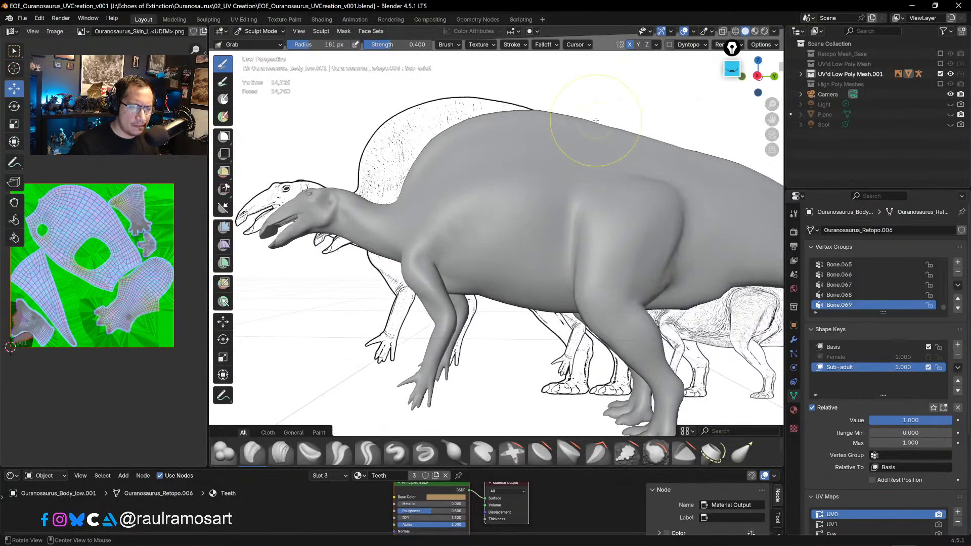
pyautogui.keyDown('alt'); pyautogui.moveTo(596, 129); pyautogui.dragTo(556, 227, button='middle'); pyautogui.keyUp('alt')
pyautogui.scroll(3, 556, 227)
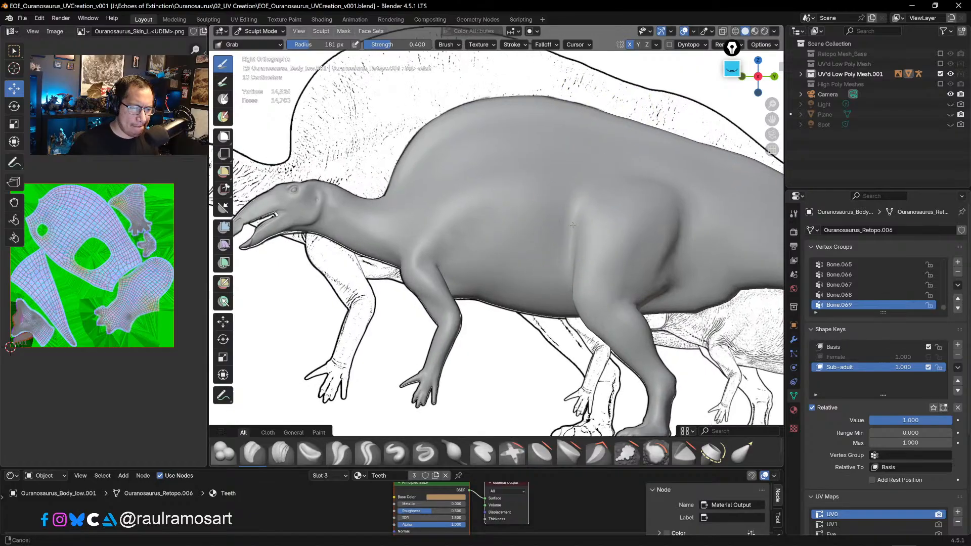
pyautogui.scroll(-4, 560, 234)
pyautogui.keyDown('shift'); pyautogui.moveTo(688, 132); pyautogui.dragTo(579, 137, button='middle'); pyautogui.keyUp('shift')
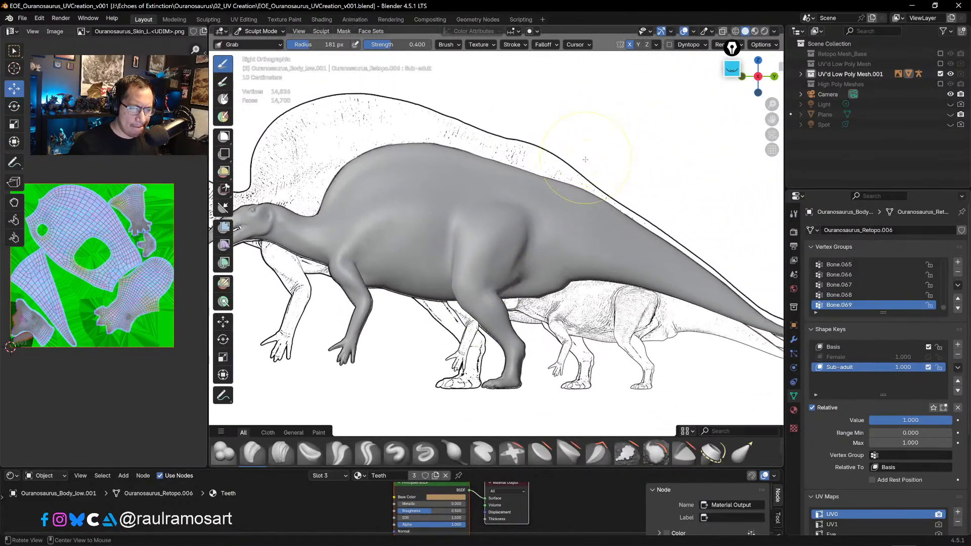
pyautogui.moveTo(579, 179)
pyautogui.keyDown('ctrl'); pyautogui.mouseDown(button='middle')
pyautogui.moveTo(580, 157)
pyautogui.moveTo(580, 204)
pyautogui.moveTo(580, 184)
pyautogui.mouseUp(button='middle'); pyautogui.keyUp('ctrl')
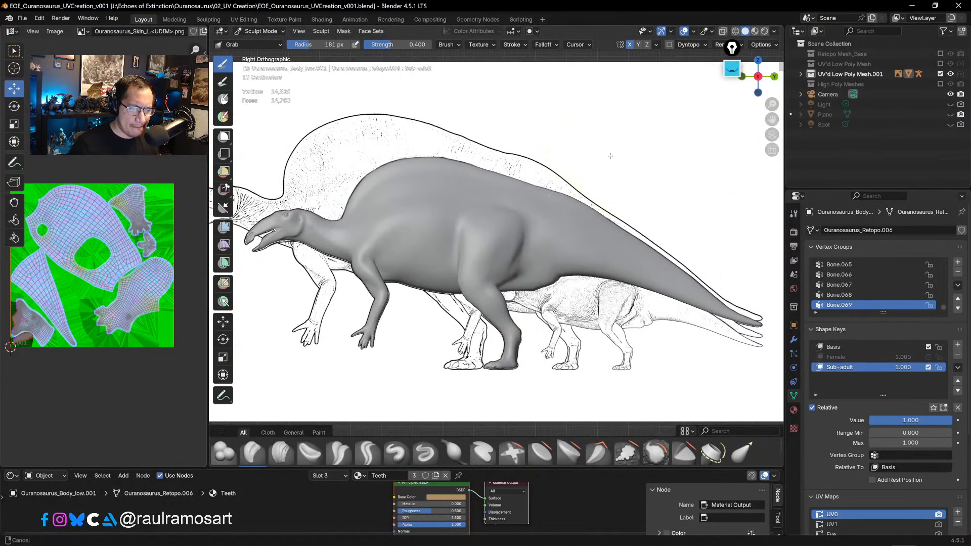
pyautogui.keyDown('shift'); pyautogui.moveTo(610, 154); pyautogui.dragTo(604, 150, button='middle'); pyautogui.keyUp('shift')
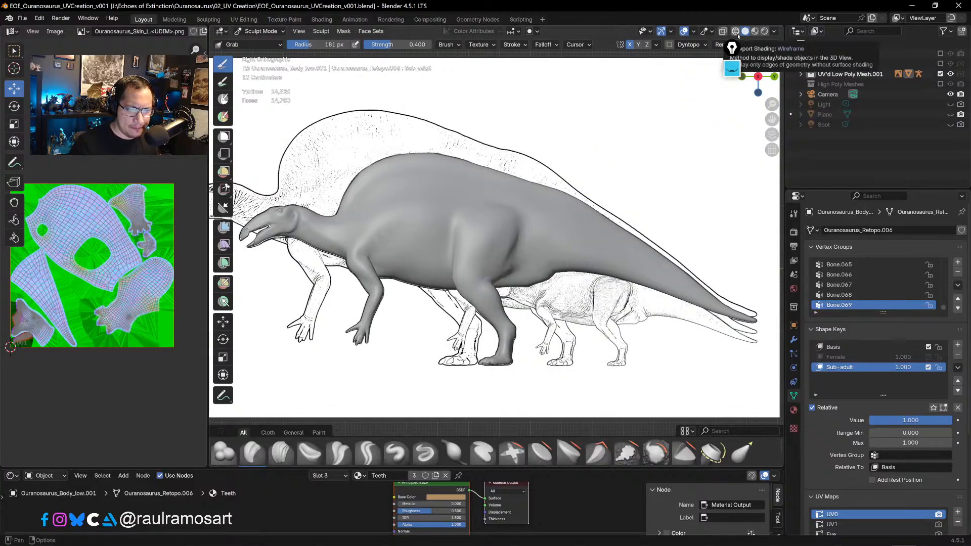
# - Try wireframe shading, return to solid shading and turn on X-ray for the viewport
pyautogui.click(735, 32)
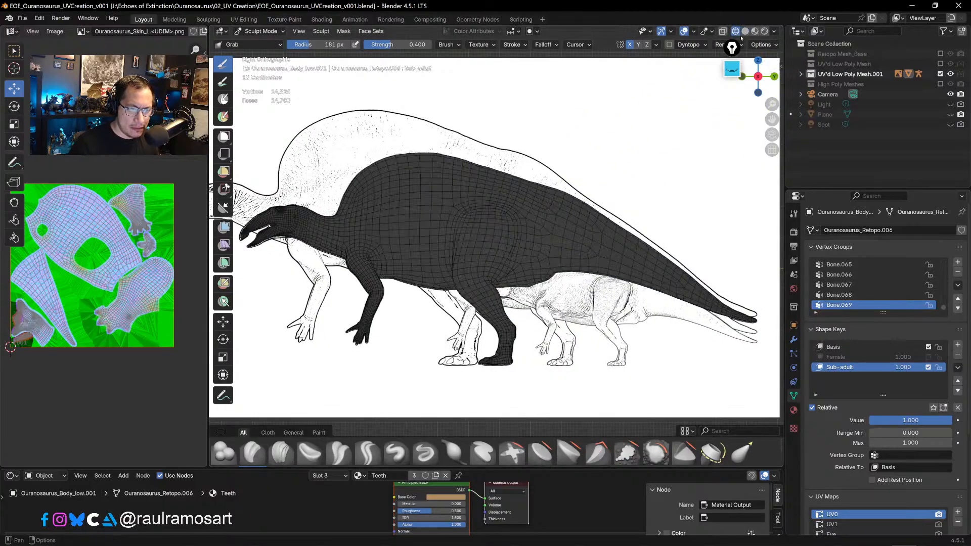
pyautogui.click(745, 31)
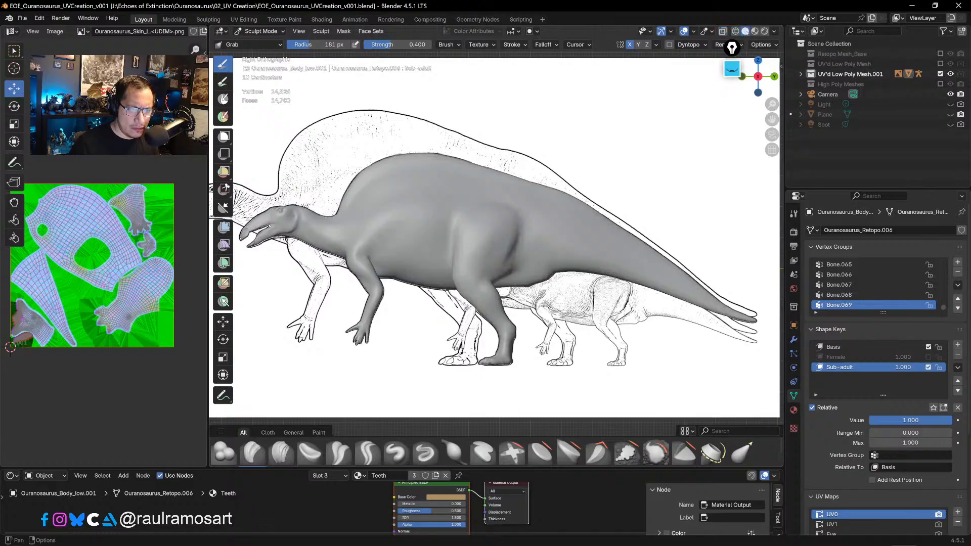
pyautogui.click(723, 31)
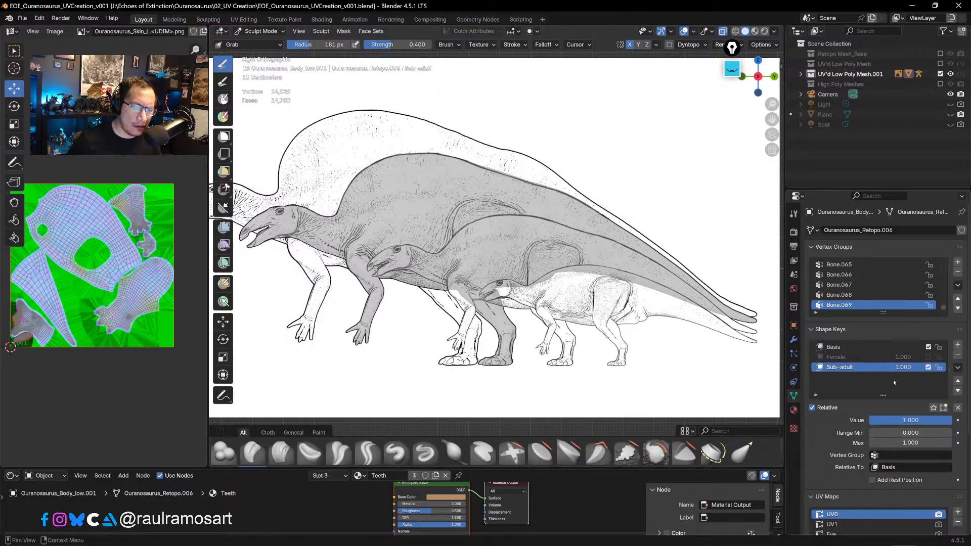
# - Add a shape key named Juvie to the body mesh and set its value to 1.000
pyautogui.click(958, 345)
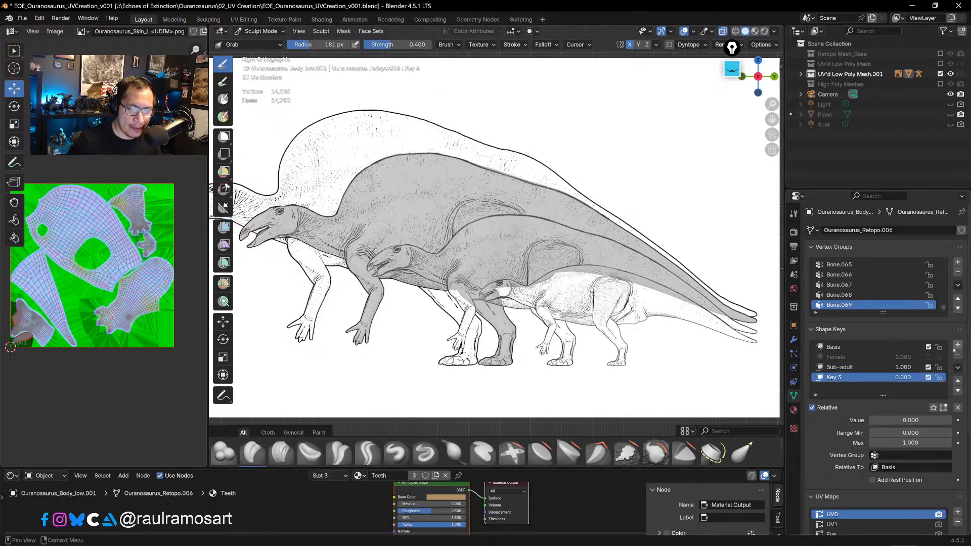
pyautogui.doubleClick(839, 378)
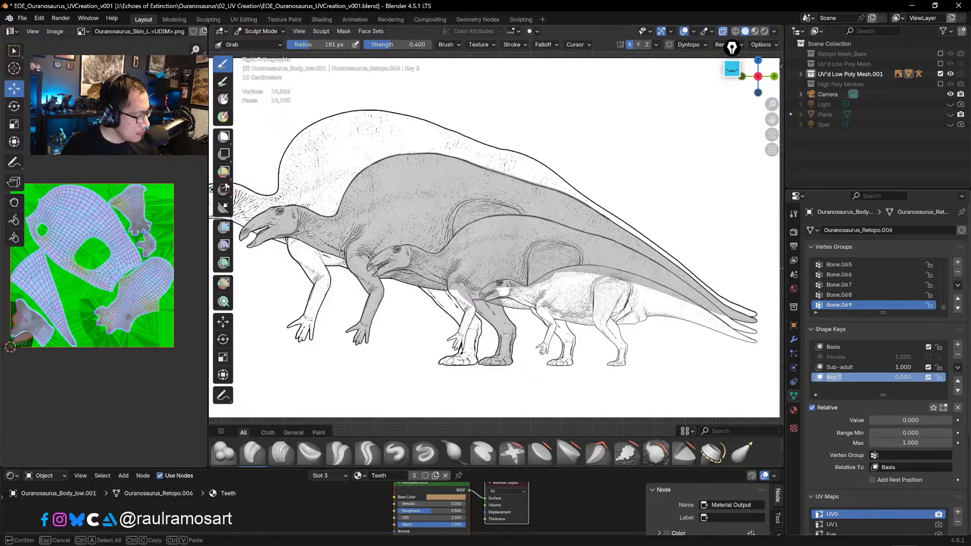
pyautogui.write('Juvie')
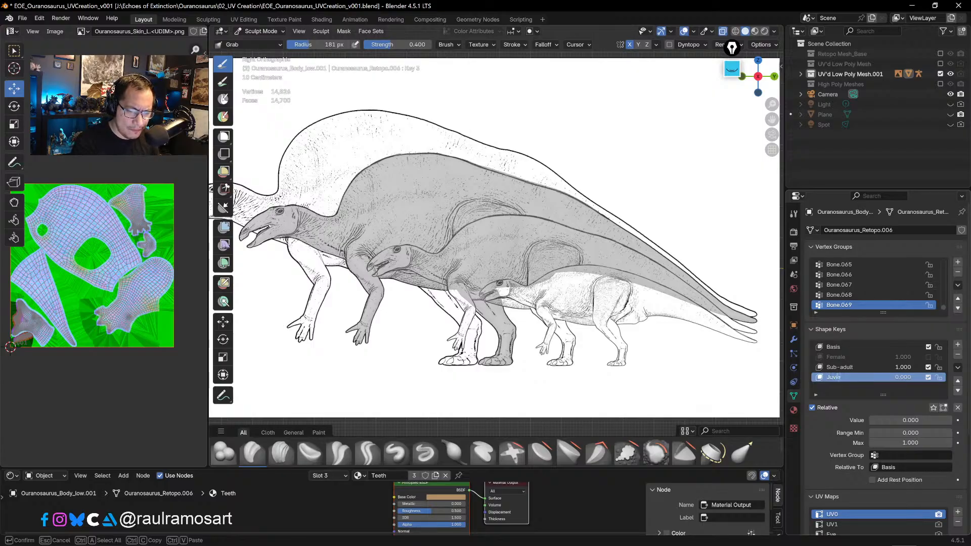
pyautogui.press('Return')
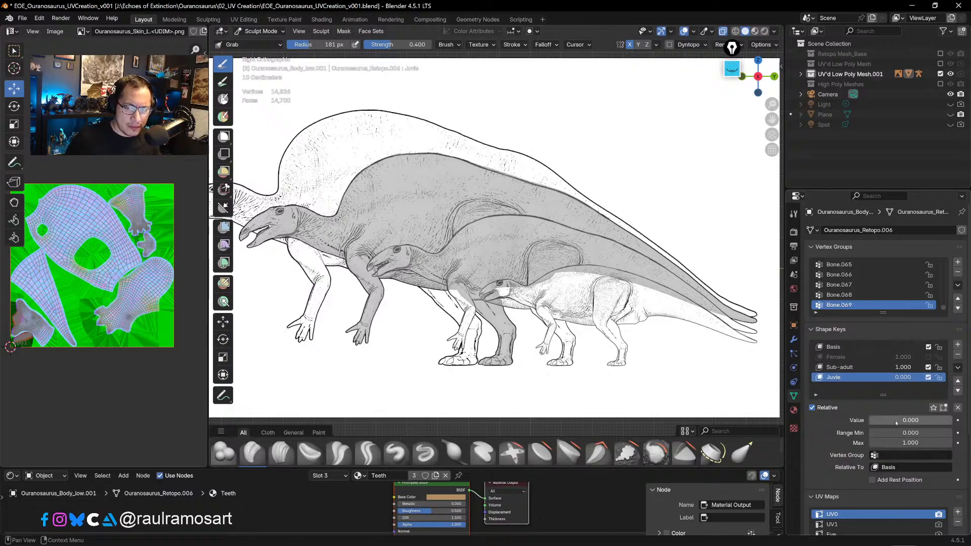
pyautogui.moveTo(897, 423); pyautogui.dragTo(954, 423)
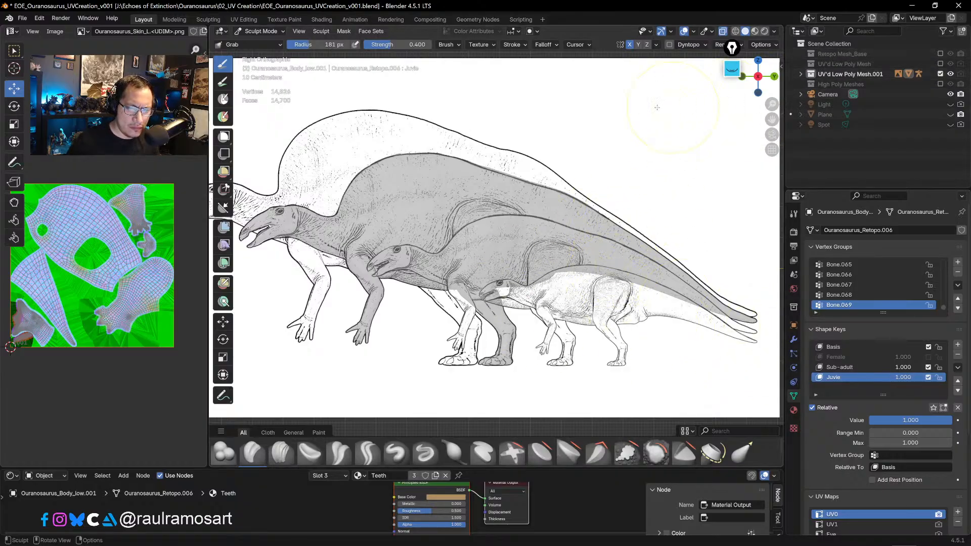
# - Switch to Object Mode and rename the growth template's image empty as Sub
pyautogui.click(258, 31)
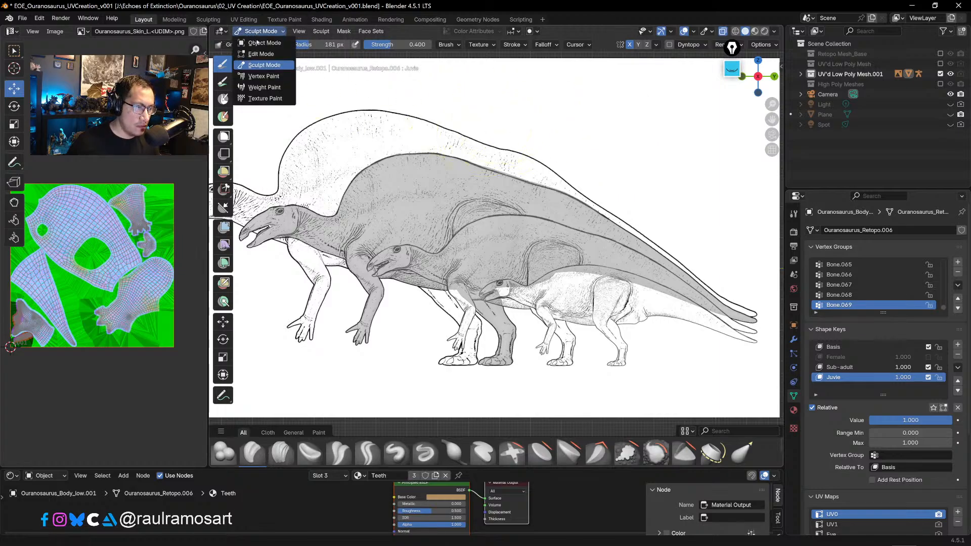
pyautogui.click(258, 44)
pyautogui.click(411, 82)
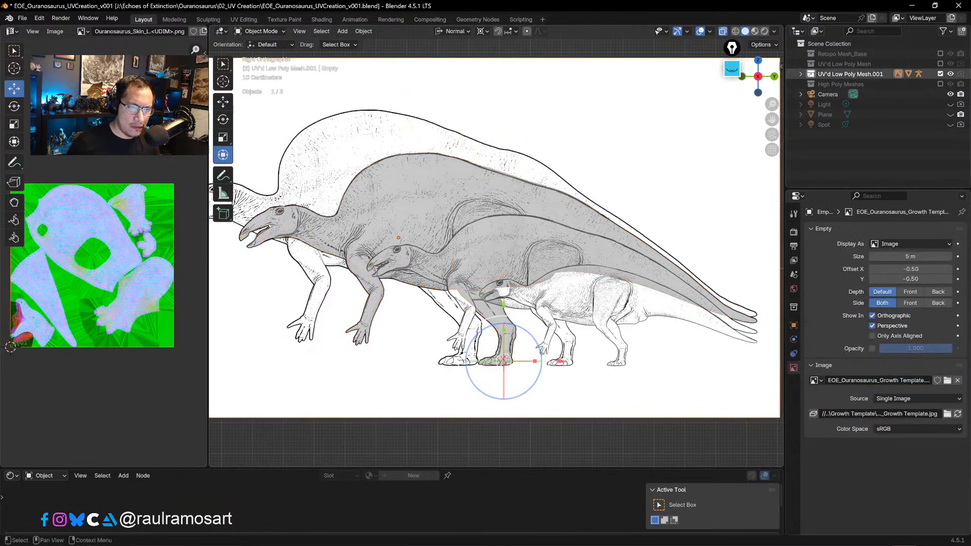
pyautogui.click(801, 74)
pyautogui.moveTo(836, 145); pyautogui.dragTo(829, 182)
pyautogui.scroll(2, 809, 126)
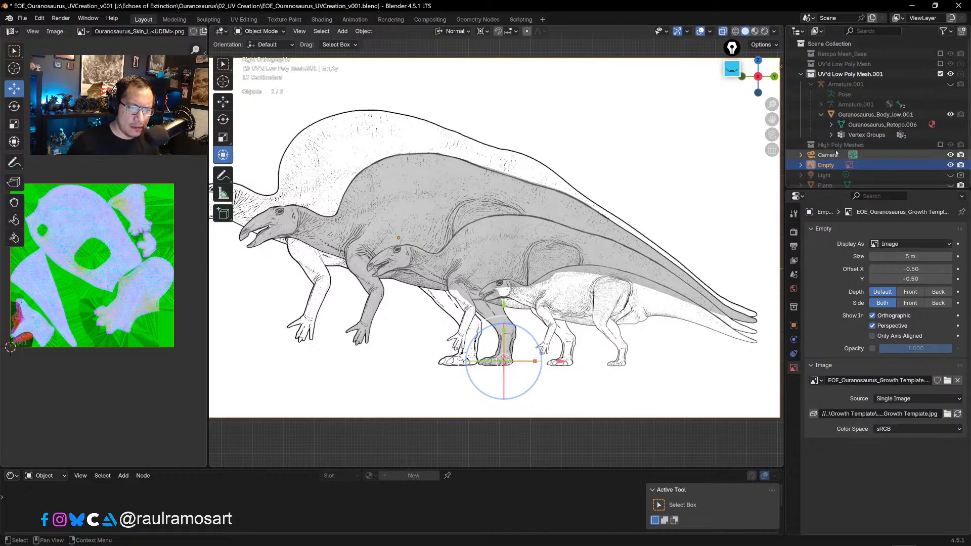
pyautogui.click(801, 73)
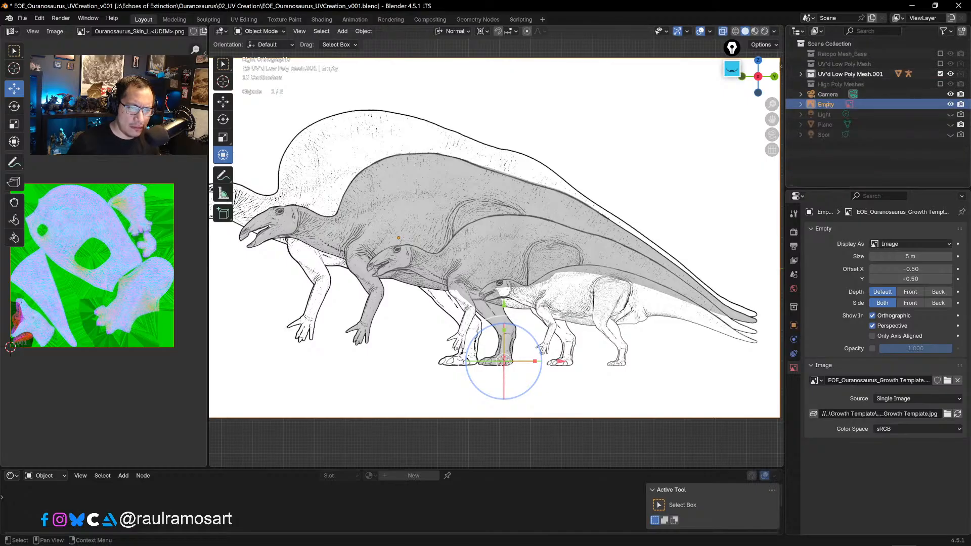
pyautogui.doubleClick(826, 104)
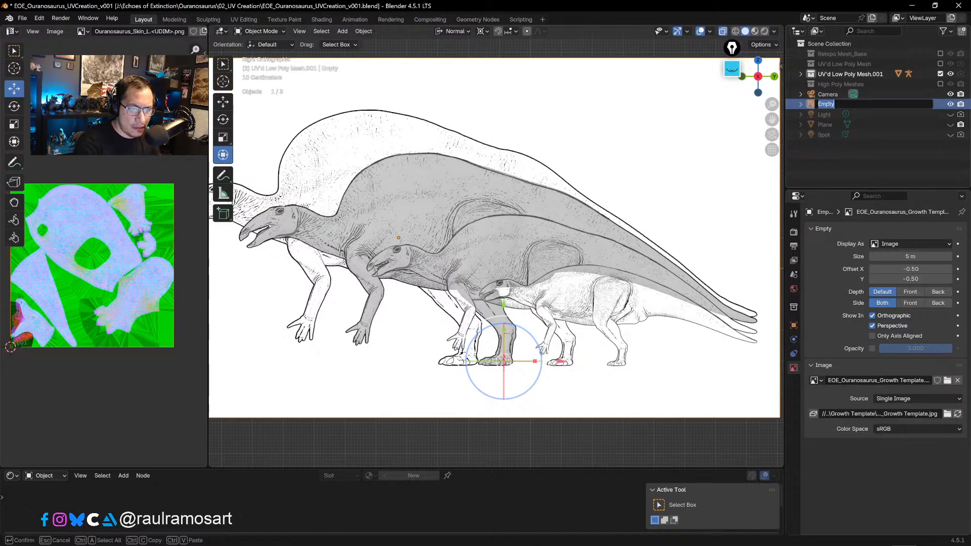
pyautogui.write('Sub')
pyautogui.press('Return')
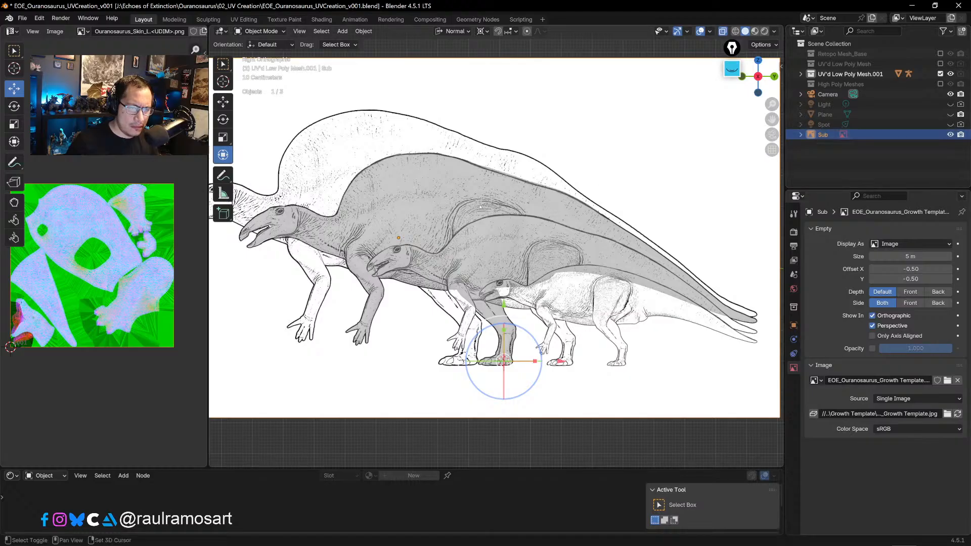
# - Duplicate the Sub template image in place and hide the original
pyautogui.hotkey('shift', 'd')
pyautogui.press('Escape')
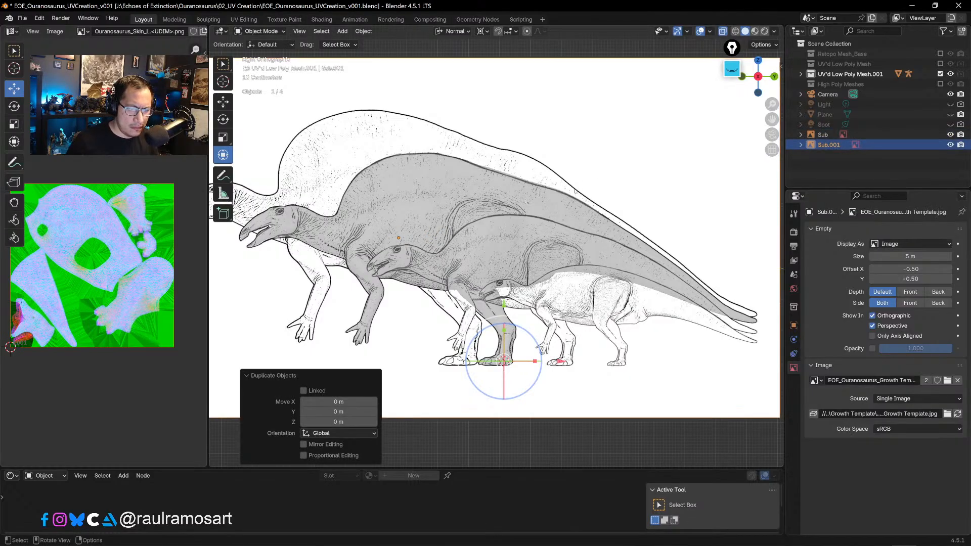
pyautogui.click(951, 135)
# - Rename the duplicated template image as Juvie and select it as the active object
pyautogui.doubleClick(831, 145)
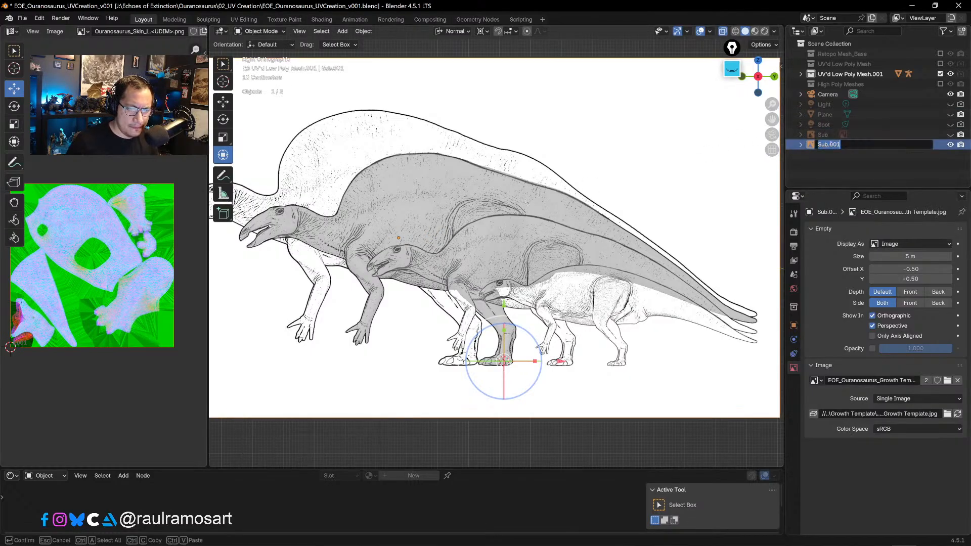
pyautogui.write('Juvie')
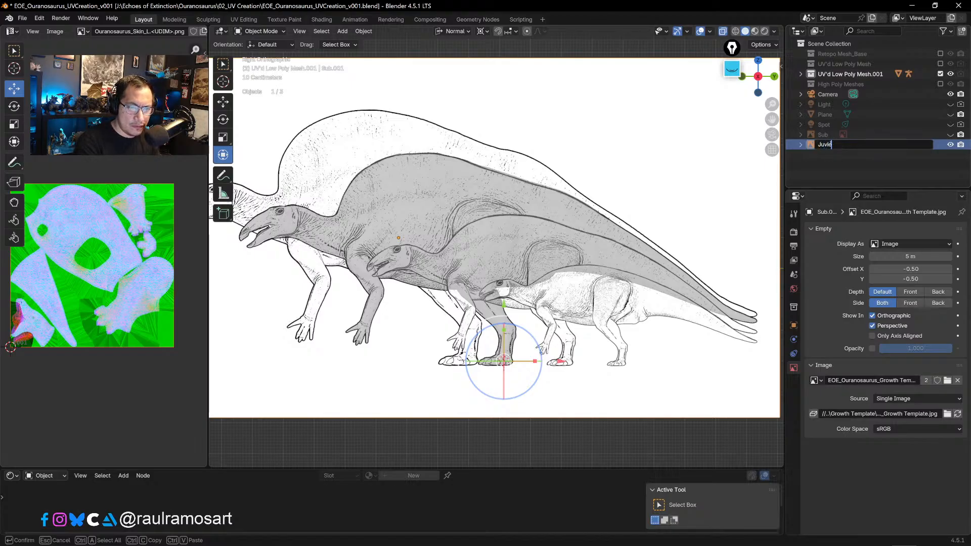
pyautogui.press('Return')
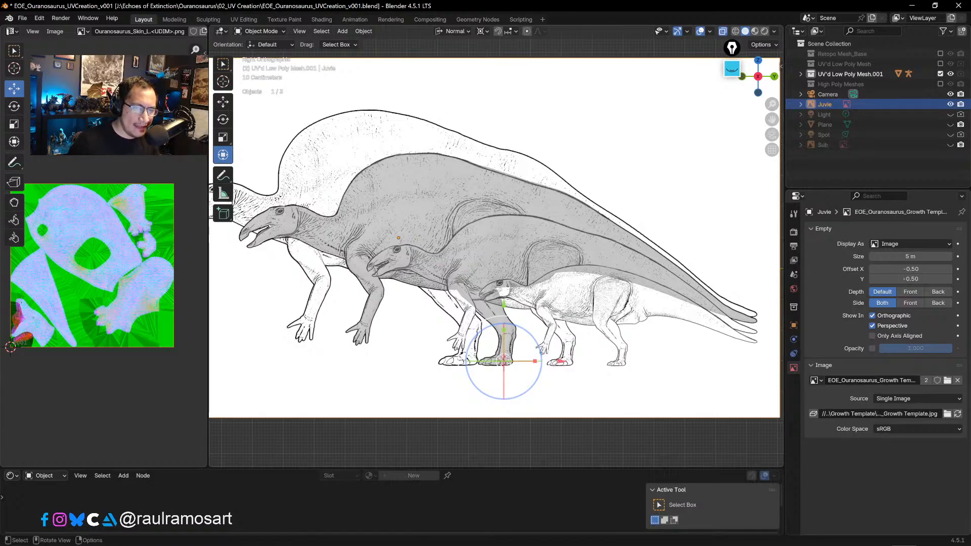
pyautogui.click(636, 257)
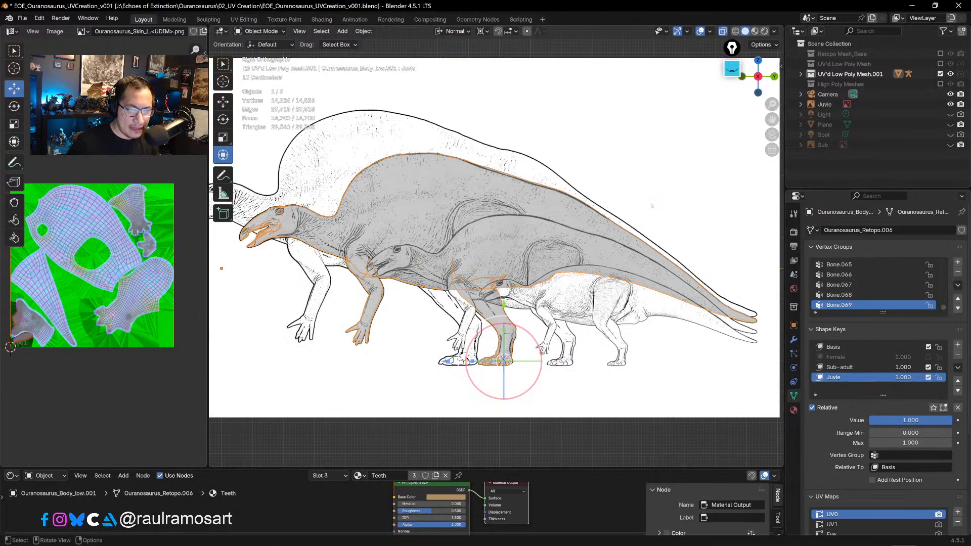
pyautogui.click(824, 106)
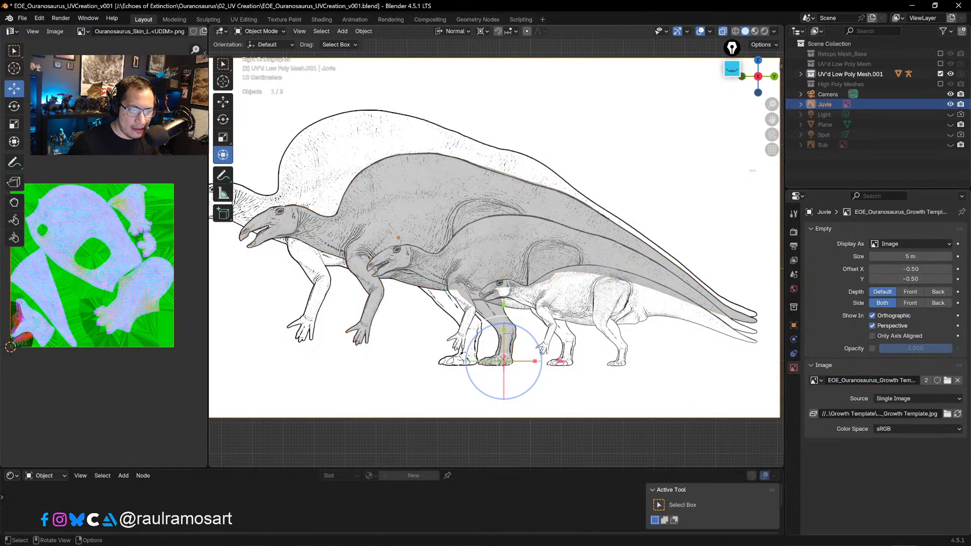
# - Move the Juvie template image about -2.05 m along X and scale it up by about 1.334 to match the body mesh
pyautogui.moveTo(561, 361); pyautogui.dragTo(494, 361)
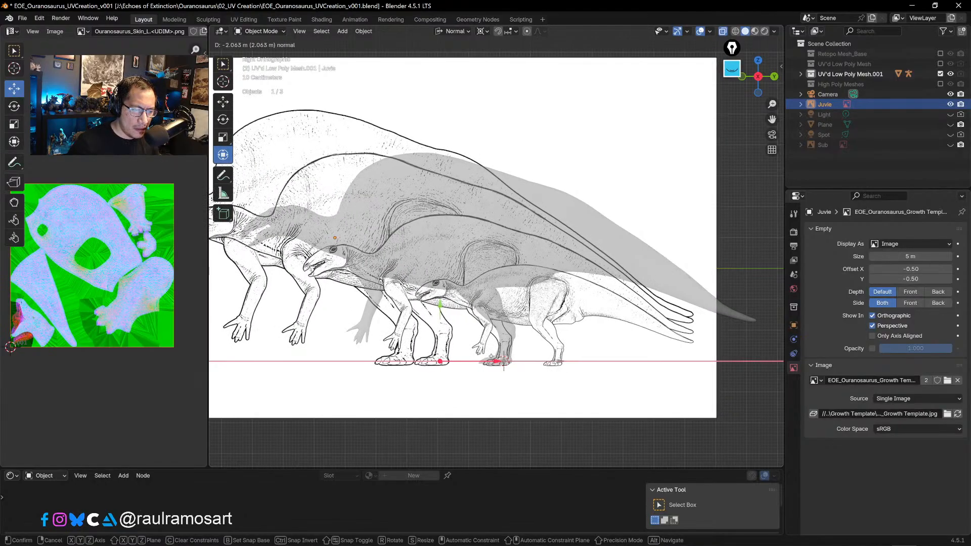
pyautogui.moveTo(494, 361); pyautogui.dragTo(495, 361)
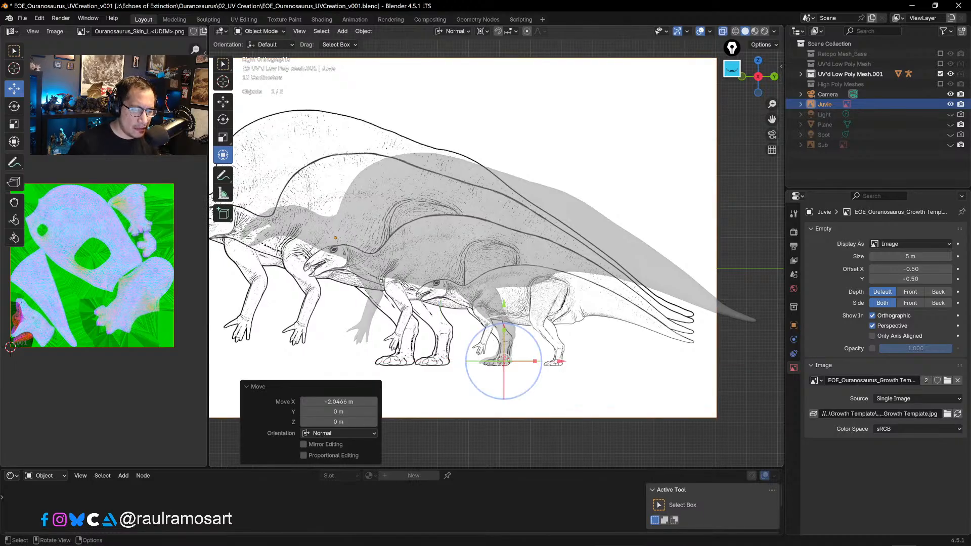
pyautogui.press('s')
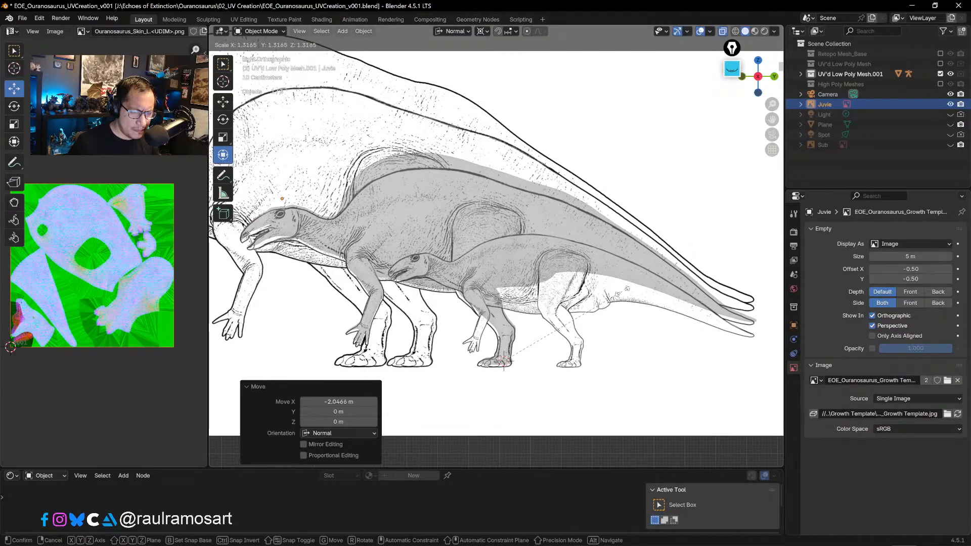
pyautogui.click(626, 290)
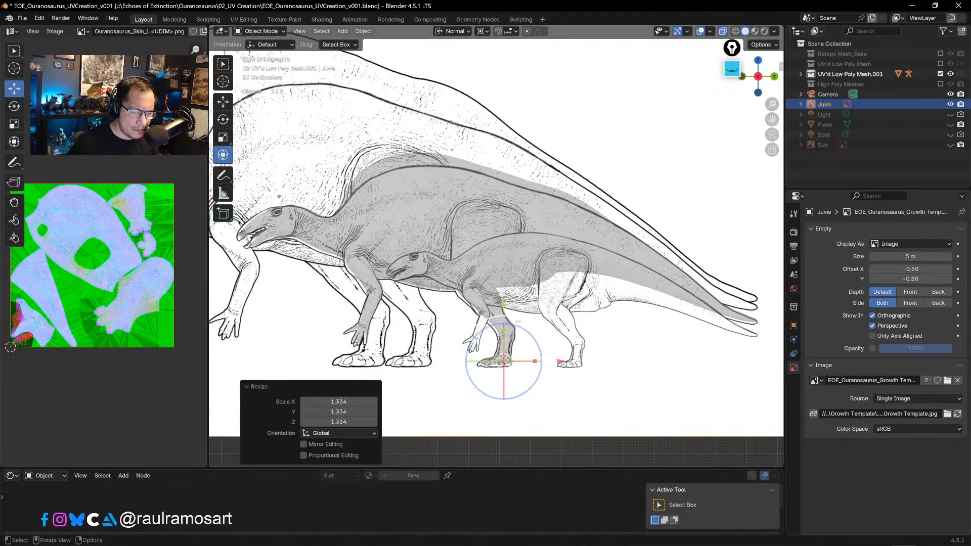
# - Raise the Juvie template about 0.07 m, scale it by 0.983 and nudge it about -0.008 m along X to align the feet
pyautogui.moveTo(504, 305); pyautogui.dragTo(504, 302)
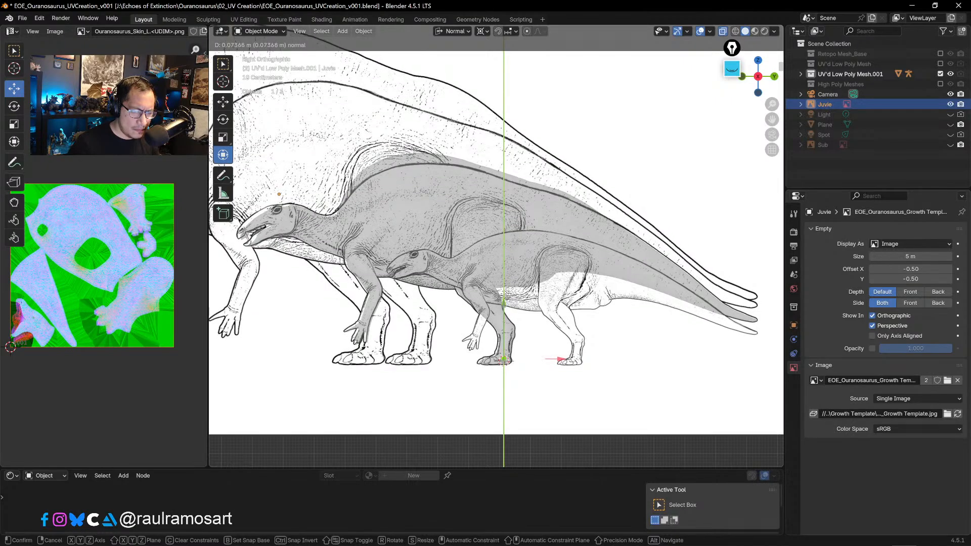
pyautogui.press('s')
pyautogui.click(663, 219)
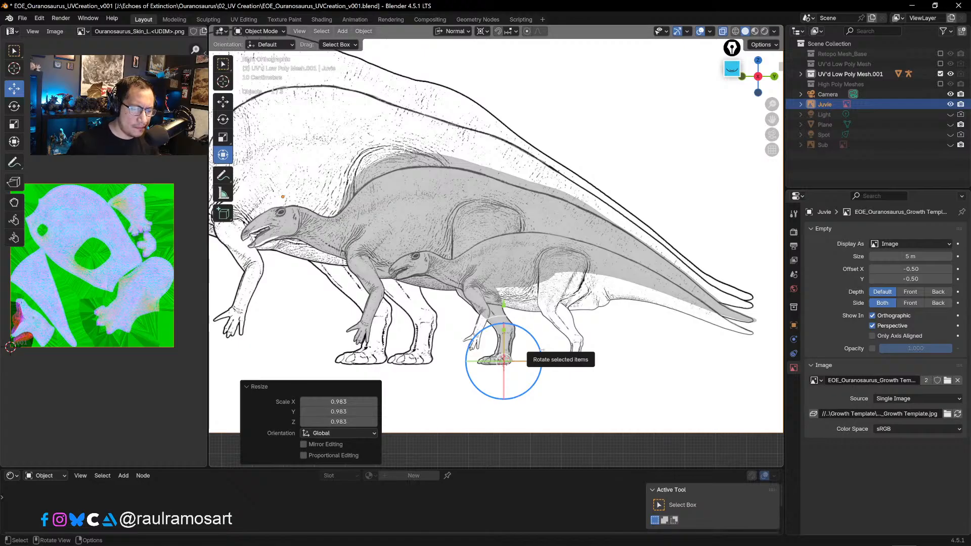
pyautogui.moveTo(556, 362); pyautogui.dragTo(559, 362)
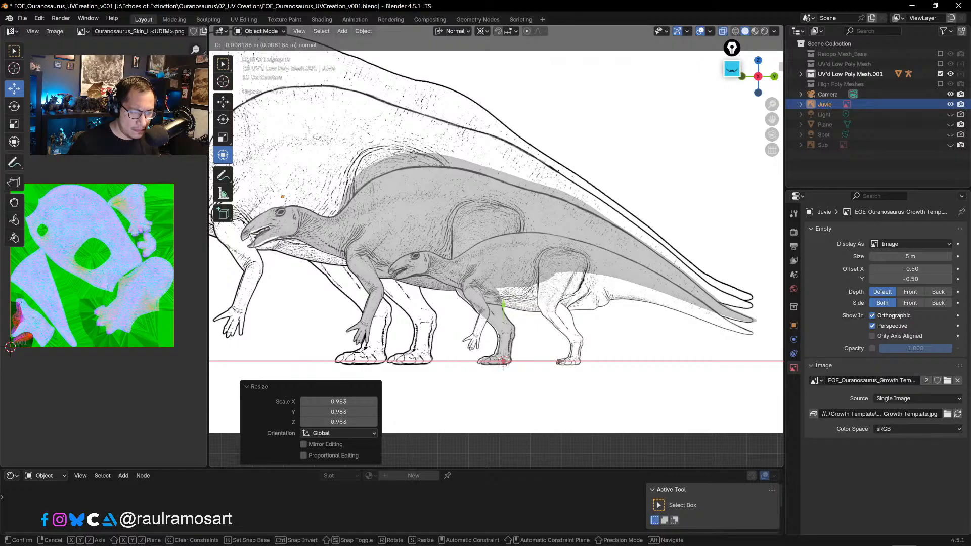
pyautogui.moveTo(558, 363); pyautogui.dragTo(558, 363)
# - Switch the viewport to wireframe shading and shift the Juvie template about 0.05 m along X
pyautogui.click(737, 31)
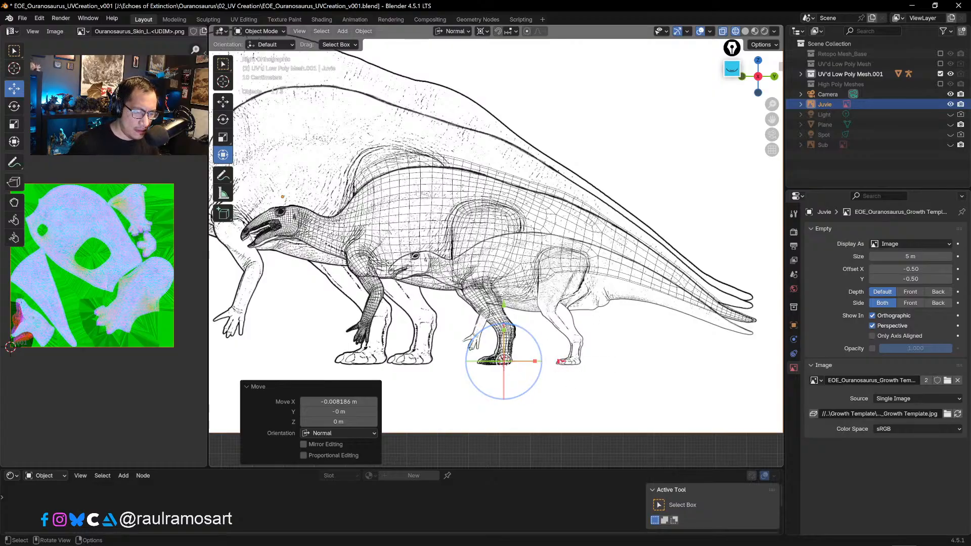
pyautogui.press('g')
pyautogui.press('x')
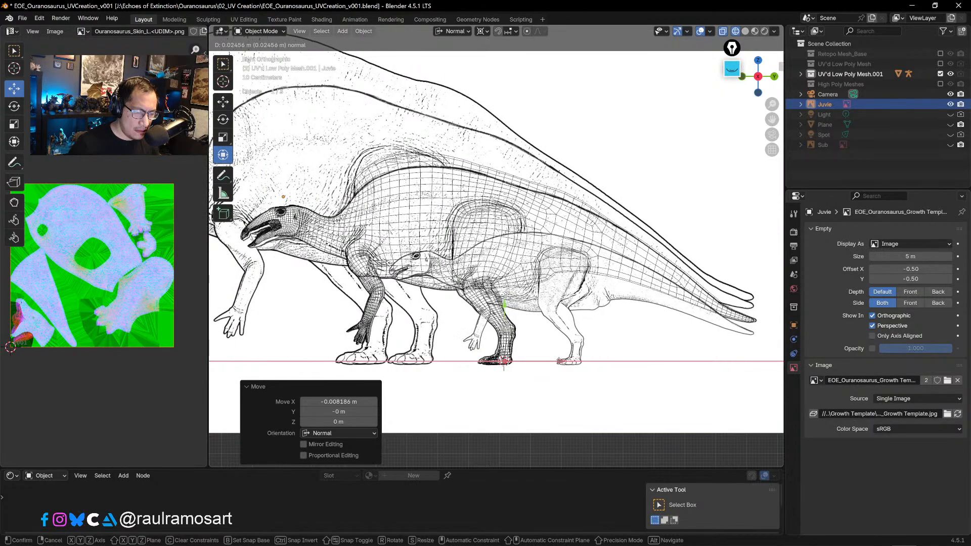
pyautogui.moveTo(560, 361); pyautogui.dragTo(561, 361)
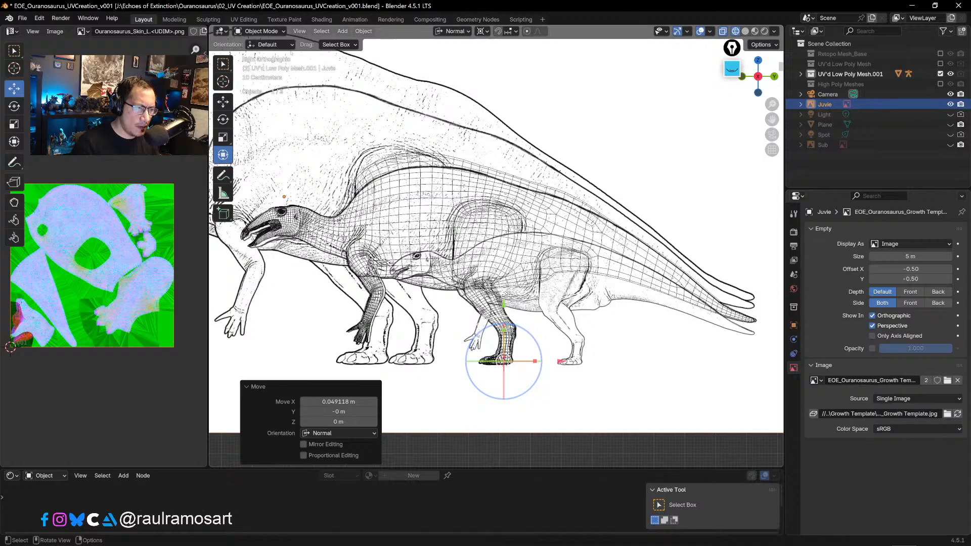
# - Select the Ouranosaurus body mesh and switch it to Sculpt Mode
pyautogui.click(439, 203)
pyautogui.click(261, 32)
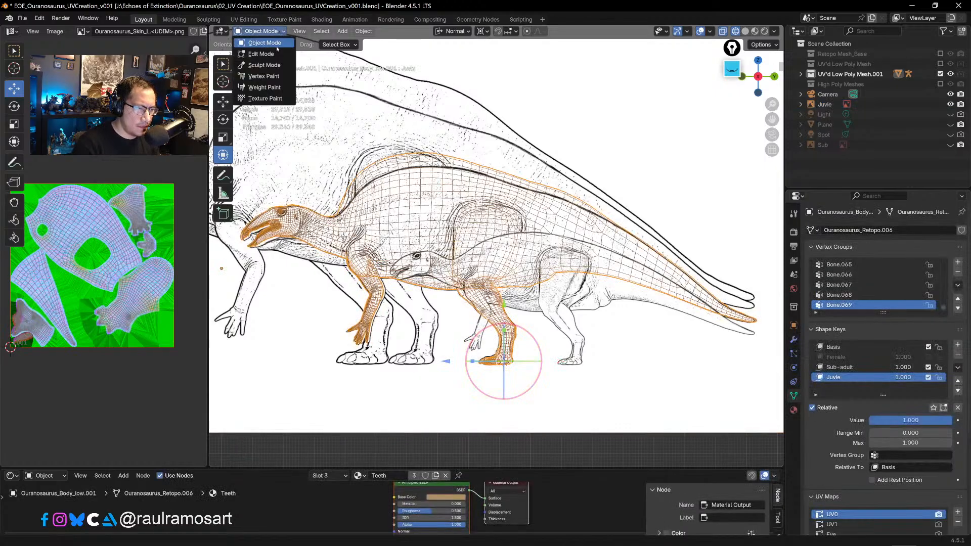
pyautogui.click(264, 65)
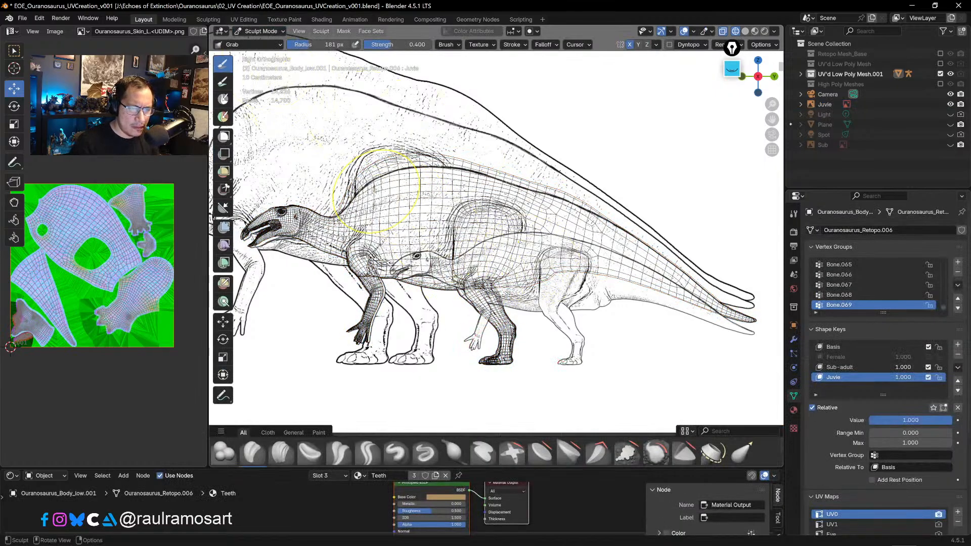
# - Grab the front of the back hump onto the template outline with a 246 px brush, reduced to 129 px
pyautogui.press('f')
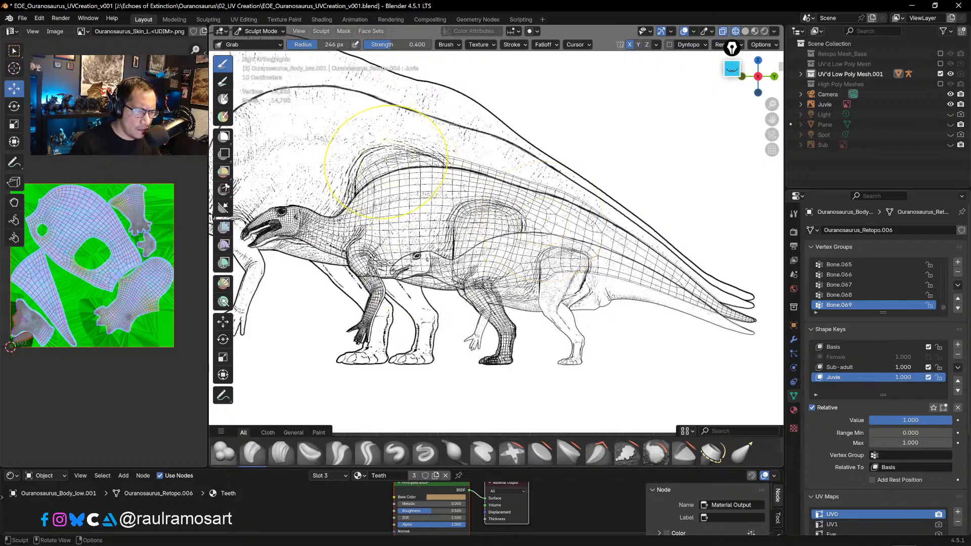
pyautogui.moveTo(385, 159); pyautogui.dragTo(364, 181)
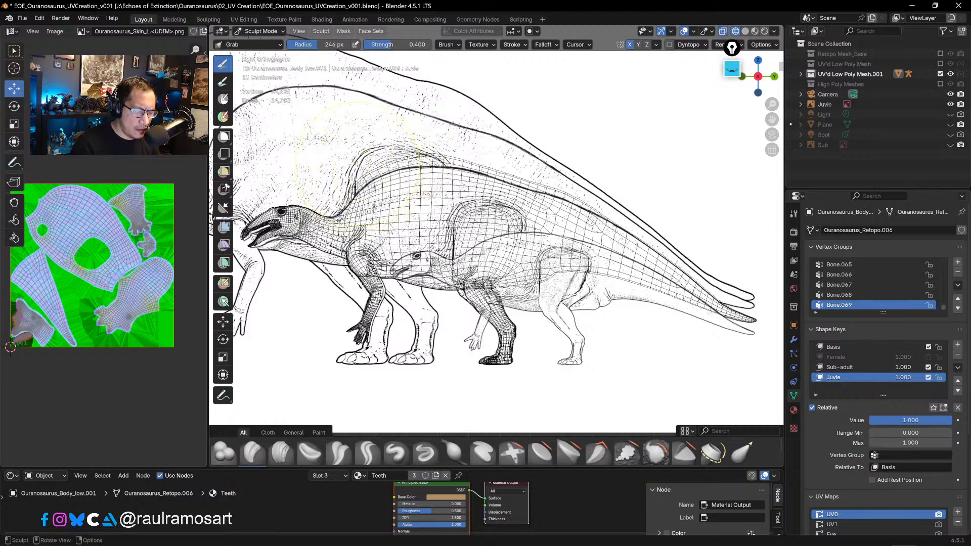
pyautogui.press('[')
pyautogui.press('[')
pyautogui.press('[')
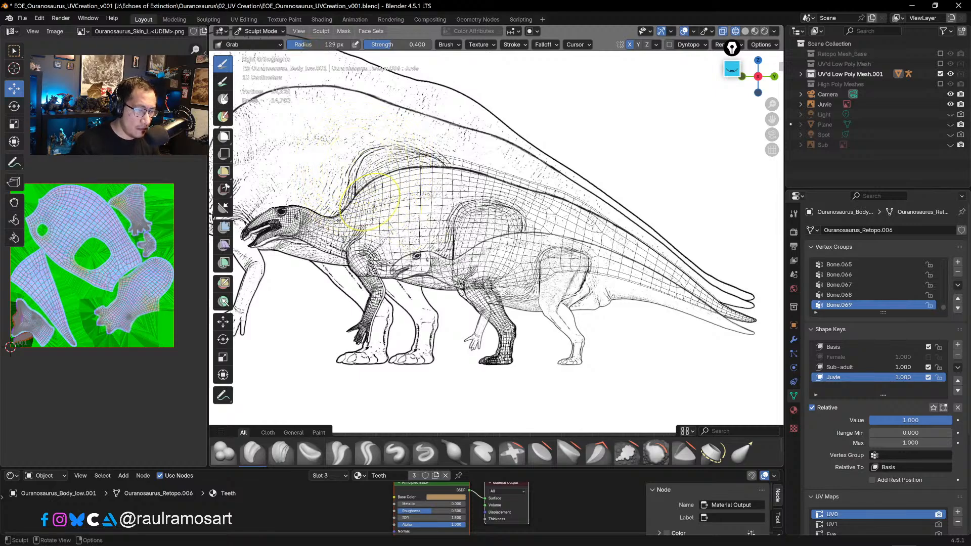
pyautogui.moveTo(354, 190)
pyautogui.mouseDown()
pyautogui.moveTo(346, 196)
pyautogui.moveTo(407, 166)
pyautogui.mouseUp()
# - Pull the top of the back from the hump toward the tail onto the template outline with a 175 px Grab brush
pyautogui.press('f')
pyautogui.click(387, 164)
pyautogui.moveTo(393, 167); pyautogui.dragTo(438, 163)
pyautogui.moveTo(443, 160); pyautogui.dragTo(488, 173)
pyautogui.moveTo(500, 172); pyautogui.dragTo(573, 198)
pyautogui.moveTo(581, 200); pyautogui.dragTo(582, 202)
pyautogui.moveTo(584, 201); pyautogui.dragTo(584, 203)
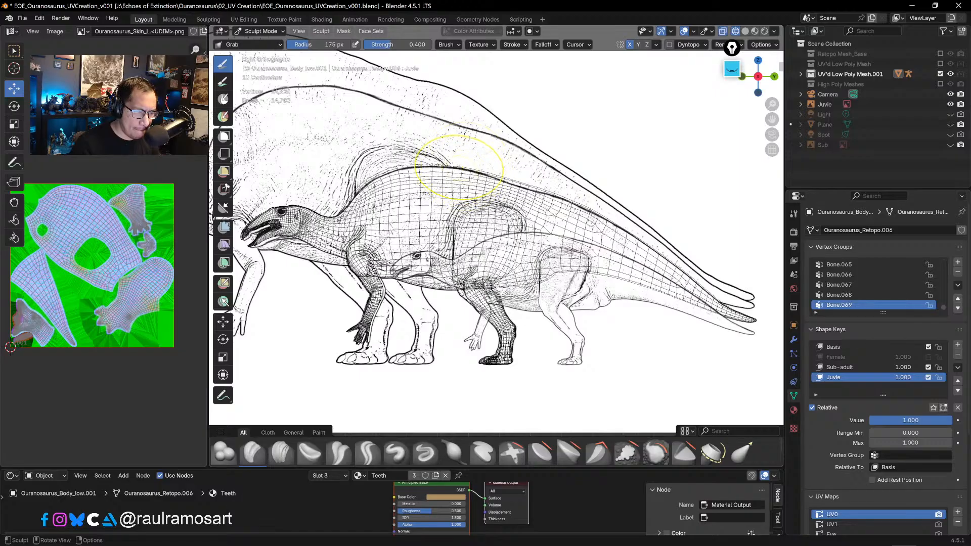
# - Refine the hump's crest and its front slope above the shoulder with the Grab brush, reducing the radius to 113 px
pyautogui.moveTo(462, 168); pyautogui.dragTo(430, 166)
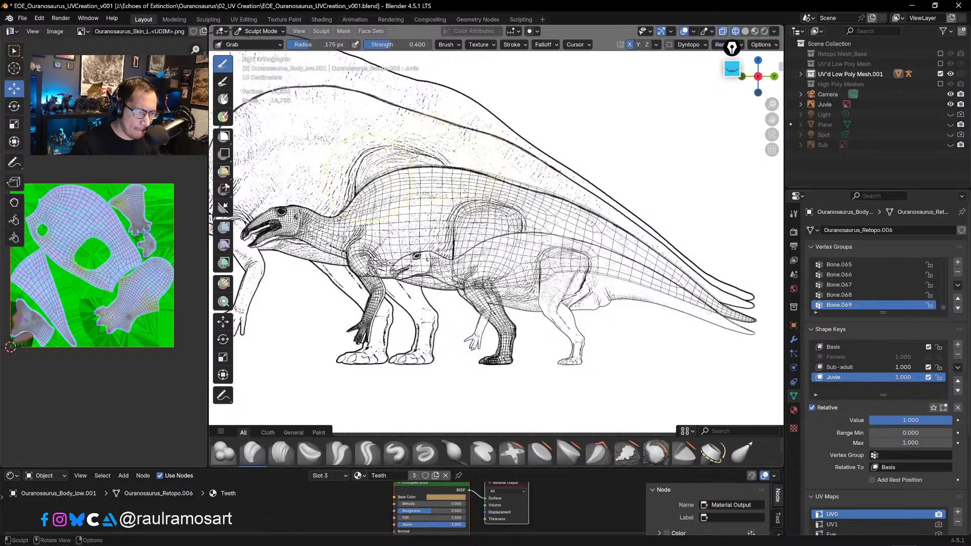
pyautogui.moveTo(373, 176); pyautogui.dragTo(351, 188)
pyautogui.press('[')
pyautogui.press('[')
pyautogui.press('[')
pyautogui.press('[')
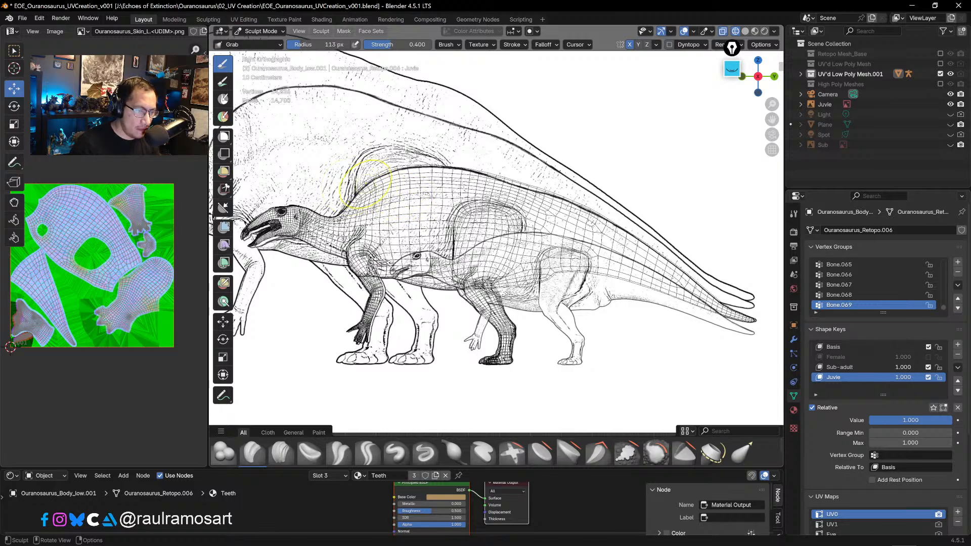
pyautogui.moveTo(350, 202); pyautogui.dragTo(350, 201)
pyautogui.moveTo(349, 198); pyautogui.dragTo(363, 178)
pyautogui.moveTo(370, 175)
pyautogui.mouseDown()
pyautogui.moveTo(397, 168)
pyautogui.moveTo(361, 186)
pyautogui.mouseUp()
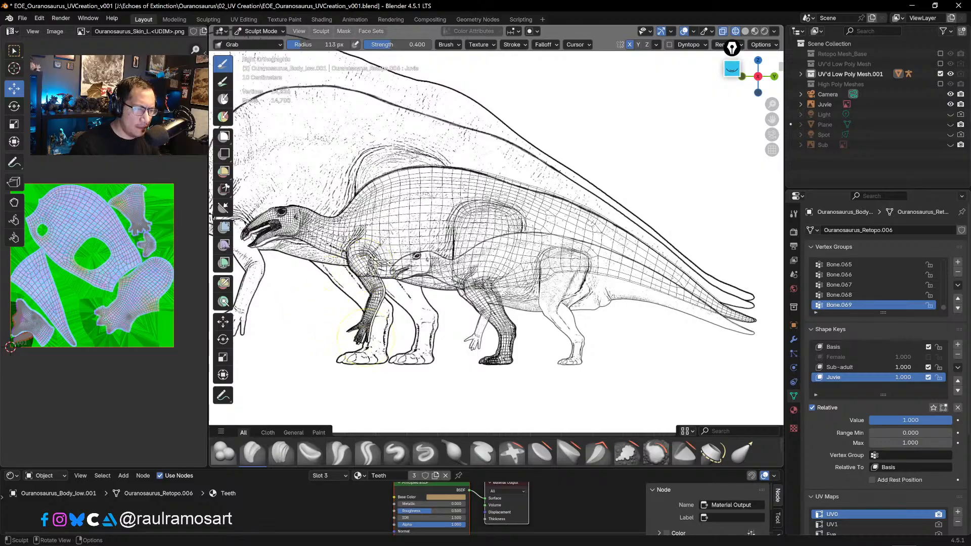
# - Fit the contour from the neck base up to the hump crest to the template with a 138 px Grab brush
pyautogui.scroll(5, 445, 216)
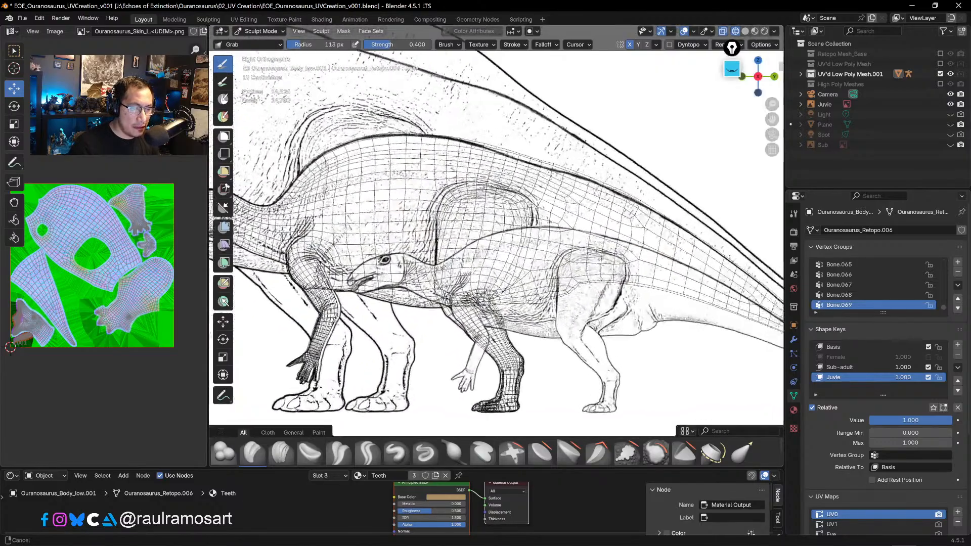
pyautogui.keyDown('shift'); pyautogui.moveTo(461, 112); pyautogui.dragTo(565, 125, button='middle'); pyautogui.keyUp('shift')
pyautogui.moveTo(415, 235)
pyautogui.keyDown('ctrl'); pyautogui.mouseDown(button='middle')
pyautogui.moveTo(411, 254)
pyautogui.moveTo(360, 187)
pyautogui.moveTo(497, 210)
pyautogui.mouseUp(button='middle'); pyautogui.keyUp('ctrl')
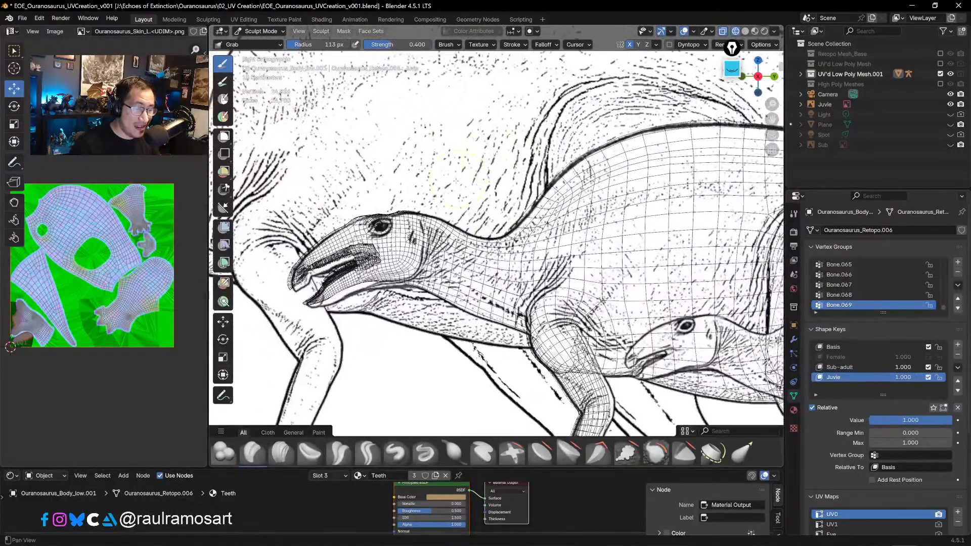
pyautogui.scroll(2, 384, 152)
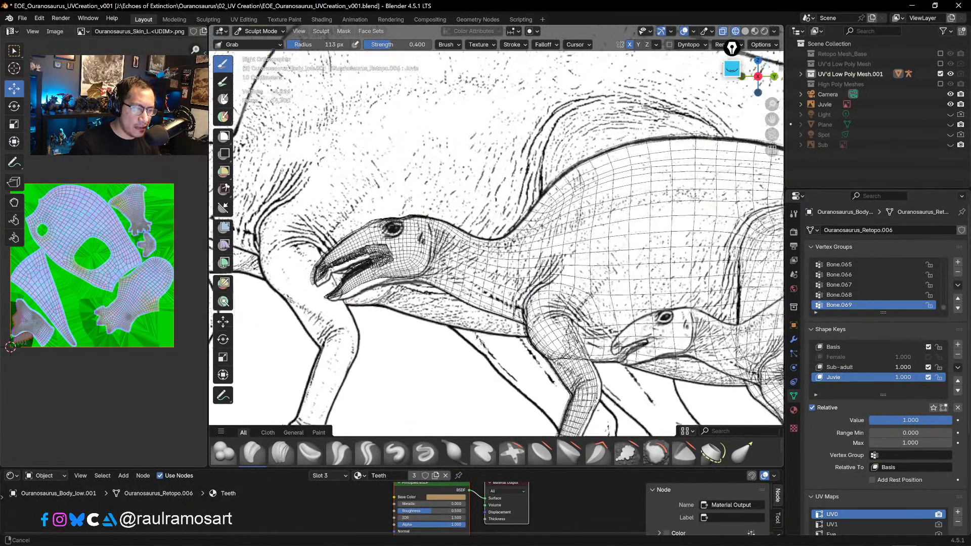
pyautogui.keyDown('shift'); pyautogui.moveTo(395, 162); pyautogui.dragTo(419, 150, button='middle'); pyautogui.keyUp('shift')
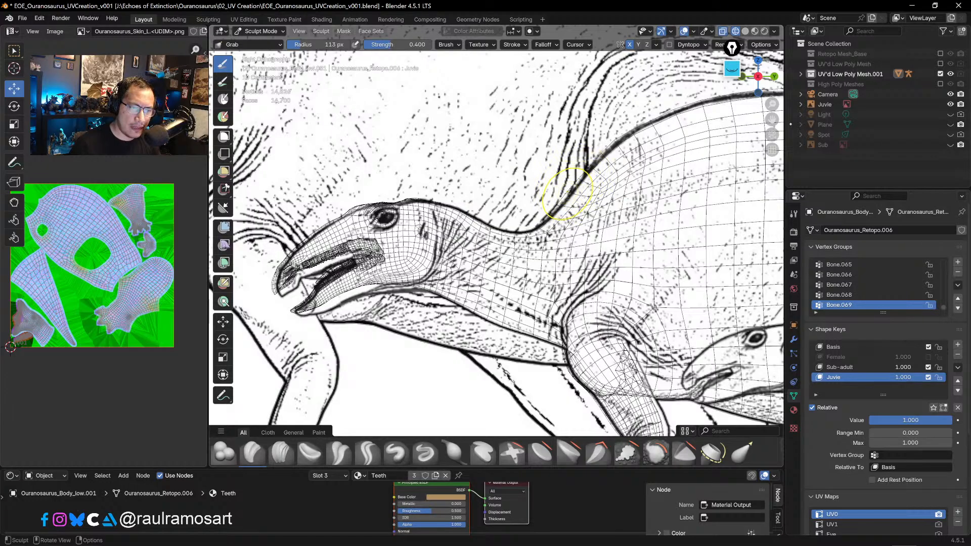
pyautogui.press(']')
pyautogui.press(']')
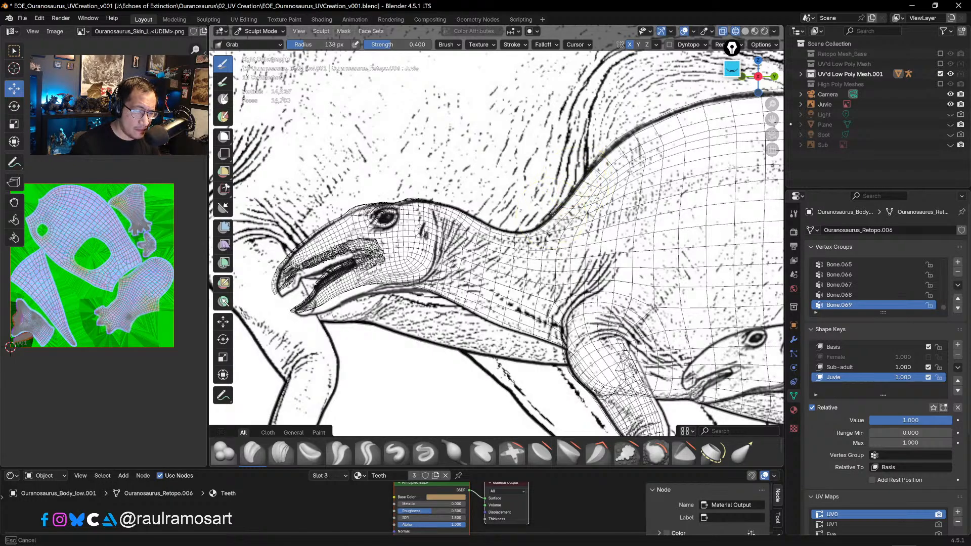
pyautogui.moveTo(555, 218); pyautogui.dragTo(552, 214)
pyautogui.moveTo(621, 147); pyautogui.dragTo(617, 151)
pyautogui.moveTo(616, 152); pyautogui.dragTo(586, 175)
pyautogui.moveTo(636, 136); pyautogui.dragTo(676, 107)
pyautogui.moveTo(699, 105); pyautogui.dragTo(721, 96)
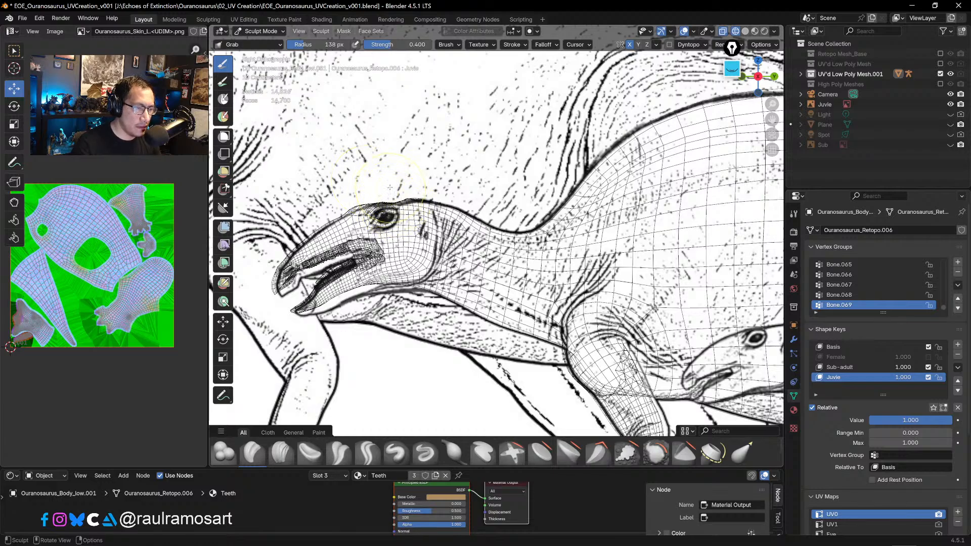
# - Switch the body mesh to Edit Mode, activate lasso selection and deselect all geometry
pyautogui.click(260, 31)
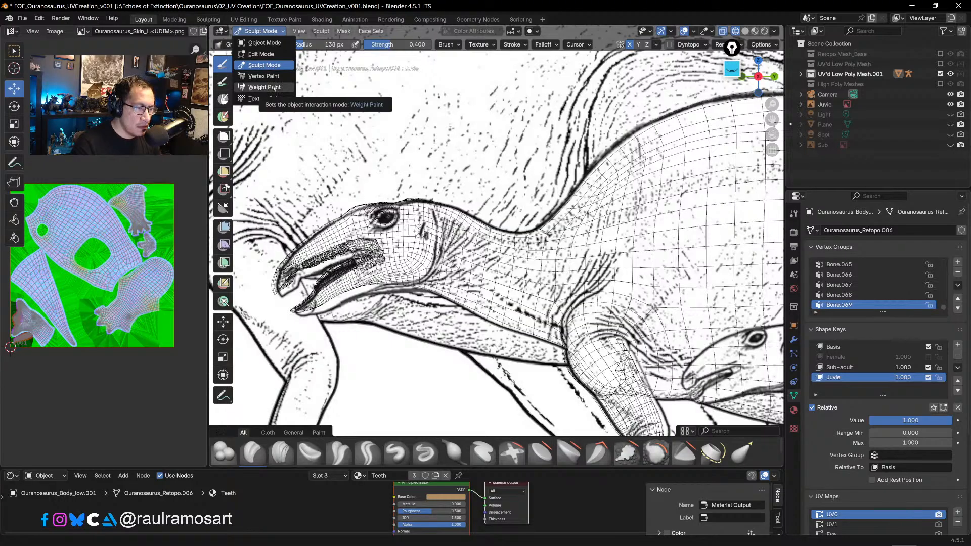
pyautogui.click(277, 54)
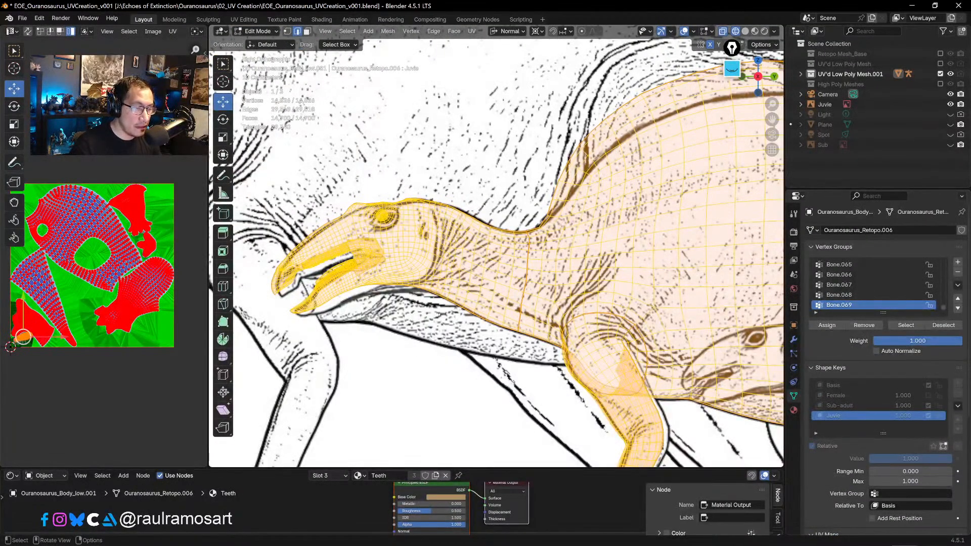
pyautogui.click(223, 63)
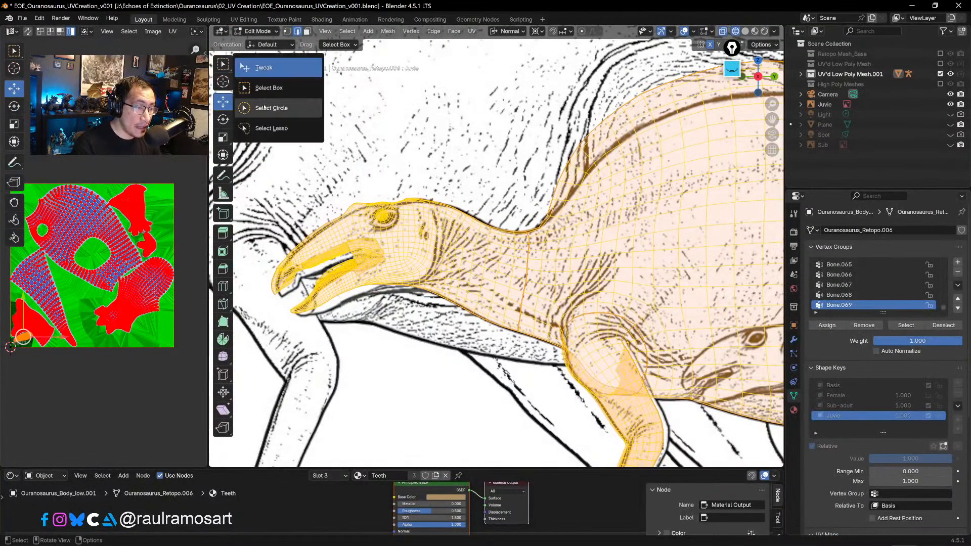
pyautogui.click(264, 107)
pyautogui.hotkey('alt', 'a')
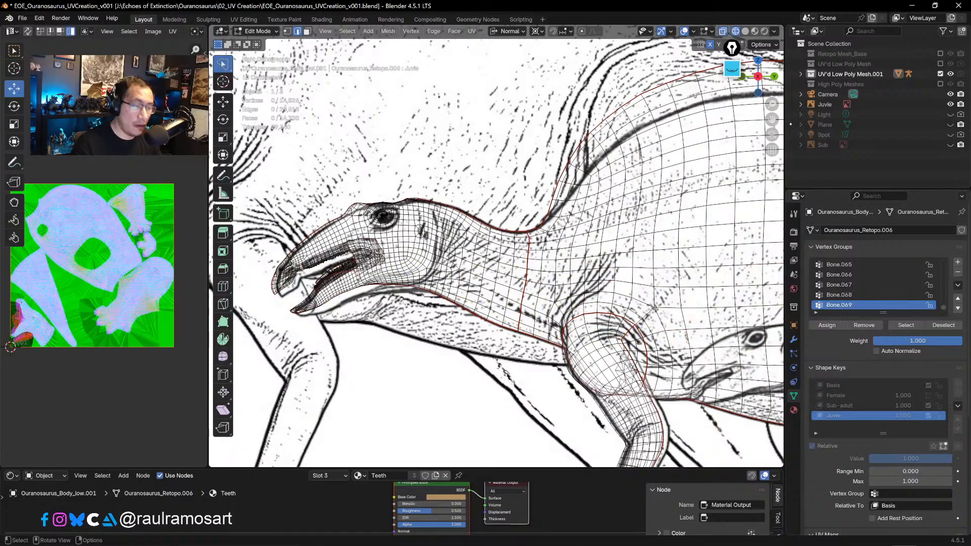
# - Lasso-select the whole head back to the upper neck, using vertex selection
pyautogui.moveTo(400, 326)
pyautogui.mouseDown()
pyautogui.moveTo(389, 335)
pyautogui.moveTo(256, 263)
pyautogui.moveTo(395, 200)
pyautogui.moveTo(458, 238)
pyautogui.moveTo(402, 322)
pyautogui.mouseUp()
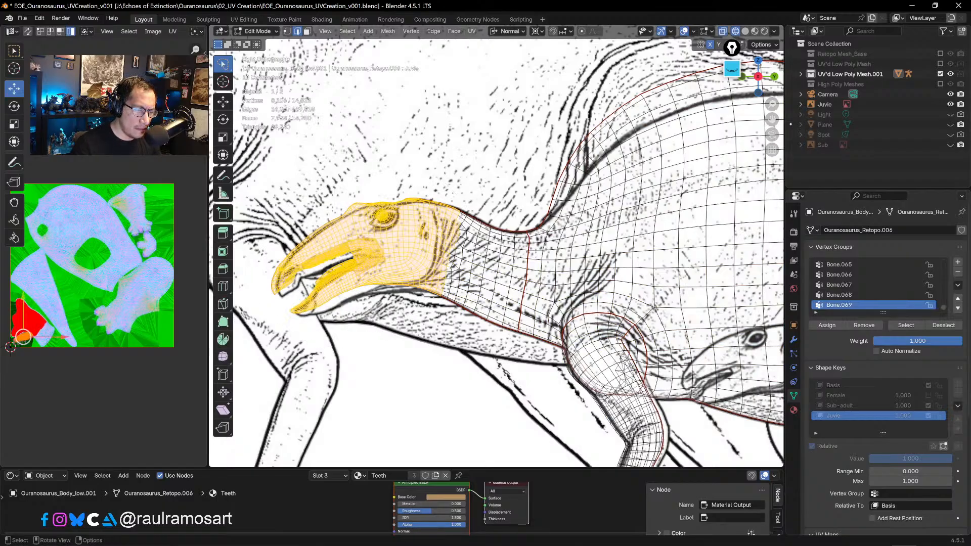
pyautogui.click(286, 31)
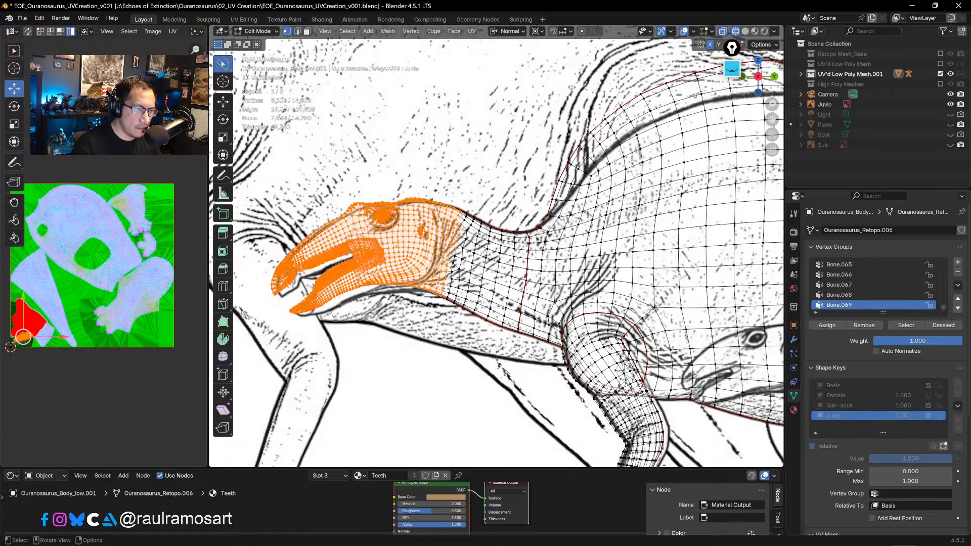
pyautogui.moveTo(255, 277)
pyautogui.mouseDown()
pyautogui.moveTo(362, 149)
pyautogui.moveTo(440, 152)
pyautogui.moveTo(476, 215)
pyautogui.moveTo(446, 304)
pyautogui.moveTo(380, 337)
pyautogui.moveTo(331, 342)
pyautogui.mouseUp()
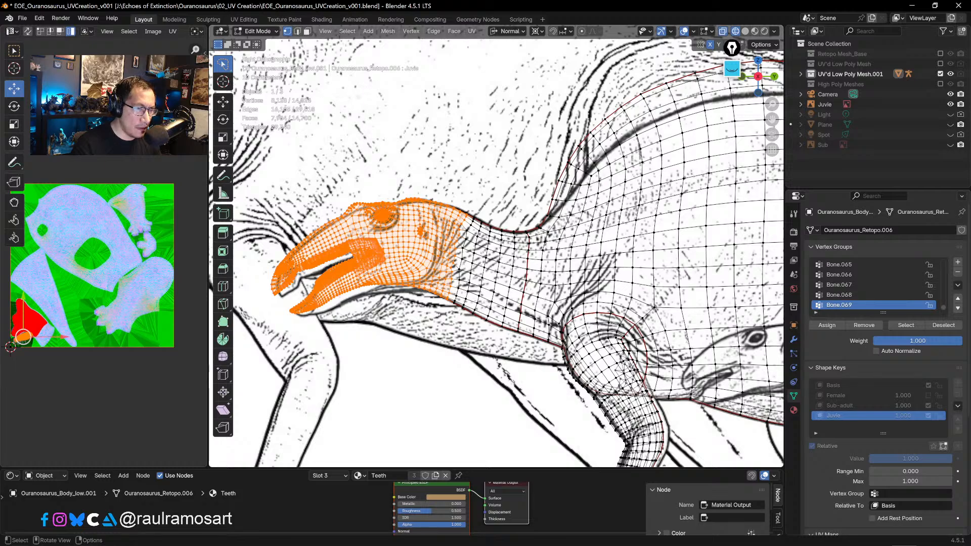
# - Enable proportional editing, set the pivot point to Active Element and scale the selected head up by about 1.056
pyautogui.press('o')
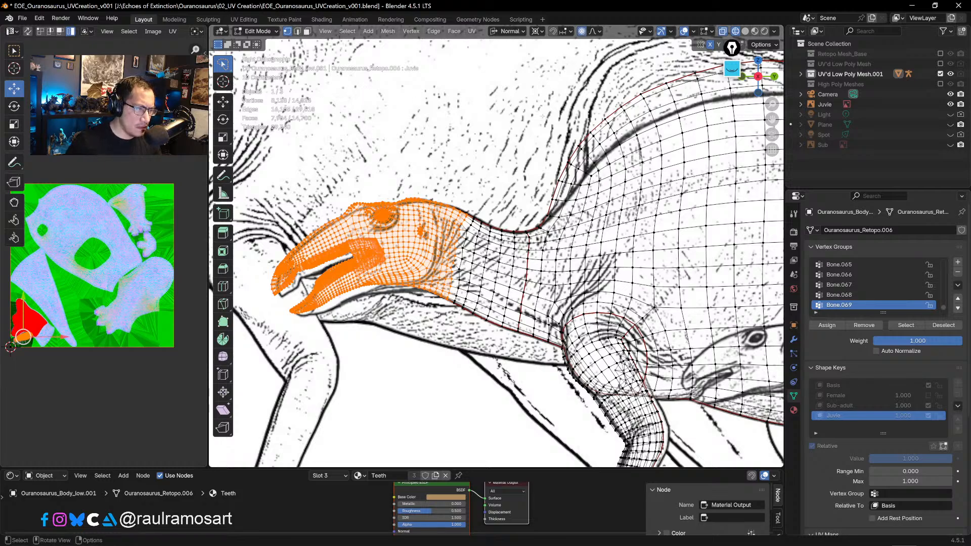
pyautogui.hotkey('shift', 'space')
pyautogui.press('s')
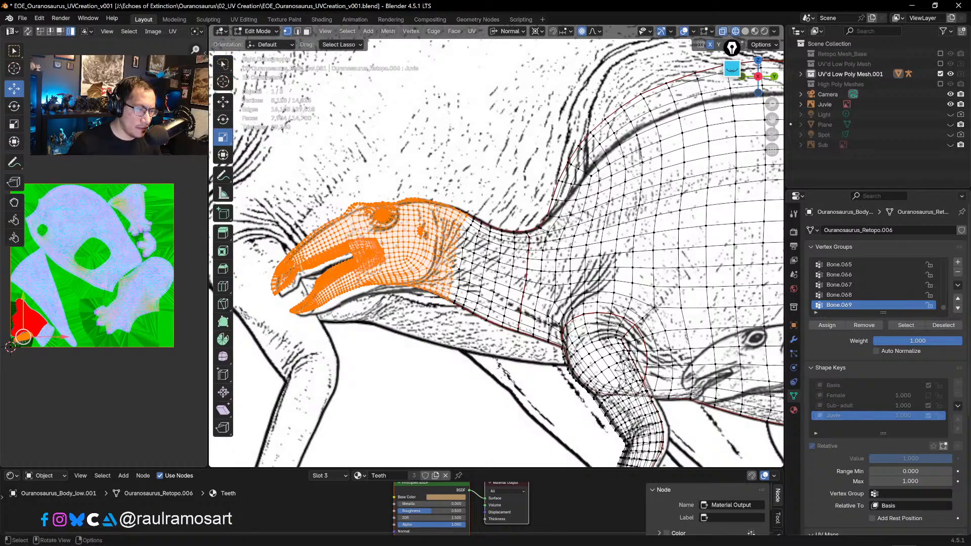
pyautogui.scroll(-5, 496, 248)
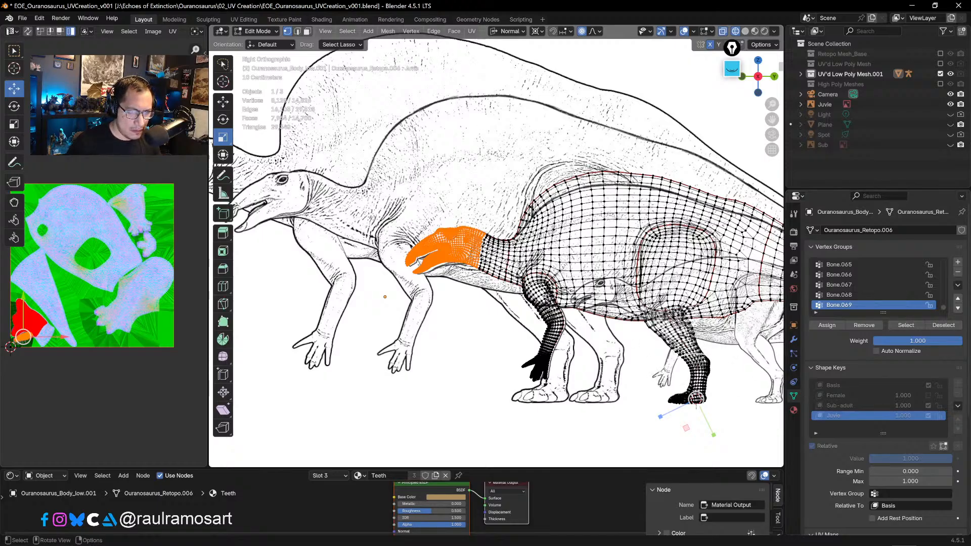
pyautogui.press('.')
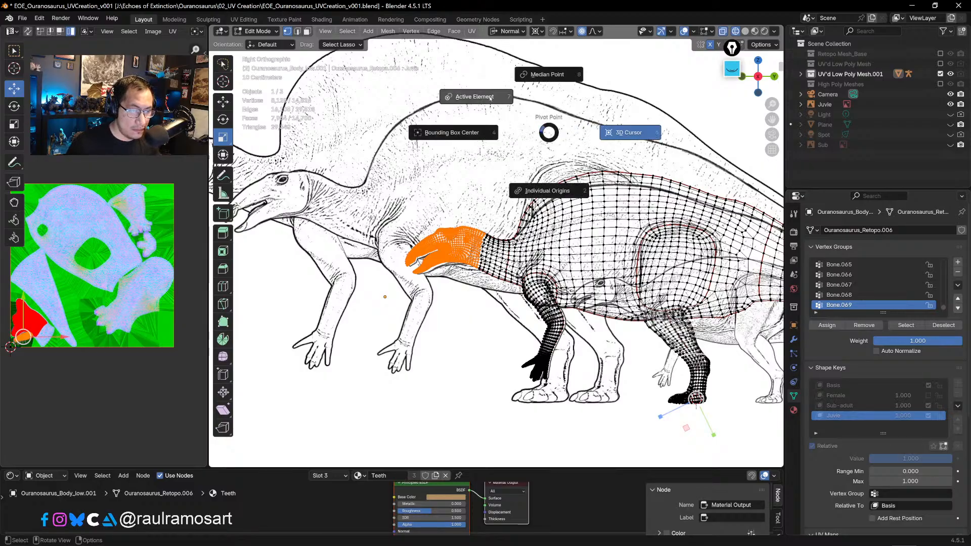
pyautogui.click(490, 97)
pyautogui.press('KP_Decimal')
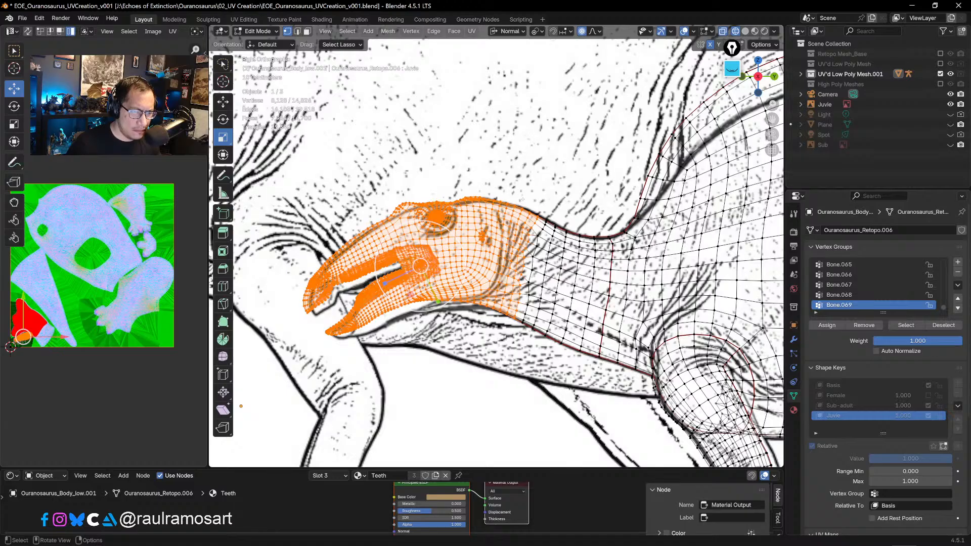
pyautogui.press('s')
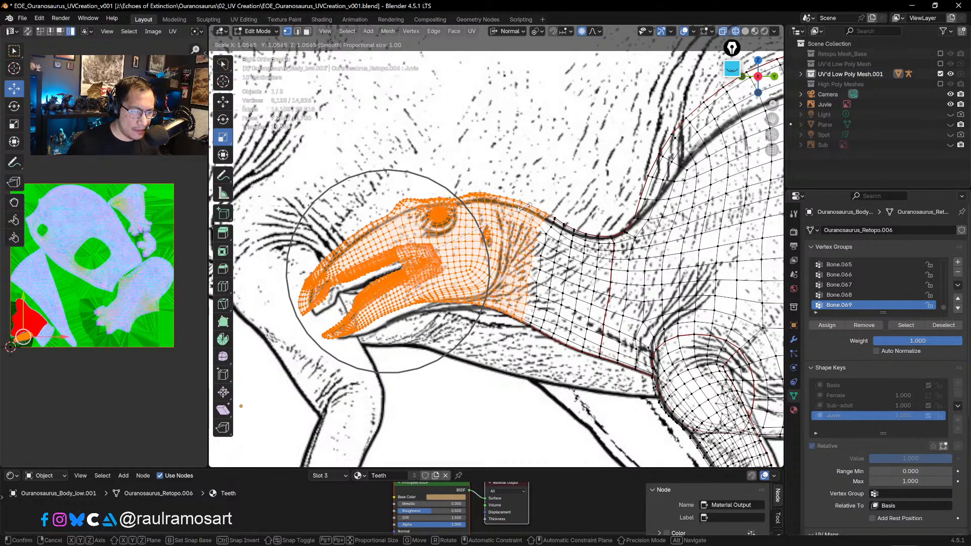
pyautogui.click(525, 206)
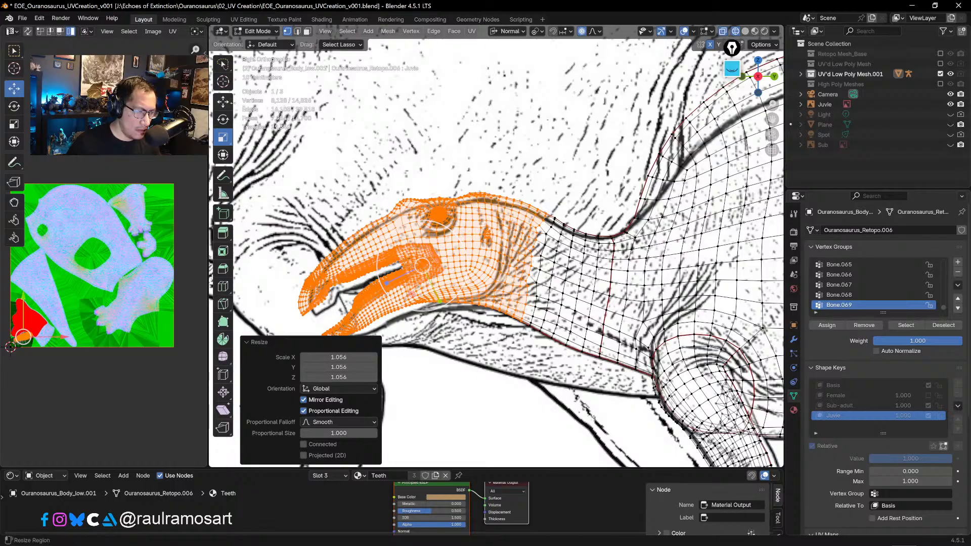
# - Move the selected head about 0.035 m along its normal Y axis to align it with the template
pyautogui.click(224, 103)
pyautogui.keyDown('shift'); pyautogui.moveTo(430, 276); pyautogui.dragTo(444, 235, button='middle'); pyautogui.keyUp('shift')
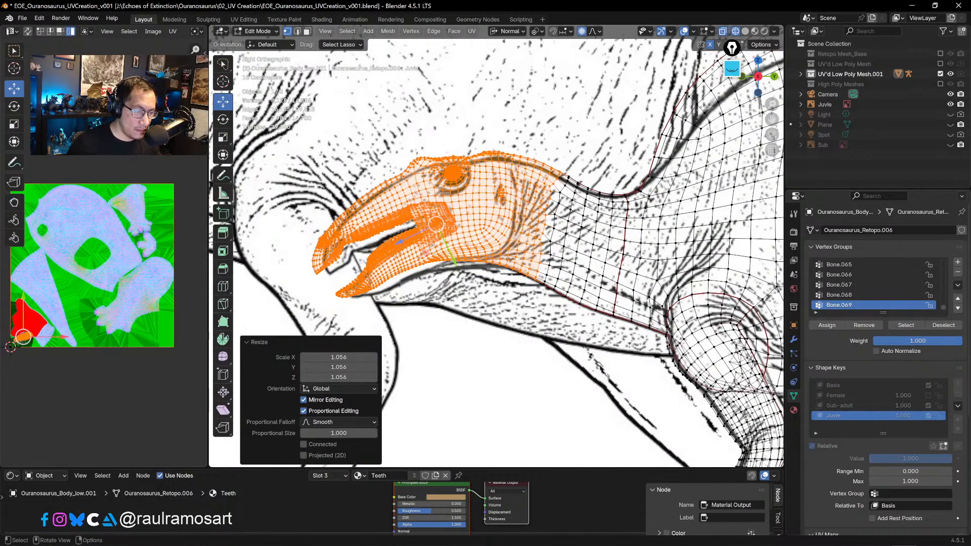
pyautogui.moveTo(455, 261); pyautogui.dragTo(455, 262)
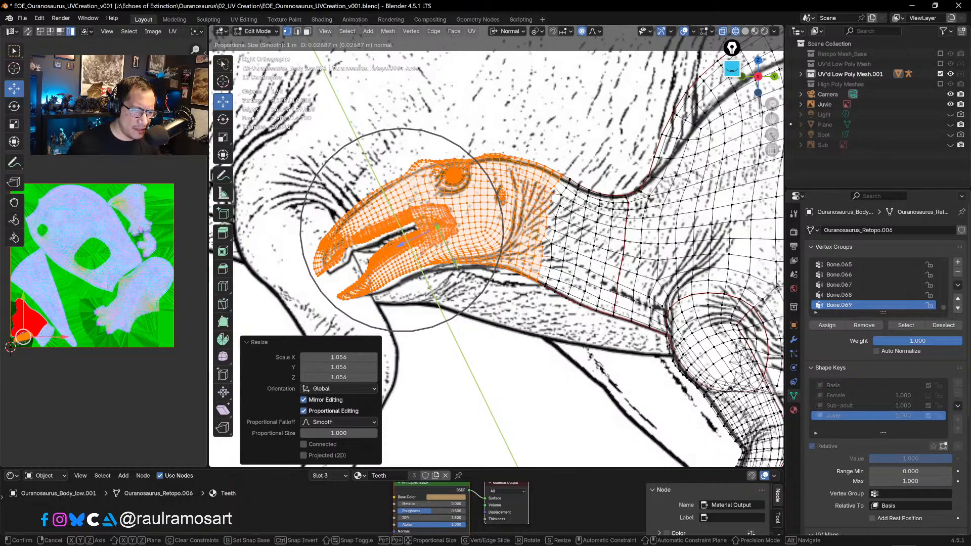
pyautogui.moveTo(456, 264); pyautogui.dragTo(456, 265)
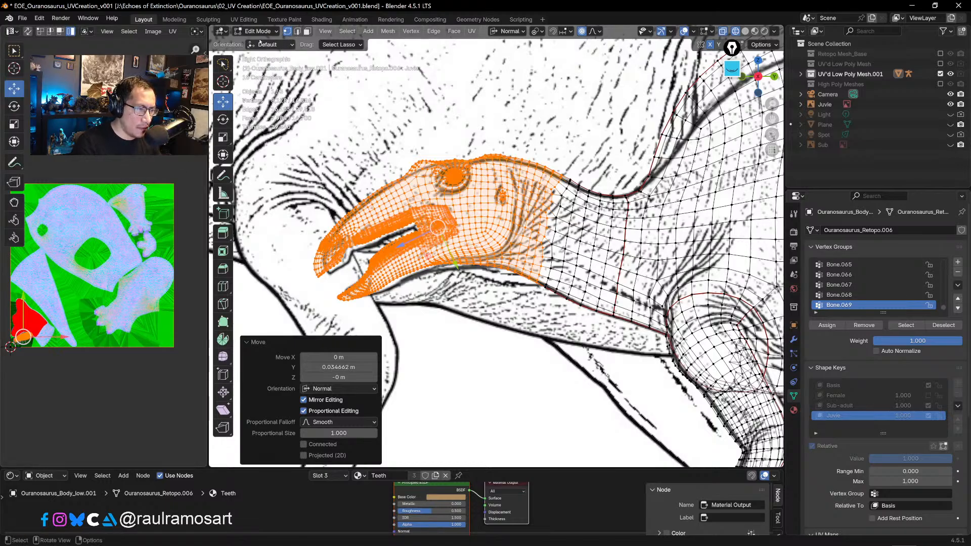
# - Switch the body mesh to Sculpt Mode and display it in solid shading with X-ray off
pyautogui.click(258, 31)
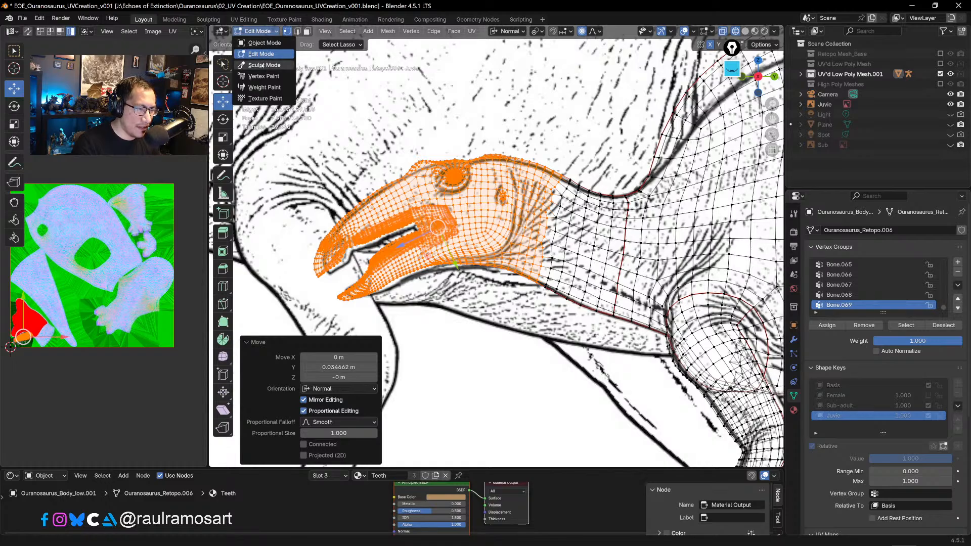
pyautogui.click(264, 65)
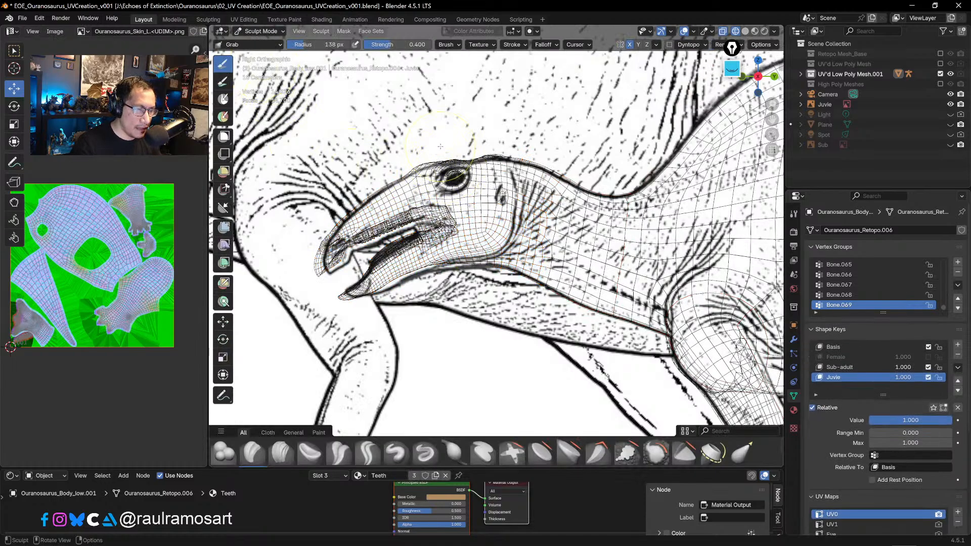
pyautogui.moveTo(441, 146)
pyautogui.mouseDown(button='middle')
pyautogui.moveTo(536, 162)
pyautogui.moveTo(547, 185)
pyautogui.mouseUp(button='middle')
pyautogui.click(745, 32)
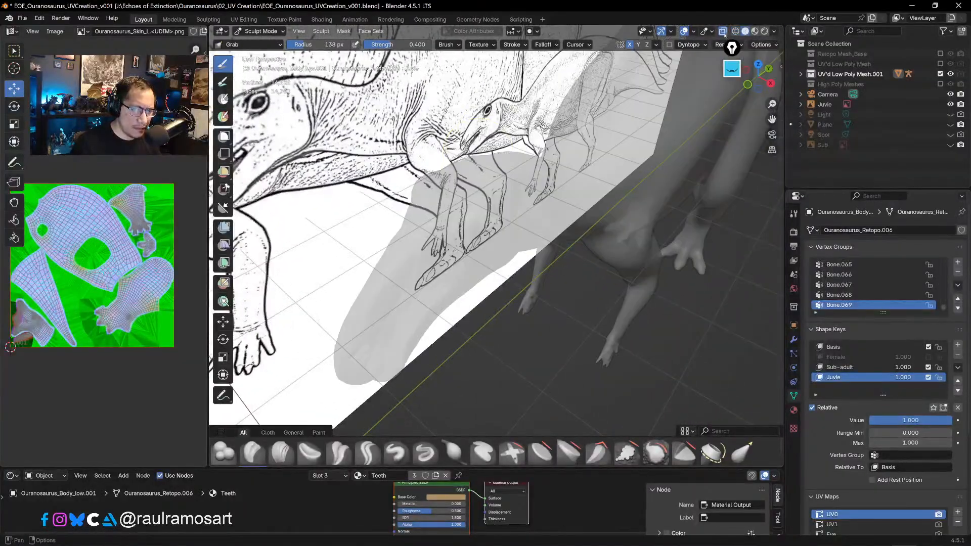
pyautogui.click(723, 31)
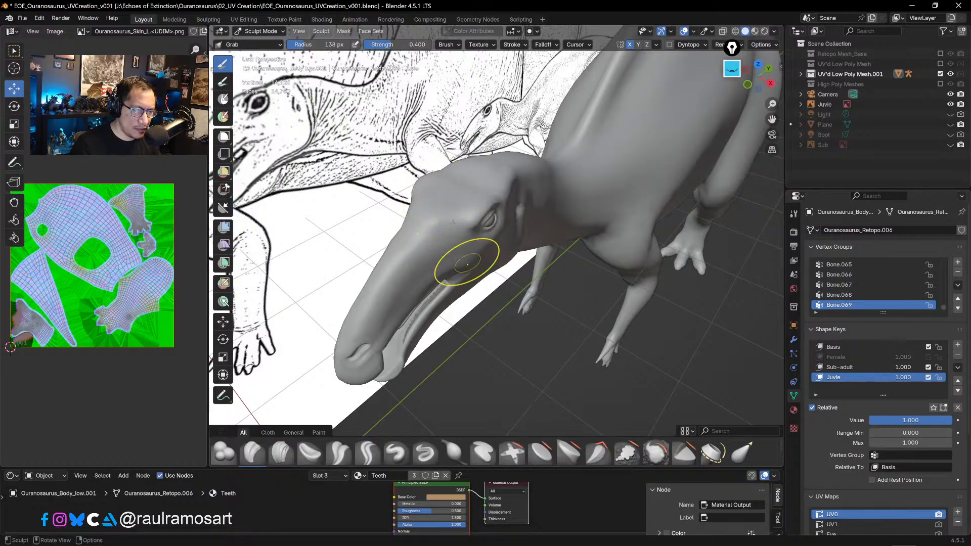
pyautogui.moveTo(467, 265); pyautogui.dragTo(435, 167, button='middle')
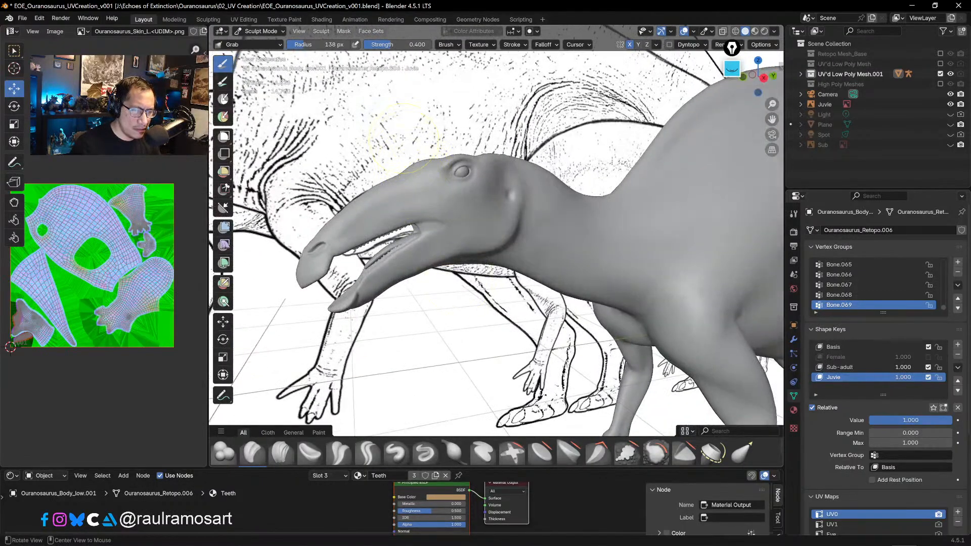
pyautogui.moveTo(403, 137); pyautogui.dragTo(403, 183, button='middle')
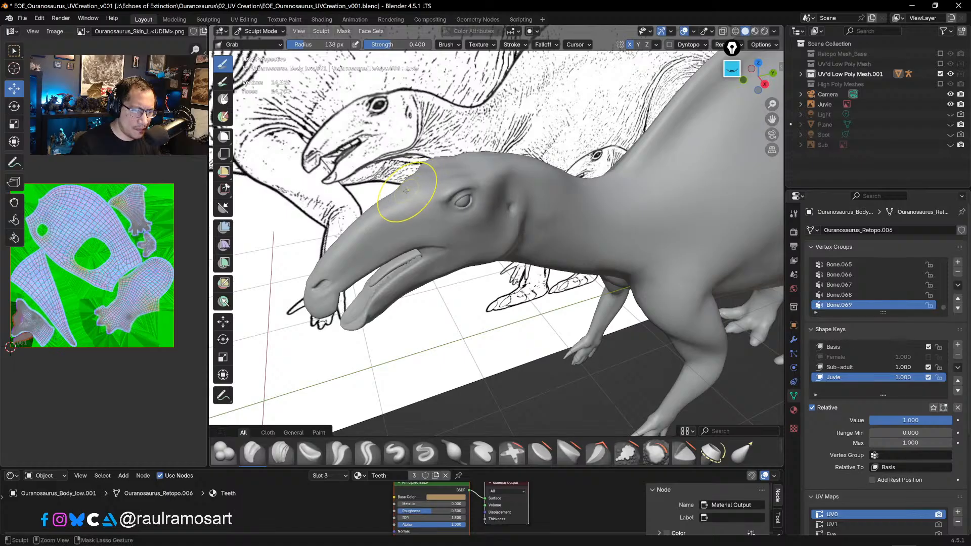
# - Reshape and smooth the top of the snout in front of the eyes with a Grab brush of about 80 px
pyautogui.press('f')
pyautogui.click(403, 181)
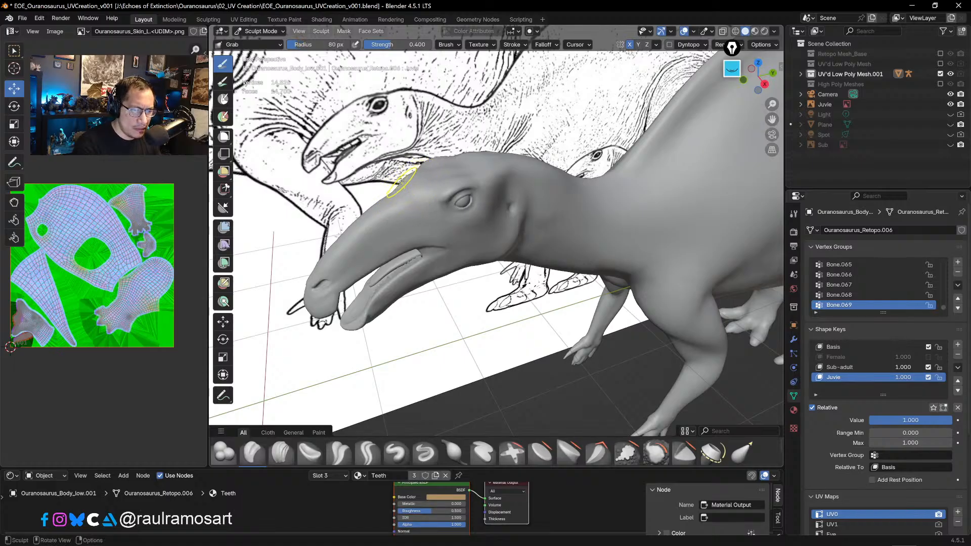
pyautogui.moveTo(404, 180); pyautogui.dragTo(416, 191)
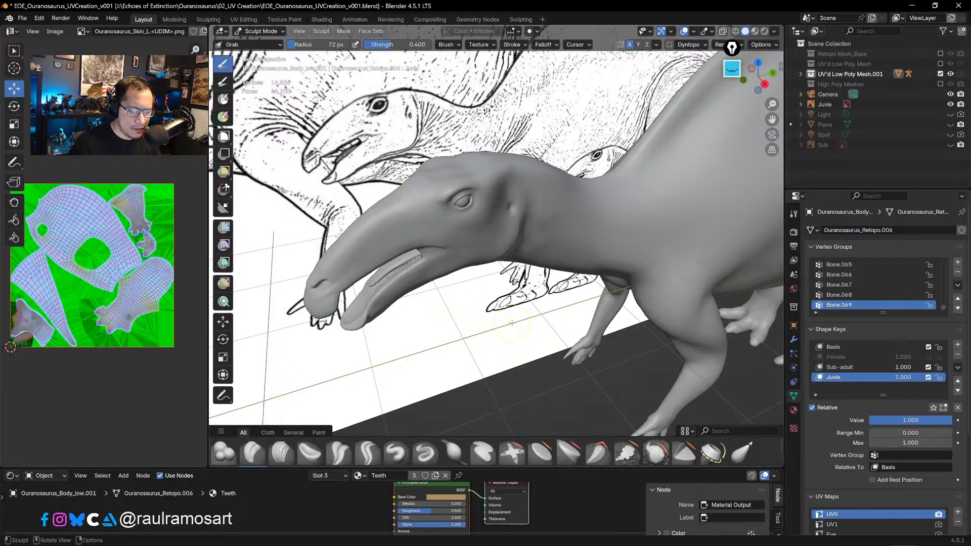
pyautogui.press('KP_3')
pyautogui.moveTo(450, 174); pyautogui.dragTo(429, 191, button='middle')
pyautogui.moveTo(426, 192)
pyautogui.keyDown('shift'); pyautogui.mouseDown()
pyautogui.moveTo(393, 210)
pyautogui.moveTo(404, 202)
pyautogui.moveTo(362, 260)
pyautogui.mouseUp(); pyautogui.keyUp('shift')
pyautogui.press('KP_3')
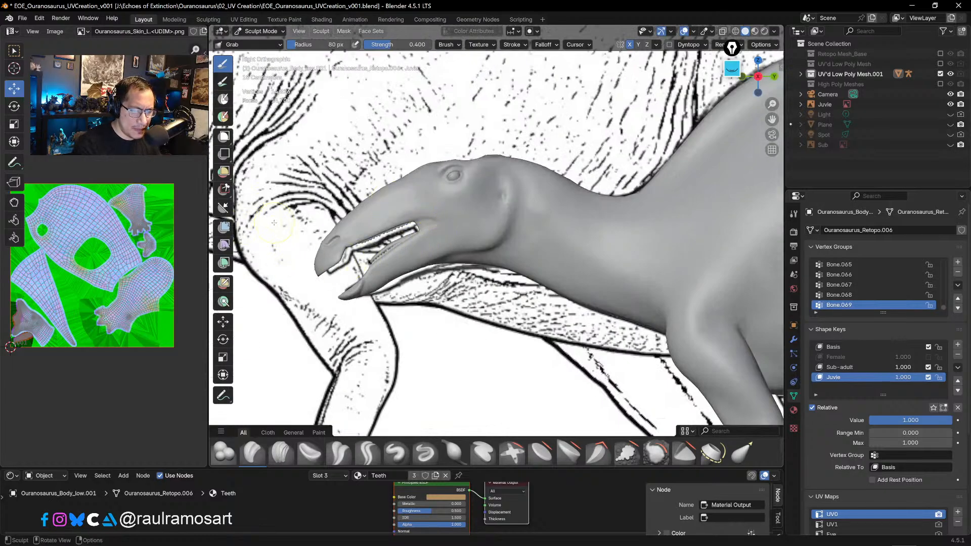
# - Enlarge the Grab brush to about 200 px and pull the front of the beak back toward the head in side view
pyautogui.press(']')
pyautogui.press(']')
pyautogui.press(']')
pyautogui.press(']')
pyautogui.press(']')
pyautogui.press(']')
pyautogui.press(']')
pyautogui.press(']')
pyautogui.press(']')
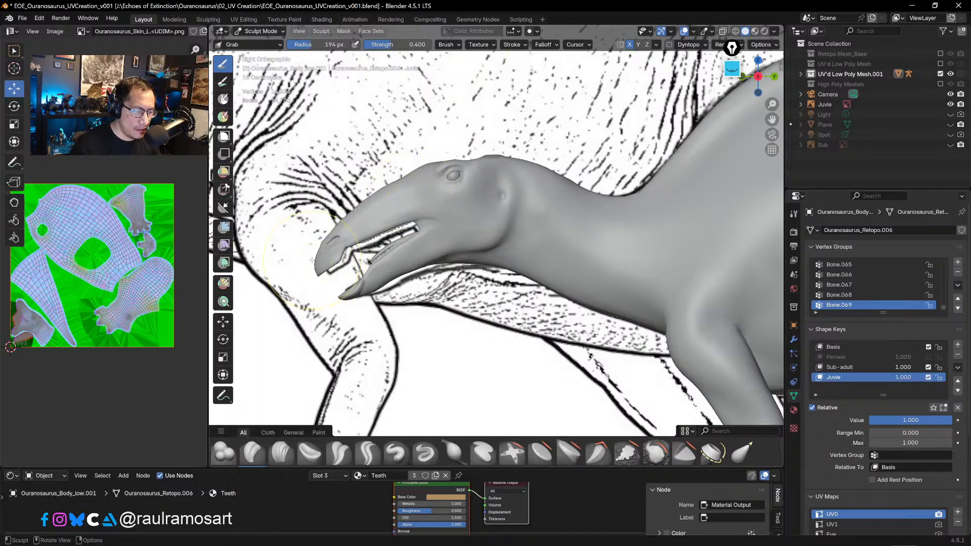
pyautogui.moveTo(312, 260)
pyautogui.mouseDown()
pyautogui.moveTo(334, 243)
pyautogui.moveTo(323, 284)
pyautogui.moveTo(319, 264)
pyautogui.moveTo(280, 250)
pyautogui.moveTo(291, 270)
pyautogui.moveTo(328, 270)
pyautogui.mouseUp()
pyautogui.moveTo(324, 271); pyautogui.dragTo(327, 271)
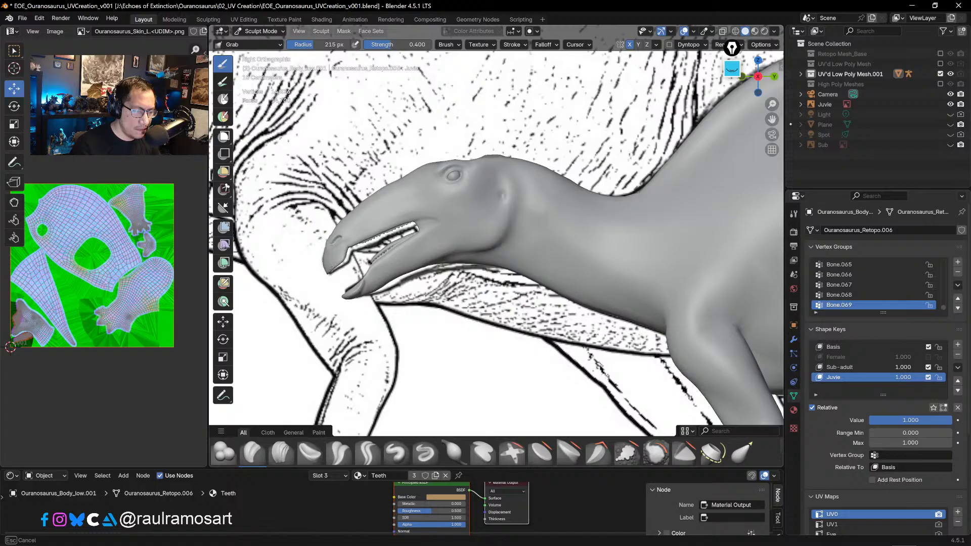
# - Refine the upper beak's tip and mouth edge against the template with a 125 px Grab brush
pyautogui.moveTo(350, 207); pyautogui.dragTo(338, 249)
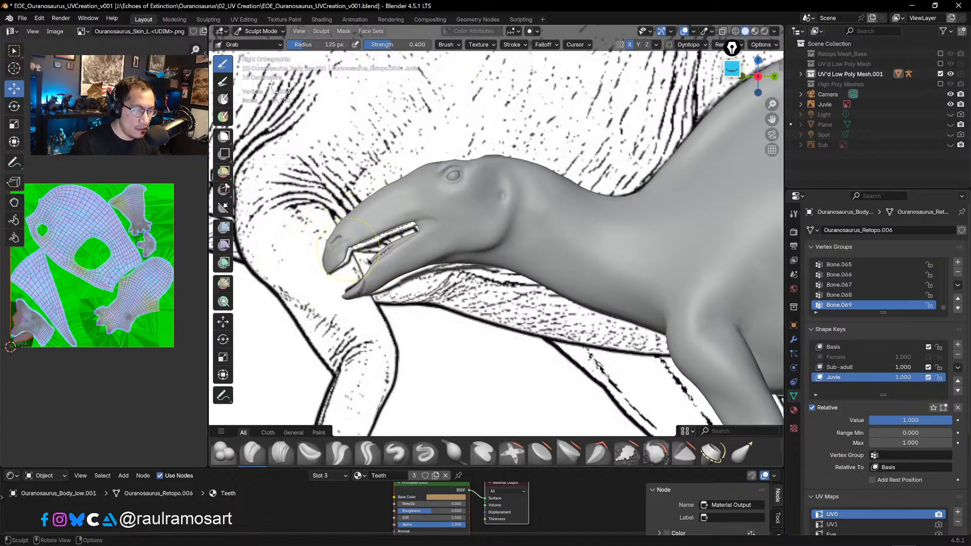
pyautogui.moveTo(348, 245); pyautogui.dragTo(350, 248)
pyautogui.moveTo(348, 247); pyautogui.dragTo(351, 250)
pyautogui.moveTo(352, 248); pyautogui.dragTo(354, 249)
pyautogui.moveTo(358, 245); pyautogui.dragTo(360, 246)
pyautogui.moveTo(365, 240); pyautogui.dragTo(346, 263)
pyautogui.moveTo(348, 265); pyautogui.dragTo(344, 263)
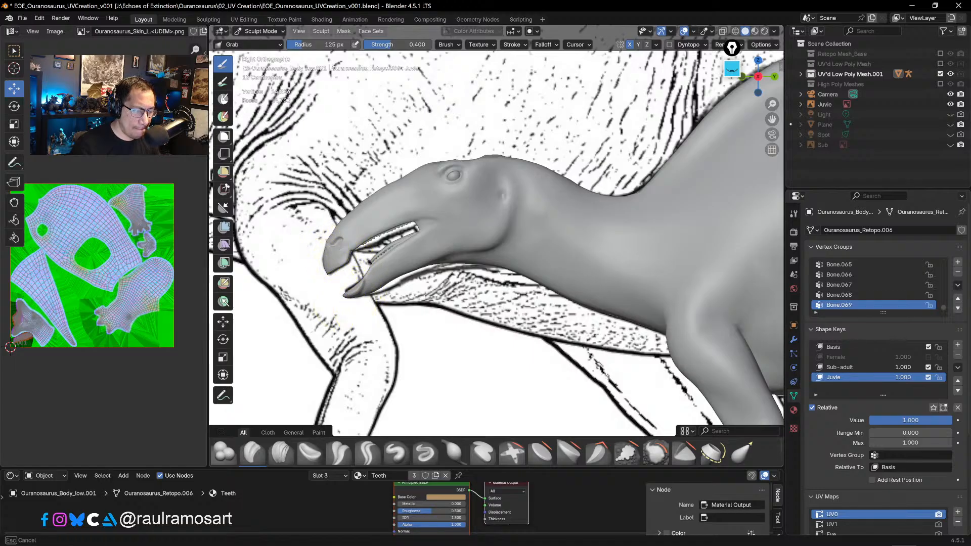
# - Fit the underside of the lower jaw from beak tip to throat to the template, enlarging the Grab brush to 170 px
pyautogui.moveTo(345, 291); pyautogui.dragTo(409, 275)
pyautogui.press(']')
pyautogui.press(']')
pyautogui.press(']')
pyautogui.moveTo(424, 262); pyautogui.dragTo(451, 265)
pyautogui.moveTo(414, 271)
pyautogui.mouseDown()
pyautogui.moveTo(458, 246)
pyautogui.moveTo(485, 267)
pyautogui.mouseUp()
pyautogui.moveTo(505, 264); pyautogui.dragTo(506, 268)
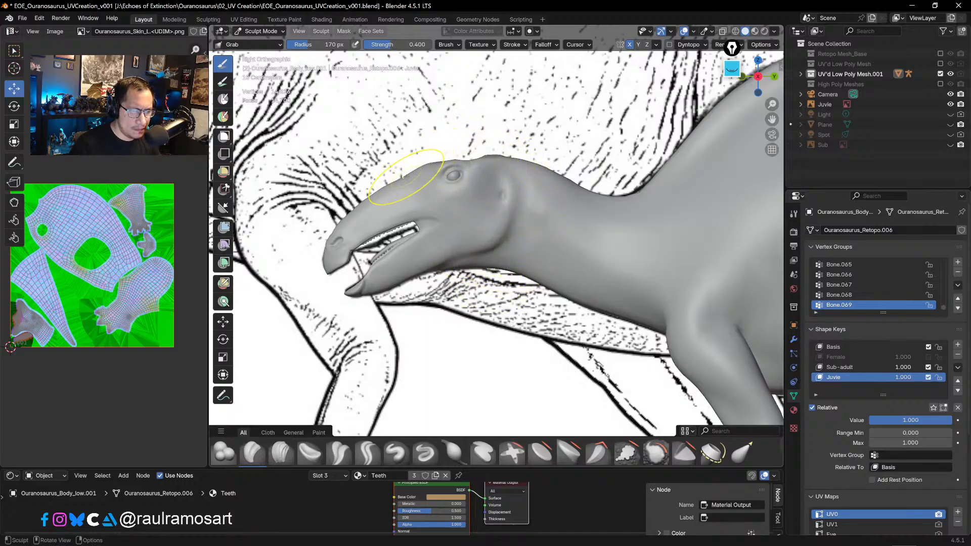
# - Nudge the snout ridge and the area behind the eye to the template with the 170 px Grab brush
pyautogui.moveTo(405, 175); pyautogui.dragTo(407, 177)
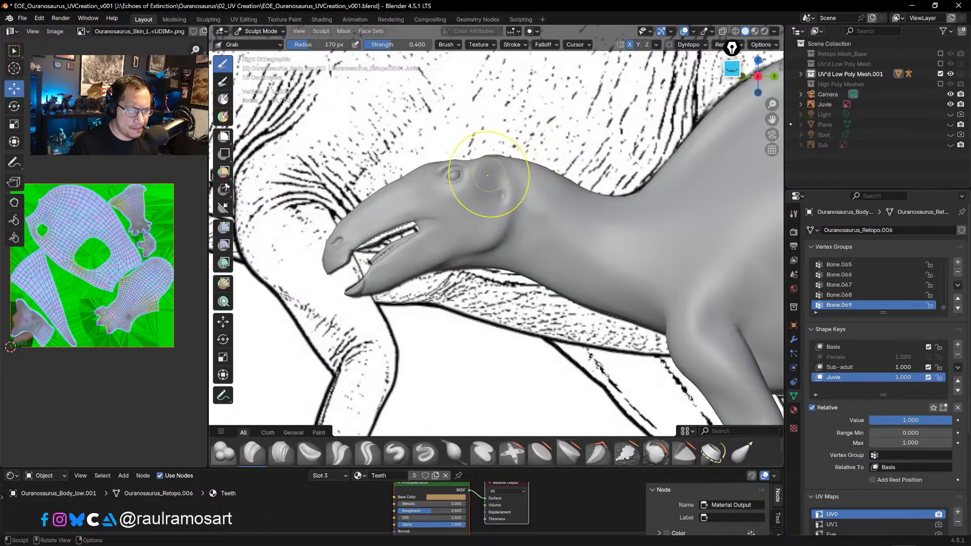
pyautogui.moveTo(490, 178); pyautogui.dragTo(482, 190)
pyautogui.moveTo(508, 119)
pyautogui.keyDown('alt'); pyautogui.mouseDown()
pyautogui.moveTo(611, 119)
pyautogui.moveTo(493, 115)
pyautogui.mouseUp(); pyautogui.keyUp('alt')
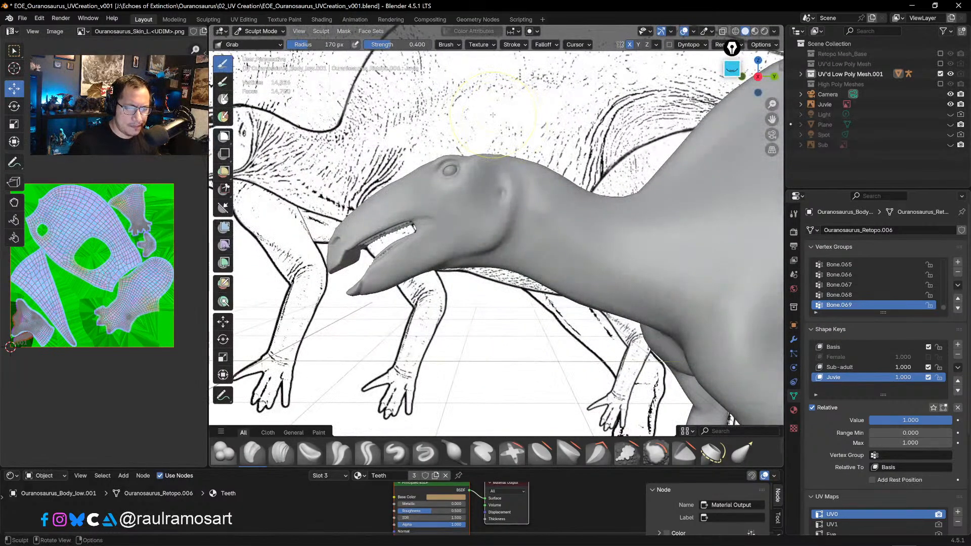
pyautogui.press('KP_3')
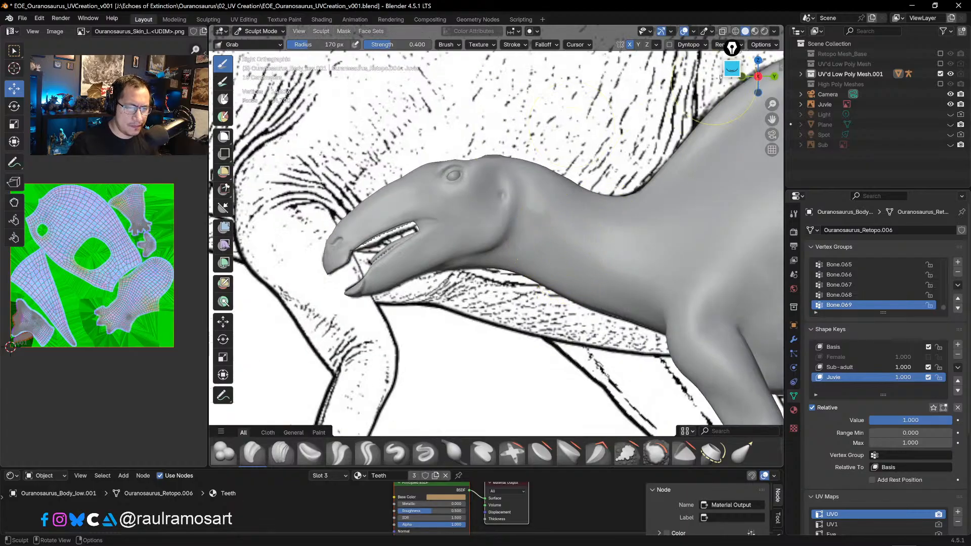
# - Display the mesh as a wireframe and adjust the snout above the nostril with a 284 px Grab brush, undoing the last stroke
pyautogui.click(735, 31)
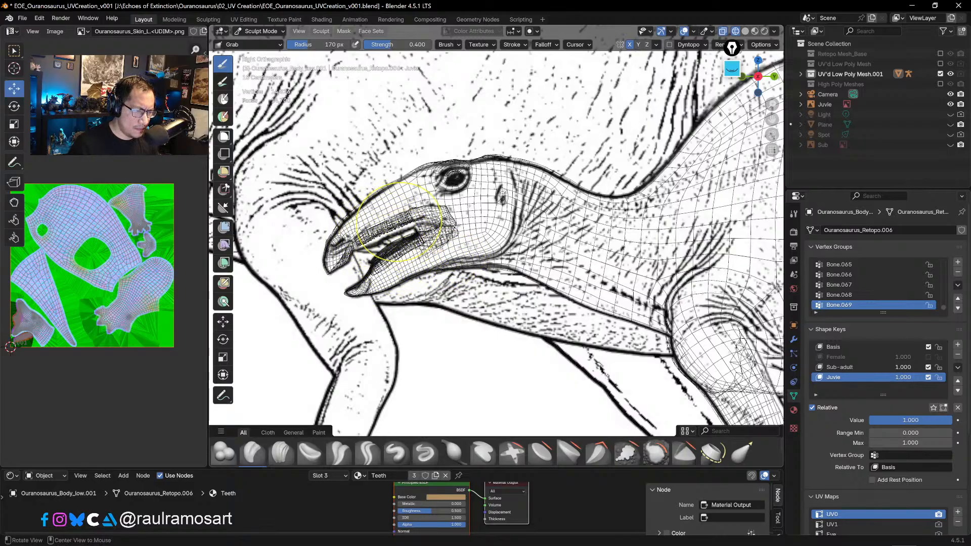
pyautogui.scroll(5, 383, 232)
pyautogui.keyDown('alt'); pyautogui.keyDown('shift'); pyautogui.moveTo(395, 150); pyautogui.dragTo(562, 188); pyautogui.keyUp('shift'); pyautogui.keyUp('alt')
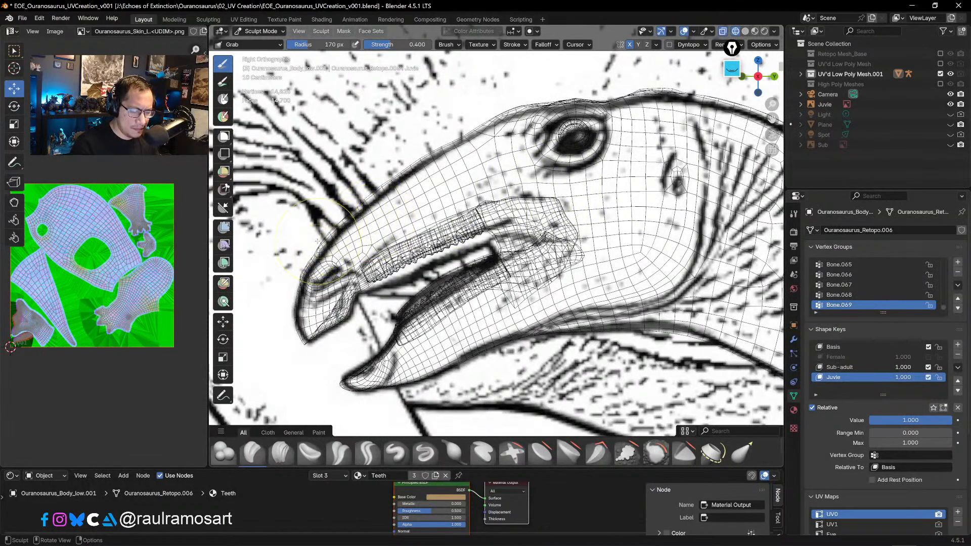
pyautogui.press(']')
pyautogui.press(']')
pyautogui.press(']')
pyautogui.moveTo(326, 235); pyautogui.dragTo(331, 240)
pyautogui.moveTo(329, 245)
pyautogui.mouseDown()
pyautogui.moveTo(336, 252)
pyautogui.moveTo(329, 242)
pyautogui.moveTo(345, 218)
pyautogui.mouseUp()
pyautogui.hotkey('ctrl', 'z')
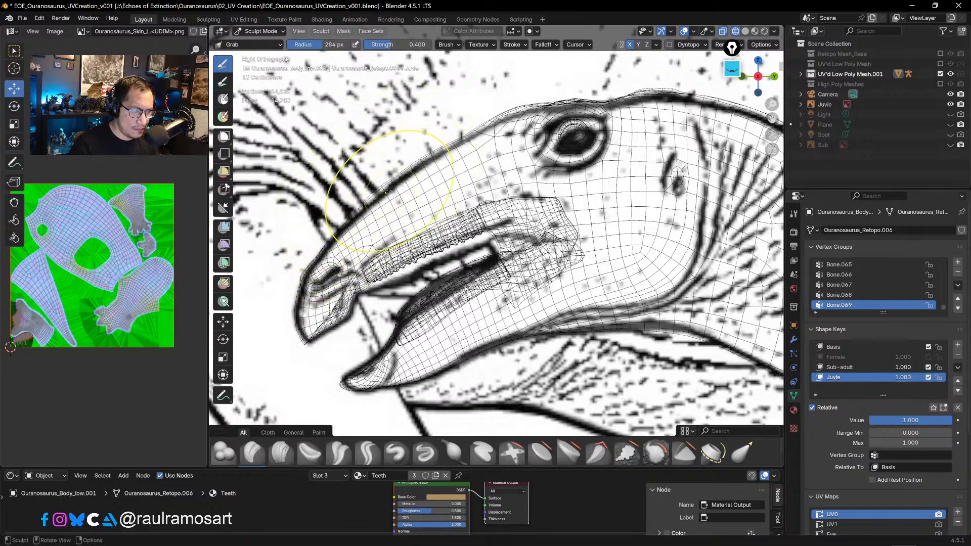
# - Fit the snout's upper contour from above the nostril to the brow to the template with the 284 px Grab brush
pyautogui.moveTo(389, 185)
pyautogui.mouseDown()
pyautogui.moveTo(394, 194)
pyautogui.moveTo(402, 181)
pyautogui.mouseUp()
pyautogui.moveTo(418, 163); pyautogui.dragTo(460, 141)
pyautogui.moveTo(498, 113); pyautogui.dragTo(527, 114)
pyautogui.moveTo(549, 101); pyautogui.dragTo(564, 112)
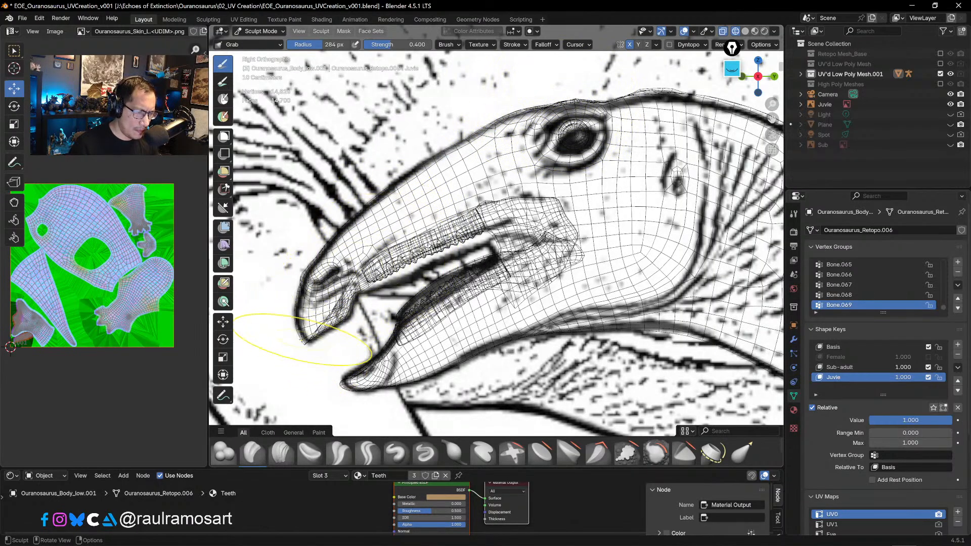
# - Fit the upper and lower beak tips to the template, reducing the Grab brush to 120 px for the lower tip
pyautogui.moveTo(303, 338); pyautogui.dragTo(309, 341)
pyautogui.moveTo(349, 375); pyautogui.dragTo(354, 382)
pyautogui.press('f')
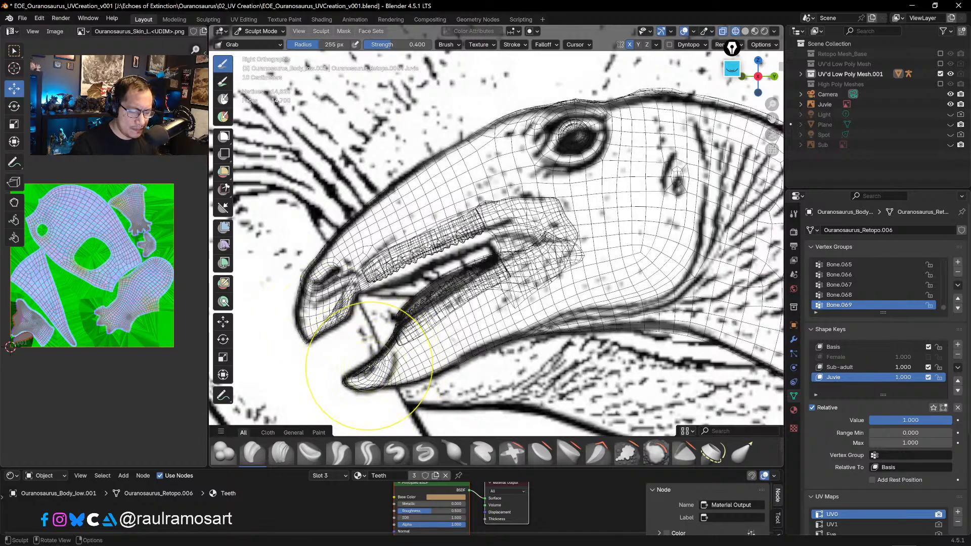
pyautogui.click(369, 365)
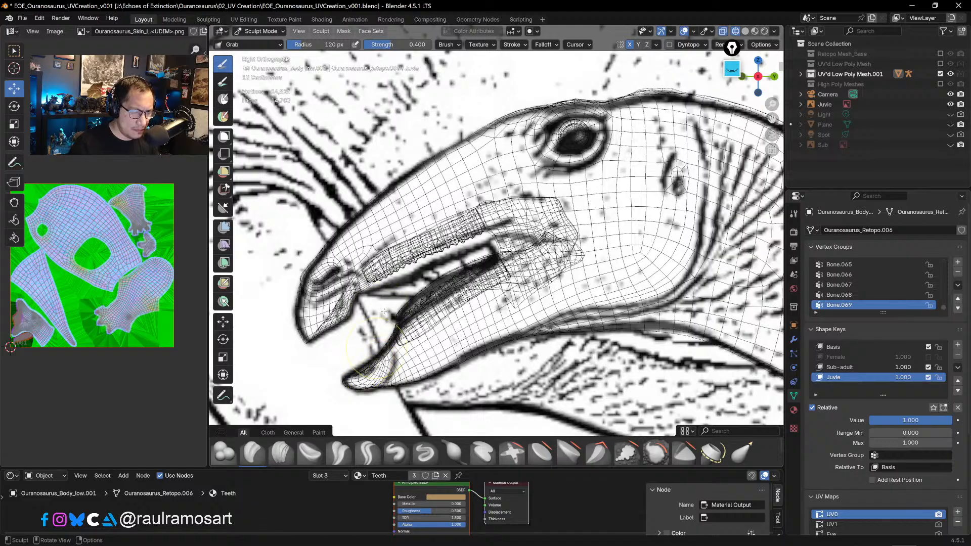
pyautogui.moveTo(367, 361)
pyautogui.mouseDown()
pyautogui.moveTo(355, 380)
pyautogui.moveTo(375, 387)
pyautogui.mouseUp()
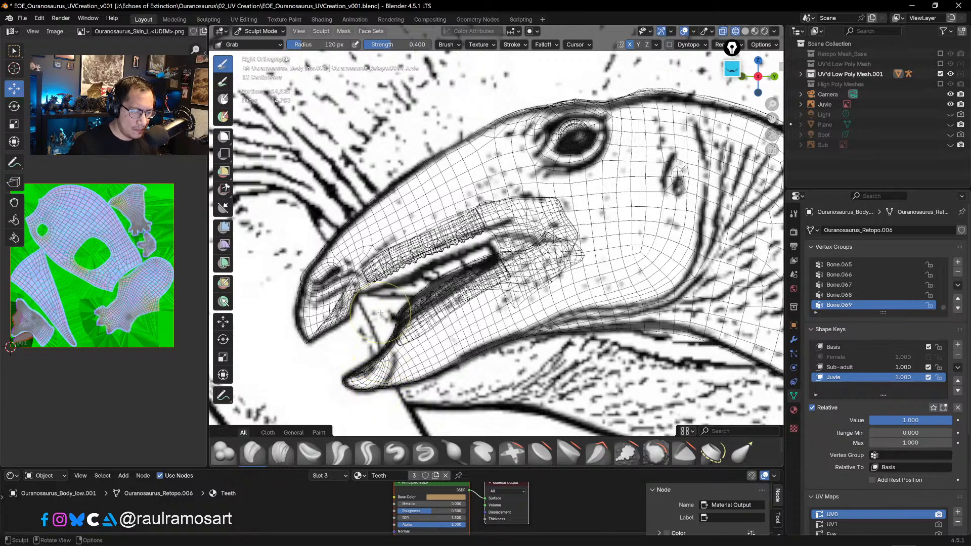
# - Enlarge the Grab brush to 163 px and compare the head with the template in solid and wireframe shading, turning X-ray off
pyautogui.press('f')
pyautogui.click(414, 312)
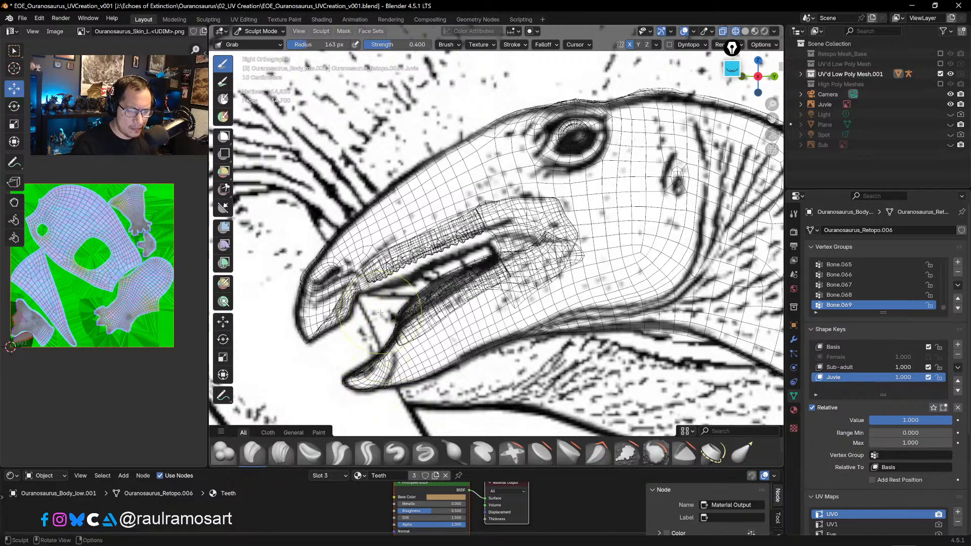
pyautogui.keyDown('ctrl'); pyautogui.moveTo(619, 175); pyautogui.dragTo(553, 85, button='middle'); pyautogui.keyUp('ctrl')
pyautogui.click(745, 30)
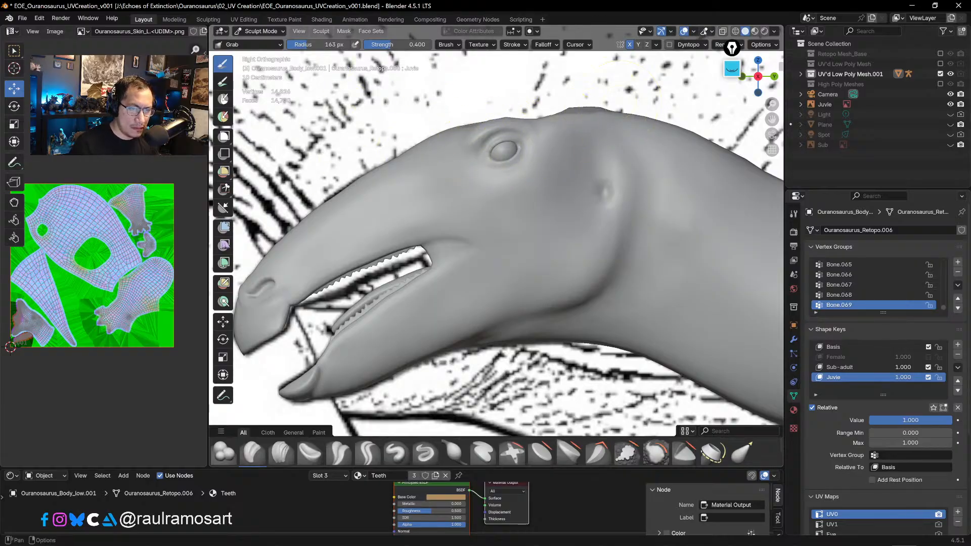
pyautogui.click(736, 31)
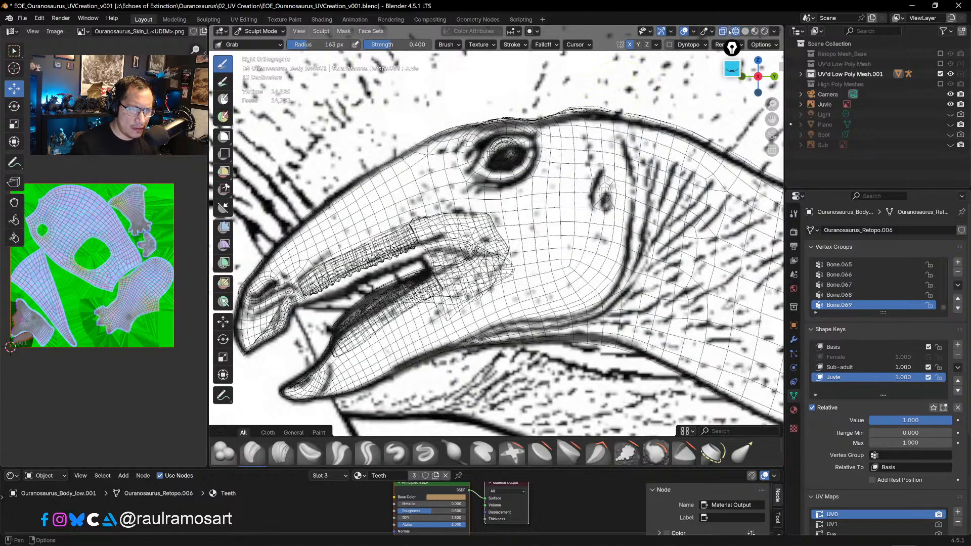
pyautogui.click(745, 31)
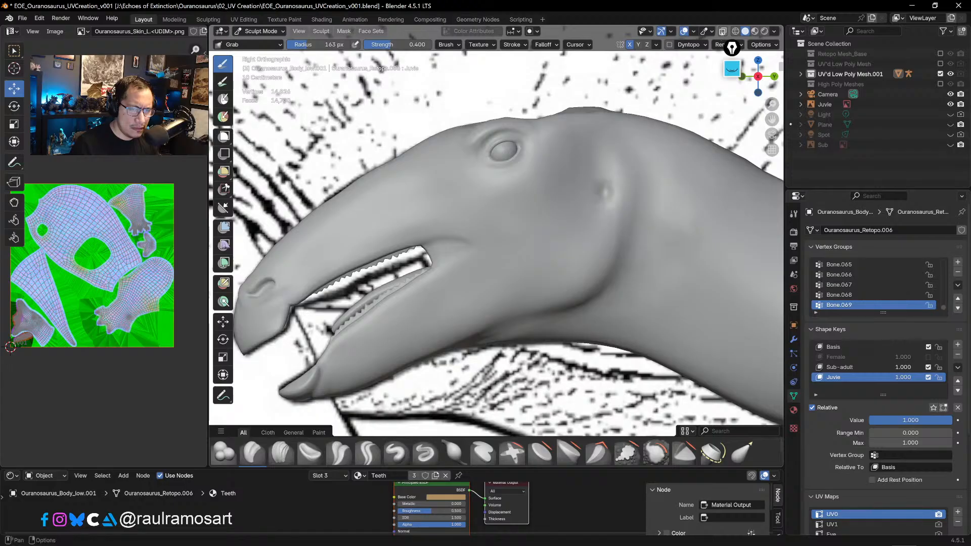
pyautogui.click(736, 31)
pyautogui.click(723, 30)
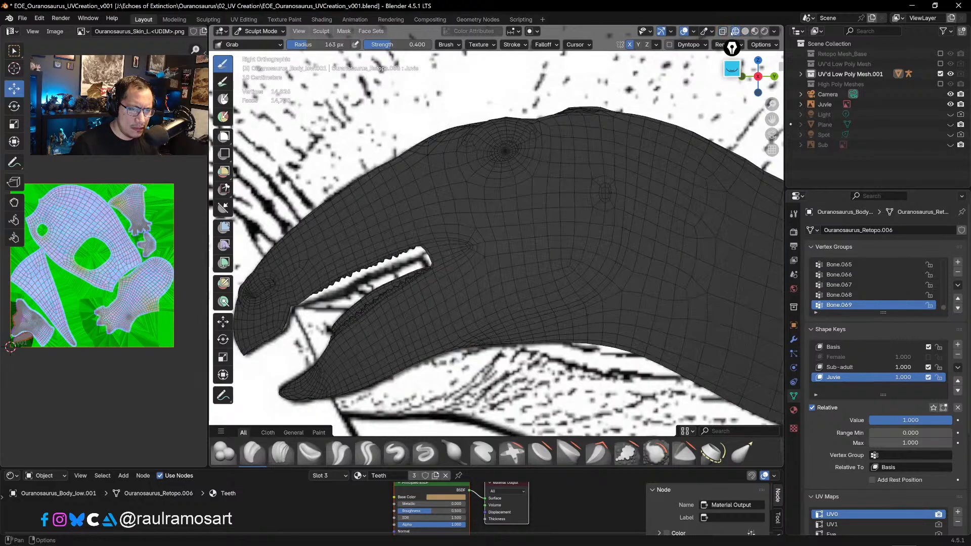
# - Switch the body mesh to Edit Mode and select all linked geometry of both eyeballs
pyautogui.click(260, 31)
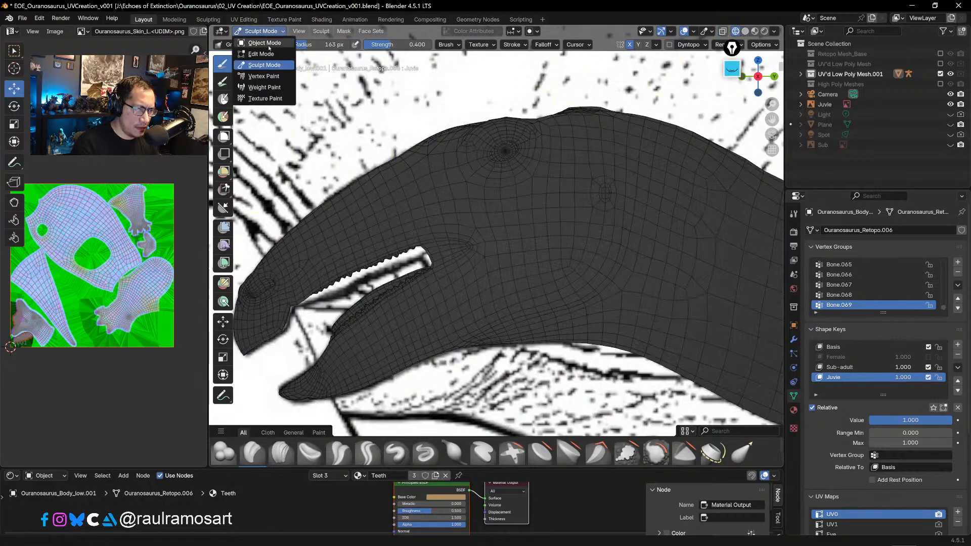
pyautogui.click(269, 54)
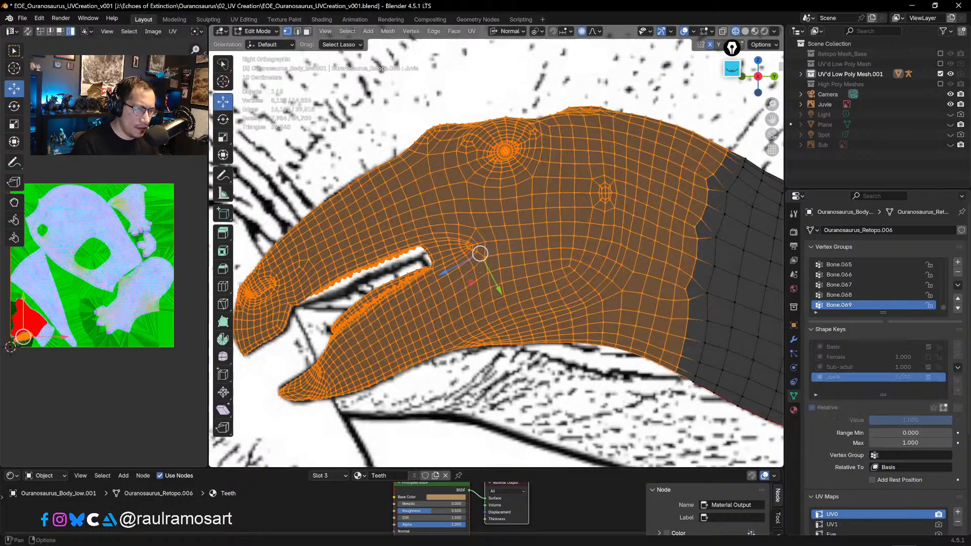
pyautogui.click(505, 147)
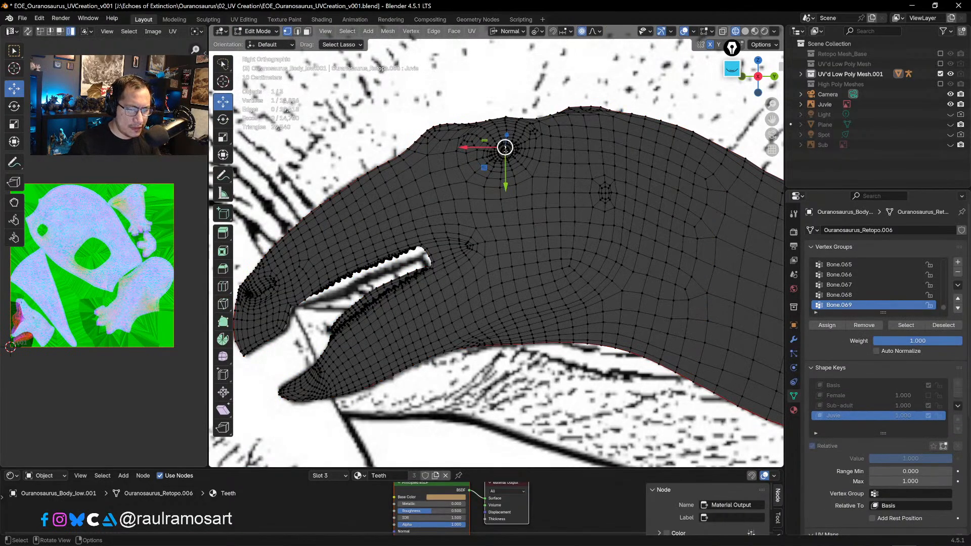
pyautogui.press('l')
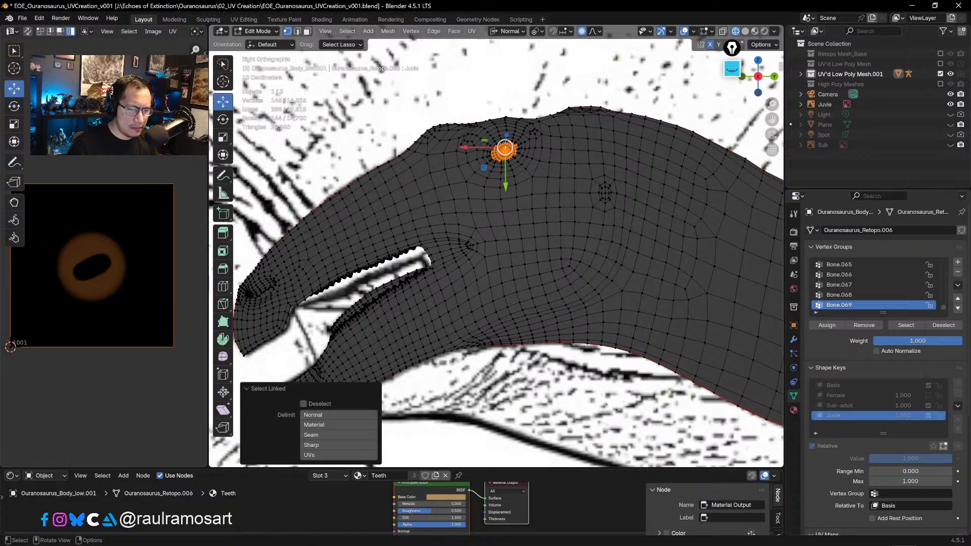
pyautogui.moveTo(500, 109); pyautogui.dragTo(588, 162, button='middle')
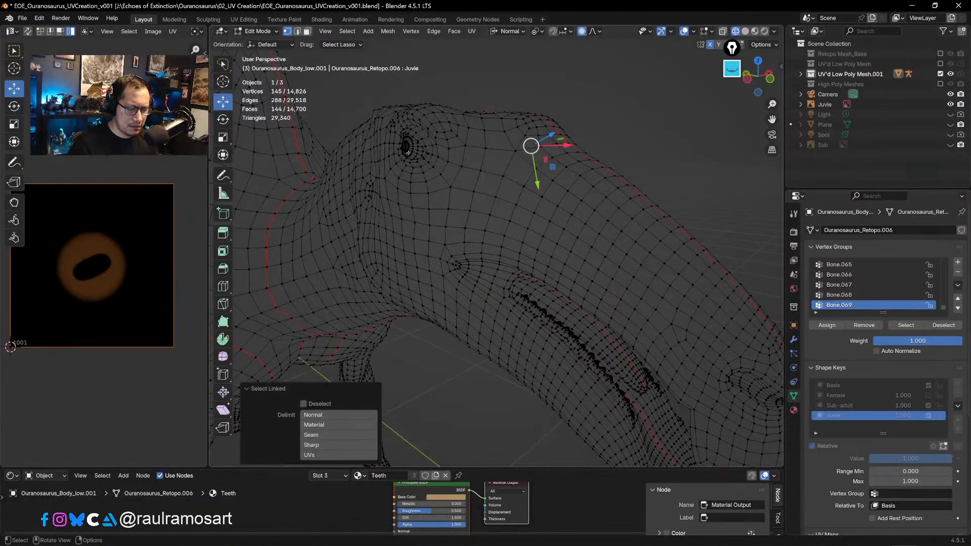
pyautogui.press('l')
pyautogui.moveTo(621, 130); pyautogui.dragTo(495, 126, button='middle')
pyautogui.press('KP_3')
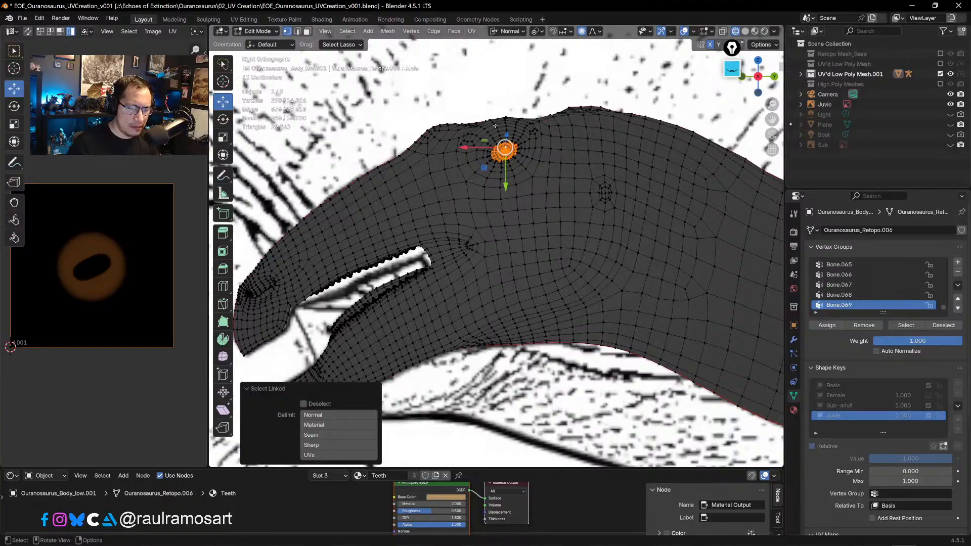
# - Try to enlarge the selected eyeballs with a proportional editing size of 1.00
pyautogui.press('s')
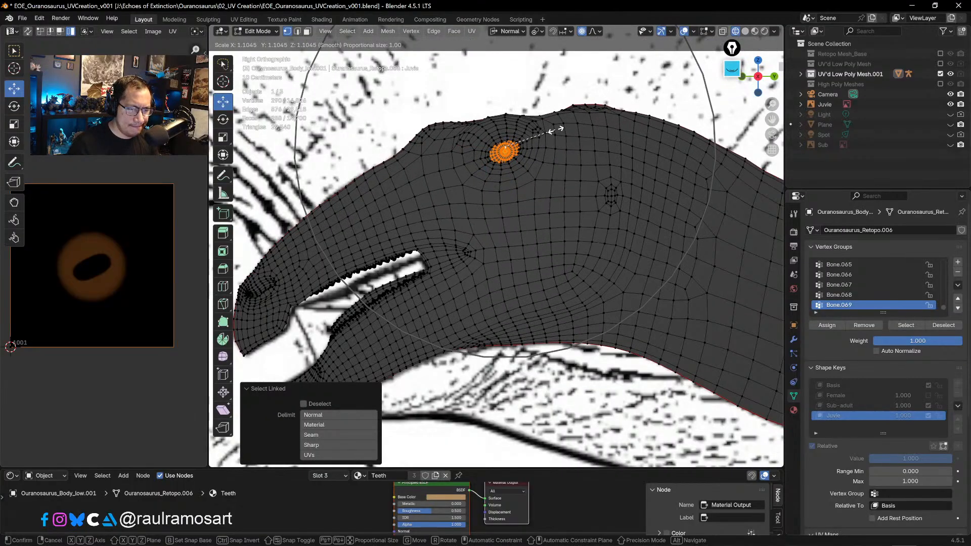
pyautogui.click(540, 145)
pyautogui.hotkey('ctrl', 'z')
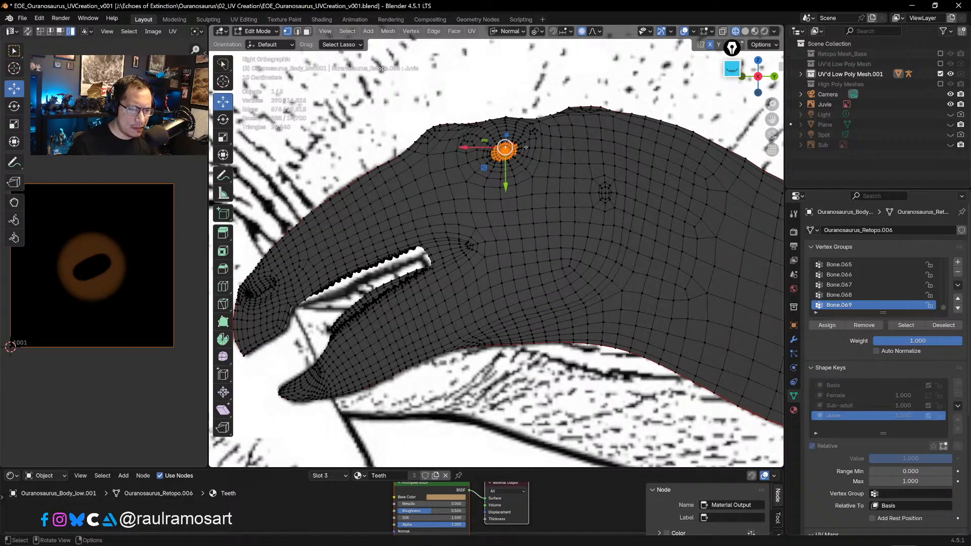
# - Enable X-ray display and add the eyelid and socket vertices around the eyes to the selection
pyautogui.click(723, 30)
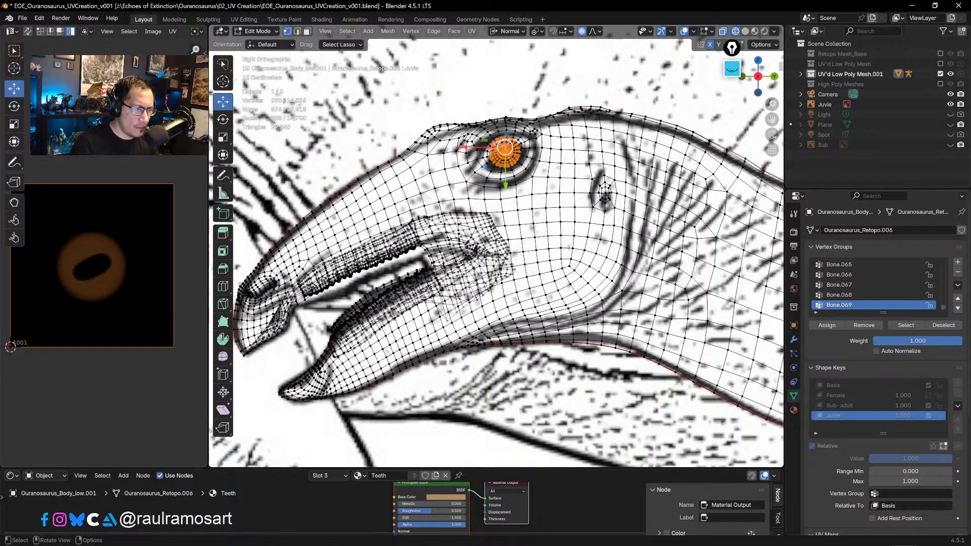
pyautogui.press('w')
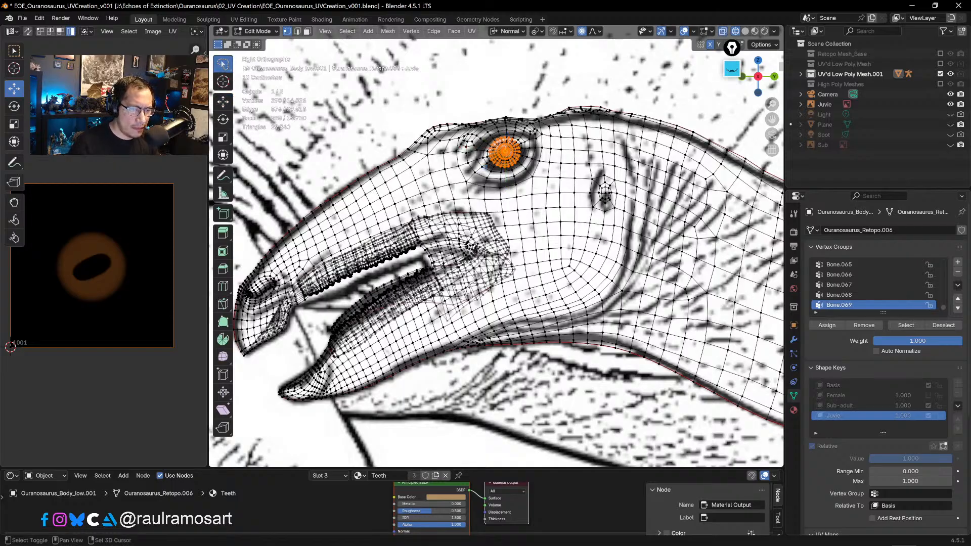
pyautogui.moveTo(540, 135)
pyautogui.keyDown('shift'); pyautogui.mouseDown()
pyautogui.moveTo(527, 121)
pyautogui.moveTo(467, 148)
pyautogui.moveTo(474, 171)
pyautogui.moveTo(516, 176)
pyautogui.mouseUp(); pyautogui.keyUp('shift')
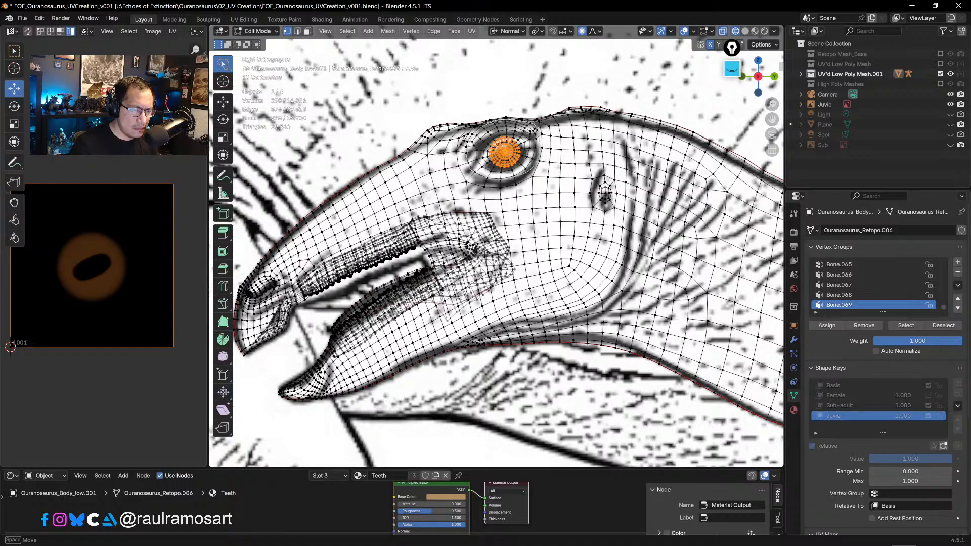
pyautogui.keyDown('shift'); pyautogui.moveTo(534, 121); pyautogui.dragTo(535, 120); pyautogui.keyUp('shift')
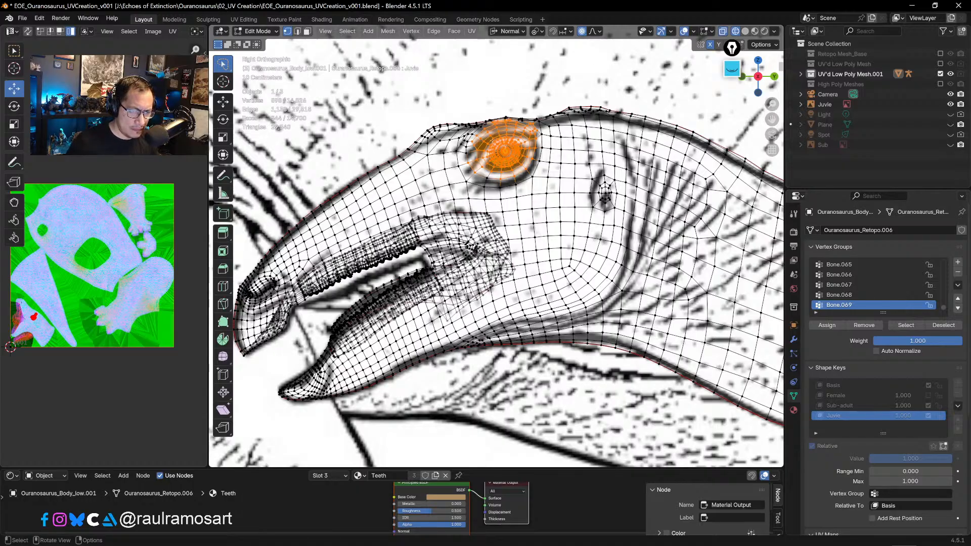
# - Reduce the proportional editing size to 0.29 and scale the selected eye regions by 1.145
pyautogui.press('s')
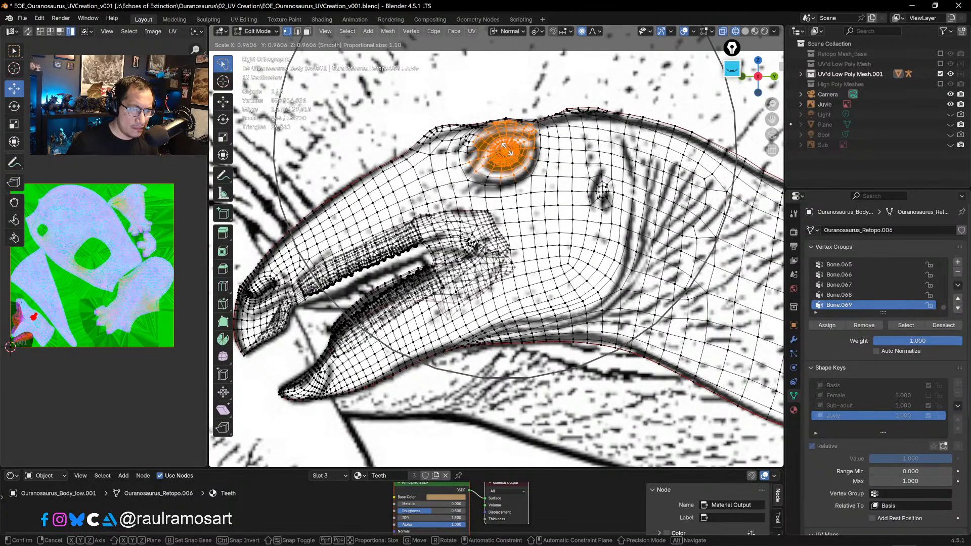
pyautogui.scroll(1, 507, 149)
pyautogui.scroll(11, 507, 150)
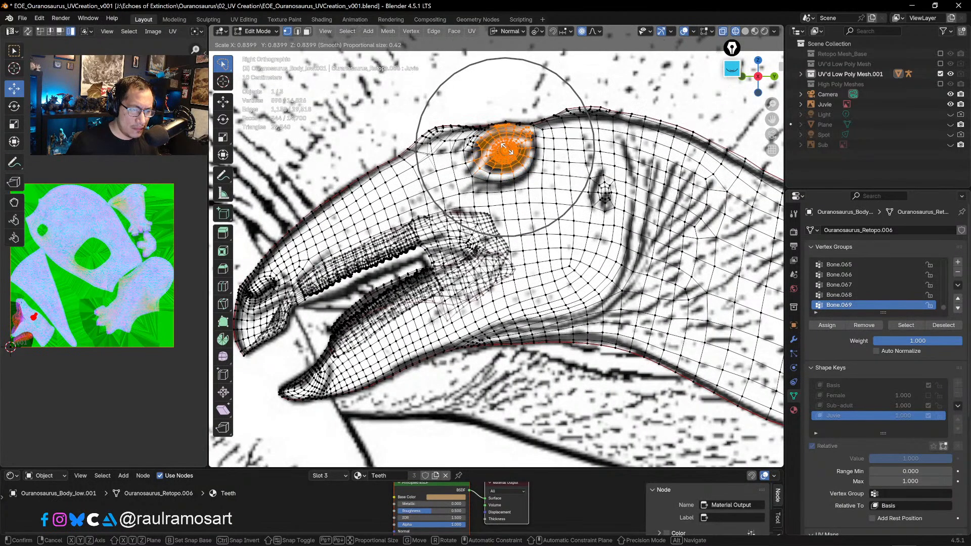
pyautogui.scroll(1, 507, 149)
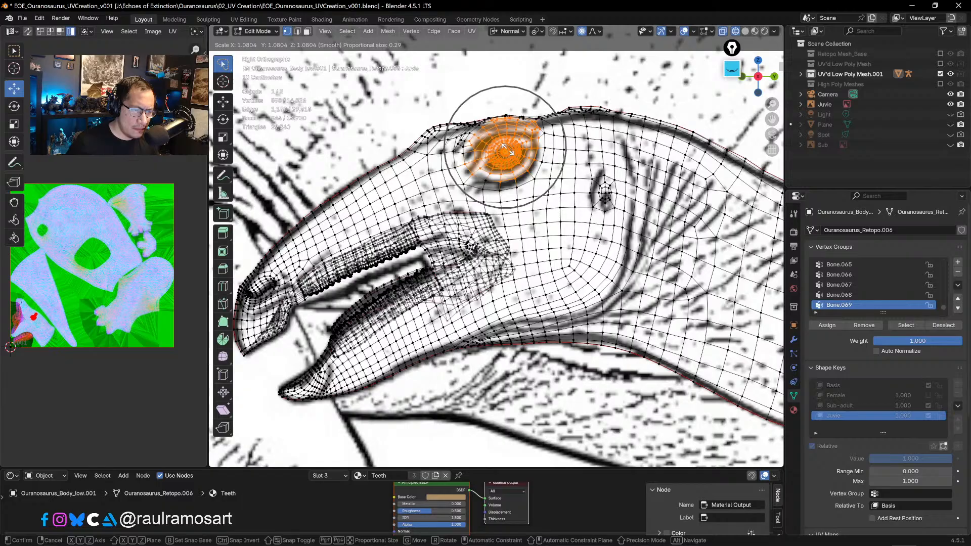
pyautogui.click(507, 148)
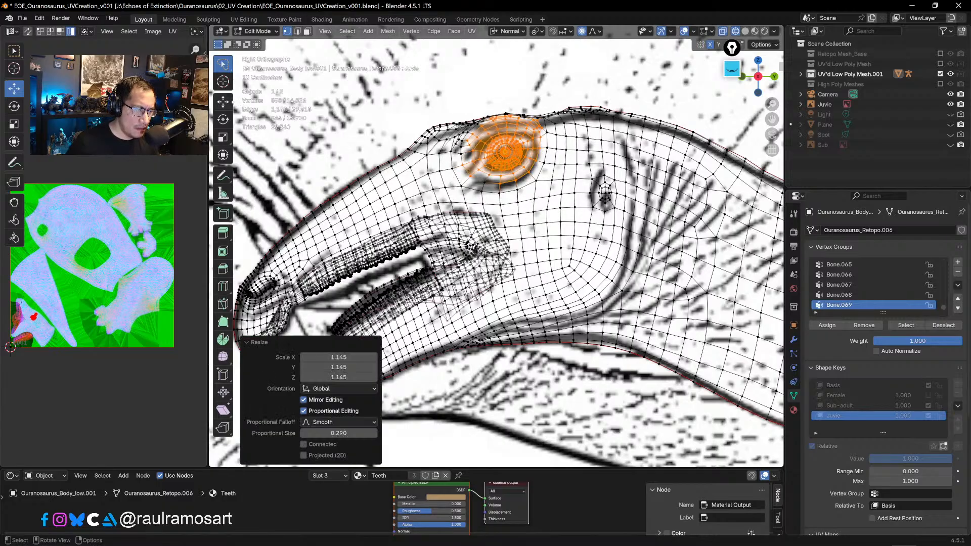
# - Try to lower the eye regions by about 0.028 m, and undo both the move and the scaling
pyautogui.click(223, 101)
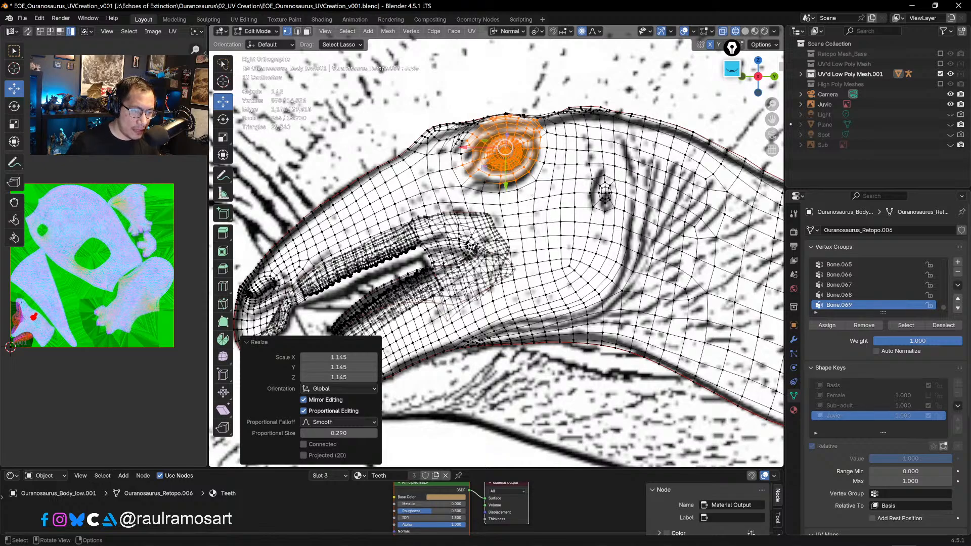
pyautogui.moveTo(505, 186); pyautogui.dragTo(505, 193)
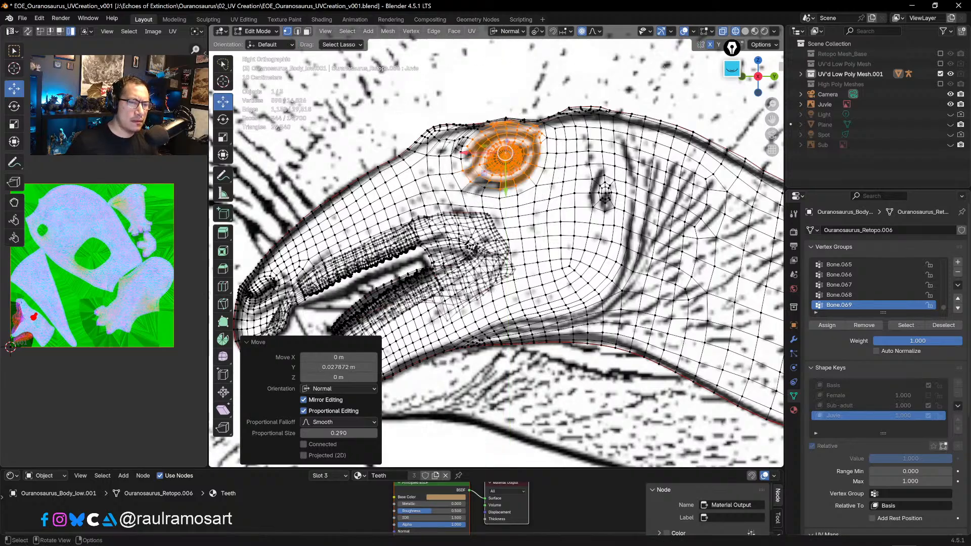
pyautogui.moveTo(665, 66); pyautogui.dragTo(640, 200, button='middle')
pyautogui.hotkey('ctrl', 'z')
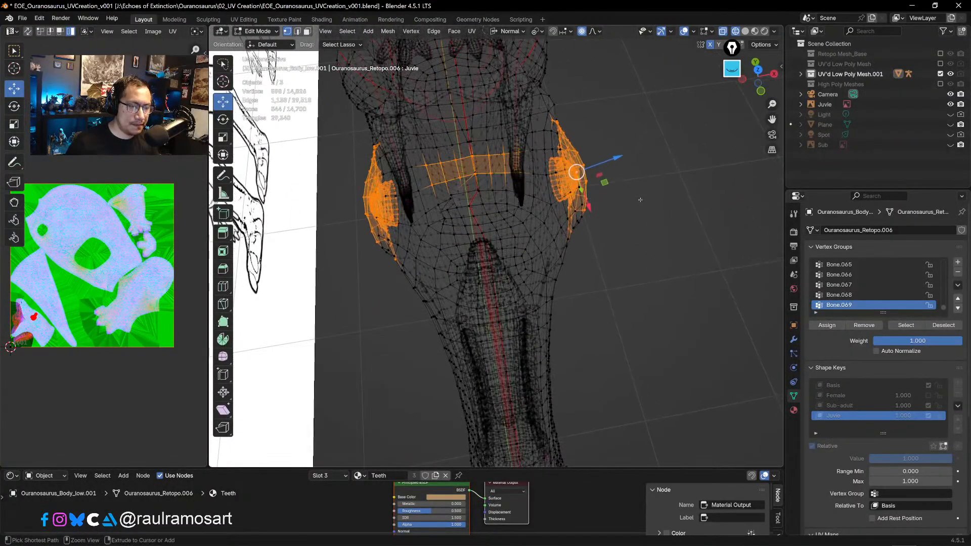
pyautogui.hotkey('ctrl', 'z')
# - Deselect the stray strip of vertices running across the head between the two eyes
pyautogui.moveTo(431, 142); pyautogui.dragTo(436, 149, button='middle')
pyautogui.click(223, 64)
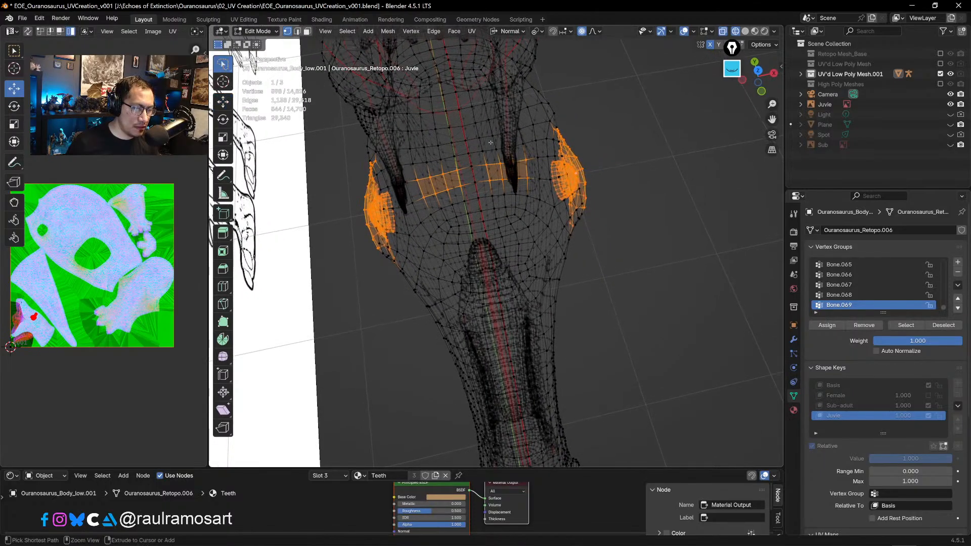
pyautogui.moveTo(489, 144)
pyautogui.keyDown('ctrl'); pyautogui.keyDown('shift'); pyautogui.mouseDown(button='right')
pyautogui.moveTo(427, 142)
pyautogui.moveTo(409, 201)
pyautogui.moveTo(497, 190)
pyautogui.mouseUp(button='right'); pyautogui.keyUp('shift'); pyautogui.keyUp('ctrl')
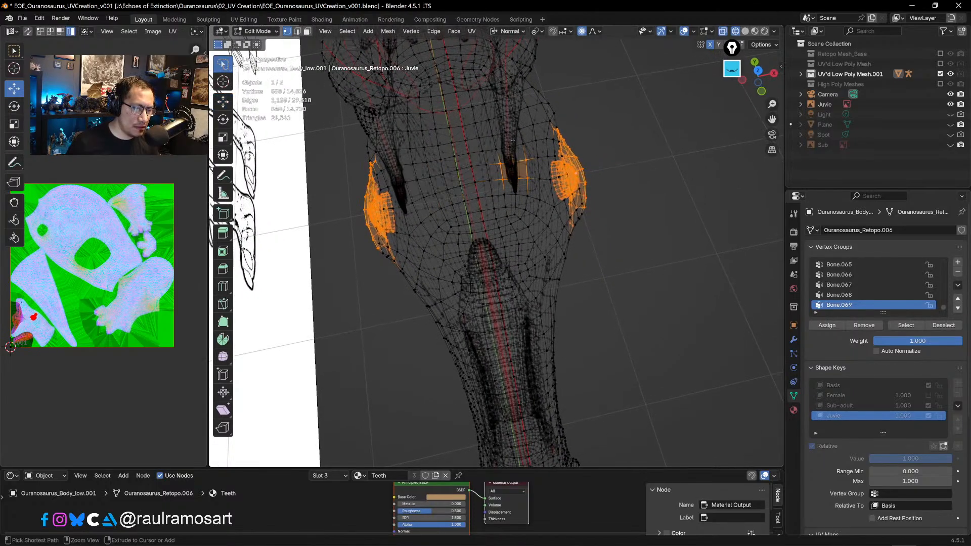
pyautogui.moveTo(513, 141)
pyautogui.keyDown('ctrl'); pyautogui.keyDown('shift'); pyautogui.mouseDown(button='right')
pyautogui.moveTo(449, 191)
pyautogui.moveTo(520, 218)
pyautogui.moveTo(517, 137)
pyautogui.mouseUp(button='right'); pyautogui.keyUp('shift'); pyautogui.keyUp('ctrl')
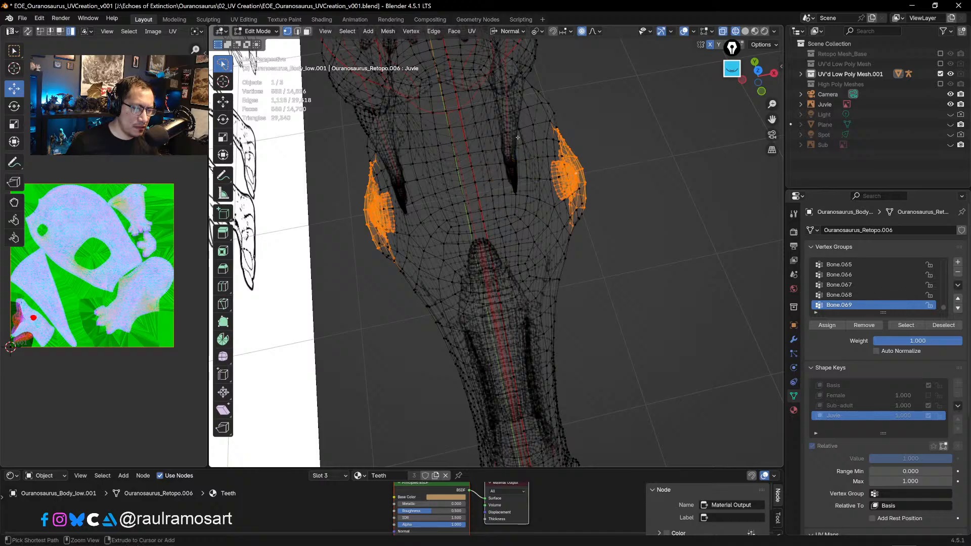
# - In the right side view, scale the selected eye regions by 1.19 and lower them by about 0.031 m
pyautogui.press('KP_3')
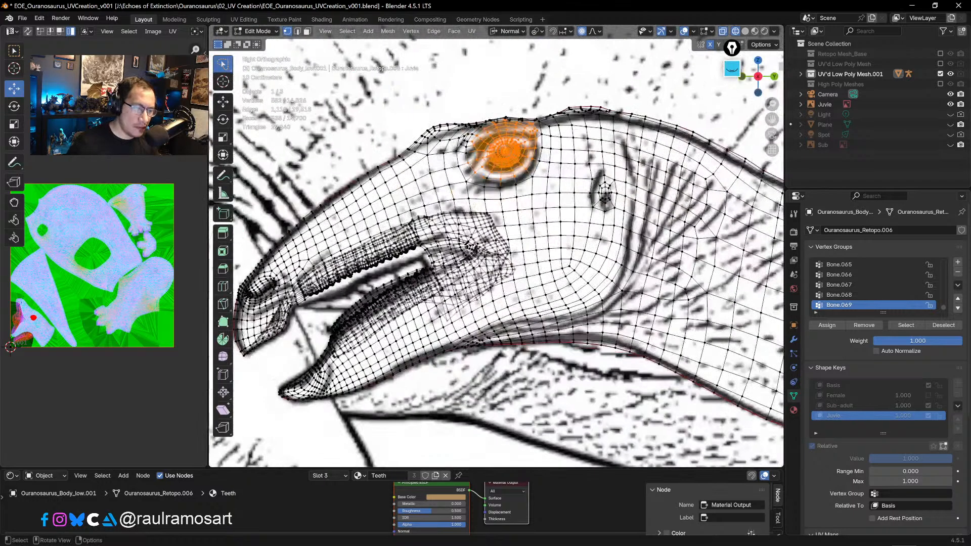
pyautogui.press('s')
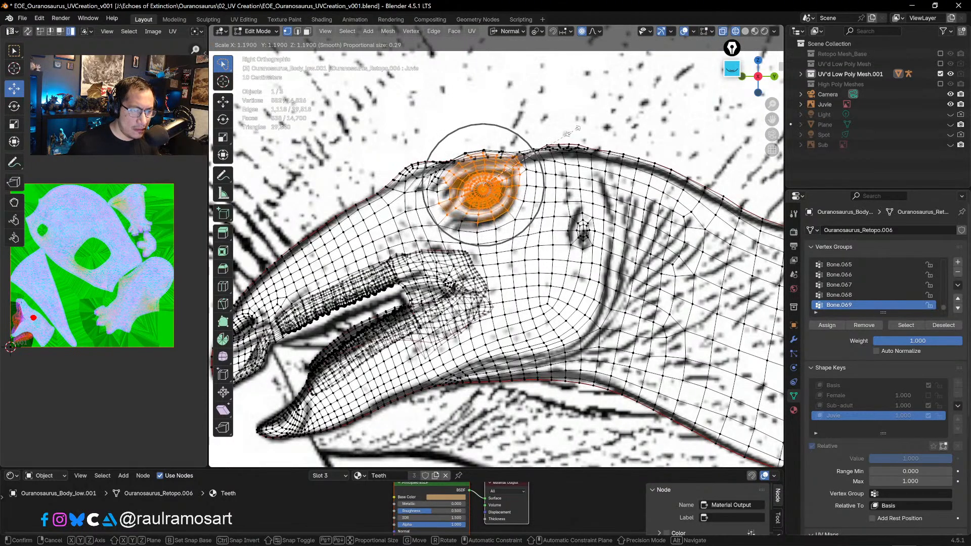
pyautogui.click(573, 131)
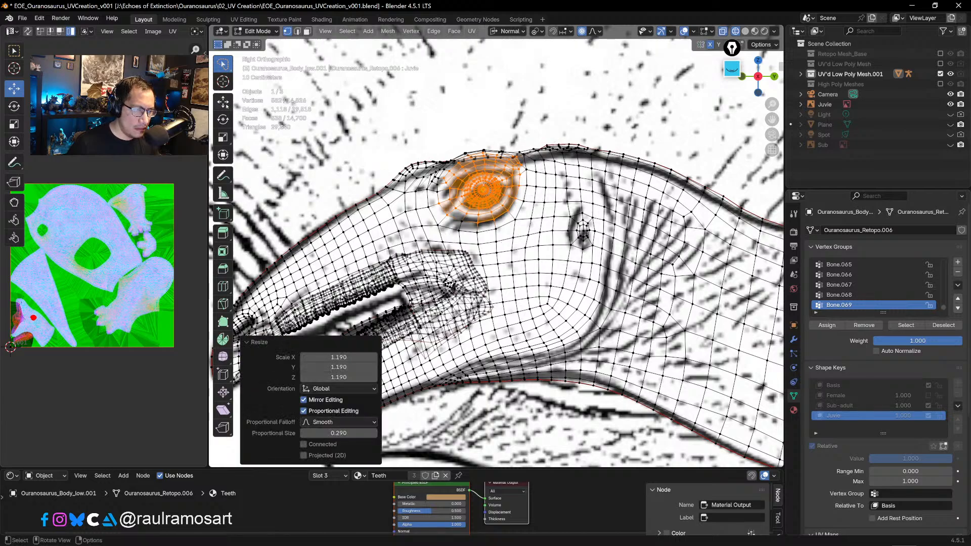
pyautogui.click(225, 104)
pyautogui.moveTo(484, 222); pyautogui.dragTo(487, 233)
# - Check the enlarged eyes from the front and the whole body against the template from the right side
pyautogui.moveTo(487, 232); pyautogui.dragTo(641, 218, button='middle')
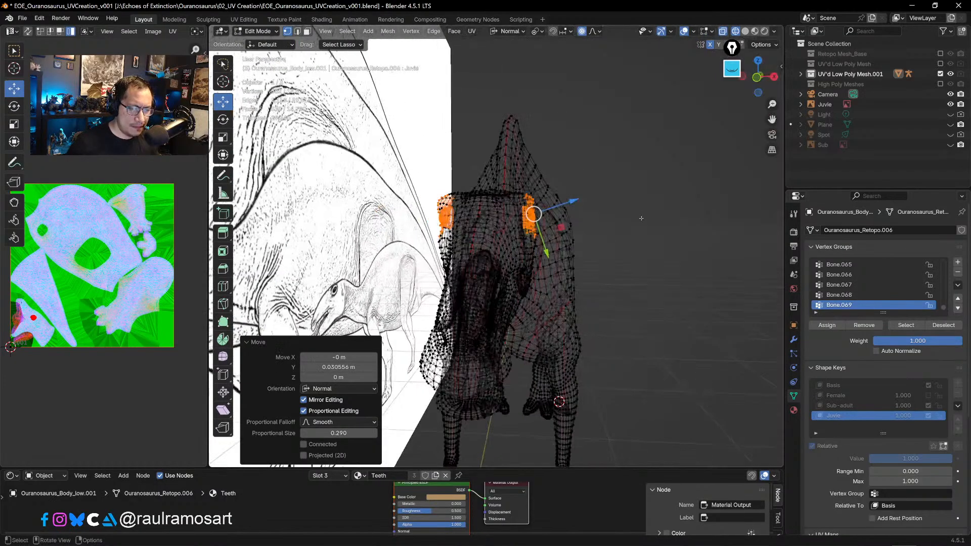
pyautogui.press('KP_1')
pyautogui.scroll(5, 642, 218)
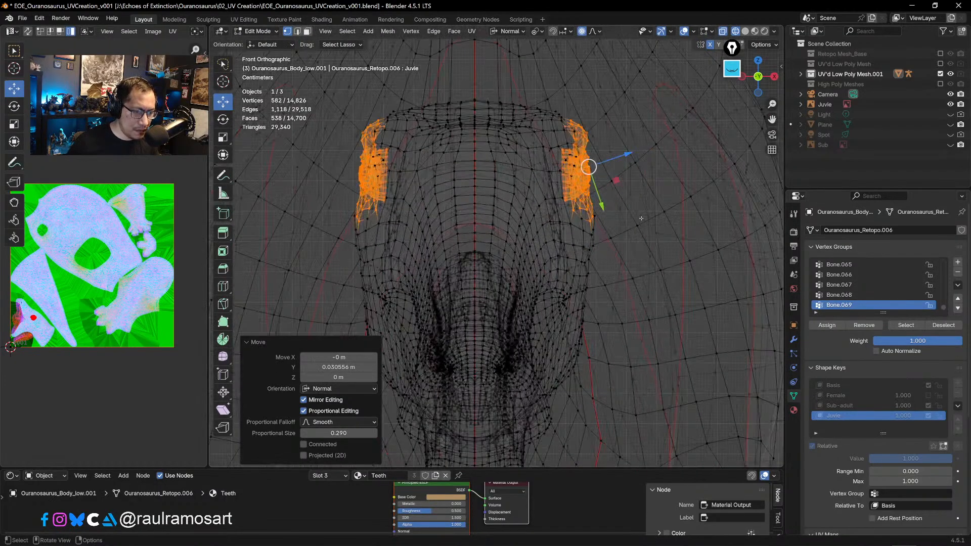
pyautogui.scroll(-6, 641, 218)
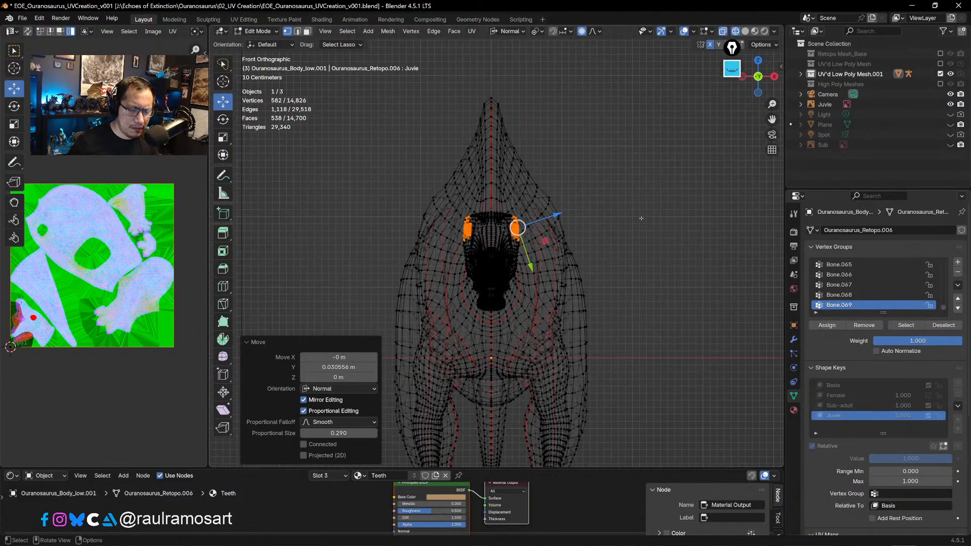
pyautogui.press('KP_3')
pyautogui.scroll(-2, 642, 218)
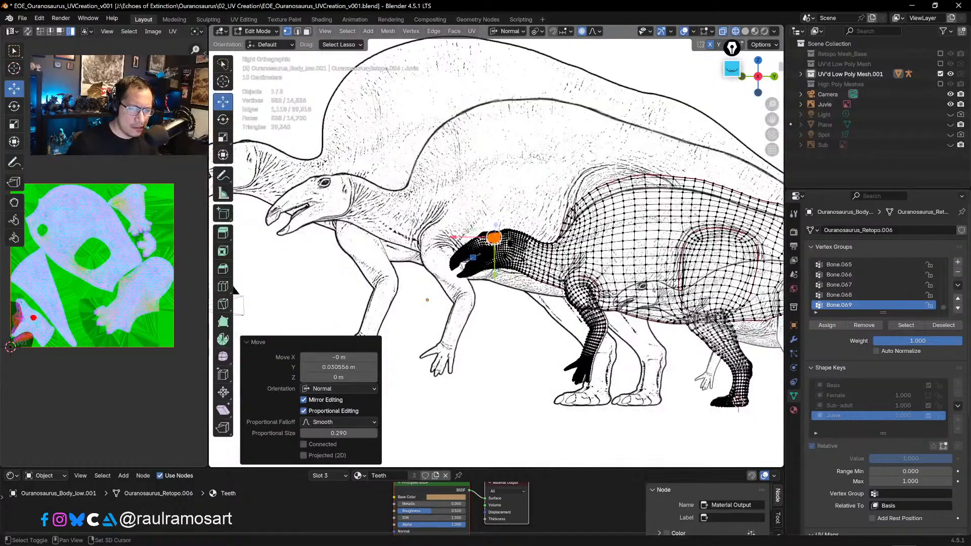
pyautogui.keyDown('shift'); pyautogui.moveTo(642, 218); pyautogui.dragTo(484, 170, button='middle'); pyautogui.keyUp('shift')
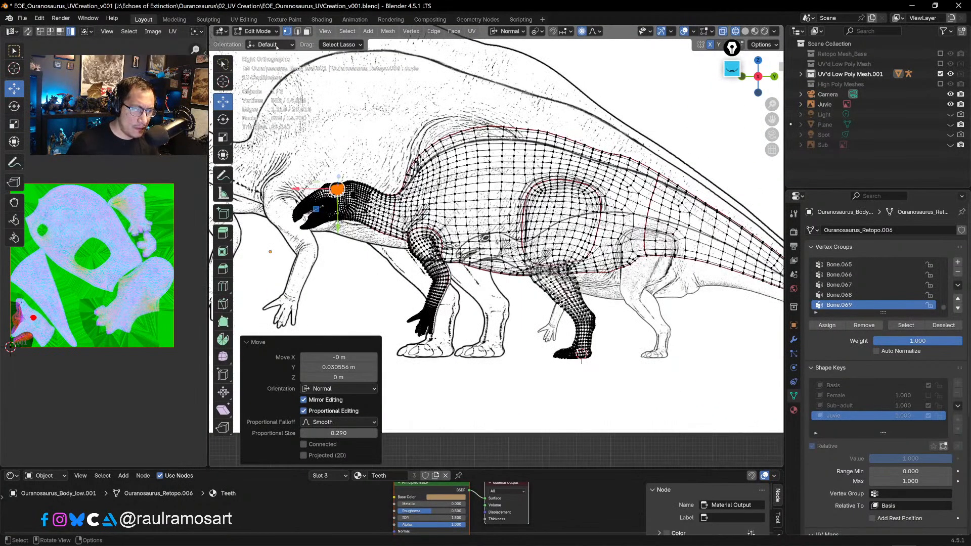
# - Switch to Sculpt Mode and examine the Juvie key's enlarged eye and head against the template drawing
pyautogui.click(257, 31)
pyautogui.click(261, 66)
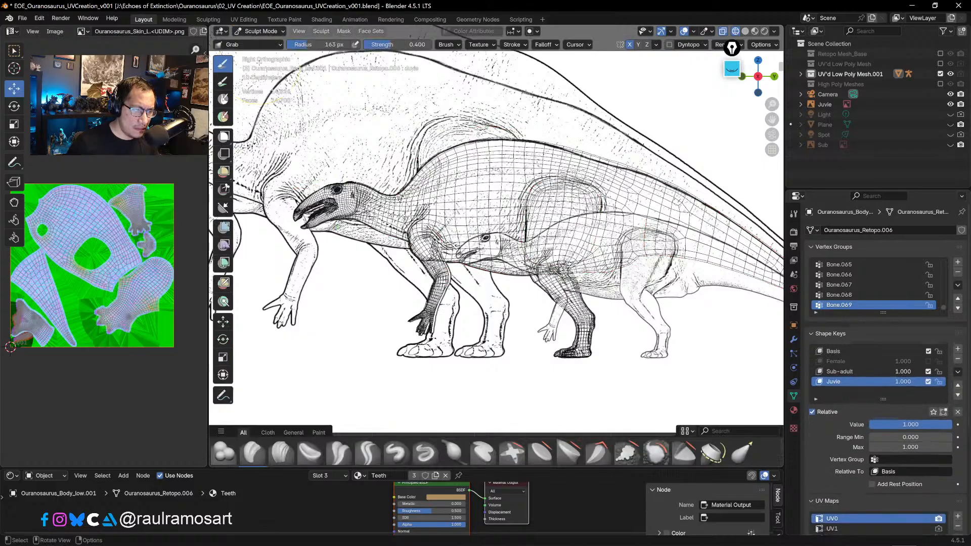
pyautogui.scroll(4, 339, 179)
pyautogui.scroll(6, 339, 179)
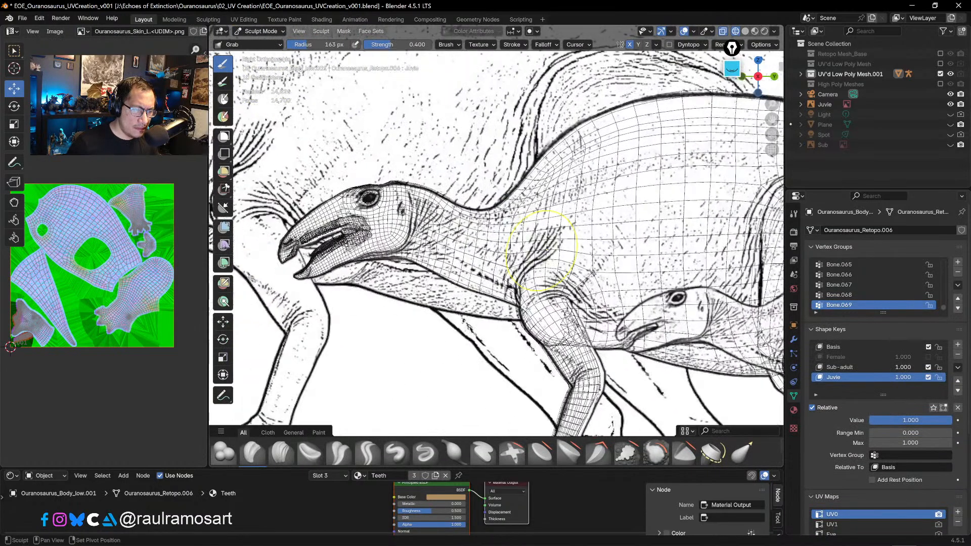
pyautogui.scroll(-5, 414, 231)
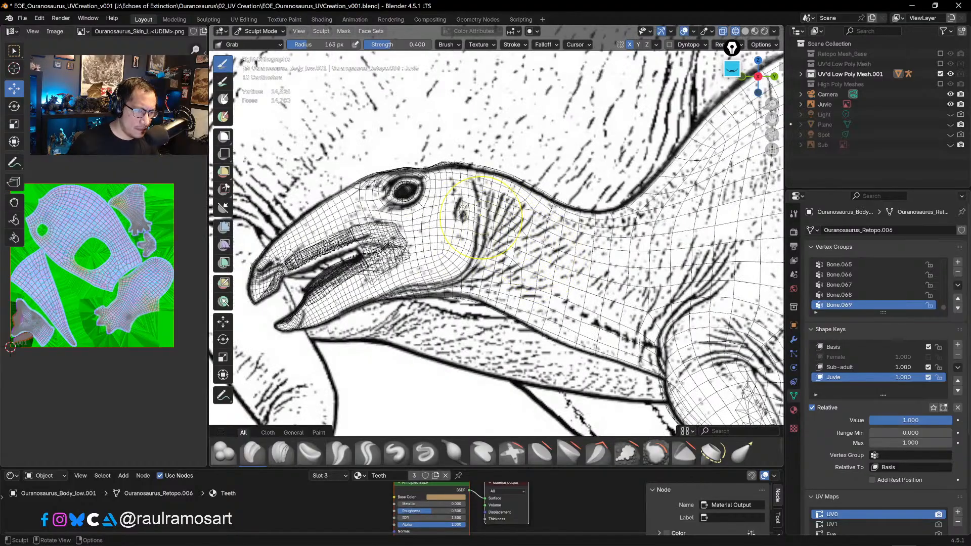
pyautogui.scroll(5, 403, 193)
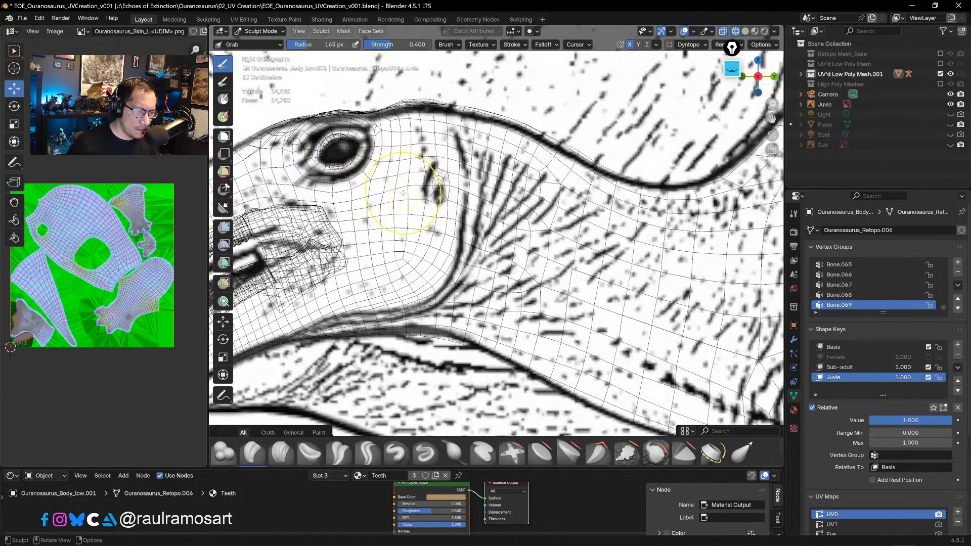
pyautogui.scroll(-8, 403, 193)
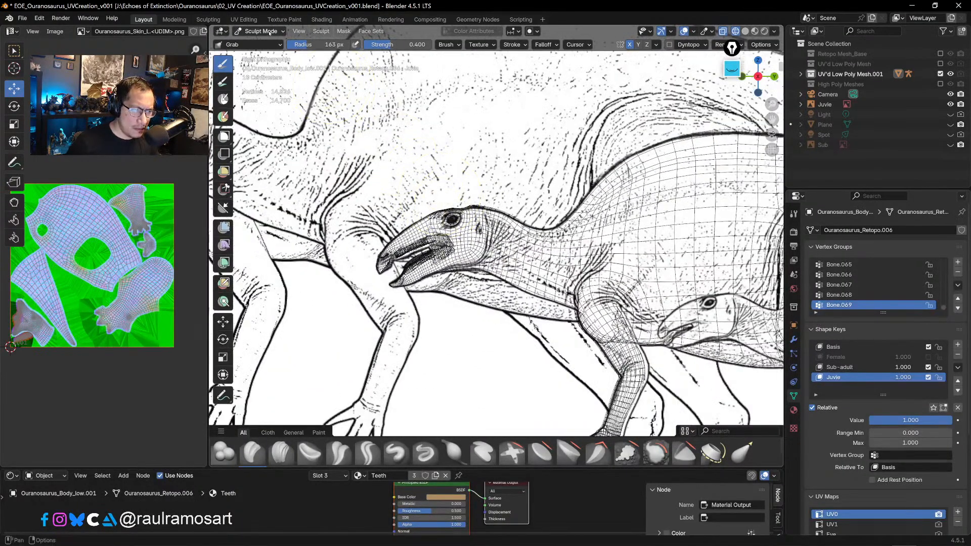
# - Return to Object Mode and display the body mesh in opaque solid shading without X-ray
pyautogui.click(269, 32)
pyautogui.click(261, 52)
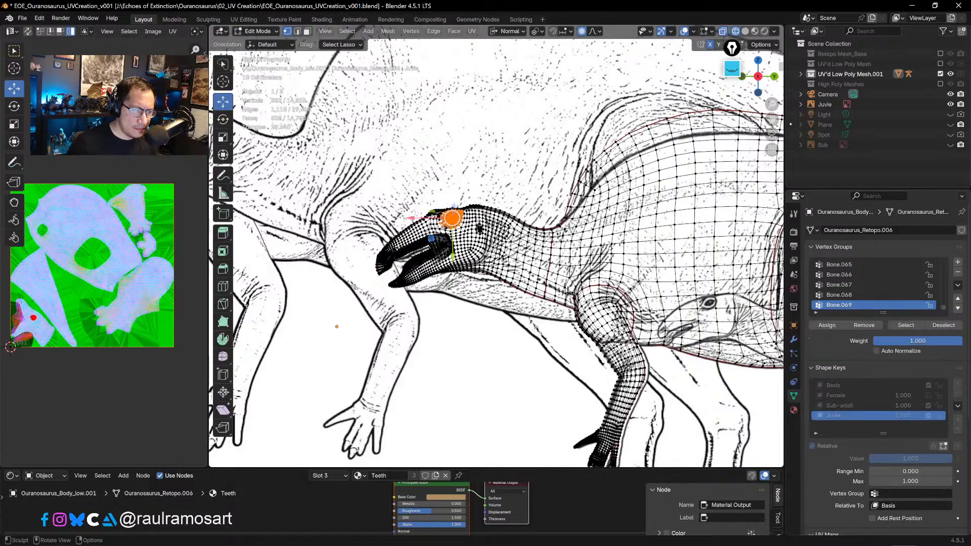
pyautogui.click(257, 31)
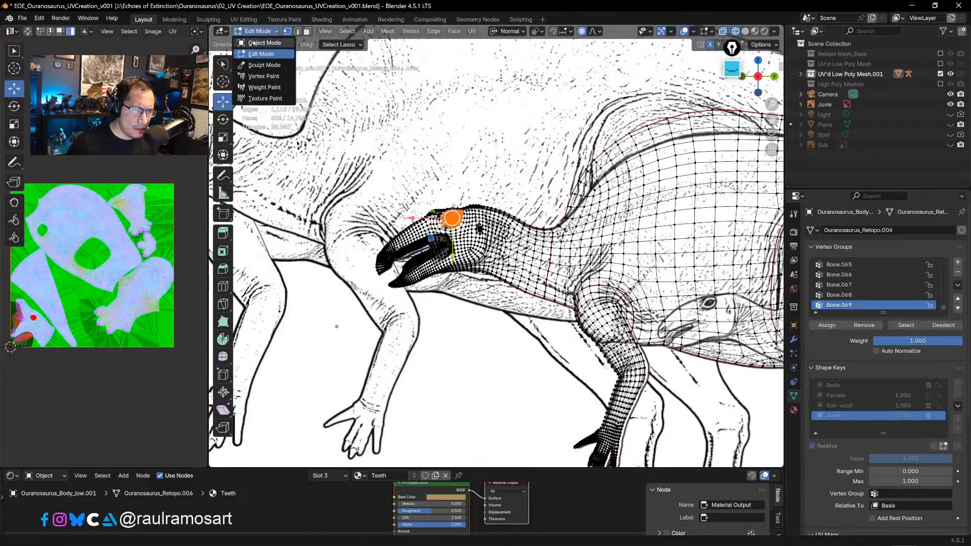
pyautogui.click(263, 43)
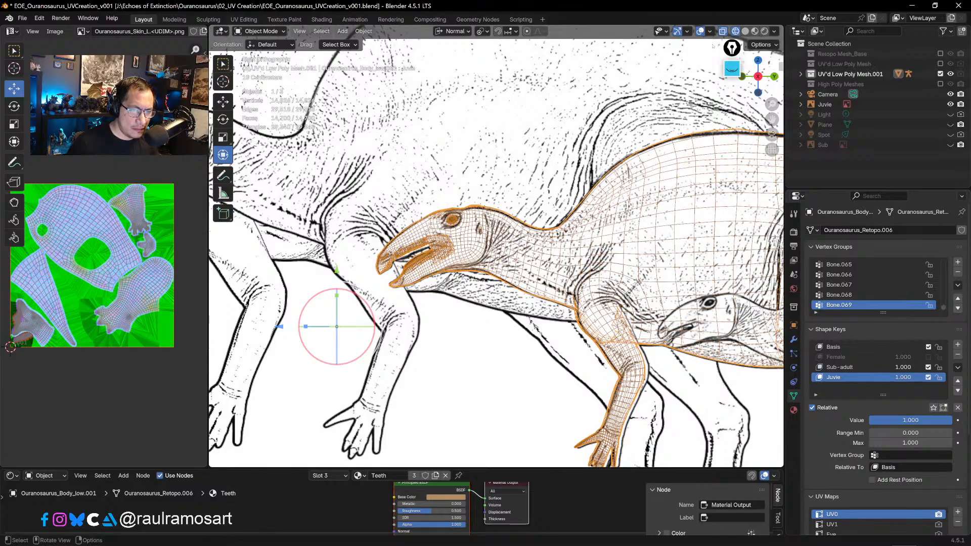
pyautogui.click(723, 31)
pyautogui.click(745, 30)
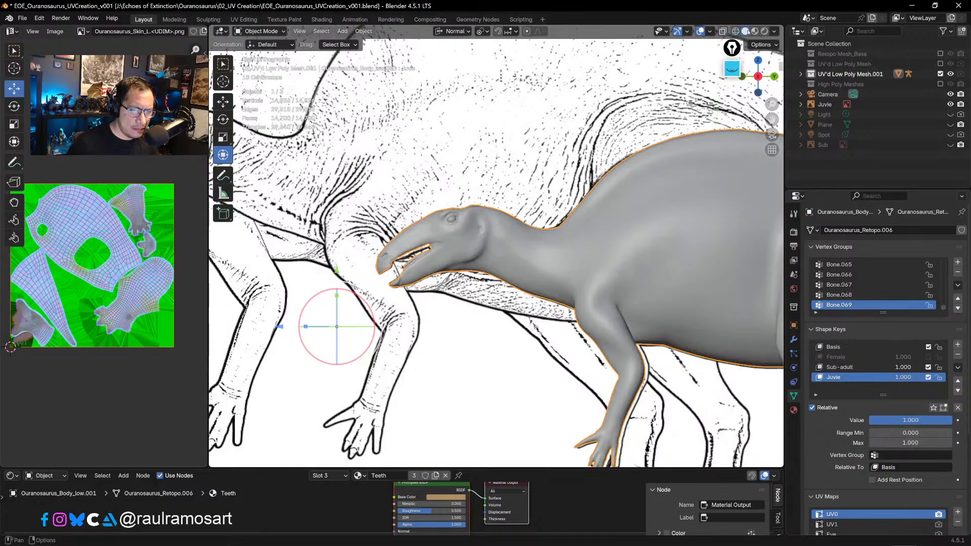
pyautogui.scroll(-5, 448, 260)
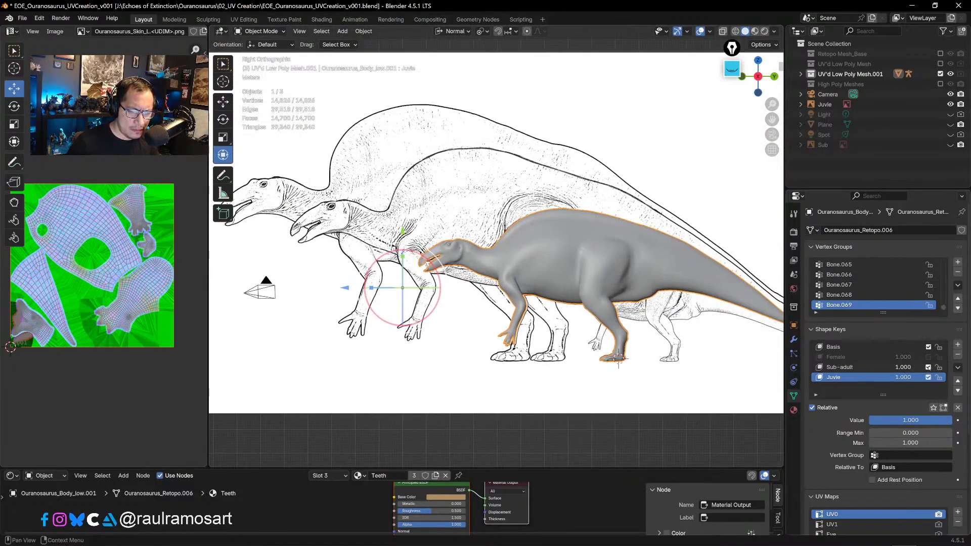
# - Toggle the Sub-adult shape key off and on repeatedly to compare its effect on the body, leaving it enabled
pyautogui.click(929, 367)
pyautogui.click(929, 367)
pyautogui.click(929, 368)
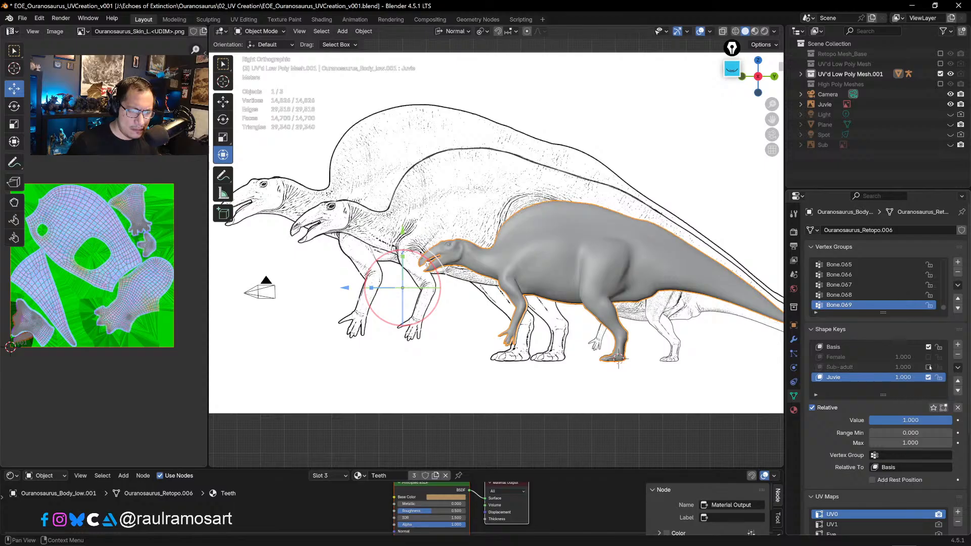
pyautogui.click(929, 368)
pyautogui.click(929, 367)
pyautogui.click(929, 367)
pyautogui.click(929, 367)
pyautogui.click(929, 367)
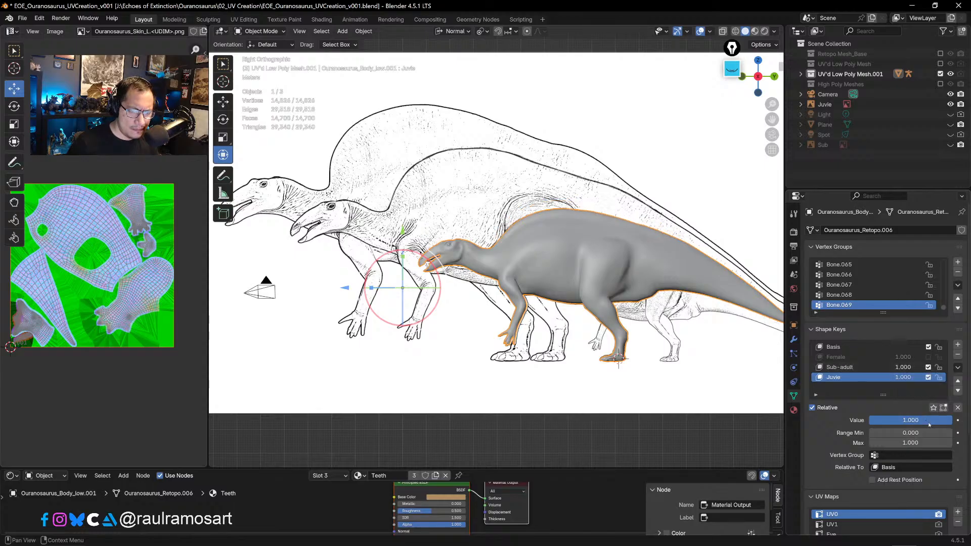
# - Compare the sub-adult and juvenile shapes by lowering the Juvie key's value to 0 and restoring it to 1
pyautogui.moveTo(937, 424)
pyautogui.mouseDown()
pyautogui.moveTo(854, 424)
pyautogui.moveTo(953, 424)
pyautogui.mouseUp()
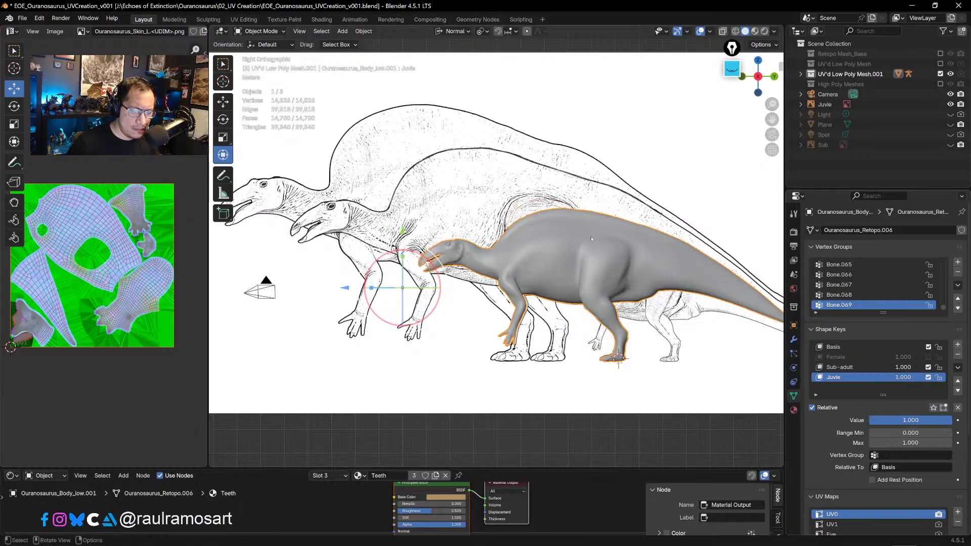
pyautogui.scroll(2, 591, 236)
pyautogui.keyDown('shift'); pyautogui.moveTo(581, 257); pyautogui.dragTo(534, 237, button='middle'); pyautogui.keyUp('shift')
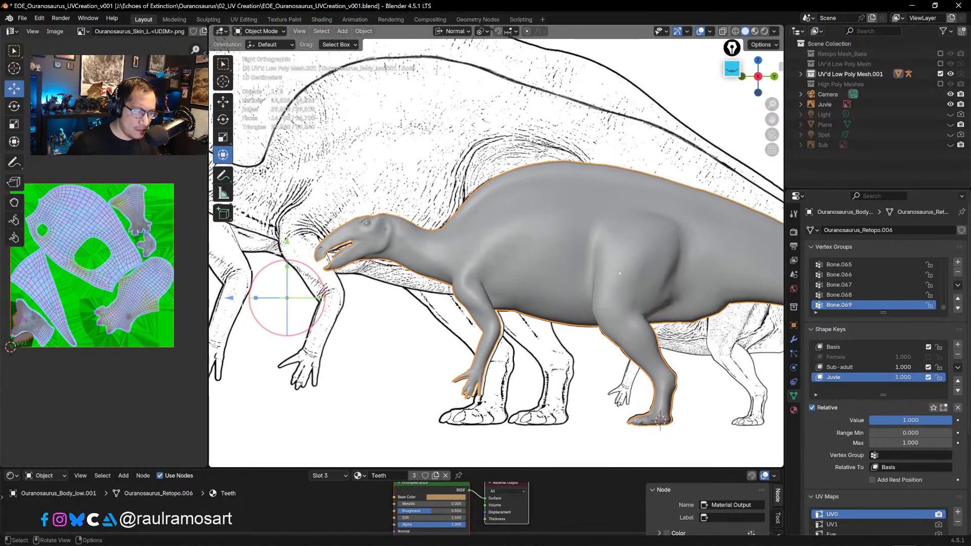
pyautogui.moveTo(903, 378)
pyautogui.mouseDown()
pyautogui.moveTo(860, 377)
pyautogui.moveTo(909, 377)
pyautogui.mouseUp()
pyautogui.scroll(-1, 516, 243)
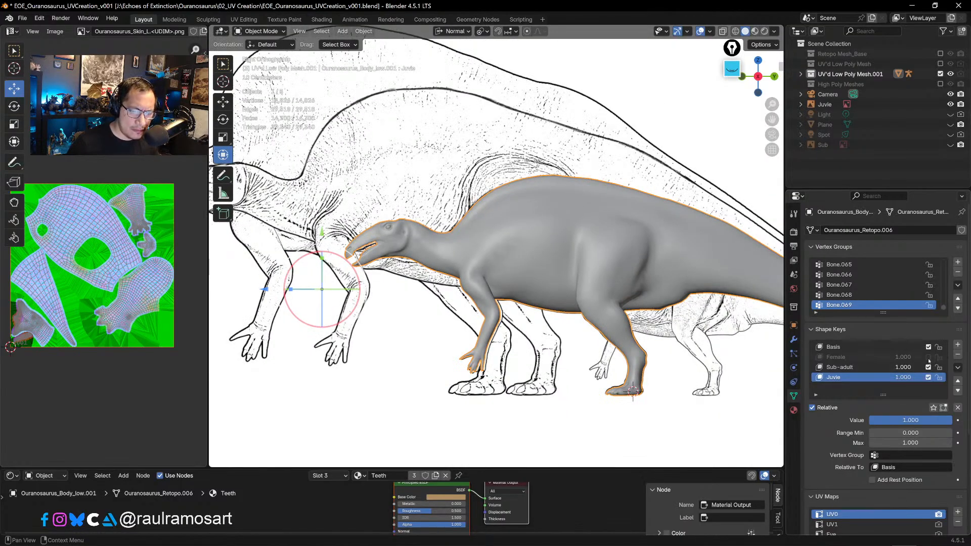
pyautogui.moveTo(944, 422); pyautogui.dragTo(866, 422)
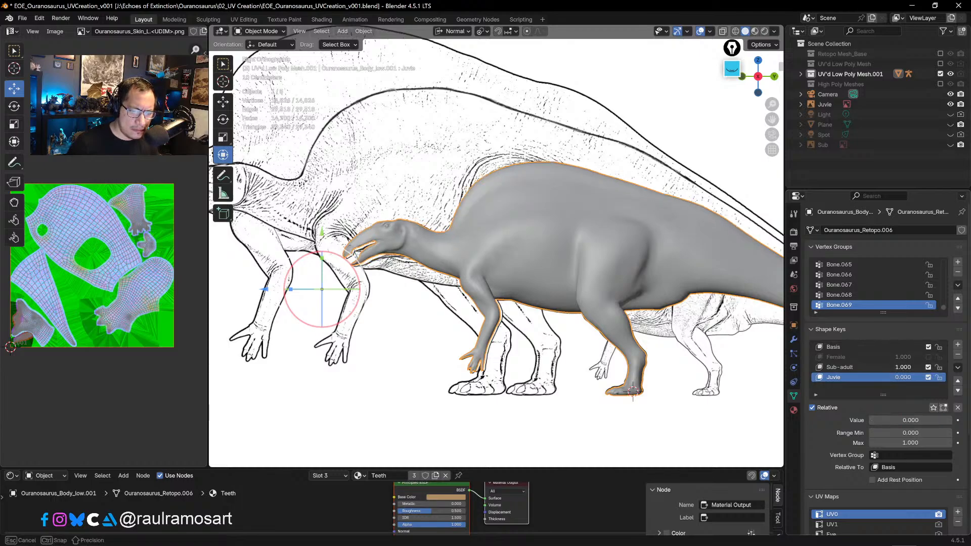
pyautogui.click(903, 368)
pyautogui.write('1.0')
pyautogui.press('Return')
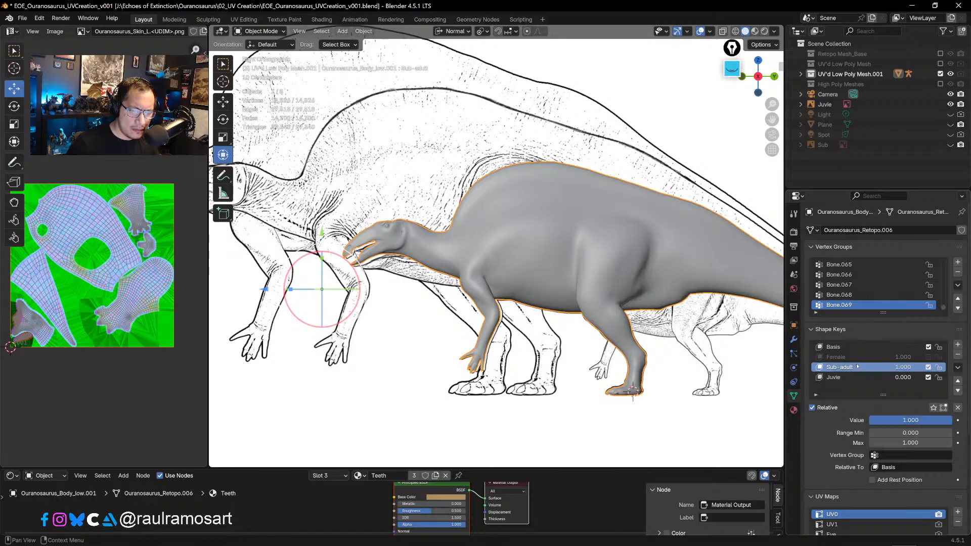
pyautogui.moveTo(942, 424)
pyautogui.mouseDown()
pyautogui.moveTo(870, 422)
pyautogui.moveTo(951, 422)
pyautogui.mouseUp()
pyautogui.click(855, 378)
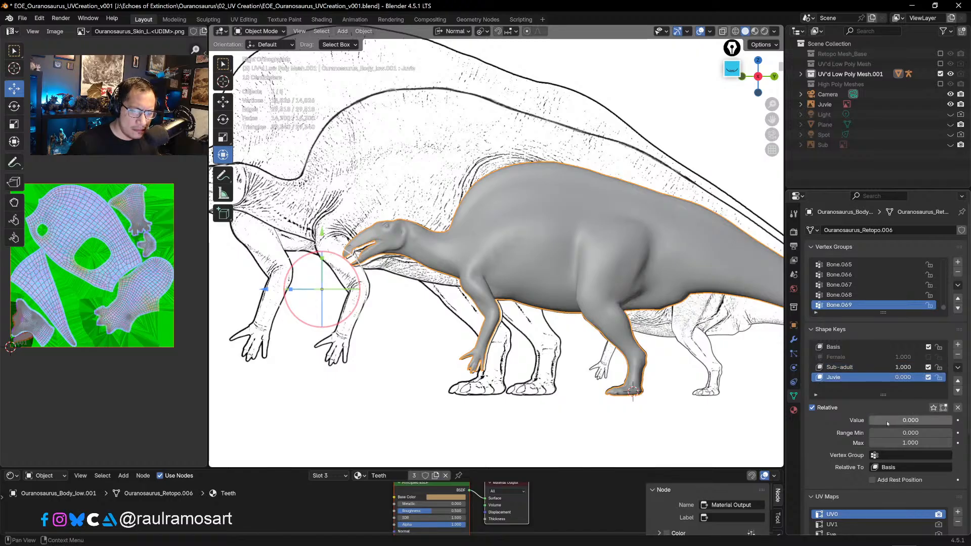
pyautogui.moveTo(887, 421); pyautogui.dragTo(951, 422)
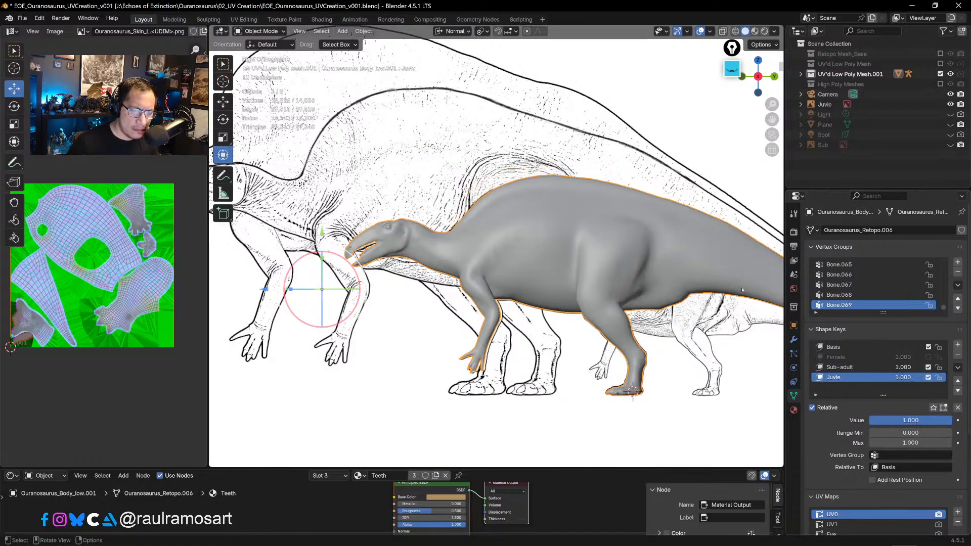
# - Make the mesh see-through with X-ray and duplicate the Juvie template image in place
pyautogui.scroll(-5, 753, 153)
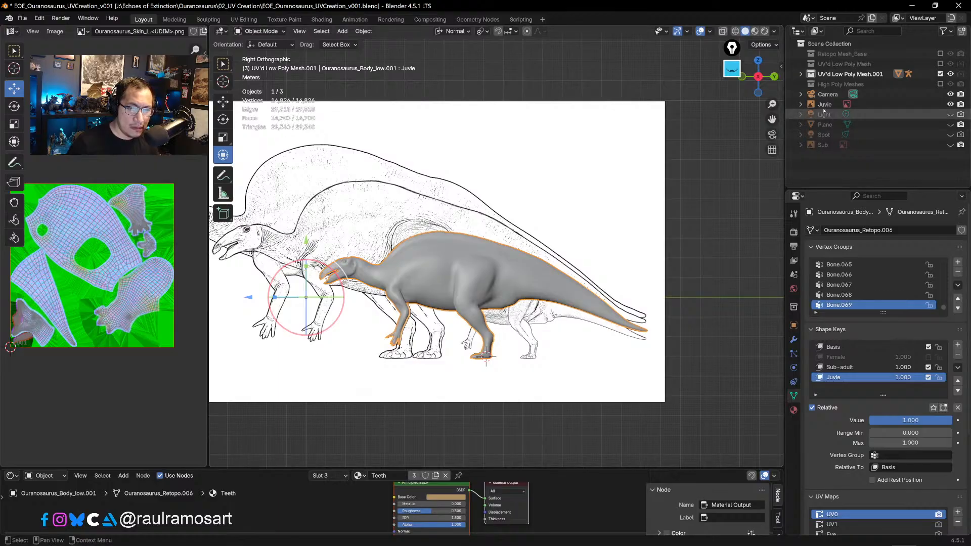
pyautogui.scroll(2, 432, 246)
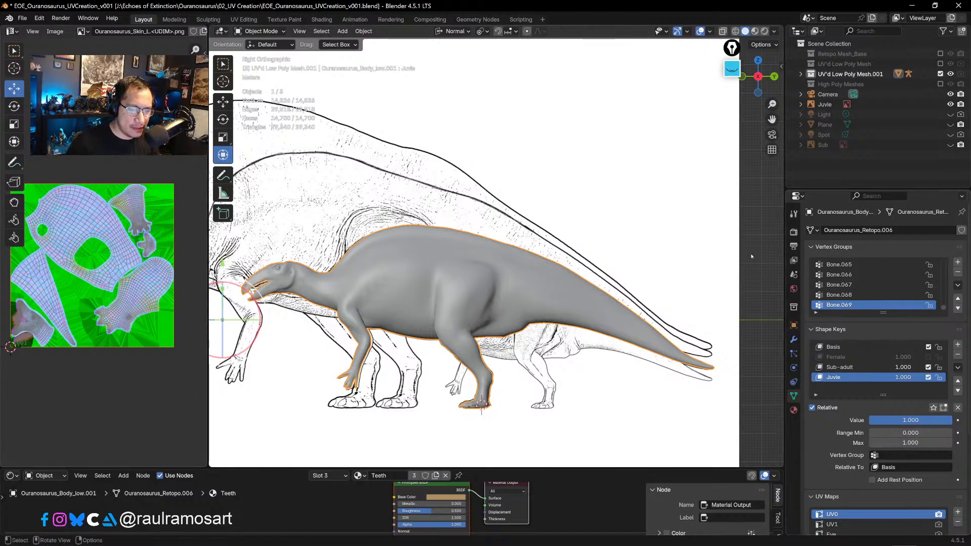
pyautogui.click(825, 104)
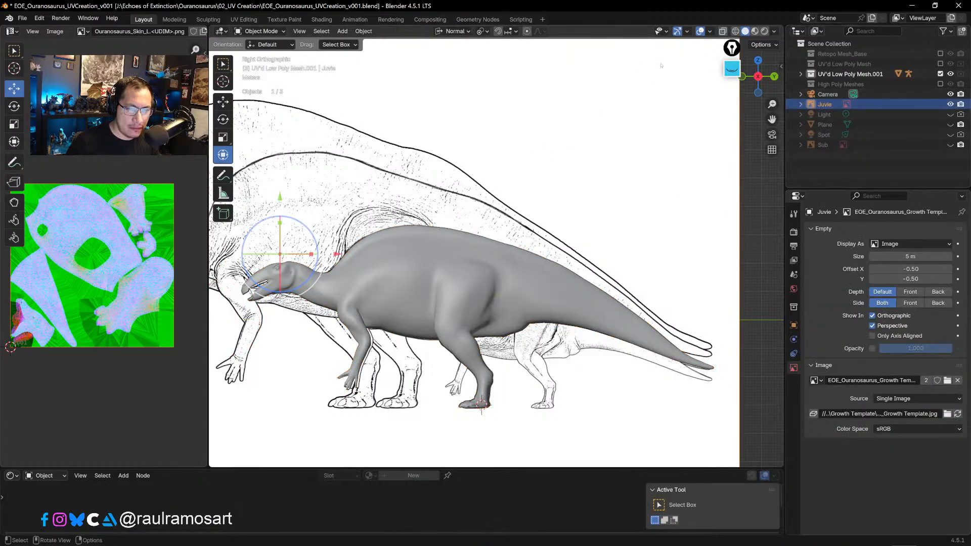
pyautogui.click(723, 31)
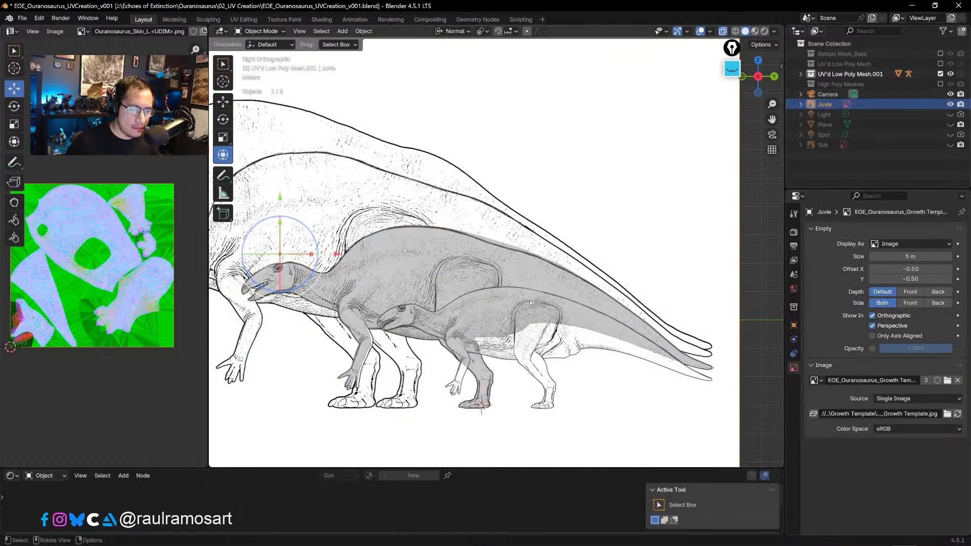
pyautogui.scroll(-1, 482, 295)
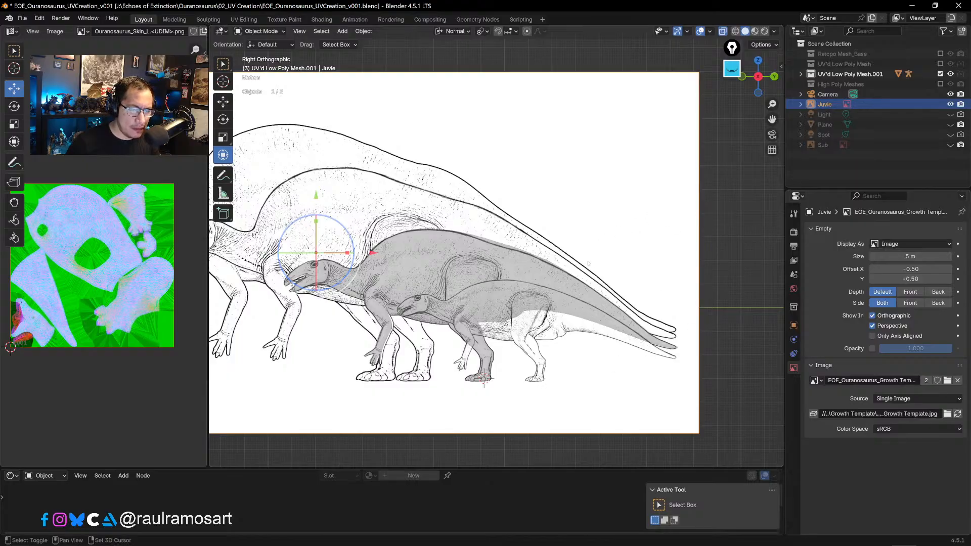
pyautogui.hotkey('shift', 'd')
pyautogui.press('Escape')
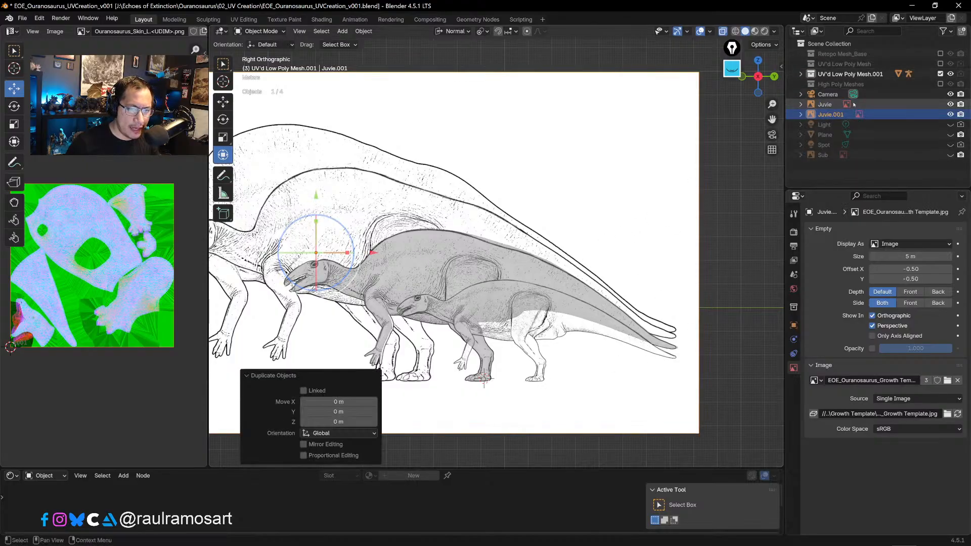
# - Hide the original Juvie template image and rename its copy as Hatchling
pyautogui.click(951, 105)
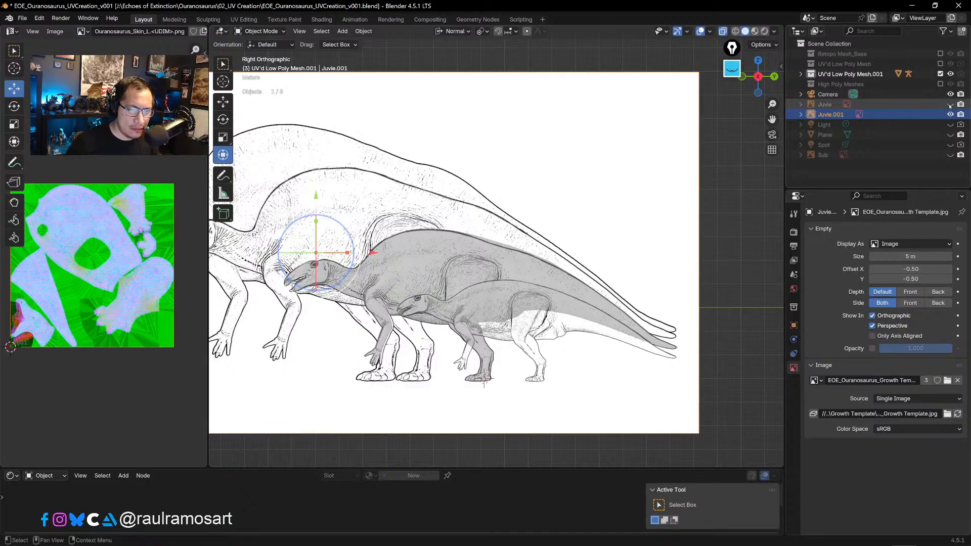
pyautogui.doubleClick(839, 115)
pyautogui.write('Hatchling')
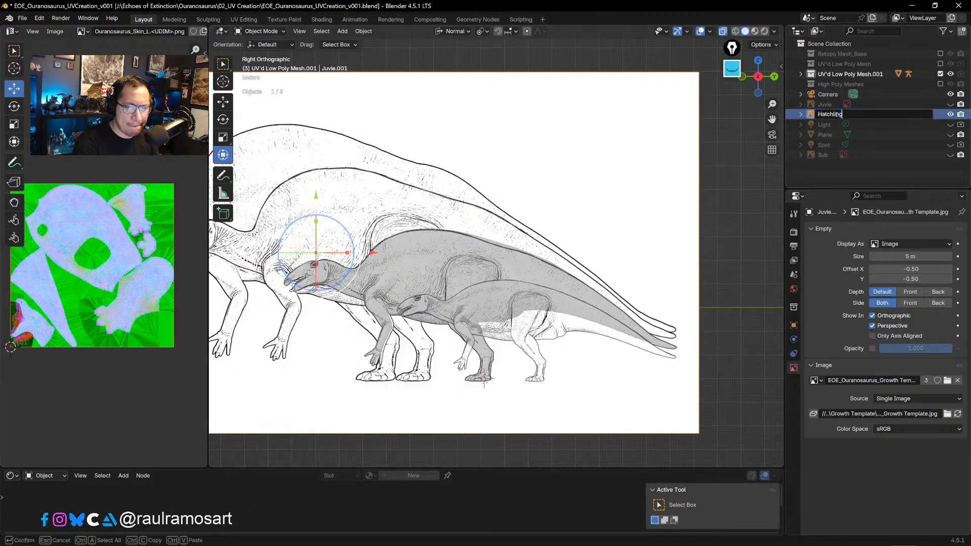
pyautogui.press('Return')
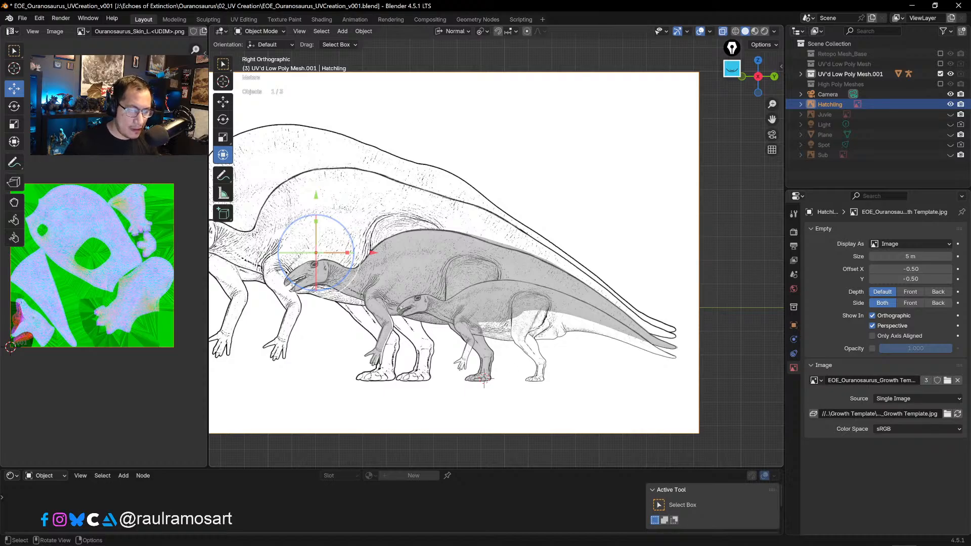
# - Move the Hatchling template -2.3421 m in X to bring its smallest figure's foot to the 3D cursor, then scale it around the cursor by 1.396 and 1.009
pyautogui.press('.')
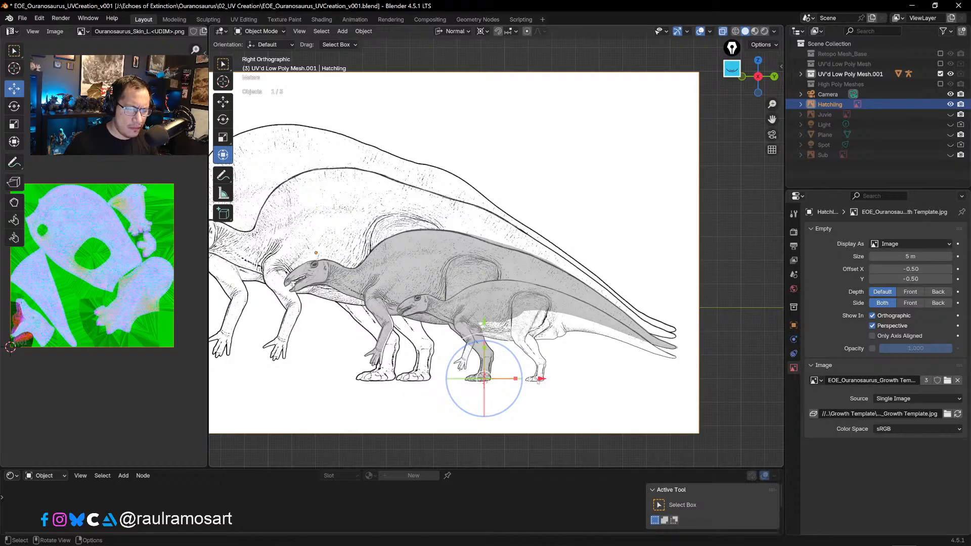
pyautogui.moveTo(540, 379); pyautogui.dragTo(484, 380)
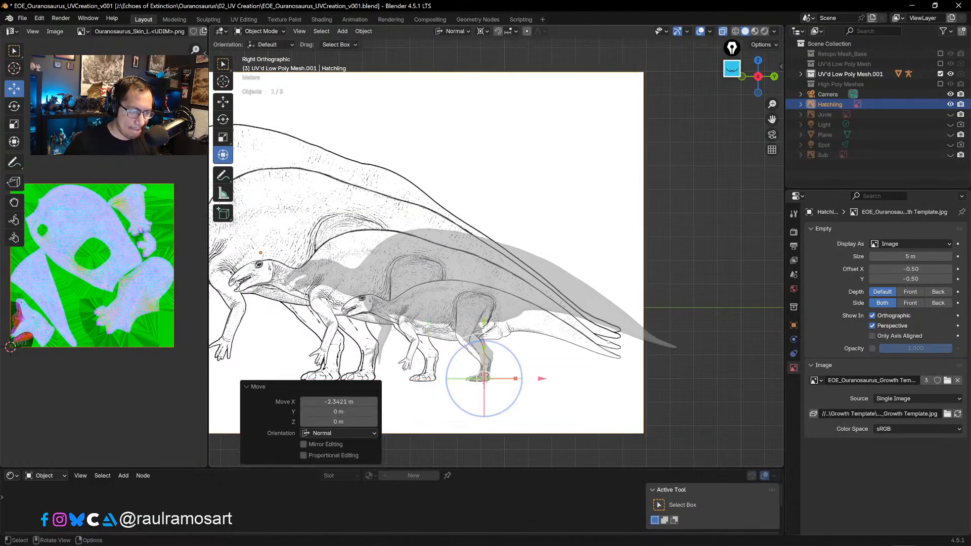
pyautogui.press('s')
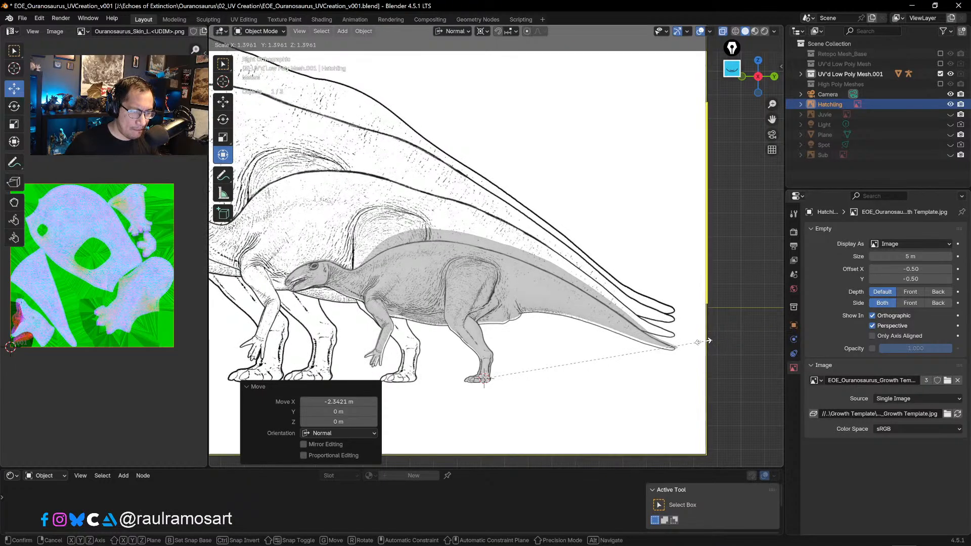
pyautogui.click(714, 341)
pyautogui.press('s')
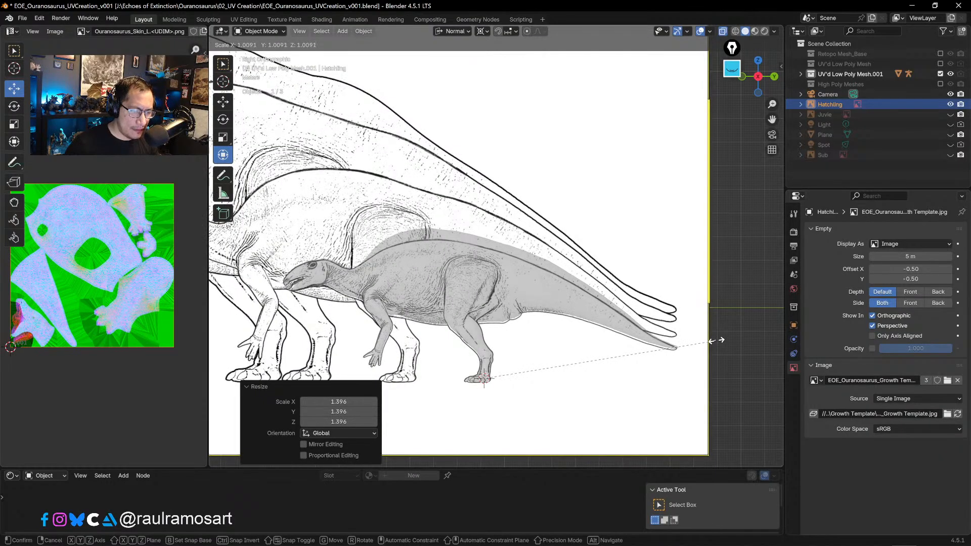
pyautogui.click(716, 340)
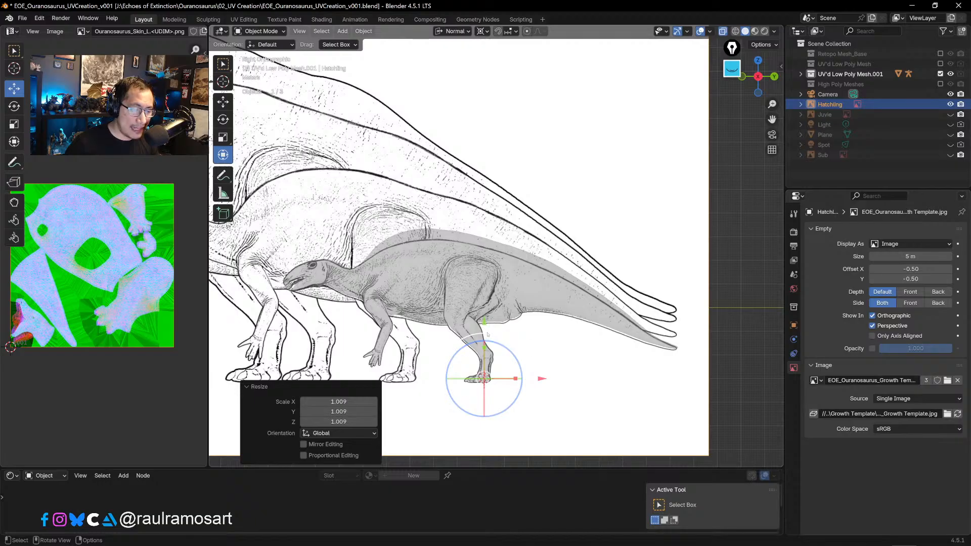
# - Fine-tune the Hatchling template image by scaling it around the 3D cursor by 0.997 and moving it 0.021389 m in X
pyautogui.moveTo(542, 379)
pyautogui.mouseDown()
pyautogui.moveTo(576, 380)
pyautogui.moveTo(541, 379)
pyautogui.mouseUp()
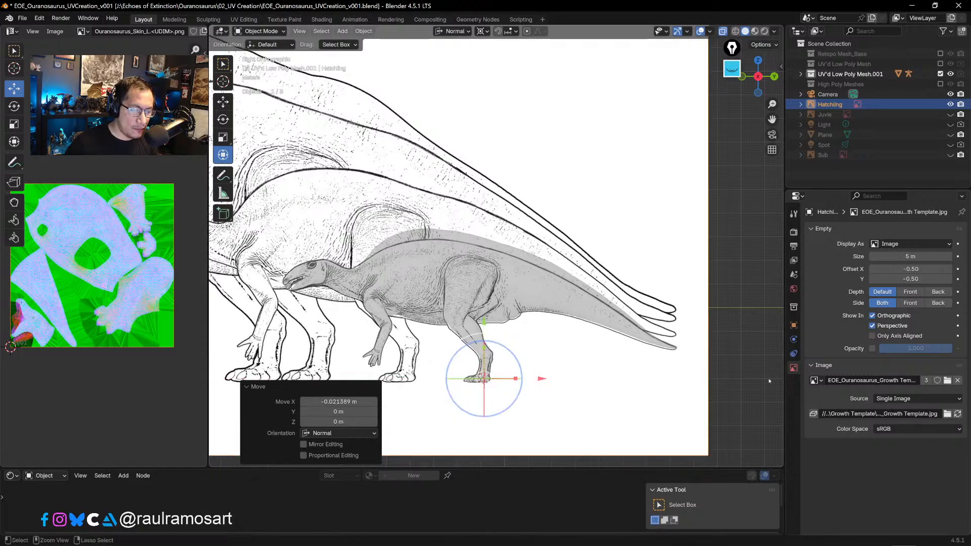
pyautogui.hotkey('ctrl', 'z')
pyautogui.press('s')
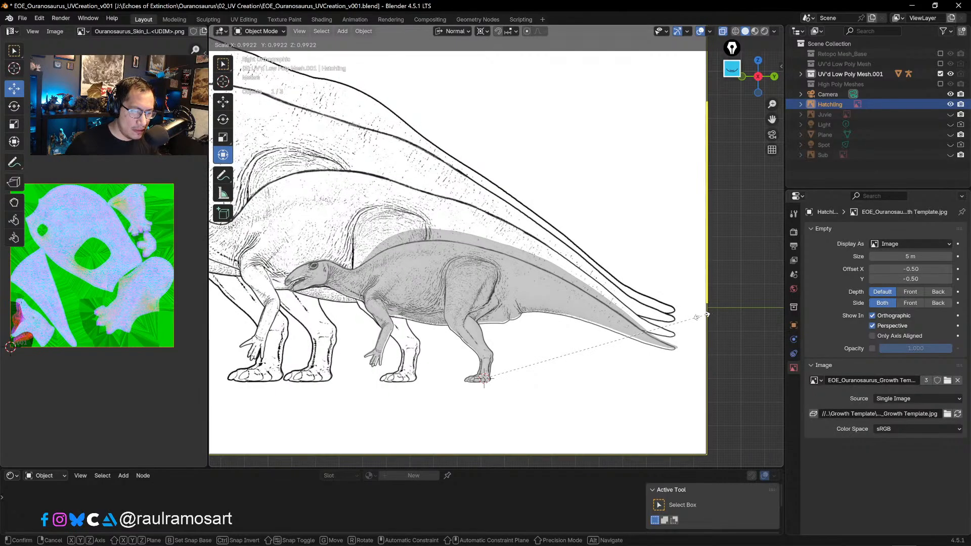
pyautogui.click(707, 314)
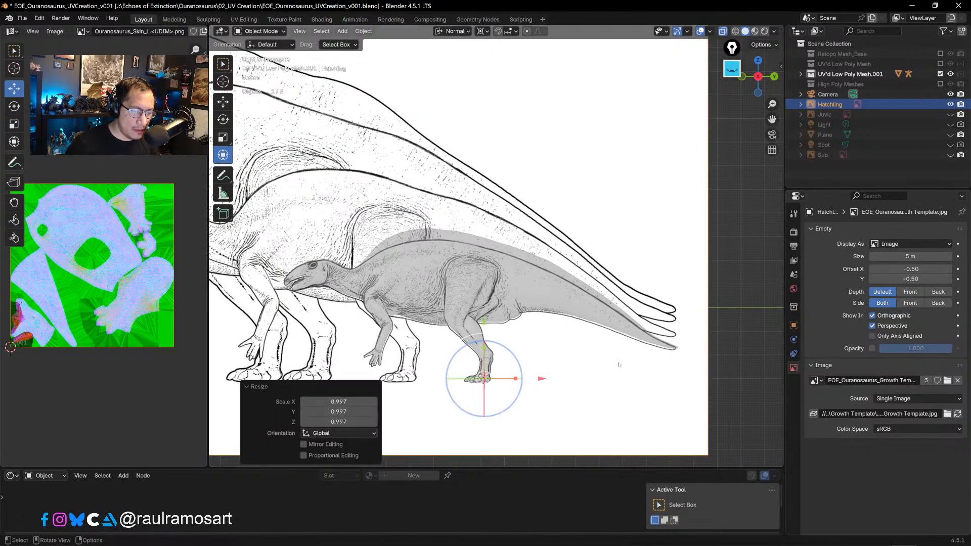
pyautogui.moveTo(543, 379); pyautogui.dragTo(546, 378)
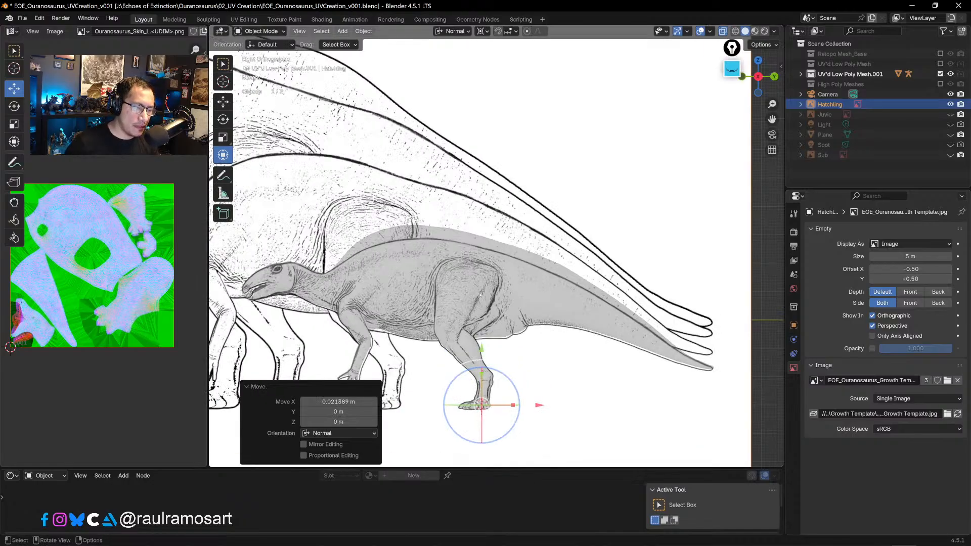
pyautogui.scroll(2, 506, 290)
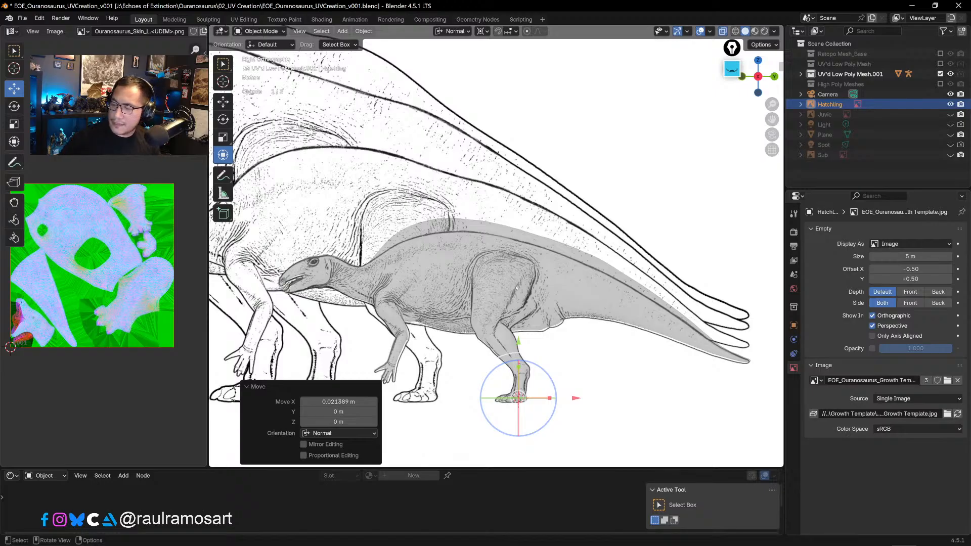
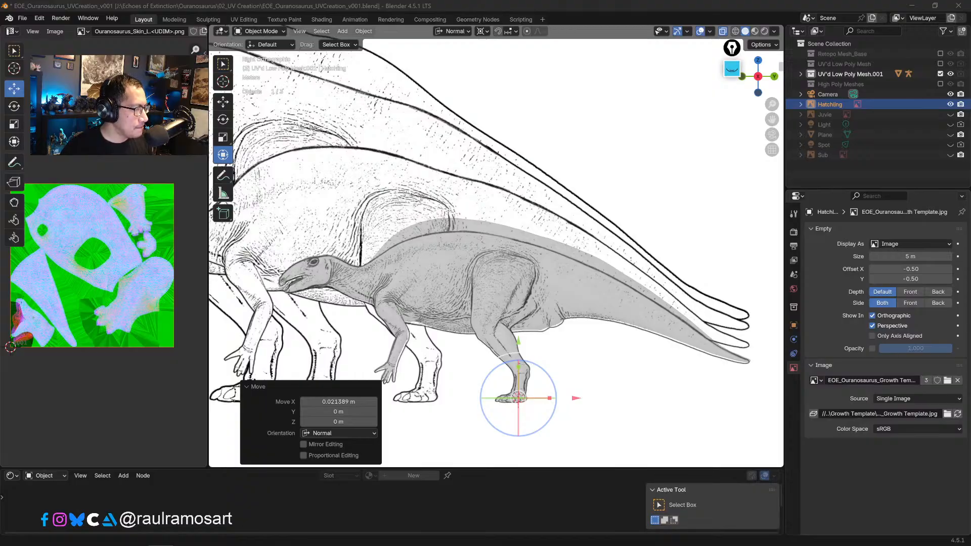
# - Select the Ouranosaurus body mesh and switch the transform pivot from the 3D cursor to the object's own origin
pyautogui.click(596, 133)
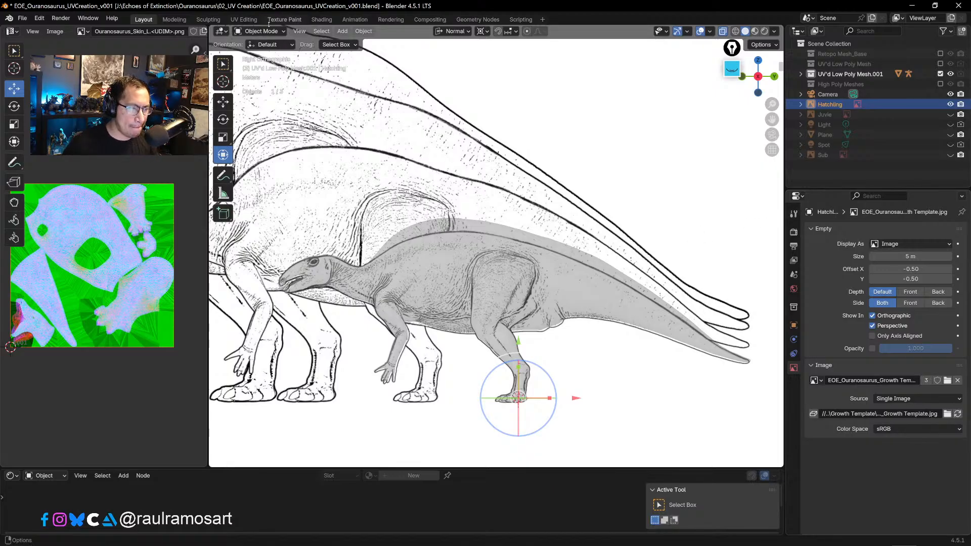
pyautogui.click(698, 318)
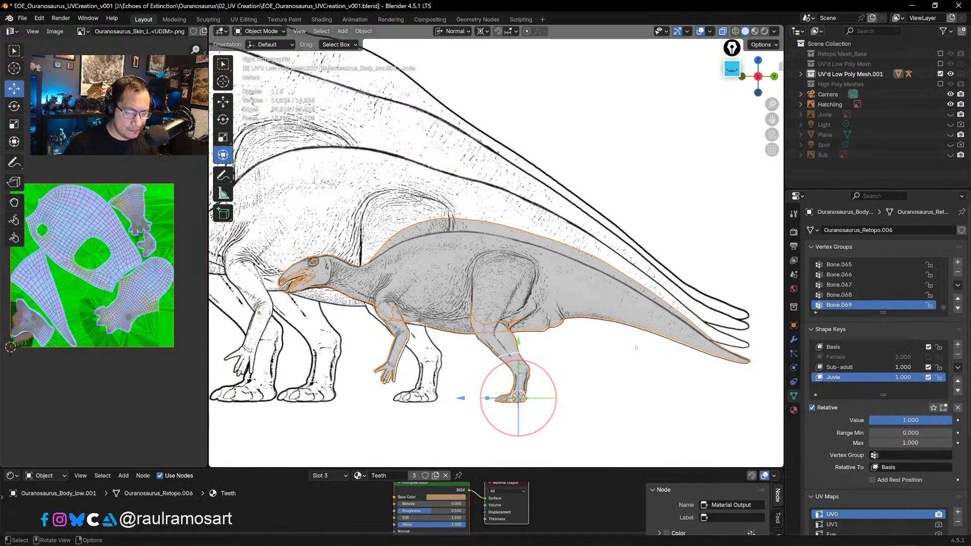
pyautogui.hotkey('shift', 's')
pyautogui.click(623, 331)
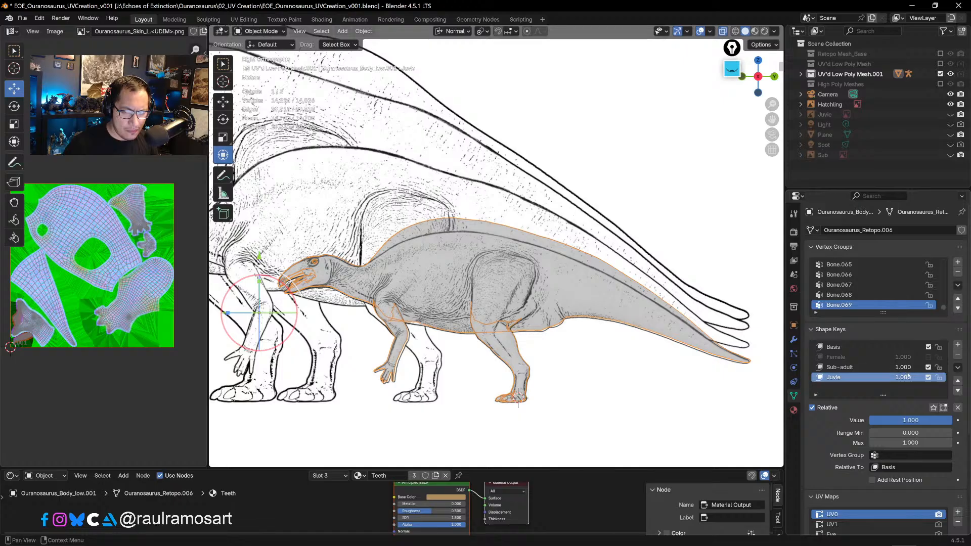
# - Add a new shape key to the body mesh, rename it Hatchling, and save the file
pyautogui.click(958, 345)
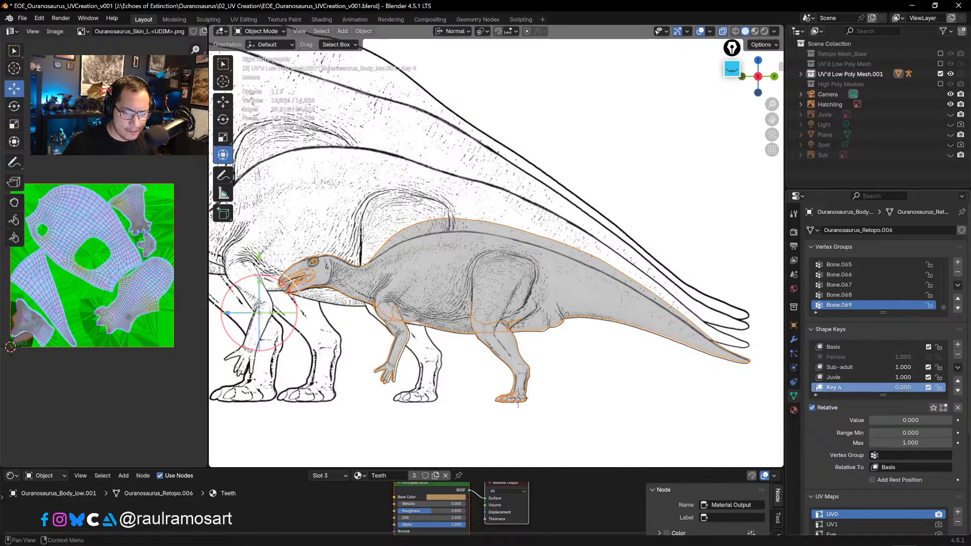
pyautogui.doubleClick(833, 388)
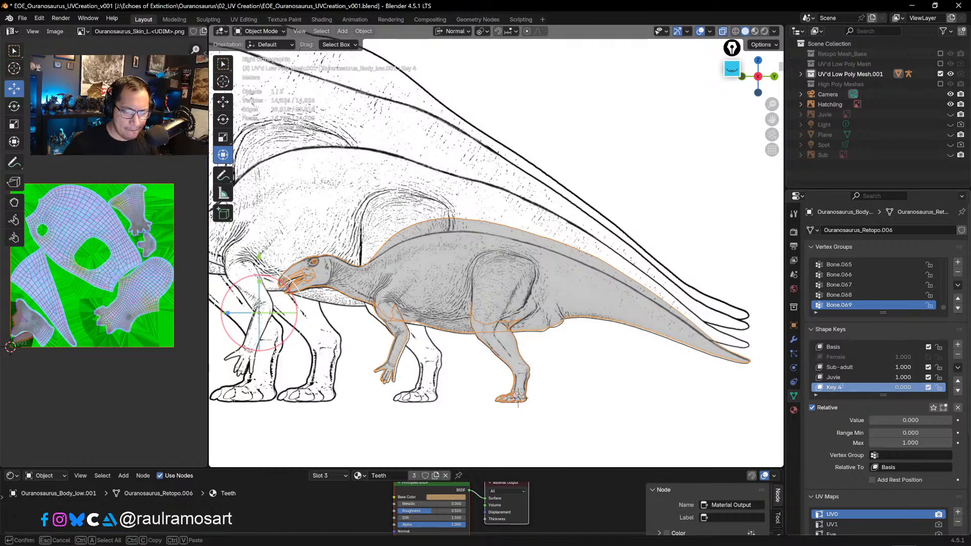
pyautogui.write('H')
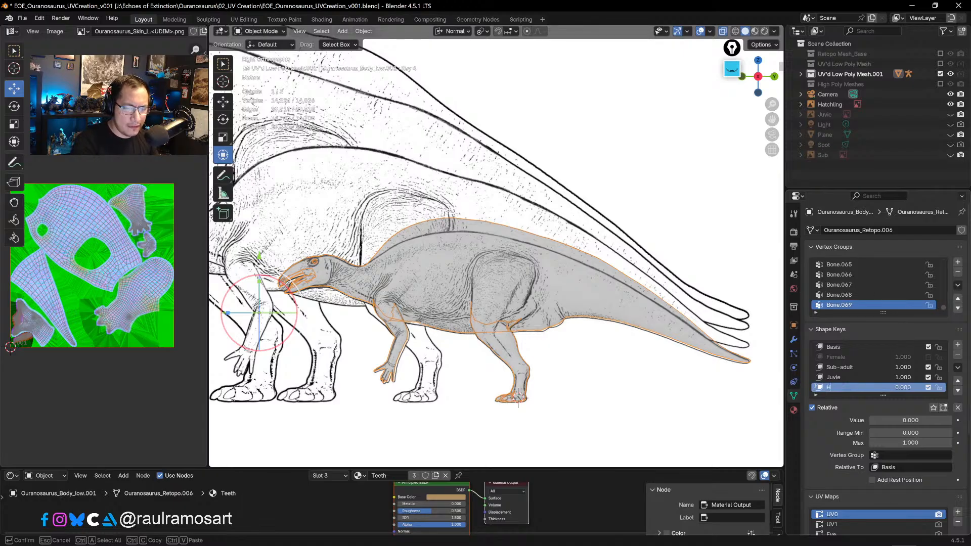
pyautogui.write('atchling')
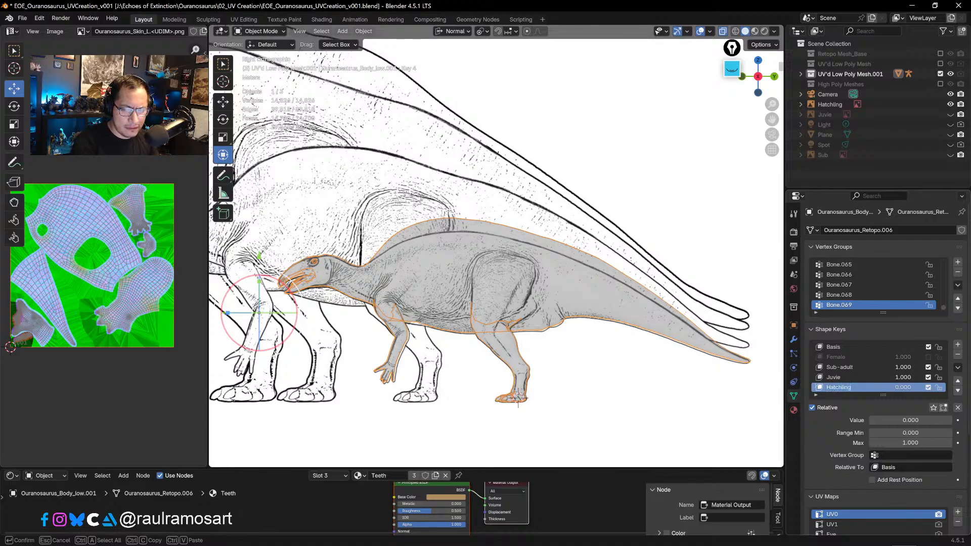
pyautogui.press('Return')
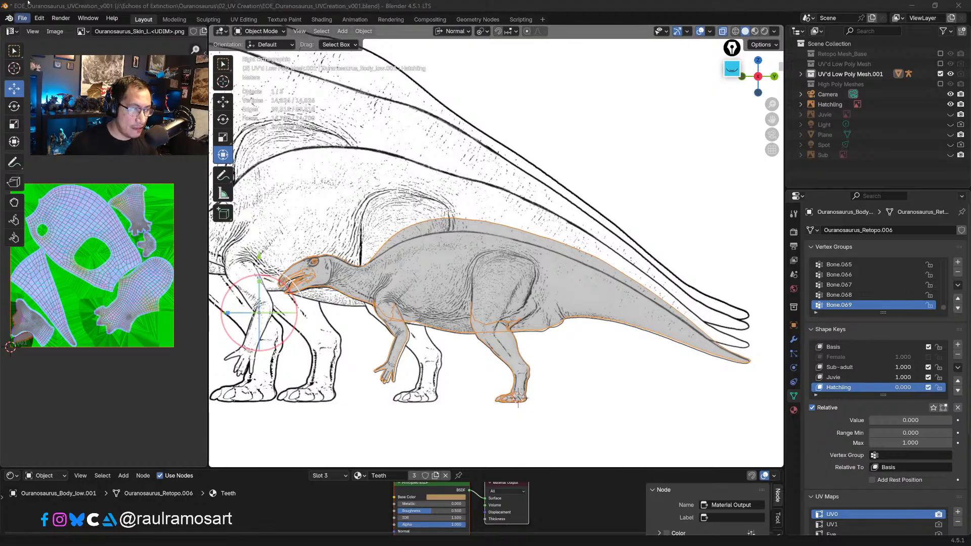
pyautogui.click(23, 18)
pyautogui.click(38, 83)
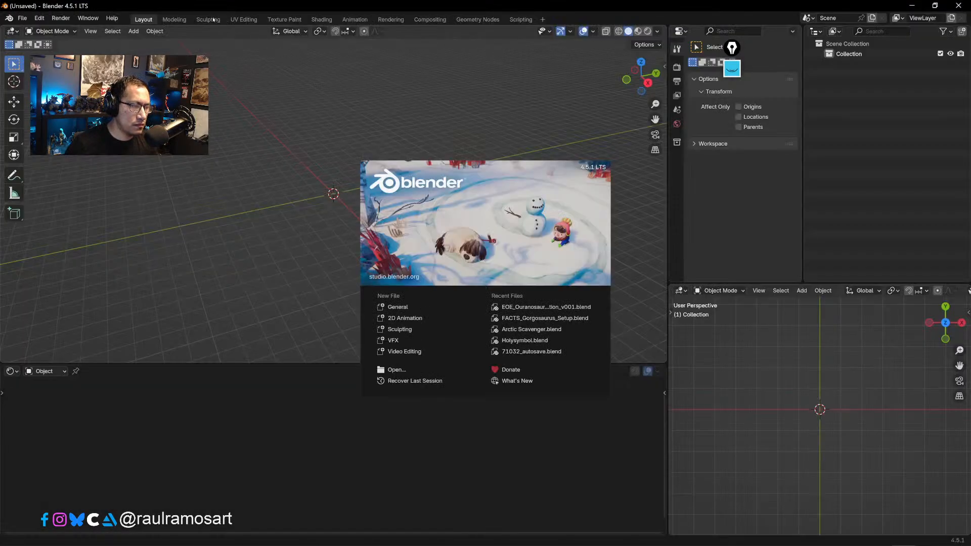
# - Open Eocharcharia Low.blend from the Echoes of Extinction\Eocharcharia folder in a second Blender session
pyautogui.click(87, 39)
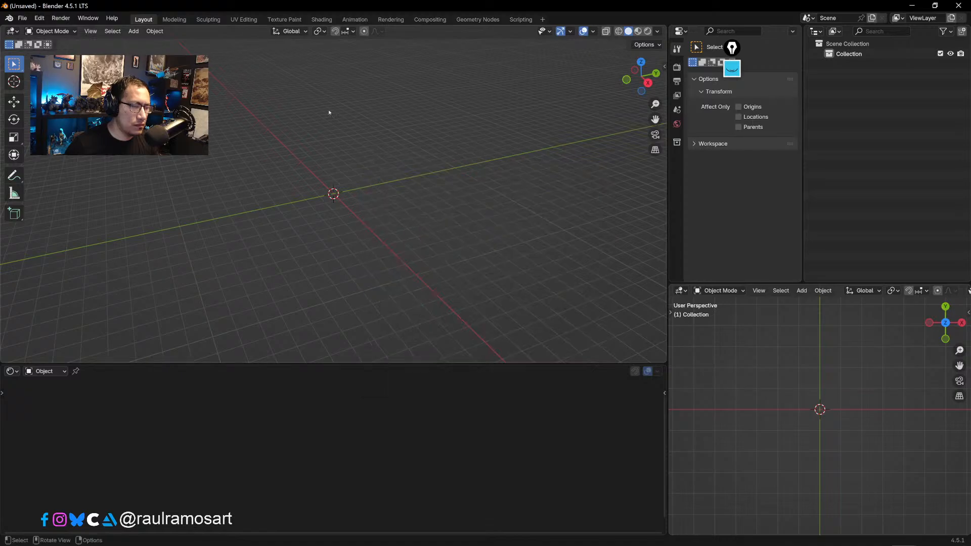
pyautogui.click(22, 18)
pyautogui.click(39, 39)
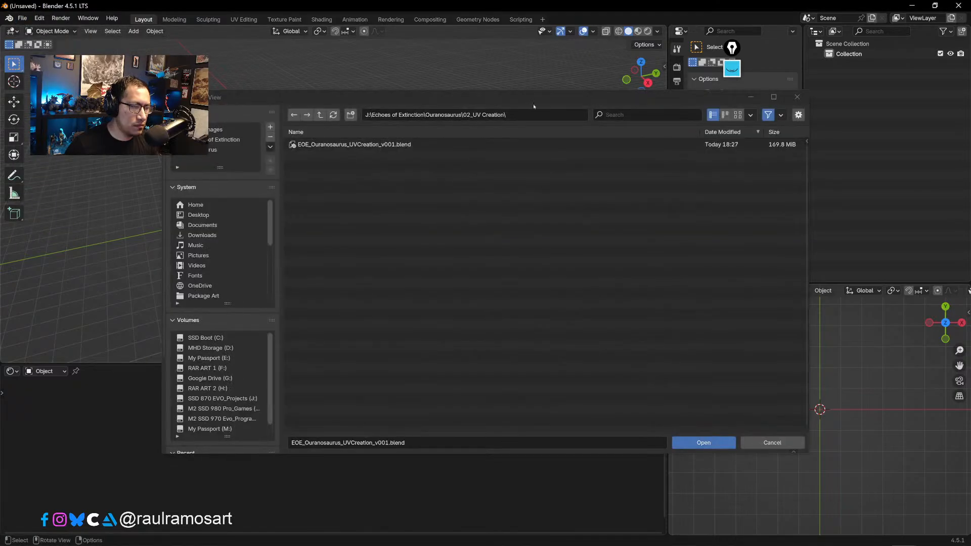
pyautogui.click(455, 99)
pyautogui.moveTo(454, 99); pyautogui.dragTo(430, 0)
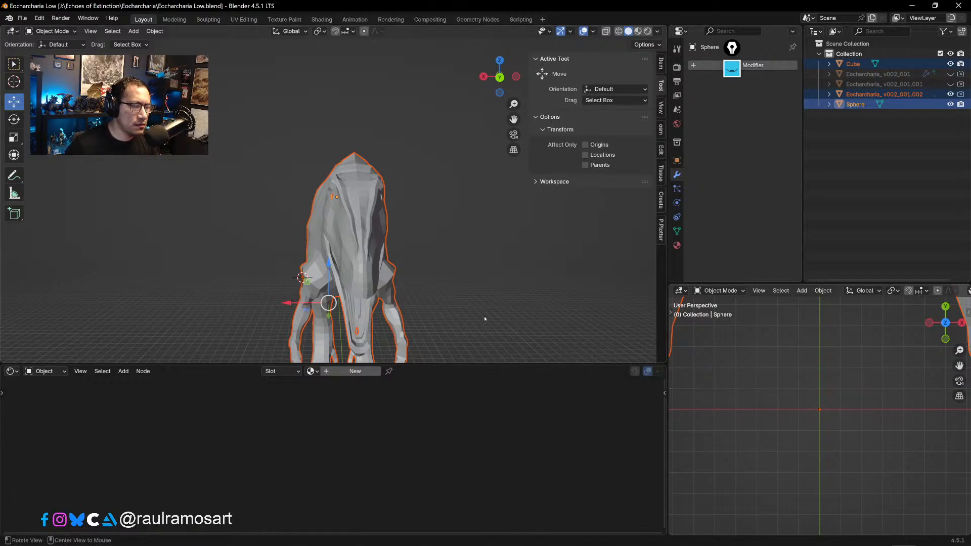
# - Examine the low-poly Eocharcharia model from the front, above and side
pyautogui.moveTo(484, 316); pyautogui.dragTo(526, 261, button='middle')
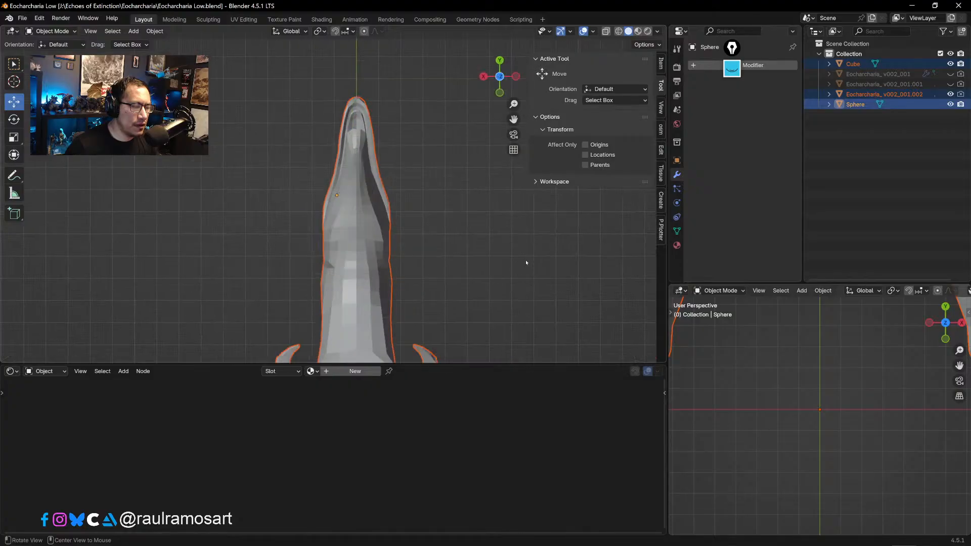
pyautogui.keyDown('alt'); pyautogui.moveTo(471, 299); pyautogui.dragTo(397, 338); pyautogui.keyUp('alt')
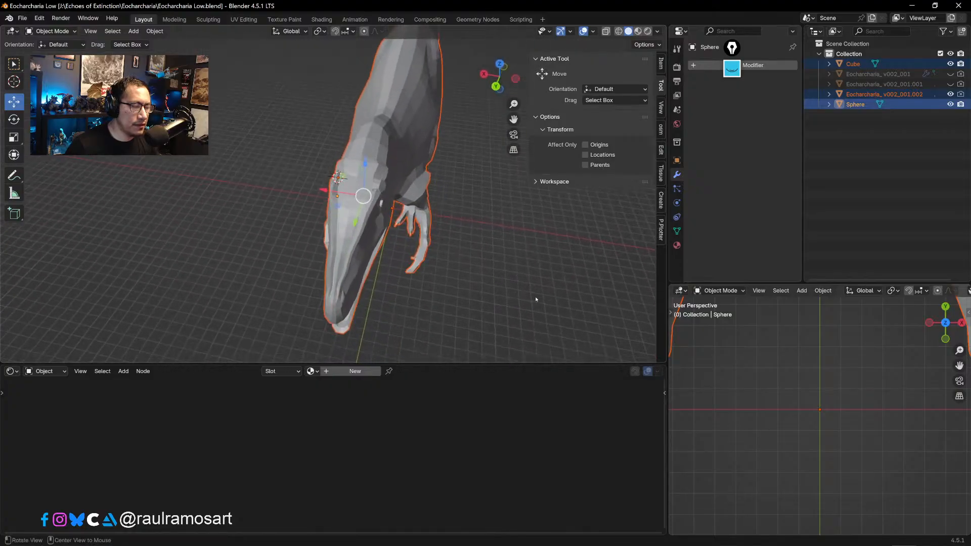
pyautogui.keyDown('alt'); pyautogui.moveTo(536, 299); pyautogui.dragTo(435, 276); pyautogui.keyUp('alt')
pyautogui.moveTo(434, 276); pyautogui.dragTo(546, 298, button='middle')
pyautogui.scroll(-6, 377, 204)
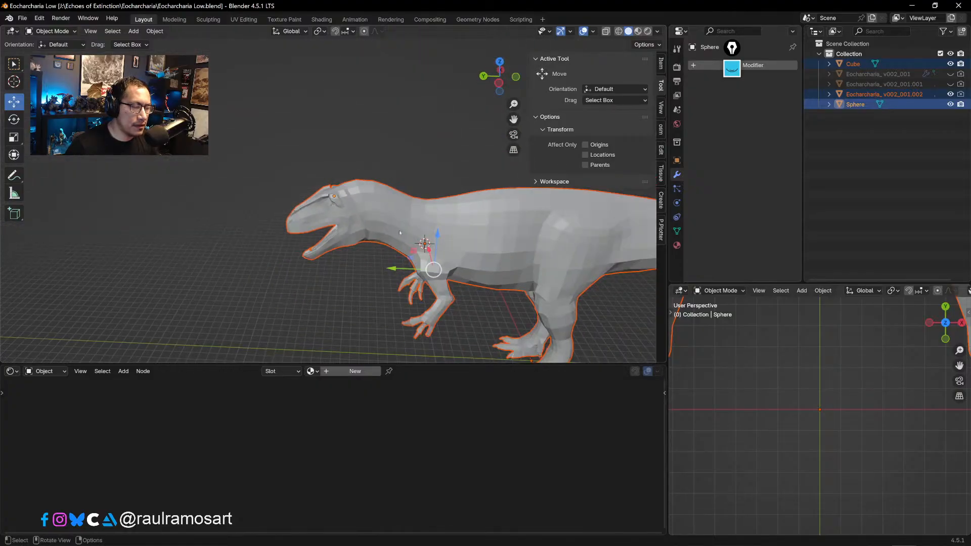
pyautogui.moveTo(434, 235)
pyautogui.keyDown('alt'); pyautogui.mouseDown()
pyautogui.moveTo(377, 221)
pyautogui.moveTo(451, 234)
pyautogui.mouseUp(); pyautogui.keyUp('alt')
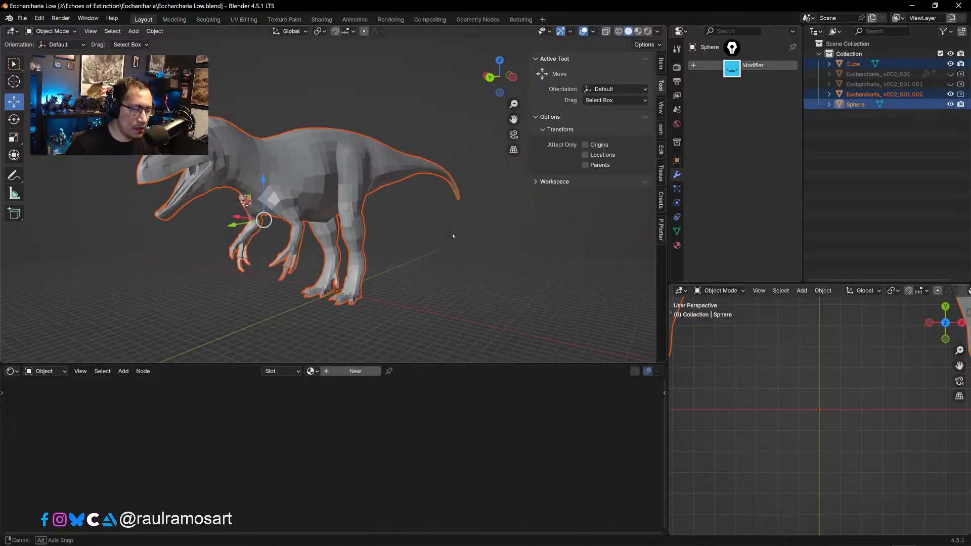
# - Open Eocharcharia_LowPoly_MASTER SETUP.blend from the 01_MASTER SET UP FILE folder under Game Ready Prep
pyautogui.click(23, 17)
pyautogui.click(36, 41)
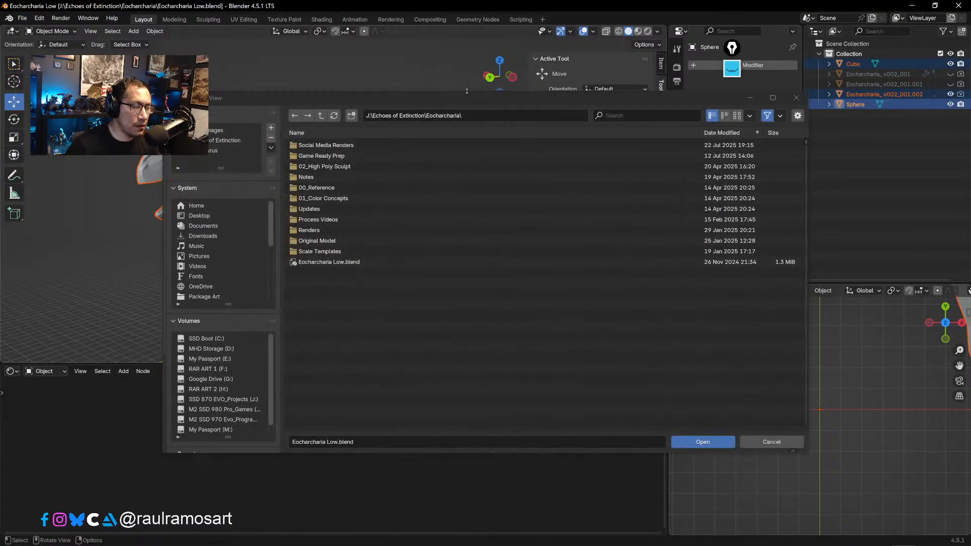
pyautogui.moveTo(466, 97); pyautogui.dragTo(379, 0)
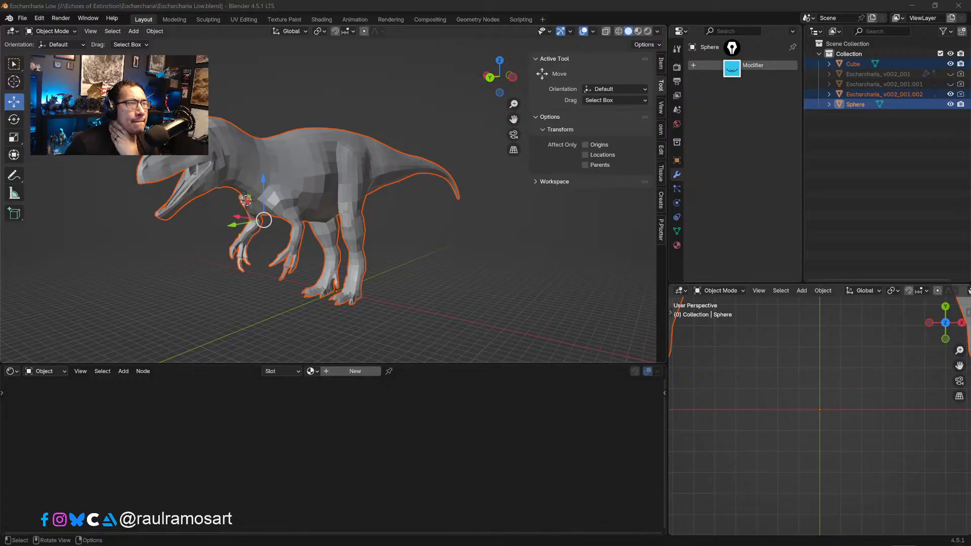
pyautogui.press('Return')
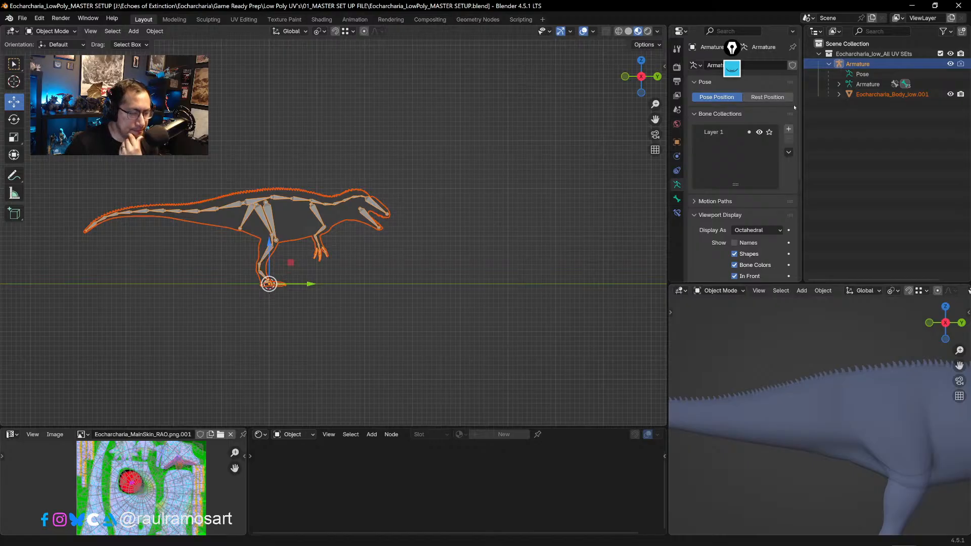
# - Select the Eocharcharia body mesh and examine its Female, Sub, Juvi and Hatchling shape keys
pyautogui.scroll(-3, 755, 203)
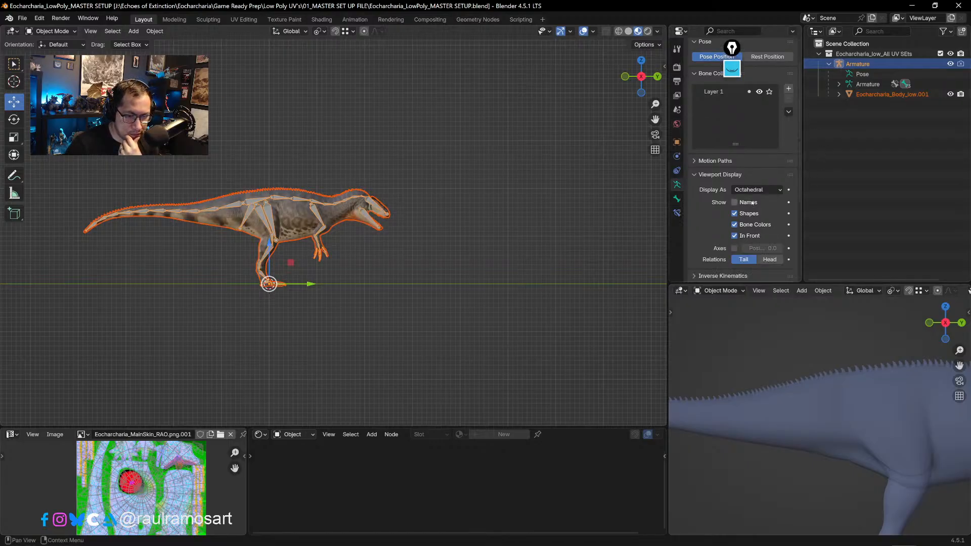
pyautogui.click(289, 193)
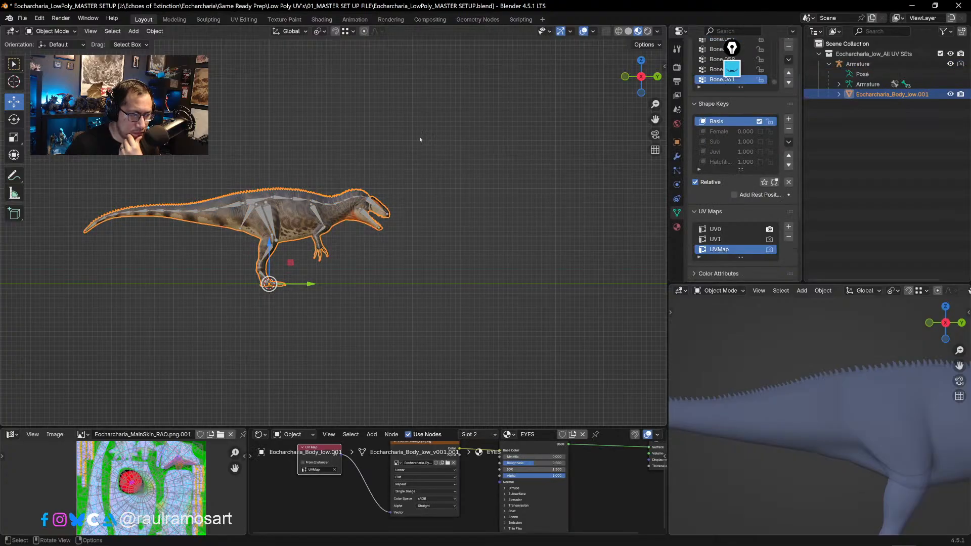
pyautogui.click(291, 196)
pyautogui.scroll(-1, 748, 205)
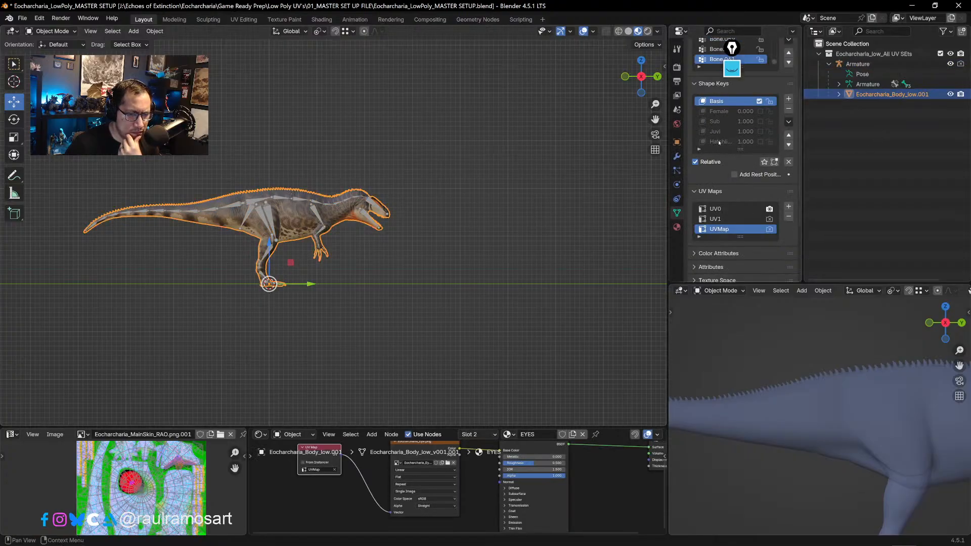
pyautogui.scroll(3, 412, 196)
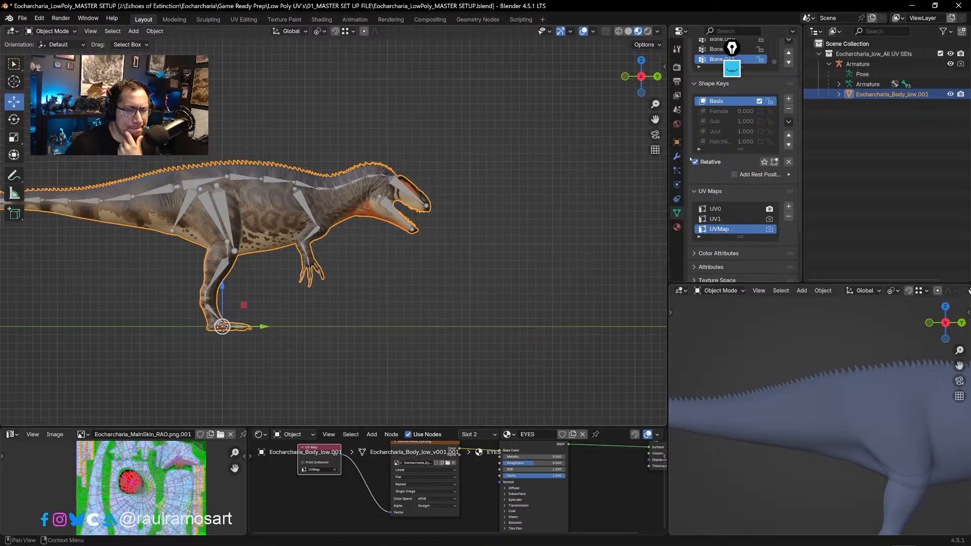
pyautogui.scroll(2, 715, 162)
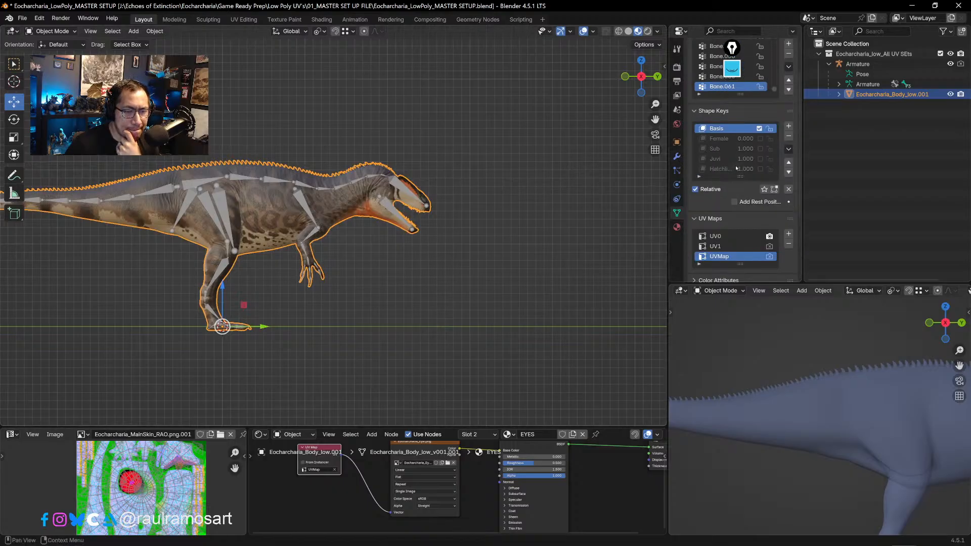
pyautogui.scroll(2, 484, 185)
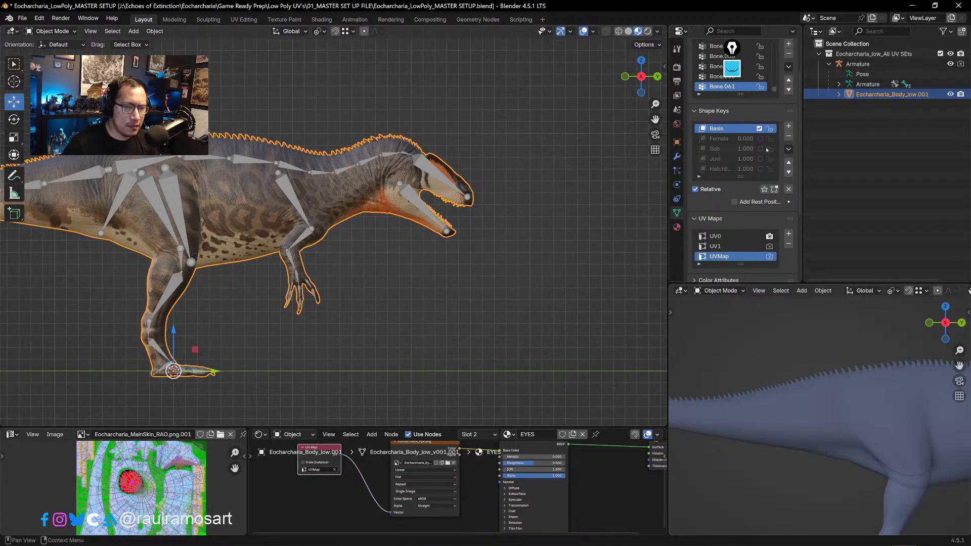
# - Check the Eocharcharia body's Sub shape key against Basis by lowering its value to 0 and restoring it to 1
pyautogui.click(726, 149)
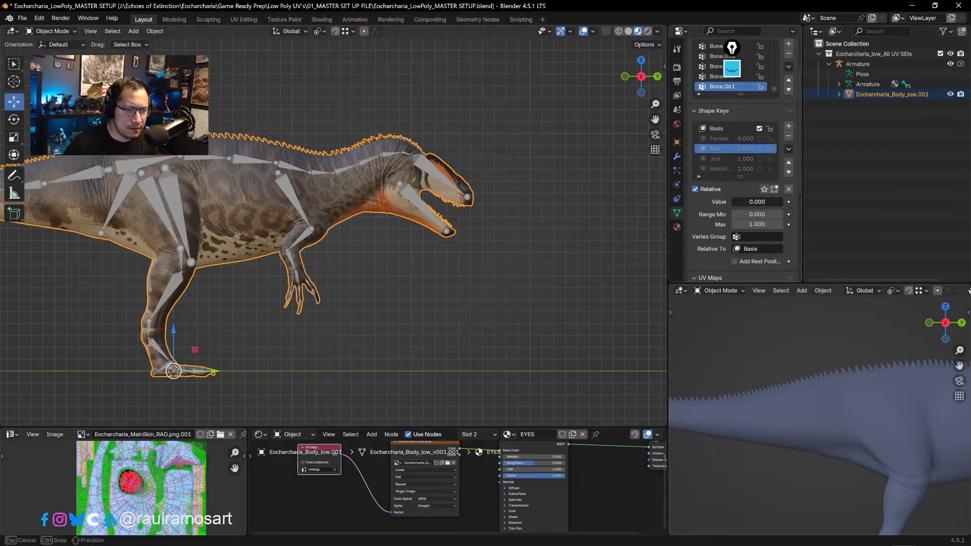
pyautogui.click(729, 128)
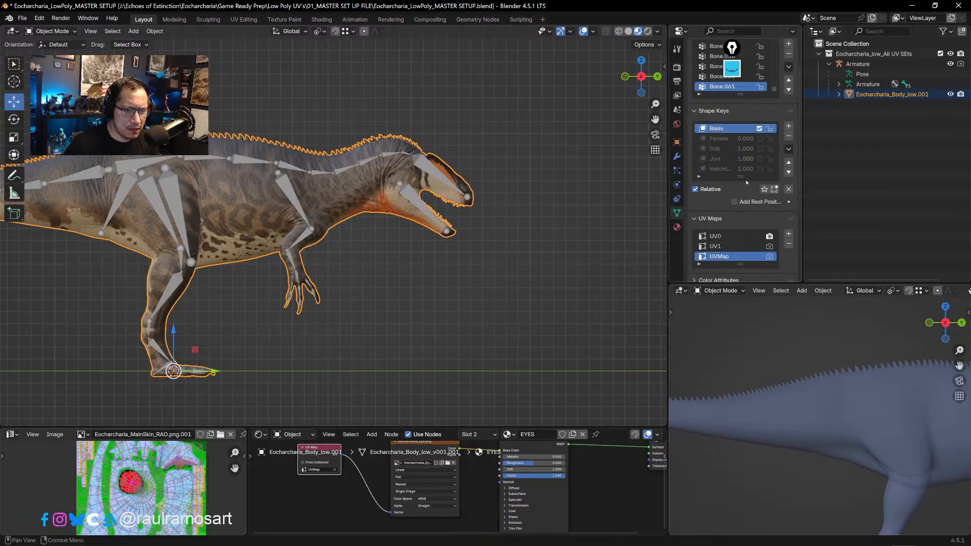
pyautogui.click(729, 148)
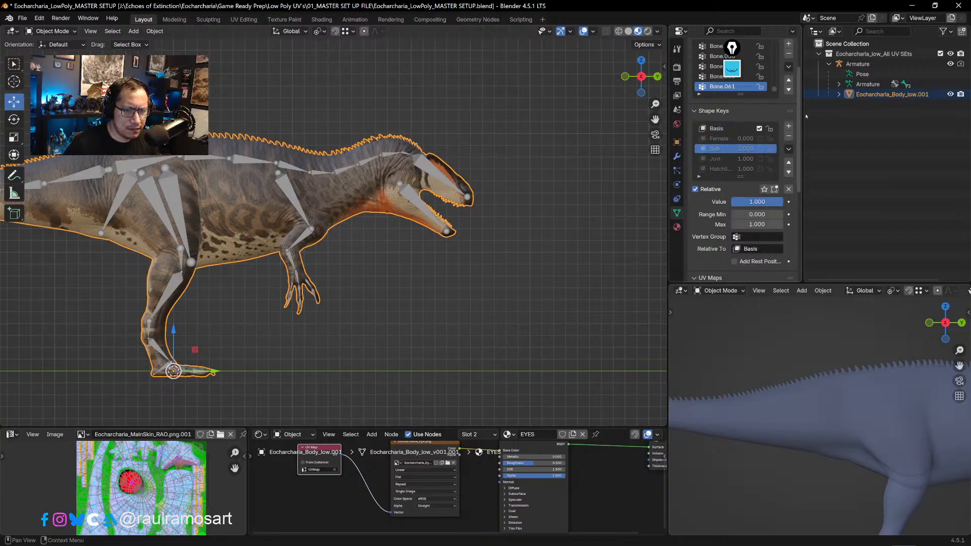
pyautogui.click(379, 152)
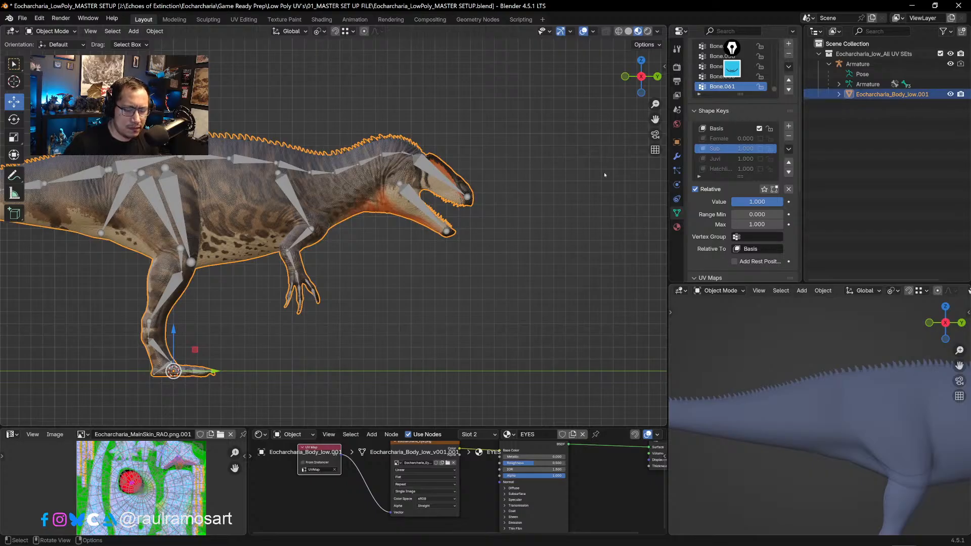
# - Enable the Sub, Juvi and Hatchling shape keys on the Eocharcharia body mesh
pyautogui.scroll(-1, 312, 172)
pyautogui.scroll(2, 312, 173)
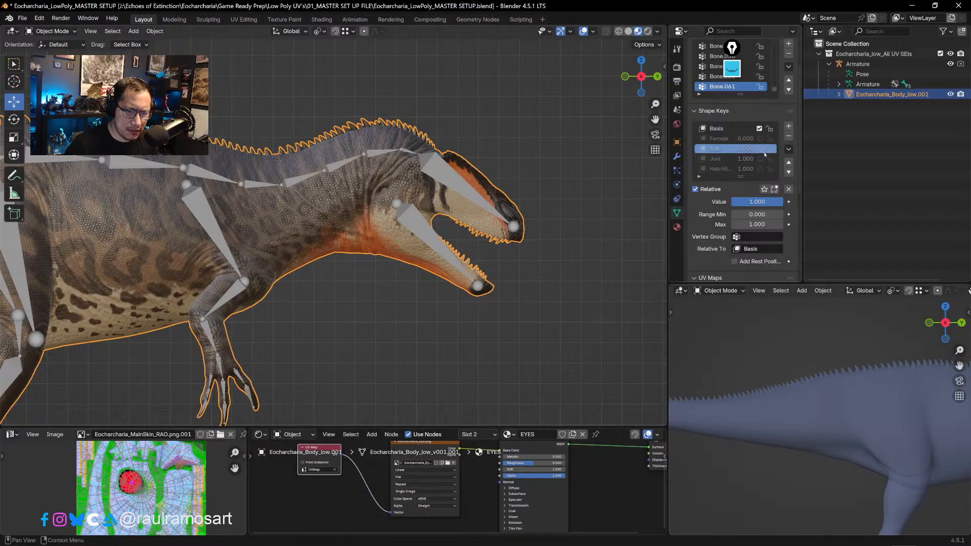
pyautogui.click(760, 148)
pyautogui.click(760, 159)
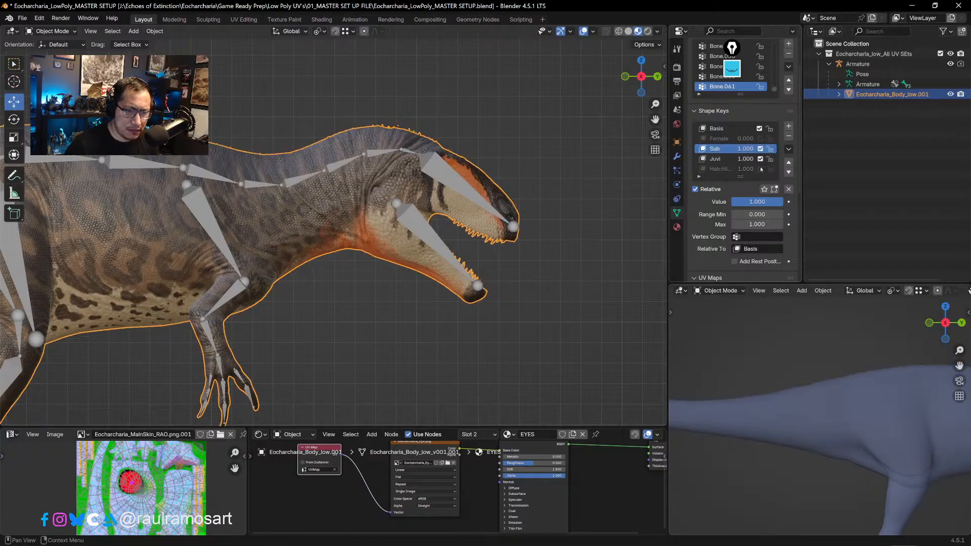
pyautogui.click(760, 169)
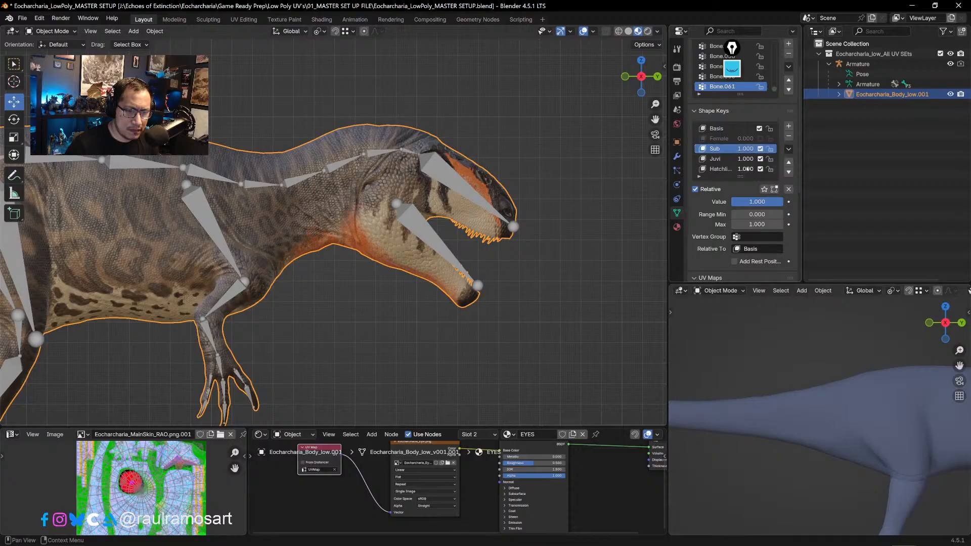
# - Set the Eocharcharia body's Sub, Juvi and Hatchling shape key values to 0
pyautogui.doubleClick(767, 202)
pyautogui.write('0')
pyautogui.press('Return')
pyautogui.doubleClick(746, 159)
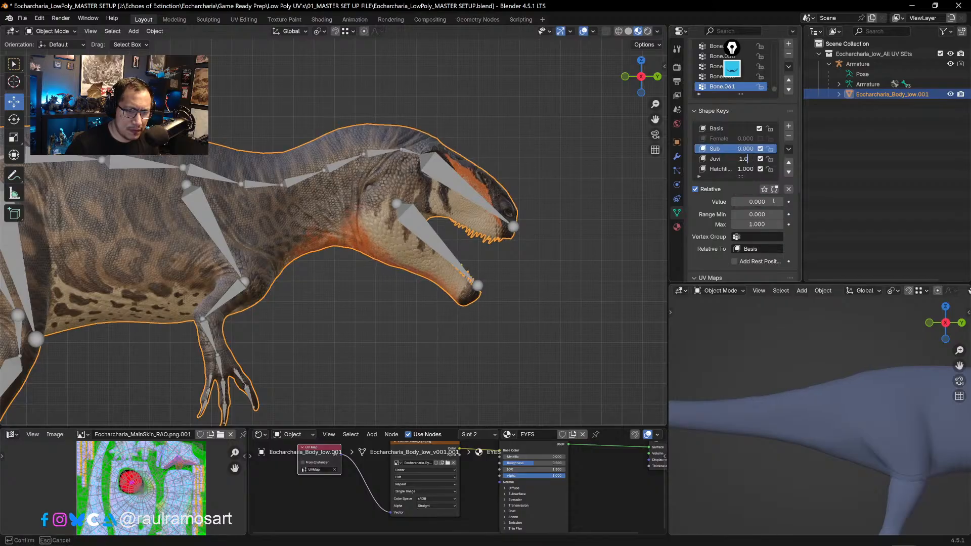
pyautogui.press('Return')
pyautogui.doubleClick(776, 201)
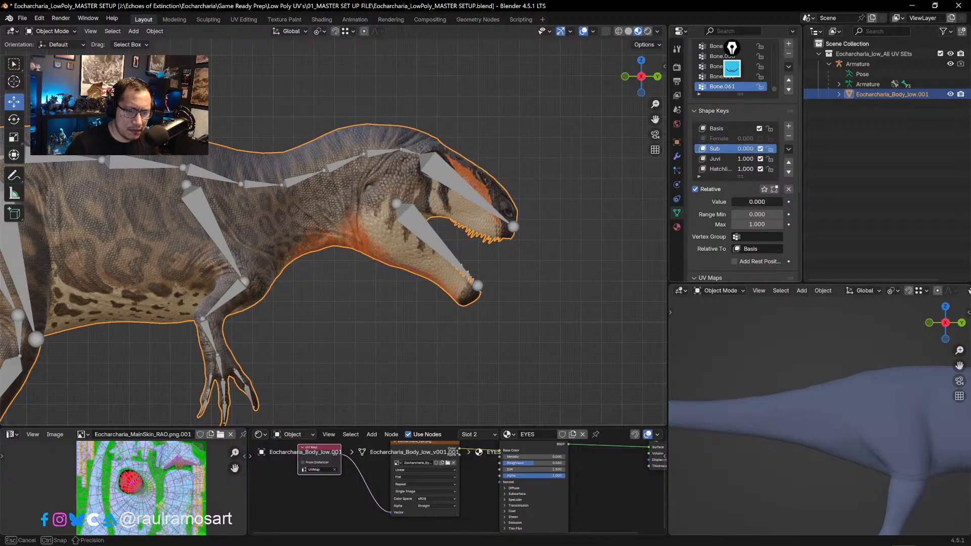
pyautogui.press('Return')
pyautogui.click(715, 159)
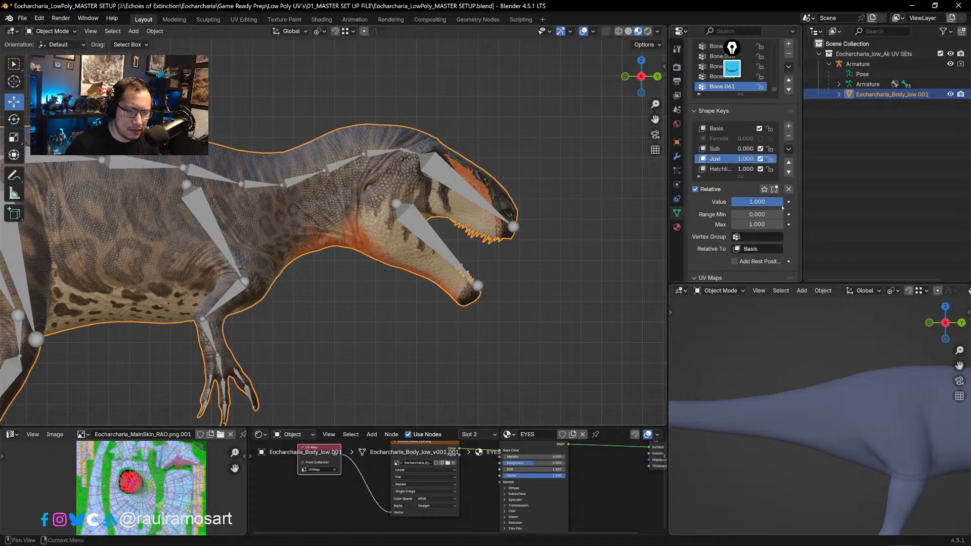
pyautogui.moveTo(778, 203); pyautogui.dragTo(749, 199)
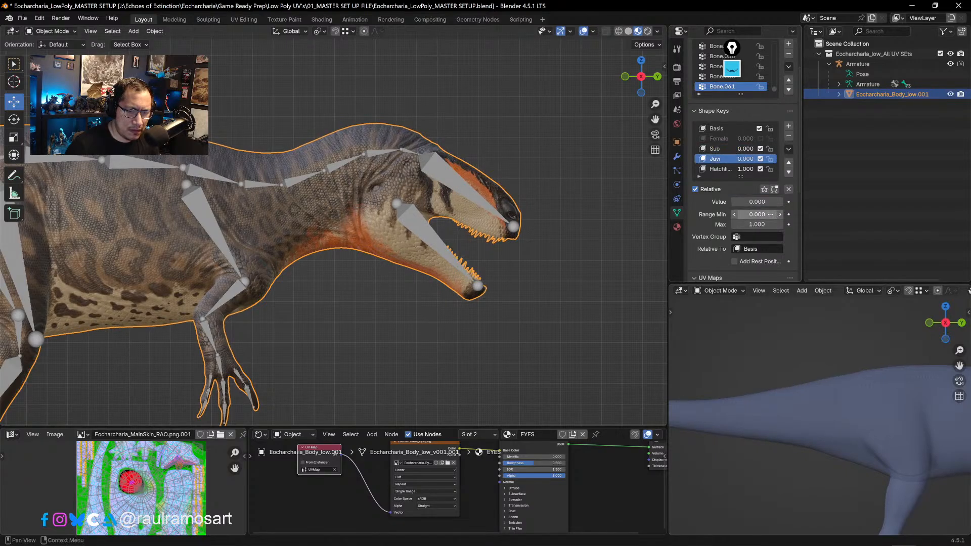
pyautogui.doubleClick(745, 169)
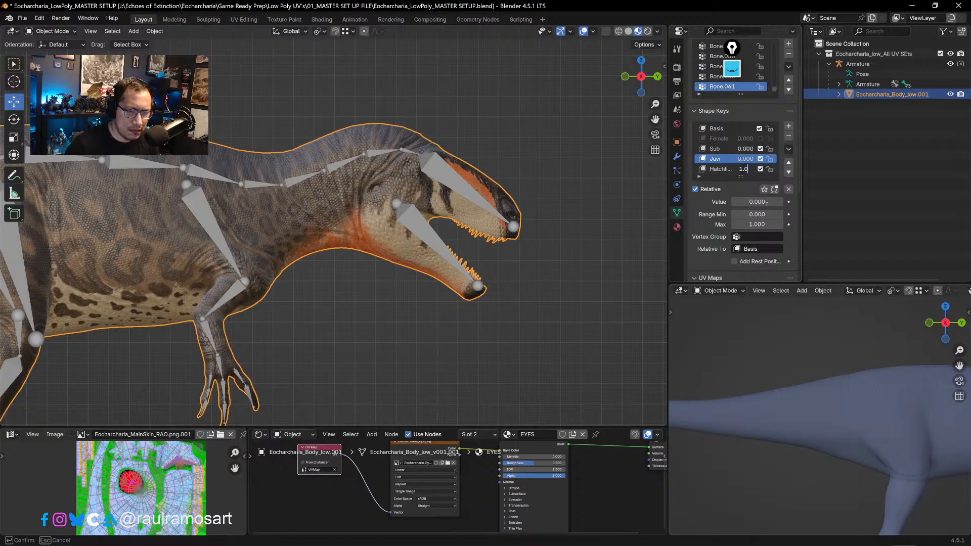
pyautogui.click(719, 170)
pyautogui.moveTo(759, 202); pyautogui.dragTo(729, 202)
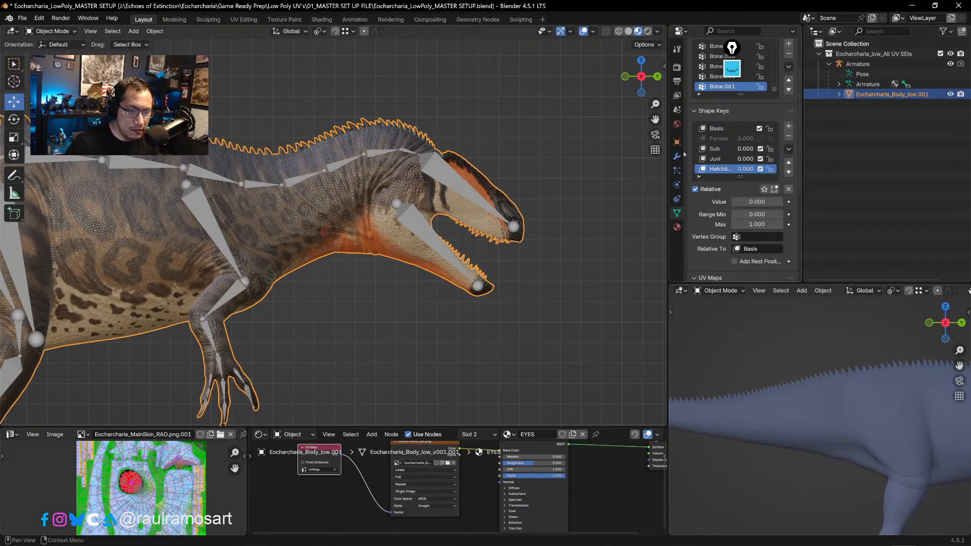
# - Raise the Sub shape key to 1 and turn off the armature's In Front display
pyautogui.click(715, 149)
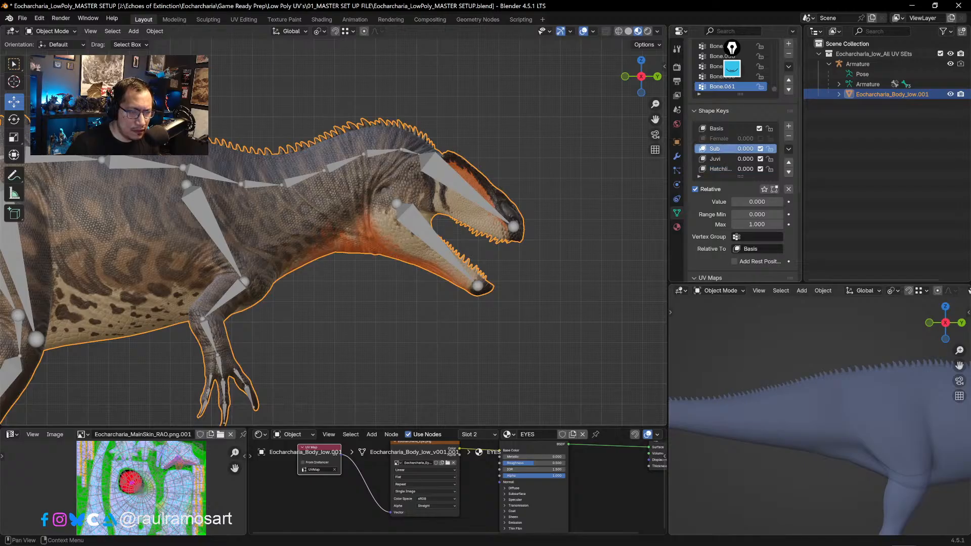
pyautogui.moveTo(758, 202); pyautogui.dragTo(800, 202)
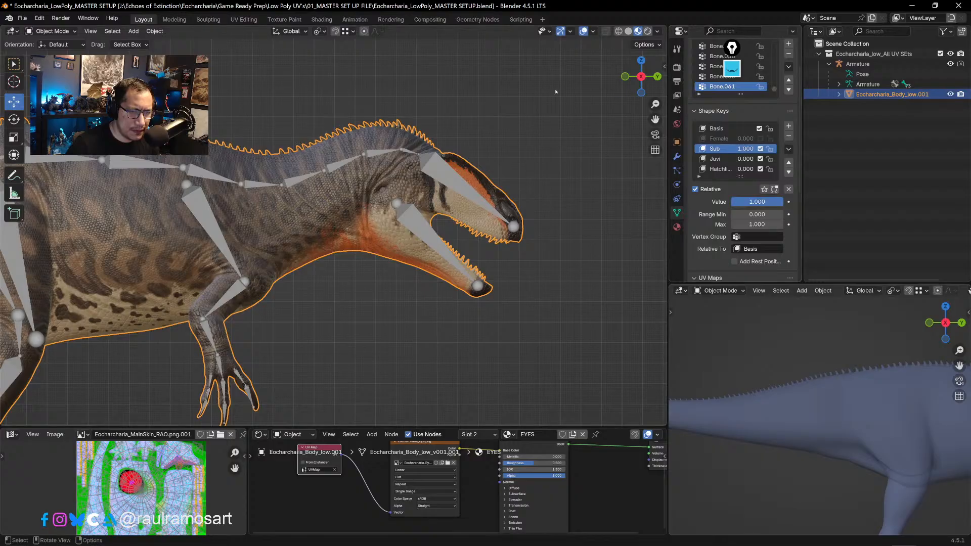
pyautogui.click(858, 63)
pyautogui.scroll(-1, 733, 182)
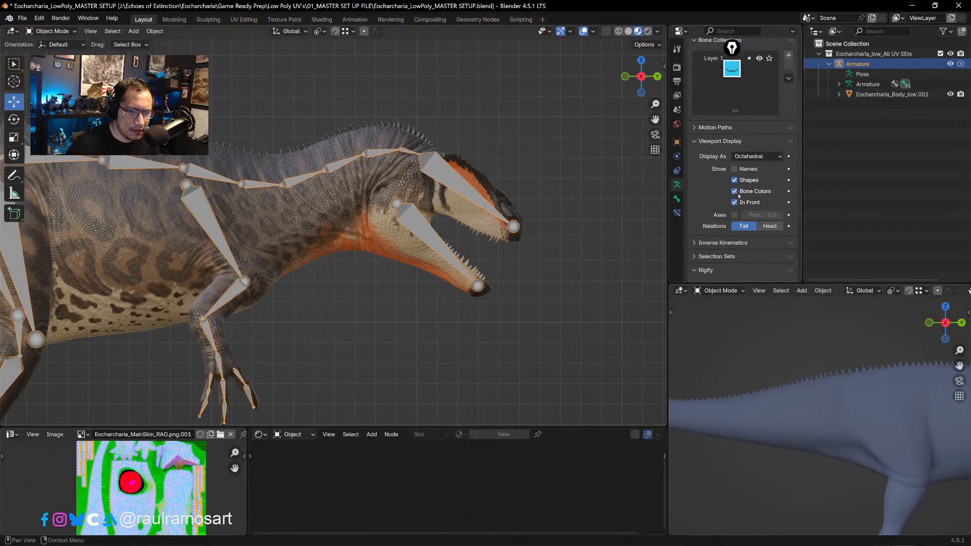
pyautogui.click(735, 202)
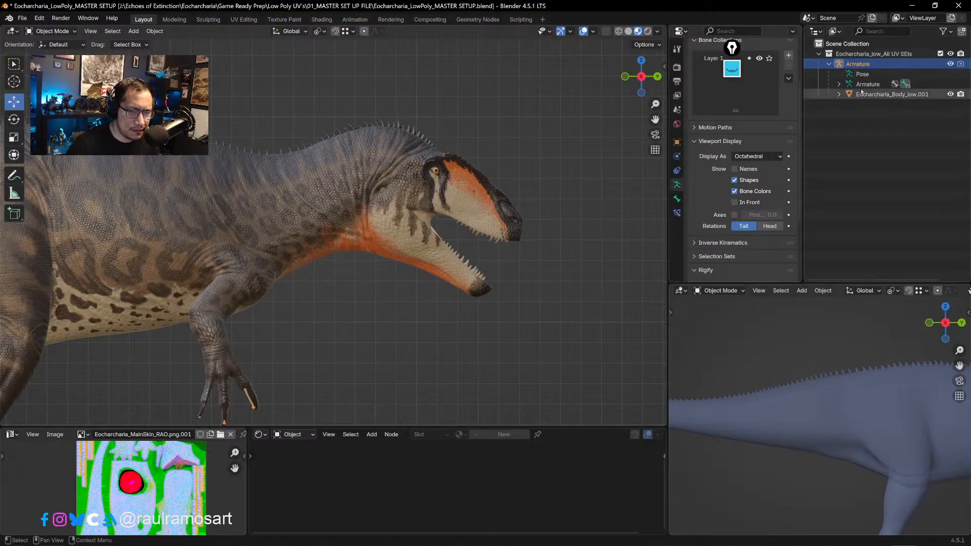
# - Reselect the Eocharcharia body mesh and set its Juvi shape key to 1, keeping Sub at 1
pyautogui.click(881, 94)
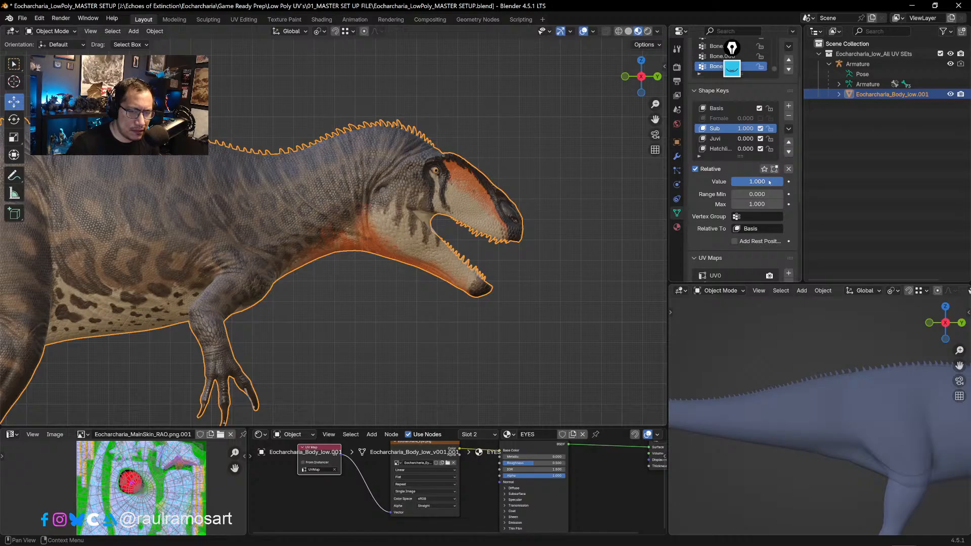
pyautogui.moveTo(771, 182); pyautogui.dragTo(791, 181)
pyautogui.click(740, 139)
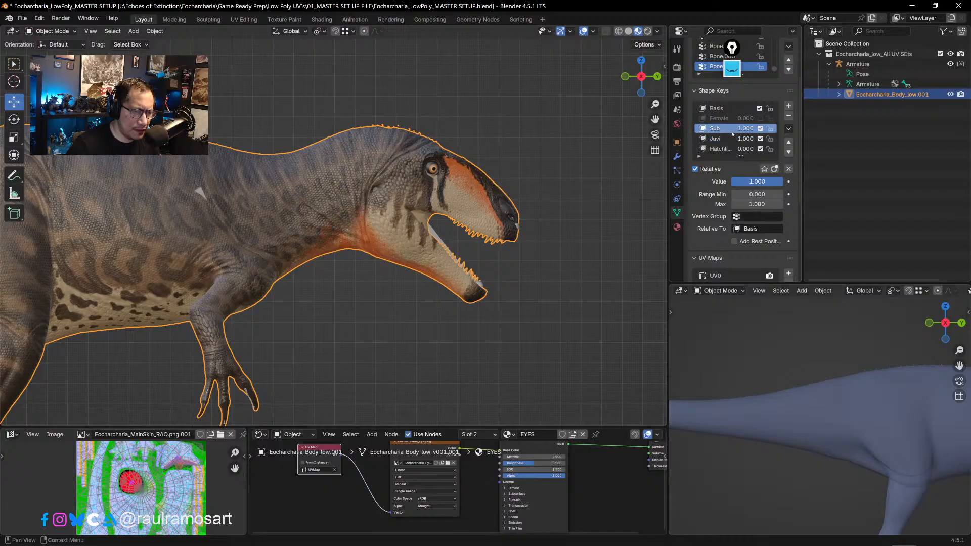
# - Toggle the Sub shape key to compare Juvi with and without it, and leave both Sub and Juvi disabled
pyautogui.click(761, 128)
pyautogui.click(760, 130)
pyautogui.click(760, 130)
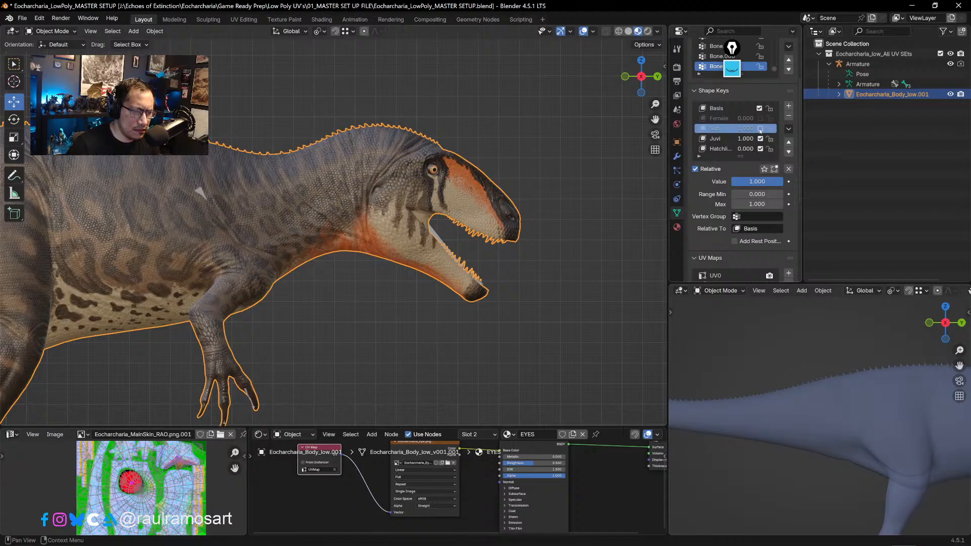
pyautogui.click(760, 131)
pyautogui.click(761, 130)
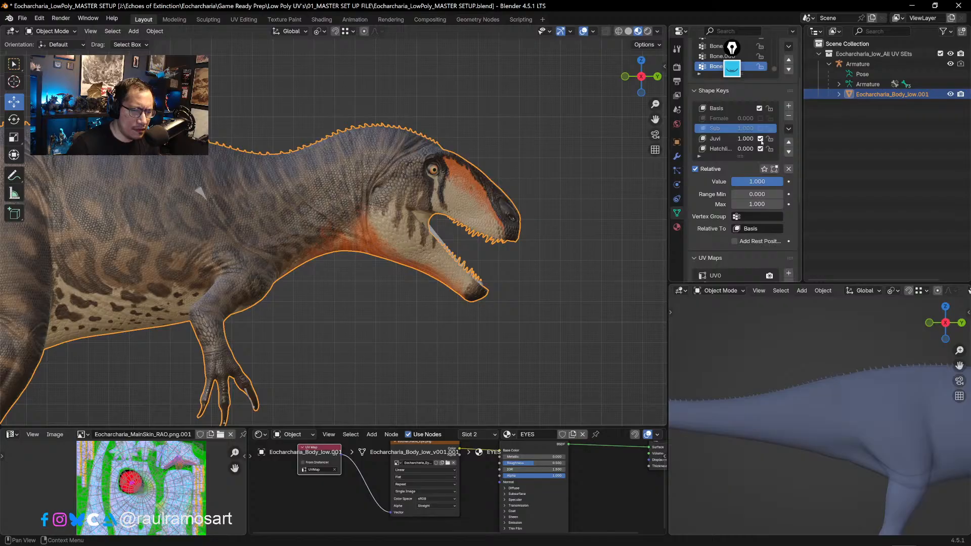
pyautogui.click(760, 139)
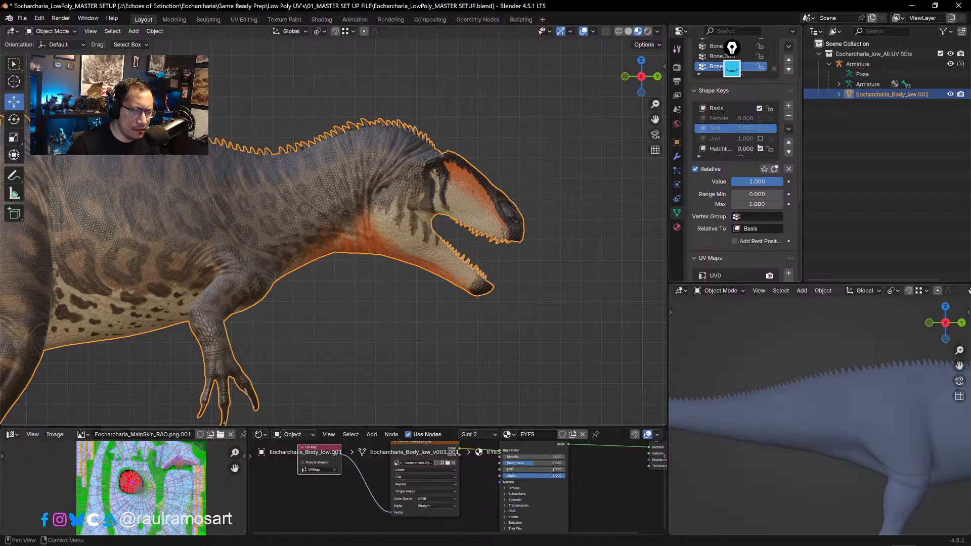
# - Vary the Hatchling shape key's value to examine the body change on its own, leaving it at 1 and selected
pyautogui.click(772, 183)
pyautogui.press('Return')
pyautogui.click(720, 149)
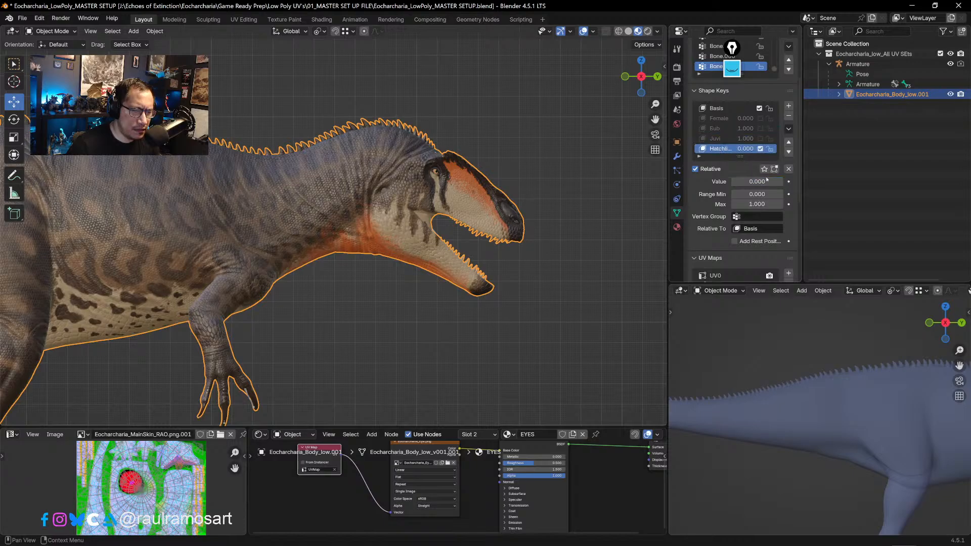
pyautogui.moveTo(757, 181)
pyautogui.mouseDown()
pyautogui.moveTo(784, 182)
pyautogui.moveTo(732, 182)
pyautogui.moveTo(784, 181)
pyautogui.mouseUp()
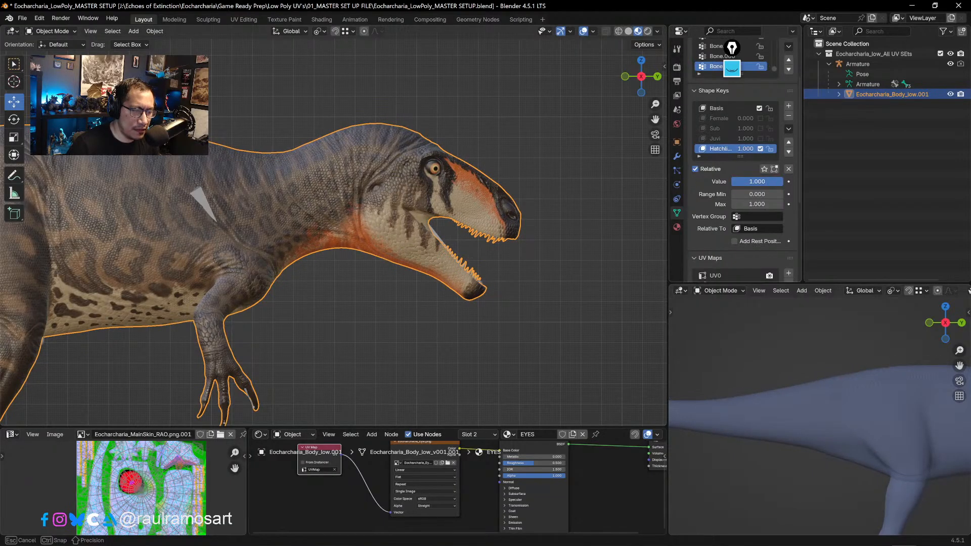
pyautogui.moveTo(784, 182)
pyautogui.mouseDown()
pyautogui.moveTo(749, 182)
pyautogui.moveTo(784, 182)
pyautogui.mouseUp()
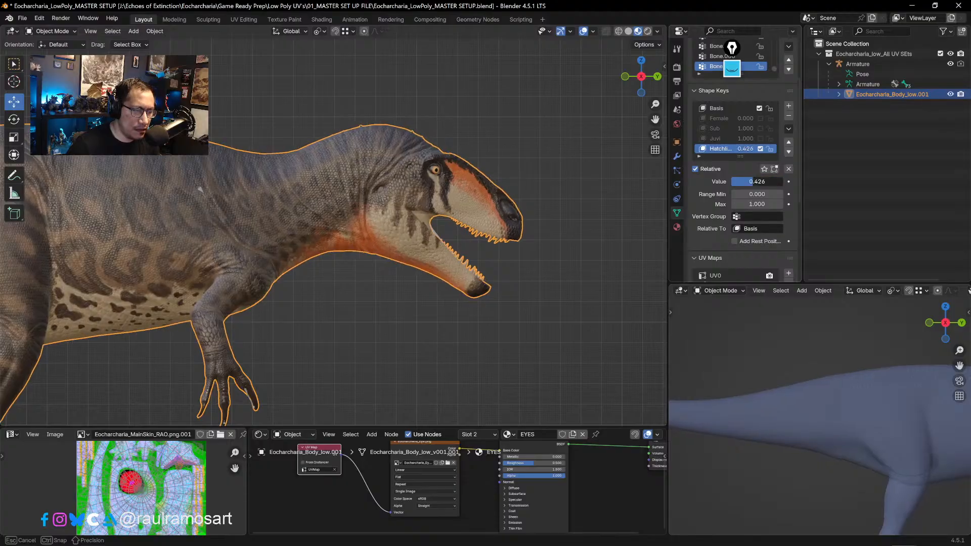
pyautogui.moveTo(785, 182); pyautogui.dragTo(758, 182)
pyautogui.moveTo(759, 181); pyautogui.dragTo(782, 181)
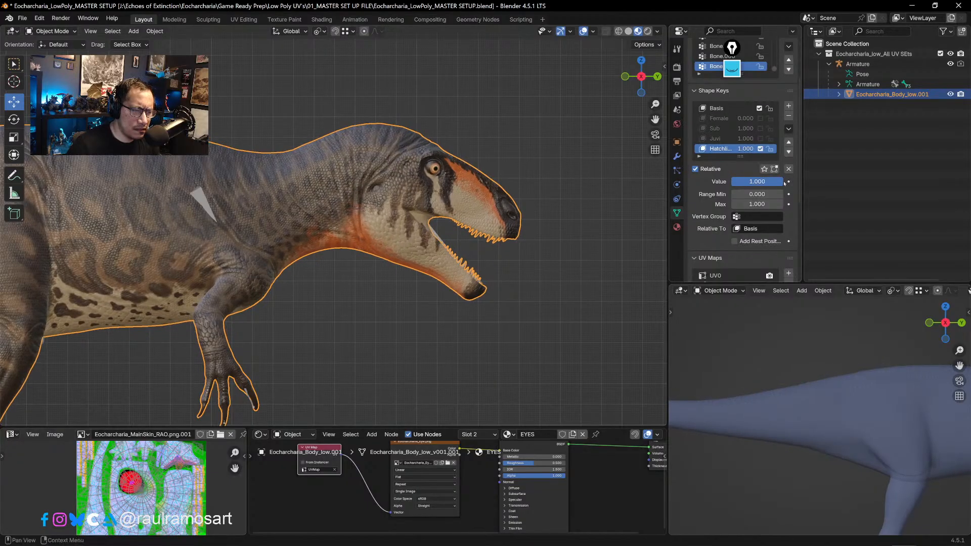
pyautogui.click(740, 139)
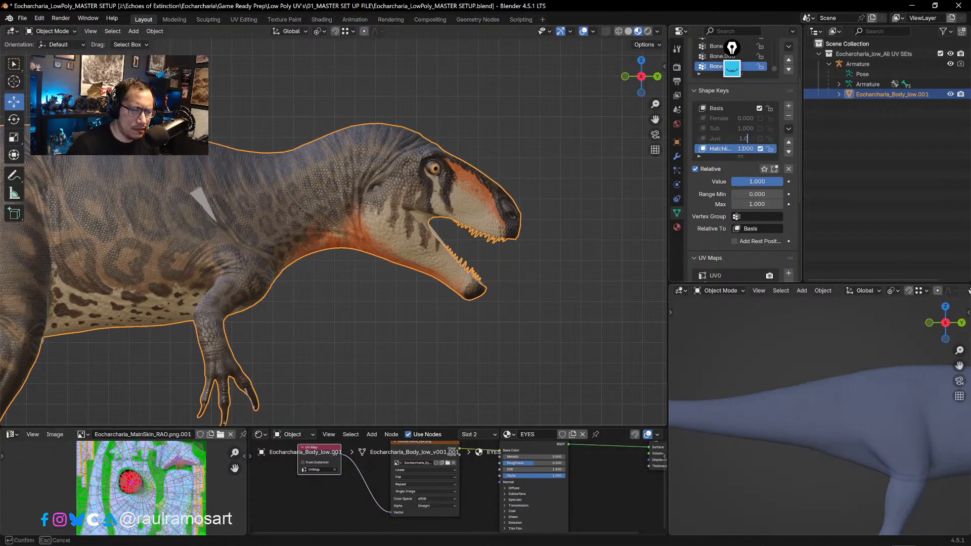
pyautogui.press('Return')
pyautogui.click(726, 143)
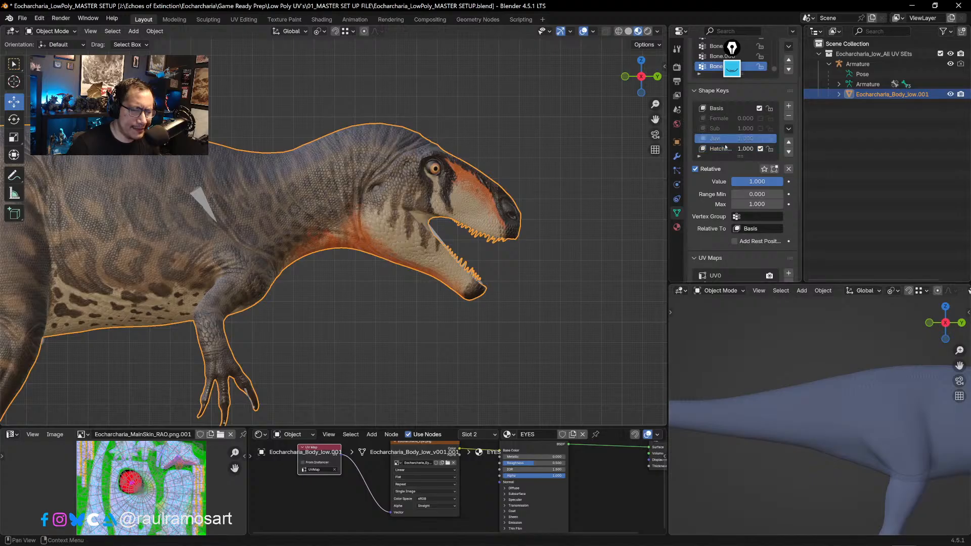
pyautogui.click(725, 149)
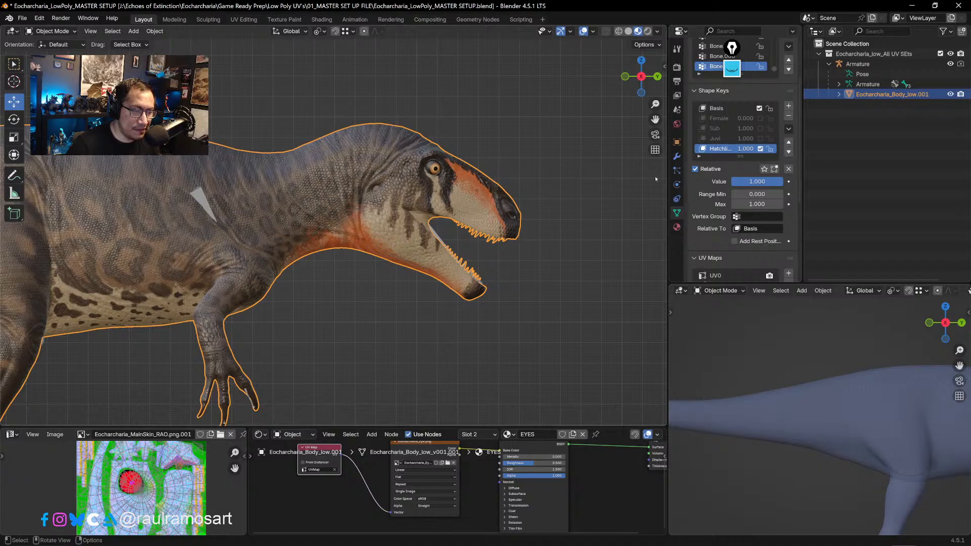
# - Switch back to the EOE_Ouranosaurus_UVCreation_v001.blend window and bring the hatchling-size body and sketches into view
pyautogui.click(912, 6)
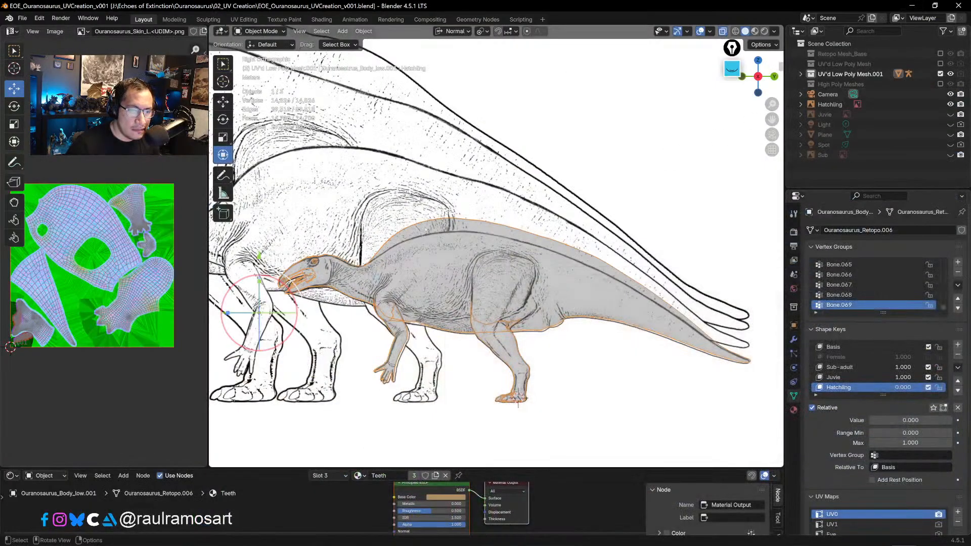
pyautogui.scroll(-1, 490, 266)
pyautogui.keyDown('shift'); pyautogui.moveTo(405, 279); pyautogui.dragTo(482, 292, button='middle'); pyautogui.keyUp('shift')
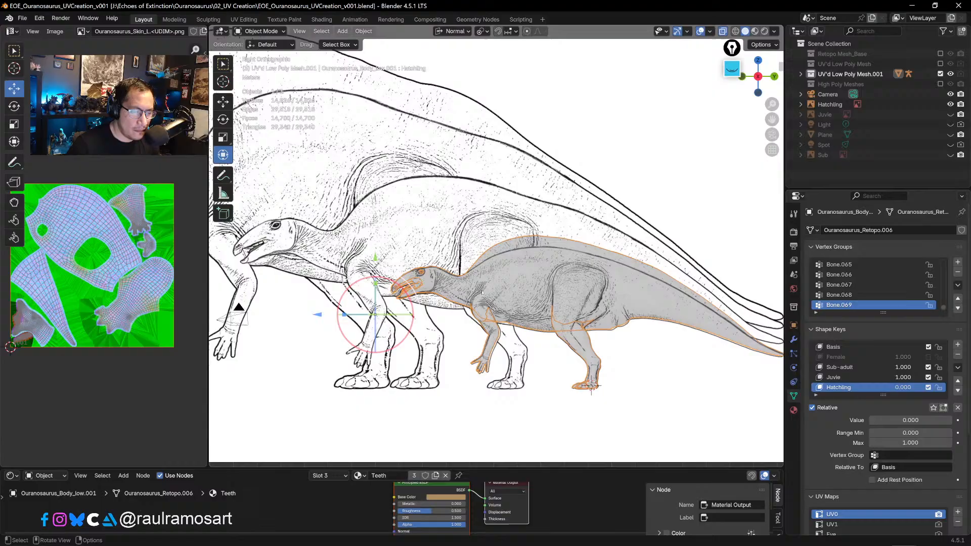
# - Select the Ouranosaurus body's Juvie shape key and disable the Sub-adult and Hatchling keys to isolate it
pyautogui.click(860, 377)
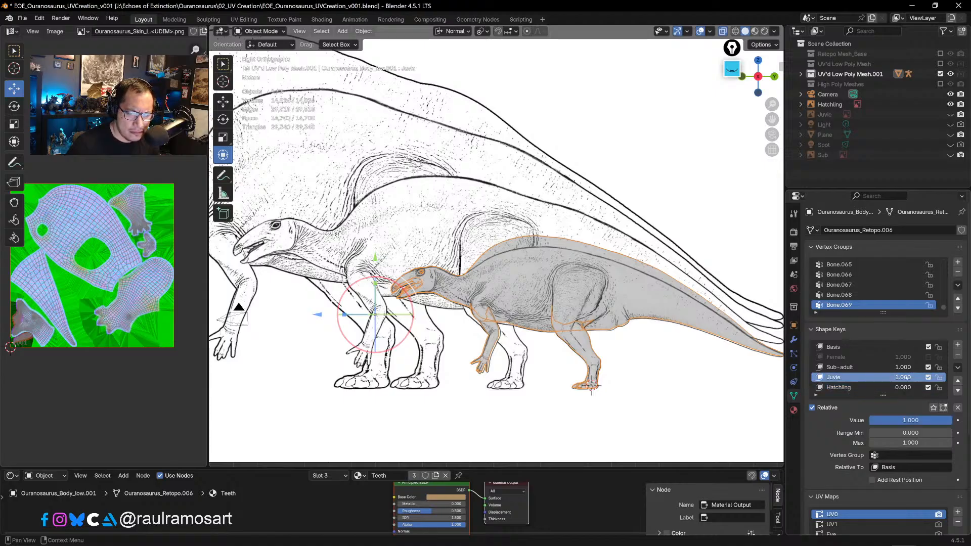
pyautogui.click(929, 368)
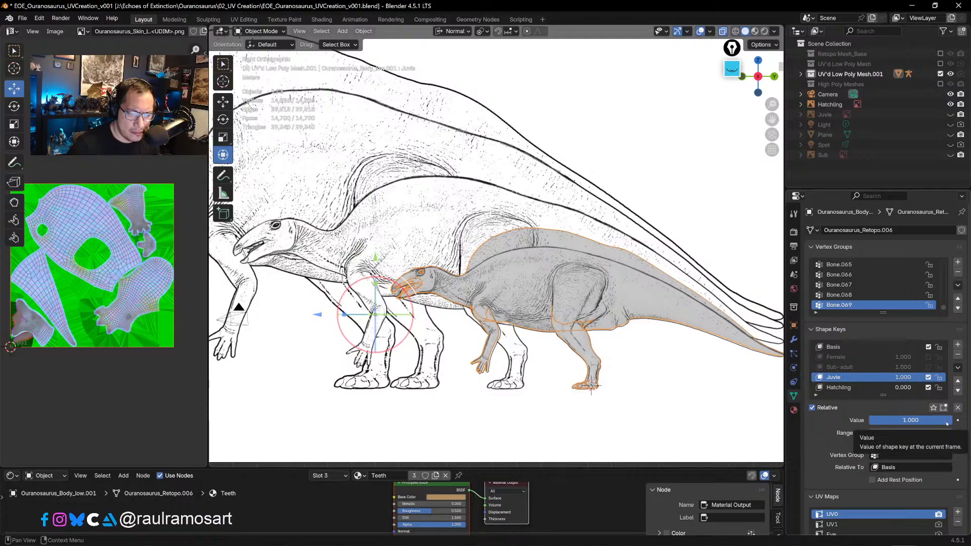
pyautogui.scroll(5, 496, 253)
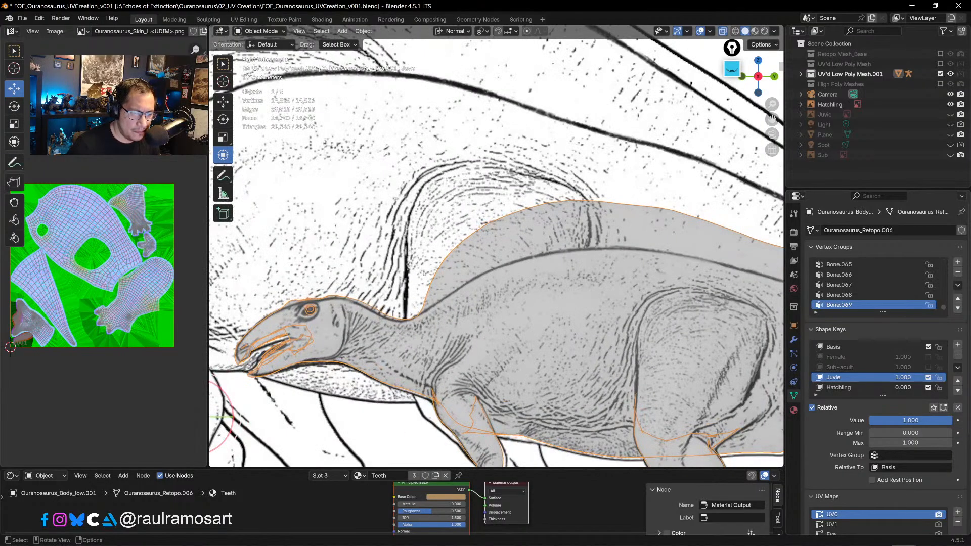
pyautogui.click(928, 388)
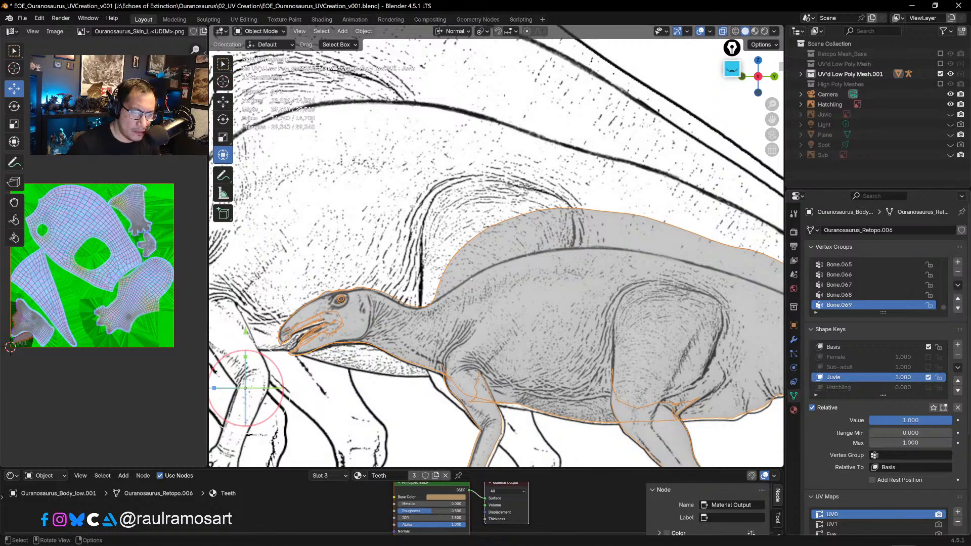
pyautogui.scroll(4, 471, 279)
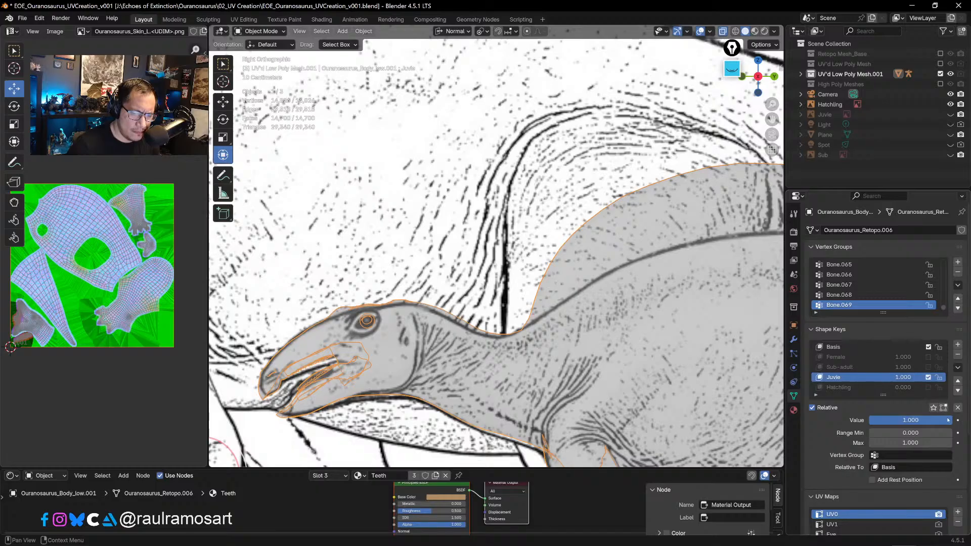
pyautogui.moveTo(949, 420)
pyautogui.mouseDown()
pyautogui.moveTo(871, 420)
pyautogui.moveTo(951, 420)
pyautogui.mouseUp()
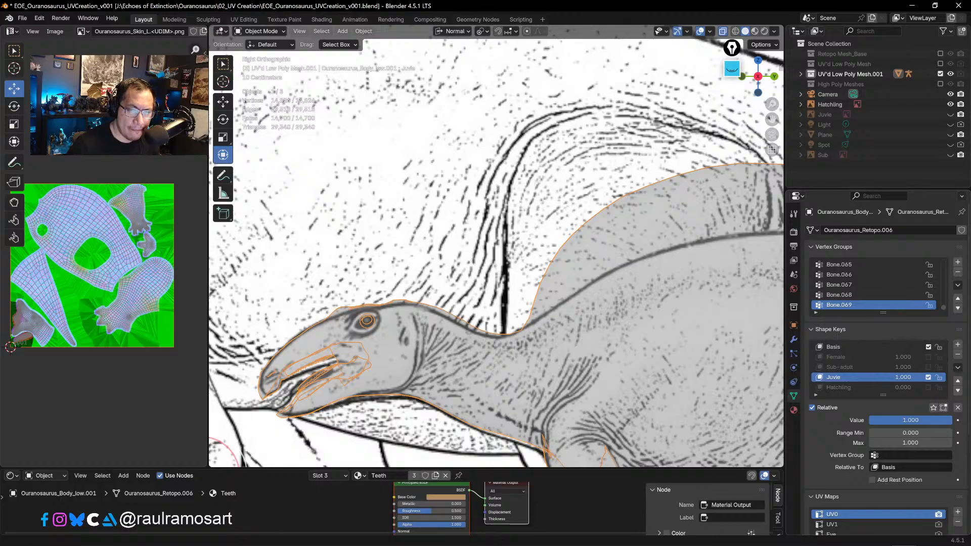
# - Switch to the Eocharcharia_LowPoly_MASTER SETUP file, set the Hatchling shape key's value to 0, select Basis, and return to the Ouranosaurus file
pyautogui.moveTo(299, 539)
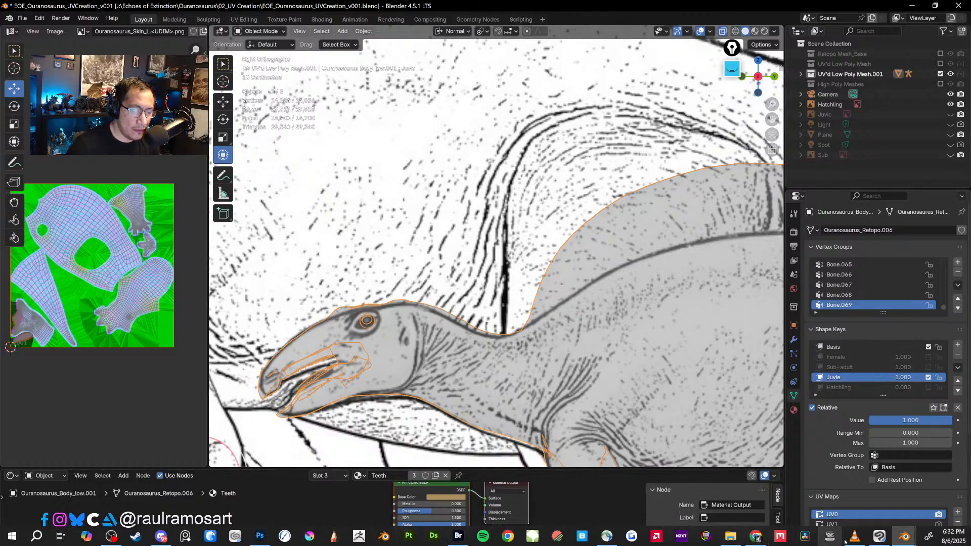
pyautogui.moveTo(897, 541)
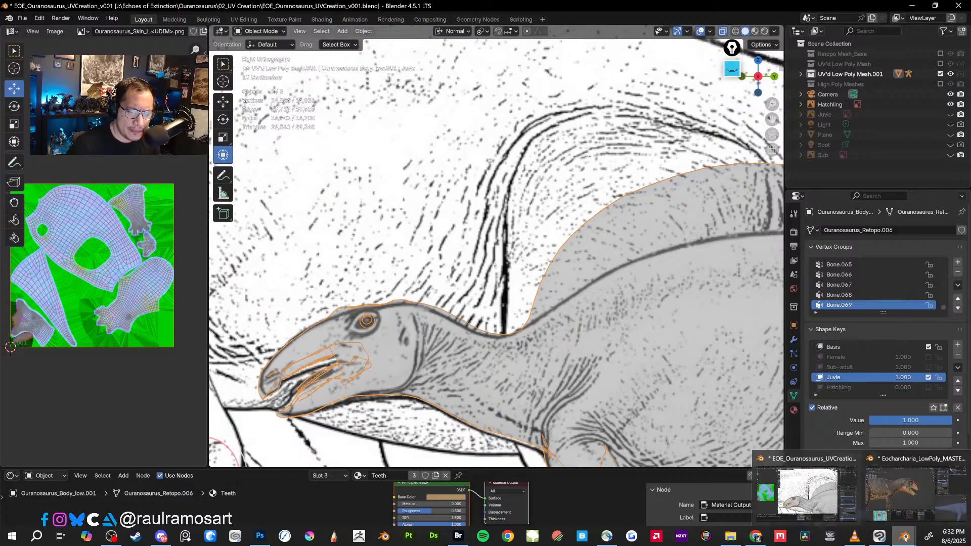
pyautogui.click(900, 488)
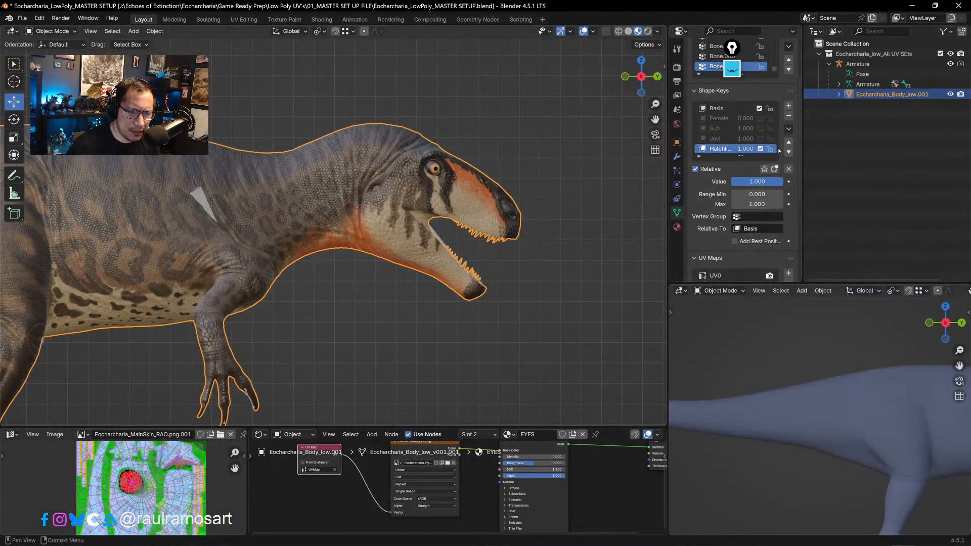
pyautogui.click(761, 149)
pyautogui.click(760, 150)
pyautogui.moveTo(751, 181); pyautogui.dragTo(728, 182)
pyautogui.click(723, 109)
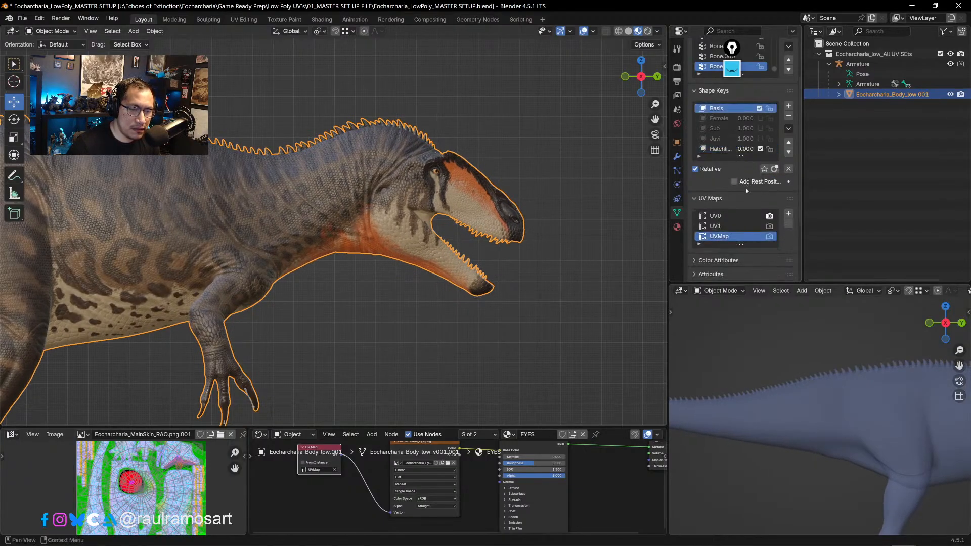
pyautogui.scroll(-2, 741, 149)
pyautogui.scroll(2, 741, 148)
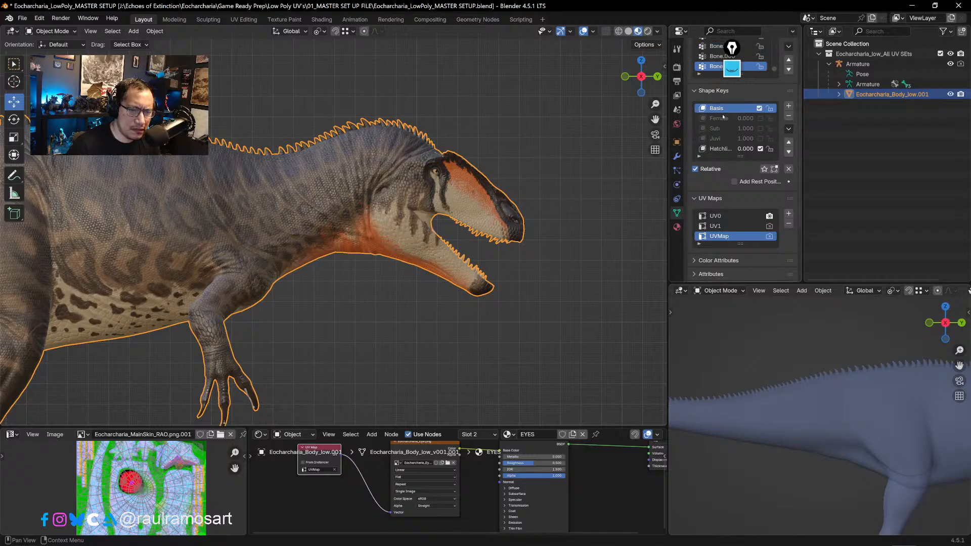
pyautogui.click(912, 5)
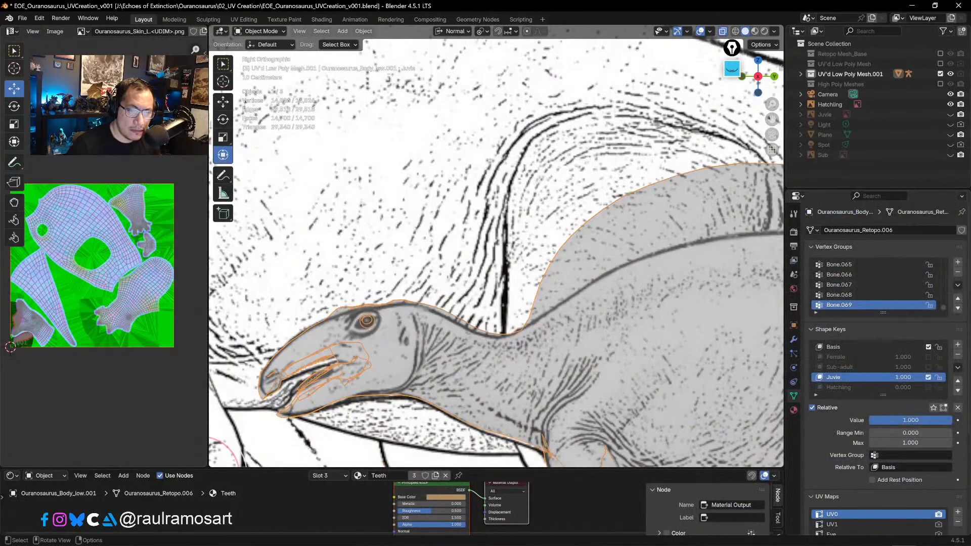
# - Compare the Sub-adult and Juvie shapes on the body mesh by toggling their shape keys, leaving only Juvie enabled above Basis
pyautogui.scroll(-5, 672, 308)
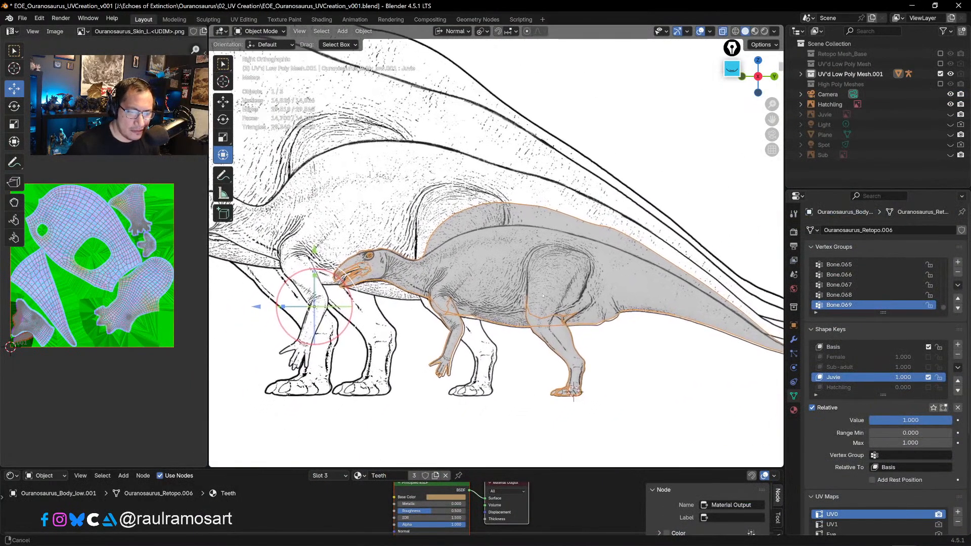
pyautogui.keyDown('shift'); pyautogui.moveTo(547, 307); pyautogui.dragTo(620, 323, button='middle'); pyautogui.keyUp('shift')
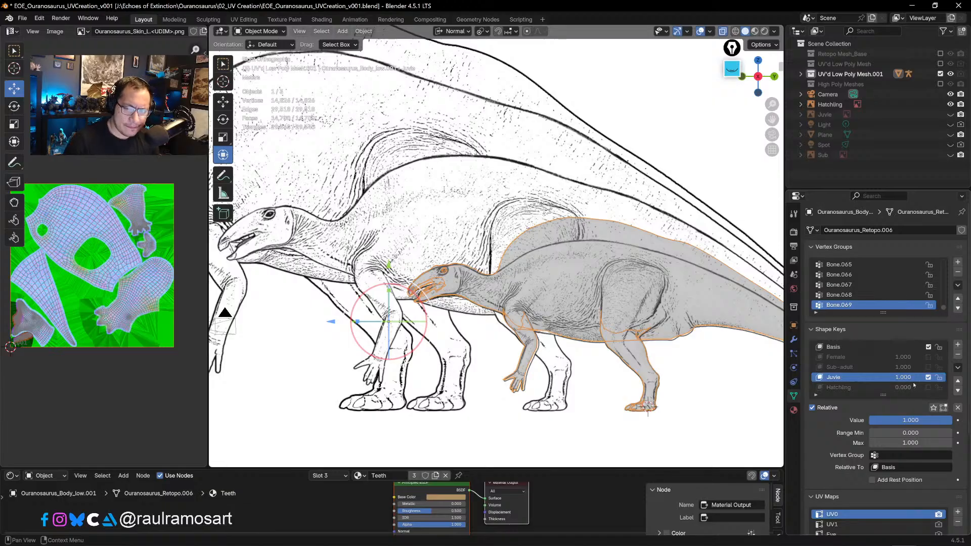
pyautogui.click(929, 367)
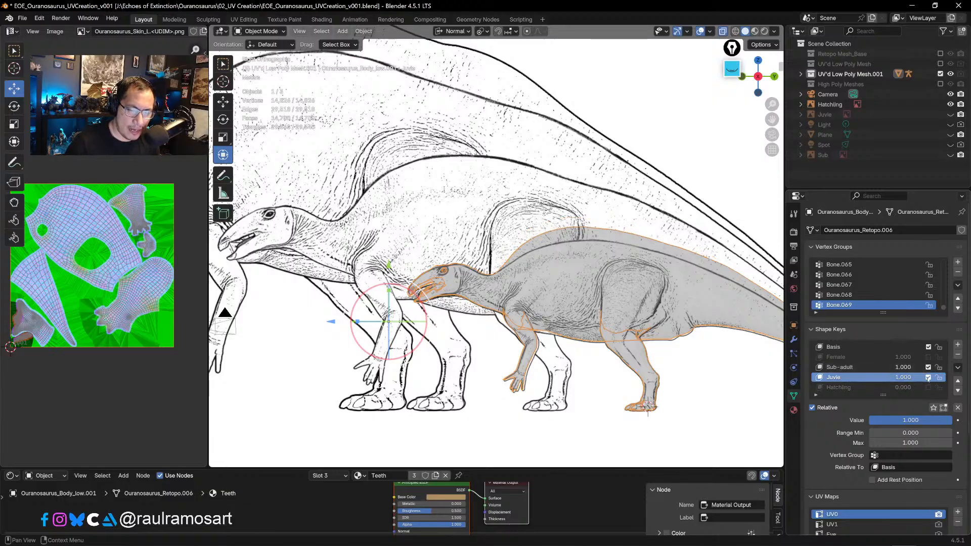
pyautogui.click(928, 377)
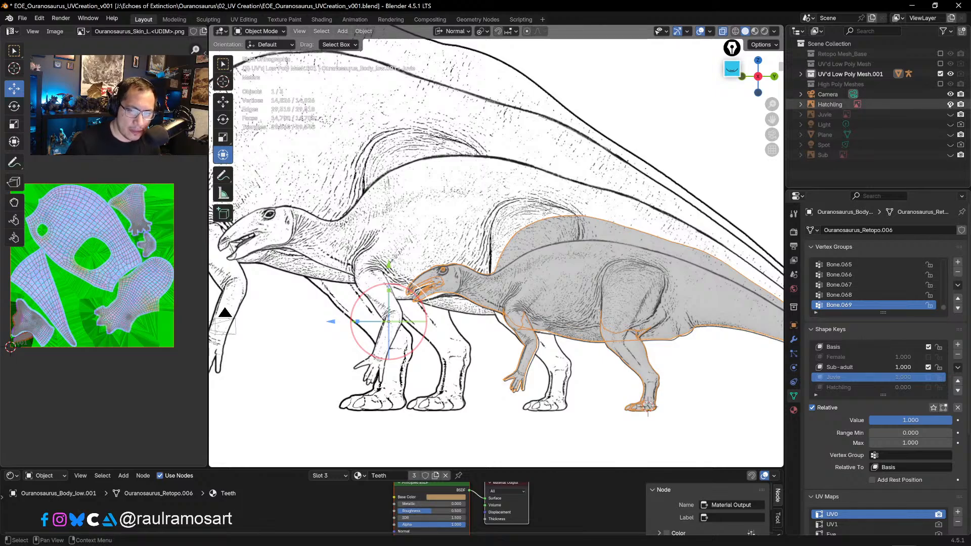
pyautogui.click(928, 367)
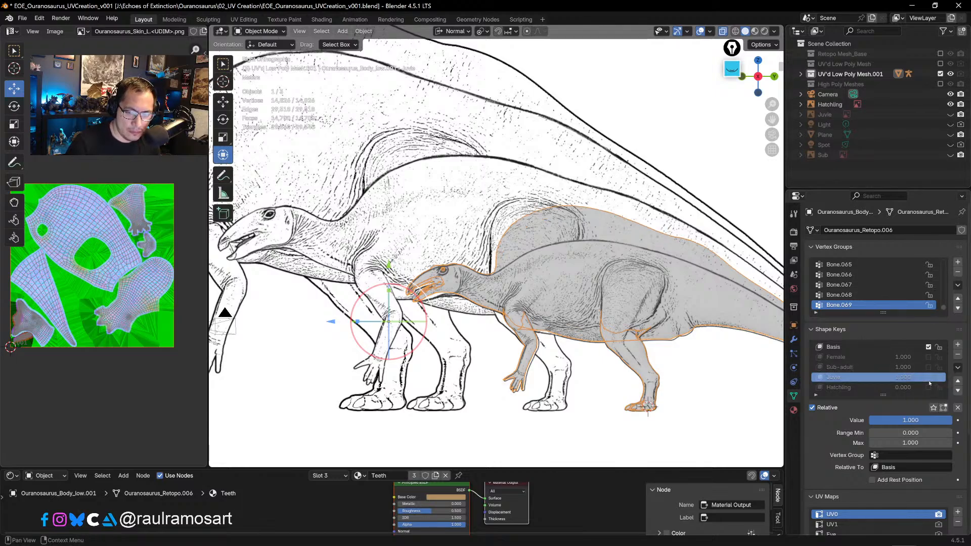
pyautogui.click(929, 377)
pyautogui.click(899, 377)
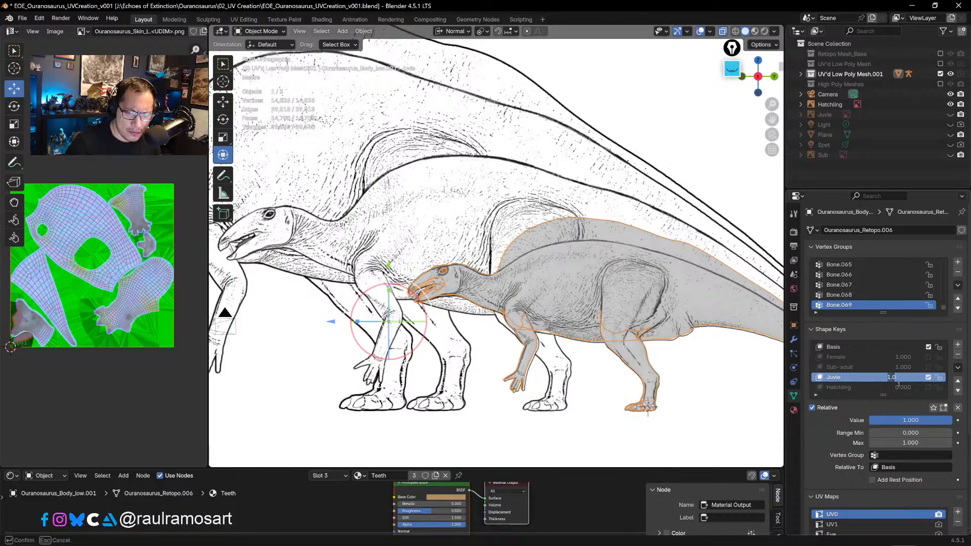
pyautogui.press('Return')
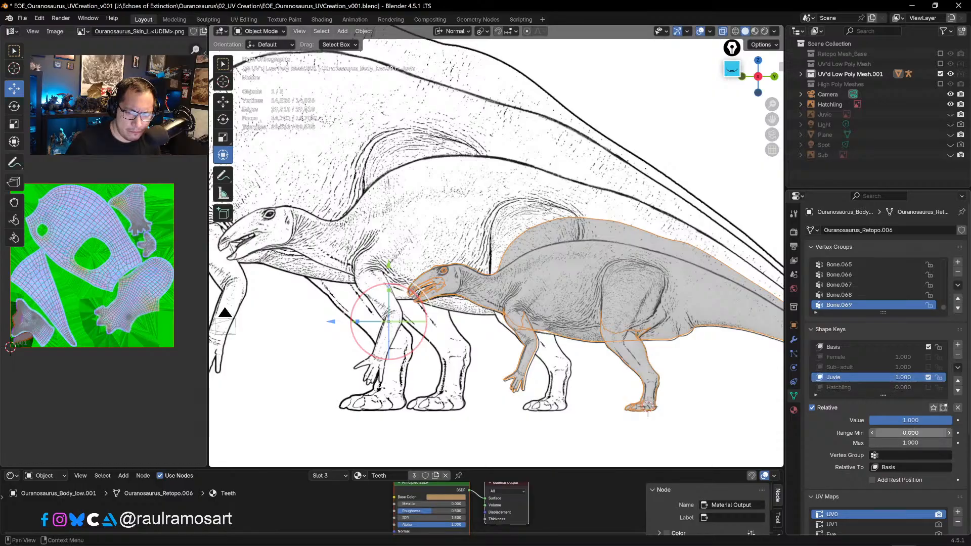
# - In Edit Mode, move the selected eye region about -0.027 m in Y and -0.020 m in Z with proportional editing
pyautogui.scroll(4, 520, 269)
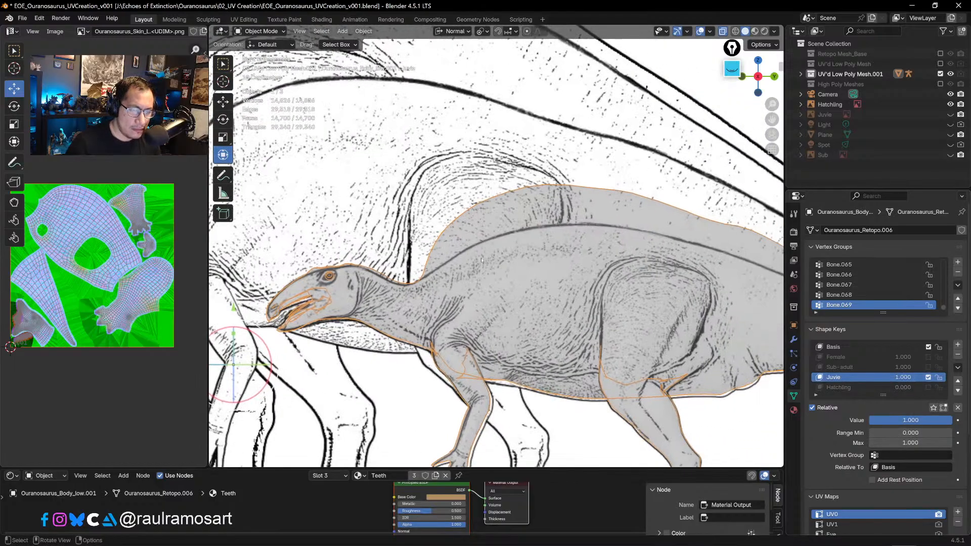
pyautogui.press('Tab')
pyautogui.scroll(3, 439, 260)
pyautogui.scroll(-2, 265, 269)
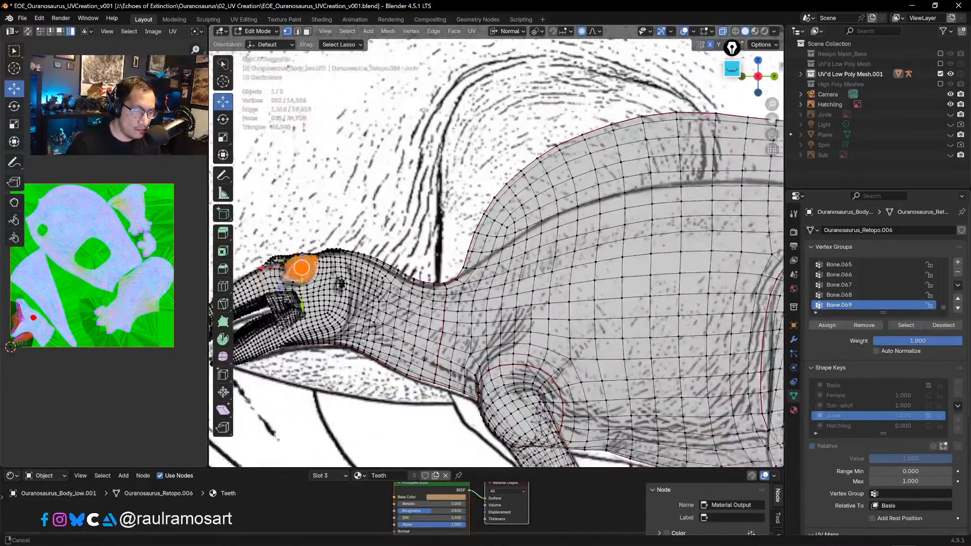
pyautogui.scroll(4, 265, 270)
pyautogui.scroll(-2, 354, 253)
pyautogui.scroll(5, 354, 253)
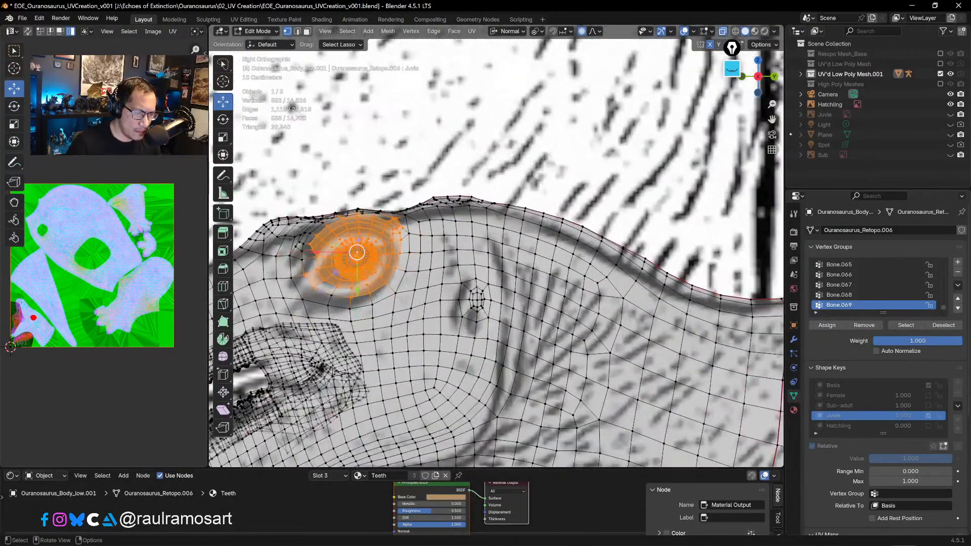
pyautogui.press('g')
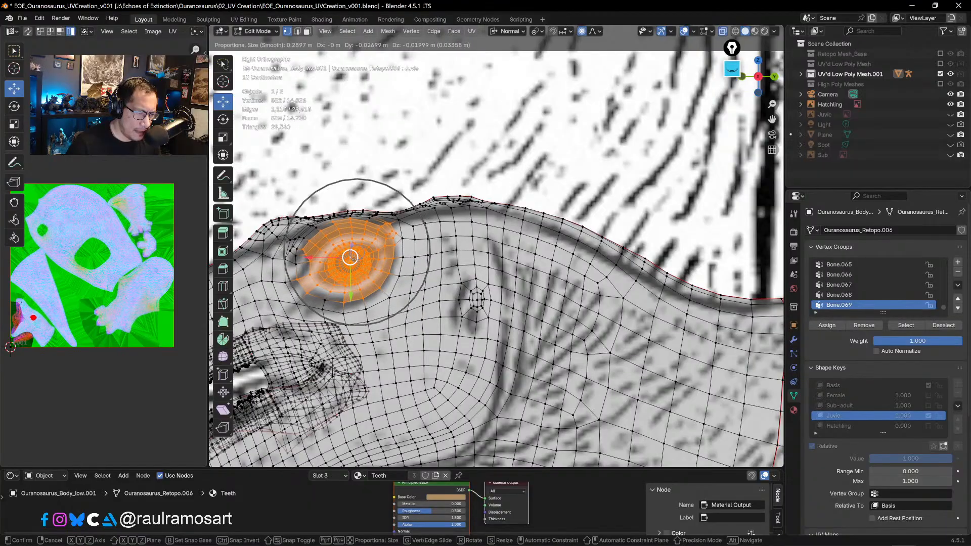
pyautogui.click(353, 258)
# - Enter Sculpt Mode, turn off X-ray, and reshape the forehead ahead of the eye with the Grab brush
pyautogui.keyDown('shift'); pyautogui.moveTo(376, 233); pyautogui.dragTo(617, 221, button='middle'); pyautogui.keyUp('shift')
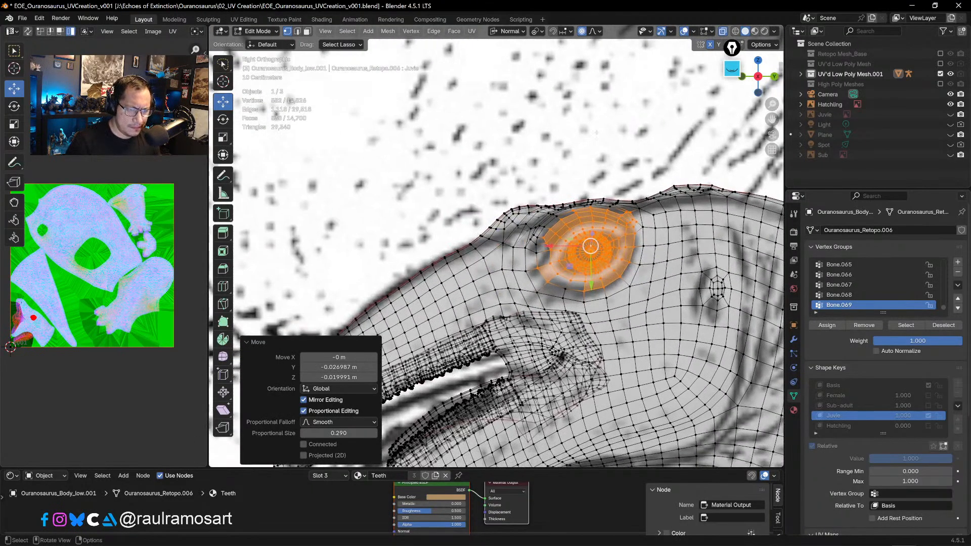
pyautogui.click(258, 31)
pyautogui.click(267, 68)
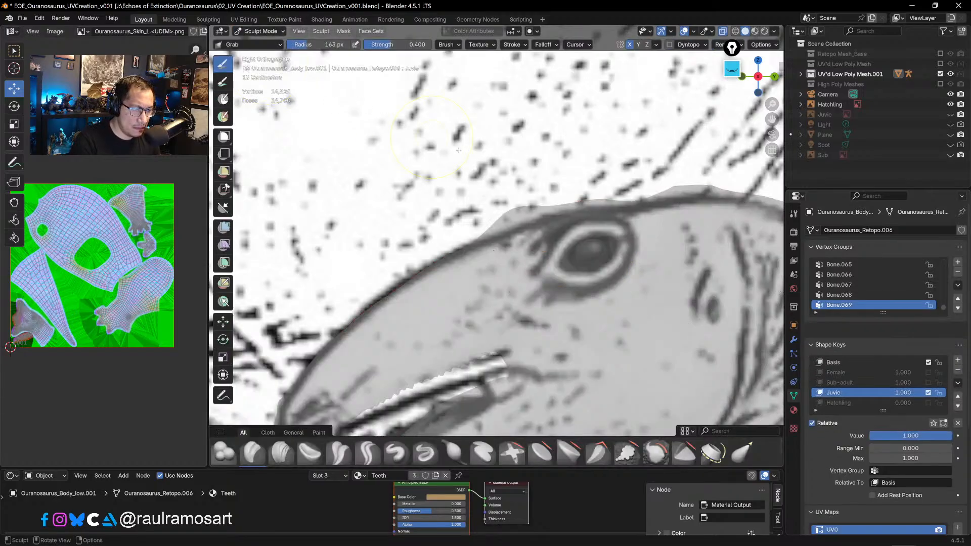
pyautogui.moveTo(549, 167)
pyautogui.mouseDown(button='middle')
pyautogui.moveTo(557, 181)
pyautogui.moveTo(531, 239)
pyautogui.mouseUp(button='middle')
pyautogui.click(723, 31)
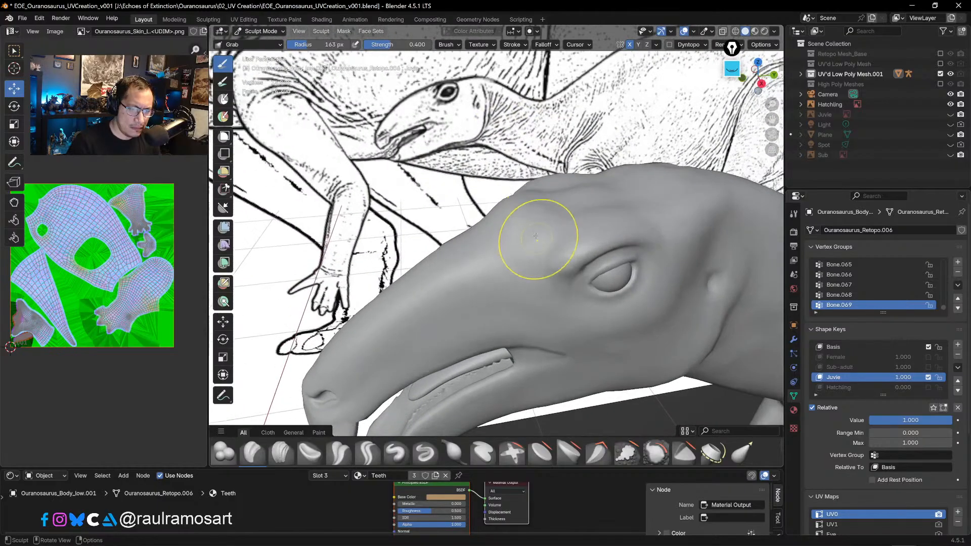
pyautogui.moveTo(520, 217)
pyautogui.mouseDown()
pyautogui.moveTo(503, 227)
pyautogui.moveTo(532, 199)
pyautogui.moveTo(513, 220)
pyautogui.moveTo(529, 211)
pyautogui.moveTo(506, 214)
pyautogui.mouseUp()
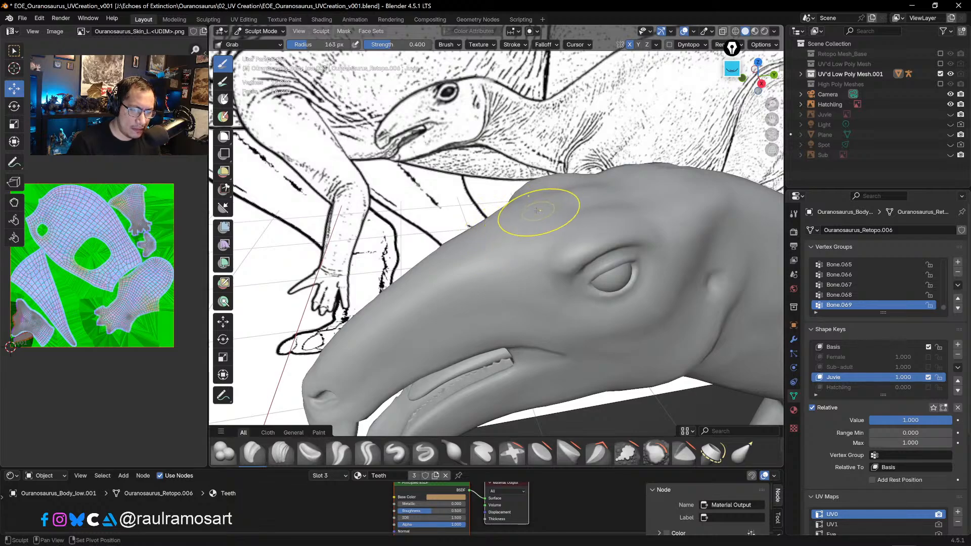
pyautogui.moveTo(535, 211); pyautogui.dragTo(517, 167, button='middle')
pyautogui.press('KP_3')
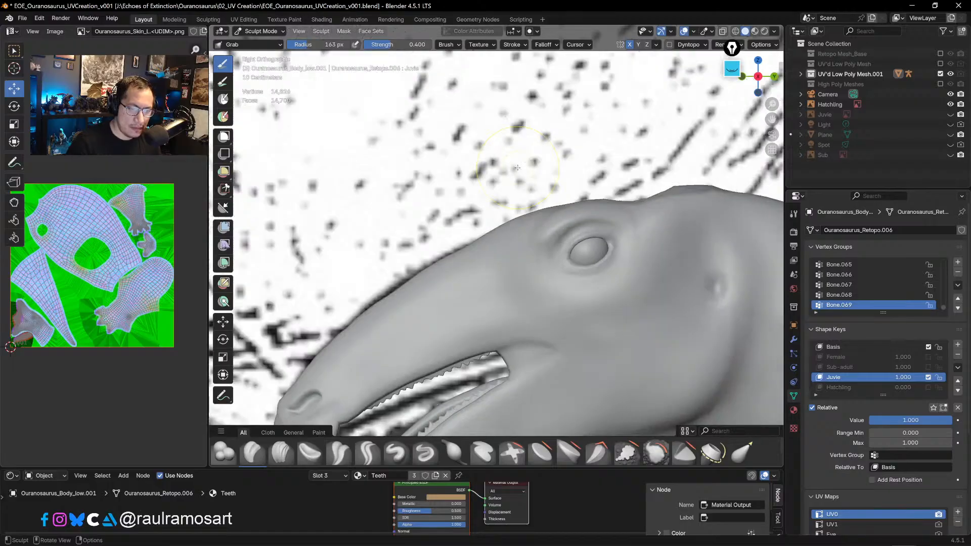
# - Mask the lower jaw and throat area of the head with the Lasso Mask tool in side view
pyautogui.moveTo(622, 241)
pyautogui.keyDown('ctrl'); pyautogui.mouseDown(button='middle')
pyautogui.moveTo(589, 210)
pyautogui.moveTo(596, 347)
pyautogui.mouseUp(button='middle'); pyautogui.keyUp('ctrl')
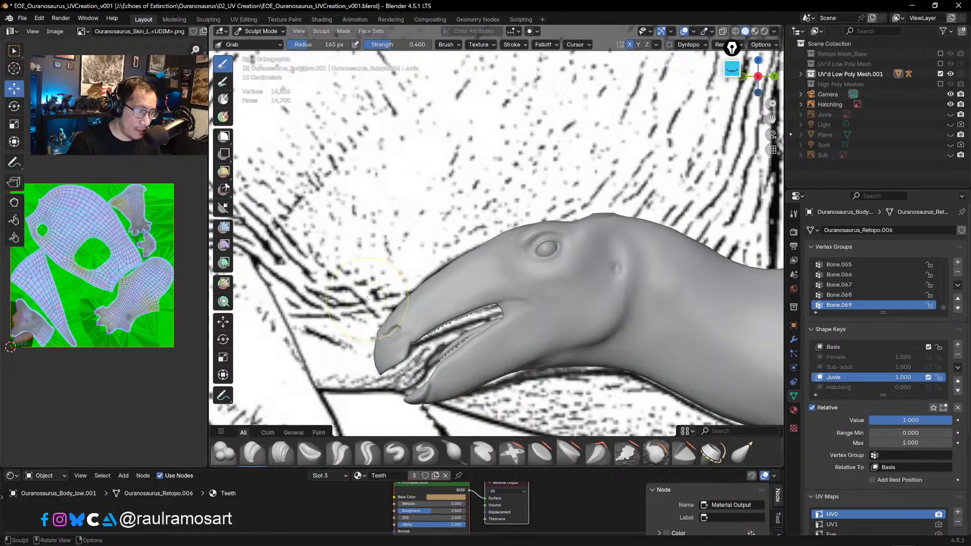
pyautogui.click(224, 136)
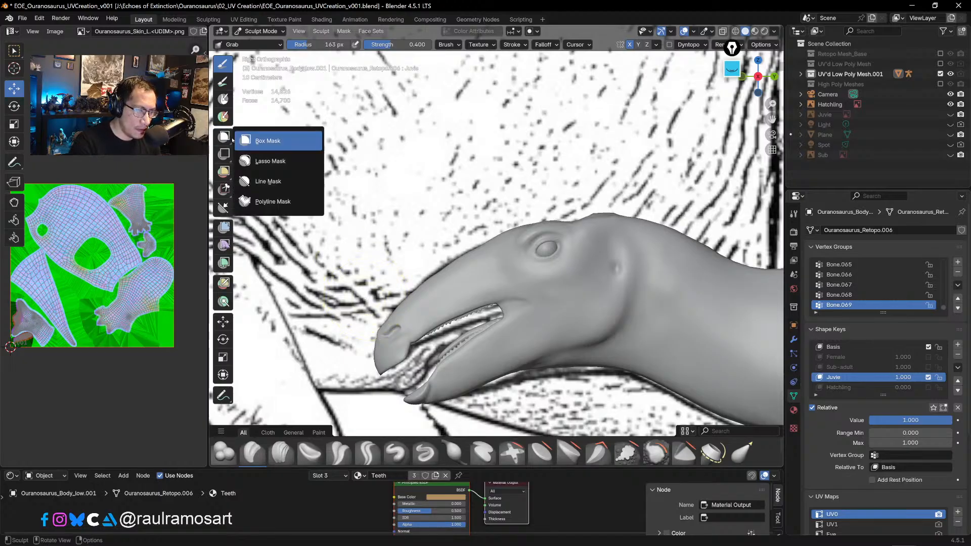
pyautogui.click(264, 161)
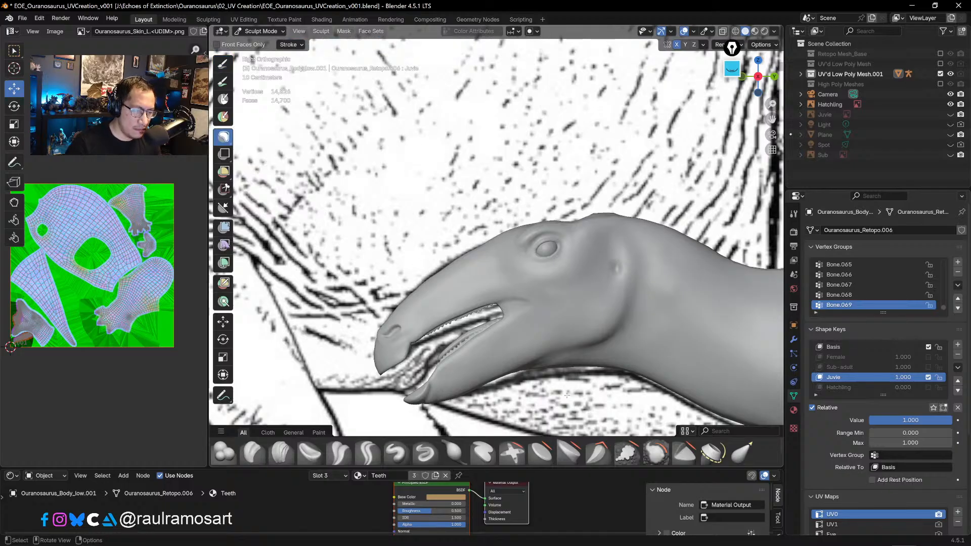
pyautogui.moveTo(564, 397)
pyautogui.mouseDown()
pyautogui.moveTo(451, 431)
pyautogui.moveTo(403, 397)
pyautogui.moveTo(425, 354)
pyautogui.moveTo(500, 310)
pyautogui.moveTo(566, 297)
pyautogui.moveTo(645, 304)
pyautogui.moveTo(661, 377)
pyautogui.moveTo(593, 408)
pyautogui.mouseUp()
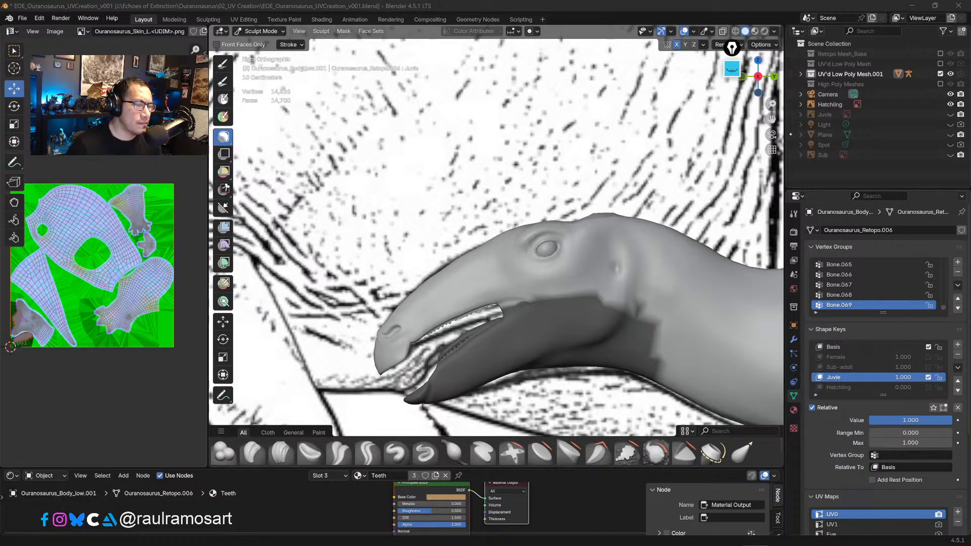
pyautogui.click(526, 353)
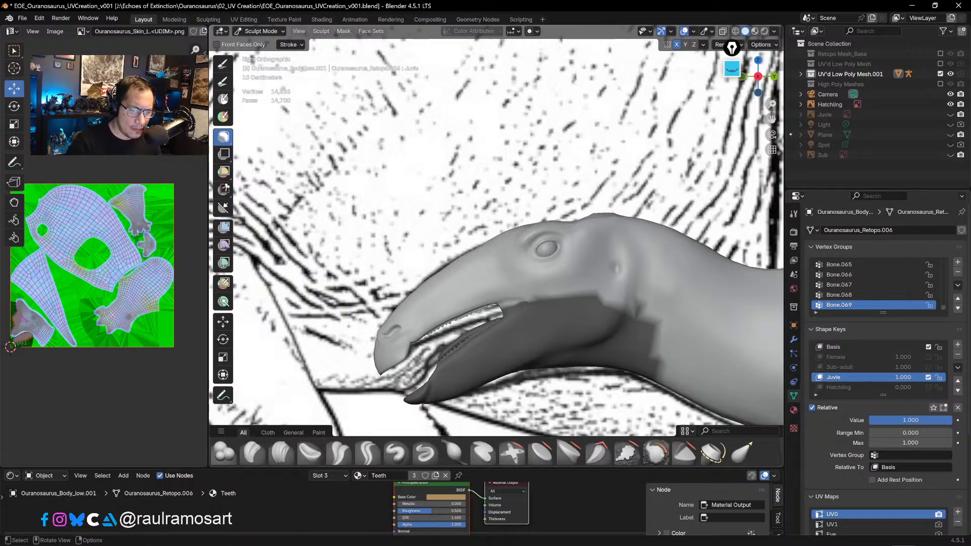
# - Switch to the Box Mask tool and apply Smooth Mask to soften the edges of the lower-jaw mask
pyautogui.click(223, 137)
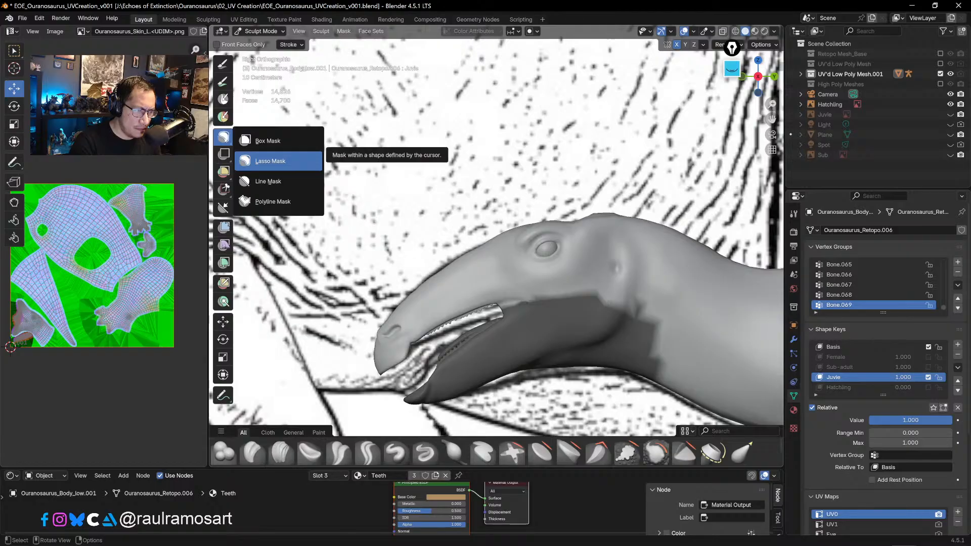
pyautogui.click(271, 161)
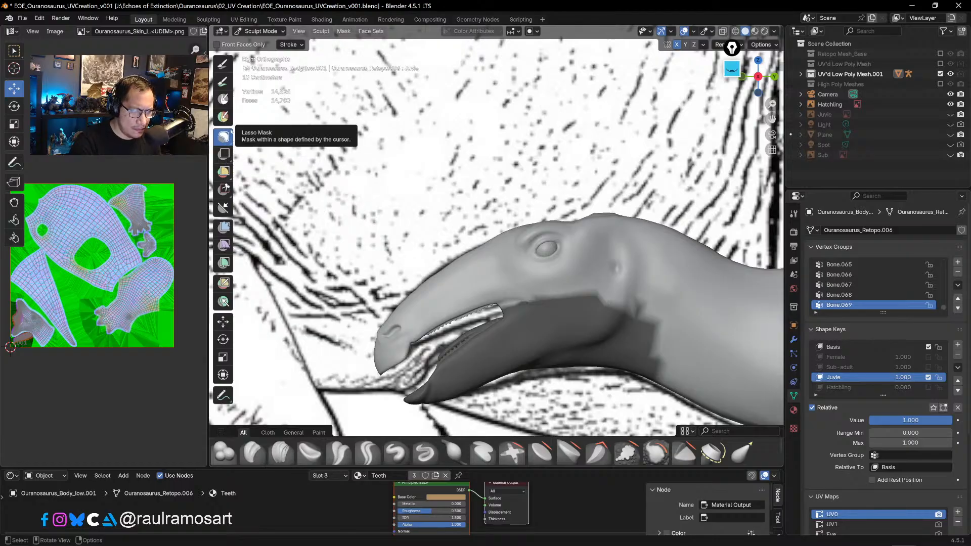
pyautogui.click(224, 136)
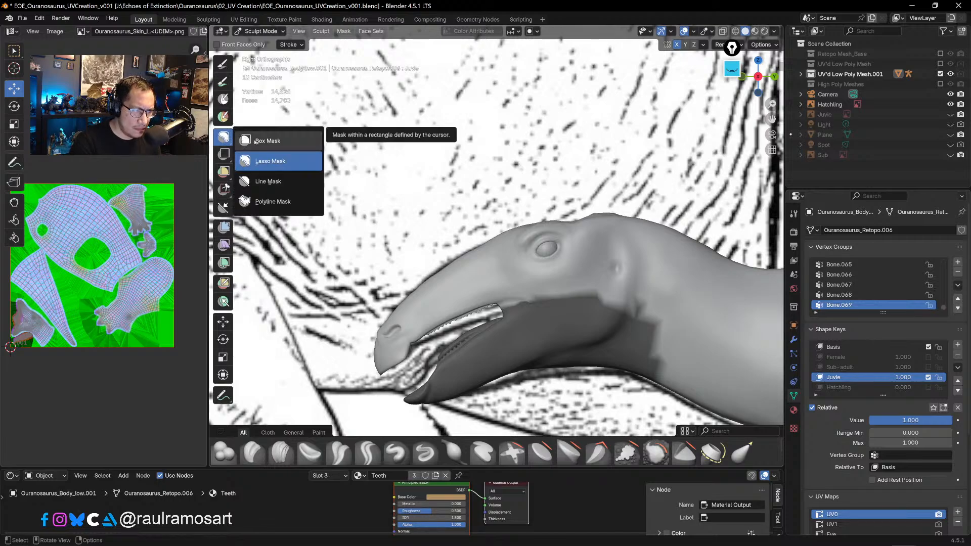
pyautogui.click(267, 141)
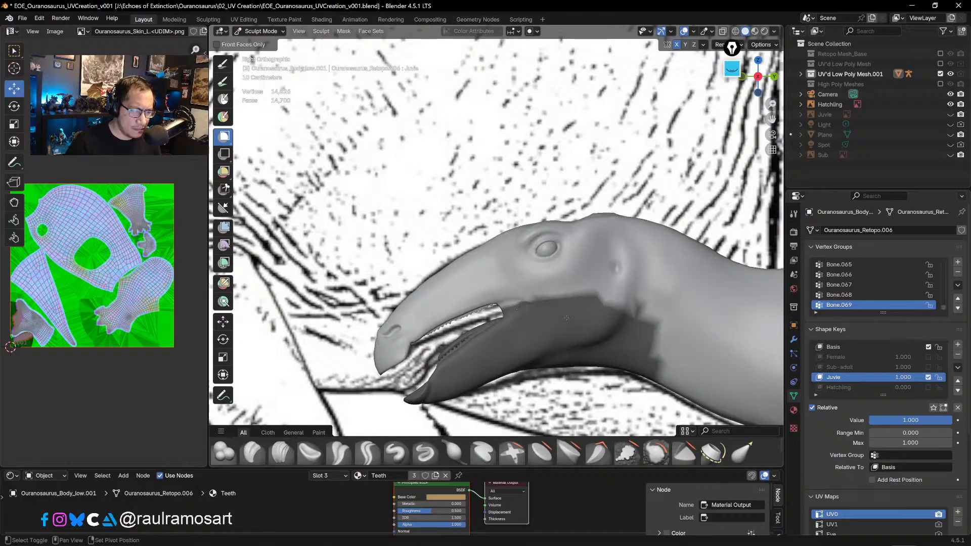
pyautogui.click(344, 30)
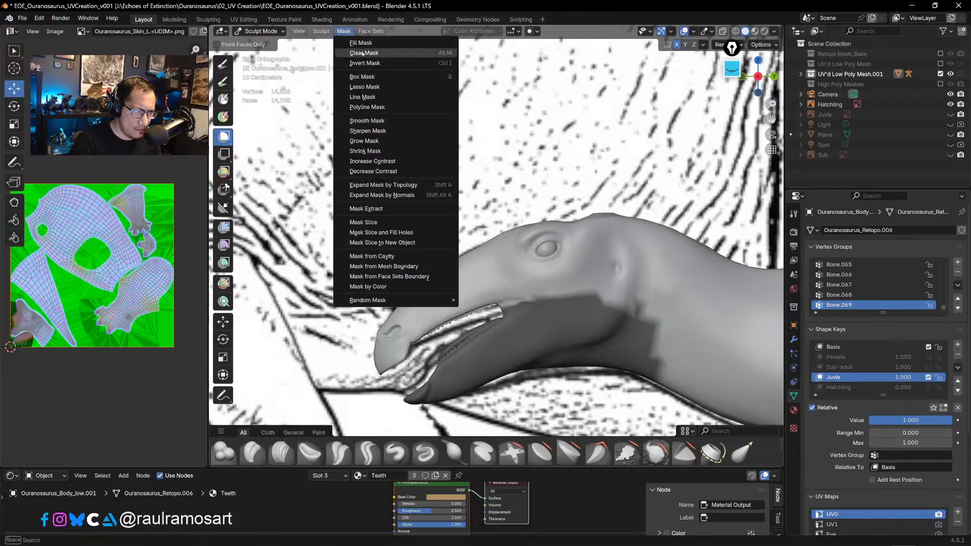
pyautogui.click(378, 121)
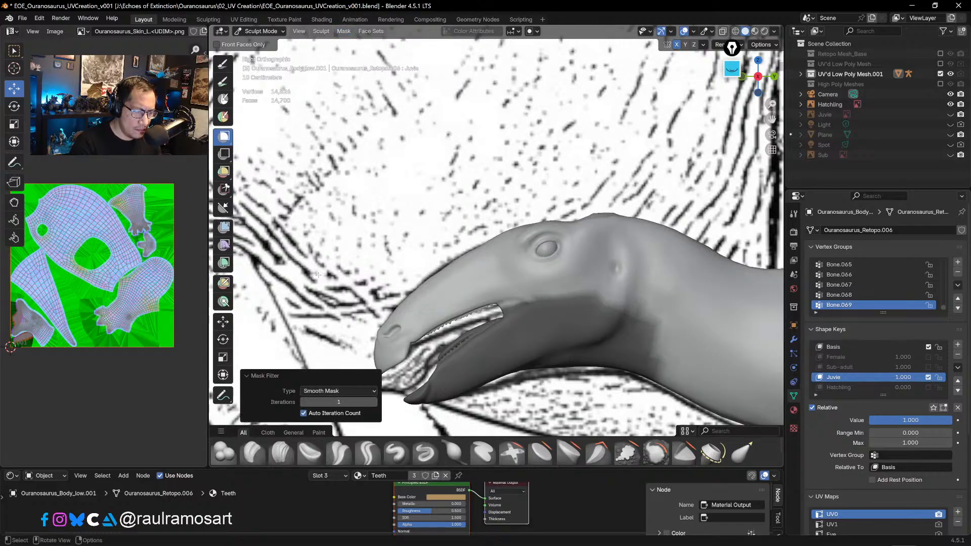
# - Raise the Smooth Mask iterations to 10, and reduce them to 5
pyautogui.click(373, 403)
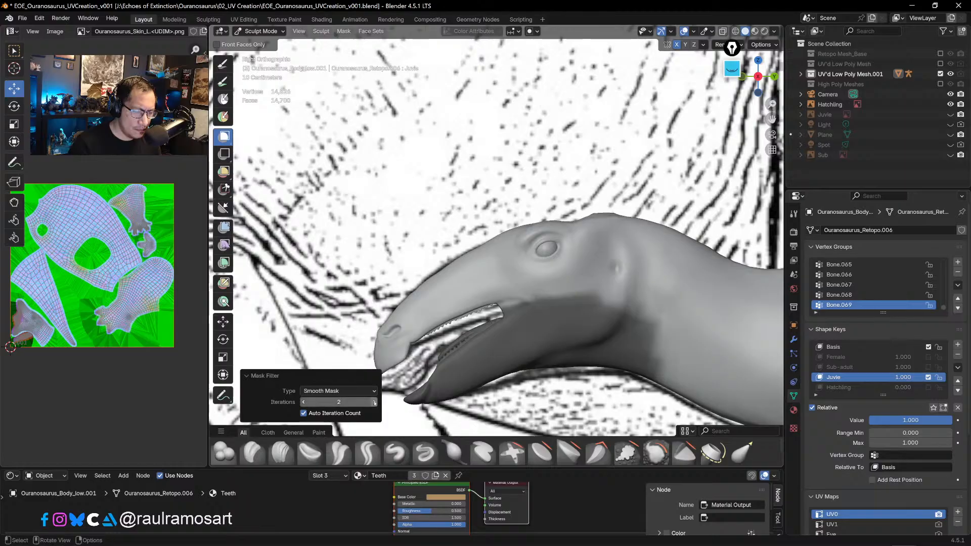
pyautogui.click(374, 404)
pyautogui.click(374, 403)
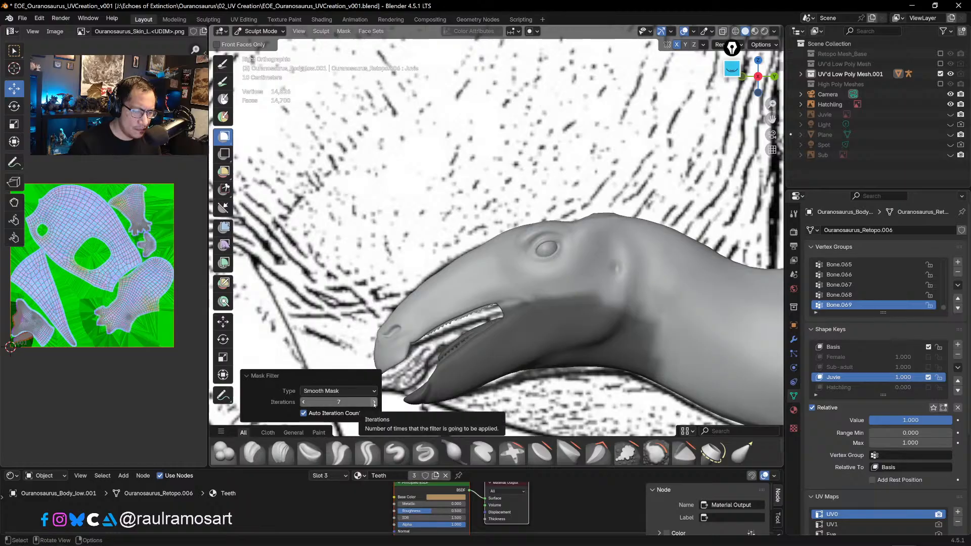
pyautogui.click(374, 403)
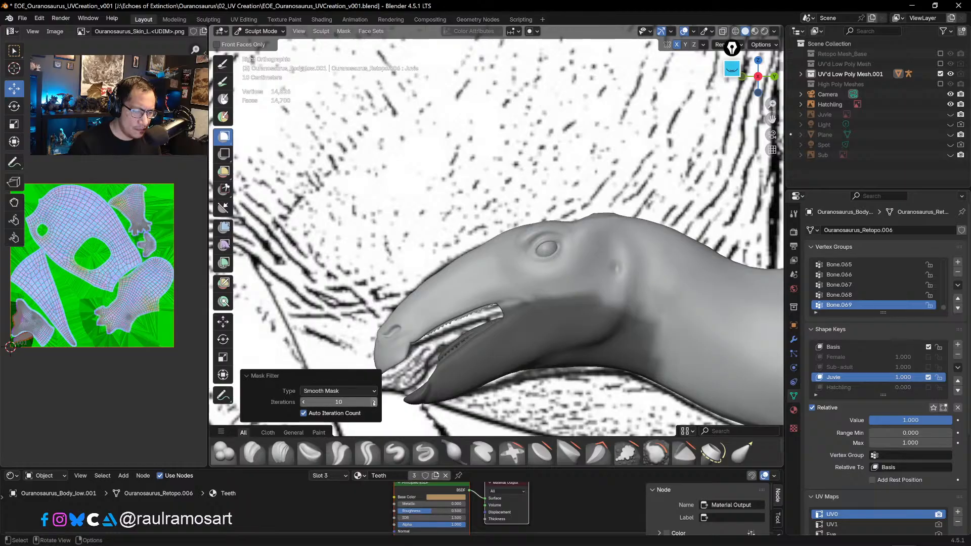
pyautogui.click(327, 403)
pyautogui.write('5')
pyautogui.press('Return')
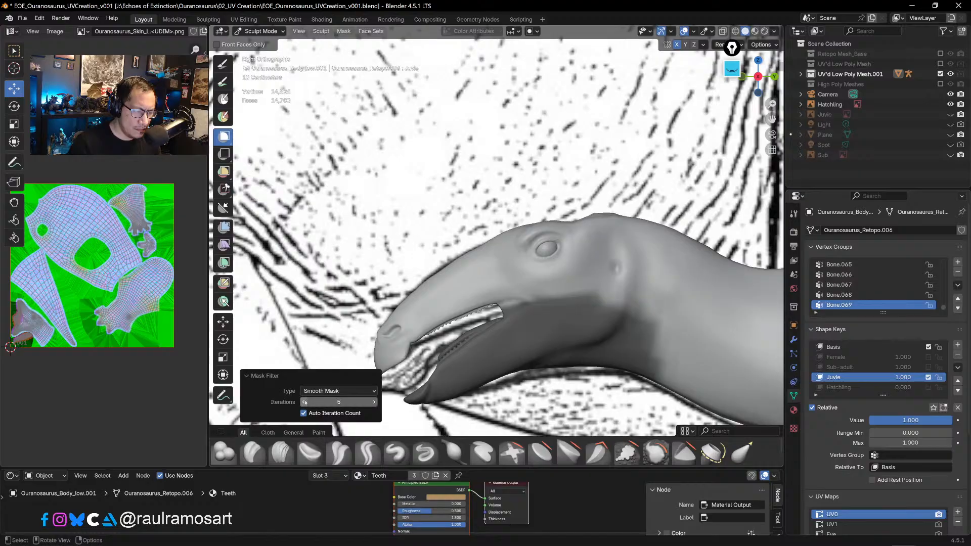
# - Try higher iteration counts for Smooth Mask on the lower-jaw mask, up to 16, and settle on 8
pyautogui.click(375, 392)
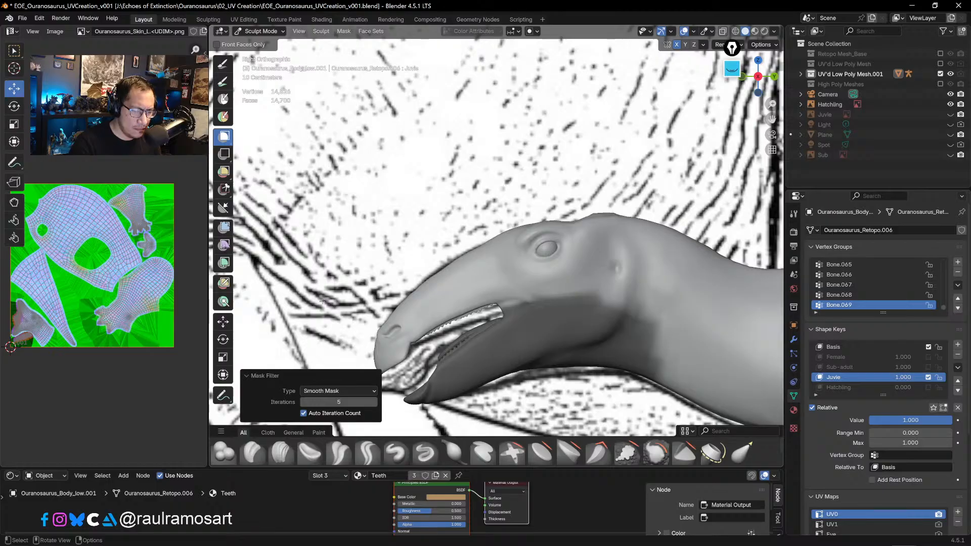
pyautogui.click(374, 403)
pyautogui.click(375, 403)
pyautogui.click(374, 402)
pyautogui.click(375, 403)
pyautogui.click(376, 402)
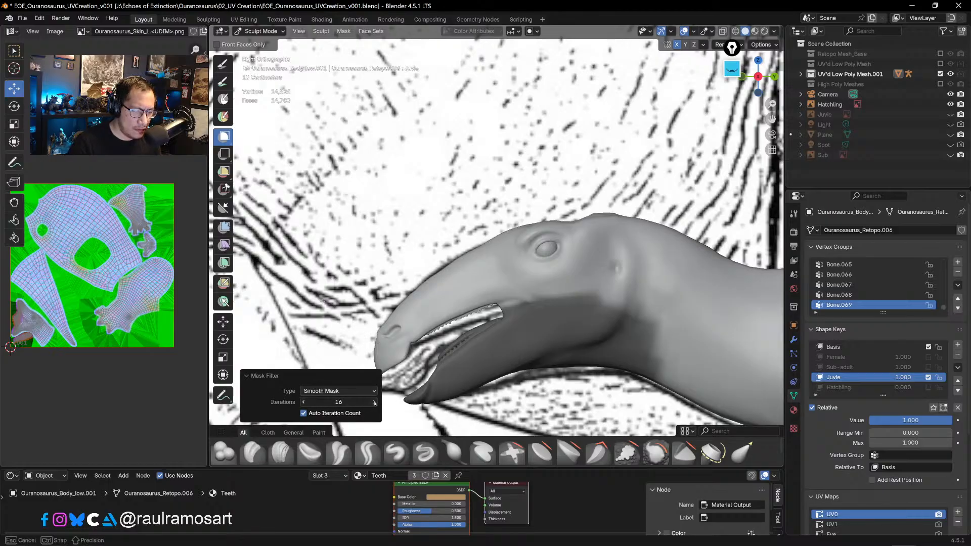
pyautogui.moveTo(370, 405); pyautogui.dragTo(321, 402)
pyautogui.click(355, 405)
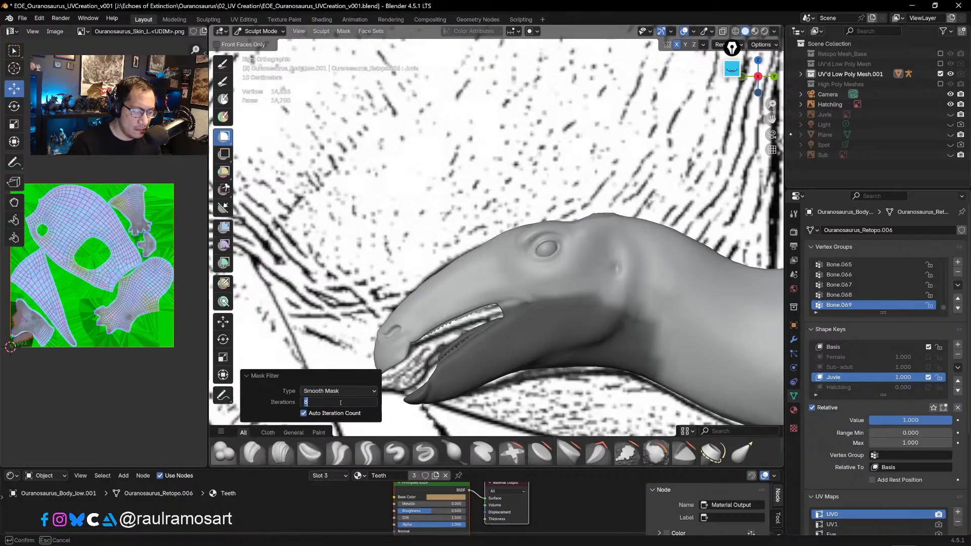
pyautogui.press('Return')
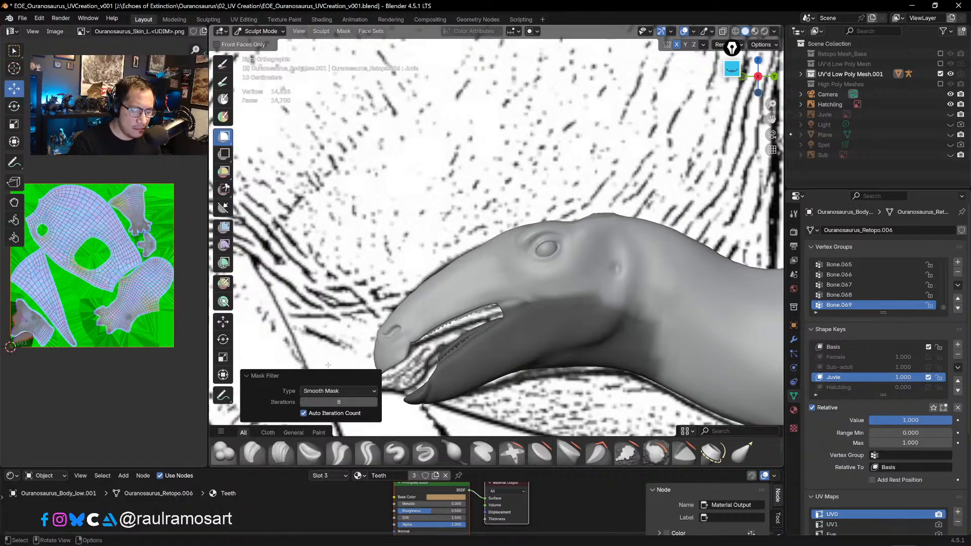
pyautogui.click(328, 365)
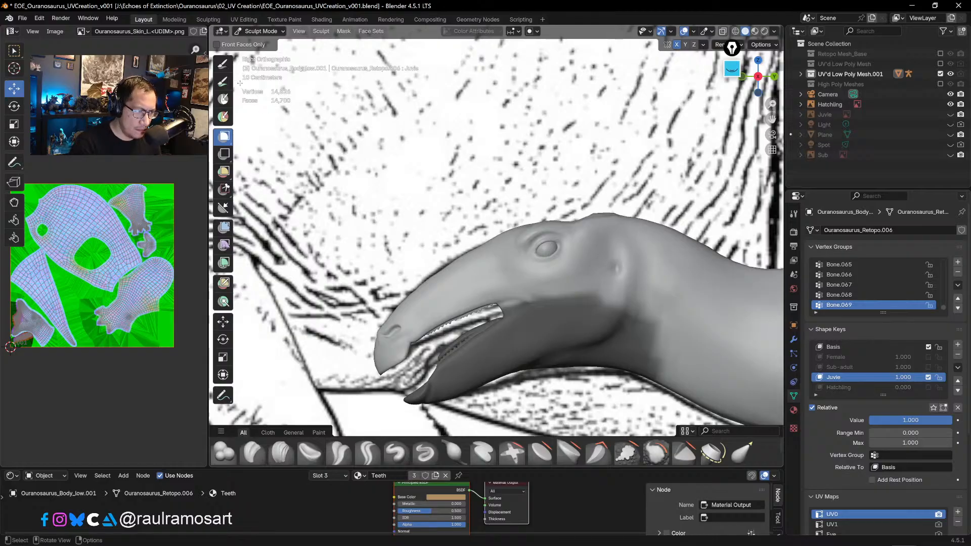
# - Reshape the unmasked snout and upper lip toward the mouth corner with the Grab brush, enlarging its radius to 217 px
pyautogui.click(223, 64)
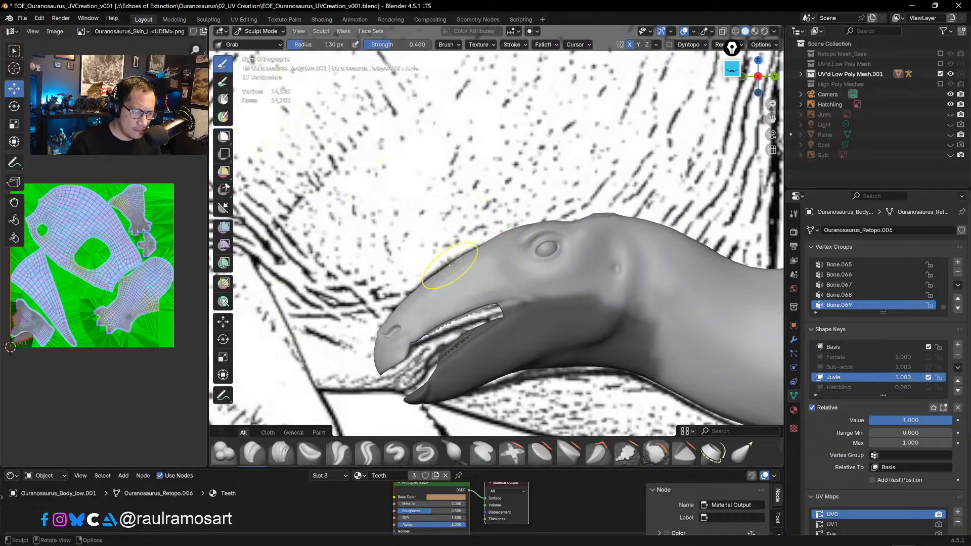
pyautogui.press(']')
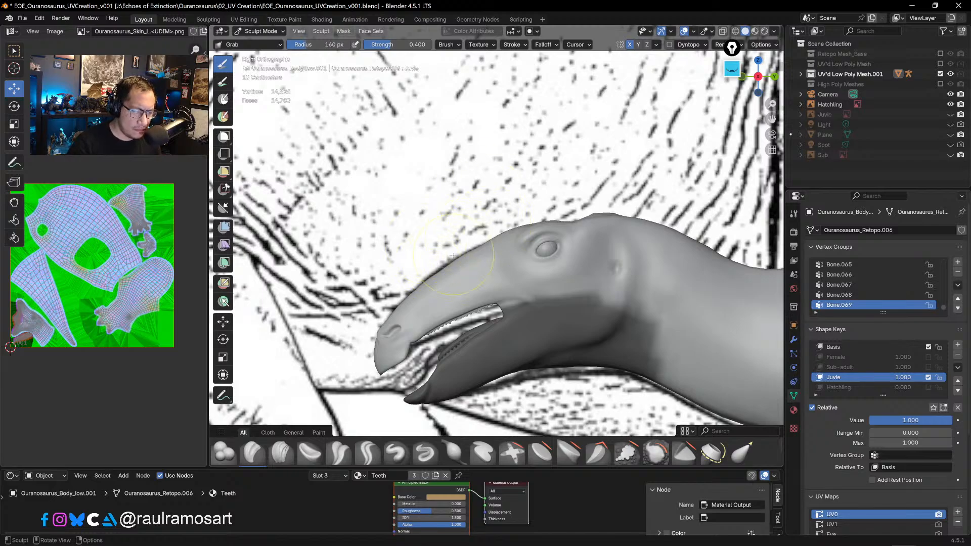
pyautogui.moveTo(439, 274); pyautogui.dragTo(428, 281)
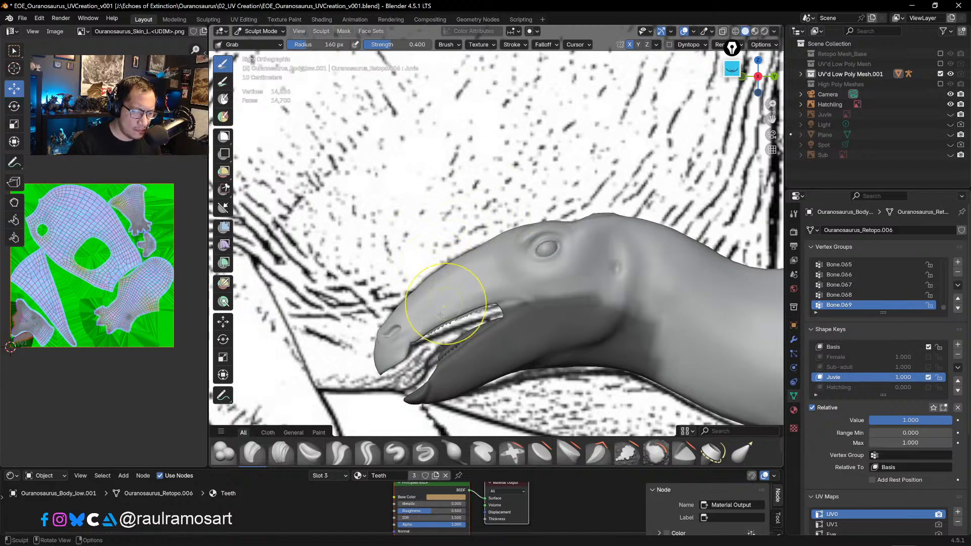
pyautogui.press(']')
pyautogui.press(']')
pyautogui.press(']')
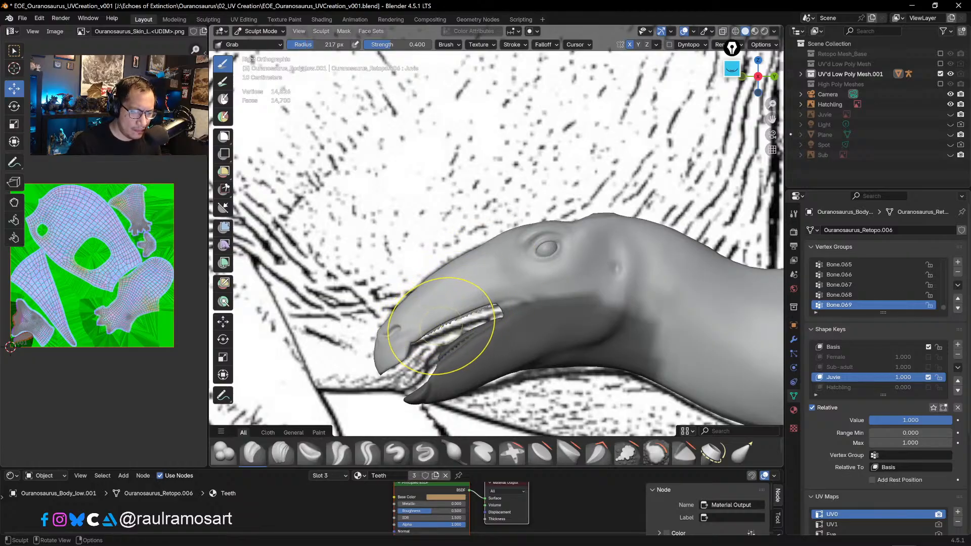
pyautogui.moveTo(445, 312)
pyautogui.mouseDown()
pyautogui.moveTo(433, 329)
pyautogui.moveTo(440, 335)
pyautogui.moveTo(500, 308)
pyautogui.mouseUp()
pyautogui.moveTo(502, 301); pyautogui.dragTo(503, 304)
pyautogui.moveTo(510, 301); pyautogui.dragTo(511, 303)
pyautogui.moveTo(500, 306); pyautogui.dragTo(498, 310)
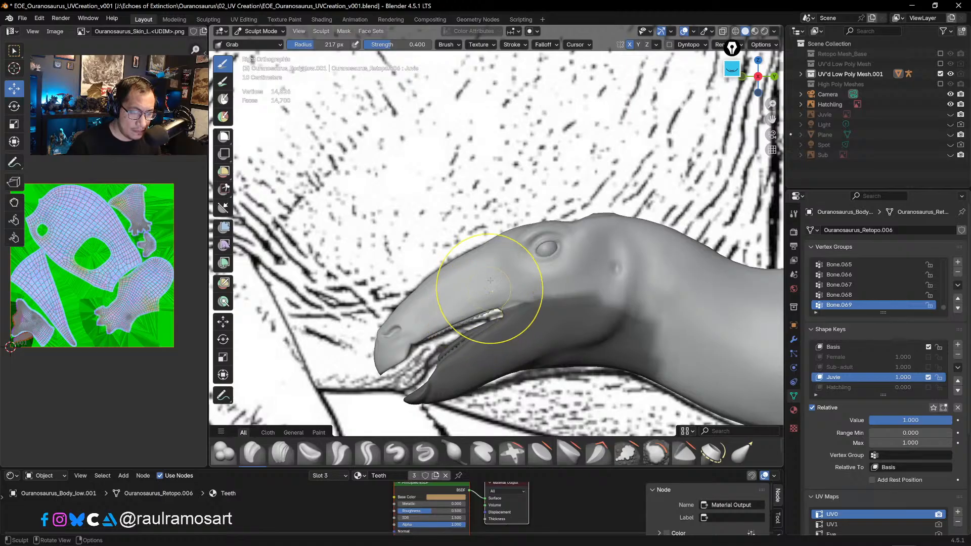
# - Try to fit the mouth corner and beak tip to the visible reference with the Grab brush, using X-ray for the strokes
pyautogui.click(723, 32)
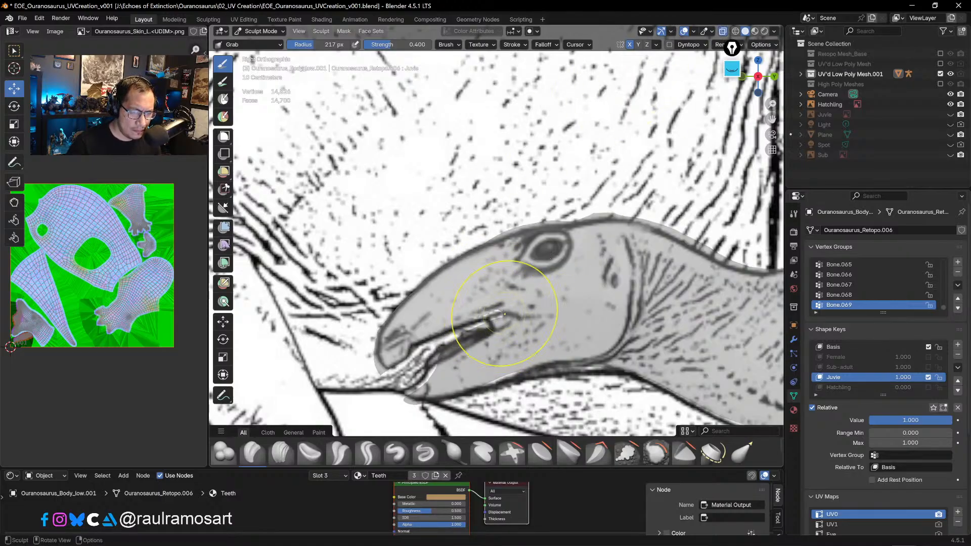
pyautogui.moveTo(501, 310); pyautogui.dragTo(496, 310)
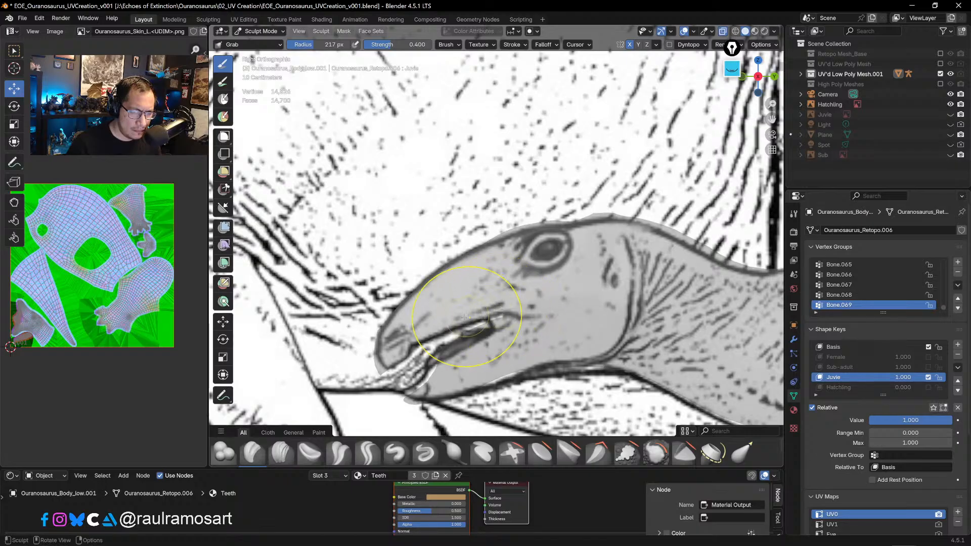
pyautogui.moveTo(387, 353)
pyautogui.mouseDown()
pyautogui.moveTo(382, 371)
pyautogui.moveTo(401, 367)
pyautogui.moveTo(387, 348)
pyautogui.moveTo(384, 369)
pyautogui.moveTo(390, 350)
pyautogui.moveTo(387, 366)
pyautogui.moveTo(380, 347)
pyautogui.moveTo(412, 407)
pyautogui.mouseUp()
pyautogui.hotkey('alt', 'z')
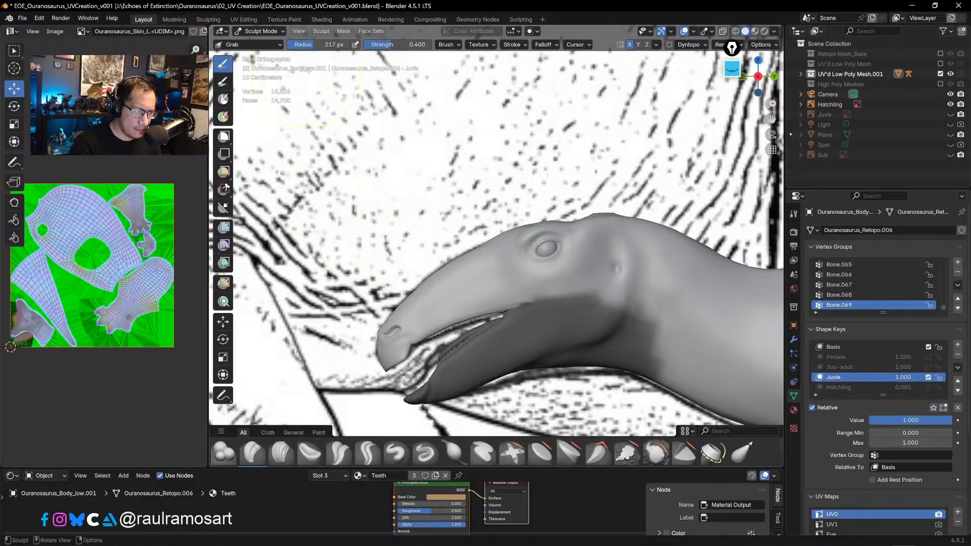
# - Invert the mask and try to raise the lower jaw's tip with the Grab brush
pyautogui.click(344, 31)
pyautogui.click(365, 63)
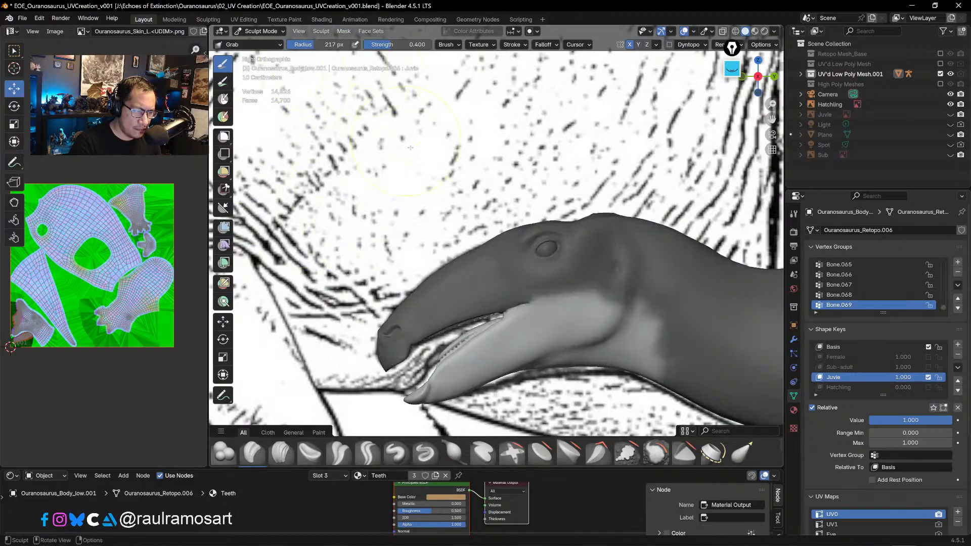
pyautogui.moveTo(412, 390); pyautogui.dragTo(412, 394)
pyautogui.moveTo(413, 391); pyautogui.dragTo(430, 367)
# - Try to adjust the lower lip with the Grab brush at 113 px, and undo the recent jaw edits and mask inversion
pyautogui.press('[')
pyautogui.press('[')
pyautogui.press('[')
pyautogui.press('[')
pyautogui.press('[')
pyautogui.press('[')
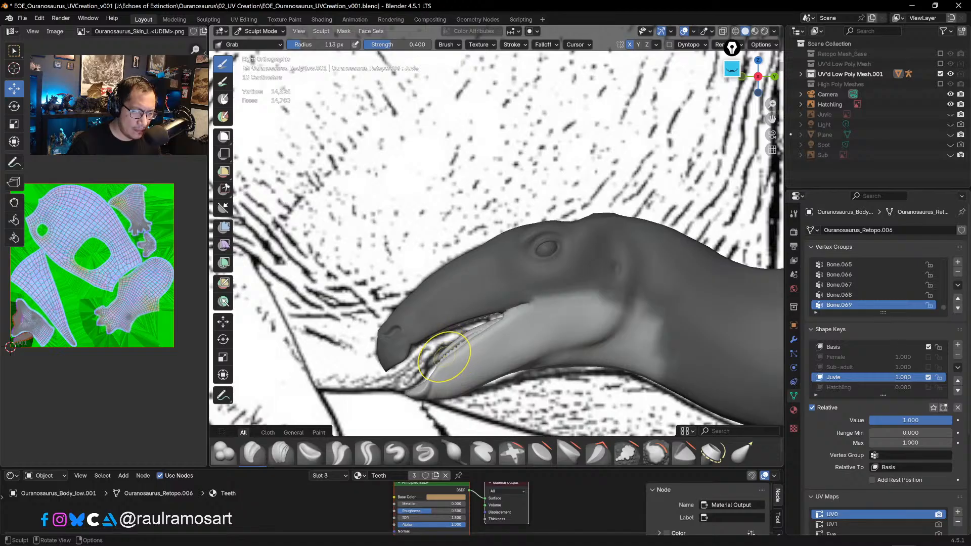
pyautogui.moveTo(440, 357)
pyautogui.mouseDown()
pyautogui.moveTo(425, 362)
pyautogui.moveTo(440, 360)
pyautogui.mouseUp()
pyautogui.moveTo(441, 360); pyautogui.dragTo(481, 335)
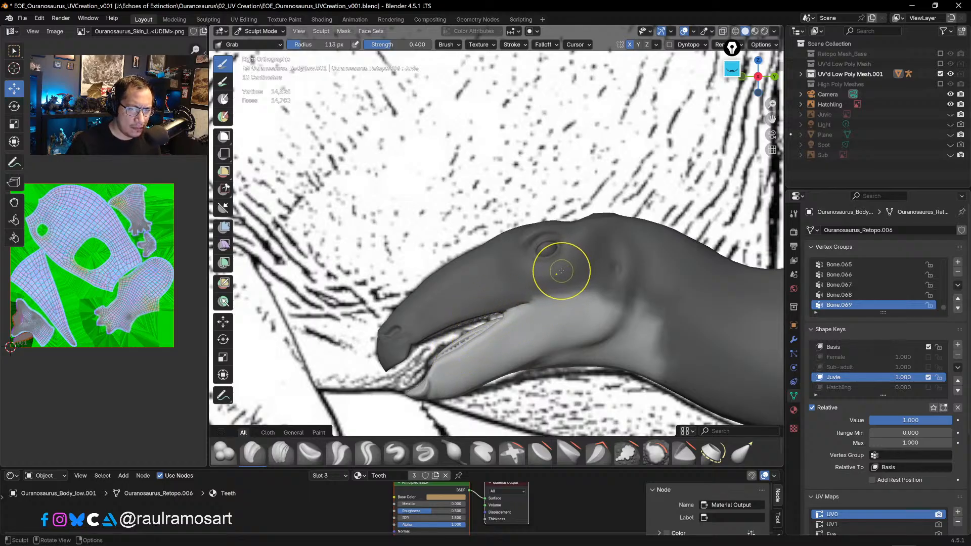
pyautogui.hotkey('ctrl', 'z')
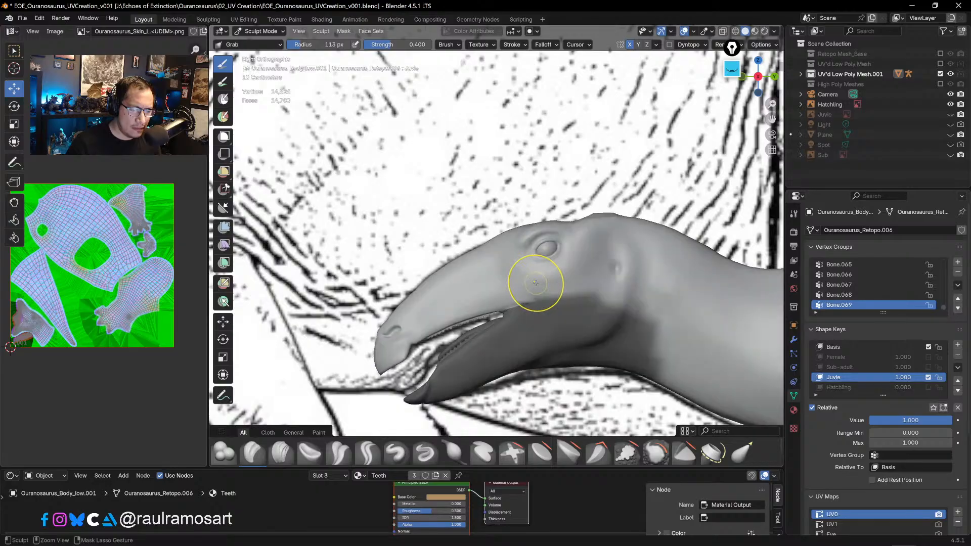
pyautogui.hotkey('ctrl', 'shift', 'z')
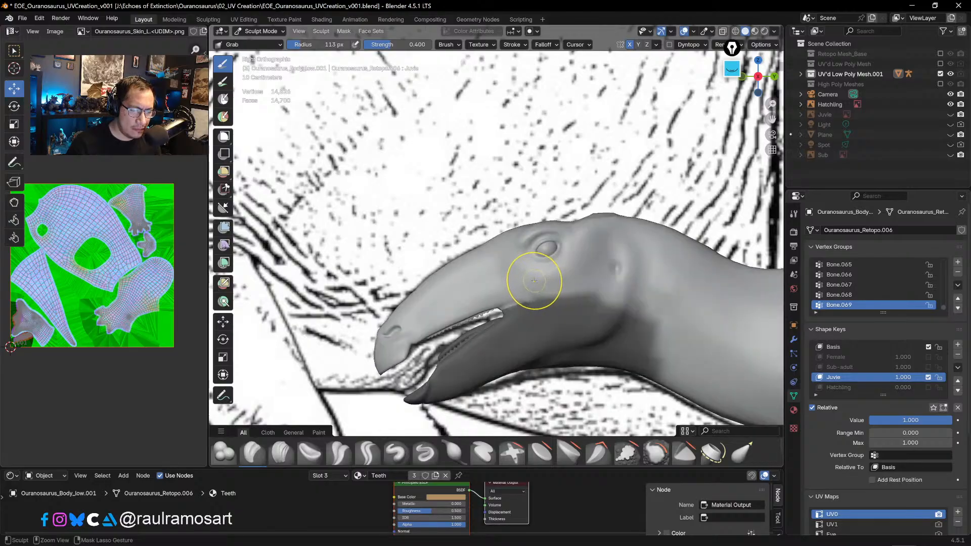
# - Hide the Hatchling reference image, show the Juvie one and turn on X-ray
pyautogui.click(951, 105)
pyautogui.click(951, 115)
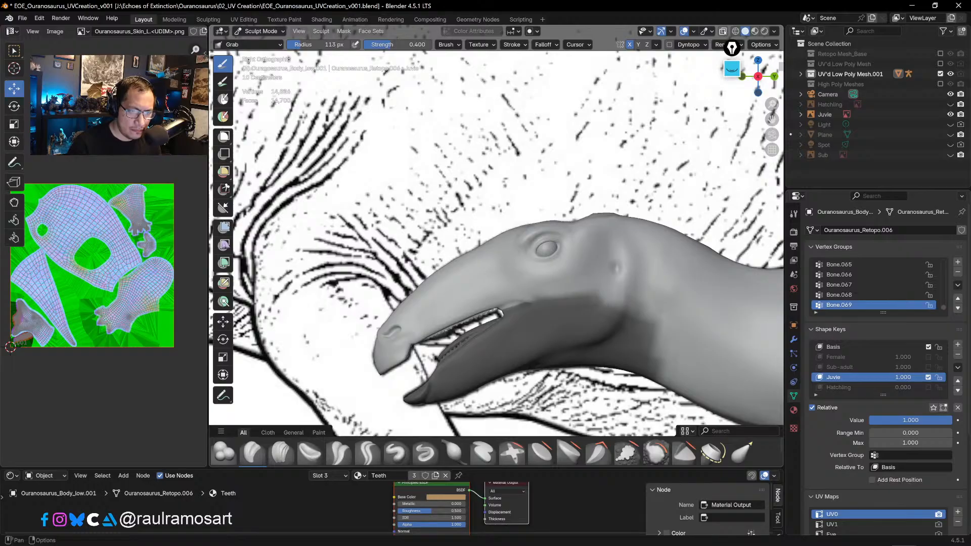
pyautogui.click(724, 31)
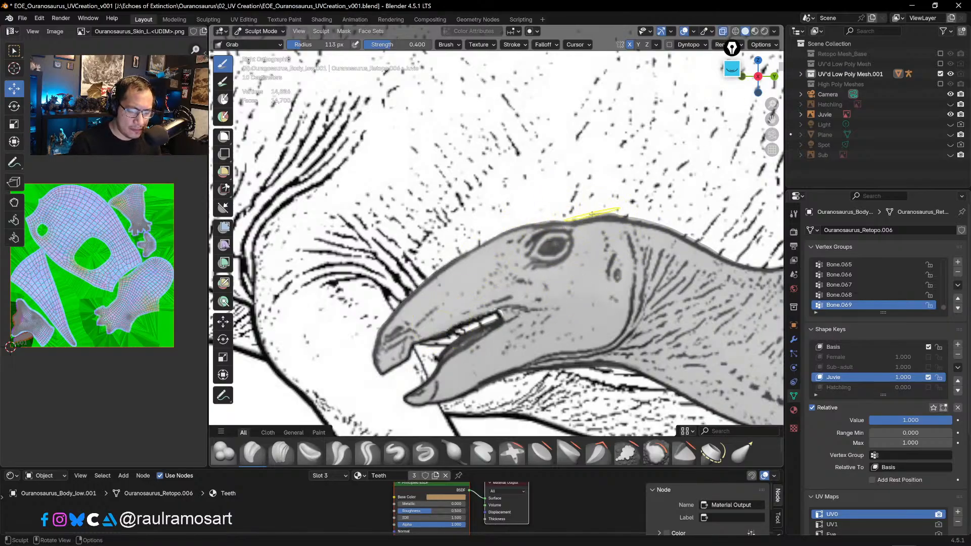
# - Push the top of the head behind the eye down to the drawn outline with the Grab brush, comparing it with X-ray on and off
pyautogui.moveTo(600, 213); pyautogui.dragTo(605, 218)
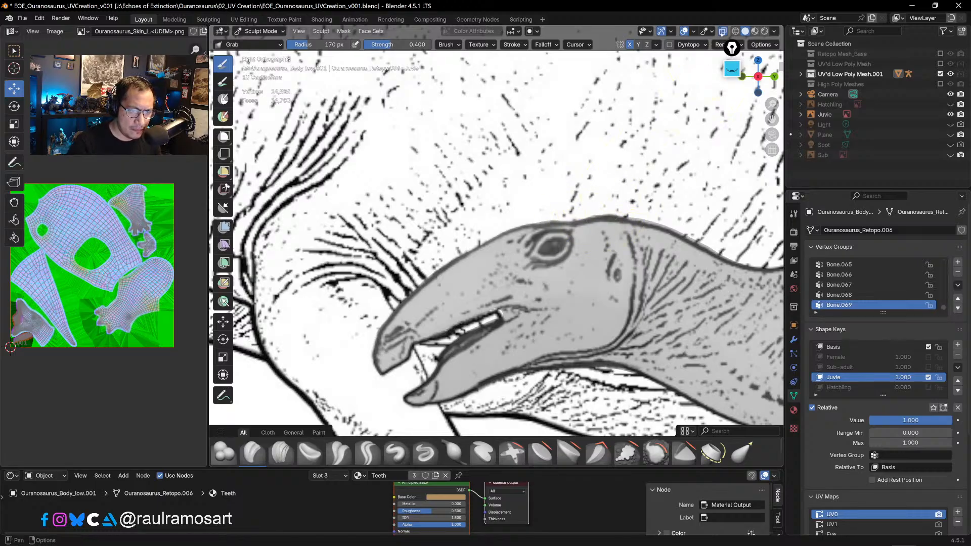
pyautogui.click(723, 33)
pyautogui.click(722, 33)
pyautogui.click(723, 33)
pyautogui.click(722, 33)
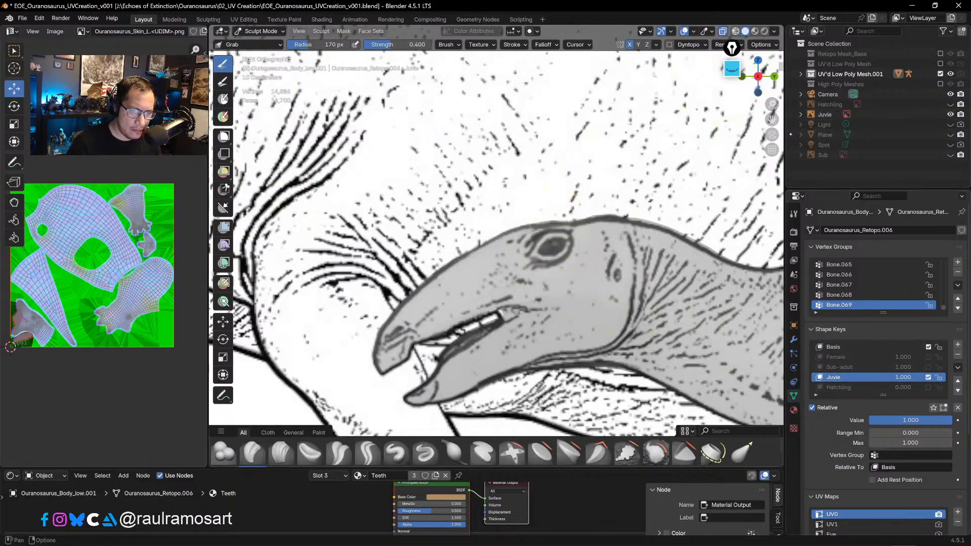
pyautogui.click(723, 31)
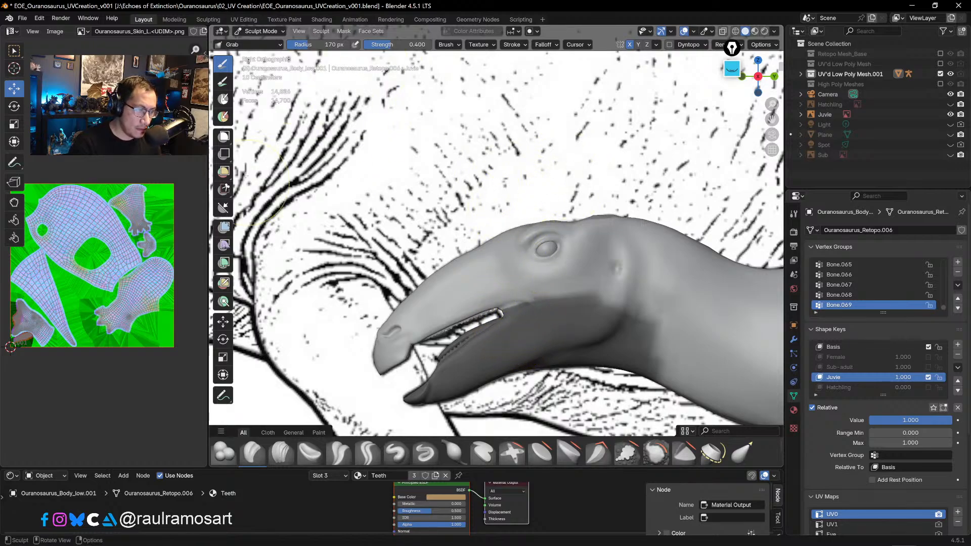
# - Switch to the Box Mask tool and clear the lower-jaw mask
pyautogui.click(224, 136)
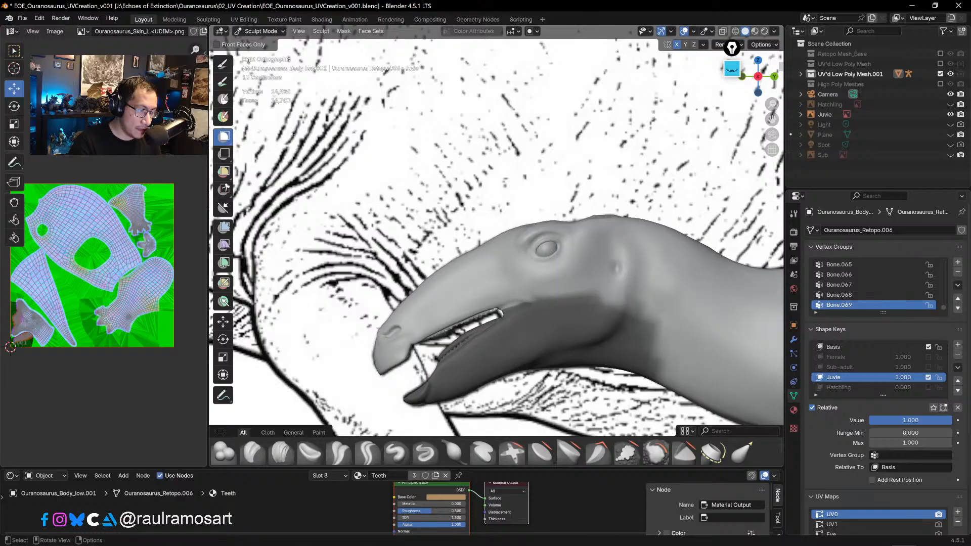
pyautogui.click(343, 31)
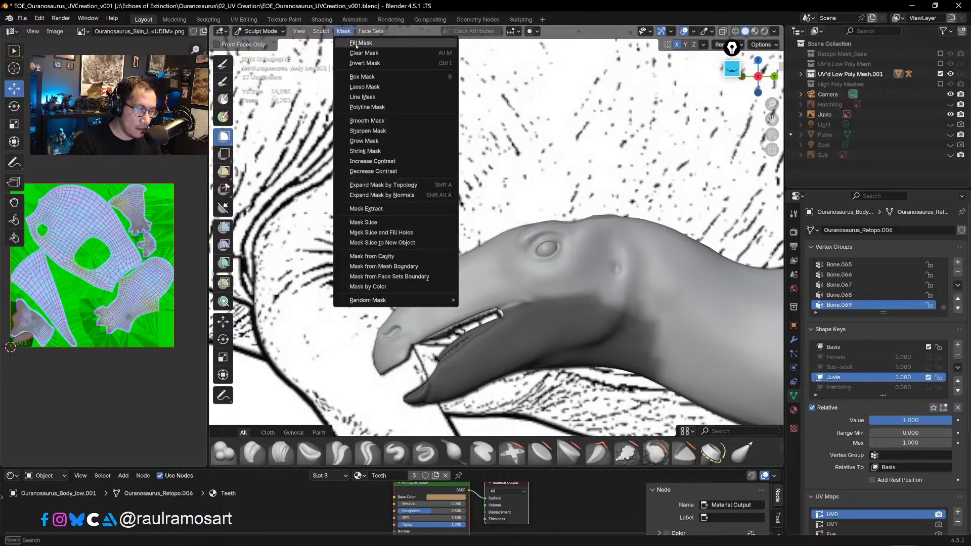
pyautogui.click(354, 62)
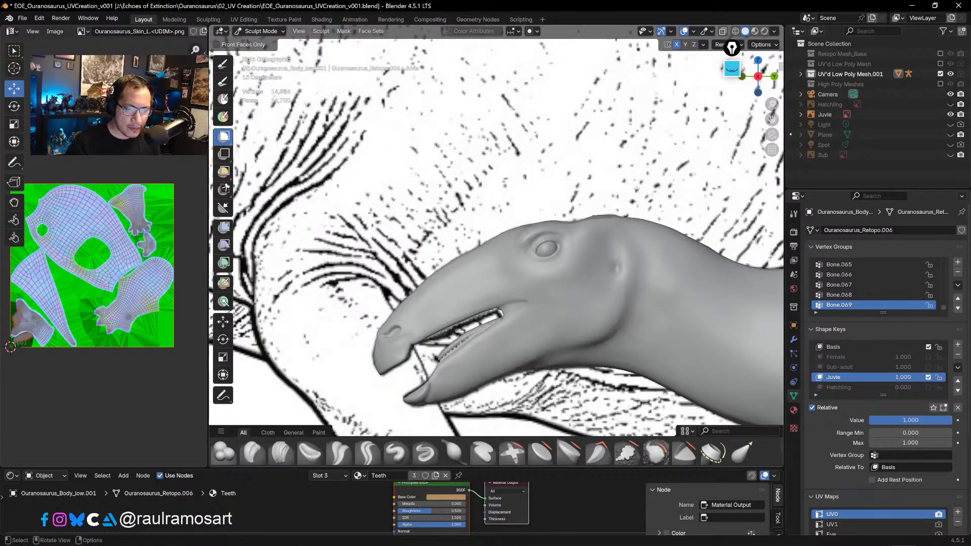
# - Frame the torso in right side view and show it in wireframe shading with X-ray over the juvenile drawing
pyautogui.keyDown('shift'); pyautogui.moveTo(637, 189); pyautogui.dragTo(508, 248, button='middle'); pyautogui.keyUp('shift')
pyautogui.moveTo(544, 147); pyautogui.dragTo(411, 144, button='middle')
pyautogui.keyDown('ctrl'); pyautogui.moveTo(559, 174); pyautogui.dragTo(591, 156, button='middle'); pyautogui.keyUp('ctrl')
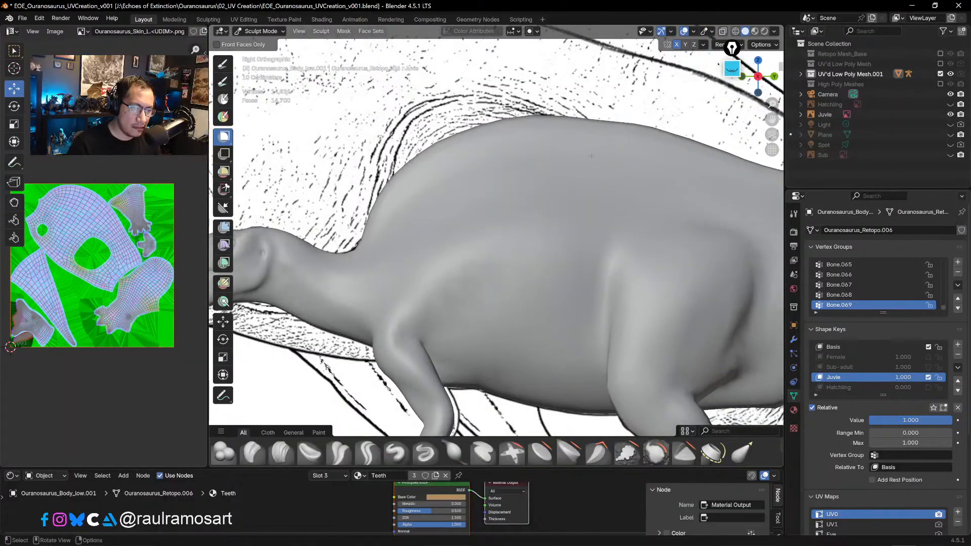
pyautogui.click(735, 31)
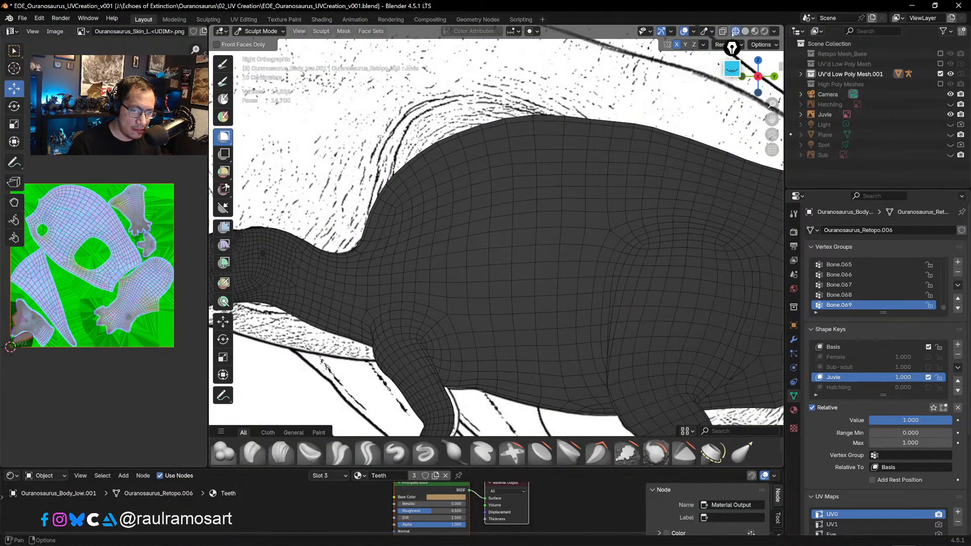
pyautogui.click(726, 31)
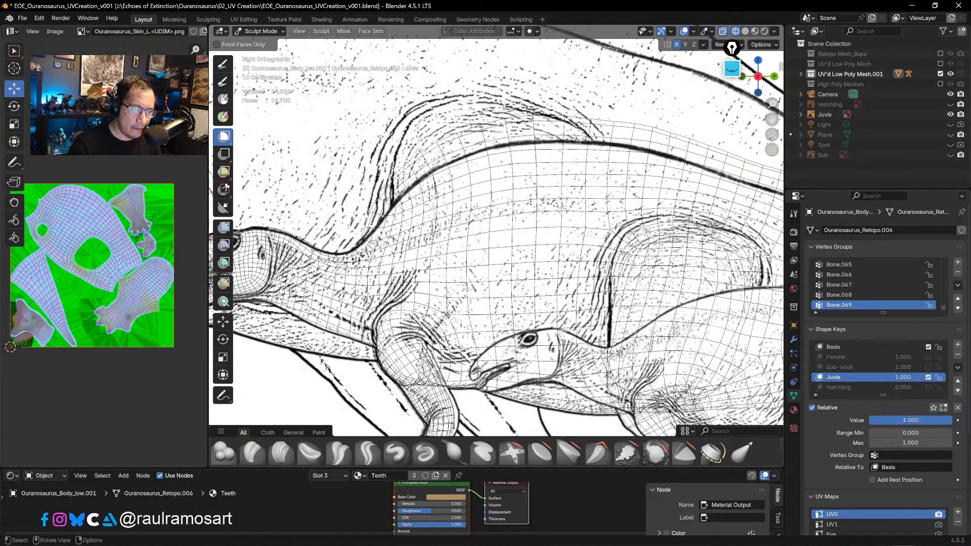
# - Try to pull the back outline above the shoulder inward with the Grab brush at 231 px, and undo the stroke
pyautogui.press('g')
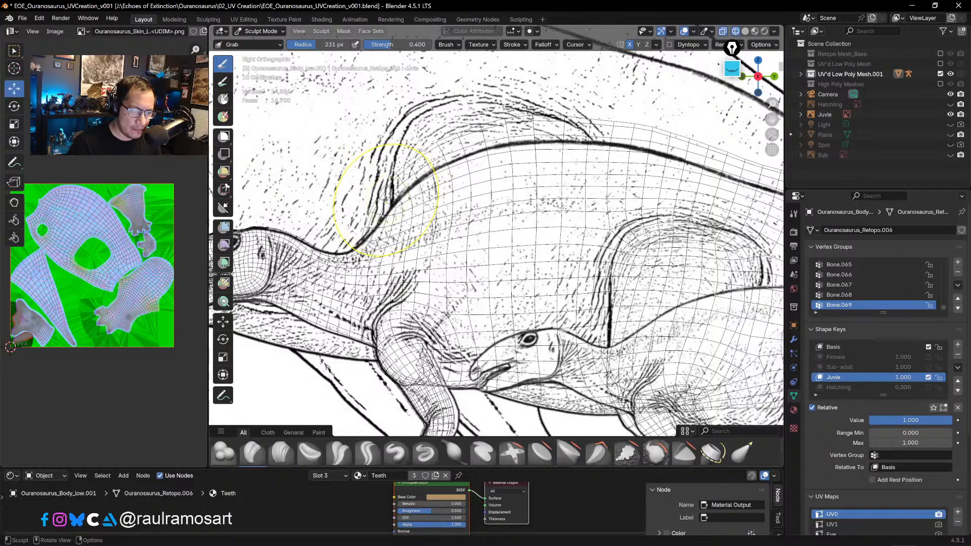
pyautogui.moveTo(385, 197); pyautogui.dragTo(395, 203)
pyautogui.hotkey('ctrl', 'z')
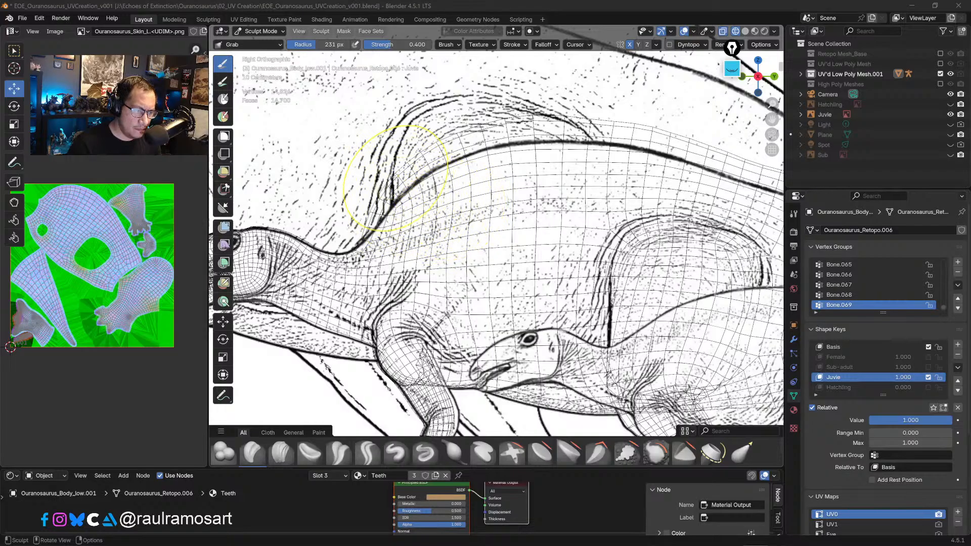
# - Pull the front slope of the back above the shoulder down to the juvenile drawing's outline with the Grab brush
pyautogui.moveTo(396, 178)
pyautogui.mouseDown()
pyautogui.moveTo(375, 208)
pyautogui.moveTo(390, 219)
pyautogui.moveTo(404, 196)
pyautogui.mouseUp()
pyautogui.moveTo(409, 164); pyautogui.dragTo(414, 170)
pyautogui.moveTo(419, 156); pyautogui.dragTo(424, 163)
pyautogui.moveTo(432, 148); pyautogui.dragTo(437, 154)
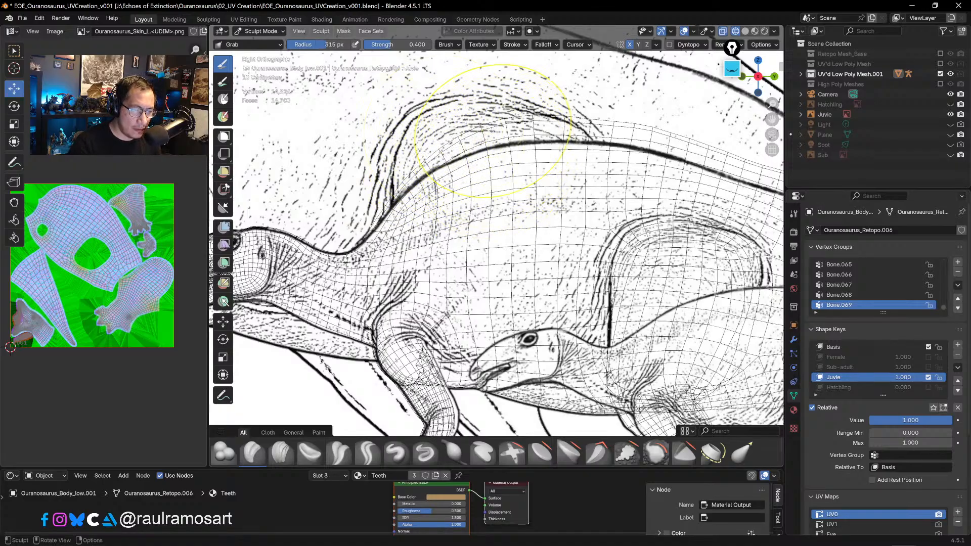
# - Lower the crest of the back and refine its front slope to the drawn outline with the Grab brush at 315 px
pyautogui.moveTo(493, 129); pyautogui.dragTo(520, 131)
pyautogui.moveTo(546, 121); pyautogui.dragTo(551, 128)
pyautogui.moveTo(567, 128); pyautogui.dragTo(574, 135)
pyautogui.moveTo(496, 140); pyautogui.dragTo(496, 146)
pyautogui.moveTo(452, 144)
pyautogui.mouseDown()
pyautogui.moveTo(473, 143)
pyautogui.moveTo(407, 193)
pyautogui.mouseUp()
pyautogui.moveTo(408, 190); pyautogui.dragTo(404, 195)
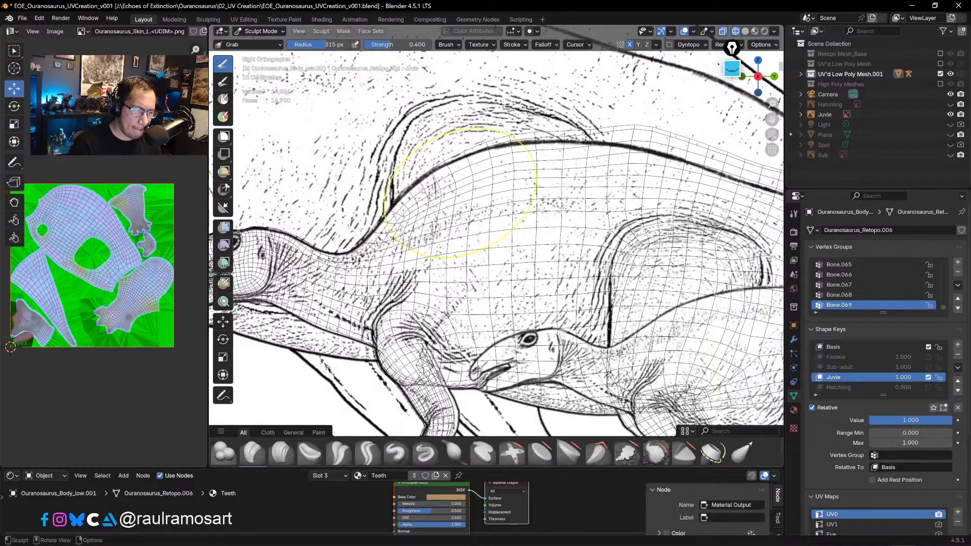
# - Pull the back outline behind the crest and above the hip down to the drawn line with the Grab brush
pyautogui.scroll(3, 387, 164)
pyautogui.moveTo(379, 163); pyautogui.dragTo(348, 176)
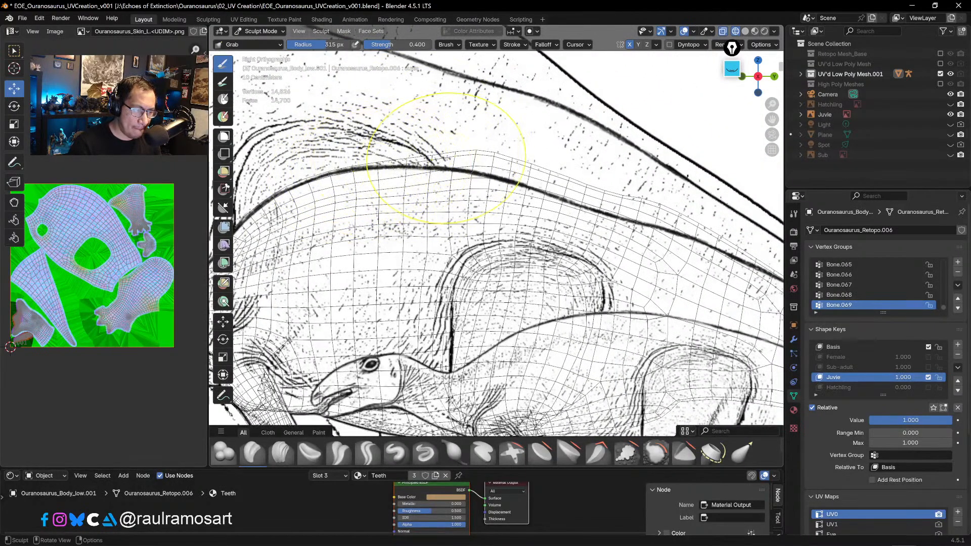
pyautogui.moveTo(445, 160)
pyautogui.mouseDown()
pyautogui.moveTo(445, 170)
pyautogui.moveTo(485, 165)
pyautogui.moveTo(487, 173)
pyautogui.mouseUp()
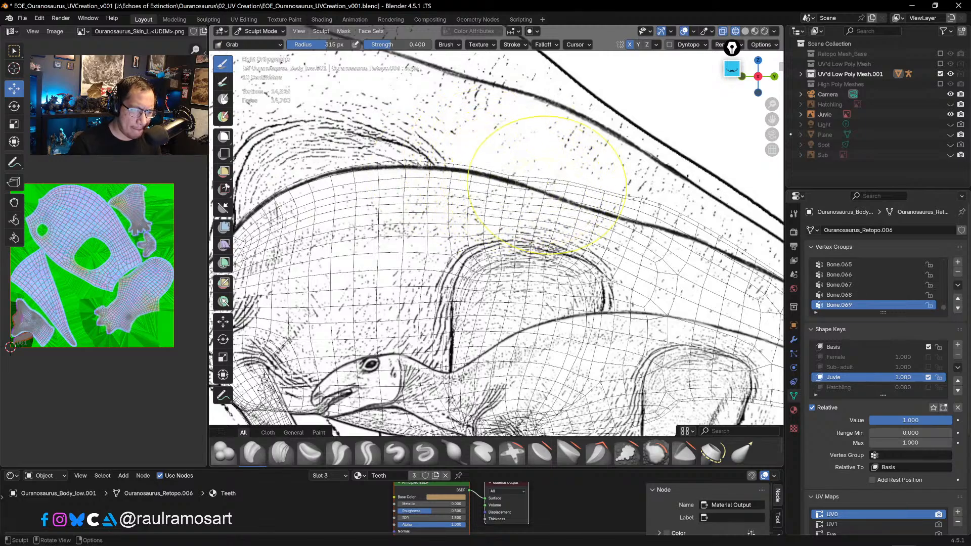
pyautogui.moveTo(553, 182)
pyautogui.mouseDown()
pyautogui.moveTo(577, 201)
pyautogui.moveTo(627, 212)
pyautogui.moveTo(628, 227)
pyautogui.mouseUp()
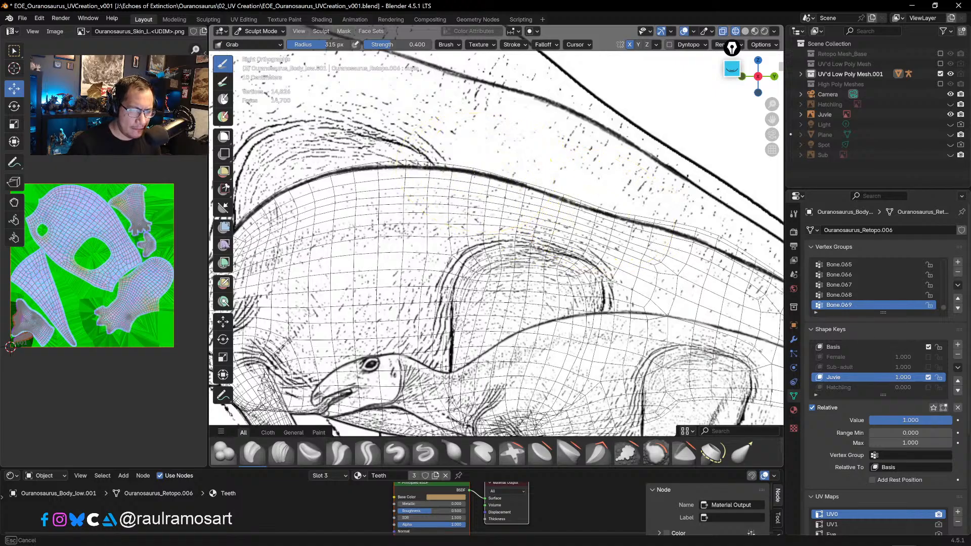
pyautogui.moveTo(412, 167); pyautogui.dragTo(412, 174)
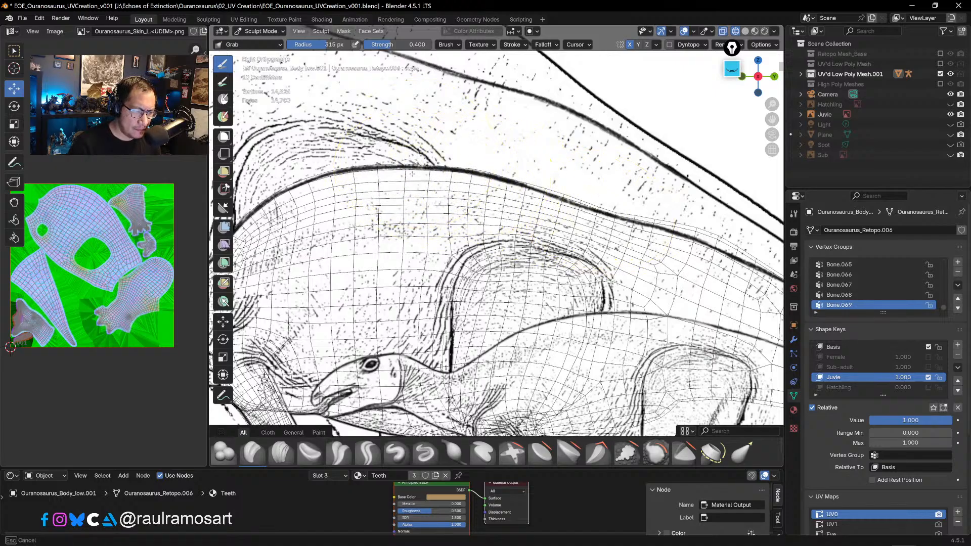
# - Fit the outline of the rump and the base of the tail to the drawn line with the Grab brush
pyautogui.keyDown('shift'); pyautogui.moveTo(565, 198); pyautogui.dragTo(448, 175, button='middle'); pyautogui.keyUp('shift')
pyautogui.moveTo(448, 175); pyautogui.dragTo(447, 179)
pyautogui.moveTo(575, 208)
pyautogui.mouseDown()
pyautogui.moveTo(580, 223)
pyautogui.moveTo(628, 233)
pyautogui.mouseUp()
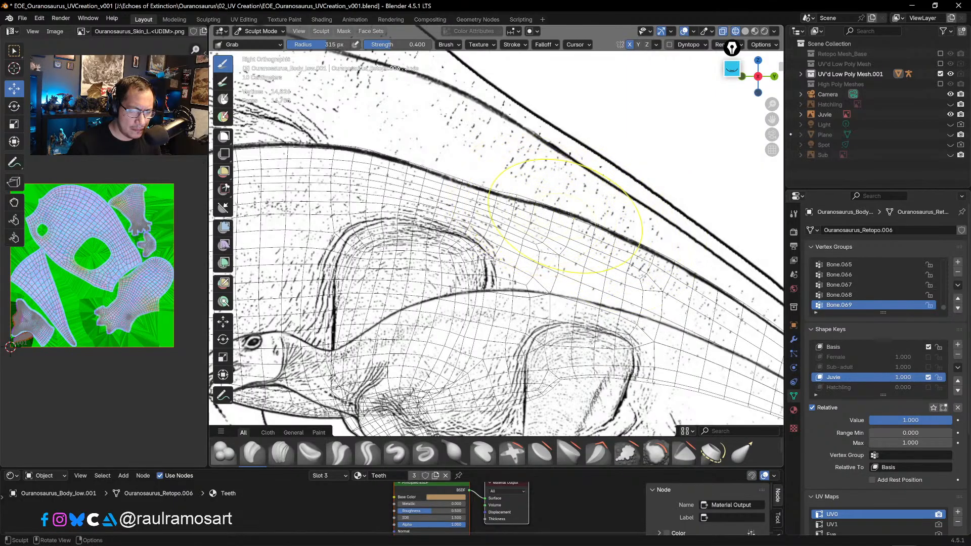
pyautogui.moveTo(528, 197); pyautogui.dragTo(518, 203)
pyautogui.moveTo(575, 212); pyautogui.dragTo(577, 217)
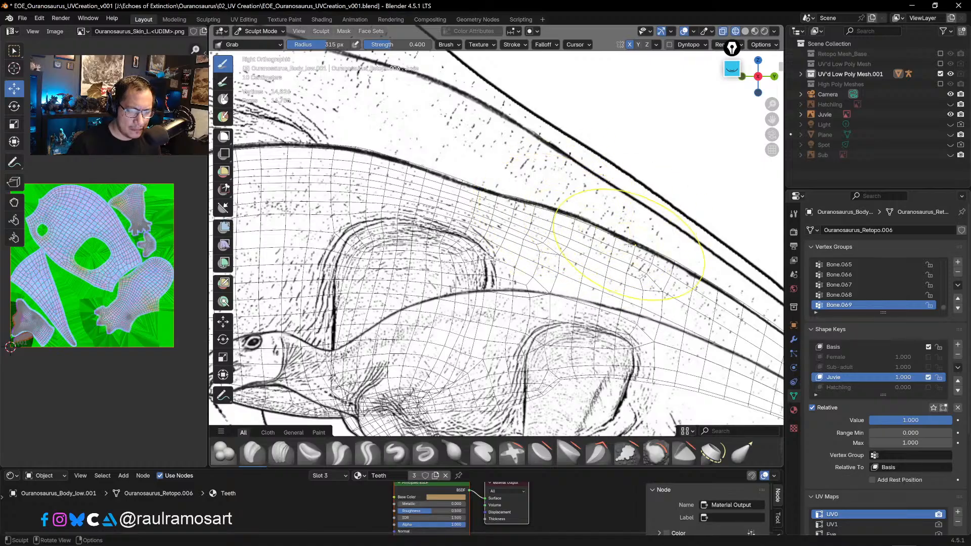
pyautogui.moveTo(636, 239); pyautogui.dragTo(678, 270)
# - Turn off X-ray, show the model in solid shading, and return to Object Mode with the whole body framed
pyautogui.scroll(-5, 521, 185)
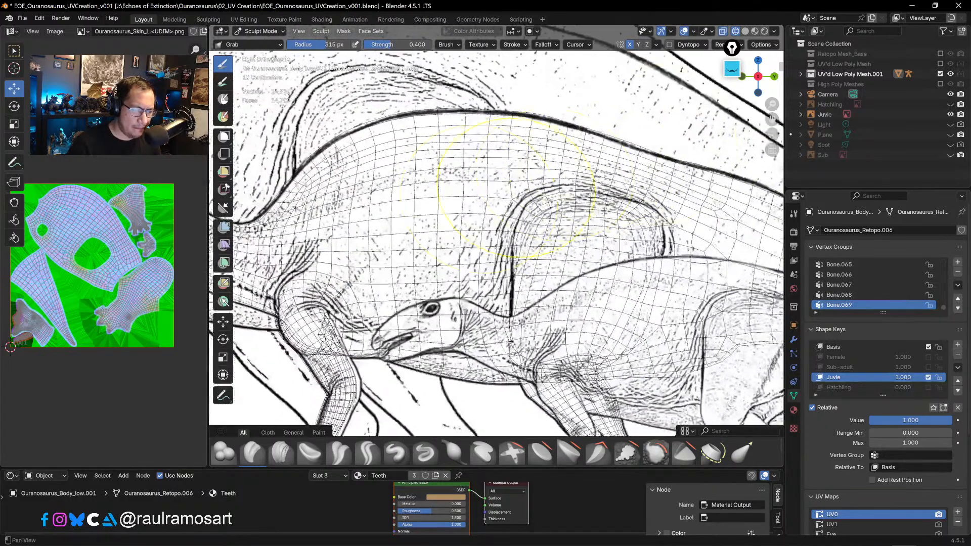
pyautogui.keyDown('shift'); pyautogui.moveTo(618, 158); pyautogui.dragTo(614, 163, button='middle'); pyautogui.keyUp('shift')
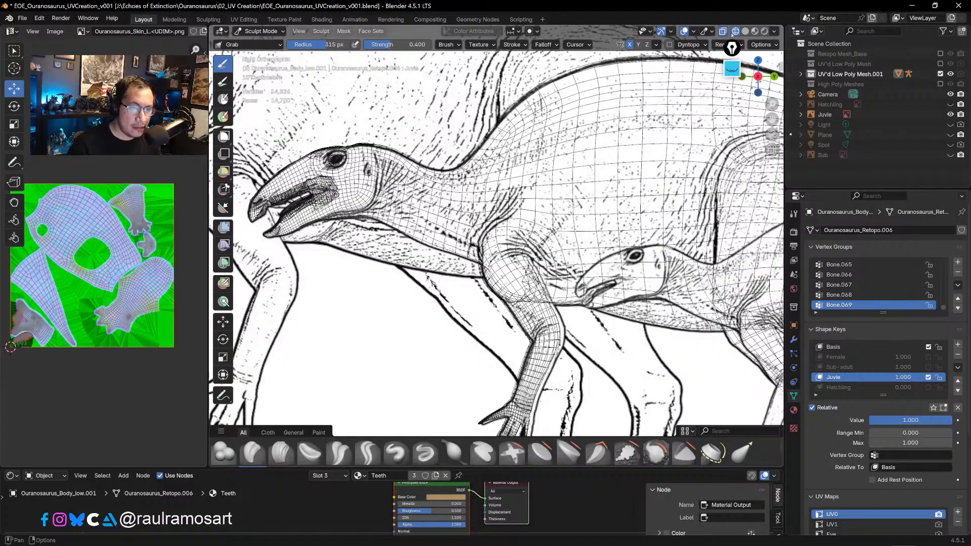
pyautogui.click(723, 32)
pyautogui.click(745, 32)
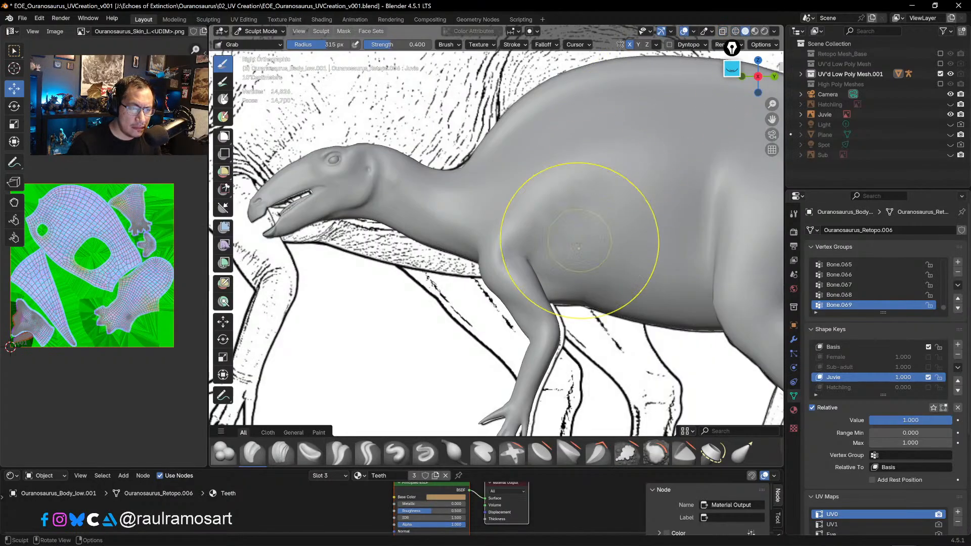
pyautogui.click(259, 31)
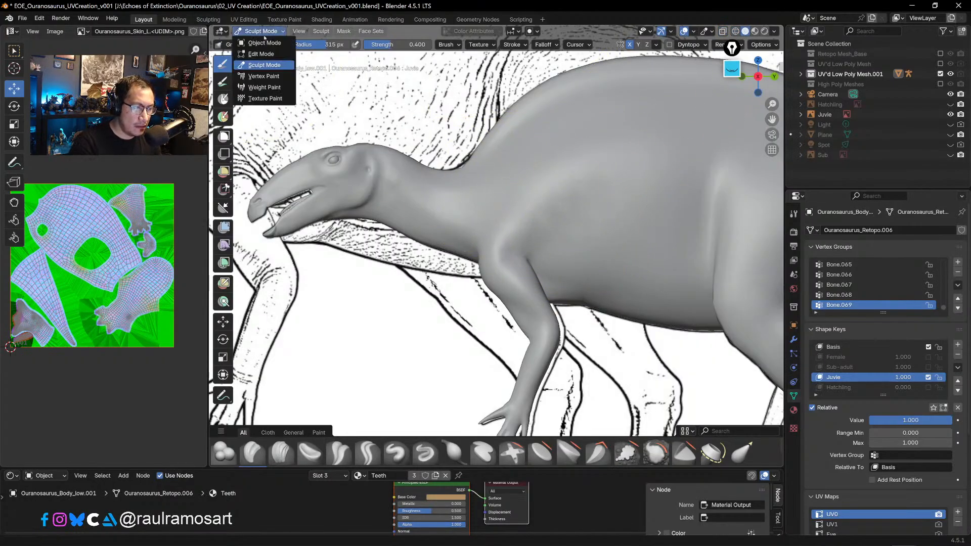
pyautogui.click(255, 42)
pyautogui.keyDown('ctrl'); pyautogui.moveTo(556, 224); pyautogui.dragTo(463, 359, button='middle'); pyautogui.keyUp('ctrl')
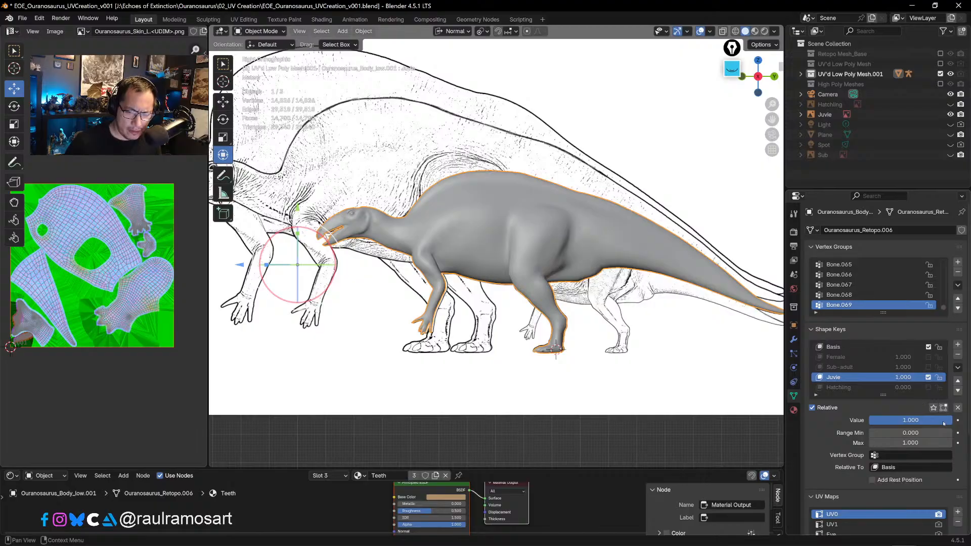
# - Preview the Juvie shape key's influence, and enable Sub-adult in its place to preview that key's influence
pyautogui.moveTo(944, 424); pyautogui.dragTo(927, 388)
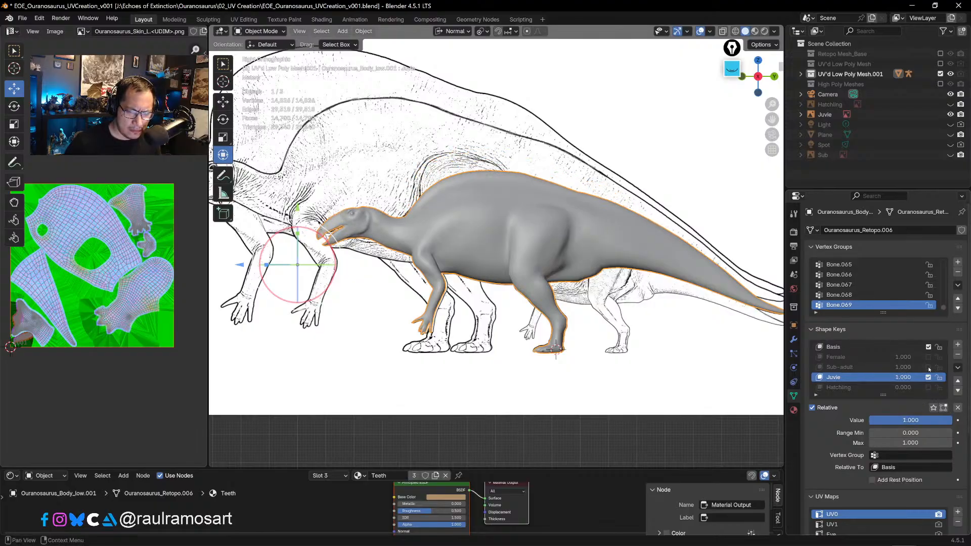
pyautogui.click(929, 368)
pyautogui.click(928, 378)
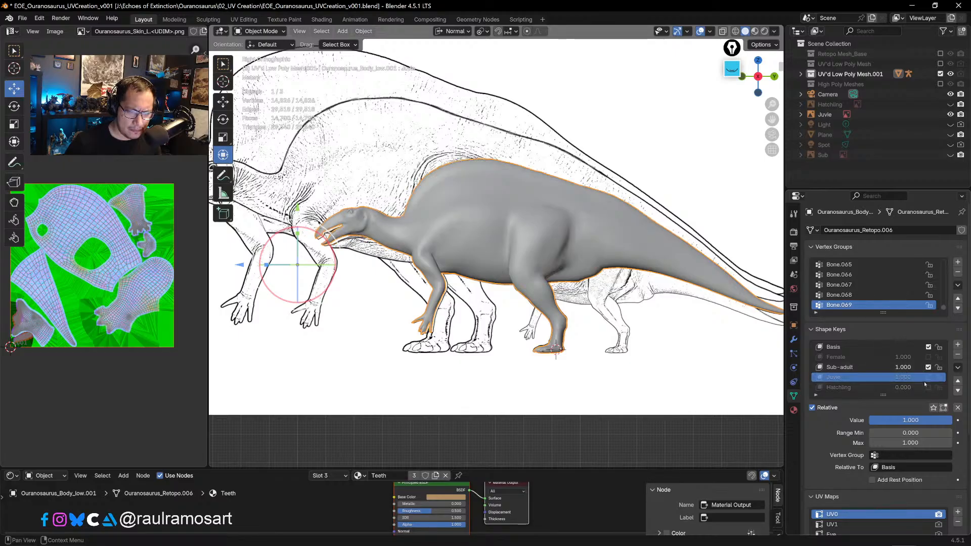
pyautogui.click(872, 369)
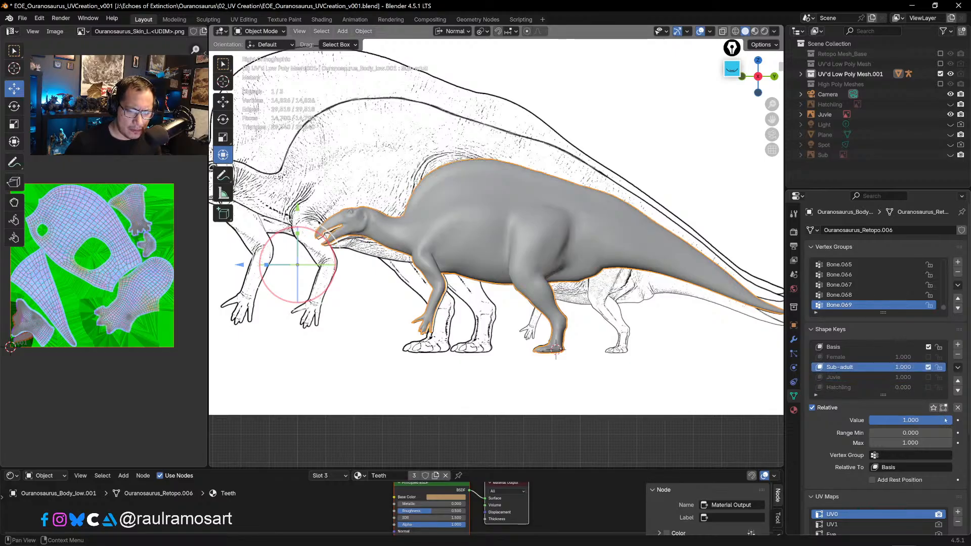
pyautogui.moveTo(946, 420); pyautogui.dragTo(966, 426)
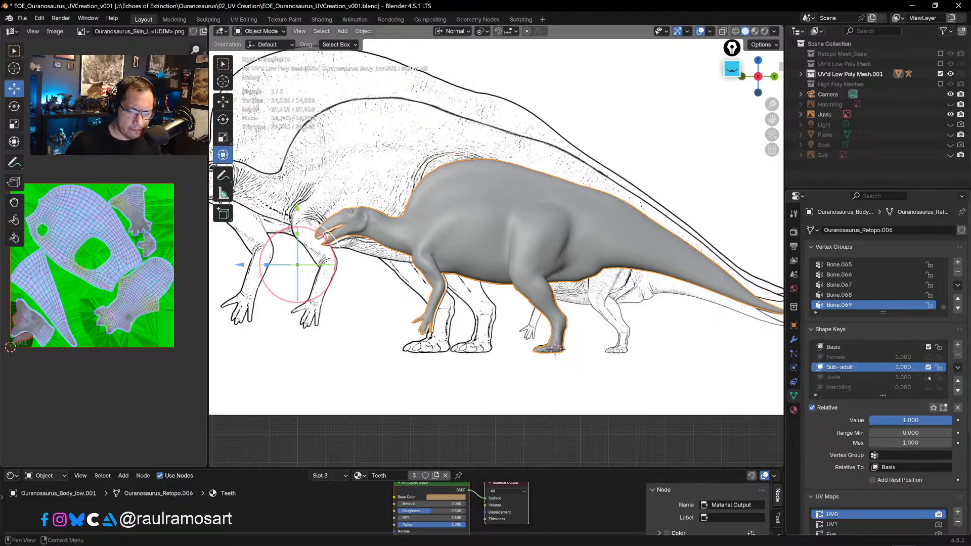
# - Set the Sub-adult shape key's value to 0.396 and make Juvie the active, enabled key in its place
pyautogui.click(928, 377)
pyautogui.moveTo(944, 421)
pyautogui.mouseDown()
pyautogui.moveTo(872, 422)
pyautogui.moveTo(959, 422)
pyautogui.moveTo(812, 416)
pyautogui.moveTo(900, 413)
pyautogui.moveTo(844, 425)
pyautogui.moveTo(951, 421)
pyautogui.moveTo(941, 425)
pyautogui.moveTo(950, 435)
pyautogui.moveTo(949, 423)
pyautogui.moveTo(851, 428)
pyautogui.moveTo(951, 423)
pyautogui.moveTo(860, 425)
pyautogui.moveTo(951, 423)
pyautogui.moveTo(953, 414)
pyautogui.mouseUp()
pyautogui.click(864, 376)
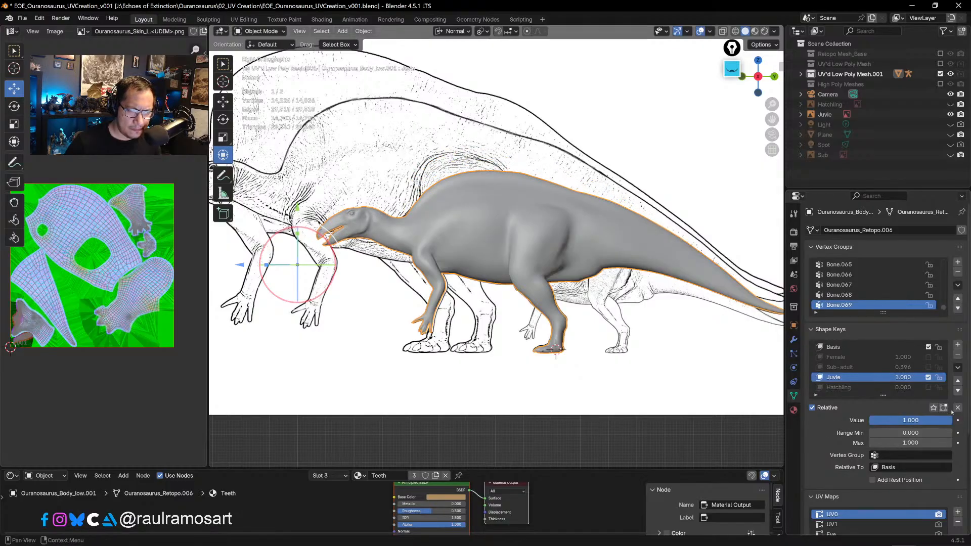
# - Compare the body with Hatchling enabled instead of Juvie, and restore Juvie as the enabled shape key
pyautogui.click(929, 378)
pyautogui.click(928, 387)
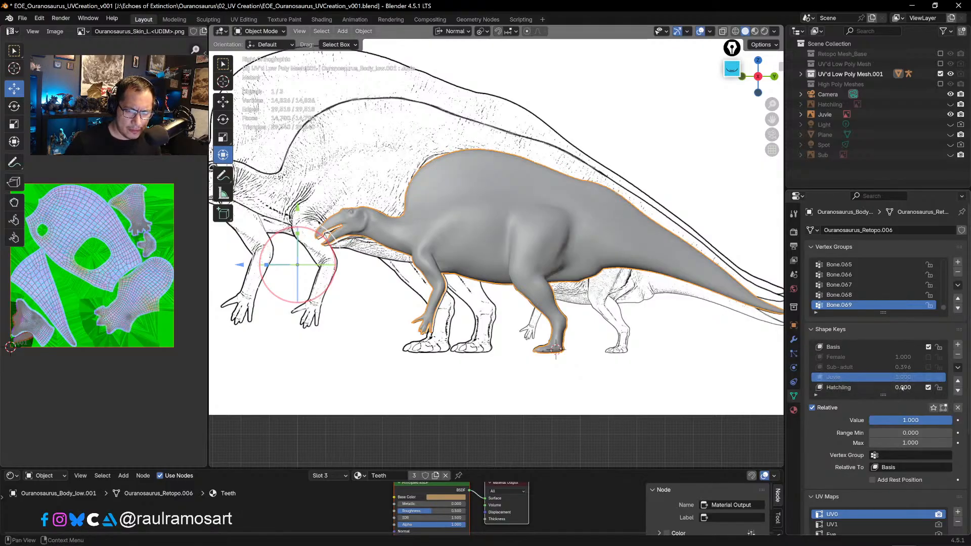
pyautogui.click(911, 387)
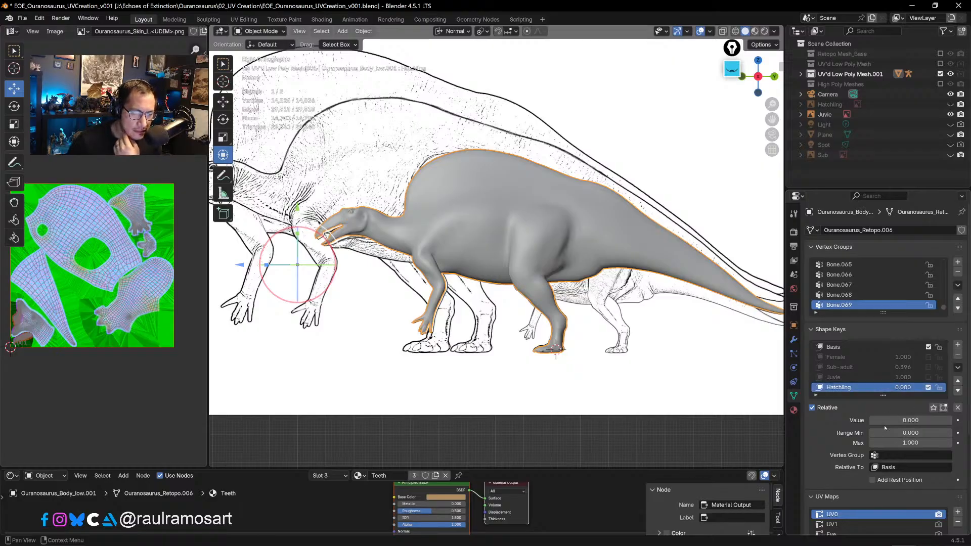
pyautogui.click(876, 379)
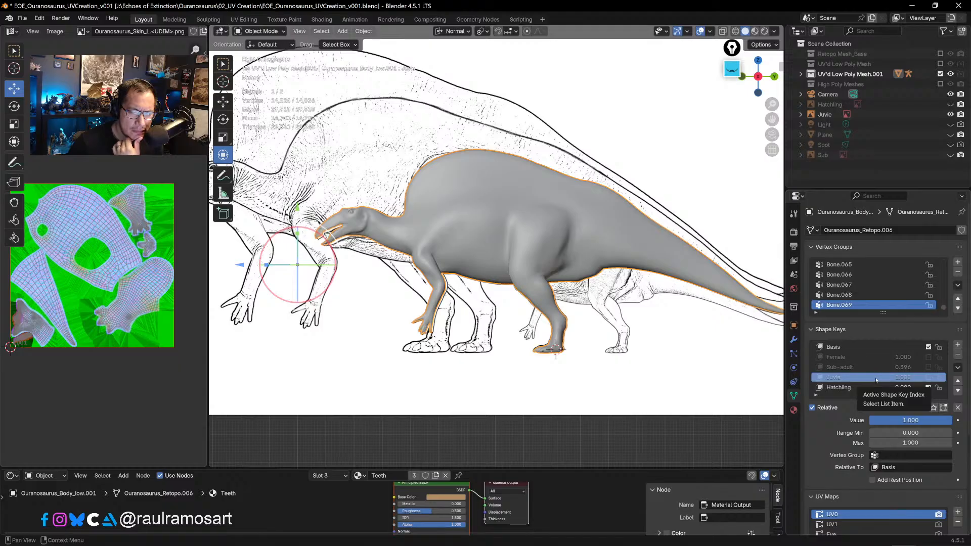
pyautogui.click(928, 377)
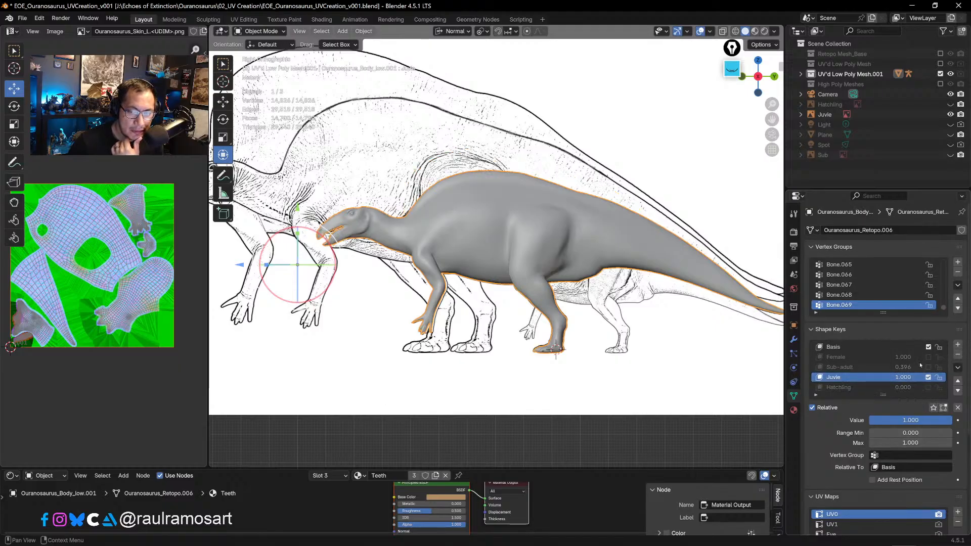
# - Save the file and copy the active shape key index as a new driver from the Juvie key
pyautogui.rightClick(859, 377)
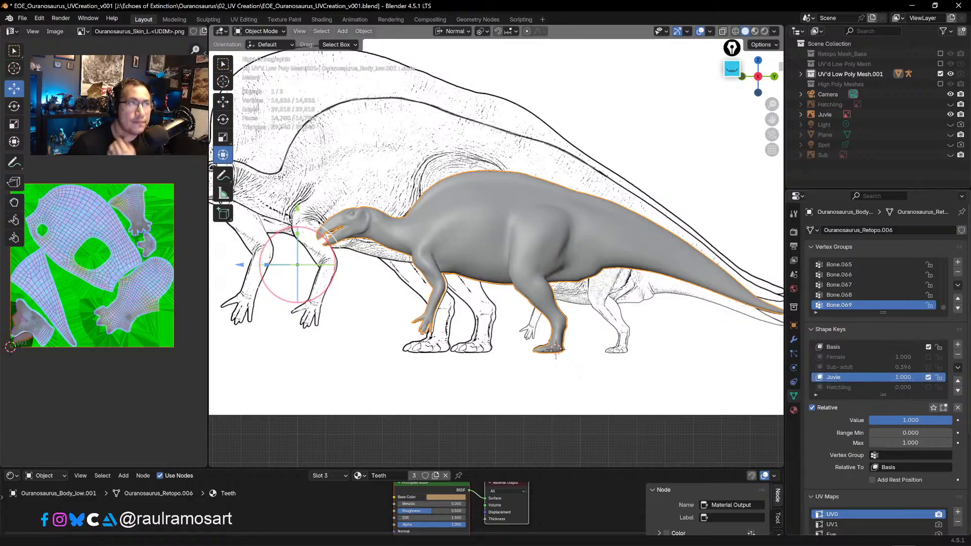
pyautogui.hotkey('ctrl', 's')
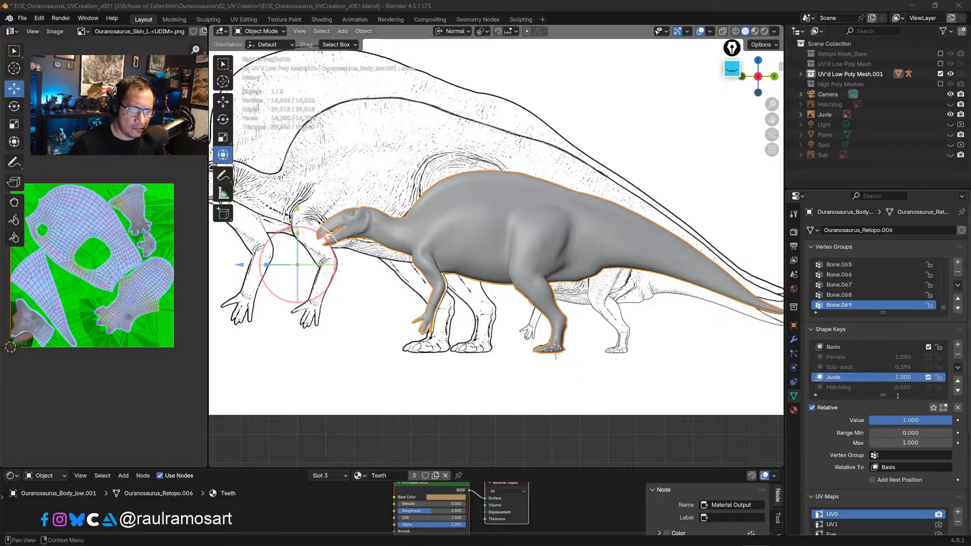
pyautogui.rightClick(861, 377)
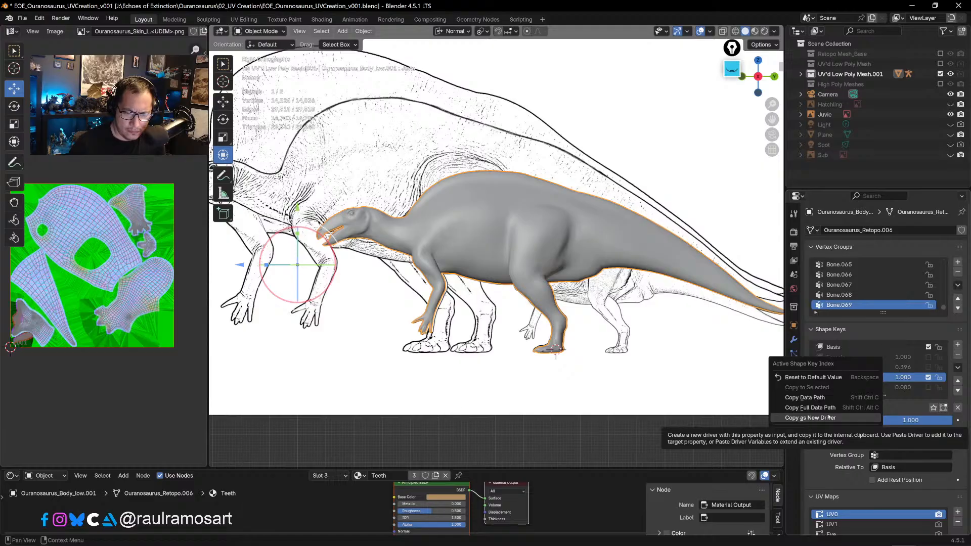
pyautogui.click(828, 417)
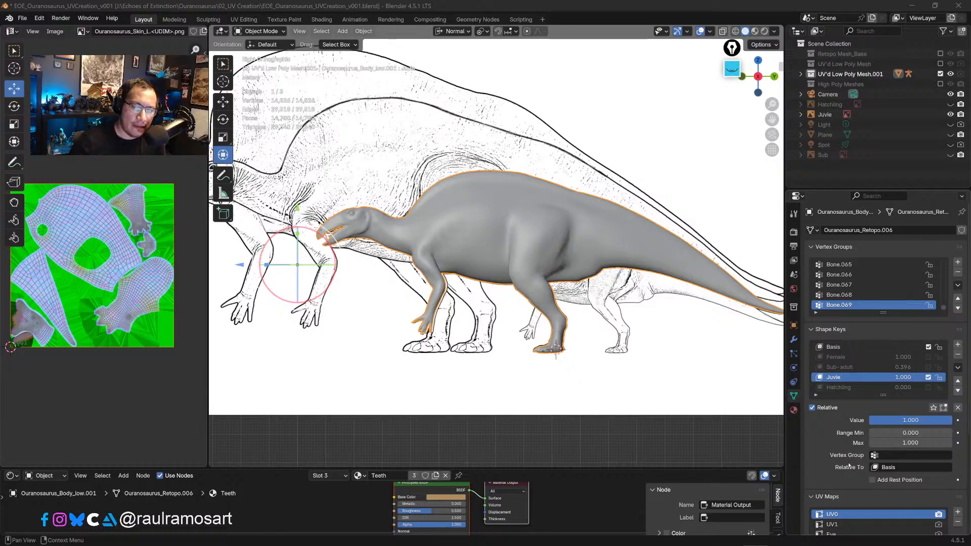
# - Make Hatchling the active shape key and enable it in place of Juvie
pyautogui.click(860, 387)
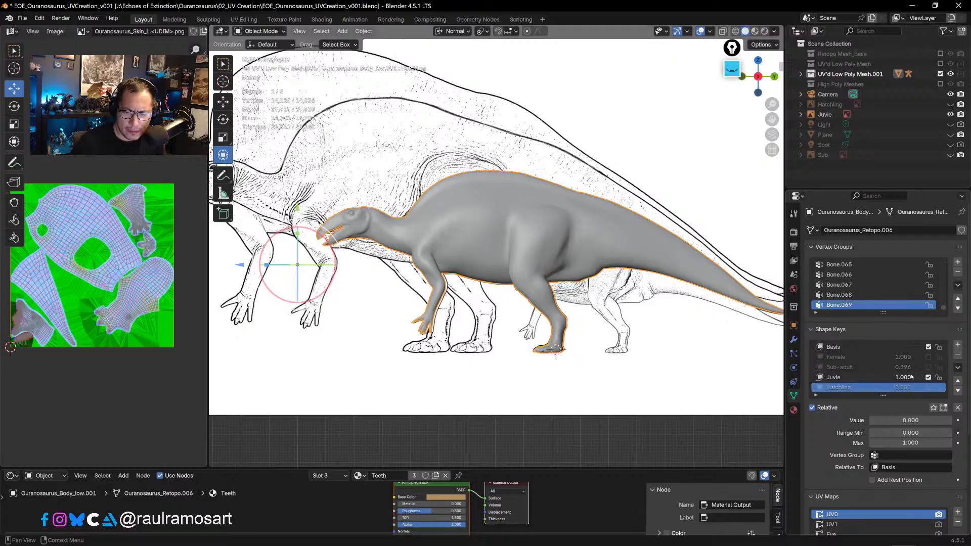
pyautogui.click(928, 377)
pyautogui.click(928, 388)
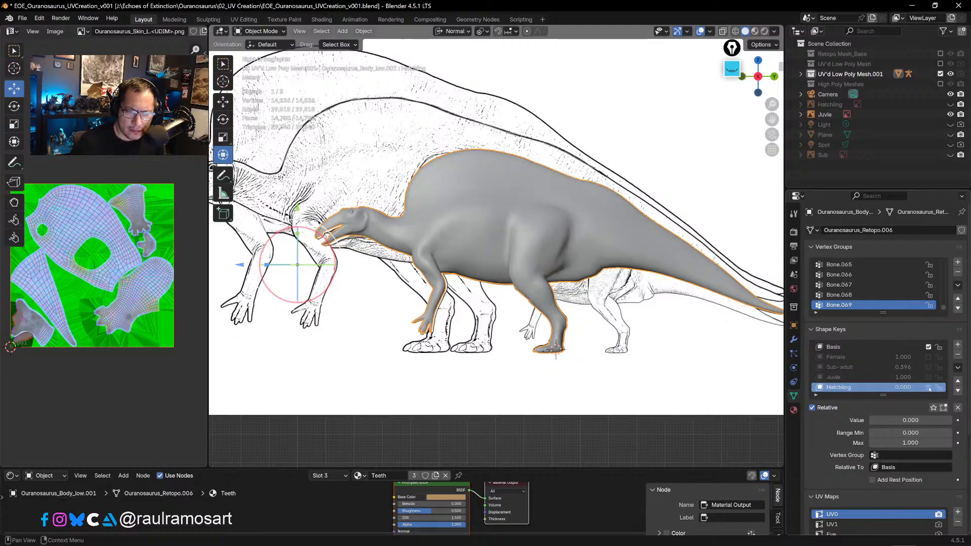
pyautogui.rightClick(851, 388)
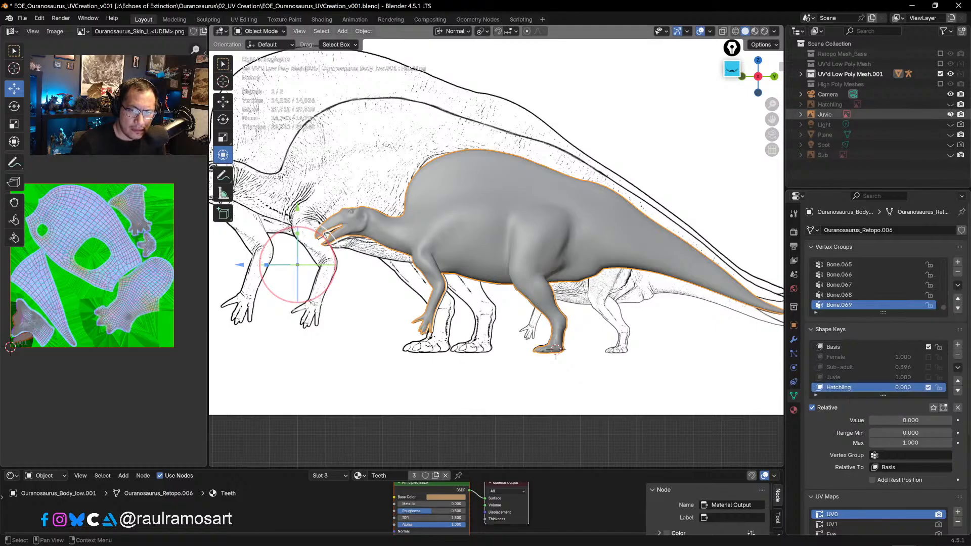
# - Hide the Juvie reference image, show the Hatchling one, and reselect the dinosaur body mesh
pyautogui.click(951, 114)
pyautogui.click(950, 104)
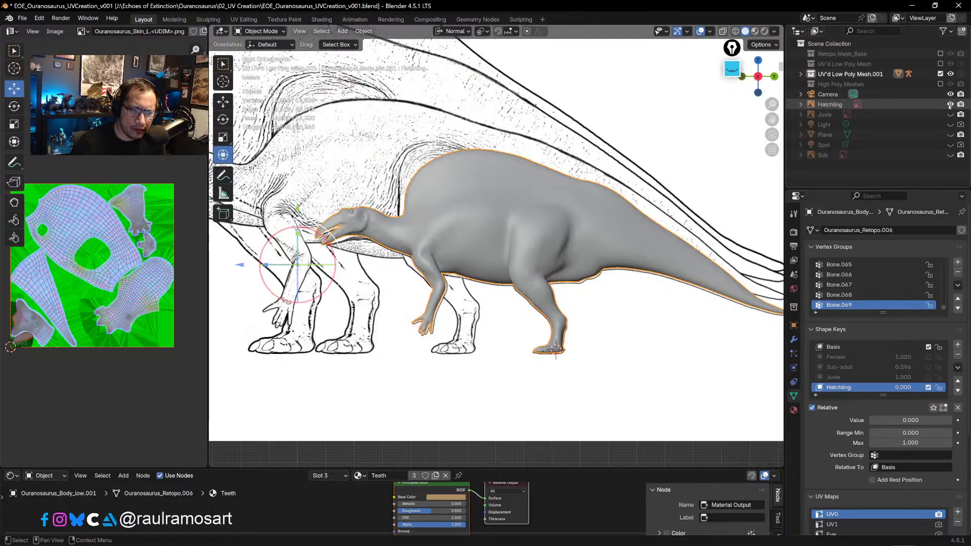
pyautogui.click(884, 103)
pyautogui.click(873, 116)
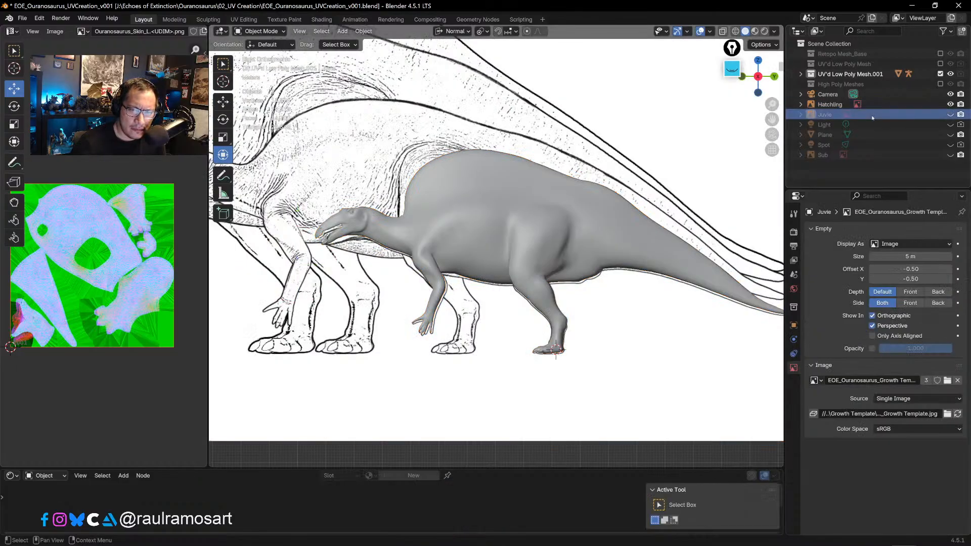
pyautogui.click(830, 104)
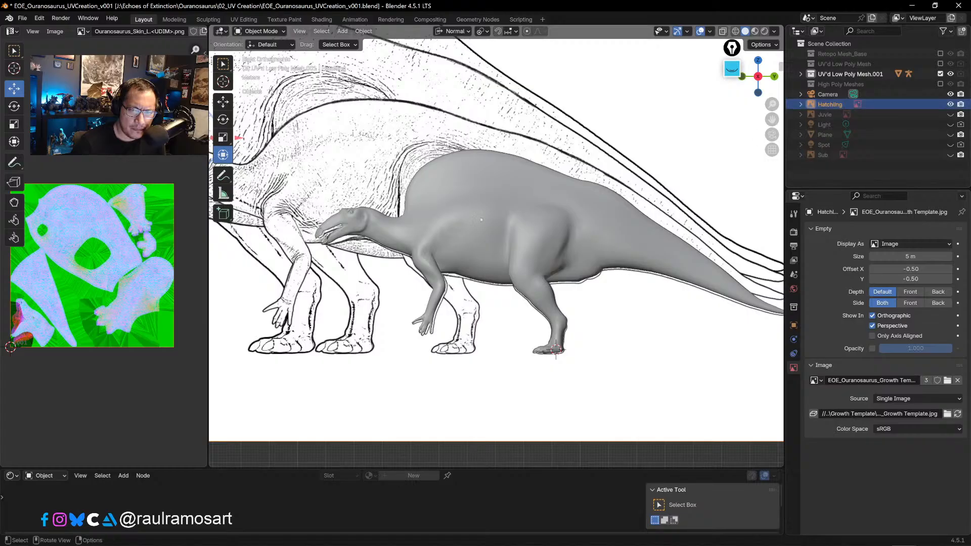
pyautogui.click(483, 200)
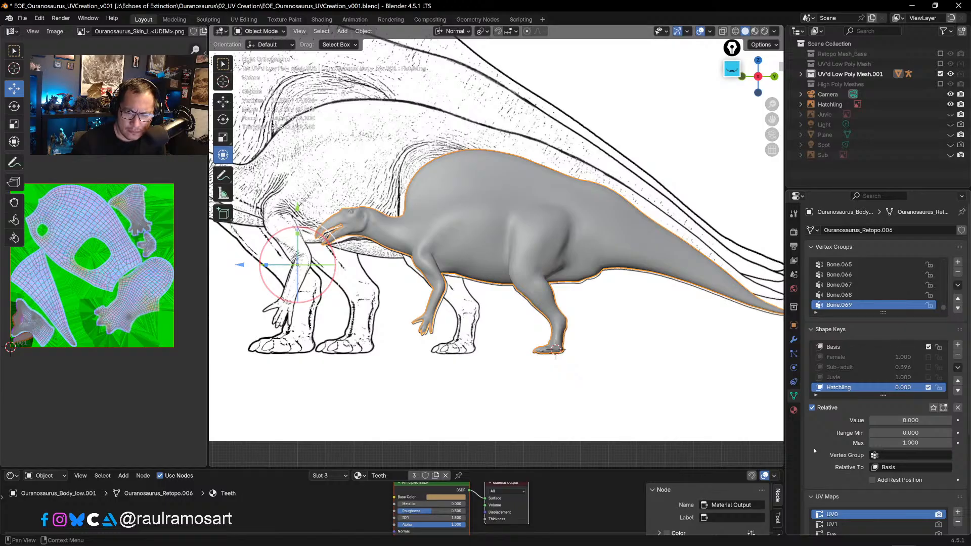
# - Check which shape keys the Hatchling key can be made relative to
pyautogui.click(909, 467)
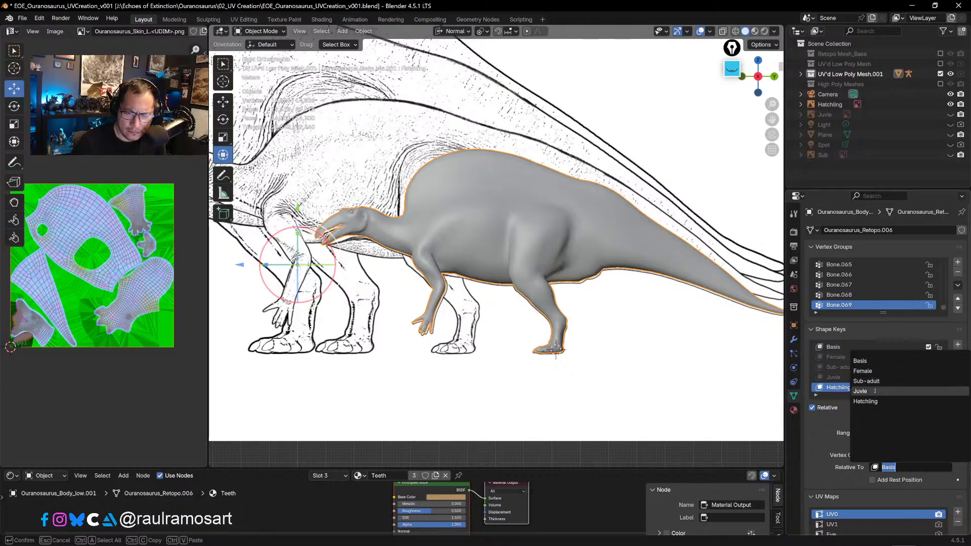
pyautogui.click(816, 445)
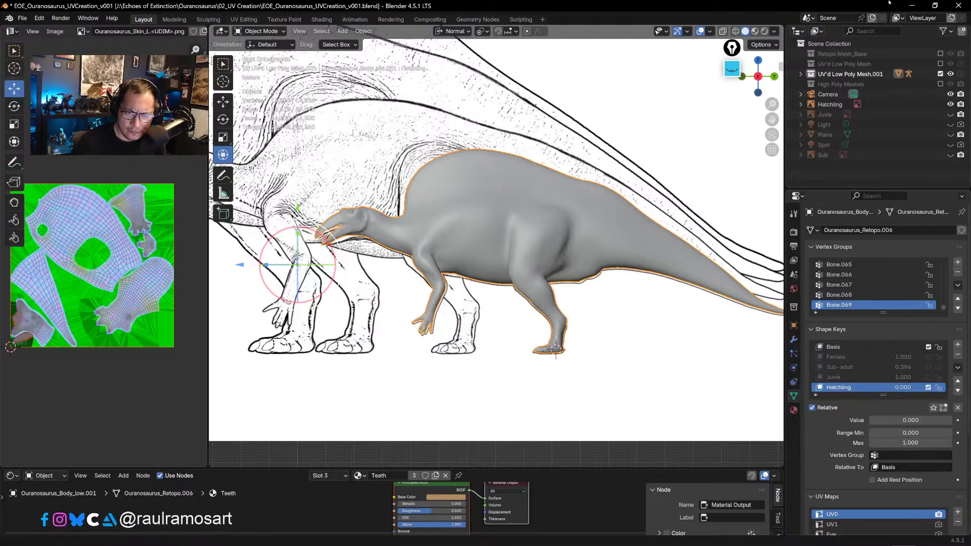
# - Switch to the Eocharcharia file and check which shape key its Hatchling key is relative to
pyautogui.click(912, 5)
pyautogui.moveTo(633, 543)
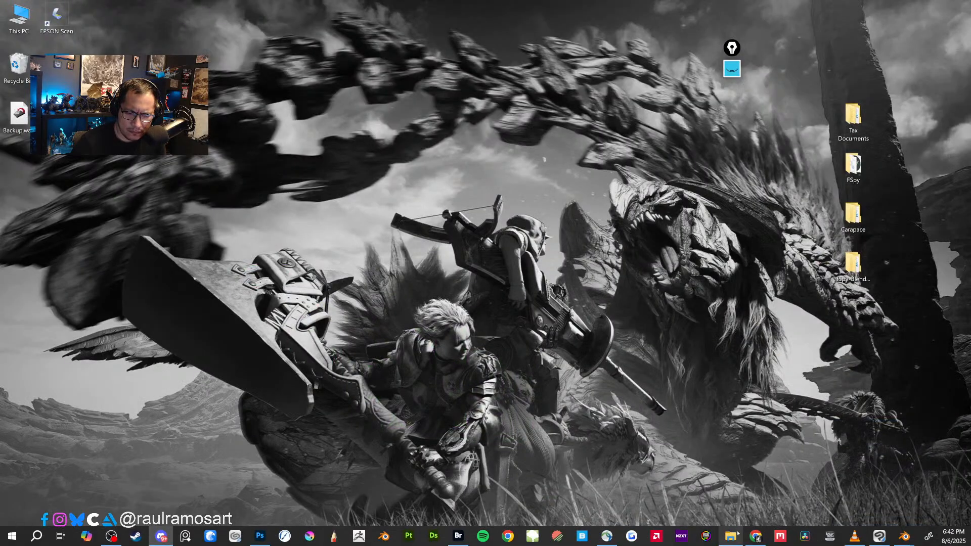
pyautogui.moveTo(906, 535)
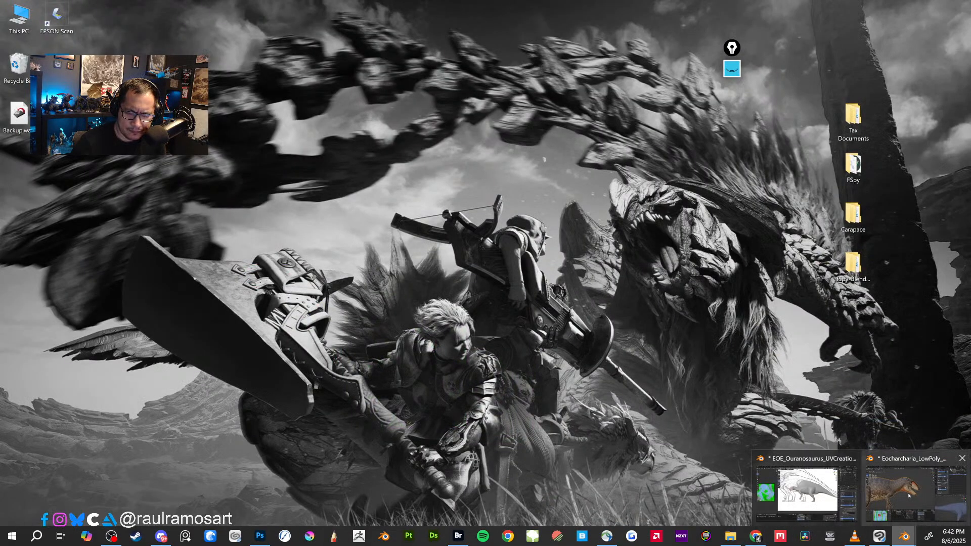
pyautogui.click(909, 497)
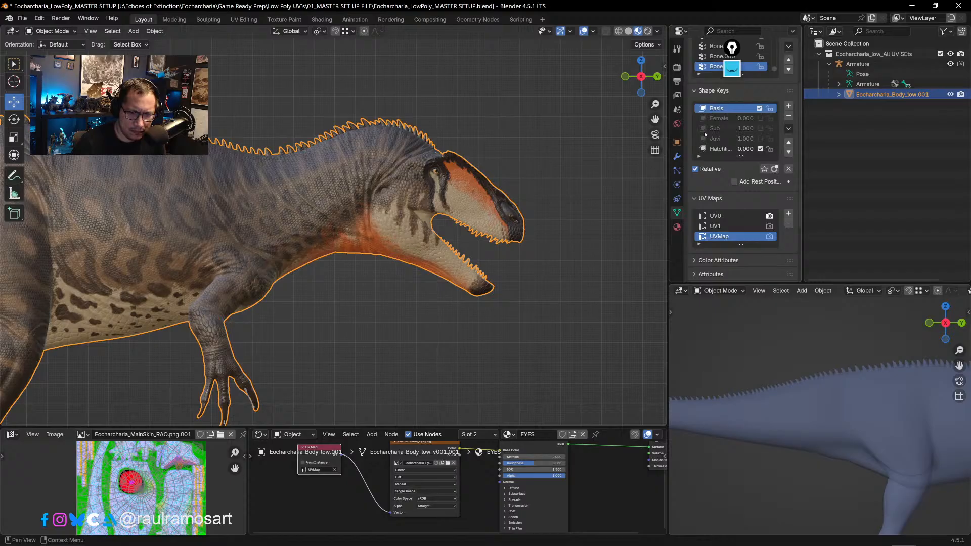
pyautogui.scroll(-2, 738, 208)
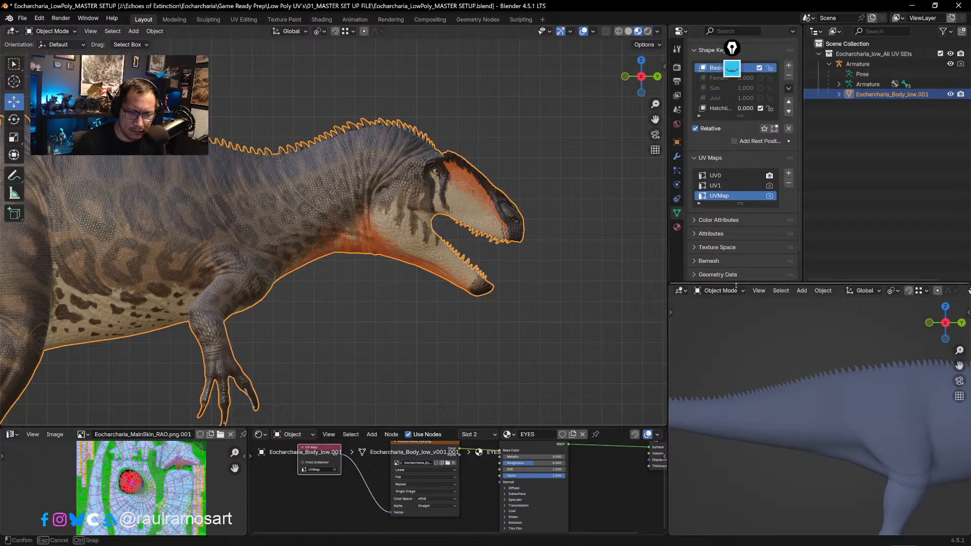
pyautogui.moveTo(737, 285); pyautogui.dragTo(737, 347)
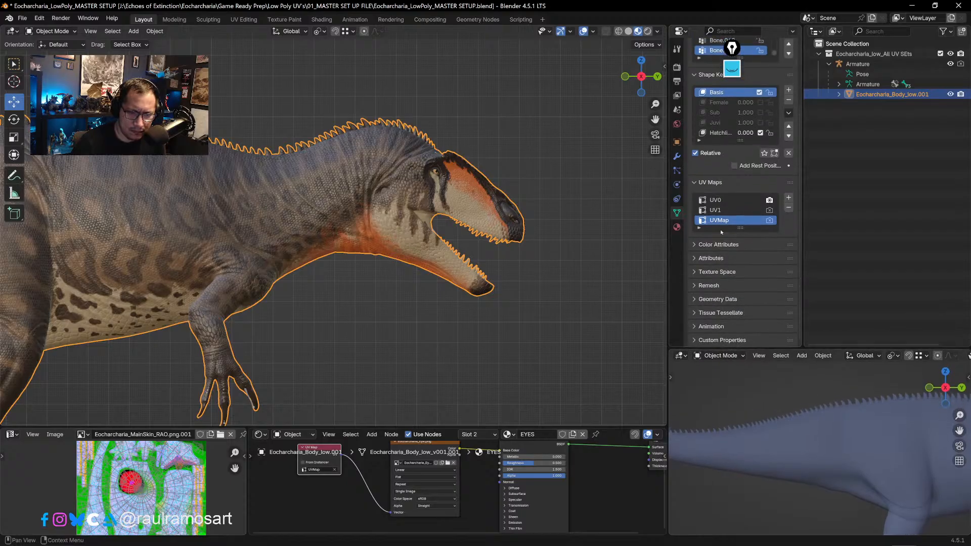
pyautogui.click(722, 133)
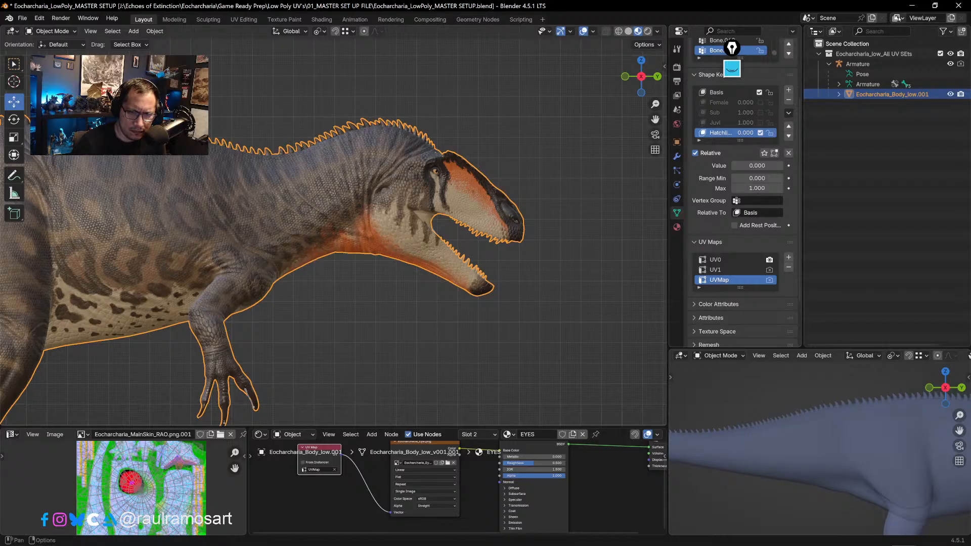
# - Return to the Ouranosaurus file and set the Hatchling shape key's value to 1.000
pyautogui.click(913, 6)
pyautogui.moveTo(818, 545)
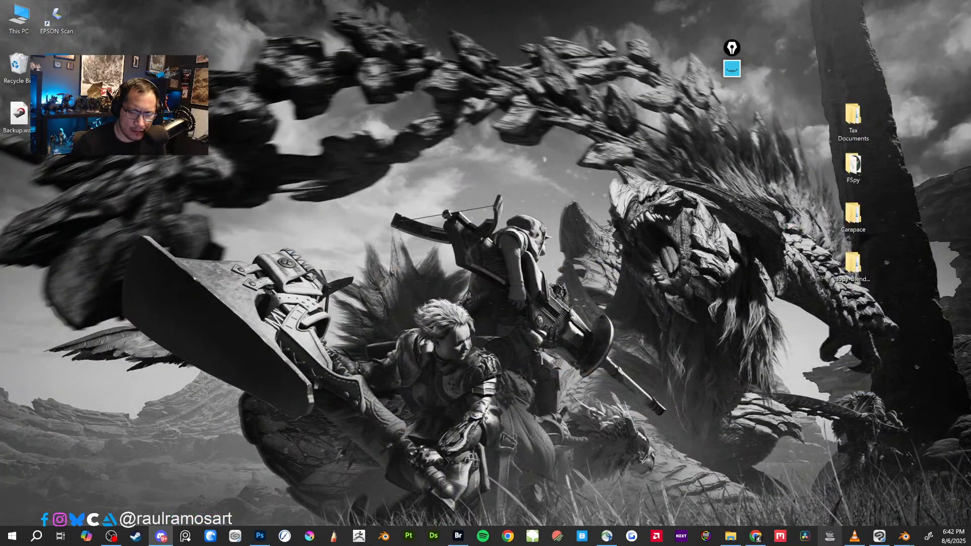
pyautogui.moveTo(904, 536)
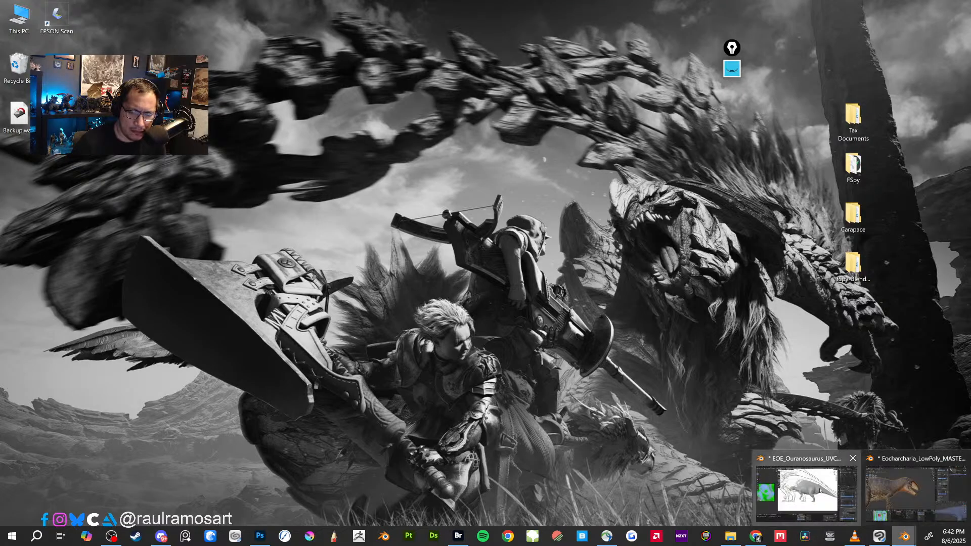
pyautogui.click(807, 488)
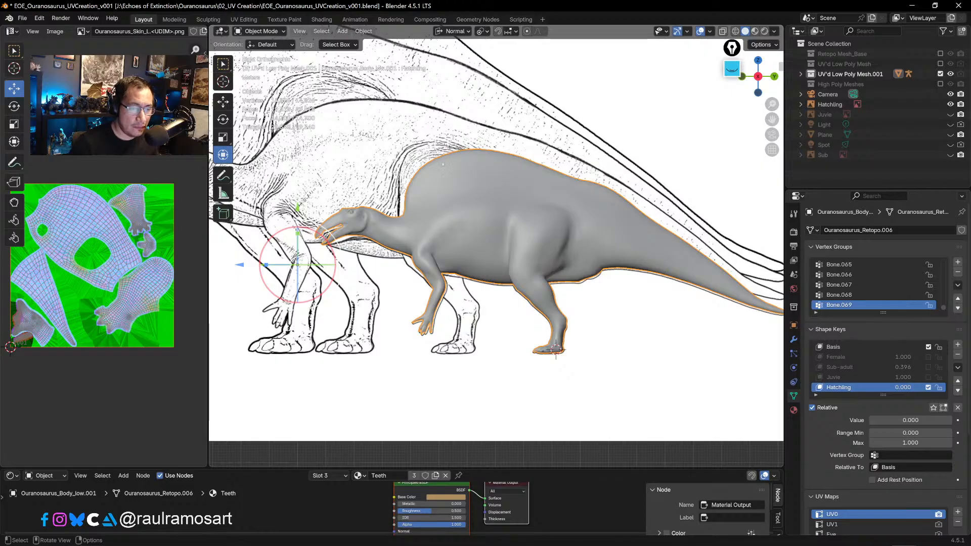
pyautogui.click(429, 131)
pyautogui.click(506, 197)
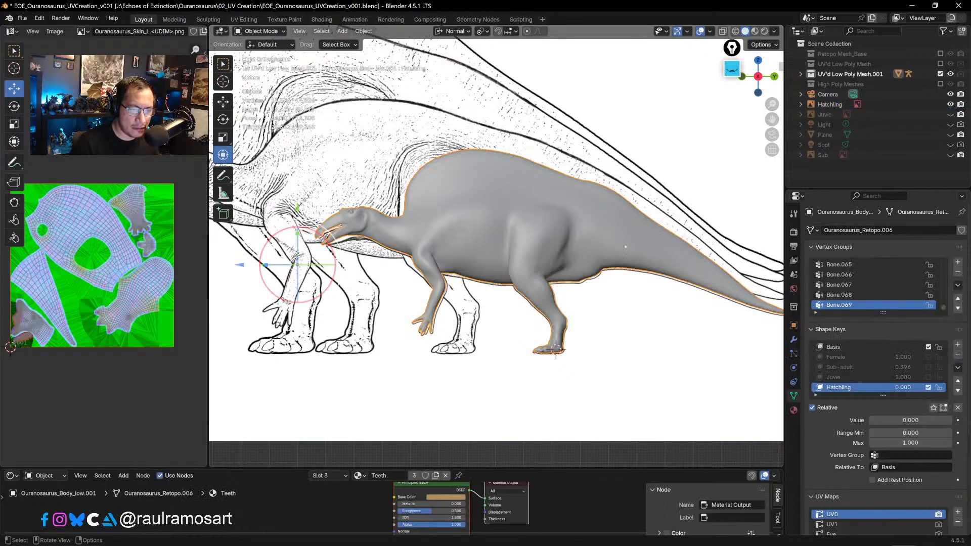
pyautogui.click(887, 388)
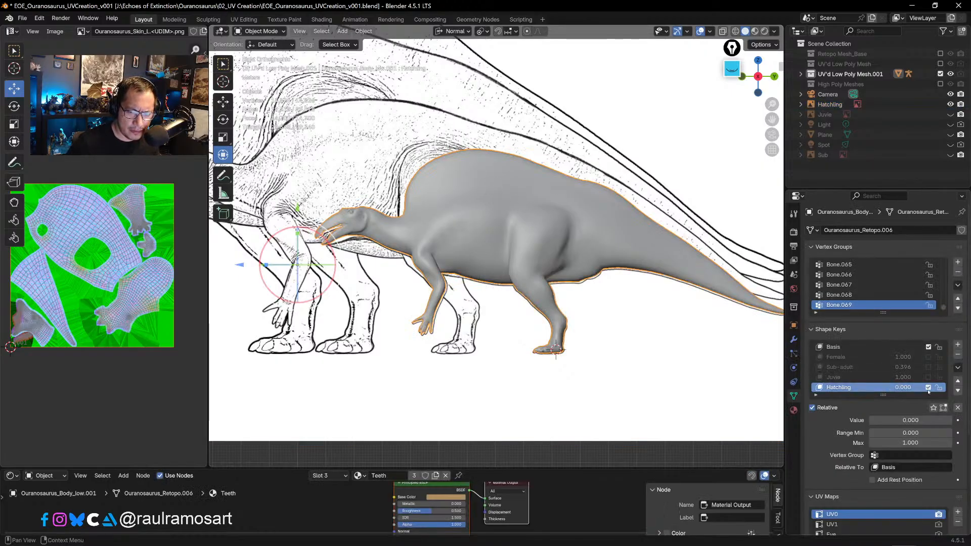
pyautogui.moveTo(891, 420); pyautogui.dragTo(948, 421)
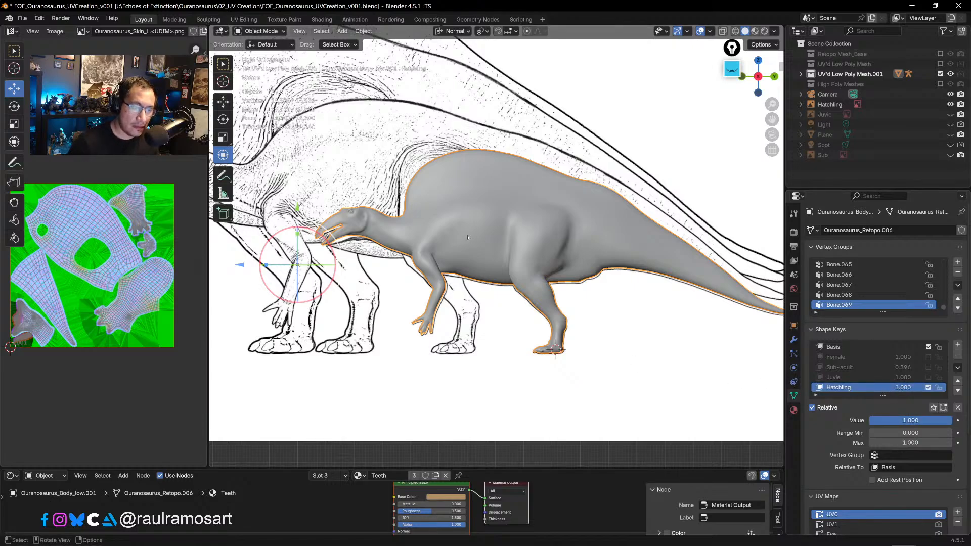
# - Edit the body mesh with X-ray enabled and lasso-select the whole head back to the start of the neck
pyautogui.press('Tab')
pyautogui.scroll(3, 481, 211)
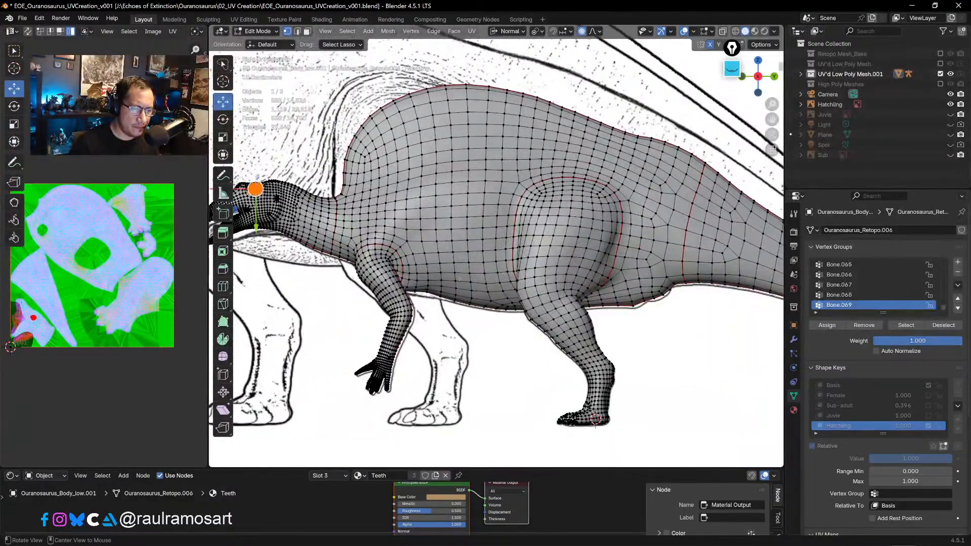
pyautogui.keyDown('shift'); pyautogui.moveTo(467, 207); pyautogui.dragTo(657, 223, button='middle'); pyautogui.keyUp('shift')
pyautogui.scroll(6, 445, 227)
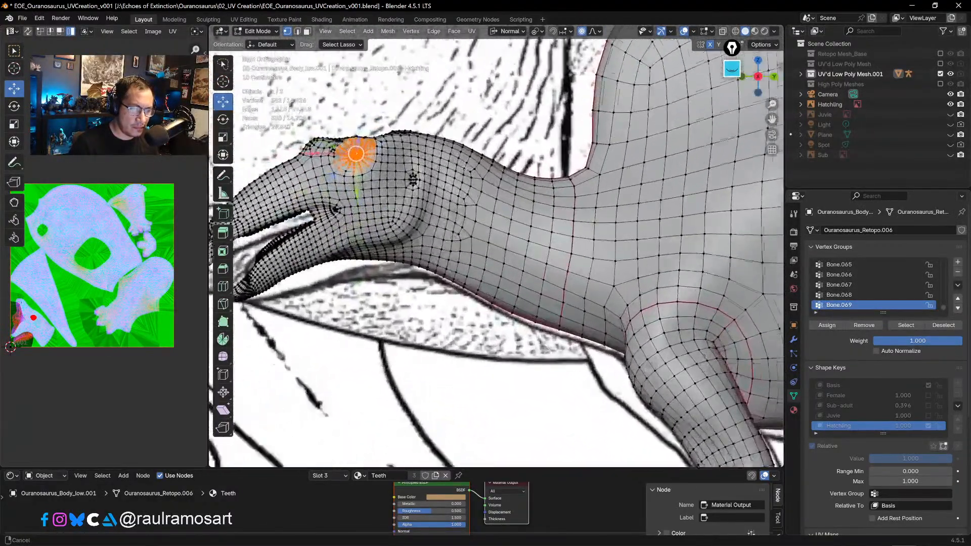
pyautogui.scroll(-3, 445, 227)
pyautogui.keyDown('shift'); pyautogui.moveTo(446, 228); pyautogui.dragTo(544, 238, button='middle'); pyautogui.keyUp('shift')
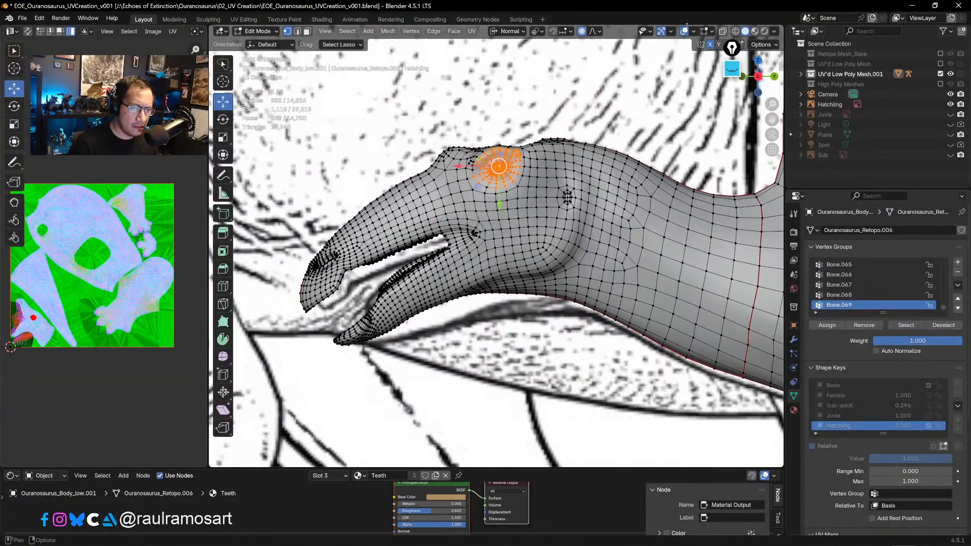
pyautogui.click(722, 31)
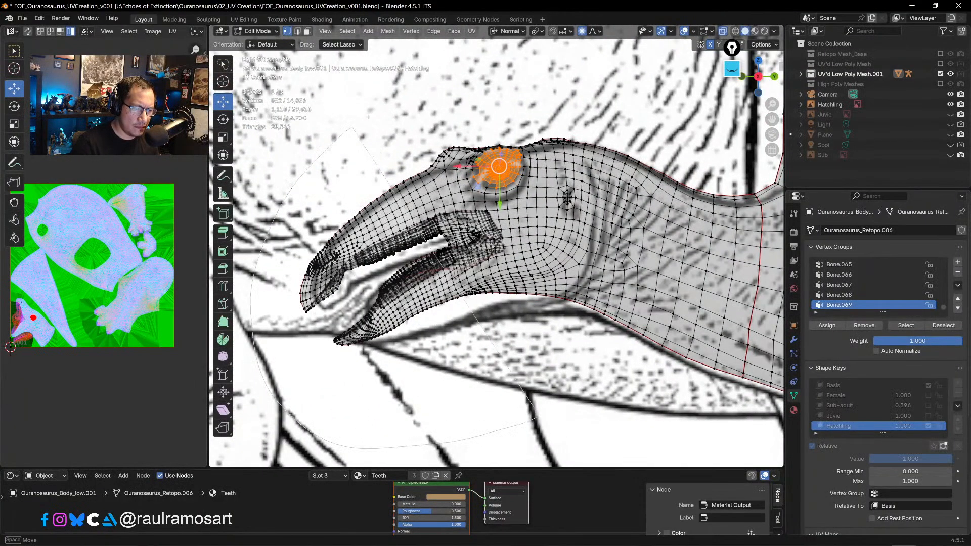
pyautogui.moveTo(602, 116)
pyautogui.keyDown('ctrl'); pyautogui.mouseDown()
pyautogui.moveTo(582, 303)
pyautogui.moveTo(632, 355)
pyautogui.moveTo(547, 410)
pyautogui.mouseUp(); pyautogui.keyUp('ctrl')
pyautogui.moveTo(476, 320)
pyautogui.keyDown('ctrl'); pyautogui.mouseDown()
pyautogui.moveTo(385, 395)
pyautogui.moveTo(557, 111)
pyautogui.moveTo(622, 374)
pyautogui.mouseUp(); pyautogui.keyUp('ctrl')
pyautogui.moveTo(557, 407)
pyautogui.keyDown('shift'); pyautogui.mouseDown()
pyautogui.moveTo(276, 237)
pyautogui.moveTo(638, 303)
pyautogui.moveTo(623, 375)
pyautogui.mouseUp(); pyautogui.keyUp('shift')
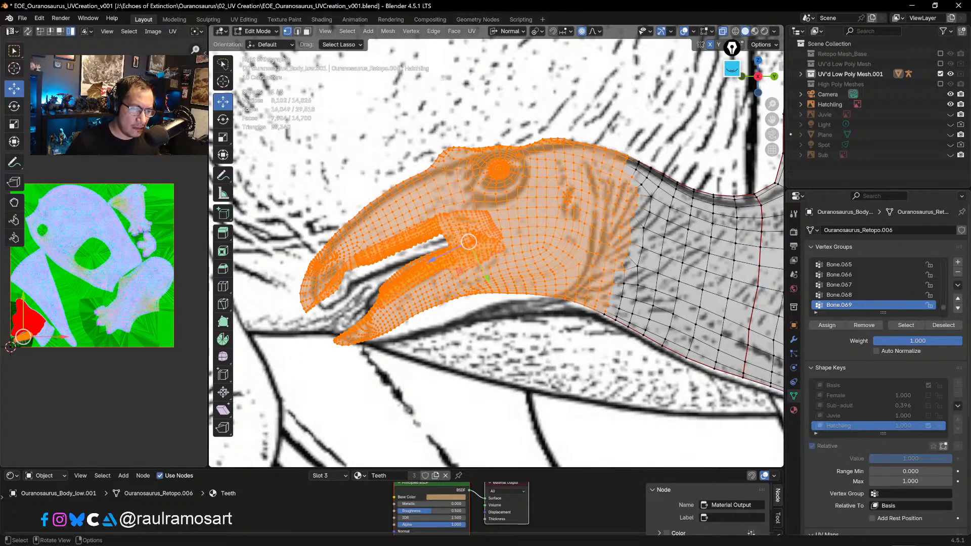
# - Scale the selected head to 1.023 using smooth proportional editing with a size of 1.331
pyautogui.press('g')
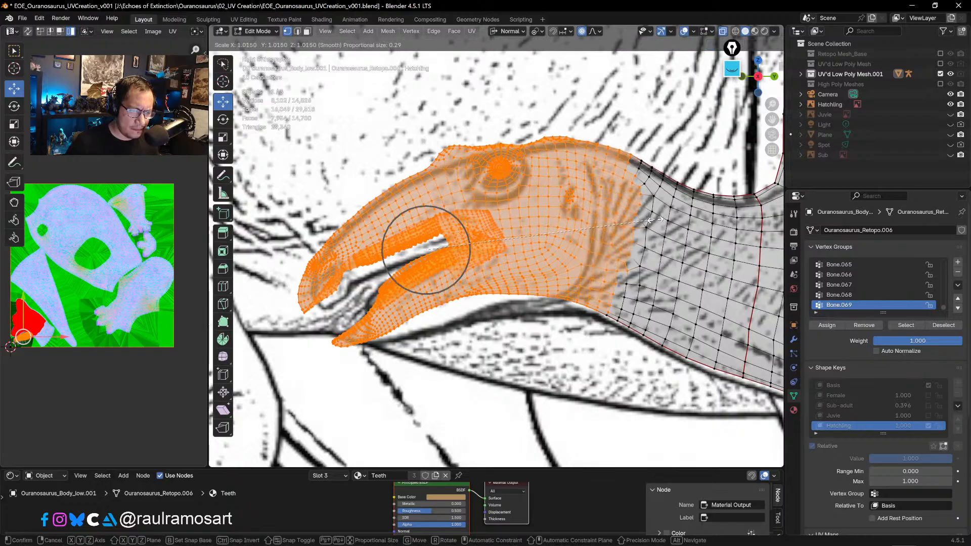
pyautogui.press('Escape')
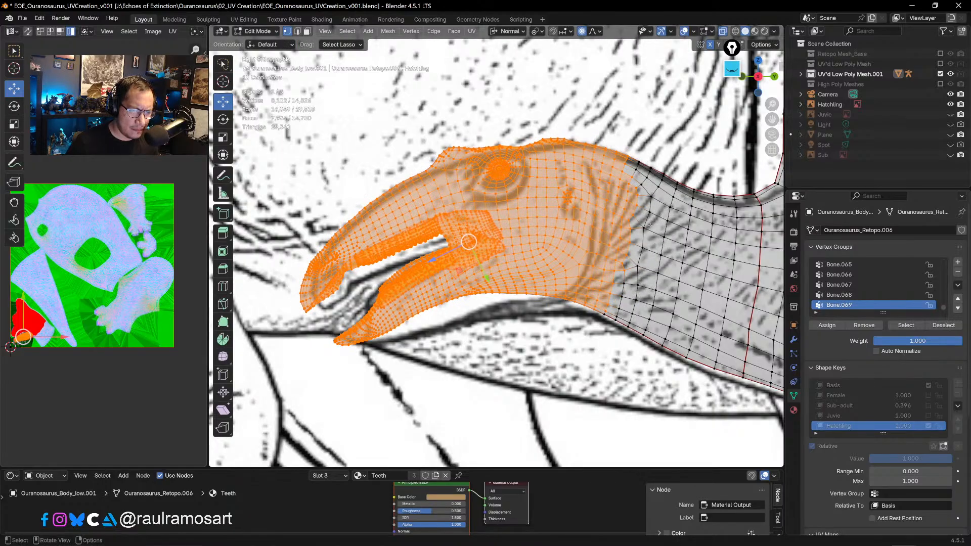
pyautogui.press('s')
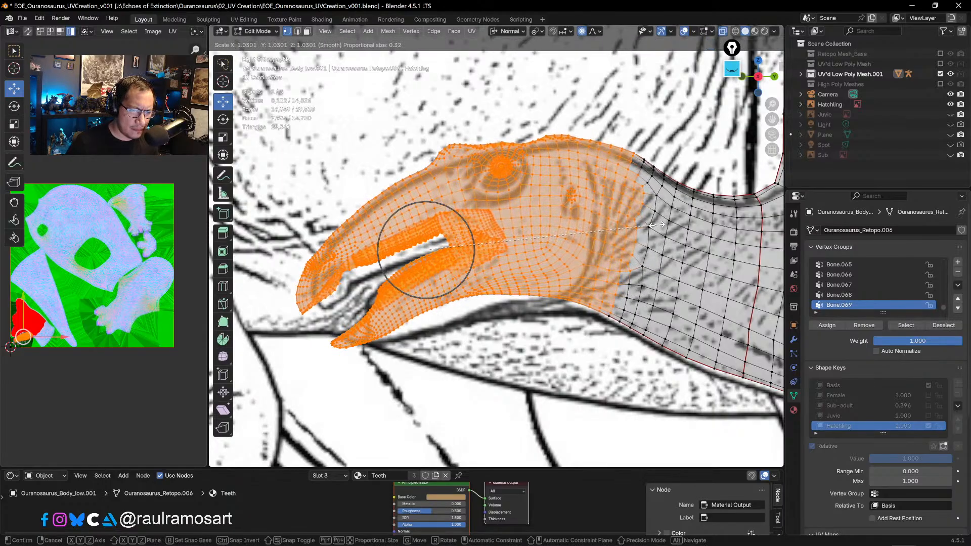
pyautogui.scroll(-6, 656, 224)
pyautogui.scroll(-5, 656, 226)
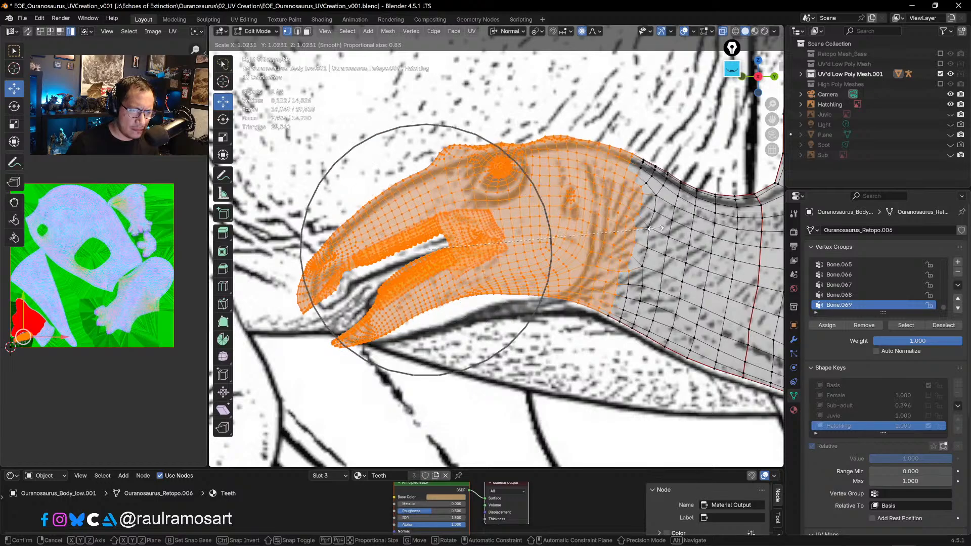
pyautogui.scroll(-5, 657, 228)
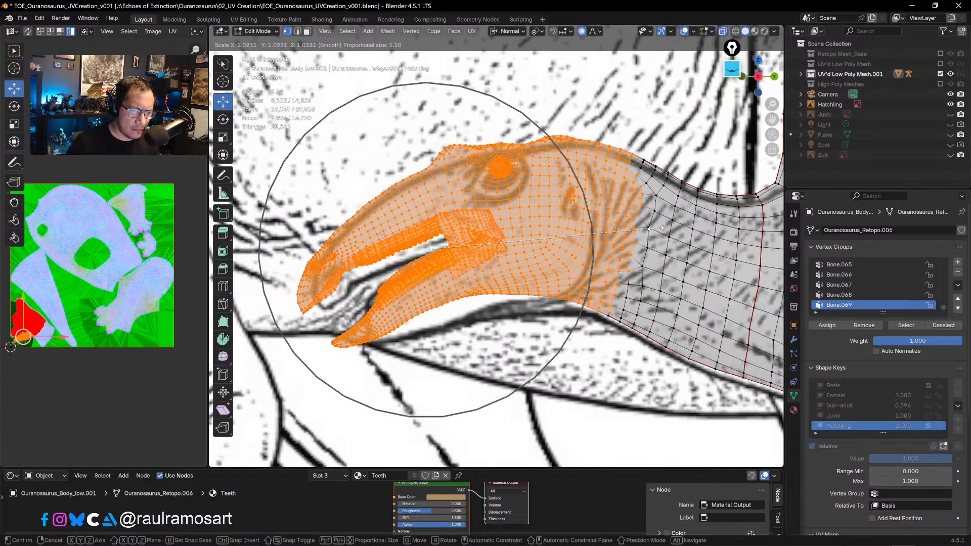
pyautogui.click(656, 229)
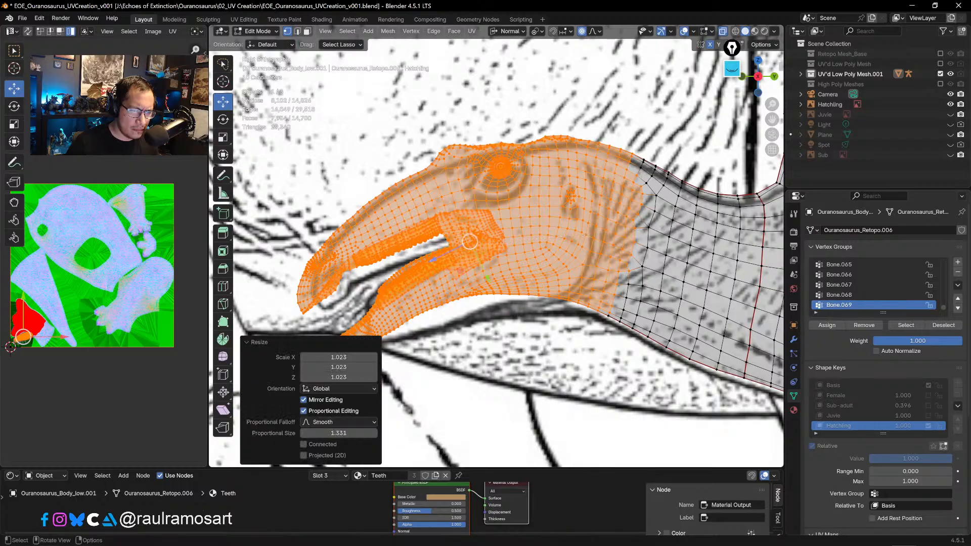
# - Move the head about 0.02 m in Y and -0.056 m in Z to fit the Hatchling drawing
pyautogui.press('g')
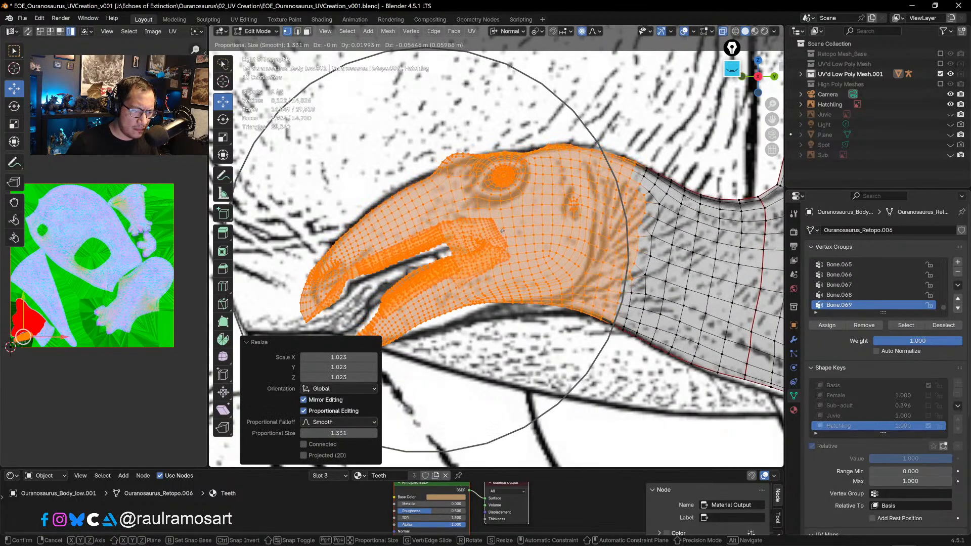
pyautogui.click(503, 231)
pyautogui.keyDown('shift'); pyautogui.moveTo(502, 231); pyautogui.dragTo(519, 214, button='middle'); pyautogui.keyUp('shift')
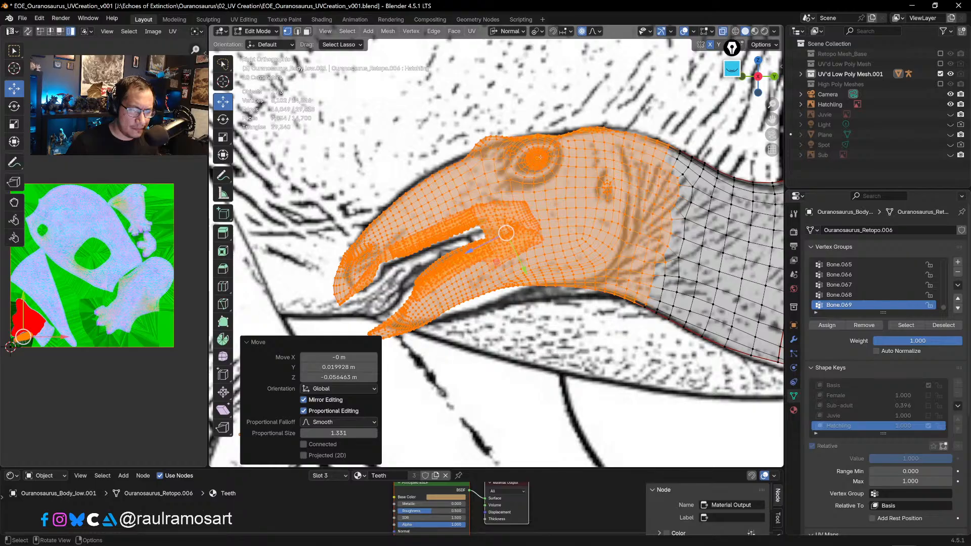
# - Select both complete eyeballs through their linked geometry and return to the right orthographic view
pyautogui.click(536, 157)
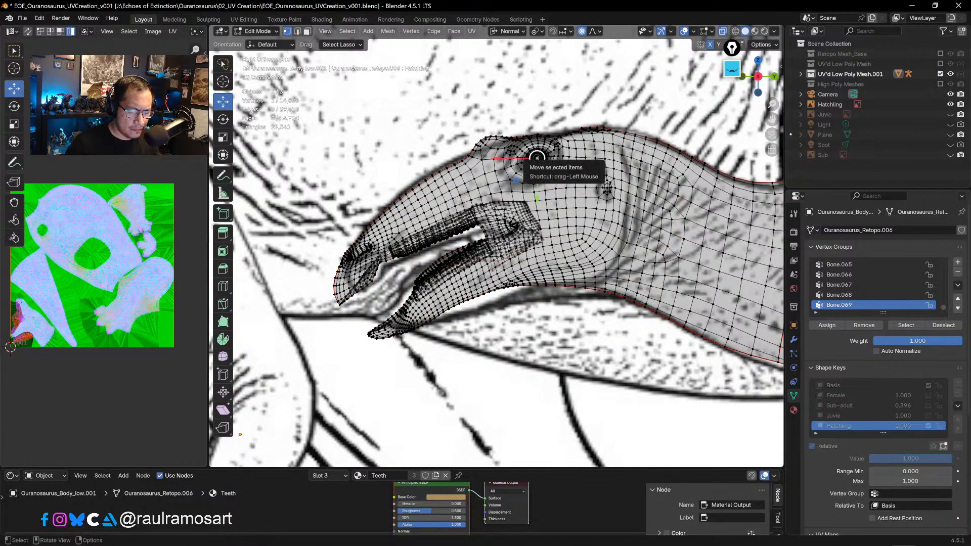
pyautogui.hotkey('ctrl', 'l')
pyautogui.scroll(4, 536, 157)
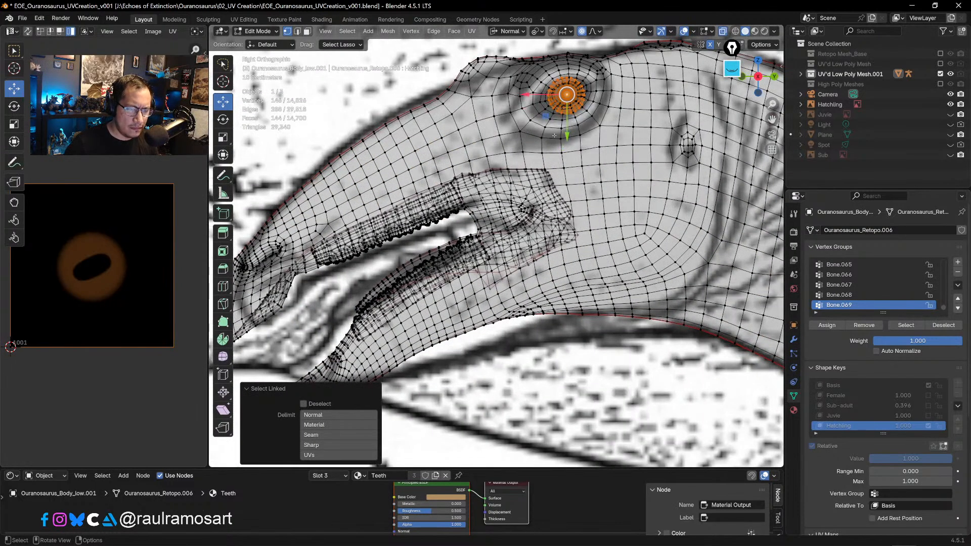
pyautogui.moveTo(555, 135); pyautogui.dragTo(607, 104, button='middle')
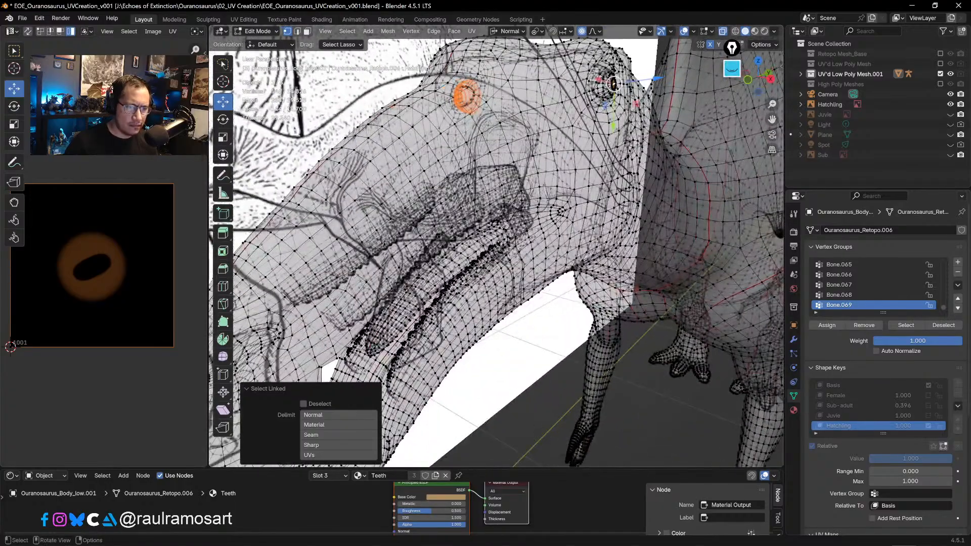
pyautogui.hotkey('ctrl', 'l')
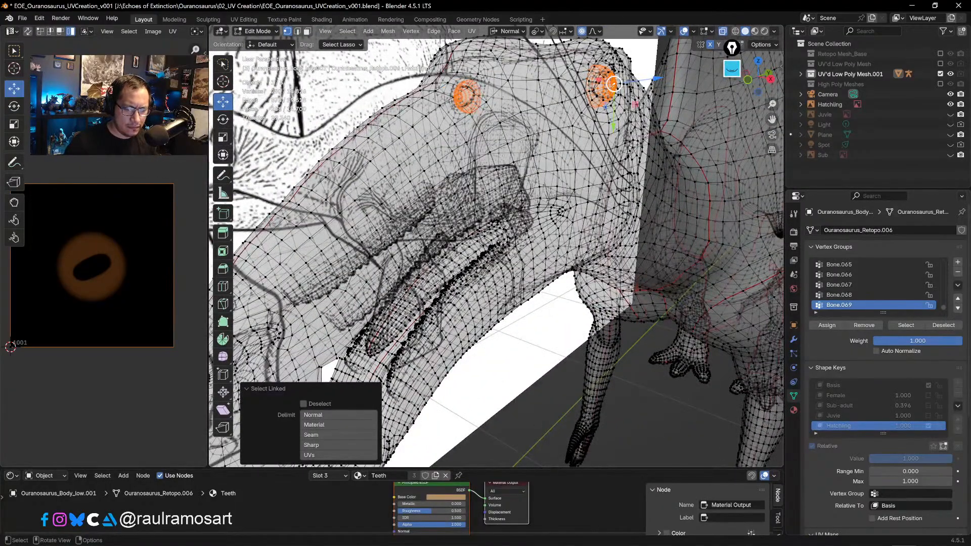
pyautogui.press('KP_3')
pyautogui.keyDown('shift'); pyautogui.moveTo(571, 59); pyautogui.dragTo(538, 130, button='middle'); pyautogui.keyUp('shift')
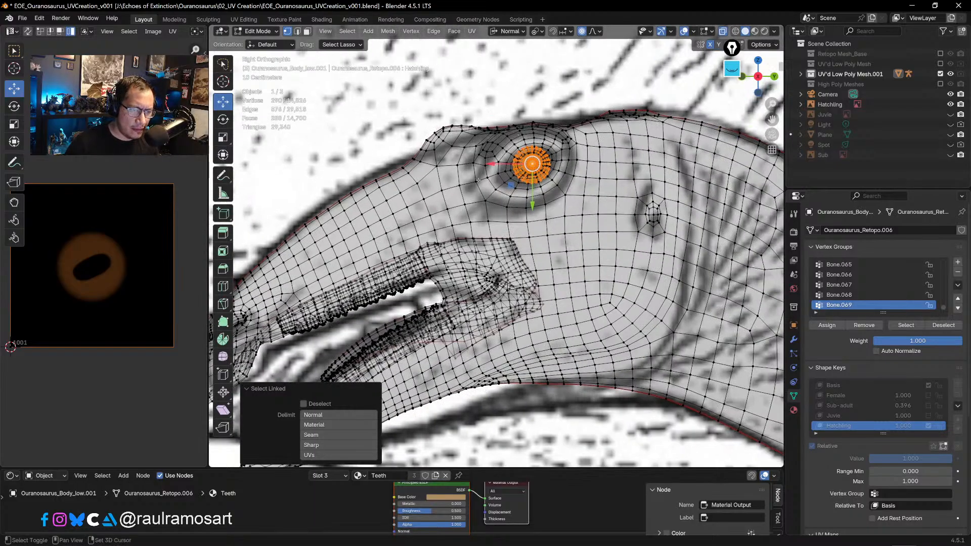
# - Extend the selection to the skin around both eyes and deselect the vertices between them across the head
pyautogui.moveTo(478, 179)
pyautogui.mouseDown()
pyautogui.moveTo(476, 138)
pyautogui.moveTo(547, 124)
pyautogui.moveTo(569, 136)
pyautogui.moveTo(587, 195)
pyautogui.moveTo(536, 219)
pyautogui.moveTo(479, 201)
pyautogui.moveTo(478, 183)
pyautogui.mouseUp()
pyautogui.moveTo(478, 182); pyautogui.dragTo(610, 243, button='middle')
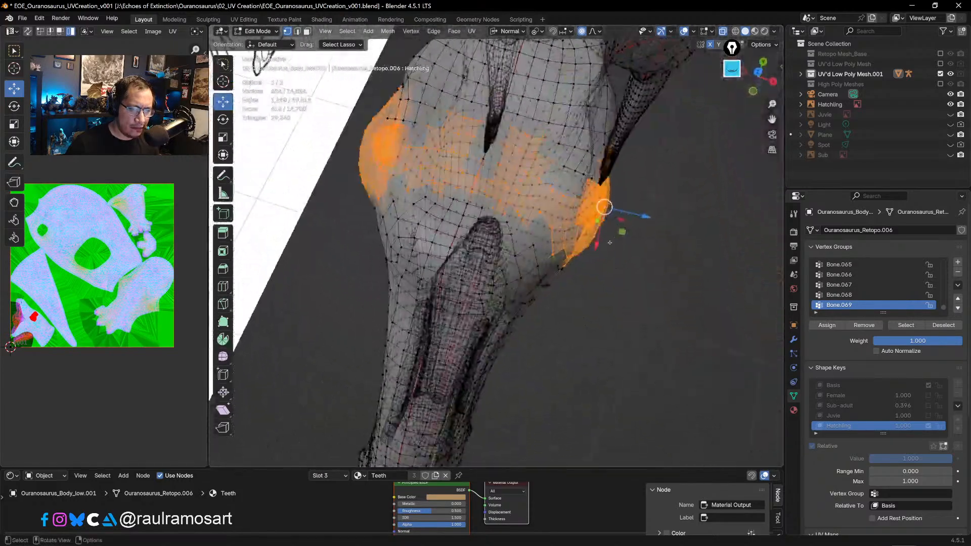
pyautogui.press('KP_7')
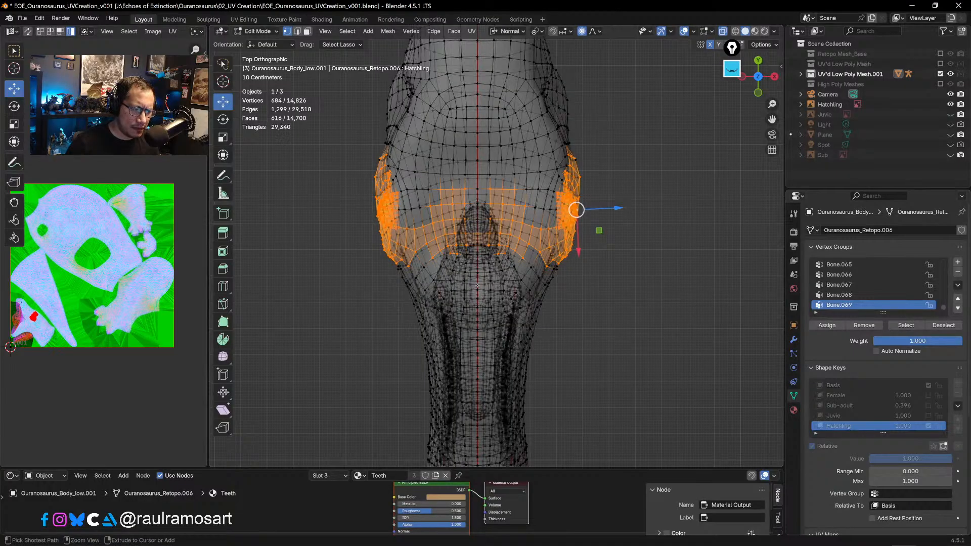
pyautogui.keyDown('ctrl'); pyautogui.moveTo(410, 271); pyautogui.dragTo(477, 286); pyautogui.keyUp('ctrl')
pyautogui.moveTo(405, 269)
pyautogui.keyDown('ctrl'); pyautogui.mouseDown()
pyautogui.moveTo(423, 189)
pyautogui.moveTo(501, 159)
pyautogui.moveTo(540, 193)
pyautogui.moveTo(552, 253)
pyautogui.moveTo(546, 280)
pyautogui.moveTo(532, 289)
pyautogui.mouseUp(); pyautogui.keyUp('ctrl')
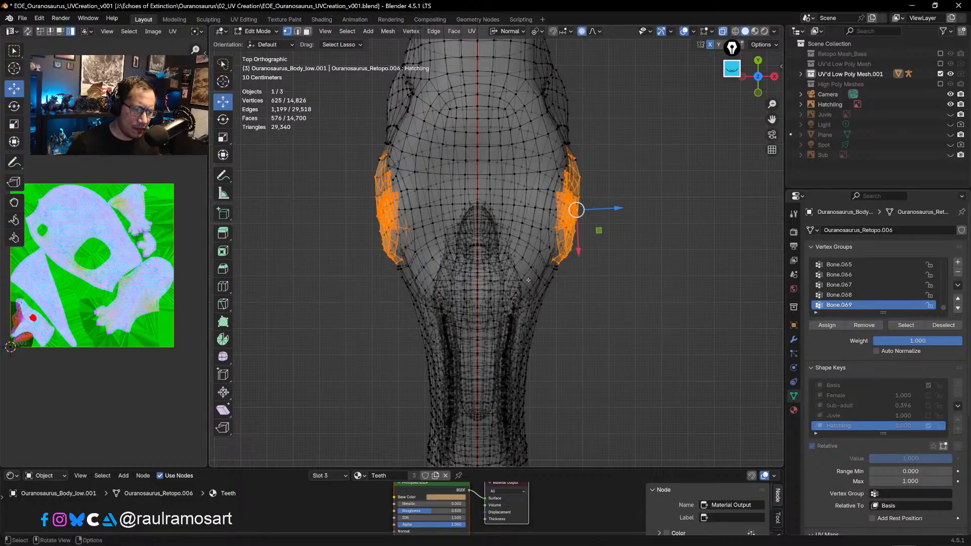
pyautogui.moveTo(433, 237)
pyautogui.keyDown('ctrl'); pyautogui.mouseDown()
pyautogui.moveTo(420, 214)
pyautogui.moveTo(403, 228)
pyautogui.moveTo(425, 246)
pyautogui.mouseUp(); pyautogui.keyUp('ctrl')
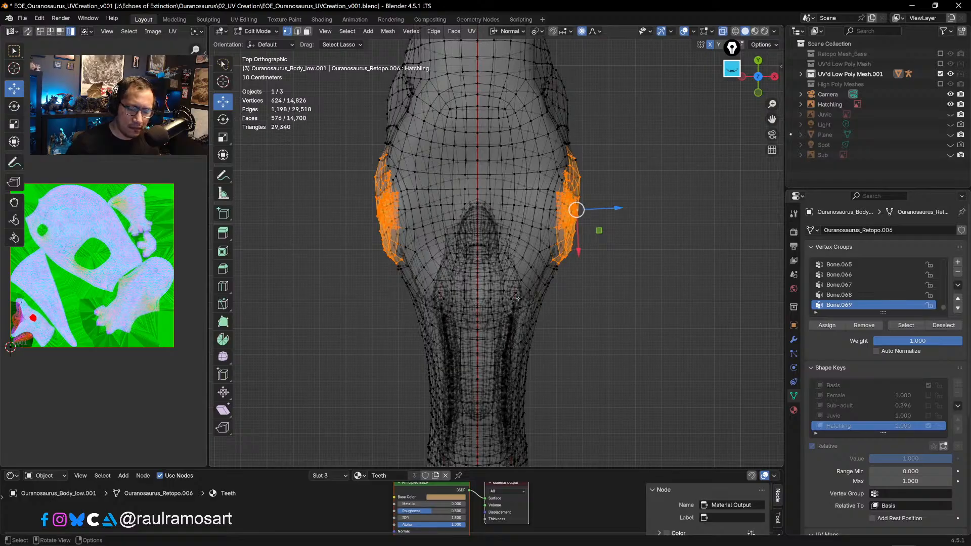
pyautogui.press('KP_3')
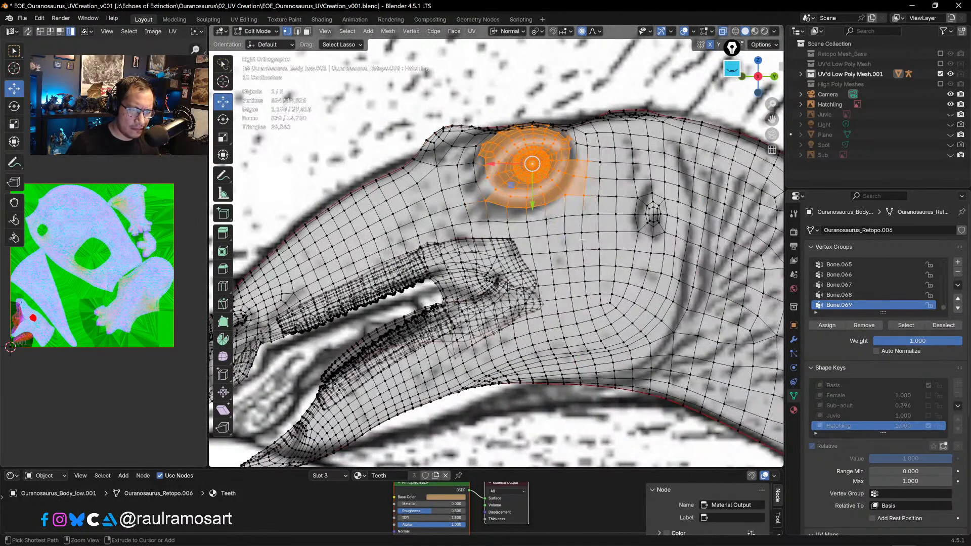
# - Deselect the stray vertices behind the eyes, then scale the eye regions to 1.448 with smooth proportional editing at size 0.319
pyautogui.moveTo(629, 214)
pyautogui.keyDown('ctrl'); pyautogui.keyDown('alt'); pyautogui.mouseDown()
pyautogui.moveTo(627, 178)
pyautogui.moveTo(582, 151)
pyautogui.moveTo(569, 183)
pyautogui.moveTo(551, 195)
pyautogui.moveTo(470, 193)
pyautogui.mouseUp(); pyautogui.keyUp('alt'); pyautogui.keyUp('ctrl')
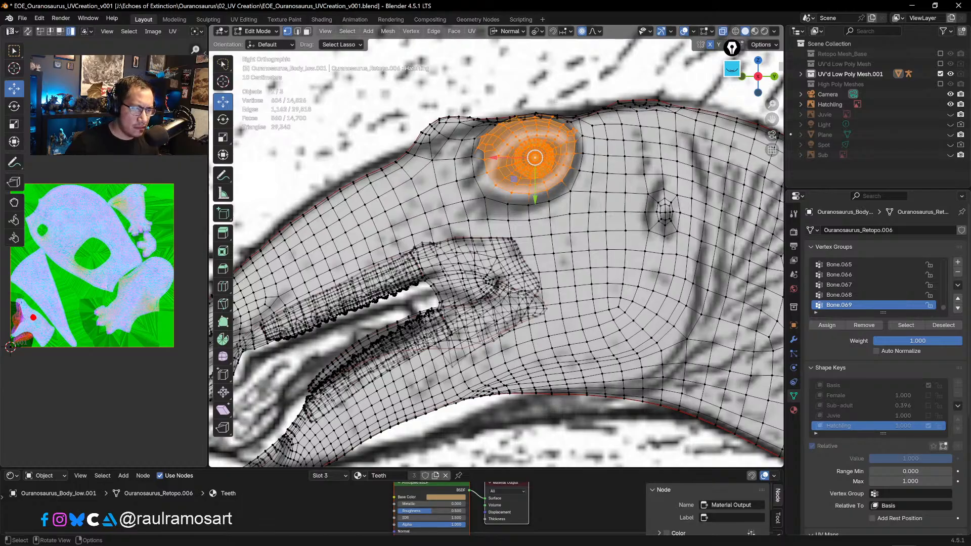
pyautogui.press('s')
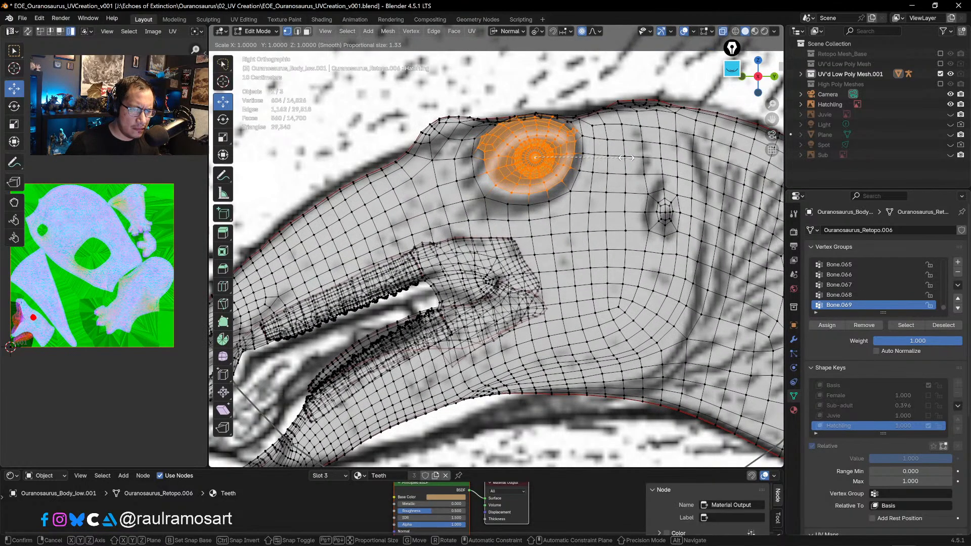
pyautogui.scroll(3, 627, 158)
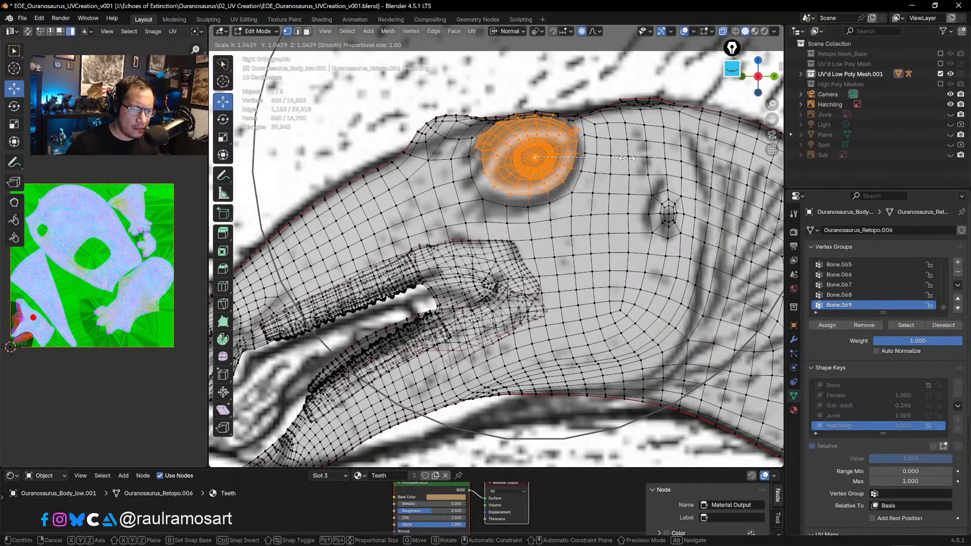
pyautogui.scroll(9, 633, 157)
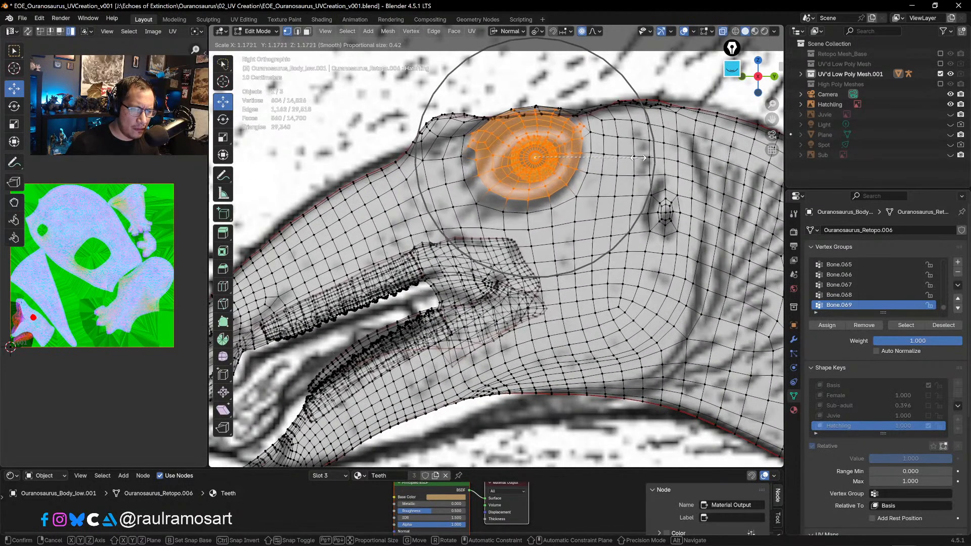
pyautogui.scroll(2, 638, 158)
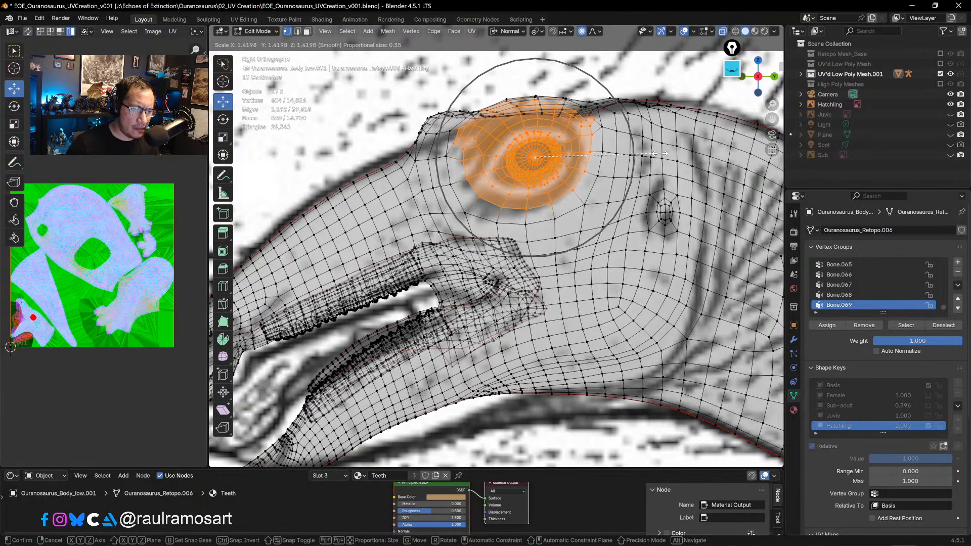
pyautogui.scroll(1, 660, 154)
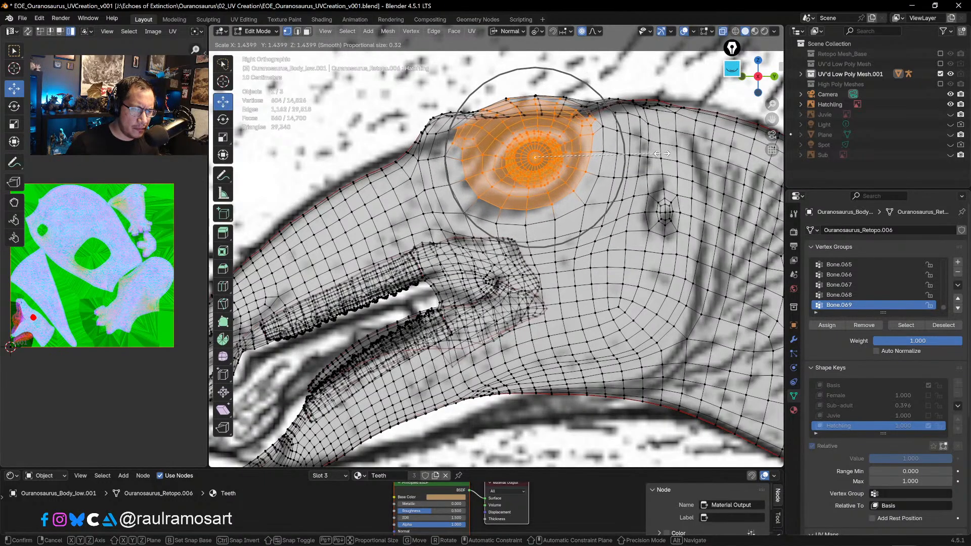
pyautogui.click(663, 153)
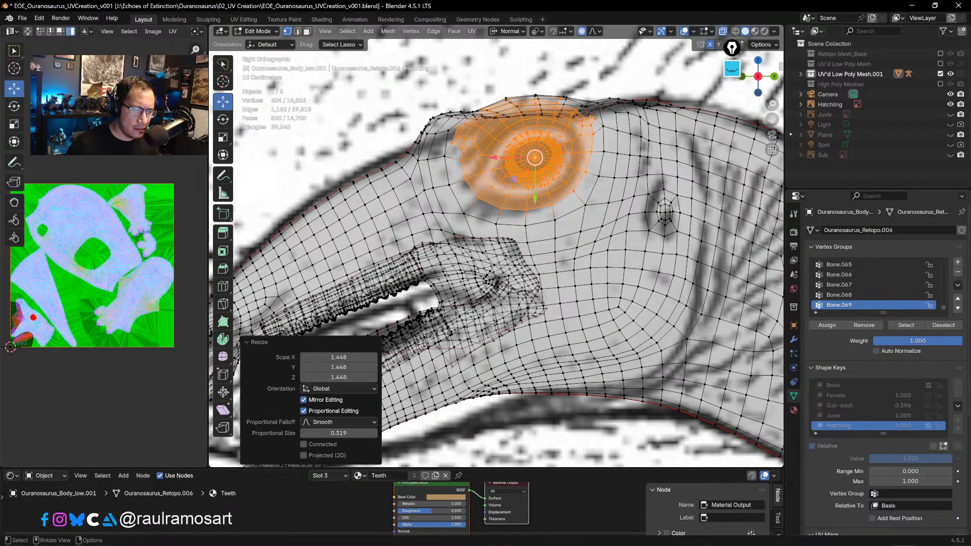
# - Move the eye regions about 0.030 m along normal Y and 0.015 m along normal X to fit the drawing
pyautogui.press('g')
pyautogui.press('y')
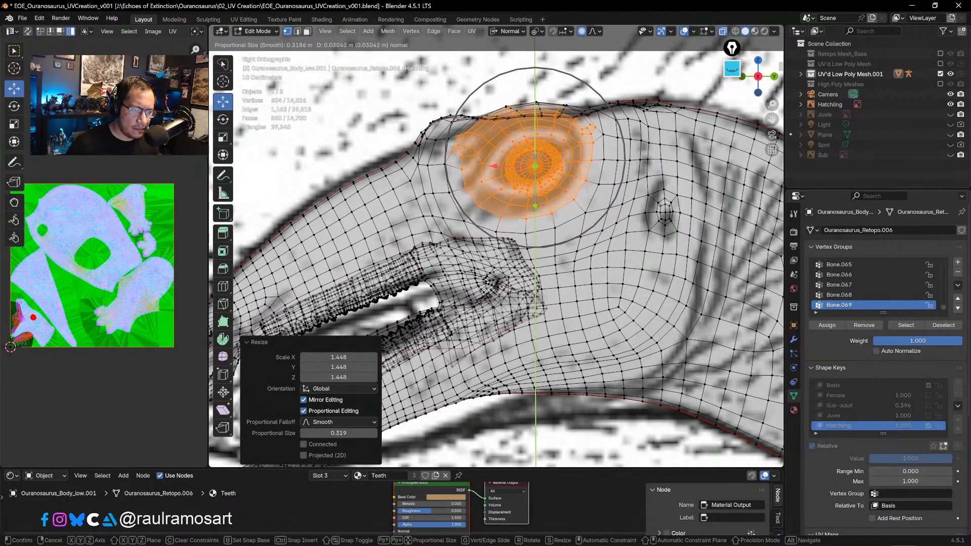
pyautogui.click(535, 207)
pyautogui.press('g')
pyautogui.press('x')
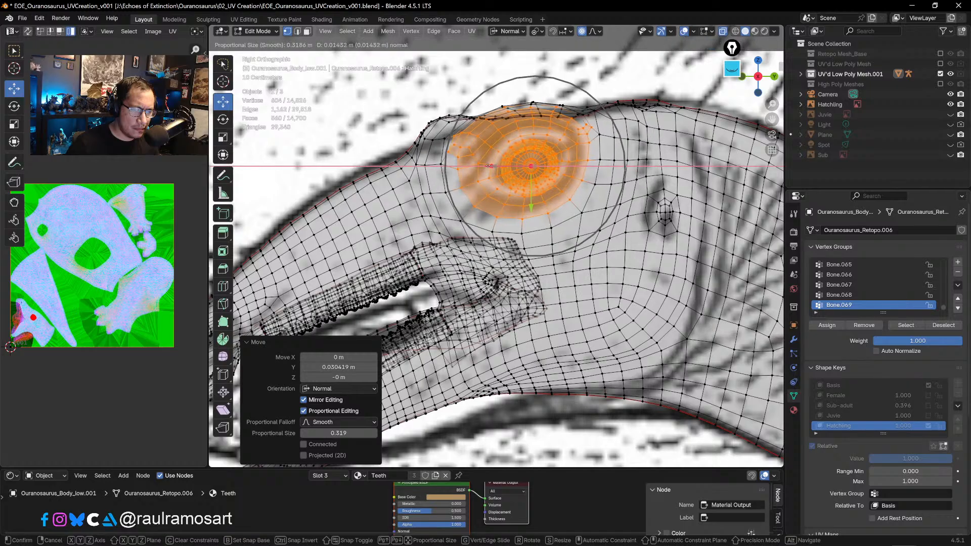
pyautogui.click(488, 165)
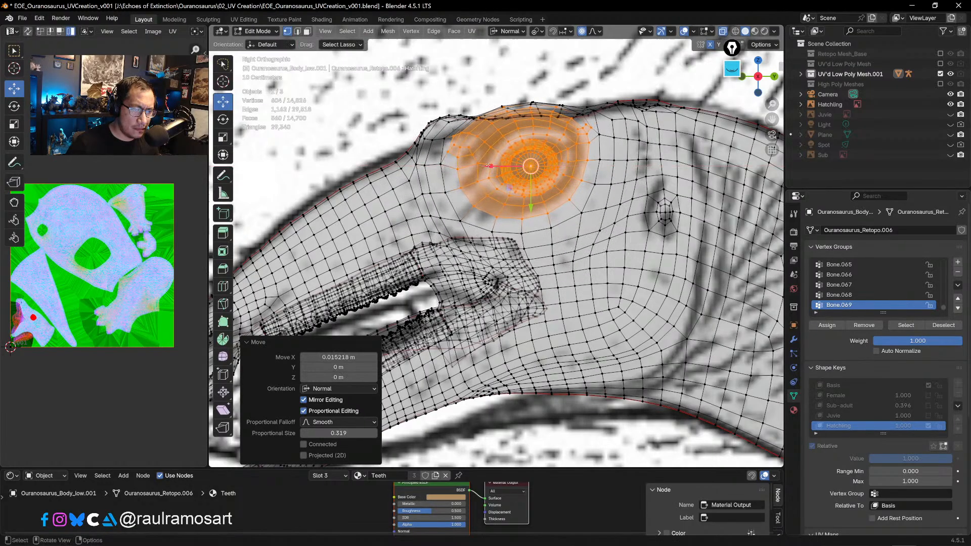
pyautogui.moveTo(489, 166); pyautogui.dragTo(686, 198, button='middle')
pyautogui.press('KP_3')
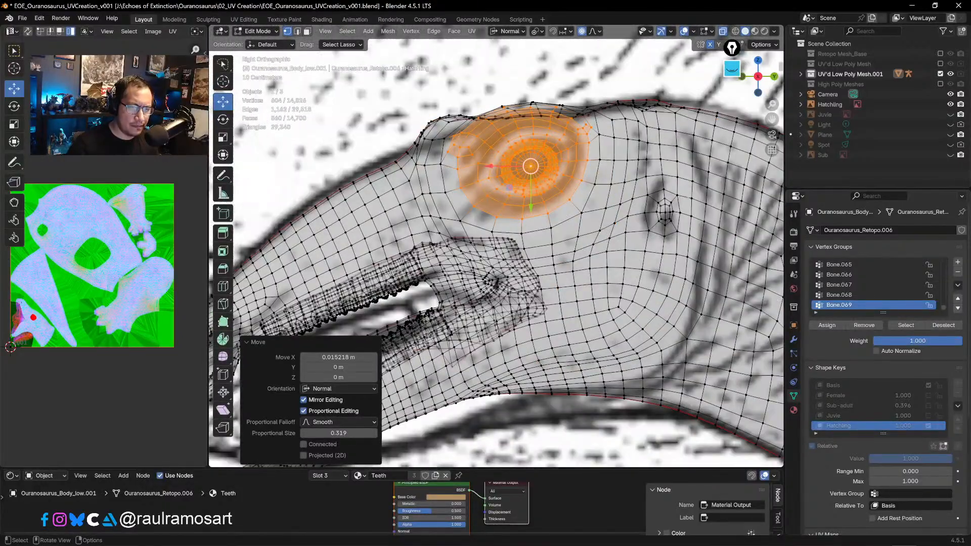
pyautogui.scroll(-1, 669, 201)
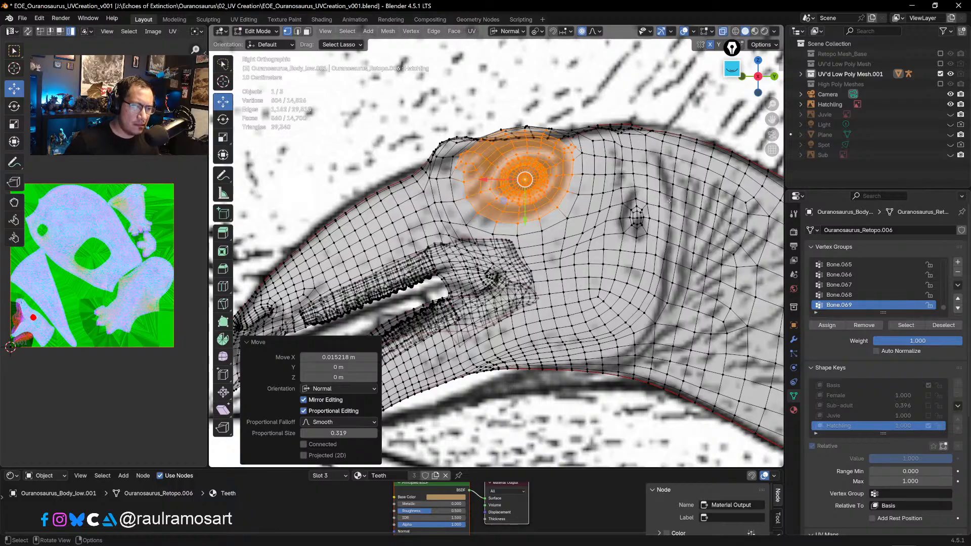
# - Switch the body to Sculpt Mode and display it in solid shading with X-ray turned off
pyautogui.click(273, 32)
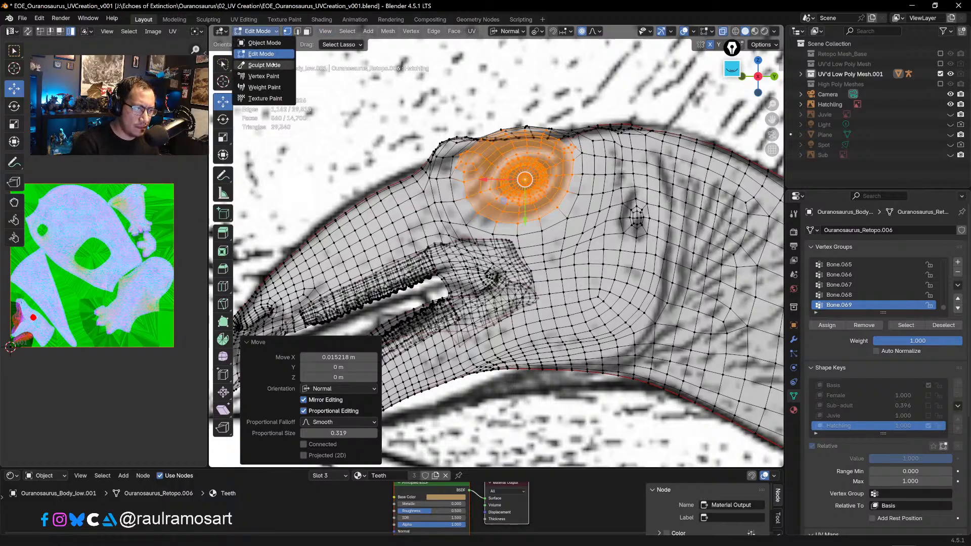
pyautogui.click(274, 65)
pyautogui.scroll(-5, 470, 148)
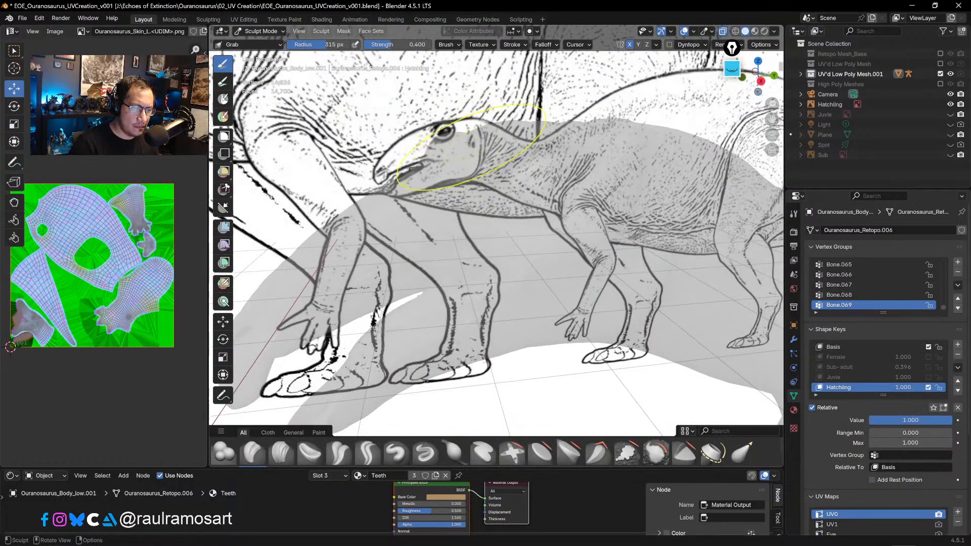
pyautogui.moveTo(471, 147); pyautogui.dragTo(461, 112, button='middle')
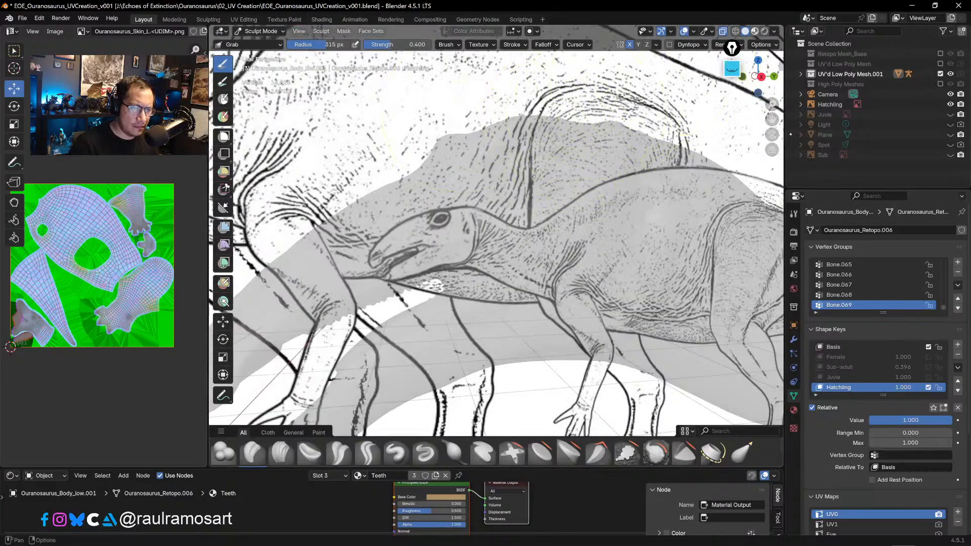
pyautogui.click(736, 31)
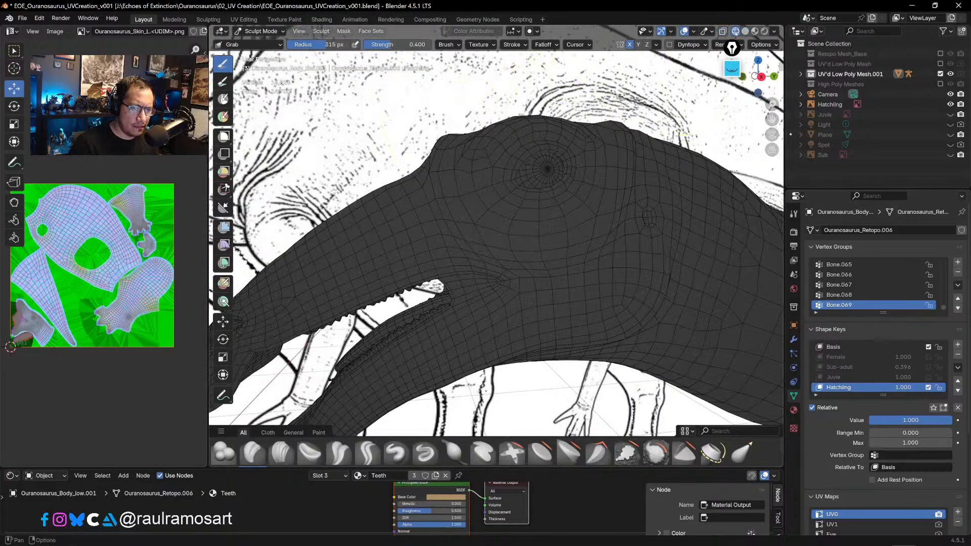
pyautogui.click(745, 33)
pyautogui.click(723, 33)
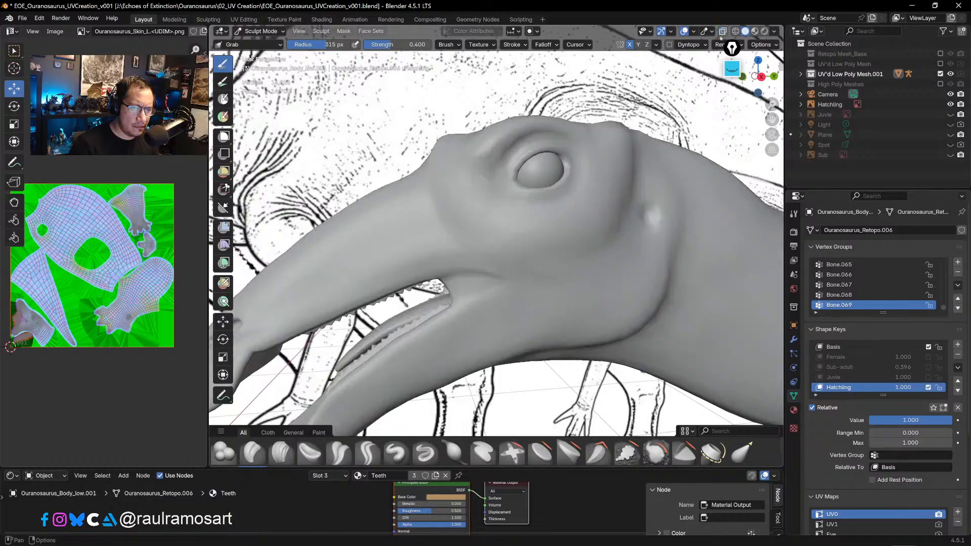
# - Smooth the raised bump on the forehead in front of the eyes, reducing the brush radius to 205 px
pyautogui.moveTo(460, 147); pyautogui.dragTo(485, 169, button='middle')
pyautogui.keyDown('shift'); pyautogui.moveTo(466, 150); pyautogui.dragTo(448, 138); pyautogui.keyUp('shift')
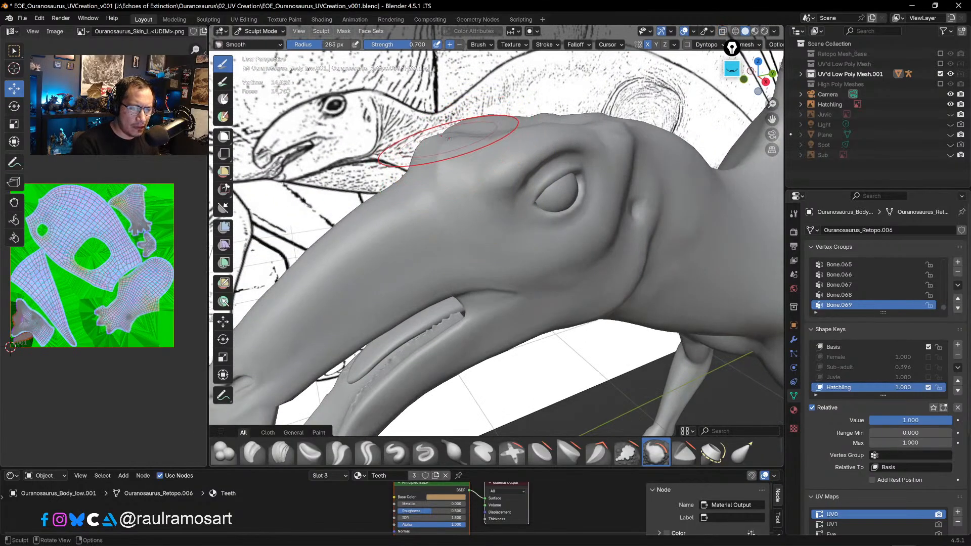
pyautogui.press('f')
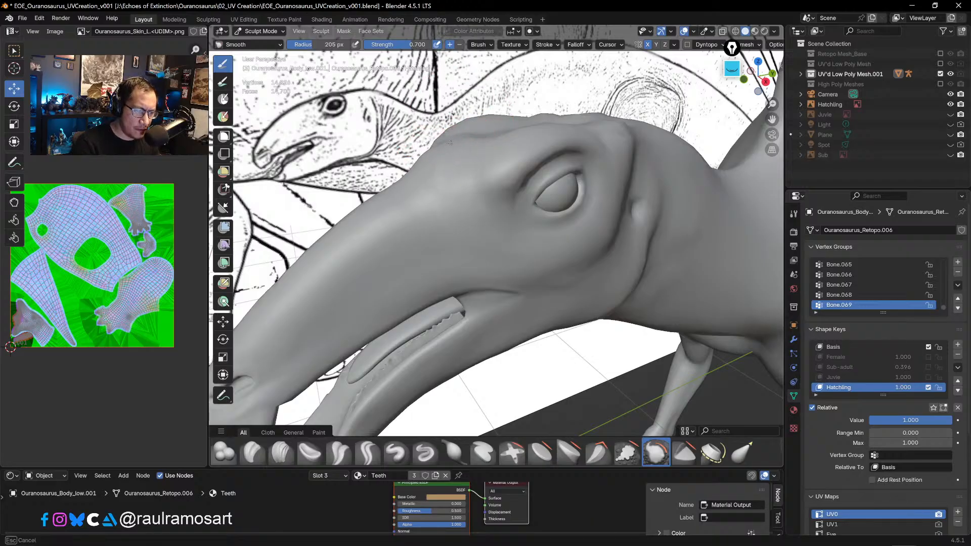
pyautogui.keyDown('shift'); pyautogui.moveTo(429, 158); pyautogui.dragTo(493, 135); pyautogui.keyUp('shift')
pyautogui.keyDown('shift'); pyautogui.moveTo(493, 135); pyautogui.dragTo(440, 154); pyautogui.keyUp('shift')
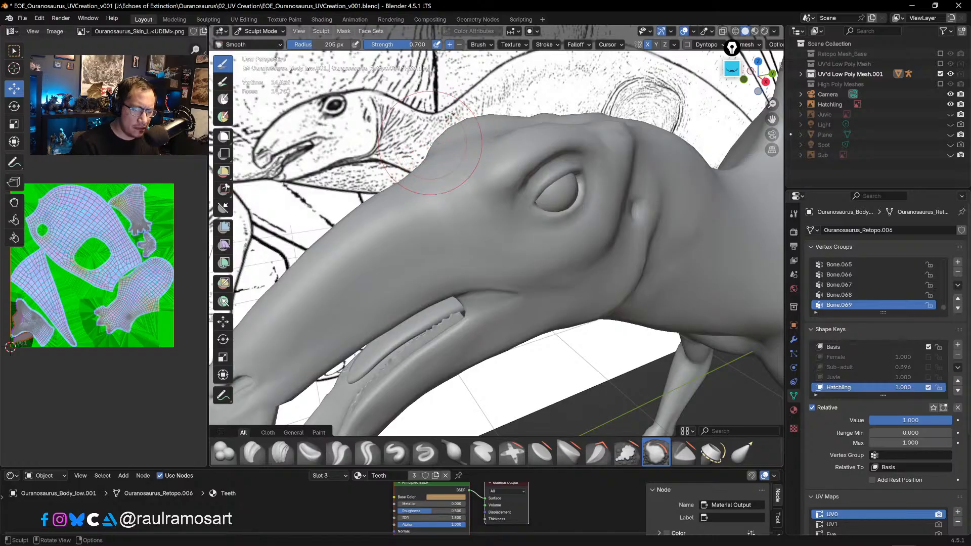
# - Enlarge the Smooth brush radius to 472 px over the snout in the right orthographic view
pyautogui.press('KP_3')
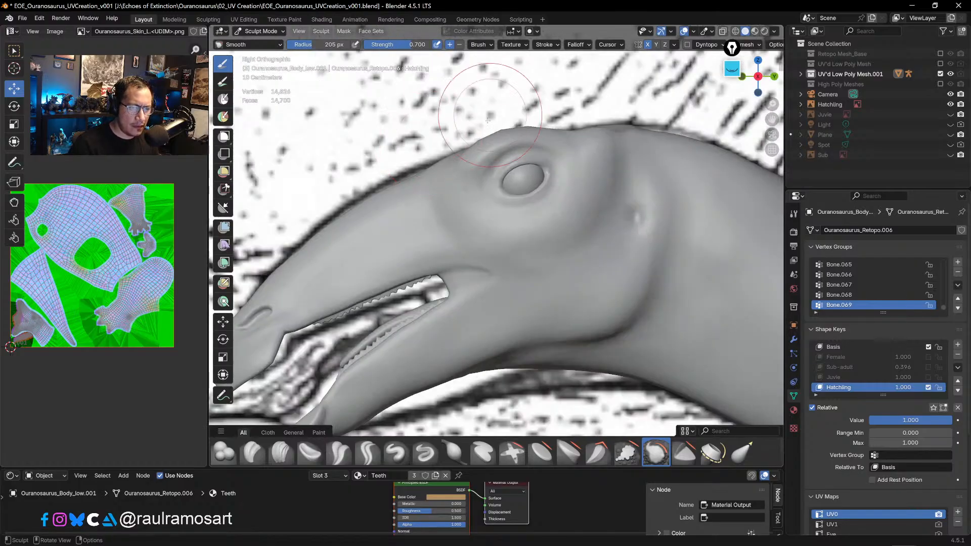
pyautogui.keyDown('shift'); pyautogui.moveTo(371, 146); pyautogui.dragTo(430, 113, button='middle'); pyautogui.keyUp('shift')
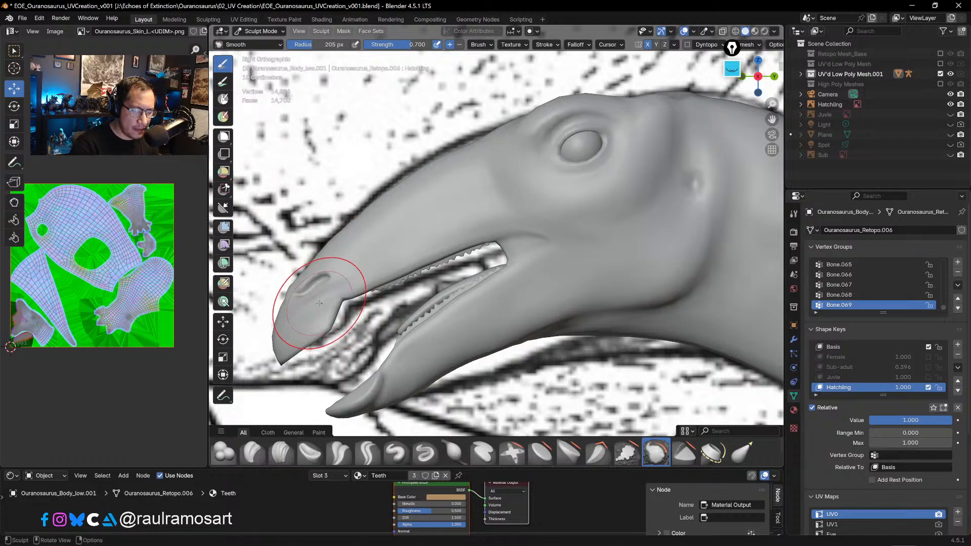
pyautogui.press(']')
pyautogui.press(']')
pyautogui.press(']')
pyautogui.press(']')
pyautogui.press(']')
pyautogui.press(']')
pyautogui.press(']')
pyautogui.press(']')
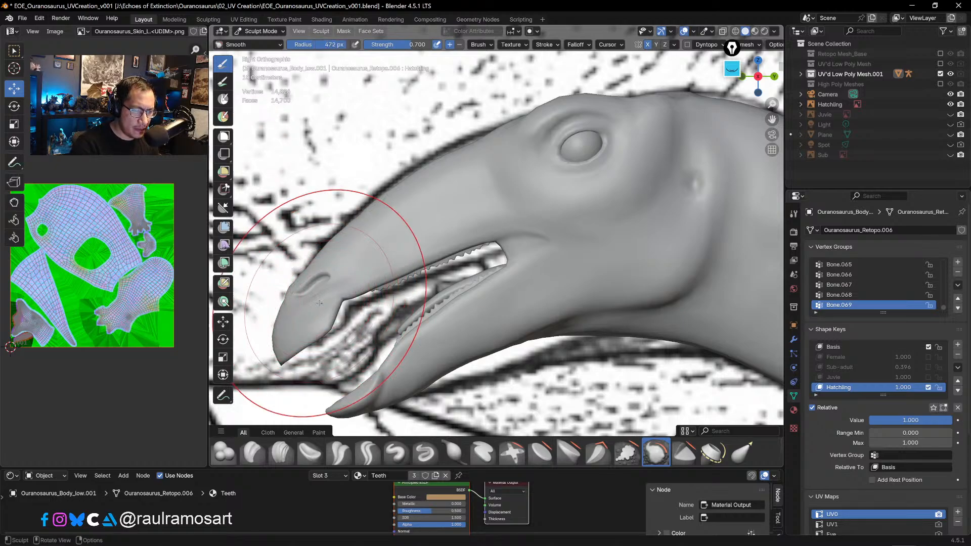
pyautogui.moveTo(499, 177)
pyautogui.mouseDown(button='middle')
pyautogui.moveTo(580, 179)
pyautogui.moveTo(487, 171)
pyautogui.mouseUp(button='middle')
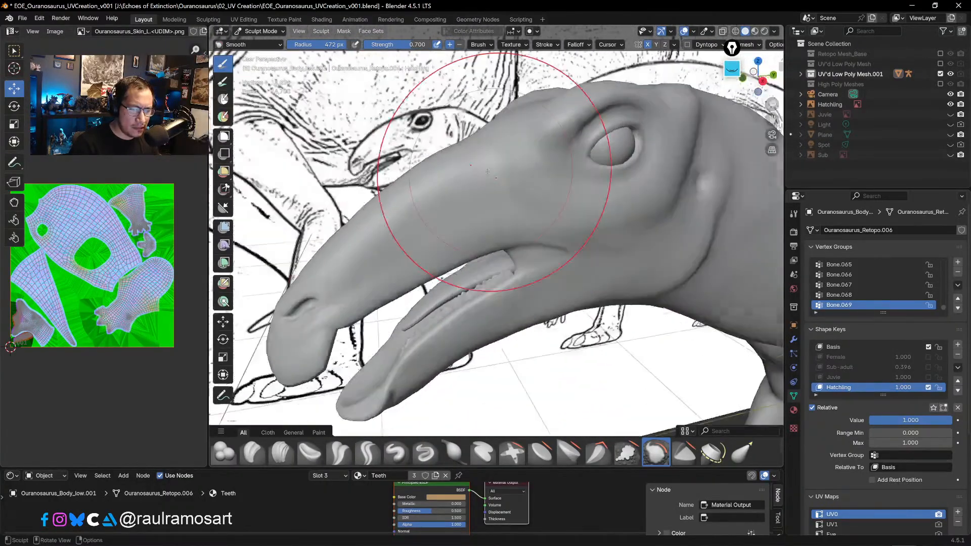
pyautogui.press('KP_3')
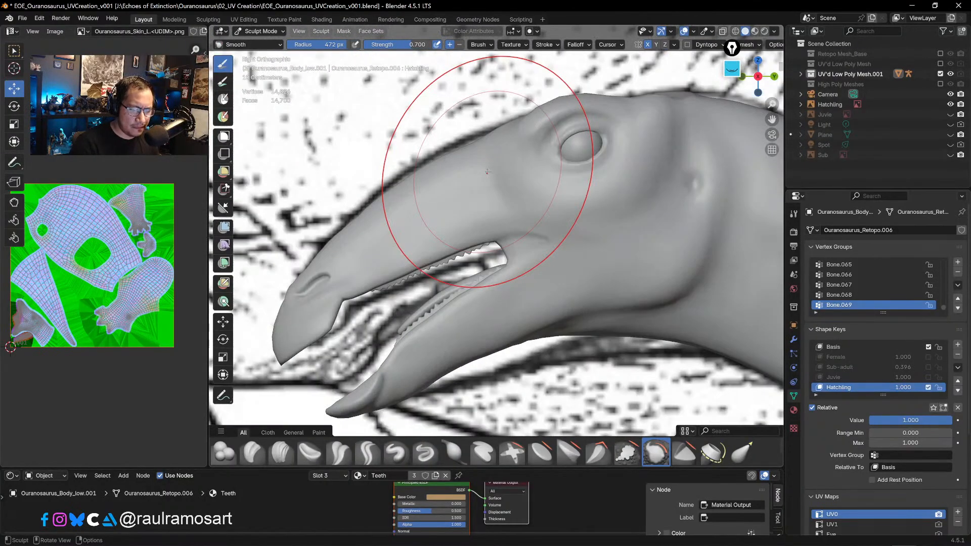
# - Smooth the skin below and in front of the eye at 200 px radius, then the upper snout at 273 px
pyautogui.press('f')
pyautogui.click(534, 175)
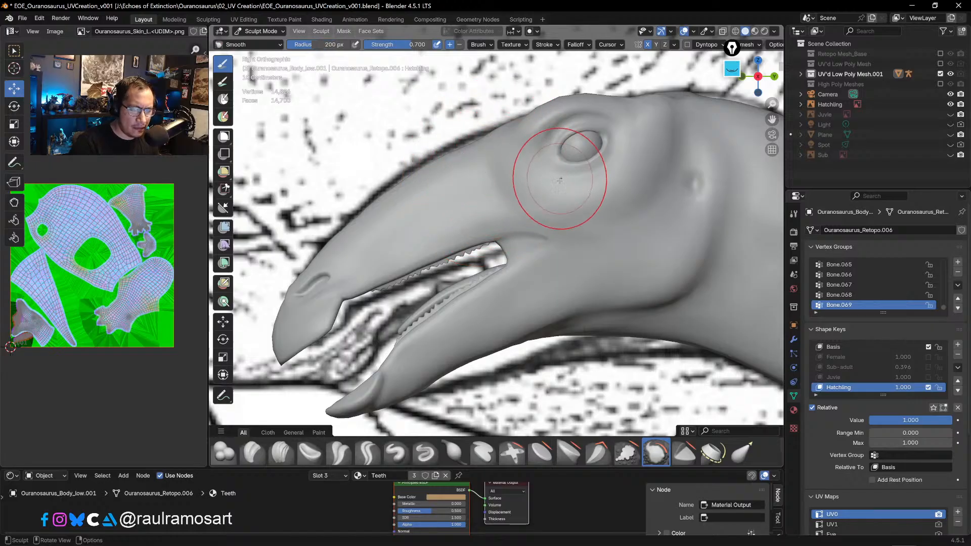
pyautogui.moveTo(560, 179)
pyautogui.mouseDown()
pyautogui.moveTo(557, 199)
pyautogui.moveTo(503, 174)
pyautogui.moveTo(501, 149)
pyautogui.moveTo(551, 197)
pyautogui.moveTo(487, 154)
pyautogui.mouseUp()
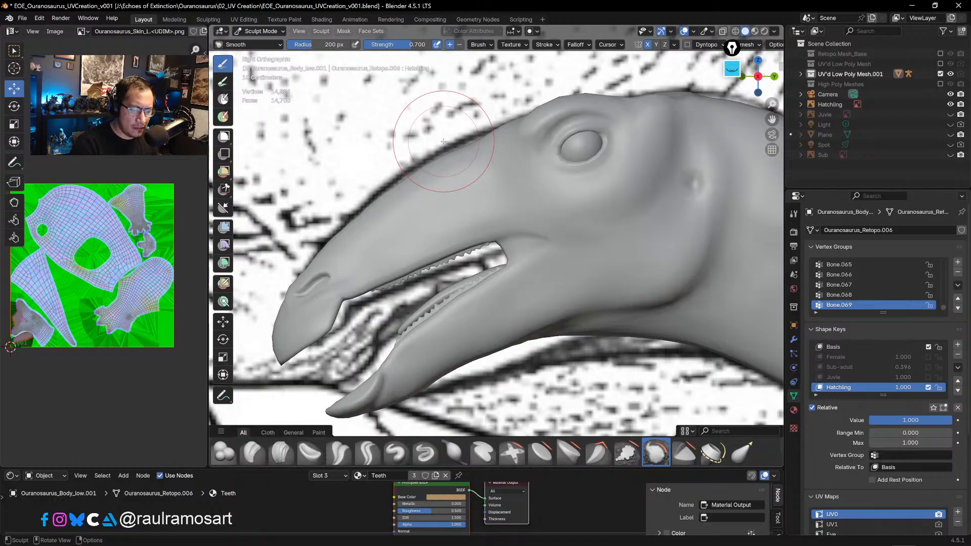
pyautogui.press('f')
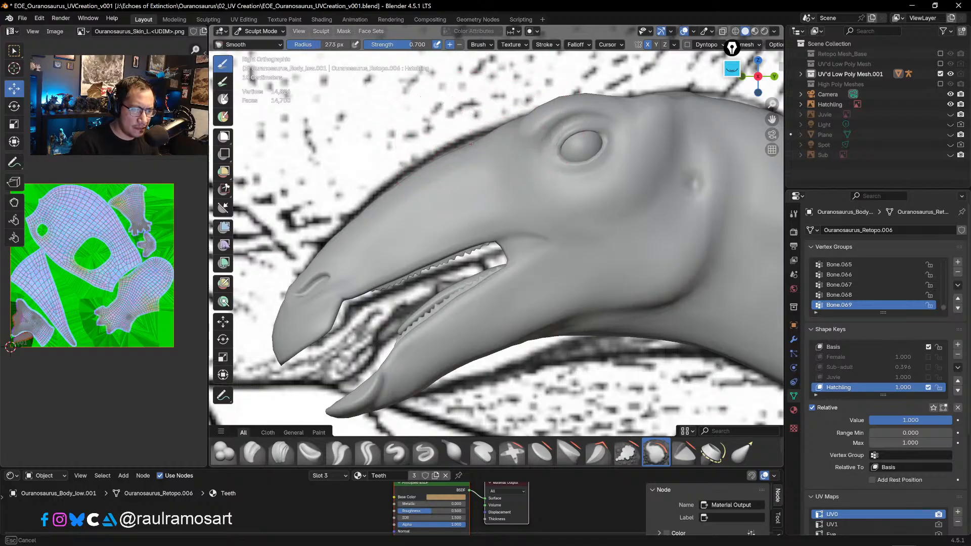
pyautogui.moveTo(468, 138)
pyautogui.mouseDown()
pyautogui.moveTo(448, 132)
pyautogui.moveTo(461, 140)
pyautogui.moveTo(459, 123)
pyautogui.moveTo(463, 152)
pyautogui.moveTo(462, 141)
pyautogui.mouseUp()
pyautogui.moveTo(451, 101)
pyautogui.mouseDown()
pyautogui.moveTo(437, 129)
pyautogui.moveTo(425, 127)
pyautogui.mouseUp()
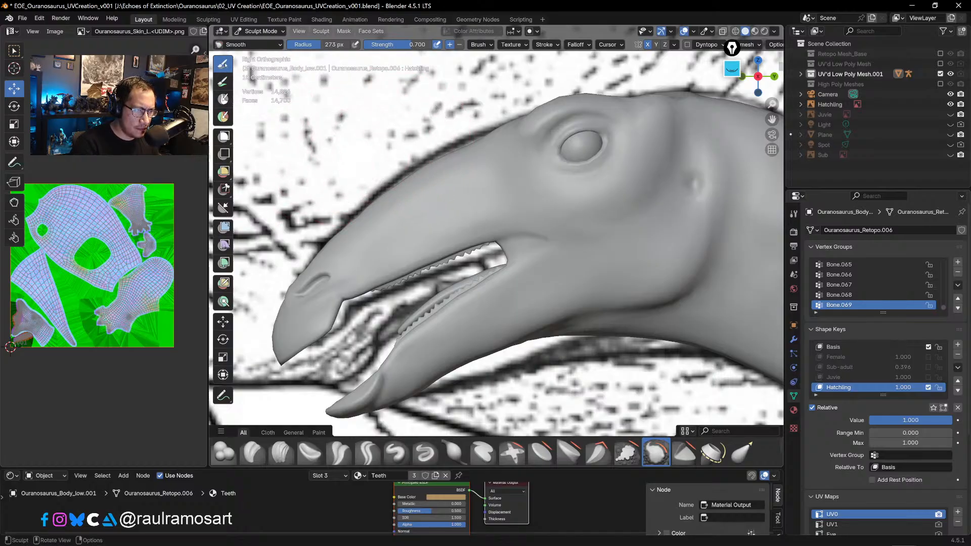
# - Choose the Grab brush and pull the upper snout profile outward to meet the Hatchling drawing's outline
pyautogui.click(264, 45)
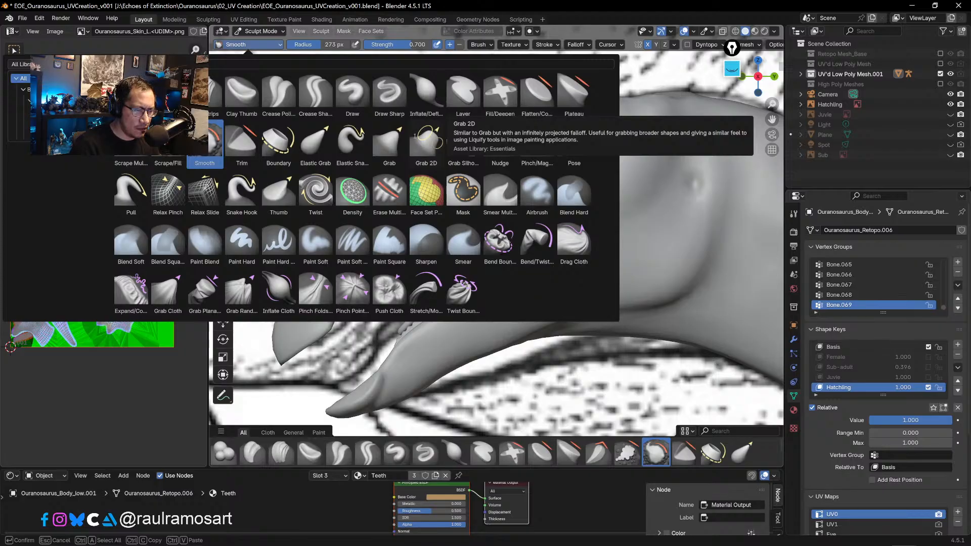
pyautogui.write('b')
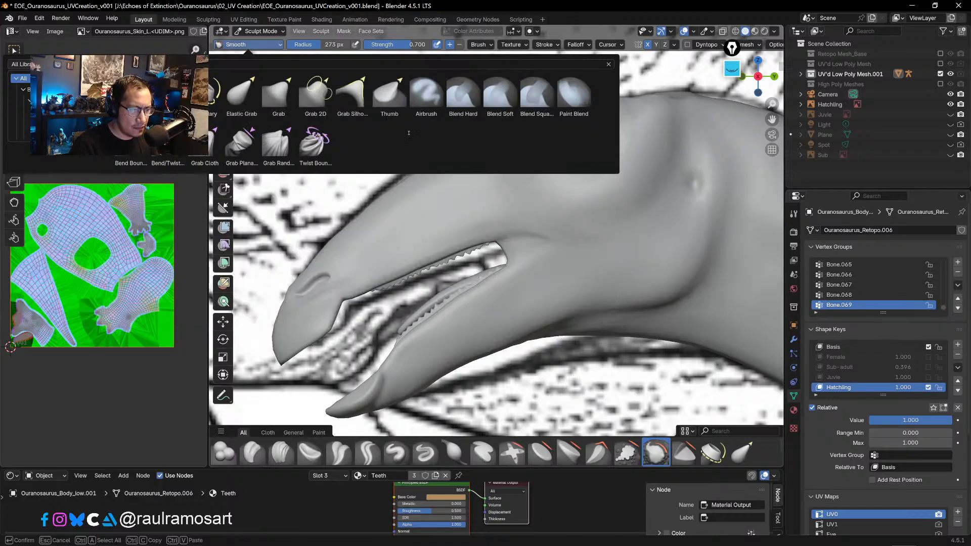
pyautogui.press('BackSpace')
pyautogui.write('g')
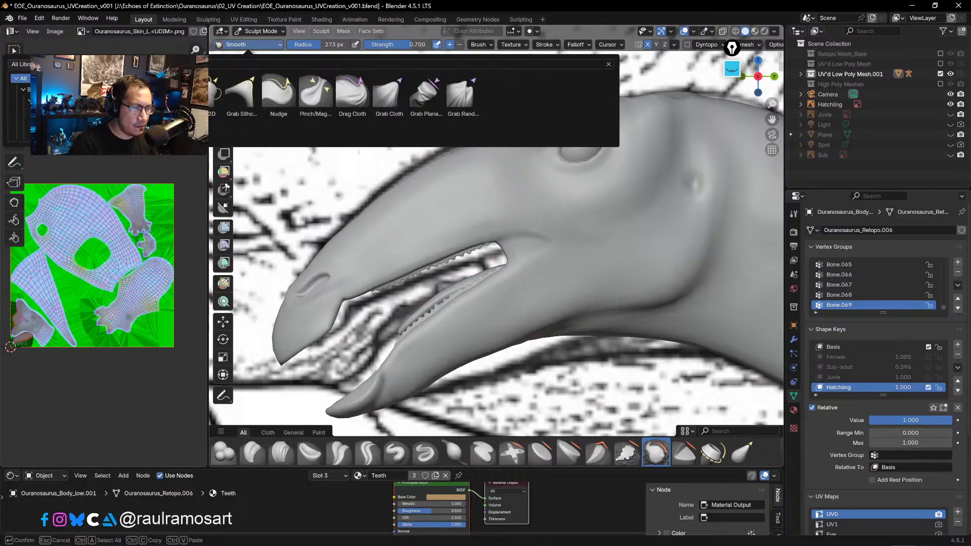
pyautogui.press('Return')
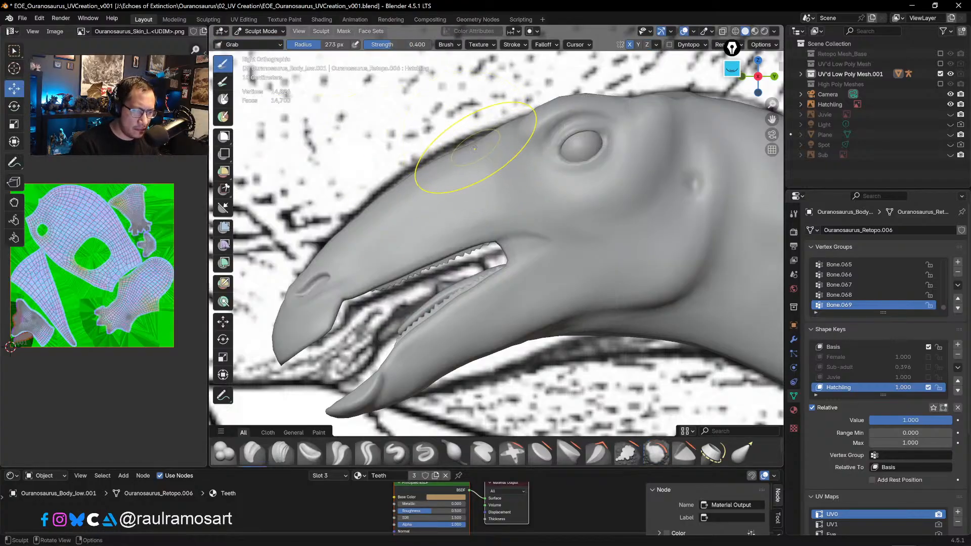
pyautogui.moveTo(475, 149); pyautogui.dragTo(455, 138)
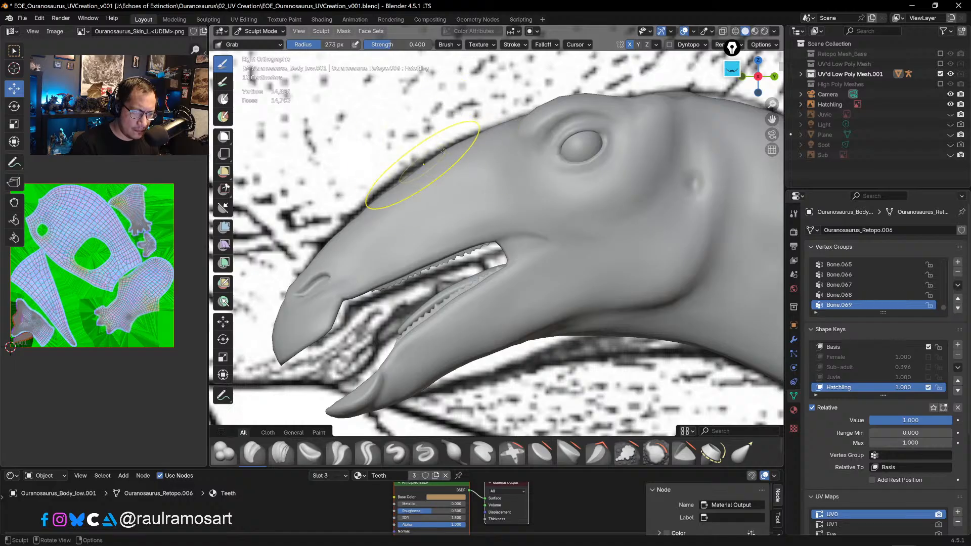
pyautogui.moveTo(404, 180); pyautogui.dragTo(398, 177)
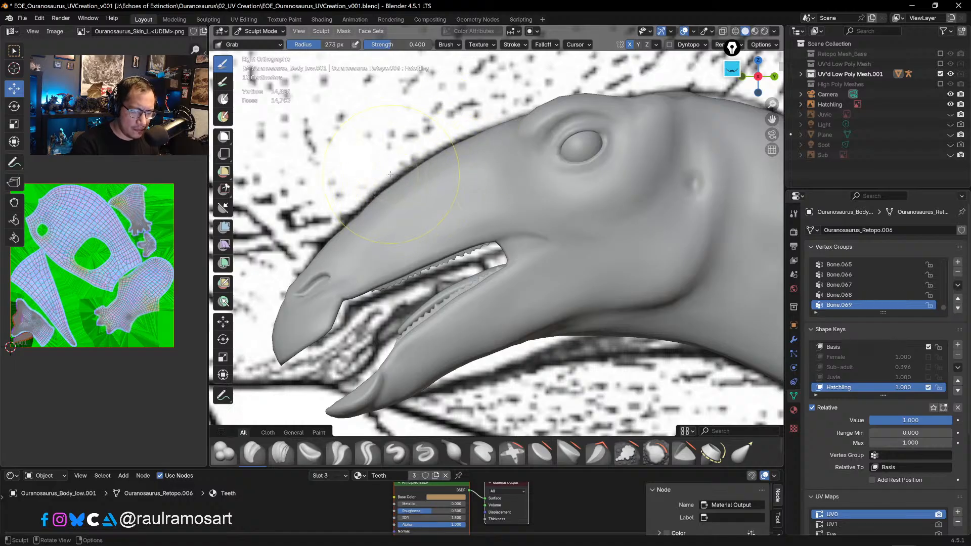
# - Grab the upper snout profile at 414 px radius and pull the upper beak tip back to the drawing's outline
pyautogui.moveTo(396, 173); pyautogui.dragTo(403, 171)
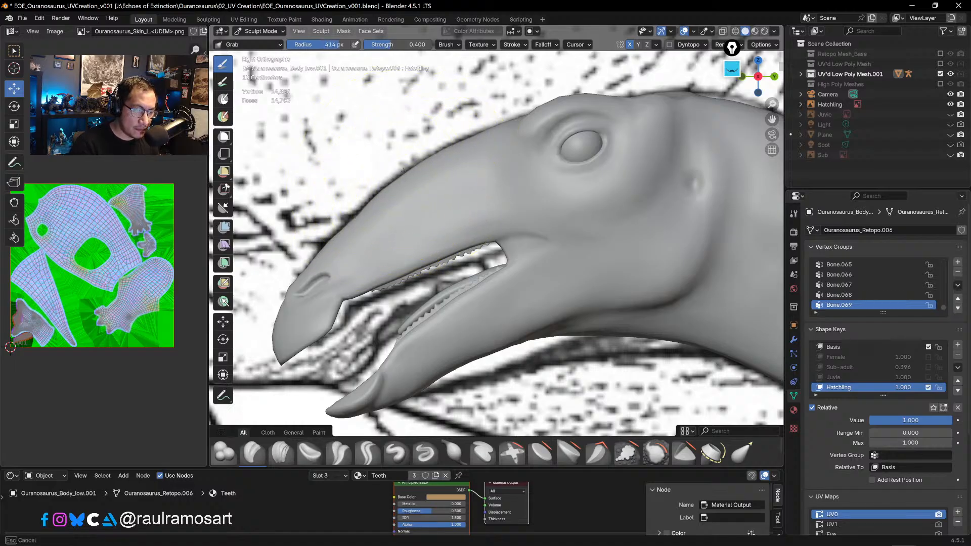
pyautogui.moveTo(463, 104); pyautogui.dragTo(469, 126)
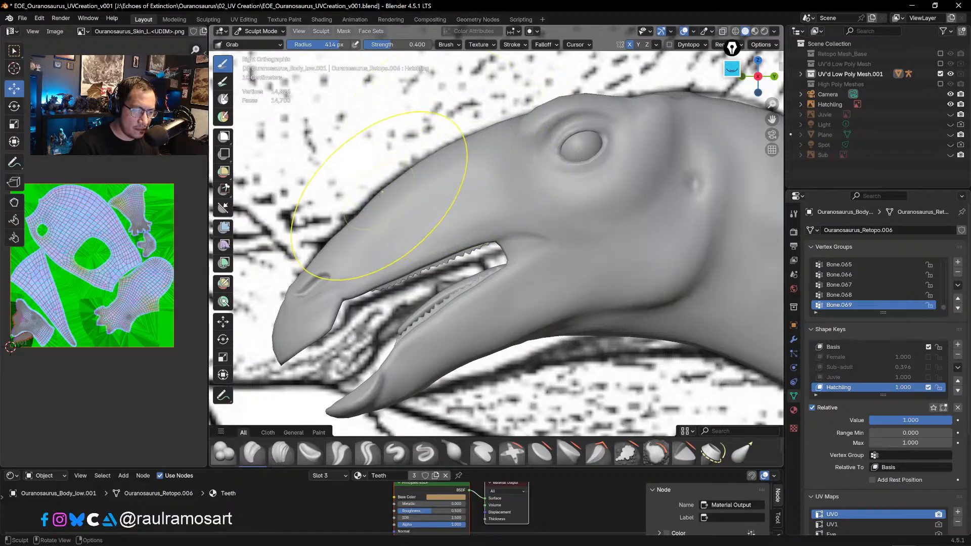
pyautogui.moveTo(358, 216); pyautogui.dragTo(368, 197)
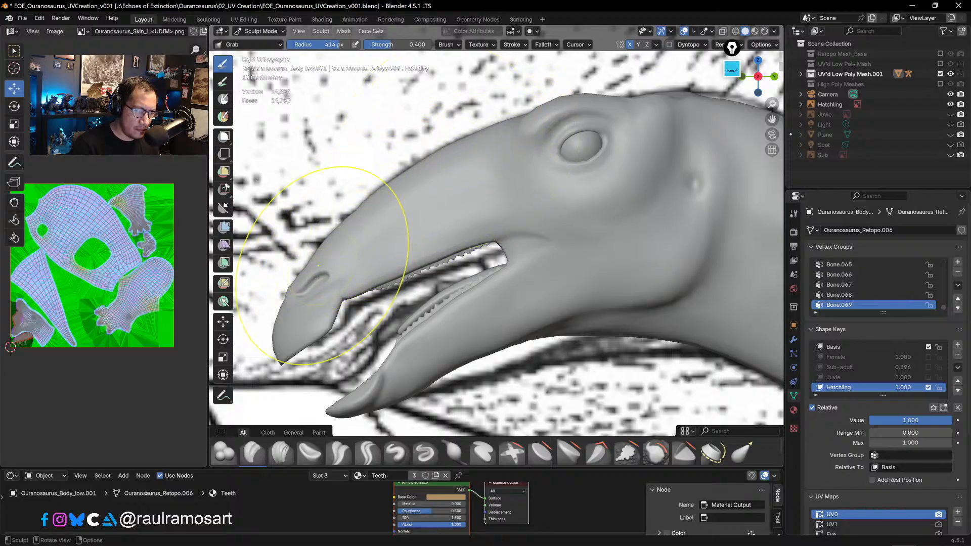
pyautogui.moveTo(282, 347); pyautogui.dragTo(307, 344)
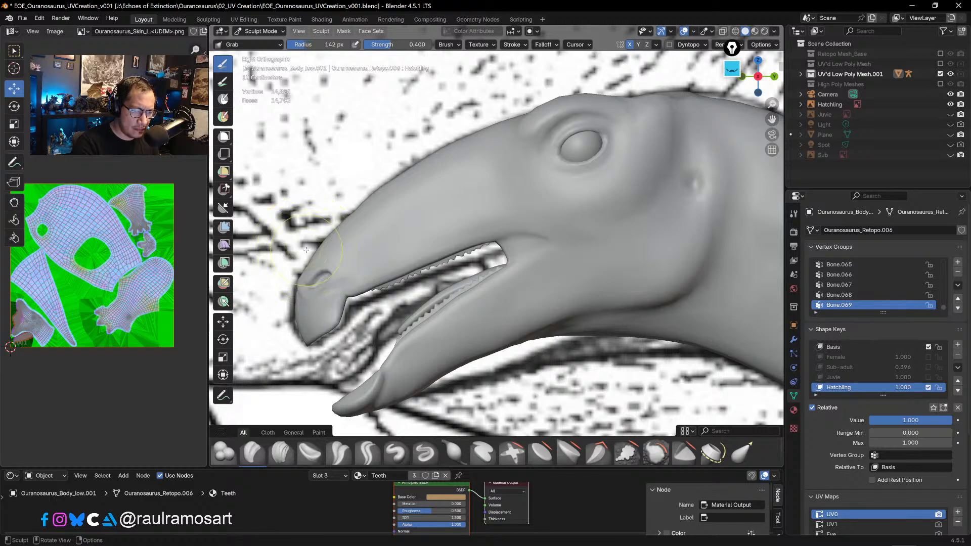
# - Reshape the upper beak tip and nostril area at 142 px radius, then refine the snout bridge at 174 px
pyautogui.moveTo(297, 324); pyautogui.dragTo(290, 295)
pyautogui.click(299, 319)
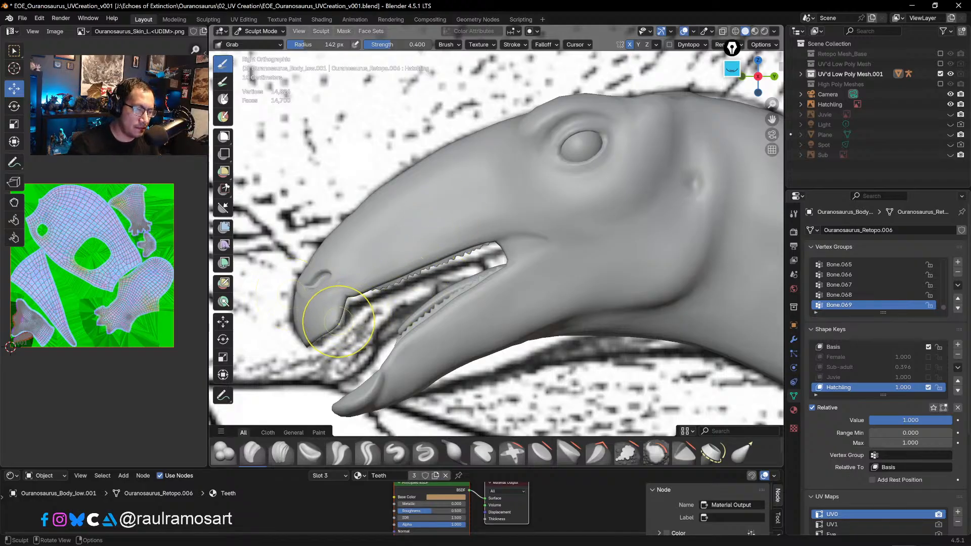
pyautogui.moveTo(338, 322); pyautogui.dragTo(308, 344)
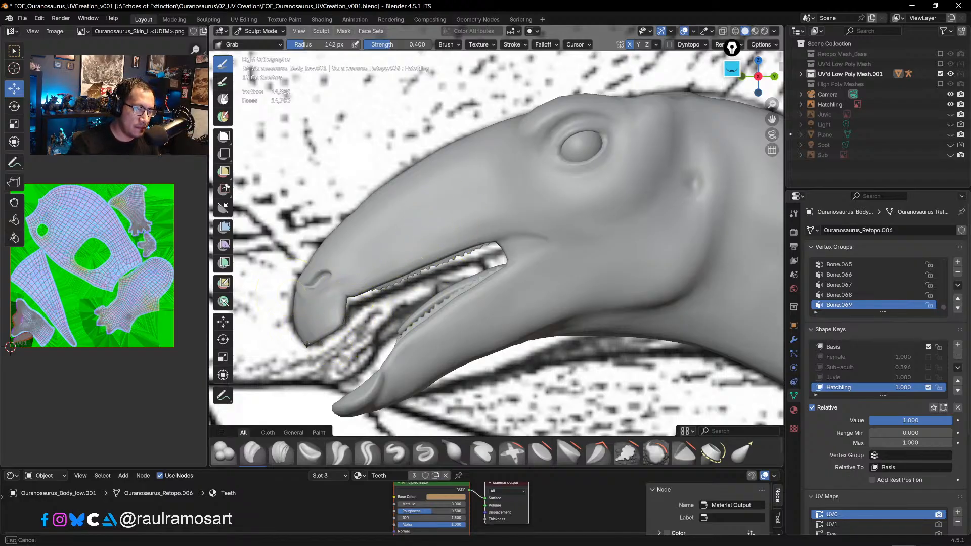
pyautogui.moveTo(310, 264); pyautogui.dragTo(313, 283)
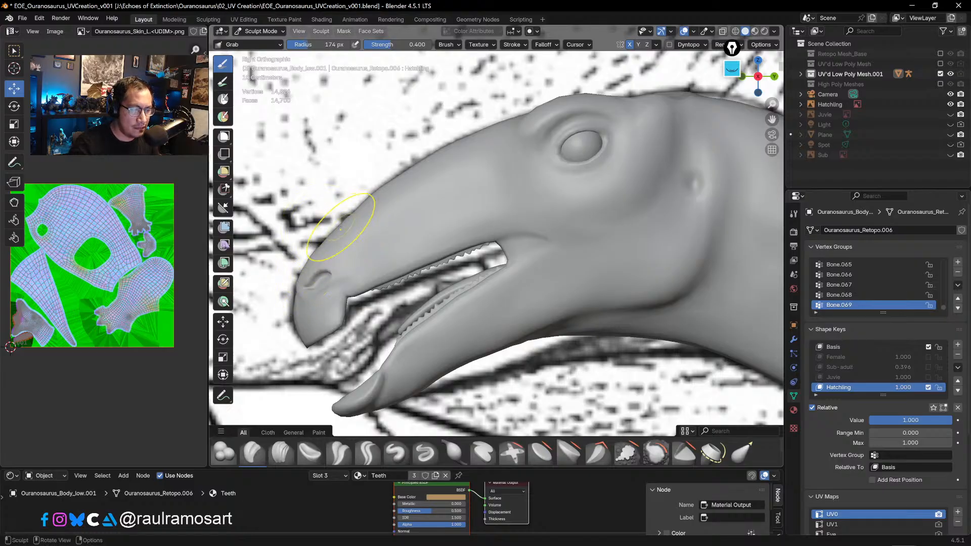
pyautogui.moveTo(340, 228); pyautogui.dragTo(381, 181)
pyautogui.moveTo(411, 172); pyautogui.dragTo(408, 166)
# - Pull the upper lip edge down over the upper teeth along the mouth, enlarging the Grab radius to 214 px
pyautogui.moveTo(349, 296); pyautogui.dragTo(347, 303)
pyautogui.moveTo(353, 294)
pyautogui.mouseDown()
pyautogui.moveTo(346, 306)
pyautogui.moveTo(380, 279)
pyautogui.moveTo(417, 273)
pyautogui.moveTo(480, 240)
pyautogui.moveTo(479, 254)
pyautogui.mouseUp()
pyautogui.press(']')
pyautogui.press(']')
pyautogui.moveTo(394, 277); pyautogui.dragTo(396, 282)
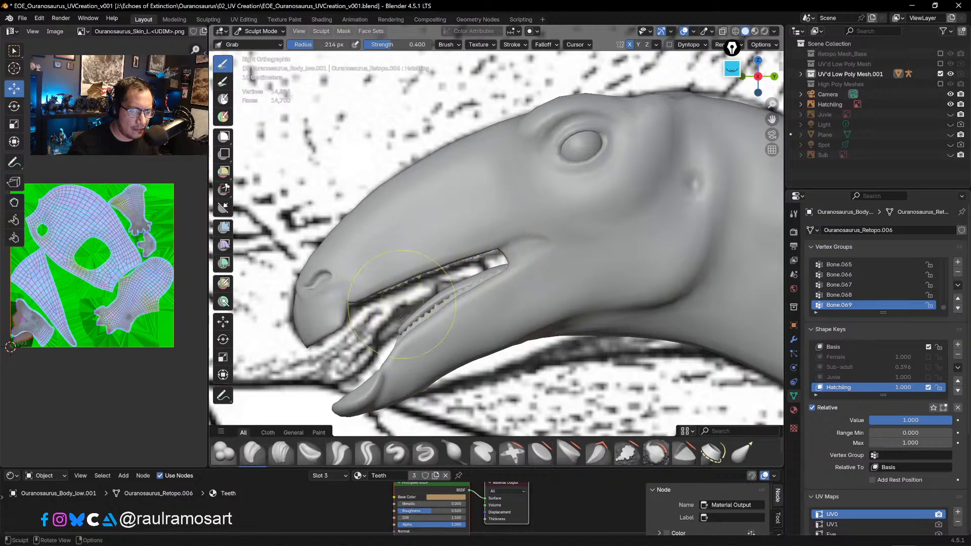
# - Enlarge the Grab radius to 292 px and lift the lower beak tip to the drawing's outline
pyautogui.press(']')
pyautogui.press(']')
pyautogui.press(']')
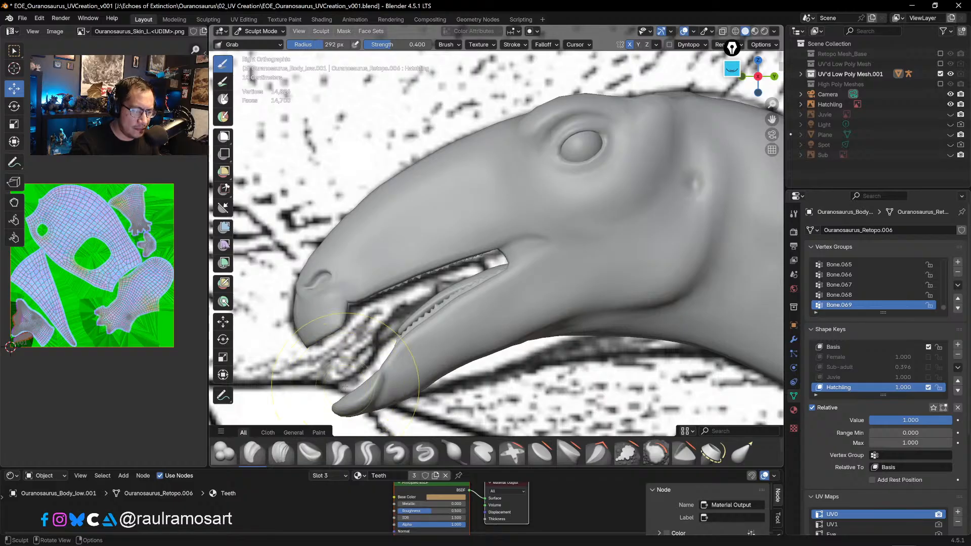
pyautogui.moveTo(350, 408)
pyautogui.mouseDown()
pyautogui.moveTo(362, 391)
pyautogui.moveTo(353, 382)
pyautogui.moveTo(347, 391)
pyautogui.mouseUp()
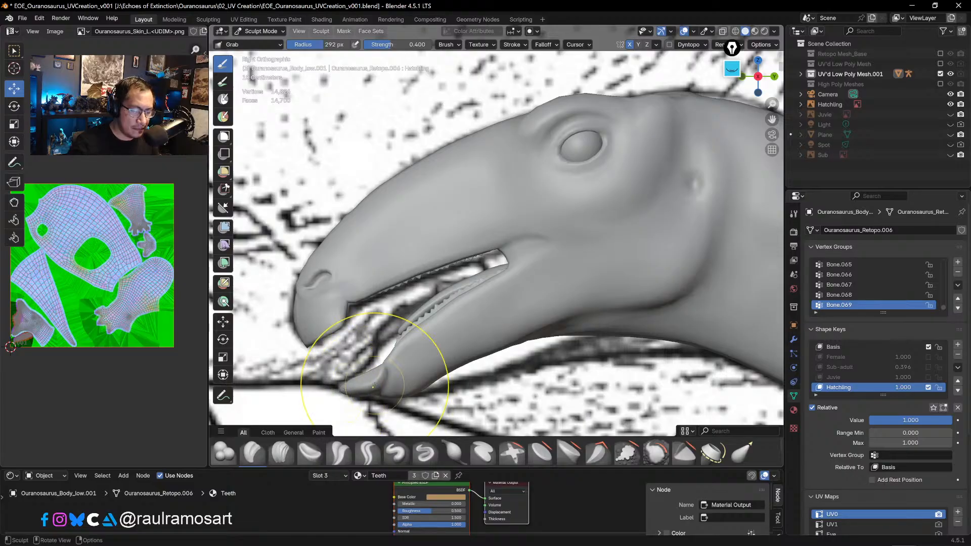
# - Refine the lower beak and chin at 211 px radius and raise the lower lip over the lower teeth
pyautogui.press('[')
pyautogui.press('[')
pyautogui.press('[')
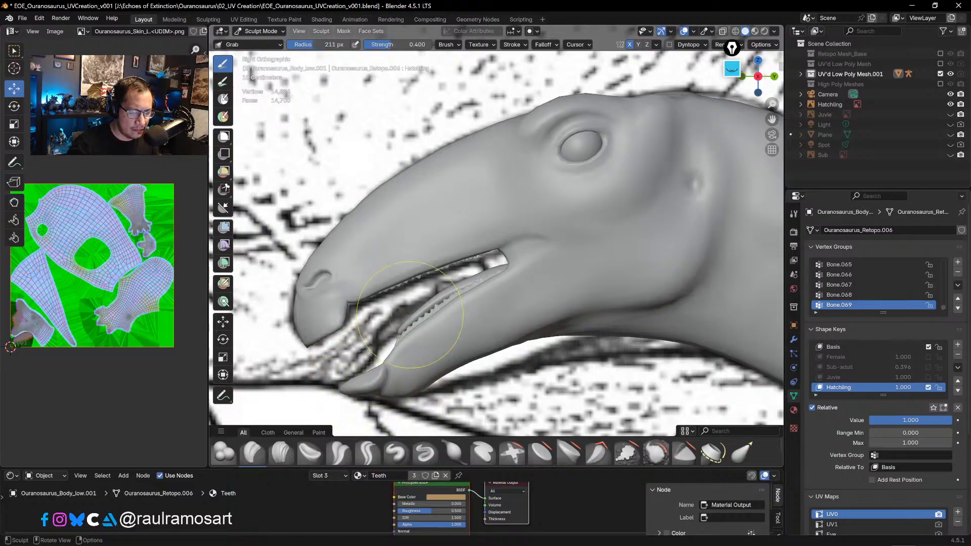
pyautogui.moveTo(379, 392); pyautogui.dragTo(353, 392)
pyautogui.moveTo(383, 362)
pyautogui.mouseDown()
pyautogui.moveTo(385, 340)
pyautogui.moveTo(494, 283)
pyautogui.mouseUp()
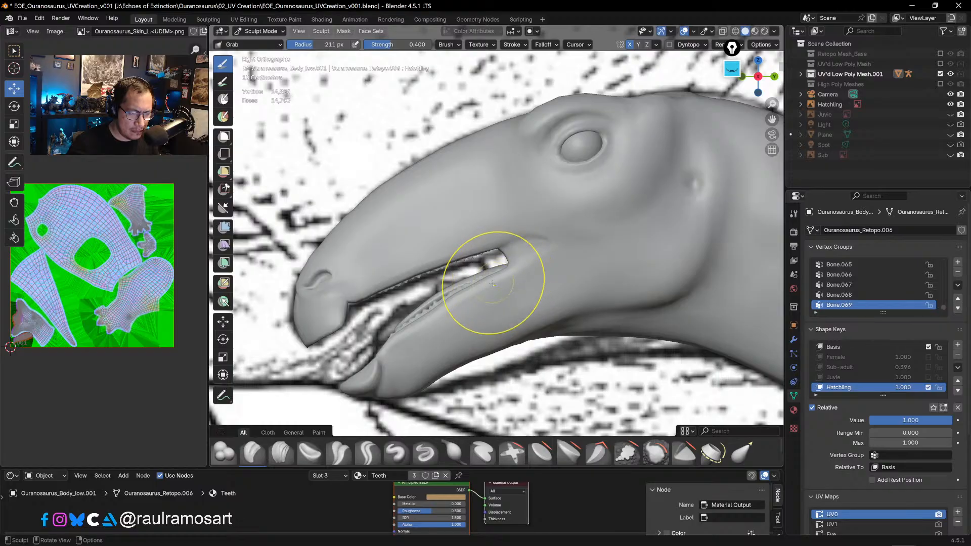
pyautogui.moveTo(439, 317); pyautogui.dragTo(433, 322)
pyautogui.moveTo(454, 367); pyautogui.dragTo(455, 376)
pyautogui.moveTo(442, 375); pyautogui.dragTo(441, 370)
# - Pull the underside of the lower jaw down to the drawing's outline with a 320 px Grab radius
pyautogui.press(']')
pyautogui.press(']')
pyautogui.press(']')
pyautogui.press(']')
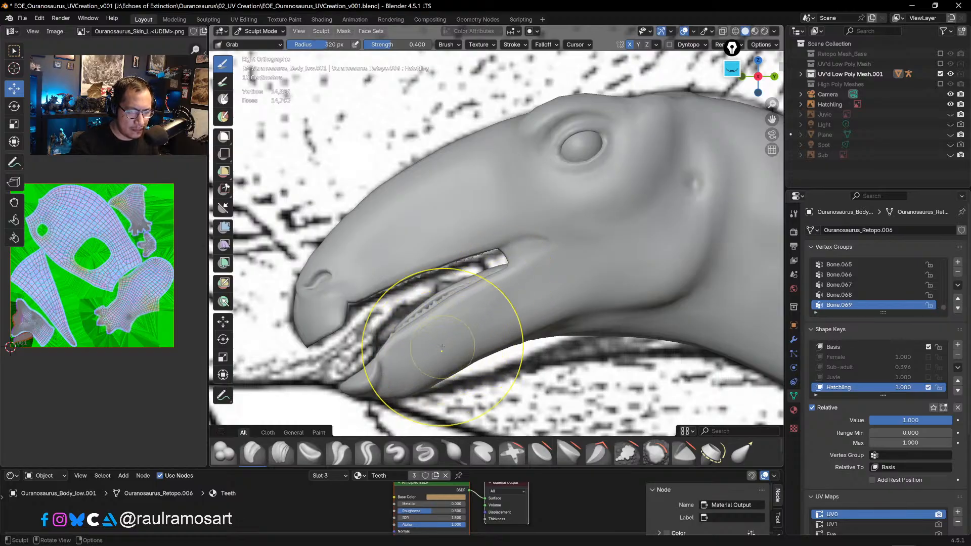
pyautogui.moveTo(494, 350); pyautogui.dragTo(505, 367)
pyautogui.moveTo(447, 375); pyautogui.dragTo(450, 381)
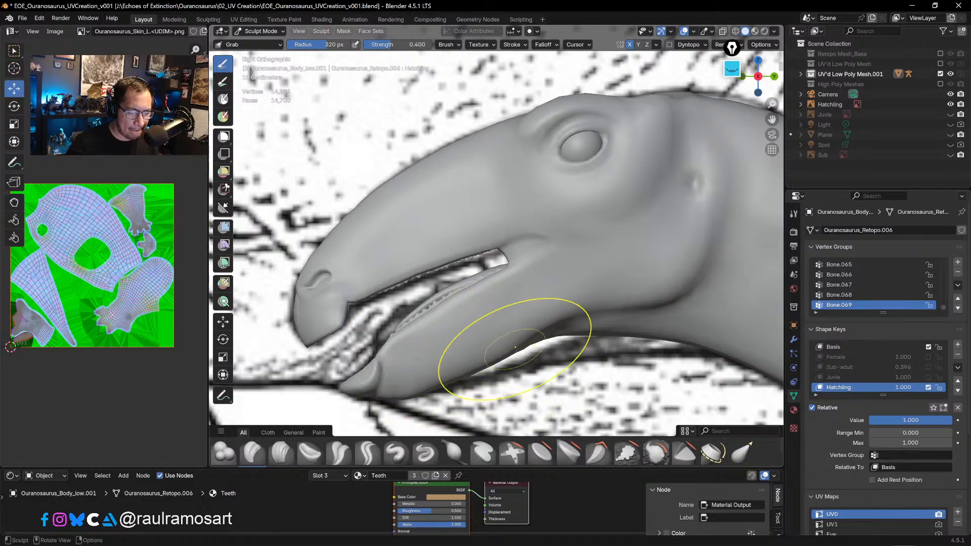
pyautogui.moveTo(563, 347); pyautogui.dragTo(565, 350)
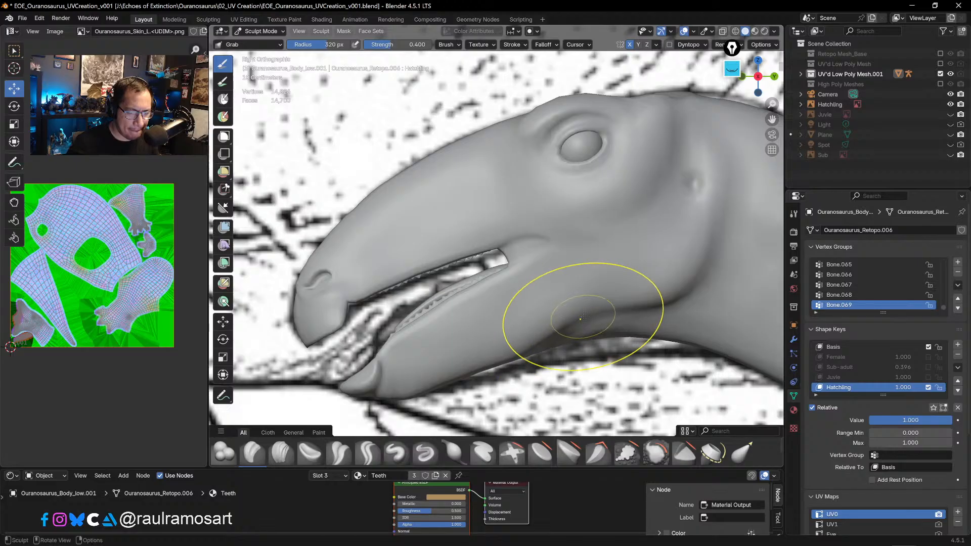
# - Fill out the rear jaw corner and throat by pulling their lower contour down to the reference line
pyautogui.moveTo(583, 318)
pyautogui.mouseDown()
pyautogui.moveTo(594, 333)
pyautogui.moveTo(581, 344)
pyautogui.mouseUp()
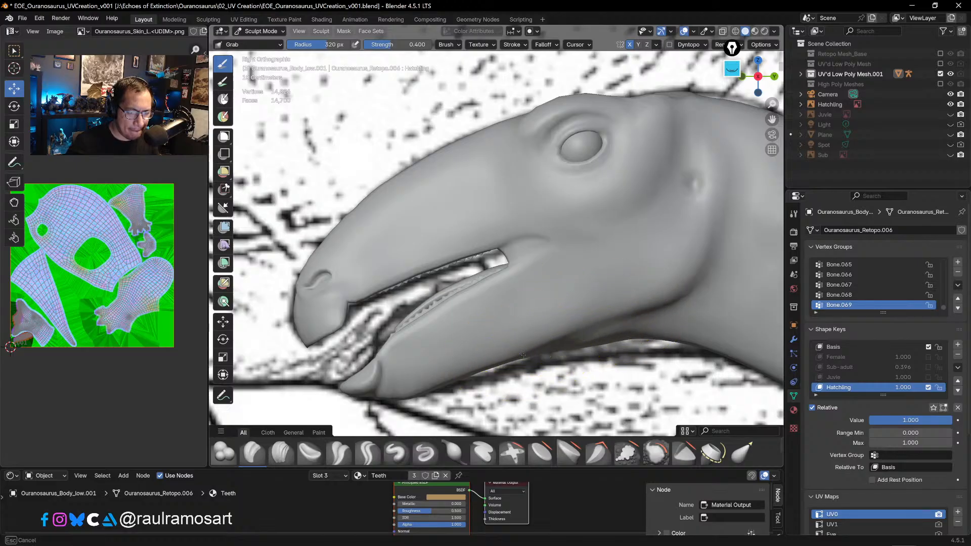
pyautogui.moveTo(477, 369); pyautogui.dragTo(479, 382)
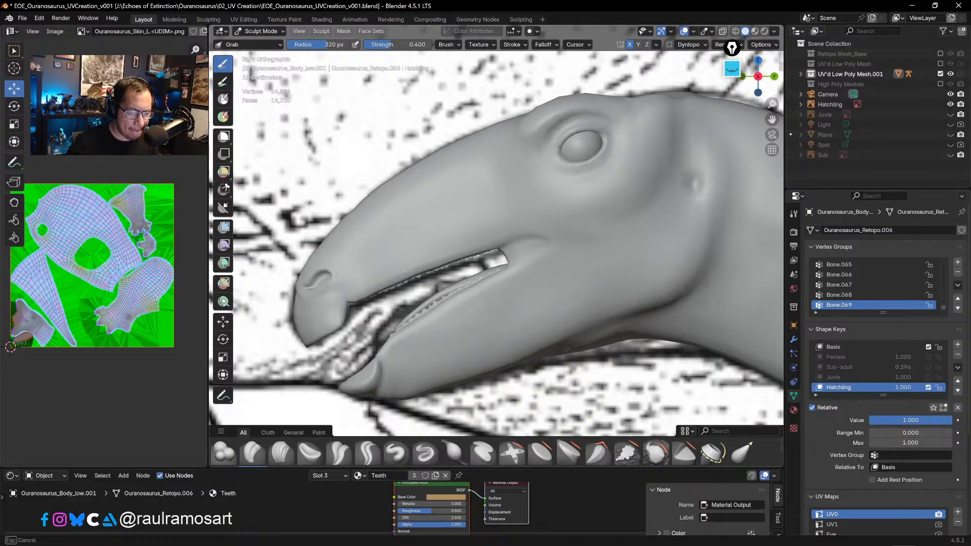
pyautogui.moveTo(566, 348); pyautogui.dragTo(567, 351)
pyautogui.moveTo(648, 336)
pyautogui.mouseDown()
pyautogui.moveTo(653, 348)
pyautogui.moveTo(699, 347)
pyautogui.mouseUp()
pyautogui.moveTo(618, 341); pyautogui.dragTo(620, 347)
pyautogui.moveTo(578, 350); pyautogui.dragTo(544, 360)
pyautogui.moveTo(575, 349); pyautogui.dragTo(578, 353)
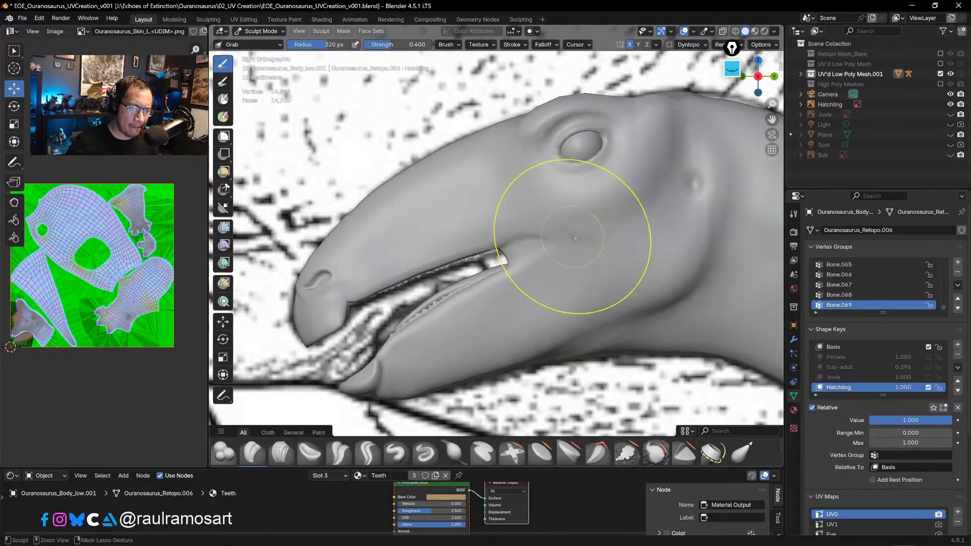
# - Adjust the rear jaw contour at 259 px radius, then the lower jaw at 209 px in right orthographic view
pyautogui.moveTo(570, 239)
pyautogui.keyDown('ctrl'); pyautogui.mouseDown(button='middle')
pyautogui.moveTo(597, 279)
pyautogui.moveTo(585, 252)
pyautogui.mouseUp(button='middle'); pyautogui.keyUp('ctrl')
pyautogui.moveTo(586, 304)
pyautogui.keyDown('ctrl'); pyautogui.mouseDown(button='middle')
pyautogui.moveTo(576, 242)
pyautogui.moveTo(556, 290)
pyautogui.mouseUp(button='middle'); pyautogui.keyUp('ctrl')
pyautogui.press('[')
pyautogui.press('[')
pyautogui.press('[')
pyautogui.press('[')
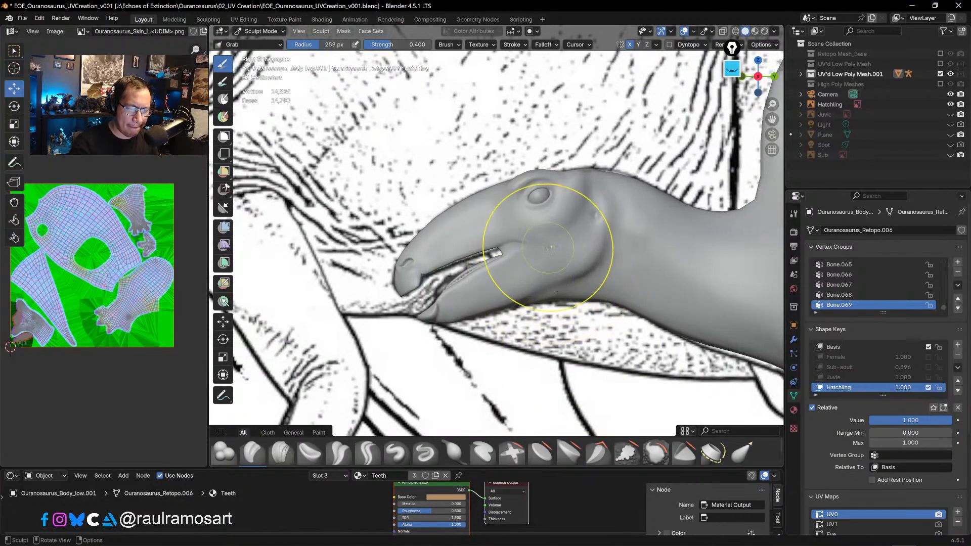
pyautogui.moveTo(548, 288); pyautogui.dragTo(552, 283)
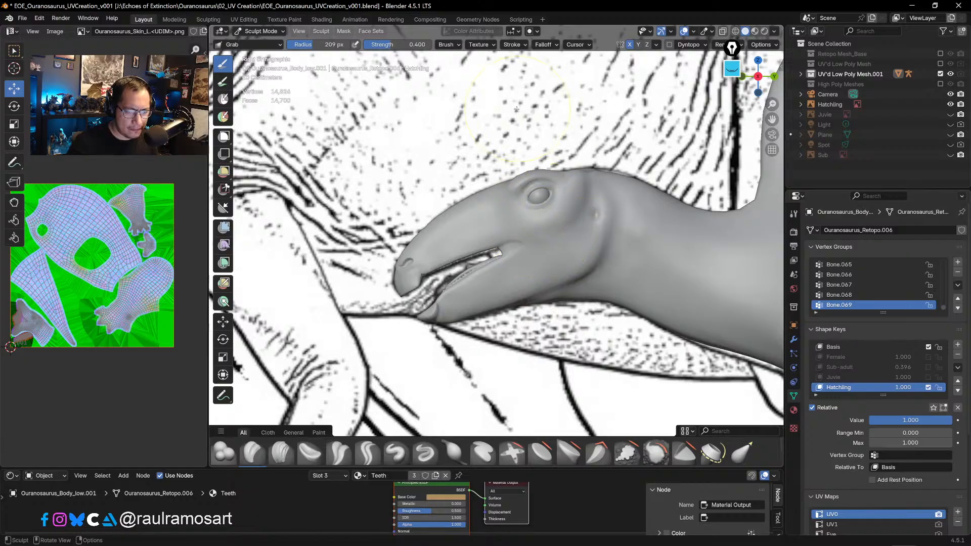
pyautogui.moveTo(516, 108)
pyautogui.mouseDown(button='middle')
pyautogui.moveTo(726, 123)
pyautogui.moveTo(491, 232)
pyautogui.moveTo(544, 222)
pyautogui.moveTo(544, 205)
pyautogui.mouseUp(button='middle')
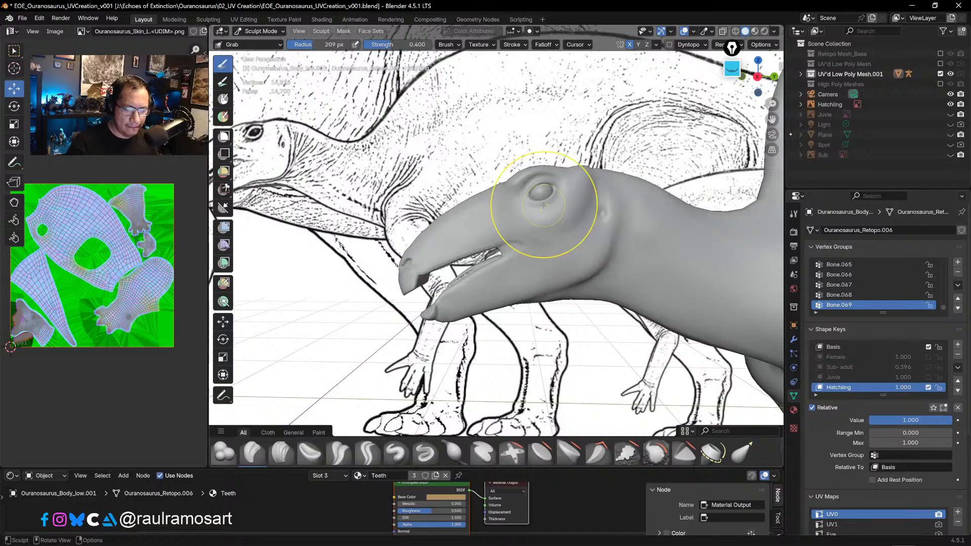
pyautogui.press('KP_3')
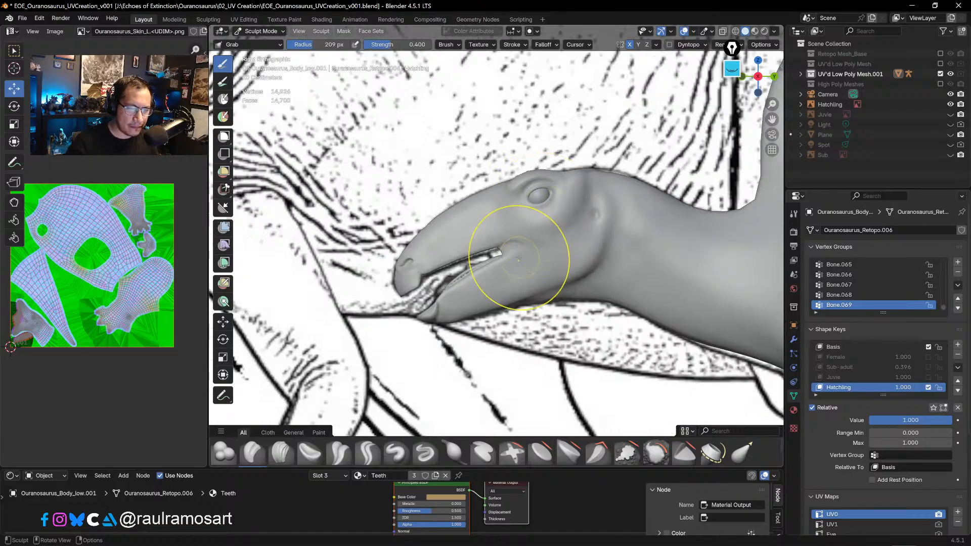
pyautogui.moveTo(458, 288); pyautogui.dragTo(490, 305)
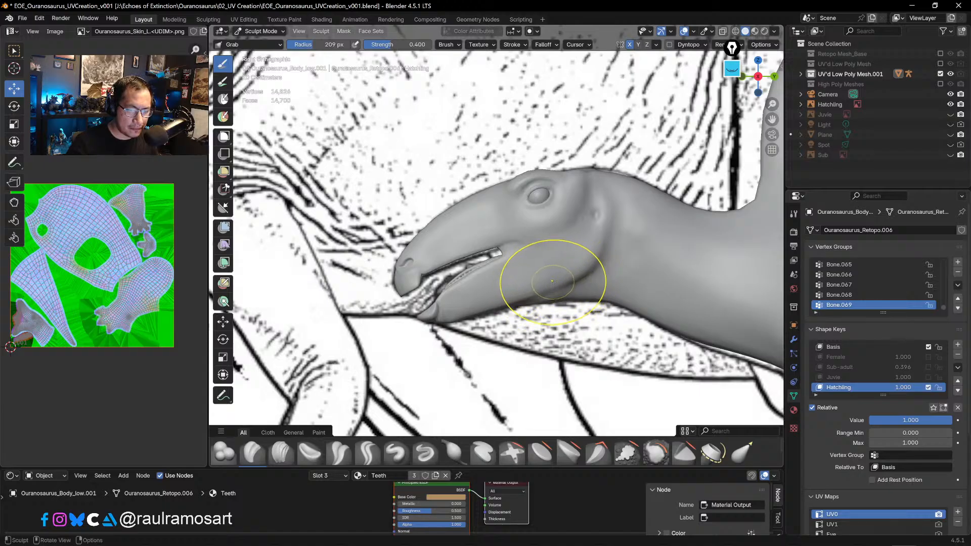
# - Pull the underside of the neck down to the drawing's outline near the chest with a 285 px Grab radius
pyautogui.keyDown('shift'); pyautogui.moveTo(603, 314); pyautogui.dragTo(516, 257, button='middle'); pyautogui.keyUp('shift')
pyautogui.moveTo(468, 141); pyautogui.dragTo(464, 139)
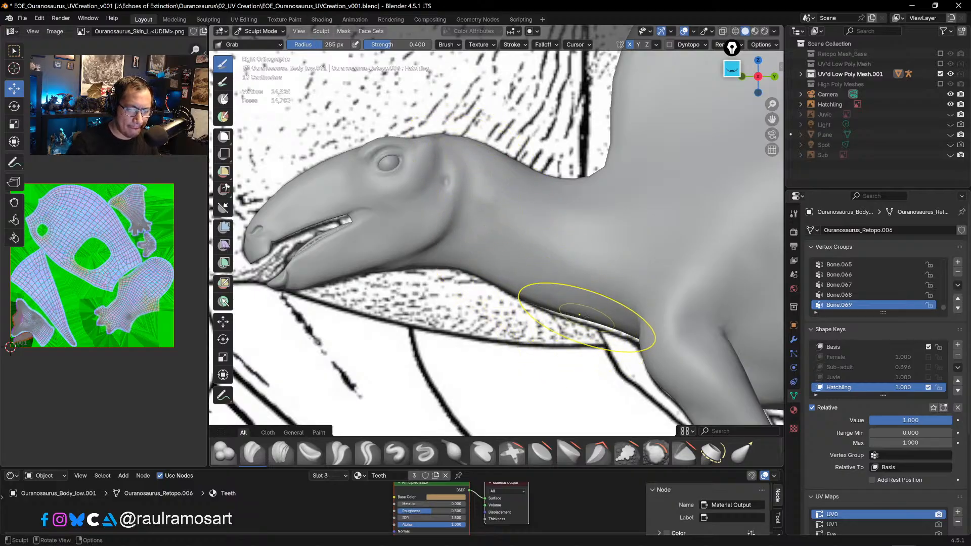
pyautogui.moveTo(593, 320); pyautogui.dragTo(628, 338)
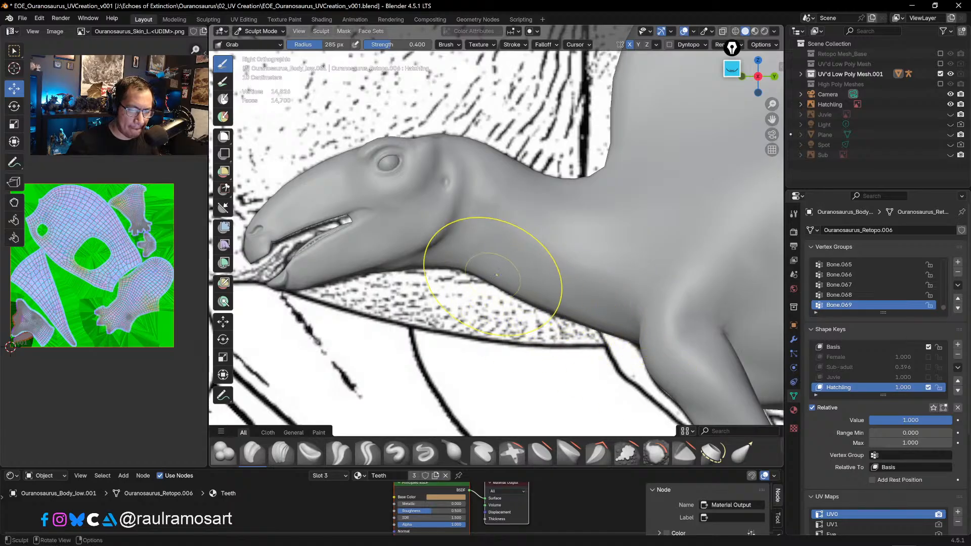
# - Display the whole body as see-through wireframe over the Hatchling reference drawing
pyautogui.keyDown('ctrl'); pyautogui.moveTo(534, 256); pyautogui.dragTo(557, 360, button='middle'); pyautogui.keyUp('ctrl')
pyautogui.keyDown('shift'); pyautogui.moveTo(555, 221); pyautogui.dragTo(342, 231, button='middle'); pyautogui.keyUp('shift')
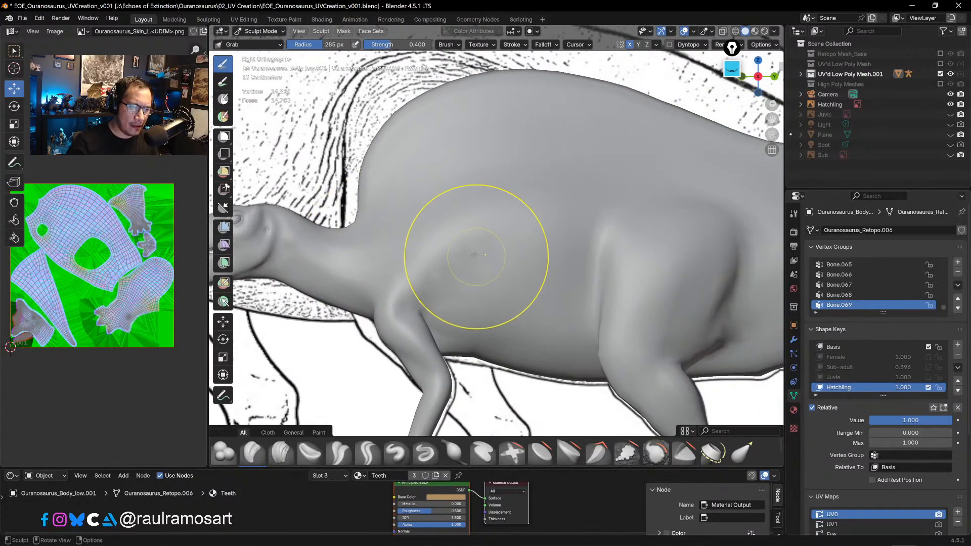
pyautogui.keyDown('ctrl'); pyautogui.moveTo(477, 256); pyautogui.dragTo(489, 309, button='middle'); pyautogui.keyUp('ctrl')
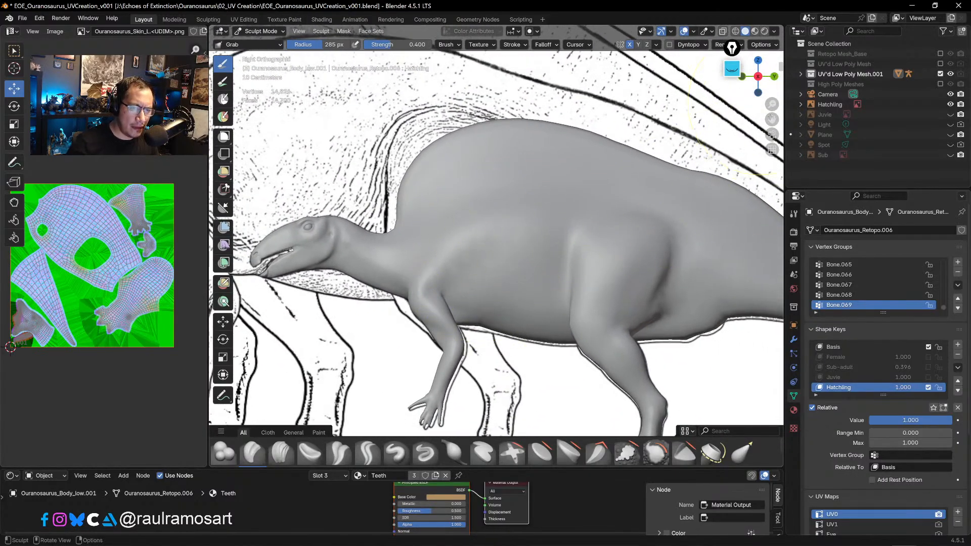
pyautogui.hotkey('alt', 'z')
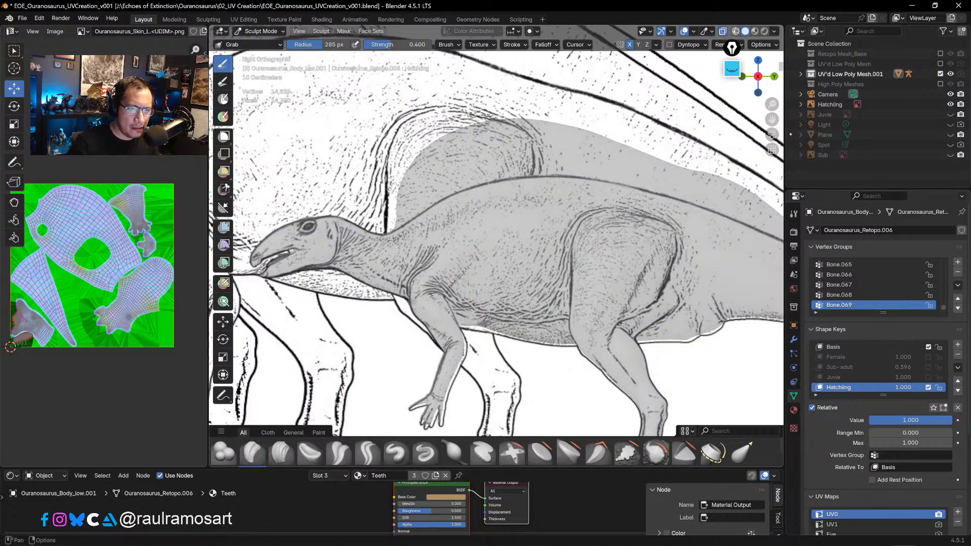
pyautogui.hotkey('shift', 'z')
pyautogui.hotkey('alt', 'z')
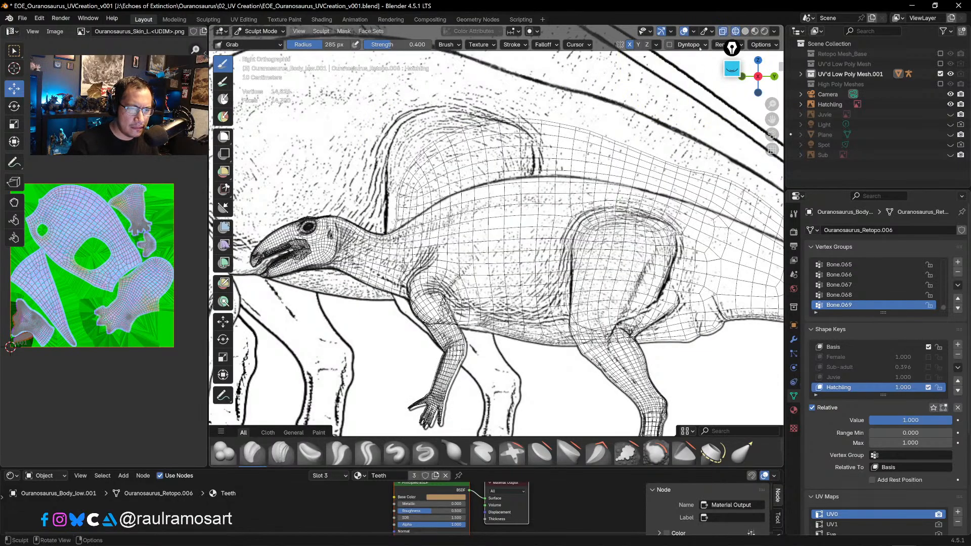
# - Push the front and top of the sail down and back toward the Hatchling drawing's low back line
pyautogui.moveTo(432, 149); pyautogui.dragTo(450, 165)
pyautogui.moveTo(408, 176)
pyautogui.mouseDown()
pyautogui.moveTo(420, 190)
pyautogui.moveTo(421, 174)
pyautogui.mouseUp()
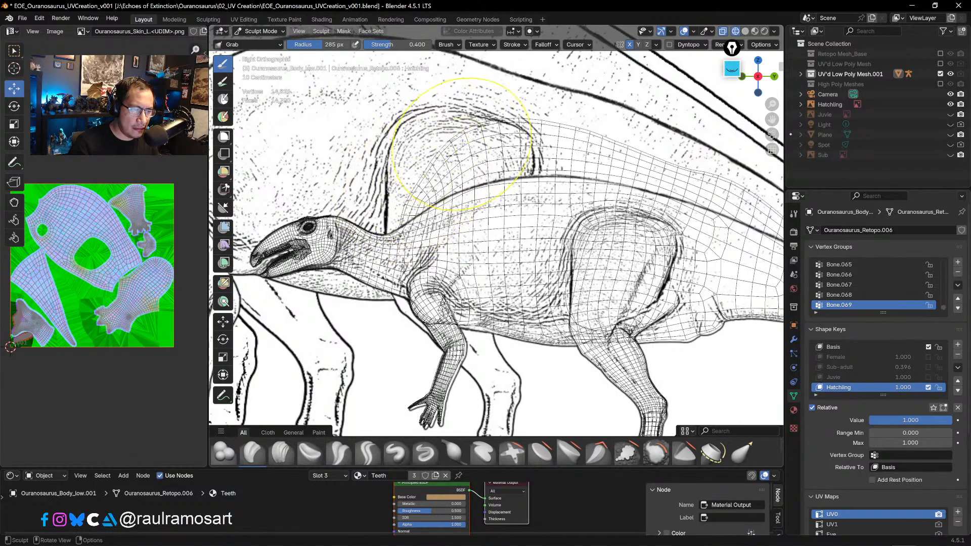
pyautogui.moveTo(465, 135); pyautogui.dragTo(467, 142)
pyautogui.moveTo(485, 127); pyautogui.dragTo(489, 135)
pyautogui.moveTo(505, 126)
pyautogui.mouseDown()
pyautogui.moveTo(563, 150)
pyautogui.moveTo(523, 144)
pyautogui.moveTo(458, 160)
pyautogui.moveTo(436, 178)
pyautogui.mouseUp()
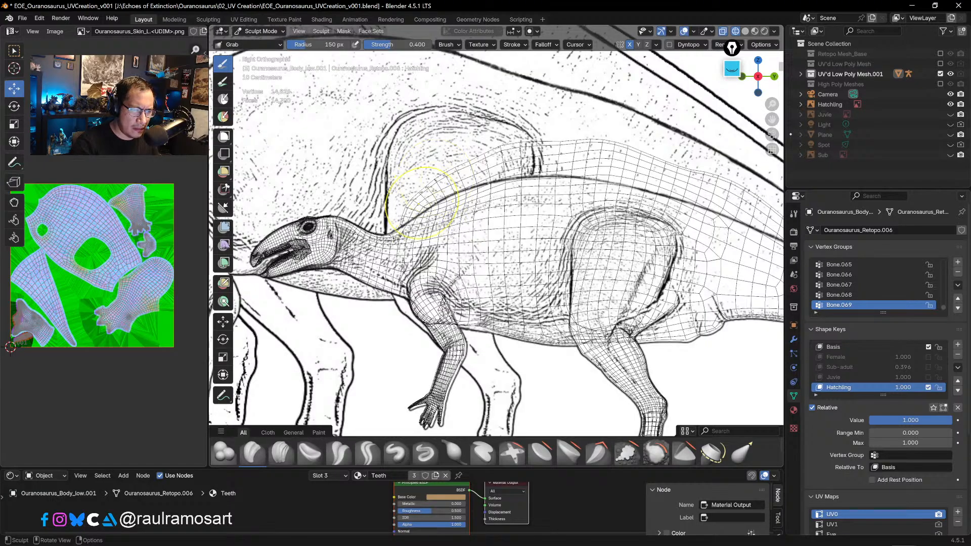
# - Flatten the remaining front slope of the sail from the neck base along the shoulders, starting at 150 px radius
pyautogui.moveTo(412, 207); pyautogui.dragTo(442, 188)
pyautogui.moveTo(448, 178)
pyautogui.mouseDown()
pyautogui.moveTo(396, 226)
pyautogui.moveTo(419, 205)
pyautogui.mouseUp()
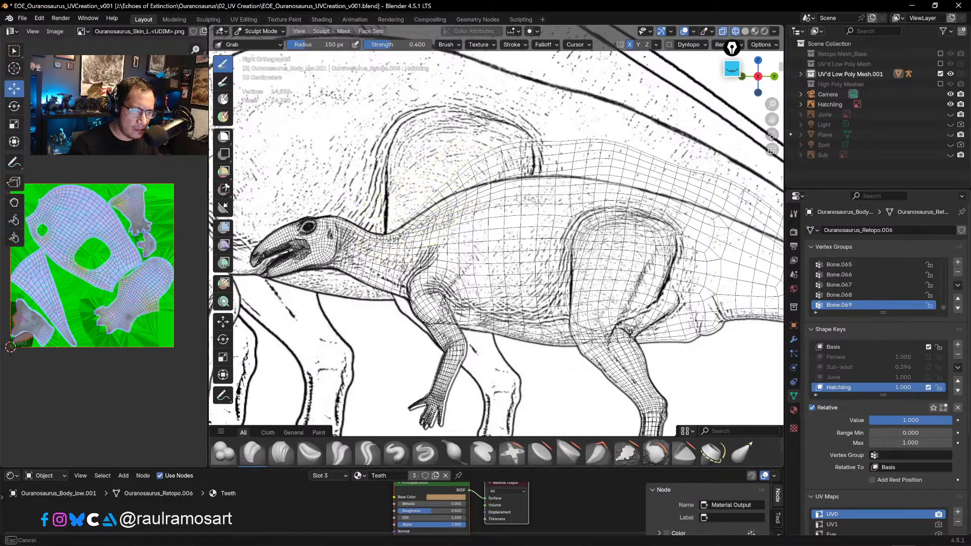
pyautogui.moveTo(468, 175)
pyautogui.mouseDown()
pyautogui.moveTo(465, 167)
pyautogui.moveTo(507, 160)
pyautogui.moveTo(479, 174)
pyautogui.mouseUp()
pyautogui.moveTo(514, 158); pyautogui.dragTo(508, 164)
# - Push the rear of the sail down over the hips toward the Hatchling drawing's back line, enlarging the Grab radius to 226 px
pyautogui.moveTo(531, 148)
pyautogui.mouseDown()
pyautogui.moveTo(533, 157)
pyautogui.moveTo(558, 151)
pyautogui.moveTo(602, 165)
pyautogui.mouseUp()
pyautogui.moveTo(621, 155); pyautogui.dragTo(629, 170)
pyautogui.moveTo(643, 169); pyautogui.dragTo(672, 180)
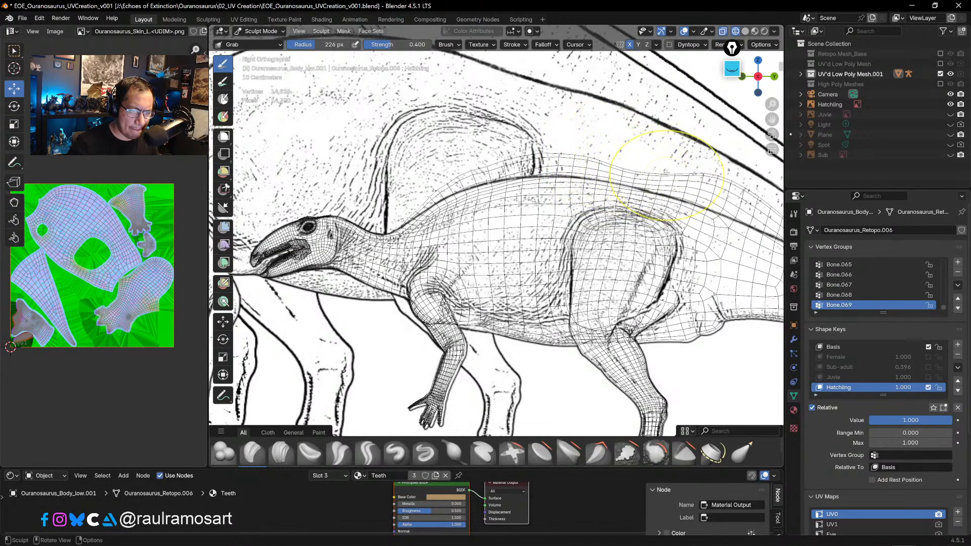
# - Lower the upper edge of the tail base behind the hips to the drawing's outline with a 226 px Grab radius
pyautogui.keyDown('shift'); pyautogui.moveTo(667, 138); pyautogui.dragTo(514, 158, button='middle'); pyautogui.keyUp('shift')
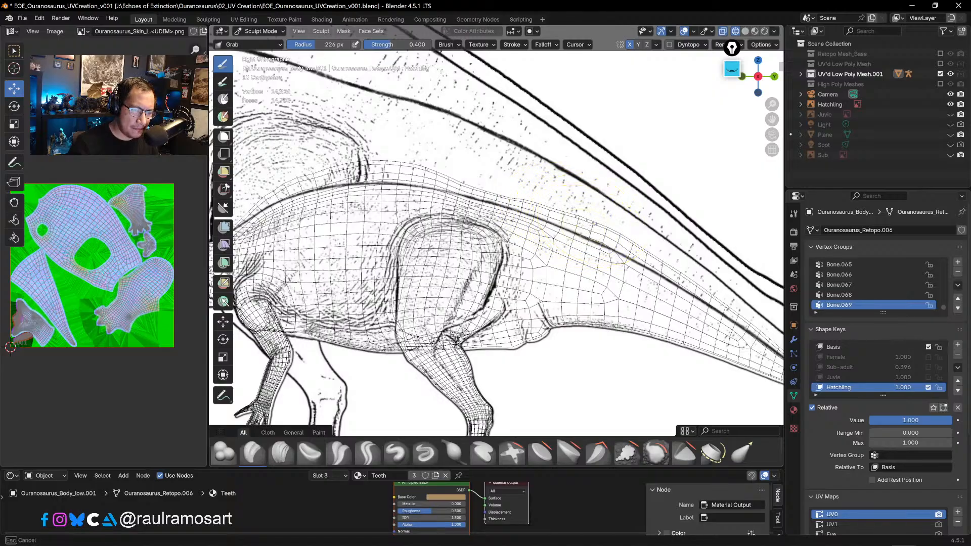
pyautogui.moveTo(602, 235); pyautogui.dragTo(603, 235)
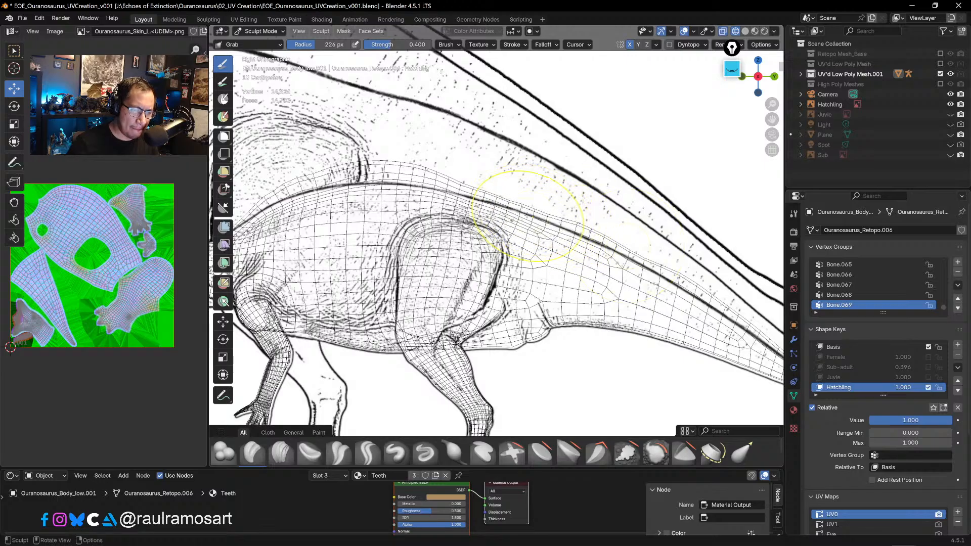
pyautogui.moveTo(557, 223); pyautogui.dragTo(556, 229)
pyautogui.moveTo(605, 238); pyautogui.dragTo(603, 246)
pyautogui.keyDown('shift'); pyautogui.moveTo(664, 224); pyautogui.dragTo(519, 183, button='middle'); pyautogui.keyUp('shift')
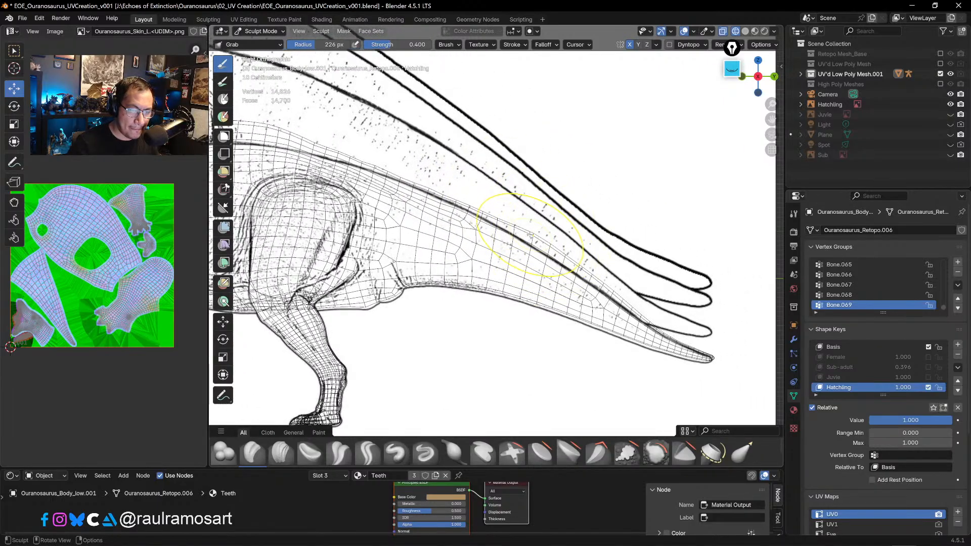
# - Fit the tail's upper edge to the drawing down to the tip, reducing the Grab radius to 163 px and 146 px
pyautogui.moveTo(526, 233); pyautogui.dragTo(480, 225)
pyautogui.moveTo(430, 187); pyautogui.dragTo(425, 197)
pyautogui.moveTo(550, 250)
pyautogui.mouseDown()
pyautogui.moveTo(546, 262)
pyautogui.moveTo(617, 305)
pyautogui.mouseUp()
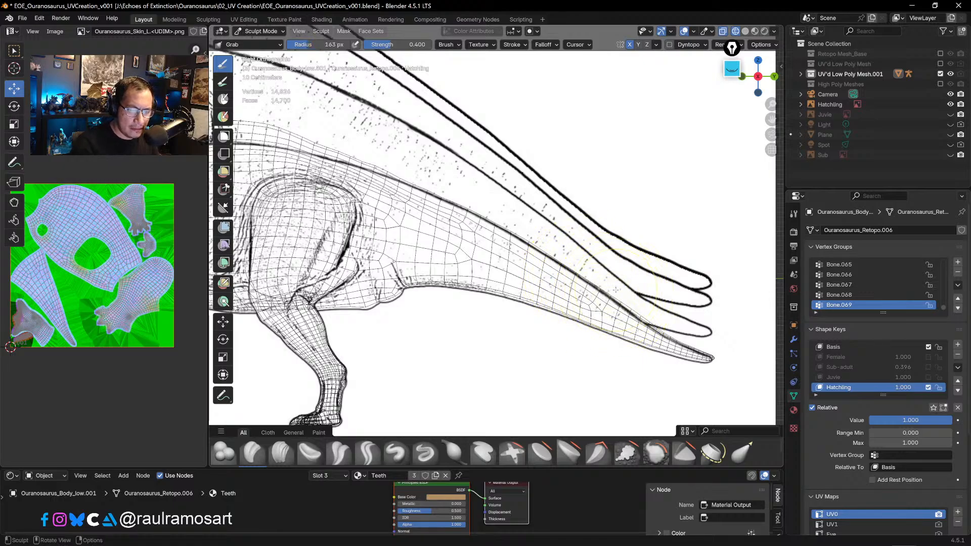
pyautogui.moveTo(625, 304); pyautogui.dragTo(648, 330)
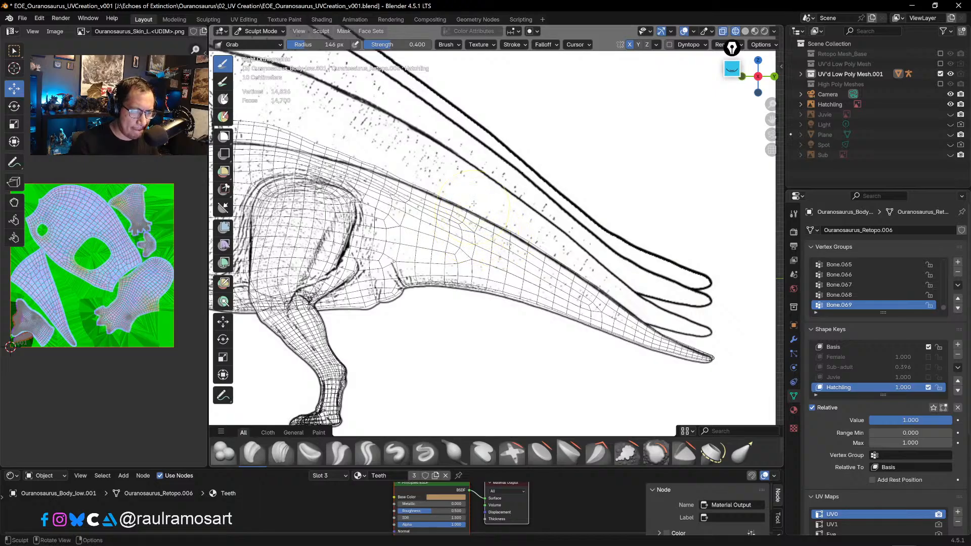
# - Flatten the remaining sail height from the hips to the shoulders onto the drawn back line, enlarging the Grab radius to 180 px
pyautogui.scroll(3, 474, 203)
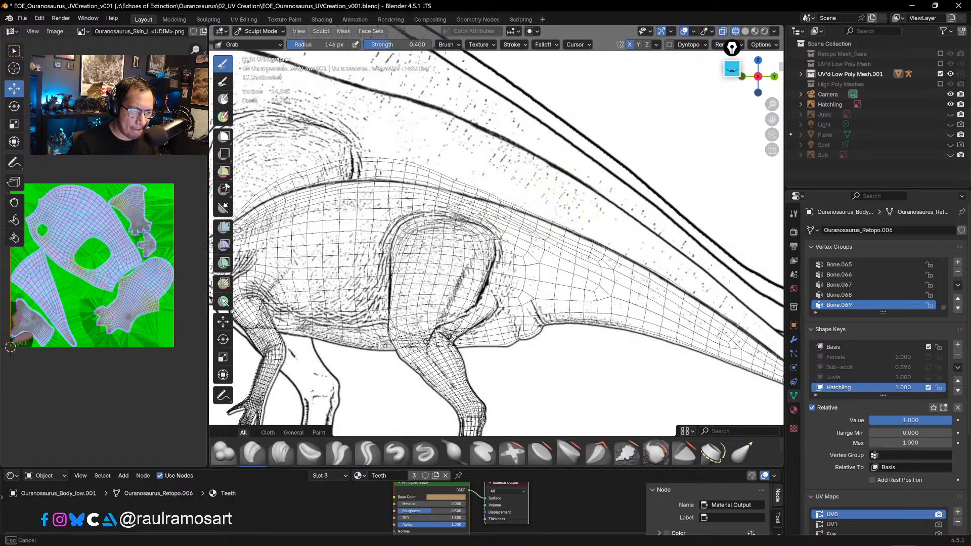
pyautogui.moveTo(488, 208)
pyautogui.mouseDown()
pyautogui.moveTo(477, 191)
pyautogui.moveTo(467, 194)
pyautogui.mouseUp()
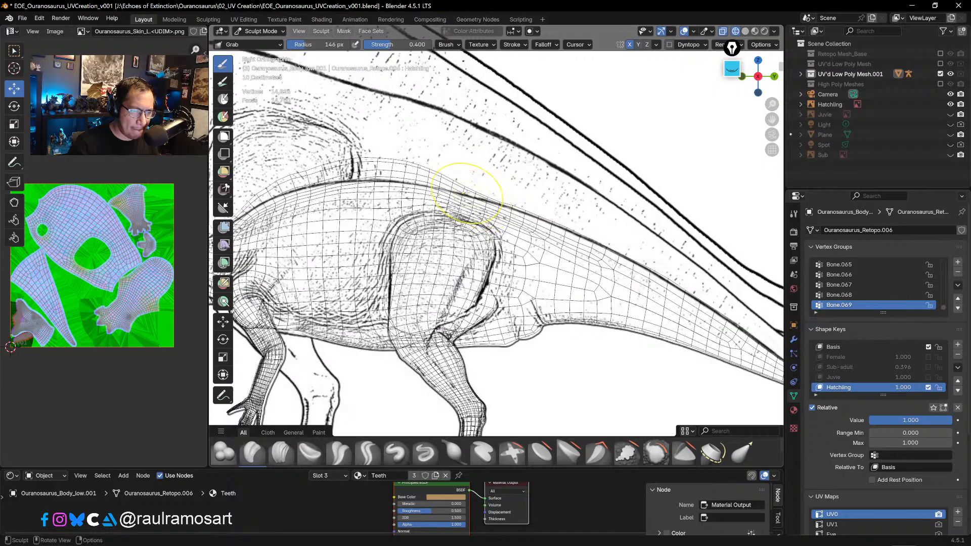
pyautogui.keyDown('shift'); pyautogui.moveTo(466, 188); pyautogui.dragTo(557, 195, button='middle'); pyautogui.keyUp('shift')
pyautogui.moveTo(528, 172)
pyautogui.mouseDown()
pyautogui.moveTo(465, 183)
pyautogui.moveTo(477, 162)
pyautogui.moveTo(423, 162)
pyautogui.moveTo(349, 212)
pyautogui.mouseUp()
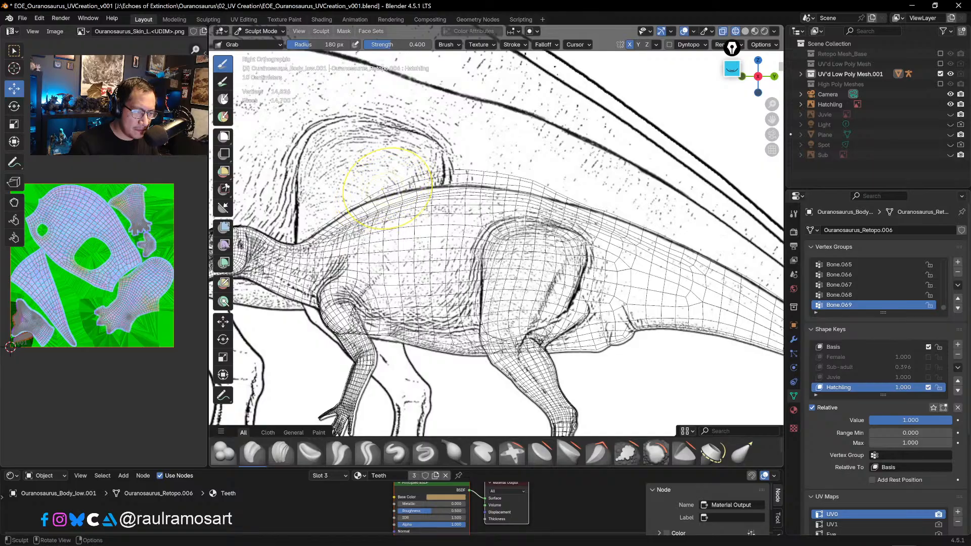
pyautogui.moveTo(430, 174)
pyautogui.mouseDown()
pyautogui.moveTo(477, 171)
pyautogui.moveTo(531, 202)
pyautogui.moveTo(556, 201)
pyautogui.mouseUp()
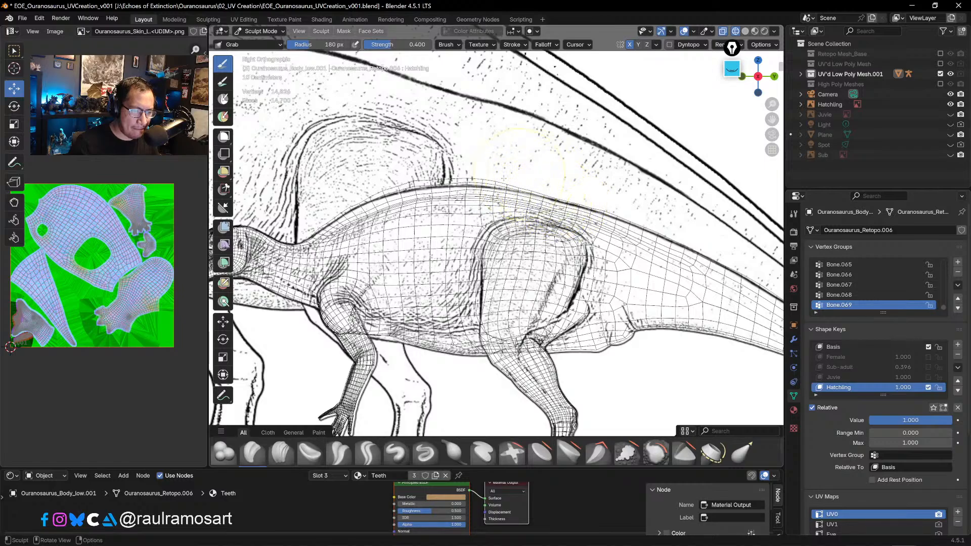
pyautogui.moveTo(485, 181); pyautogui.dragTo(407, 189)
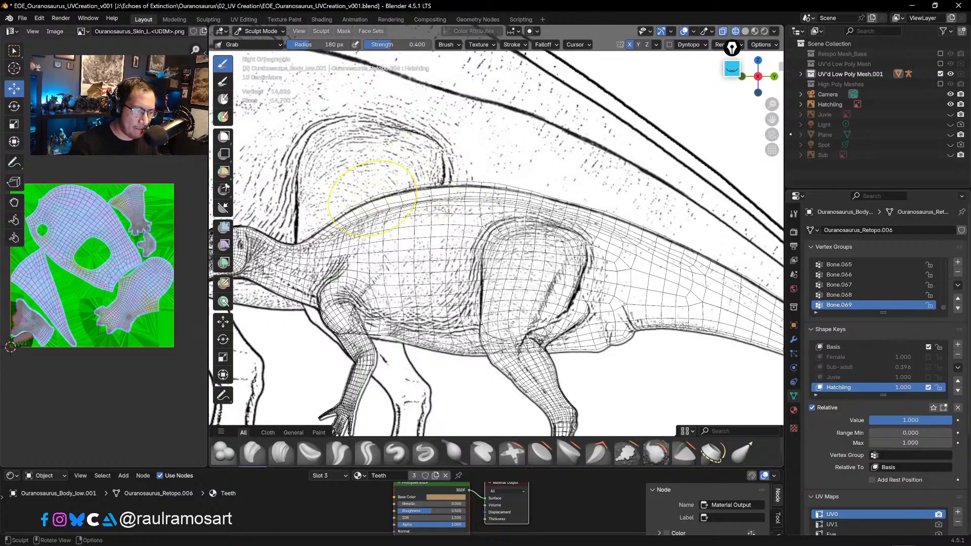
pyautogui.moveTo(342, 213); pyautogui.dragTo(338, 224)
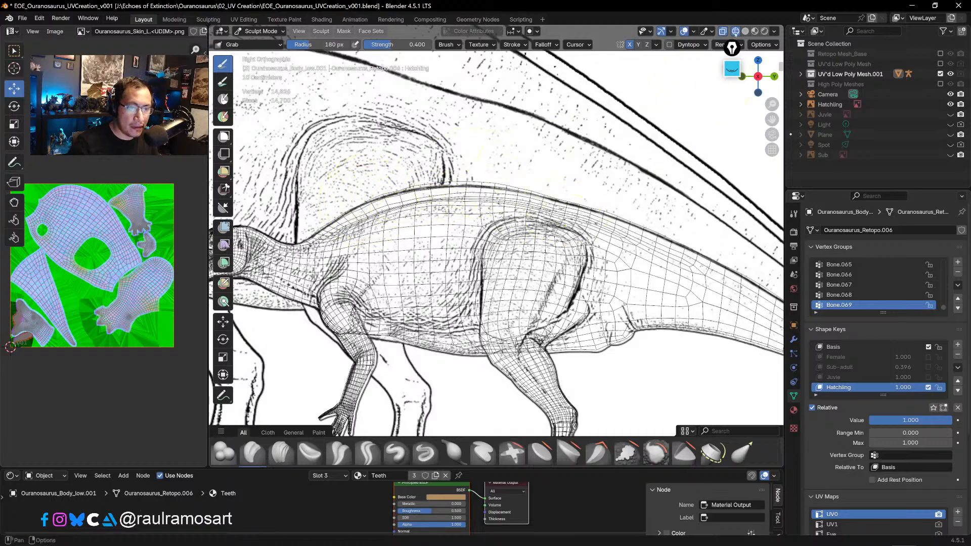
# - Display the body in opaque solid shading and smooth the sharp ridge along the back with a 105 px radius
pyautogui.click(745, 31)
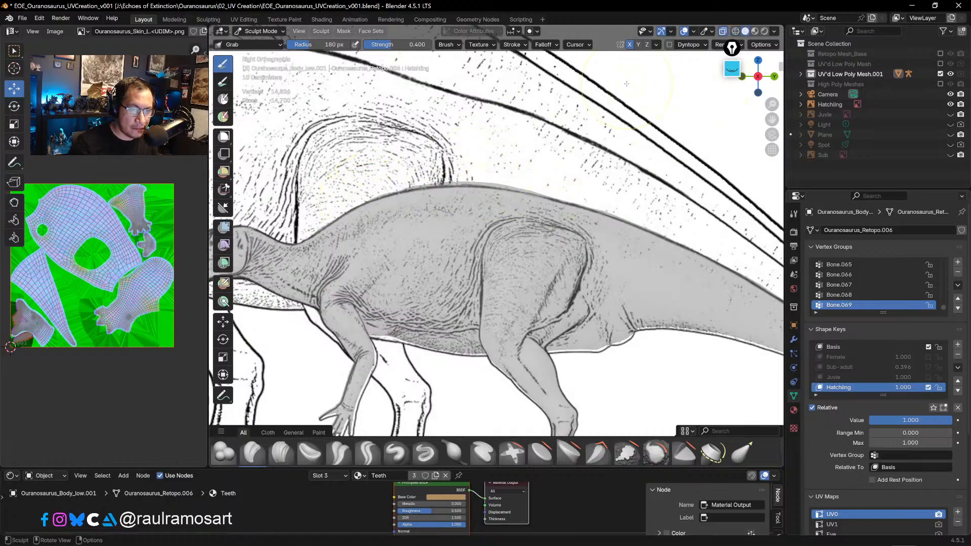
pyautogui.moveTo(637, 121)
pyautogui.mouseDown(button='middle')
pyautogui.moveTo(580, 183)
pyautogui.moveTo(553, 234)
pyautogui.moveTo(586, 223)
pyautogui.moveTo(581, 278)
pyautogui.moveTo(590, 218)
pyautogui.mouseUp(button='middle')
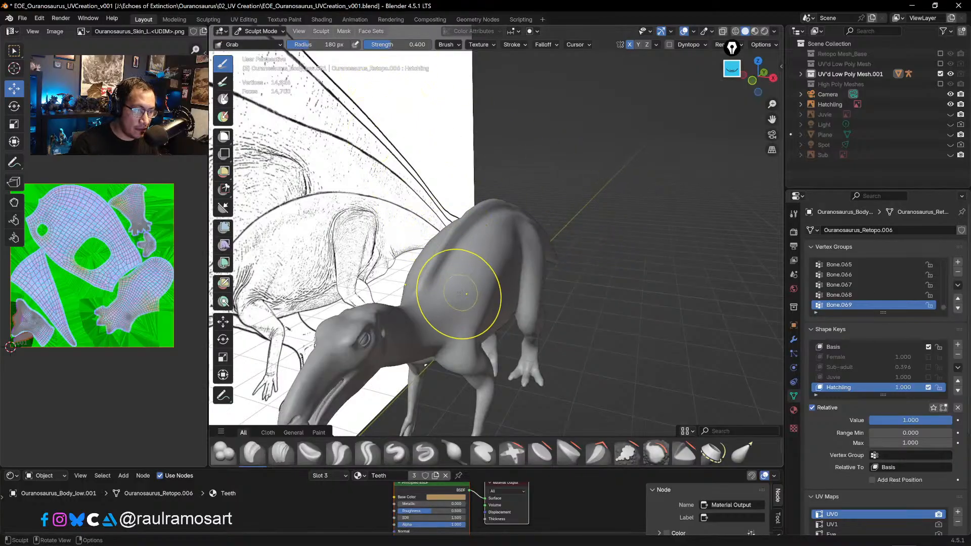
pyautogui.moveTo(445, 315)
pyautogui.mouseDown(button='middle')
pyautogui.moveTo(560, 151)
pyautogui.moveTo(543, 161)
pyautogui.moveTo(520, 347)
pyautogui.moveTo(458, 251)
pyautogui.mouseUp(button='middle')
pyautogui.press('[')
pyautogui.press('[')
pyautogui.press('[')
pyautogui.press('[')
pyautogui.press('[')
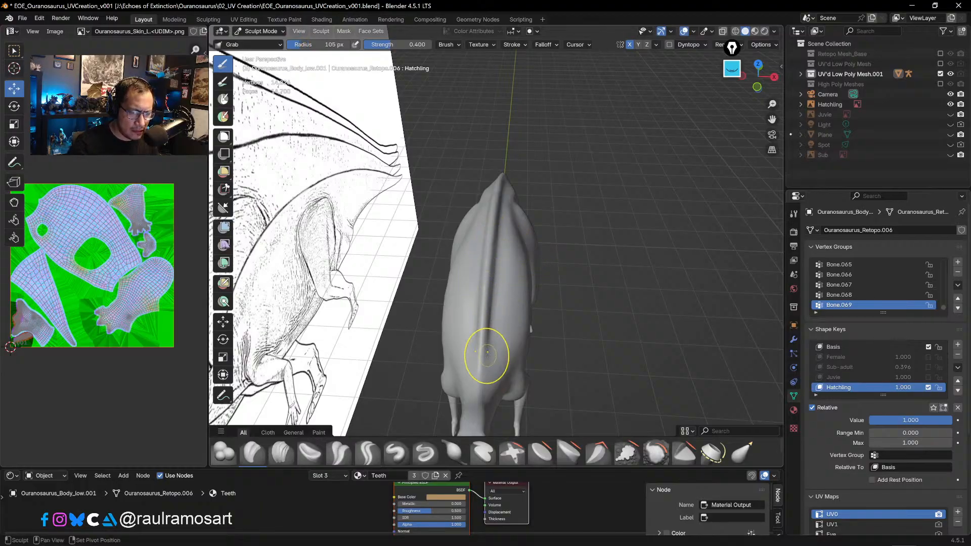
pyautogui.moveTo(492, 347); pyautogui.dragTo(498, 239)
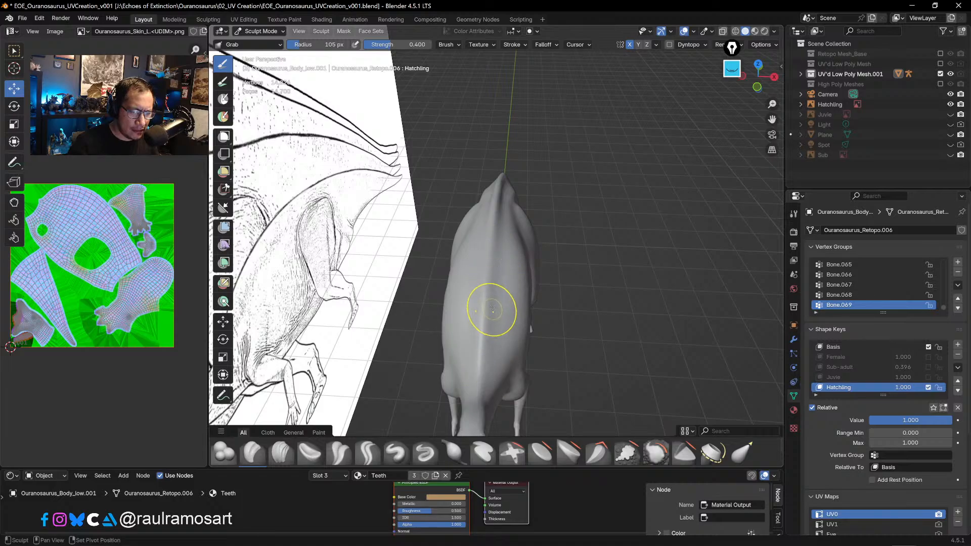
pyautogui.moveTo(521, 191)
pyautogui.mouseDown(button='middle')
pyautogui.moveTo(575, 219)
pyautogui.moveTo(431, 124)
pyautogui.mouseUp(button='middle')
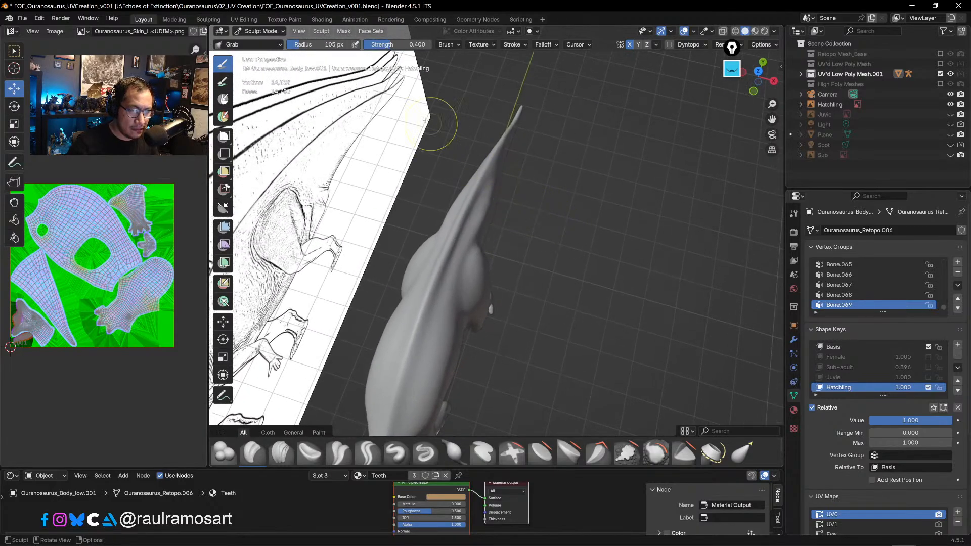
# - Set the Grab brush's strength to 0.469
pyautogui.moveTo(384, 46)
pyautogui.mouseDown()
pyautogui.moveTo(364, 48)
pyautogui.moveTo(384, 46)
pyautogui.mouseUp()
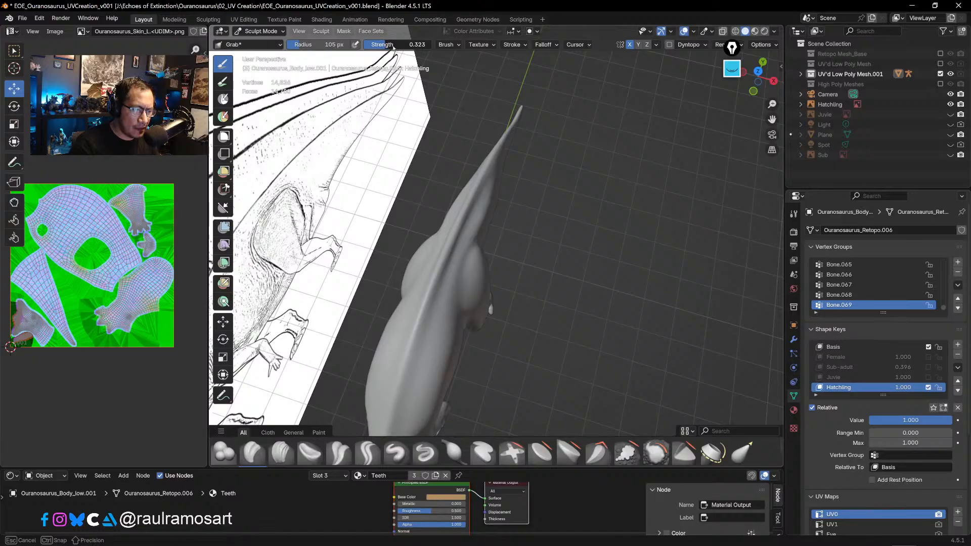
pyautogui.moveTo(393, 47); pyautogui.dragTo(393, 46)
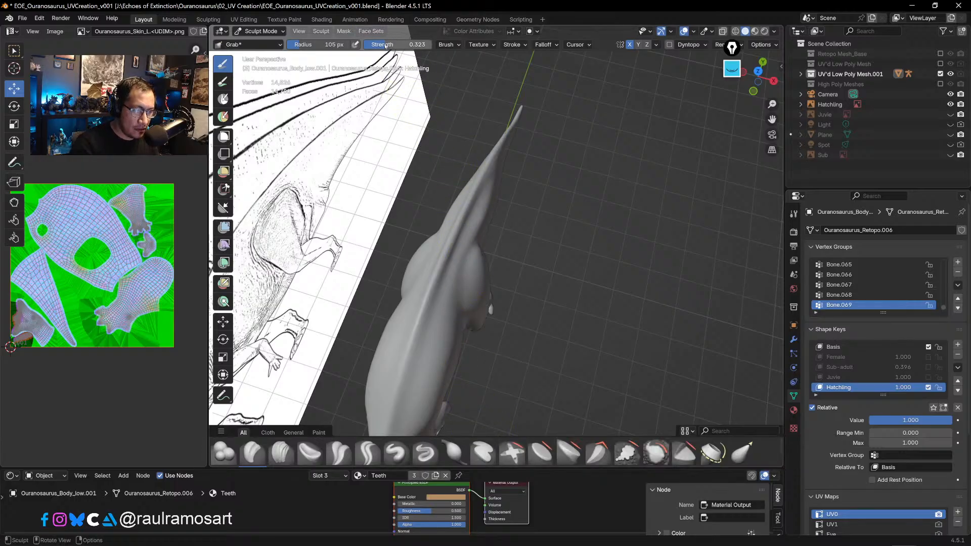
pyautogui.moveTo(387, 45); pyautogui.dragTo(401, 44)
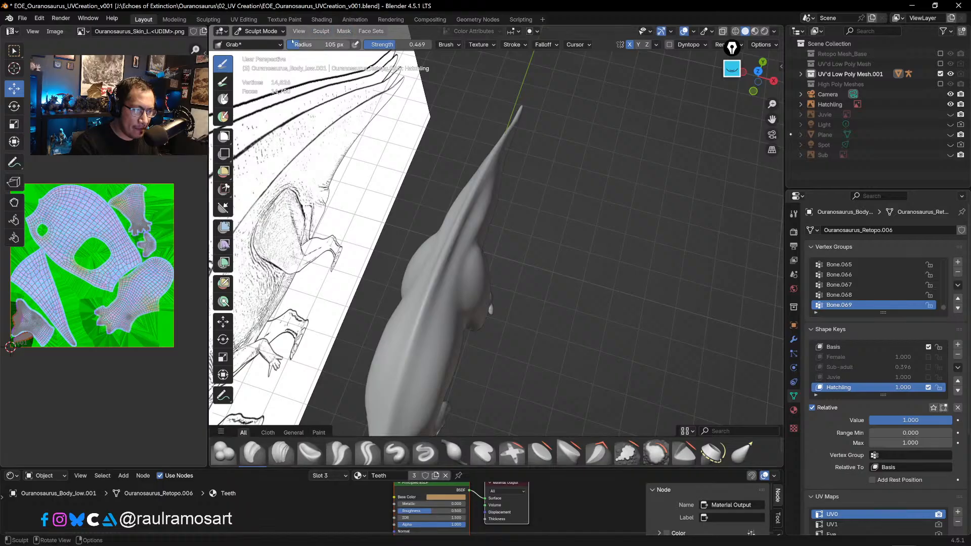
# - Switch to the Smooth brush at 0.352 strength and soften the ridge along the back and tail base
pyautogui.click(248, 45)
pyautogui.press('Escape')
pyautogui.press('Escape')
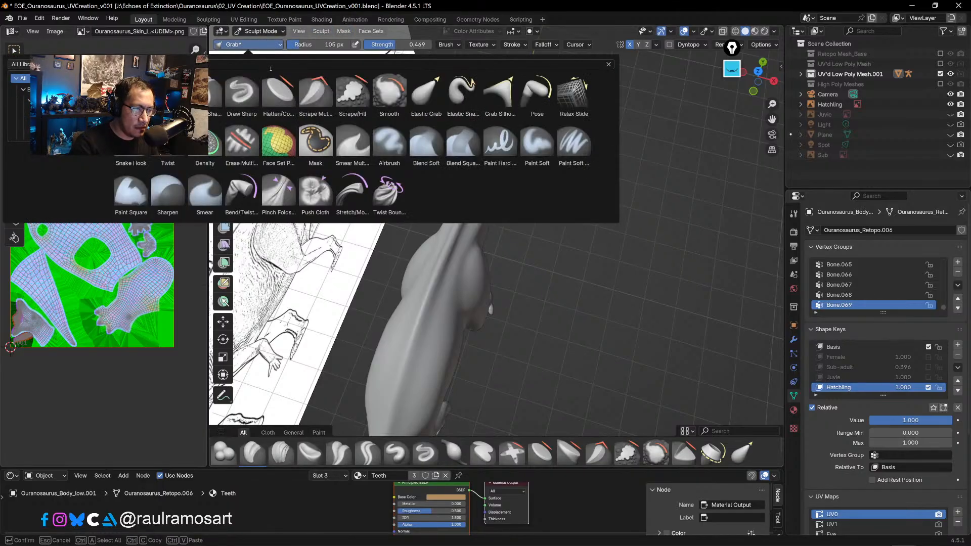
pyautogui.click(268, 45)
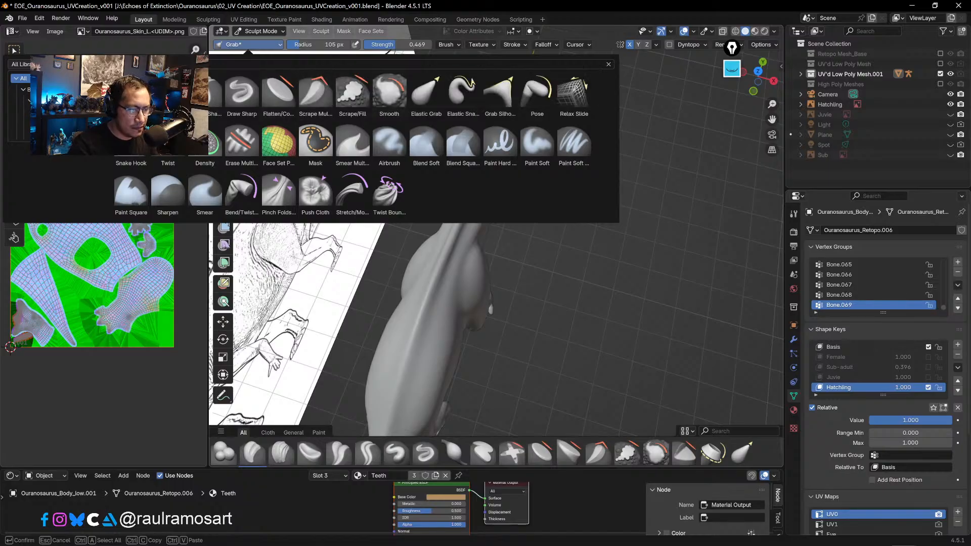
pyautogui.click(380, 107)
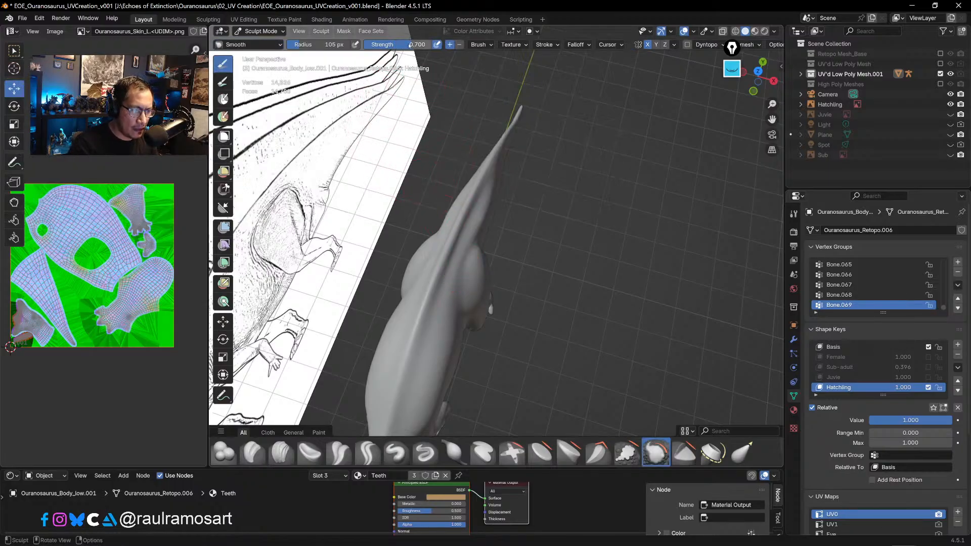
pyautogui.moveTo(410, 46); pyautogui.dragTo(385, 46)
pyautogui.moveTo(428, 309); pyautogui.dragTo(443, 277)
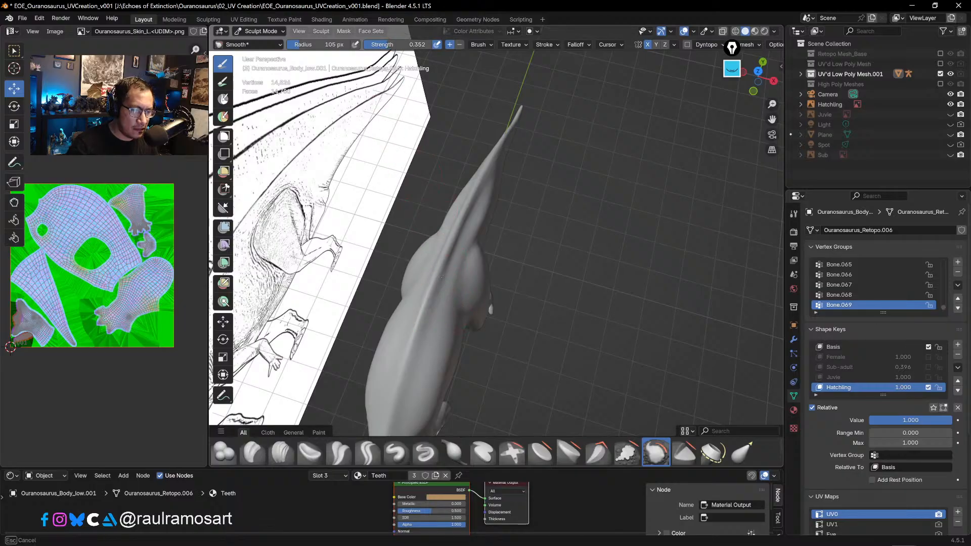
pyautogui.moveTo(467, 208)
pyautogui.mouseDown()
pyautogui.moveTo(477, 191)
pyautogui.moveTo(421, 322)
pyautogui.mouseUp()
pyautogui.moveTo(452, 242); pyautogui.dragTo(421, 322)
pyautogui.moveTo(399, 394); pyautogui.dragTo(444, 203, button='middle')
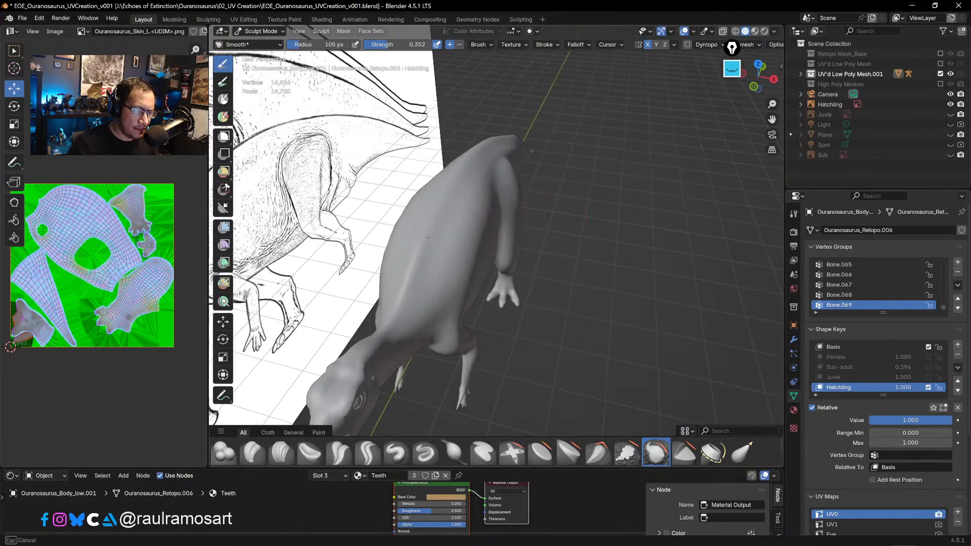
pyautogui.moveTo(409, 285)
pyautogui.mouseDown(button='middle')
pyautogui.moveTo(542, 187)
pyautogui.moveTo(400, 122)
pyautogui.mouseUp(button='middle')
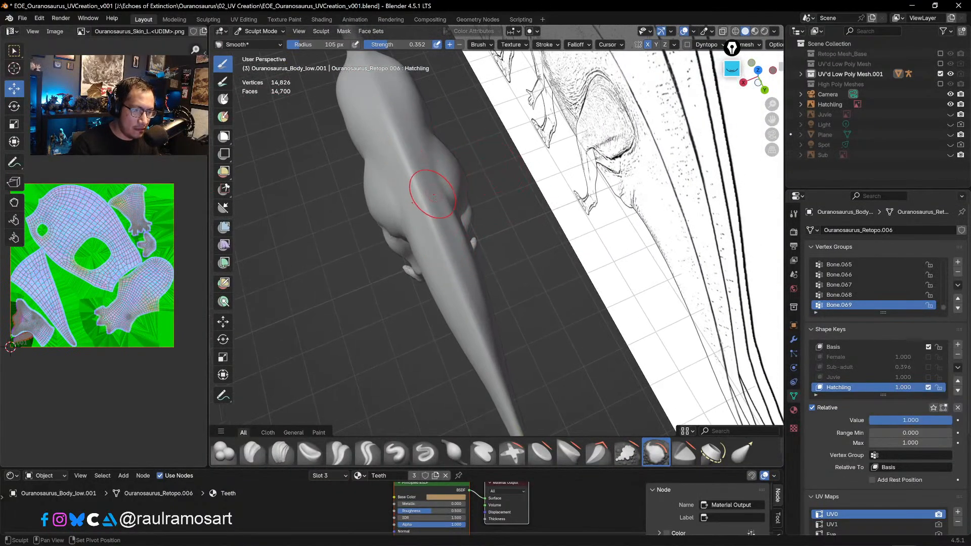
# - Examine the tail and back from behind, from the side and from directly above
pyautogui.moveTo(431, 195)
pyautogui.mouseDown(button='middle')
pyautogui.moveTo(515, 211)
pyautogui.moveTo(510, 161)
pyautogui.moveTo(439, 85)
pyautogui.mouseUp(button='middle')
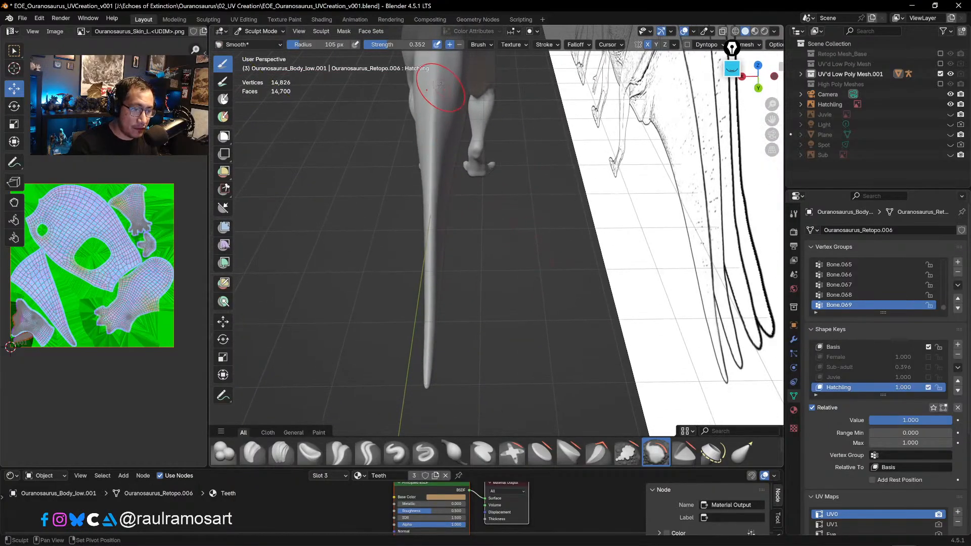
pyautogui.moveTo(431, 228); pyautogui.dragTo(255, 95, button='middle')
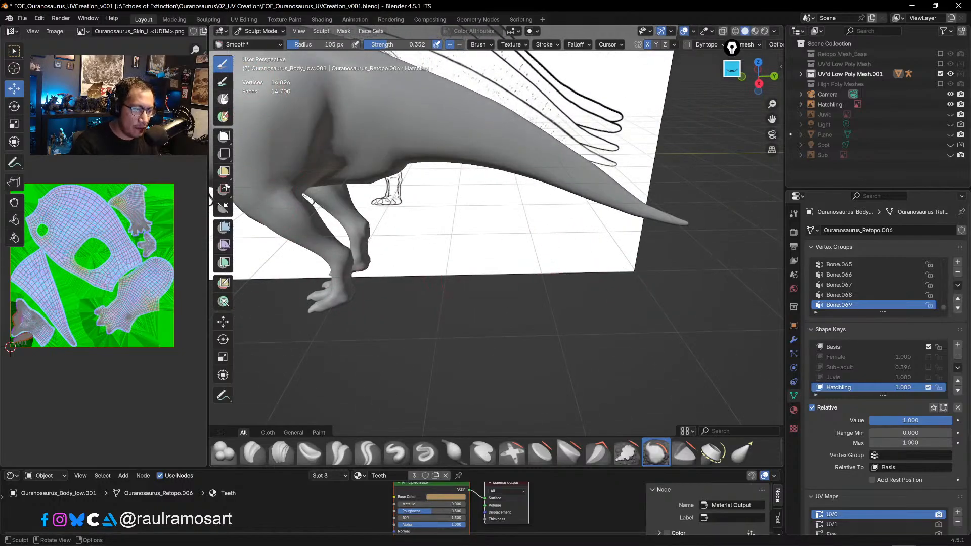
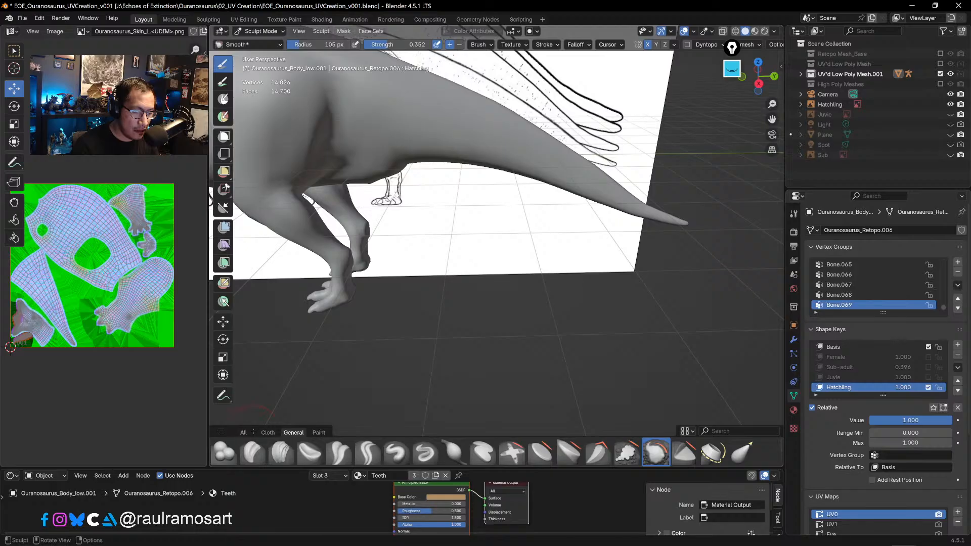
pyautogui.click(221, 432)
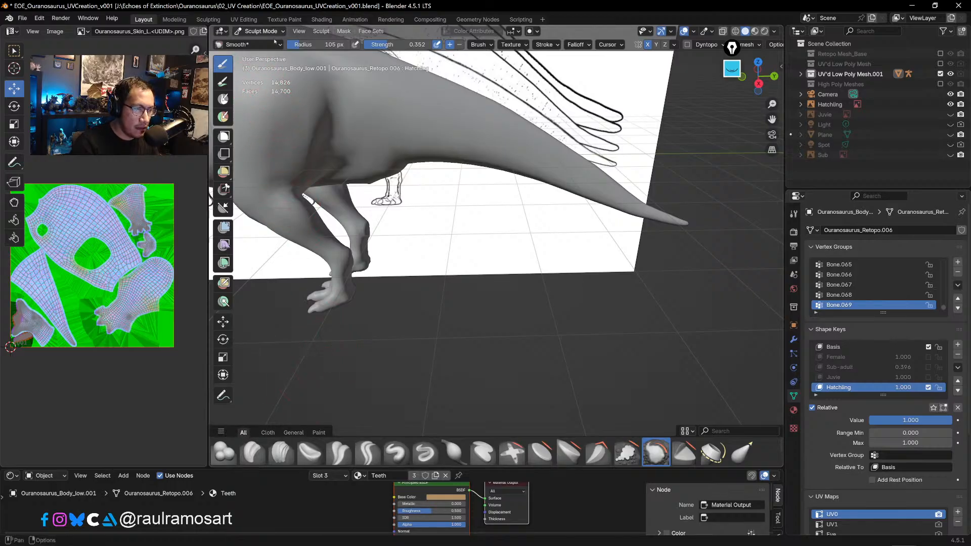
pyautogui.moveTo(633, 160)
pyautogui.mouseDown(button='middle')
pyautogui.moveTo(686, 194)
pyautogui.moveTo(675, 290)
pyautogui.mouseUp(button='middle')
pyautogui.press('KP_7')
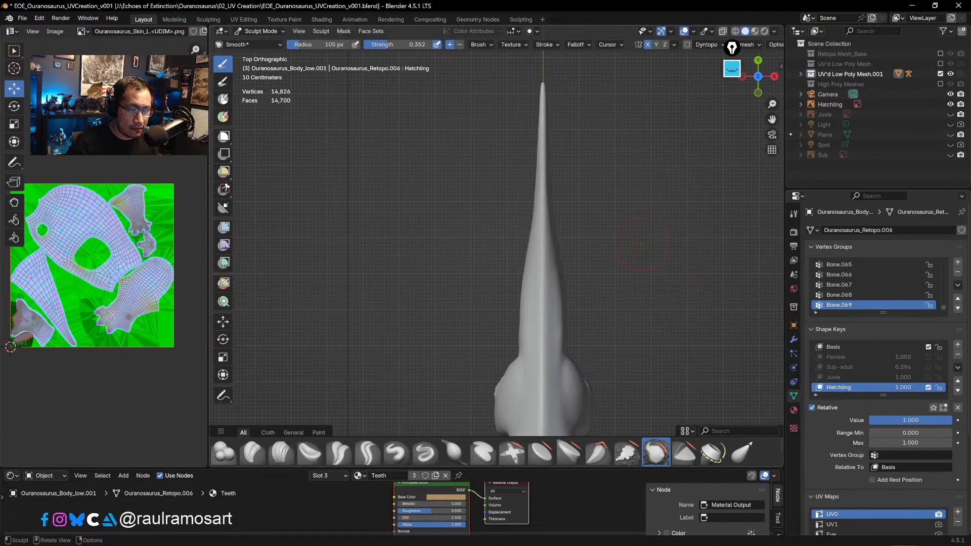
pyautogui.keyDown('shift'); pyautogui.moveTo(545, 304); pyautogui.dragTo(477, 228, button='middle'); pyautogui.keyUp('shift')
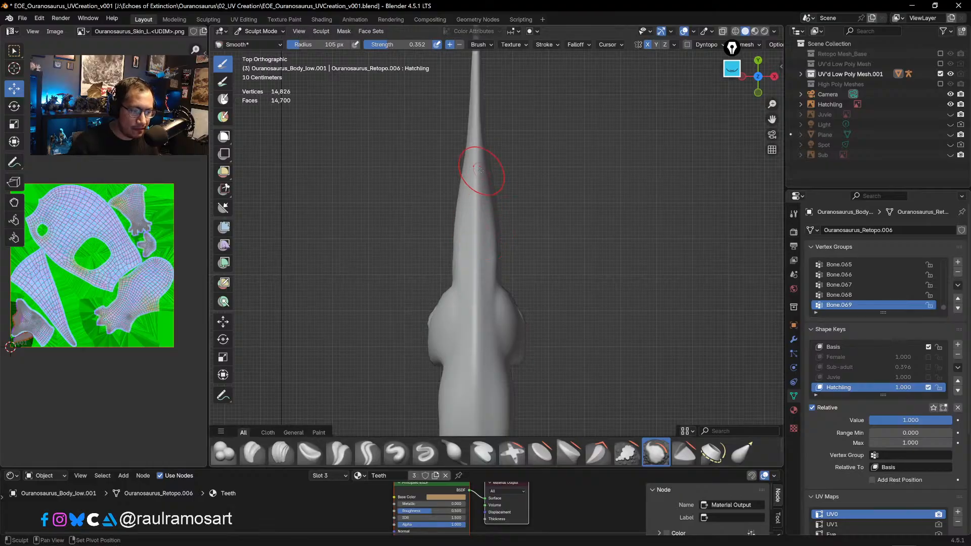
pyautogui.moveTo(481, 401)
pyautogui.mouseDown(button='middle')
pyautogui.moveTo(596, 210)
pyautogui.moveTo(606, 267)
pyautogui.moveTo(611, 225)
pyautogui.moveTo(611, 251)
pyautogui.mouseUp(button='middle')
pyautogui.press('KP_7')
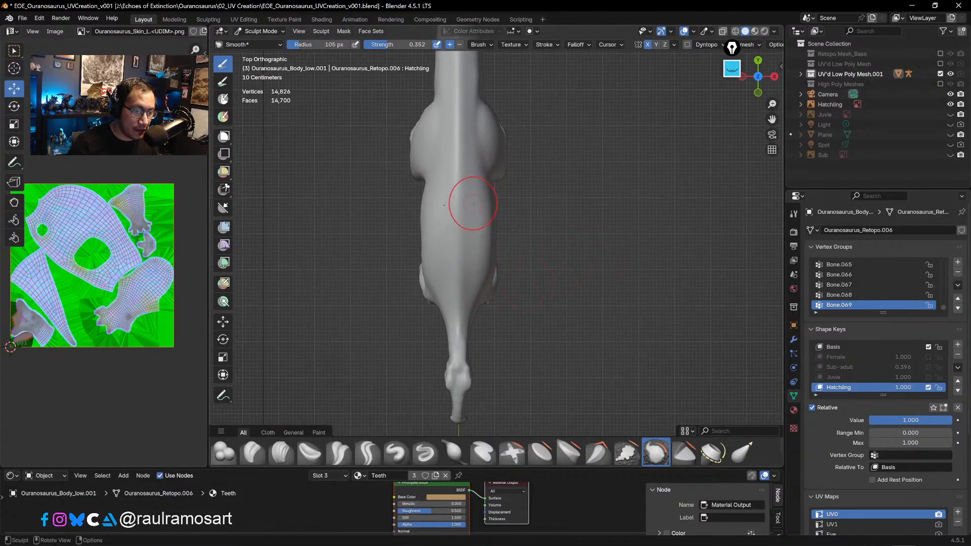
pyautogui.keyDown('shift'); pyautogui.moveTo(548, 201); pyautogui.dragTo(552, 254, button='middle'); pyautogui.keyUp('shift')
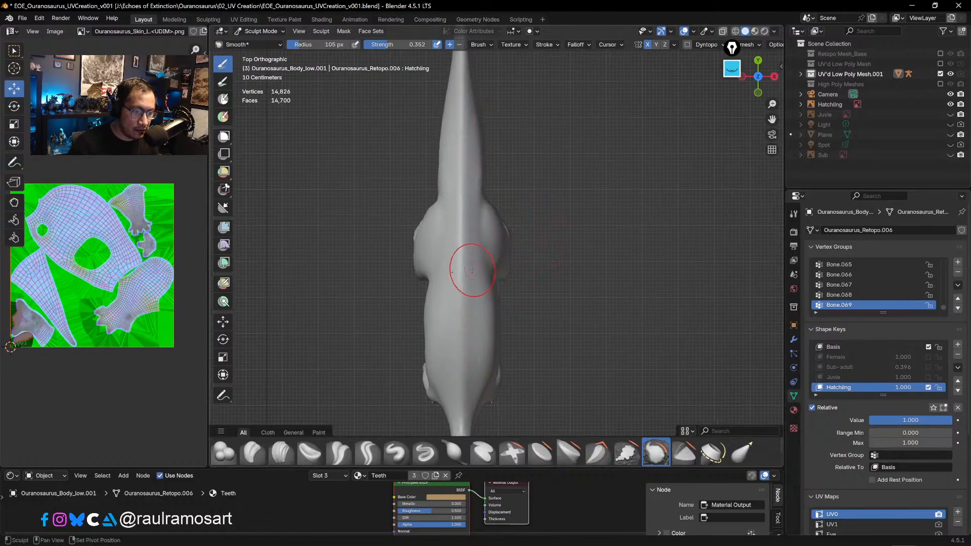
pyautogui.keyDown('shift'); pyautogui.moveTo(474, 315); pyautogui.dragTo(471, 229, button='middle'); pyautogui.keyUp('shift')
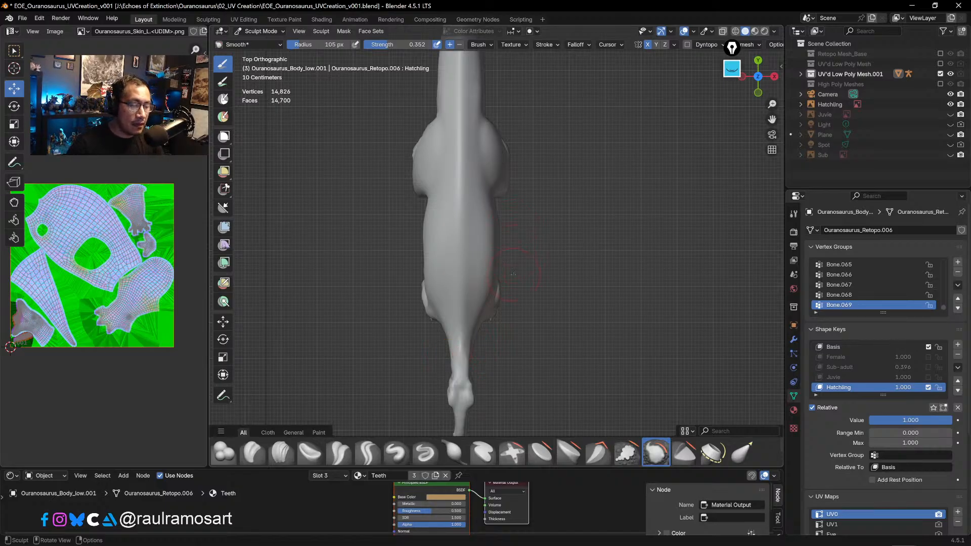
# - Switch to the Clay Strips brush with an 84 px radius and fill the hollow on top of the head between the eyes
pyautogui.moveTo(549, 292); pyautogui.dragTo(584, 263, button='middle')
pyautogui.moveTo(466, 223)
pyautogui.keyDown('ctrl'); pyautogui.mouseDown(button='middle')
pyautogui.moveTo(466, 233)
pyautogui.moveTo(465, 210)
pyautogui.mouseUp(button='middle'); pyautogui.keyUp('ctrl')
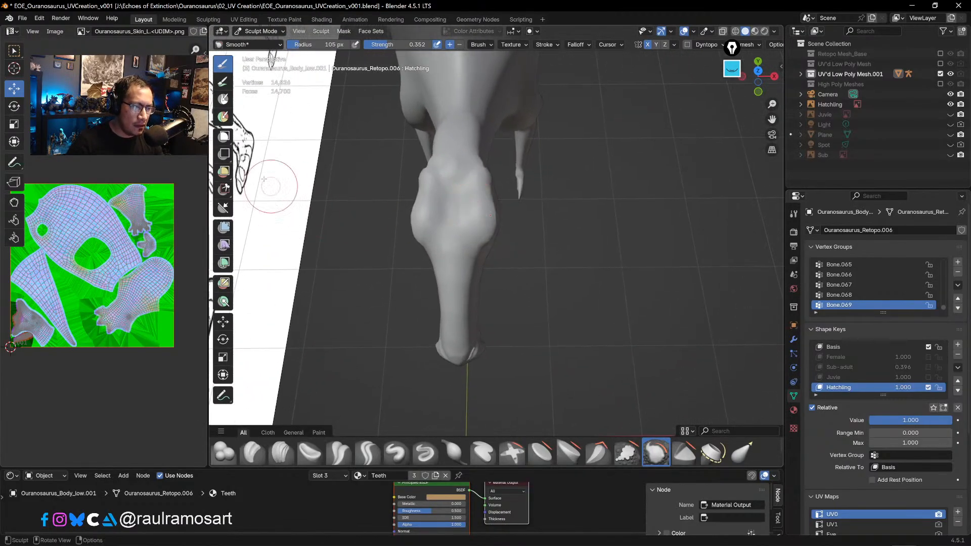
pyautogui.click(278, 31)
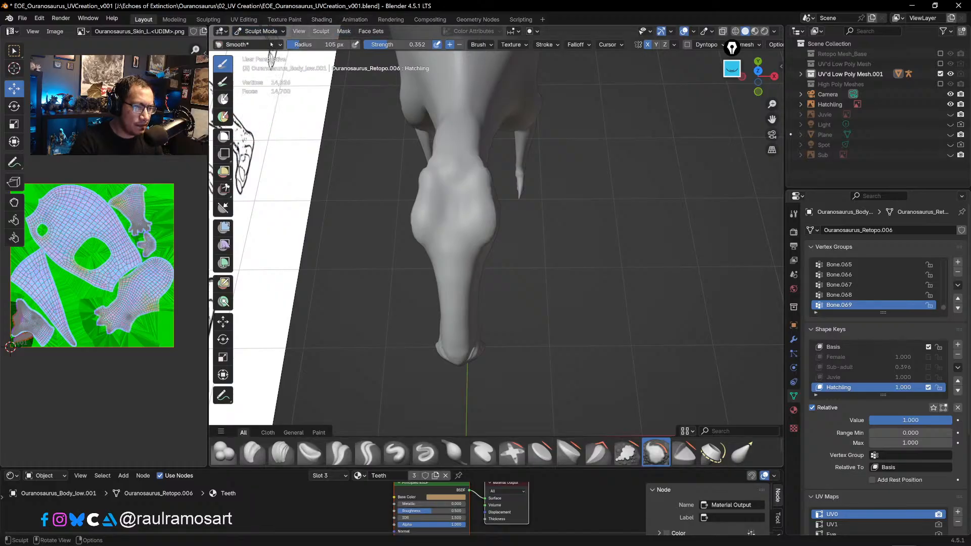
pyautogui.click(279, 47)
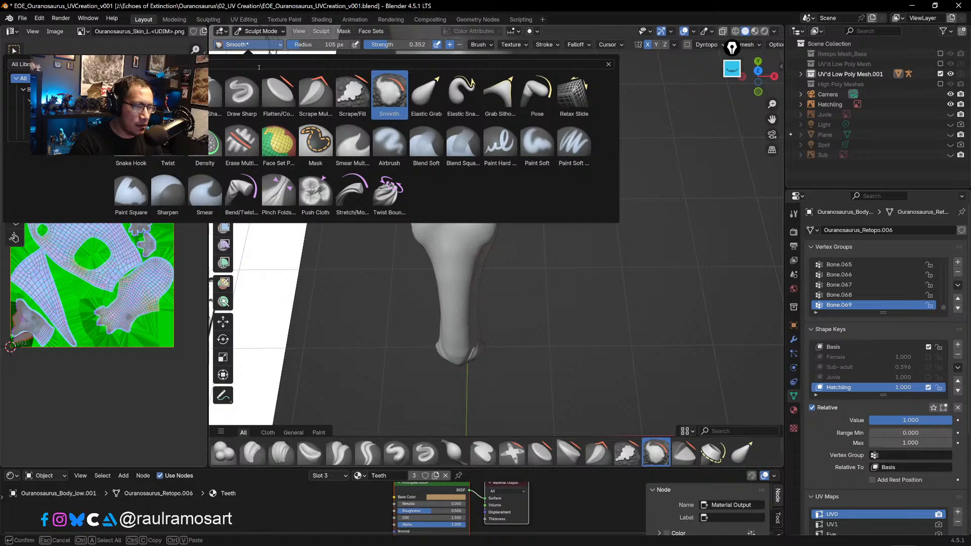
pyautogui.scroll(-3, 276, 127)
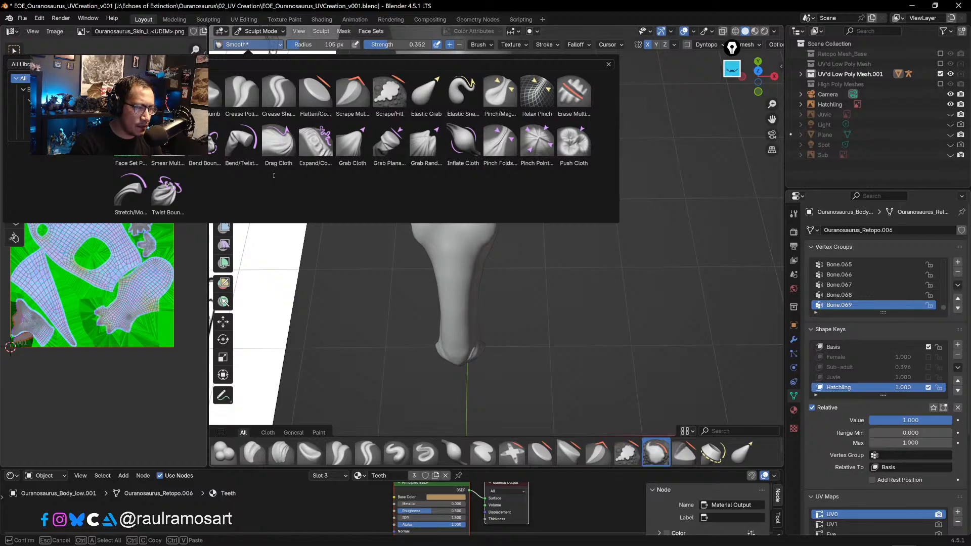
pyautogui.click(169, 95)
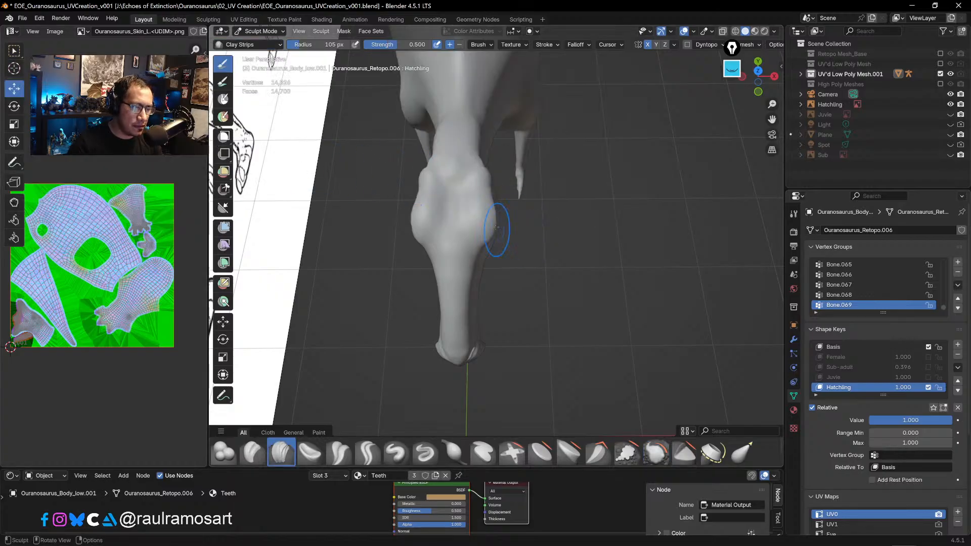
pyautogui.press('[')
pyautogui.press('[')
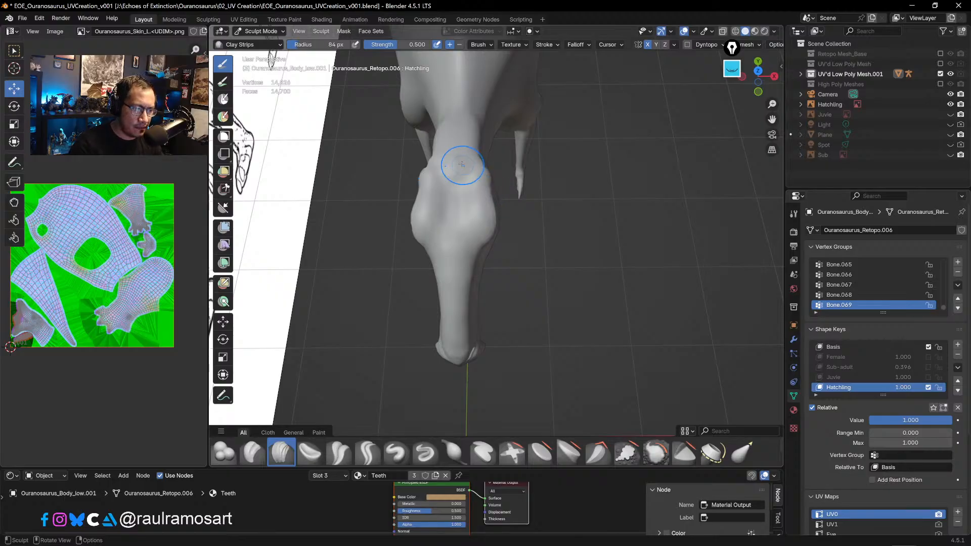
pyautogui.moveTo(453, 173)
pyautogui.mouseDown()
pyautogui.moveTo(445, 185)
pyautogui.moveTo(464, 176)
pyautogui.mouseUp()
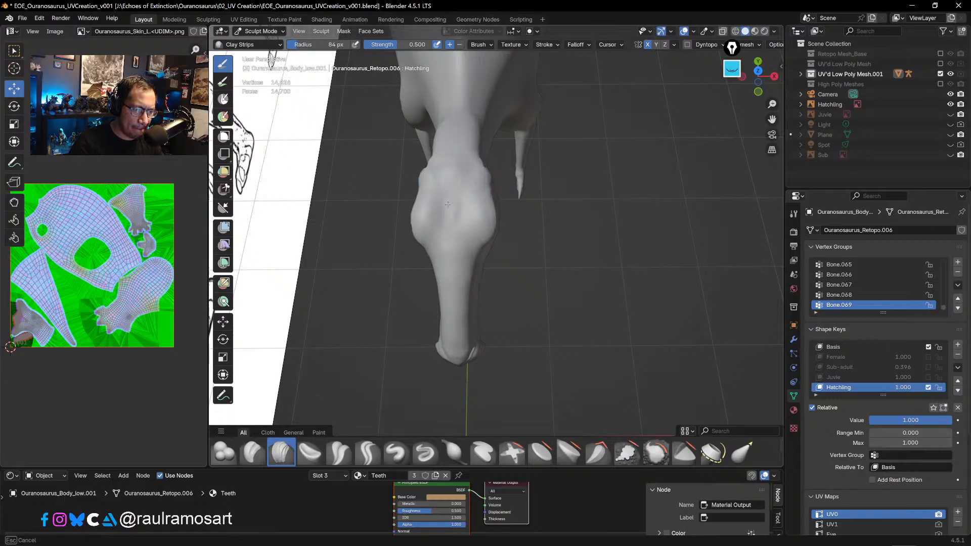
pyautogui.moveTo(461, 214)
pyautogui.mouseDown()
pyautogui.moveTo(470, 202)
pyautogui.moveTo(450, 217)
pyautogui.moveTo(434, 205)
pyautogui.mouseUp()
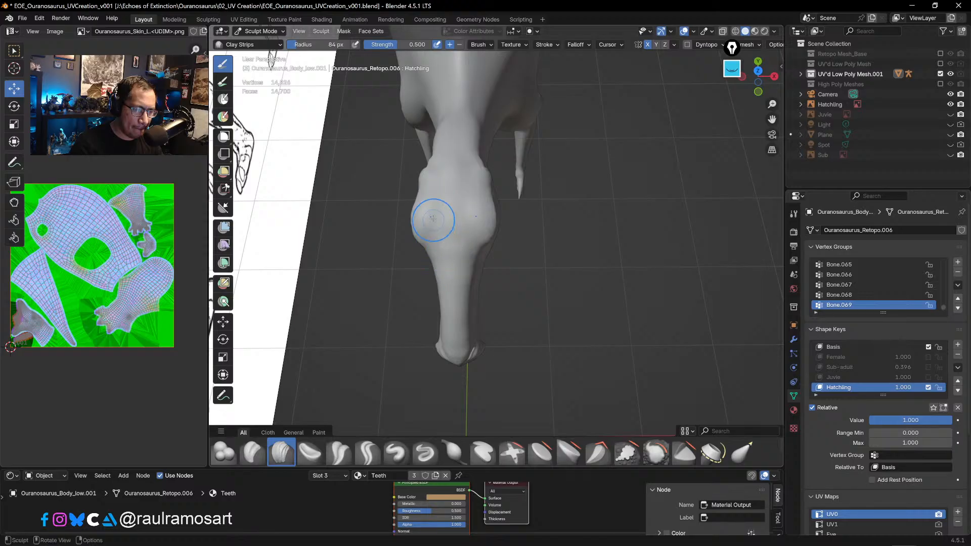
# - Build up the back of the skull and the upper surface of the snout with Clay Strips, working from directly above
pyautogui.scroll(4, 430, 212)
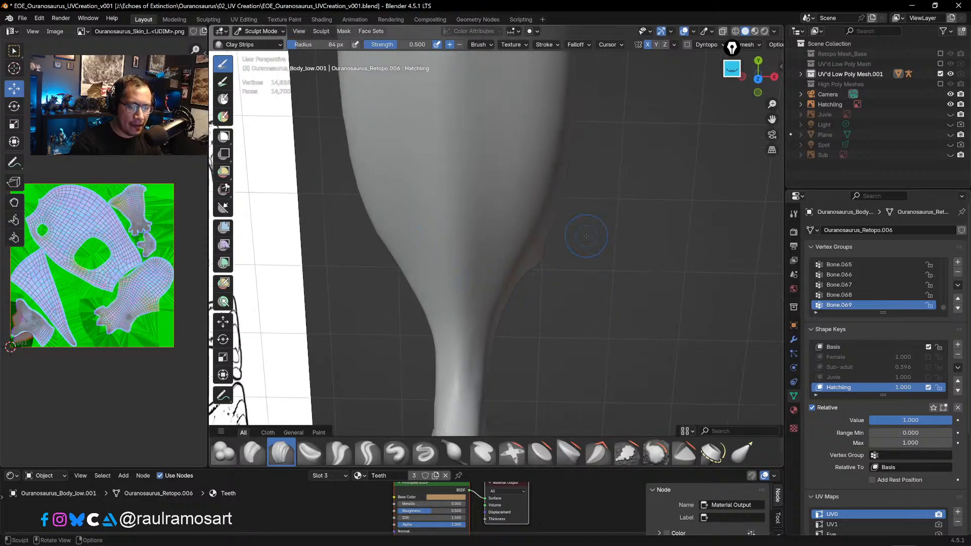
pyautogui.press('KP_7')
pyautogui.scroll(4, 533, 297)
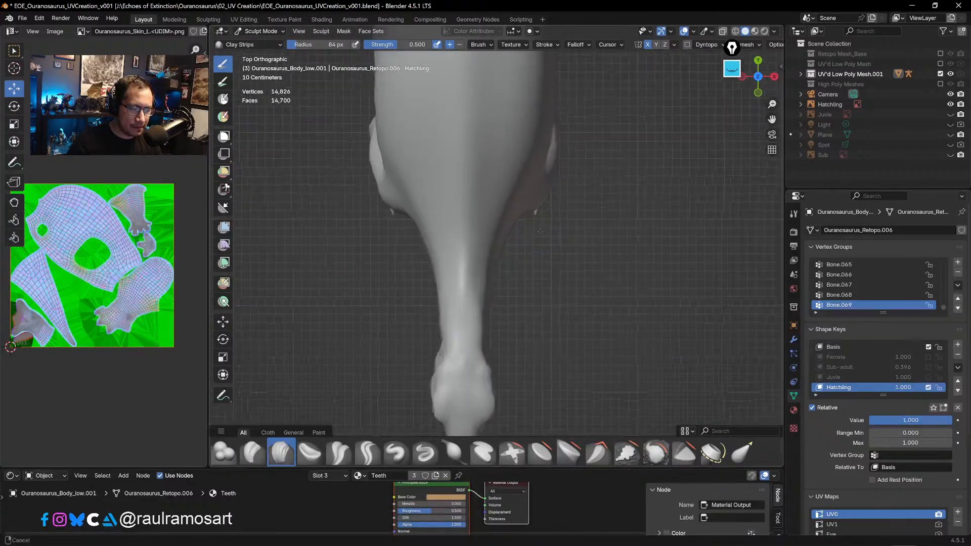
pyautogui.scroll(3, 477, 214)
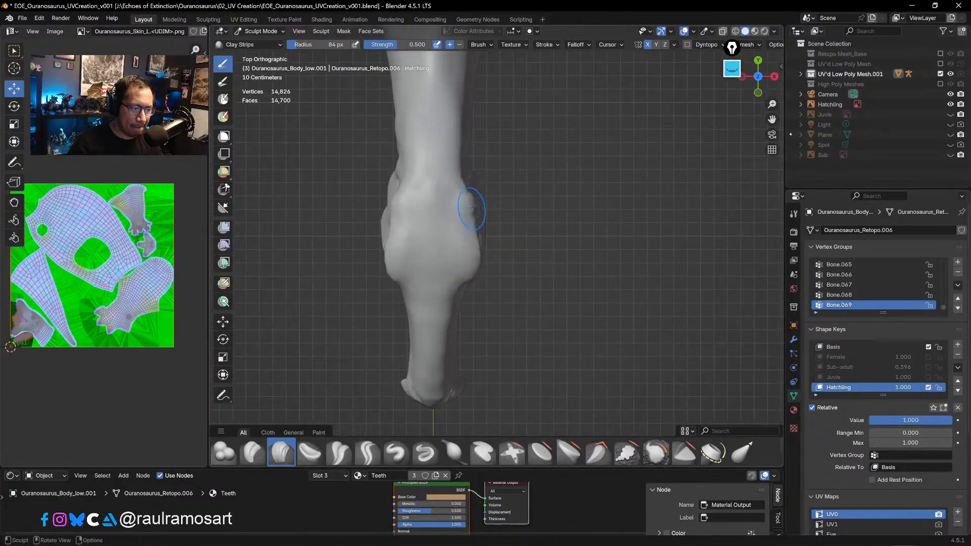
pyautogui.moveTo(418, 180); pyautogui.dragTo(437, 180)
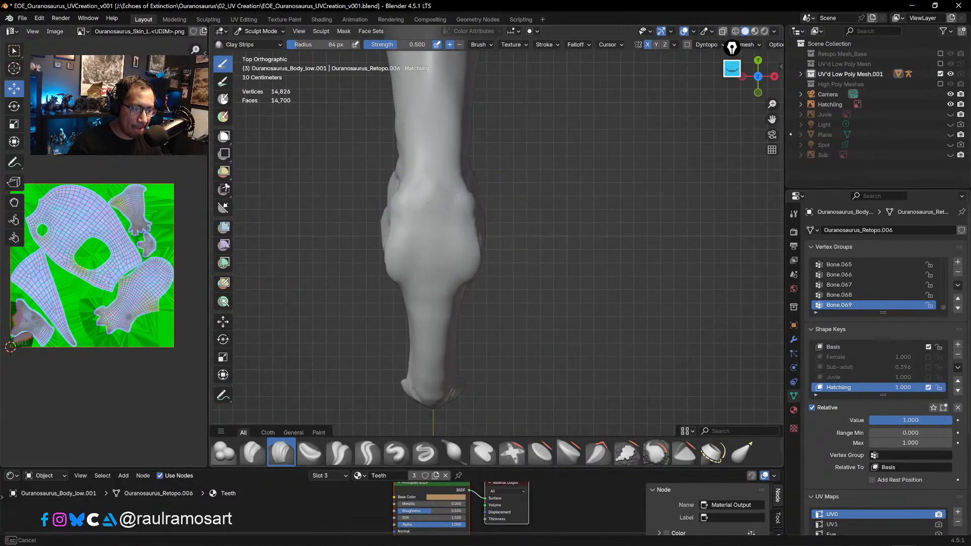
pyautogui.moveTo(442, 217); pyautogui.dragTo(444, 209)
pyautogui.moveTo(453, 251)
pyautogui.mouseDown()
pyautogui.moveTo(459, 298)
pyautogui.moveTo(433, 325)
pyautogui.moveTo(432, 374)
pyautogui.mouseUp()
pyautogui.moveTo(450, 308); pyautogui.dragTo(449, 305)
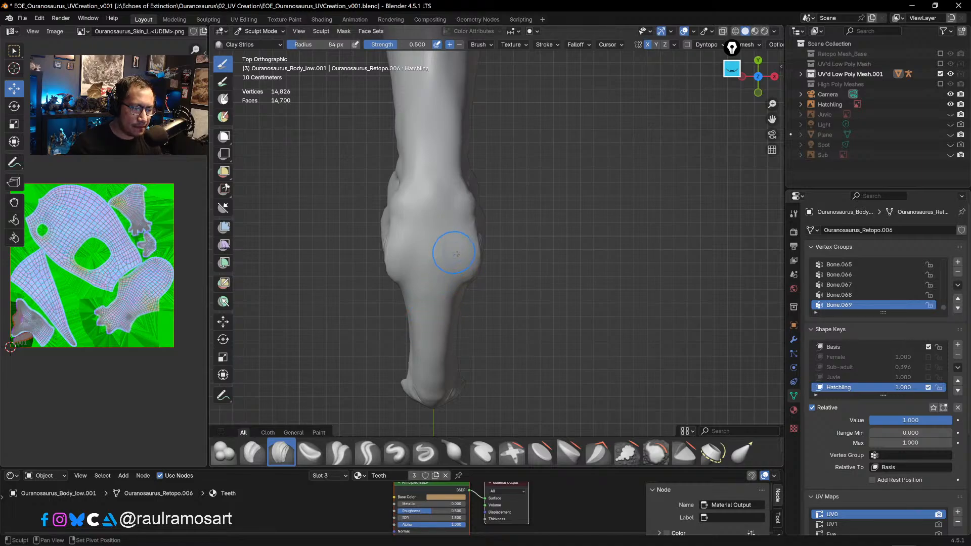
# - Fill out the temple and cheek behind the eye with the 84 px Clay Strips brush
pyautogui.moveTo(455, 253); pyautogui.dragTo(559, 214, button='middle')
pyautogui.press('KP_3')
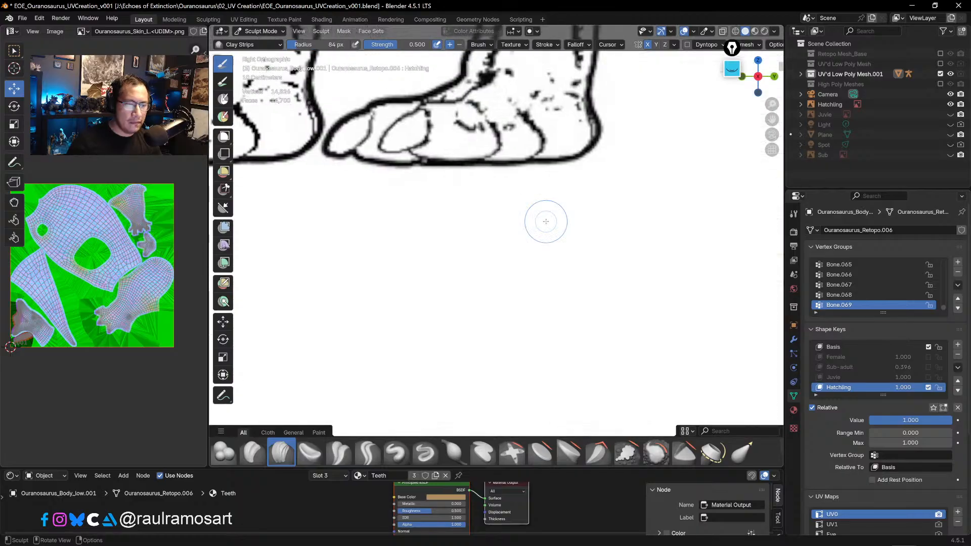
pyautogui.scroll(-5, 521, 182)
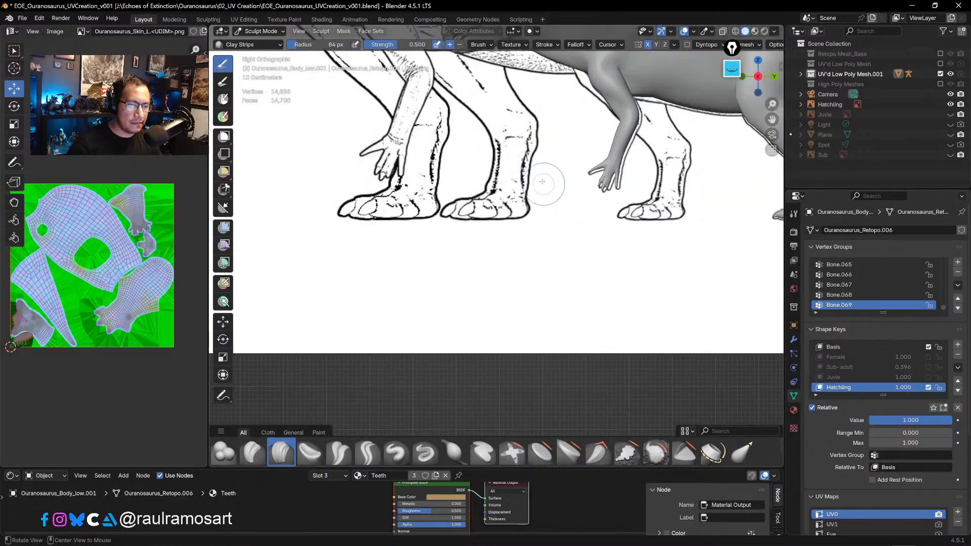
pyautogui.keyDown('shift'); pyautogui.moveTo(543, 182); pyautogui.dragTo(600, 311, button='middle'); pyautogui.keyUp('shift')
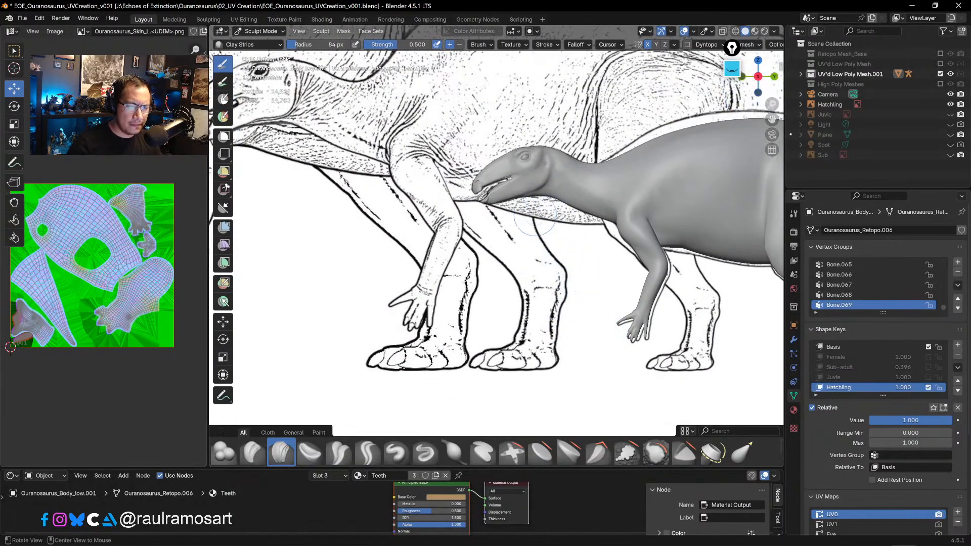
pyautogui.moveTo(541, 219); pyautogui.dragTo(570, 193, button='middle')
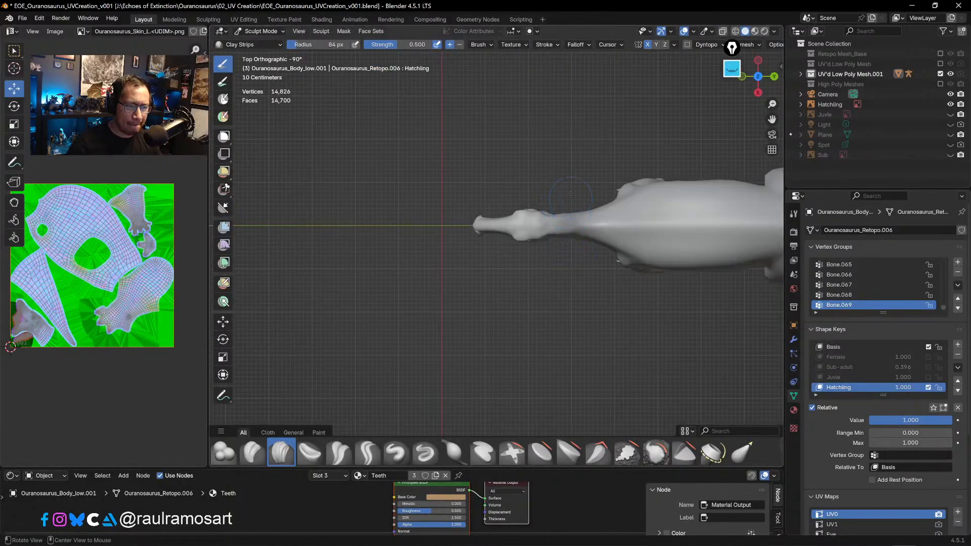
pyautogui.moveTo(546, 314); pyautogui.dragTo(495, 348, button='middle')
pyautogui.scroll(4, 566, 299)
pyautogui.moveTo(528, 163); pyautogui.dragTo(539, 205)
pyautogui.moveTo(530, 161); pyautogui.dragTo(535, 184)
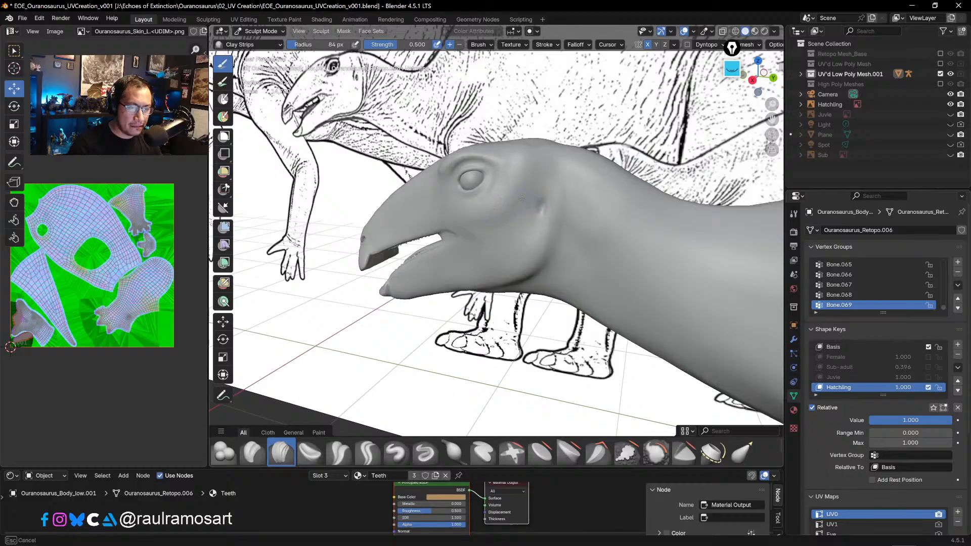
pyautogui.moveTo(534, 194); pyautogui.dragTo(488, 217)
pyautogui.moveTo(488, 218)
pyautogui.mouseDown(button='middle')
pyautogui.moveTo(580, 327)
pyautogui.moveTo(528, 211)
pyautogui.mouseUp(button='middle')
pyautogui.moveTo(486, 192); pyautogui.dragTo(519, 207)
# - Reduce the Clay Strips brush to 60 px radius and 0.196 strength and build up the cheek in front of the jaw hinge
pyautogui.press('[')
pyautogui.press('[')
pyautogui.press('[')
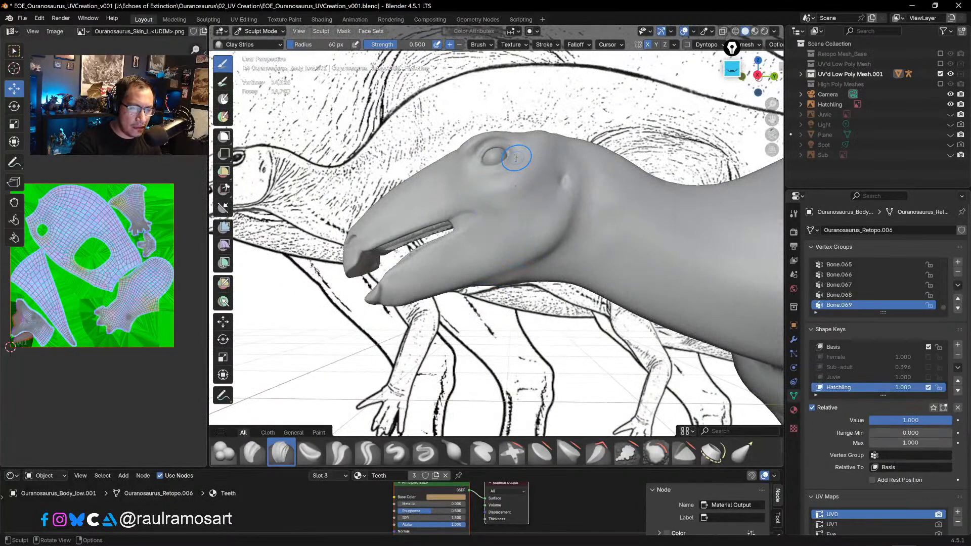
pyautogui.moveTo(392, 45); pyautogui.dragTo(360, 45)
pyautogui.moveTo(444, 157); pyautogui.dragTo(575, 217, button='middle')
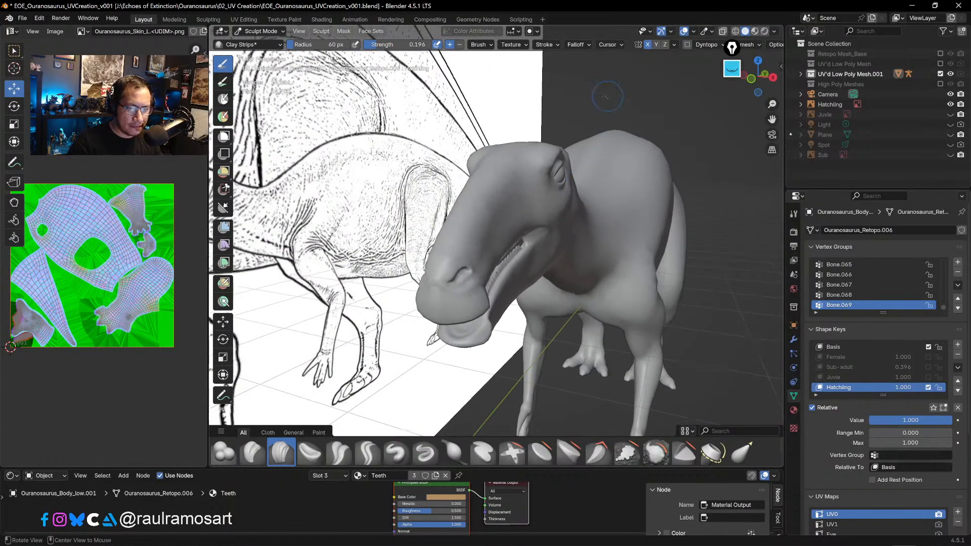
pyautogui.moveTo(607, 96); pyautogui.dragTo(539, 226, button='middle')
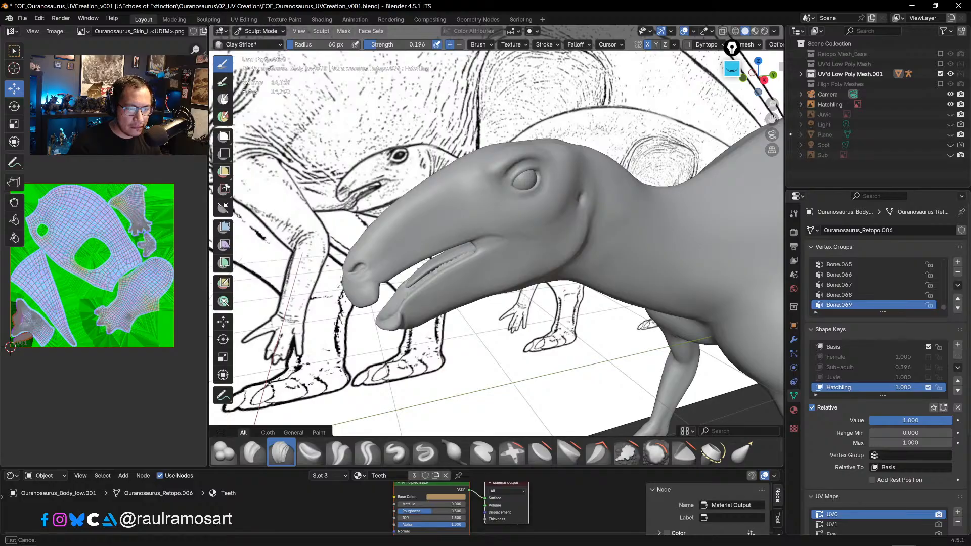
pyautogui.moveTo(569, 215); pyautogui.dragTo(563, 256)
pyautogui.moveTo(574, 194); pyautogui.dragTo(565, 243)
pyautogui.moveTo(566, 199); pyautogui.dragTo(561, 223, button='middle')
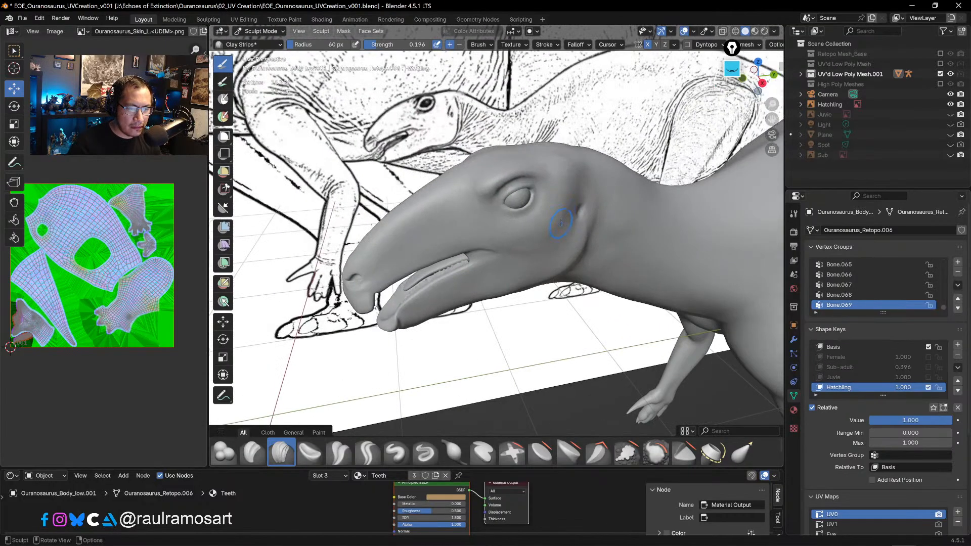
pyautogui.moveTo(564, 216)
pyautogui.mouseDown()
pyautogui.moveTo(567, 204)
pyautogui.moveTo(549, 235)
pyautogui.mouseUp()
pyautogui.moveTo(556, 209); pyautogui.dragTo(546, 249)
# - Fill the transition from the back of the skull into the upper neck with Clay Strips strokes
pyautogui.moveTo(536, 275)
pyautogui.mouseDown(button='middle')
pyautogui.moveTo(511, 219)
pyautogui.moveTo(469, 255)
pyautogui.mouseUp(button='middle')
pyautogui.moveTo(559, 196); pyautogui.dragTo(532, 245, button='middle')
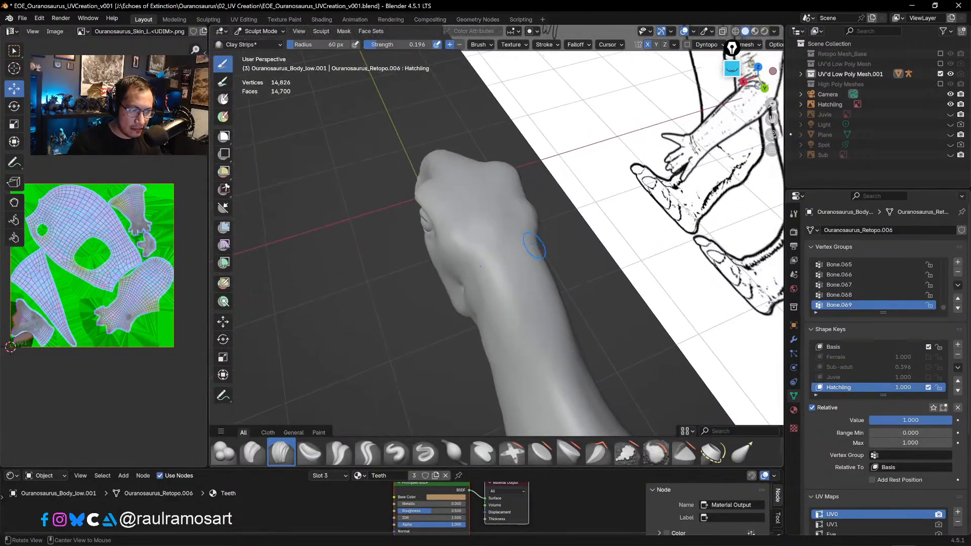
pyautogui.moveTo(475, 252)
pyautogui.mouseDown()
pyautogui.moveTo(464, 245)
pyautogui.moveTo(495, 245)
pyautogui.moveTo(498, 287)
pyautogui.mouseUp()
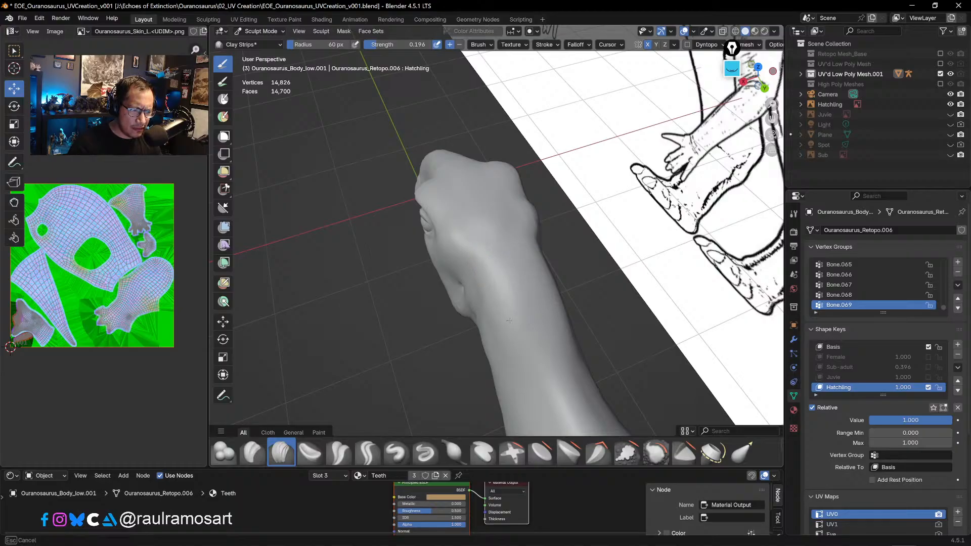
pyautogui.moveTo(510, 320)
pyautogui.mouseDown()
pyautogui.moveTo(493, 254)
pyautogui.moveTo(505, 267)
pyautogui.mouseUp()
pyautogui.moveTo(501, 258); pyautogui.dragTo(561, 310, button='middle')
pyautogui.moveTo(561, 310)
pyautogui.mouseDown()
pyautogui.moveTo(516, 298)
pyautogui.moveTo(511, 284)
pyautogui.mouseUp()
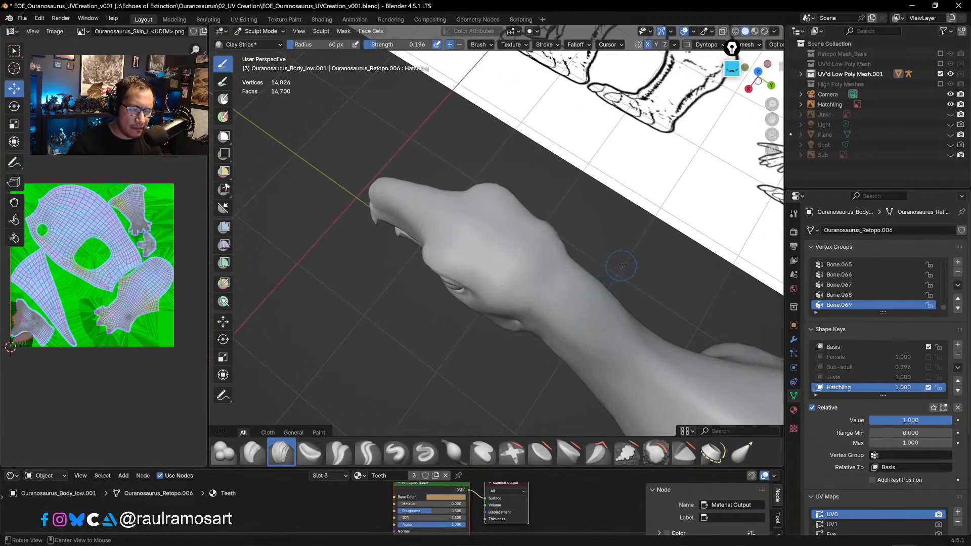
# - Add Clay Strips volume to the side of the upper neck and the brow above the eye
pyautogui.moveTo(603, 284)
pyautogui.mouseDown(button='middle')
pyautogui.moveTo(663, 198)
pyautogui.moveTo(699, 187)
pyautogui.moveTo(553, 178)
pyautogui.mouseUp(button='middle')
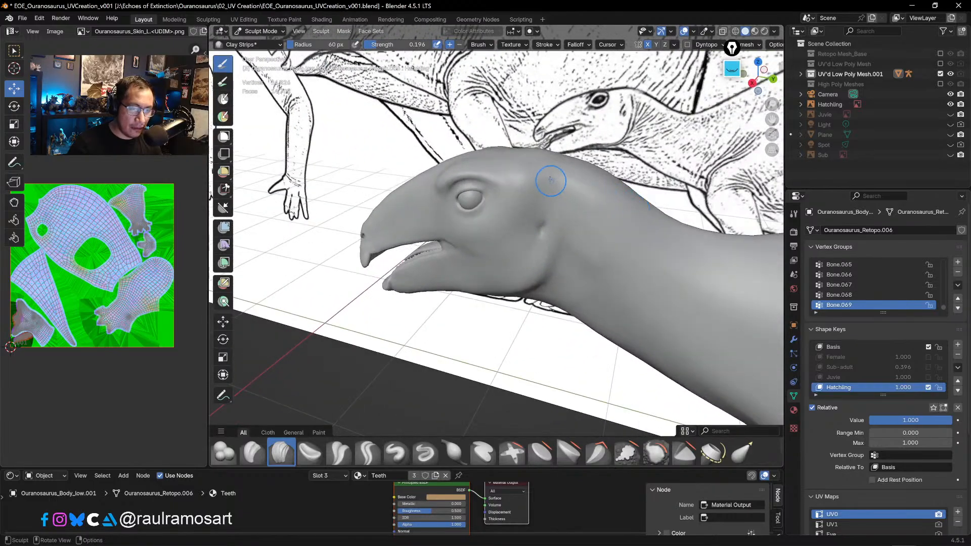
pyautogui.moveTo(553, 177); pyautogui.dragTo(599, 219)
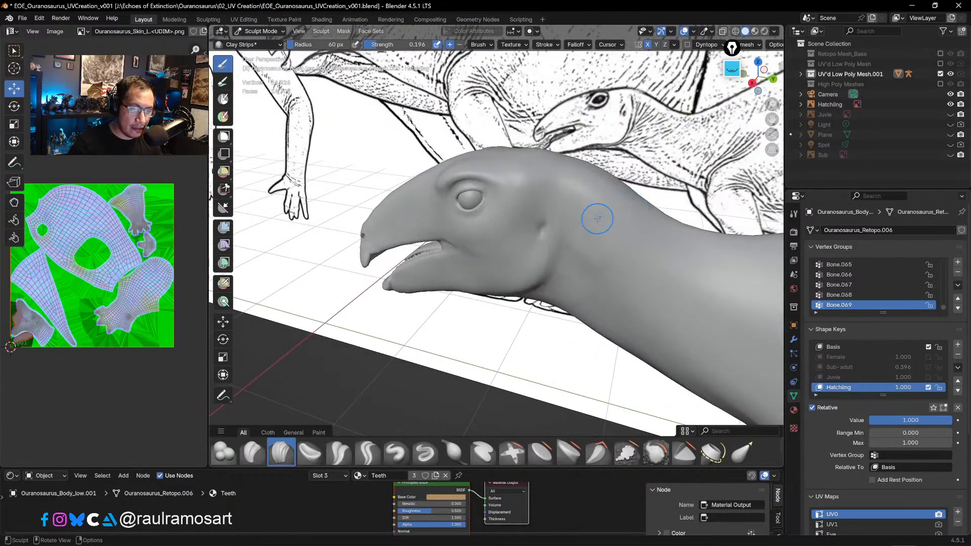
pyautogui.moveTo(599, 219)
pyautogui.mouseDown(button='middle')
pyautogui.moveTo(658, 238)
pyautogui.moveTo(726, 297)
pyautogui.moveTo(491, 188)
pyautogui.mouseUp(button='middle')
pyautogui.moveTo(491, 188); pyautogui.dragTo(491, 190)
pyautogui.moveTo(490, 189); pyautogui.dragTo(492, 213, button='middle')
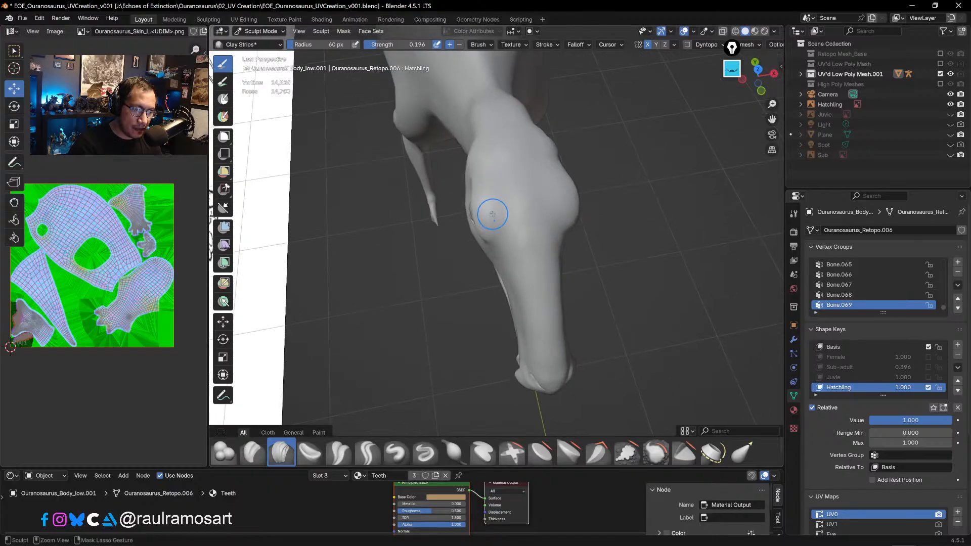
pyautogui.moveTo(493, 214); pyautogui.dragTo(491, 233)
pyautogui.moveTo(493, 205)
pyautogui.mouseDown()
pyautogui.moveTo(499, 237)
pyautogui.moveTo(512, 221)
pyautogui.mouseUp()
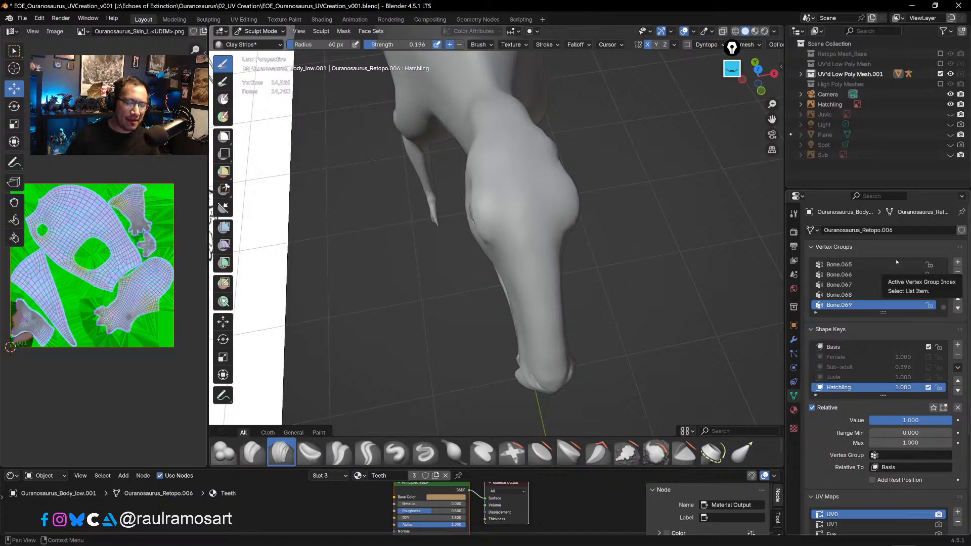
# - Switch to the Grab brush and nudge the tip of the Hatchling's snout toward the reference outline
pyautogui.moveTo(631, 314); pyautogui.dragTo(575, 146, button='middle')
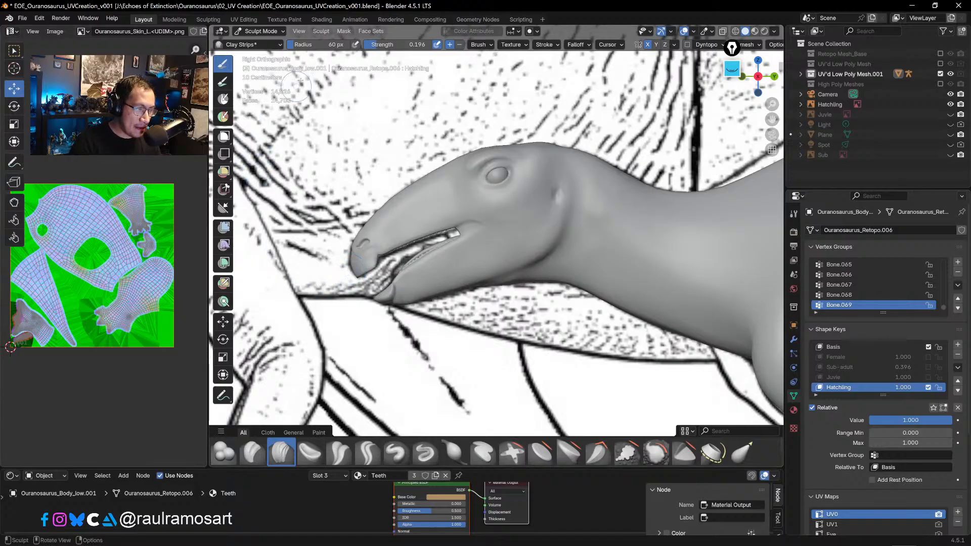
pyautogui.click(261, 31)
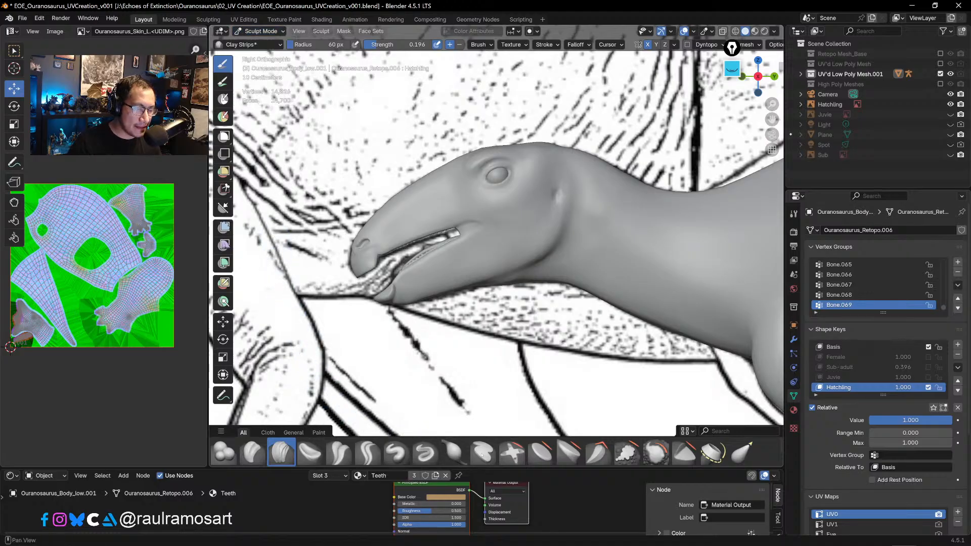
pyautogui.click(276, 46)
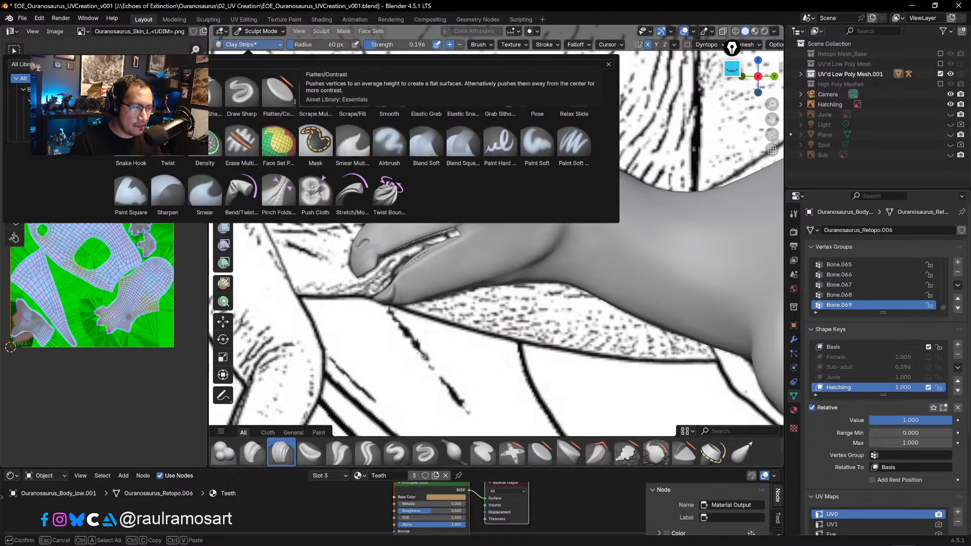
pyautogui.scroll(-5, 288, 117)
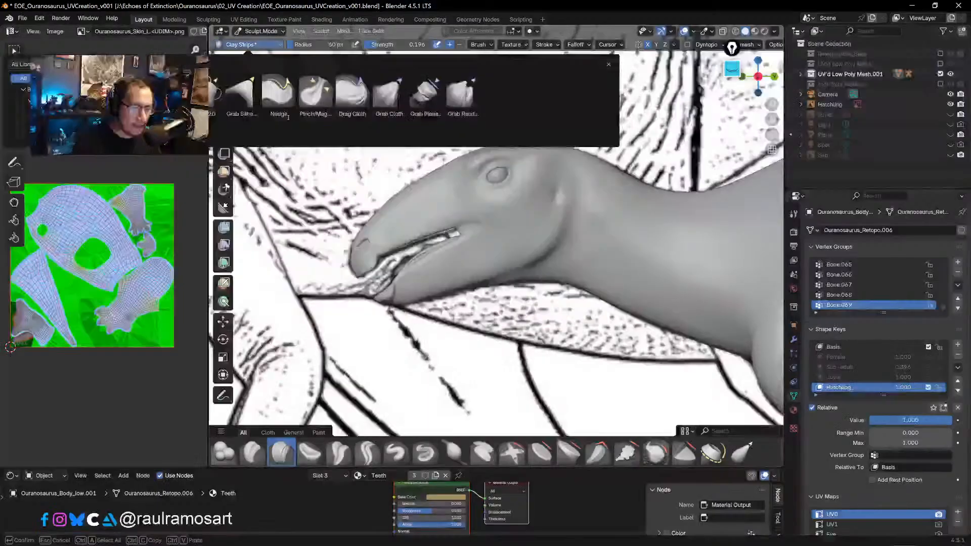
pyautogui.click(168, 96)
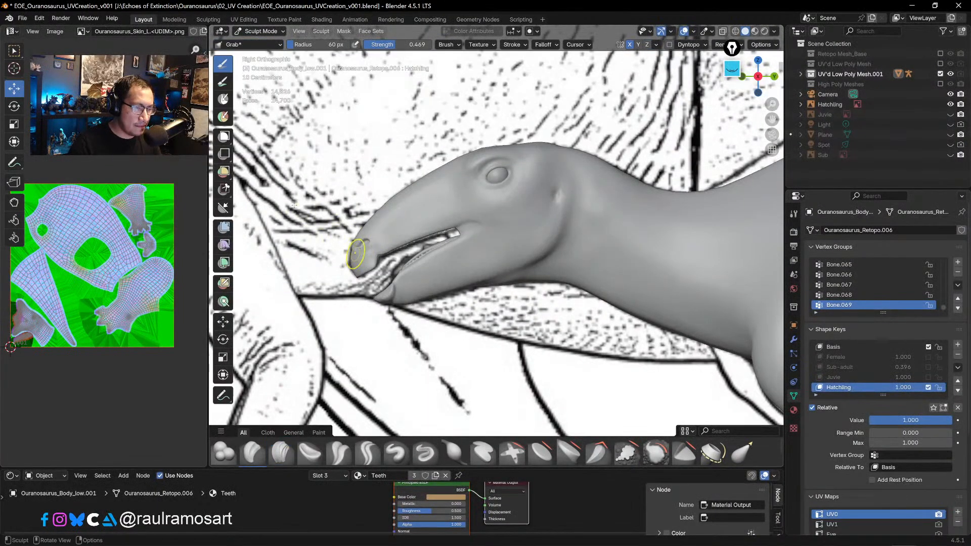
pyautogui.moveTo(354, 253)
pyautogui.mouseDown()
pyautogui.moveTo(355, 275)
pyautogui.moveTo(375, 266)
pyautogui.moveTo(355, 274)
pyautogui.moveTo(354, 254)
pyautogui.mouseUp()
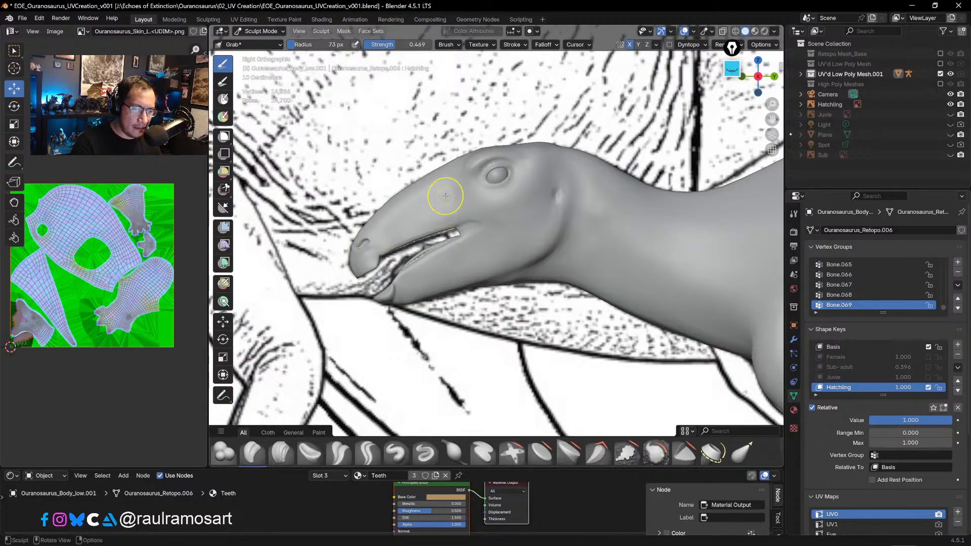
# - Pull the front of the lower jaw and the mouth edge into line with the reference using the 73 px Grab brush
pyautogui.keyDown('shift'); pyautogui.moveTo(412, 275); pyautogui.dragTo(344, 275, button='middle'); pyautogui.keyUp('shift')
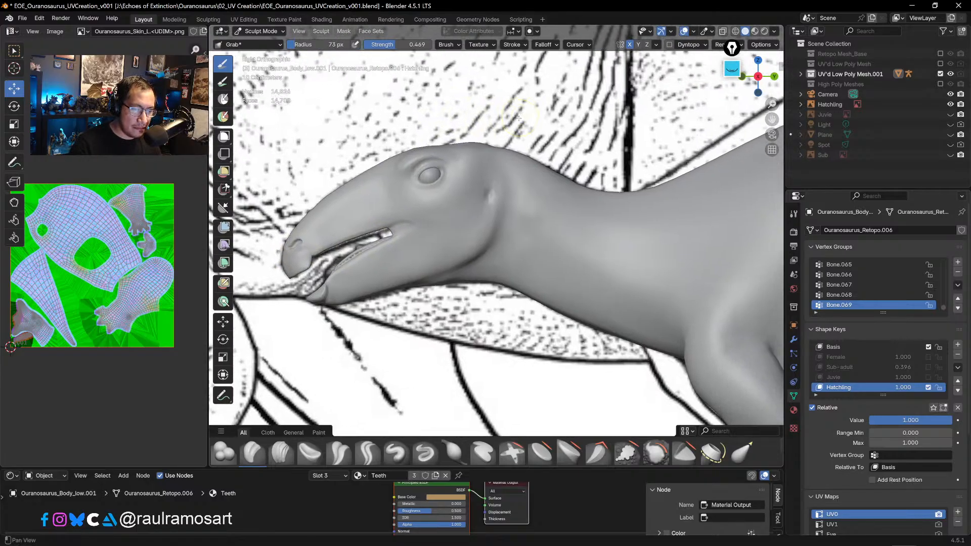
pyautogui.moveTo(343, 272); pyautogui.dragTo(310, 296)
pyautogui.moveTo(315, 294); pyautogui.dragTo(305, 297)
pyautogui.moveTo(311, 296); pyautogui.dragTo(305, 298)
pyautogui.moveTo(319, 291); pyautogui.dragTo(316, 292)
pyautogui.moveTo(333, 278); pyautogui.dragTo(352, 259)
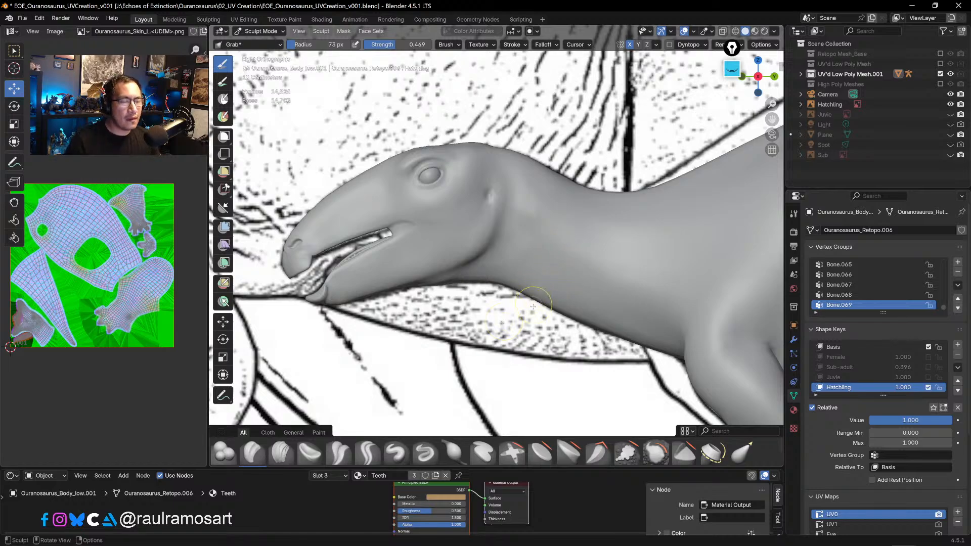
# - Enlarge the Grab brush to 185 px and raise the back outline from the neck base to the hips toward the reference
pyautogui.moveTo(633, 351)
pyautogui.keyDown('alt'); pyautogui.keyDown('shift'); pyautogui.mouseDown()
pyautogui.moveTo(495, 328)
pyautogui.moveTo(587, 498)
pyautogui.mouseUp(); pyautogui.keyUp('shift'); pyautogui.keyUp('alt')
pyautogui.moveTo(618, 370)
pyautogui.keyDown('alt'); pyautogui.keyDown('shift'); pyautogui.mouseDown()
pyautogui.moveTo(448, 337)
pyautogui.moveTo(524, 349)
pyautogui.mouseUp(); pyautogui.keyUp('shift'); pyautogui.keyUp('alt')
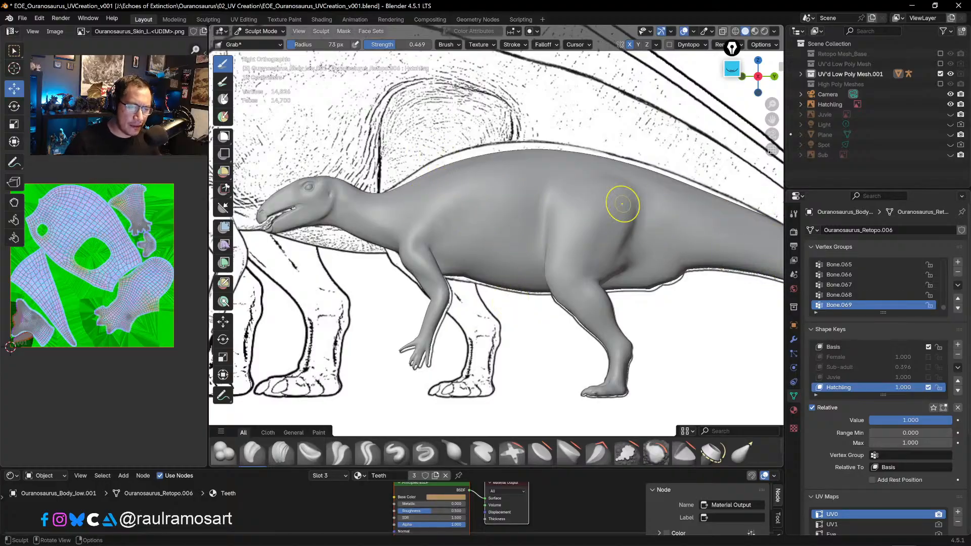
pyautogui.press('b')
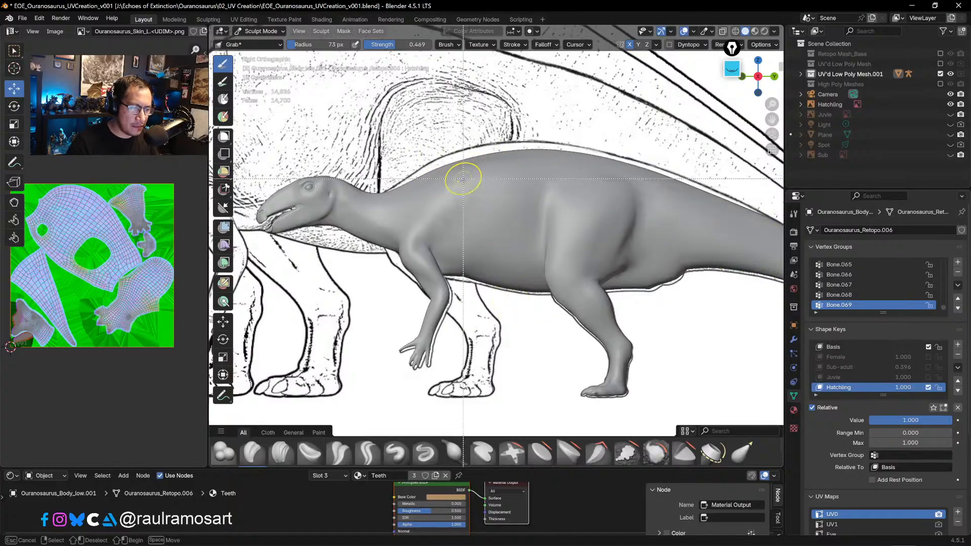
pyautogui.press('Escape')
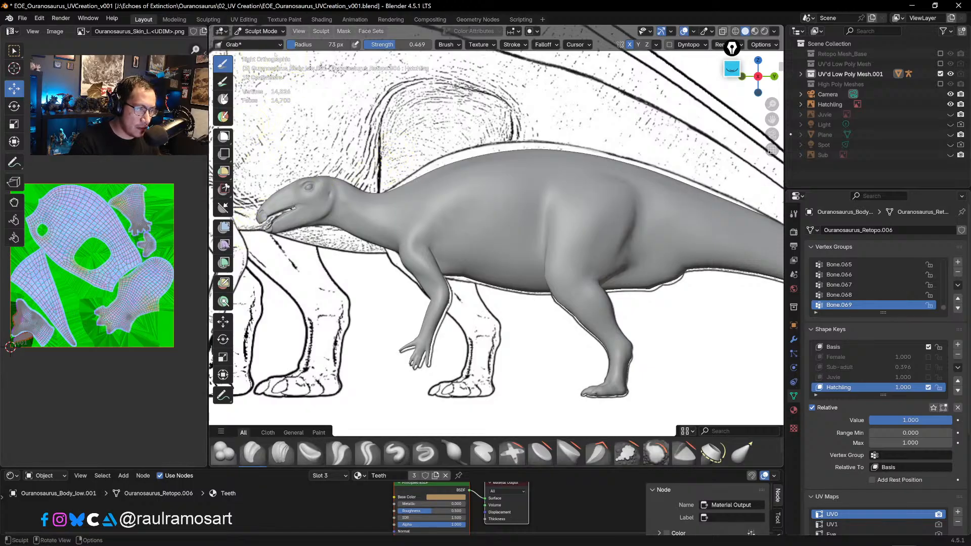
pyautogui.press('f')
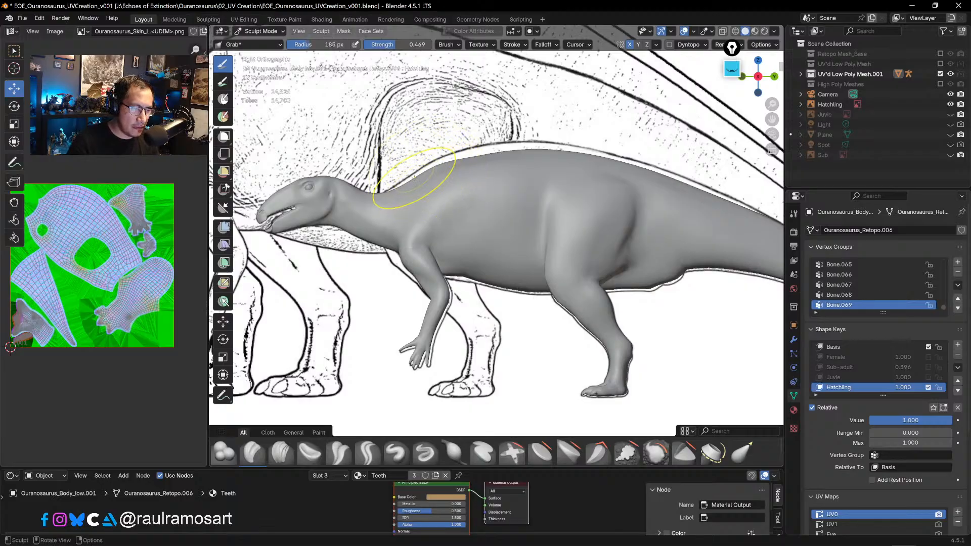
pyautogui.moveTo(414, 178); pyautogui.dragTo(411, 171)
pyautogui.moveTo(467, 160)
pyautogui.mouseDown()
pyautogui.moveTo(489, 146)
pyautogui.moveTo(594, 150)
pyautogui.mouseUp()
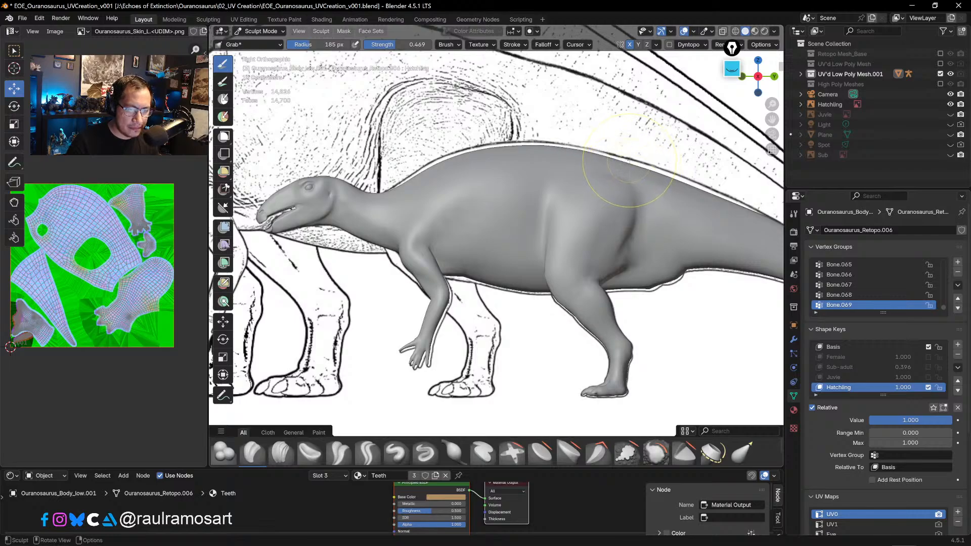
# - Enlarge the Grab brush to 227 px and pull the hip and tail-base outline up to the reference line
pyautogui.press(']')
pyautogui.press(']')
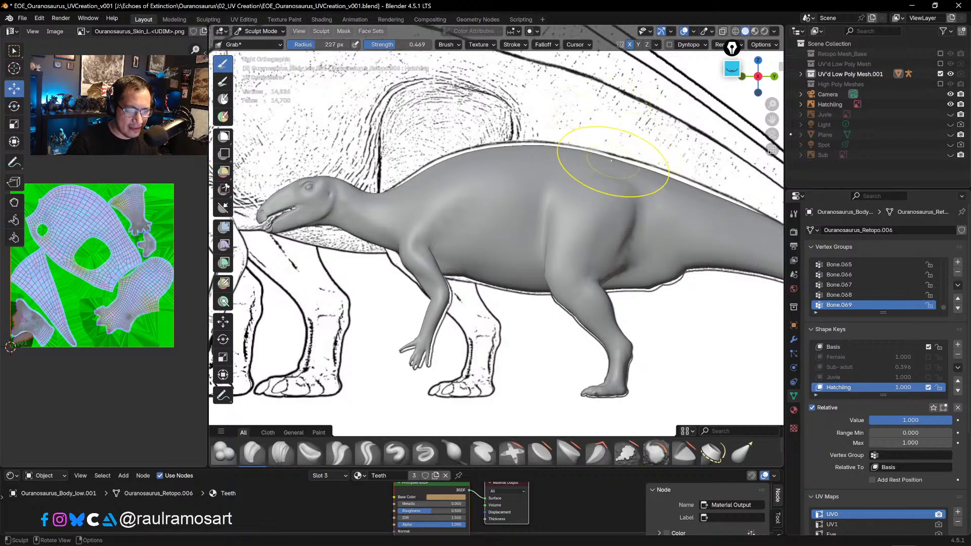
pyautogui.moveTo(612, 160); pyautogui.dragTo(612, 158)
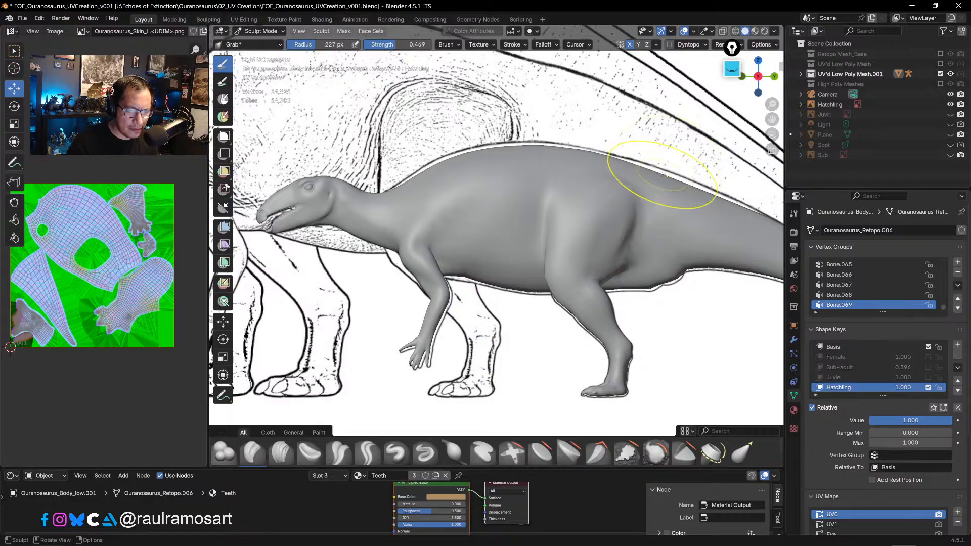
pyautogui.moveTo(664, 175)
pyautogui.mouseDown()
pyautogui.moveTo(643, 166)
pyautogui.moveTo(719, 196)
pyautogui.mouseUp()
# - Examine the whole body, belly and legs against the growth-stage reference drawing
pyautogui.scroll(2, 542, 250)
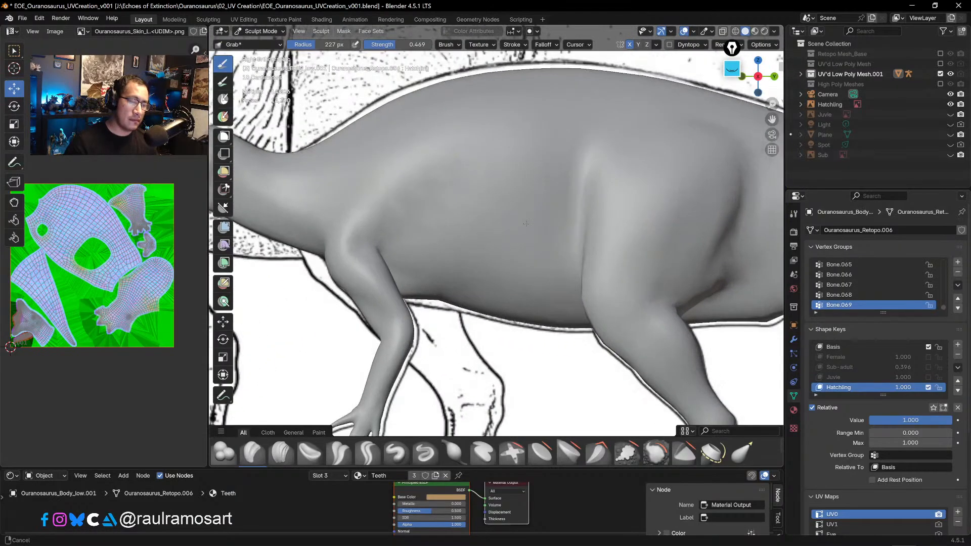
pyautogui.scroll(-3, 542, 249)
pyautogui.scroll(1, 546, 308)
pyautogui.moveTo(546, 308)
pyautogui.mouseDown(button='middle')
pyautogui.moveTo(654, 352)
pyautogui.moveTo(499, 338)
pyautogui.moveTo(556, 324)
pyautogui.mouseUp(button='middle')
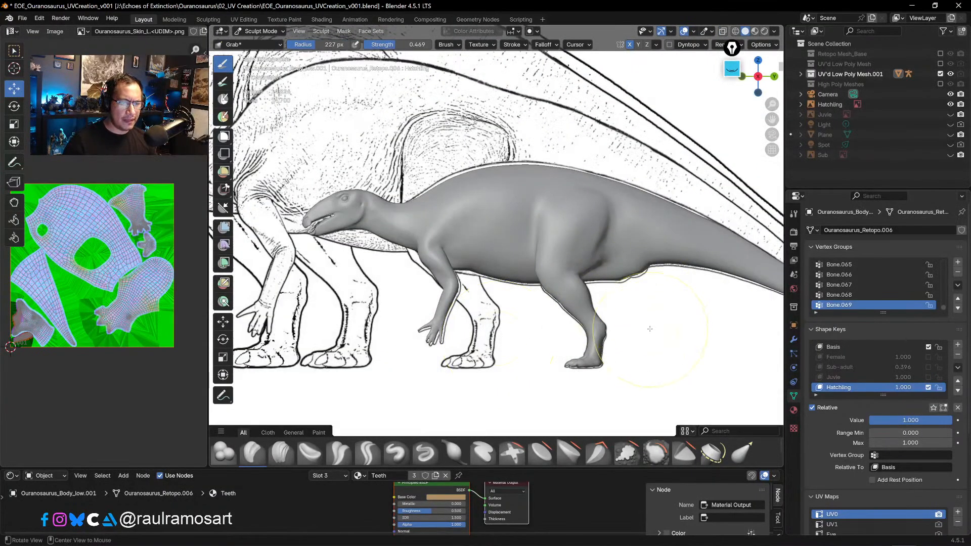
pyautogui.keyDown('ctrl'); pyautogui.moveTo(630, 302); pyautogui.dragTo(635, 342, button='middle'); pyautogui.keyUp('ctrl')
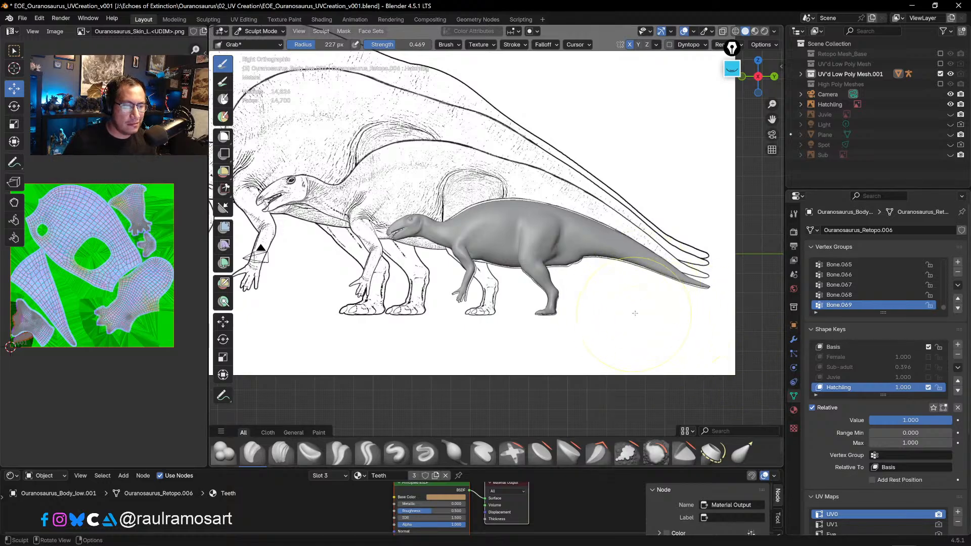
pyautogui.moveTo(600, 353); pyautogui.dragTo(569, 215, button='middle')
pyautogui.press('KP_3')
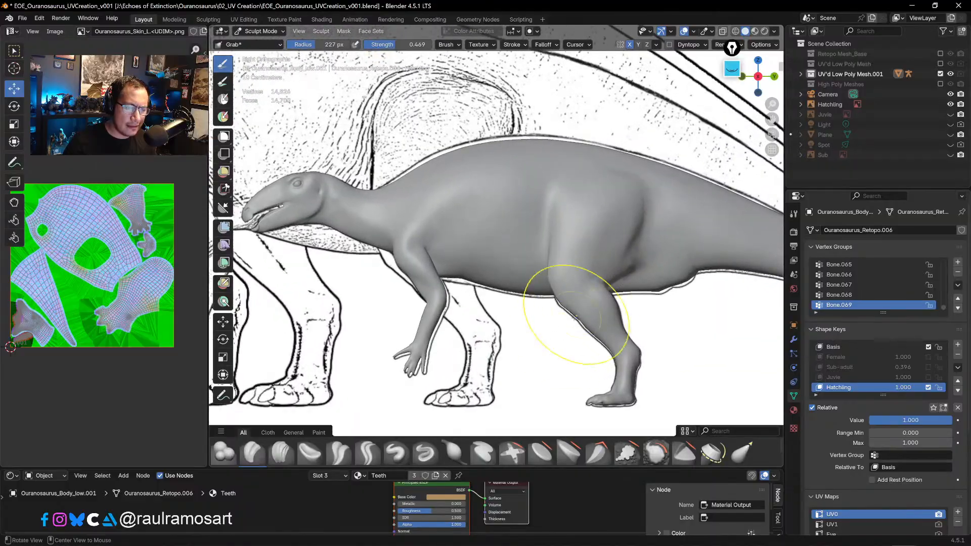
pyautogui.moveTo(580, 317)
pyautogui.keyDown('shift'); pyautogui.mouseDown(button='middle')
pyautogui.moveTo(525, 240)
pyautogui.moveTo(528, 263)
pyautogui.moveTo(533, 226)
pyautogui.moveTo(506, 260)
pyautogui.mouseUp(button='middle'); pyautogui.keyUp('shift')
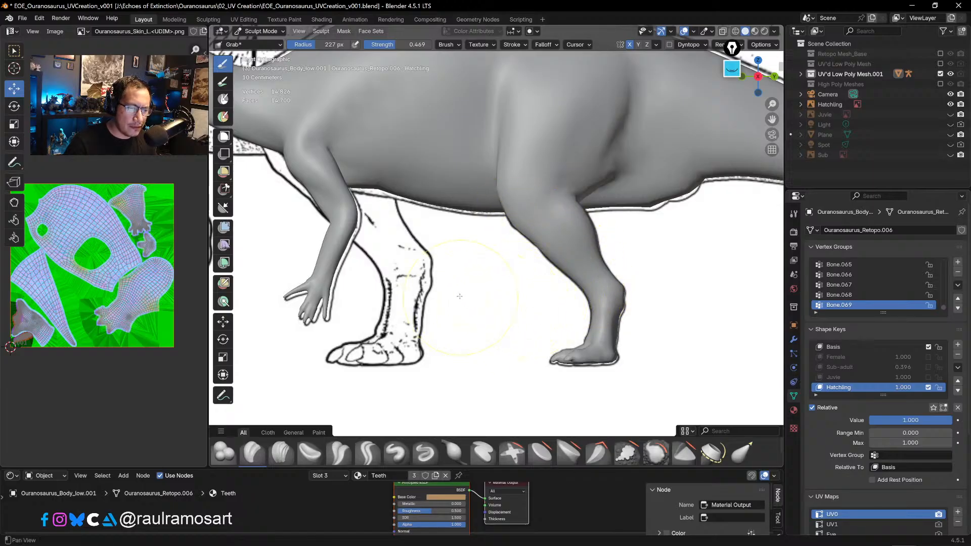
pyautogui.keyDown('shift'); pyautogui.moveTo(453, 287); pyautogui.dragTo(588, 341, button='middle'); pyautogui.keyUp('shift')
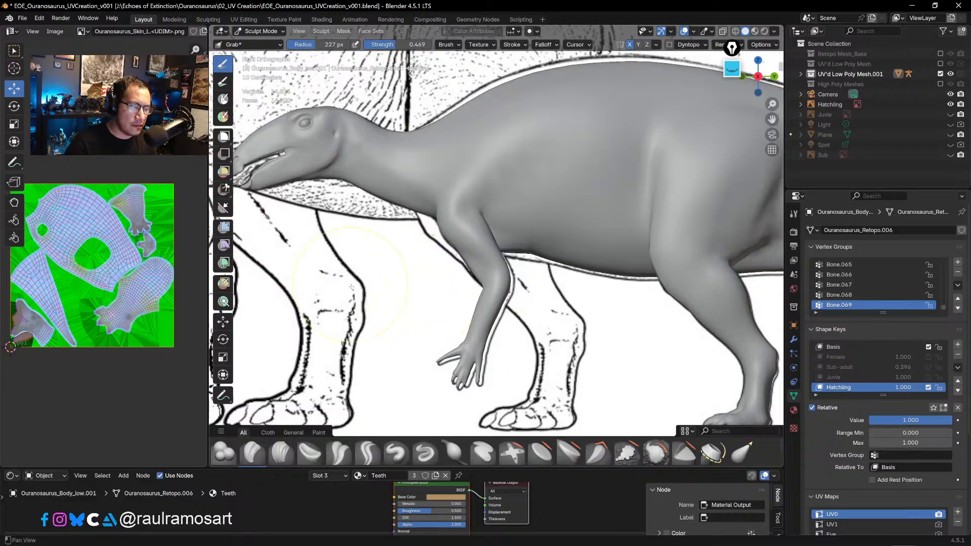
# - Pull the upper-back outline above the shoulder out to the reference line with the 227 px Grab brush
pyautogui.keyDown('shift'); pyautogui.moveTo(445, 256); pyautogui.dragTo(508, 285, button='middle'); pyautogui.keyUp('shift')
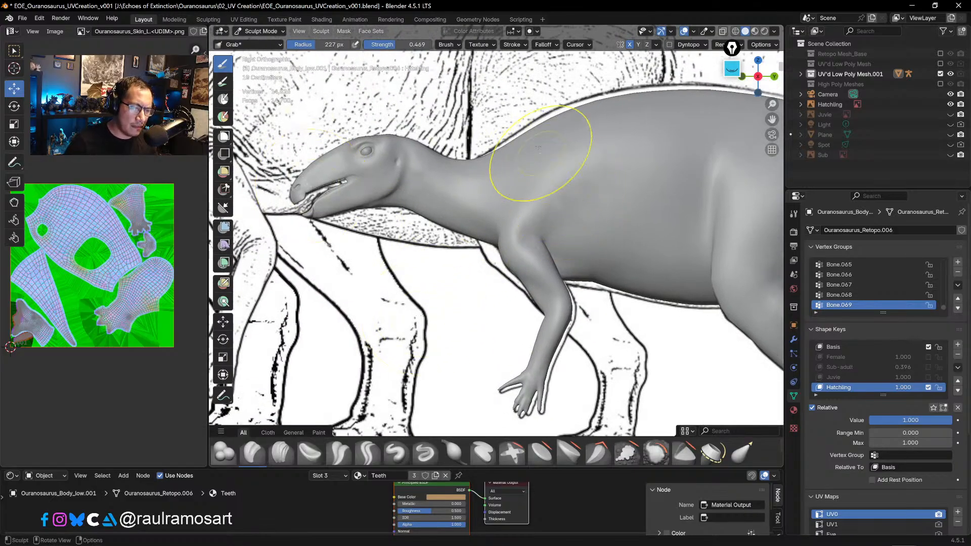
pyautogui.moveTo(523, 152)
pyautogui.mouseDown()
pyautogui.moveTo(524, 130)
pyautogui.moveTo(562, 108)
pyautogui.mouseUp()
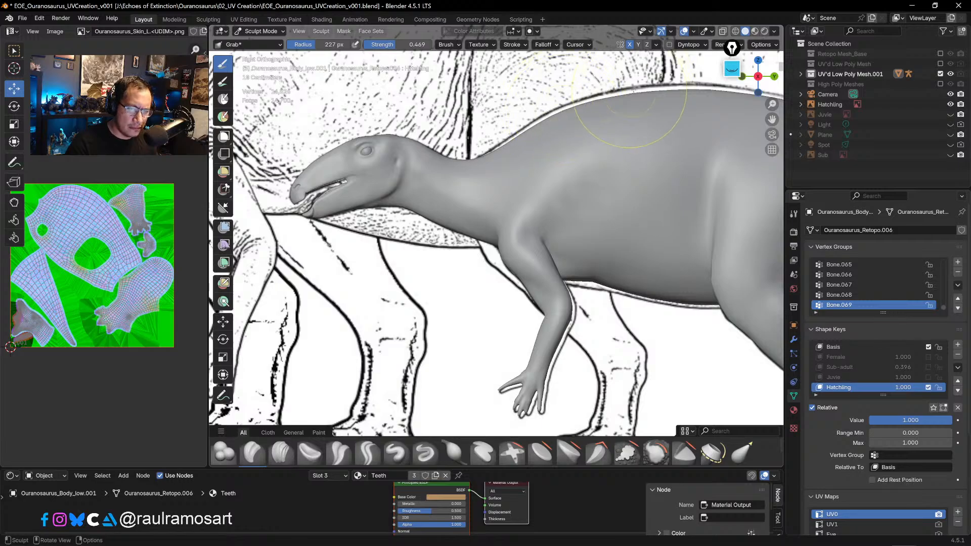
pyautogui.moveTo(616, 66); pyautogui.dragTo(659, 54)
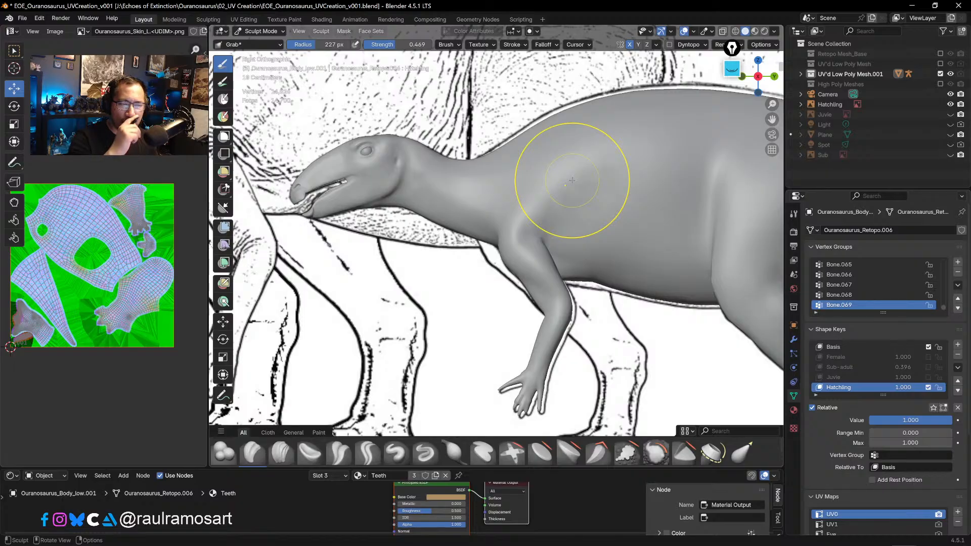
# - Examine the forelimb, neck and head profile against the reference drawing
pyautogui.keyDown('shift'); pyautogui.moveTo(385, 194); pyautogui.dragTo(527, 220, button='middle'); pyautogui.keyUp('shift')
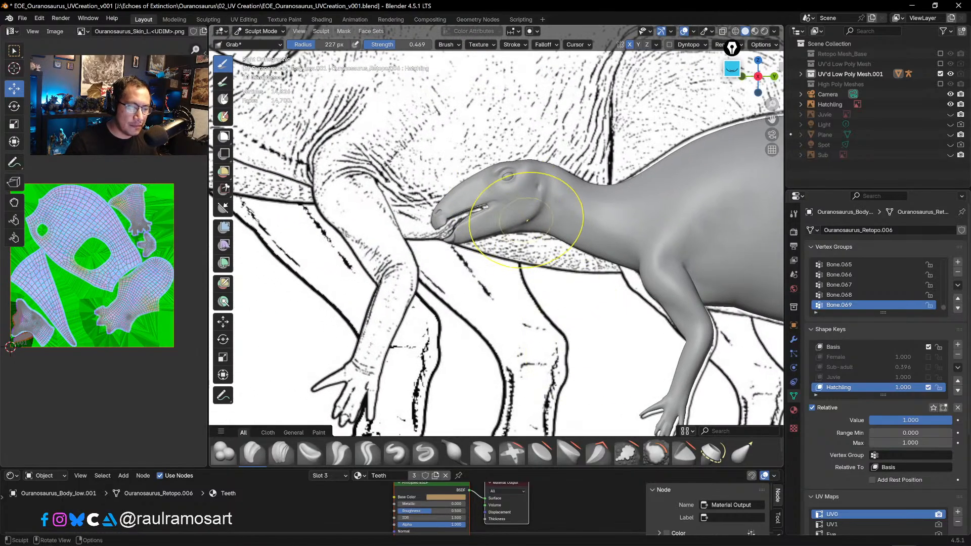
pyautogui.moveTo(595, 329)
pyautogui.keyDown('shift'); pyautogui.mouseDown(button='middle')
pyautogui.moveTo(497, 245)
pyautogui.moveTo(503, 304)
pyautogui.mouseUp(button='middle'); pyautogui.keyUp('shift')
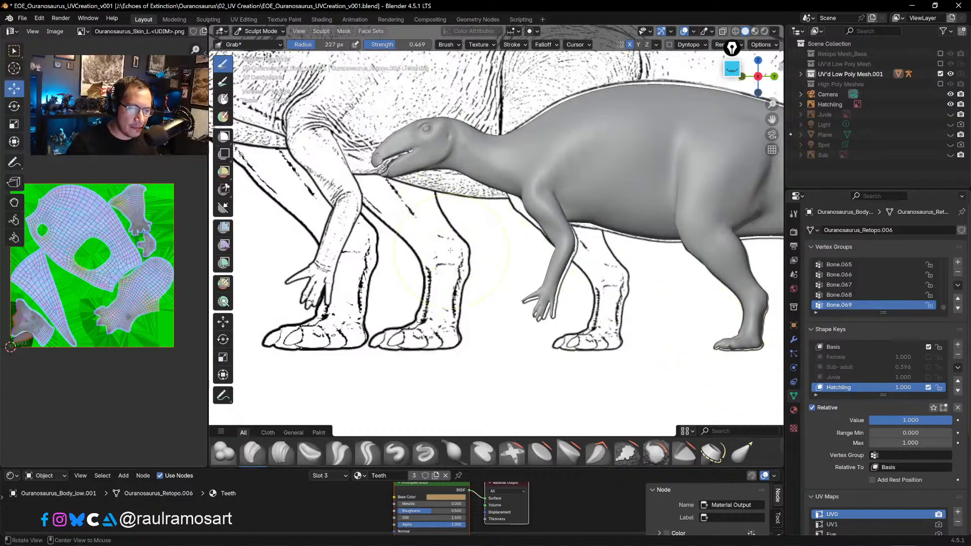
pyautogui.moveTo(506, 239)
pyautogui.mouseDown(button='middle')
pyautogui.moveTo(546, 246)
pyautogui.moveTo(538, 238)
pyautogui.mouseUp(button='middle')
pyautogui.press('KP_3')
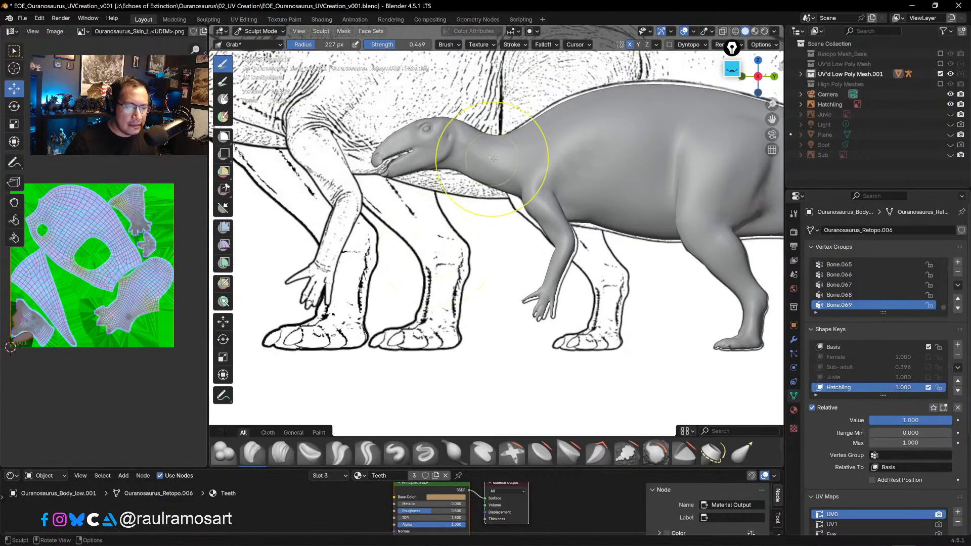
pyautogui.keyDown('ctrl'); pyautogui.moveTo(458, 172); pyautogui.dragTo(452, 196, button='middle'); pyautogui.keyUp('ctrl')
pyautogui.keyDown('shift'); pyautogui.moveTo(400, 134); pyautogui.dragTo(466, 195, button='middle'); pyautogui.keyUp('shift')
pyautogui.moveTo(466, 237)
pyautogui.keyDown('ctrl'); pyautogui.mouseDown(button='middle')
pyautogui.moveTo(466, 265)
pyautogui.moveTo(466, 183)
pyautogui.mouseUp(button='middle'); pyautogui.keyUp('ctrl')
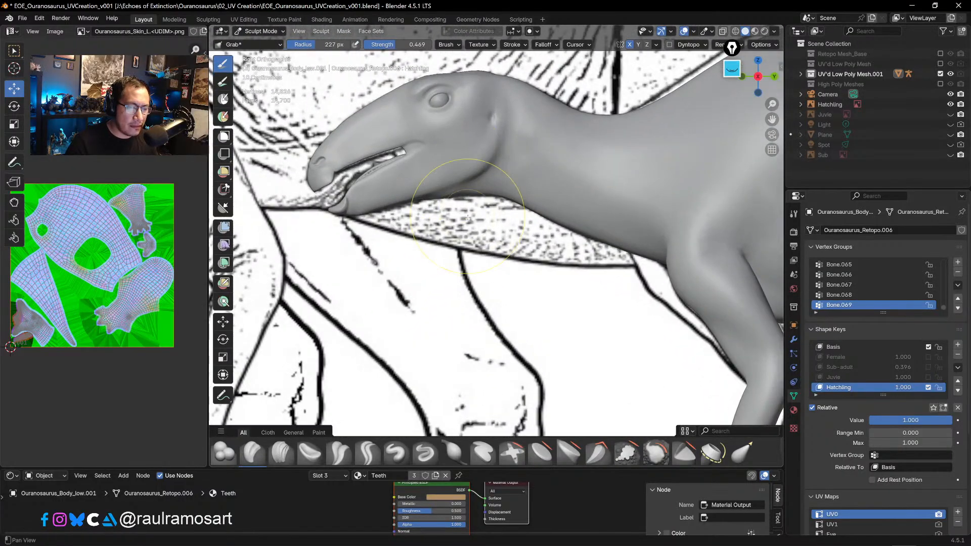
pyautogui.moveTo(445, 130)
pyautogui.keyDown('shift'); pyautogui.mouseDown(button='middle')
pyautogui.moveTo(494, 218)
pyautogui.moveTo(480, 193)
pyautogui.moveTo(496, 184)
pyautogui.mouseUp(button='middle'); pyautogui.keyUp('shift')
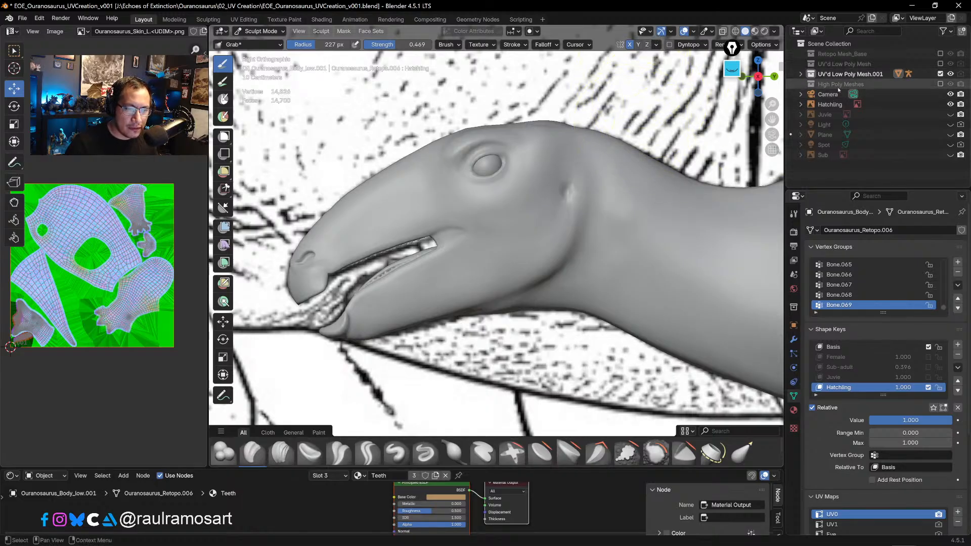
# - Show the mesh as an X-ray wireframe over the reference and switch from Sculpt Mode to Edit Mode
pyautogui.hotkey('shift', 'z')
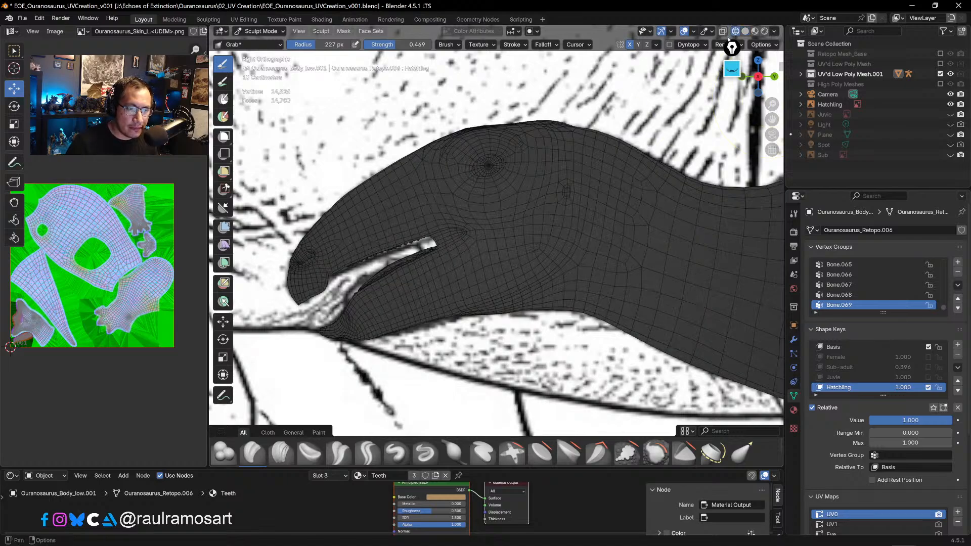
pyautogui.hotkey('alt', 'z')
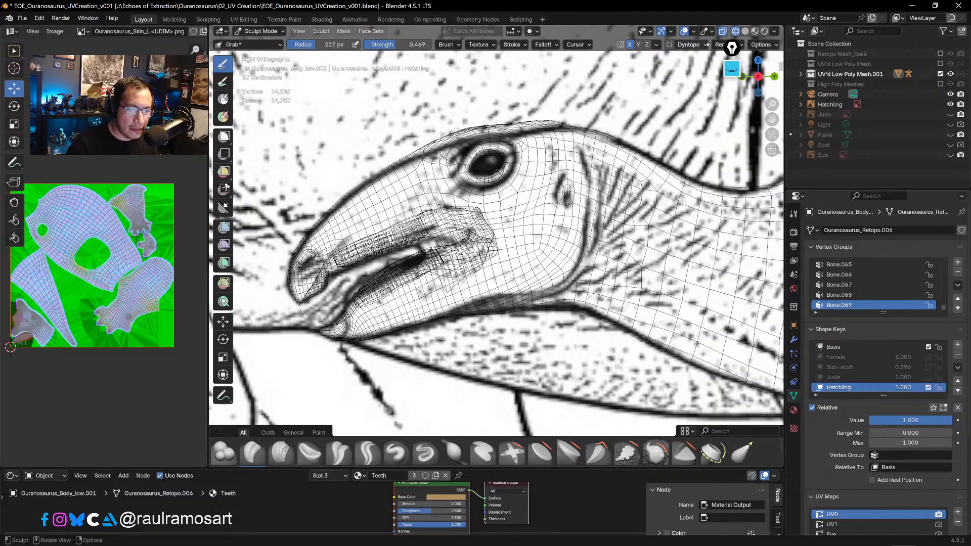
pyautogui.click(255, 31)
pyautogui.click(255, 50)
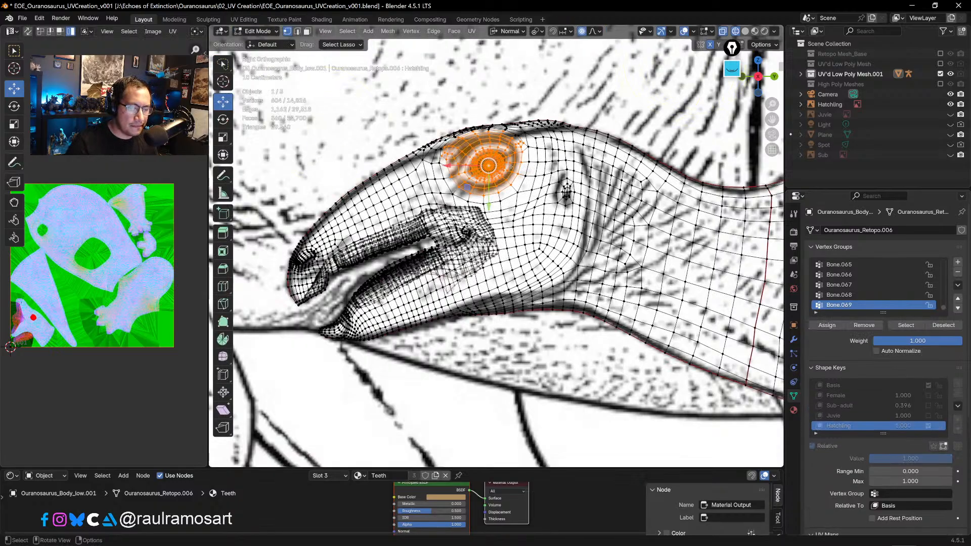
pyautogui.press('s')
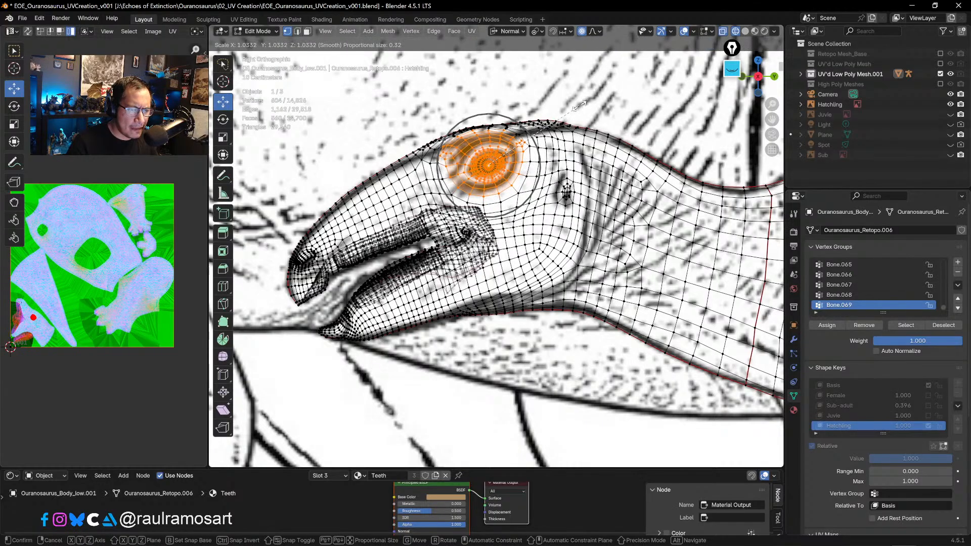
pyautogui.click(575, 107)
pyautogui.hotkey('ctrl', 'z')
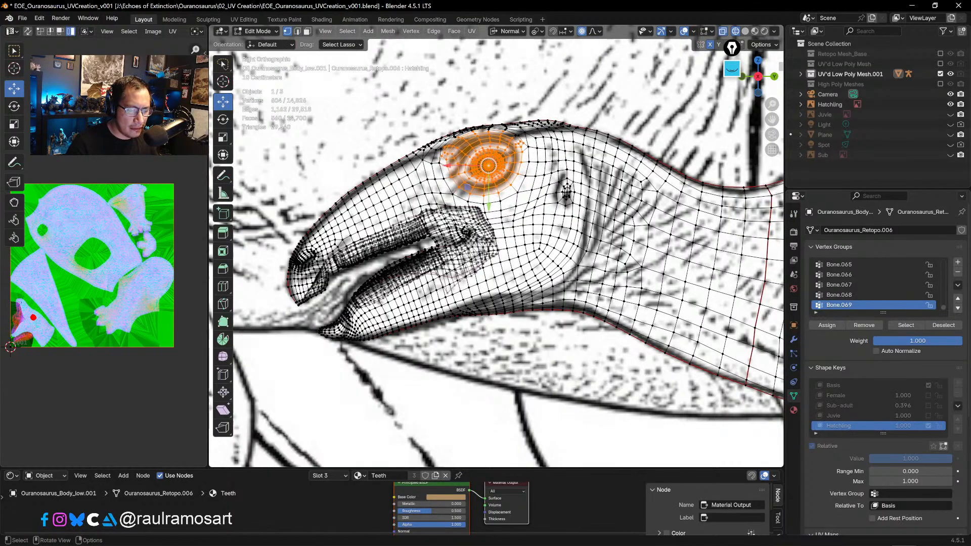
# - Try to enlarge the selected eye region by proportional scaling, with an influence size of 0.32 and a smaller size of about 0.12
pyautogui.press('s')
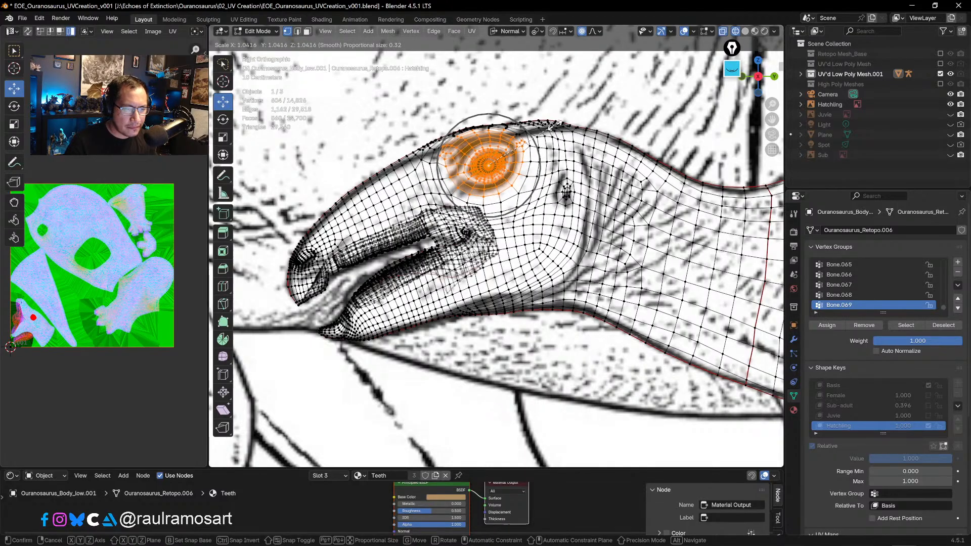
pyautogui.click(549, 130)
pyautogui.hotkey('ctrl', 'z')
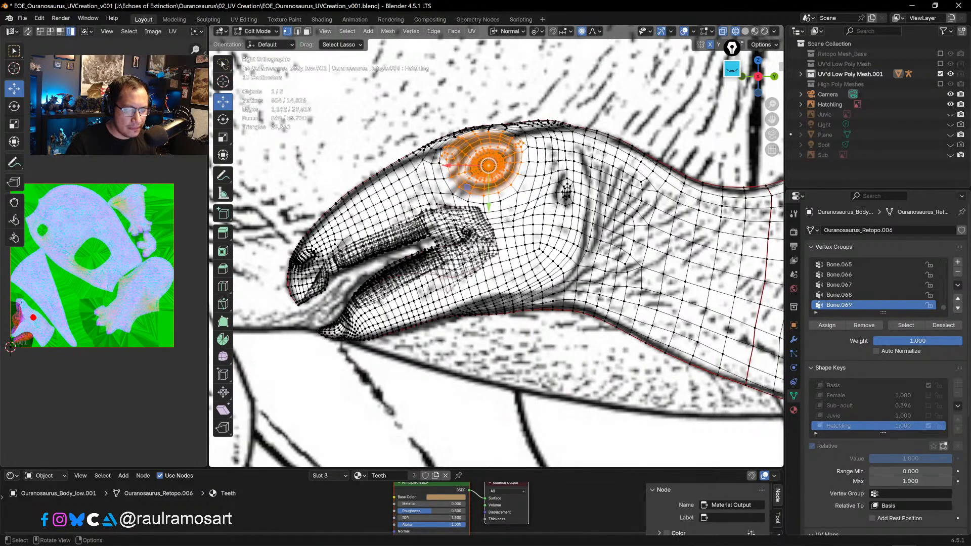
pyautogui.press('s')
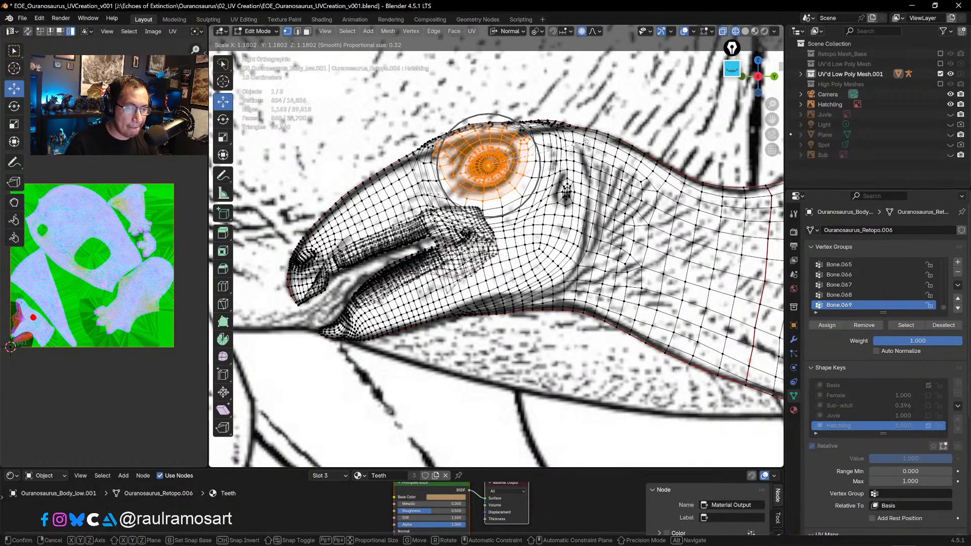
pyautogui.click(587, 139)
pyautogui.hotkey('ctrl', 'z')
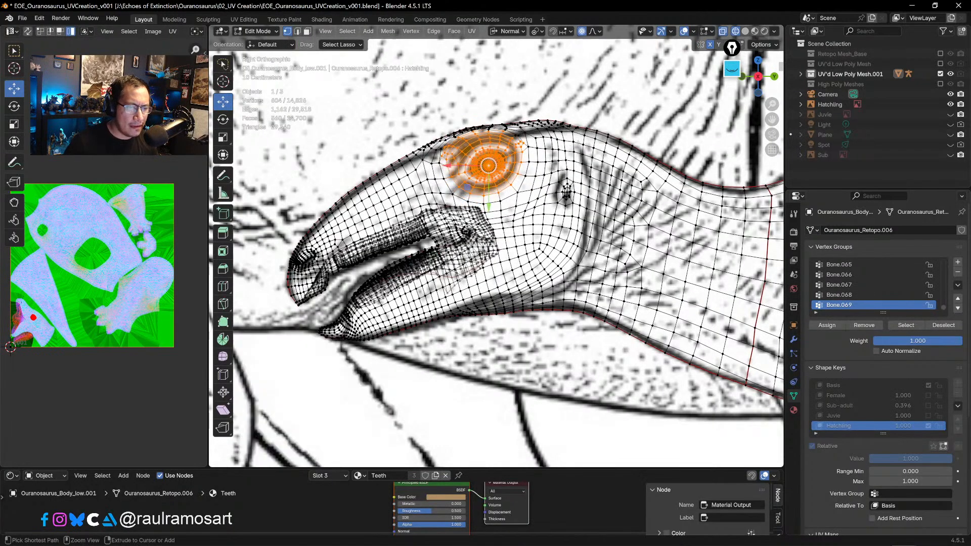
pyautogui.press('s')
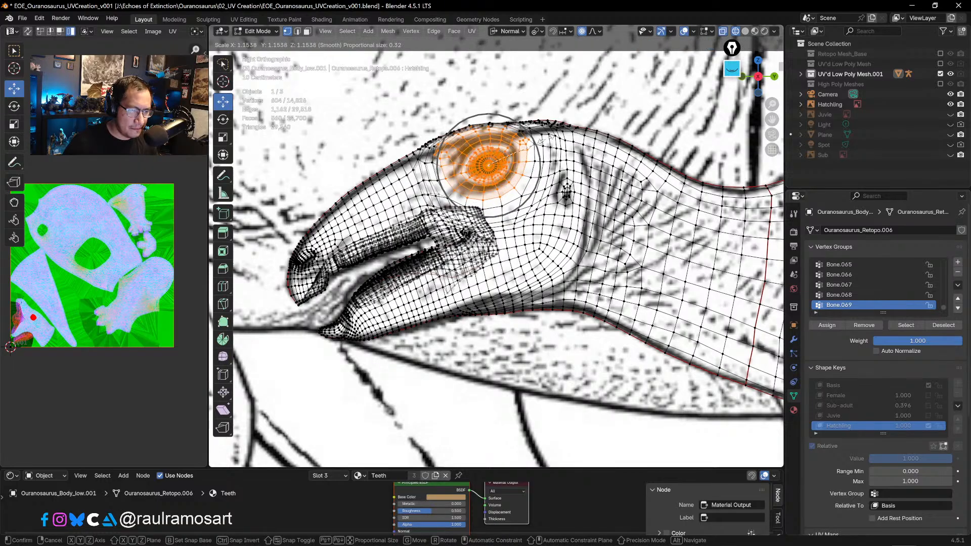
pyautogui.scroll(9, 546, 138)
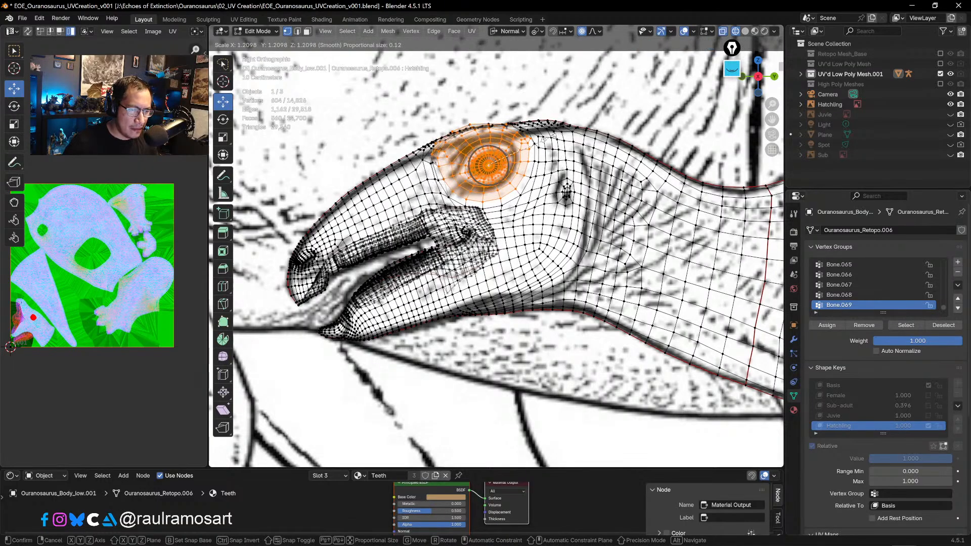
pyautogui.press('Escape')
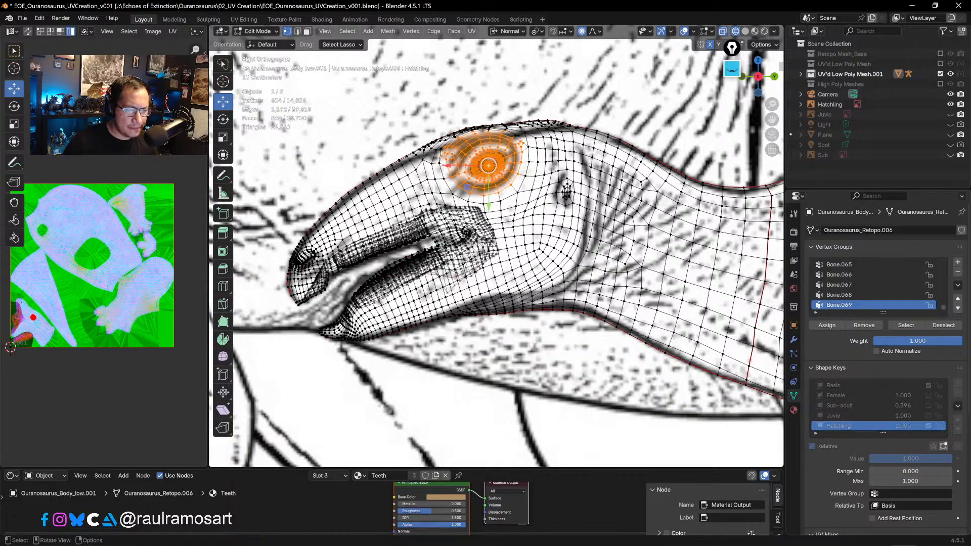
# - Select both complete eyeball meshes inside the head and hide them in Edit Mode
pyautogui.moveTo(506, 349); pyautogui.dragTo(615, 355, button='middle')
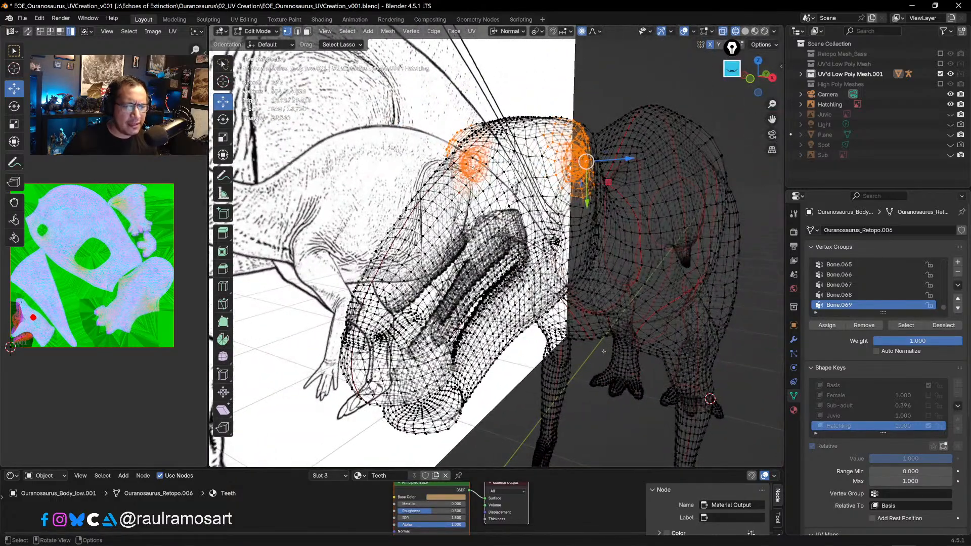
pyautogui.click(551, 164)
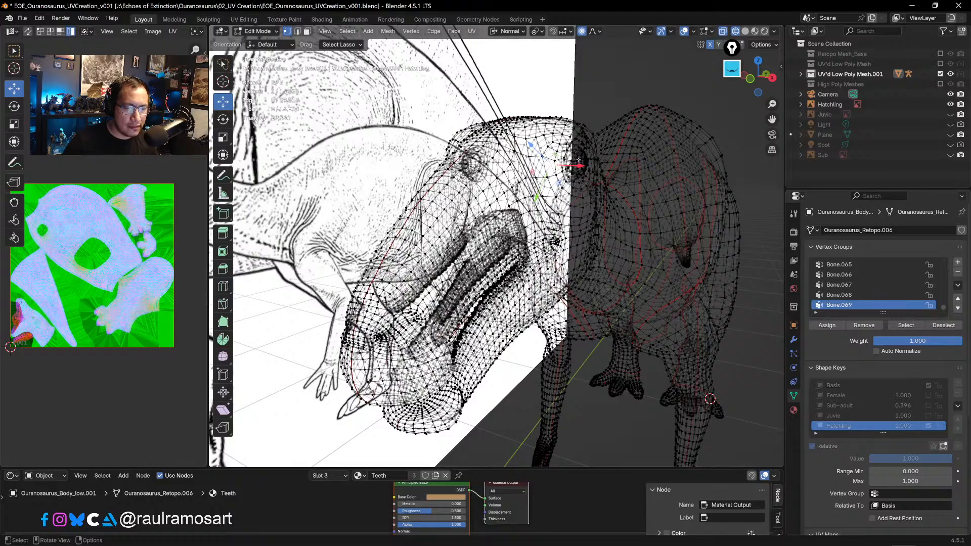
pyautogui.press('l')
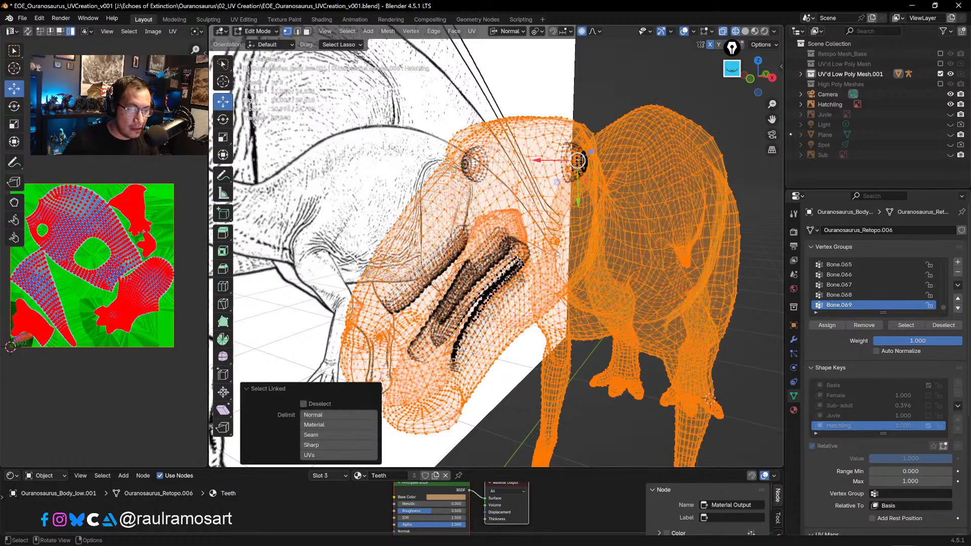
pyautogui.hotkey('alt', 'a')
pyautogui.click(584, 163)
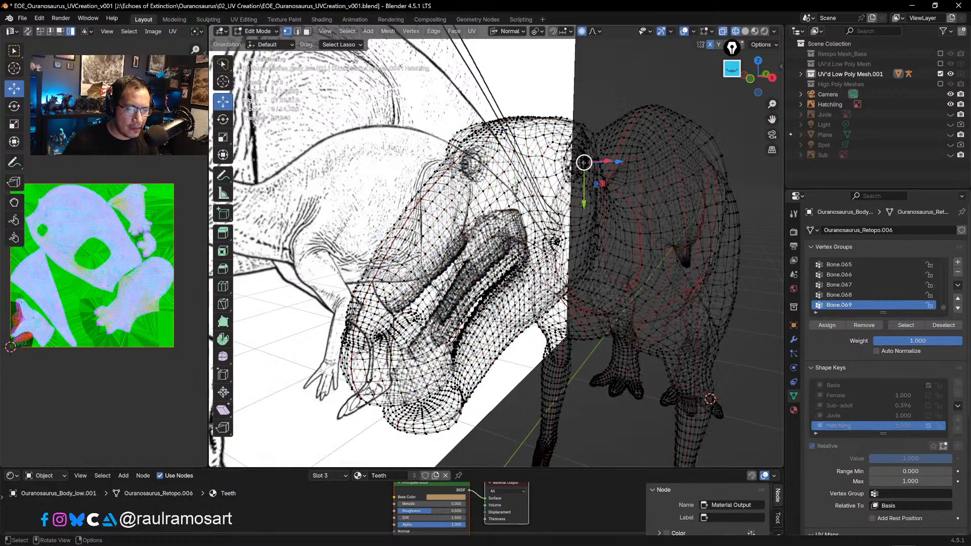
pyautogui.press('l')
pyautogui.moveTo(584, 162); pyautogui.dragTo(560, 169, button='middle')
pyautogui.press('l')
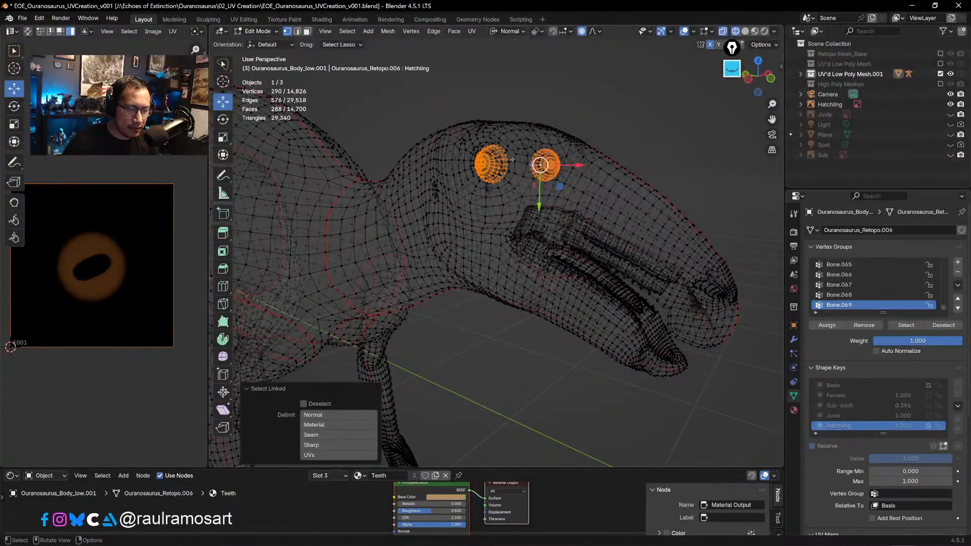
pyautogui.press('h')
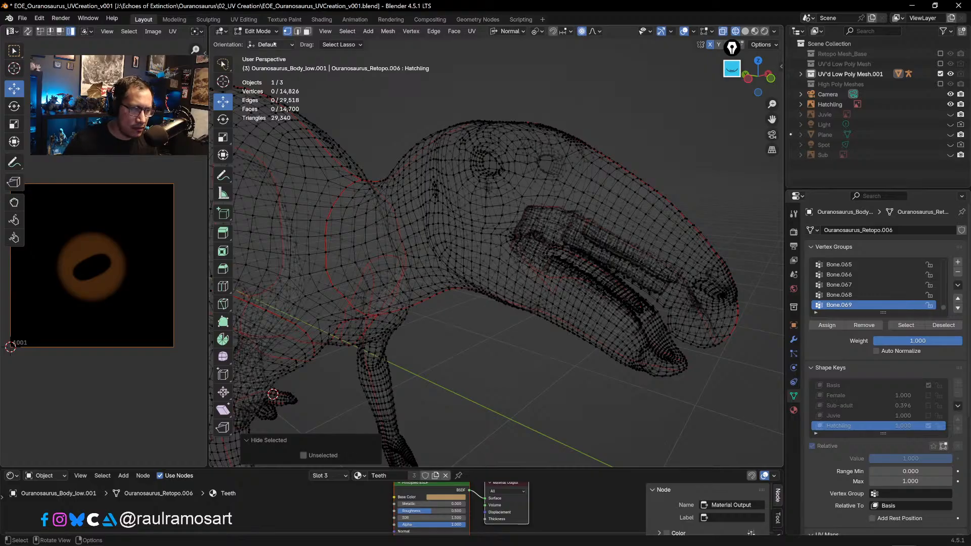
# - Switch to Sculpt Mode through Object Mode and show the head in solid shading from the right orthographic view
pyautogui.click(258, 31)
pyautogui.click(260, 44)
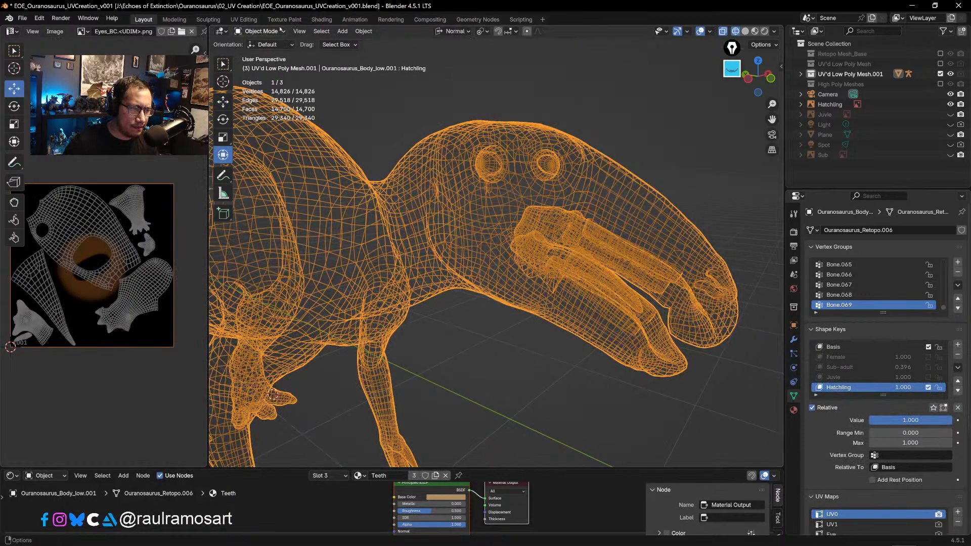
pyautogui.click(259, 31)
pyautogui.click(263, 66)
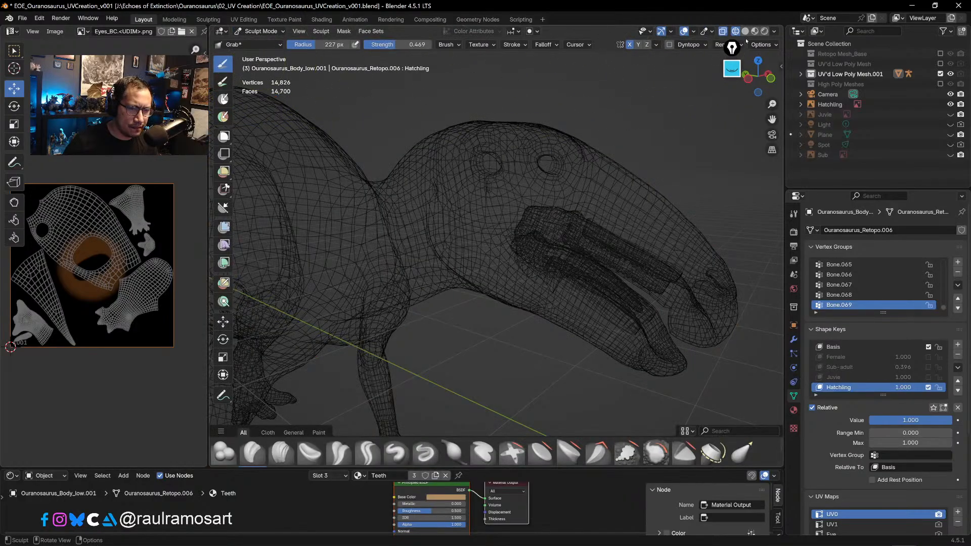
pyautogui.hotkey('shift', 'z')
pyautogui.moveTo(635, 114); pyautogui.dragTo(539, 122, button='middle')
pyautogui.press('KP_3')
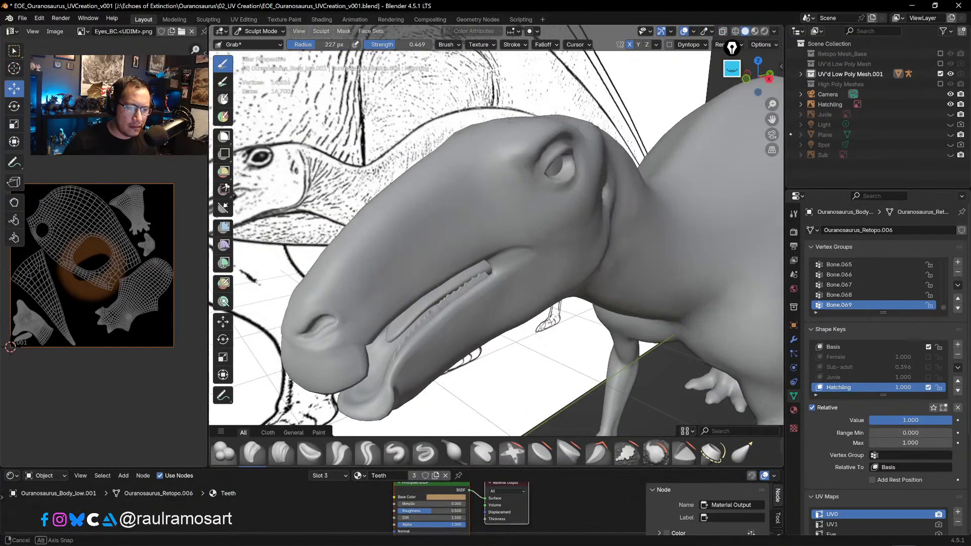
# - Reduce the Grab brush to 132 px and pull the upper and lower eyelid rims apart into a larger, rounder eye opening
pyautogui.scroll(4, 496, 121)
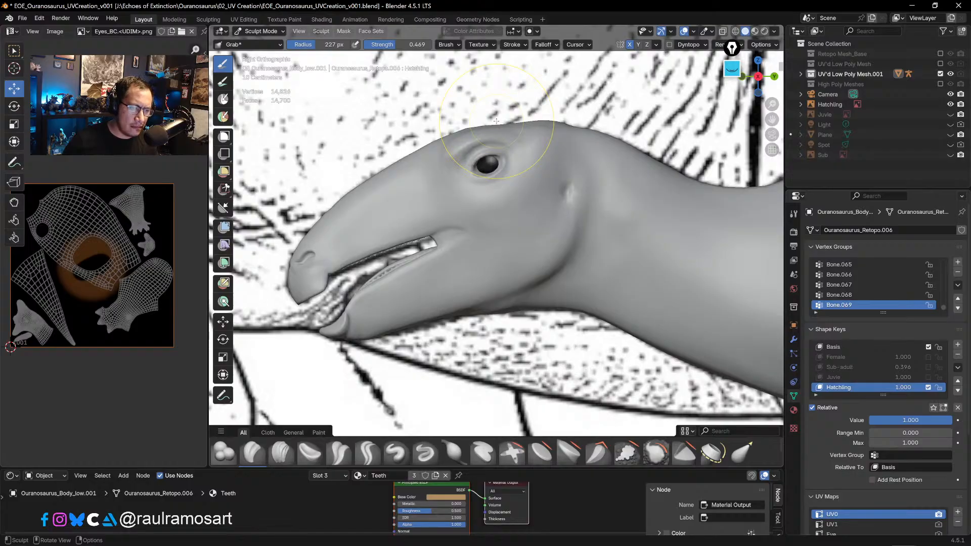
pyautogui.moveTo(487, 150)
pyautogui.keyDown('ctrl'); pyautogui.mouseDown(button='middle')
pyautogui.moveTo(489, 170)
pyautogui.moveTo(492, 132)
pyautogui.moveTo(503, 231)
pyautogui.moveTo(466, 185)
pyautogui.mouseUp(button='middle'); pyautogui.keyUp('ctrl')
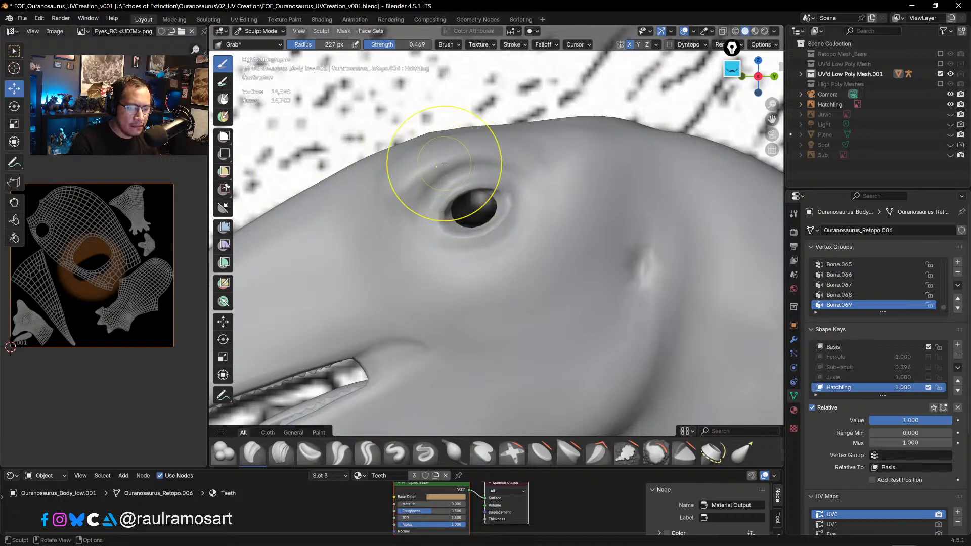
pyautogui.press('f')
pyautogui.click(473, 185)
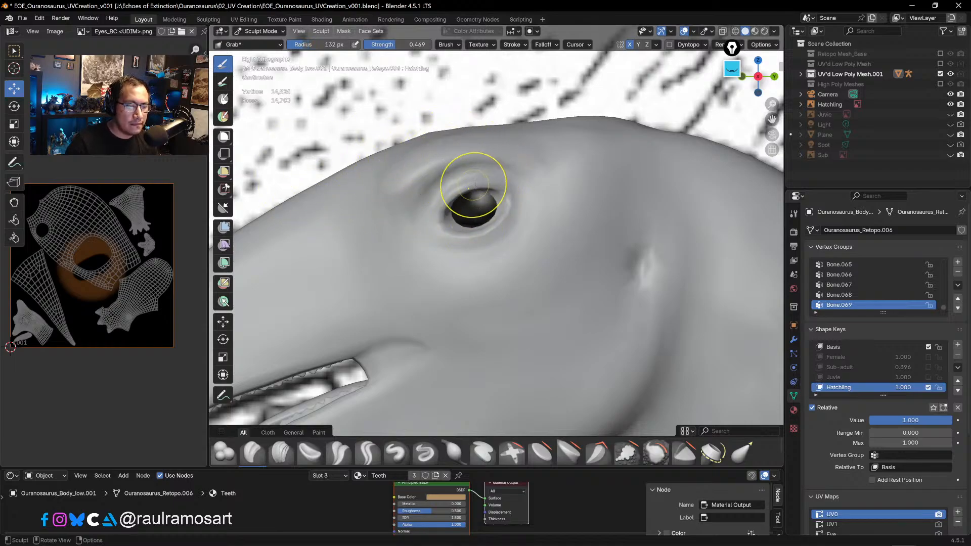
pyautogui.moveTo(465, 190); pyautogui.dragTo(464, 184)
pyautogui.moveTo(458, 192); pyautogui.dragTo(457, 187)
pyautogui.moveTo(465, 188)
pyautogui.mouseDown()
pyautogui.moveTo(494, 183)
pyautogui.moveTo(439, 206)
pyautogui.moveTo(454, 188)
pyautogui.mouseUp()
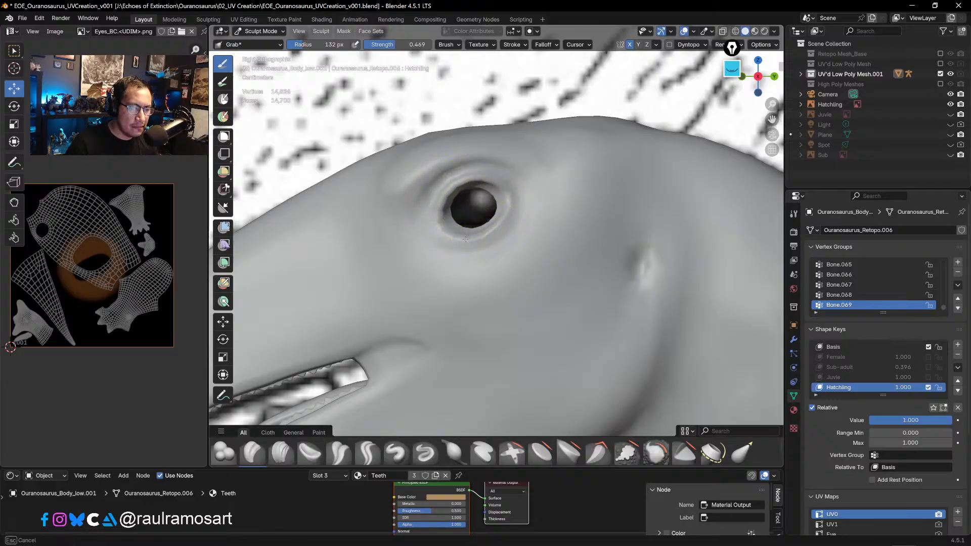
pyautogui.moveTo(459, 234)
pyautogui.mouseDown()
pyautogui.moveTo(492, 225)
pyautogui.moveTo(488, 215)
pyautogui.moveTo(505, 206)
pyautogui.moveTo(488, 184)
pyautogui.moveTo(479, 221)
pyautogui.mouseUp()
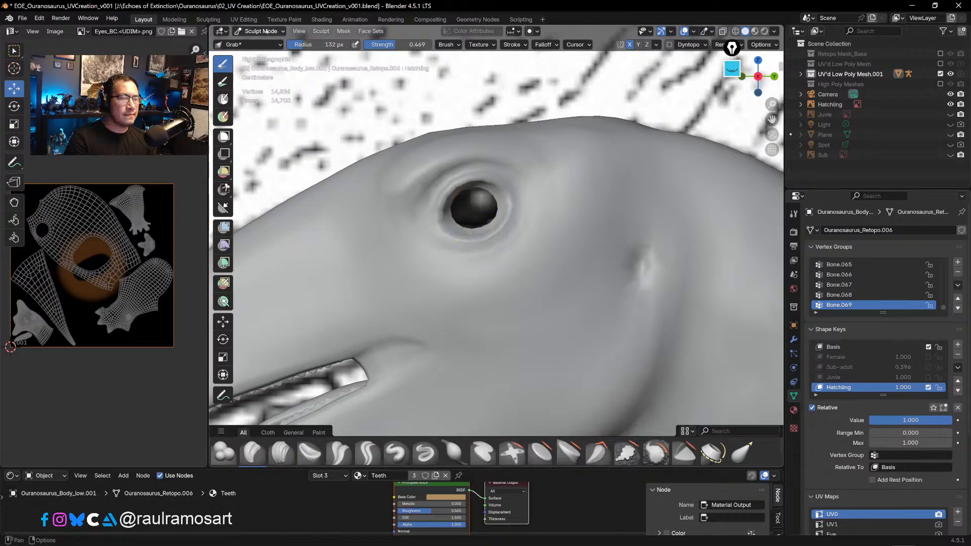
# - Return to Object Mode and examine the reshaped eye and head from several angles and against the reference
pyautogui.click(265, 32)
pyautogui.click(264, 42)
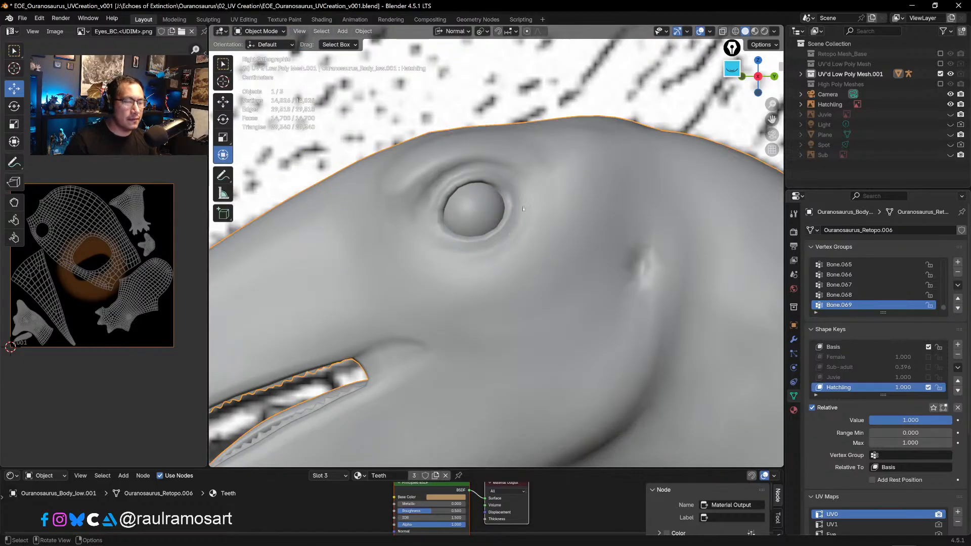
pyautogui.keyDown('ctrl'); pyautogui.moveTo(497, 240); pyautogui.dragTo(683, 180, button='middle'); pyautogui.keyUp('ctrl')
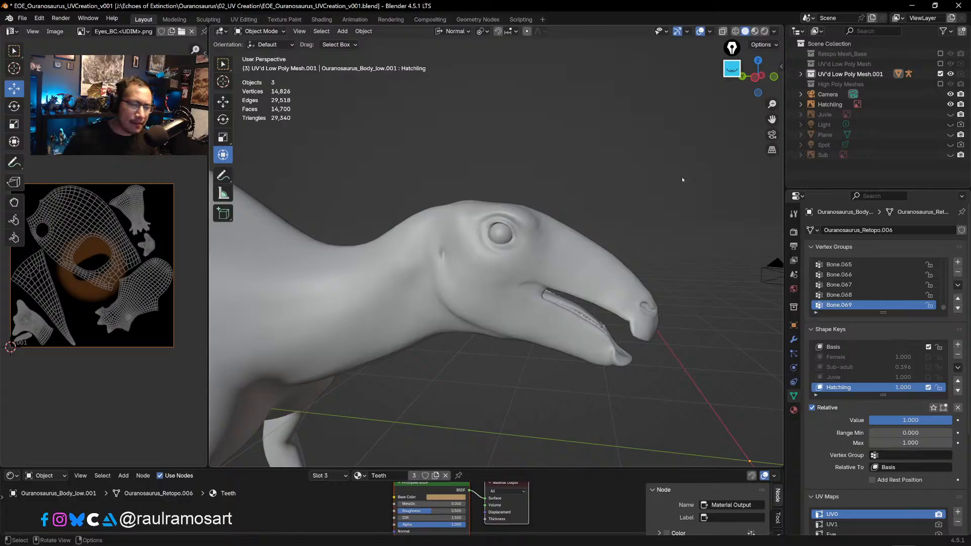
pyautogui.moveTo(682, 180)
pyautogui.mouseDown(button='middle')
pyautogui.moveTo(430, 187)
pyautogui.moveTo(469, 293)
pyautogui.mouseUp(button='middle')
pyautogui.press('KP_3')
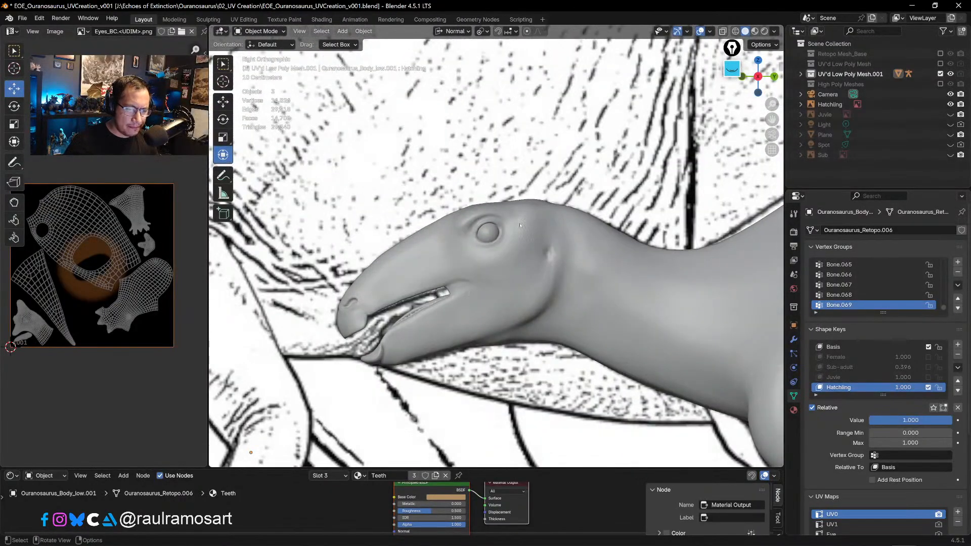
pyautogui.moveTo(520, 225)
pyautogui.keyDown('ctrl'); pyautogui.mouseDown(button='middle')
pyautogui.moveTo(511, 153)
pyautogui.moveTo(480, 244)
pyautogui.moveTo(556, 154)
pyautogui.moveTo(623, 167)
pyautogui.moveTo(542, 137)
pyautogui.moveTo(560, 327)
pyautogui.moveTo(561, 296)
pyautogui.moveTo(568, 334)
pyautogui.moveTo(639, 422)
pyautogui.mouseUp(button='middle'); pyautogui.keyUp('ctrl')
pyautogui.scroll(-3, 560, 327)
pyautogui.keyDown('shift'); pyautogui.moveTo(453, 253); pyautogui.dragTo(503, 318, button='middle'); pyautogui.keyUp('shift')
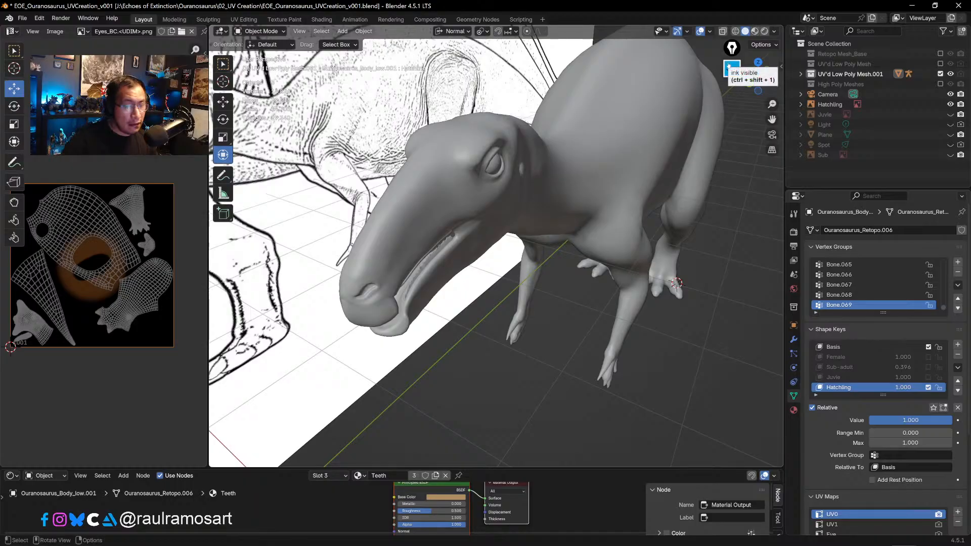
# - Show the textured dinosaur in Material Preview shading over the reference drawing in the right orthographic view
pyautogui.click(755, 31)
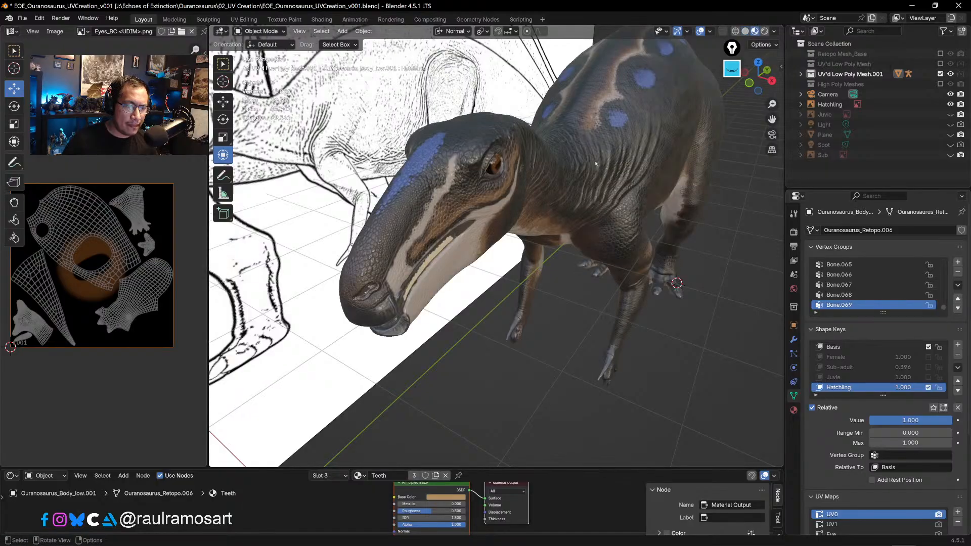
pyautogui.moveTo(596, 160); pyautogui.dragTo(491, 209, button='middle')
pyautogui.scroll(-1, 491, 209)
pyautogui.press('KP_3')
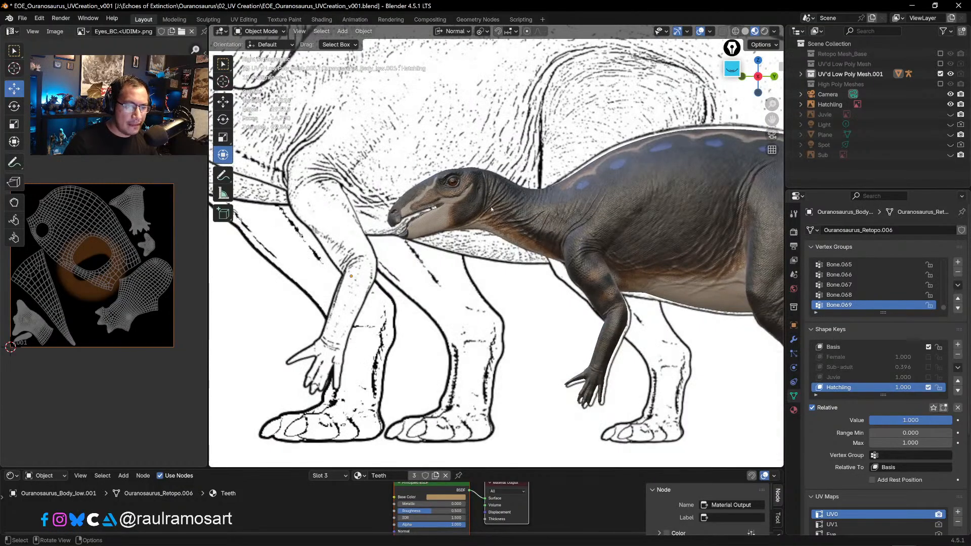
# - Hide the Hatchling reference image and show the hatchling model in the right orthographic view
pyautogui.scroll(-5, 491, 208)
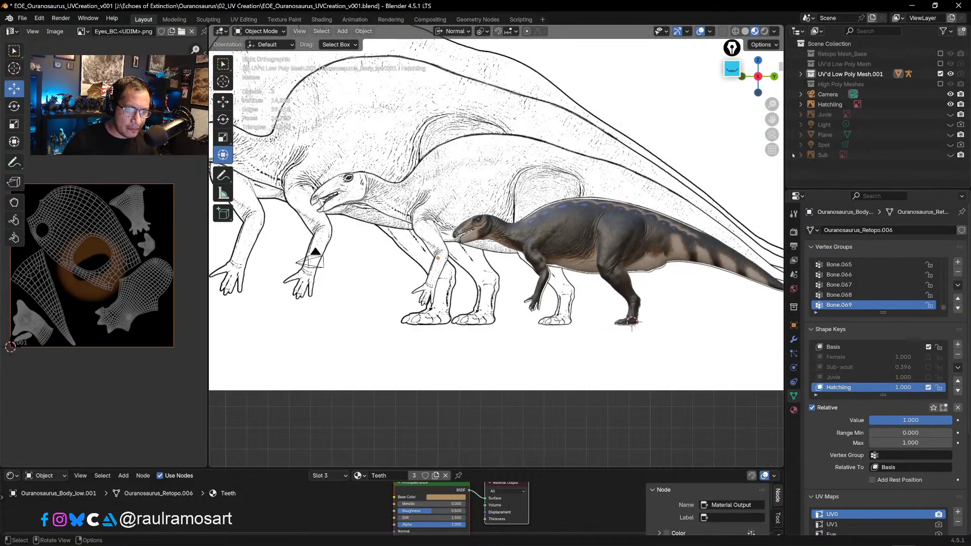
pyautogui.click(951, 104)
pyautogui.scroll(5, 601, 231)
pyautogui.keyDown('alt'); pyautogui.moveTo(601, 231); pyautogui.dragTo(398, 262, button='middle'); pyautogui.keyUp('alt')
pyautogui.press('KP_3')
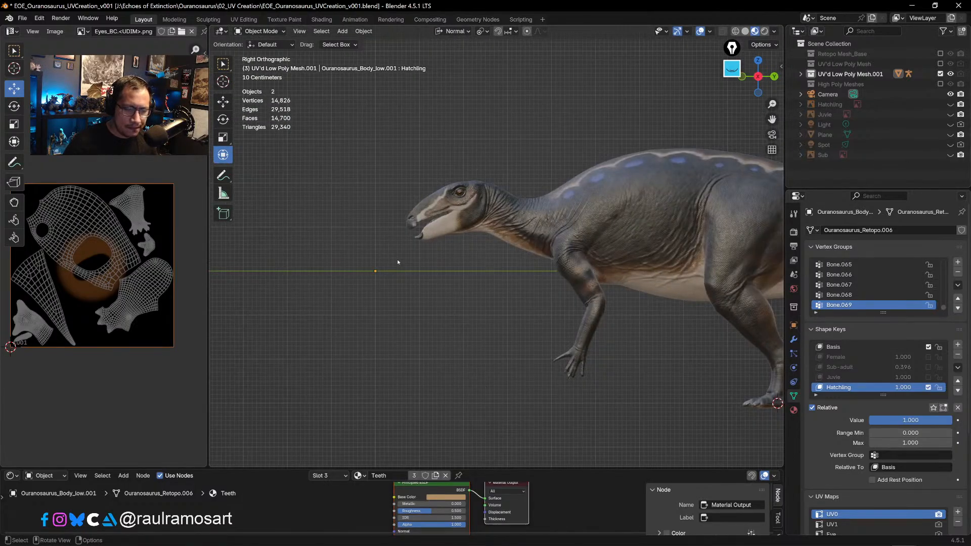
pyautogui.keyDown('shift'); pyautogui.moveTo(573, 271); pyautogui.dragTo(389, 282, button='middle'); pyautogui.keyUp('shift')
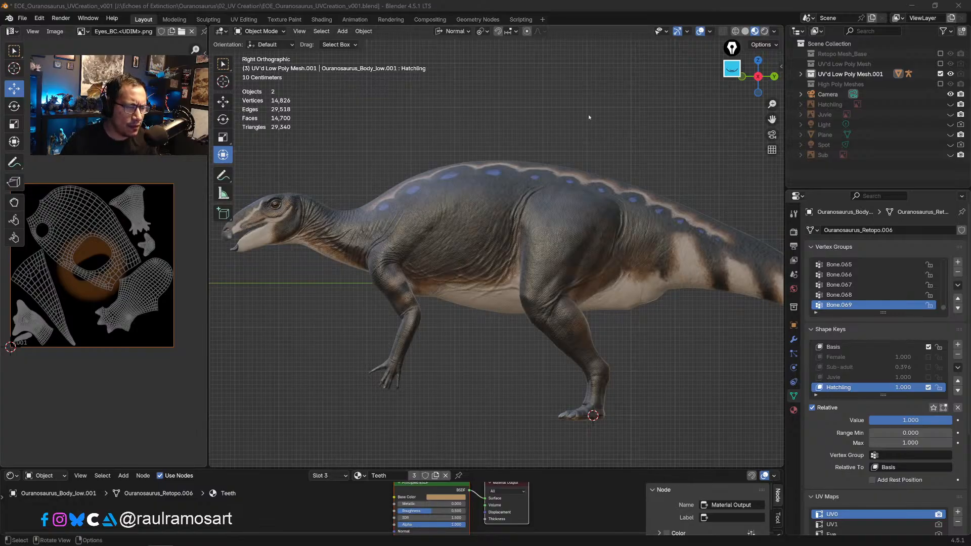
# - Put the hatchling body mesh into Sculpt Mode, with its head in right side view
pyautogui.scroll(-2, 329, 247)
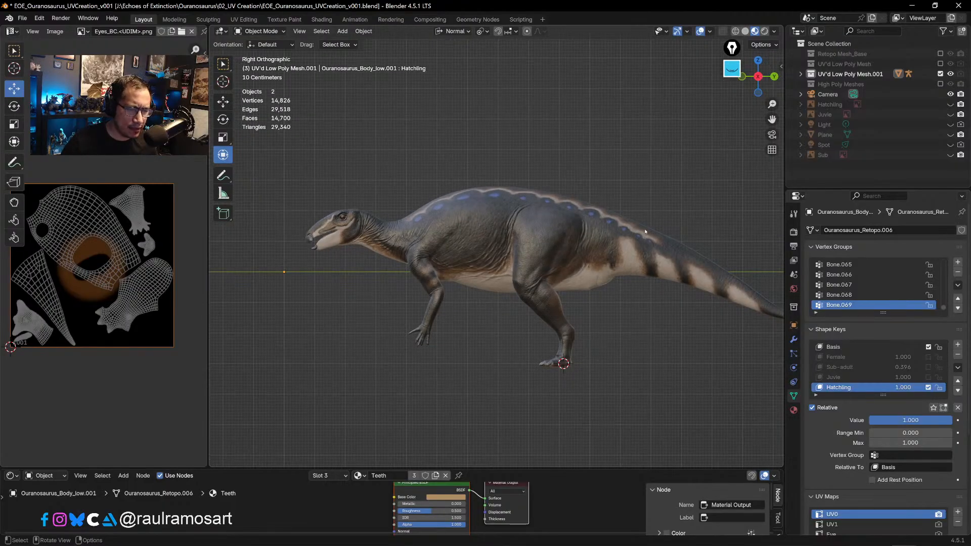
pyautogui.moveTo(645, 232); pyautogui.dragTo(523, 261, button='middle')
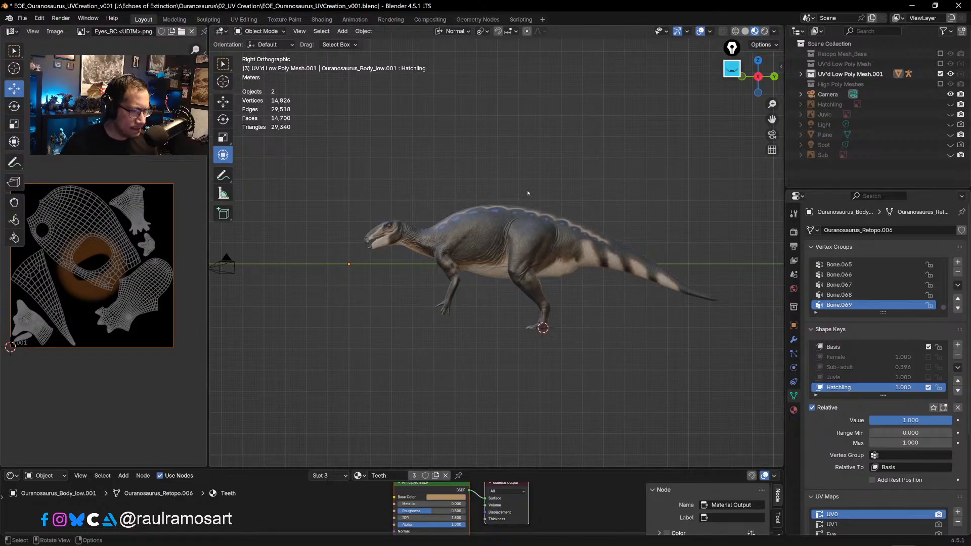
pyautogui.scroll(4, 444, 174)
pyautogui.scroll(5, 411, 241)
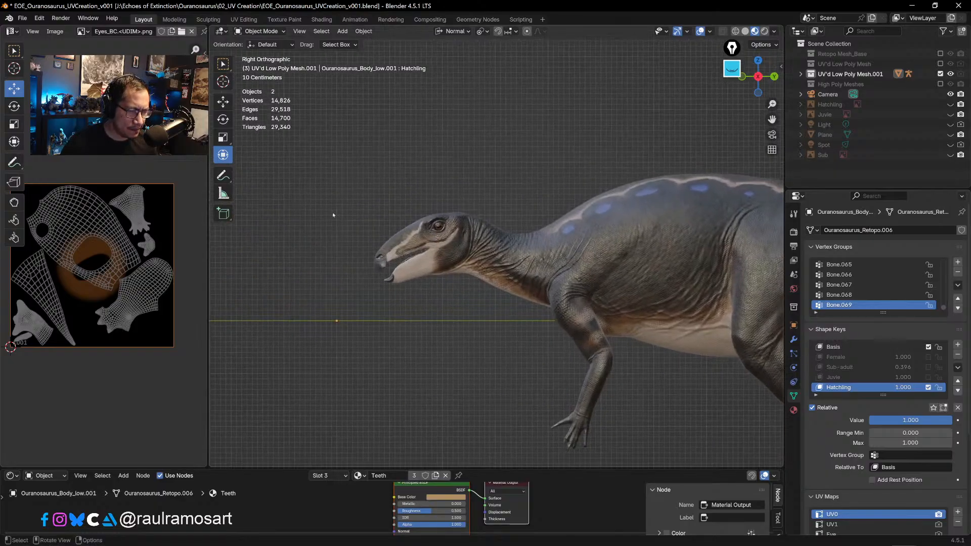
pyautogui.scroll(4, 356, 247)
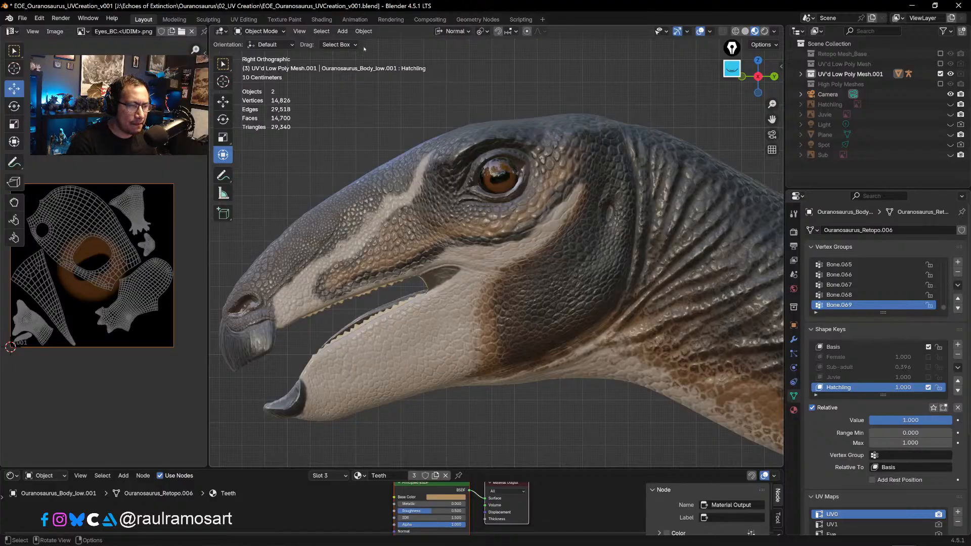
pyautogui.click(261, 31)
pyautogui.click(267, 66)
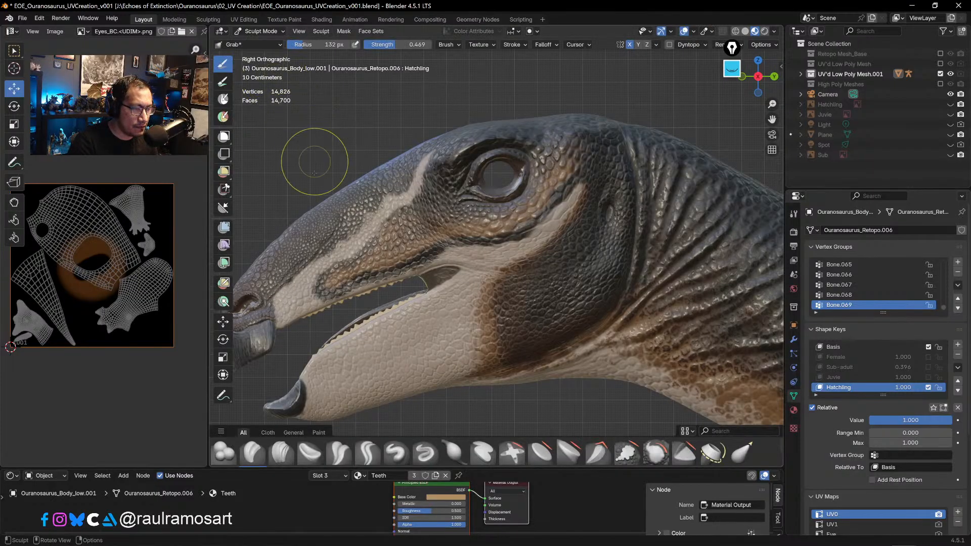
pyautogui.press('KP_3')
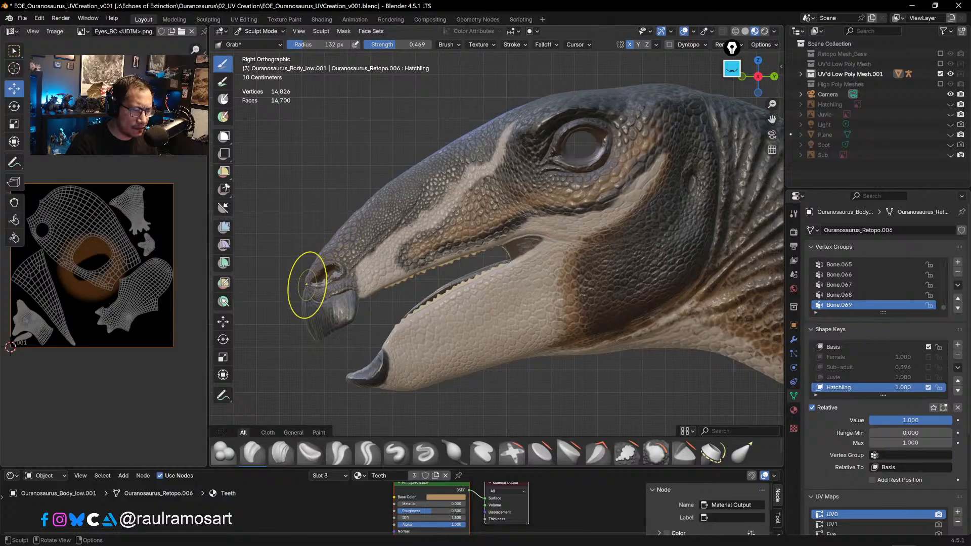
# - Sculpt the upper profile from beak to brow with the Grab brush at a 162 px radius, and return to Object Mode
pyautogui.press(']')
pyautogui.press(']')
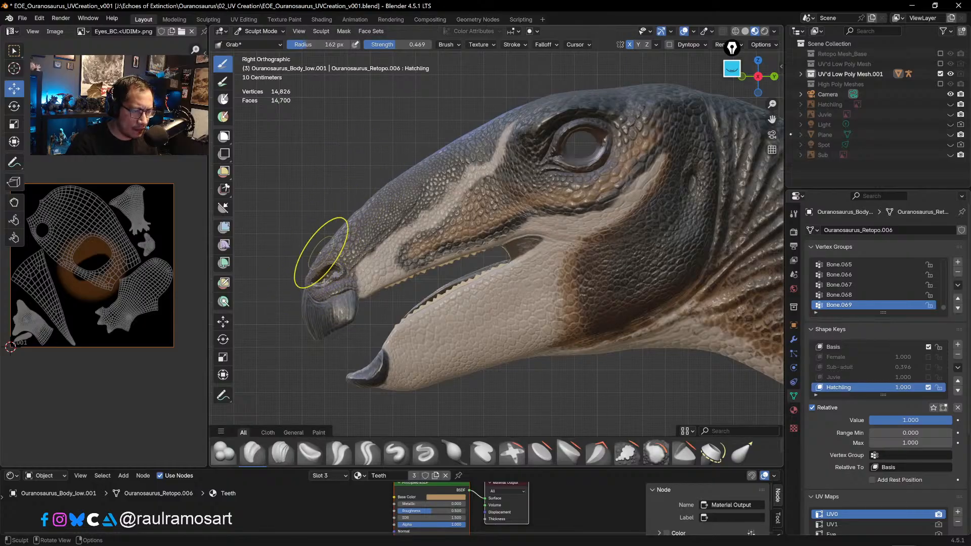
pyautogui.moveTo(305, 299)
pyautogui.mouseDown()
pyautogui.moveTo(304, 309)
pyautogui.moveTo(304, 278)
pyautogui.moveTo(363, 203)
pyautogui.mouseUp()
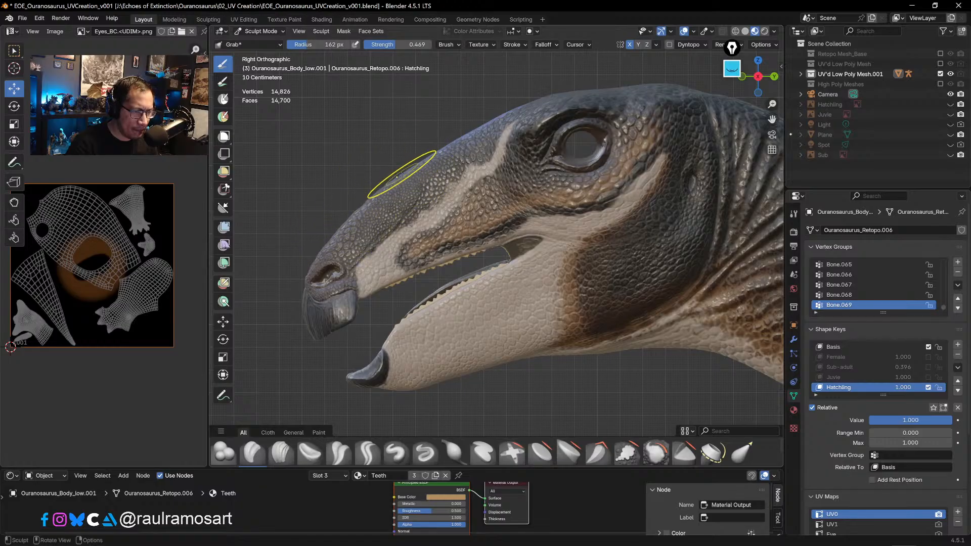
pyautogui.moveTo(400, 174); pyautogui.dragTo(429, 152)
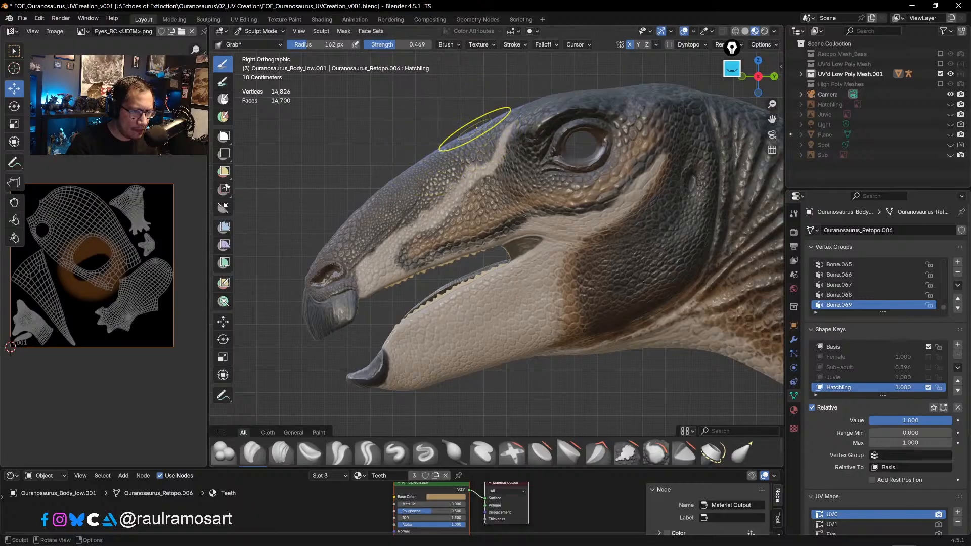
pyautogui.moveTo(475, 127); pyautogui.dragTo(552, 96)
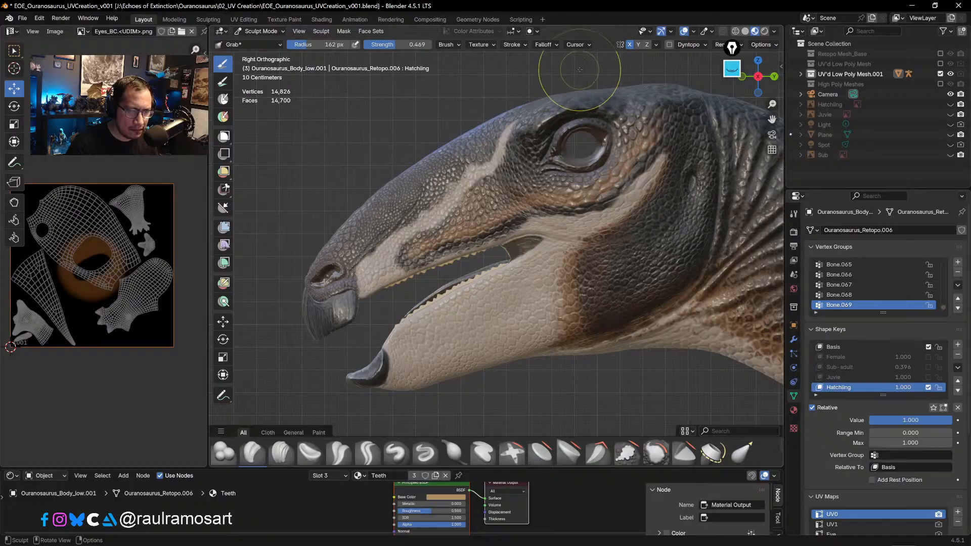
pyautogui.keyDown('shift'); pyautogui.moveTo(577, 67); pyautogui.dragTo(552, 72, button='middle'); pyautogui.keyUp('shift')
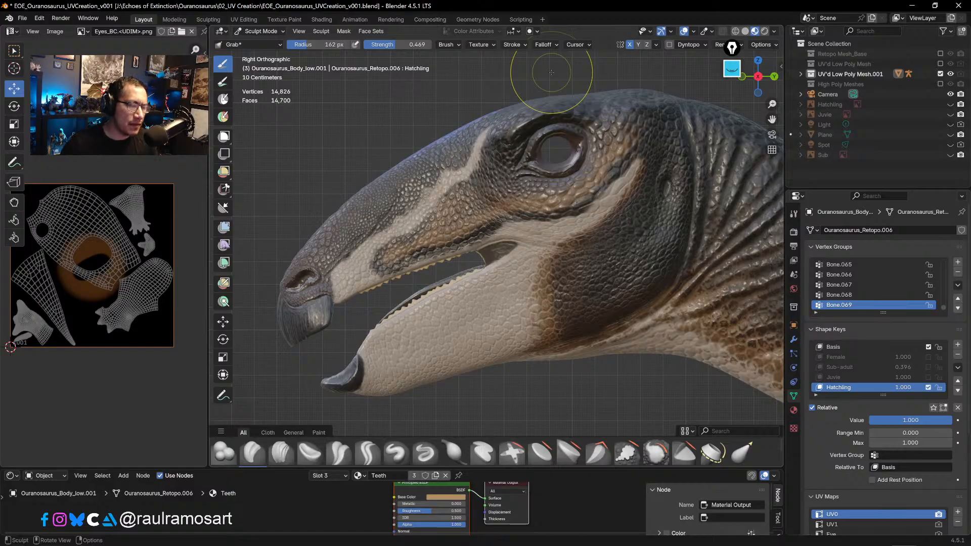
pyautogui.click(261, 31)
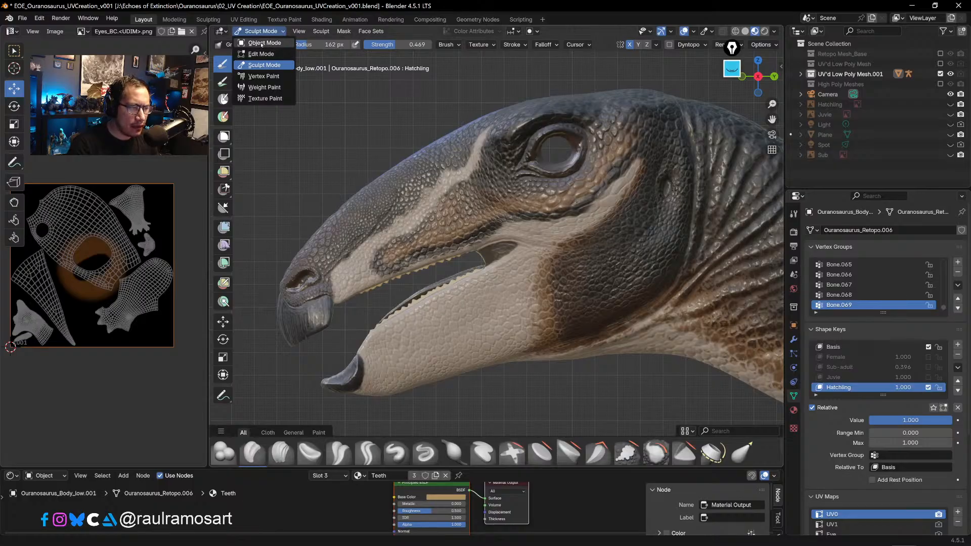
pyautogui.click(263, 43)
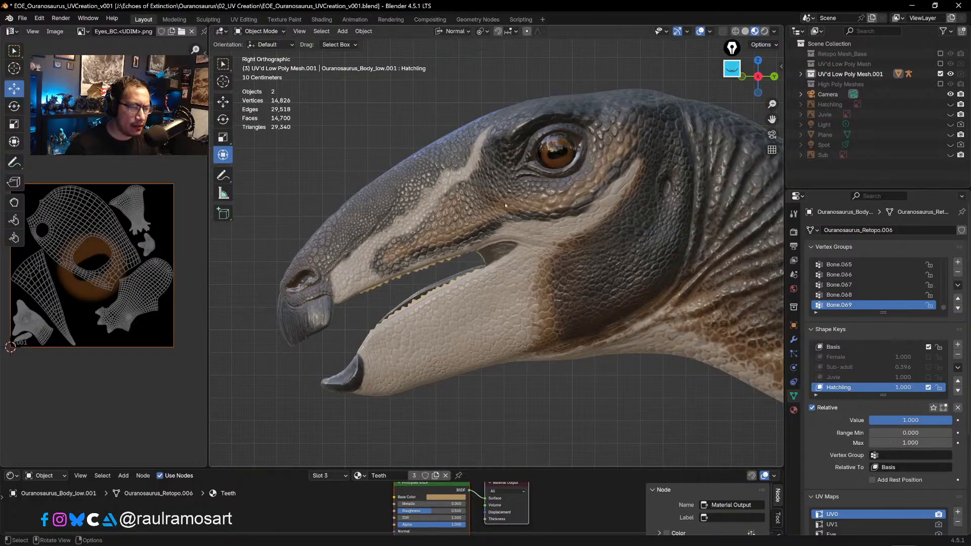
# - Examine the hatchling's head, body and limbs from below and from several perspective angles
pyautogui.keyDown('alt'); pyautogui.moveTo(506, 205); pyautogui.dragTo(516, 148, button='middle'); pyautogui.keyUp('alt')
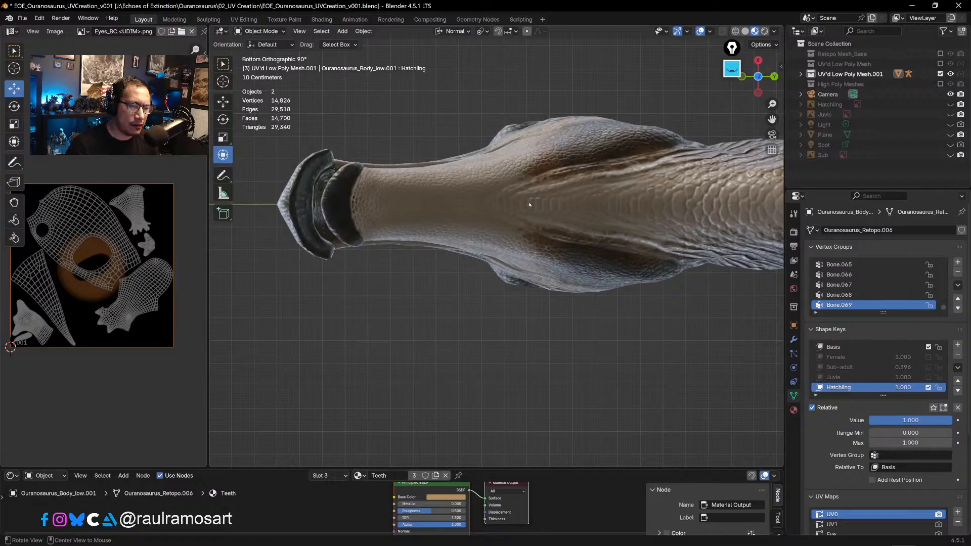
pyautogui.keyDown('alt'); pyautogui.moveTo(530, 204); pyautogui.dragTo(562, 227, button='middle'); pyautogui.keyUp('alt')
pyautogui.scroll(2, 566, 231)
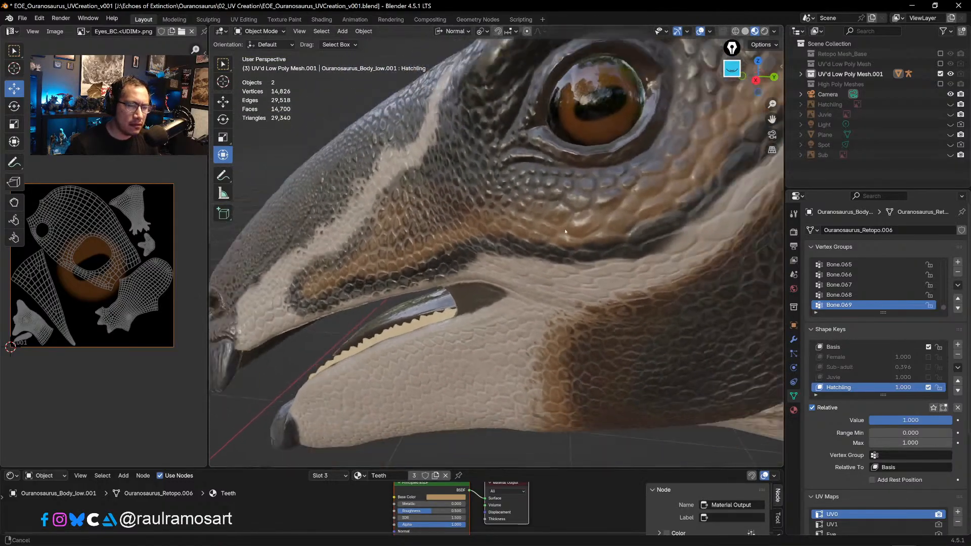
pyautogui.scroll(-6, 565, 232)
pyautogui.scroll(2, 430, 309)
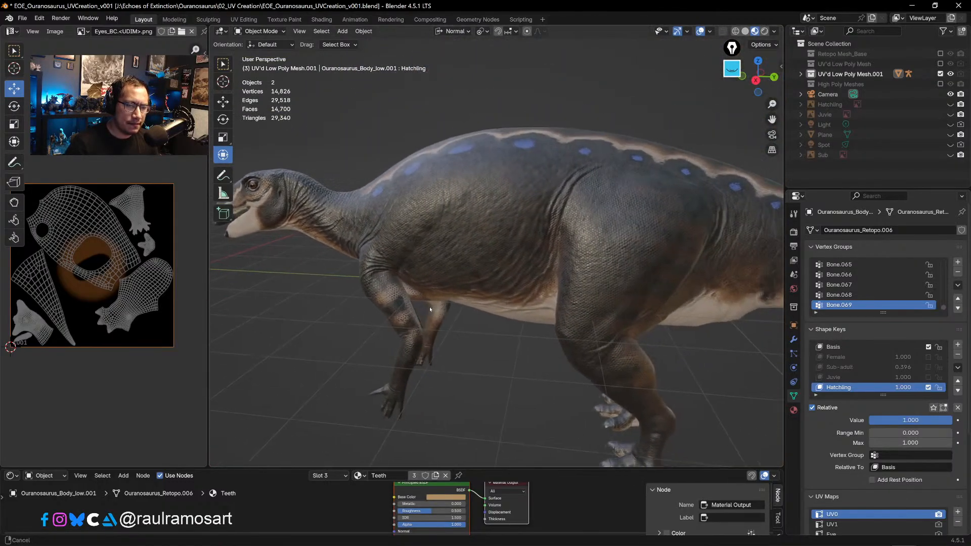
pyautogui.moveTo(429, 306); pyautogui.dragTo(509, 392, button='middle')
pyautogui.scroll(-6, 518, 393)
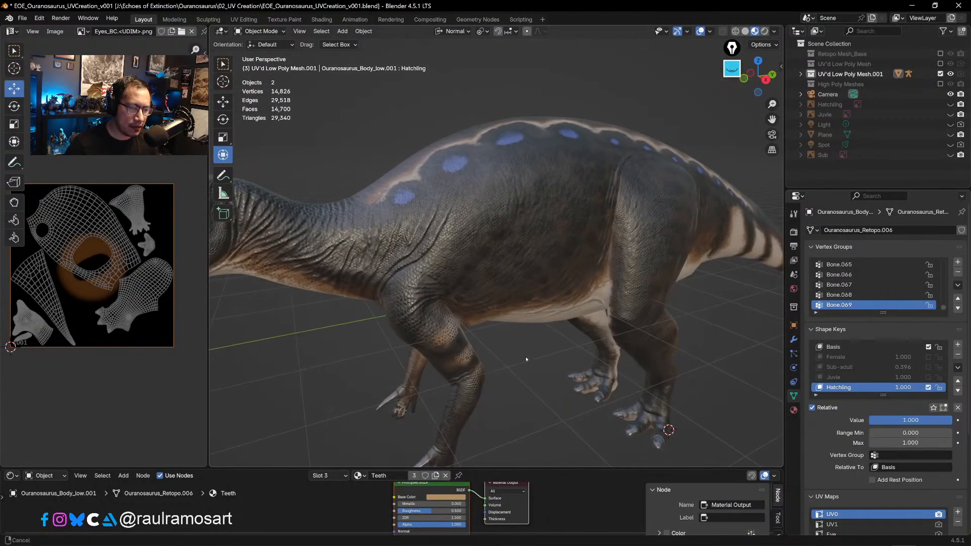
pyautogui.moveTo(513, 246); pyautogui.dragTo(548, 176, button='middle')
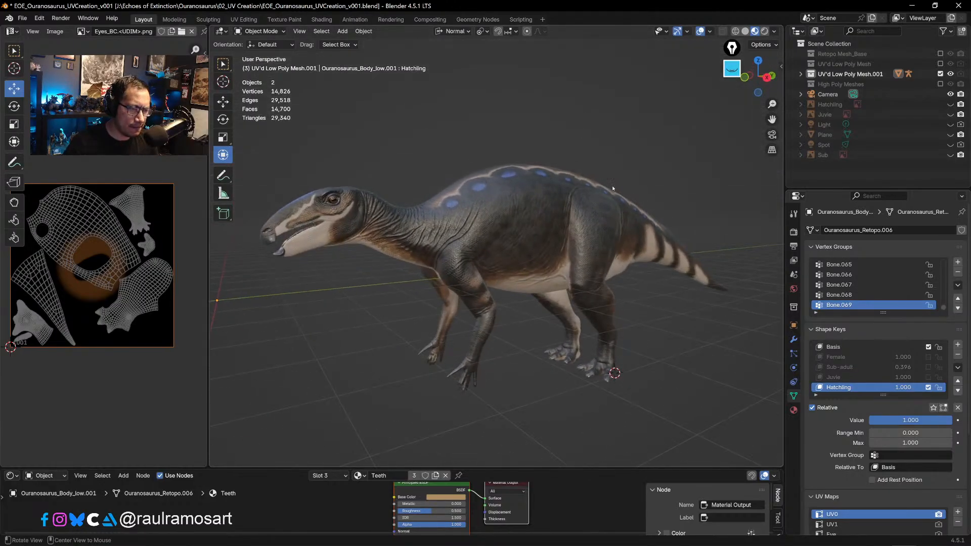
# - Save the Blender file with the hatchling in the right orthographic view
pyautogui.moveTo(582, 152); pyautogui.dragTo(599, 138, button='middle')
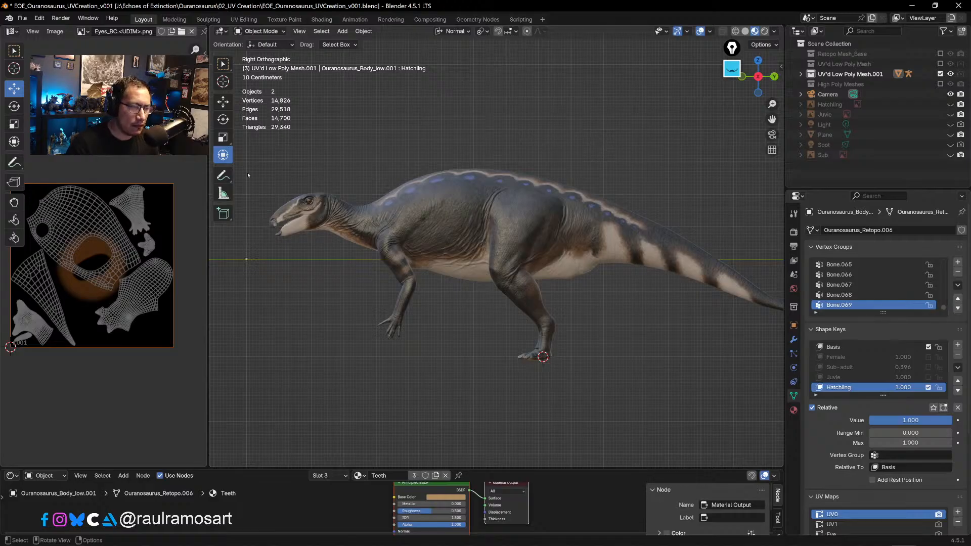
pyautogui.click(23, 17)
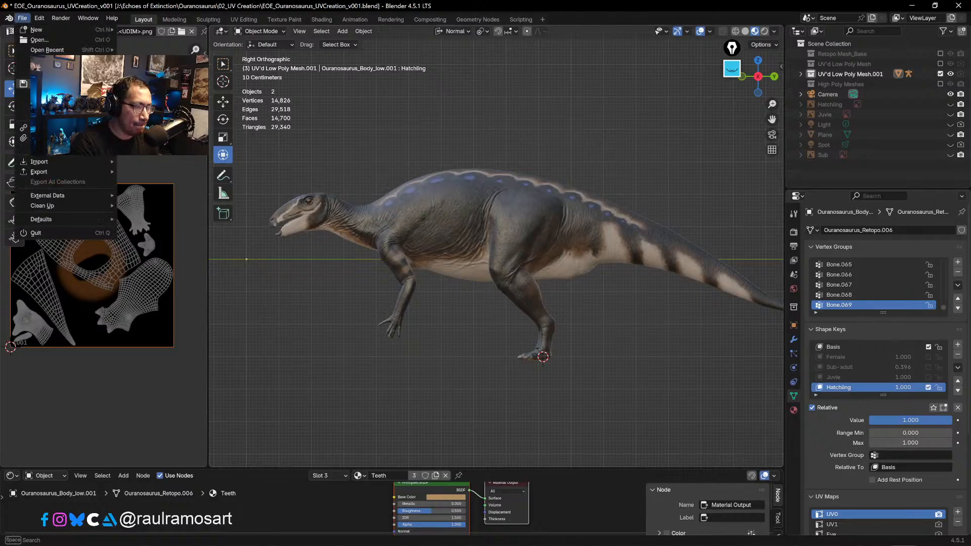
pyautogui.hotkey('ctrl', 's')
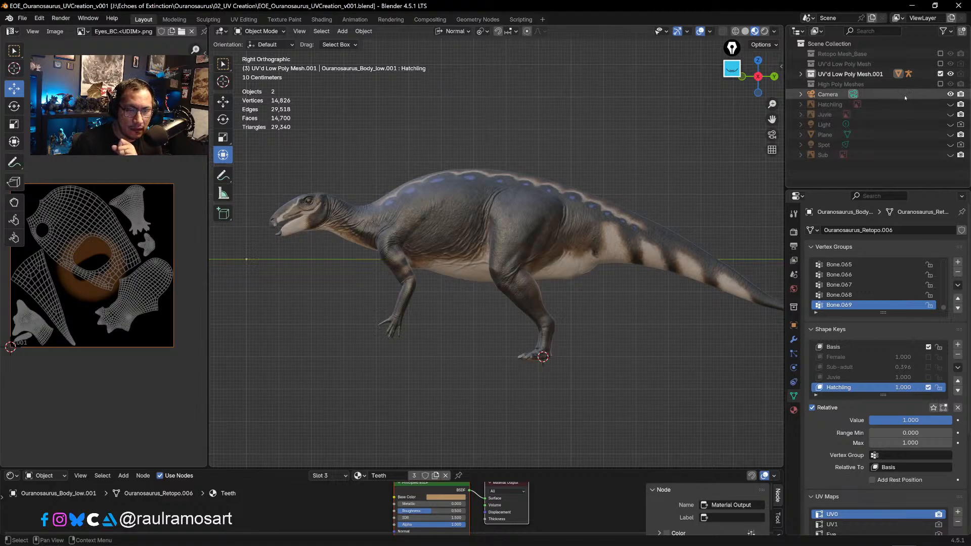
# - Show the High Poly Meshes collection in place of UV'd Low Poly Mesh.001 and check its objects and geometry statistics
pyautogui.click(940, 74)
pyautogui.click(941, 84)
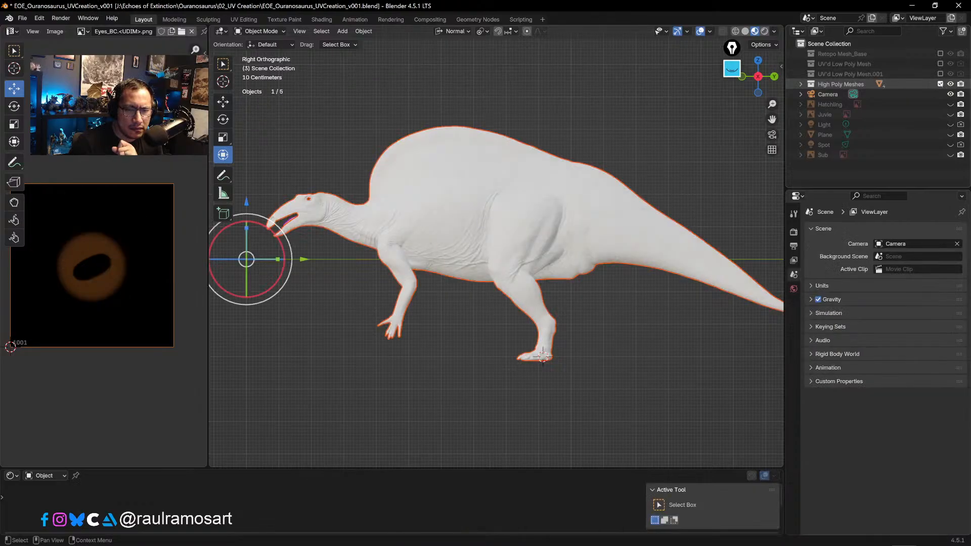
pyautogui.click(941, 84)
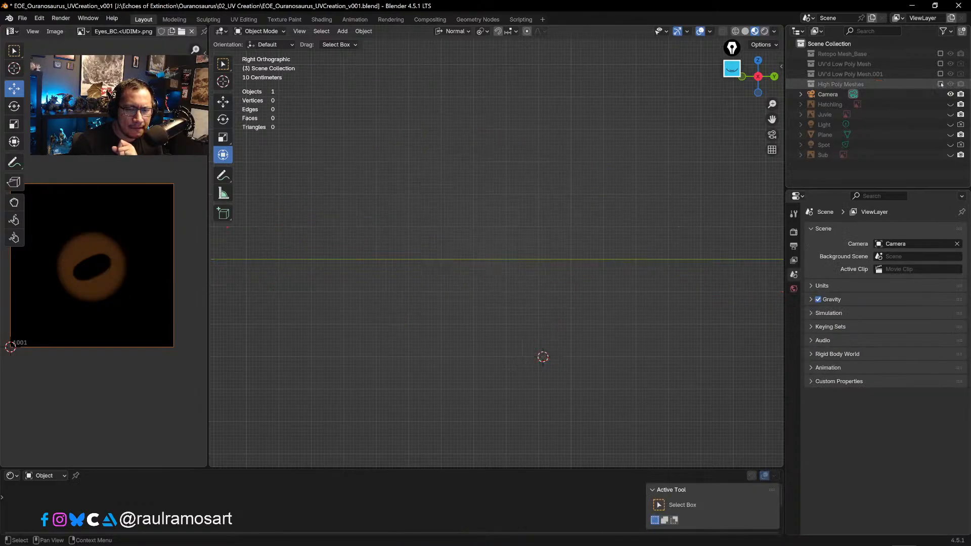
pyautogui.click(940, 84)
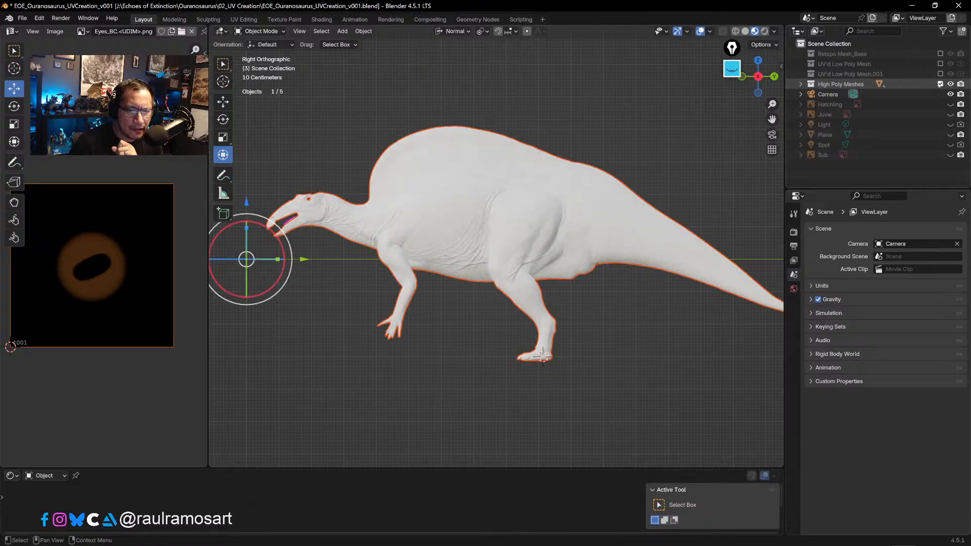
pyautogui.click(800, 84)
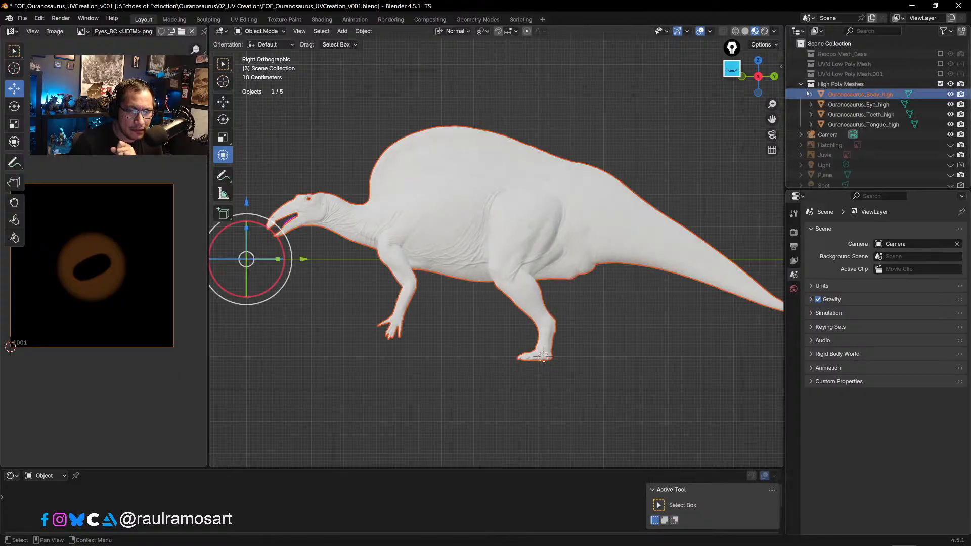
pyautogui.click(842, 85)
pyautogui.click(801, 84)
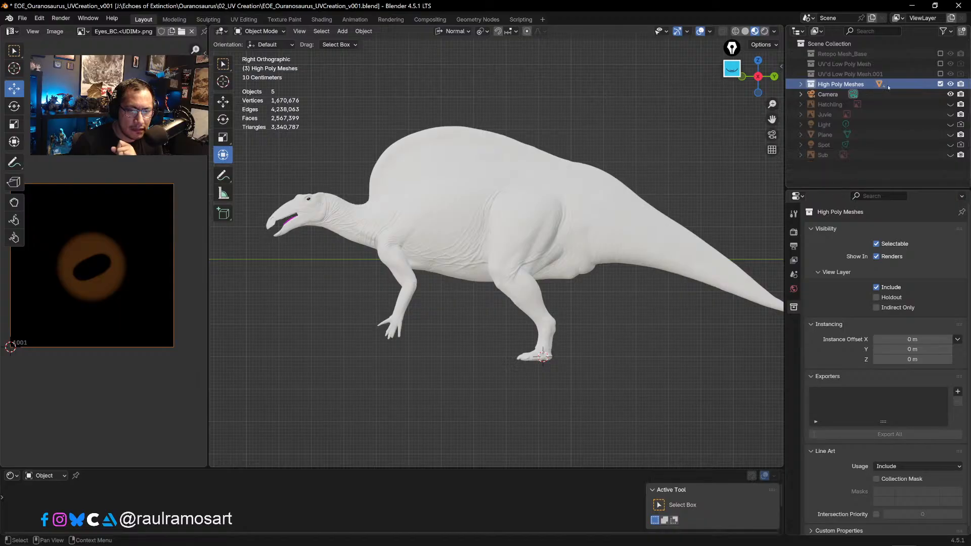
# - Exclude High Poly Meshes and compare the two UV'd low poly collections one at a time, ending with only UV'd Low Poly Mesh.001 included
pyautogui.click(941, 84)
pyautogui.click(940, 74)
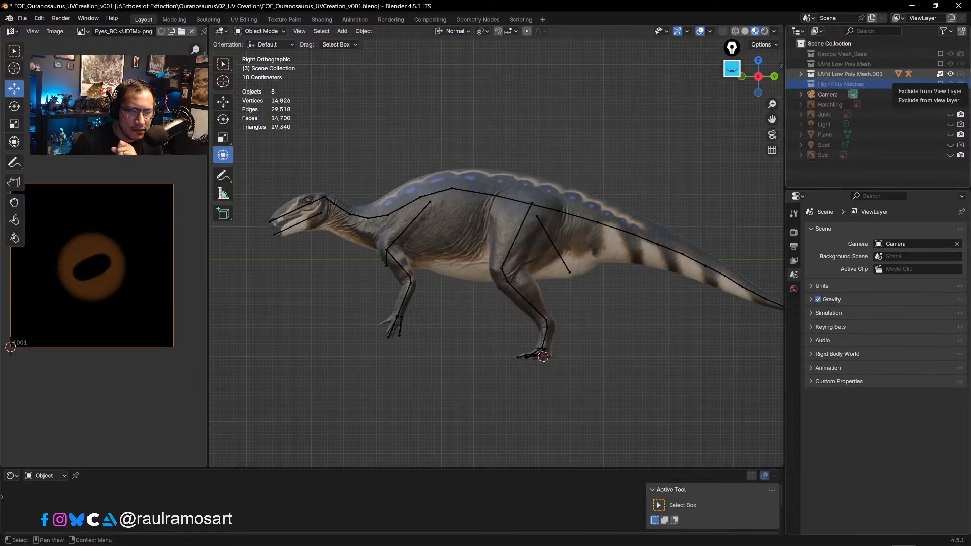
pyautogui.click(941, 74)
pyautogui.click(940, 64)
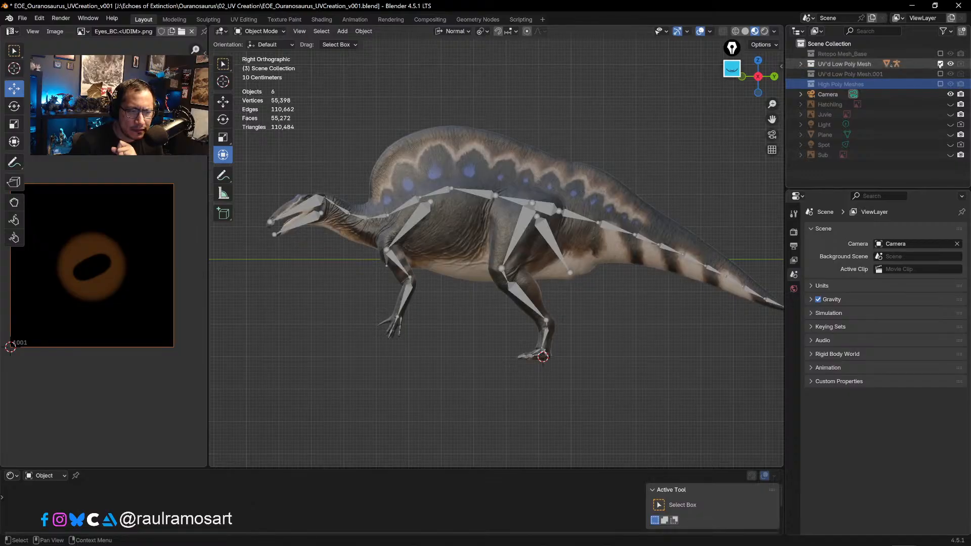
pyautogui.click(940, 64)
pyautogui.click(941, 74)
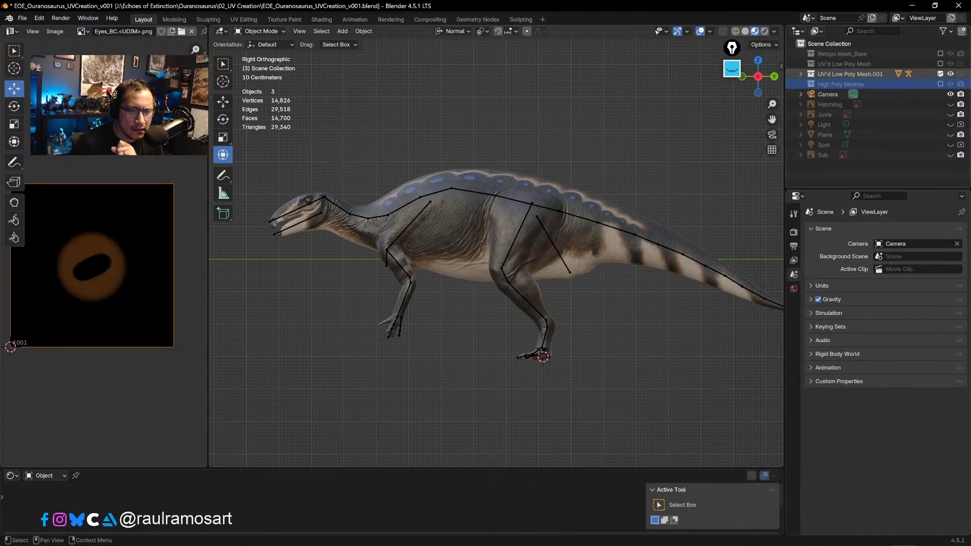
# - Expand the UV'd Low Poly Mesh.001 collection and select the Ouranosaurus_Body_low.001 mesh
pyautogui.click(848, 74)
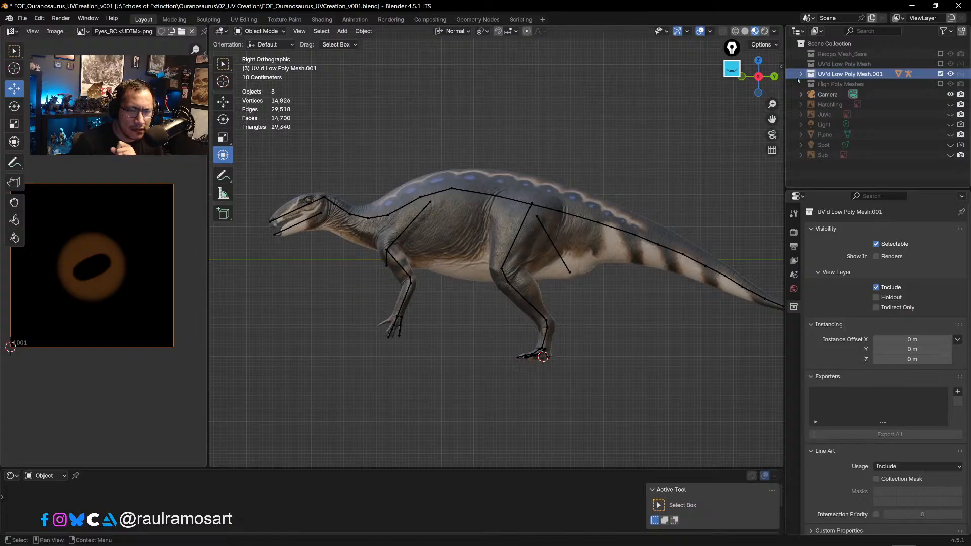
pyautogui.click(800, 74)
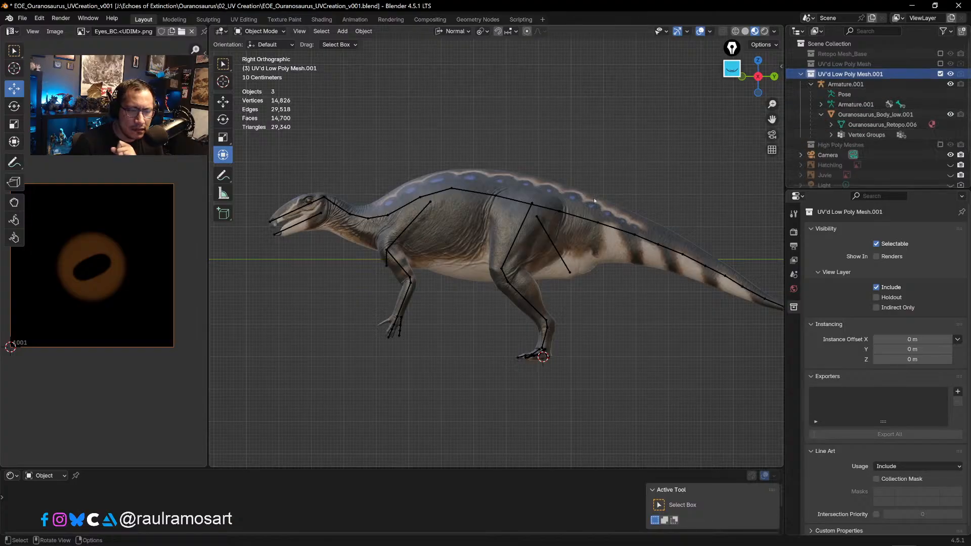
pyautogui.click(578, 196)
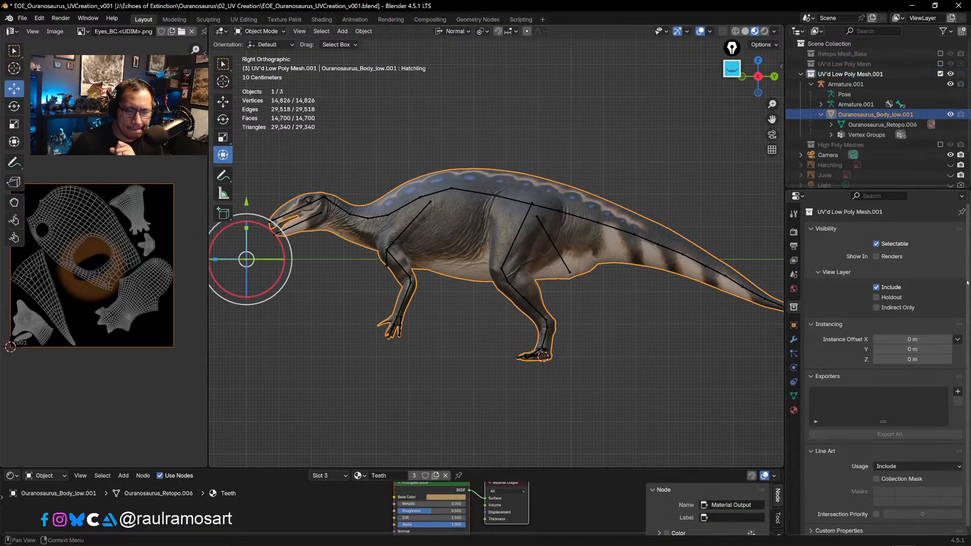
# - Mute the body mesh's Hatchling shape key and set the Sub-adult shape key's value to 1.000, leaving Sub-adult muted too
pyautogui.click(794, 396)
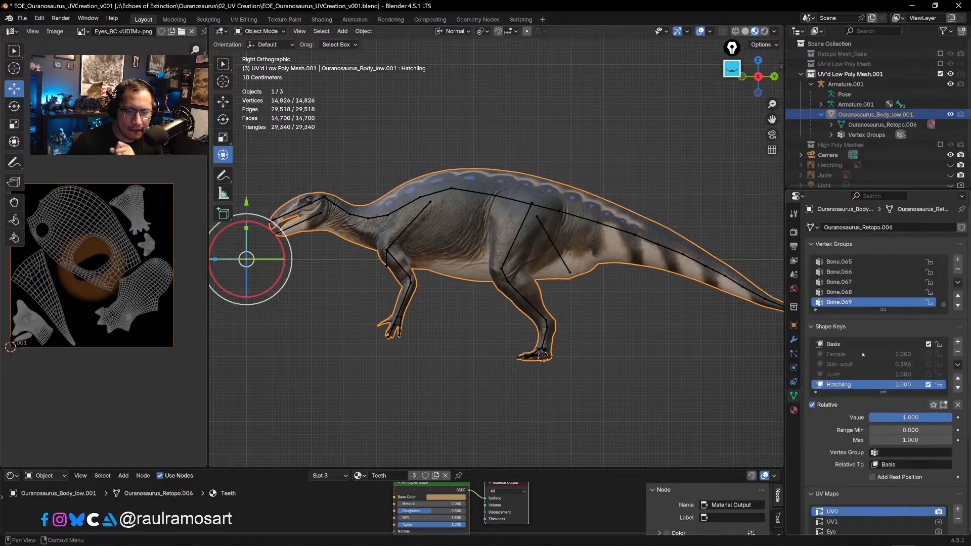
pyautogui.click(929, 384)
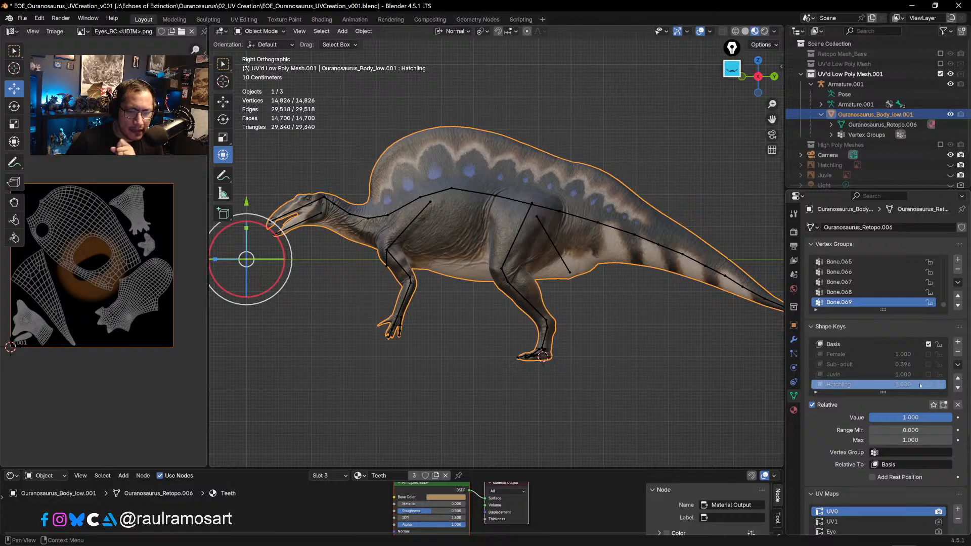
pyautogui.click(903, 365)
pyautogui.press('Return')
pyautogui.click(928, 365)
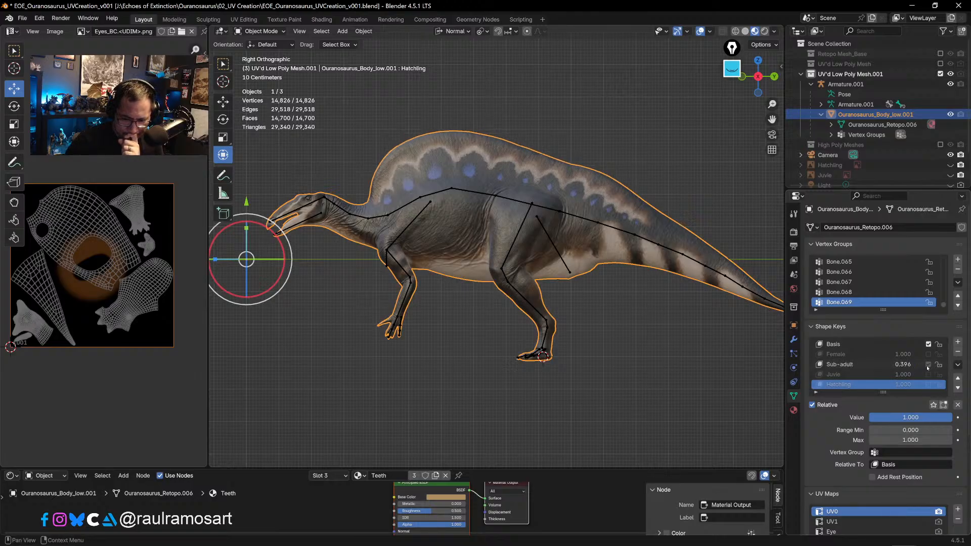
pyautogui.click(905, 366)
pyautogui.moveTo(908, 418); pyautogui.dragTo(969, 423)
pyautogui.click(928, 365)
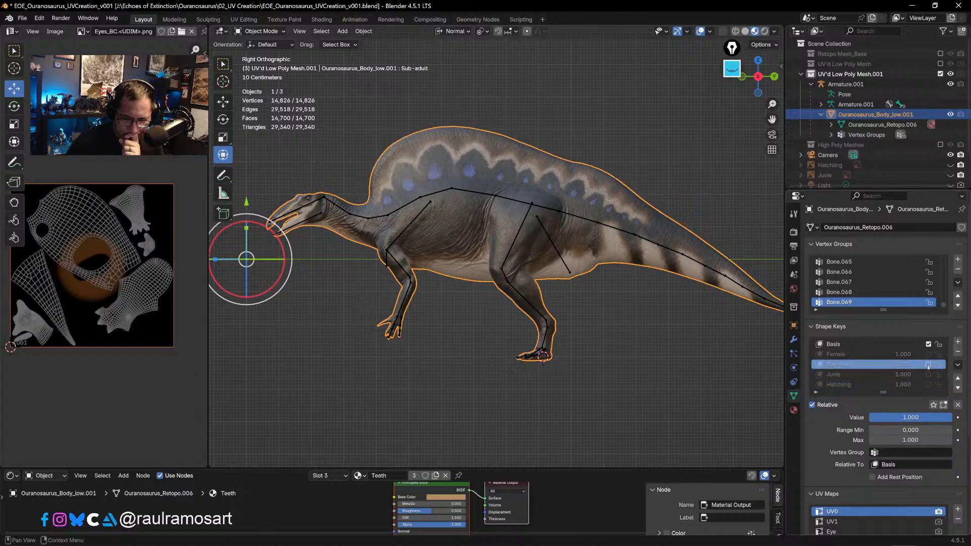
# - Preview the Juvie shape key on the body mesh by toggling it on and off, ending with it muted
pyautogui.click(929, 374)
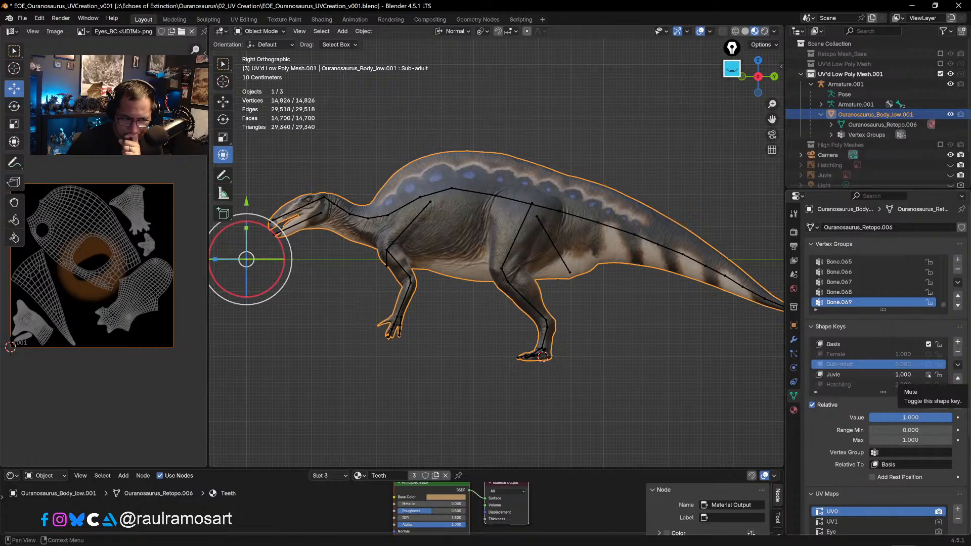
pyautogui.click(929, 376)
pyautogui.click(928, 376)
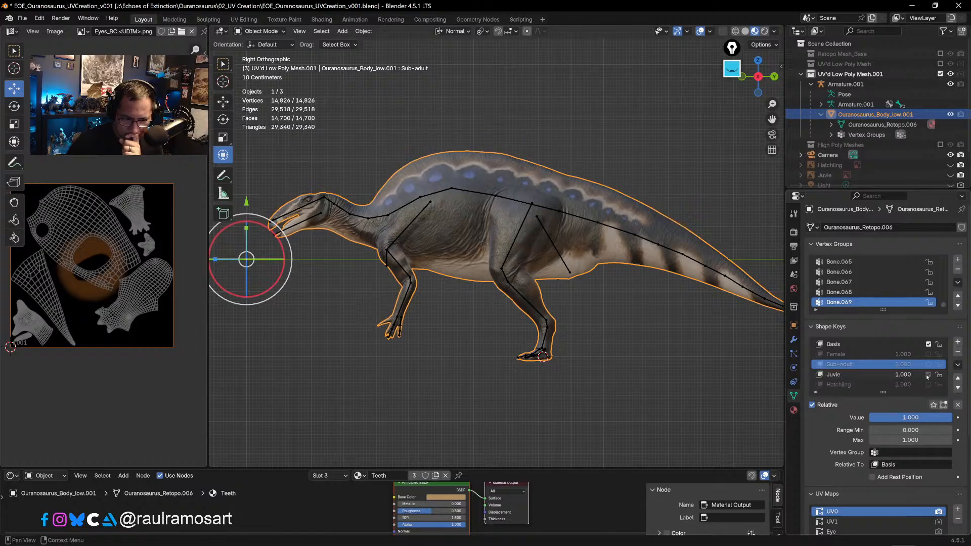
pyautogui.click(929, 375)
# - Preview the Hatchling shape key alone and combined with Juvie at 1.000, ending with both muted
pyautogui.click(929, 384)
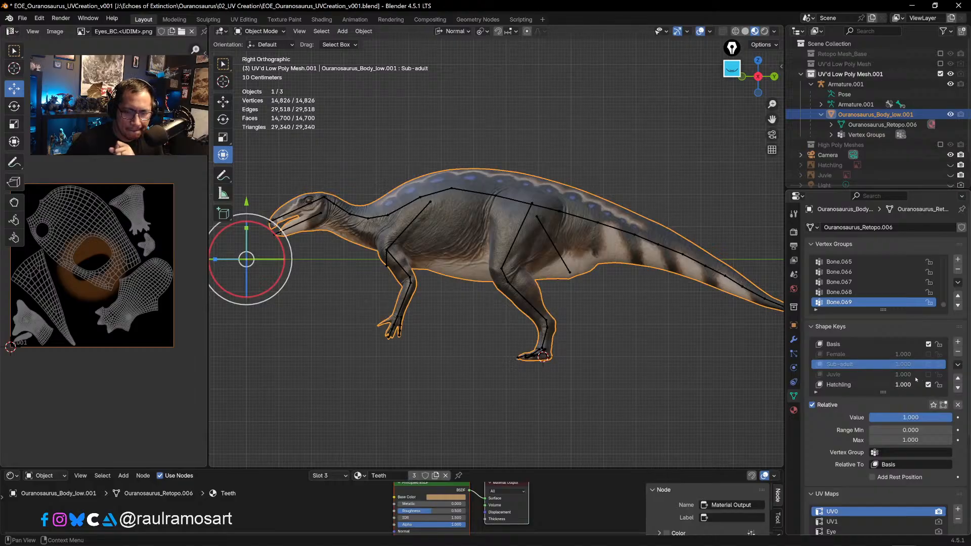
pyautogui.click(929, 375)
pyautogui.click(904, 374)
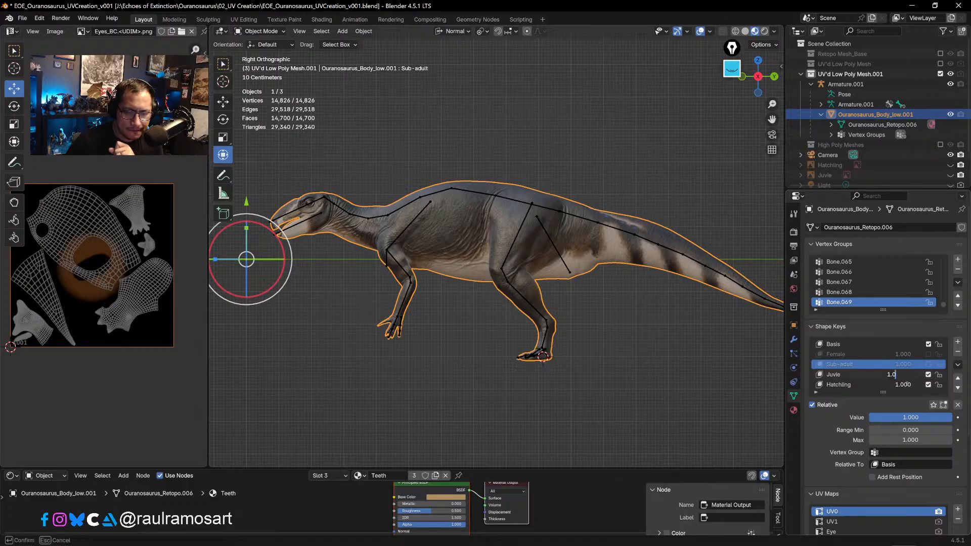
pyautogui.press('Return')
pyautogui.click(929, 375)
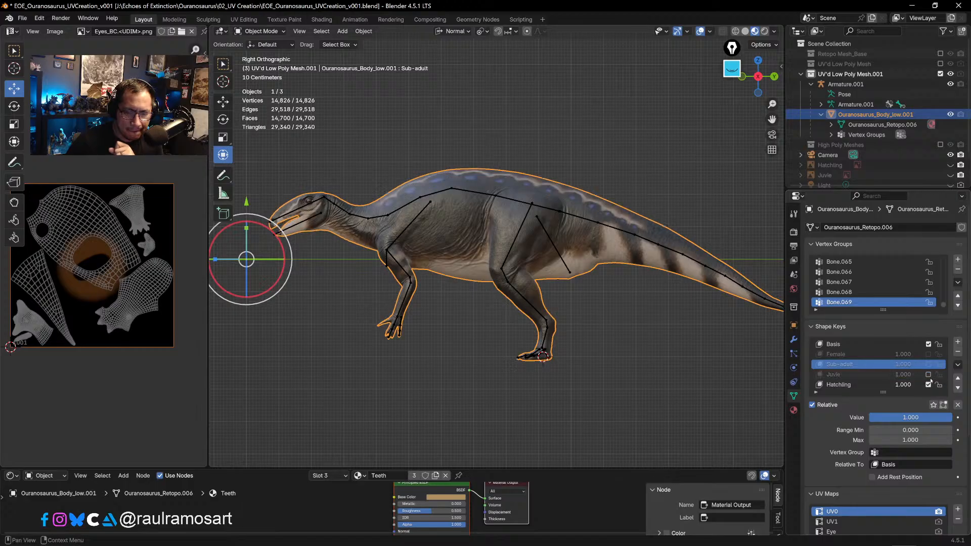
pyautogui.click(929, 385)
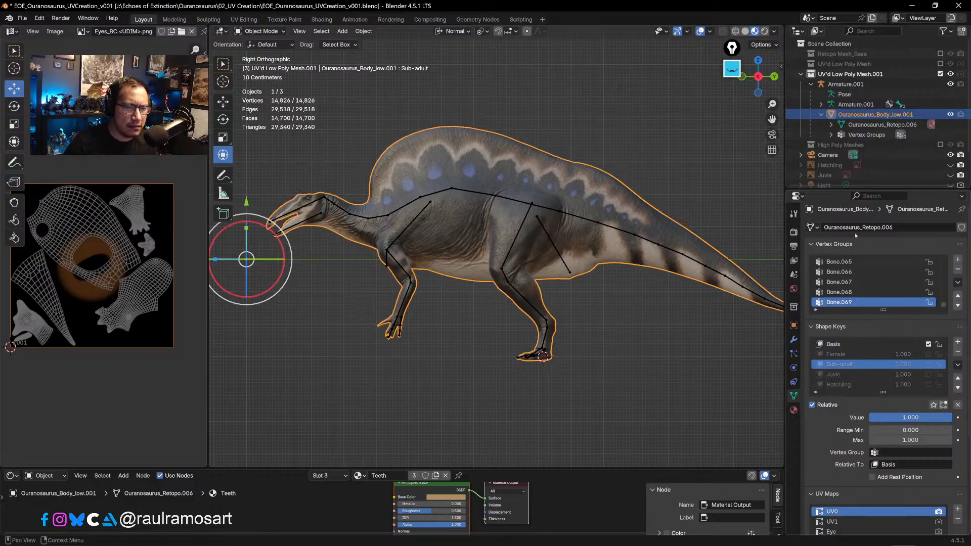
# - Try rotating the head bone of Armature.001 in Pose Mode and undo the rotation
pyautogui.click(862, 86)
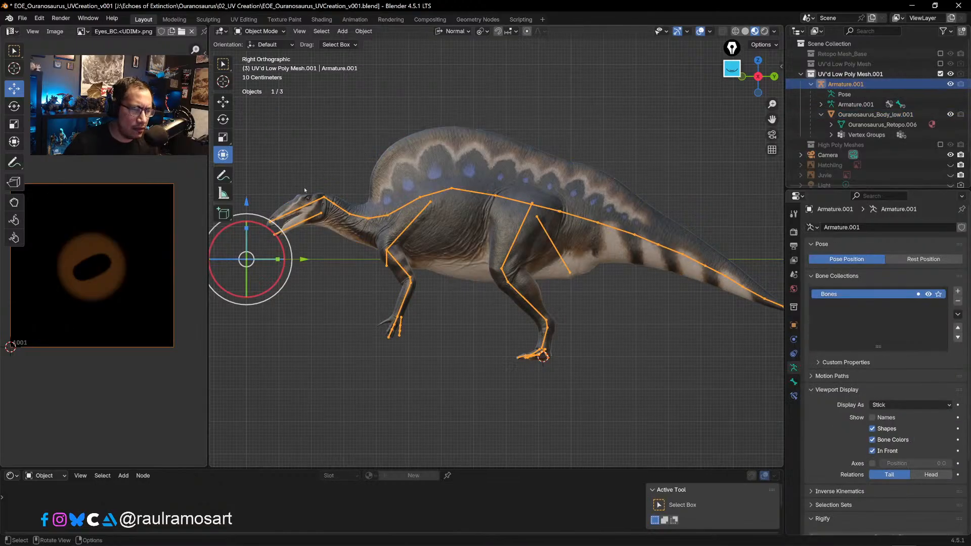
pyautogui.click(259, 31)
pyautogui.click(261, 64)
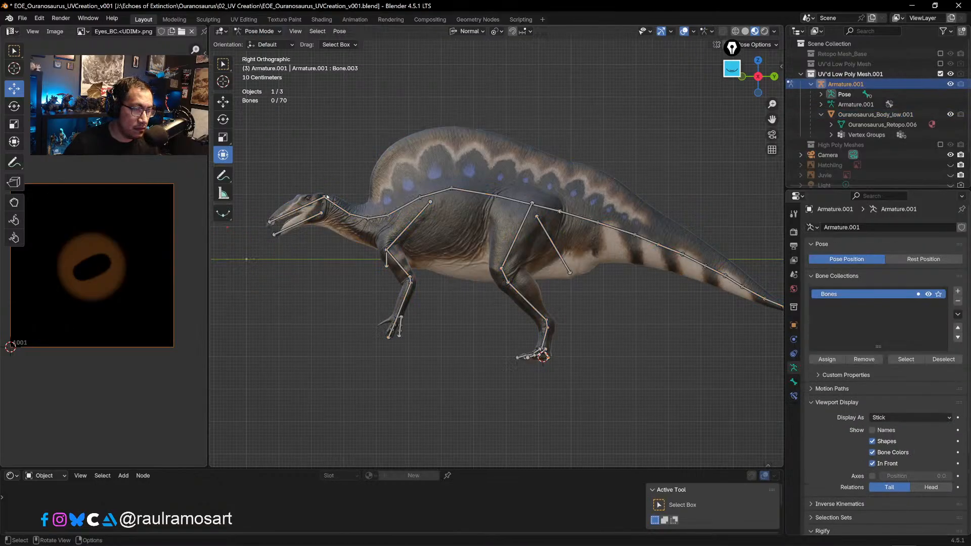
pyautogui.press('r')
pyautogui.click(448, 203)
pyautogui.hotkey('ctrl', 'z')
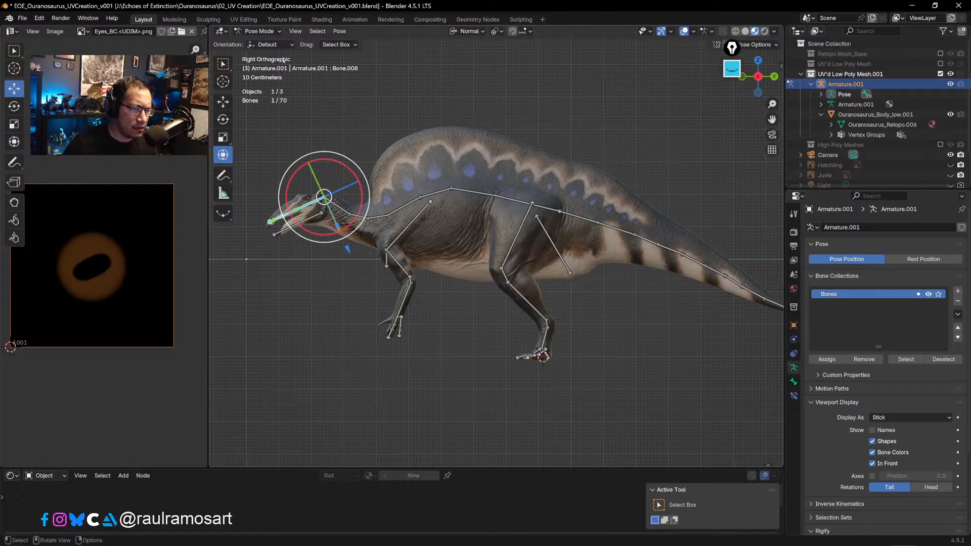
# - Parent Ouranosaurus_Body_low.001 to Armature.001 in Object Mode using Armature Deform With Automatic Weights, and clear the selection
pyautogui.click(260, 31)
pyautogui.click(261, 43)
pyautogui.click(435, 184)
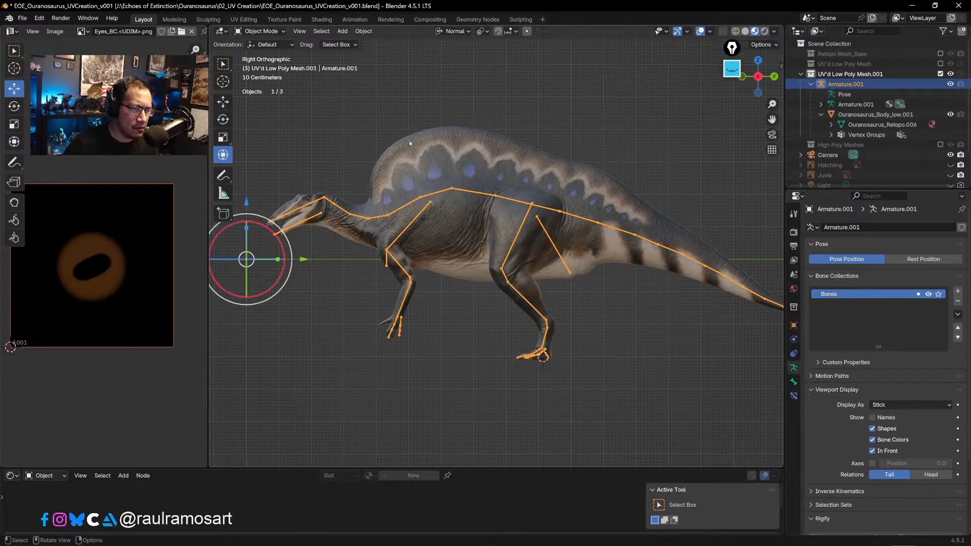
pyautogui.keyDown('shift'); pyautogui.click(431, 195); pyautogui.keyUp('shift')
pyautogui.click(275, 31)
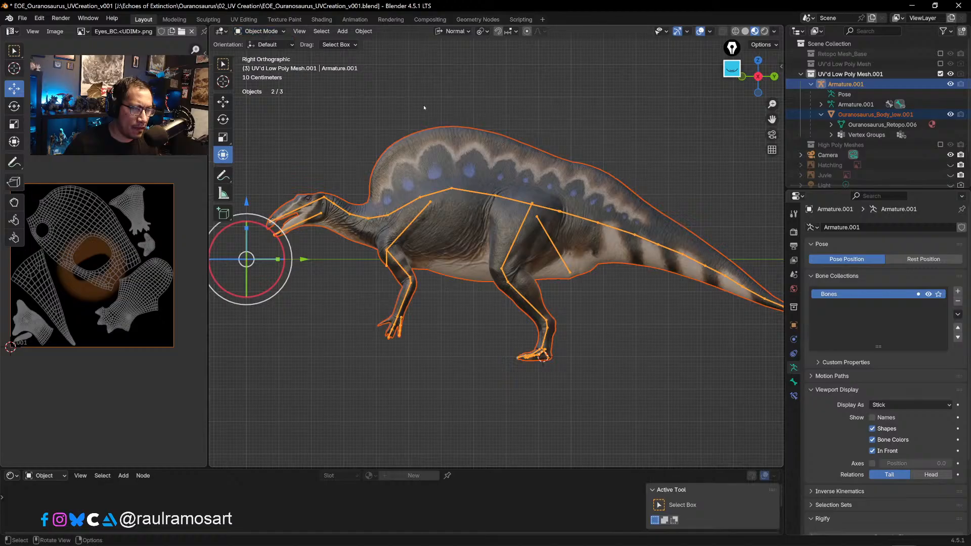
pyautogui.hotkey('ctrl', 'p')
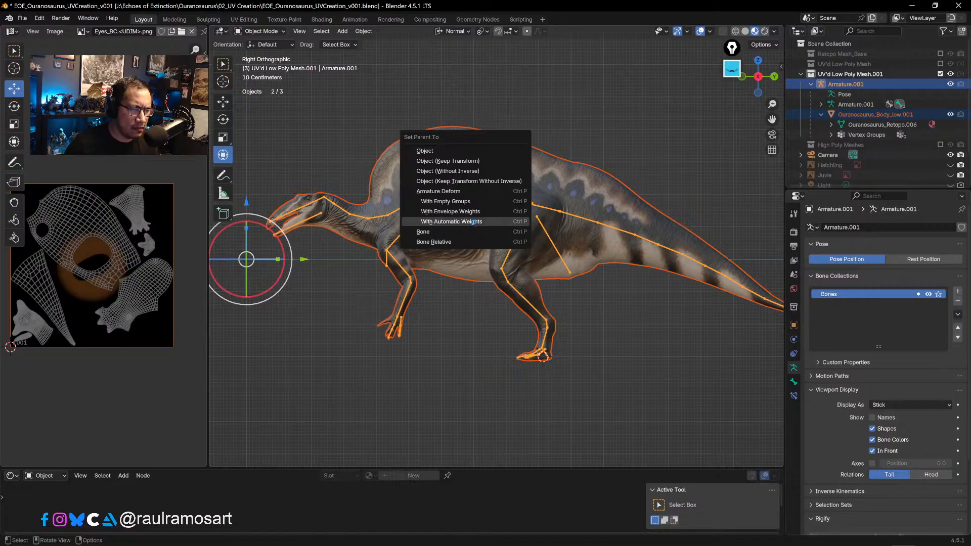
pyautogui.click(473, 223)
pyautogui.click(490, 98)
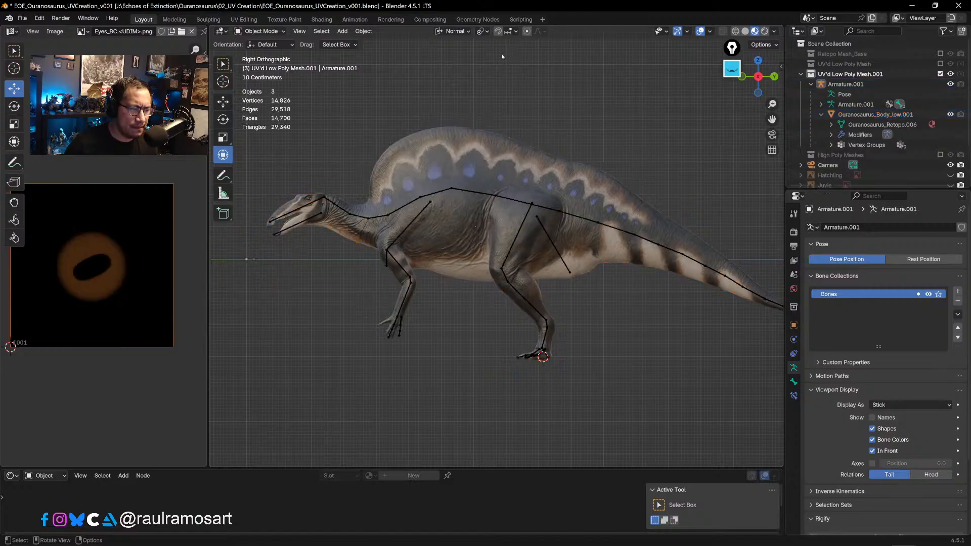
# - Test-rotate the head bone and two neck bones in Pose Mode, reverting each rotation and deselecting the bones
pyautogui.click(259, 31)
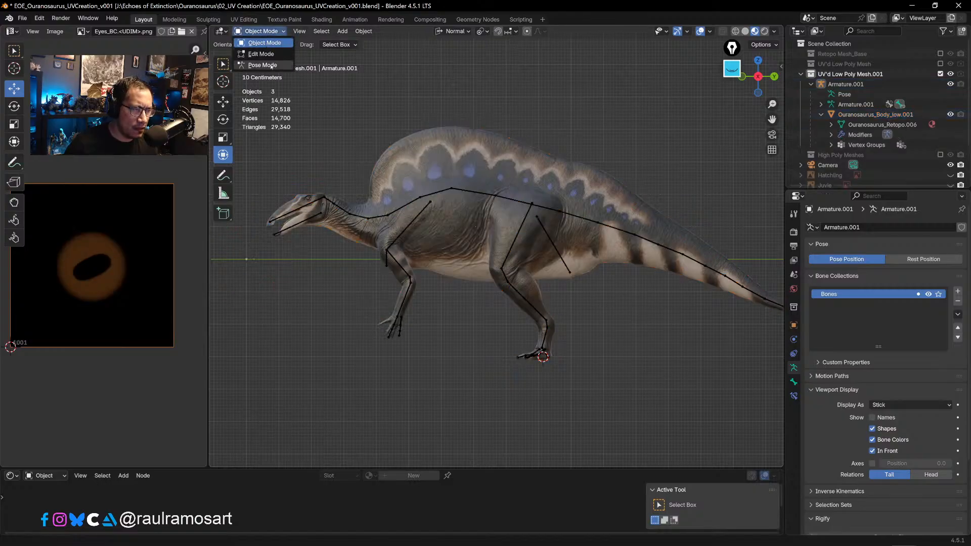
pyautogui.click(262, 65)
pyautogui.press('r')
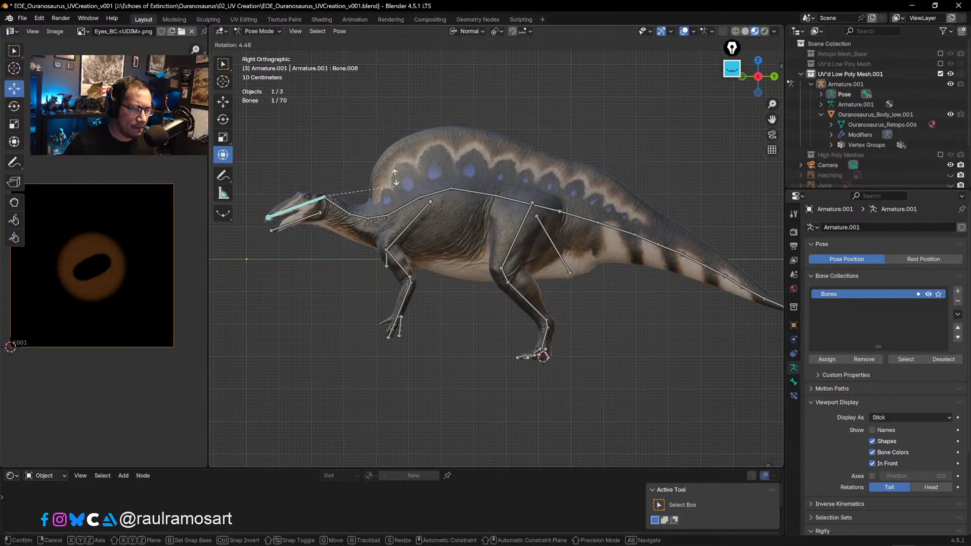
pyautogui.click(397, 177)
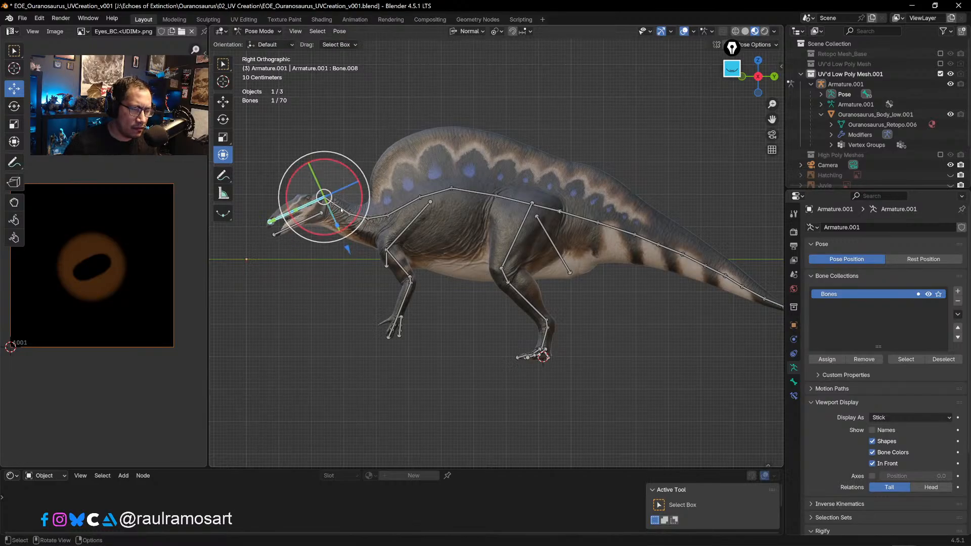
pyautogui.click(342, 210)
pyautogui.press('r')
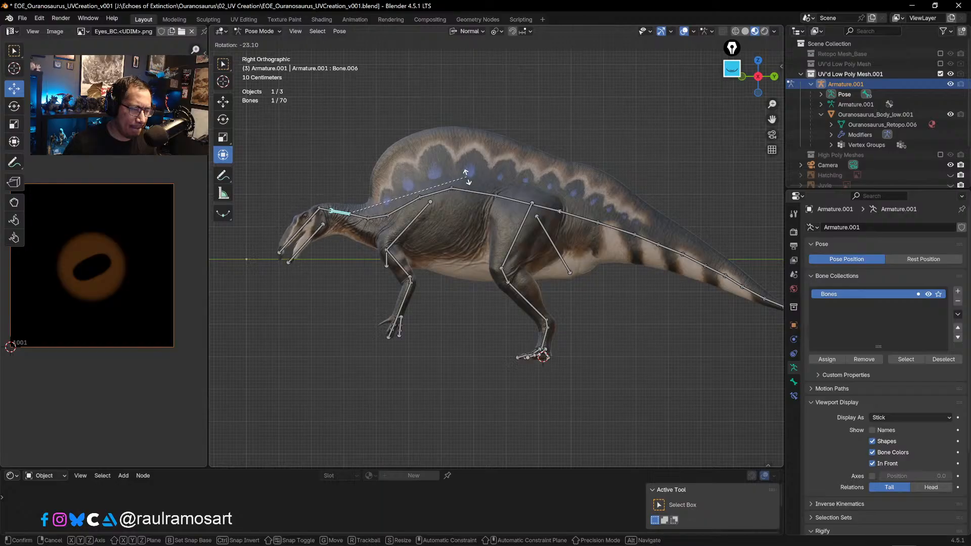
pyautogui.click(460, 177)
pyautogui.click(379, 218)
pyautogui.press('r')
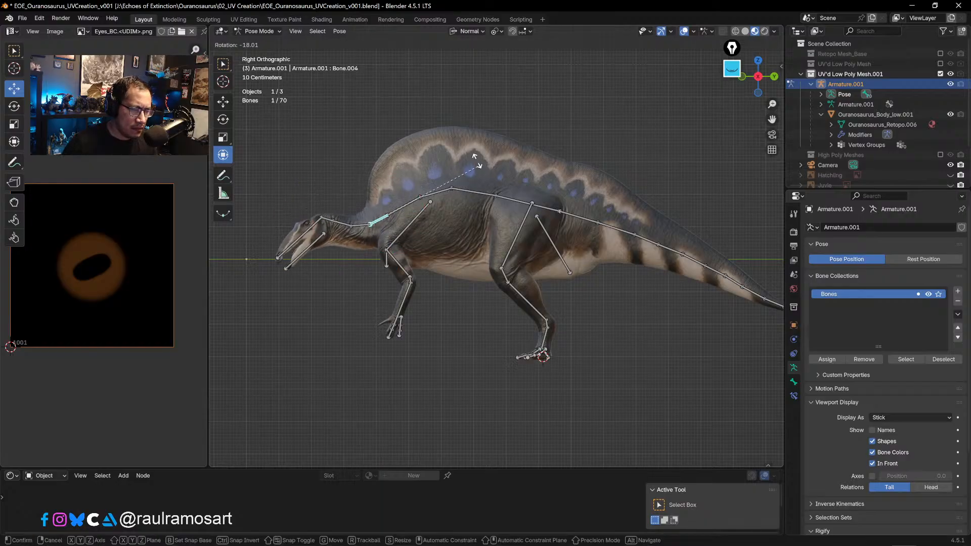
pyautogui.click(501, 160)
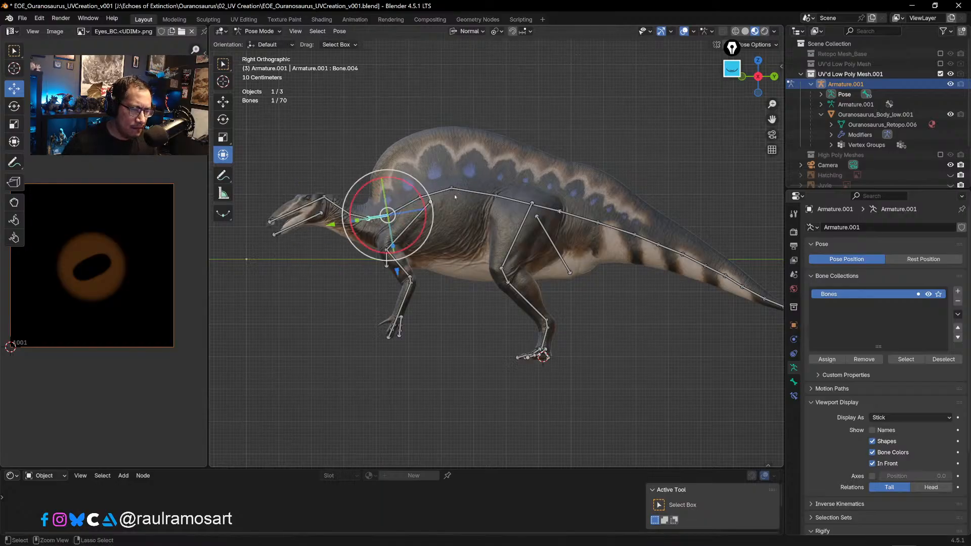
pyautogui.click(525, 126)
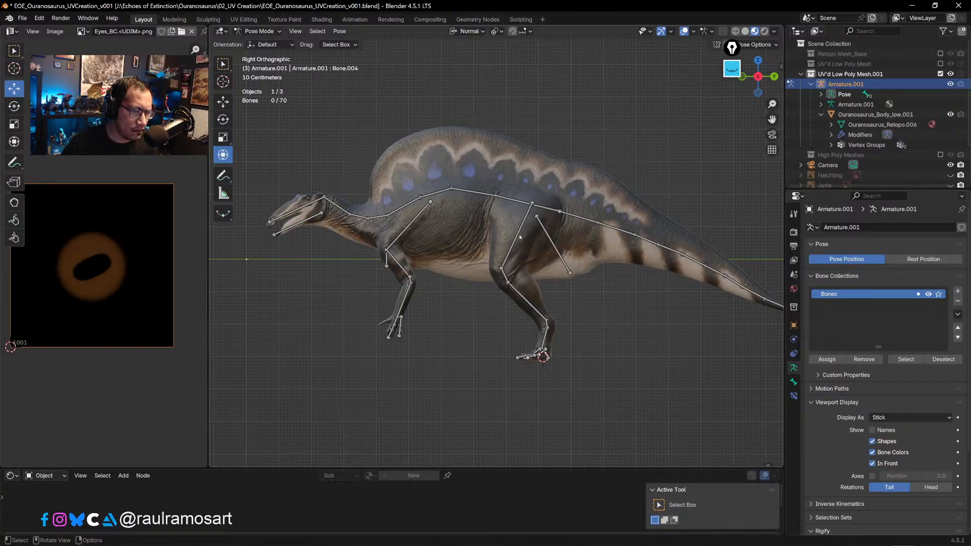
# - Collapse the UV'd Low Poly Mesh.001 collection and save EOE_Ouranosaurus_UVCreation_v001.blend
pyautogui.click(799, 76)
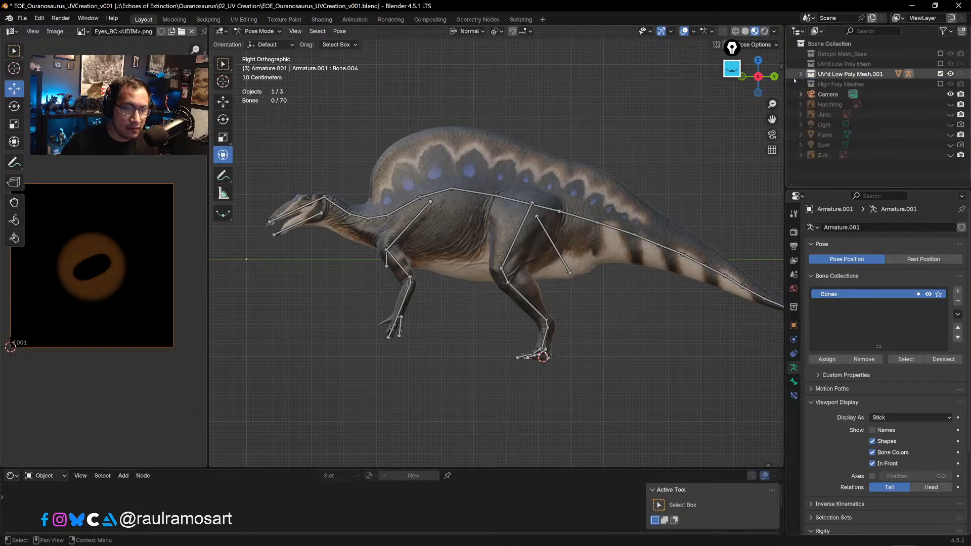
pyautogui.click(23, 18)
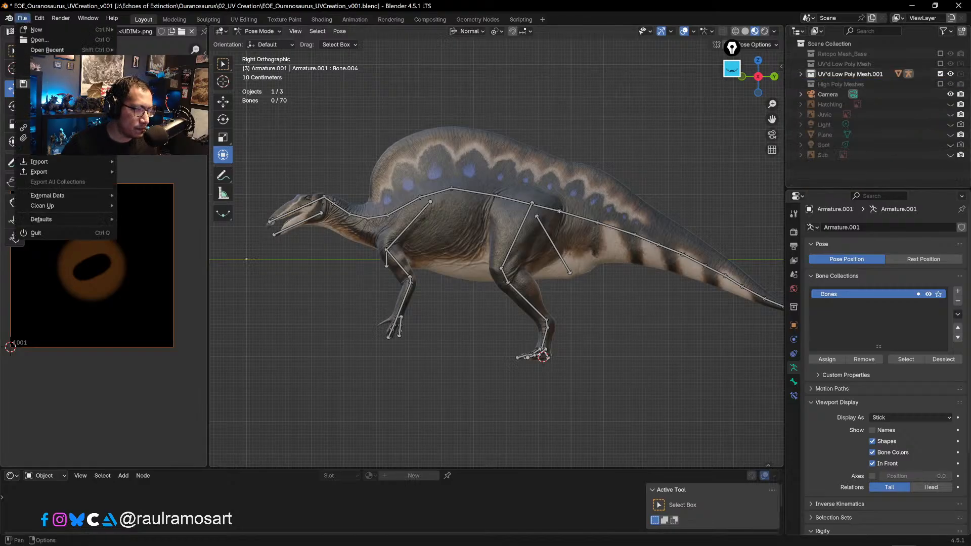
pyautogui.click(45, 83)
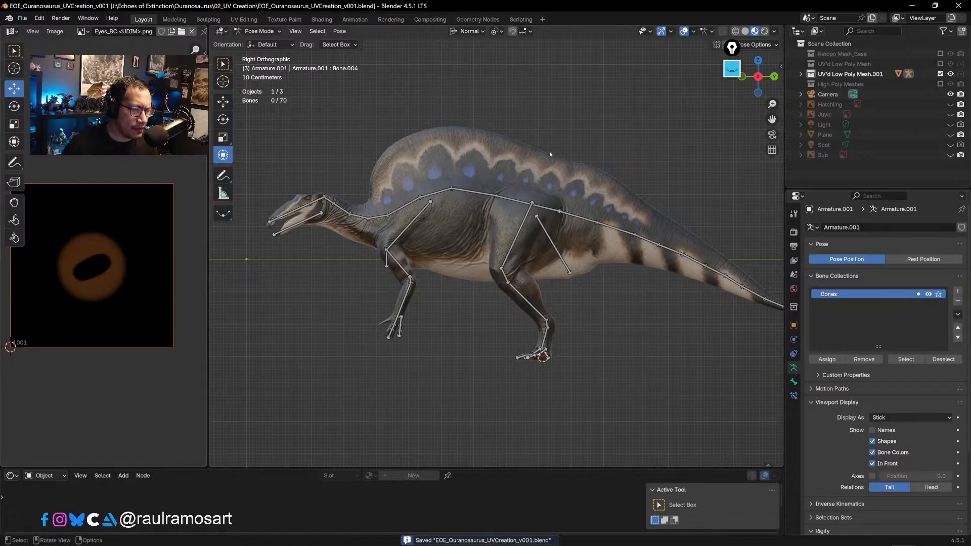
pyautogui.moveTo(553, 156); pyautogui.dragTo(620, 163, button='middle')
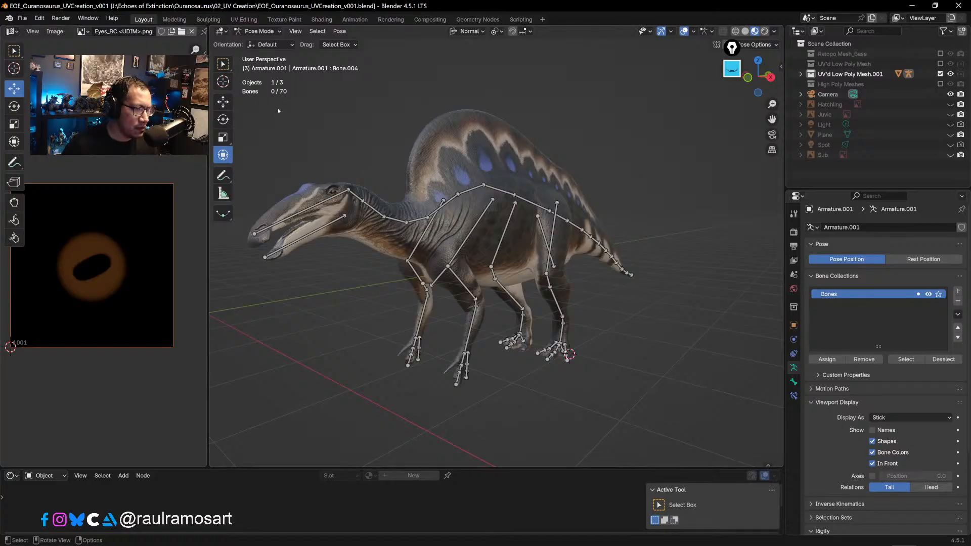
pyautogui.click(259, 31)
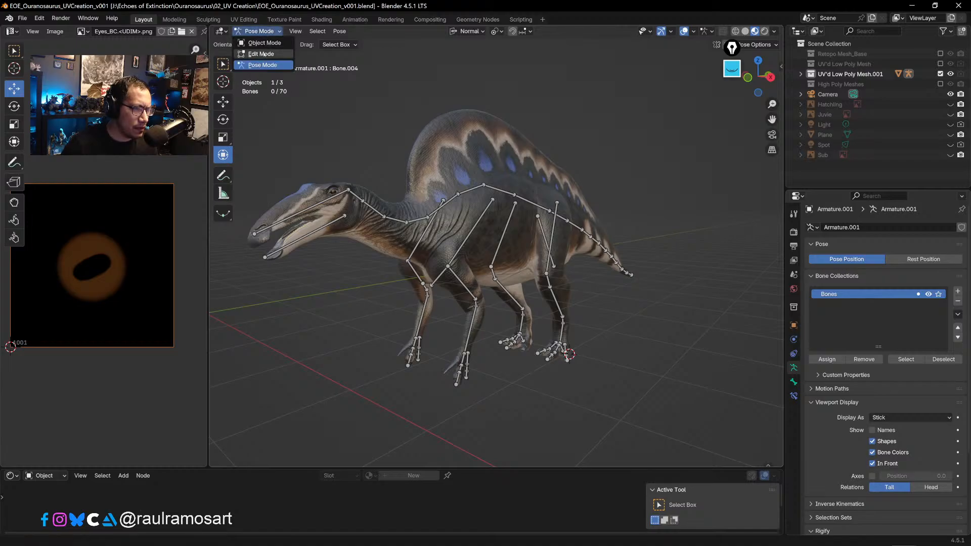
# - Start saving a copy of the file and create and open a 07_Rendering Scenes folder inside the Ouranosaurus project folder
pyautogui.click(20, 18)
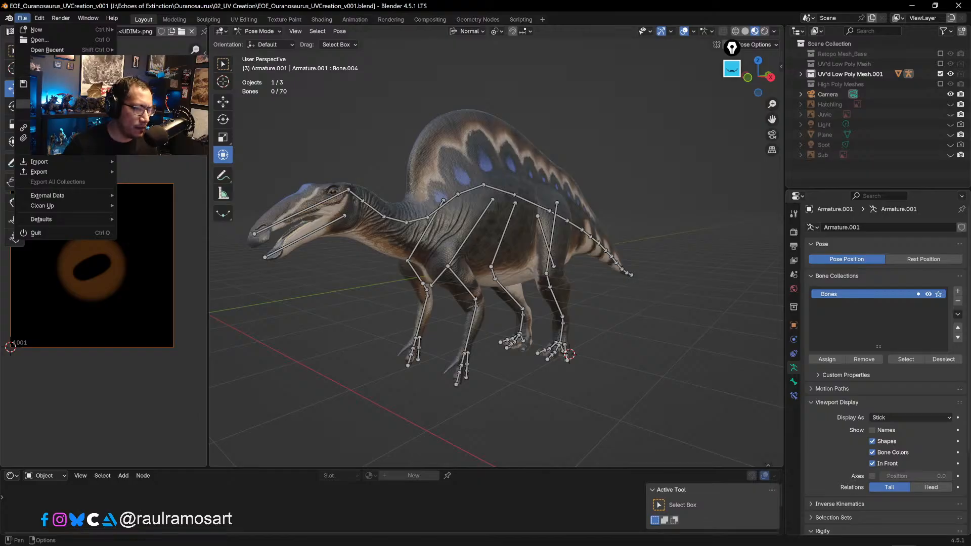
pyautogui.click(56, 94)
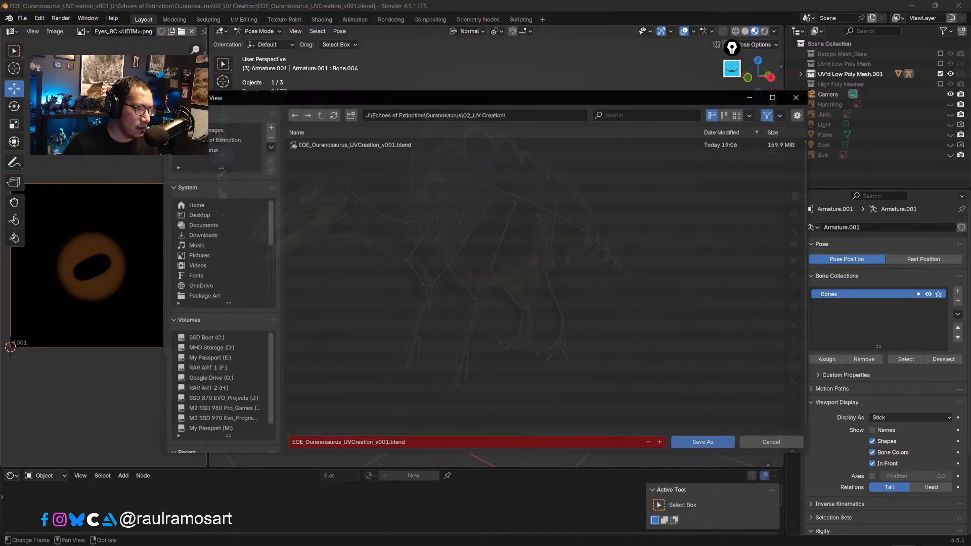
pyautogui.click(321, 115)
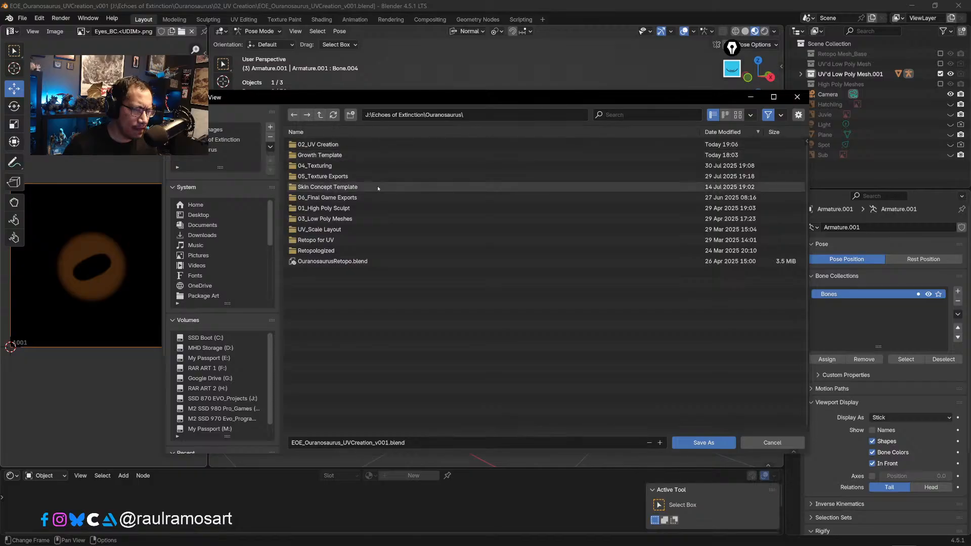
pyautogui.click(351, 115)
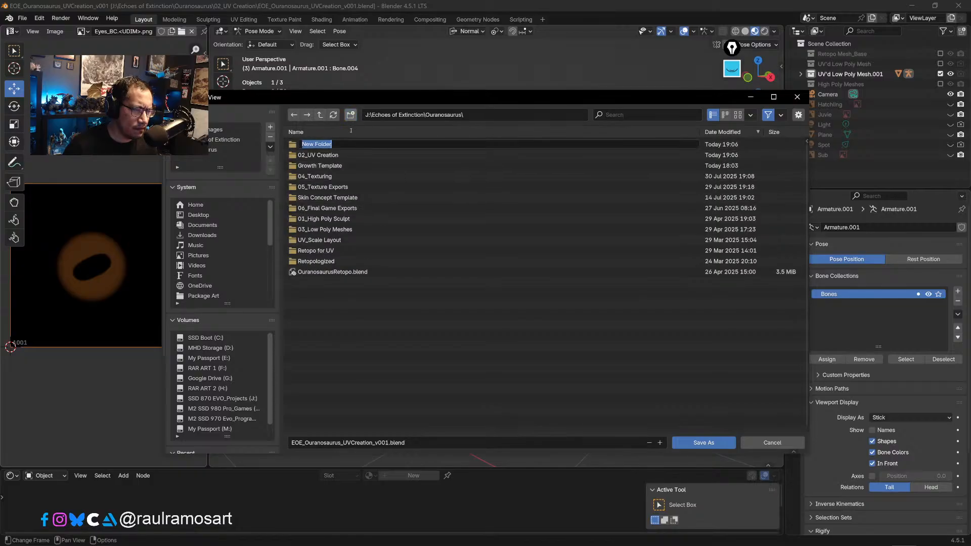
pyautogui.write('P')
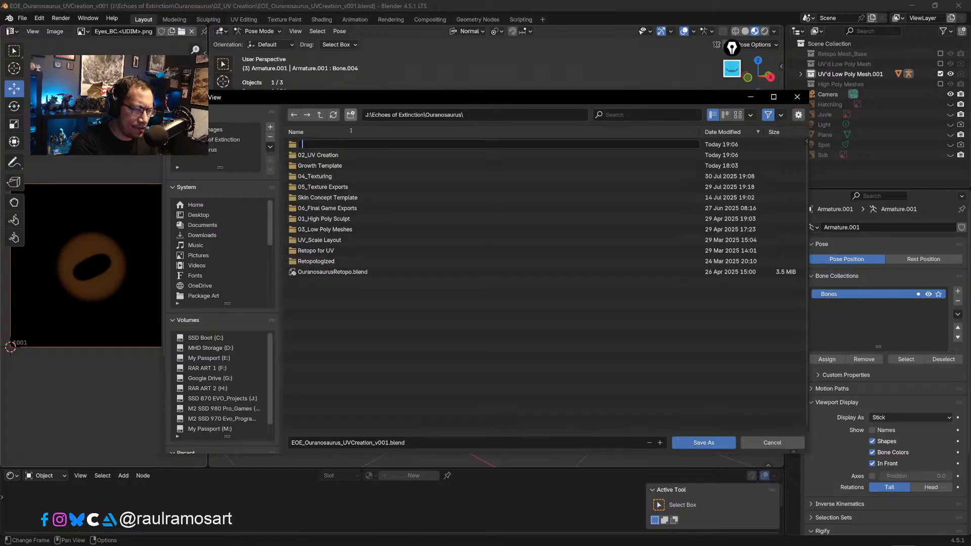
pyautogui.write('07')
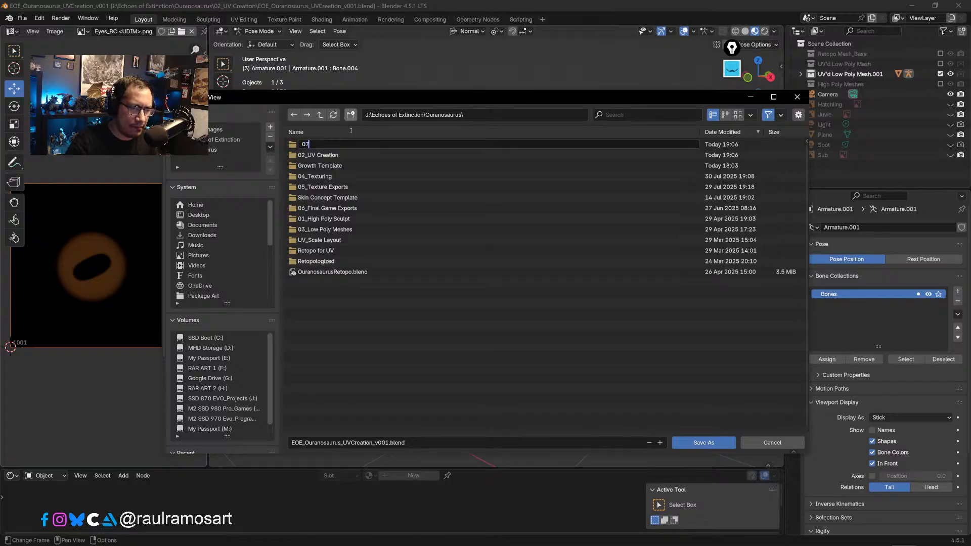
pyautogui.write('_Ren')
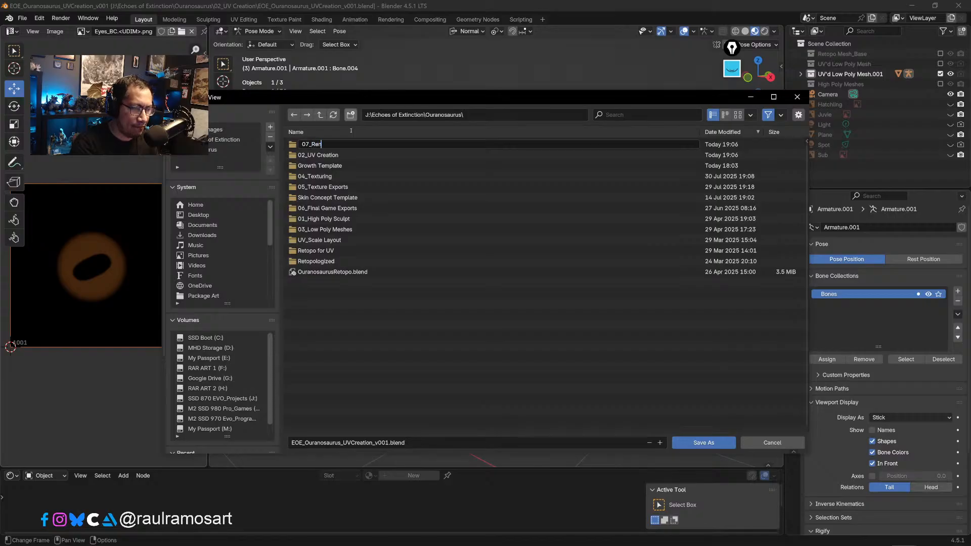
pyautogui.write('dersing Scenes')
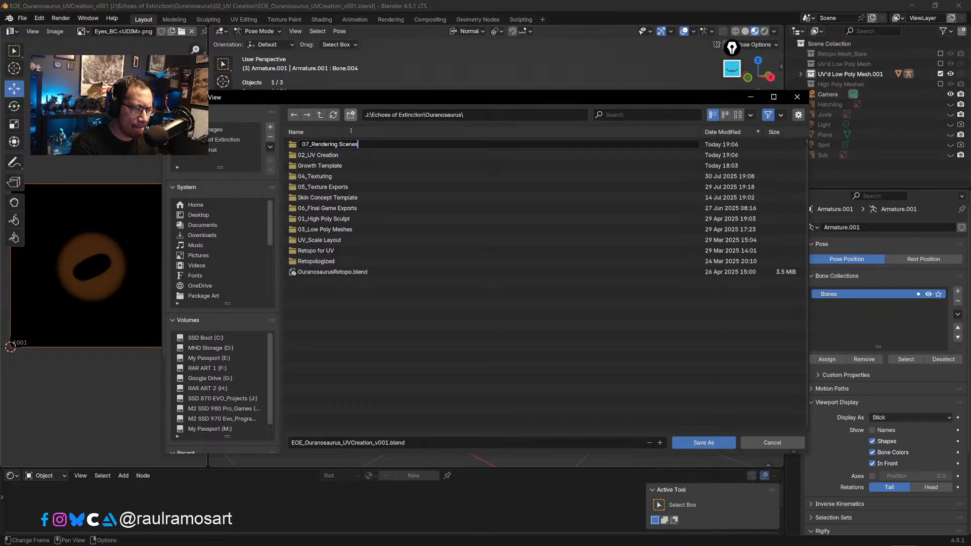
pyautogui.press('Return')
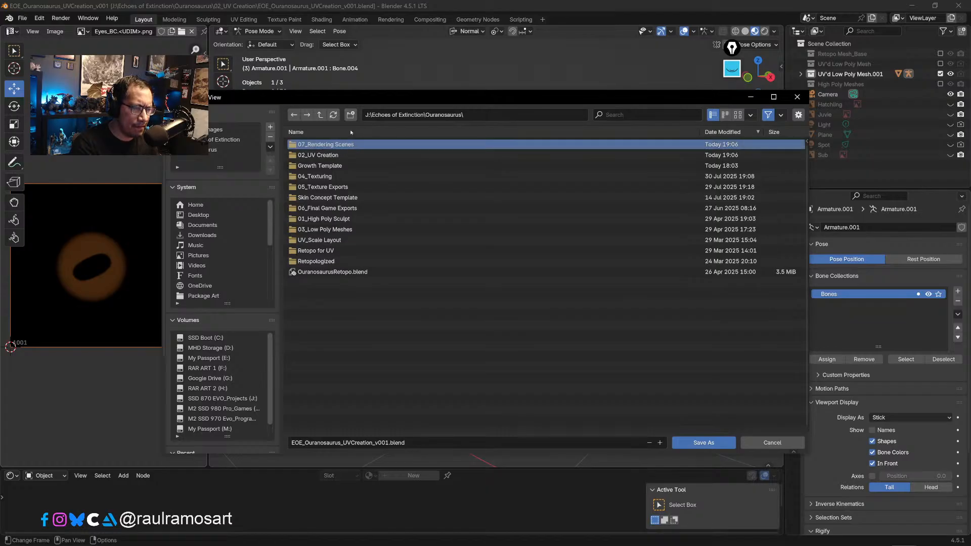
pyautogui.doubleClick(368, 144)
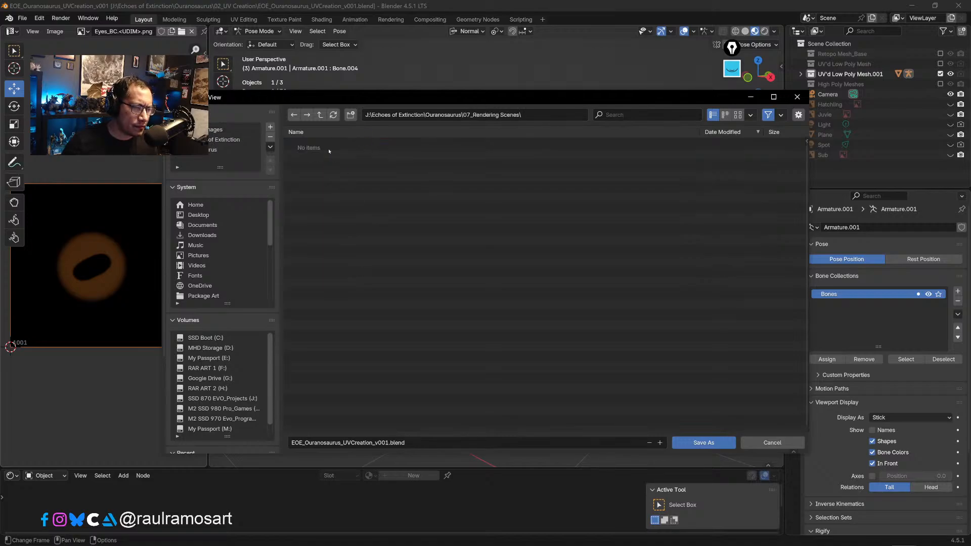
# - Name the file EOE_Ouranosaurus_Renders.blend and save it in the 07_Rendering Scenes folder
pyautogui.click(349, 441)
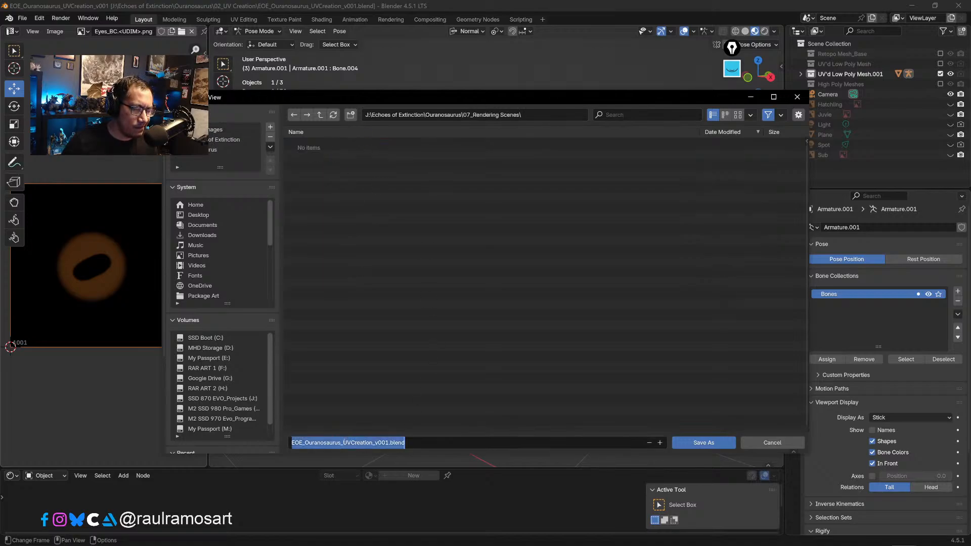
pyautogui.moveTo(345, 442); pyautogui.dragTo(532, 450)
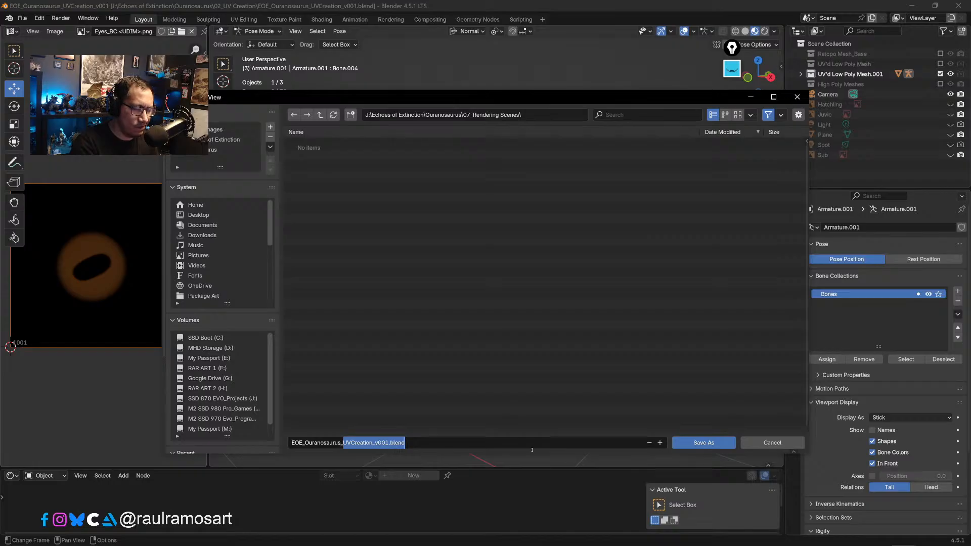
pyautogui.write('Render')
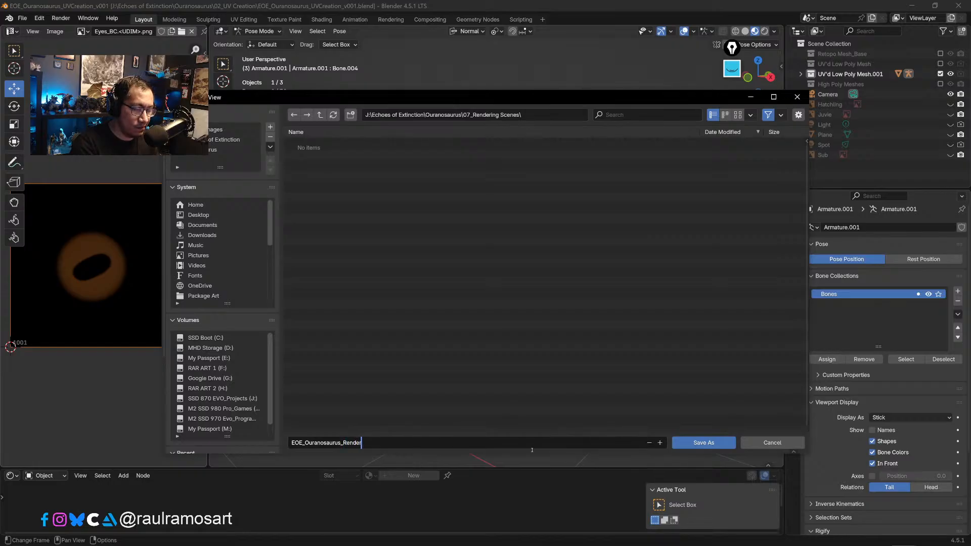
pyautogui.write('s')
pyautogui.press('Return')
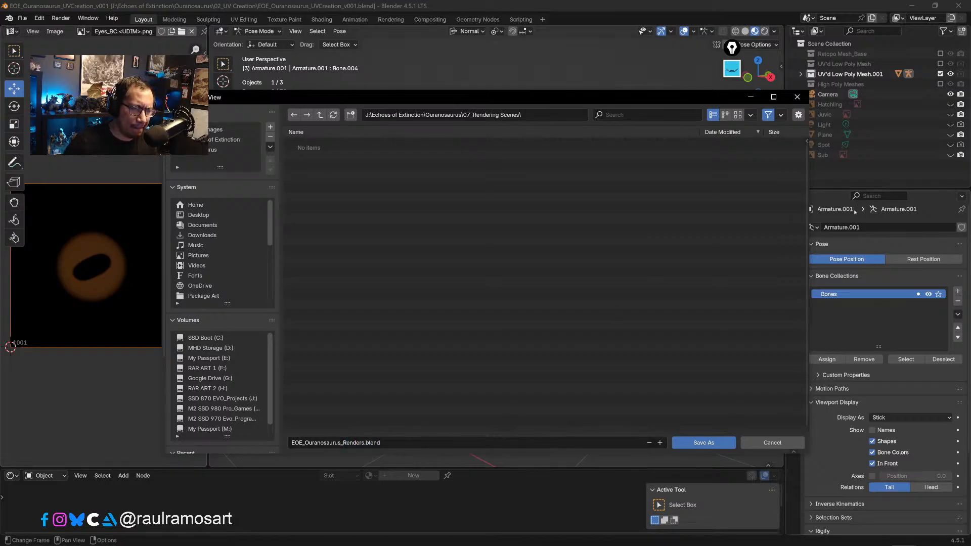
pyautogui.click(703, 443)
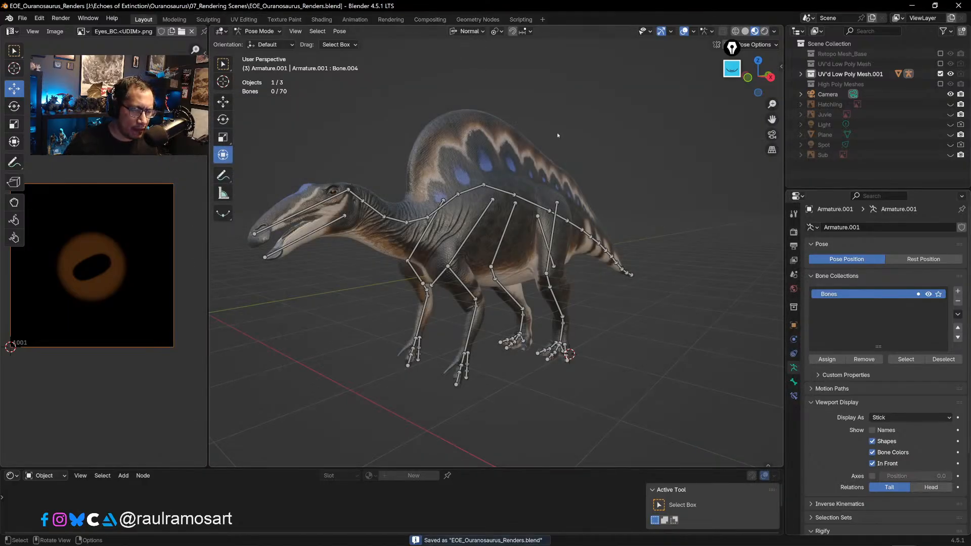
# - Rotate the lower jaw bone slightly to partly close the mouth in right orthographic view
pyautogui.moveTo(627, 188); pyautogui.dragTo(581, 151, button='middle')
pyautogui.press('KP_3')
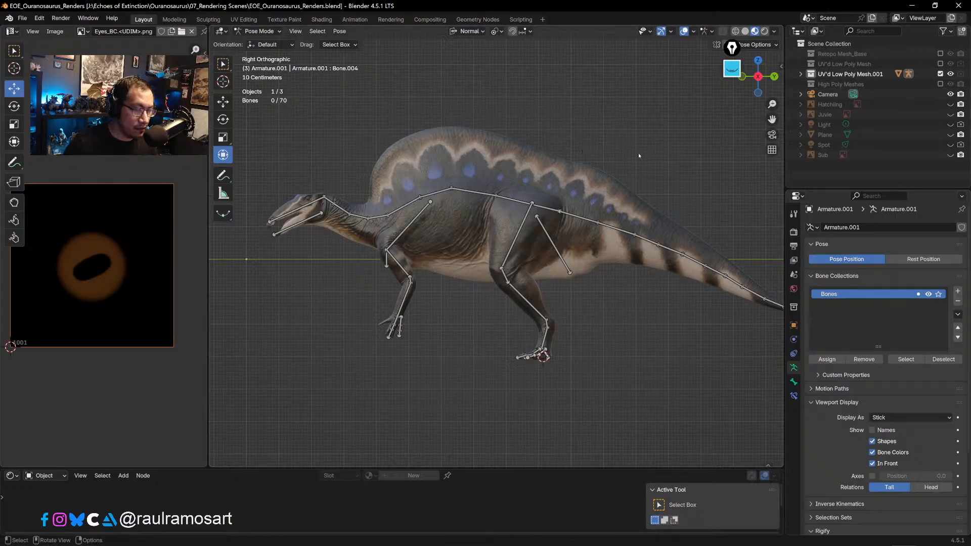
pyautogui.click(559, 121)
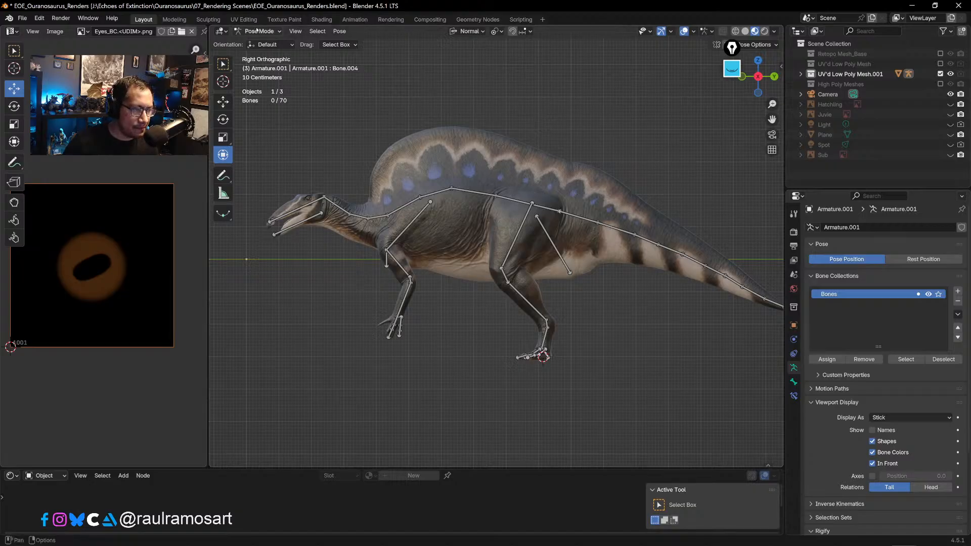
pyautogui.click(259, 31)
pyautogui.keyDown('shift'); pyautogui.moveTo(646, 136); pyautogui.dragTo(675, 116, button='middle'); pyautogui.keyUp('shift')
pyautogui.scroll(1, 455, 192)
pyautogui.keyDown('shift'); pyautogui.moveTo(365, 214); pyautogui.dragTo(408, 215, button='middle'); pyautogui.keyUp('shift')
pyautogui.scroll(2, 402, 212)
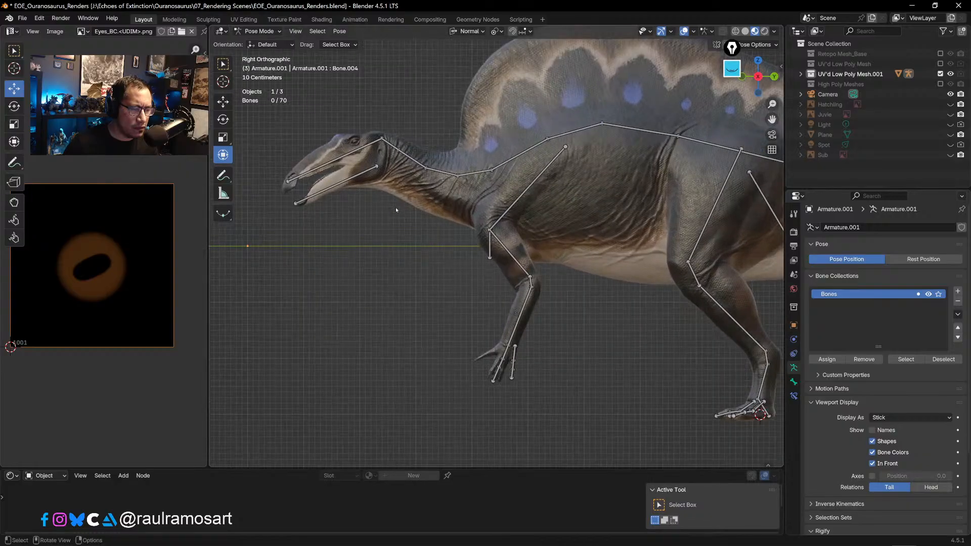
pyautogui.click(359, 177)
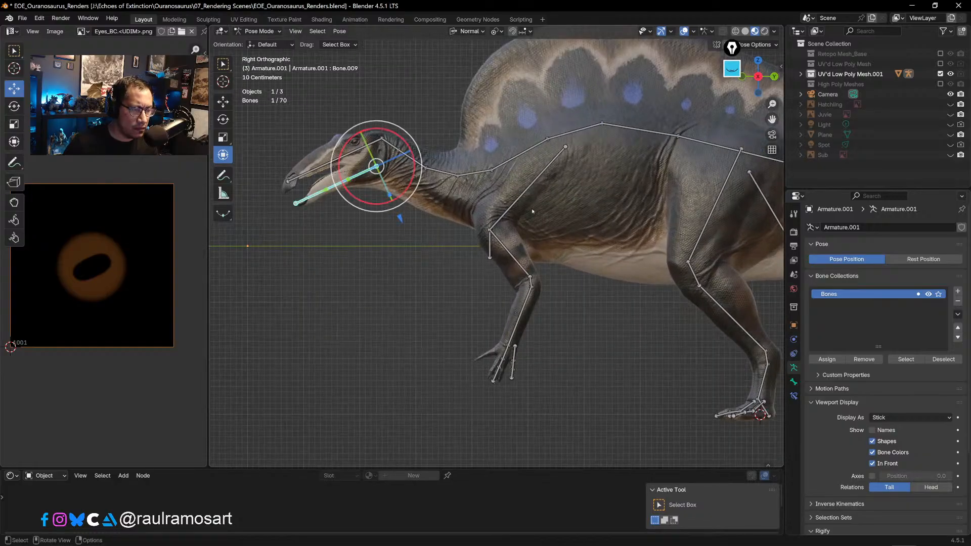
pyautogui.press('r')
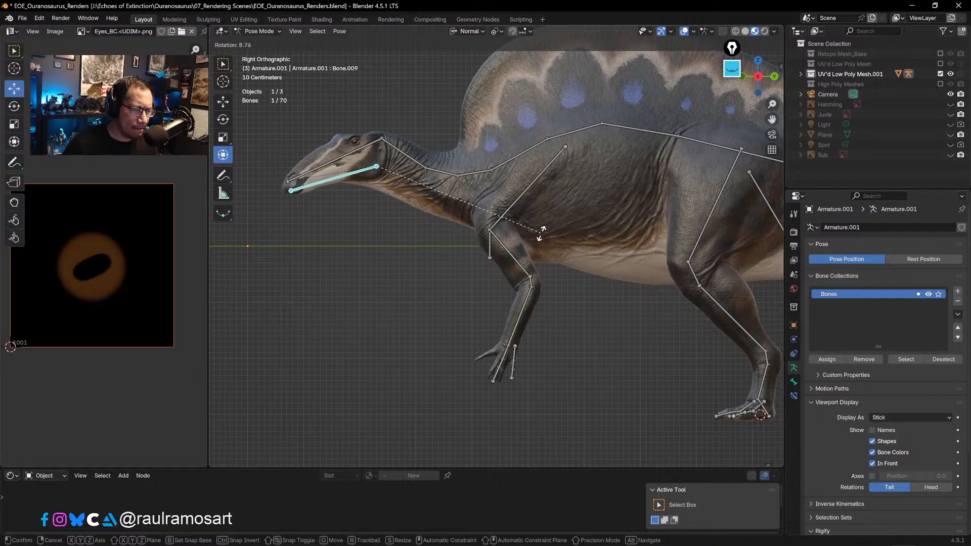
pyautogui.click(539, 235)
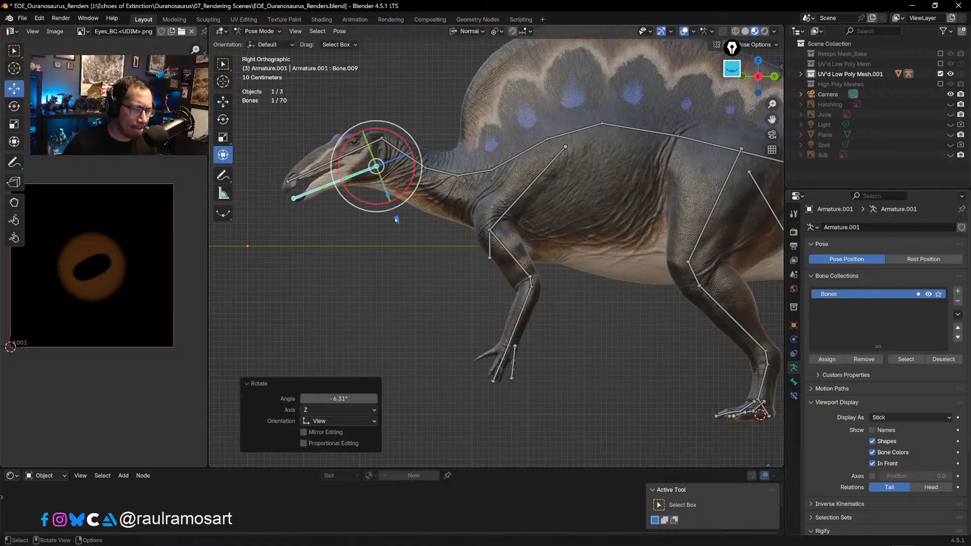
# - Try moving the lower jaw bone about 0.077 m along its local Z axis and rotating it about 4.65°, and undo both changes
pyautogui.press('g')
pyautogui.press('z')
pyautogui.press('z')
pyautogui.click(395, 215)
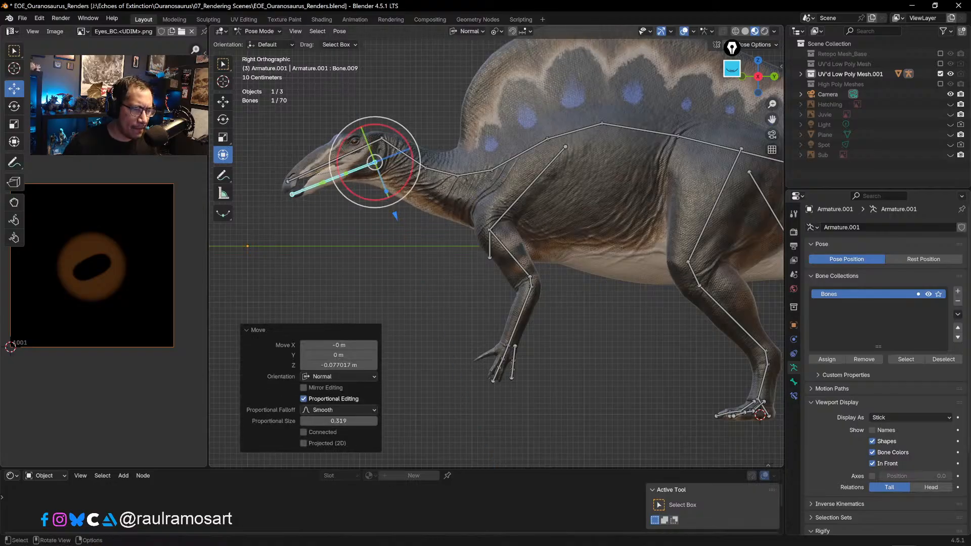
pyautogui.press('r')
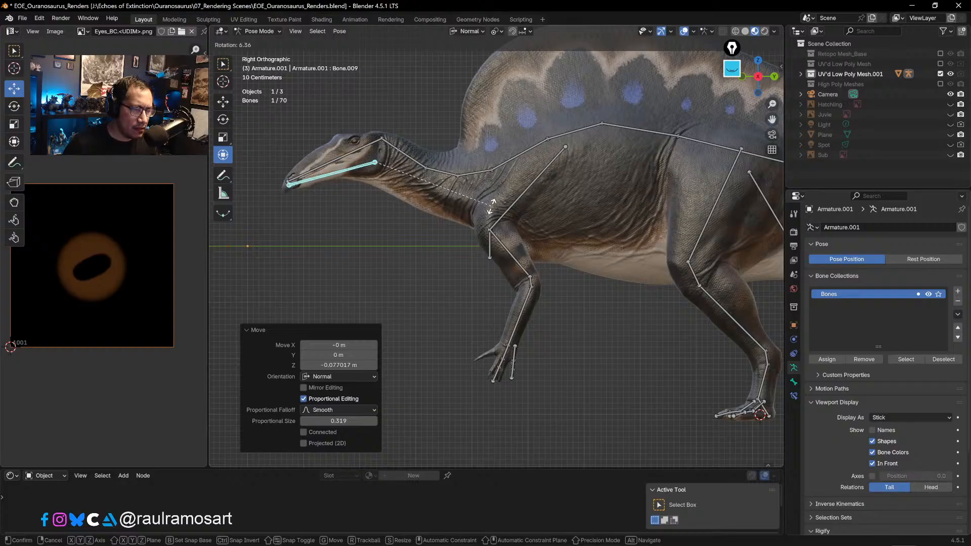
pyautogui.click(491, 205)
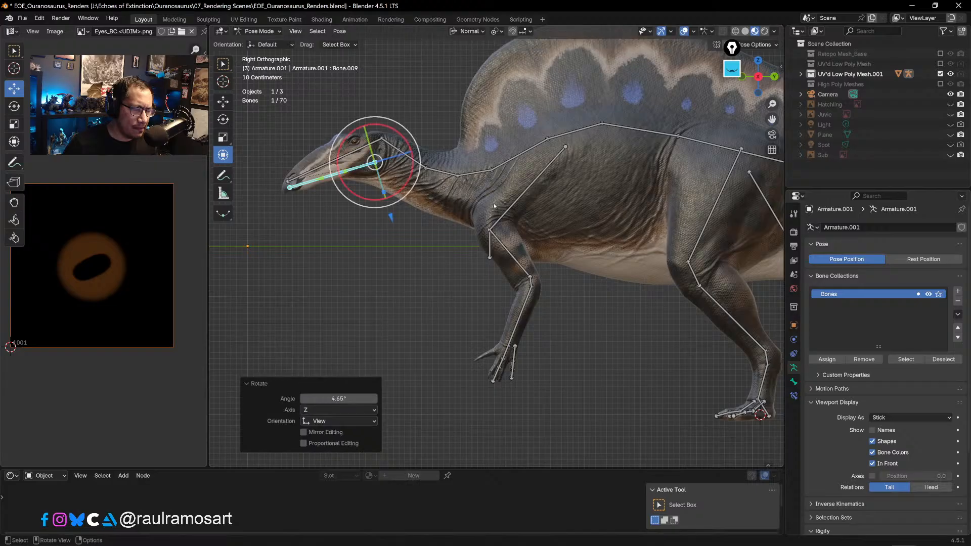
pyautogui.scroll(3, 357, 204)
pyautogui.keyDown('shift'); pyautogui.moveTo(357, 204); pyautogui.dragTo(579, 272, button='middle'); pyautogui.keyUp('shift')
pyautogui.scroll(3, 579, 272)
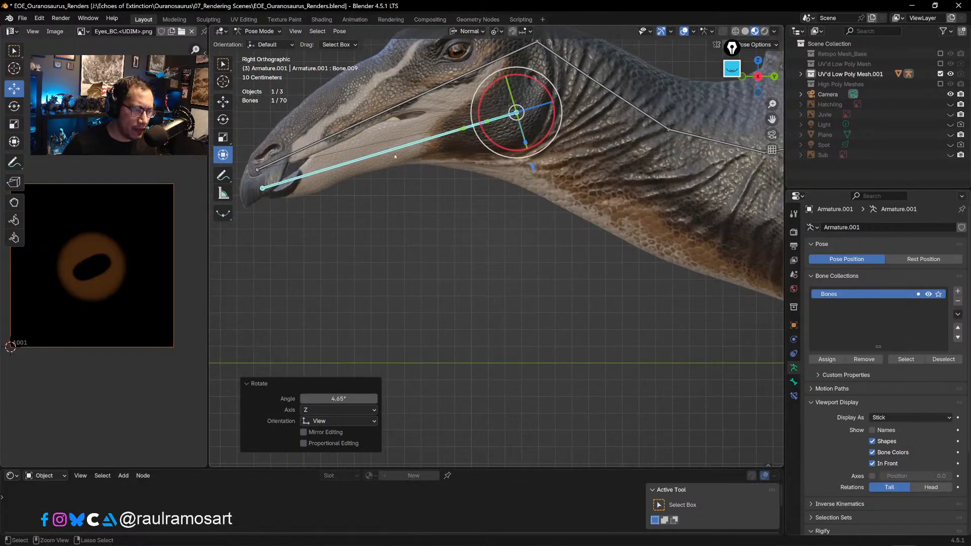
pyautogui.hotkey('ctrl', 'z')
pyautogui.hotkey('ctrl', 'z')
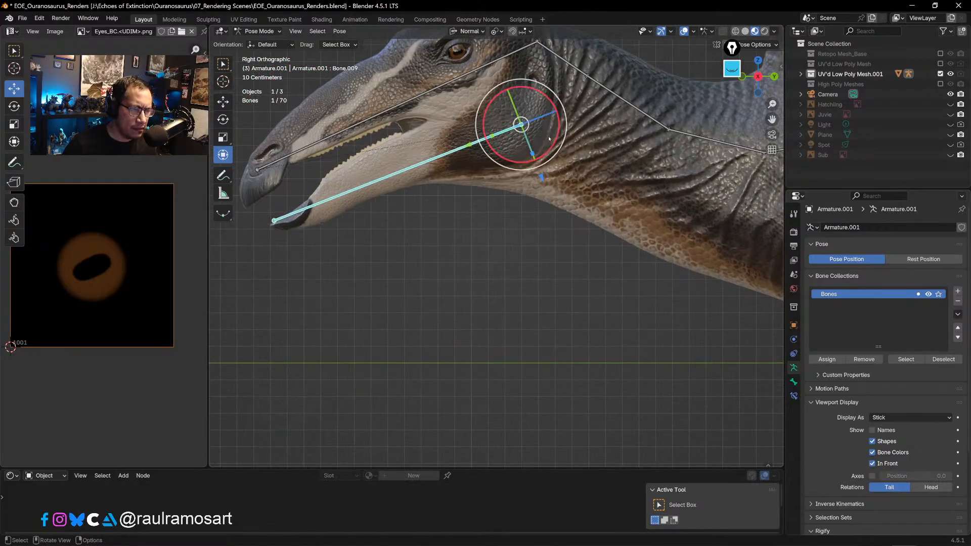
# - Switch Armature.001 to Edit Mode with the lower jaw bone selected
pyautogui.click(258, 31)
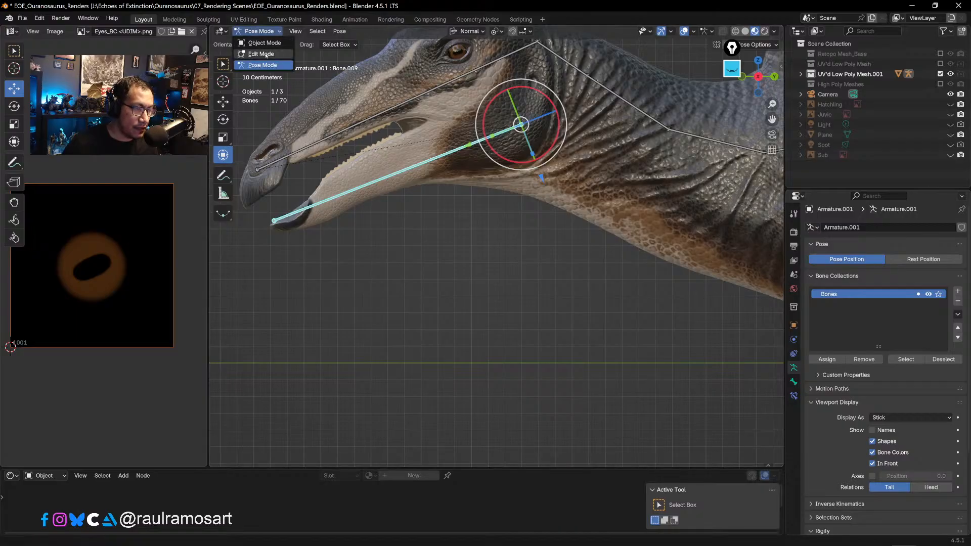
pyautogui.click(255, 53)
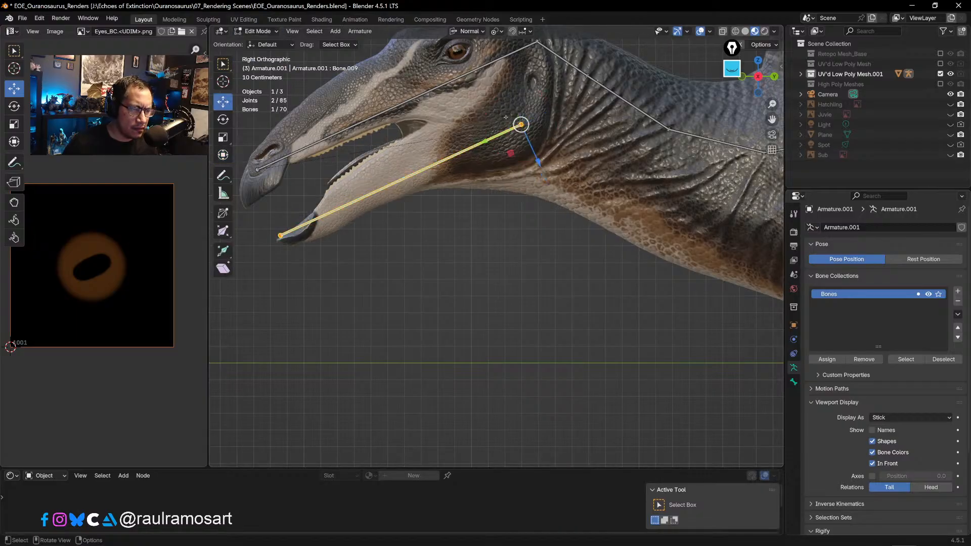
pyautogui.press('g')
pyautogui.click(548, 129)
pyautogui.hotkey('ctrl', 'z')
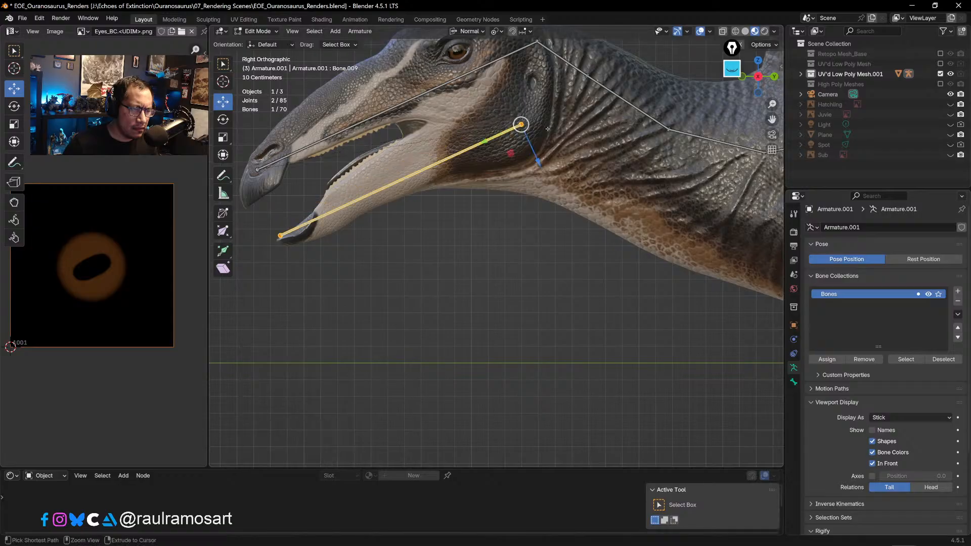
# - Move the lower jaw bone's hinge joint about -0.107 m in Y and 0.083 m in Z, and its tip about 0.024 m and -0.026 m
pyautogui.click(521, 124)
pyautogui.press('g')
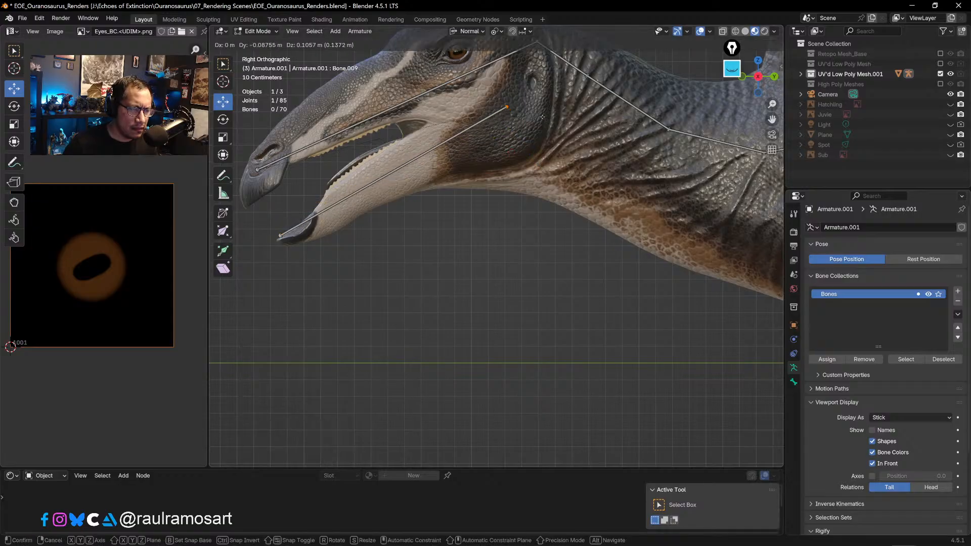
pyautogui.click(540, 121)
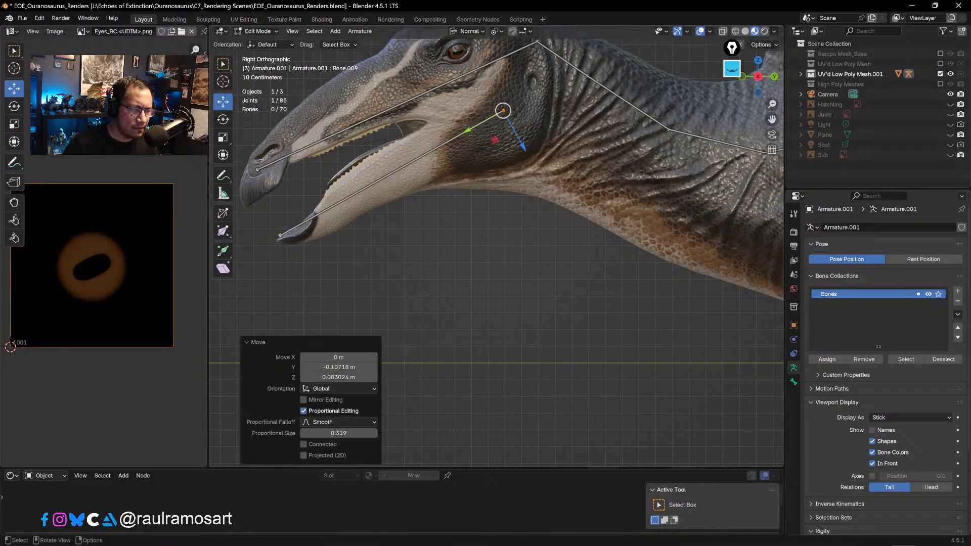
pyautogui.click(281, 236)
pyautogui.press('g')
pyautogui.click(285, 240)
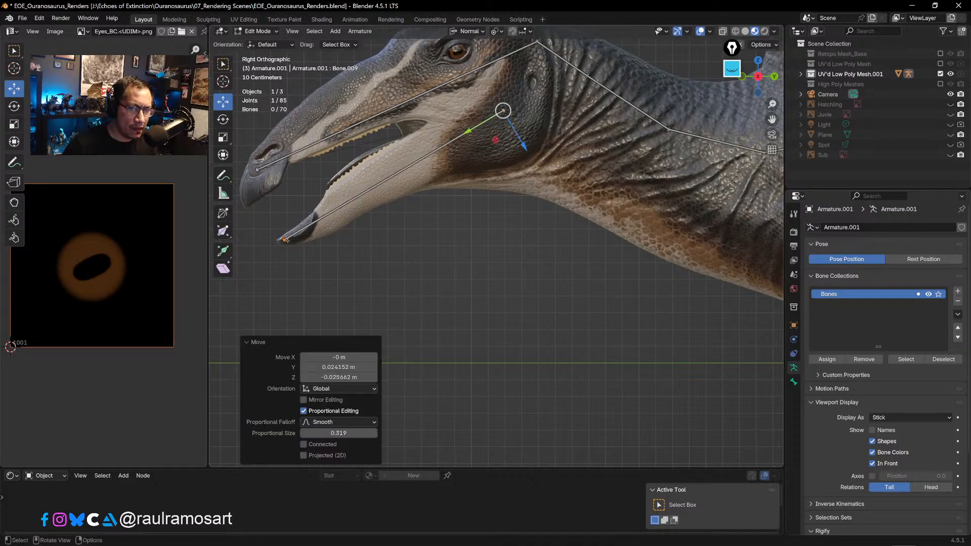
# - Switch the armature to Pose Mode and rotate the lower jaw bone about 7.18° to close the mouth in right orthographic view
pyautogui.keyDown('shift'); pyautogui.moveTo(457, 259); pyautogui.dragTo(457, 274, button='middle'); pyautogui.keyUp('shift')
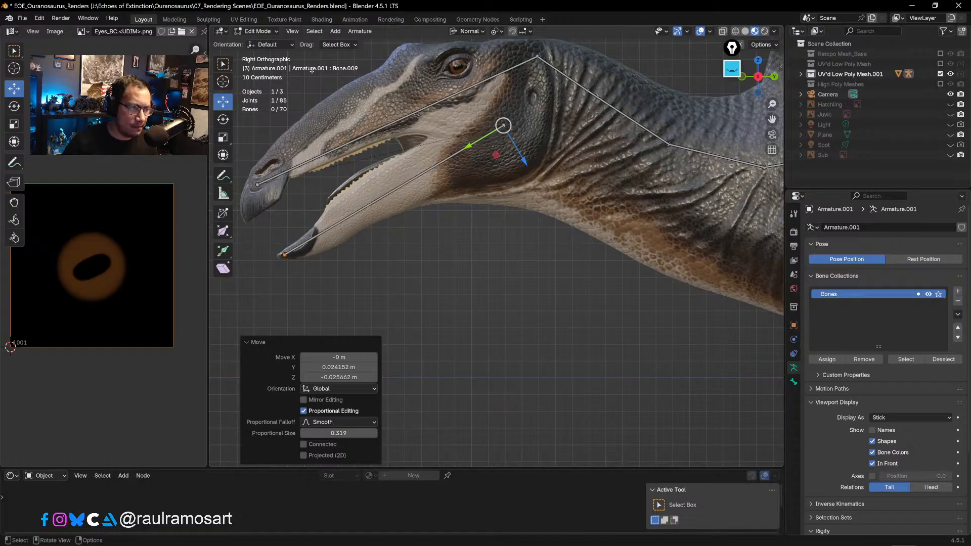
pyautogui.click(268, 31)
pyautogui.click(263, 64)
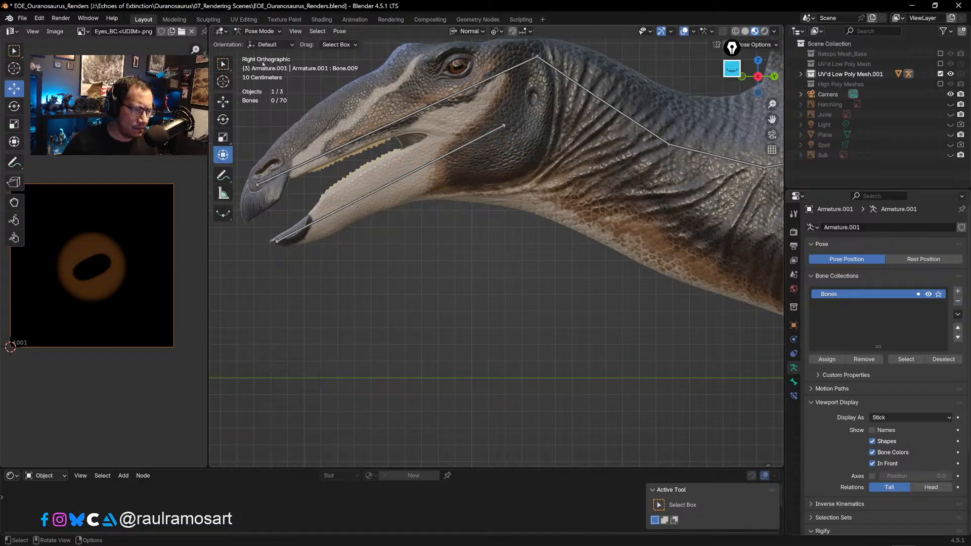
pyautogui.click(477, 141)
pyautogui.press('r')
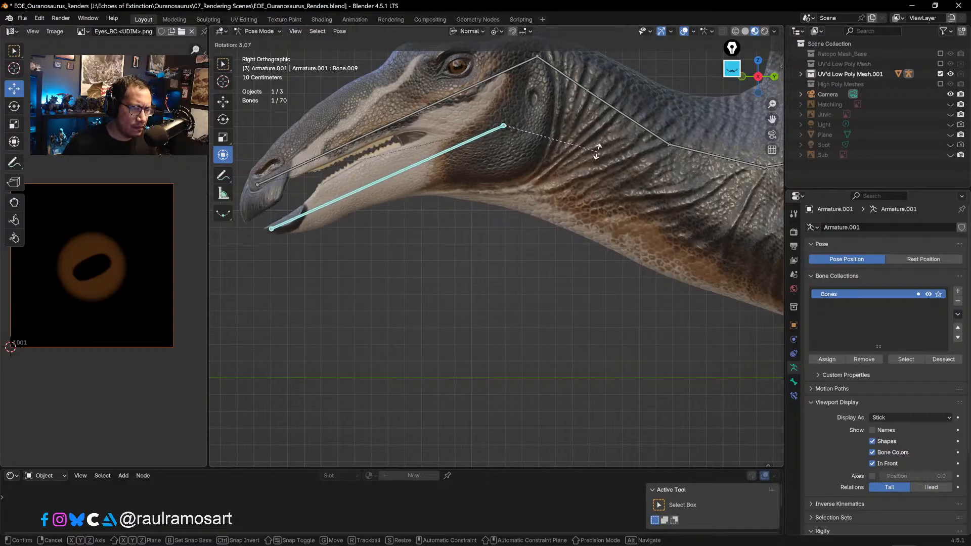
pyautogui.click(592, 157)
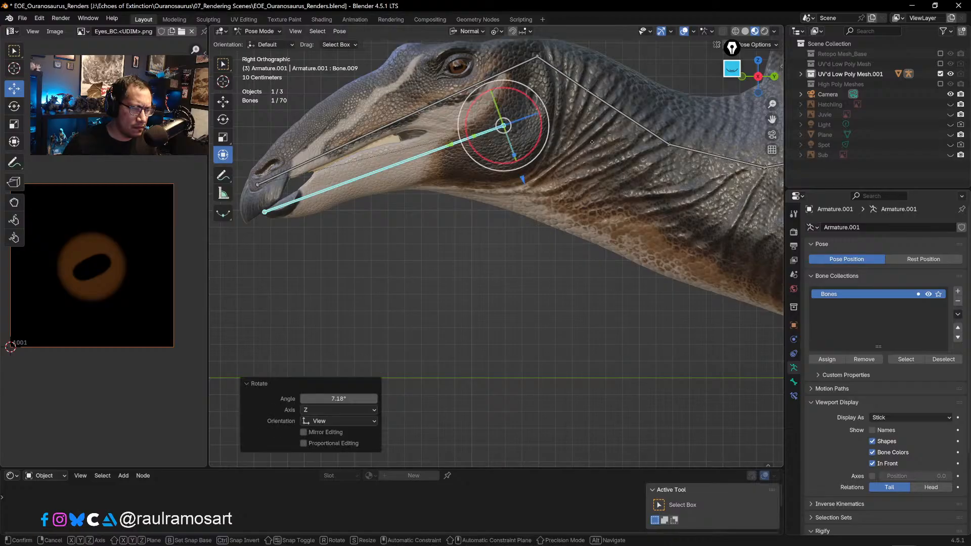
# - Reposition the lower jaw bone: move it about -0.038 m in Y and -0.027 m in Z, rotate it -3.25°, and raise it about 0.062 m
pyautogui.press('r')
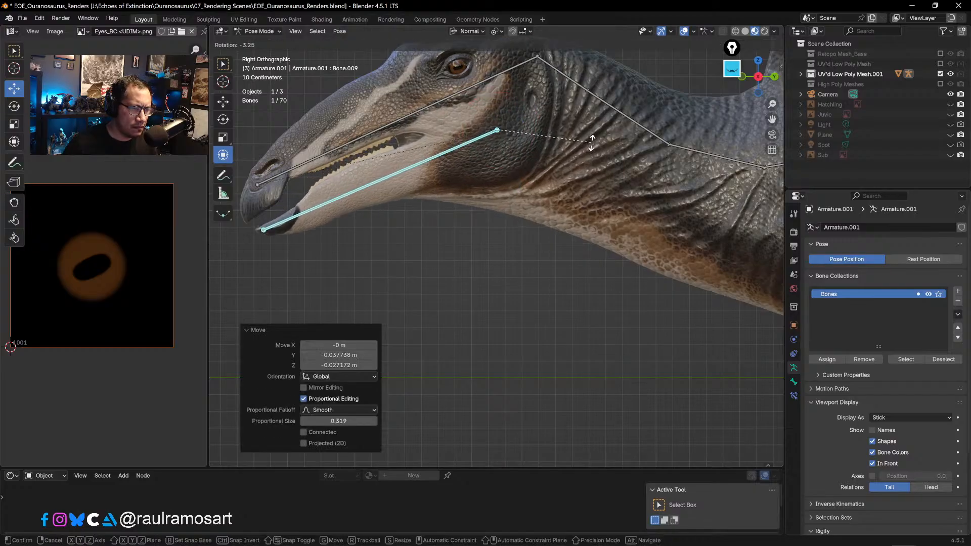
pyautogui.click(589, 144)
pyautogui.press('g')
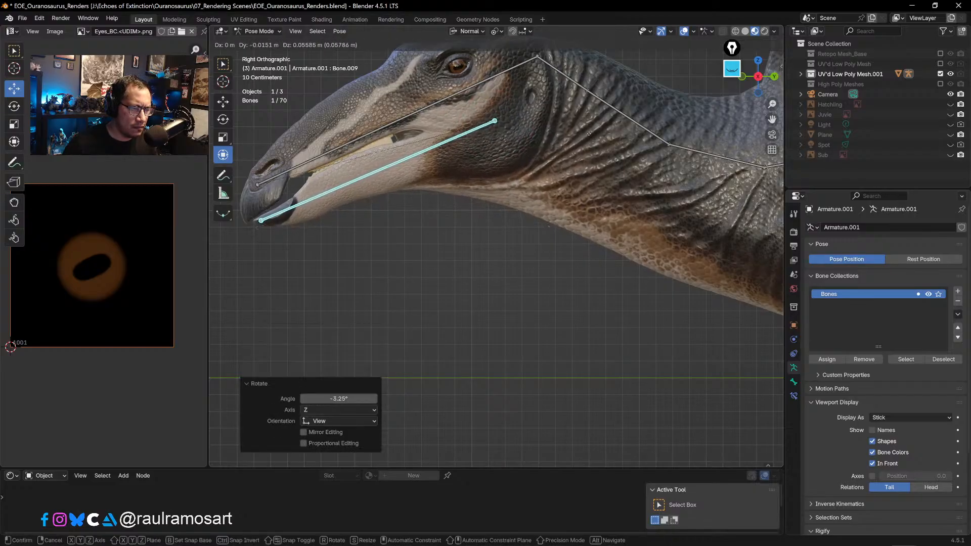
pyautogui.click(589, 136)
# - Rotate the lower jaw bone about 14.2° to open the mouth, viewing the head in perspective from its other side
pyautogui.scroll(-4, 549, 161)
pyautogui.moveTo(550, 161); pyautogui.dragTo(689, 230, button='middle')
pyautogui.scroll(5, 567, 145)
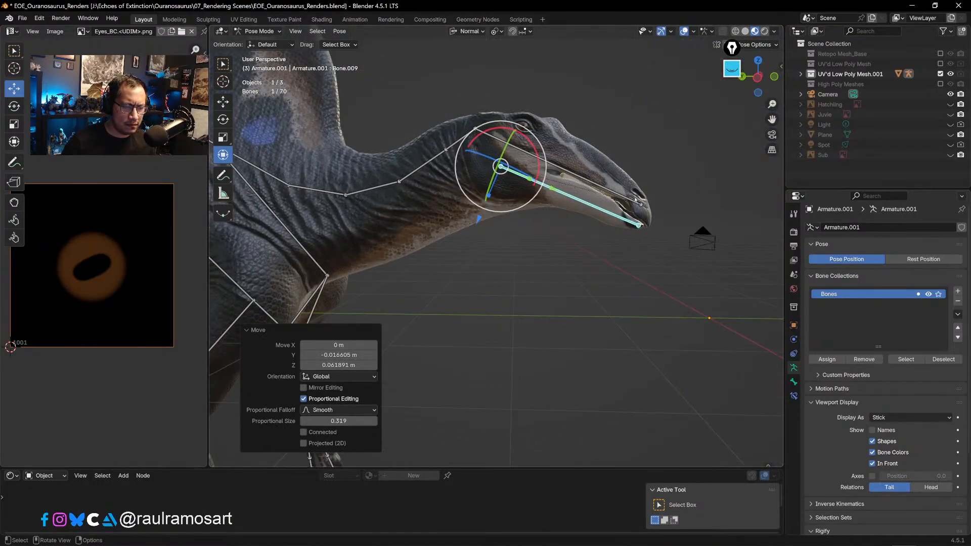
pyautogui.moveTo(567, 149); pyautogui.dragTo(599, 205, button='middle')
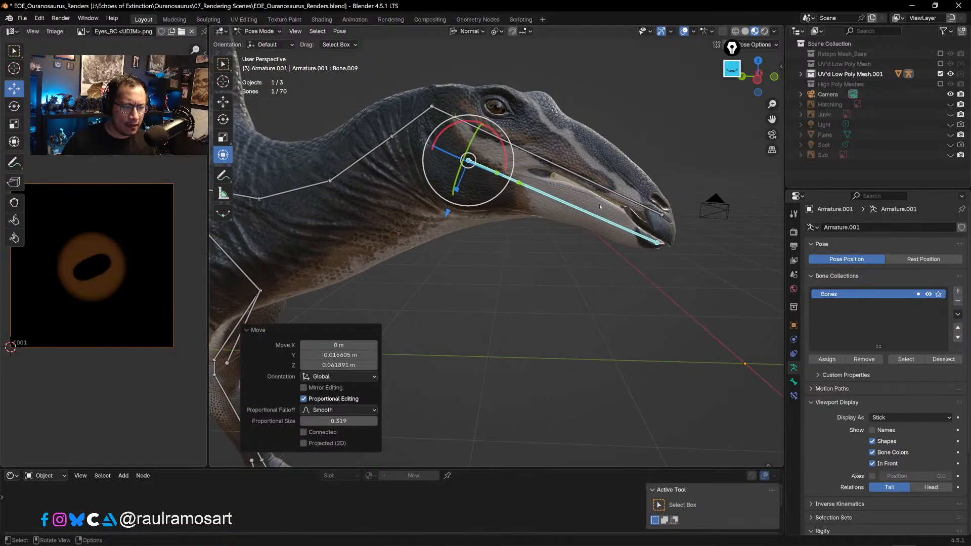
pyautogui.press('r')
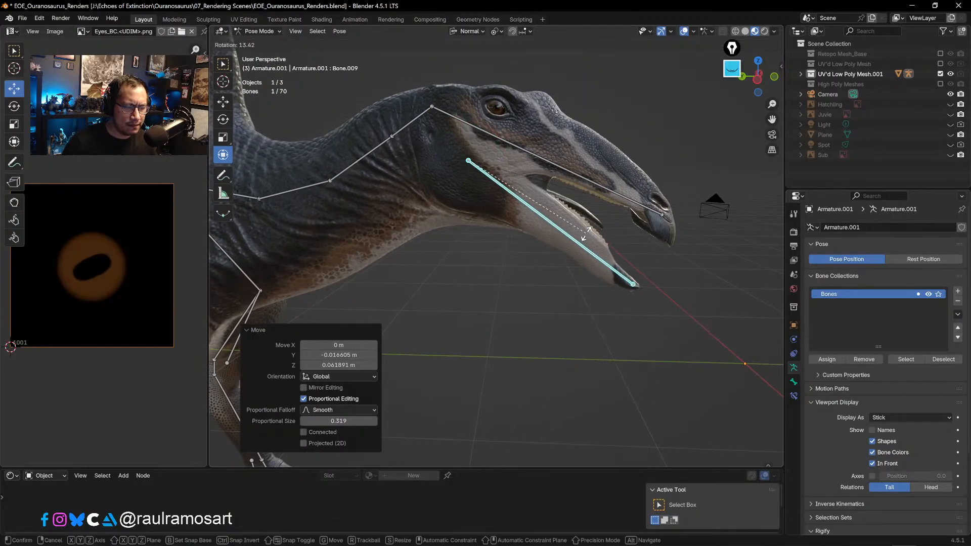
pyautogui.click(587, 234)
pyautogui.moveTo(587, 234); pyautogui.dragTo(588, 238, button='middle')
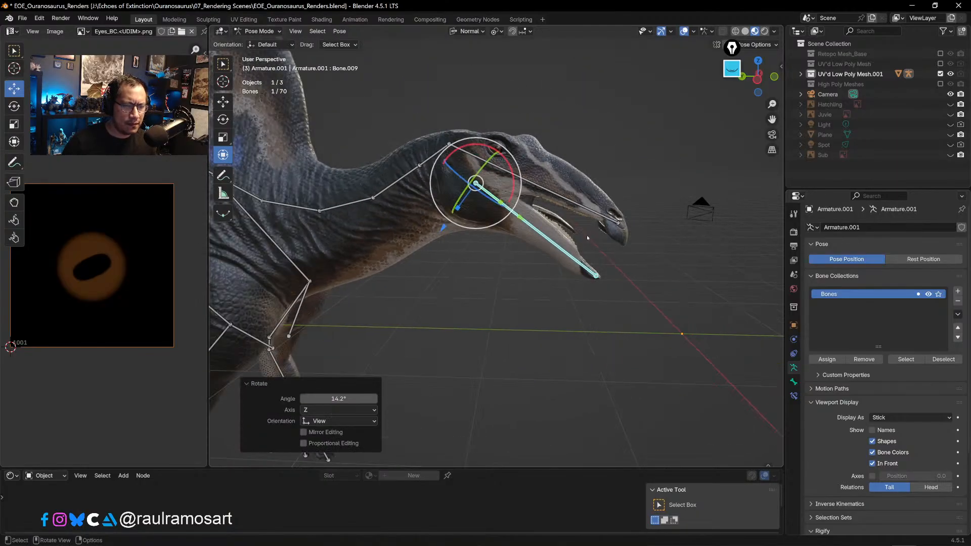
# - Swing the near-side upper arm bone backward in right orthographic view and rotate its forearm bone about 20.3° forward
pyautogui.press('KP_3')
pyautogui.scroll(-3, 585, 240)
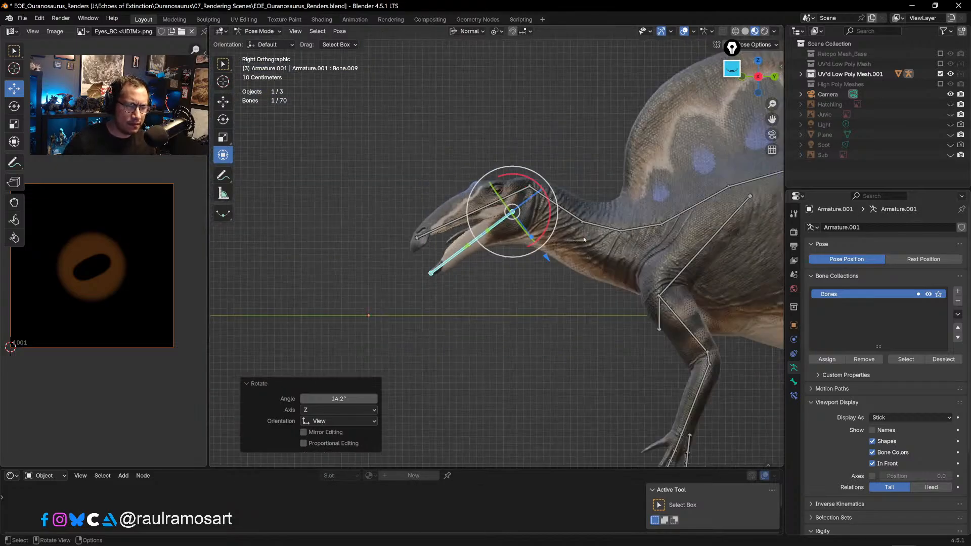
pyautogui.keyDown('shift'); pyautogui.moveTo(594, 267); pyautogui.dragTo(347, 148, button='middle'); pyautogui.keyUp('shift')
pyautogui.scroll(-2, 401, 169)
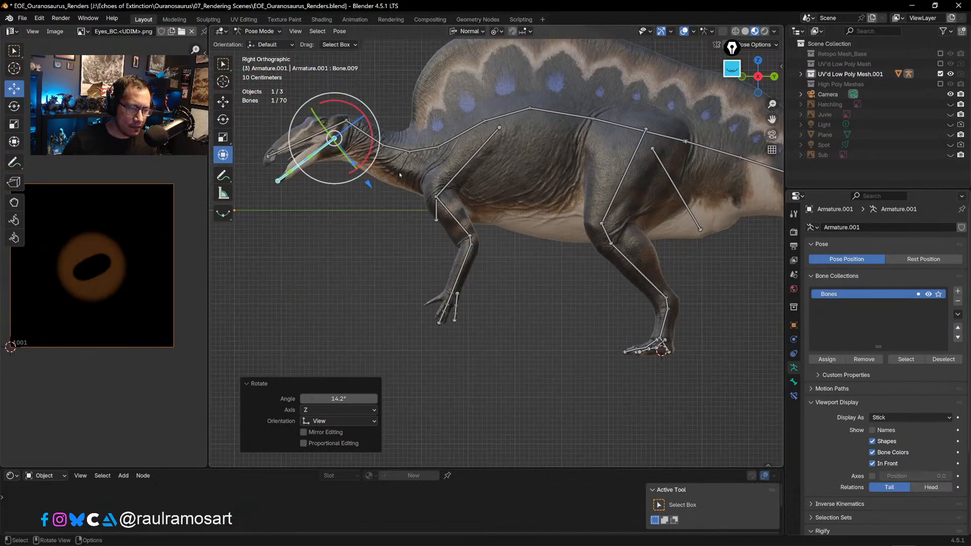
pyautogui.click(450, 214)
pyautogui.press('r')
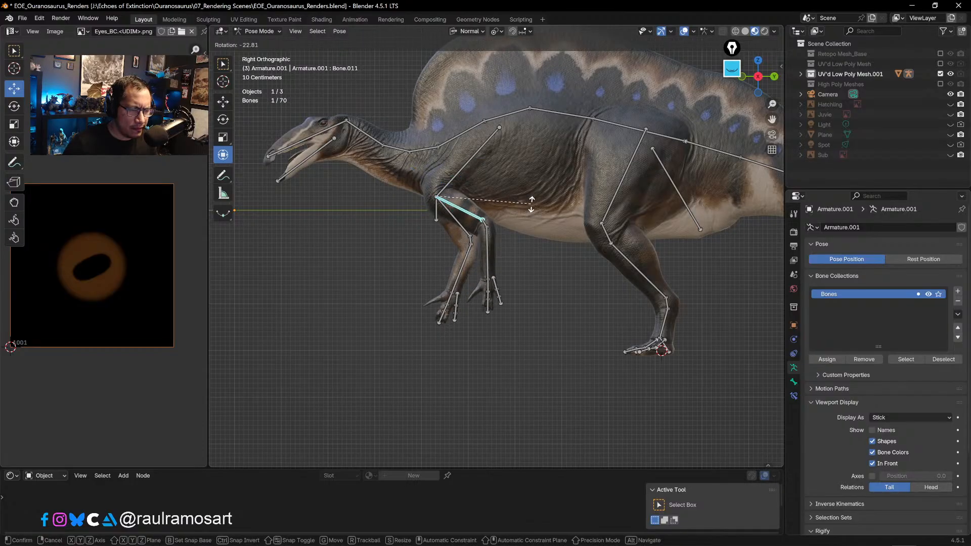
pyautogui.click(498, 222)
pyautogui.click(492, 238)
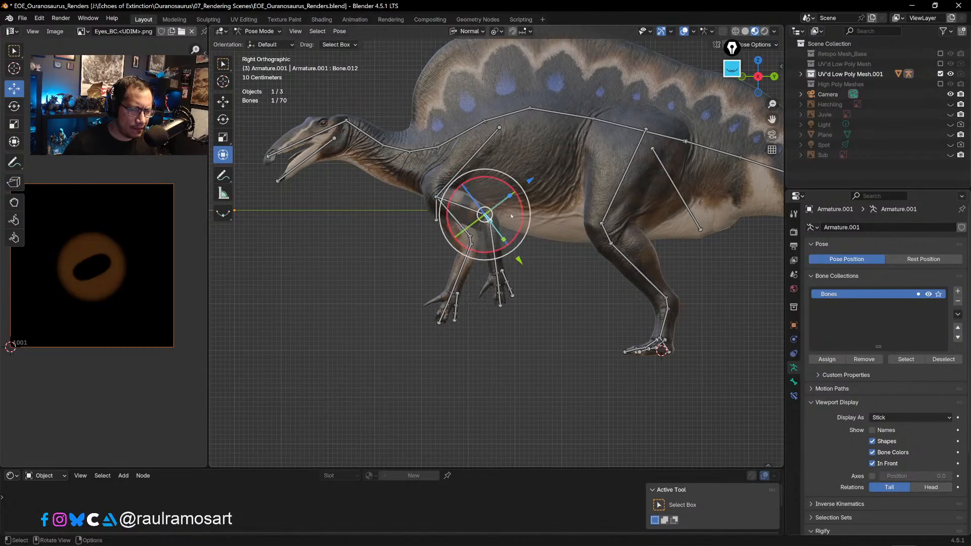
pyautogui.press('r')
pyautogui.click(497, 265)
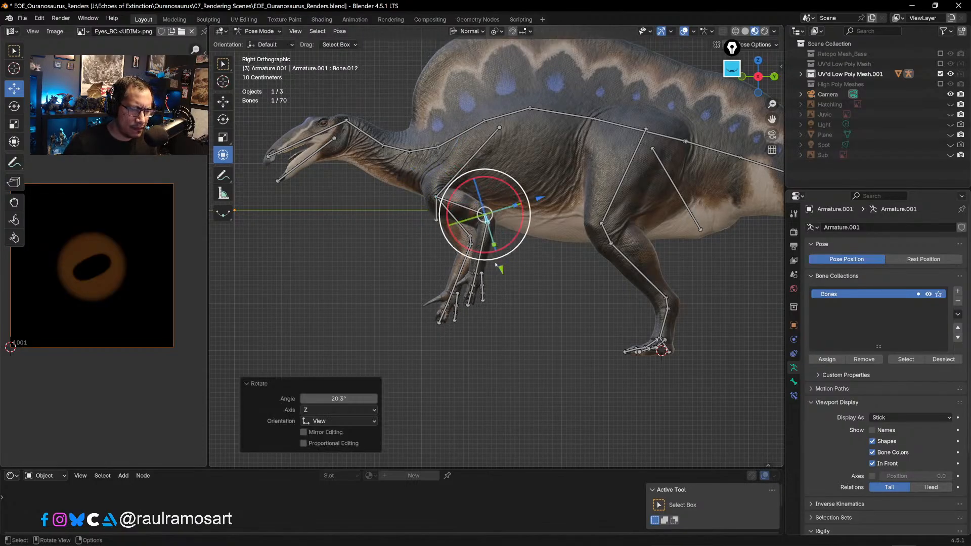
# - Rotate the near-side hand bone about -9.65° in side view and twist it about 39.5° around its local Z axis
pyautogui.click(474, 285)
pyautogui.press('r')
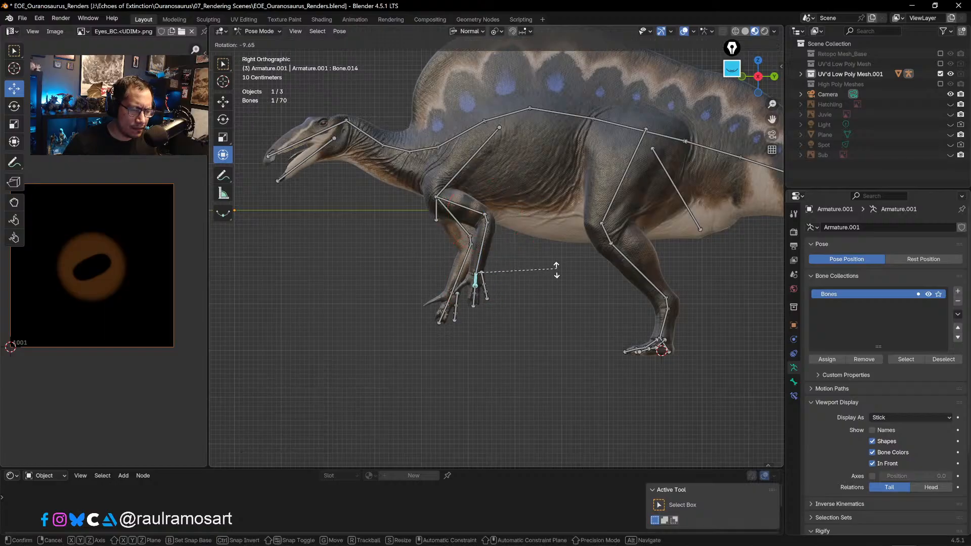
pyautogui.click(556, 269)
pyautogui.moveTo(557, 271); pyautogui.dragTo(485, 258, button='middle')
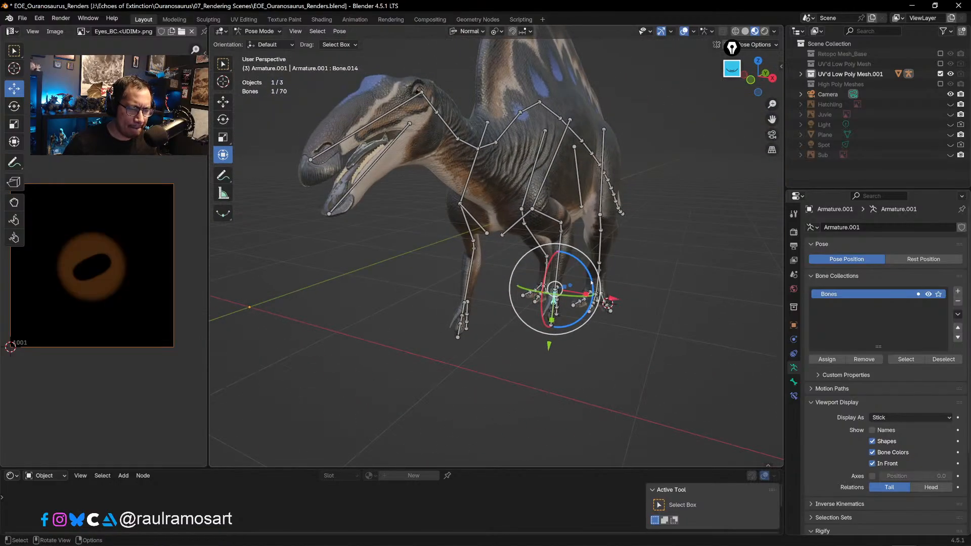
pyautogui.moveTo(592, 281); pyautogui.dragTo(586, 303)
# - Start the neck's sideways bend in top view by rotating the two lowest neck bones about -4.05° and -5.53°
pyautogui.press('KP_3')
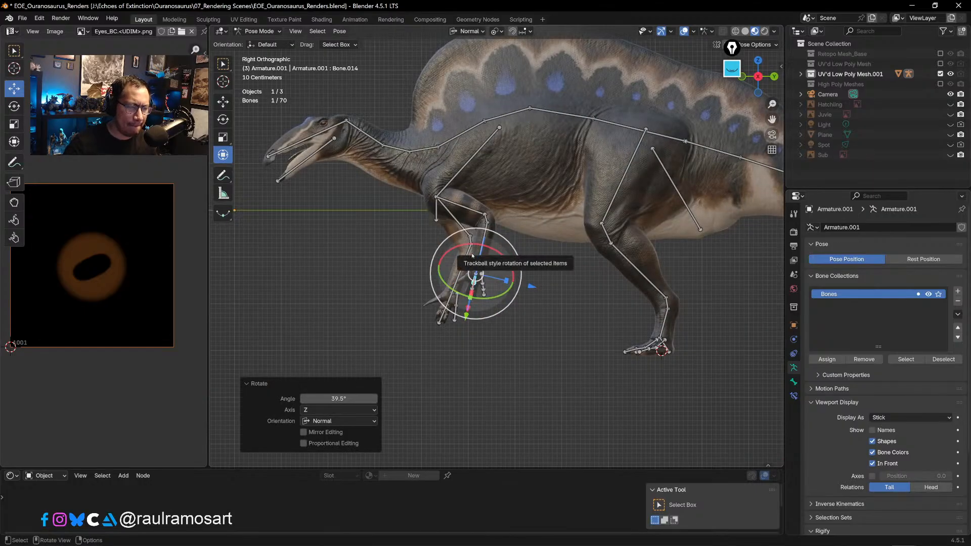
pyautogui.click(402, 151)
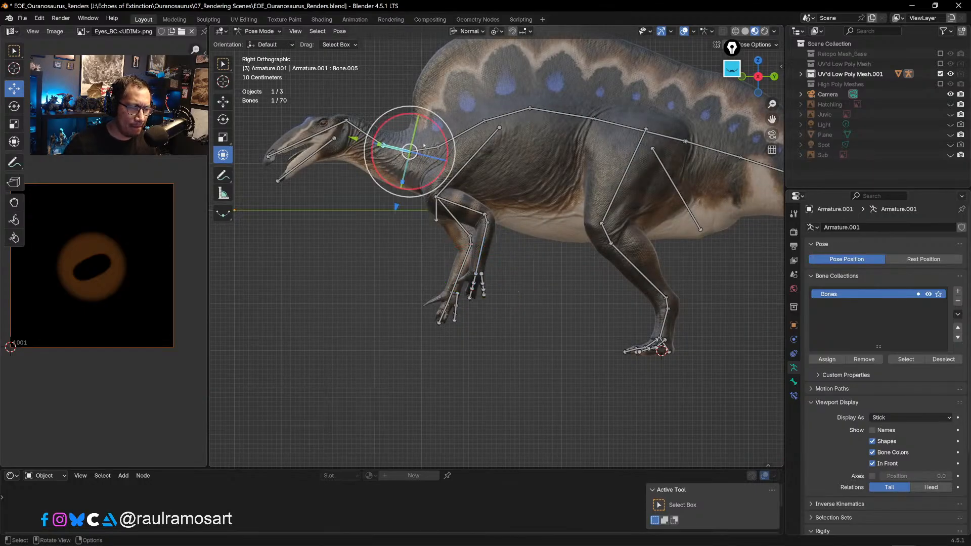
pyautogui.moveTo(433, 154); pyautogui.dragTo(429, 141, button='middle')
pyautogui.press('KP_7')
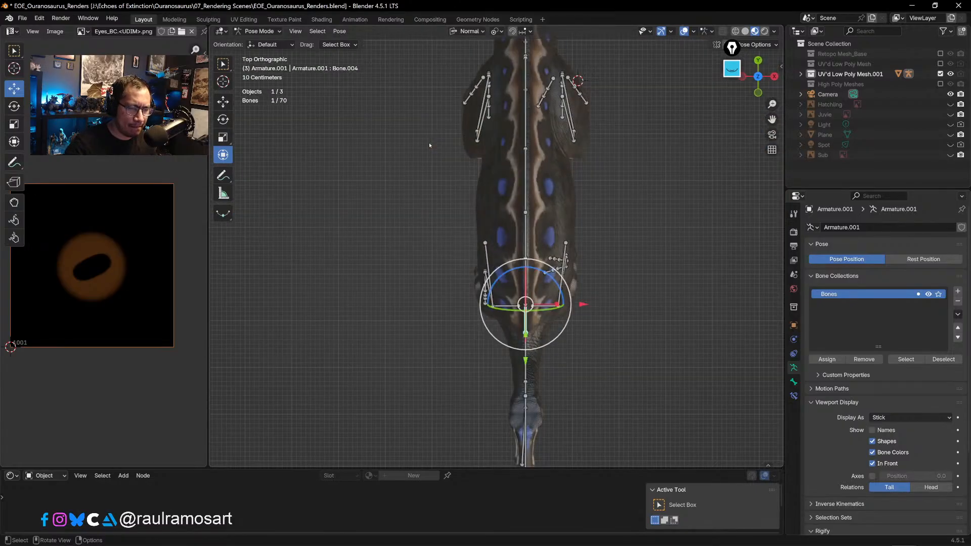
pyautogui.press('r')
pyautogui.click(667, 368)
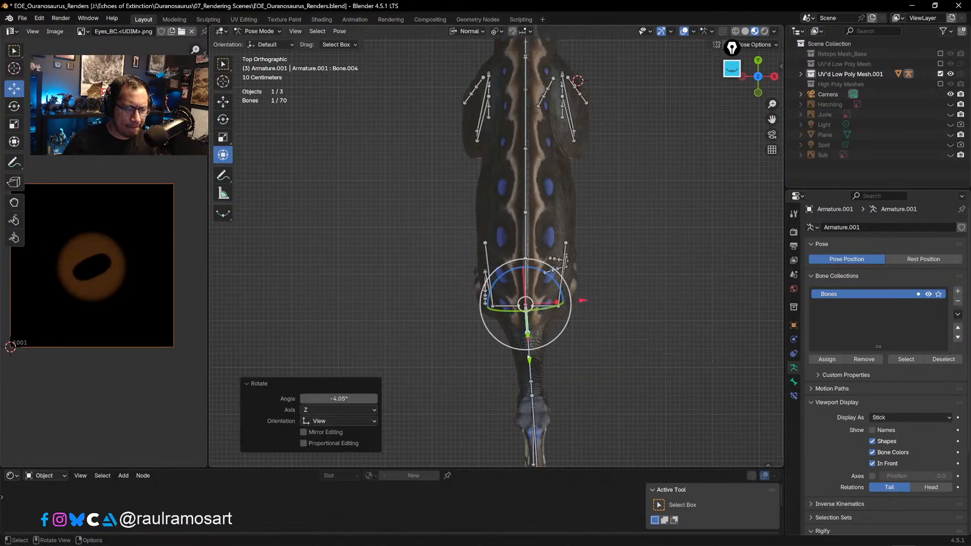
pyautogui.click(530, 360)
pyautogui.press('r')
pyautogui.click(558, 360)
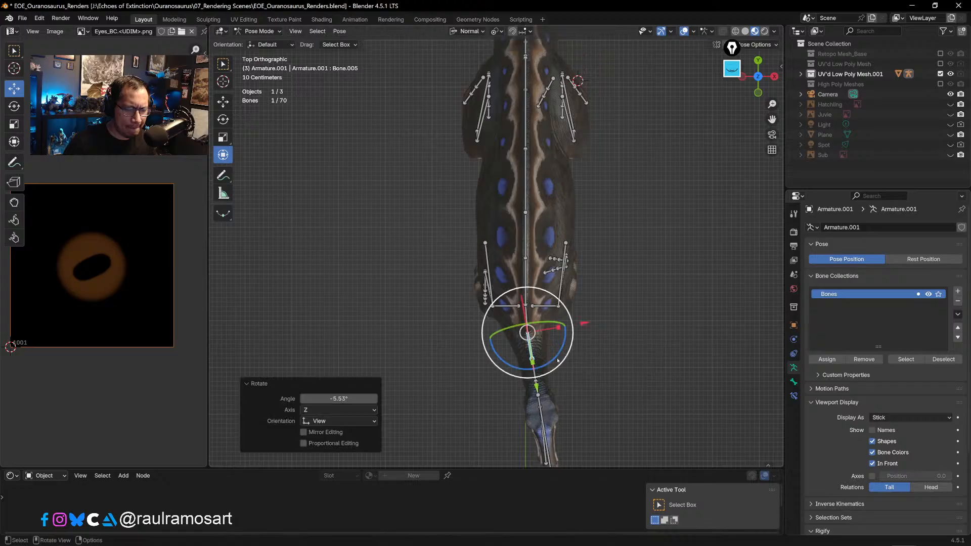
# - Continue the sideways neck bend by rotating the next two neck bones about -11.6° and -12.3° in top view
pyautogui.click(535, 374)
pyautogui.press('r')
pyautogui.click(590, 360)
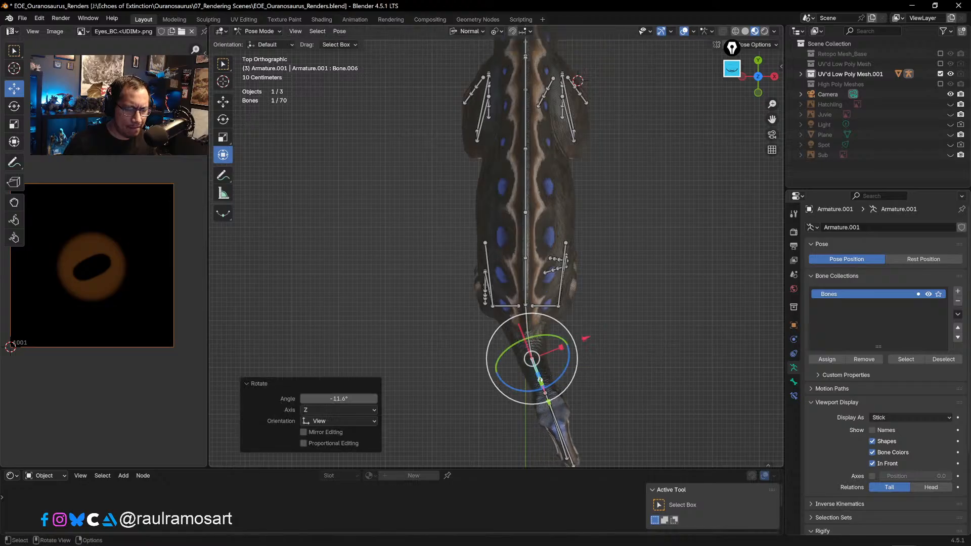
pyautogui.click(544, 389)
pyautogui.press('r')
pyautogui.click(612, 368)
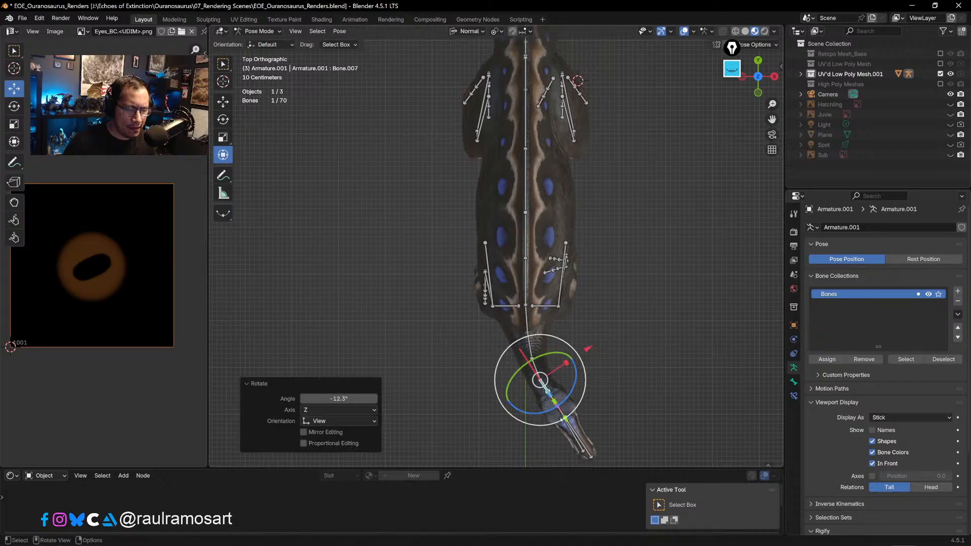
# - Turn the head bone about -21.1° in top view to follow the neck bend
pyautogui.click(567, 419)
pyautogui.press('r')
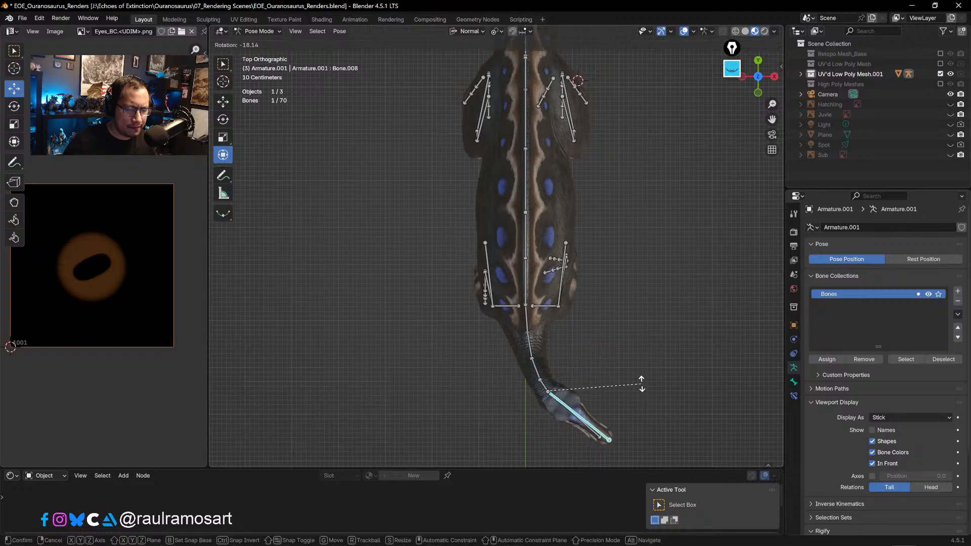
pyautogui.click(643, 380)
# - Rotate the far-side upper arm bone about 28.7° around its local X axis in right orthographic view
pyautogui.moveTo(642, 381); pyautogui.dragTo(607, 305, button='middle')
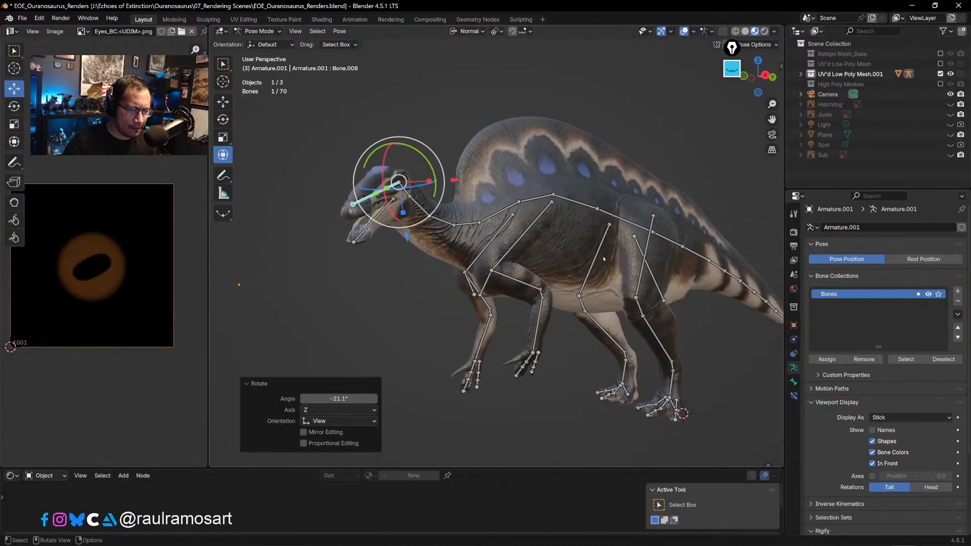
pyautogui.scroll(-1, 682, 312)
pyautogui.press('KP_3')
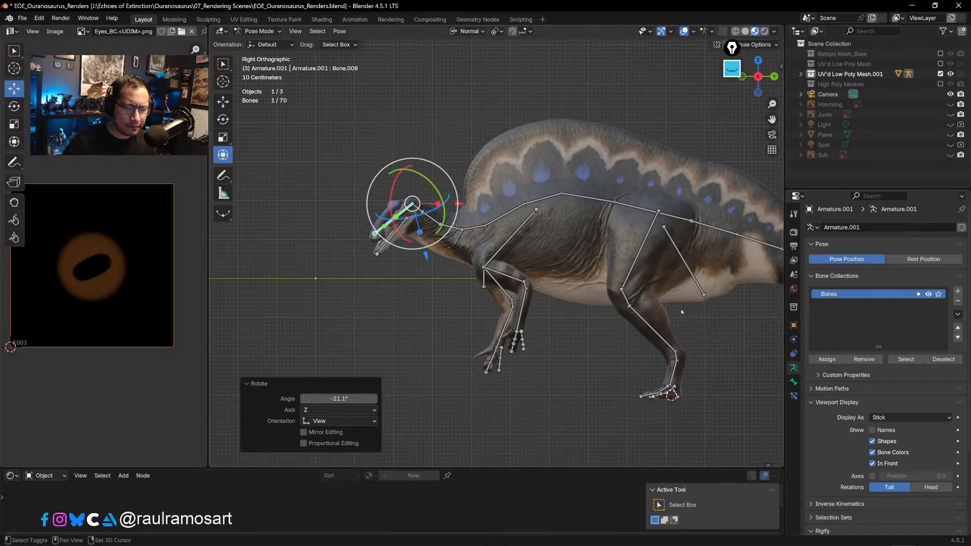
pyautogui.scroll(3, 466, 311)
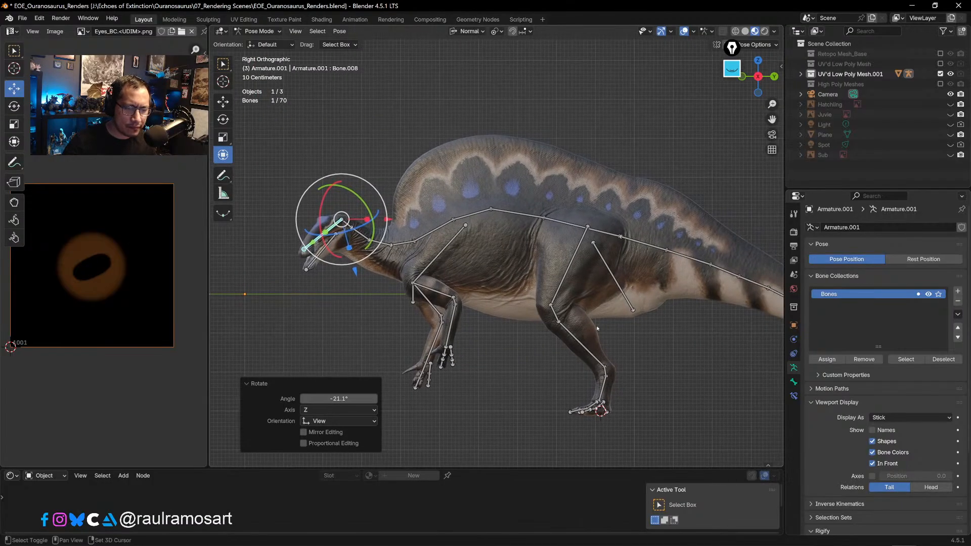
pyautogui.click(430, 307)
pyautogui.moveTo(376, 278); pyautogui.dragTo(379, 299)
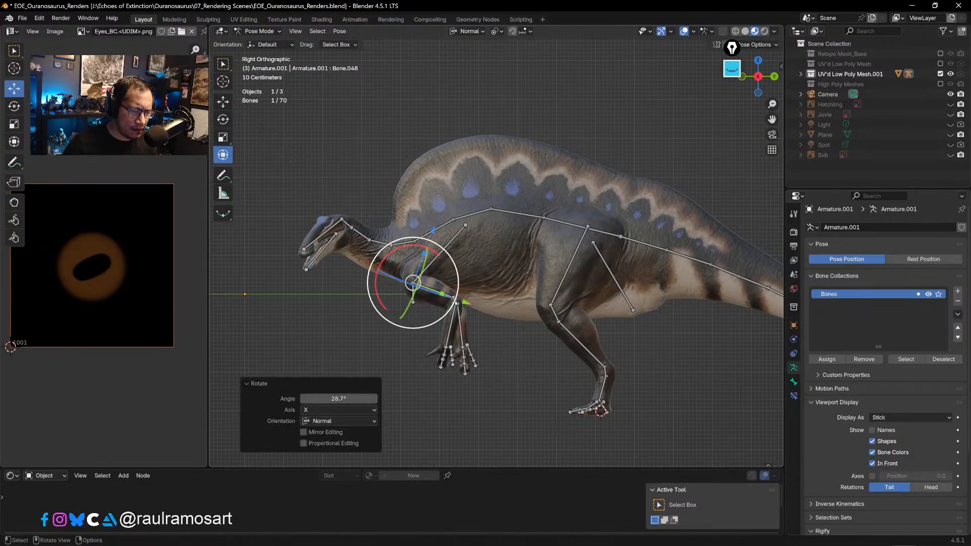
# - Rotate the far-side forearm bone about -35.8° around its local X axis to bend the elbow
pyautogui.click(456, 303)
pyautogui.moveTo(491, 302)
pyautogui.mouseDown()
pyautogui.moveTo(492, 288)
pyautogui.moveTo(483, 318)
pyautogui.moveTo(489, 306)
pyautogui.mouseUp()
pyautogui.click(455, 301)
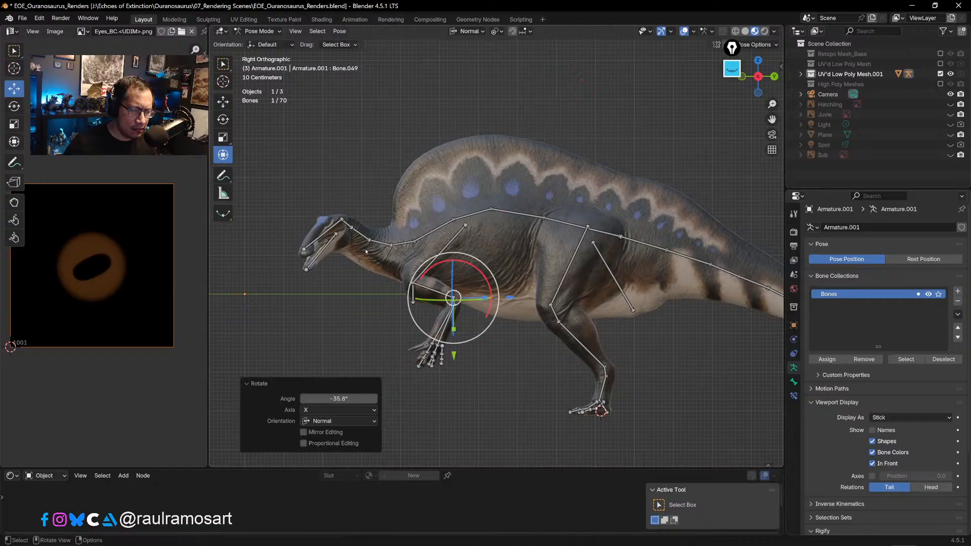
# - Raise the head by rotating the top neck bone about -9.36°, the head bone about -9.79°, and the mid-neck bone slightly
pyautogui.click(349, 226)
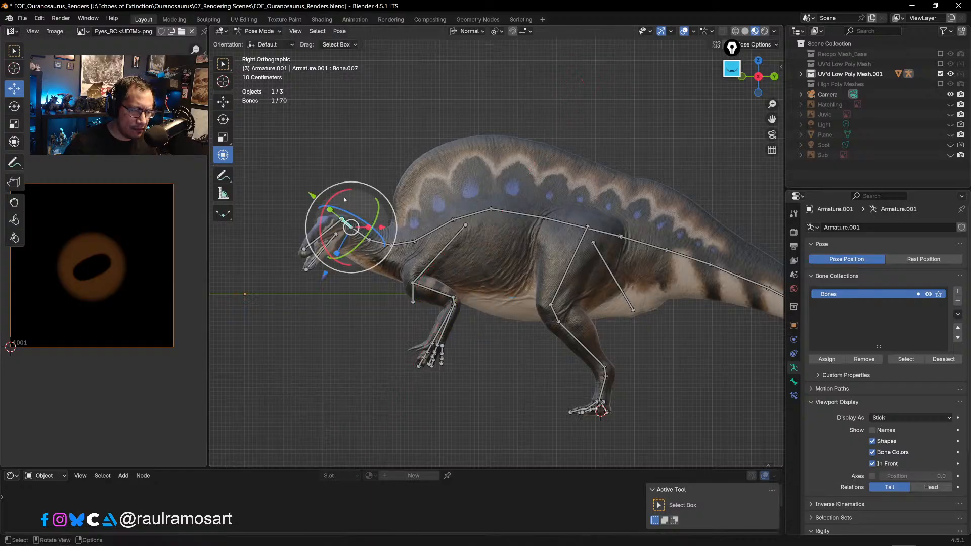
pyautogui.moveTo(349, 189); pyautogui.dragTo(342, 191)
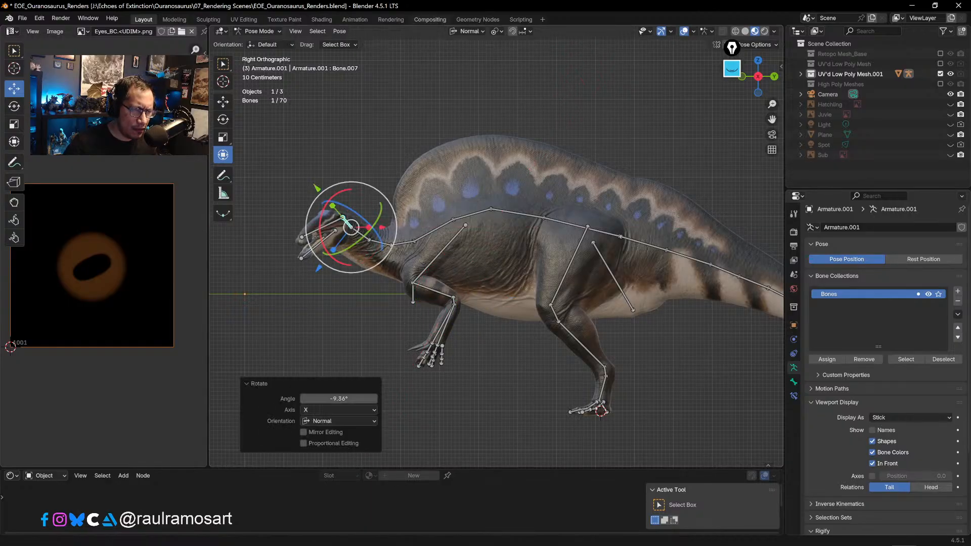
pyautogui.click(340, 220)
pyautogui.moveTo(332, 191); pyautogui.dragTo(330, 190)
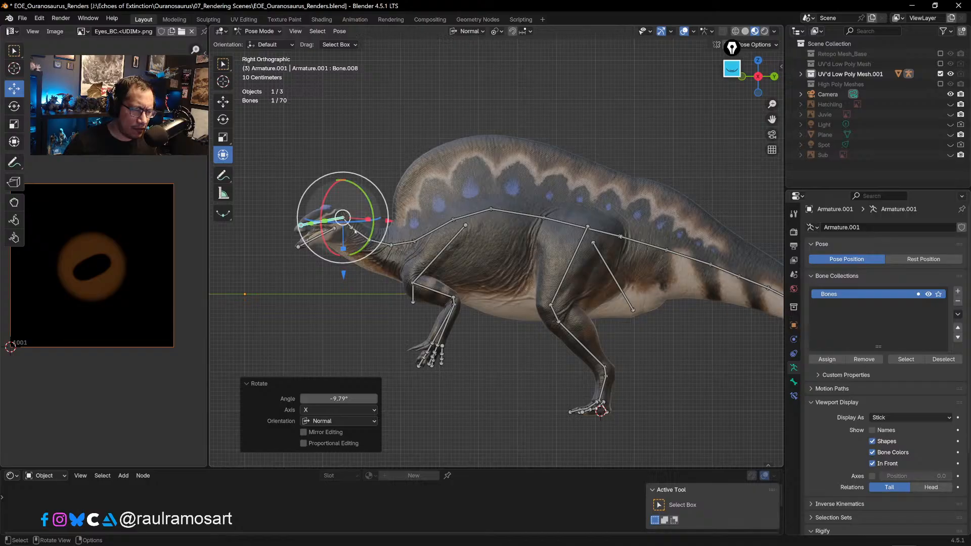
pyautogui.click(370, 231)
pyautogui.moveTo(394, 227); pyautogui.dragTo(400, 205)
# - Swing the near-side thigh bone forward by about 13° in right orthographic view
pyautogui.keyDown('shift'); pyautogui.moveTo(567, 262); pyautogui.dragTo(504, 236, button='middle'); pyautogui.keyUp('shift')
pyautogui.click(507, 236)
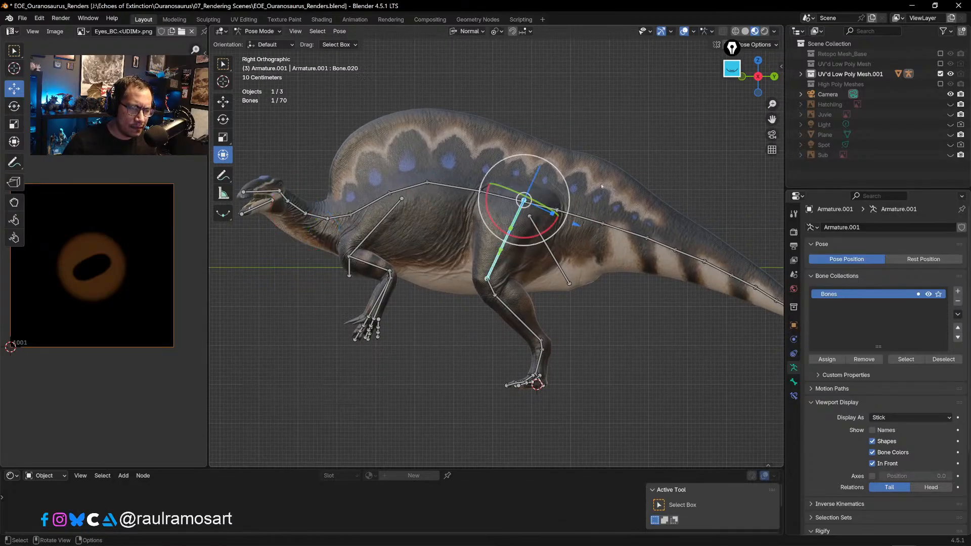
pyautogui.press('r')
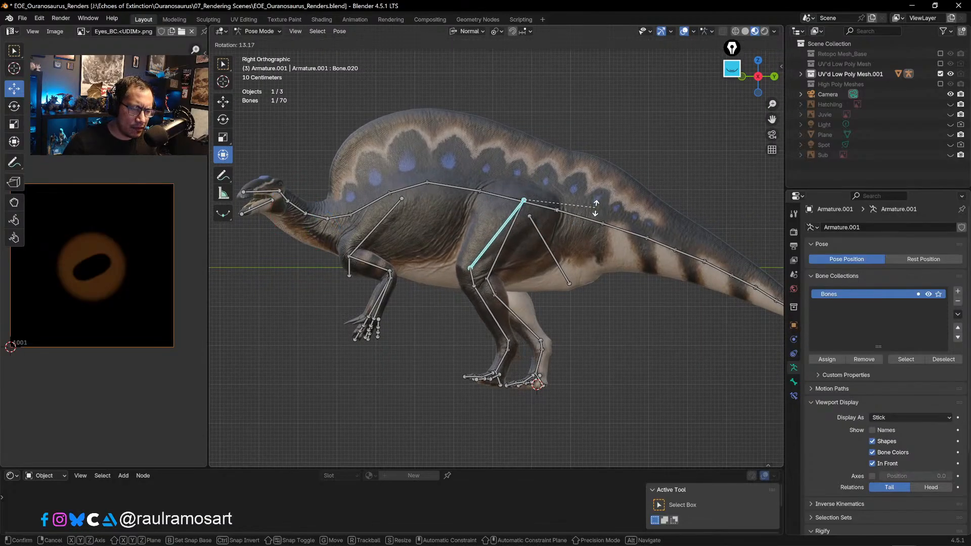
pyautogui.click(596, 208)
# - Try rotating the near-side shin bone about 8° in the side view and undo it
pyautogui.click(495, 318)
pyautogui.press('r')
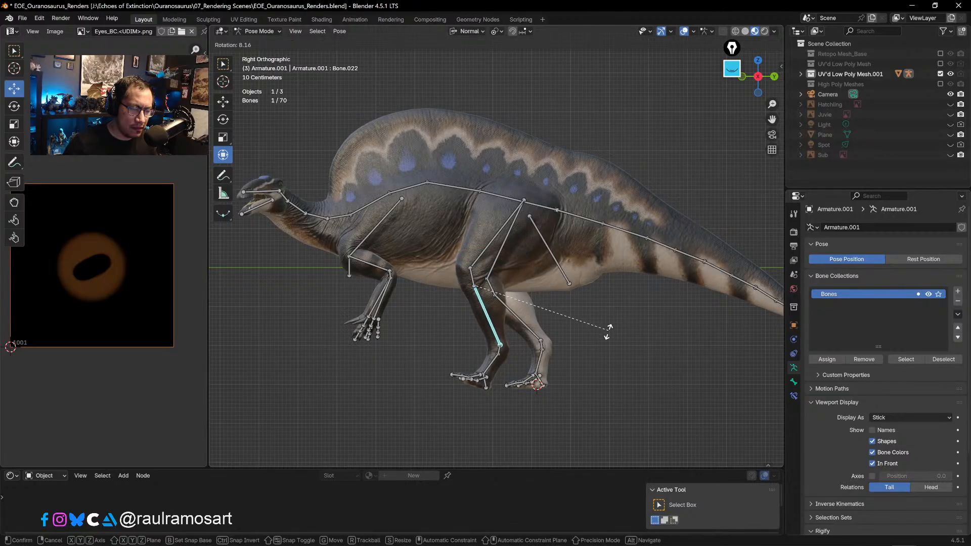
pyautogui.click(613, 327)
pyautogui.hotkey('ctrl', 'z')
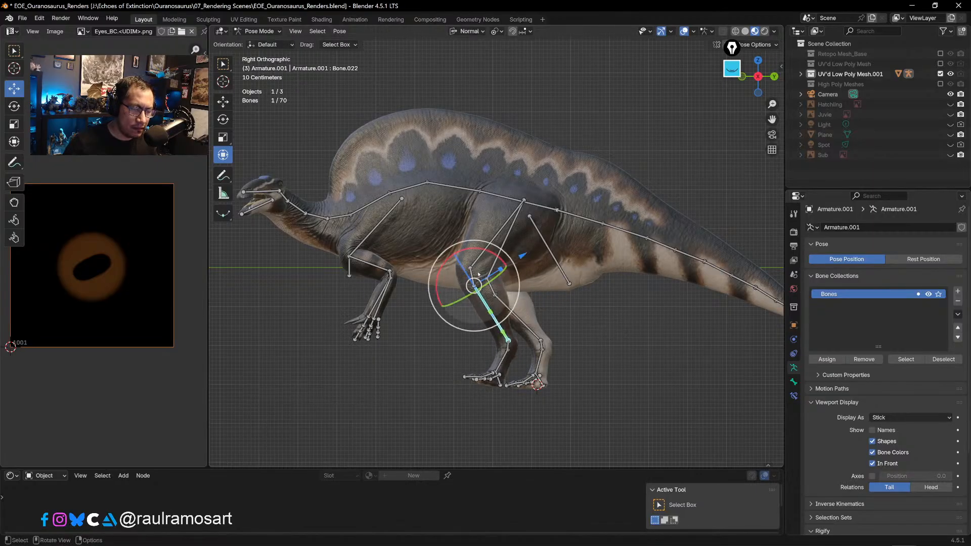
# - Rotate the near-side leg's short knee bone 11.5° and its shin bone -5.85° in the side view
pyautogui.click(475, 273)
pyautogui.press('r')
pyautogui.click(488, 343)
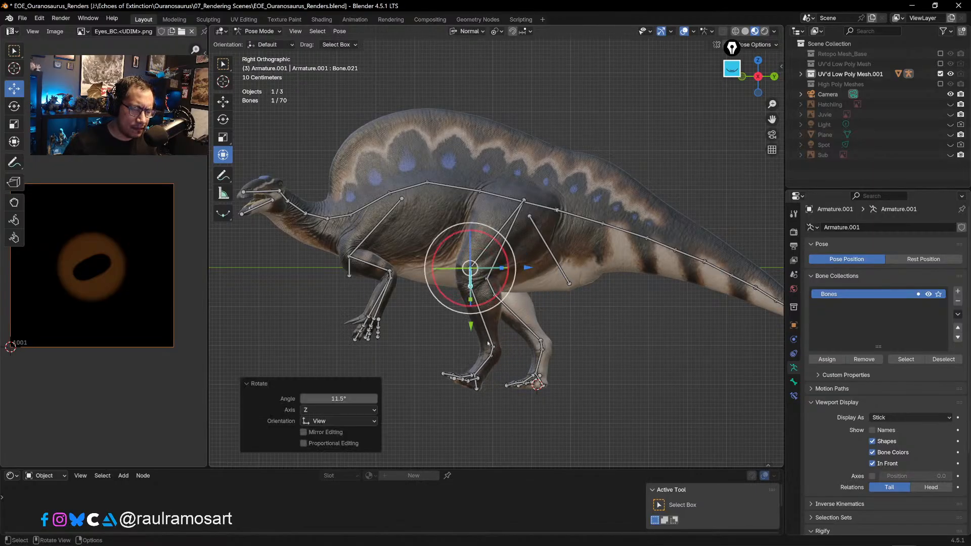
pyautogui.click(488, 343)
pyautogui.press('r')
pyautogui.click(588, 321)
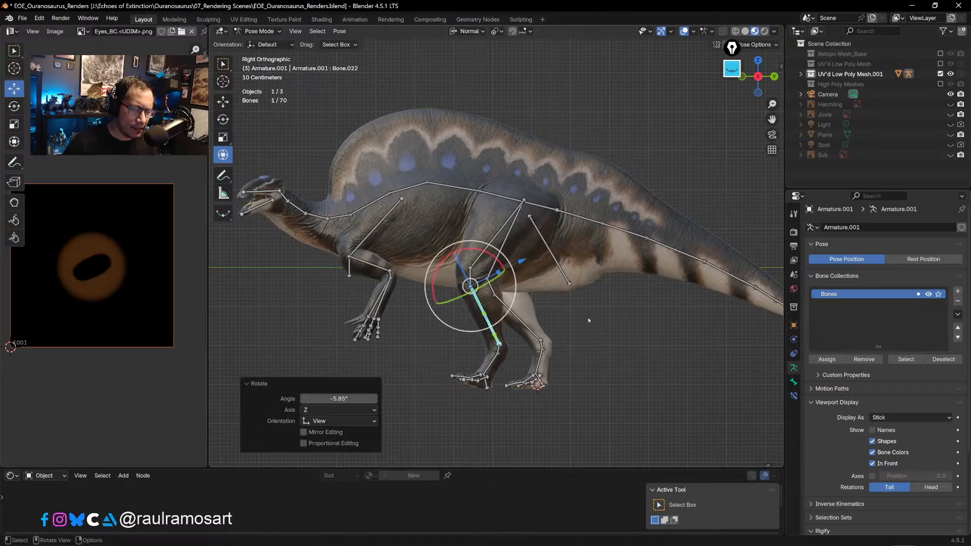
# - Rotate the near-side foot bone -17.4° in the side view to level the foot with the ground
pyautogui.scroll(4, 445, 374)
pyautogui.keyDown('shift'); pyautogui.moveTo(445, 374); pyautogui.dragTo(450, 218, button='middle'); pyautogui.keyUp('shift')
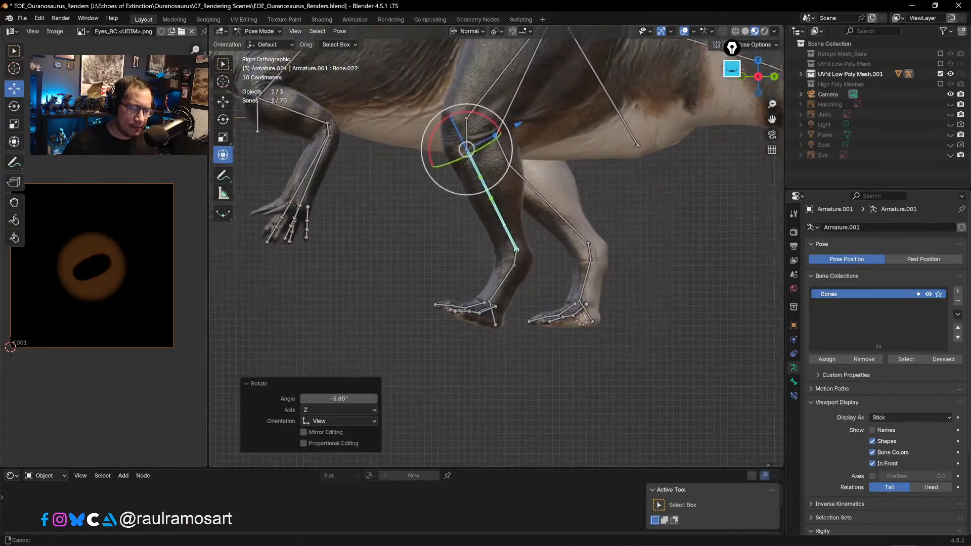
pyautogui.click(494, 316)
pyautogui.press('r')
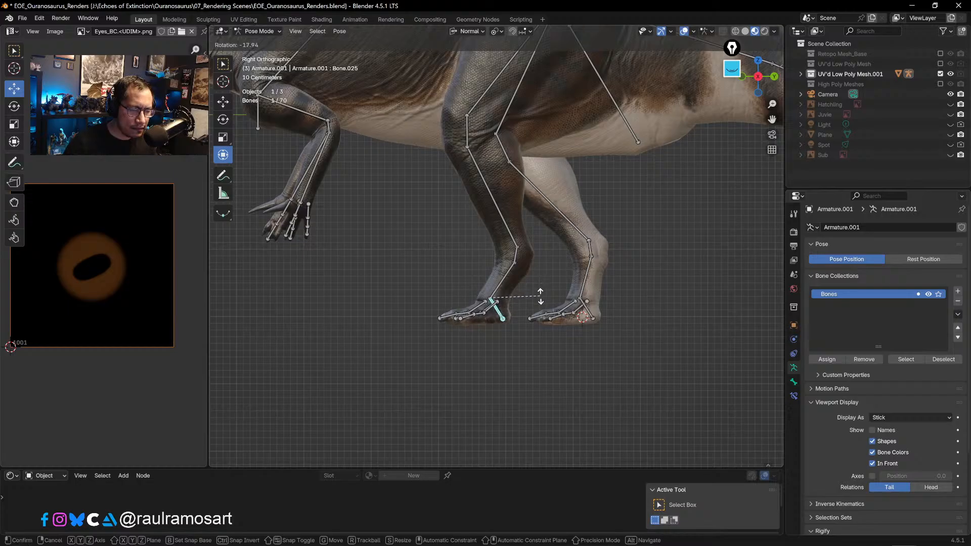
pyautogui.click(540, 297)
# - Swing the far-side thigh bone backward by about -14° and rotate the far-side foot bone -17.2°
pyautogui.keyDown('shift'); pyautogui.moveTo(543, 99); pyautogui.dragTo(498, 156, button='middle'); pyautogui.keyUp('shift')
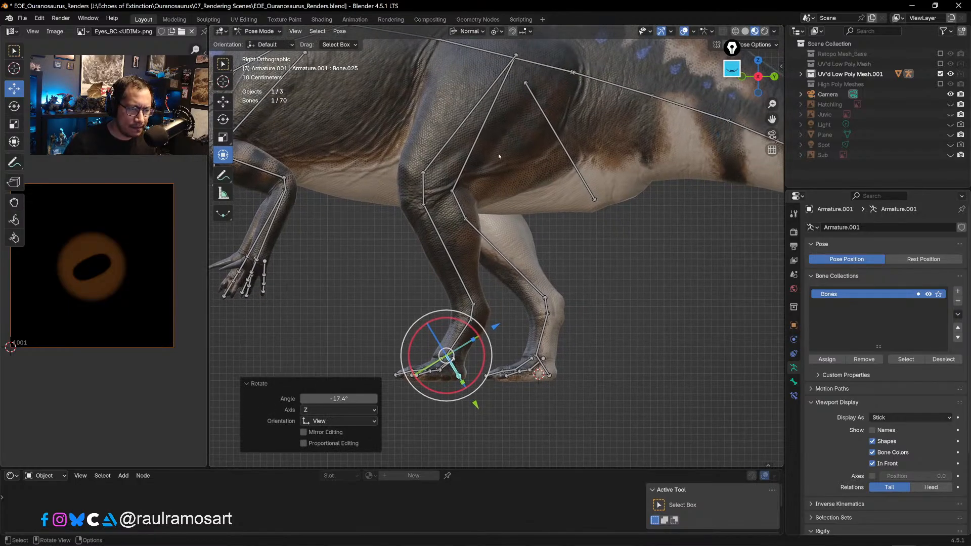
pyautogui.click(482, 134)
pyautogui.press('r')
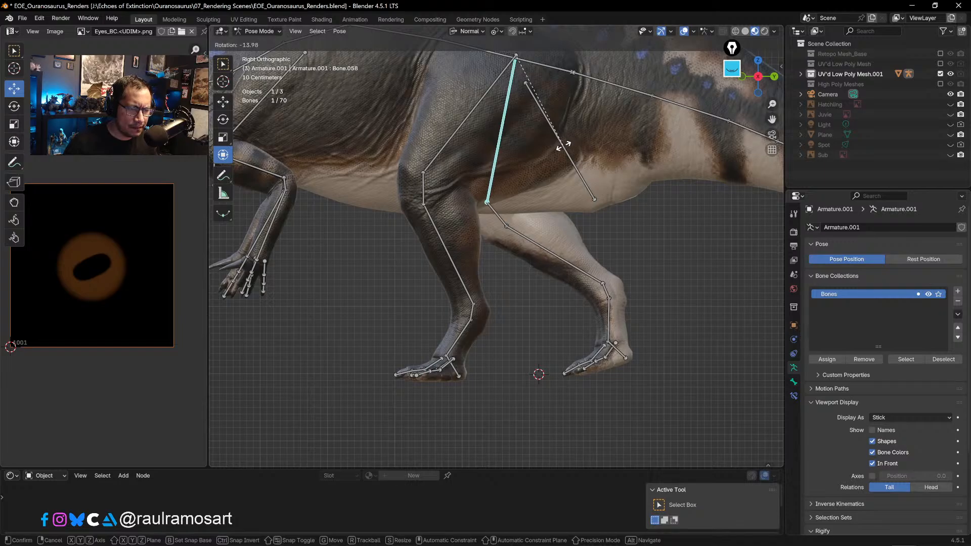
pyautogui.click(563, 146)
pyautogui.click(619, 350)
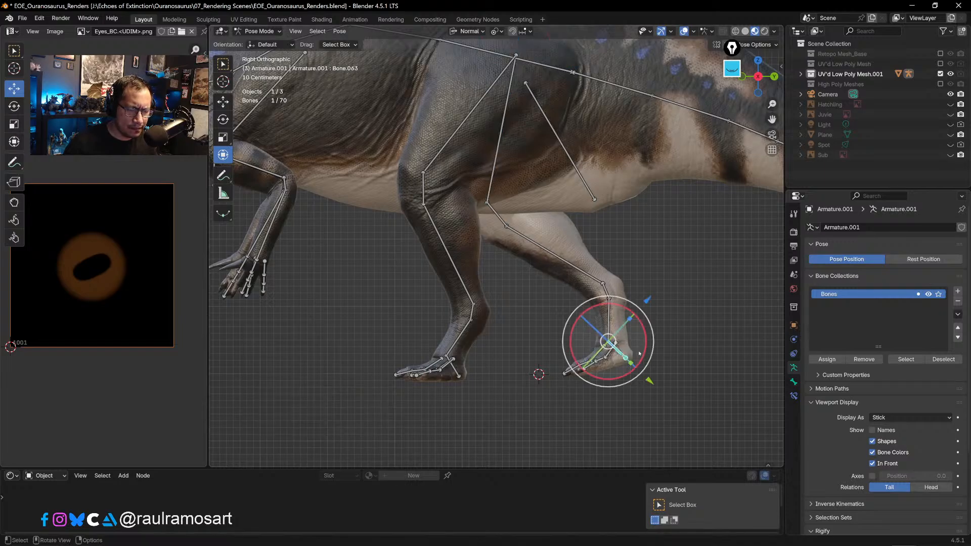
pyautogui.press('r')
pyautogui.click(641, 328)
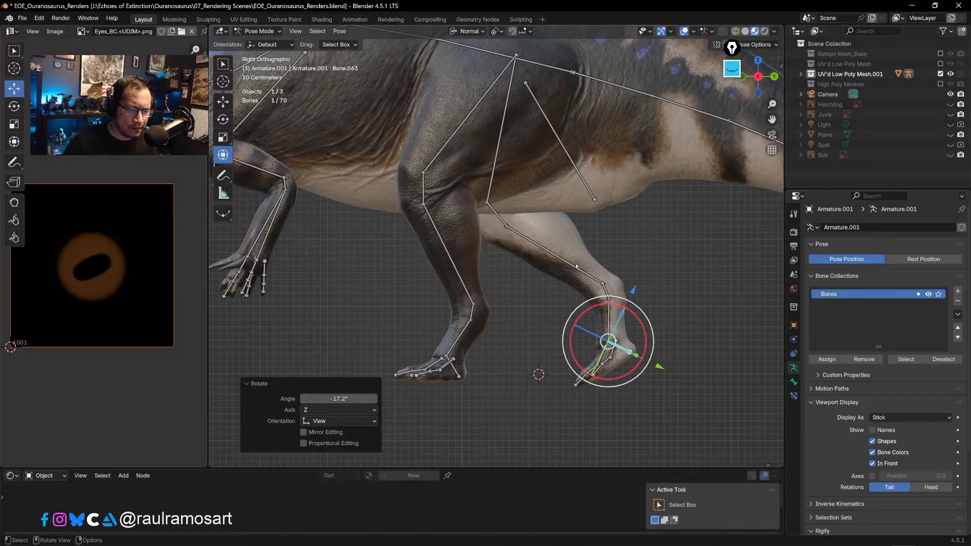
# - Rotate the far-side shin bone -6.12° in the side view and ease it slightly back
pyautogui.click(577, 267)
pyautogui.press('r')
pyautogui.click(627, 287)
pyautogui.press('r')
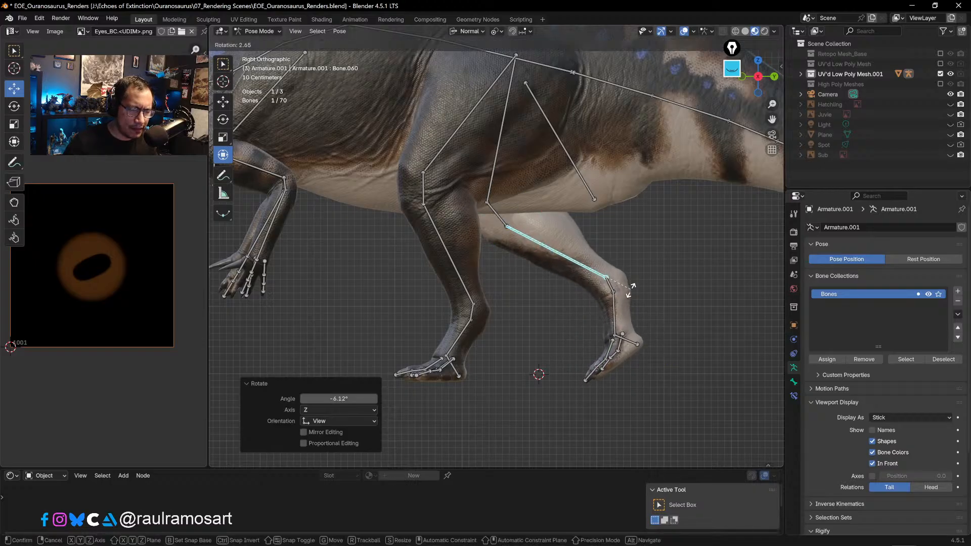
pyautogui.click(630, 294)
# - Rotate the front toe tip bone of the far-side foot 28.9° so the toe bends toward the ground
pyautogui.click(590, 374)
pyautogui.press('r')
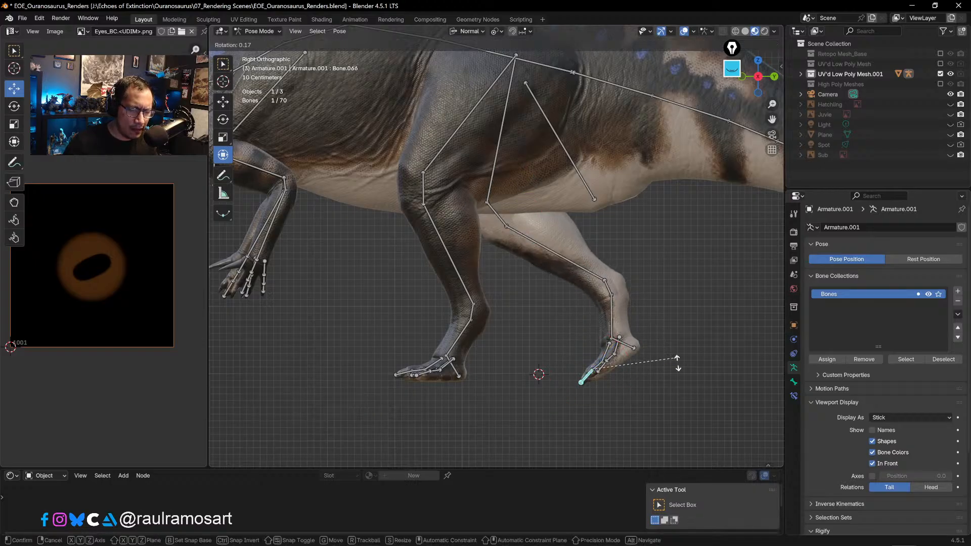
pyautogui.click(650, 392)
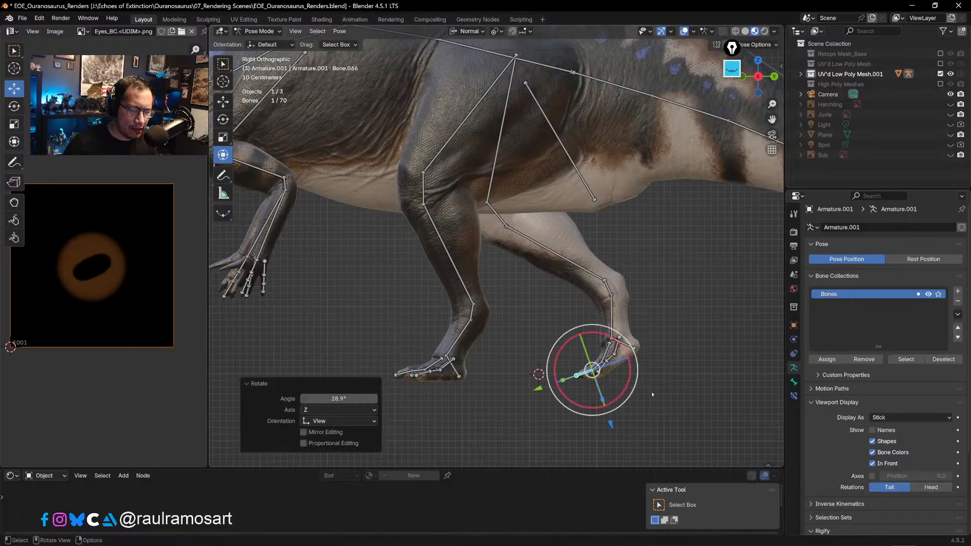
# - Rotate the base bone of the far-side foot's rear toe about 13° around its local X axis in right orthographic view
pyautogui.moveTo(612, 423); pyautogui.dragTo(618, 349, button='middle')
pyautogui.press('KP_3')
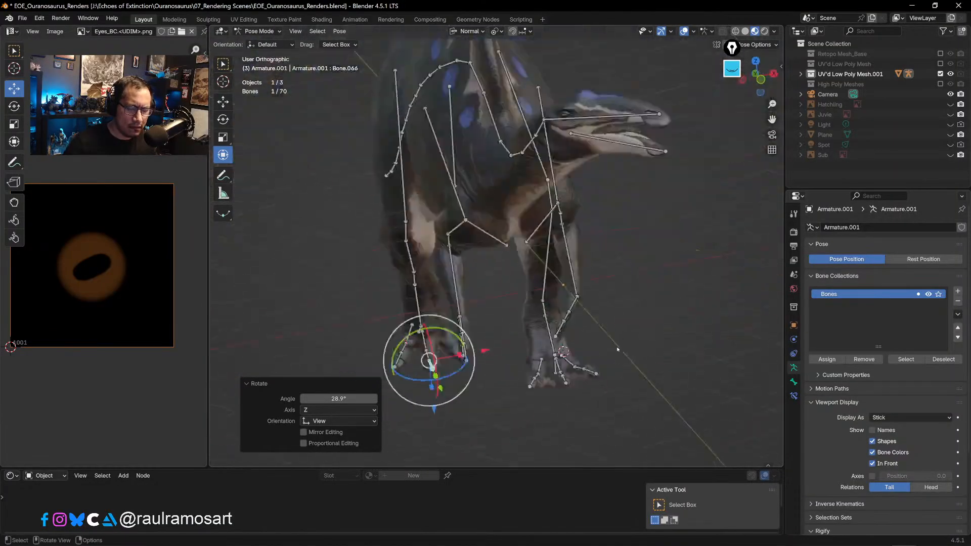
pyautogui.scroll(3, 617, 349)
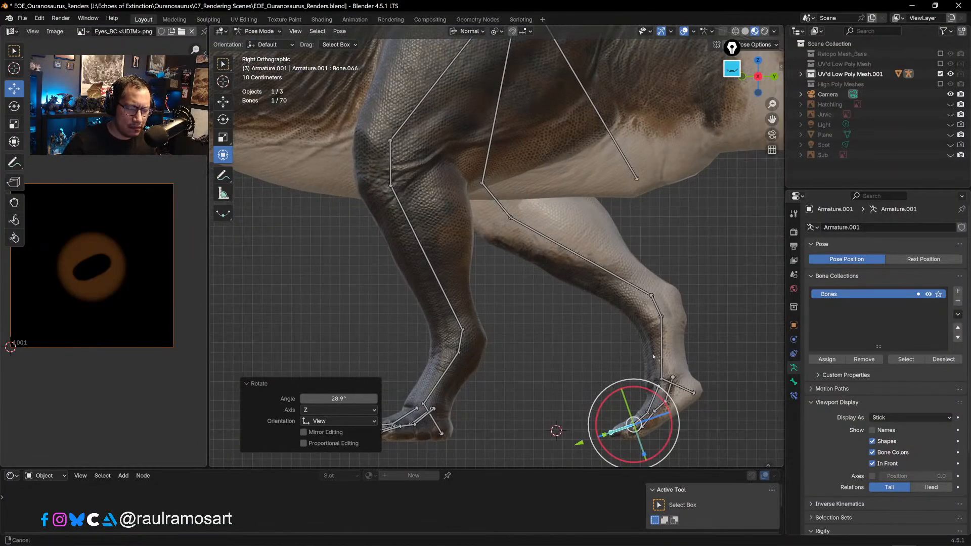
pyautogui.click(578, 373)
pyautogui.press('r')
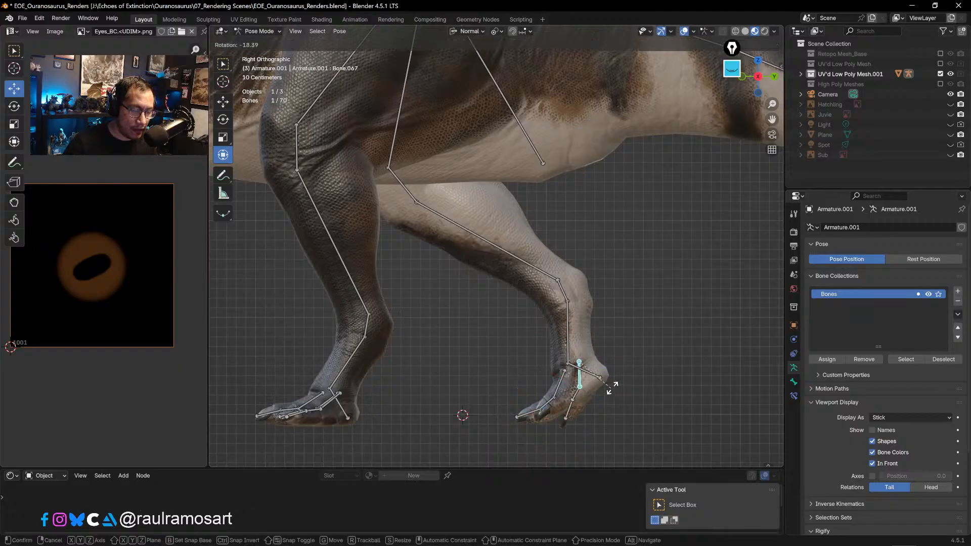
pyautogui.click(594, 396)
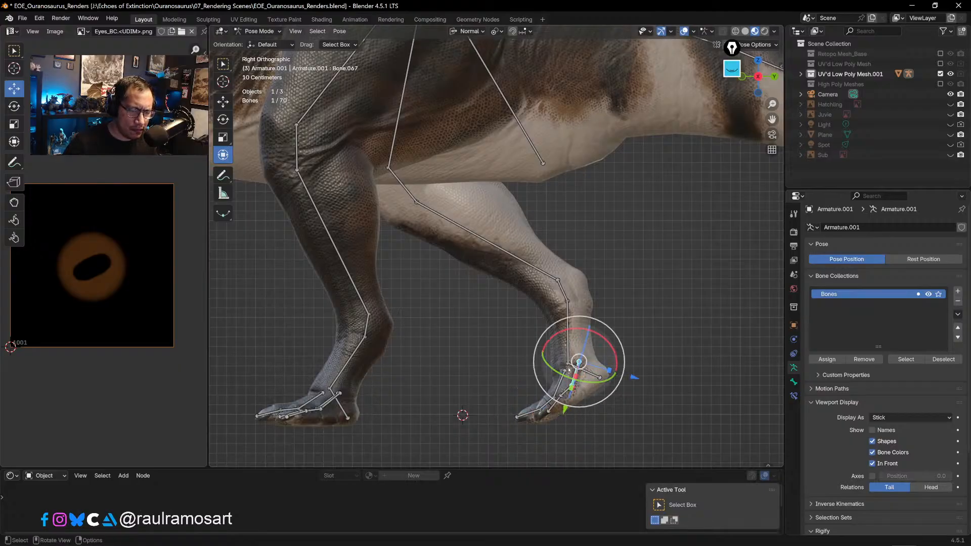
pyautogui.press('r')
pyautogui.press('x')
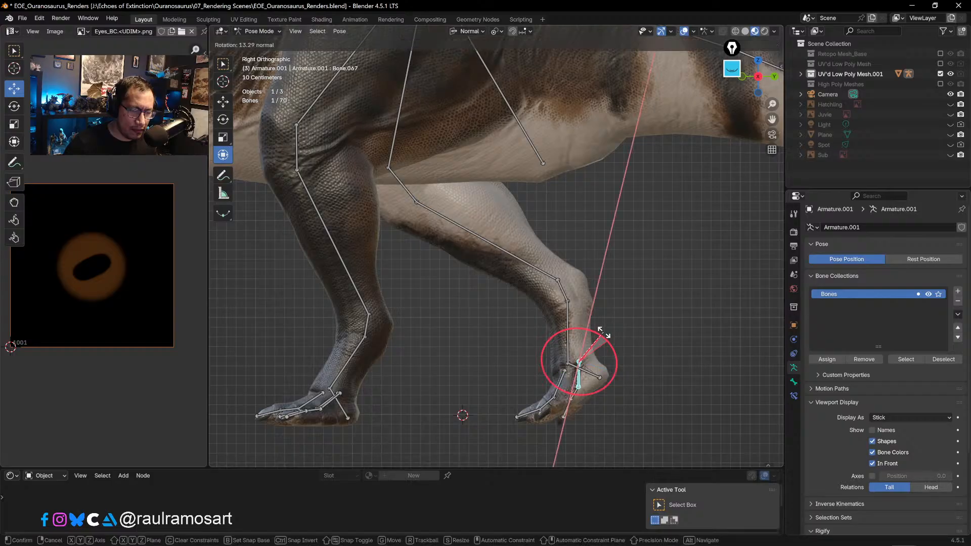
pyautogui.click(602, 331)
# - Rotate the tip bone of the same rear toe -21.5° around its local X axis and deselect all bones
pyautogui.click(568, 411)
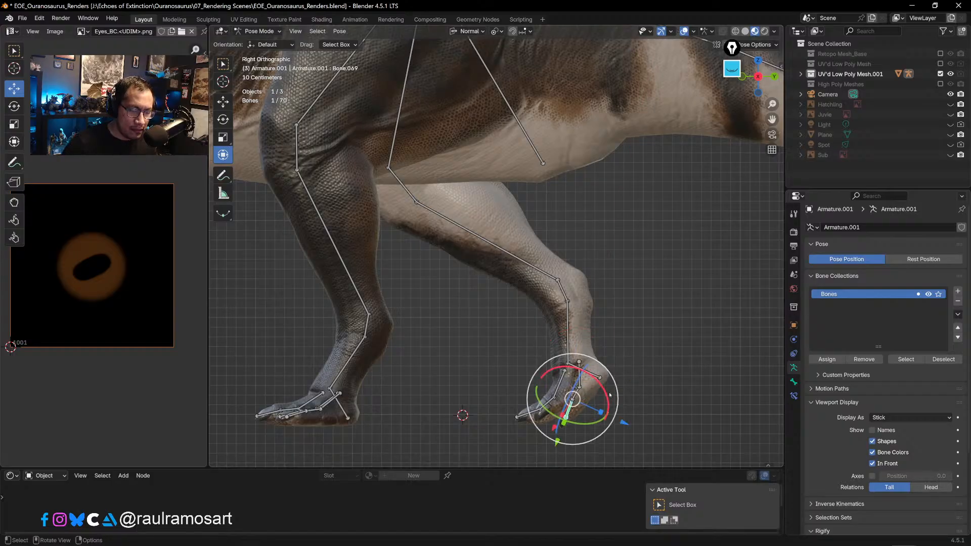
pyautogui.press('r')
pyautogui.press('x')
pyautogui.click(611, 410)
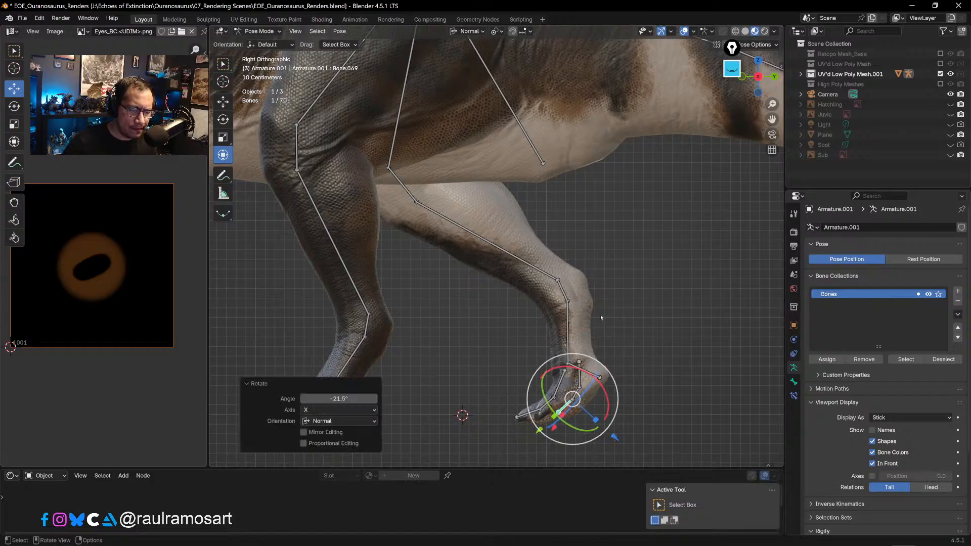
pyautogui.click(630, 278)
# - Start a sideways tail bend in top view by rotating two consecutive tail-base bones 3.4° and 2.28°
pyautogui.scroll(-5, 612, 249)
pyautogui.keyDown('shift'); pyautogui.moveTo(612, 249); pyautogui.dragTo(602, 322, button='middle'); pyautogui.keyUp('shift')
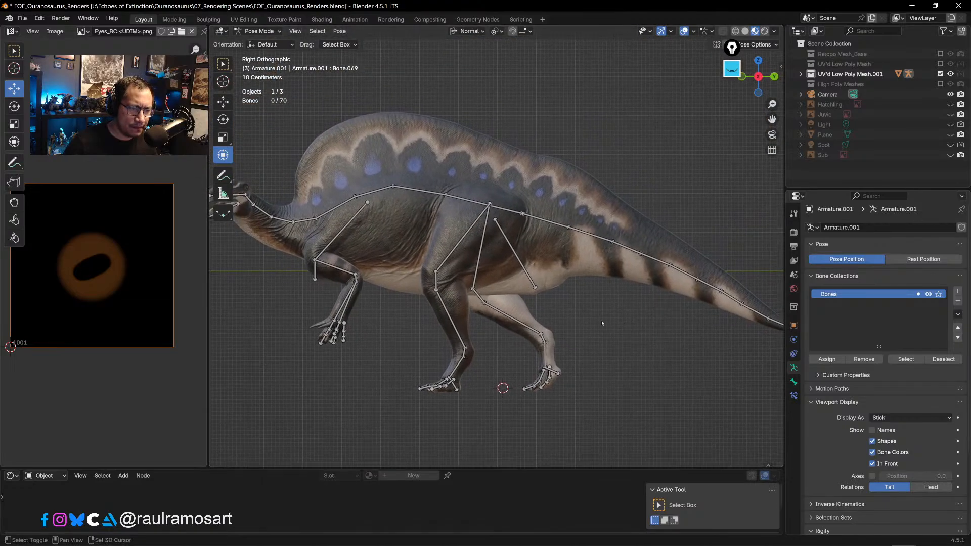
pyautogui.keyDown('shift'); pyautogui.moveTo(619, 263); pyautogui.dragTo(672, 279, button='middle'); pyautogui.keyUp('shift')
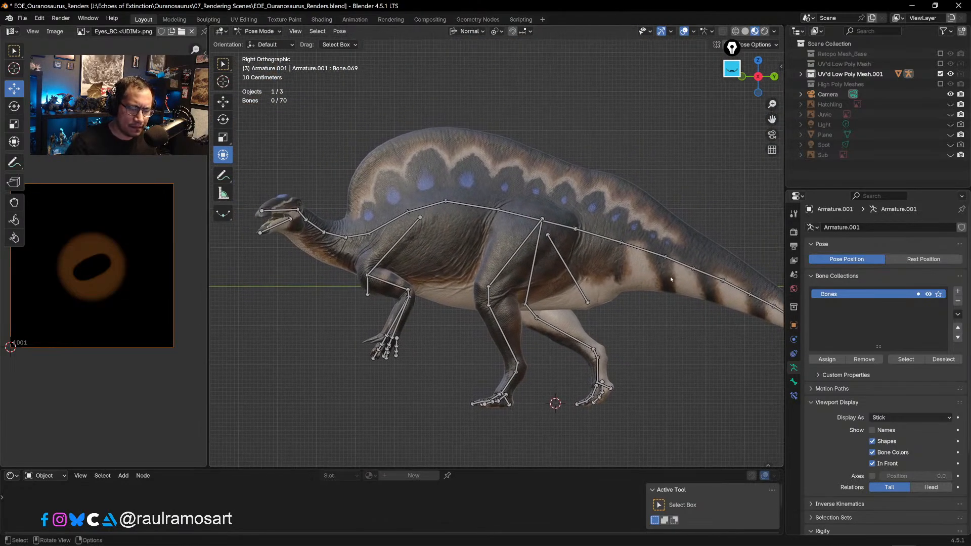
pyautogui.press('KP_7')
pyautogui.keyDown('shift'); pyautogui.moveTo(666, 216); pyautogui.dragTo(650, 340, button='middle'); pyautogui.keyUp('shift')
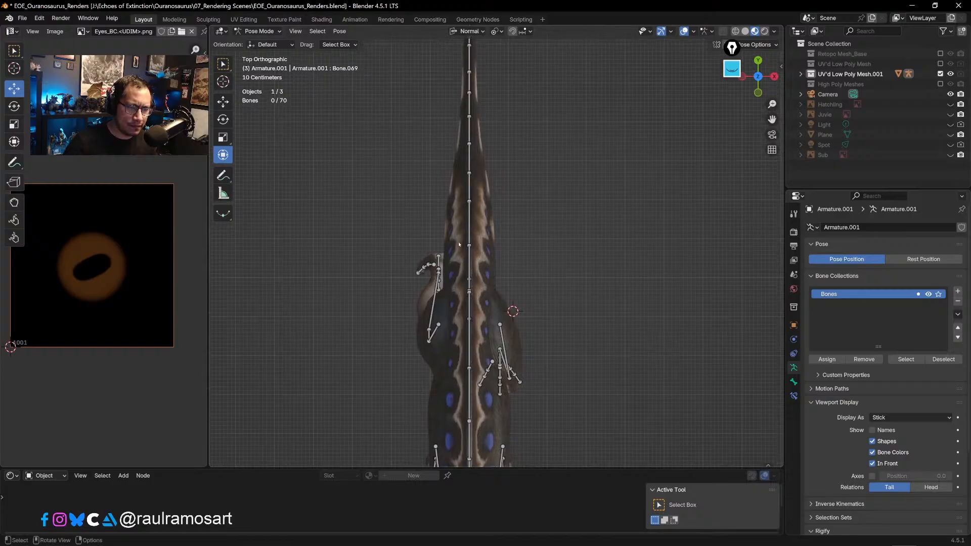
pyautogui.click(472, 262)
pyautogui.press('r')
pyautogui.click(487, 229)
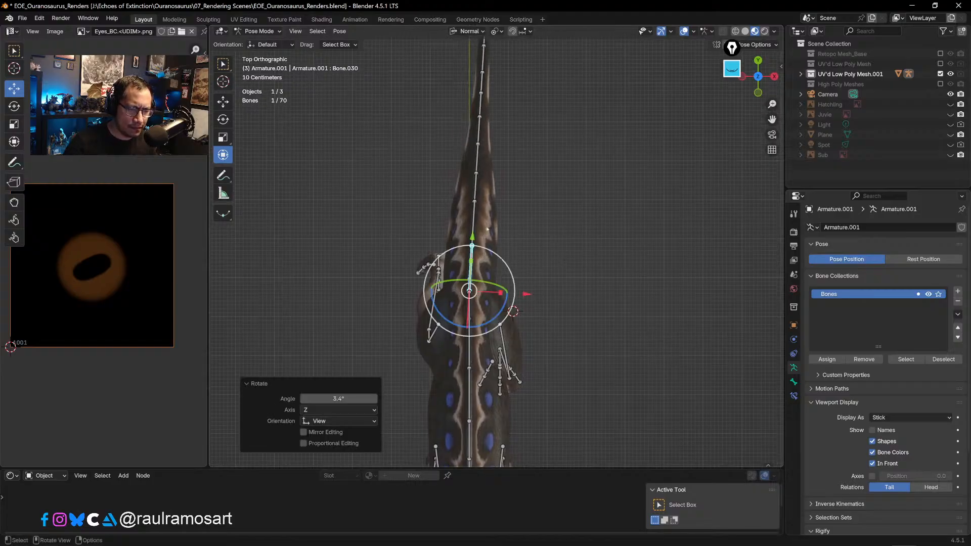
pyautogui.click(472, 220)
pyautogui.press('r')
pyautogui.click(494, 195)
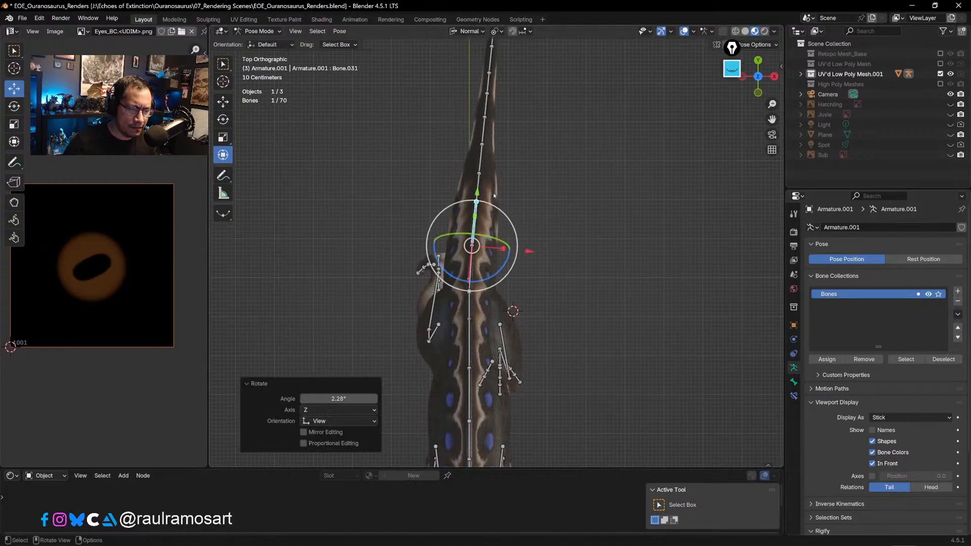
# - Try turning the second bent tail bone again in top view and undo the attempt
pyautogui.keyDown('shift'); pyautogui.moveTo(499, 175); pyautogui.dragTo(511, 228, button='middle'); pyautogui.keyUp('shift')
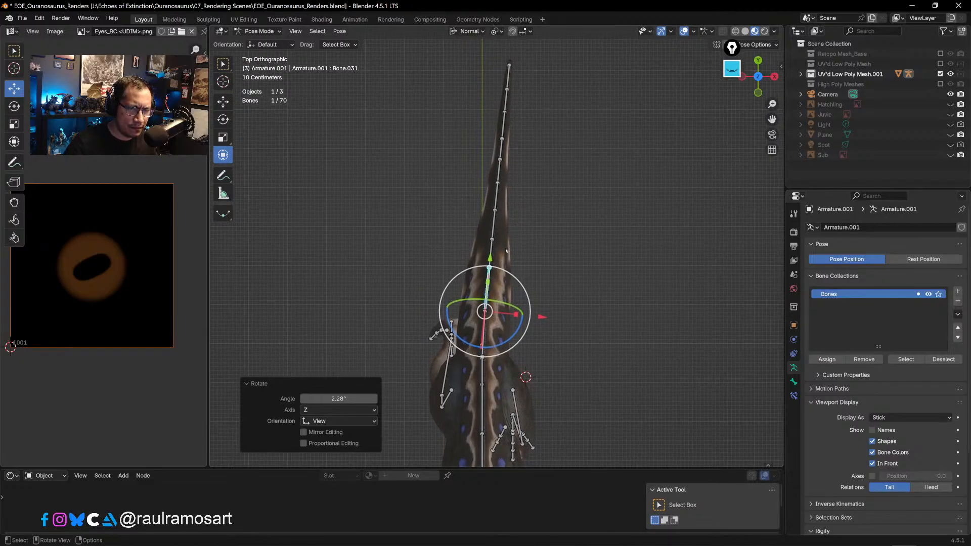
pyautogui.click(489, 282)
pyautogui.click(526, 243)
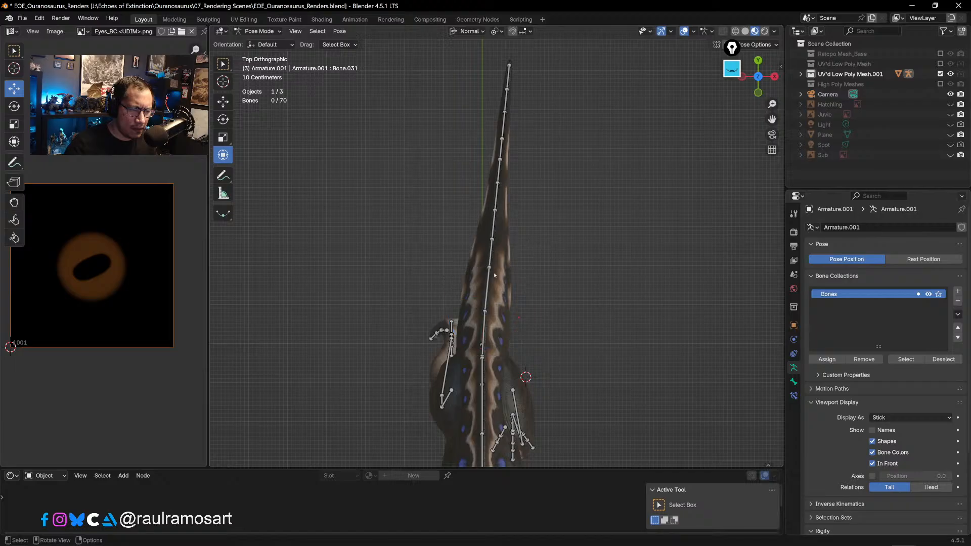
pyautogui.click(490, 285)
pyautogui.press('r')
pyautogui.click(558, 271)
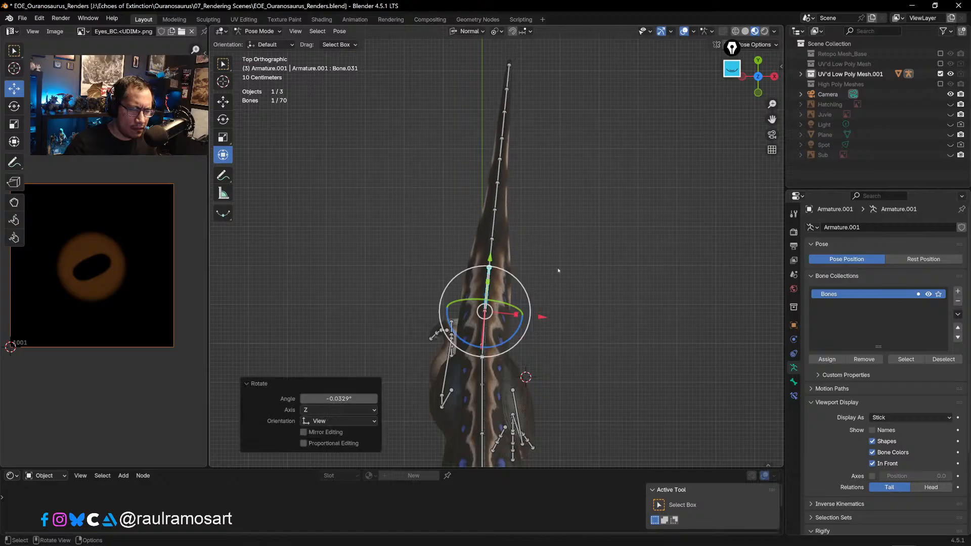
pyautogui.hotkey('ctrl', 'z')
pyautogui.hotkey('ctrl', 'z')
pyautogui.hotkey('ctrl', 'z')
pyautogui.hotkey('ctrl', 'z')
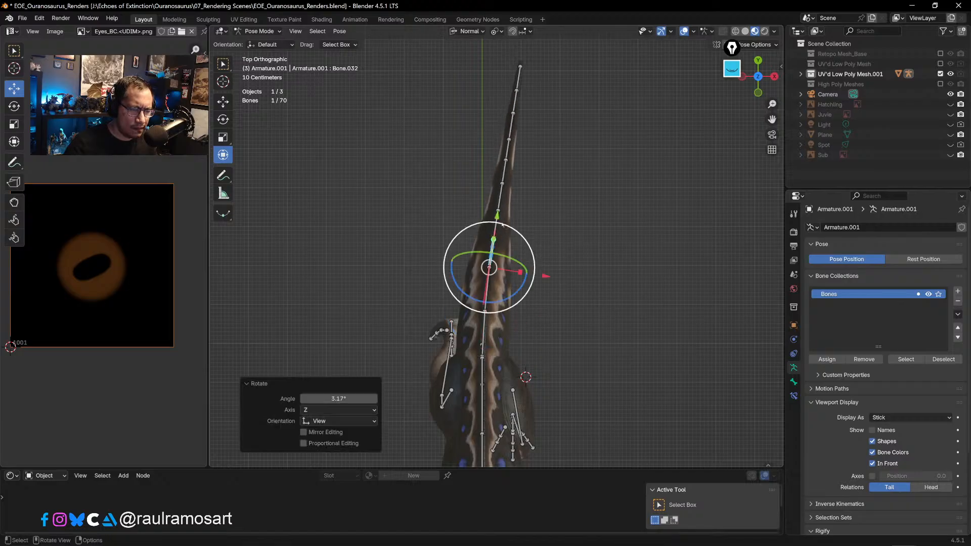
# - Rotate the middle tail bones slightly in top view to carry the sideways curve toward the tip
pyautogui.press('r')
pyautogui.click(603, 235)
pyautogui.click(504, 198)
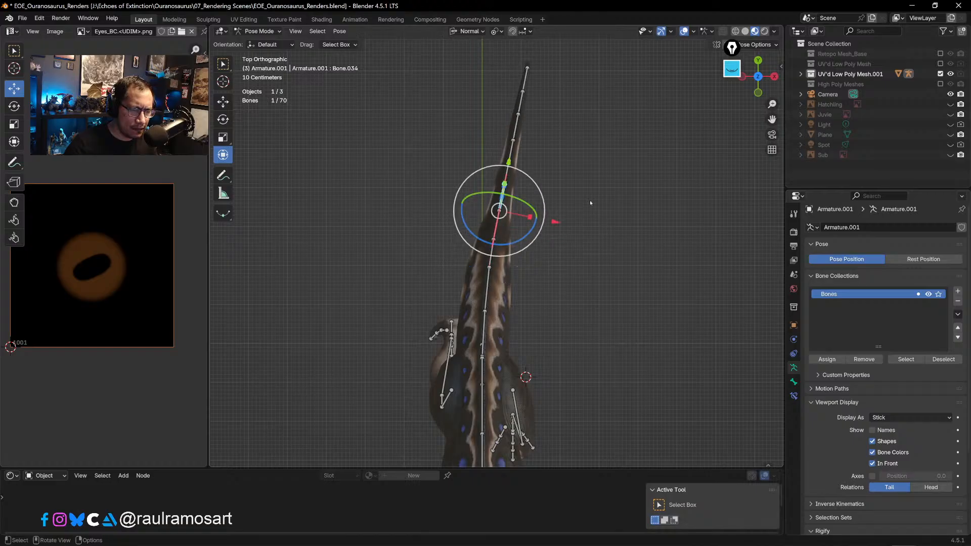
pyautogui.press('r')
pyautogui.click(592, 204)
# - Adjust the following tail bone slightly in top view and rotate the one after it -2.28°
pyautogui.click(509, 171)
pyautogui.press('r')
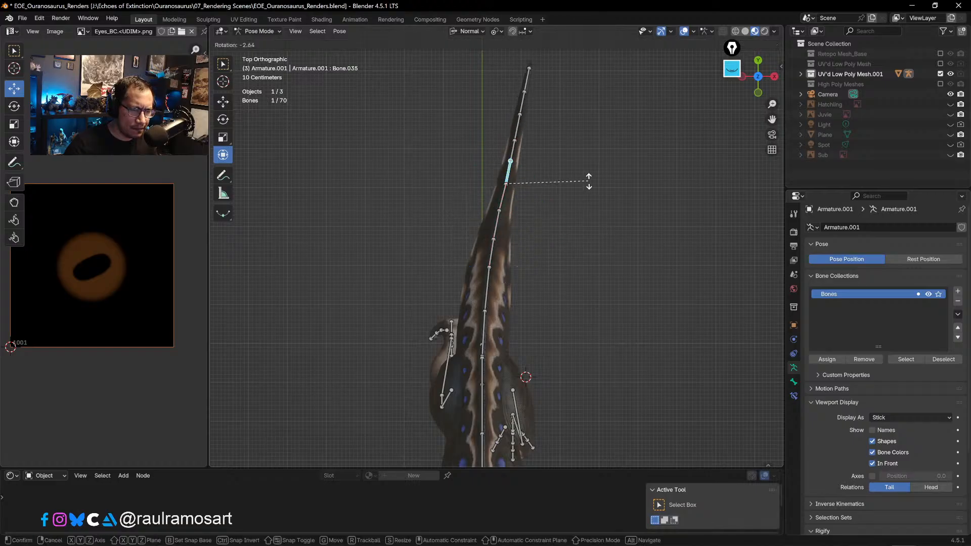
pyautogui.click(589, 186)
pyautogui.click(515, 150)
pyautogui.press('r')
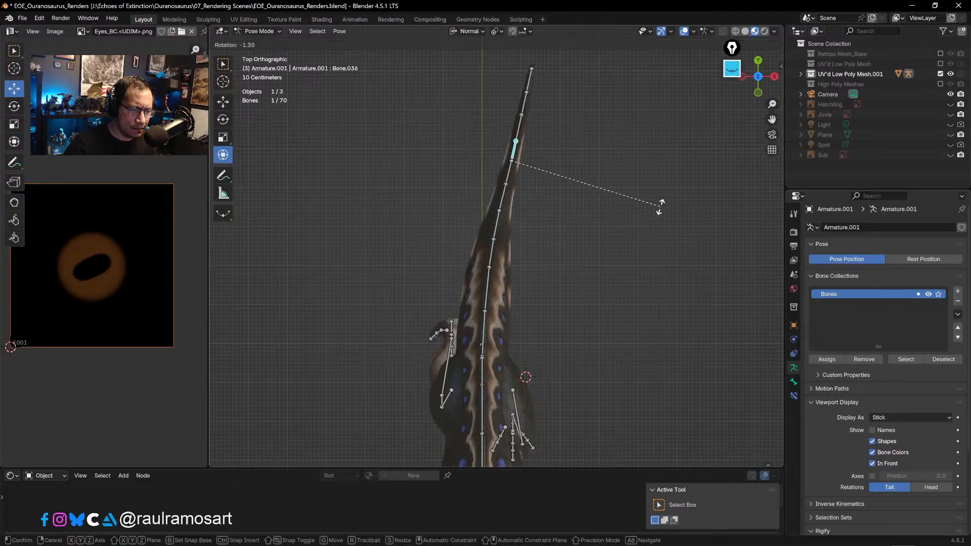
pyautogui.click(668, 198)
pyautogui.keyDown('shift'); pyautogui.moveTo(674, 191); pyautogui.dragTo(655, 346, button='middle'); pyautogui.keyUp('shift')
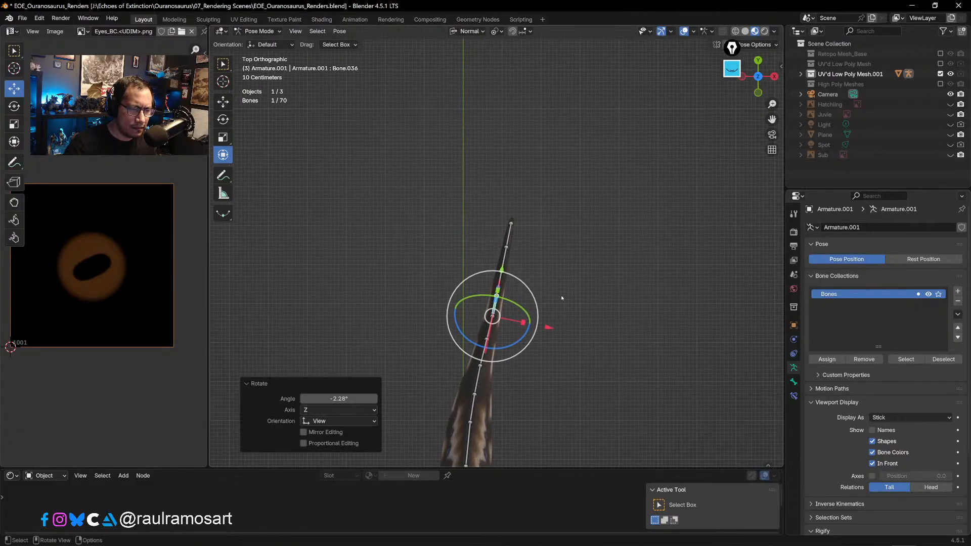
# - Rotate the last three tail bones in top view so the tail tip curls back gently toward the centre line
pyautogui.click(508, 284)
pyautogui.click(498, 281)
pyautogui.press('r')
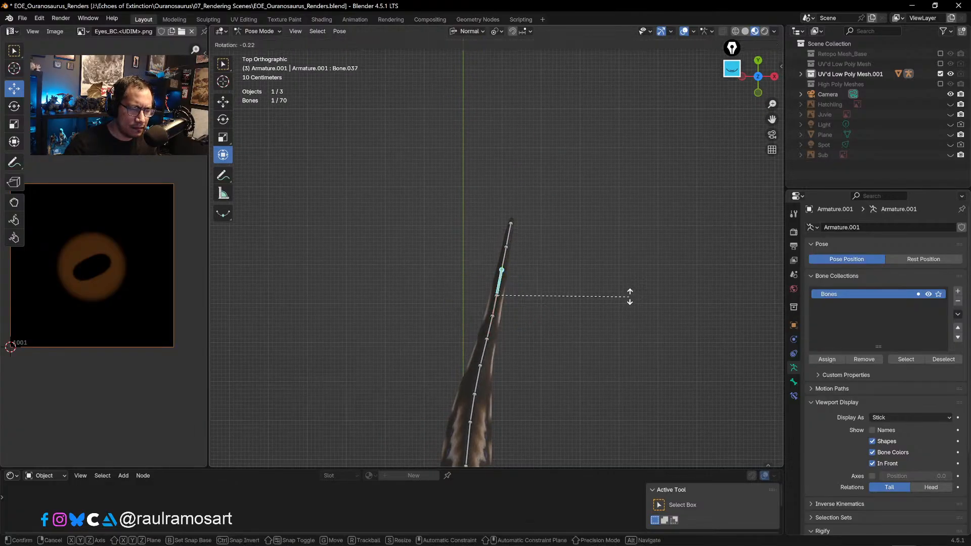
pyautogui.click(631, 289)
pyautogui.click(503, 257)
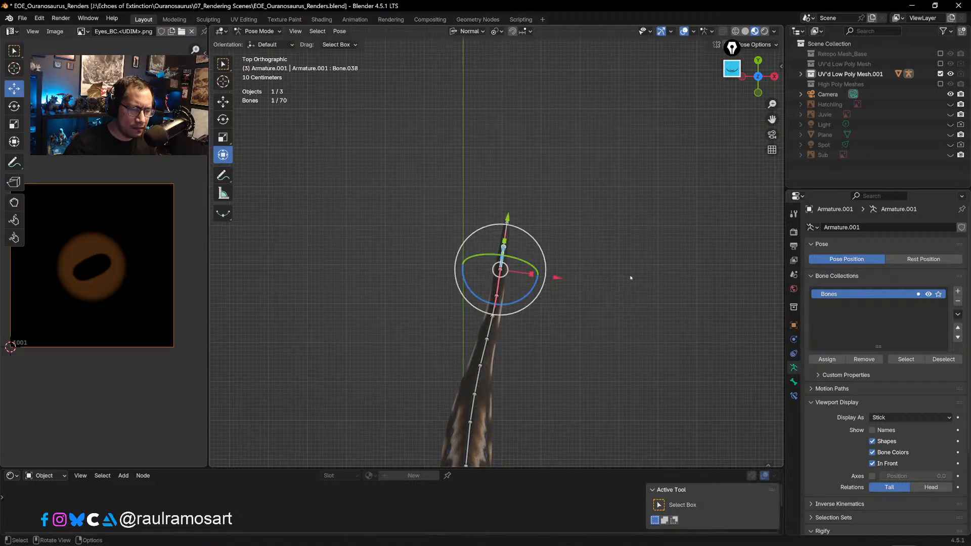
pyautogui.press('r')
pyautogui.click(622, 261)
pyautogui.click(502, 234)
pyautogui.press('r')
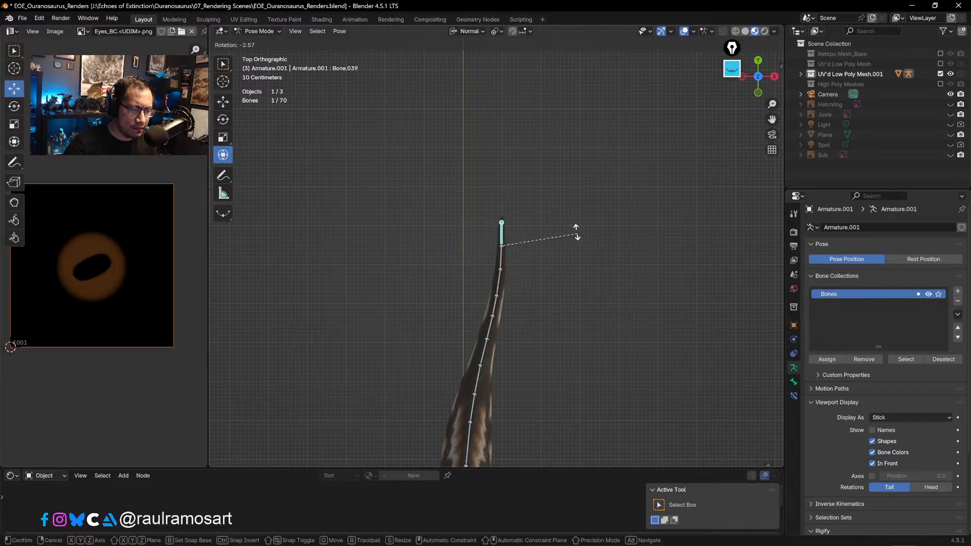
pyautogui.click(574, 230)
pyautogui.click(618, 353)
# - Tilt the whole body sideways by rotating the root bone 6.09° in front view
pyautogui.moveTo(617, 353); pyautogui.dragTo(533, 345, button='middle')
pyautogui.press('KP_1')
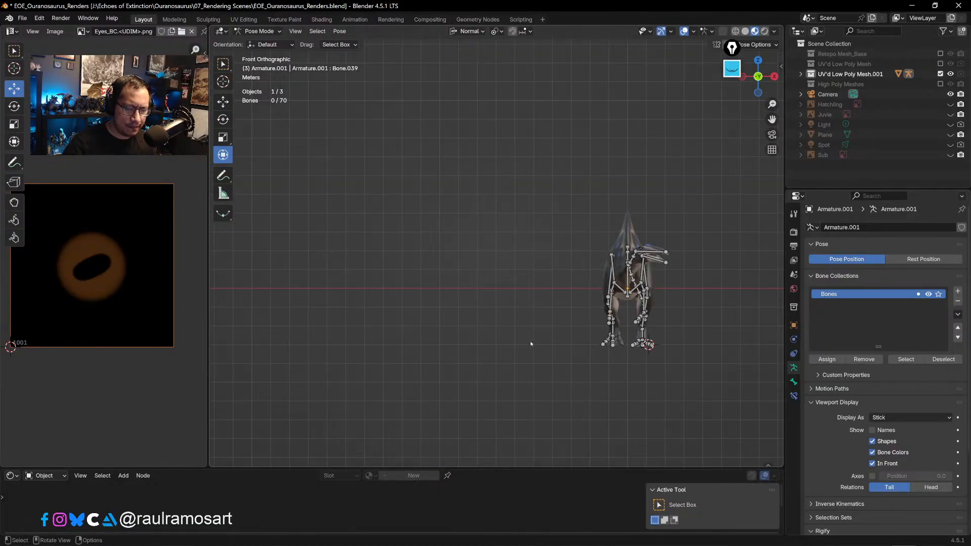
pyautogui.keyDown('shift'); pyautogui.moveTo(716, 343); pyautogui.dragTo(605, 280, button='middle'); pyautogui.keyUp('shift')
pyautogui.scroll(4, 537, 267)
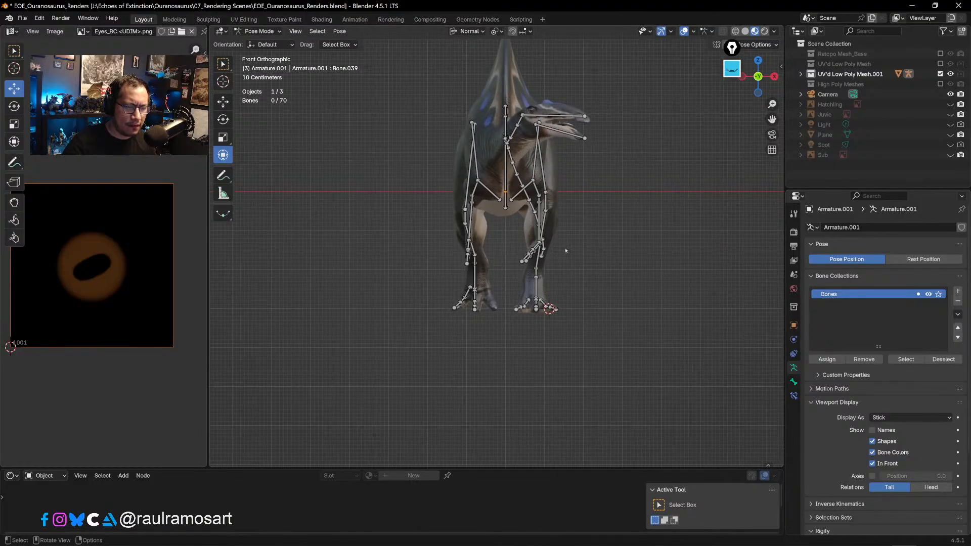
pyautogui.click(505, 114)
pyautogui.press('KP_7')
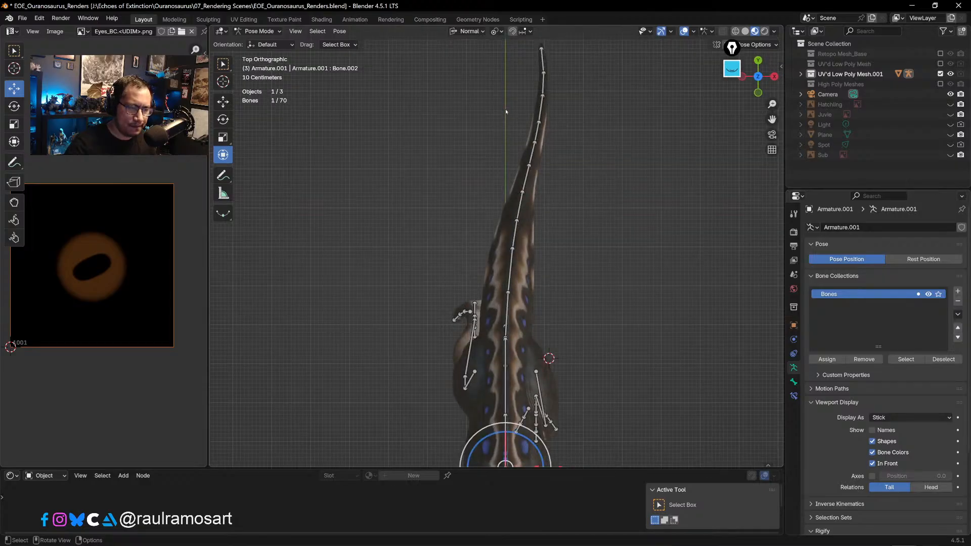
pyautogui.scroll(-2, 517, 142)
pyautogui.click(519, 327)
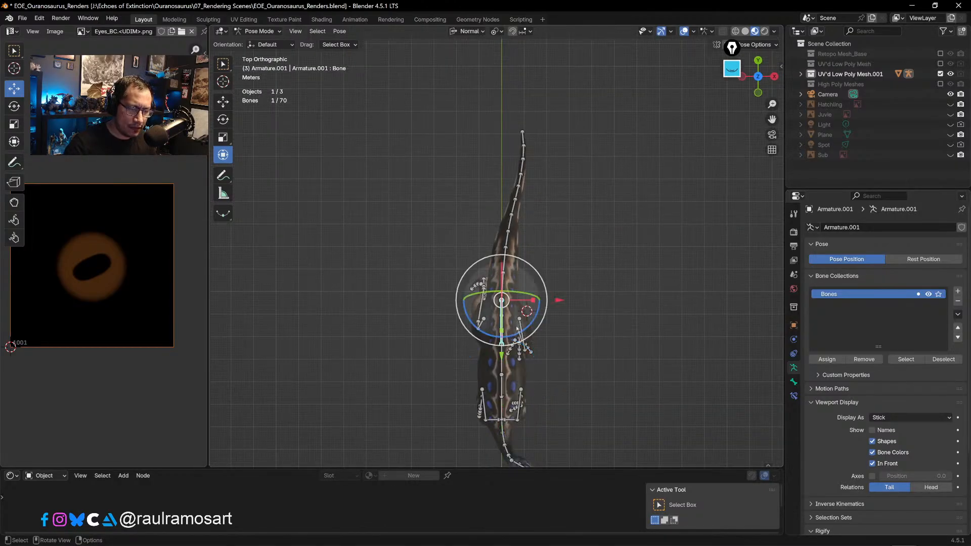
pyautogui.press('KP_1')
pyautogui.scroll(3, 591, 206)
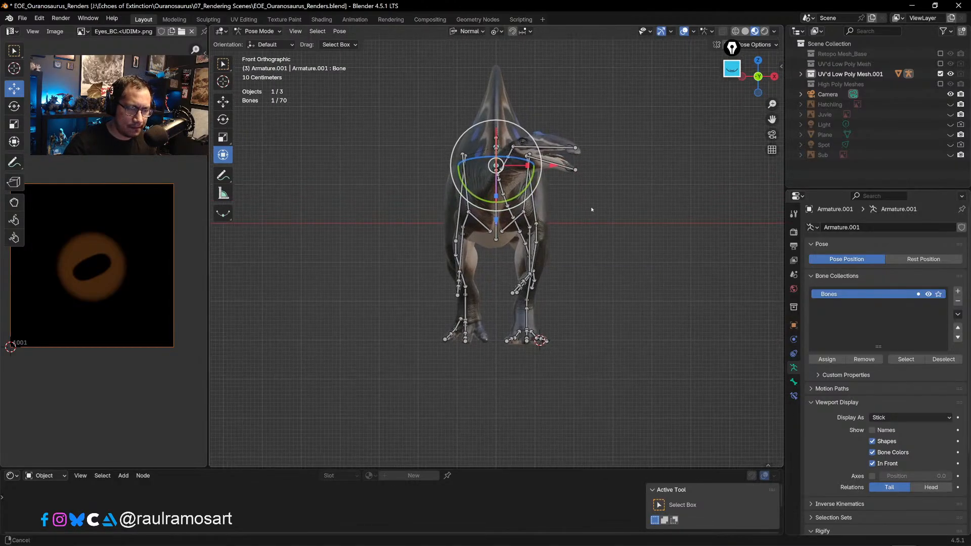
pyautogui.press('r')
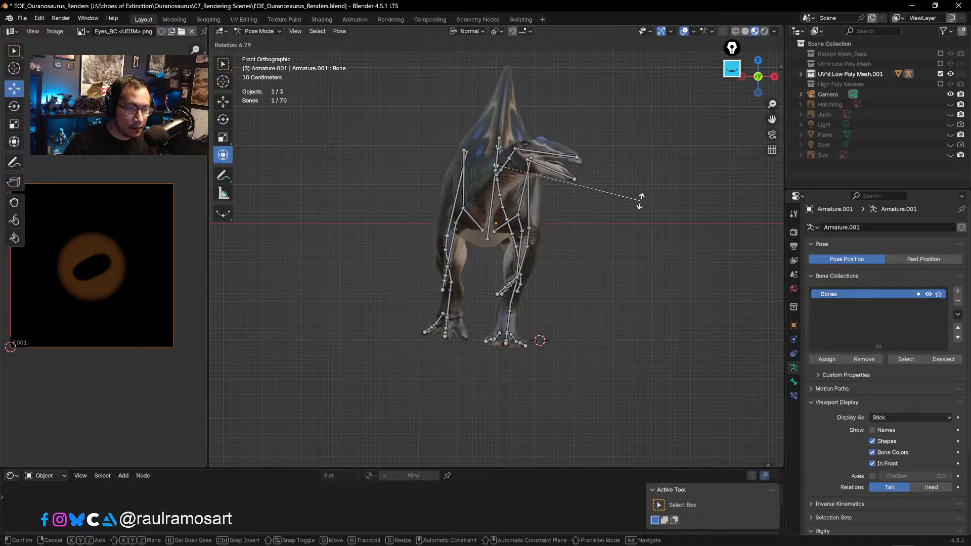
pyautogui.click(641, 199)
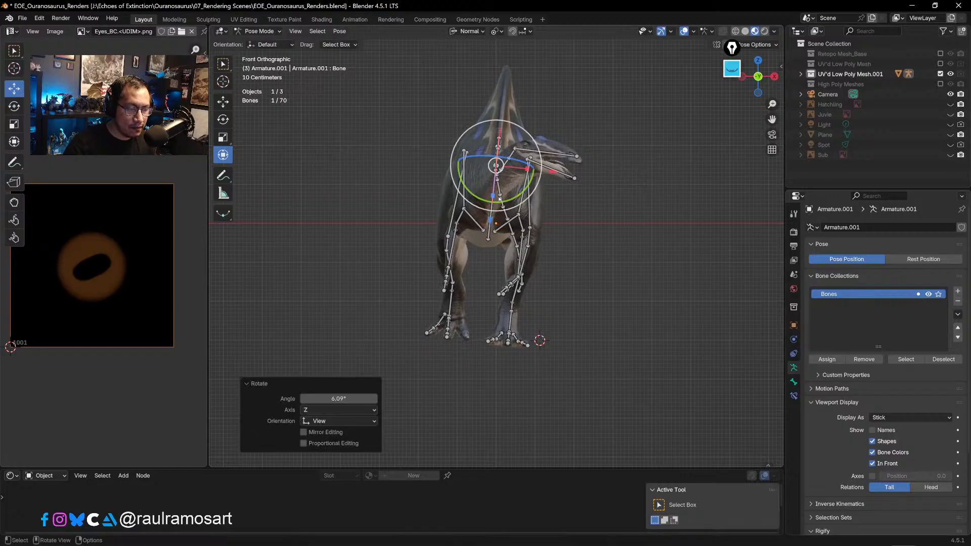
# - Twist the right thigh bone about 7° around its own Y axis to bring the right foot inward
pyautogui.click(455, 207)
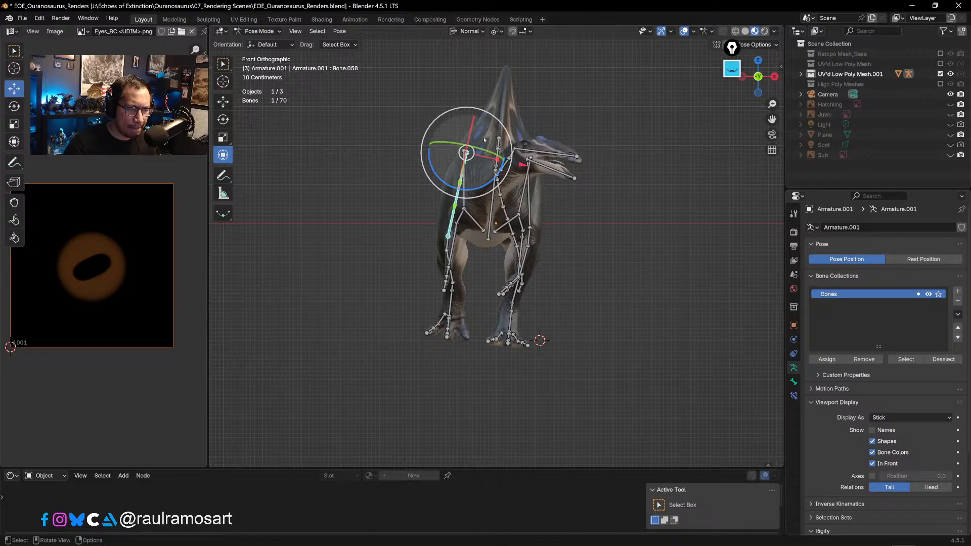
pyautogui.moveTo(475, 148); pyautogui.dragTo(473, 143)
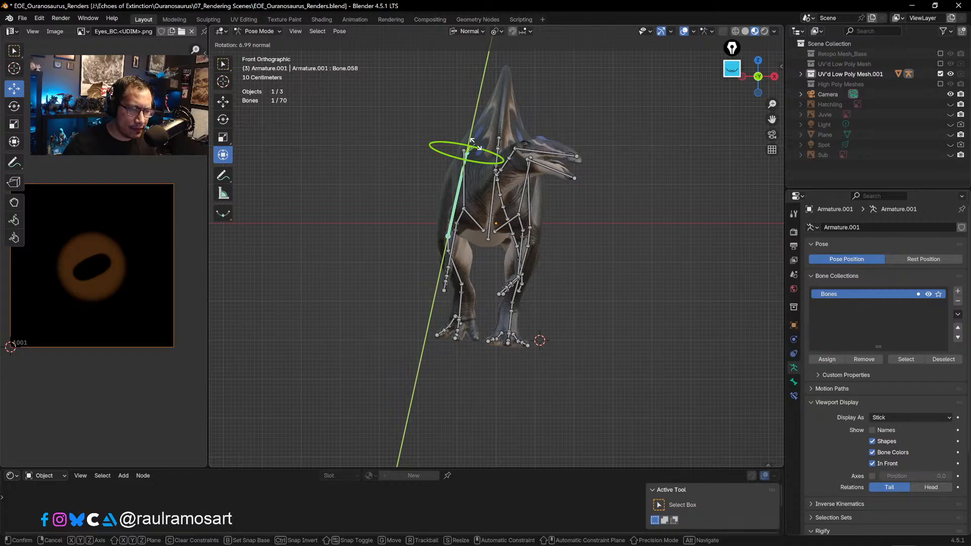
pyautogui.moveTo(473, 144); pyautogui.dragTo(473, 143)
# - Try rotating a bone inside the left foot in front view and undo the attempt
pyautogui.click(511, 335)
pyautogui.press('r')
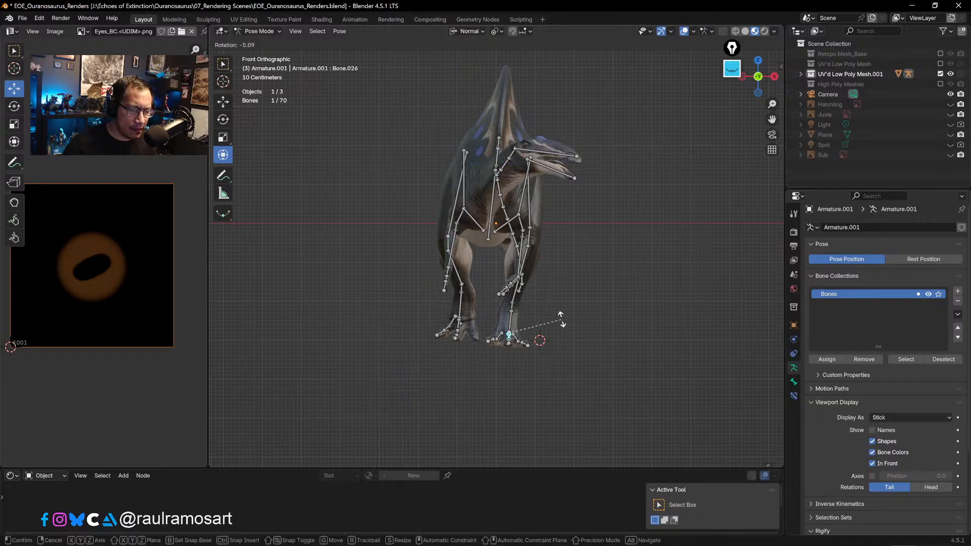
pyautogui.click(563, 320)
pyautogui.hotkey('ctrl', 'z')
# - Level the planted left foot by rotating its main foot bone -6.17° in front view
pyautogui.press('KP_3')
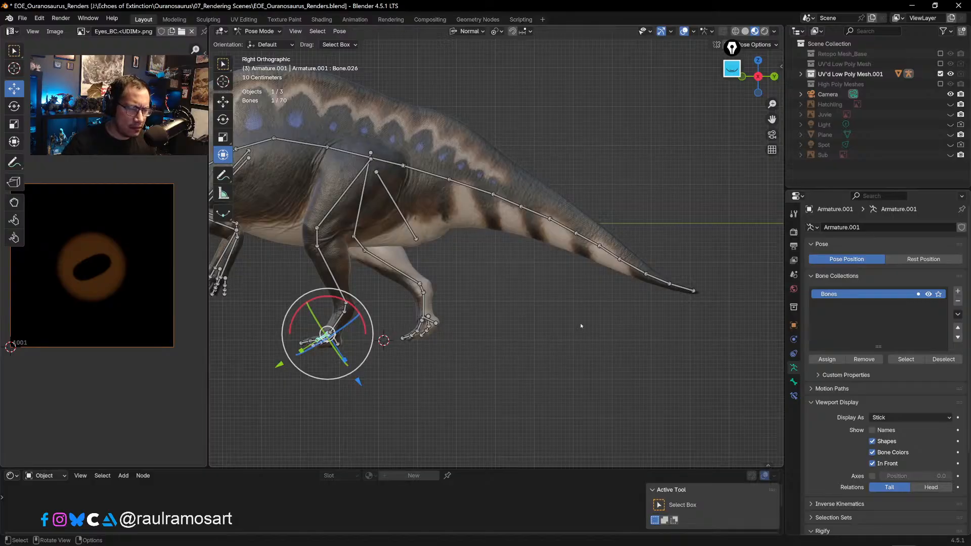
pyautogui.scroll(2, 296, 363)
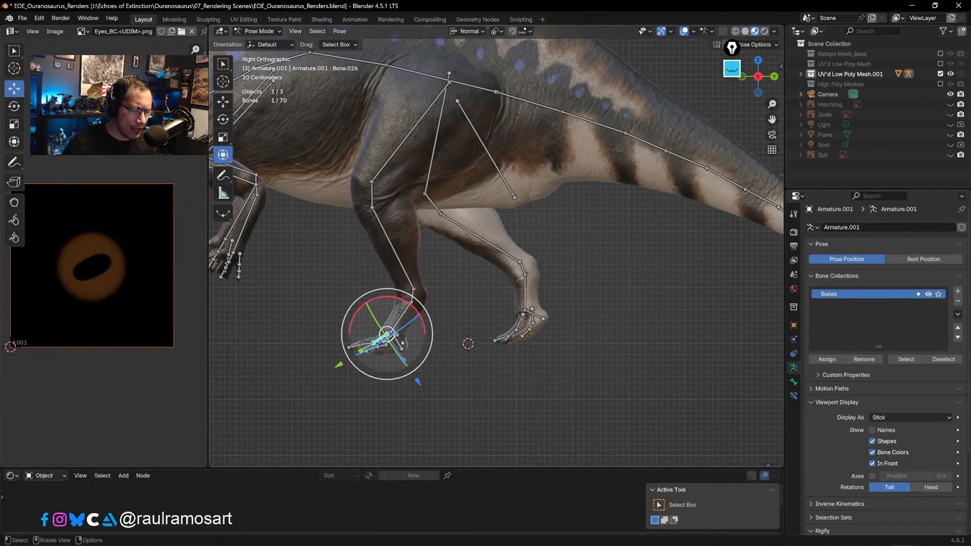
pyautogui.click(401, 343)
pyautogui.press('KP_1')
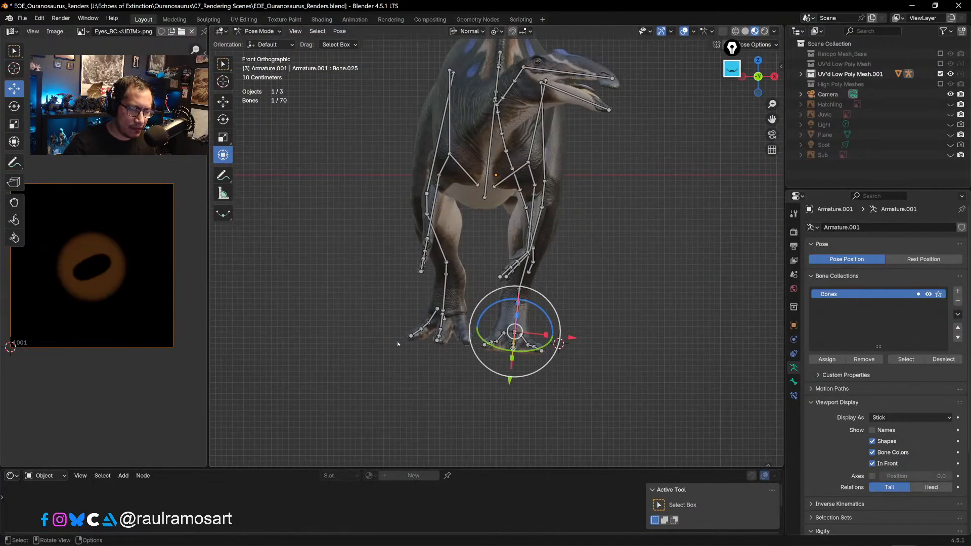
pyautogui.press('r')
pyautogui.click(466, 345)
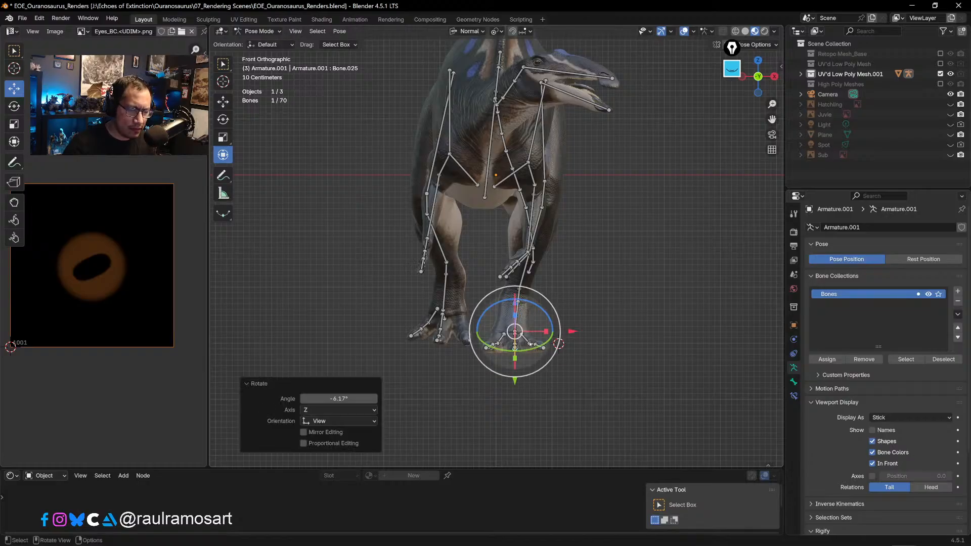
# - Rotate the right foot bone above the toes -4.35° in front view
pyautogui.click(445, 318)
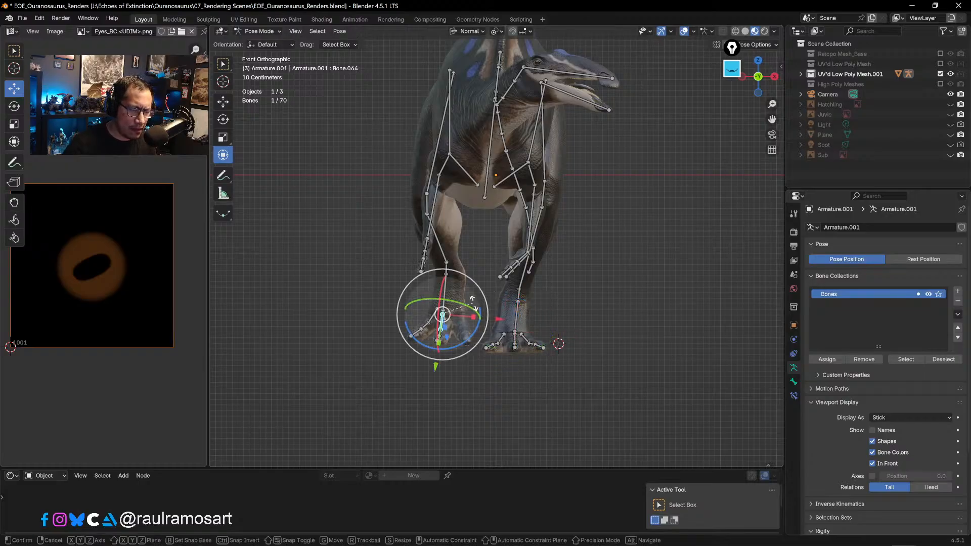
pyautogui.press('r')
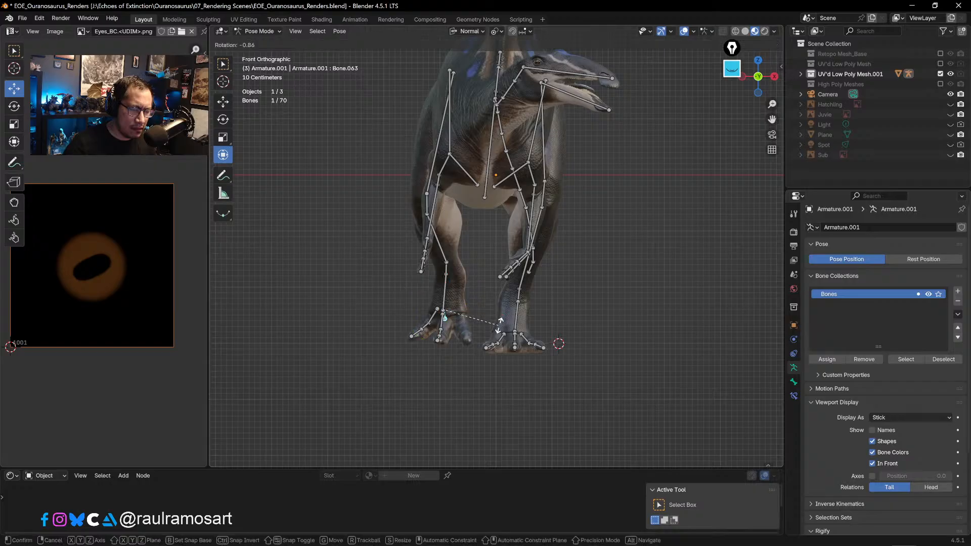
pyautogui.click(501, 323)
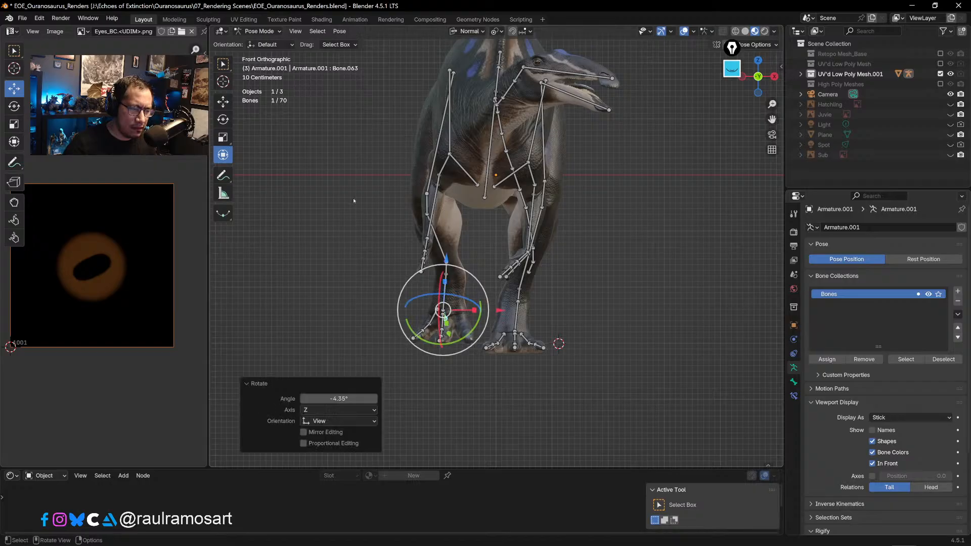
# - Bend the right hand inward by rotating its hand bone -25.7° in front view
pyautogui.click(427, 241)
pyautogui.press('r')
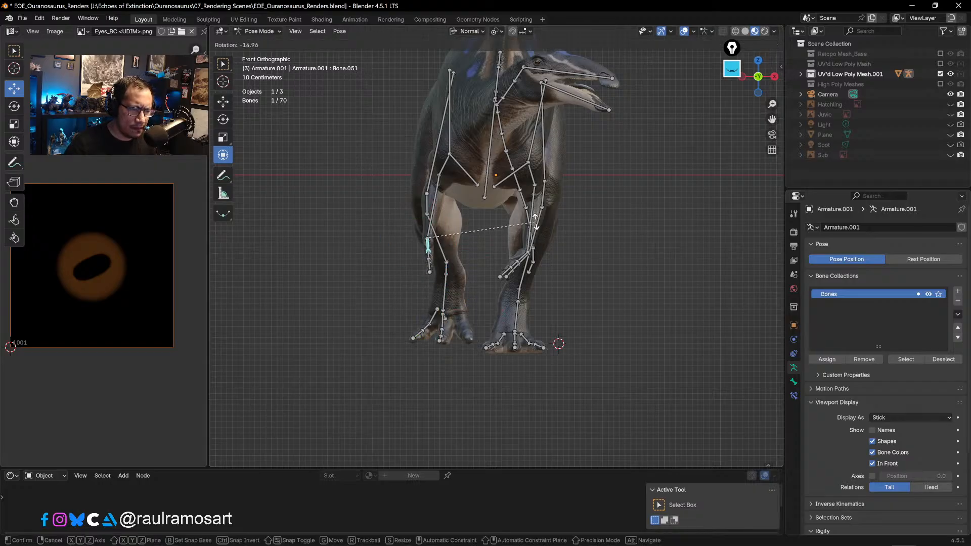
pyautogui.click(470, 185)
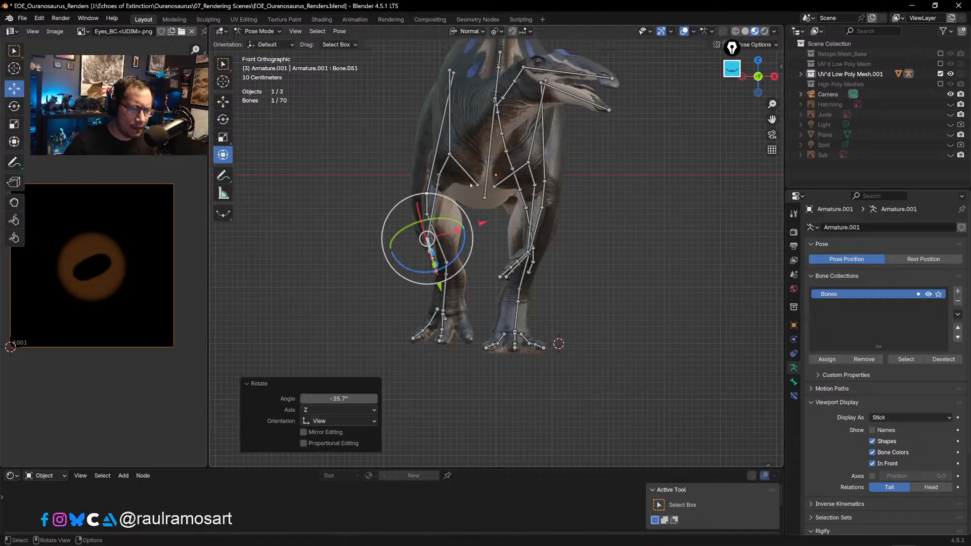
# - Twist the right upper arm bone -15.3° around its own Y axis to swing the forearm inward
pyautogui.click(447, 164)
pyautogui.click(448, 164)
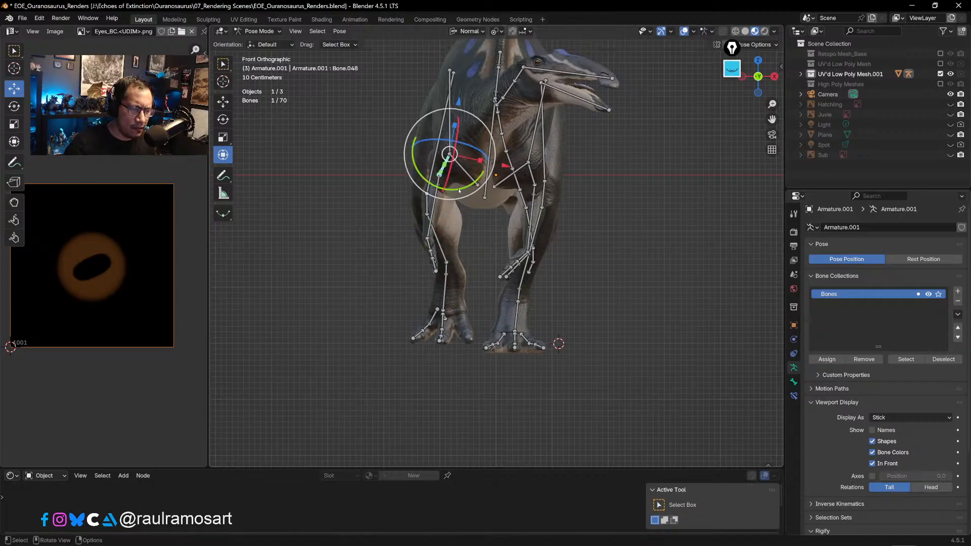
pyautogui.press('r')
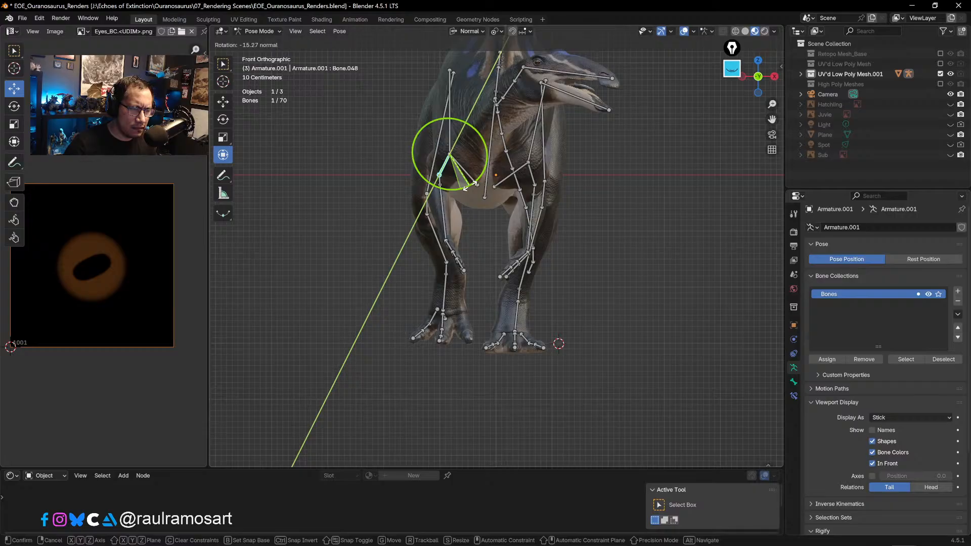
pyautogui.click(464, 188)
pyautogui.keyDown('shift'); pyautogui.moveTo(680, 224); pyautogui.dragTo(630, 314, button='middle'); pyautogui.keyUp('shift')
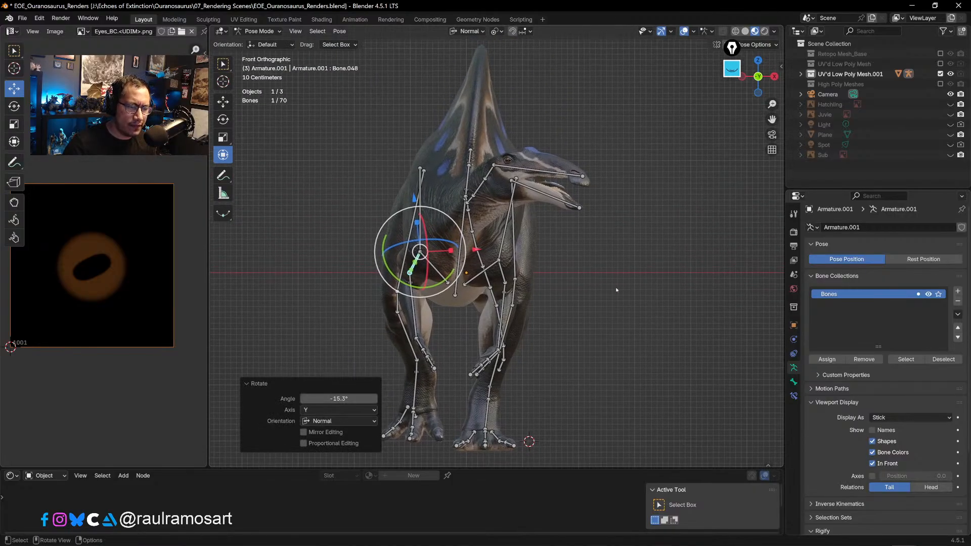
pyautogui.scroll(-4, 635, 334)
pyautogui.click(626, 369)
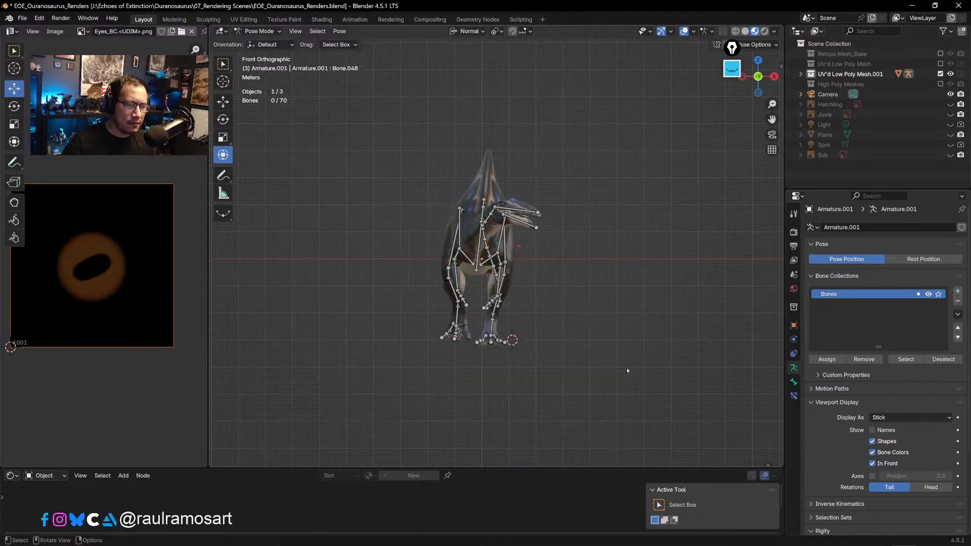
# - Rotate the head bone -2.44° around its own Z axis in top view
pyautogui.moveTo(627, 369); pyautogui.dragTo(473, 194, button='middle')
pyautogui.scroll(3, 468, 194)
pyautogui.press('KP_7')
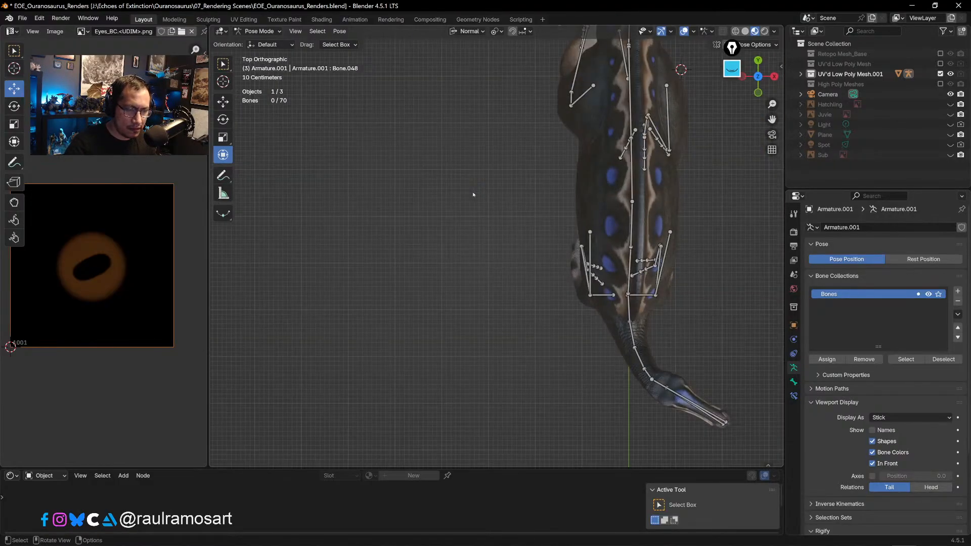
pyautogui.keyDown('shift'); pyautogui.moveTo(763, 376); pyautogui.dragTo(595, 314, button='middle'); pyautogui.keyUp('shift')
pyautogui.scroll(2, 601, 318)
pyautogui.click(548, 396)
pyautogui.press('r')
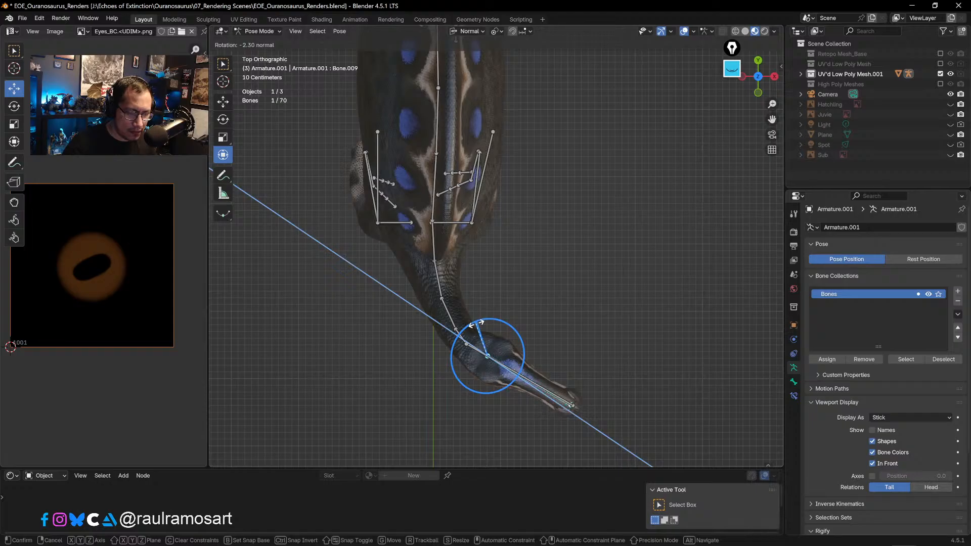
pyautogui.moveTo(476, 324); pyautogui.dragTo(477, 324)
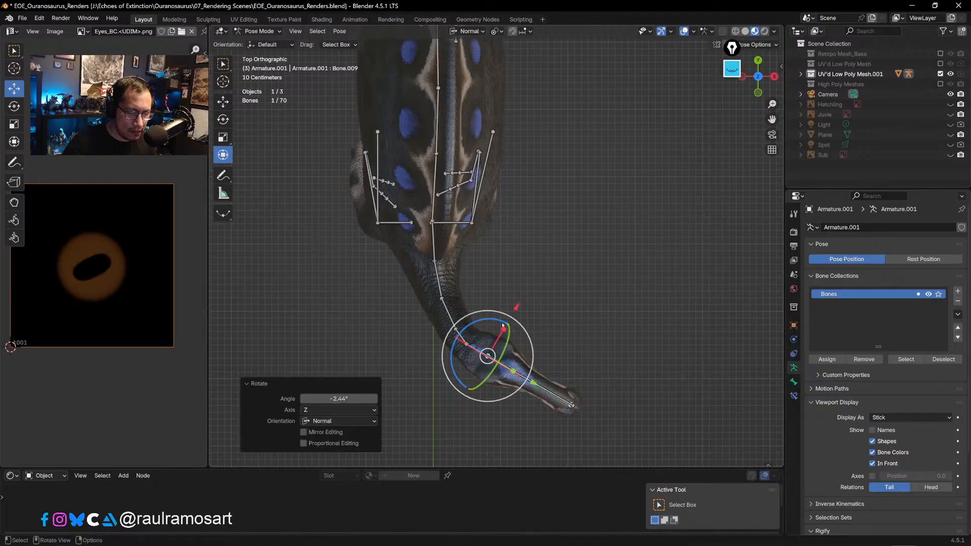
pyautogui.click(660, 310)
pyautogui.scroll(-4, 609, 303)
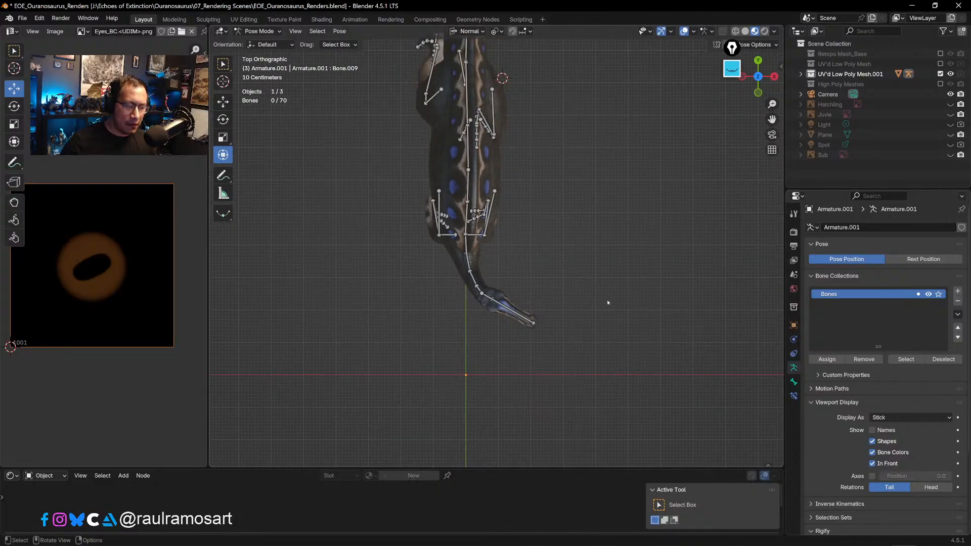
pyautogui.scroll(-3, 634, 165)
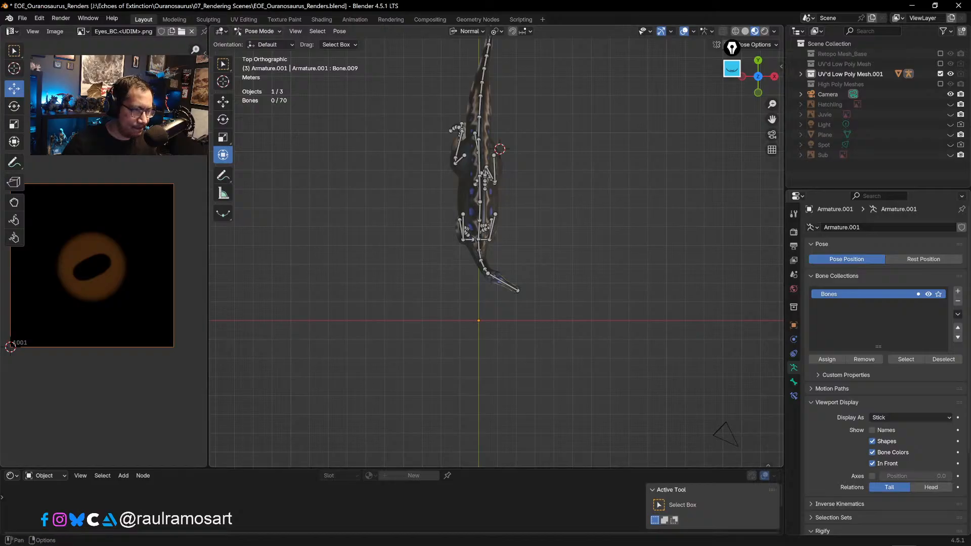
# - Return to Object Mode and add a mesh cylinder with 32 vertices, 1 m radius and 2 m depth
pyautogui.click(262, 31)
pyautogui.click(260, 42)
pyautogui.hotkey('shift', 'a')
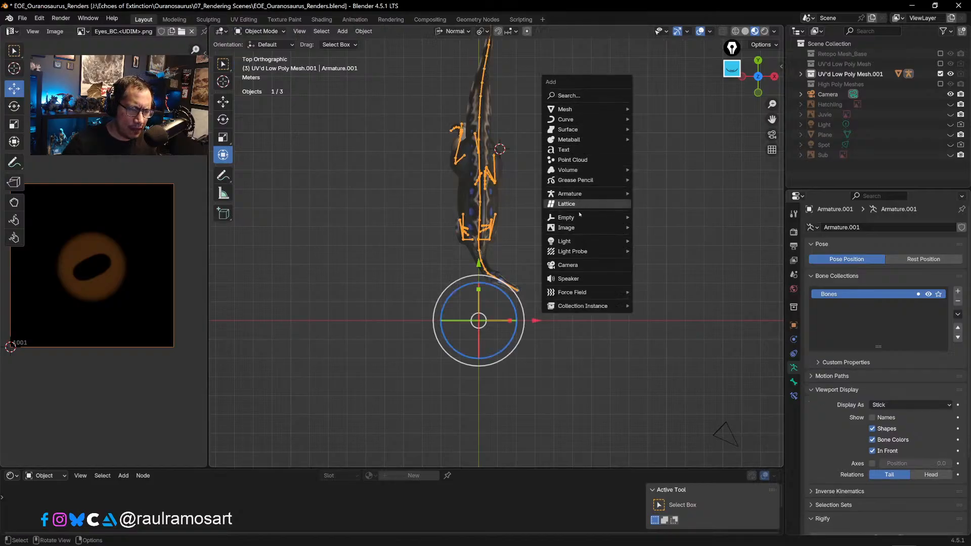
pyautogui.moveTo(582, 115)
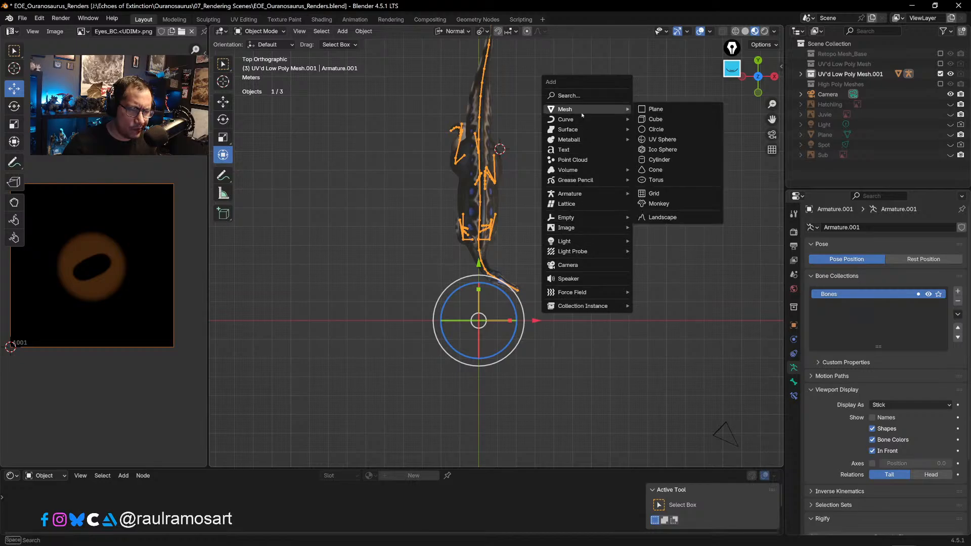
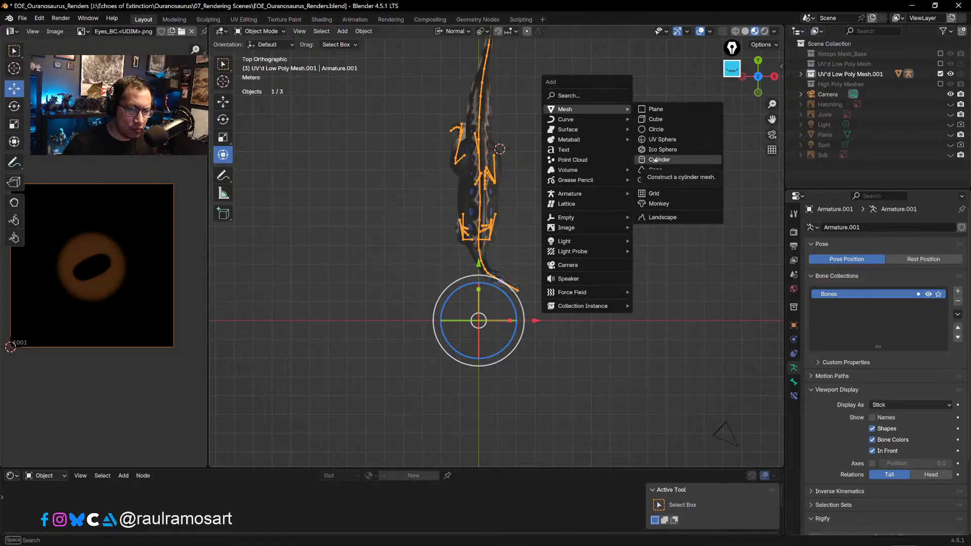
pyautogui.click(655, 160)
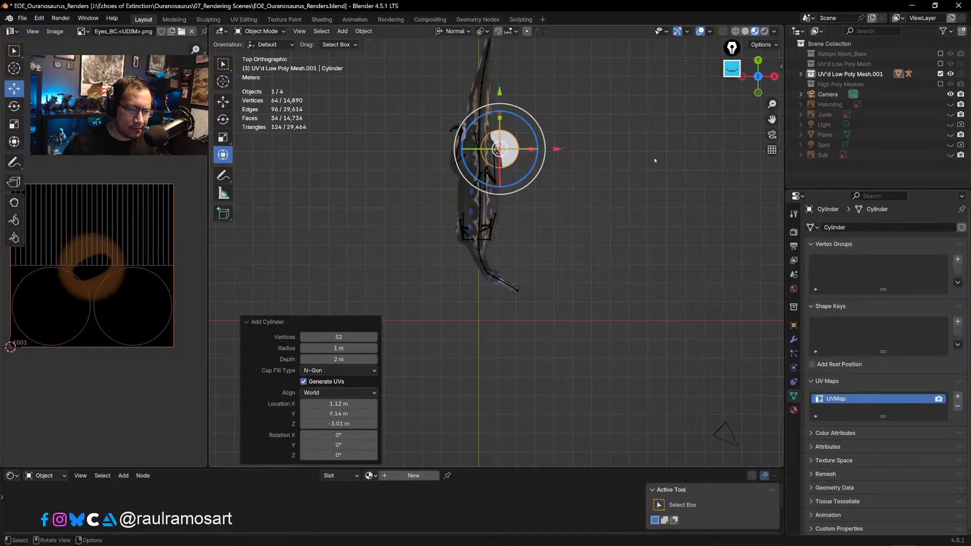
# - Undo the cylinder just added and reset the 3D cursor to the world origin
pyautogui.scroll(-5, 614, 178)
pyautogui.hotkey('ctrl', 'z')
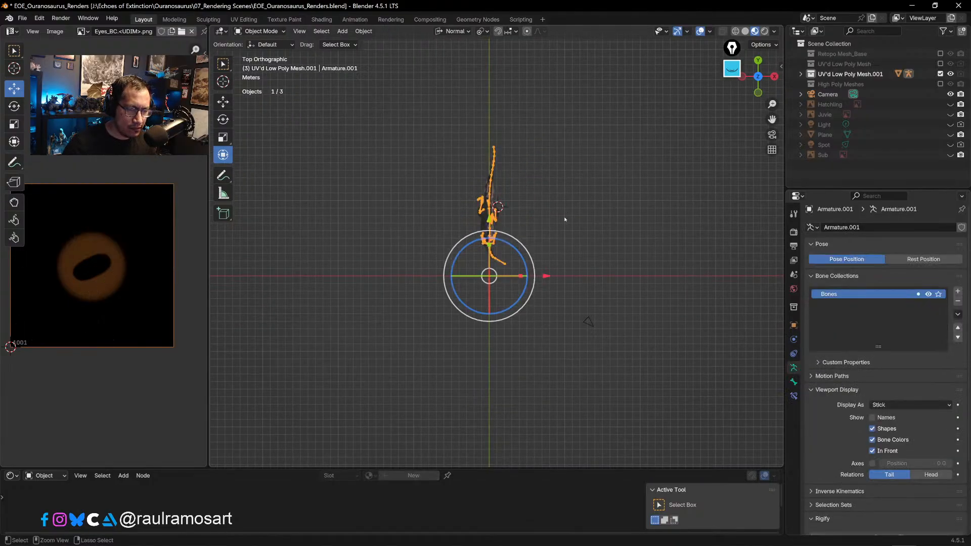
pyautogui.hotkey('shift', 'c')
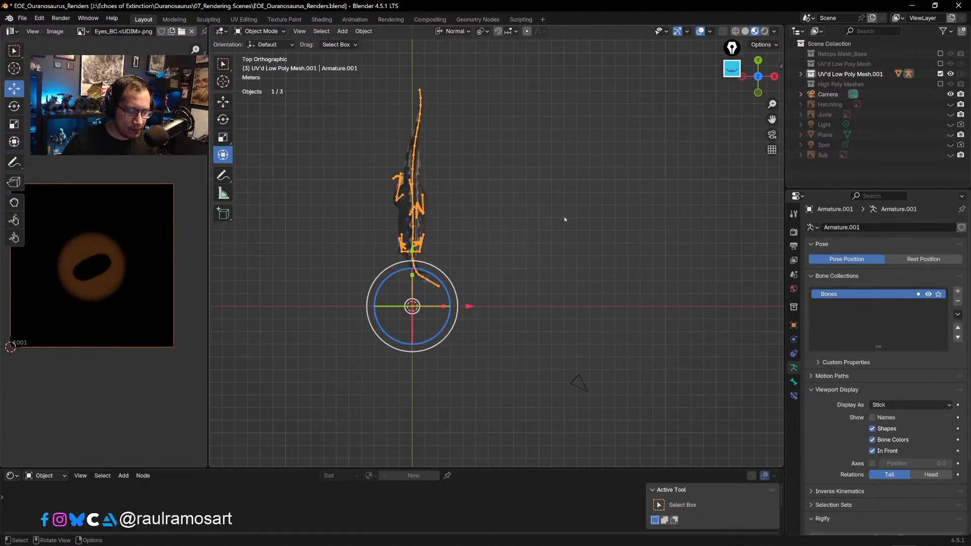
pyautogui.press('.')
pyautogui.click(508, 181)
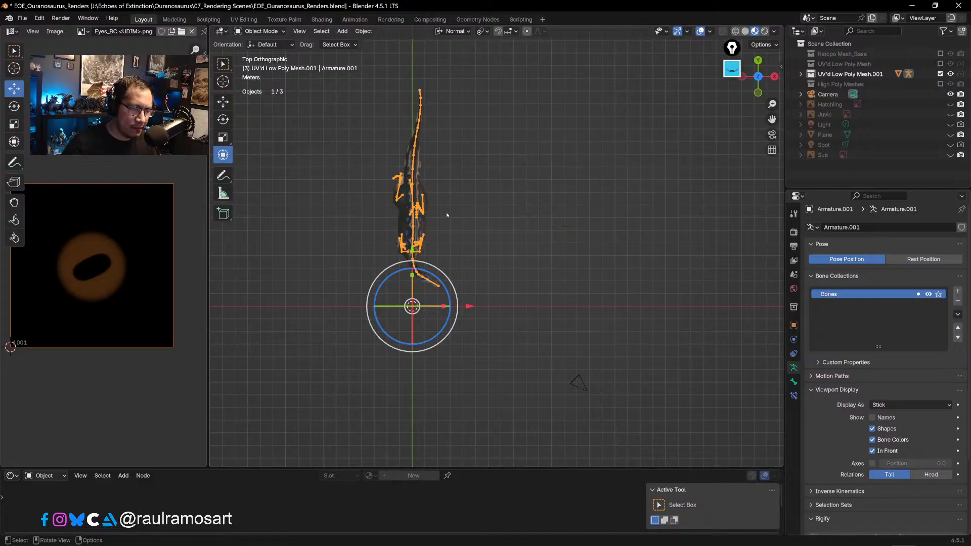
# - Add a mesh cylinder at the world origin and enlarge it uniformly, first about 5.57 times, then until it is far wider than the dinosaur
pyautogui.hotkey('shift', 'a')
pyautogui.moveTo(403, 209)
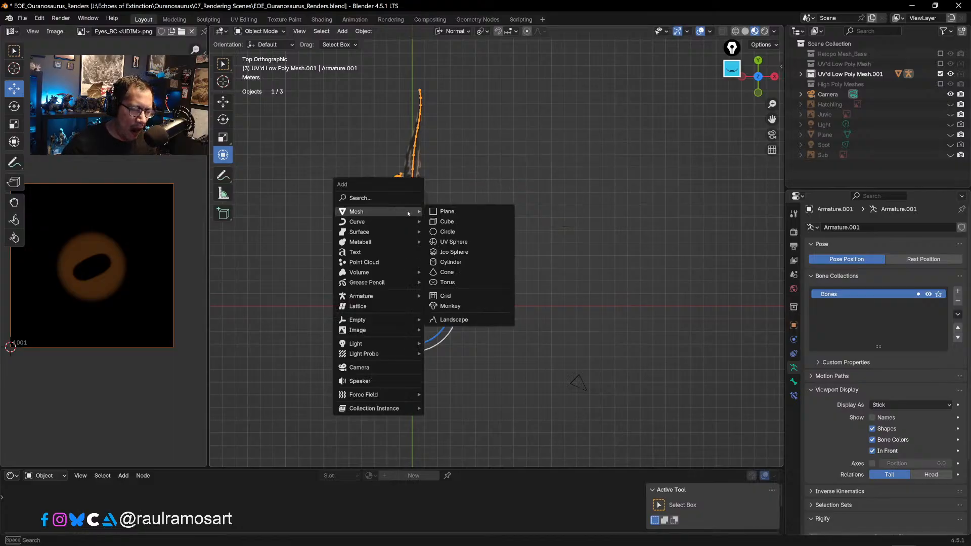
pyautogui.click(454, 263)
pyautogui.press('s')
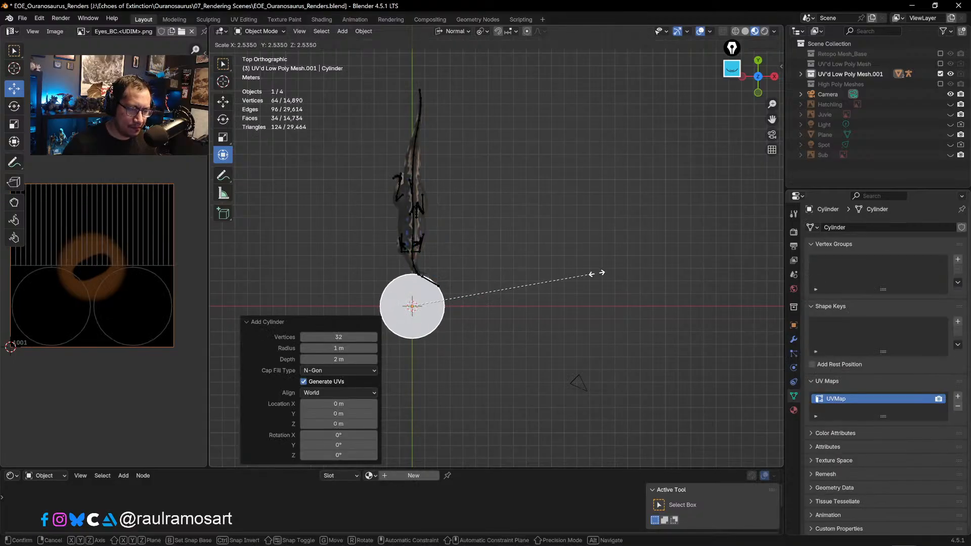
pyautogui.press('Return')
pyautogui.scroll(-4, 383, 229)
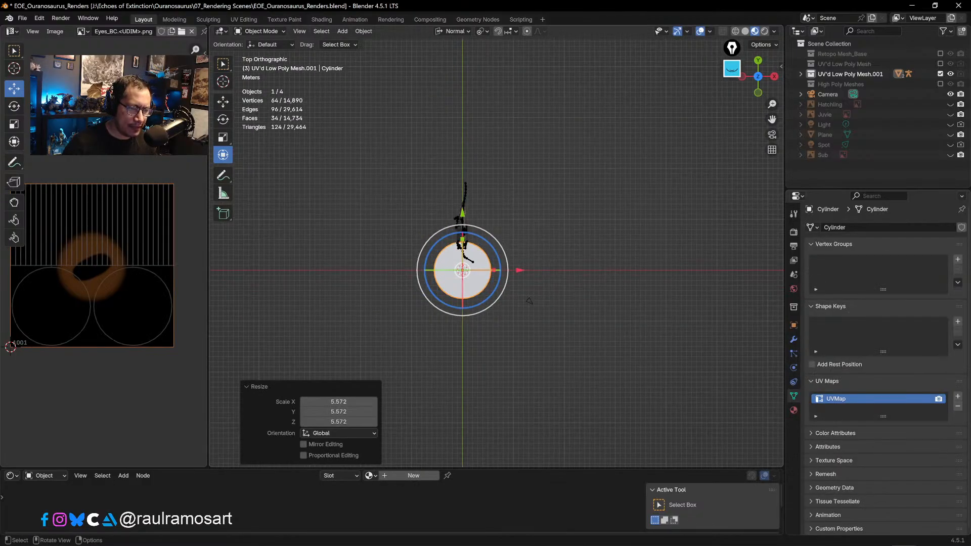
pyautogui.press('s')
pyautogui.click(342, 264)
pyautogui.moveTo(464, 360); pyautogui.dragTo(572, 242, button='middle')
pyautogui.scroll(-2, 497, 266)
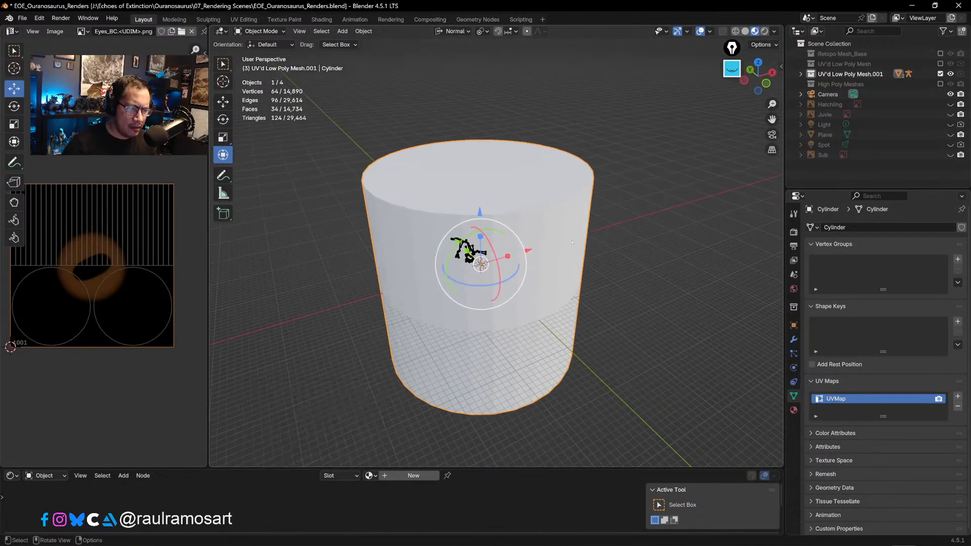
# - Delete every face of the cylinder except its top cap, leaving a flat disc
pyautogui.press('Tab')
pyautogui.hotkey('alt', 'a')
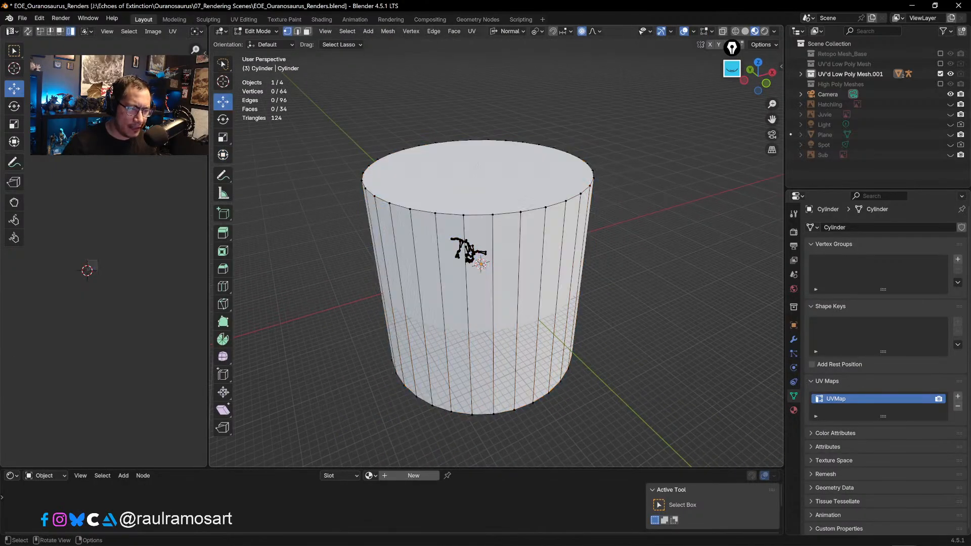
pyautogui.click(307, 31)
pyautogui.click(526, 188)
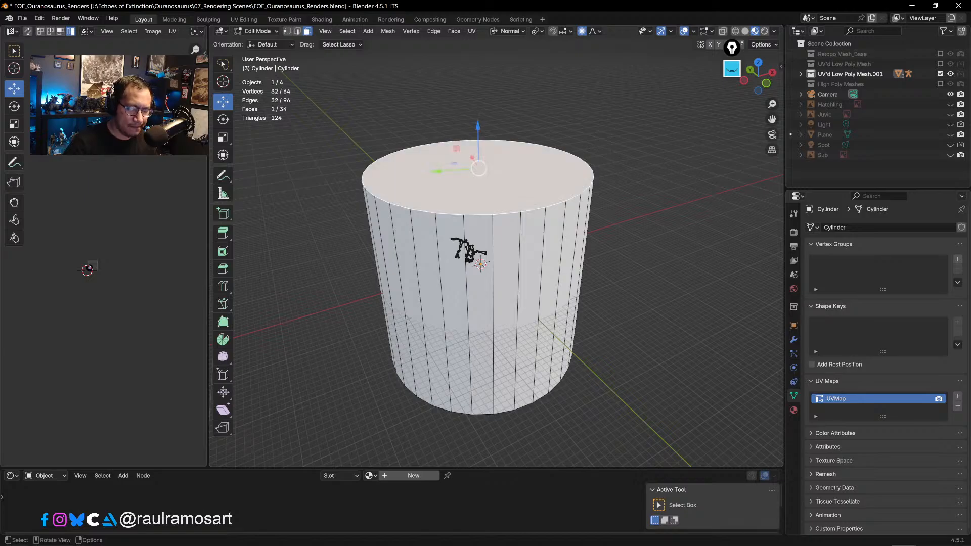
pyautogui.hotkey('ctrl', 'i')
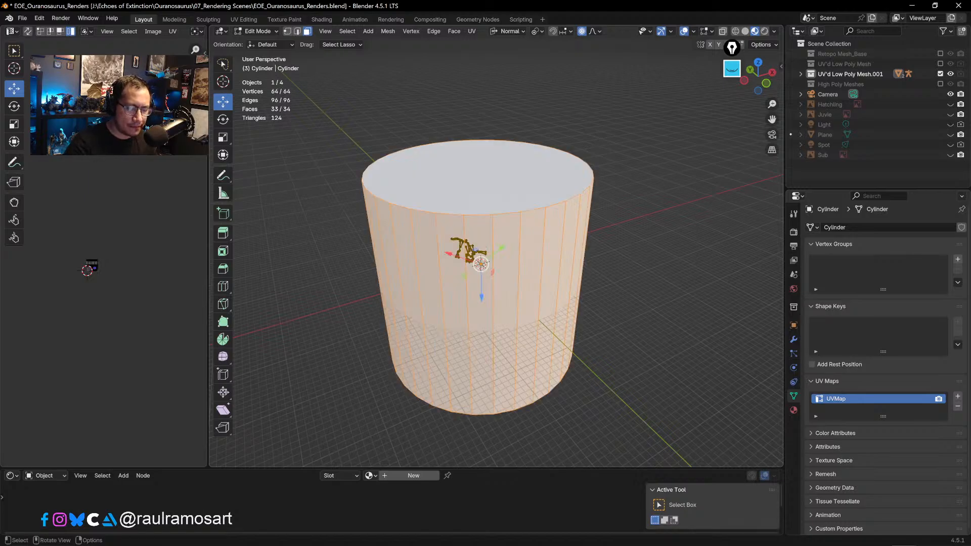
pyautogui.press('x')
pyautogui.click(493, 209)
pyautogui.press('Tab')
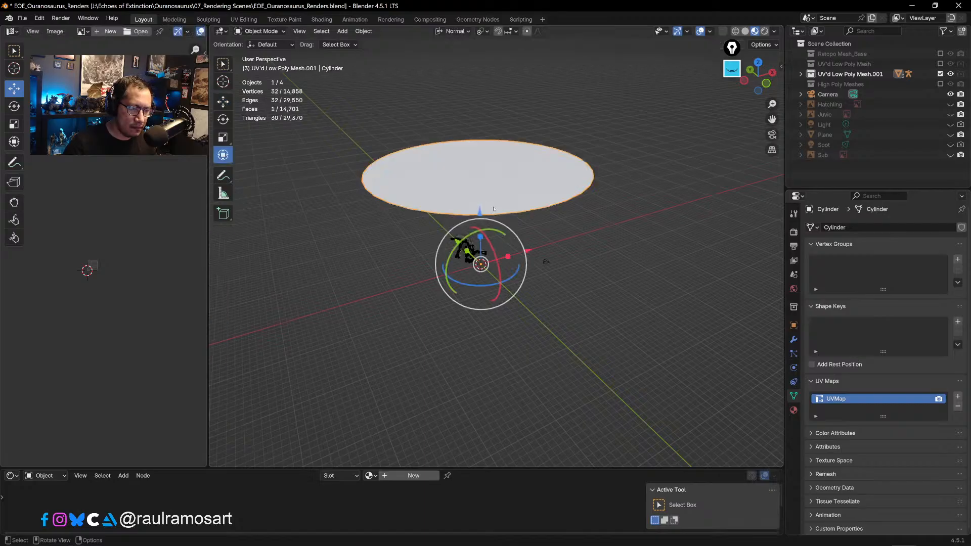
# - Lower the disc's mesh along Z by about 23.03 m and a further 1.77 m to the level of the dinosaur's feet
pyautogui.press('Tab')
pyautogui.press('a')
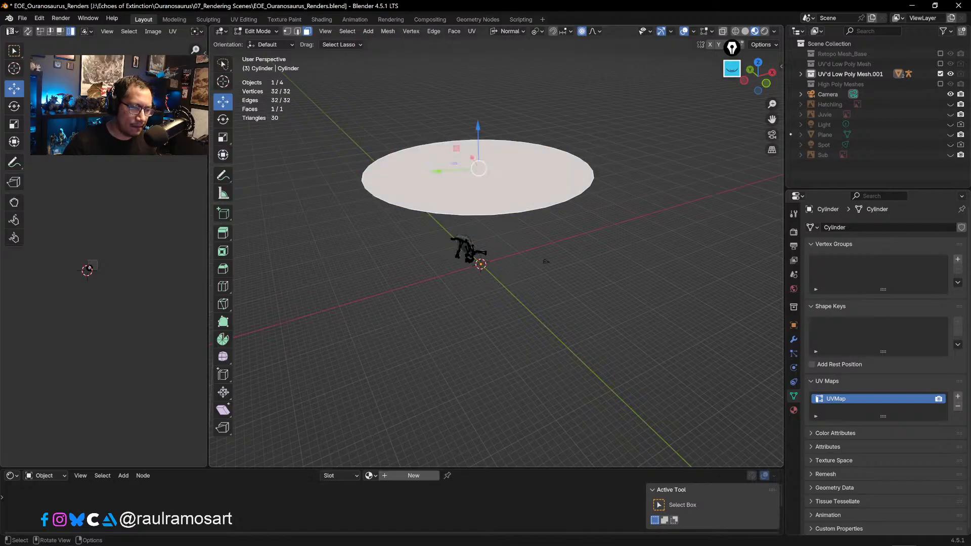
pyautogui.press('g')
pyautogui.press('z')
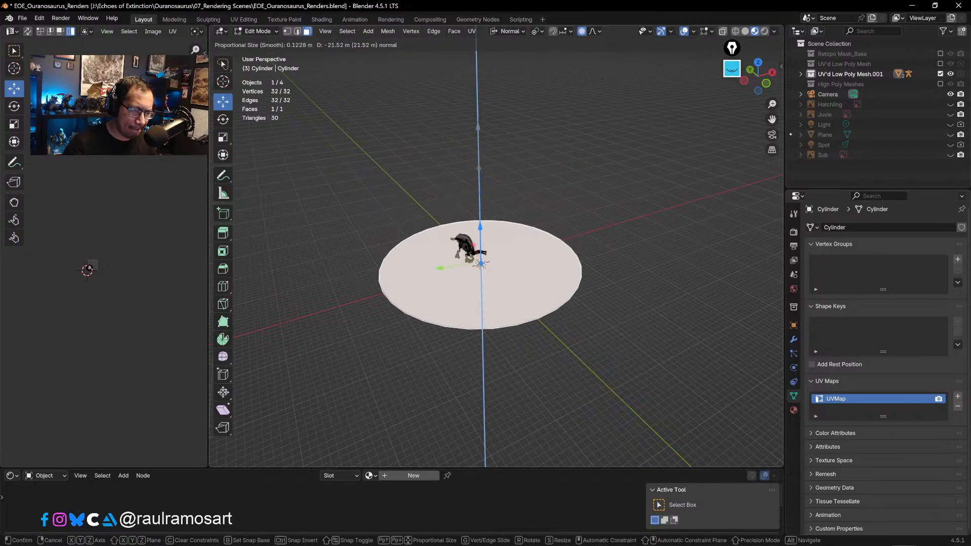
pyautogui.click(546, 261)
pyautogui.press('KP_1')
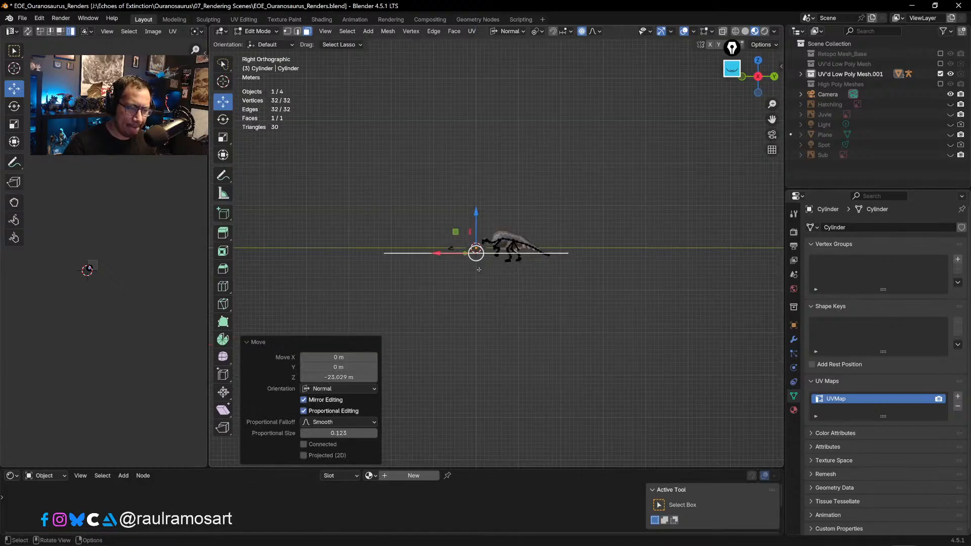
pyautogui.scroll(6, 479, 269)
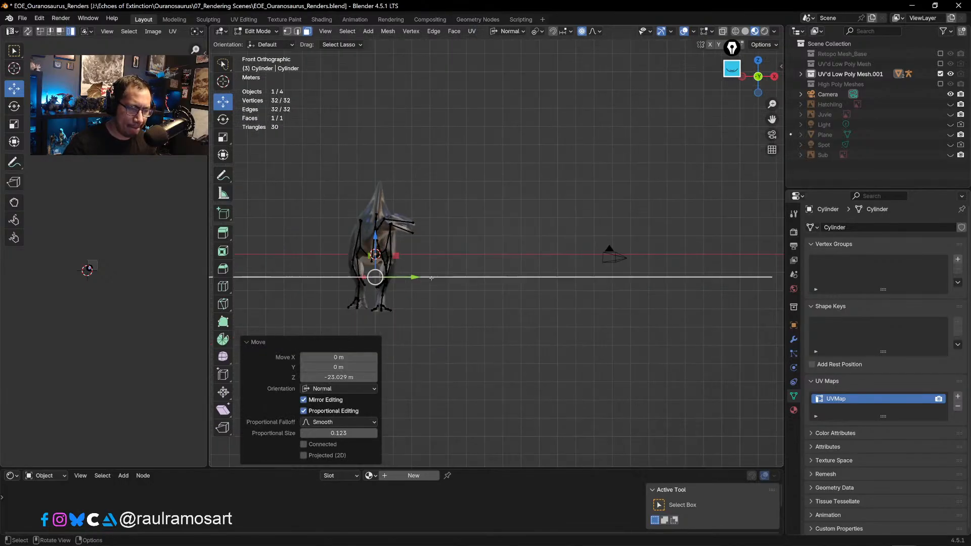
pyautogui.press('g')
pyautogui.press('z')
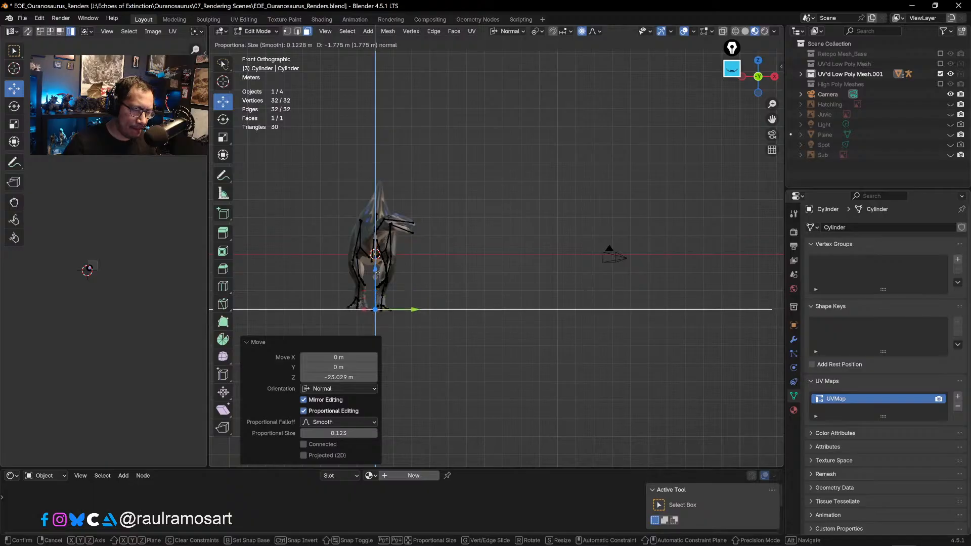
pyautogui.click(378, 273)
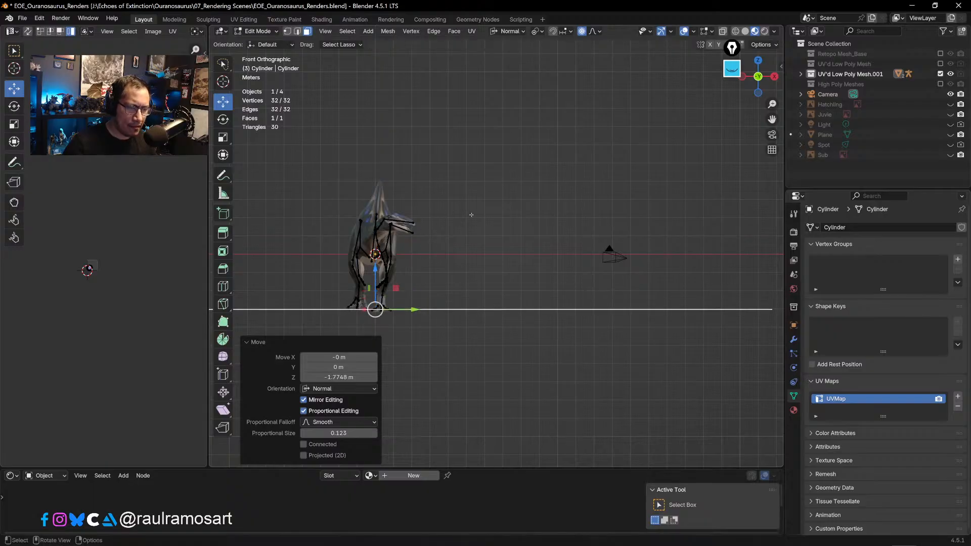
pyautogui.click(471, 215)
# - Switch the transform orientation to Global and move the disc's mesh about 8.11 m along Y to centre it under the dinosaur
pyautogui.scroll(-5, 471, 215)
pyautogui.moveTo(471, 215); pyautogui.dragTo(521, 303, button='middle')
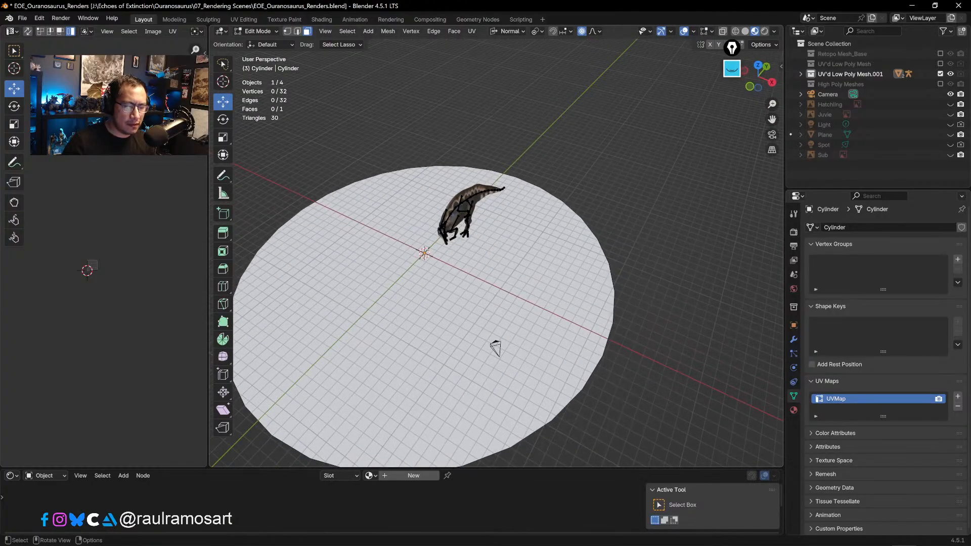
pyautogui.press('KP_7')
pyautogui.press('a')
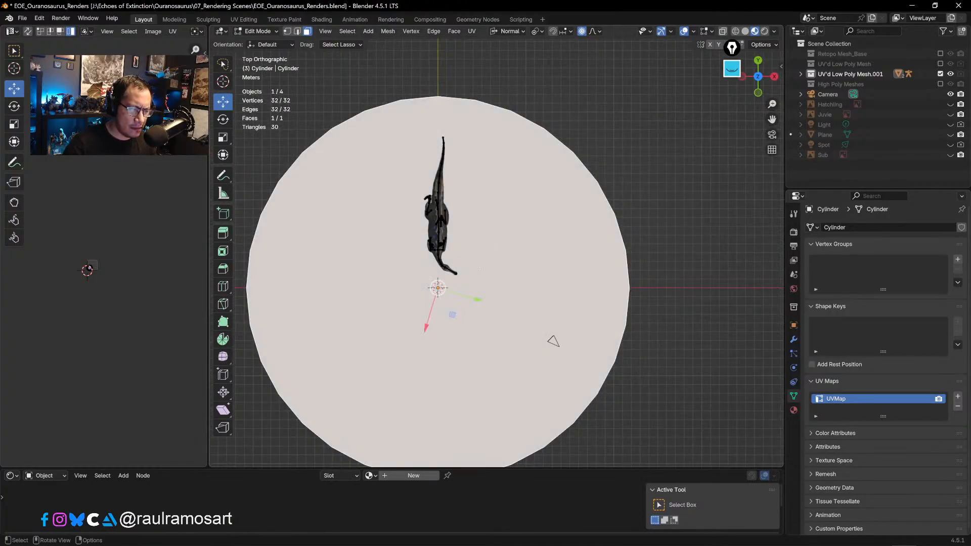
pyautogui.click(508, 31)
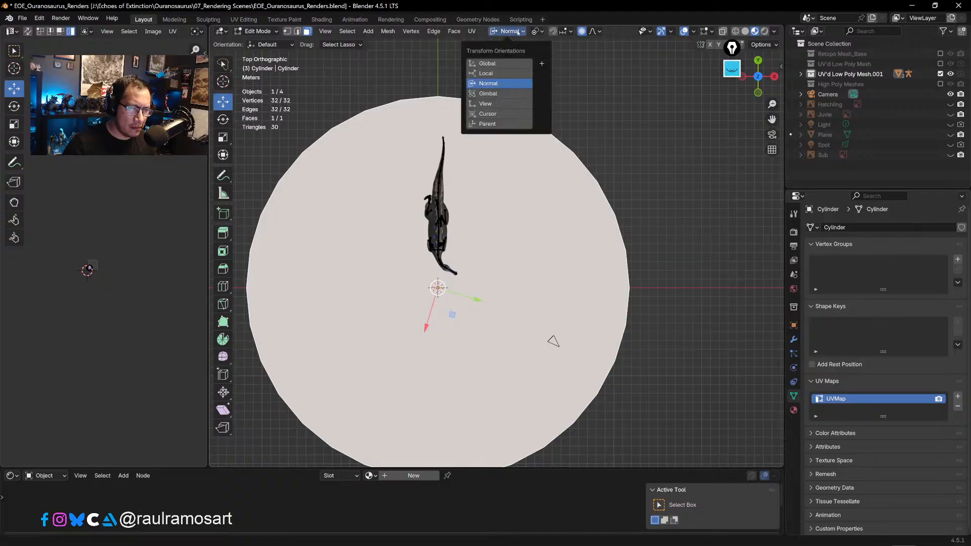
pyautogui.click(489, 64)
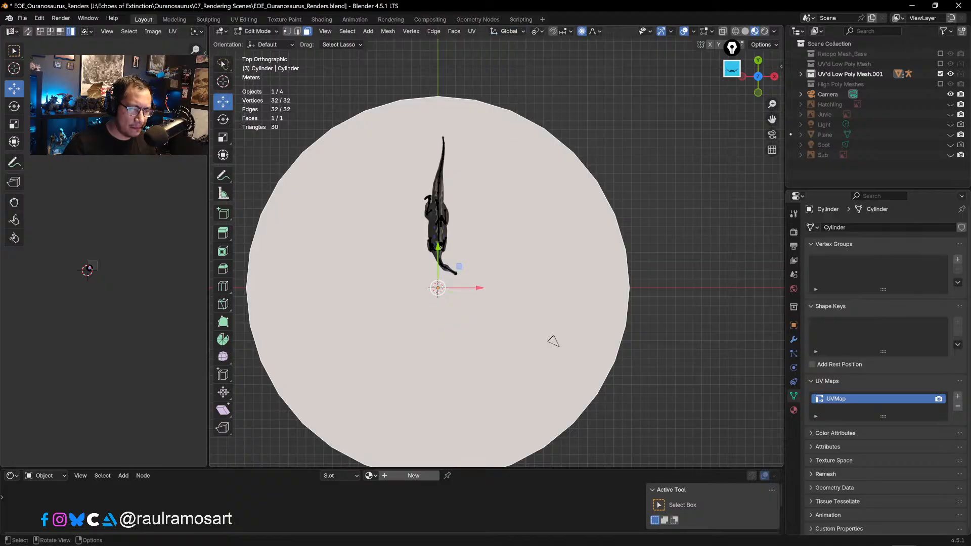
pyautogui.moveTo(440, 244); pyautogui.dragTo(444, 173)
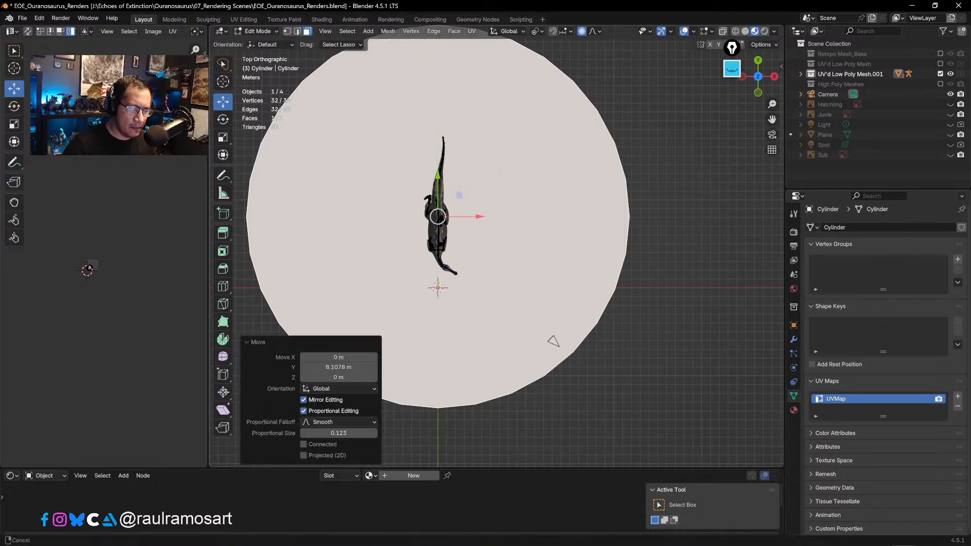
pyautogui.scroll(-1, 448, 230)
pyautogui.scroll(-2, 520, 169)
pyautogui.press('Tab')
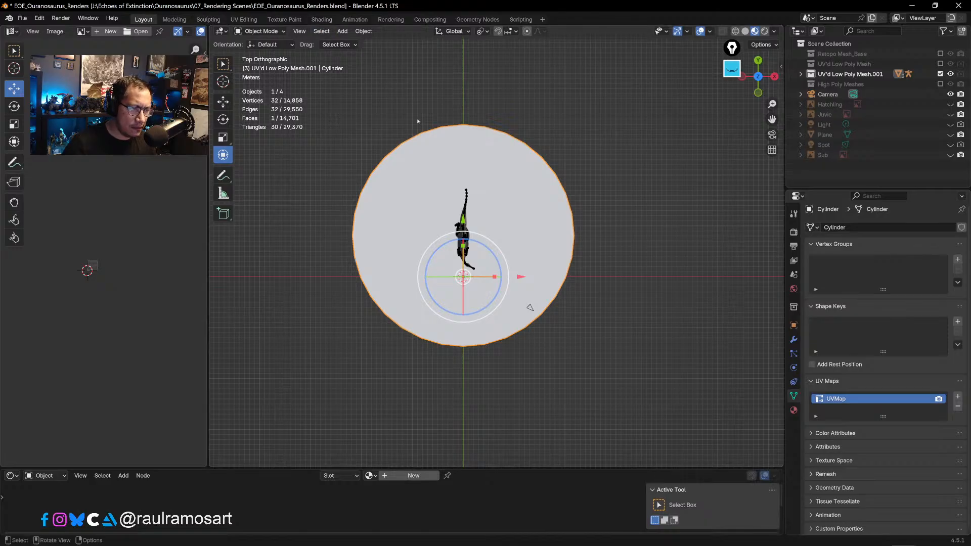
pyautogui.press('a')
pyautogui.click(530, 308)
pyautogui.press('Tab')
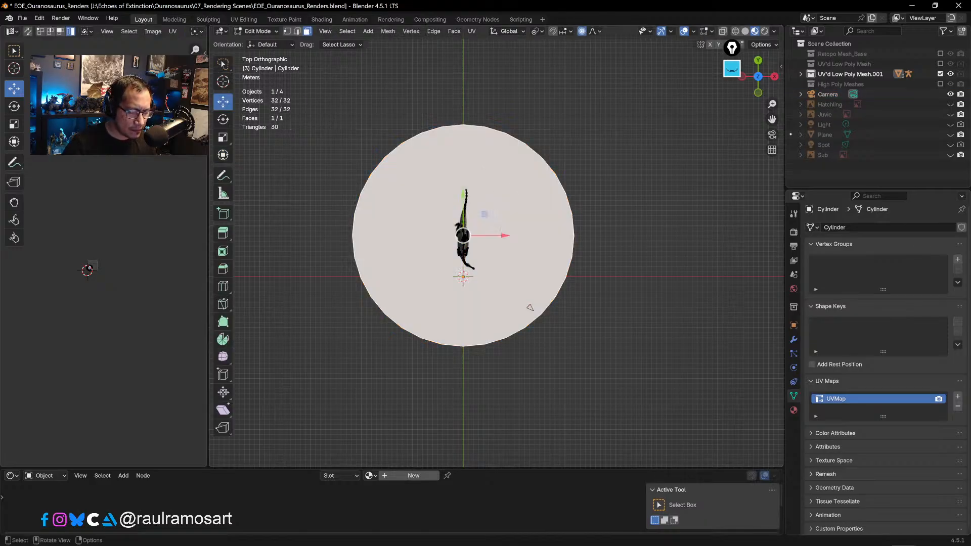
# - Extrude the disc's face in place and try scaling the extruded face outward to about 1.23 times
pyautogui.press('e')
pyautogui.press('Escape')
pyautogui.press('s')
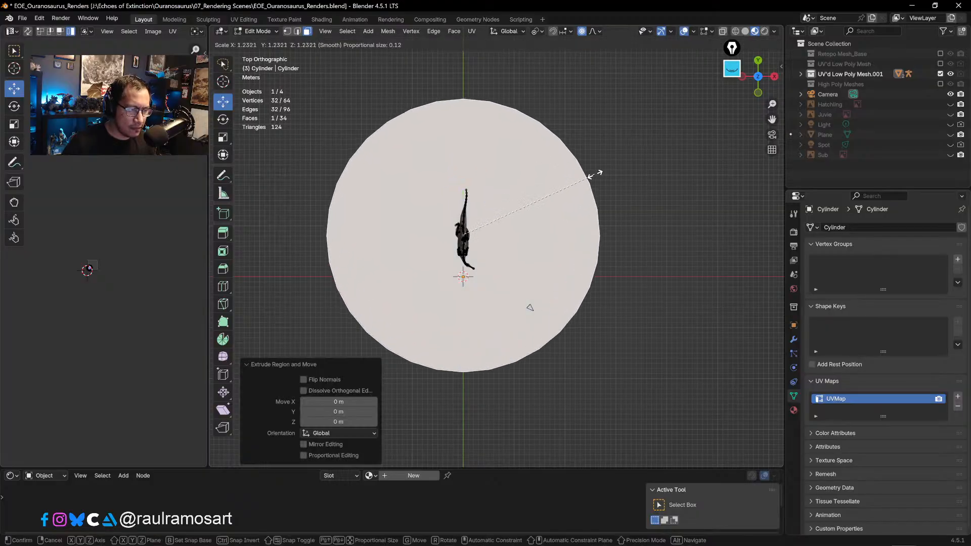
pyautogui.click(588, 177)
pyautogui.moveTo(600, 160); pyautogui.dragTo(494, 301, button='middle')
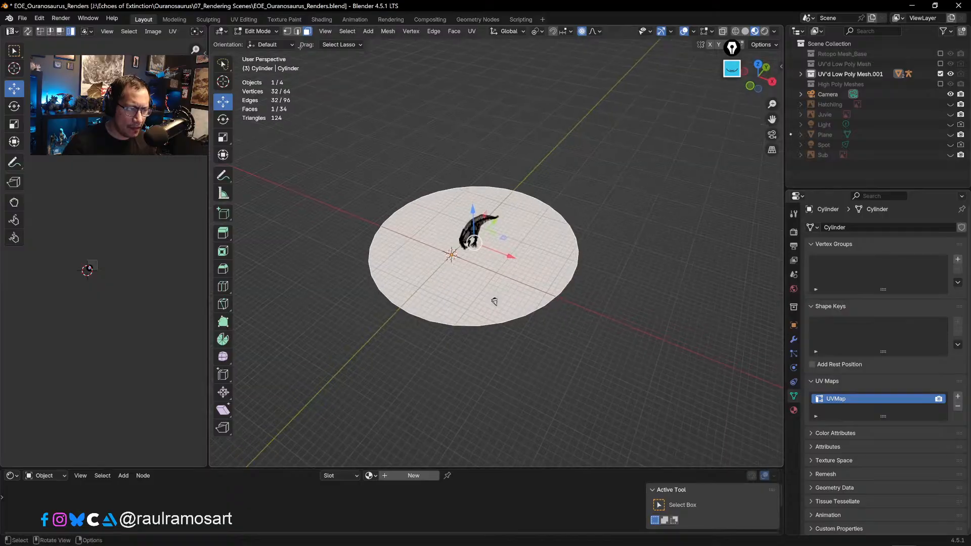
# - Extrude the disc's outer edge loop in place, try scaling the extruded loop, and undo that scaling
pyautogui.press('2')
pyautogui.click(572, 233)
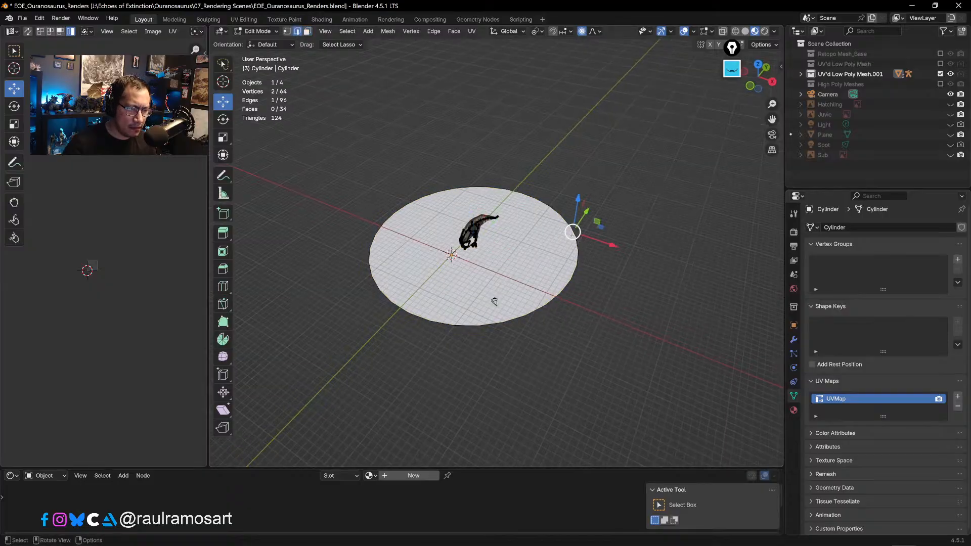
pyautogui.keyDown('alt'); pyautogui.click(572, 232); pyautogui.keyUp('alt')
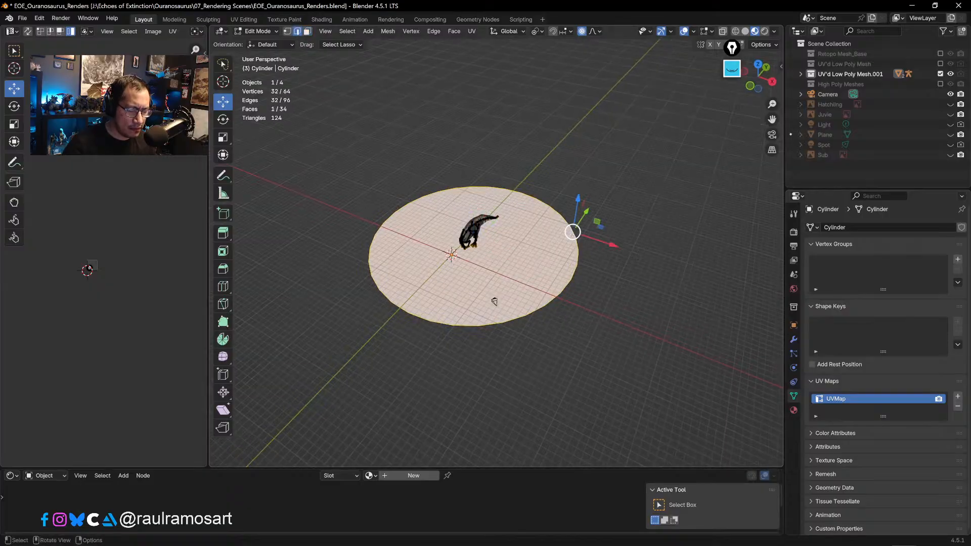
pyautogui.press('e')
pyautogui.rightClick(673, 238)
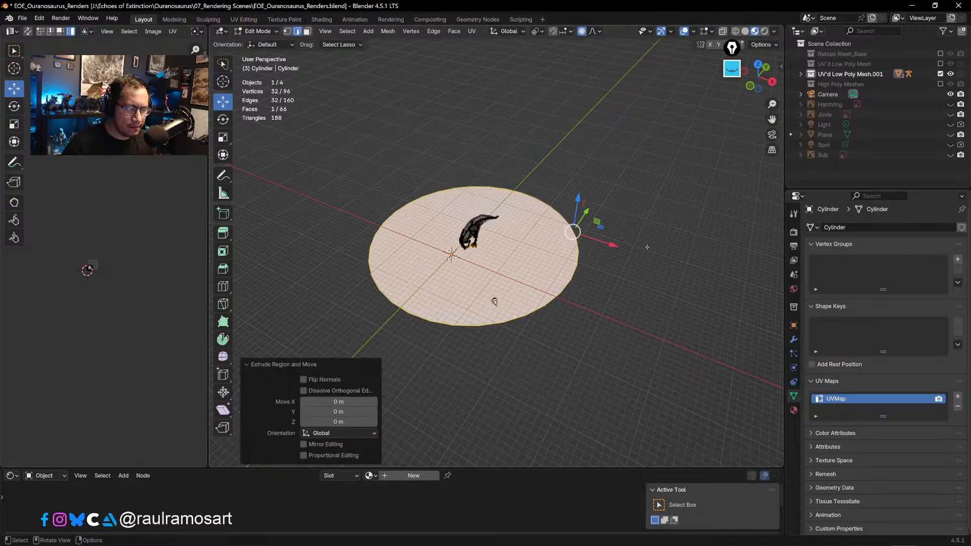
pyautogui.press('s')
pyautogui.click(661, 245)
pyautogui.hotkey('ctrl', 'z')
# - Change the transform pivot point from the active edge to the centre of the selected disc
pyautogui.moveTo(661, 246); pyautogui.dragTo(679, 281, button='middle')
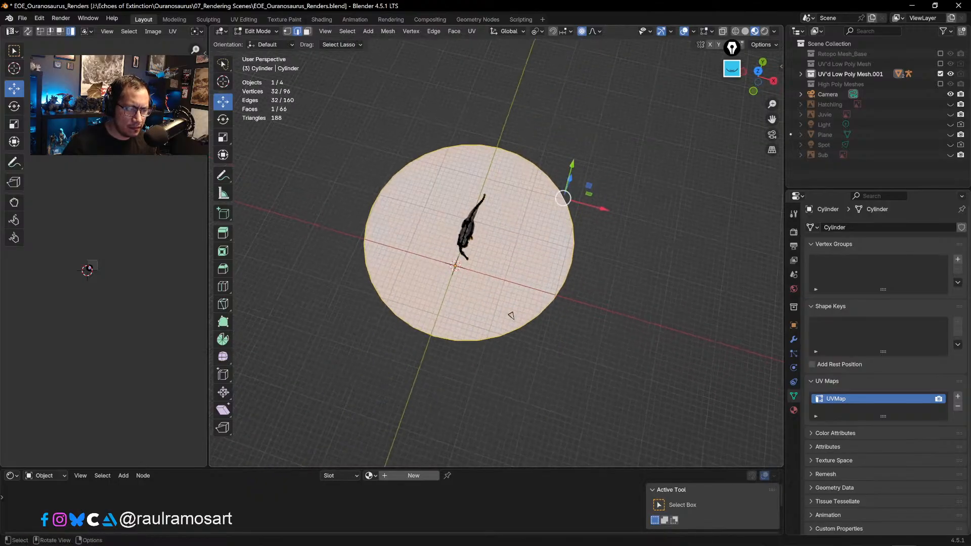
pyautogui.press('KP_3')
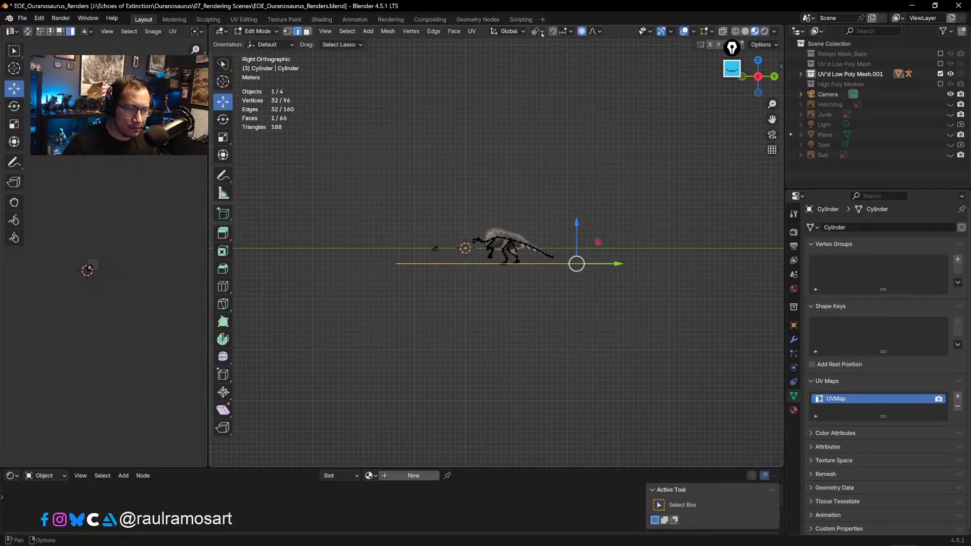
pyautogui.press('.')
pyautogui.click(557, 88)
pyautogui.moveTo(557, 88); pyautogui.dragTo(594, 257, button='middle')
pyautogui.press('KP_7')
pyautogui.scroll(2, 594, 256)
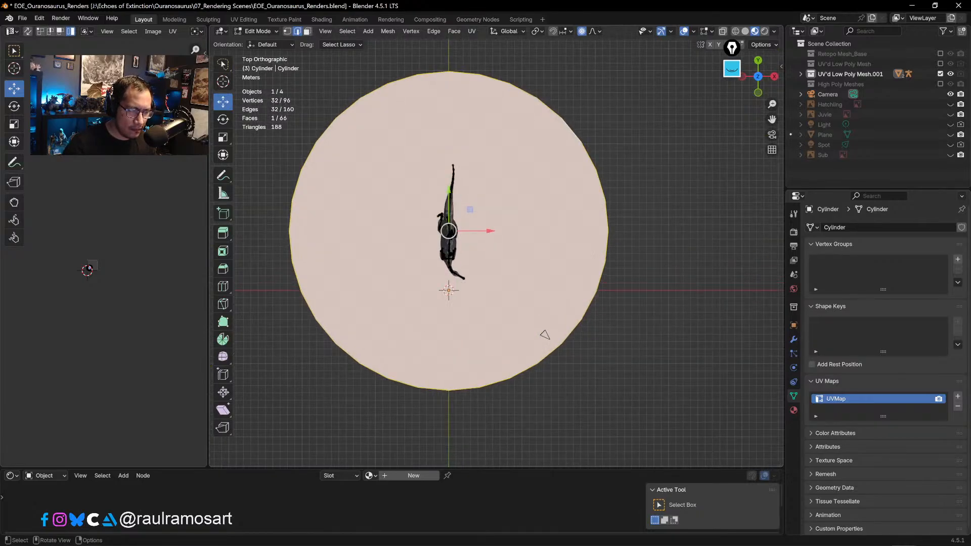
# - Try scaling the disc's extruded loop about its centre and raising it, undo the attempt, and return to Object Mode
pyautogui.press('s')
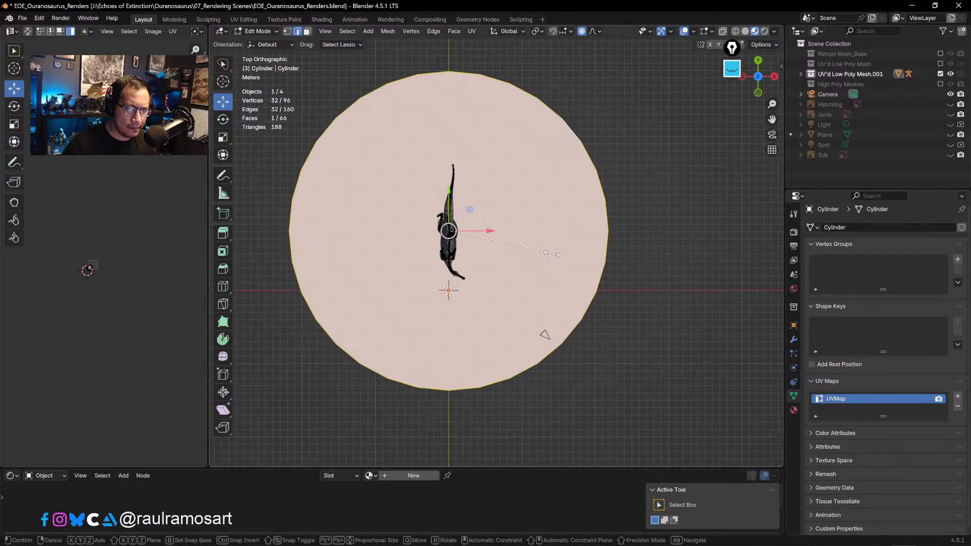
pyautogui.click(570, 261)
pyautogui.moveTo(570, 260); pyautogui.dragTo(574, 334, button='middle')
pyautogui.moveTo(460, 221); pyautogui.dragTo(462, 196)
pyautogui.hotkey('ctrl', 'z')
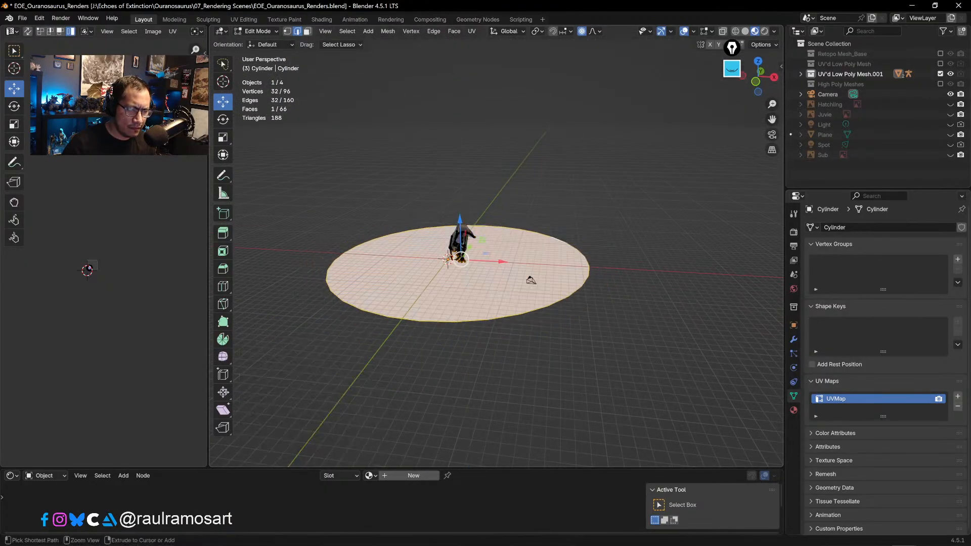
pyautogui.press('Tab')
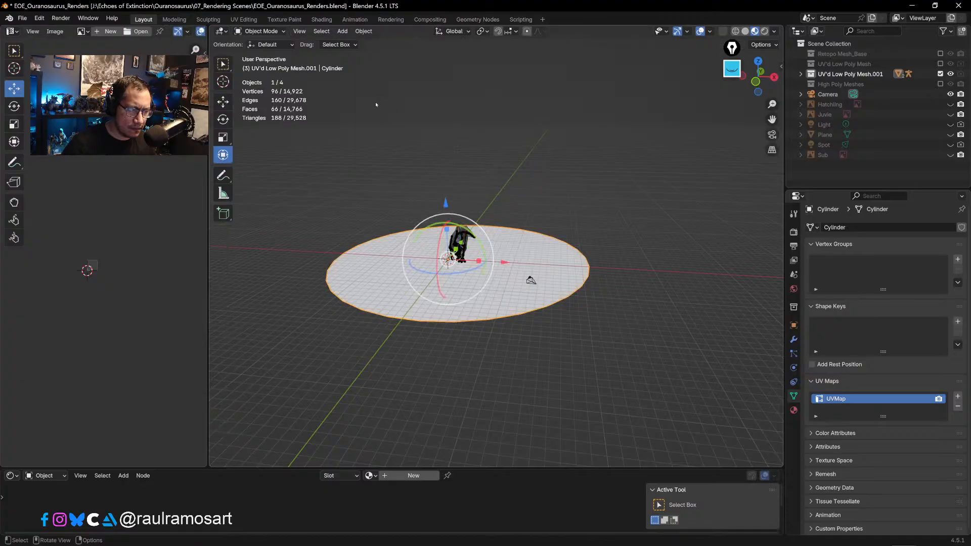
# - Enter Edit Mode on the ground disc and set the mesh selection mode to edges
pyautogui.press('Tab')
pyautogui.click(482, 302)
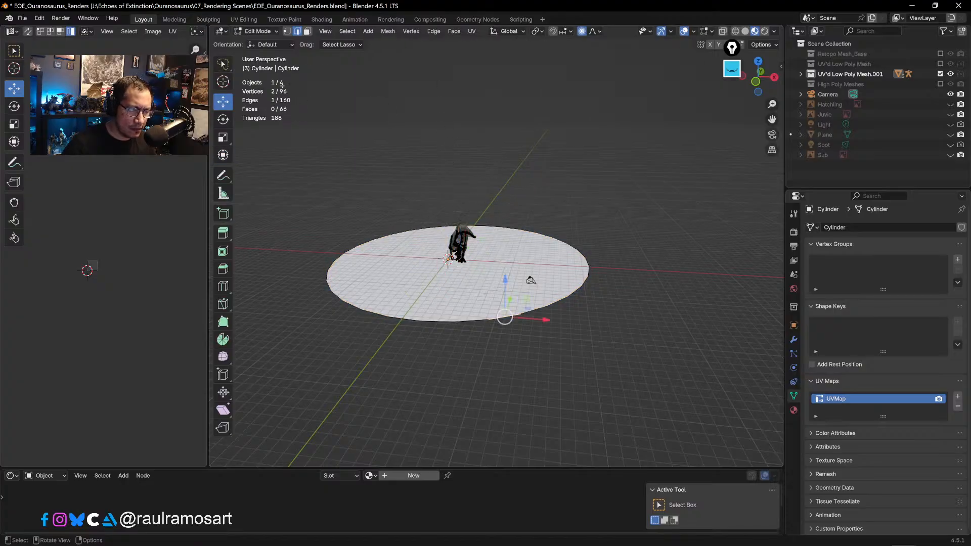
pyautogui.click(307, 32)
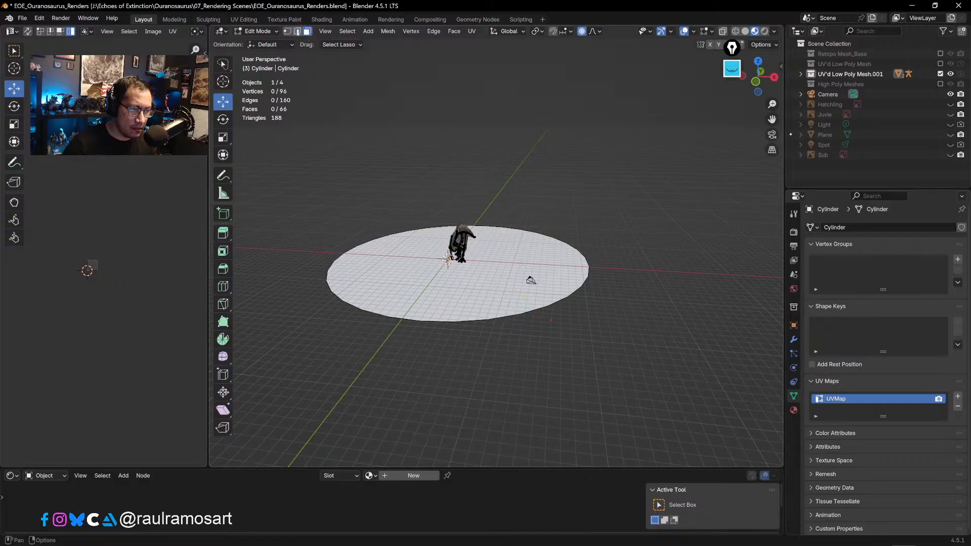
pyautogui.click(297, 31)
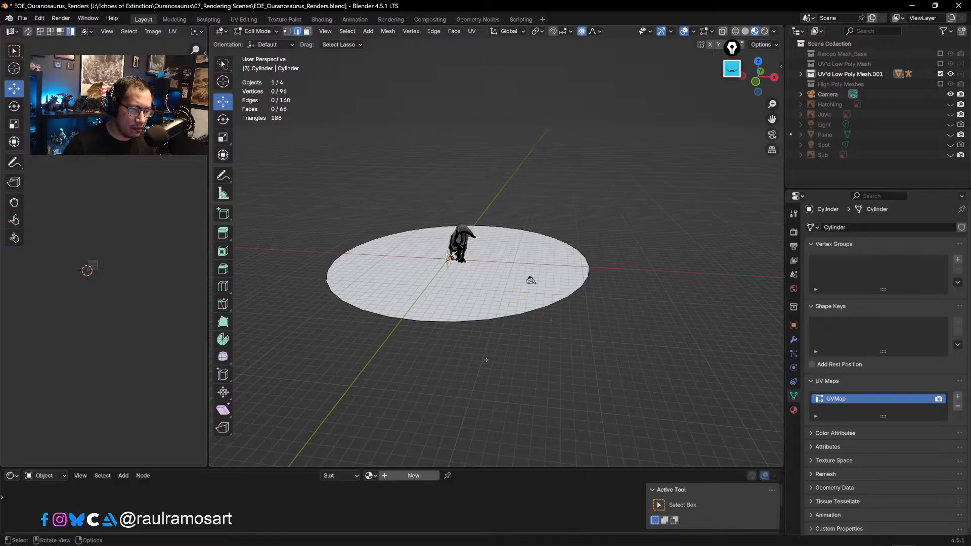
# - Try lowering a single front edge of the disc's rim along Z, and undo the move
pyautogui.click(471, 321)
pyautogui.press('g')
pyautogui.press('z')
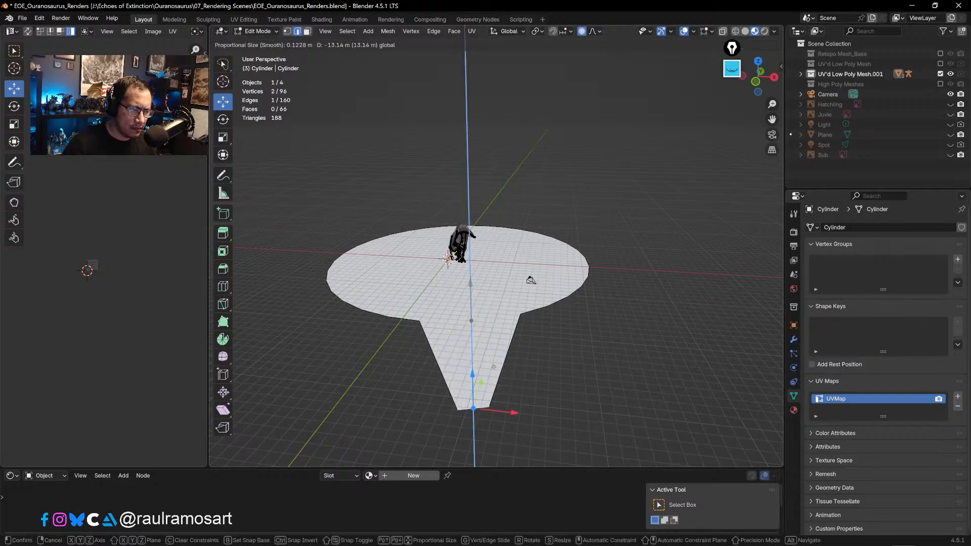
pyautogui.moveTo(505, 286); pyautogui.dragTo(505, 312)
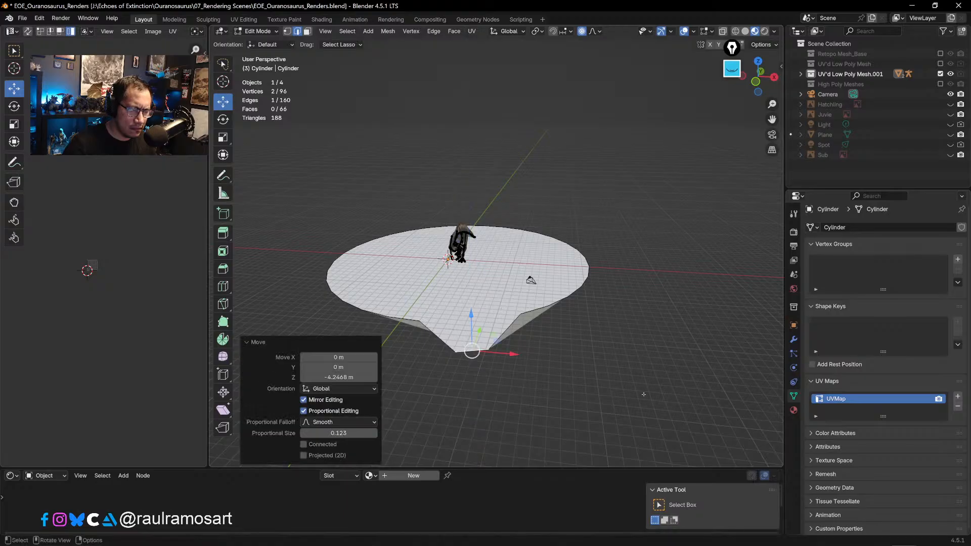
pyautogui.moveTo(644, 395); pyautogui.dragTo(627, 375, button='middle')
pyautogui.hotkey('ctrl', 'z')
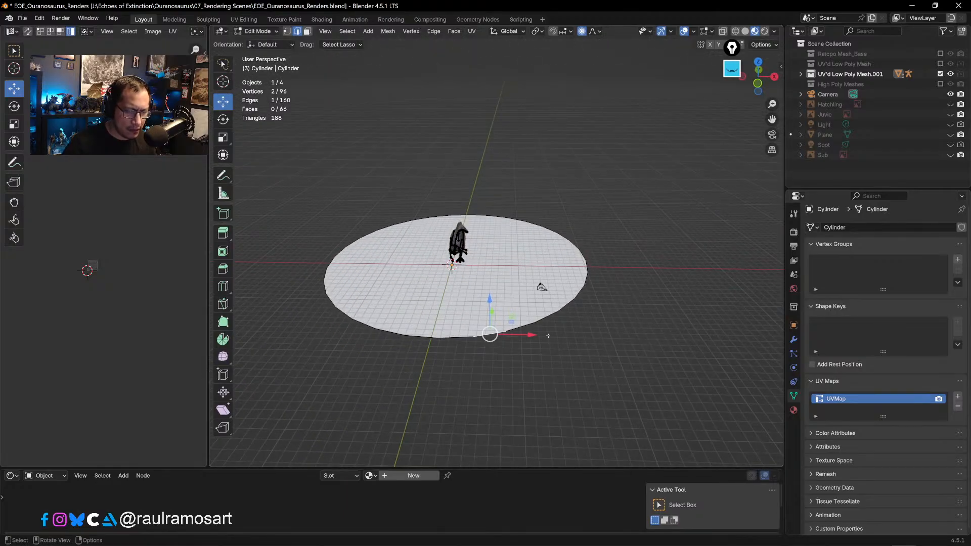
# - Select the full outer edge loop of the disc
pyautogui.click(529, 327)
pyautogui.keyDown('alt'); pyautogui.click(528, 325); pyautogui.keyUp('alt')
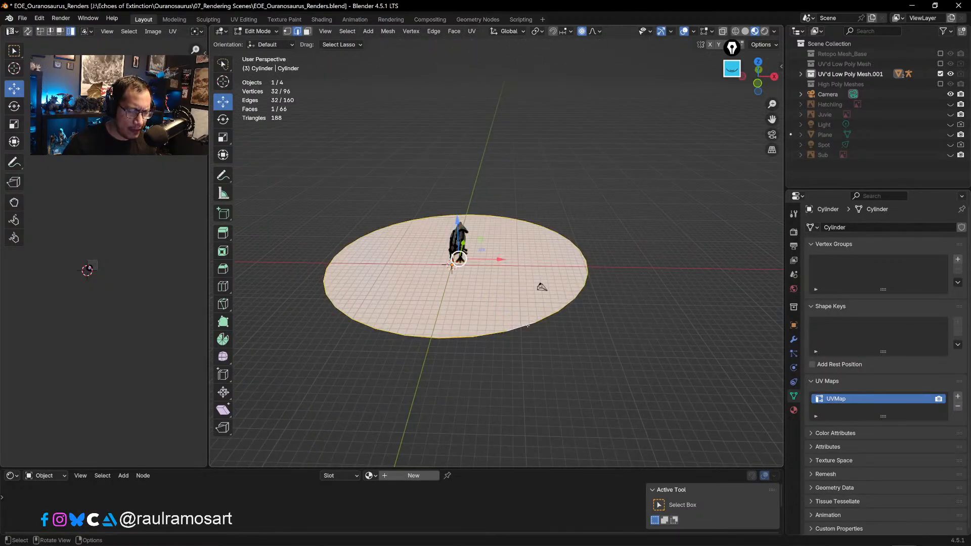
pyautogui.moveTo(597, 318); pyautogui.dragTo(604, 278, button='middle')
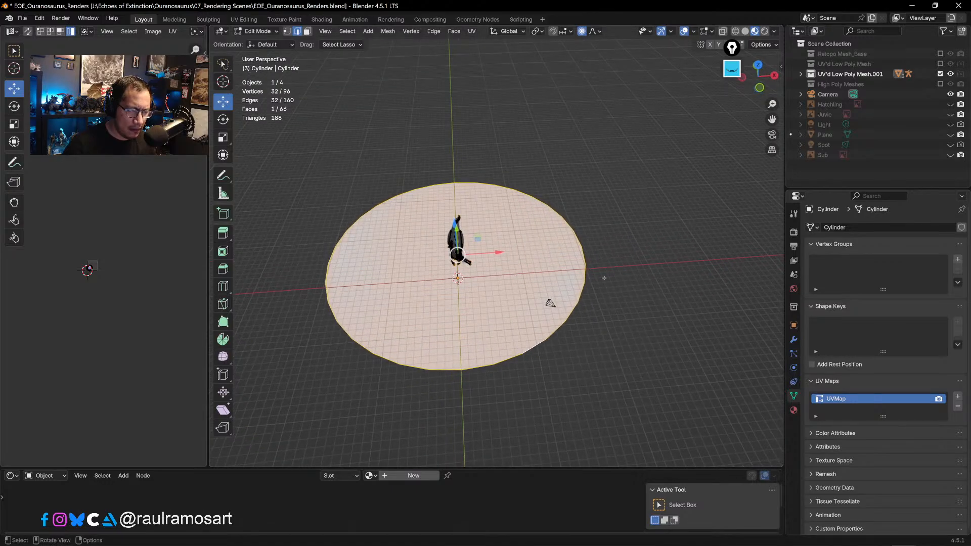
pyautogui.moveTo(516, 74); pyautogui.dragTo(519, 48, button='middle')
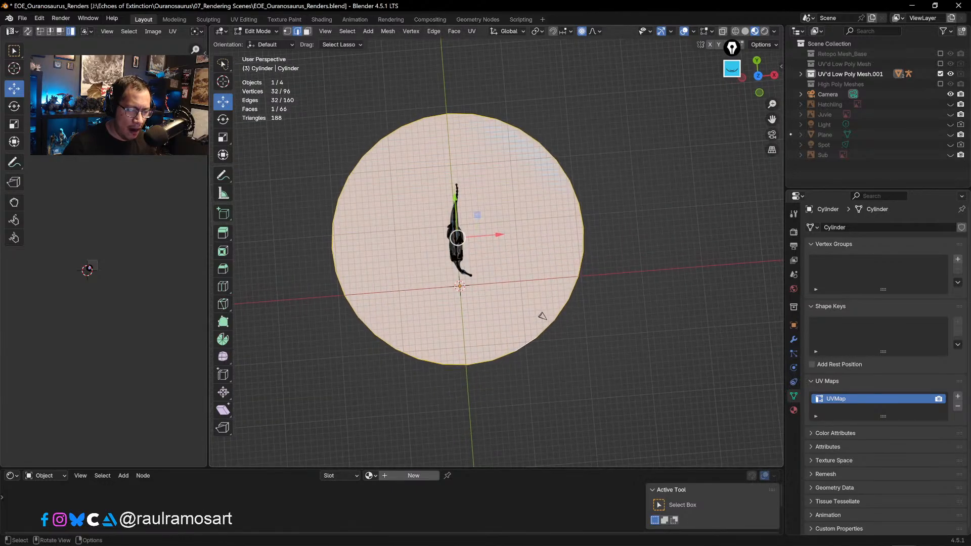
# - Try scaling the selected outer loop of the disc and undo the scaling
pyautogui.press('s')
pyautogui.click(549, 187)
pyautogui.hotkey('ctrl', 'z')
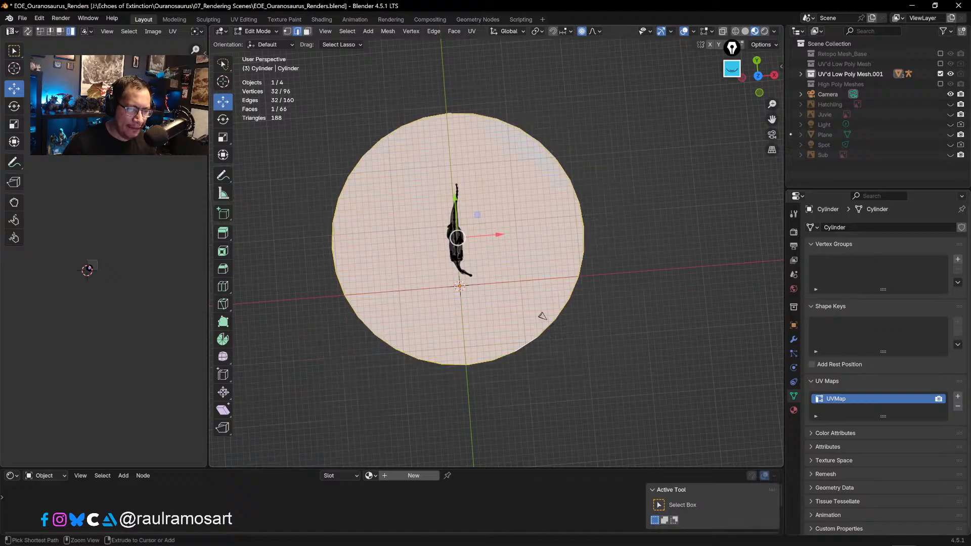
# - Extrude the disc's face in place, turn off proportional editing, and raise the extruded face about 3.49 m along Z
pyautogui.press('e')
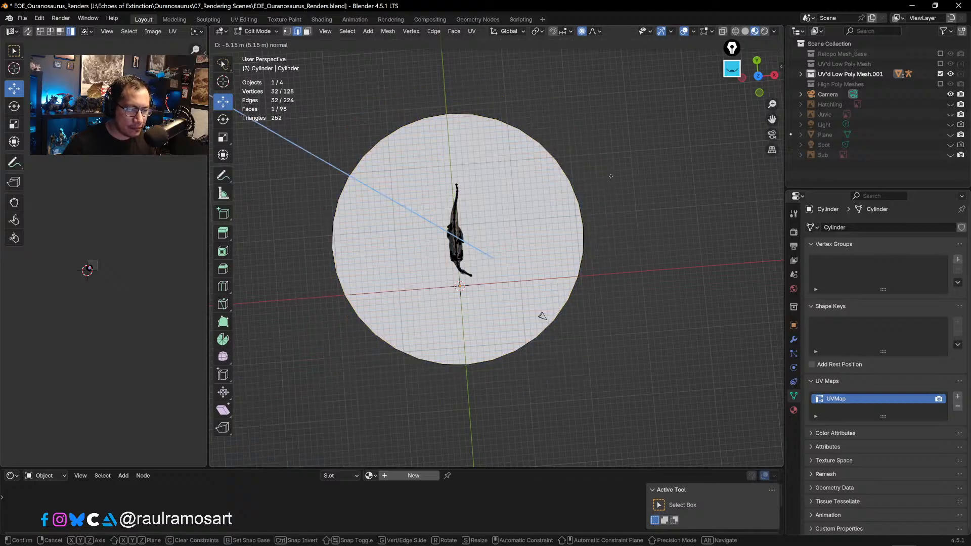
pyautogui.rightClick(687, 172)
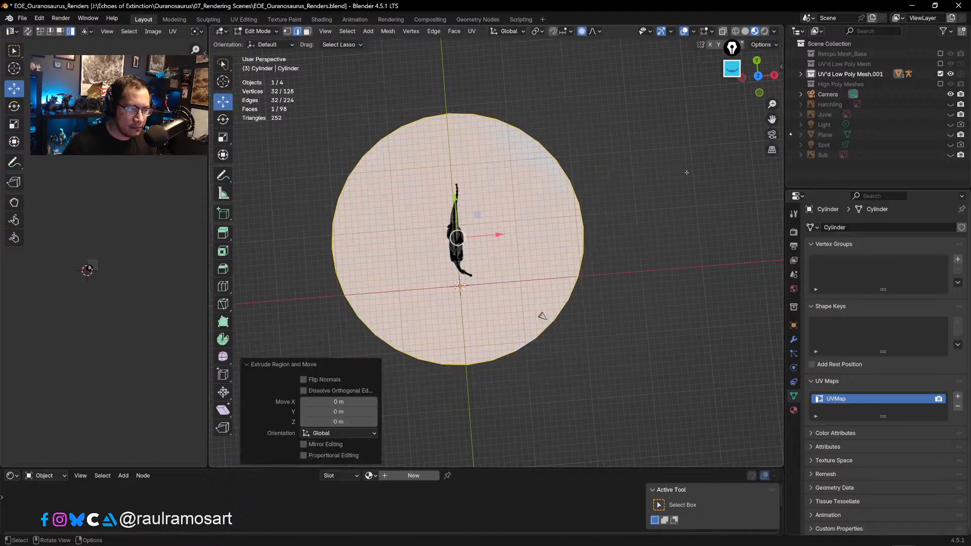
pyautogui.scroll(-3, 653, 192)
pyautogui.moveTo(620, 210); pyautogui.dragTo(599, 153, button='middle')
pyautogui.moveTo(555, 177); pyautogui.dragTo(580, 80, button='middle')
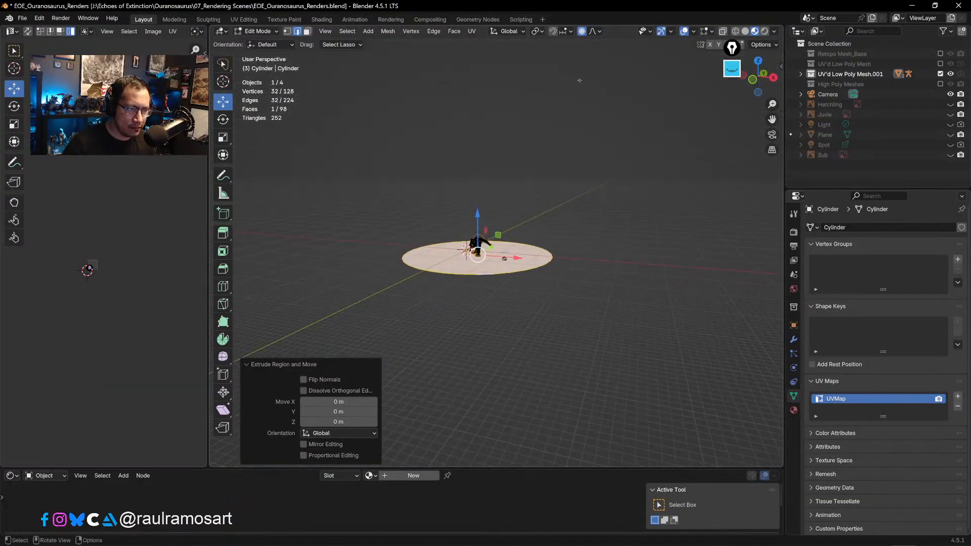
pyautogui.click(583, 32)
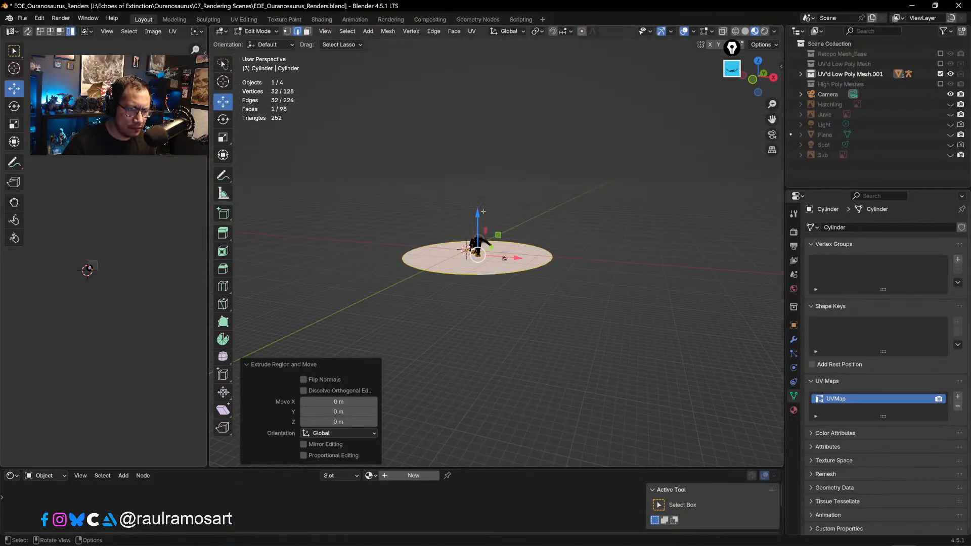
pyautogui.moveTo(478, 213); pyautogui.dragTo(478, 202)
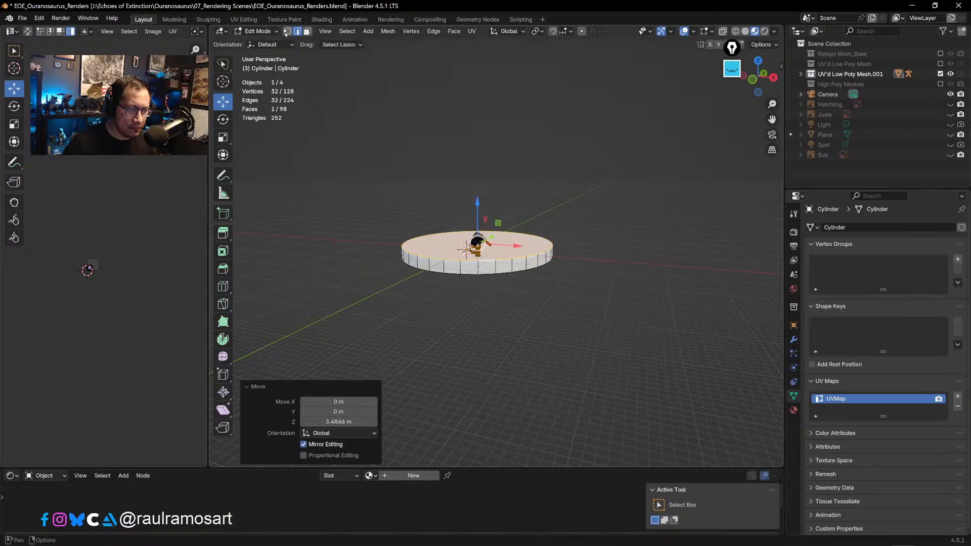
# - Delete the raised top face in face selection mode, leaving the side wall open
pyautogui.click(307, 32)
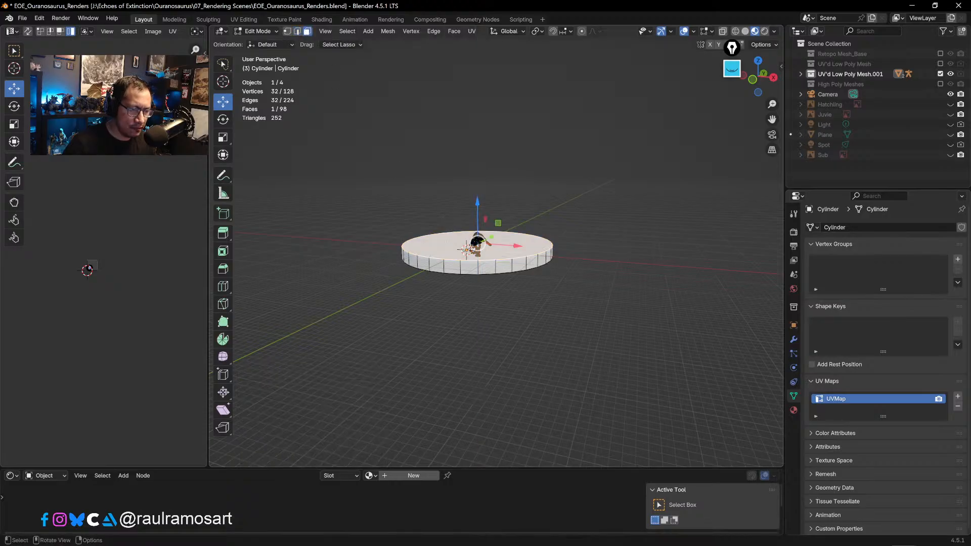
pyautogui.press('x')
pyautogui.click(438, 254)
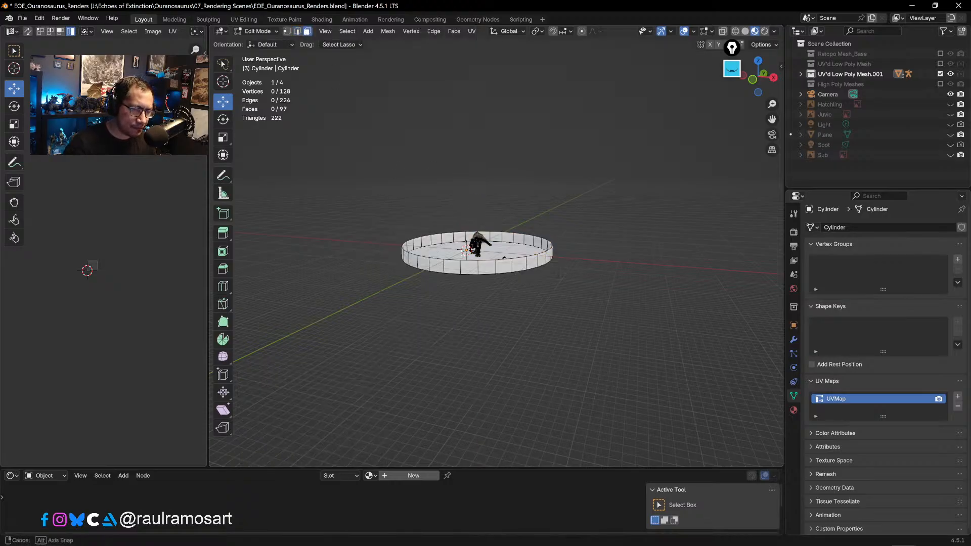
# - Select the upper edge loop of the side wall and scale it outward to about 1.855 times
pyautogui.click(431, 232)
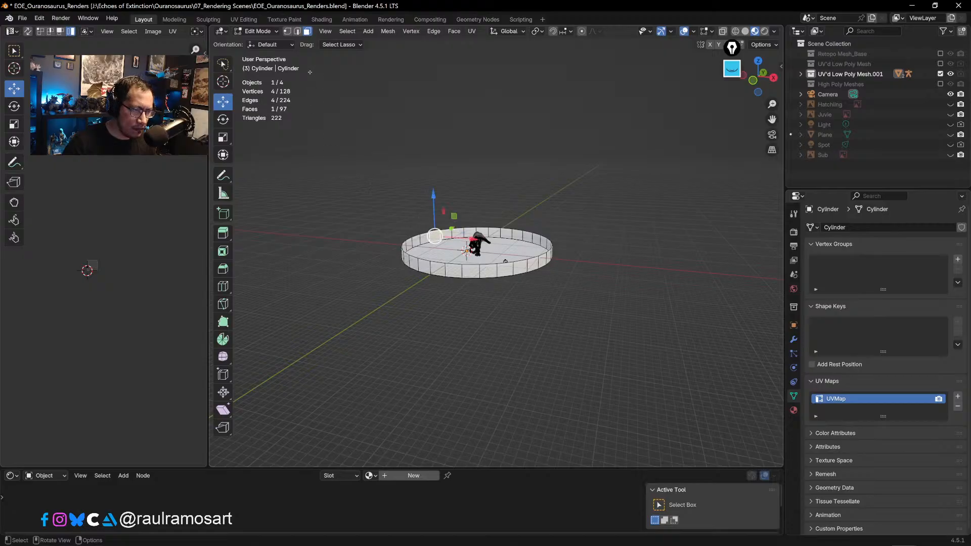
pyautogui.click(297, 32)
pyautogui.keyDown('alt'); pyautogui.click(444, 229); pyautogui.keyUp('alt')
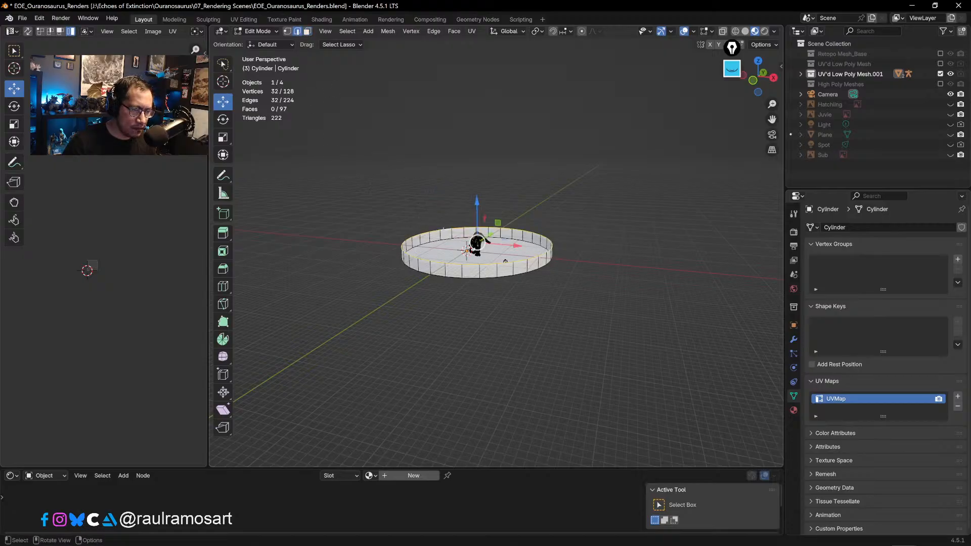
pyautogui.press('KP_7')
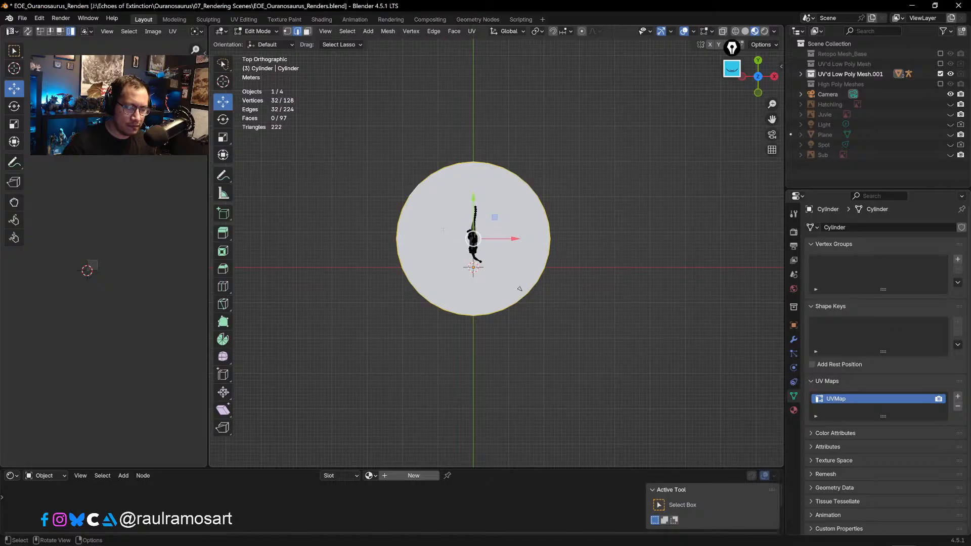
pyautogui.press('KP_1')
pyautogui.press('s')
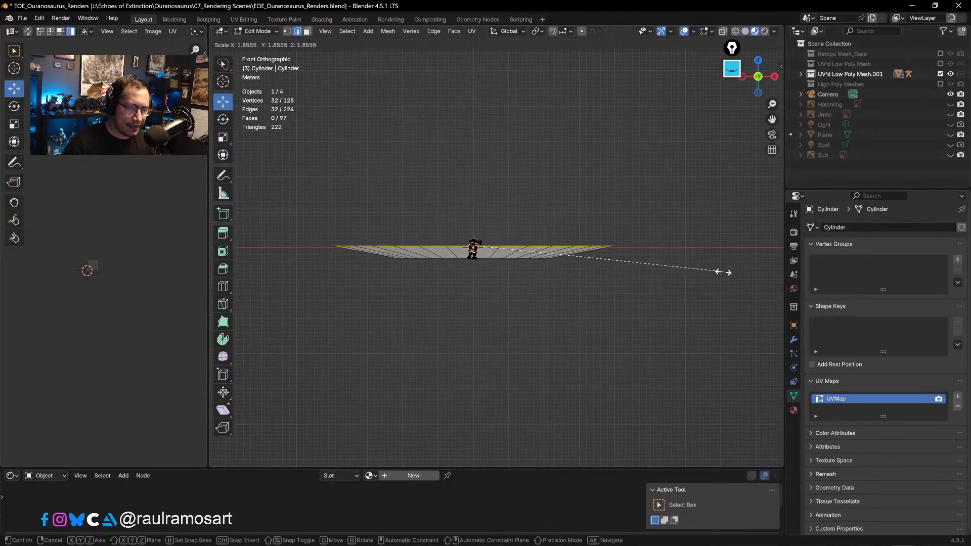
pyautogui.click(736, 276)
# - Lower the widened edge loop about 3.29 m along Z, level with the disc, and scale it to about 0.938
pyautogui.moveTo(473, 206); pyautogui.dragTo(475, 220)
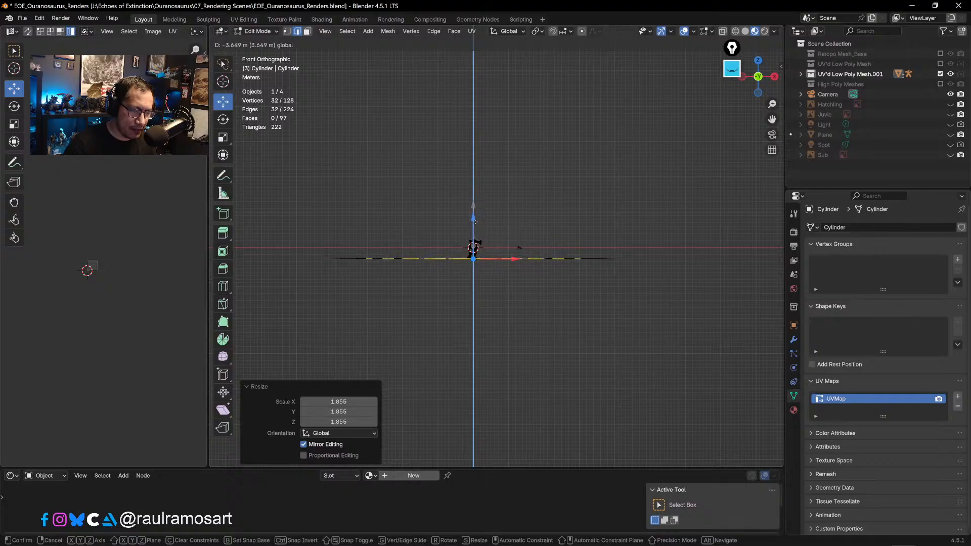
pyautogui.click(476, 220)
pyautogui.moveTo(478, 223); pyautogui.dragTo(523, 263, button='middle')
pyautogui.press('g')
pyautogui.press('z')
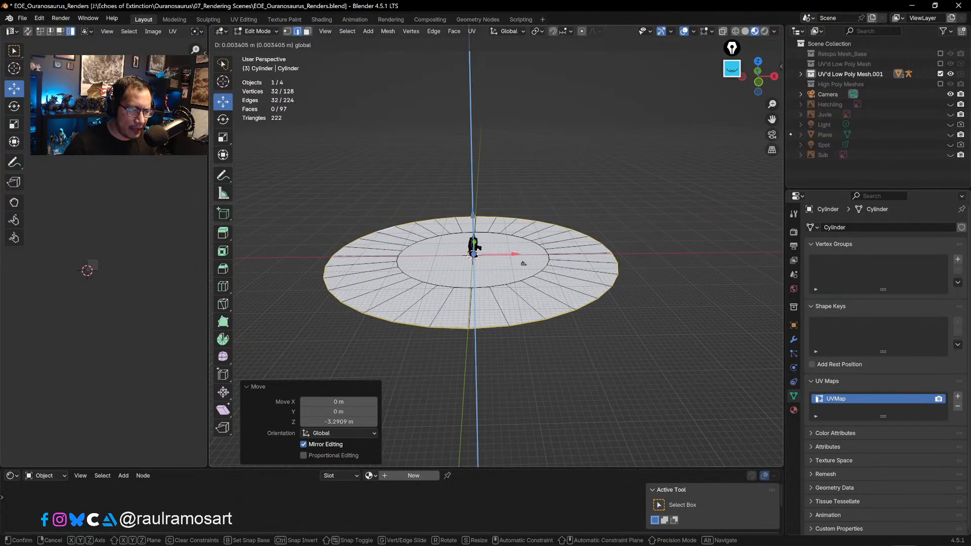
pyautogui.click(523, 263)
pyautogui.press('s')
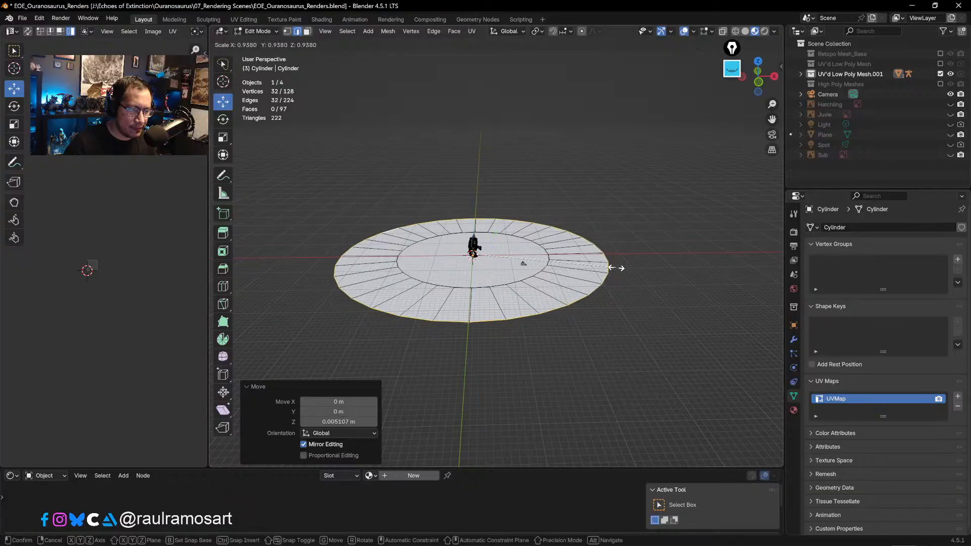
pyautogui.click(617, 268)
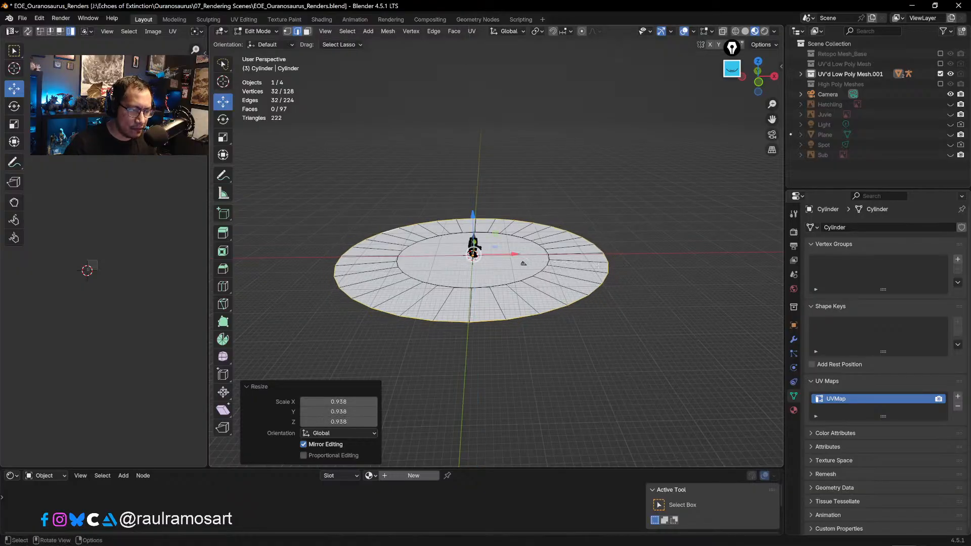
# - Extrude the outer edge loop, scale it outward to about 1.245 times, and raise it about 3.47 m along Z
pyautogui.press('e')
pyautogui.rightClick(584, 236)
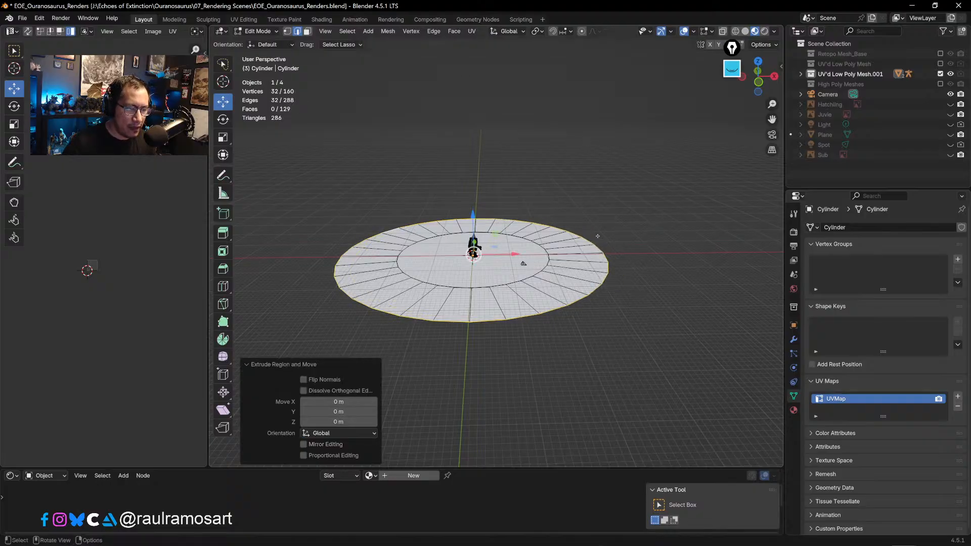
pyautogui.press('s')
pyautogui.click(629, 234)
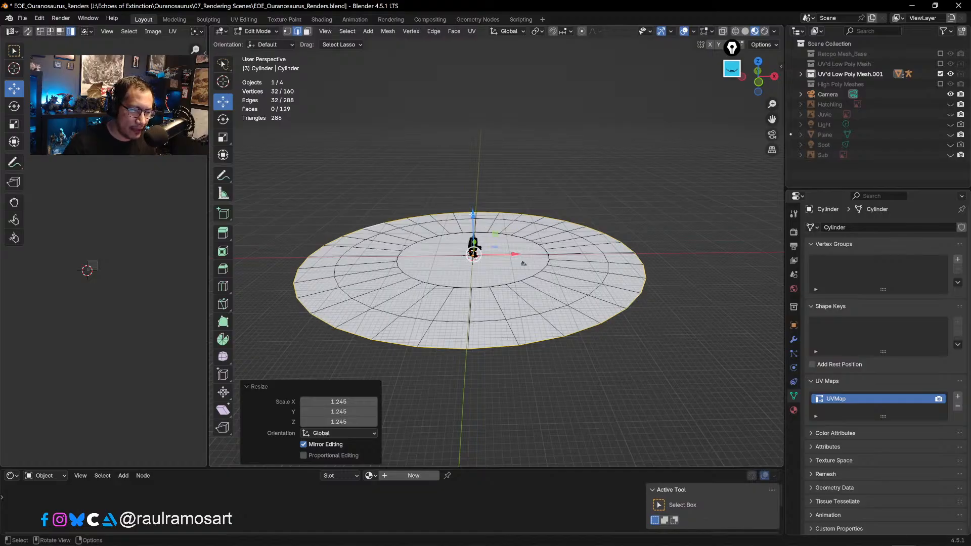
pyautogui.moveTo(474, 216); pyautogui.dragTo(477, 201)
# - Try scaling the raised outer loop outward to about 1.09 times and undo that scaling
pyautogui.press('s')
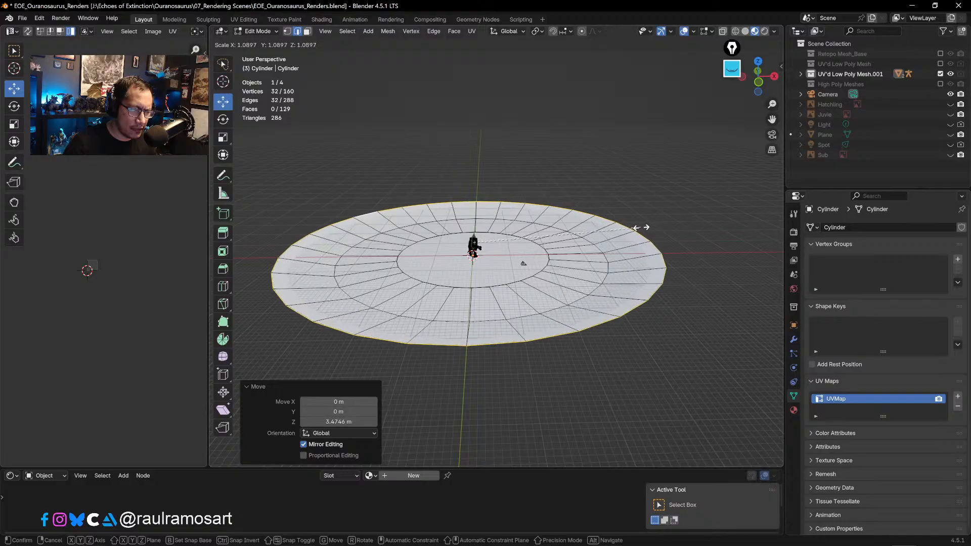
pyautogui.click(641, 228)
pyautogui.hotkey('ctrl', 'z')
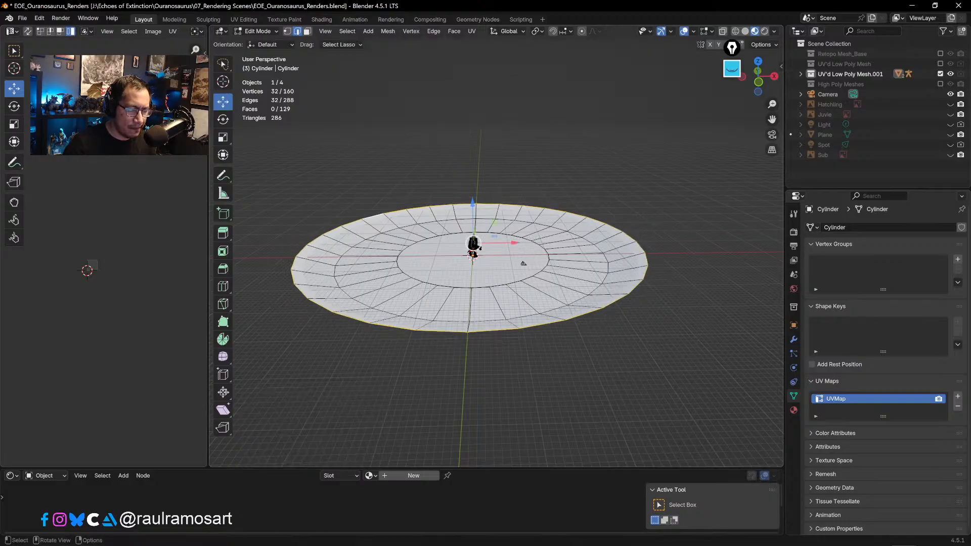
# - Extrude the outer loop again, raise it about 4.93 m along Z, and scale it outward to about 1.091 times
pyautogui.press('e')
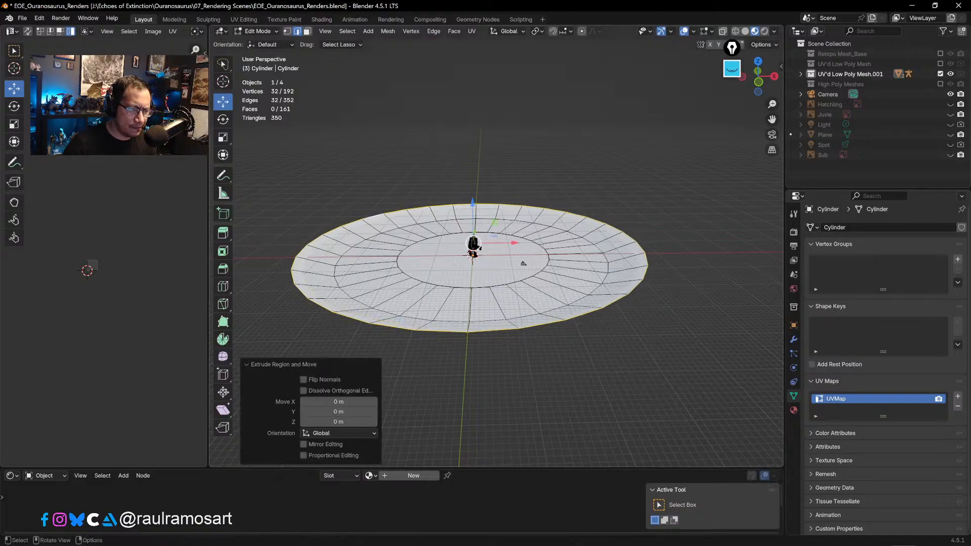
pyautogui.click(475, 184)
pyautogui.press('s')
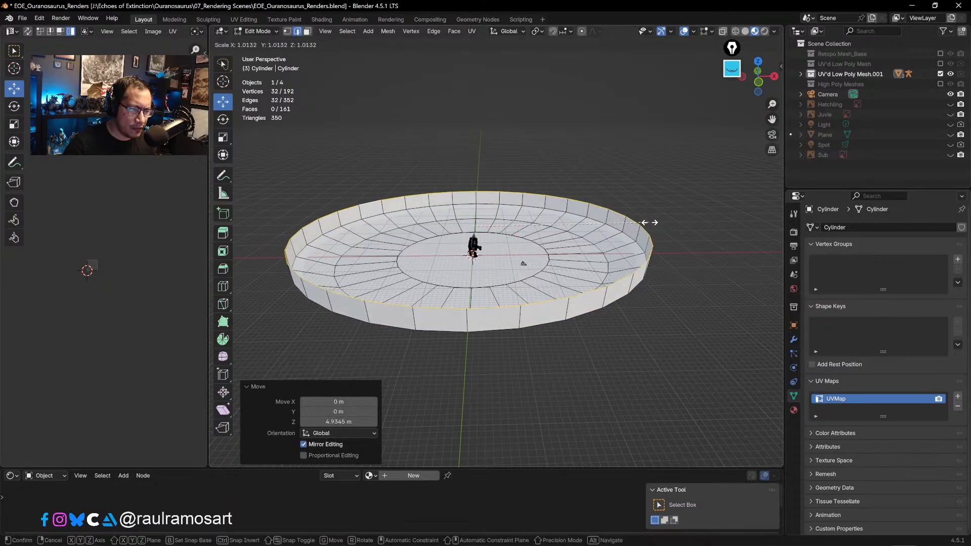
pyautogui.click(662, 219)
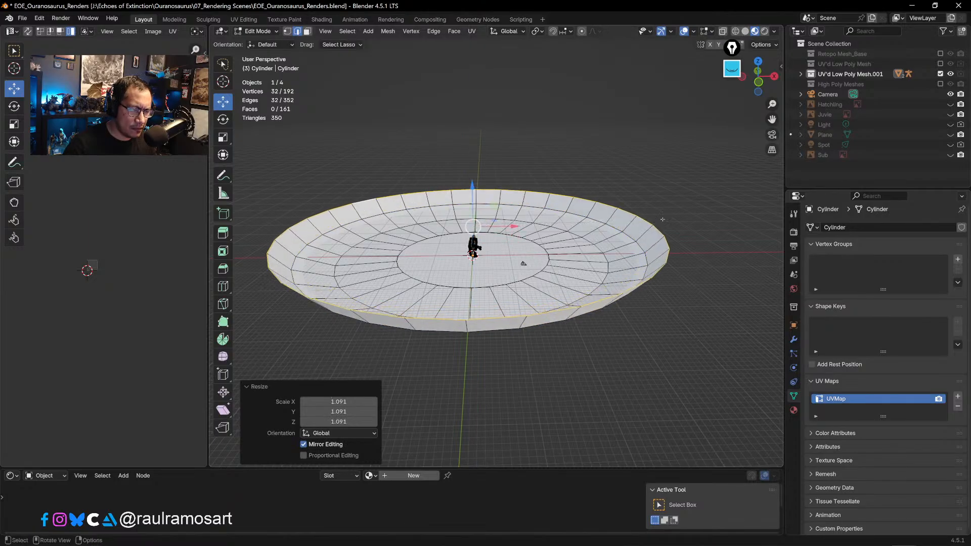
# - Extrude the rim once more, raise it about 29.1 m along Z as a tall wall, and return to Object Mode
pyautogui.press('e')
pyautogui.rightClick(523, 263)
pyautogui.moveTo(470, 183); pyautogui.dragTo(469, 75)
pyautogui.moveTo(731, 364); pyautogui.dragTo(732, 407, button='middle')
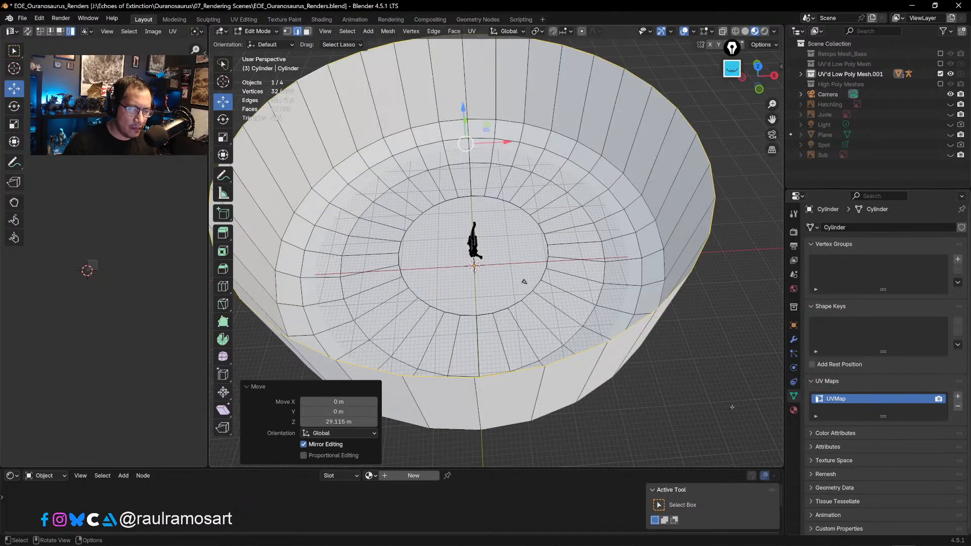
pyautogui.press('KP_7')
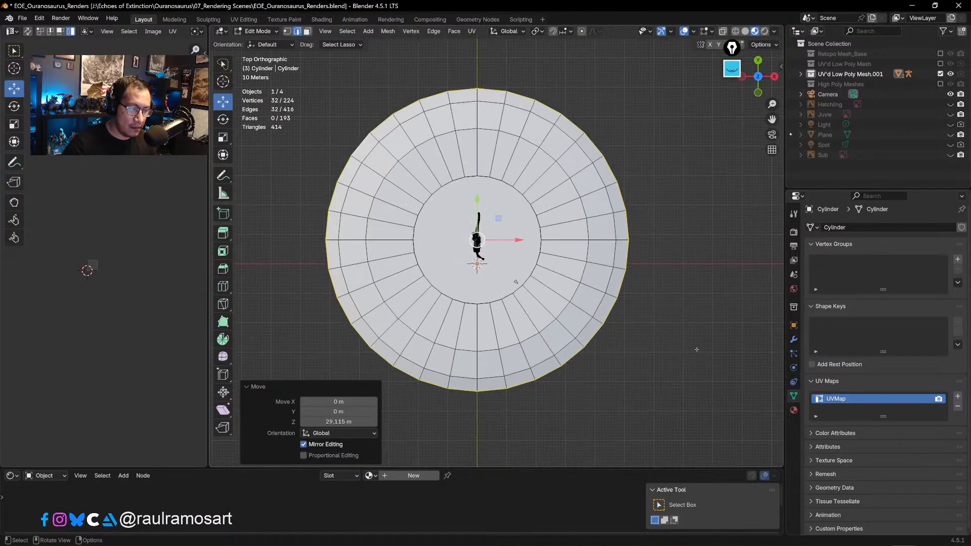
pyautogui.moveTo(700, 345); pyautogui.dragTo(702, 397, button='middle')
pyautogui.press('Tab')
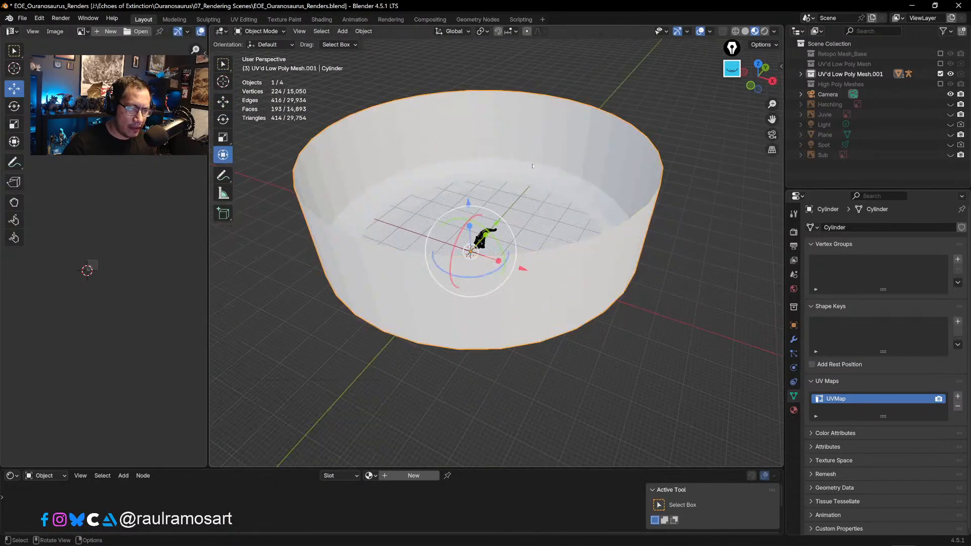
# - Add a Subdivision Surface modifier to the cylindrical backdrop
pyautogui.click(793, 339)
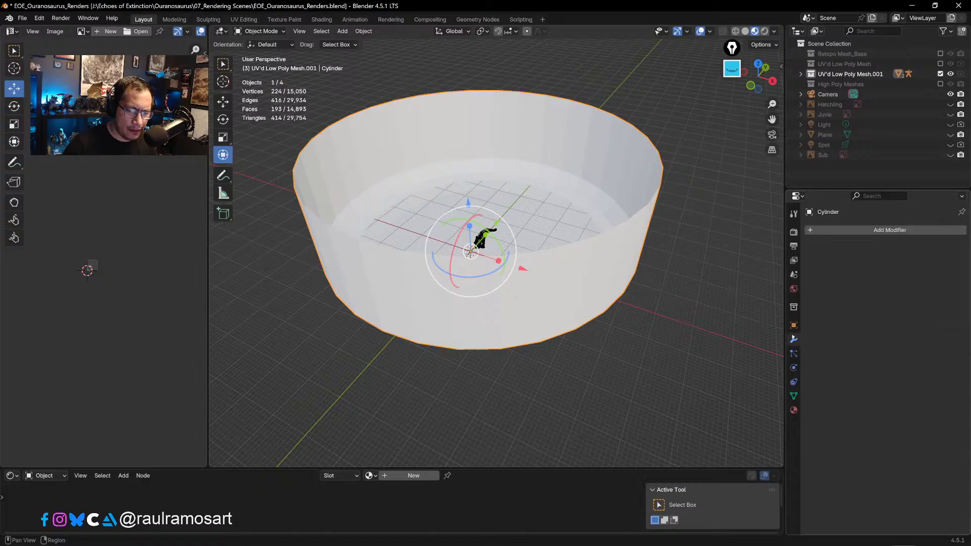
pyautogui.click(870, 231)
pyautogui.moveTo(808, 270)
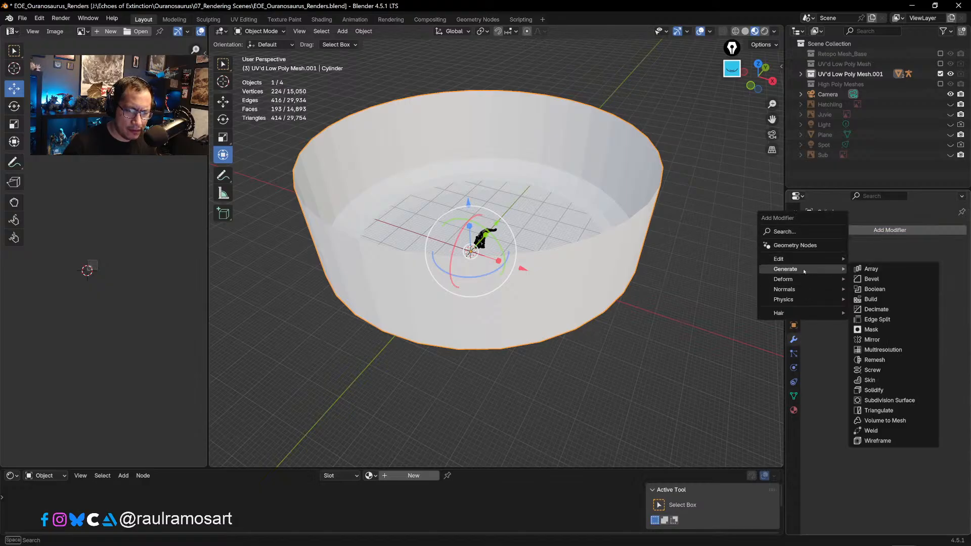
pyautogui.click(885, 403)
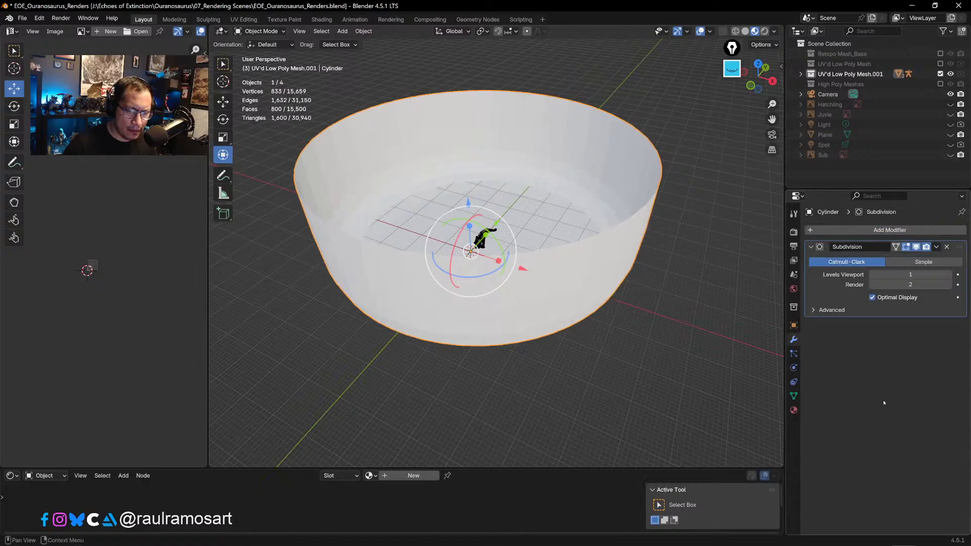
pyautogui.scroll(4, 589, 192)
pyautogui.moveTo(589, 193); pyautogui.dragTo(614, 195, button='middle')
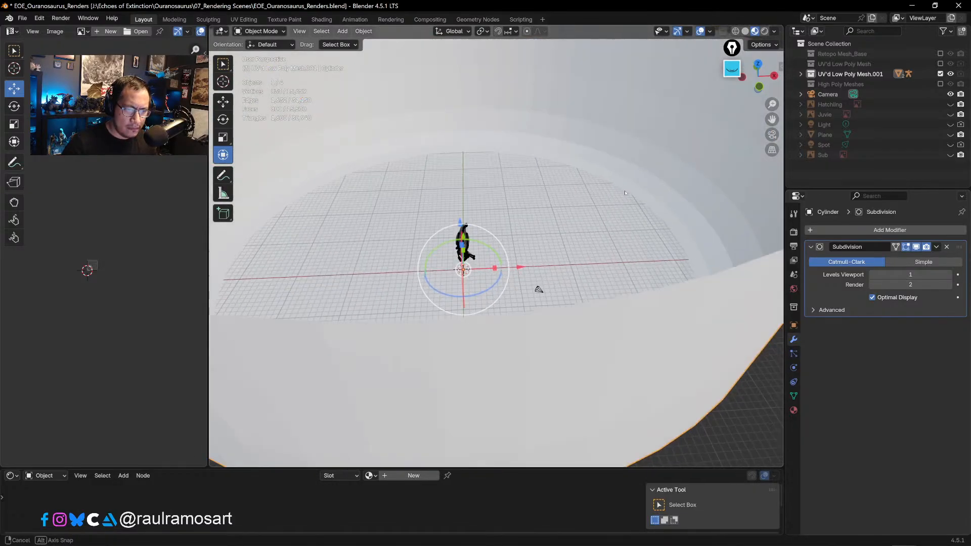
# - Set the backdrop's subdivision levels to 3 for the viewport and 6 for rendering
pyautogui.click(946, 274)
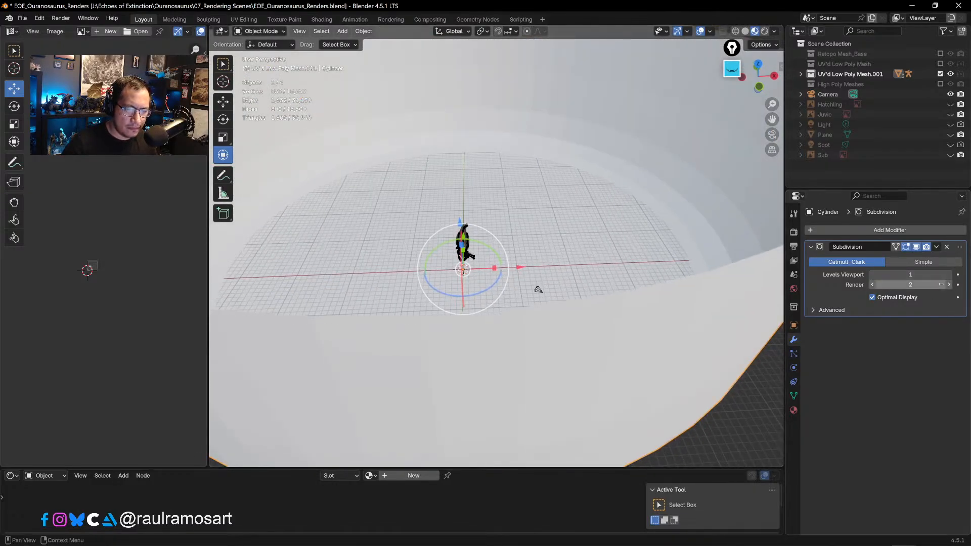
pyautogui.click(946, 274)
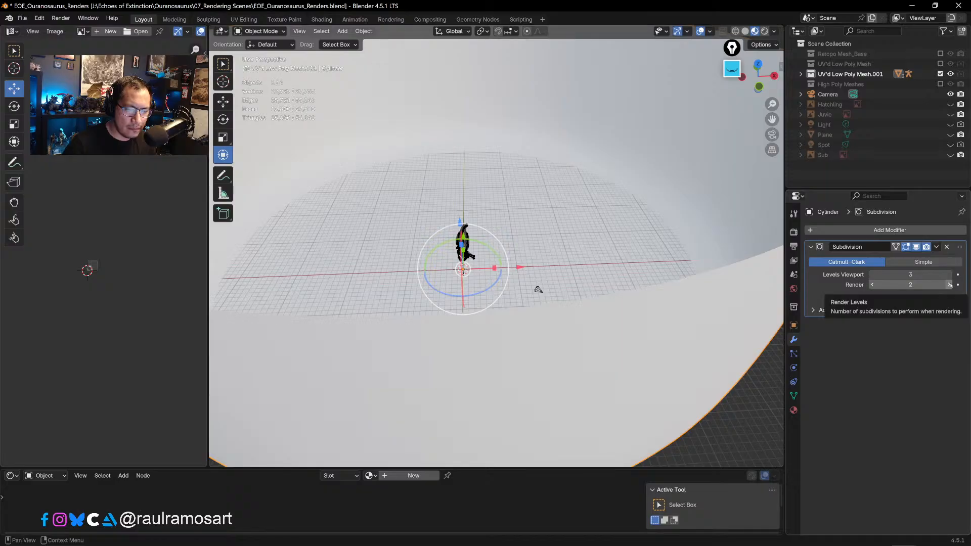
pyautogui.click(949, 285)
pyautogui.click(949, 285)
pyautogui.click(949, 285)
pyautogui.click(947, 285)
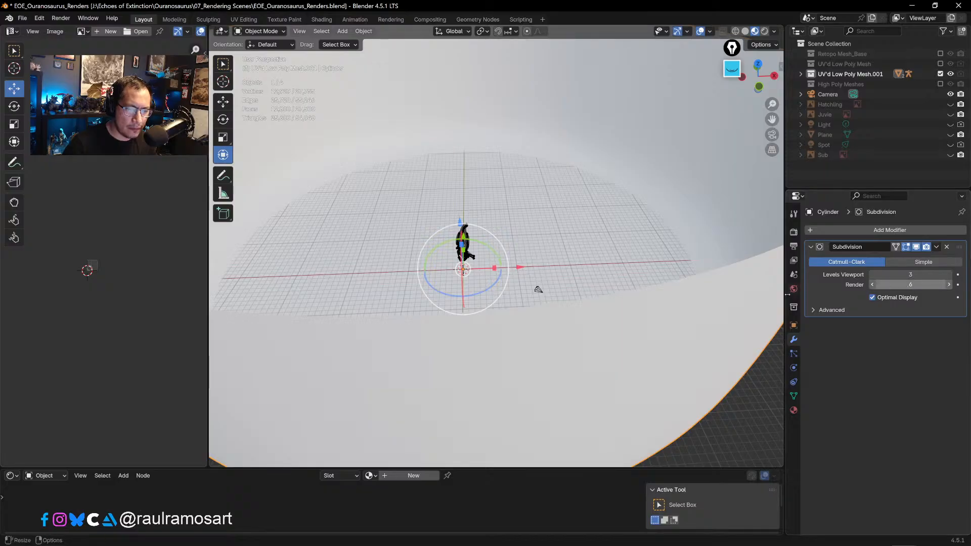
# - Create a new material on the backdrop and darken its base color to a medium grey
pyautogui.moveTo(536, 289); pyautogui.dragTo(438, 186, button='middle')
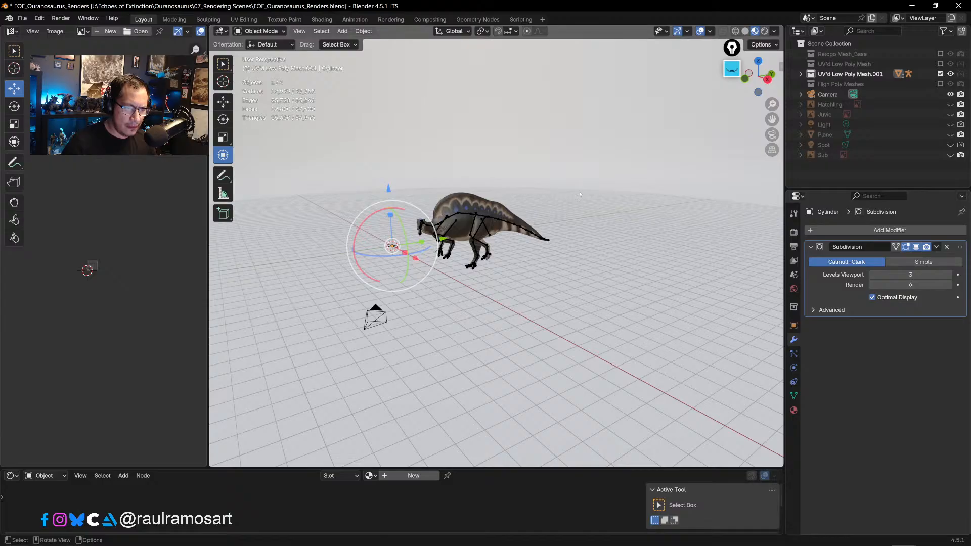
pyautogui.click(794, 410)
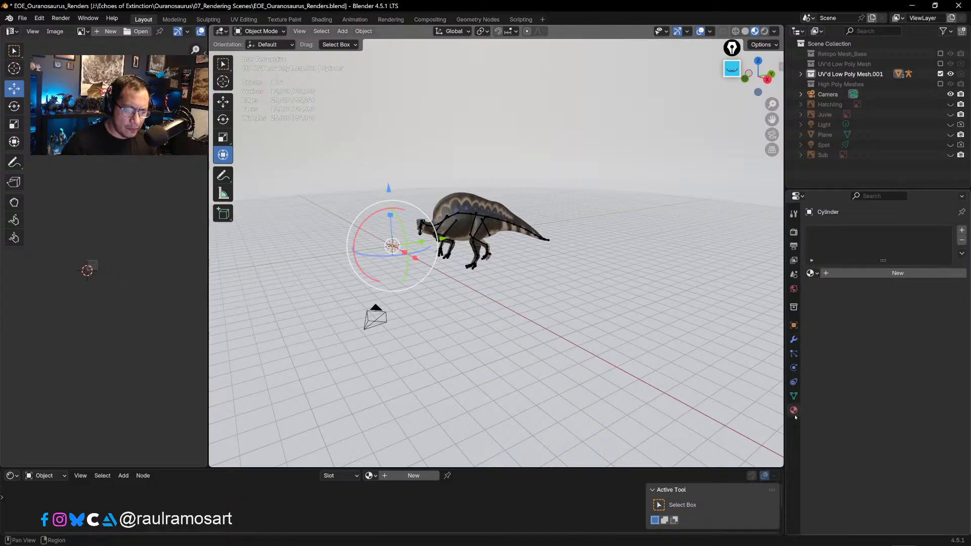
pyautogui.click(850, 274)
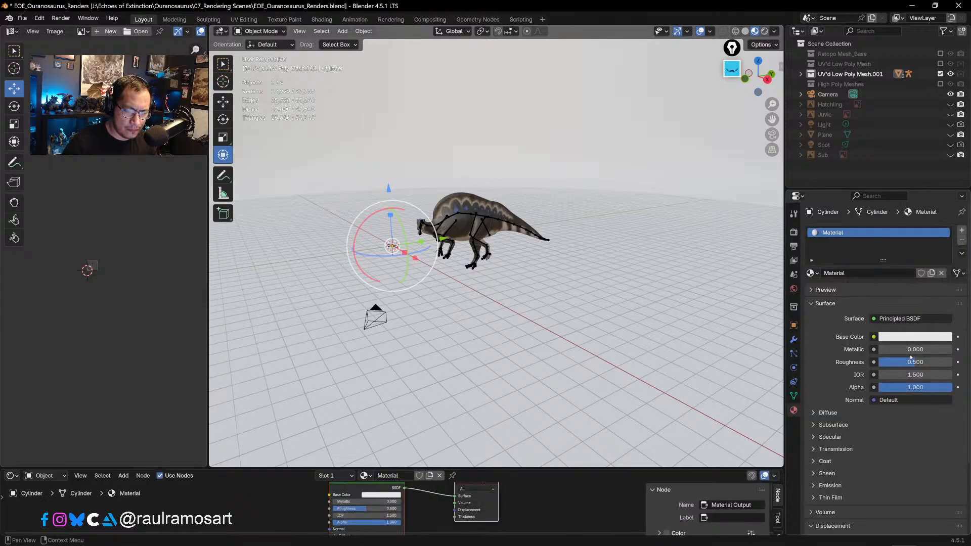
pyautogui.click(915, 337)
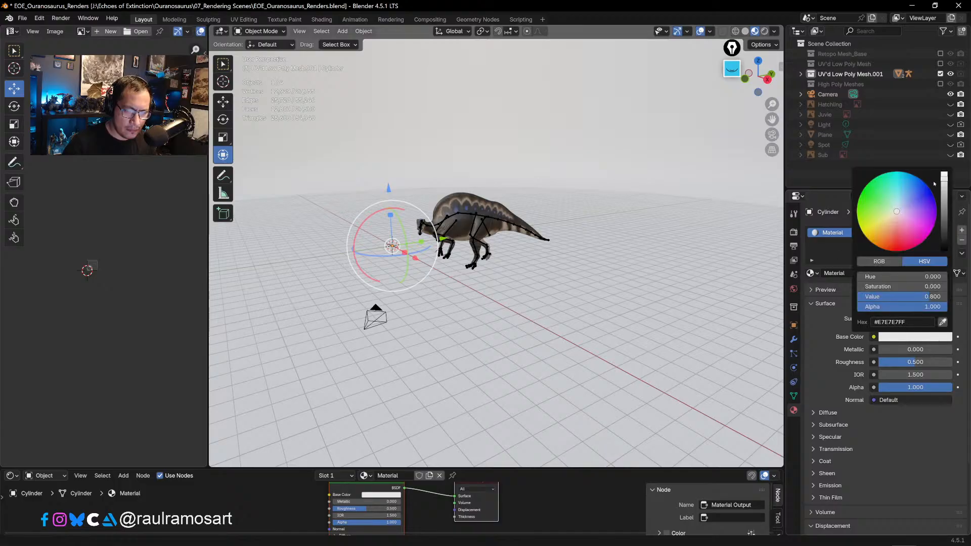
pyautogui.moveTo(944, 177); pyautogui.dragTo(944, 215)
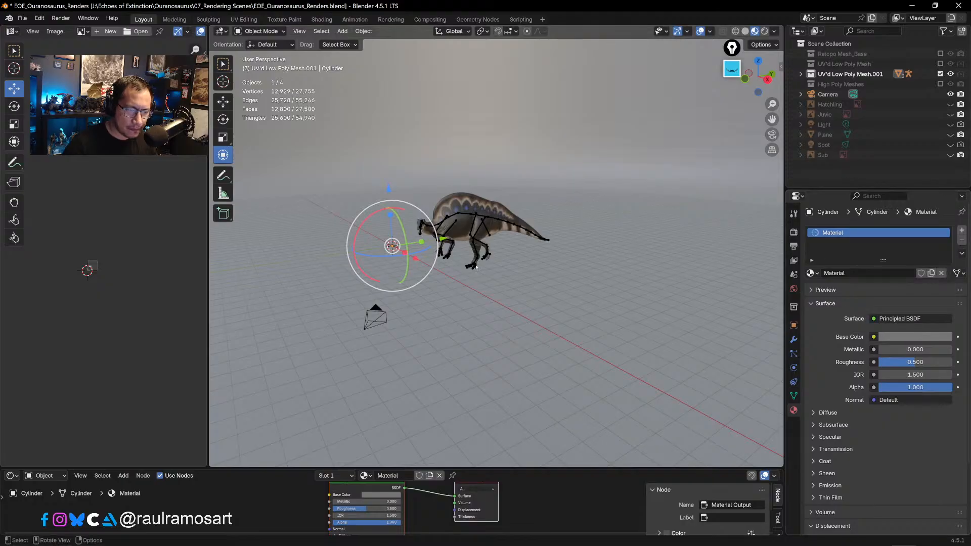
# - View the scene through the camera in rendered shading and slightly adjust the camera's angle on the dinosaur
pyautogui.scroll(4, 478, 259)
pyautogui.moveTo(478, 259); pyautogui.dragTo(562, 263, button='middle')
pyautogui.press('KP_0')
pyautogui.keyDown('shift'); pyautogui.moveTo(466, 254); pyautogui.dragTo(529, 262, button='middle'); pyautogui.keyUp('shift')
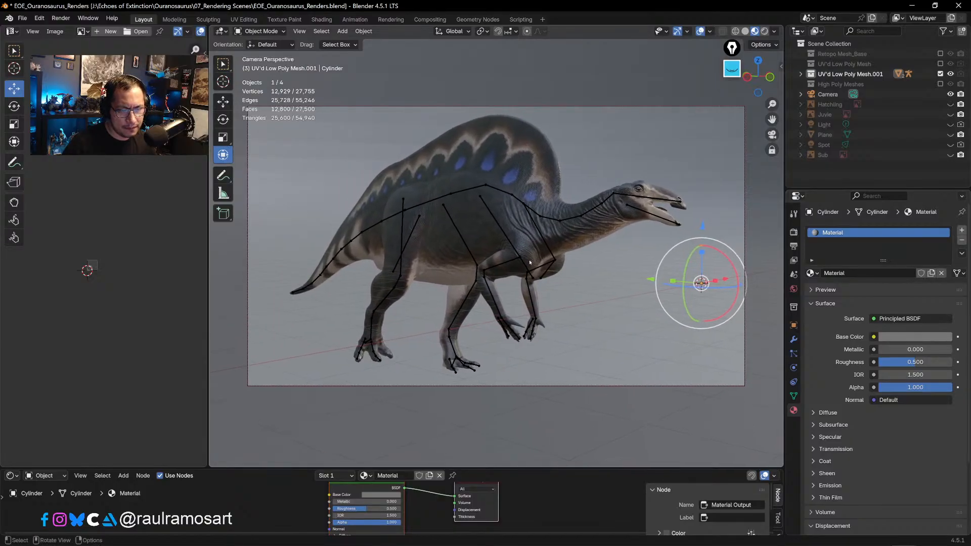
pyautogui.rightClick(529, 260)
pyautogui.scroll(1, 530, 262)
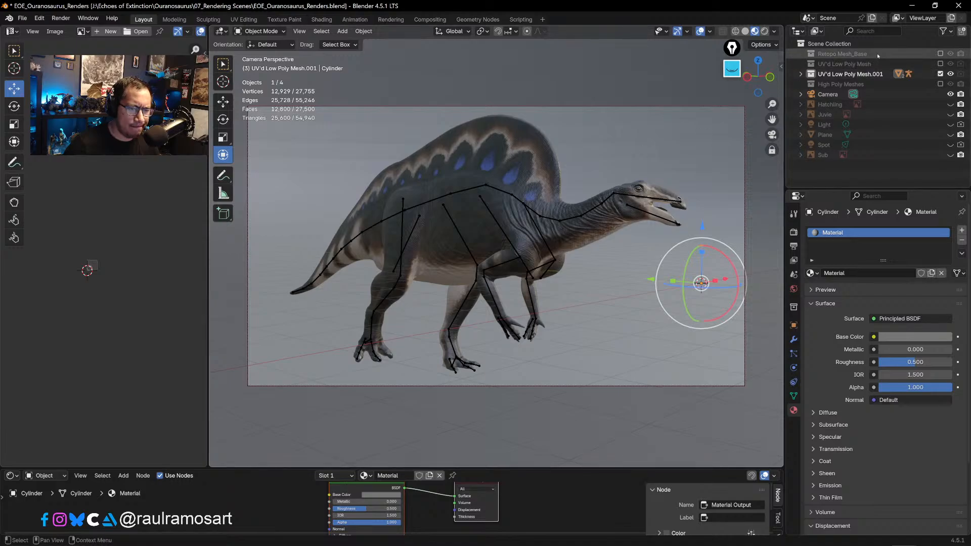
pyautogui.click(793, 232)
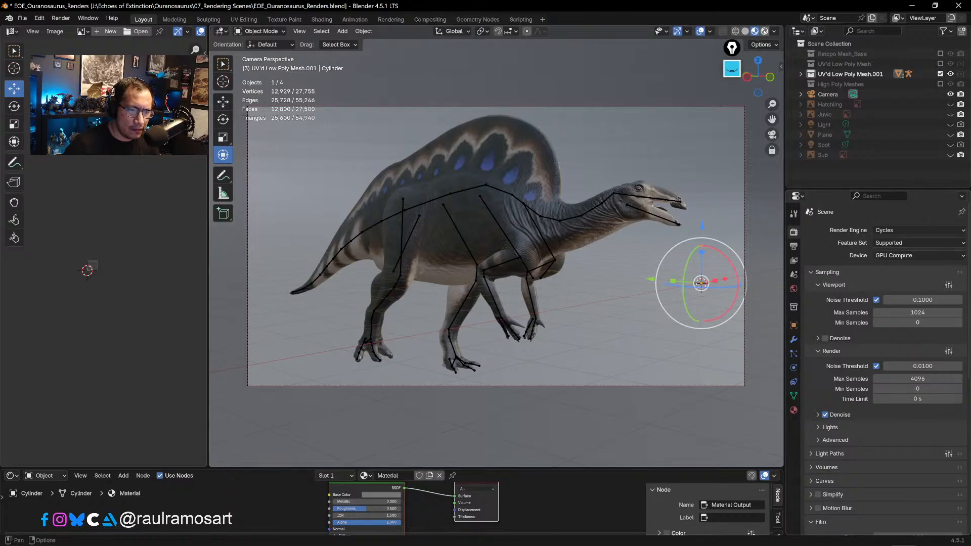
pyautogui.click(764, 31)
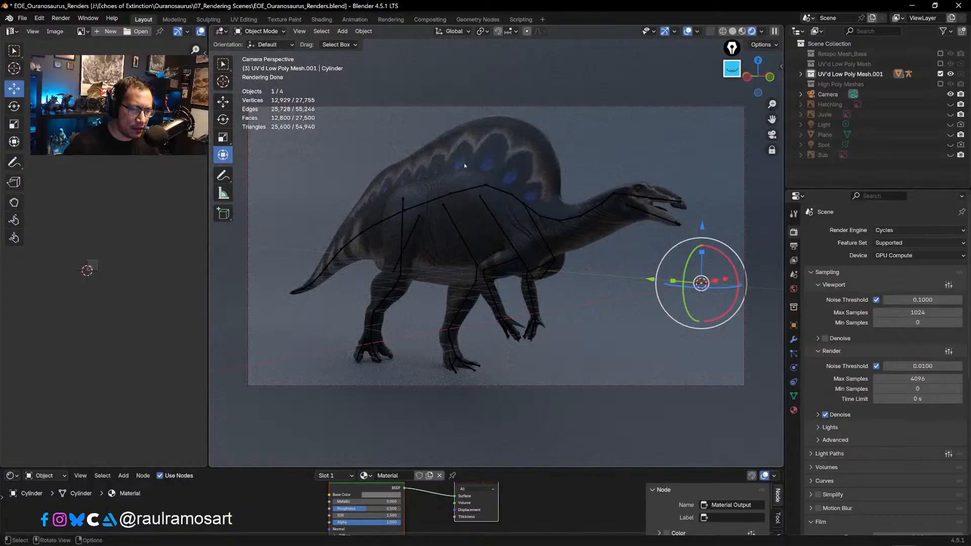
pyautogui.moveTo(546, 211)
pyautogui.mouseDown(button='middle')
pyautogui.moveTo(506, 213)
pyautogui.moveTo(551, 208)
pyautogui.mouseUp(button='middle')
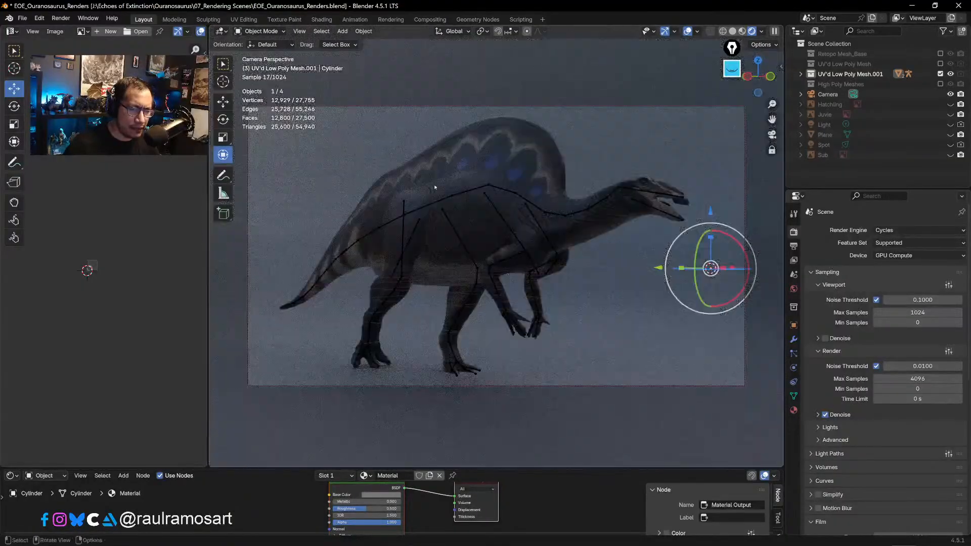
# - Put the dinosaur's armature in Pose Mode with solid shading and swing the forward hind leg's thigh bone slightly forward
pyautogui.click(270, 45)
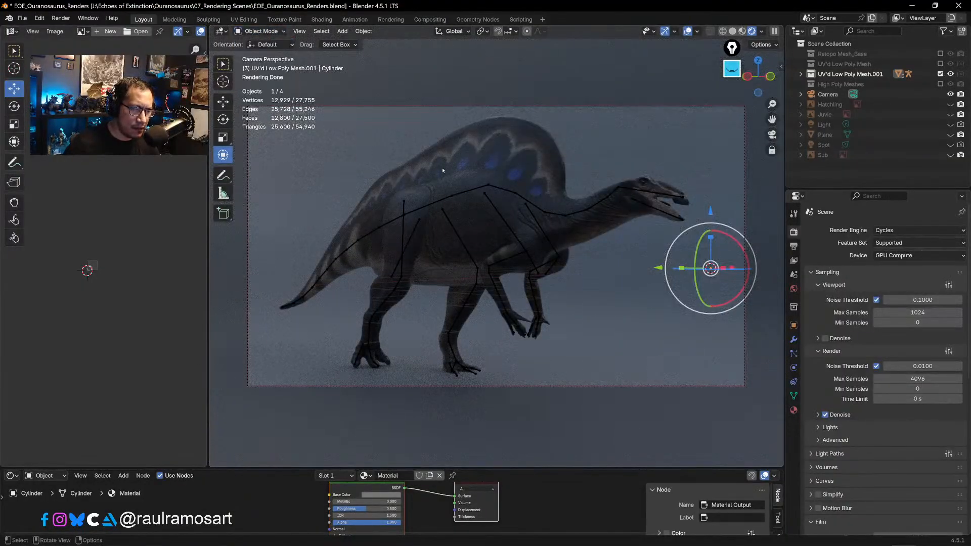
pyautogui.click(451, 223)
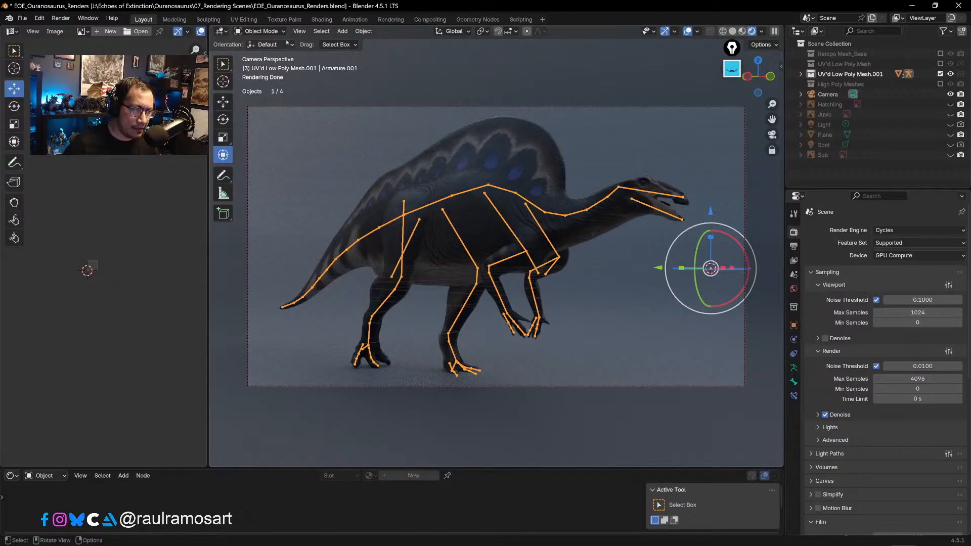
pyautogui.click(259, 31)
pyautogui.click(258, 66)
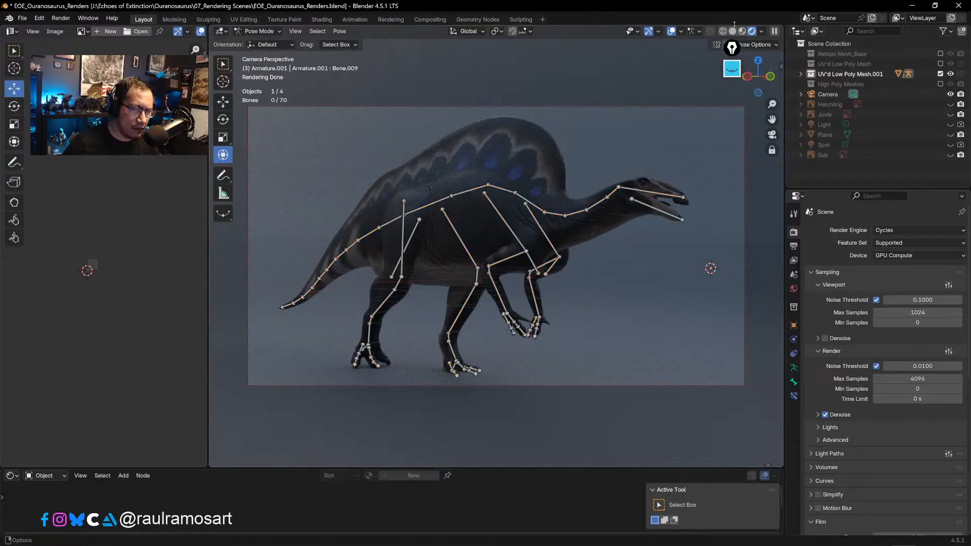
pyautogui.click(733, 31)
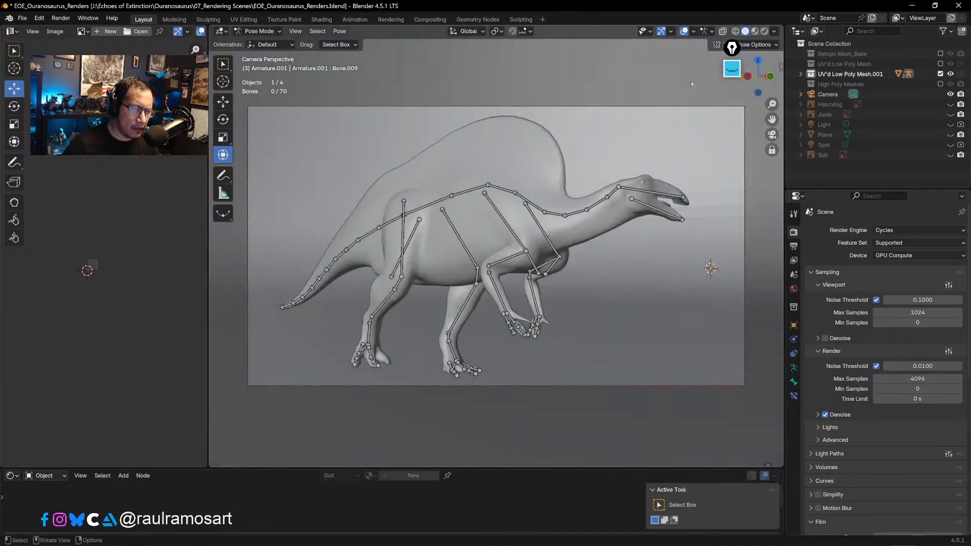
pyautogui.click(473, 259)
pyautogui.moveTo(466, 186); pyautogui.dragTo(471, 217)
# - Rotate the forward hind leg's foot bone 7.25° around the global X axis and return to Object Mode
pyautogui.click(462, 363)
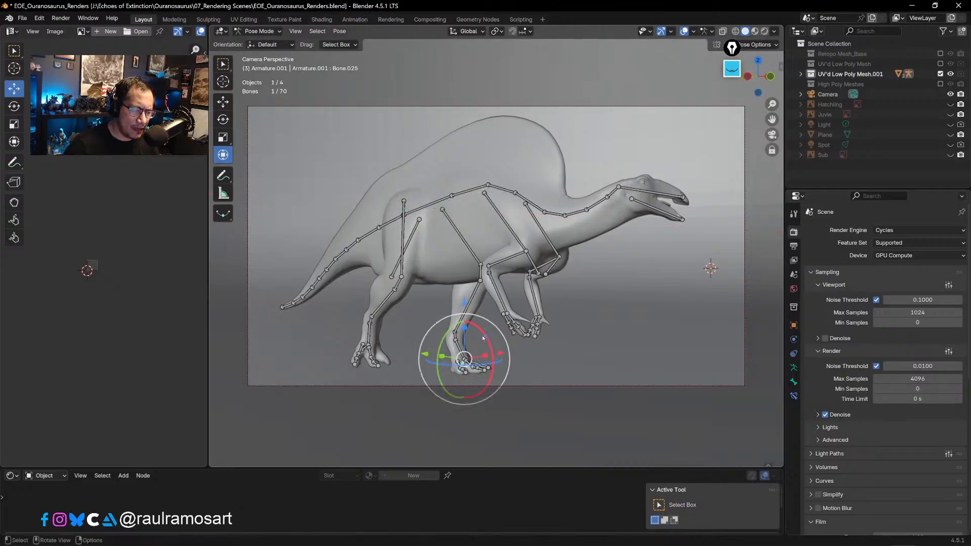
pyautogui.moveTo(480, 341); pyautogui.dragTo(485, 338)
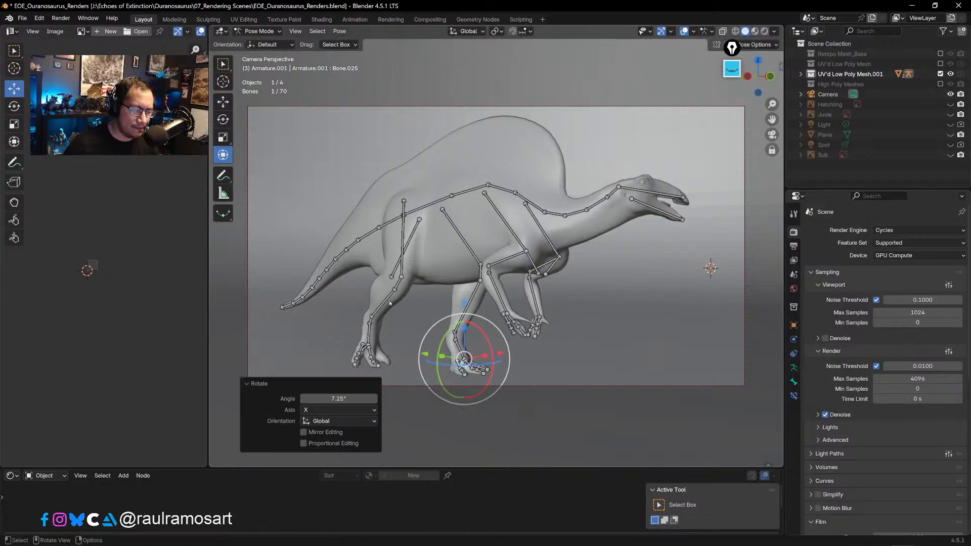
pyautogui.click(258, 31)
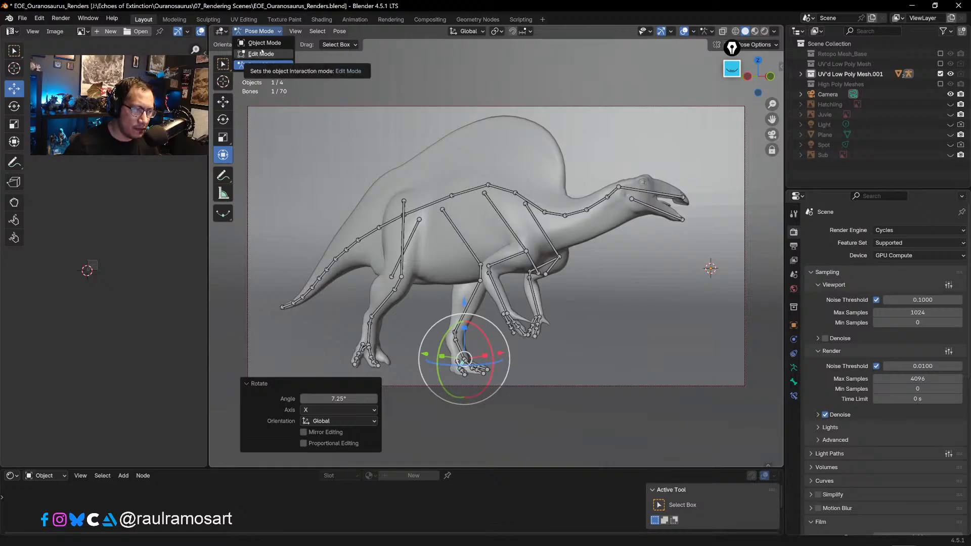
pyautogui.click(264, 43)
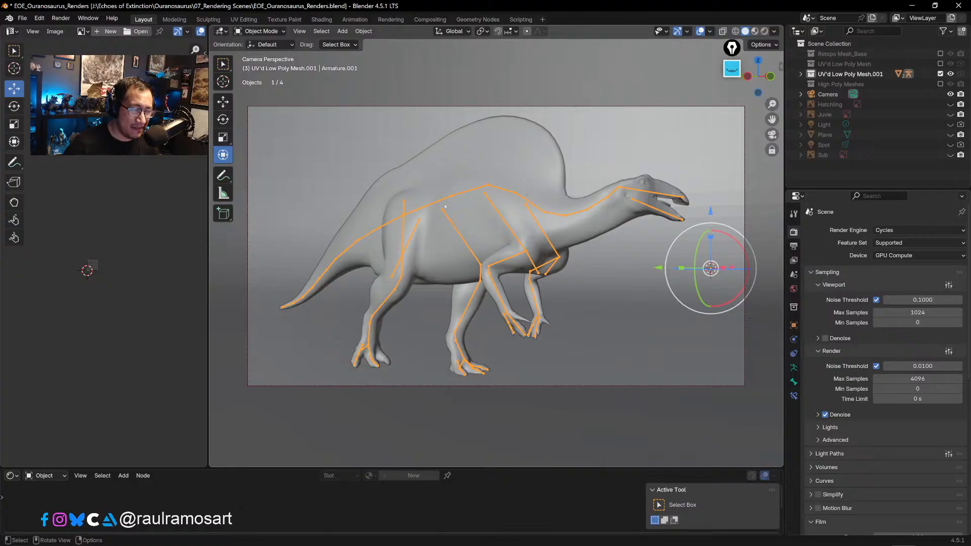
# - Inspect the adjusted pose in rendered shading from around the dinosaur and through the camera
pyautogui.click(765, 31)
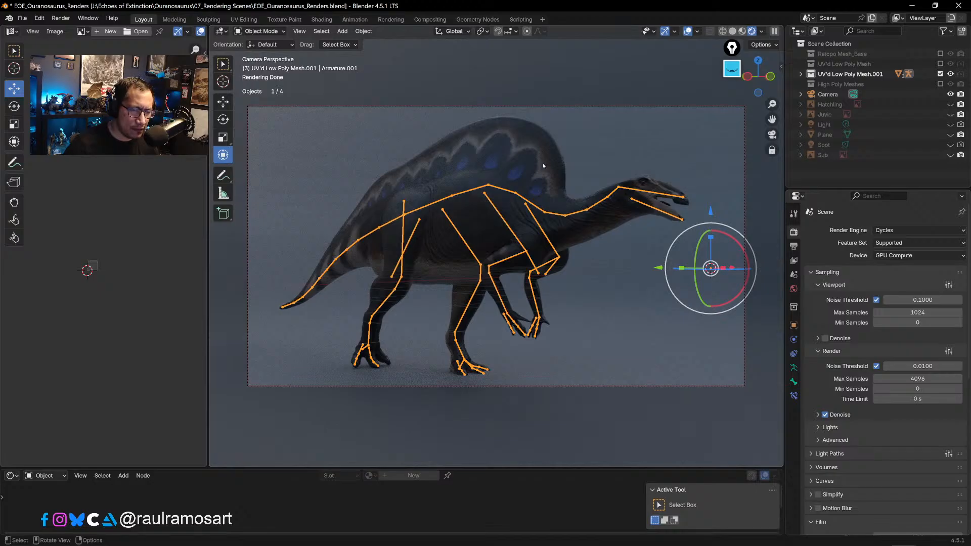
pyautogui.moveTo(542, 162); pyautogui.dragTo(425, 180, button='middle')
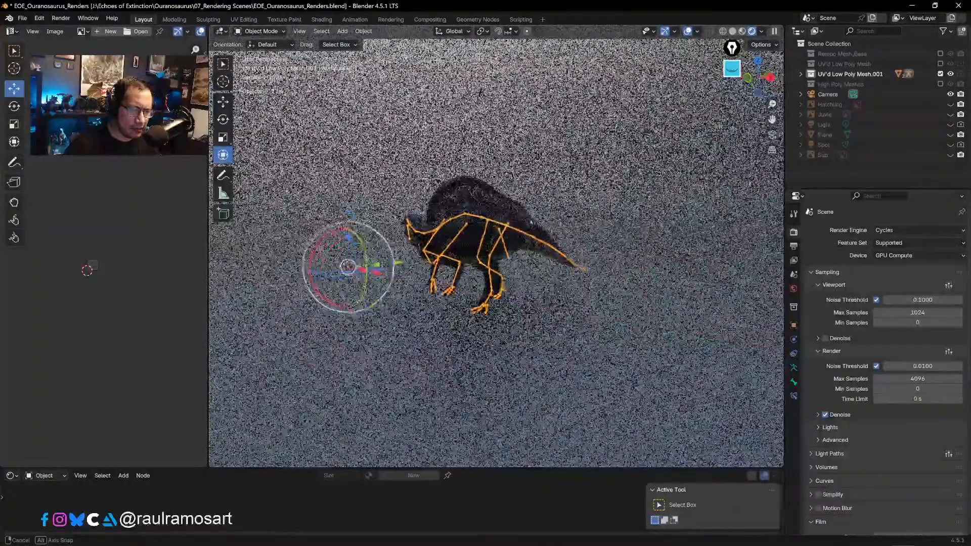
pyautogui.moveTo(531, 223); pyautogui.dragTo(520, 215, button='middle')
pyautogui.press('KP_0')
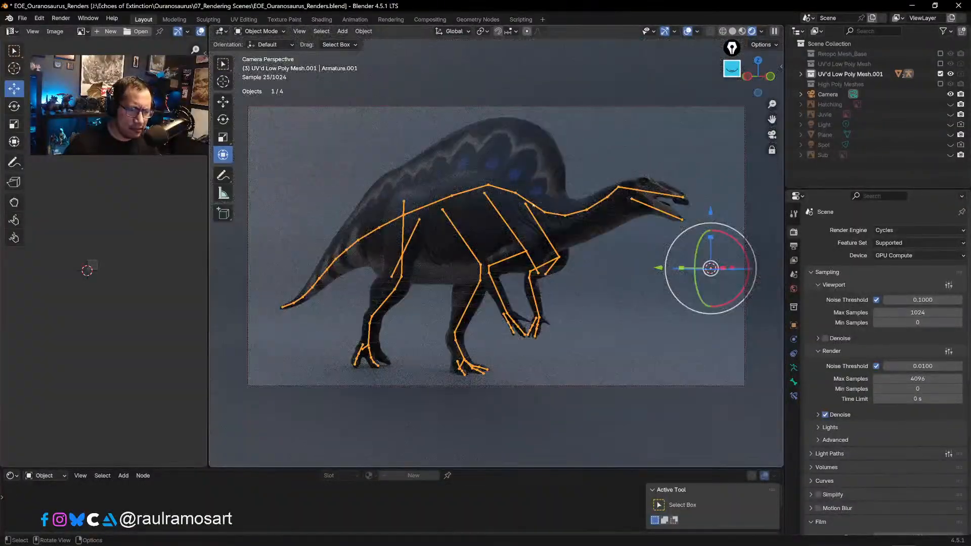
# - Narrow the side editors to resize the 3D viewport, and split the Outliner area, turning one half into a taller Properties editor
pyautogui.moveTo(783, 376); pyautogui.dragTo(684, 388)
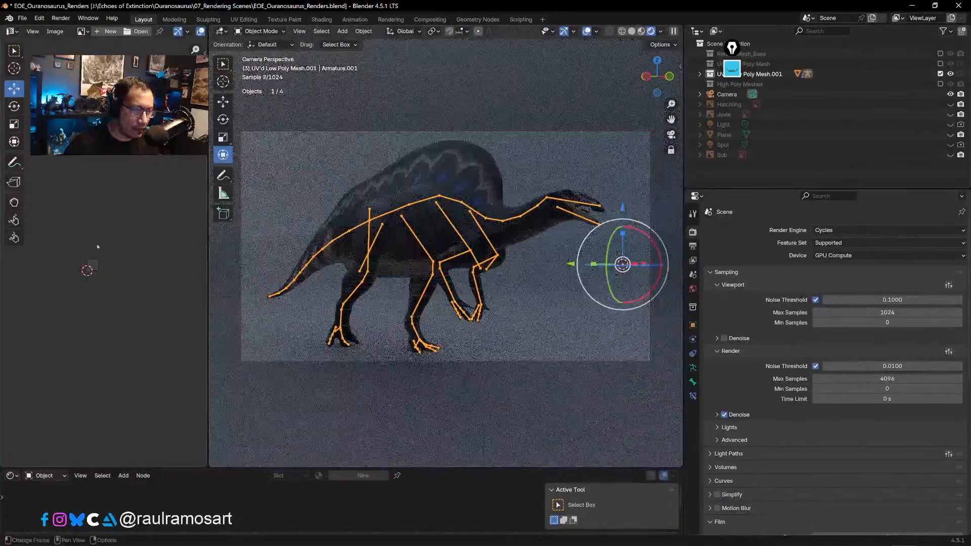
pyautogui.moveTo(208, 250); pyautogui.dragTo(150, 249)
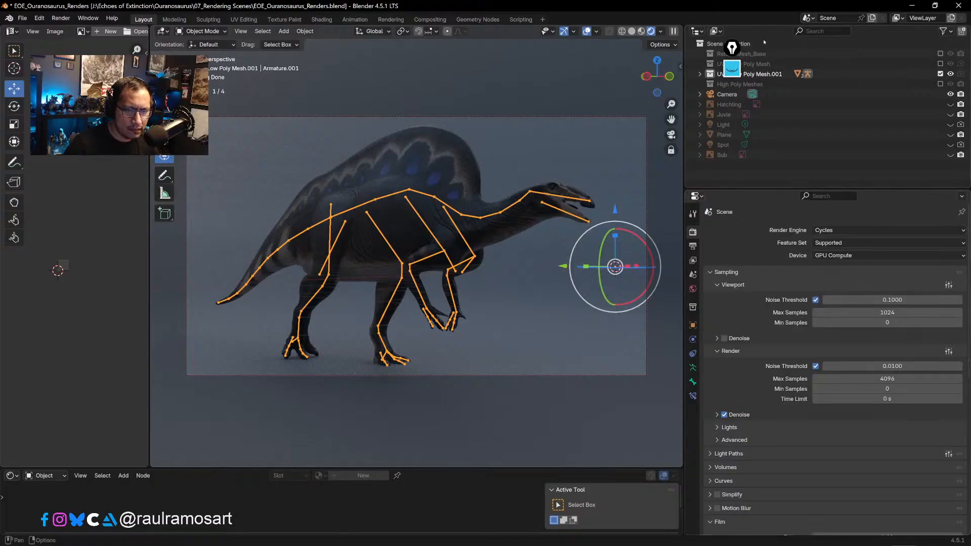
pyautogui.moveTo(686, 28); pyautogui.dragTo(811, 49)
pyautogui.click(698, 31)
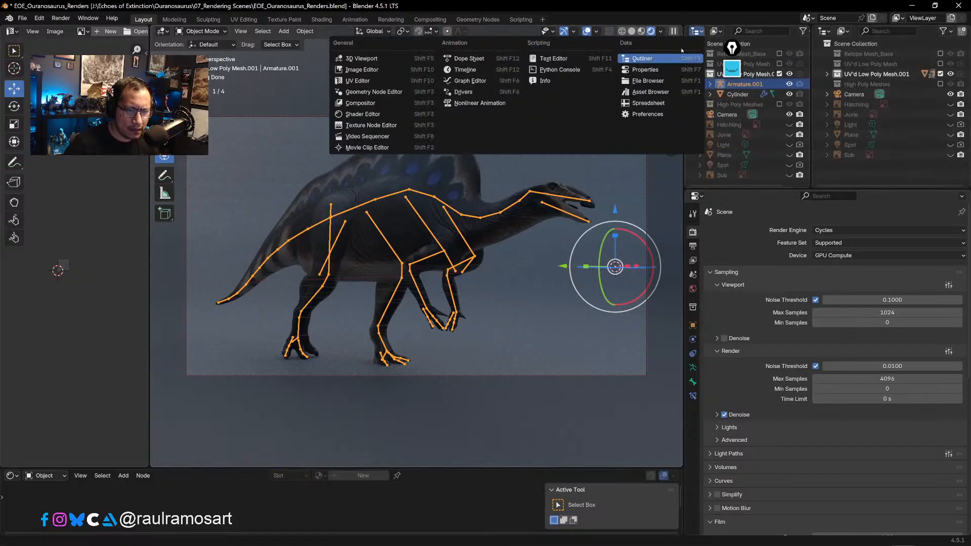
pyautogui.click(648, 70)
pyautogui.moveTo(764, 188); pyautogui.dragTo(771, 272)
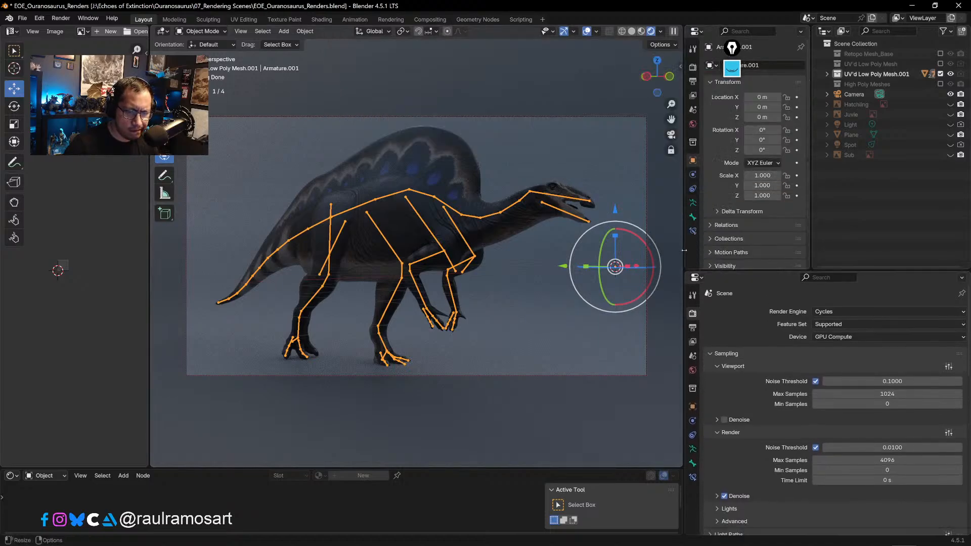
pyautogui.moveTo(684, 250); pyautogui.dragTo(662, 250)
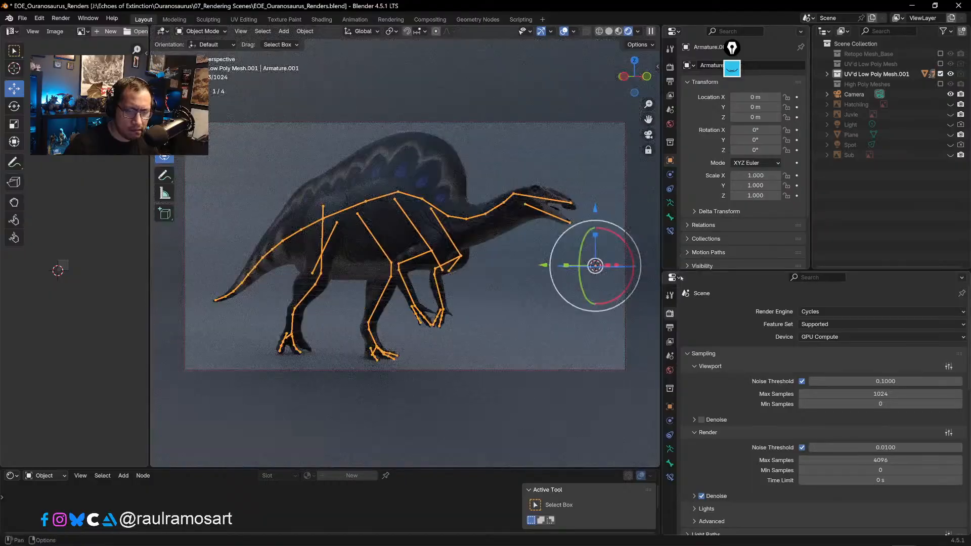
# - Change the lower Properties editor into a second 3D viewport showing the dinosaur and camera from above
pyautogui.click(675, 278)
pyautogui.press('Escape')
pyautogui.click(673, 277)
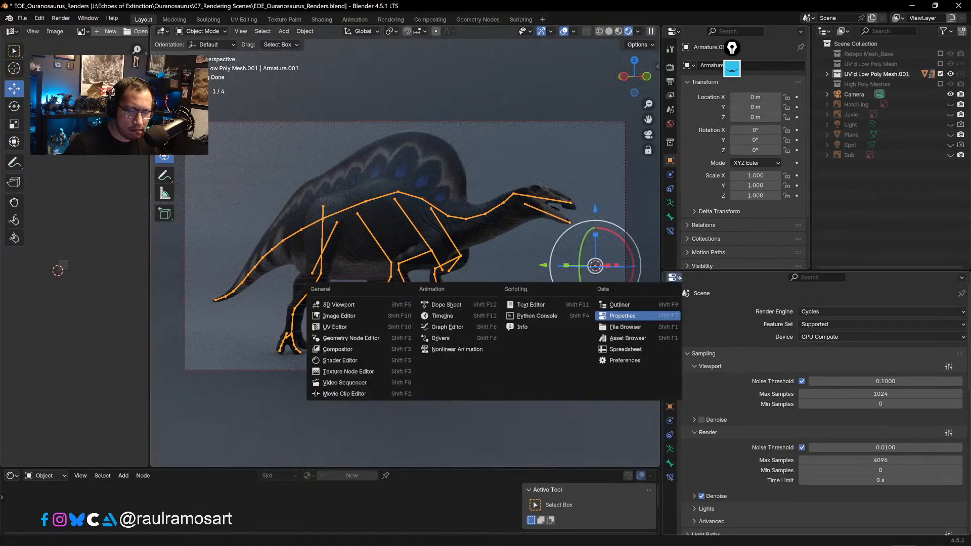
pyautogui.click(364, 306)
pyautogui.scroll(-8, 716, 334)
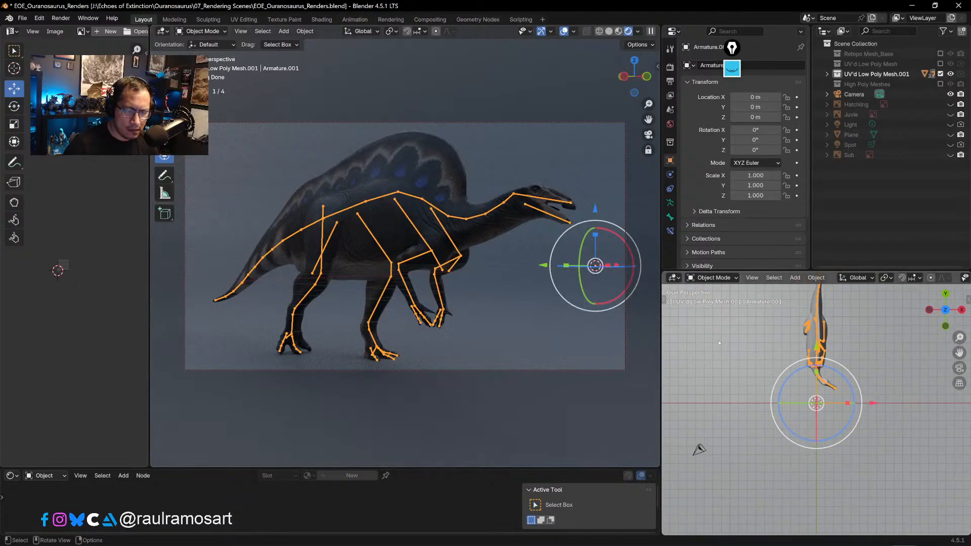
# - Create a new collection under the Scene Collection and name it Lights
pyautogui.click(863, 351)
pyautogui.keyDown('shift'); pyautogui.moveTo(863, 350); pyautogui.dragTo(799, 397, button='middle'); pyautogui.keyUp('shift')
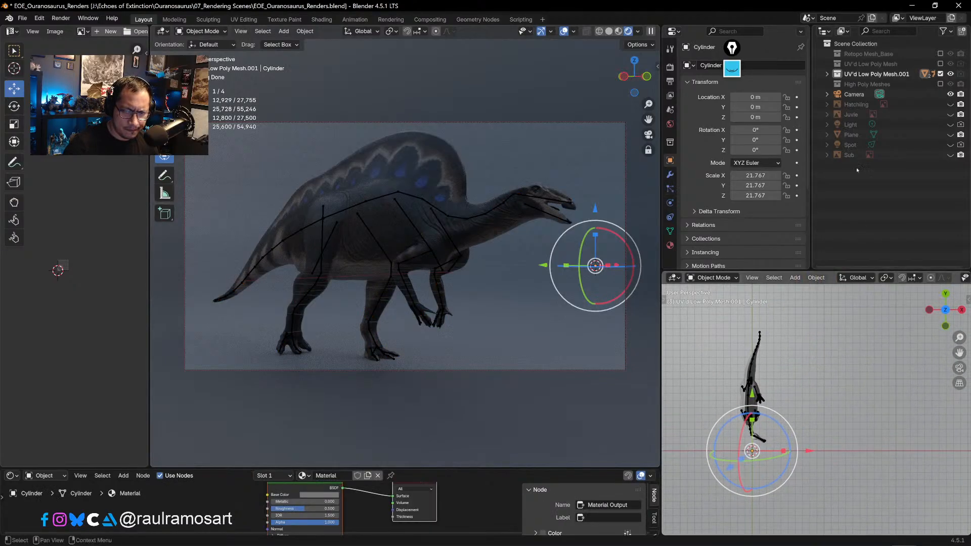
pyautogui.click(863, 181)
pyautogui.click(961, 33)
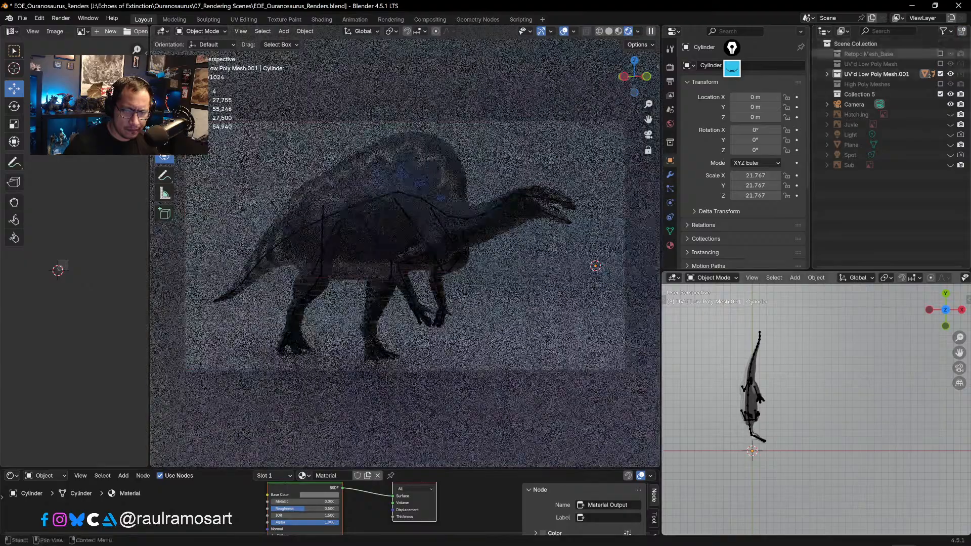
pyautogui.doubleClick(846, 94)
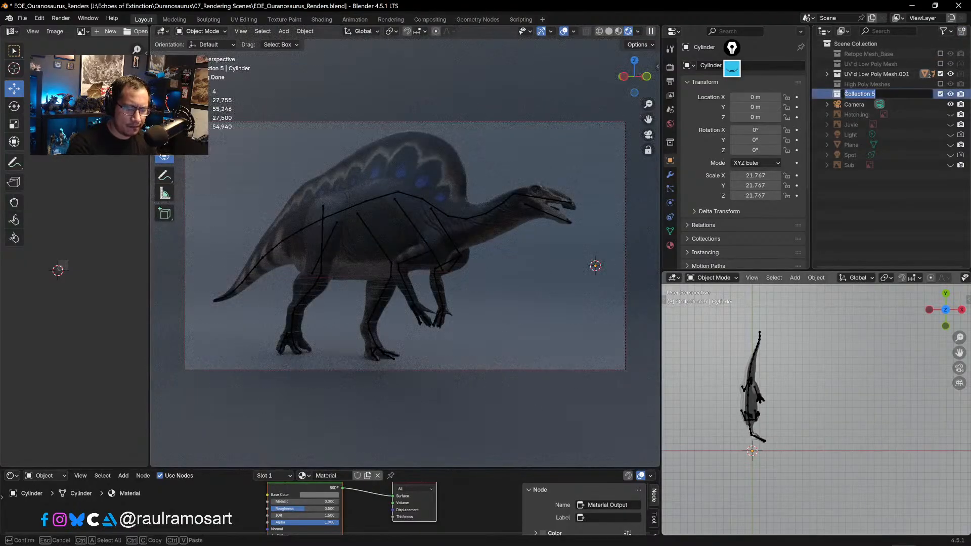
pyautogui.write('Lights')
pyautogui.press('Return')
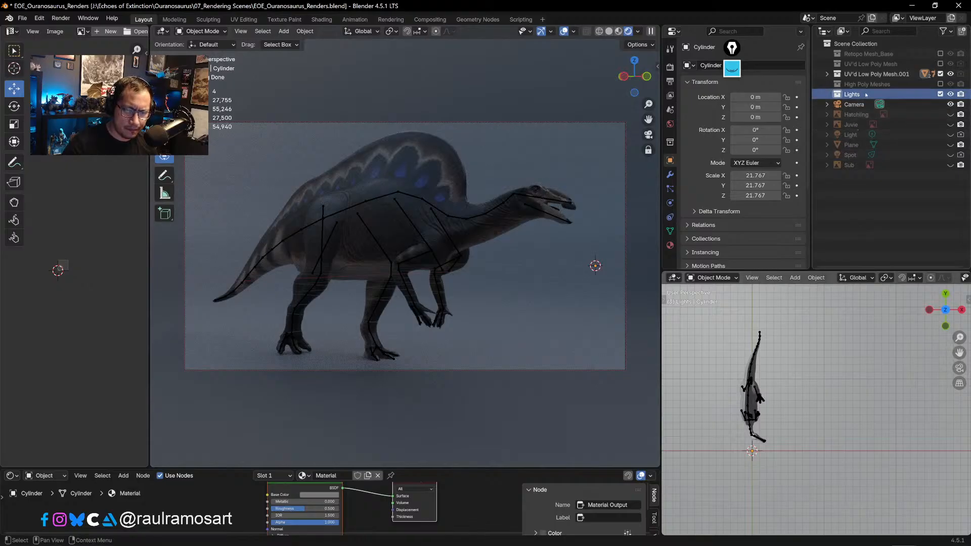
# - Add an area light at the world origin inside the Lights collection
pyautogui.hotkey('shift', 'a')
pyautogui.moveTo(754, 470)
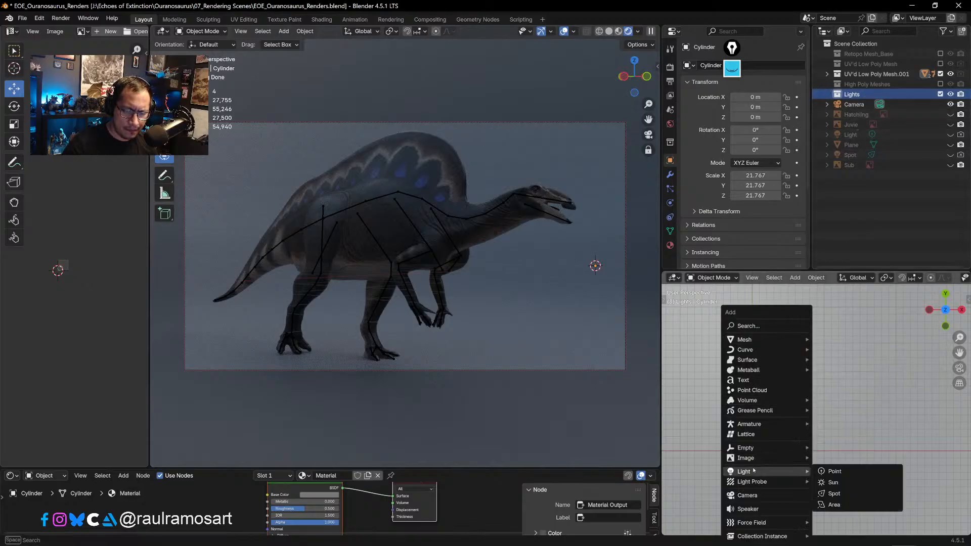
pyautogui.click(834, 504)
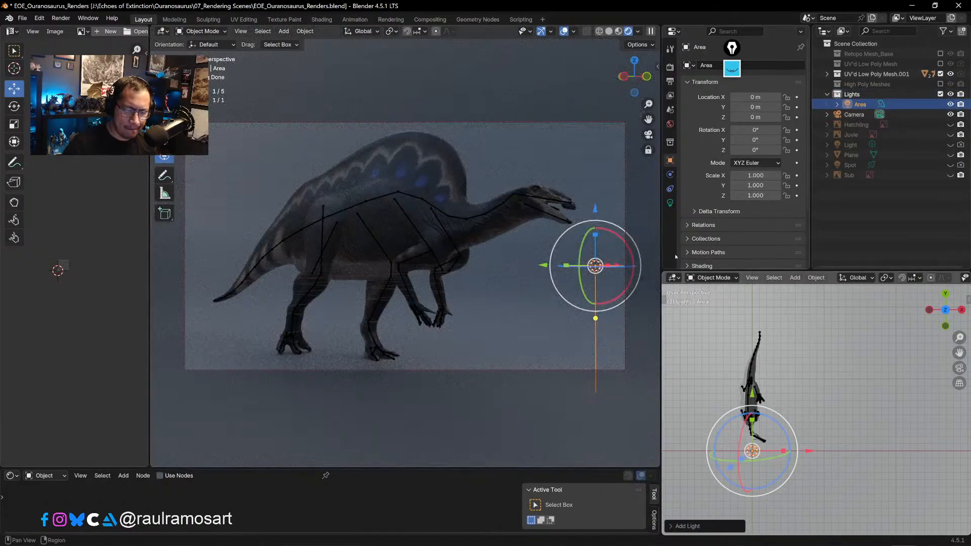
# - Raise the area light in front of the dinosaur's head to about Z 4.04 m and tilt it about 47° around X
pyautogui.press('KP_3')
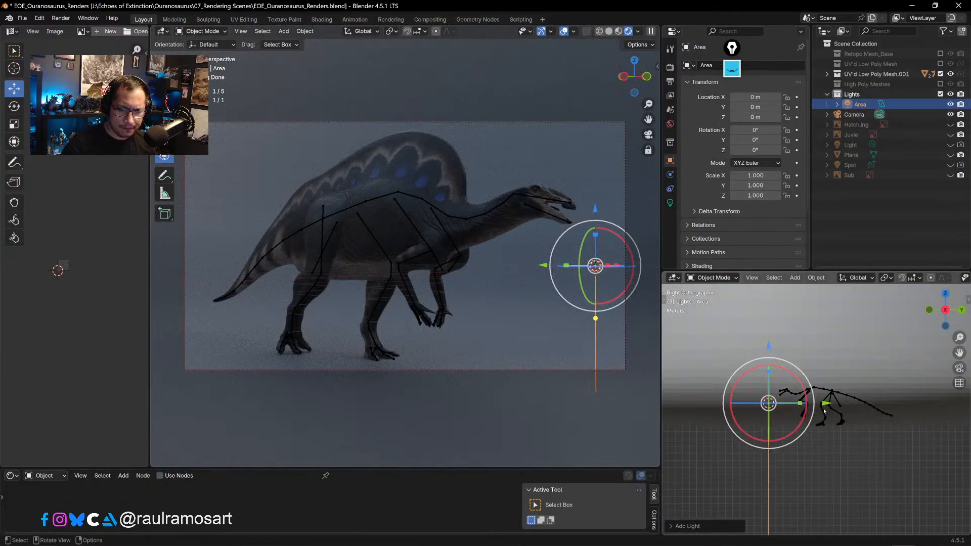
pyautogui.press('g')
pyautogui.click(806, 377)
pyautogui.press('r')
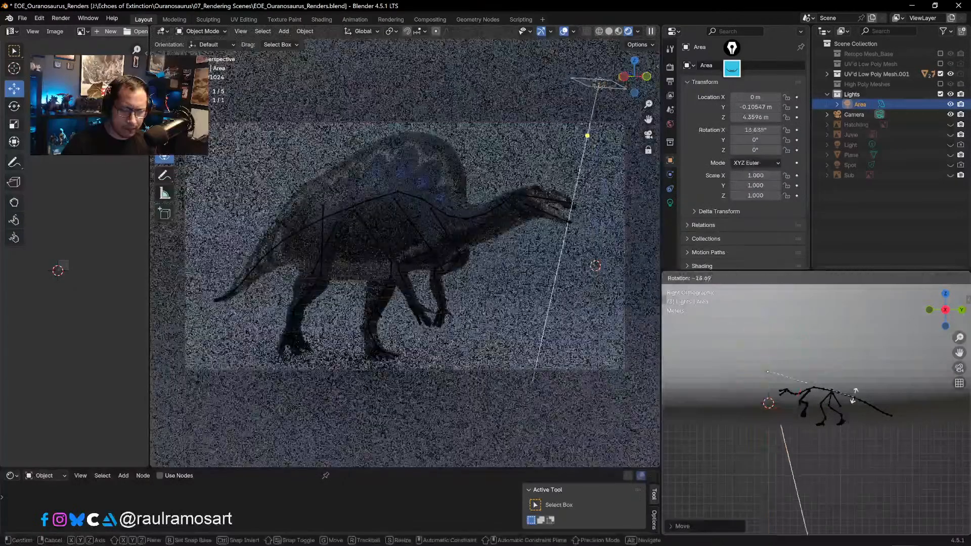
pyautogui.click(847, 354)
pyautogui.press('g')
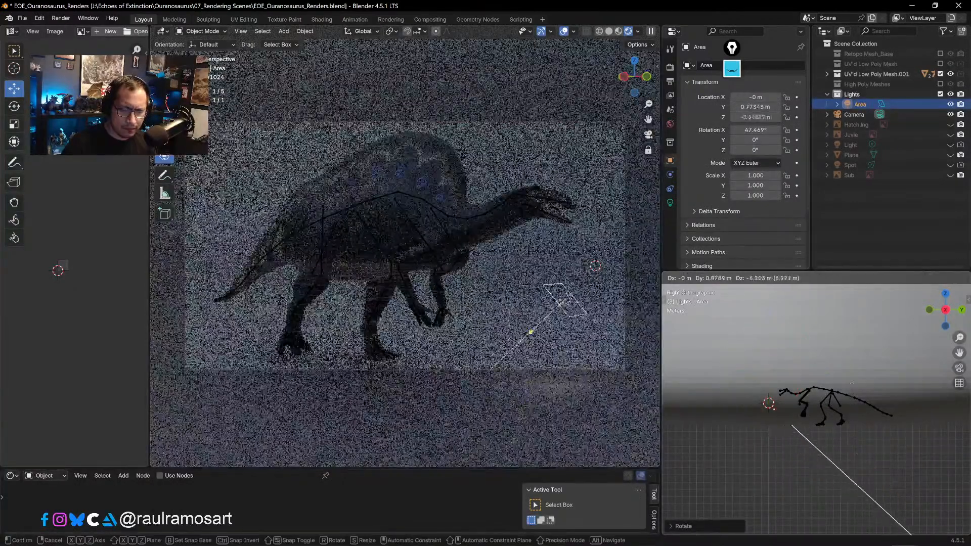
pyautogui.click(788, 410)
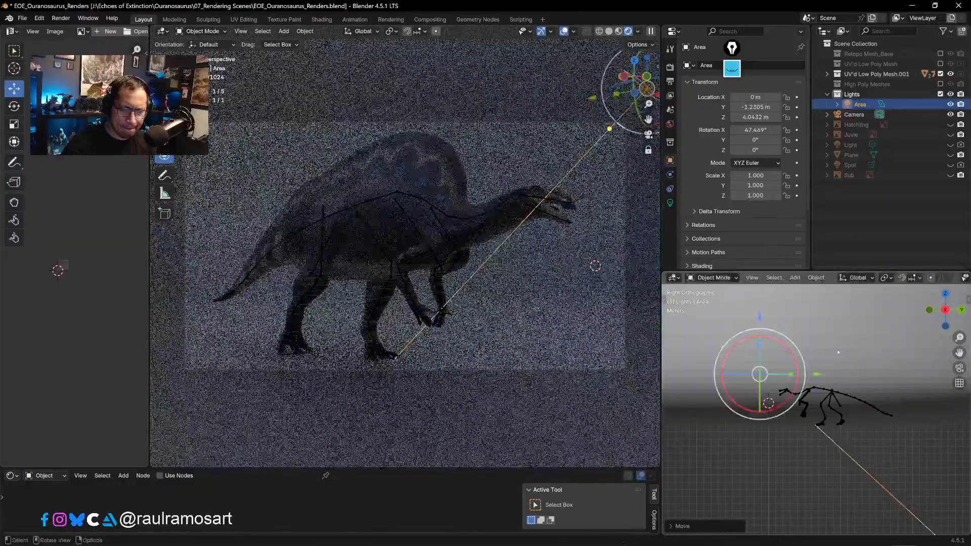
# - Display the second 3D viewport in wireframe, adjust the area light's tilt and enlarge the light to a scale of about 6.78
pyautogui.keyDown('shift'); pyautogui.moveTo(788, 410); pyautogui.dragTo(805, 377, button='middle'); pyautogui.keyUp('shift')
pyautogui.scroll(-5, 764, 278)
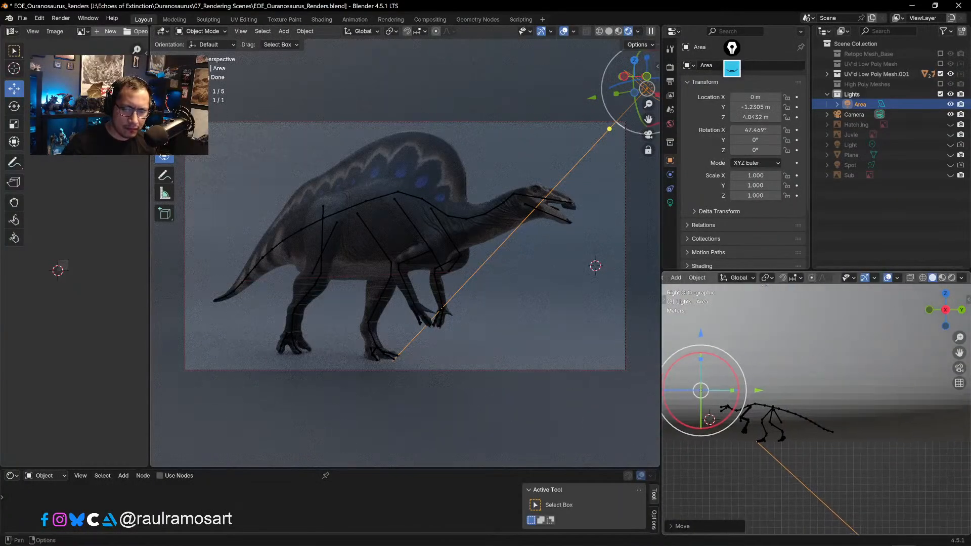
pyautogui.click(923, 279)
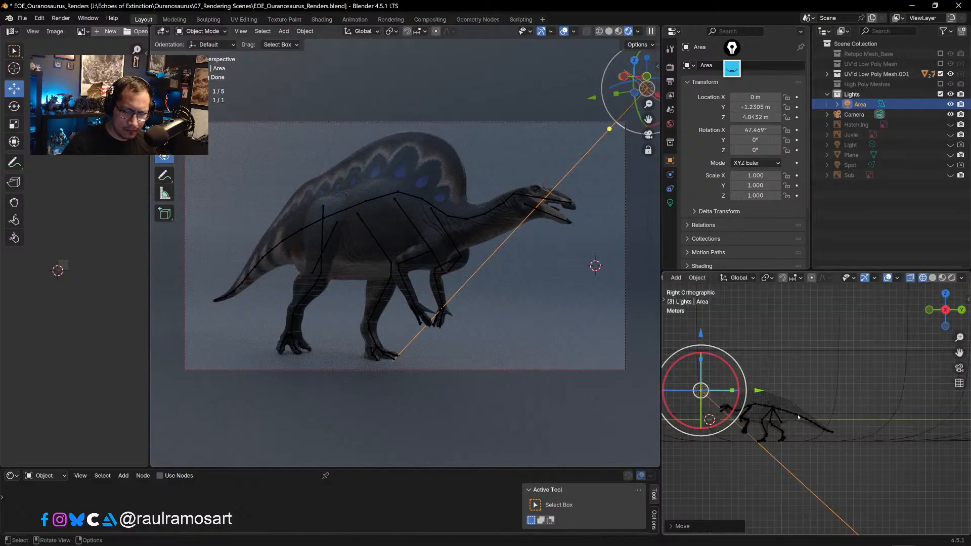
pyautogui.press('r')
pyautogui.click(825, 395)
pyautogui.press('s')
pyautogui.click(876, 383)
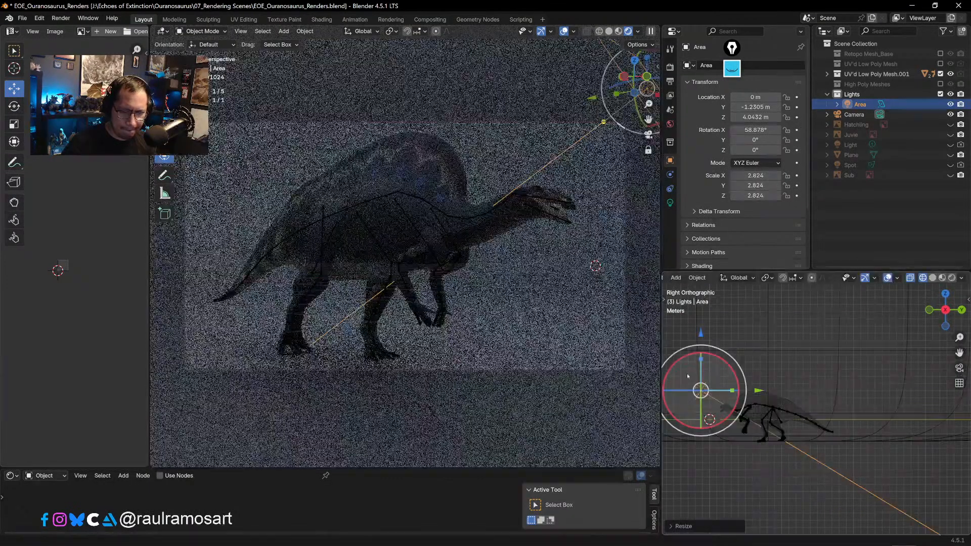
pyautogui.press('s')
pyautogui.click(847, 337)
# - Set the area light's tilt to about 51.4° around X and move it to about Y -0.39 m, Z 4.68 m
pyautogui.press('r')
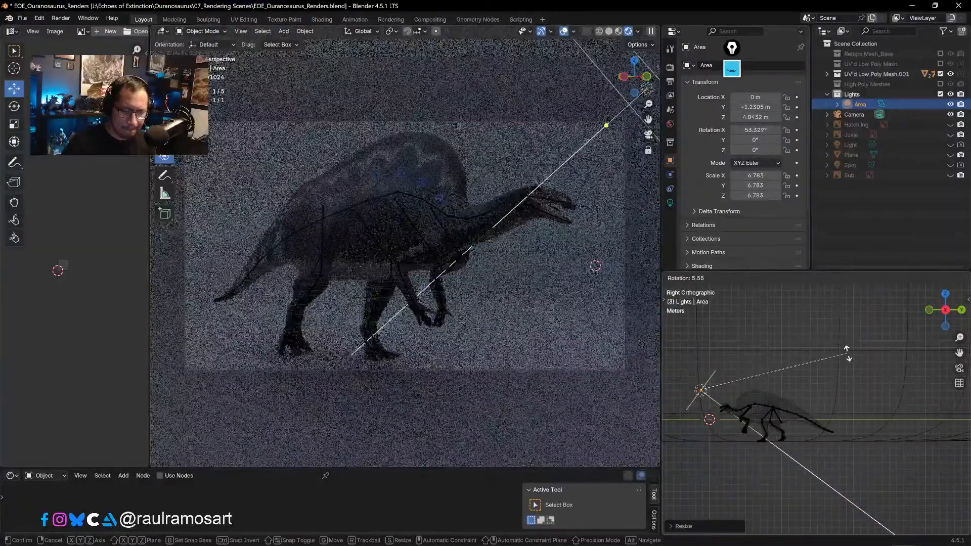
pyautogui.click(847, 354)
pyautogui.press('g')
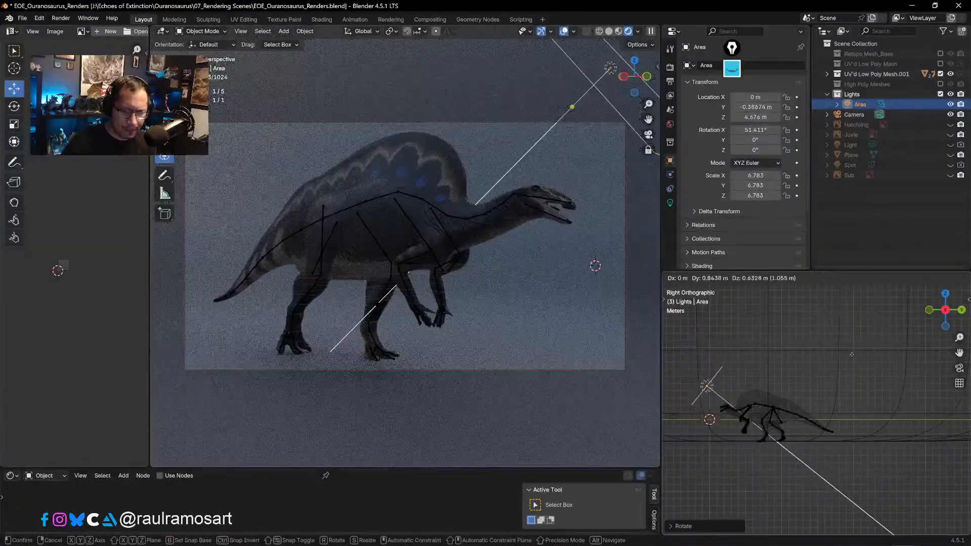
pyautogui.click(852, 355)
# - Turn the area light to about -31° around Z and move it to about X -1.93 m, Y -2.29 m
pyautogui.press('KP_7')
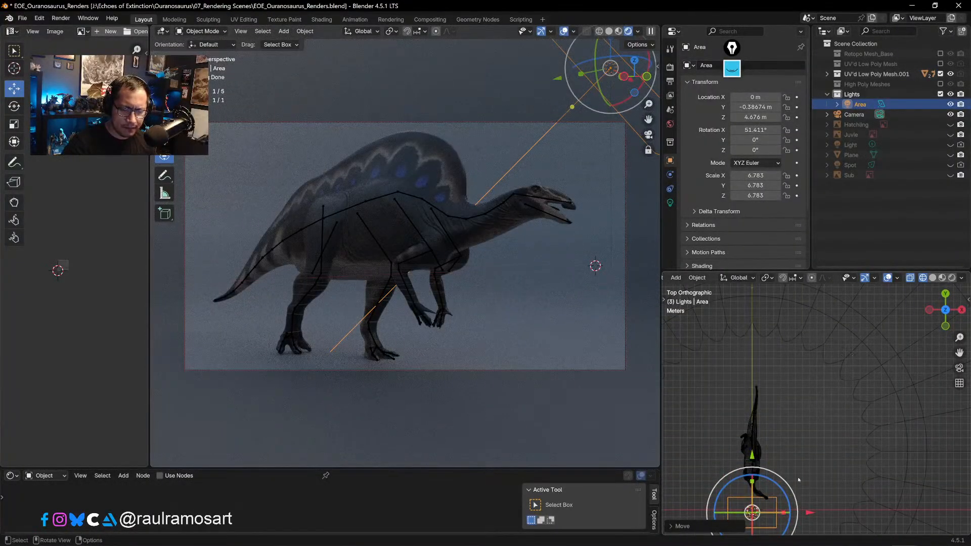
pyautogui.keyDown('shift'); pyautogui.moveTo(799, 479); pyautogui.dragTo(818, 402, button='middle'); pyautogui.keyUp('shift')
pyautogui.press('r')
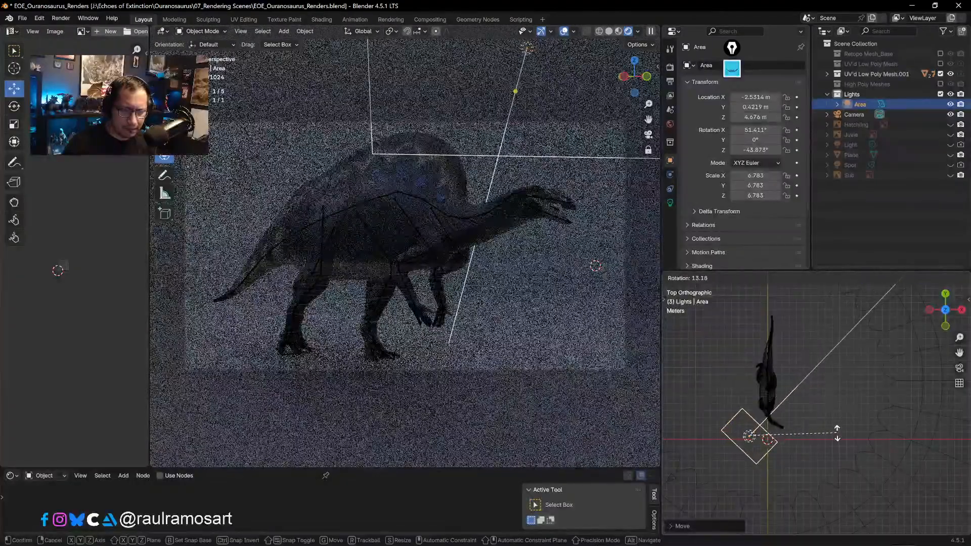
pyautogui.click(822, 413)
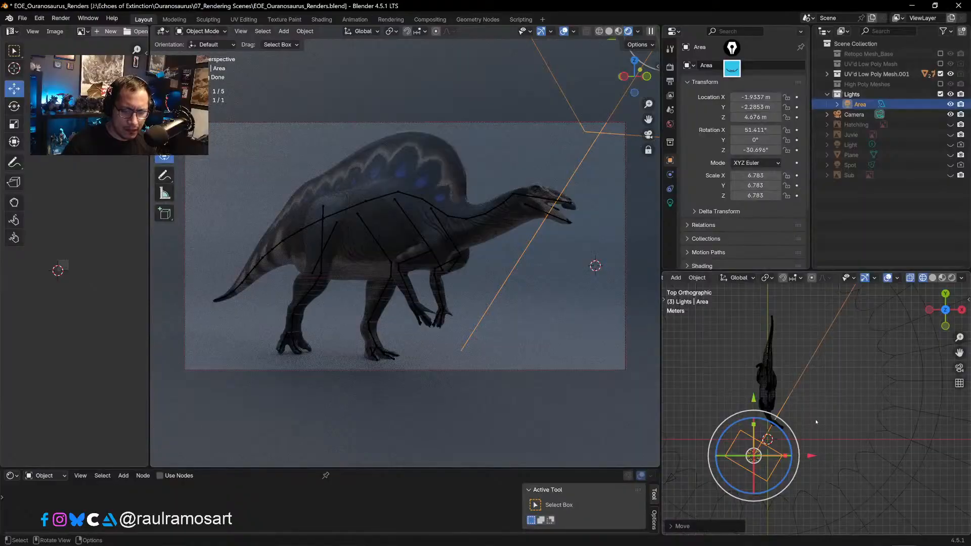
# - Move the area light alongside the dinosaur to about X -4.6 m, Y 3.2 m and turn it further toward the body
pyautogui.click(831, 422)
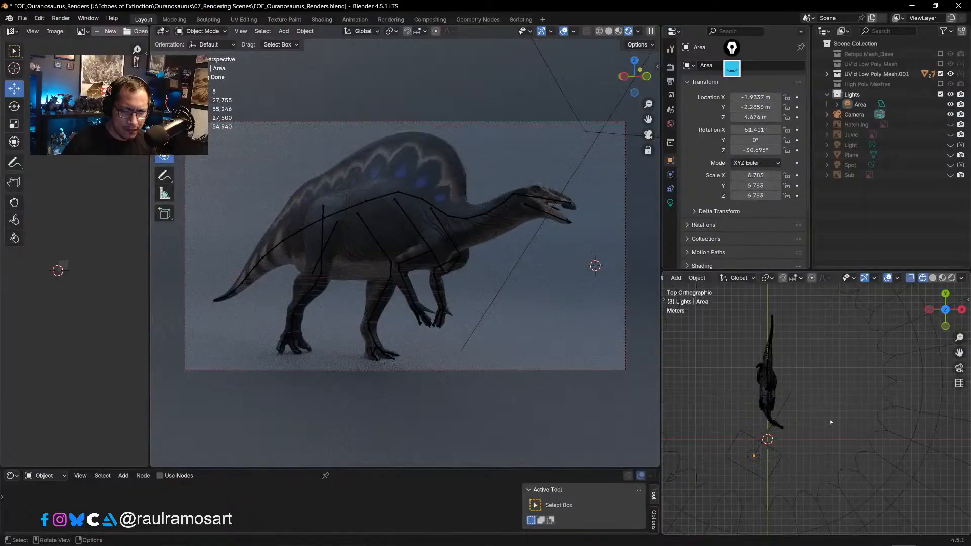
pyautogui.click(746, 440)
pyautogui.press('g')
pyautogui.click(736, 402)
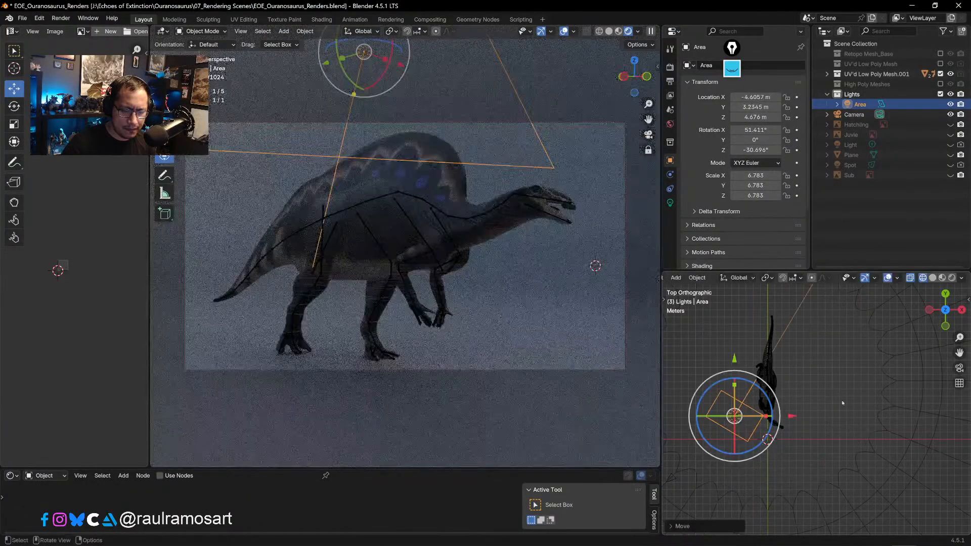
pyautogui.press('r')
pyautogui.click(841, 434)
# - Fine-tune the area light to about -57.9° around Z and place it at about X -4.22 m, Y 1.97 m
pyautogui.press('g')
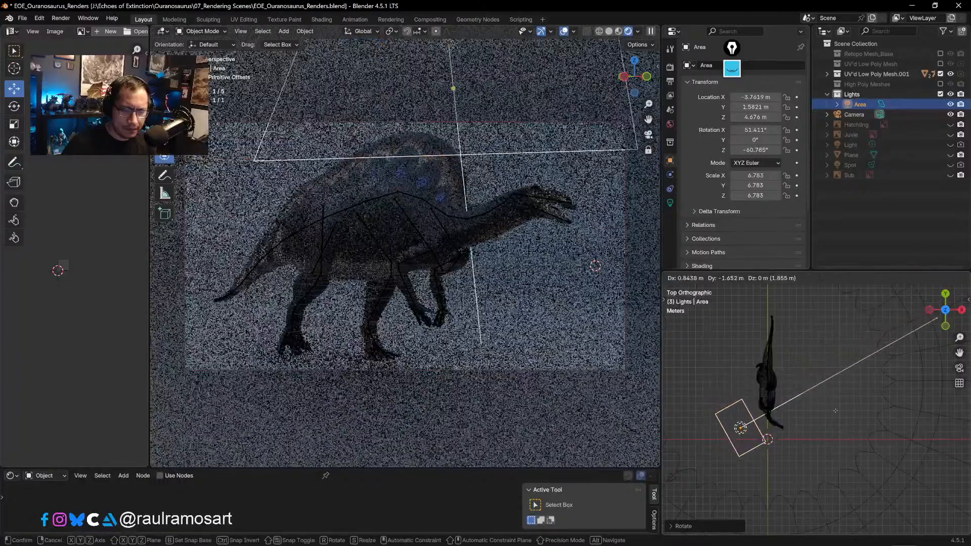
pyautogui.rightClick(838, 410)
pyautogui.press('r')
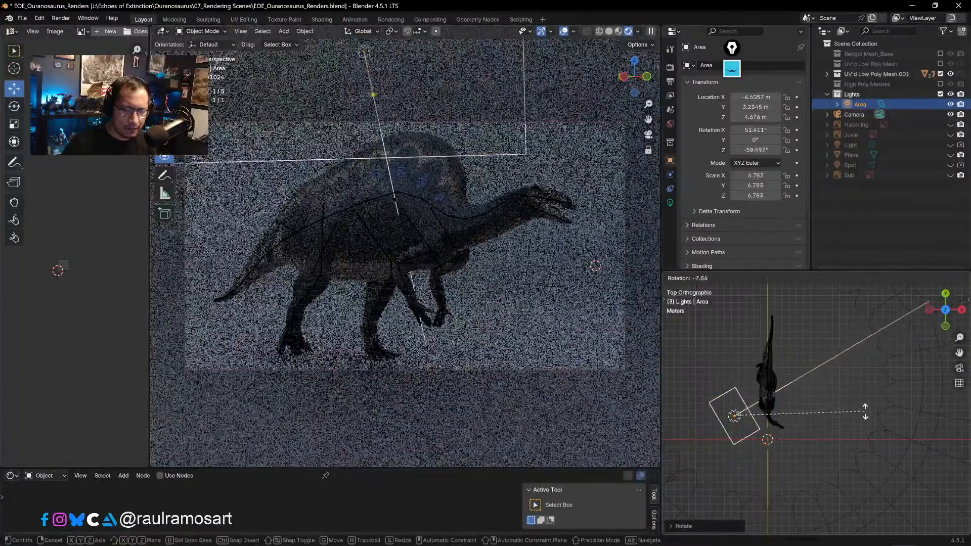
pyautogui.click(859, 409)
pyautogui.press('g')
pyautogui.click(862, 421)
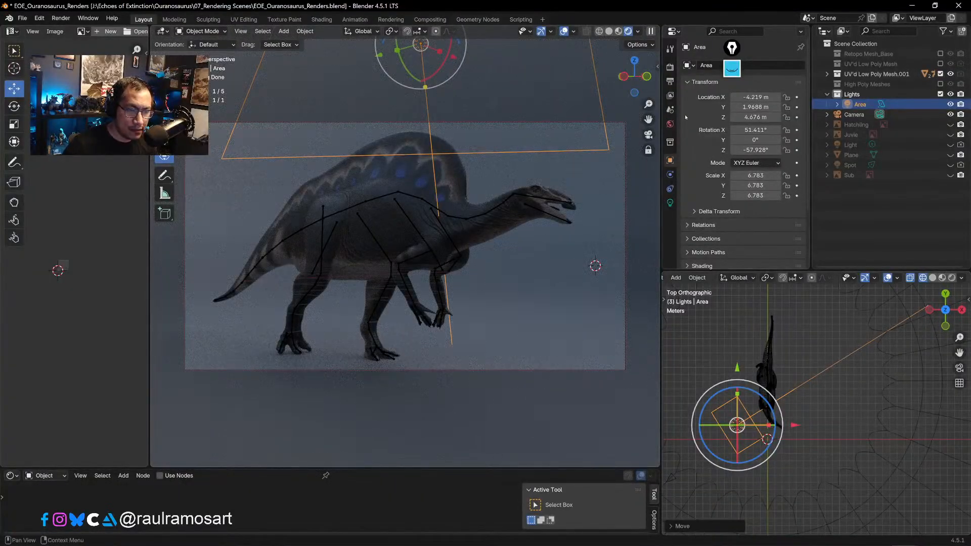
# - Try a power of 50 for the area light and raise it to 200
pyautogui.click(671, 203)
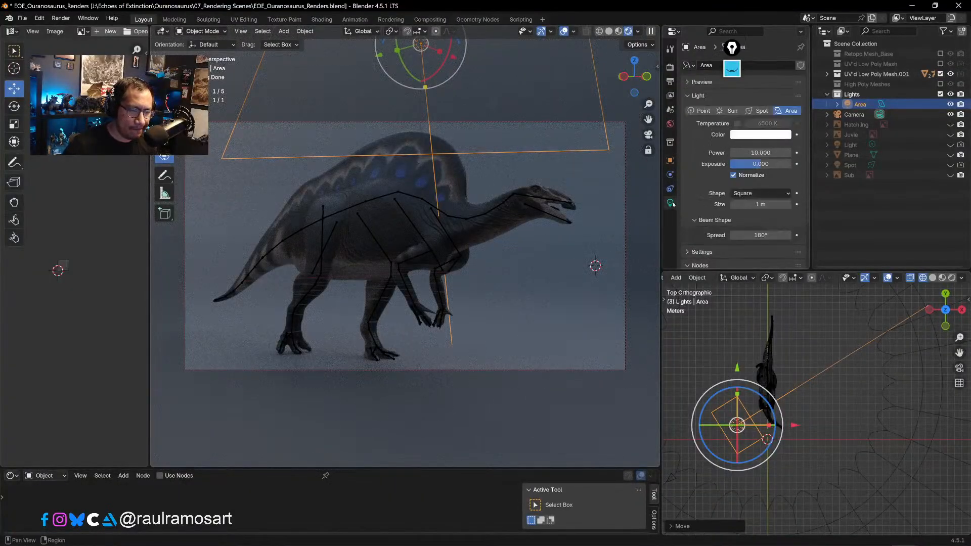
pyautogui.click(764, 152)
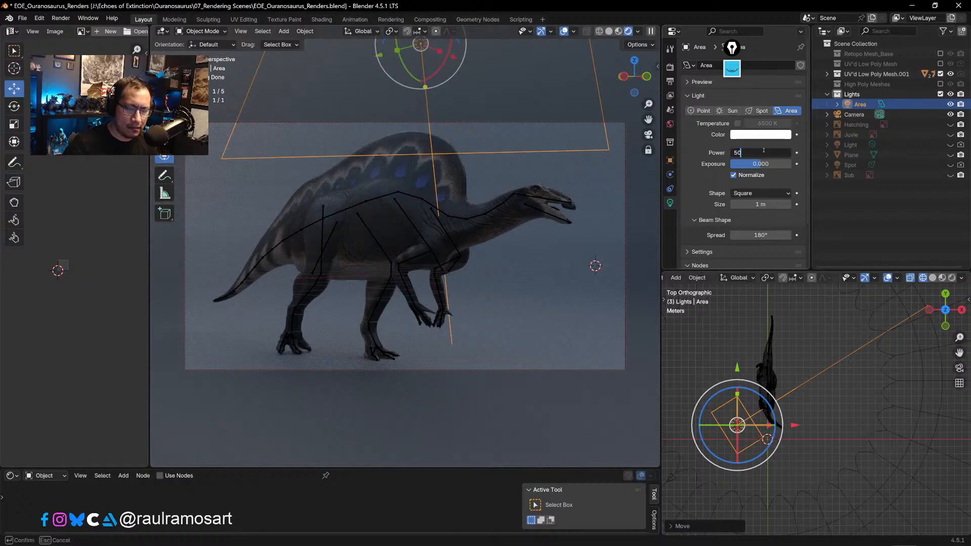
pyautogui.write('50')
pyautogui.press('Return')
pyautogui.click(763, 151)
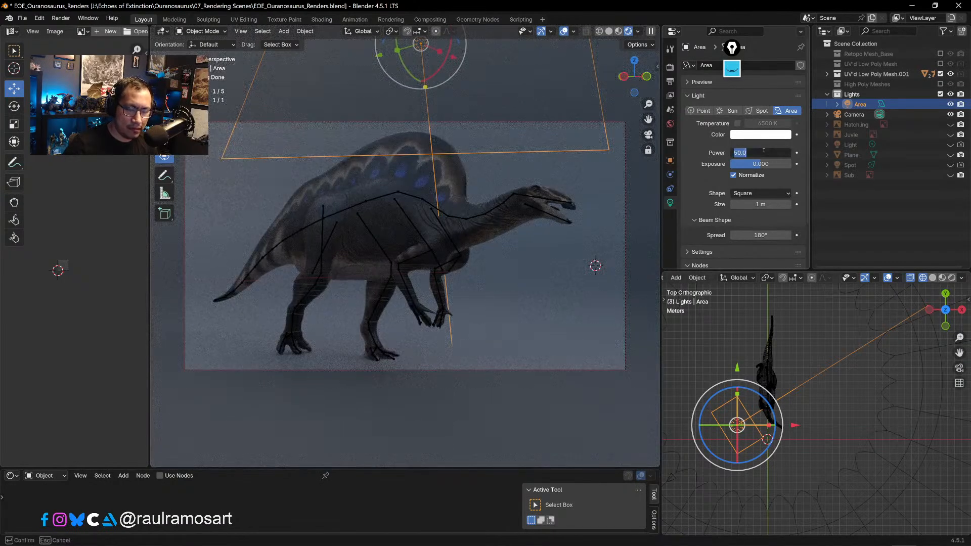
pyautogui.write('200')
pyautogui.press('Return')
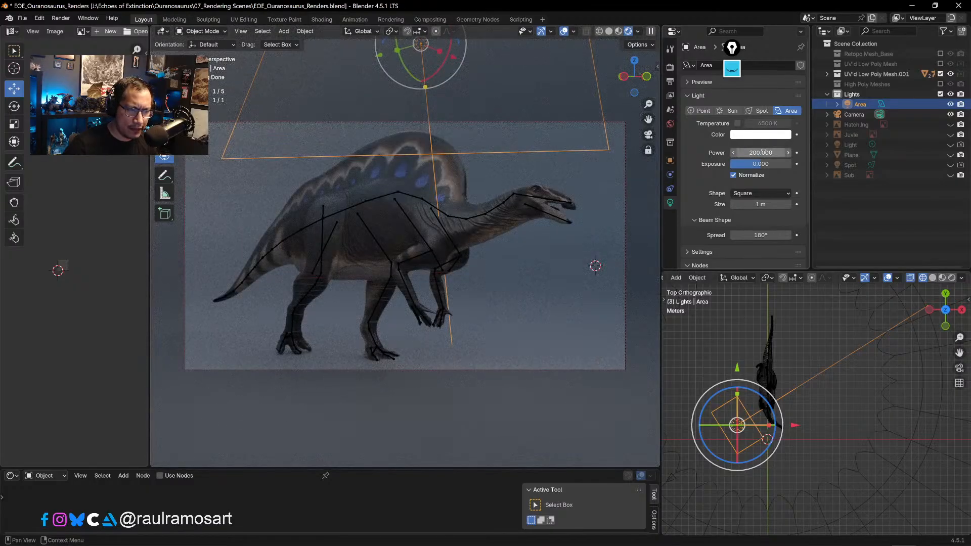
# - Set the area light's power to 500 and scale the light down
pyautogui.click(762, 153)
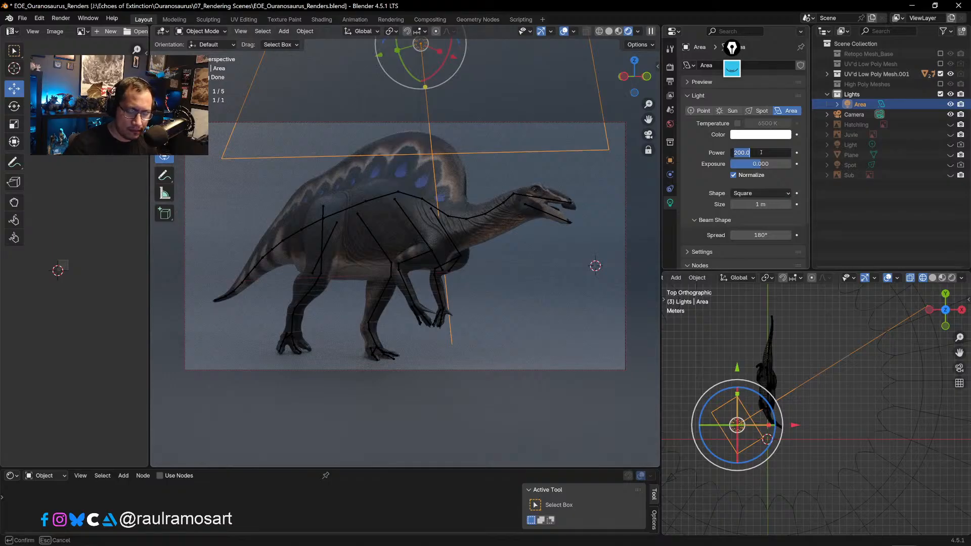
pyautogui.press('Return')
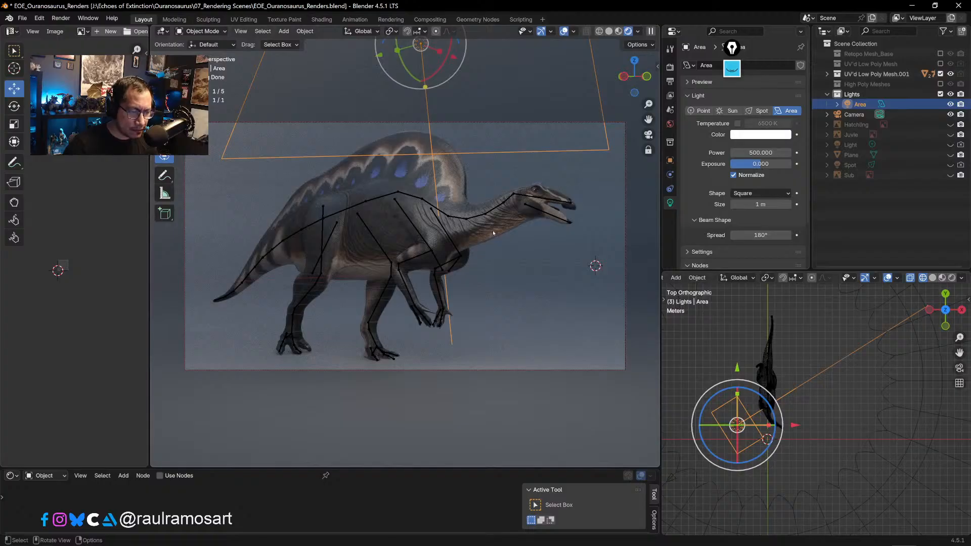
pyautogui.press('s')
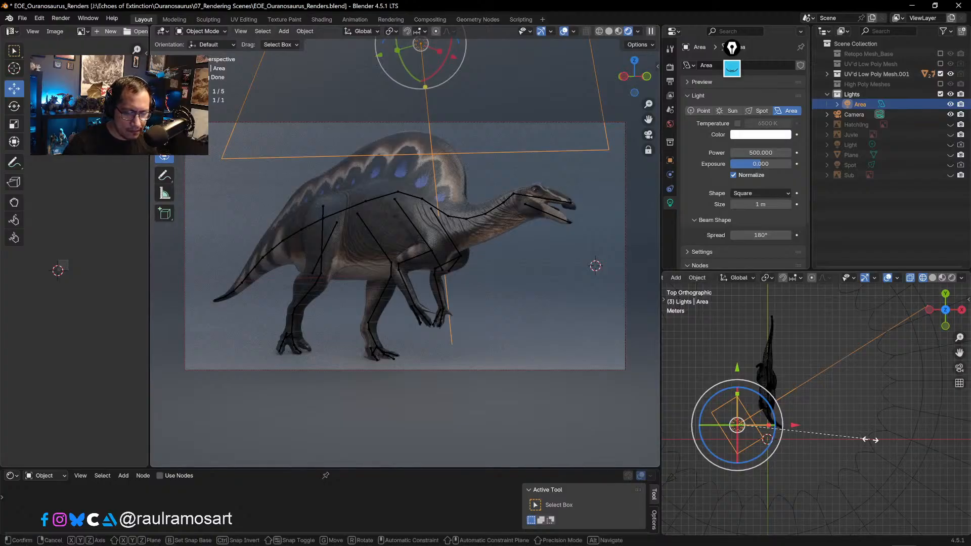
pyautogui.click(835, 428)
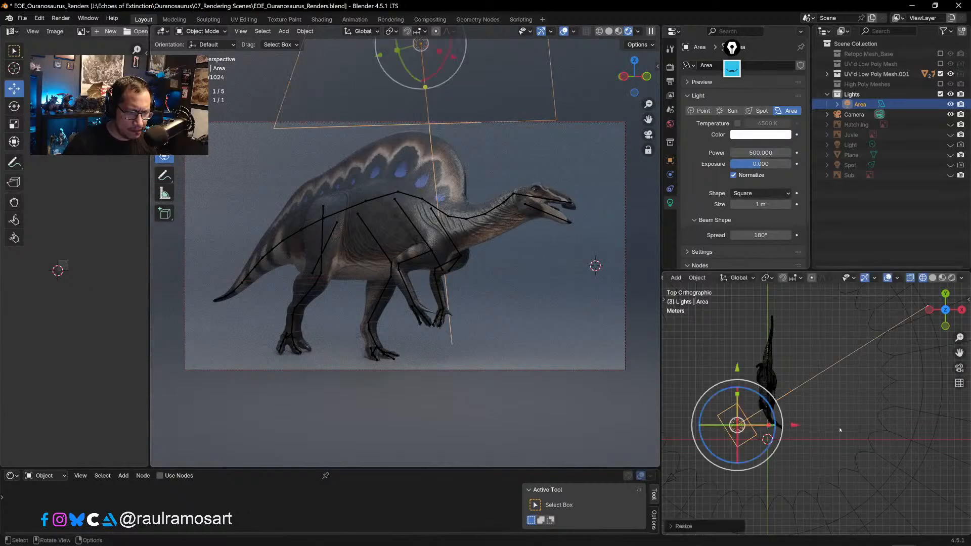
# - Reposition the camera to a low front three-quarter view of the dinosaur, with the head in front and the tail receding
pyautogui.moveTo(522, 271); pyautogui.dragTo(538, 328, button='middle')
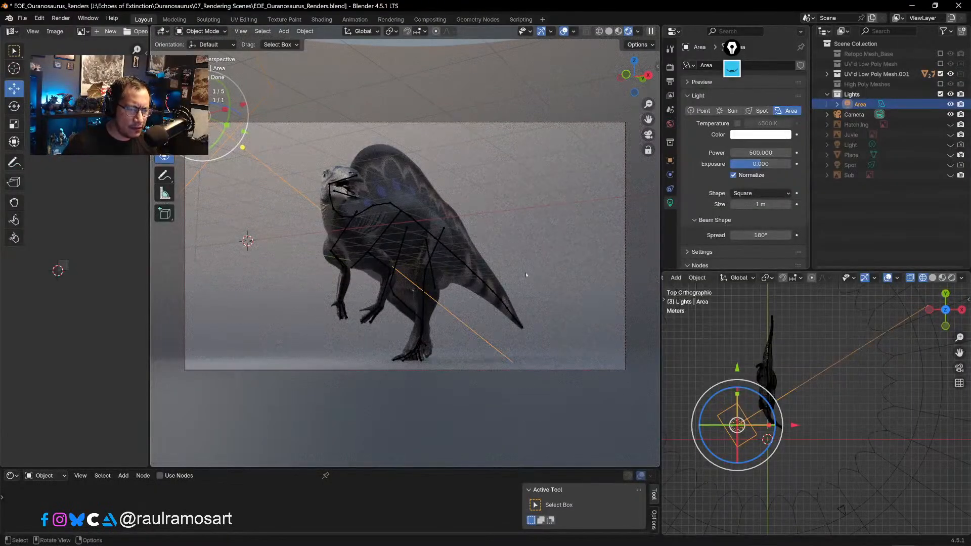
pyautogui.moveTo(526, 275); pyautogui.dragTo(547, 291, button='middle')
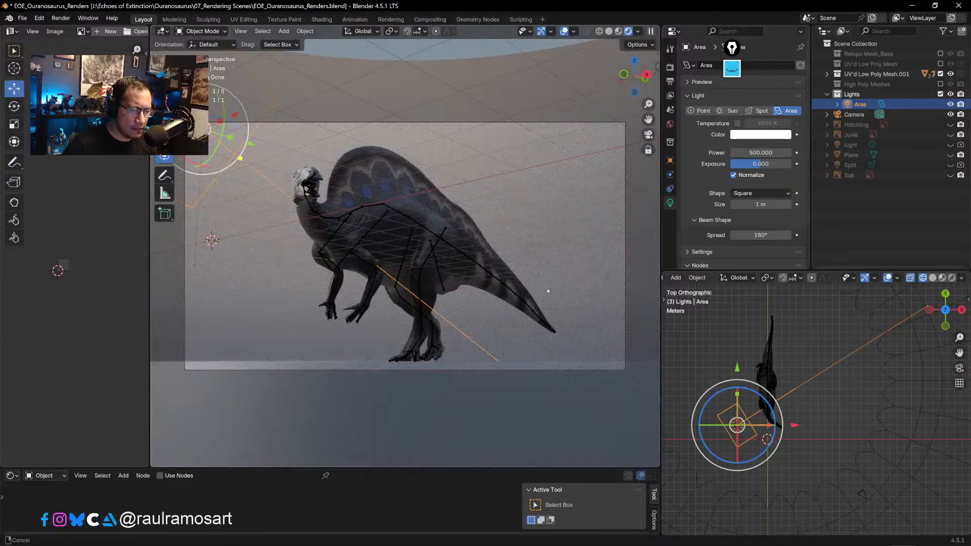
pyautogui.moveTo(548, 291); pyautogui.dragTo(548, 291, button='middle')
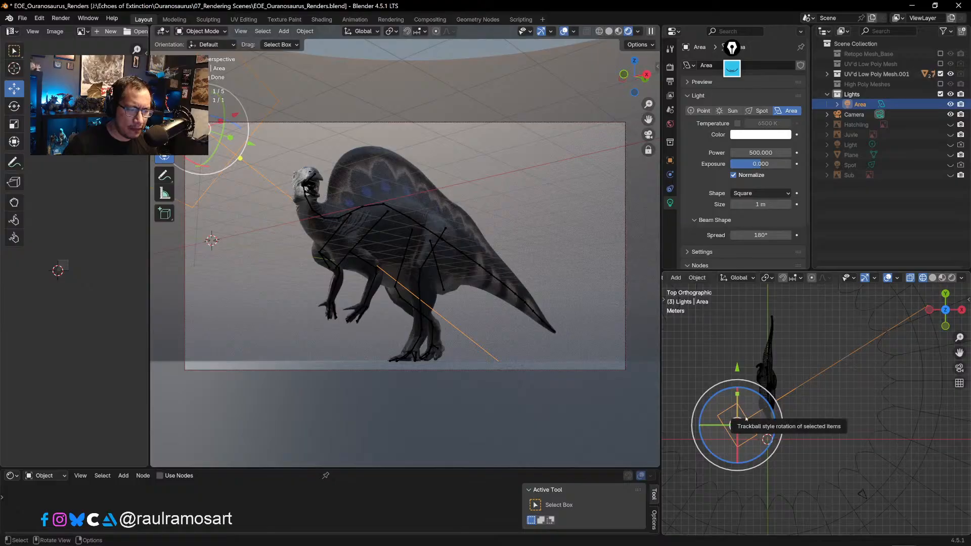
# - Duplicate the area light to the opposite side of the dinosaur, rotate it about -120 degrees and move it close to the head
pyautogui.hotkey('shift', 'd')
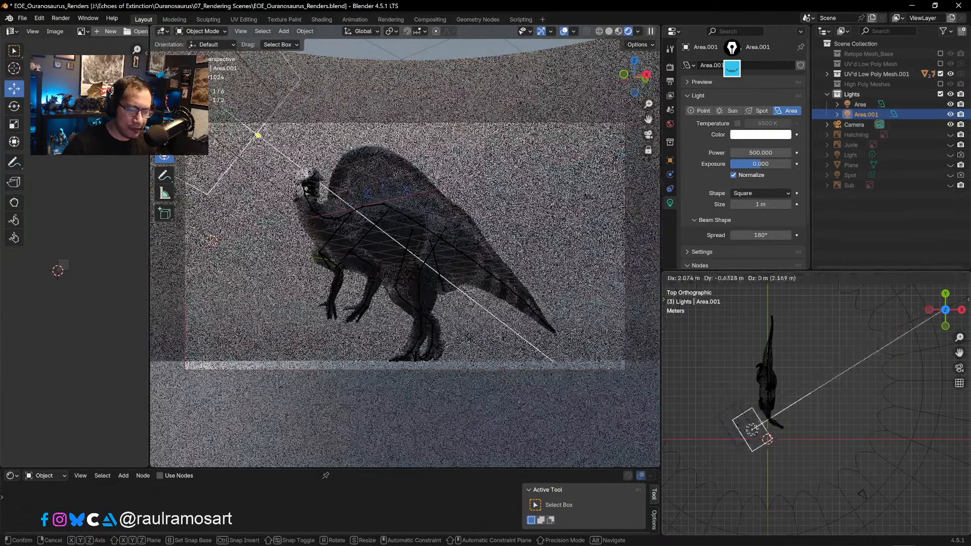
pyautogui.click(842, 411)
pyautogui.press('r')
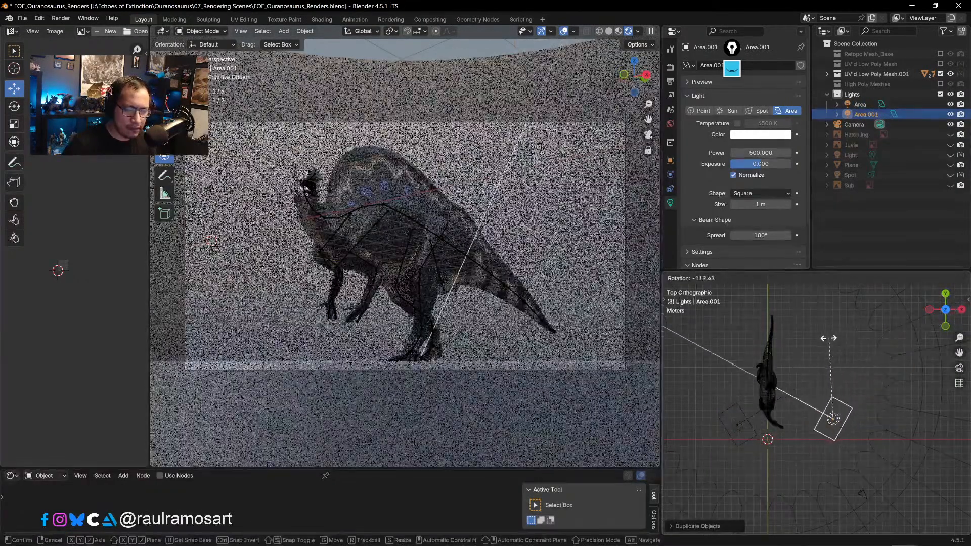
pyautogui.click(822, 338)
pyautogui.press('g')
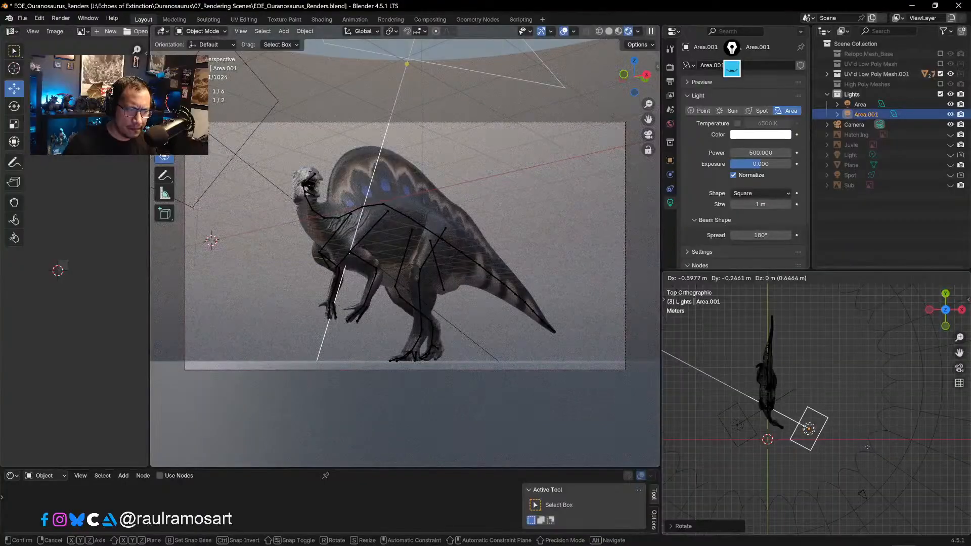
pyautogui.click(867, 447)
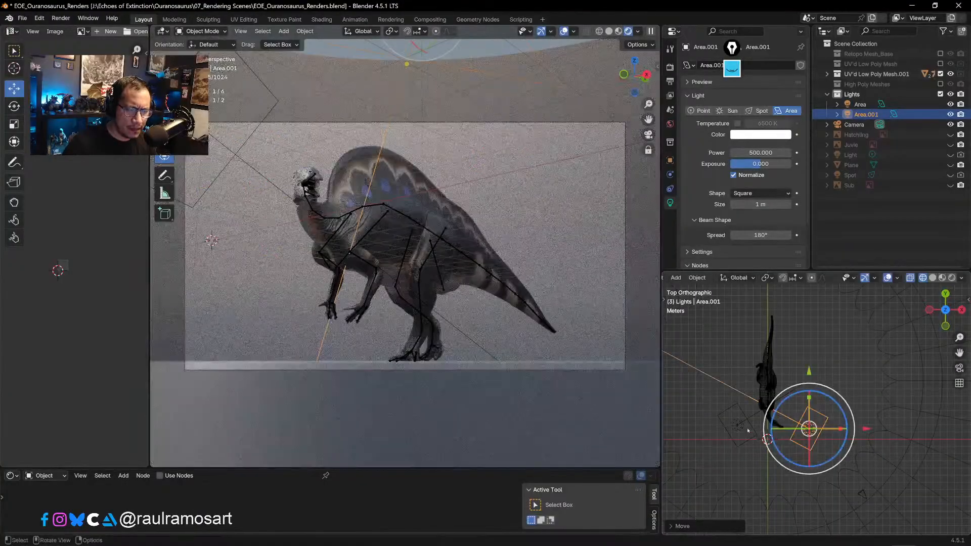
# - Reposition the original area light beside the dinosaur and rotate it about 6 degrees in the top view
pyautogui.click(748, 427)
pyautogui.press('g')
pyautogui.click(736, 399)
pyautogui.press('r')
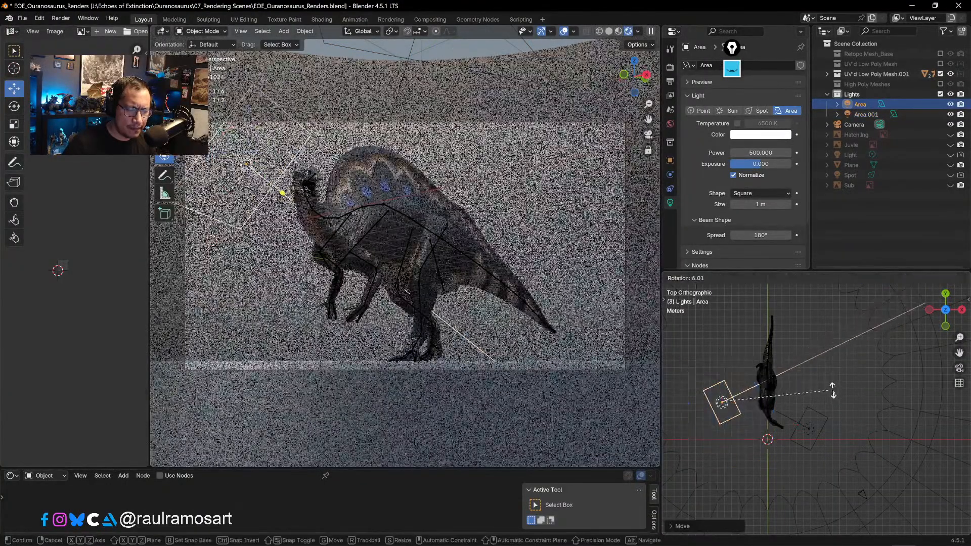
pyautogui.click(833, 390)
pyautogui.press('g')
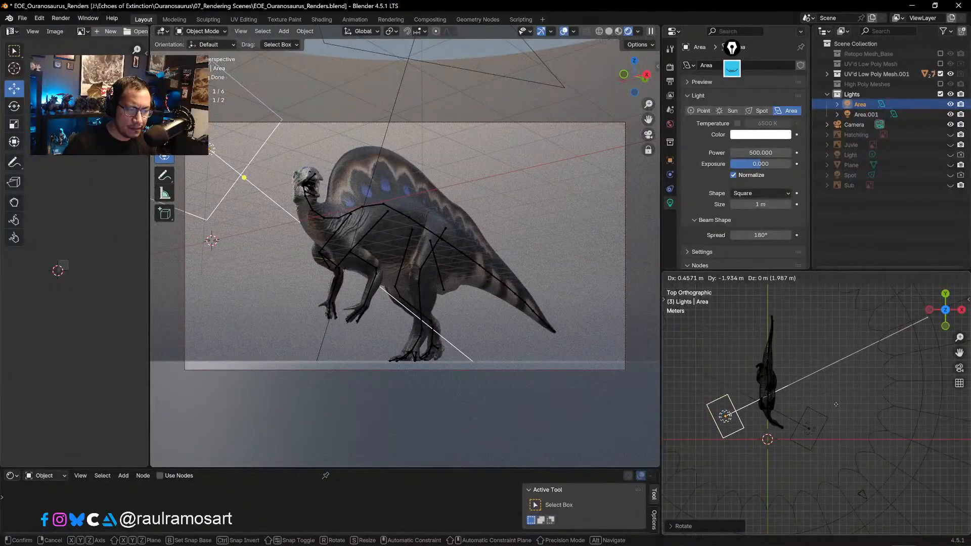
pyautogui.click(836, 405)
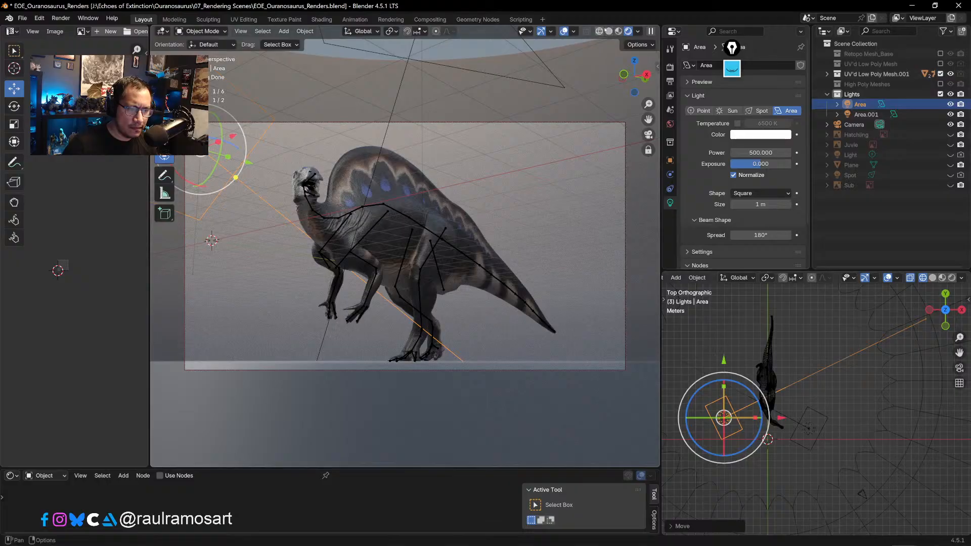
# - Switch the main viewport to solid shading and put the dinosaur's armature into Pose Mode
pyautogui.click(608, 31)
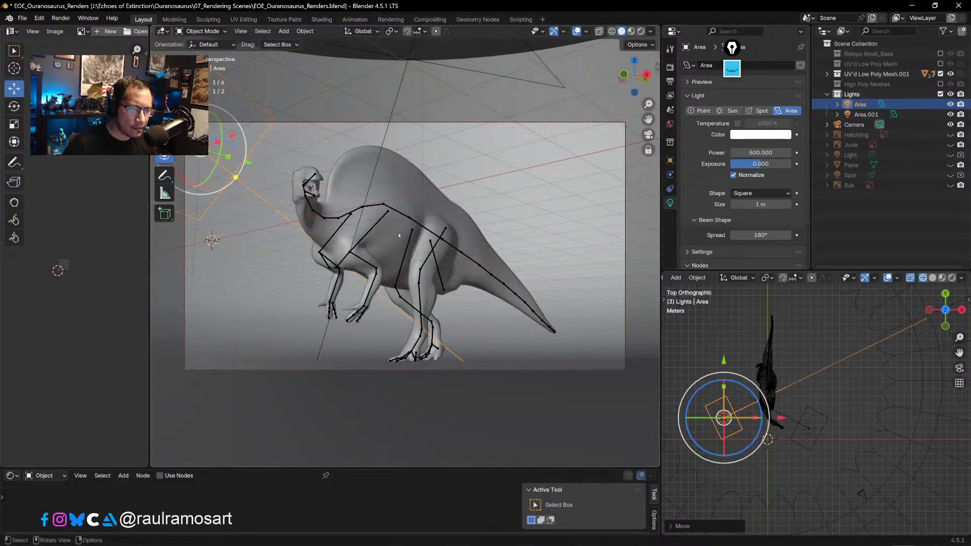
pyautogui.click(408, 173)
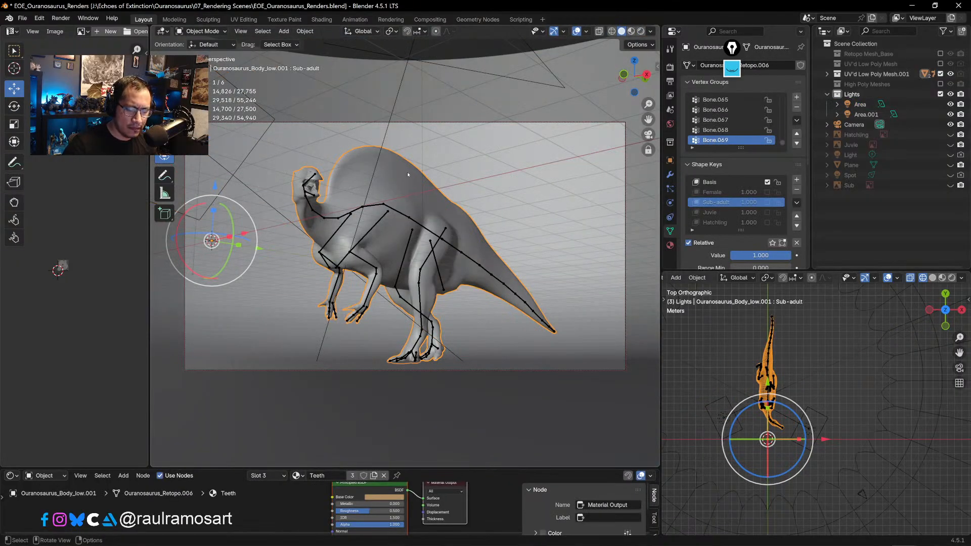
pyautogui.moveTo(408, 172); pyautogui.dragTo(403, 267, button='middle')
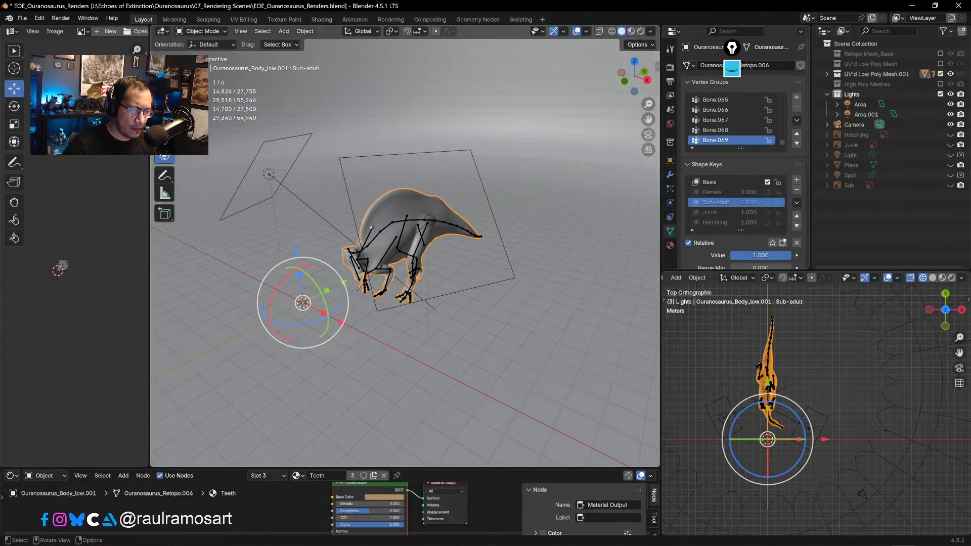
pyautogui.click(375, 239)
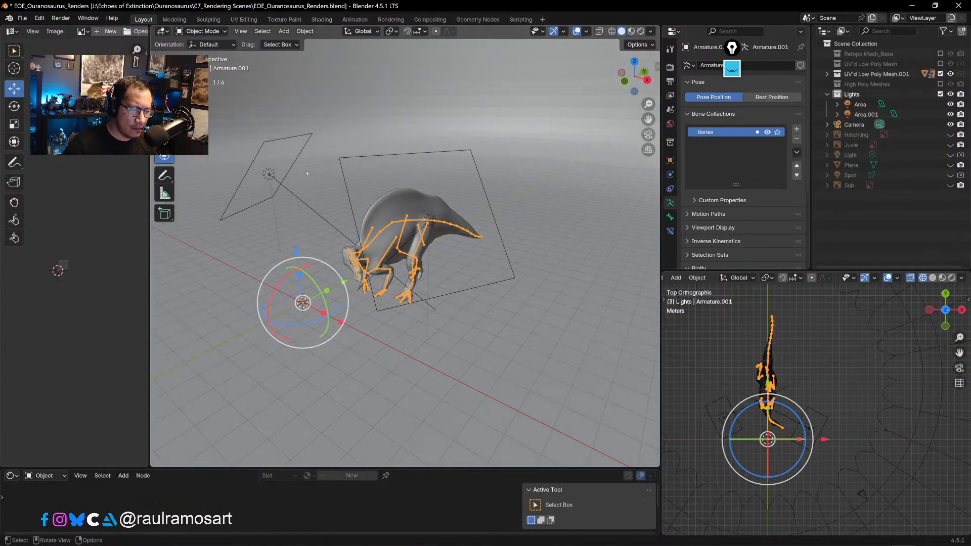
pyautogui.click(212, 32)
pyautogui.click(211, 66)
pyautogui.scroll(2, 412, 275)
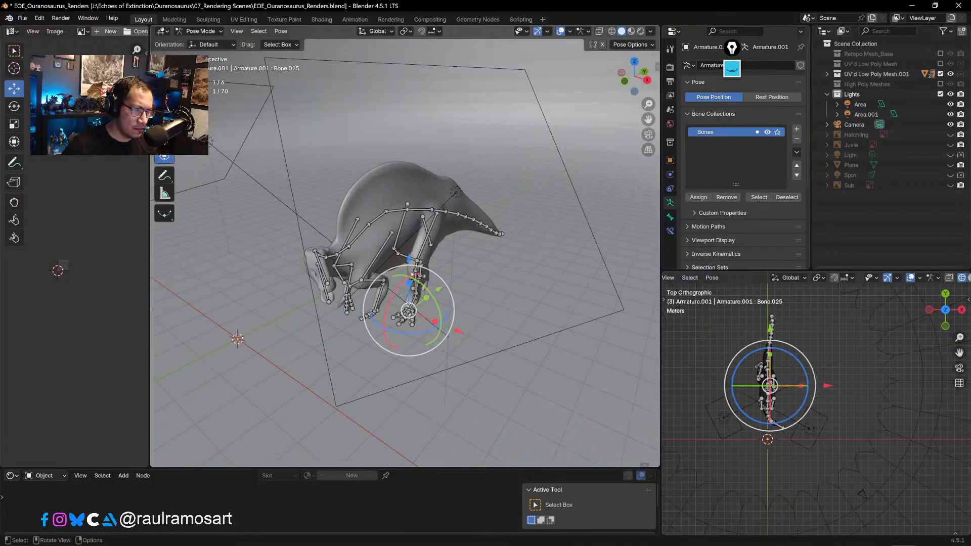
# - Rotate the bone at the base of the neck about -7.4 degrees in the top view
pyautogui.press('KP_7')
pyautogui.scroll(2, 401, 262)
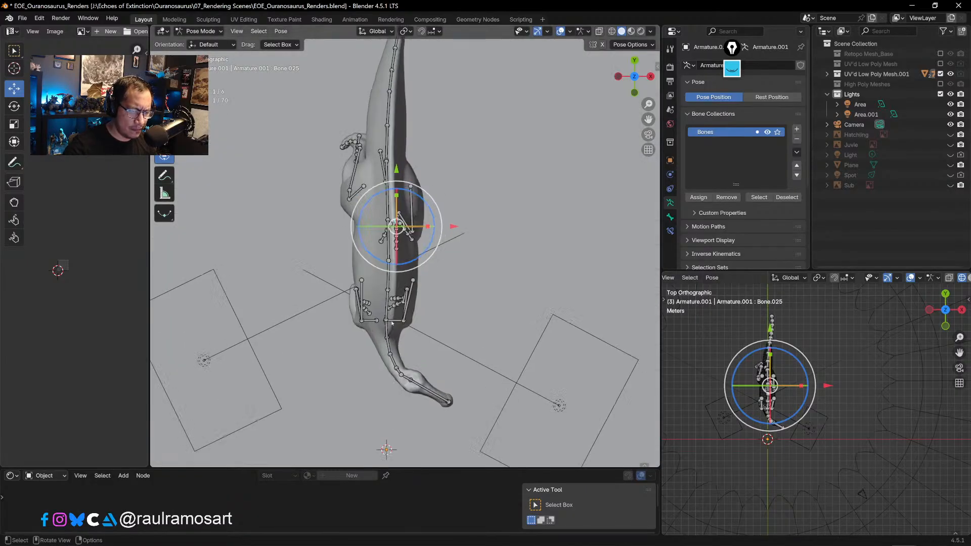
pyautogui.click(390, 354)
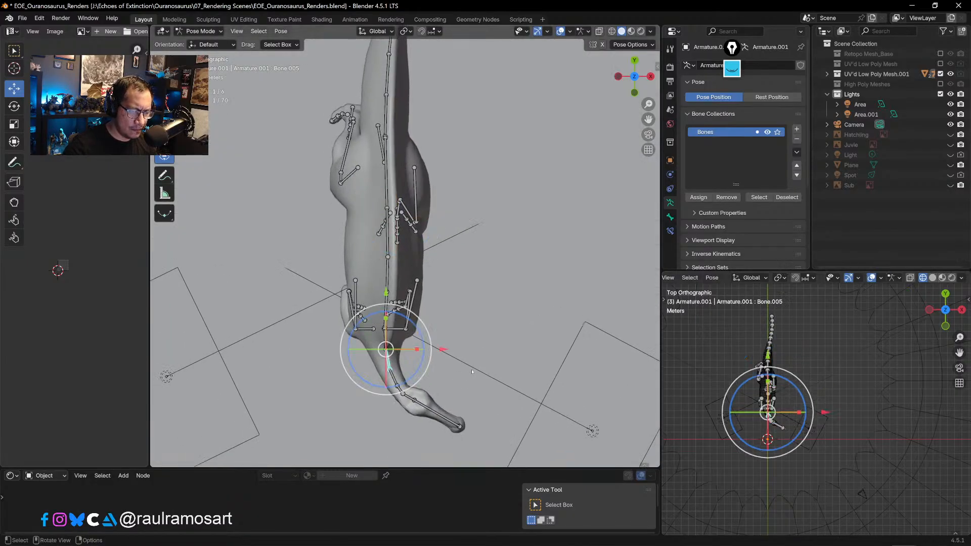
pyautogui.press('r')
pyautogui.click(472, 353)
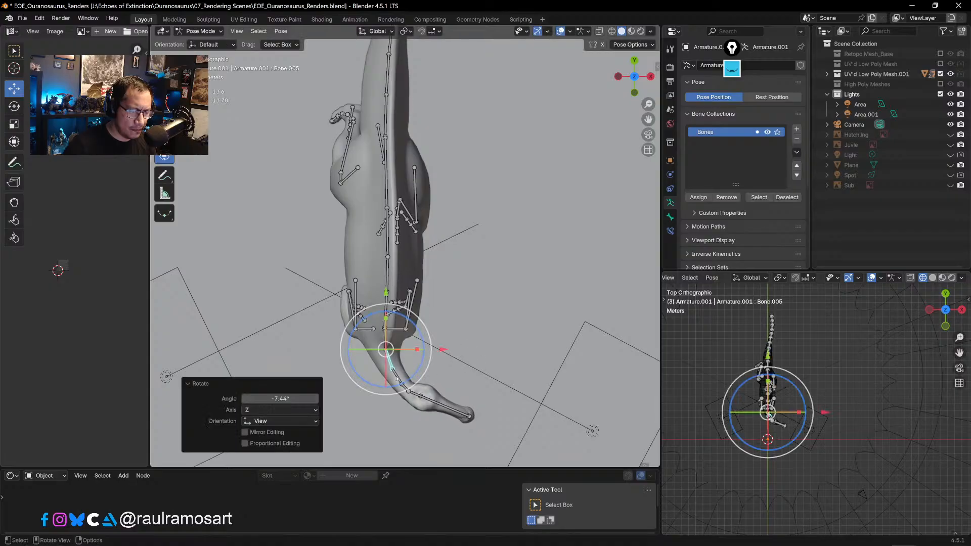
# - Set the transform orientation to Normal and rotate the next neck bone to bend the neck further sideways
pyautogui.click(397, 377)
pyautogui.click(384, 31)
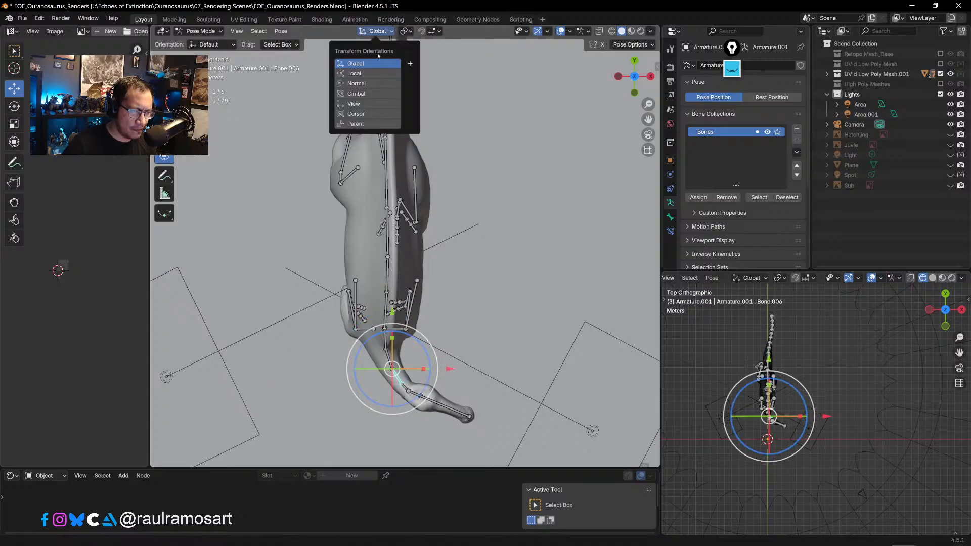
pyautogui.click(364, 84)
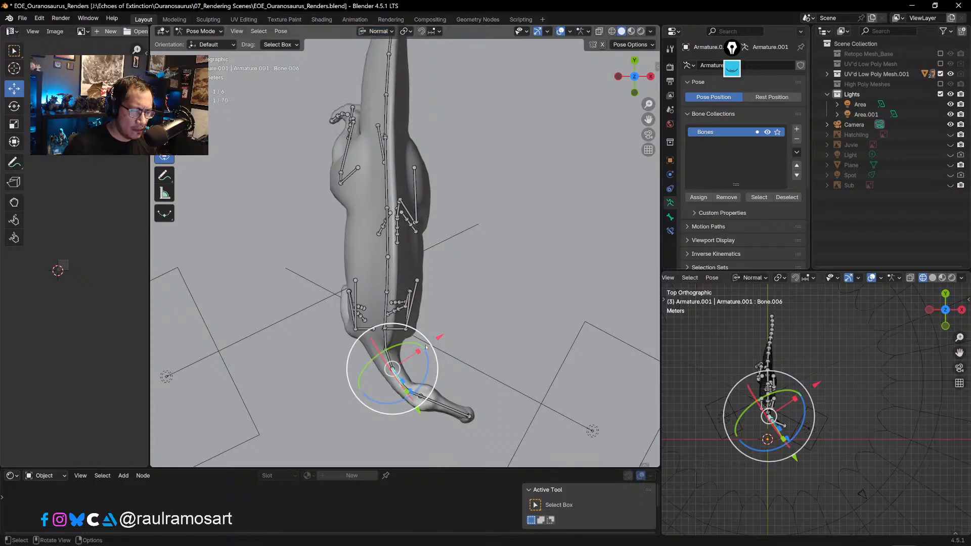
pyautogui.moveTo(427, 369); pyautogui.dragTo(460, 398)
# - Turn the head further sideways with the upper neck bone and rotate the head bone about 6.8 degrees around its Y axis
pyautogui.click(412, 388)
pyautogui.click(458, 396)
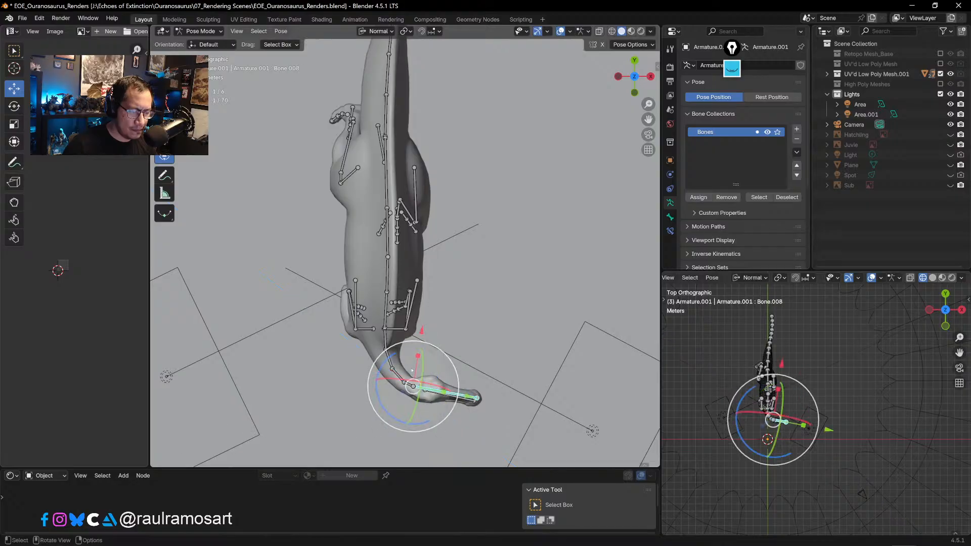
pyautogui.moveTo(424, 364); pyautogui.dragTo(422, 375)
pyautogui.moveTo(422, 375); pyautogui.dragTo(506, 229, button='middle')
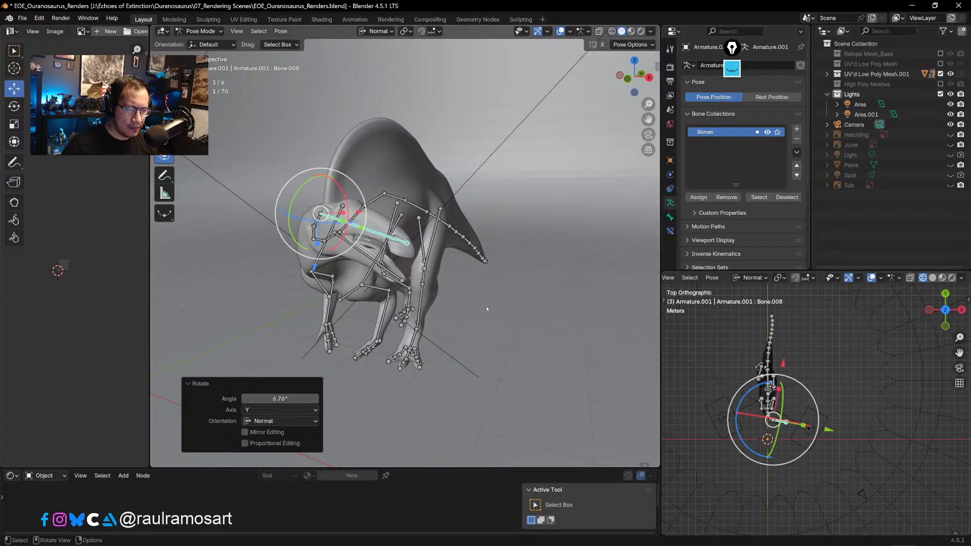
# - In the camera view, adjust the head bone's rotation and rotate the lower jaw bone about 5.6 degrees around its X axis
pyautogui.press('KP_0')
pyautogui.scroll(-2, 461, 278)
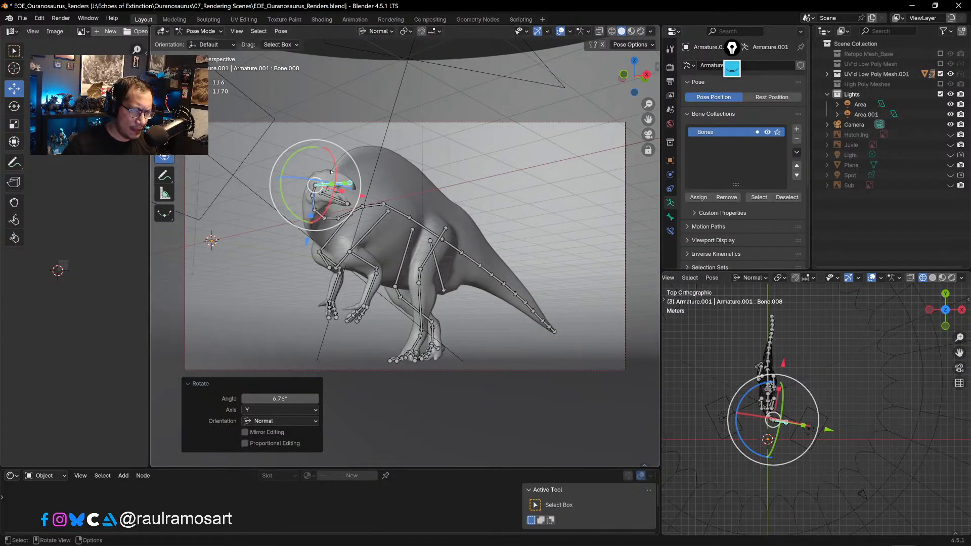
pyautogui.moveTo(301, 178); pyautogui.dragTo(348, 178)
pyautogui.click(347, 199)
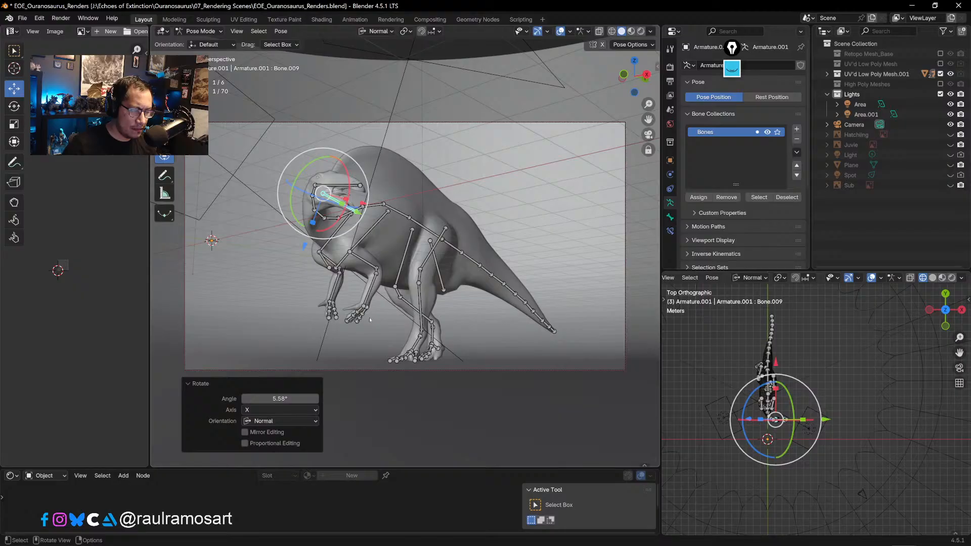
# - Rotate the foot bone of the nearer hind leg about -1.3 degrees around its X axis
pyautogui.click(414, 346)
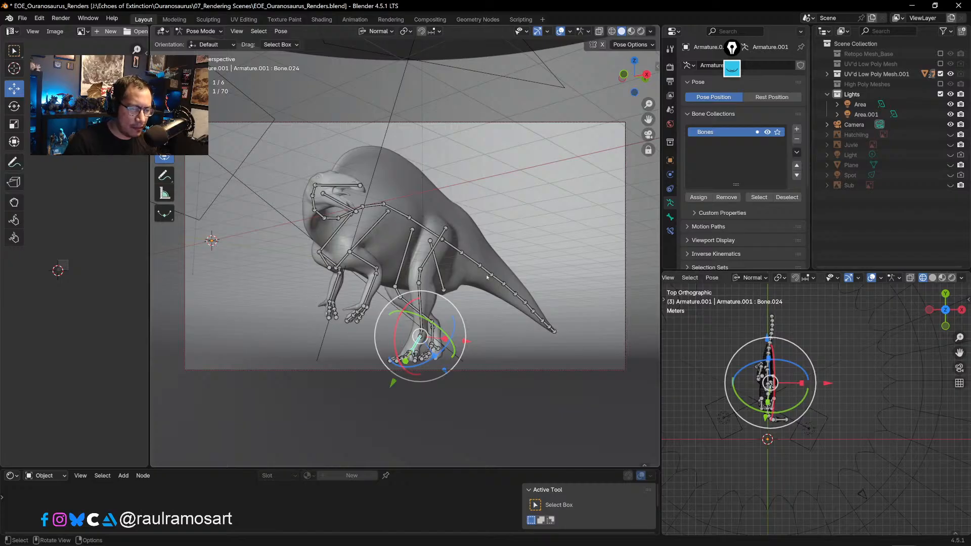
pyautogui.moveTo(406, 312); pyautogui.dragTo(404, 322)
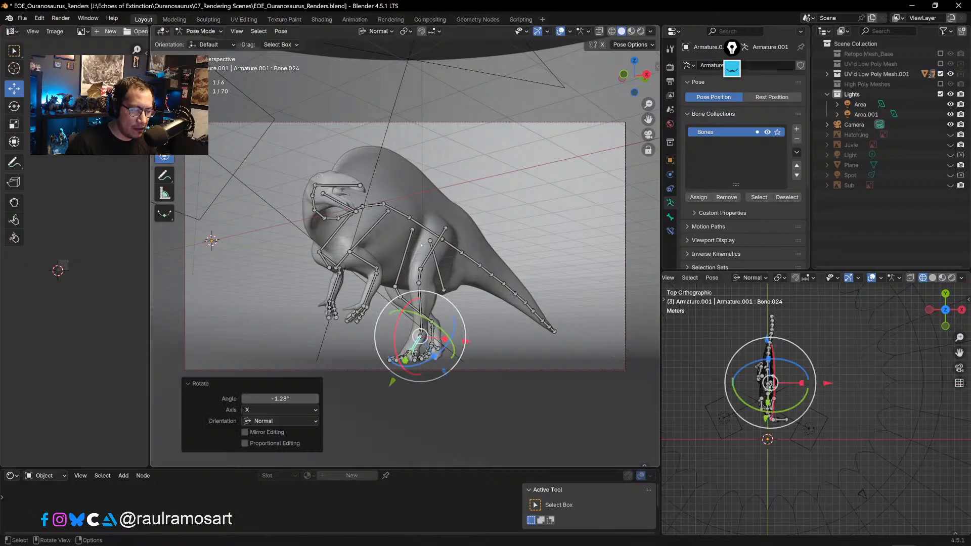
pyautogui.click(406, 257)
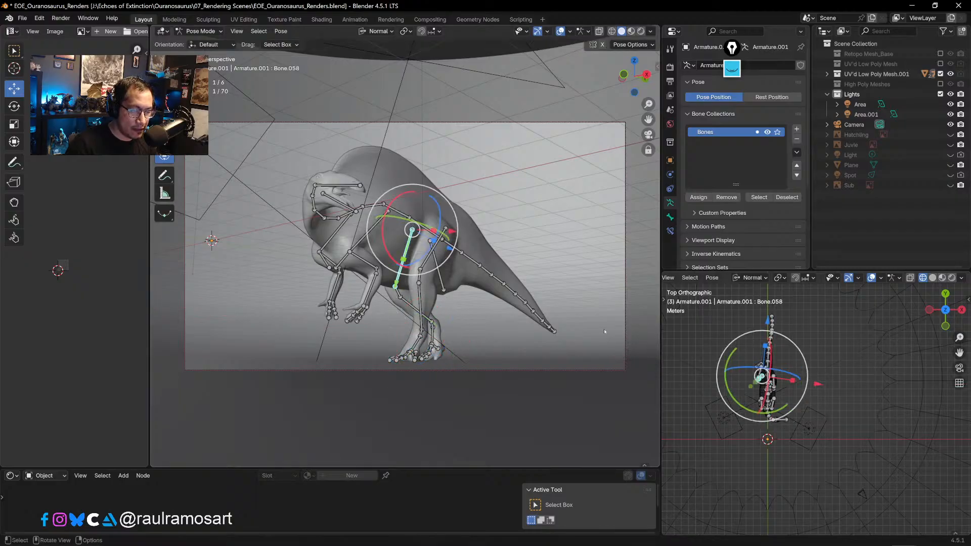
# - Rotate the bone near the tail base about -5 degrees around its Z axis in the top view
pyautogui.press('KP_7')
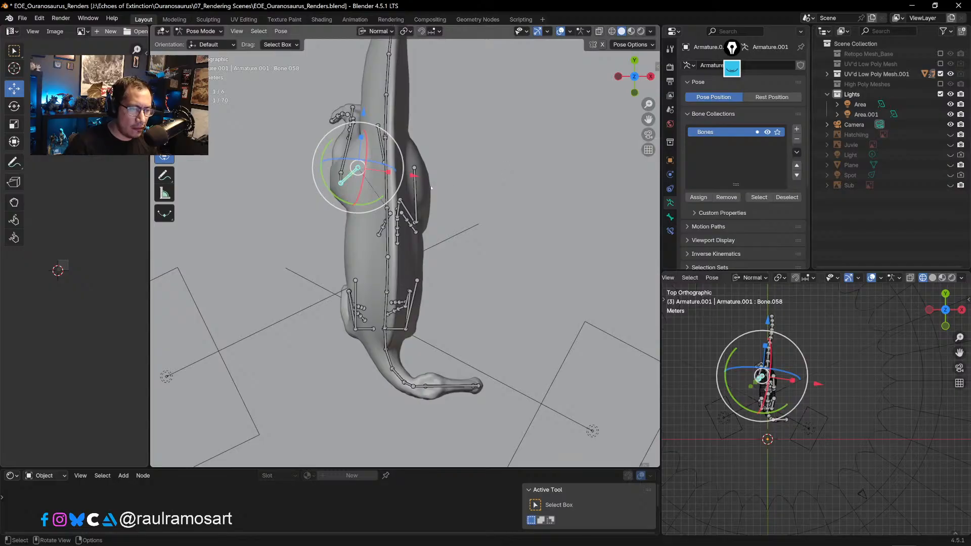
pyautogui.keyDown('shift'); pyautogui.moveTo(431, 188); pyautogui.dragTo(412, 303, button='middle'); pyautogui.keyUp('shift')
pyautogui.keyDown('shift'); pyautogui.moveTo(466, 239); pyautogui.dragTo(471, 292, button='middle'); pyautogui.keyUp('shift')
pyautogui.click(390, 281)
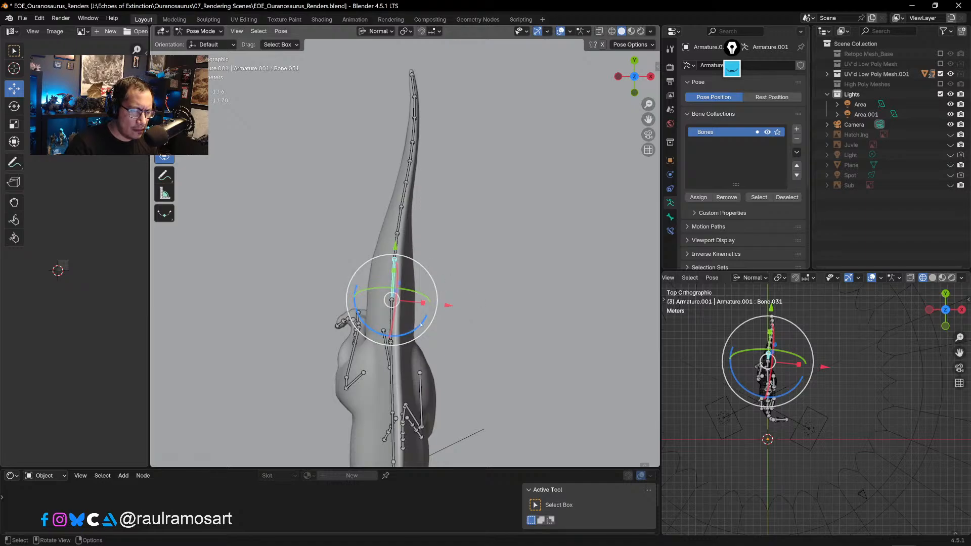
pyautogui.moveTo(419, 327); pyautogui.dragTo(411, 326)
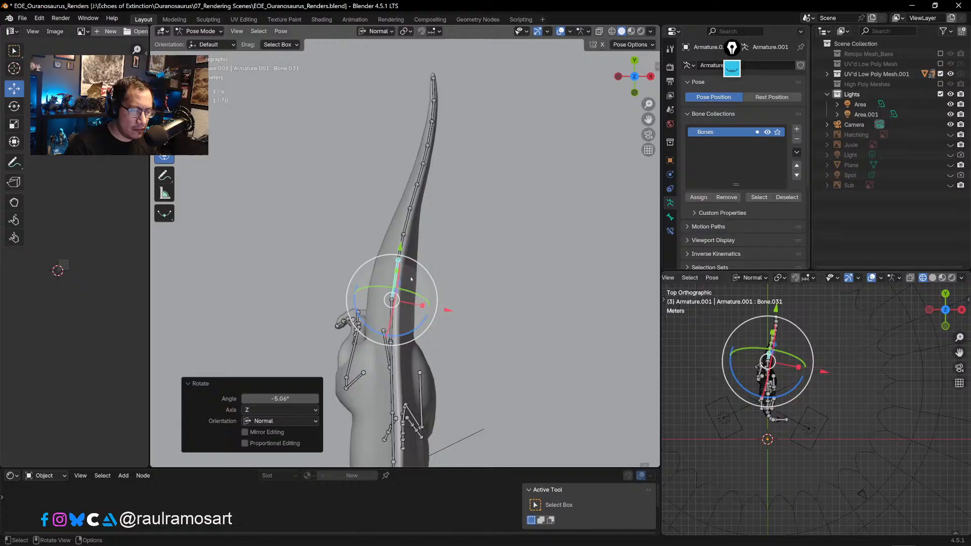
# - Counter-rotate the mid-tail bones to curve the tail, turning the farther one about 4.1 degrees around its Z axis
pyautogui.click(408, 222)
pyautogui.moveTo(427, 262); pyautogui.dragTo(424, 186)
pyautogui.click(413, 198)
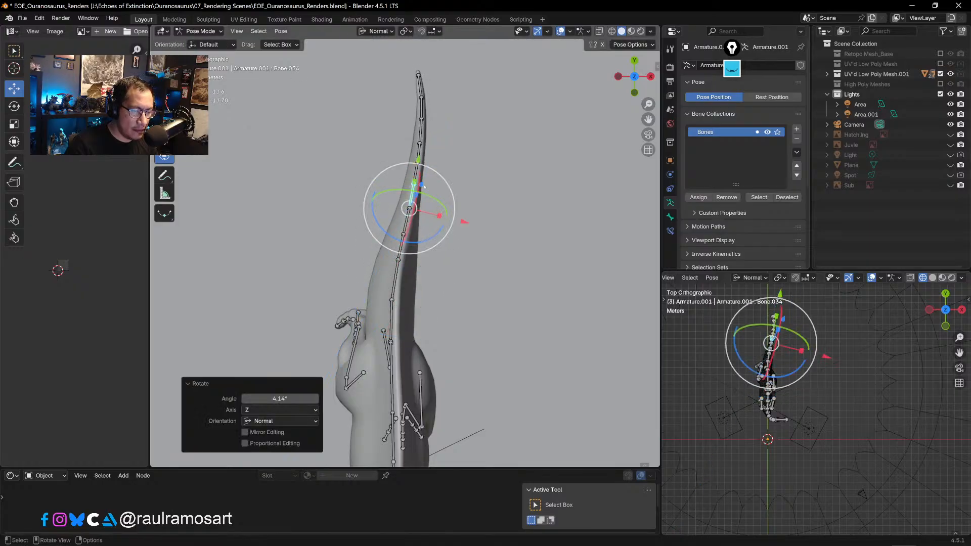
# - Continue the tail's sideways curve in the top view, rotating the next two bones about 5.1 and 3.7 degrees around their Z axes
pyautogui.click(418, 171)
pyautogui.keyDown('shift'); pyautogui.moveTo(418, 172); pyautogui.dragTo(420, 232, button='middle'); pyautogui.keyUp('shift')
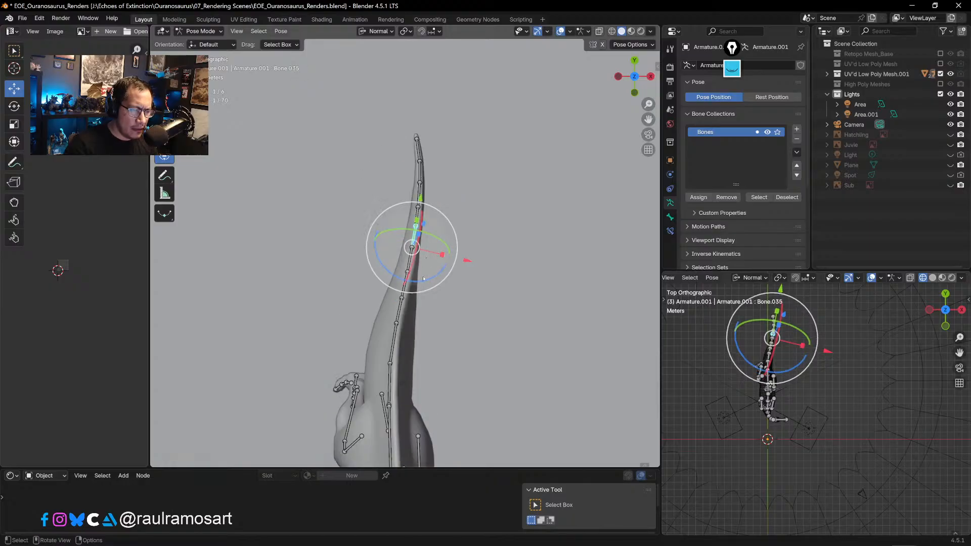
pyautogui.moveTo(429, 282); pyautogui.dragTo(418, 286)
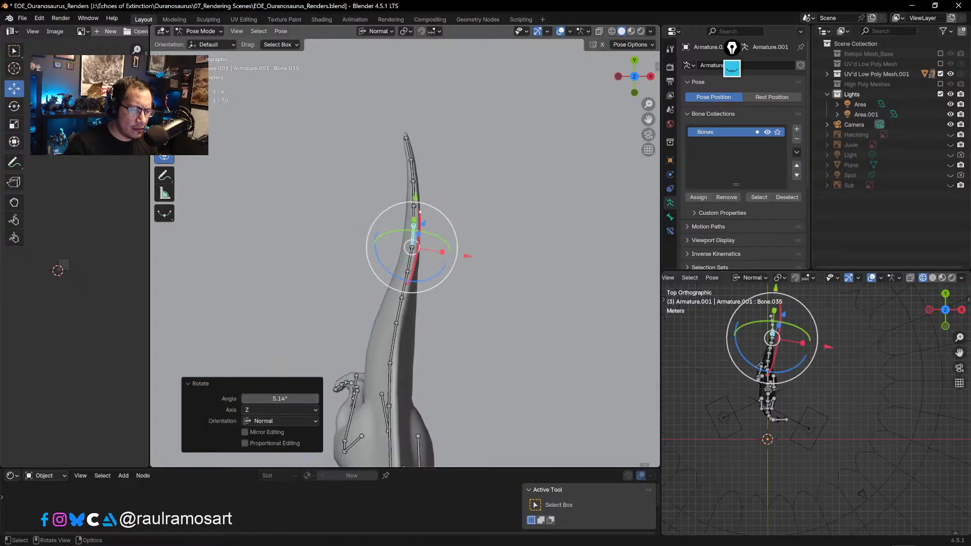
pyautogui.click(417, 212)
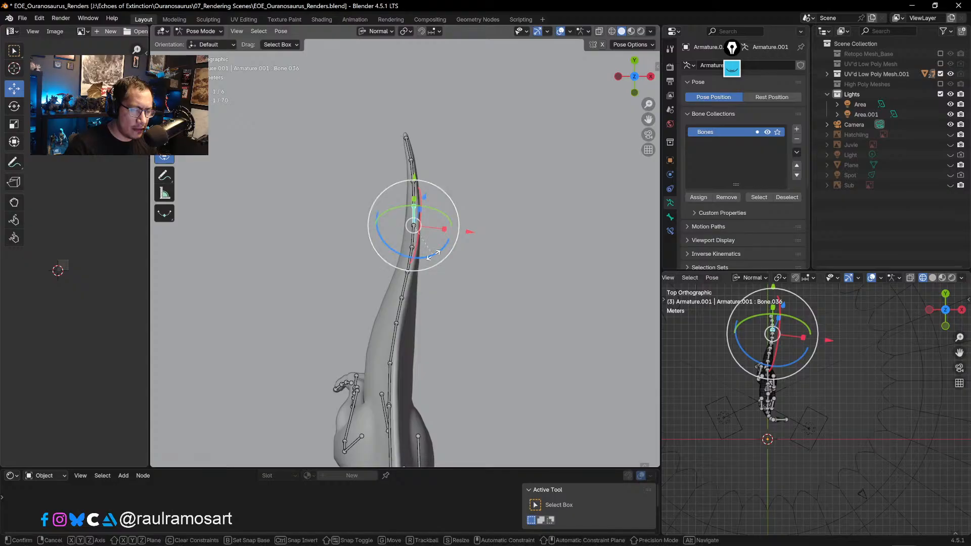
pyautogui.moveTo(428, 252); pyautogui.dragTo(433, 250)
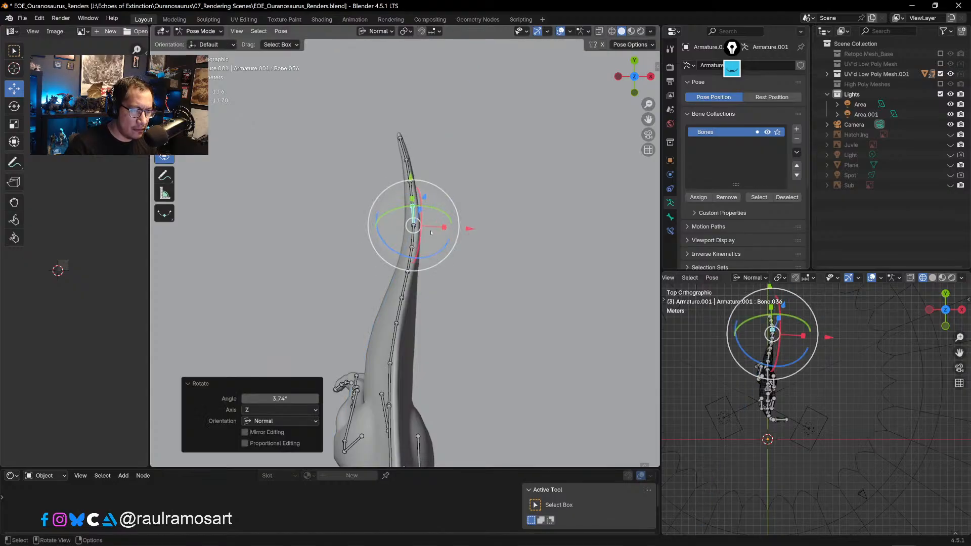
# - Bend the remaining bones toward the tail tip sideways, turning the tip bone about 1.4 degrees around its Z axis
pyautogui.click(406, 201)
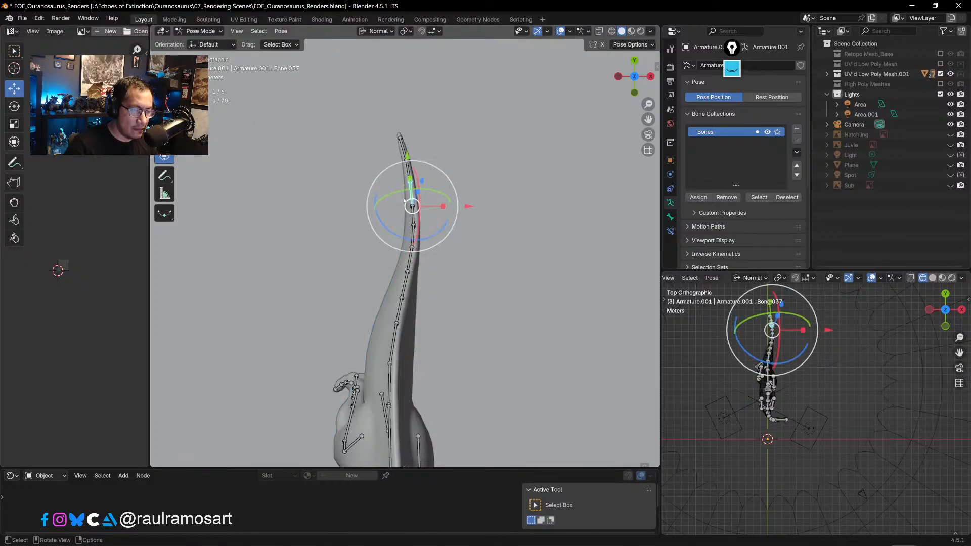
pyautogui.moveTo(446, 225); pyautogui.dragTo(428, 190)
pyautogui.click(403, 171)
pyautogui.click(398, 152)
pyautogui.scroll(-5, 463, 257)
pyautogui.moveTo(463, 257); pyautogui.dragTo(343, 160, button='middle')
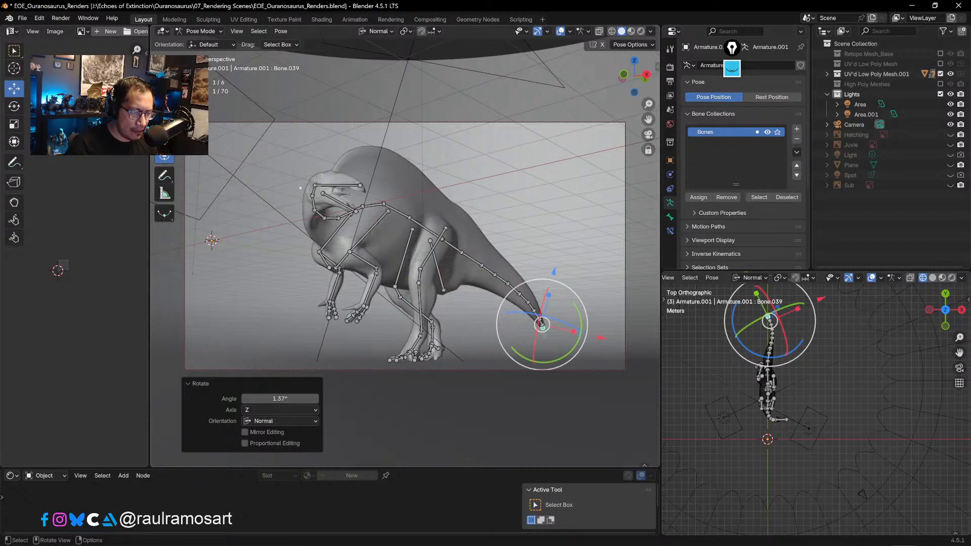
# - Rotate the nearer upper arm bone about 7.7 degrees around X and 15.2 around Y, and the farther one about -6.5 around Y
pyautogui.click(366, 269)
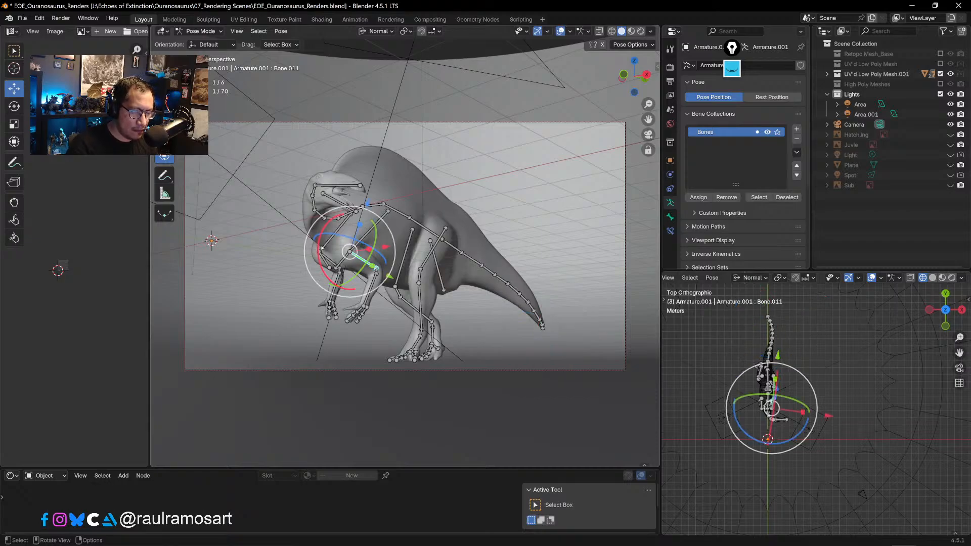
pyautogui.moveTo(322, 247); pyautogui.dragTo(322, 269)
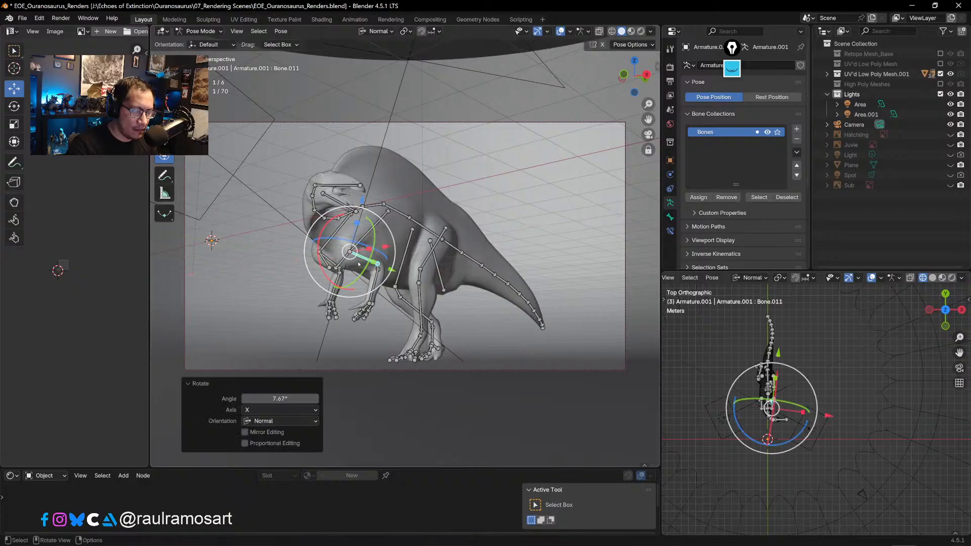
pyautogui.moveTo(373, 248); pyautogui.dragTo(367, 290)
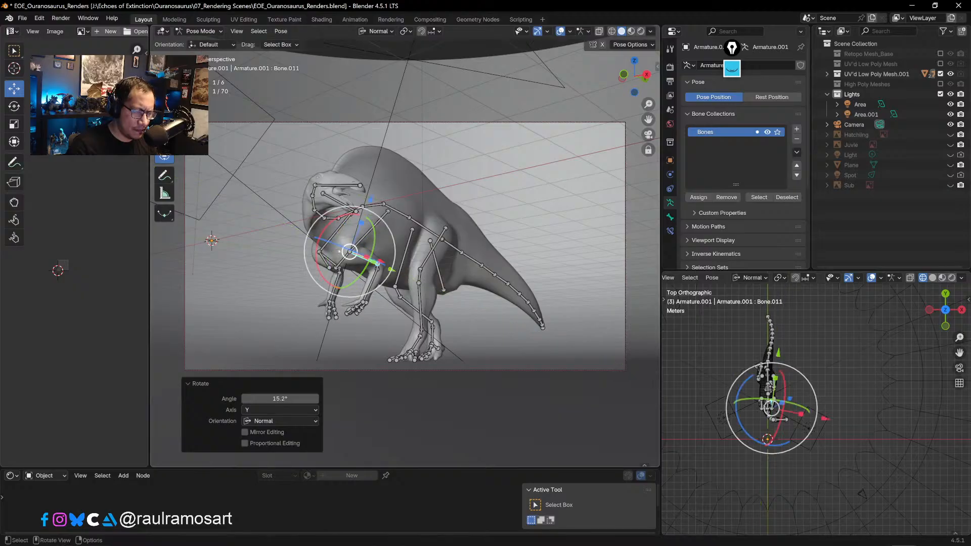
pyautogui.click(331, 261)
pyautogui.moveTo(351, 236); pyautogui.dragTo(349, 227)
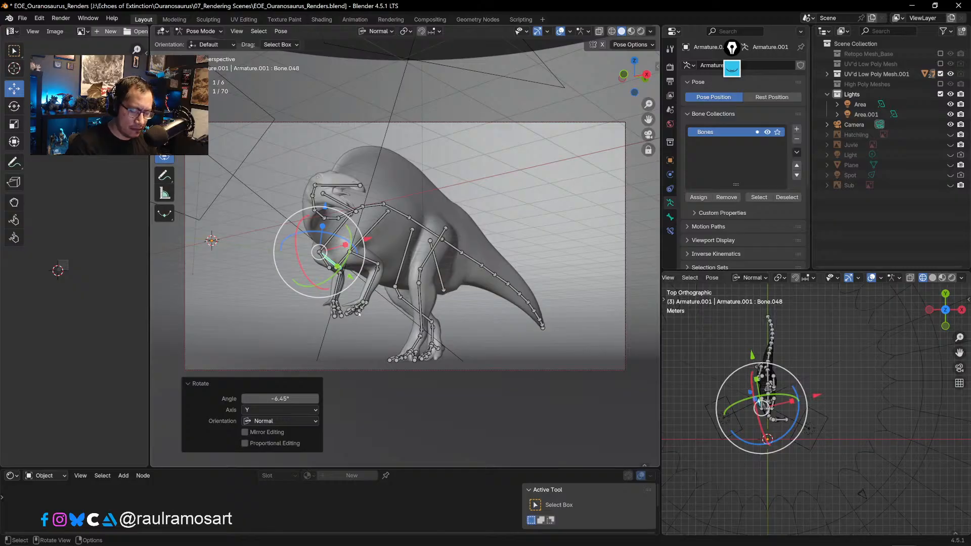
# - Rotate the hand bone of the farther arm about -18.3 degrees around its Z axis
pyautogui.press('KP_7')
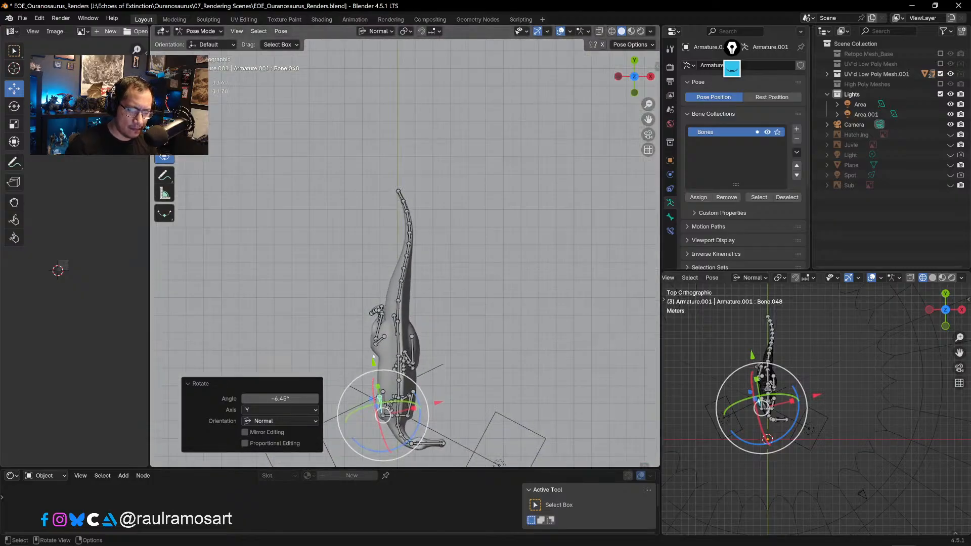
pyautogui.press('KP_Decimal')
pyautogui.scroll(-4, 374, 356)
pyautogui.moveTo(374, 356); pyautogui.dragTo(408, 207, button='middle')
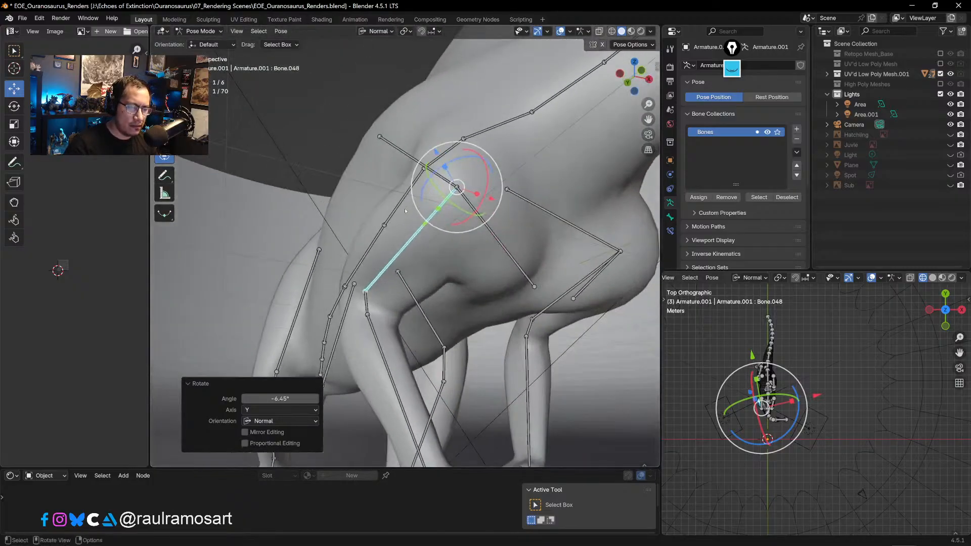
pyautogui.keyDown('shift'); pyautogui.moveTo(475, 393); pyautogui.dragTo(447, 211, button='middle'); pyautogui.keyUp('shift')
pyautogui.click(448, 216)
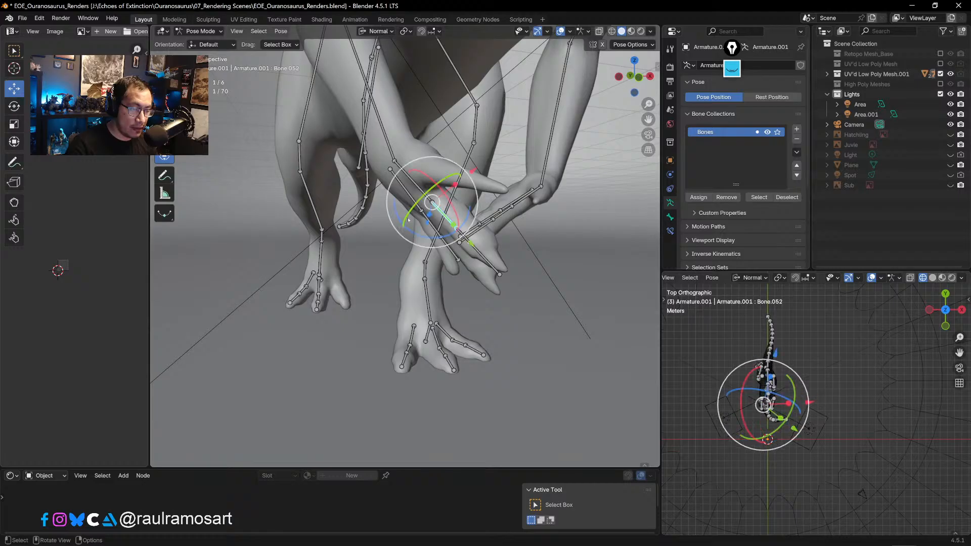
pyautogui.press('r')
pyautogui.click(425, 235)
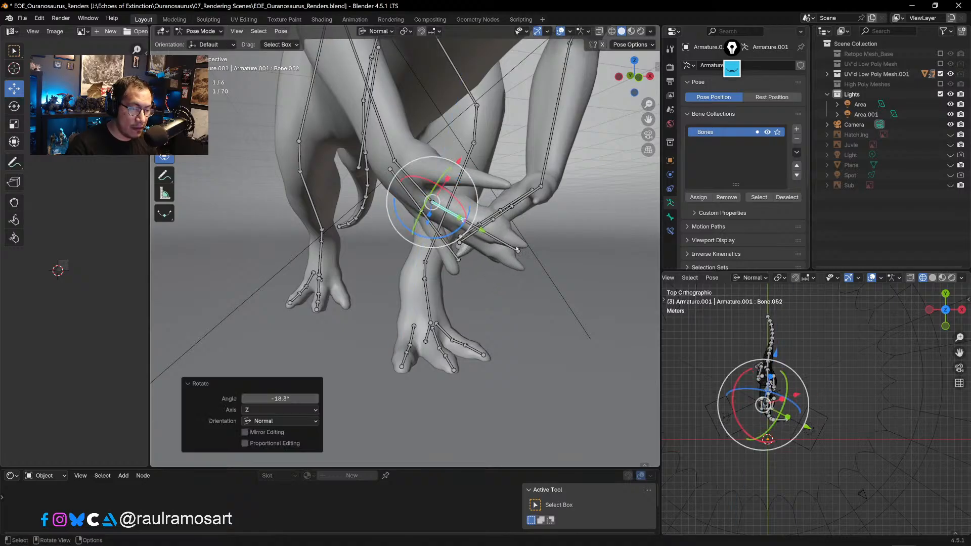
# - Rotate the finger bones of the farther hand, turning the last one about -50.8 degrees around its Z axis
pyautogui.click(497, 239)
pyautogui.moveTo(498, 239); pyautogui.dragTo(532, 203, button='middle')
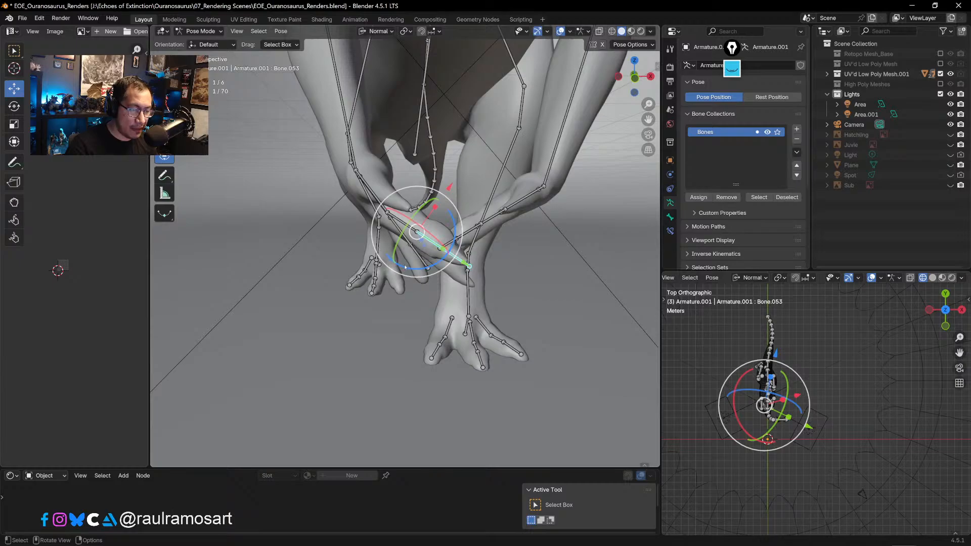
pyautogui.moveTo(405, 267); pyautogui.dragTo(435, 256)
pyautogui.moveTo(435, 256); pyautogui.dragTo(508, 206, button='middle')
pyautogui.click(509, 208)
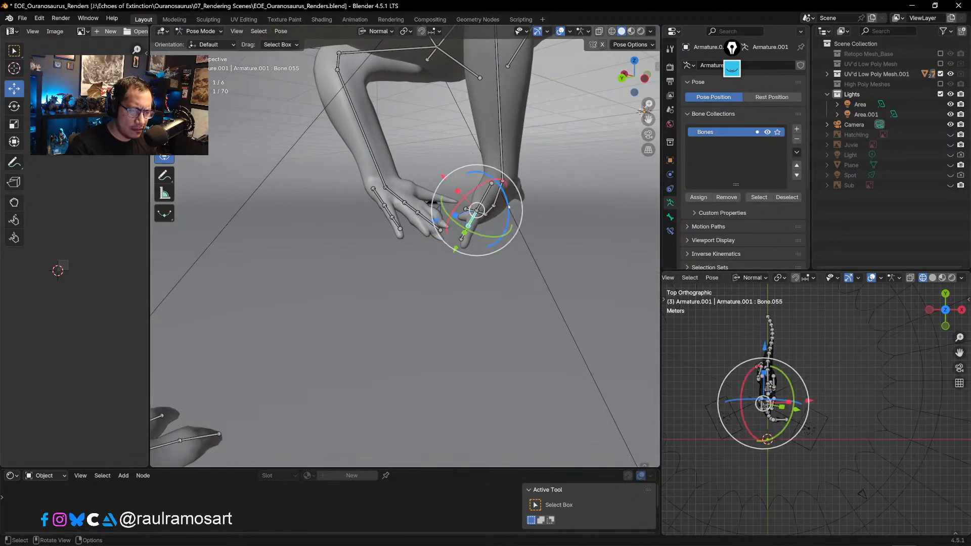
pyautogui.moveTo(509, 207); pyautogui.dragTo(479, 218)
pyautogui.click(455, 205)
pyautogui.moveTo(478, 218); pyautogui.dragTo(477, 211, button='middle')
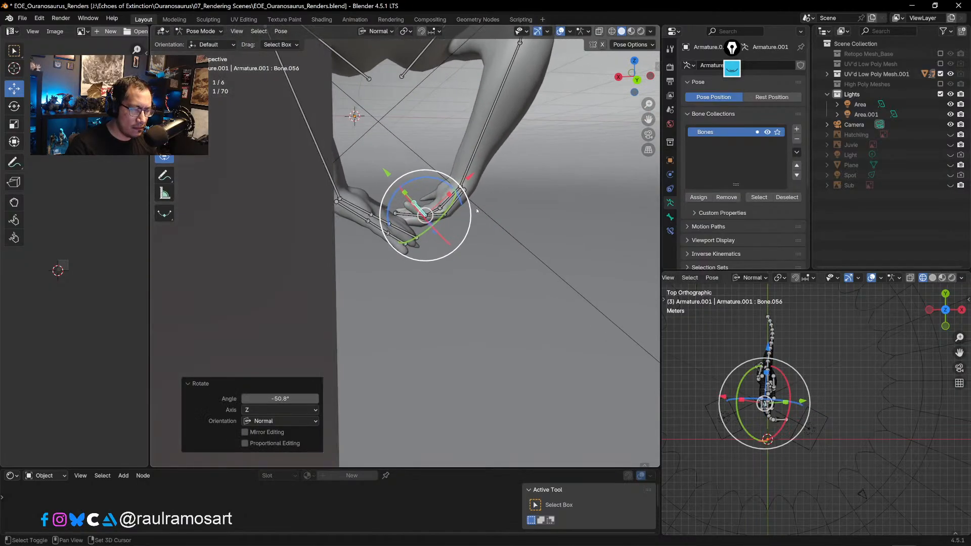
# - Curl the finger bones of the nearer hand, turning the last one about 31.8 degrees around its Z axis
pyautogui.click(354, 206)
pyautogui.moveTo(366, 174); pyautogui.dragTo(373, 185)
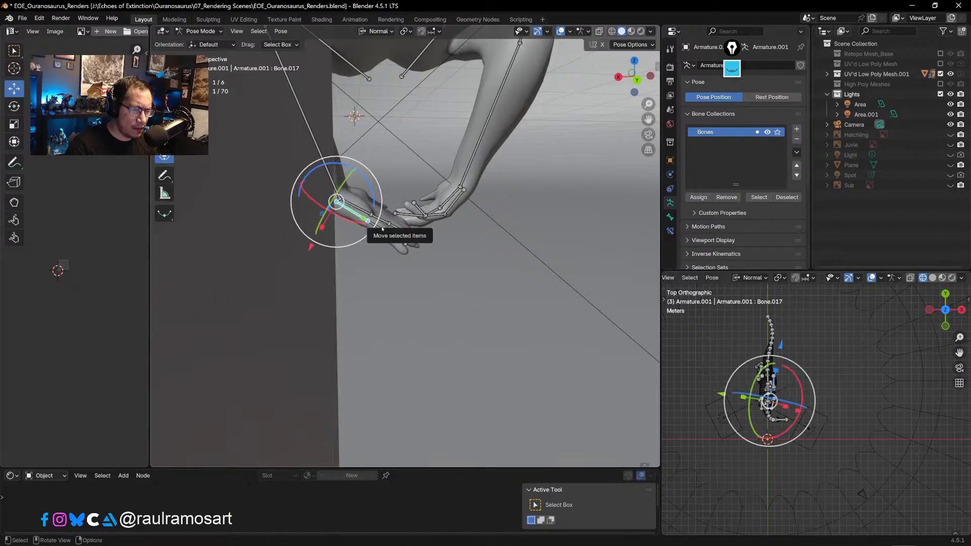
pyautogui.click(401, 212)
pyautogui.moveTo(402, 212); pyautogui.dragTo(390, 169)
pyautogui.click(407, 208)
pyautogui.click(398, 215)
pyautogui.click(412, 212)
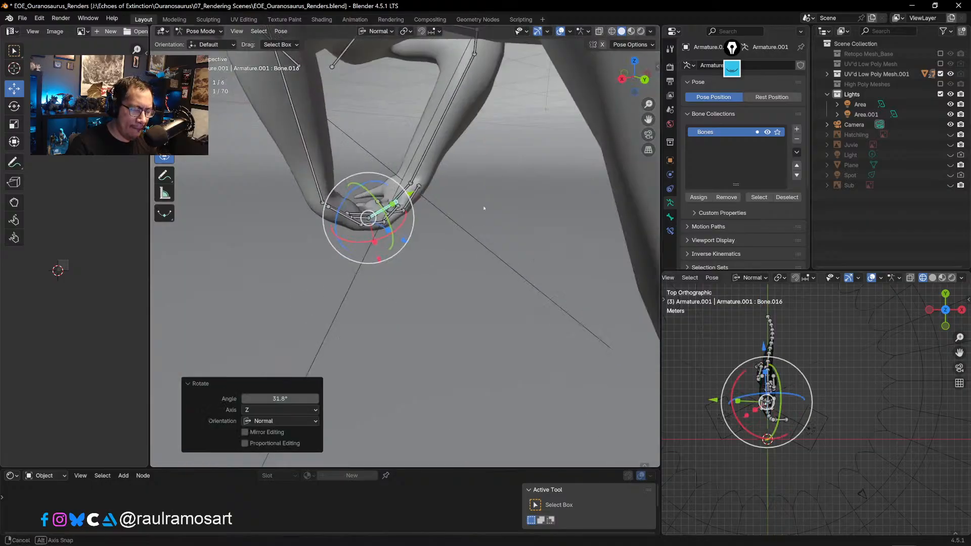
# - Rotate the farther arm's upper bone about 12.5 degrees and its forearm bone about -16.4 degrees around X, and check the camera view
pyautogui.moveTo(394, 172); pyautogui.dragTo(567, 213, button='middle')
pyautogui.moveTo(467, 212); pyautogui.dragTo(427, 161, button='middle')
pyautogui.click(429, 158)
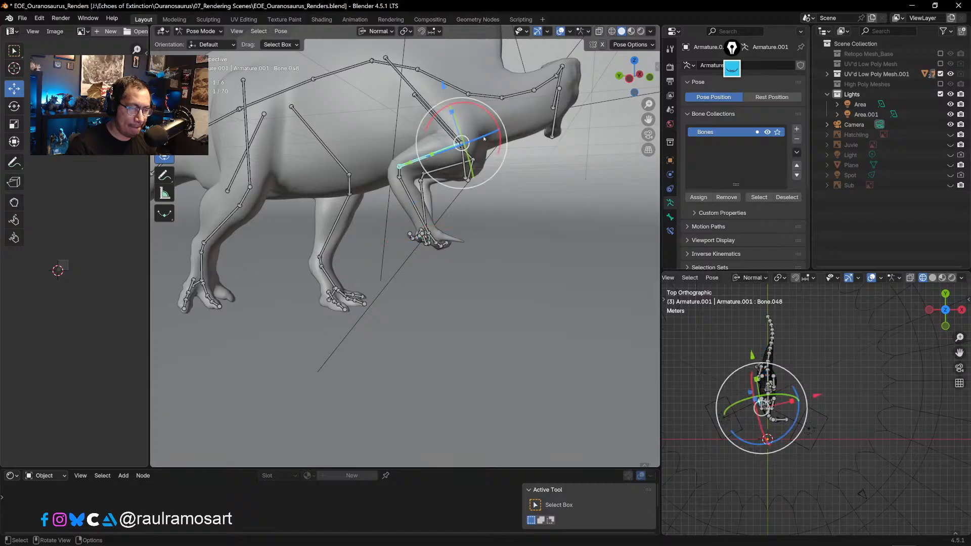
pyautogui.moveTo(496, 125); pyautogui.dragTo(499, 131)
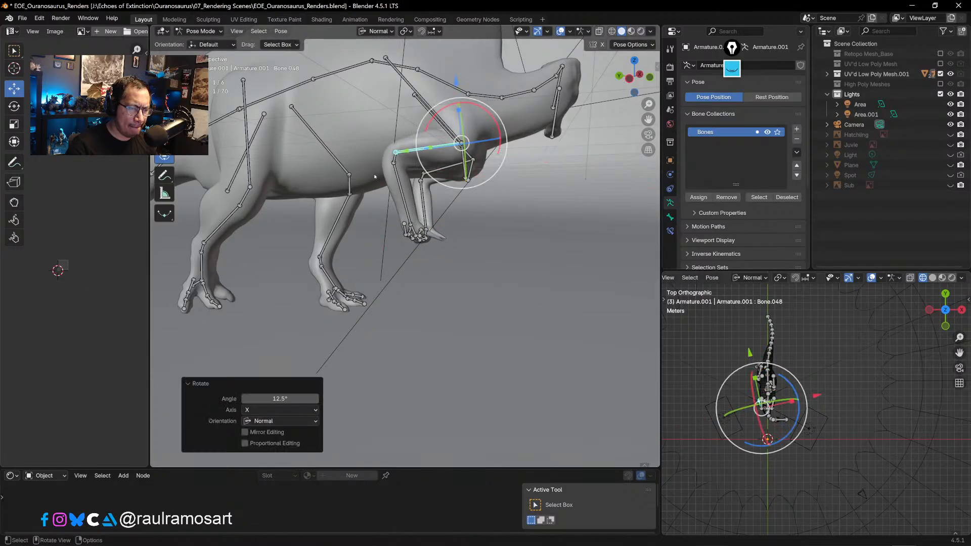
pyautogui.click(402, 188)
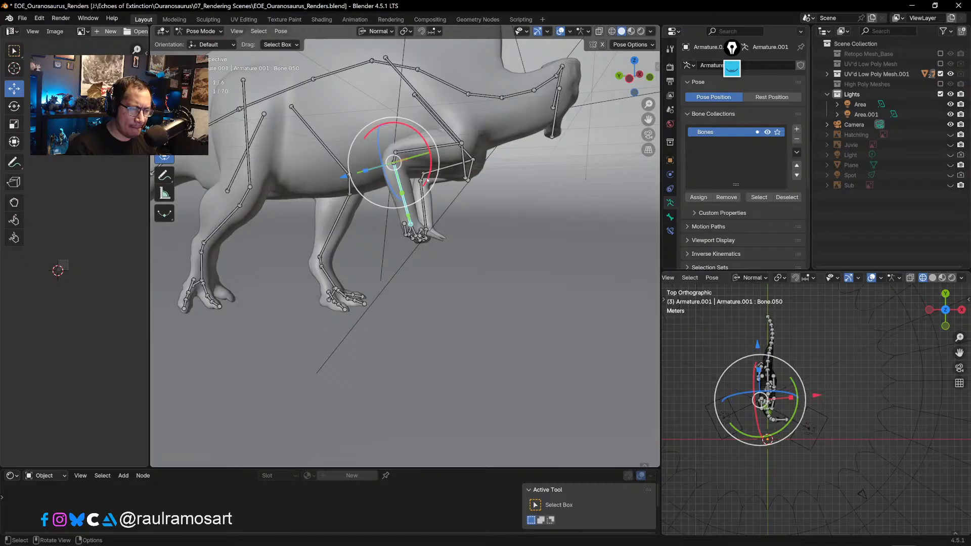
pyautogui.moveTo(430, 157); pyautogui.dragTo(435, 164)
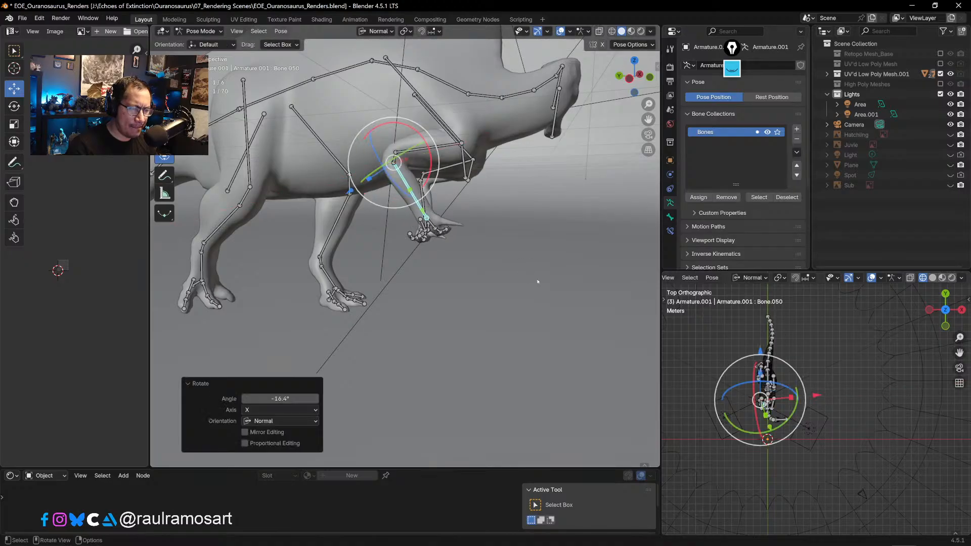
pyautogui.press('KP_0')
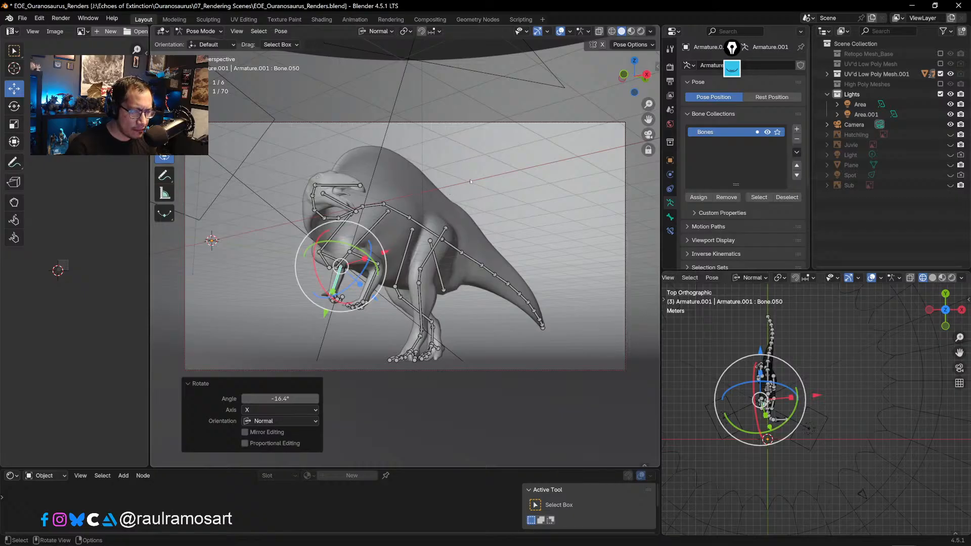
pyautogui.click(453, 199)
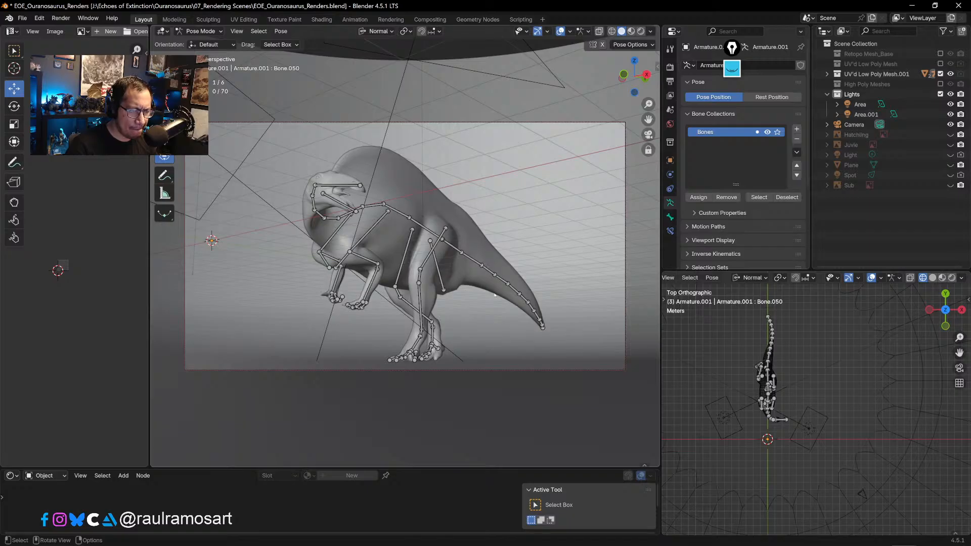
# - Move the Cylinder backdrop from the UV'd Low Poly Mesh.001 collection to the Scene Collection and hide it in the viewport
pyautogui.press('KP_3')
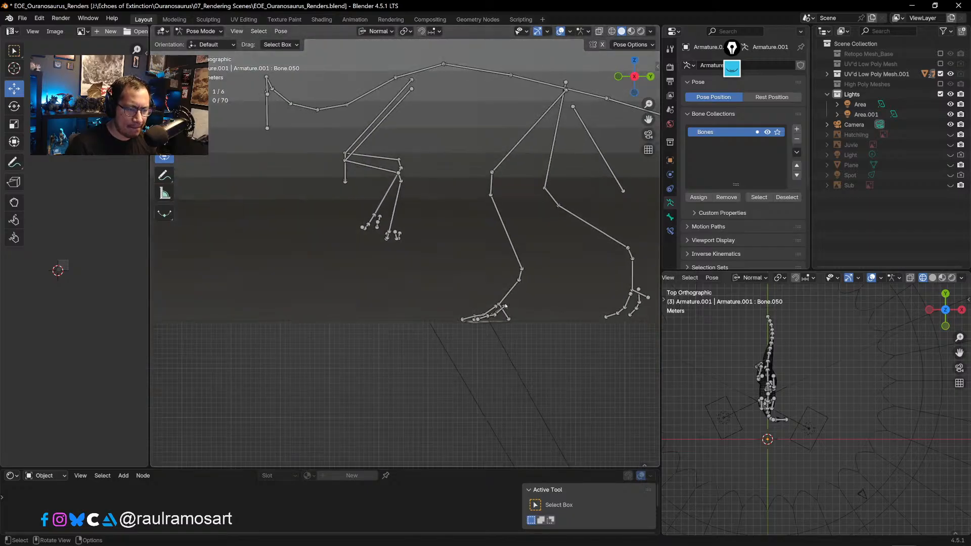
pyautogui.scroll(-3, 506, 305)
pyautogui.keyDown('shift'); pyautogui.moveTo(506, 305); pyautogui.dragTo(210, 342, button='middle'); pyautogui.keyUp('shift')
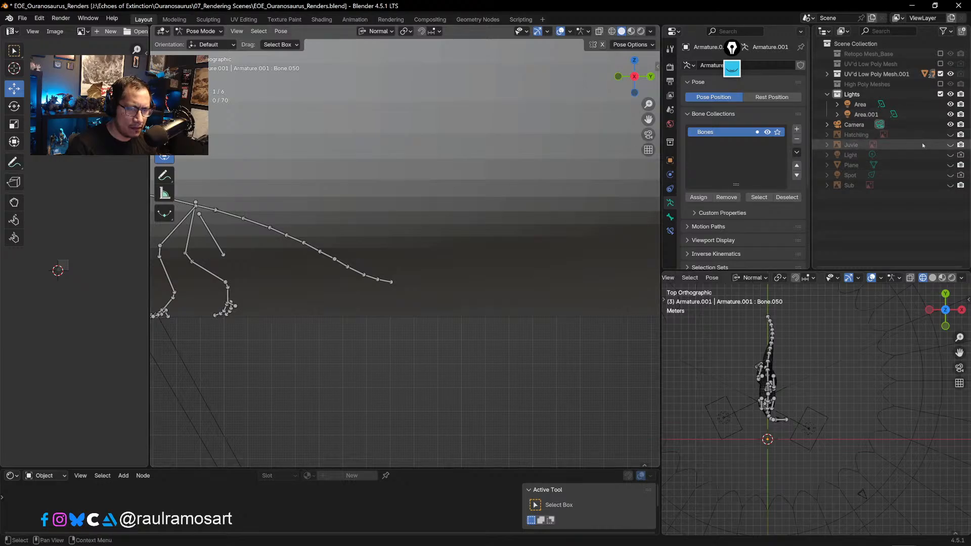
pyautogui.click(826, 73)
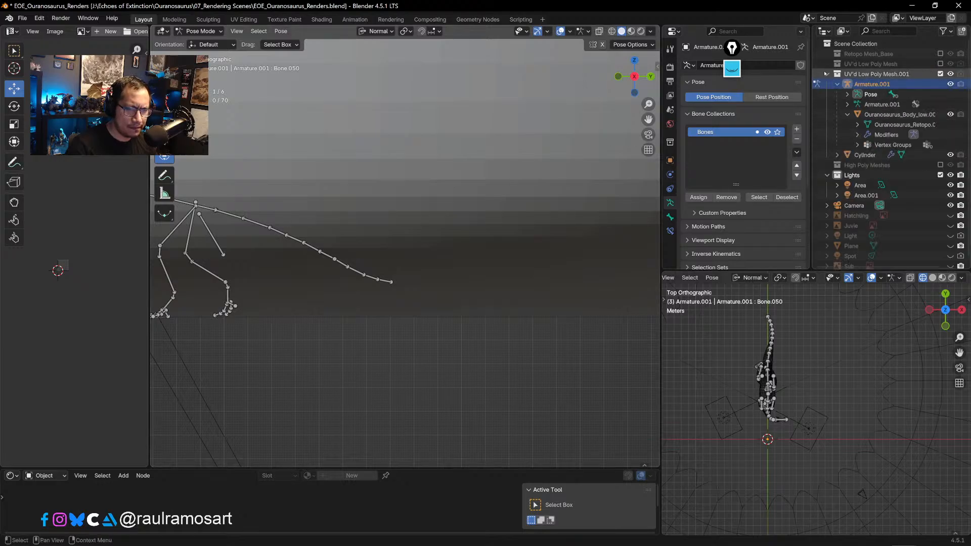
pyautogui.click(855, 155)
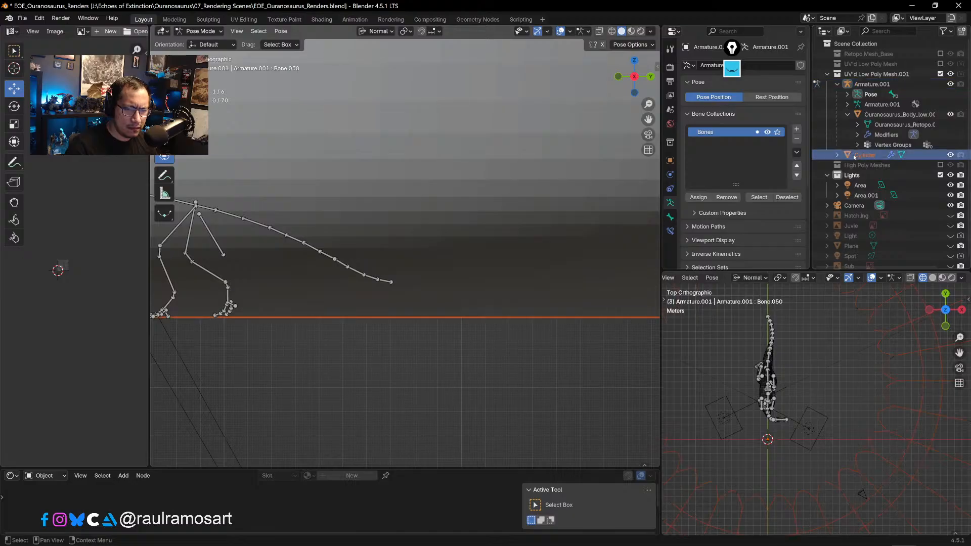
pyautogui.moveTo(861, 157); pyautogui.dragTo(857, 44)
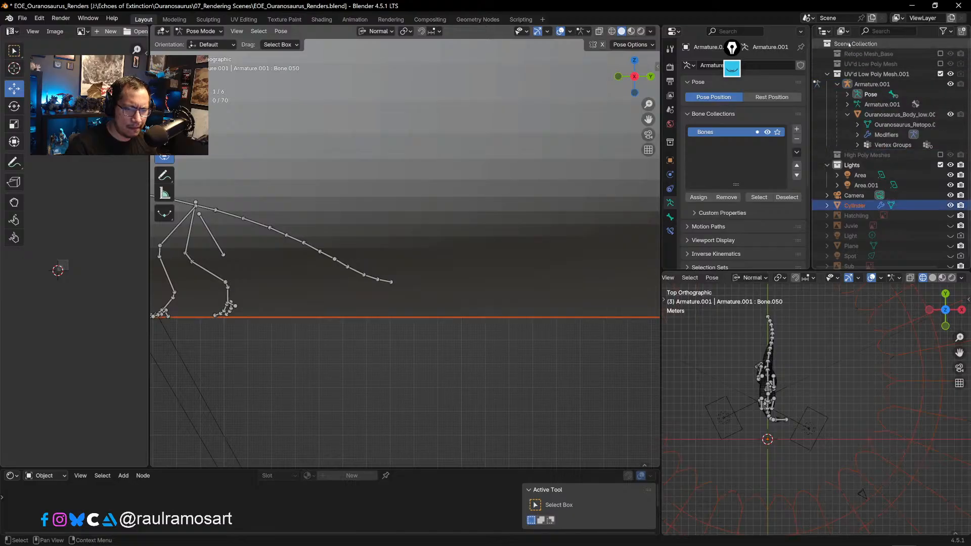
pyautogui.click(827, 74)
pyautogui.click(951, 135)
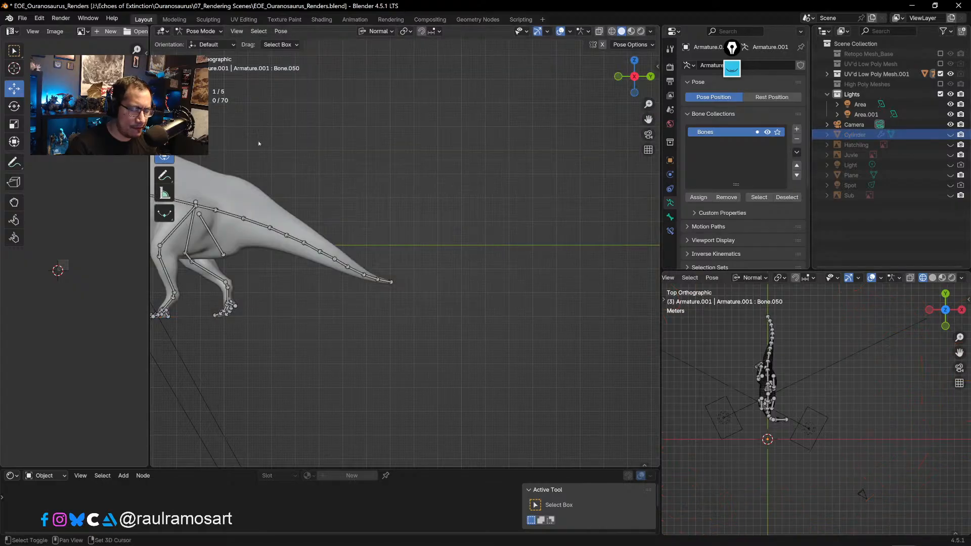
# - Bend the end of the tail downward in the side view, turning the tip bone about -13.6 degrees around its X axis
pyautogui.scroll(4, 482, 205)
pyautogui.scroll(3, 482, 204)
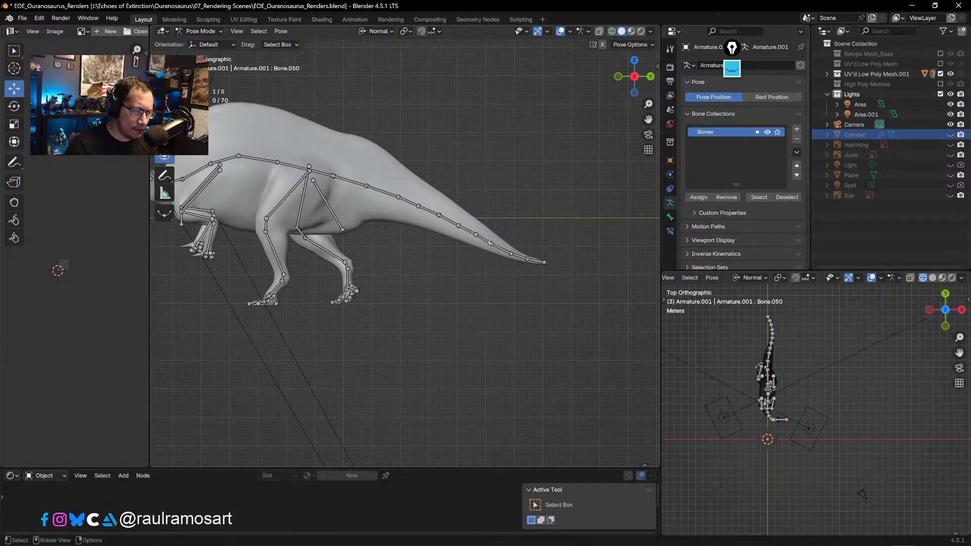
pyautogui.click(461, 225)
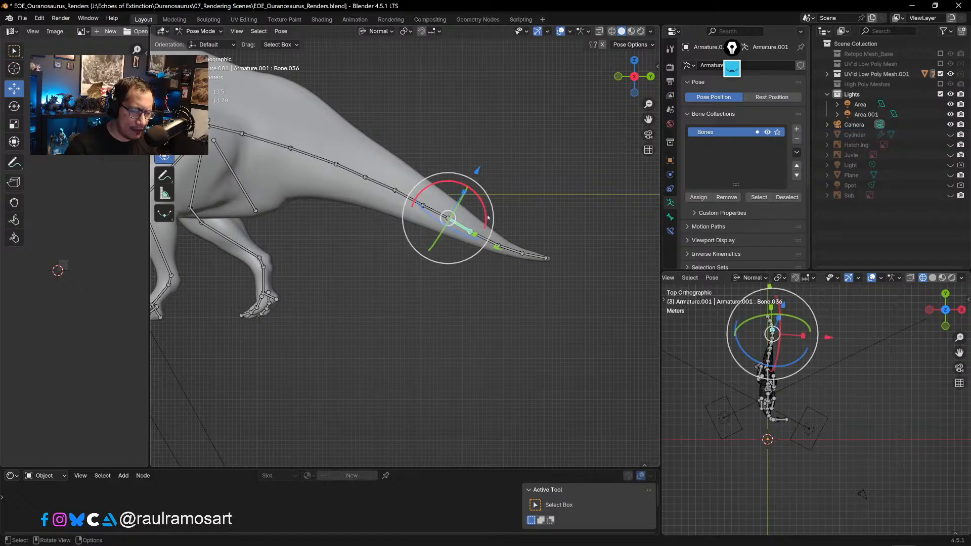
pyautogui.moveTo(487, 219); pyautogui.dragTo(535, 245)
pyautogui.click(485, 240)
pyautogui.click(521, 251)
pyautogui.click(513, 271)
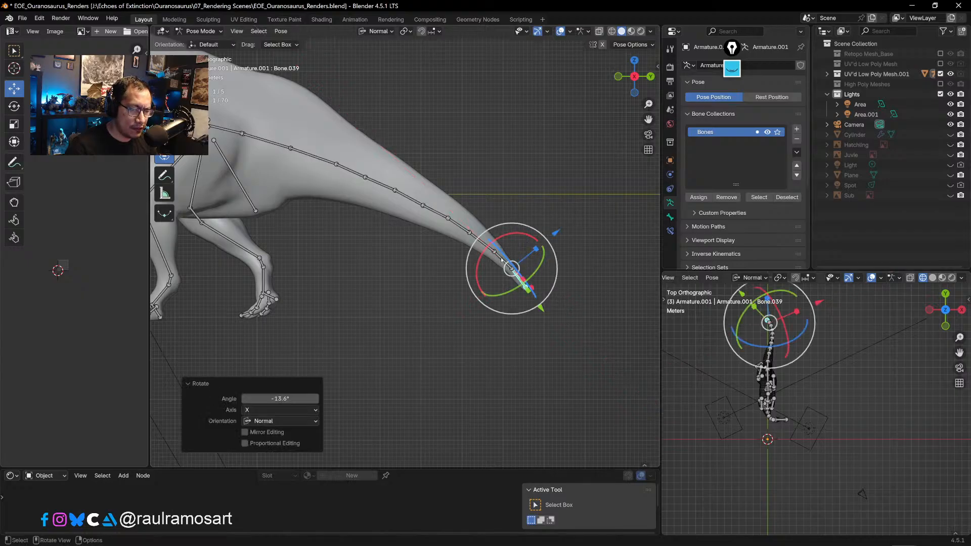
# - Refine the downward bend of the bones before the tail tip, turning the third-last one about -4.1 degrees around its X axis
pyautogui.click(502, 260)
pyautogui.moveTo(505, 217); pyautogui.dragTo(488, 202)
pyautogui.click(481, 239)
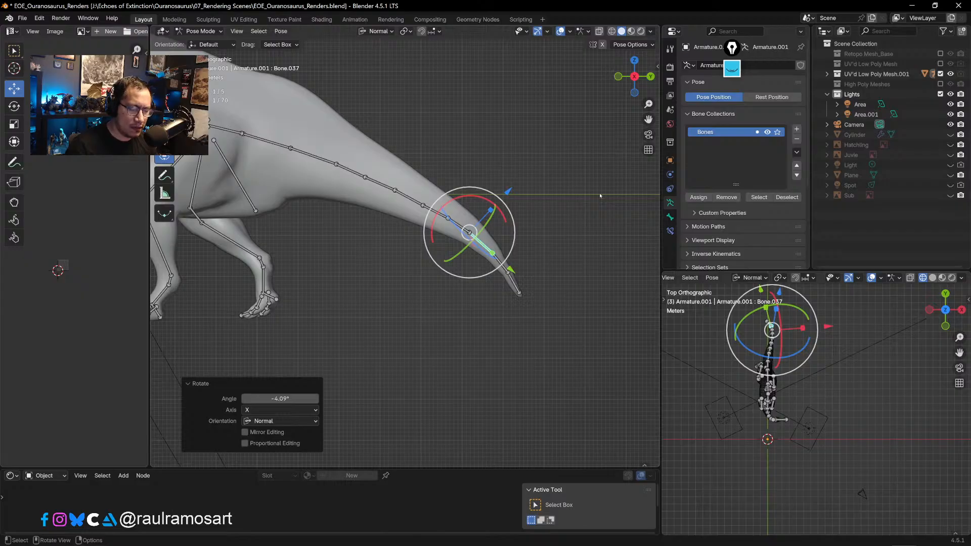
# - Return to the camera view, deselect the tail bone, unhide the Cylinder backdrop in the viewport and save the file
pyautogui.press('KP_0')
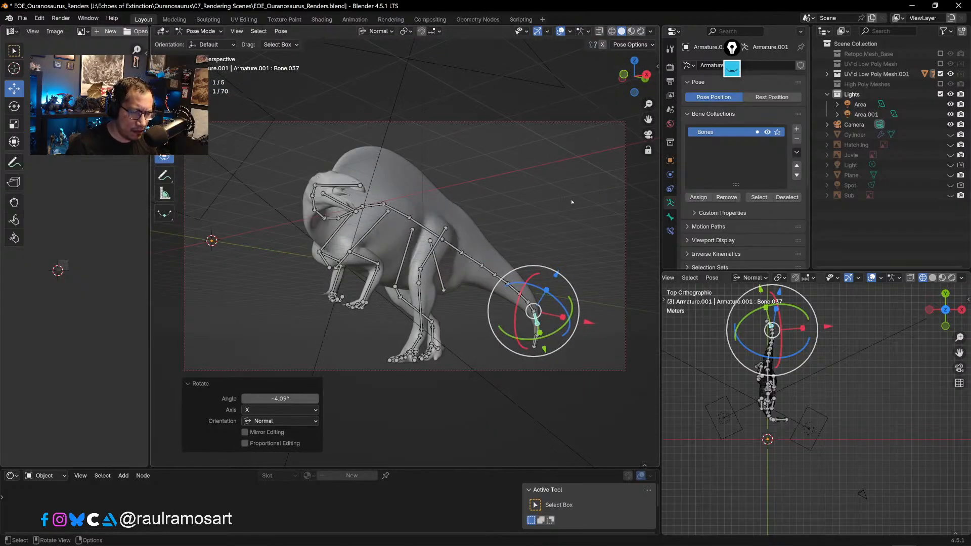
pyautogui.click(572, 202)
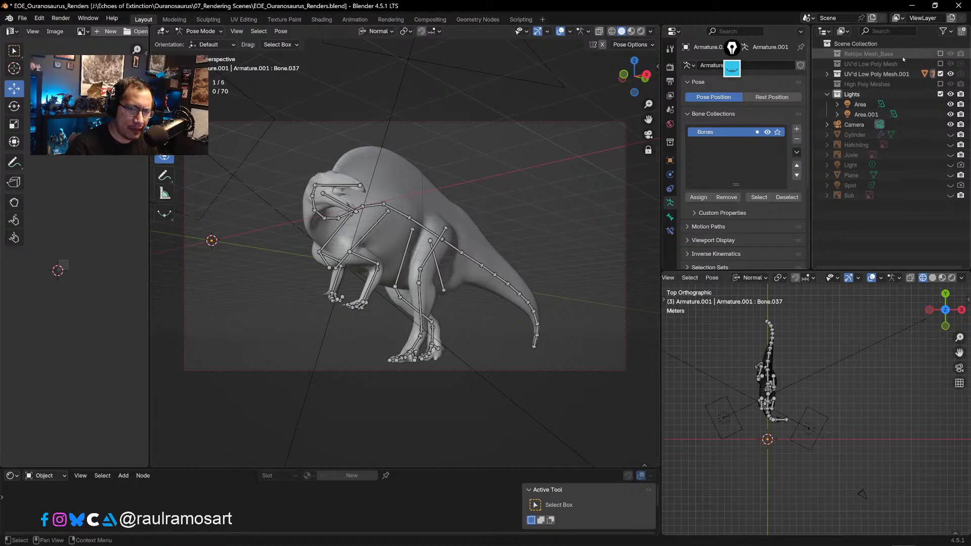
pyautogui.click(951, 134)
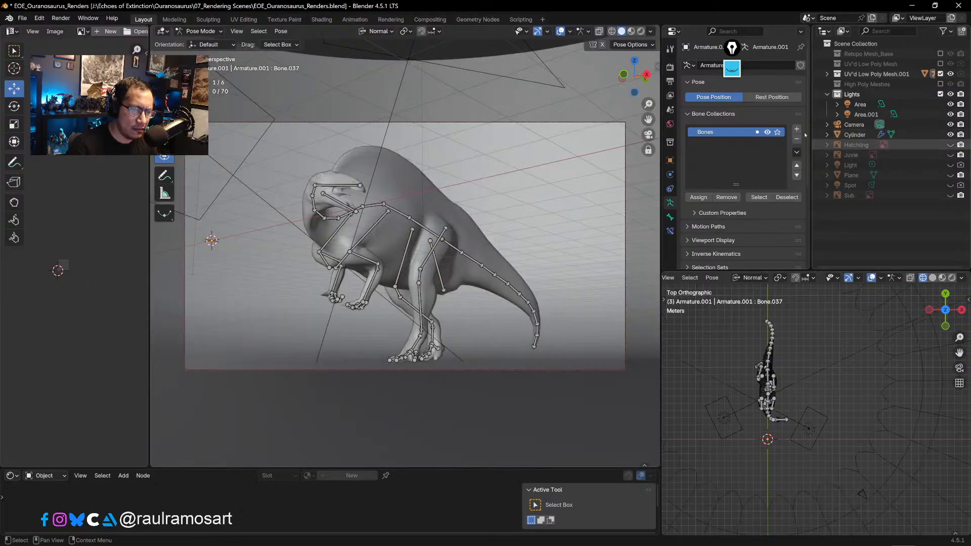
pyautogui.click(22, 18)
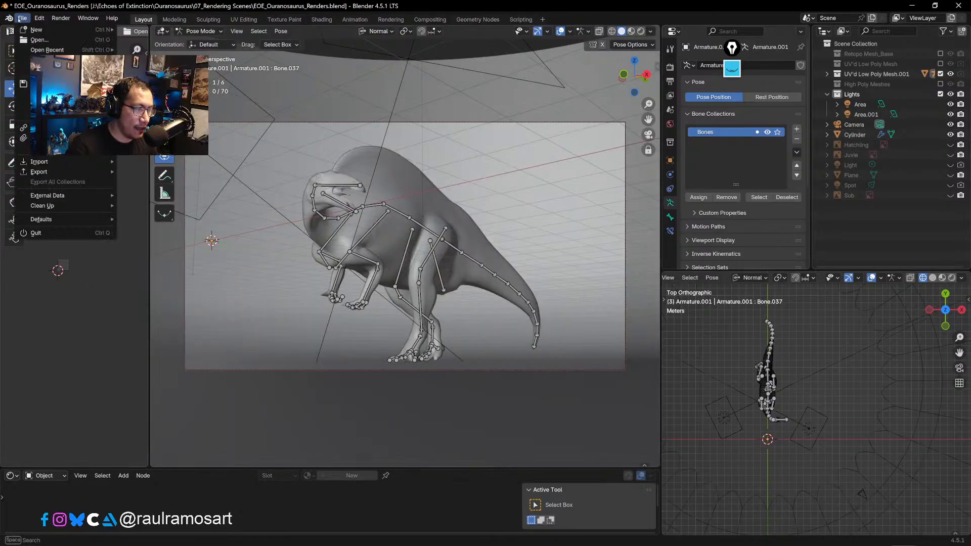
pyautogui.click(42, 84)
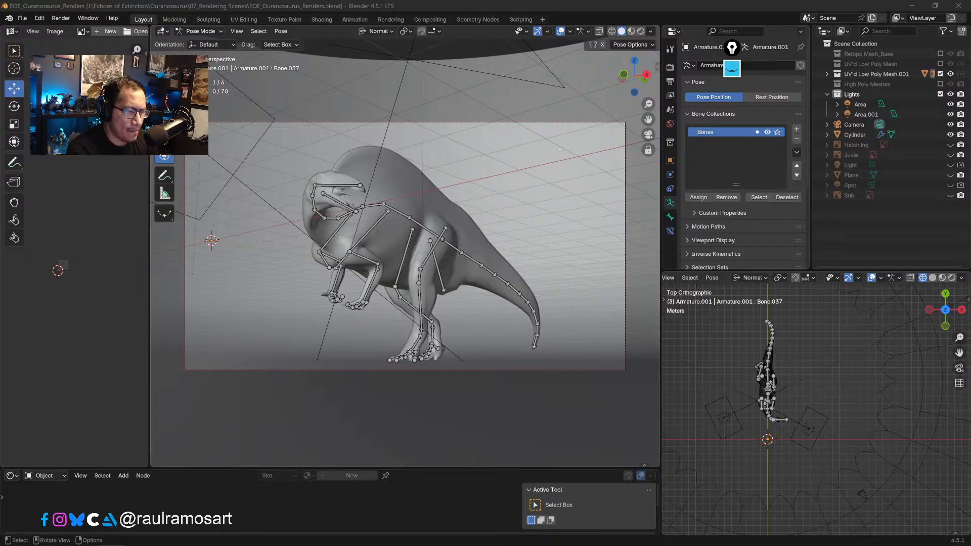
# - Show the camera view with rendered shading and no overlays, and leave Pose Mode for Object Mode
pyautogui.click(641, 30)
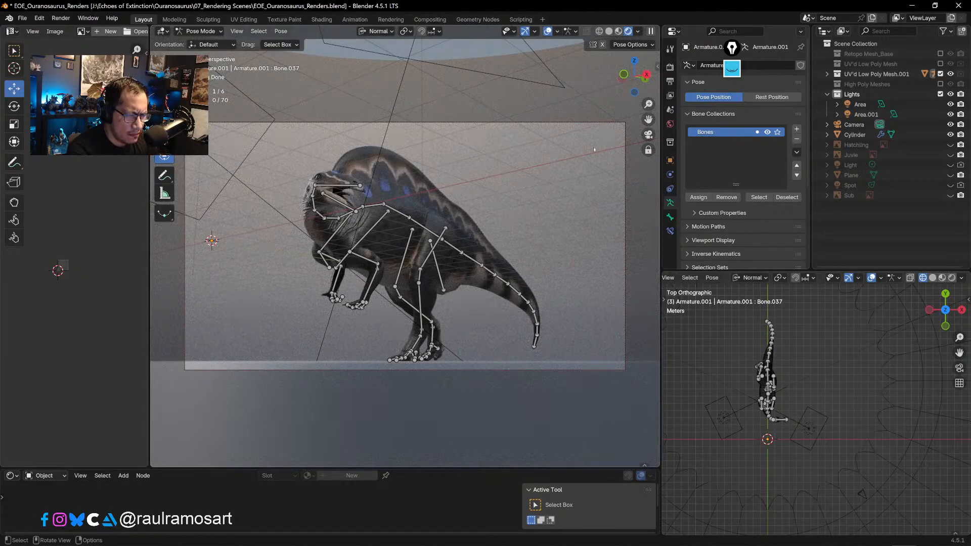
pyautogui.click(548, 32)
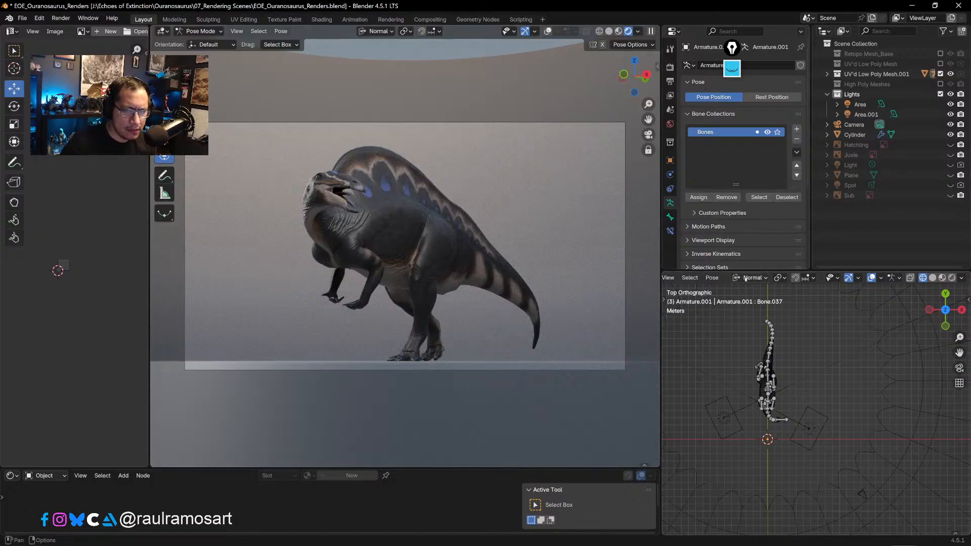
pyautogui.click(200, 31)
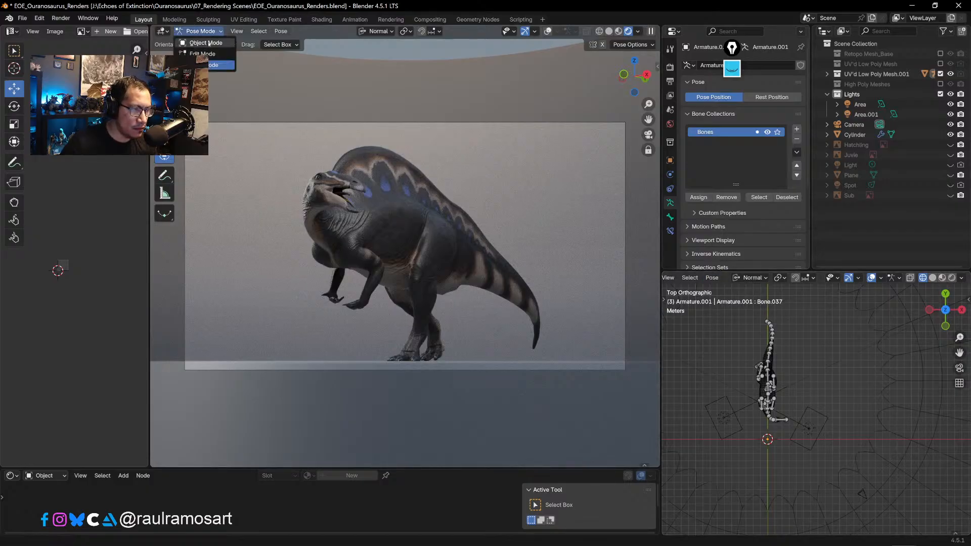
pyautogui.click(208, 44)
# - Move the Area.001 light slightly in the top view and rotate it to adjust its aim at the model
pyautogui.click(815, 432)
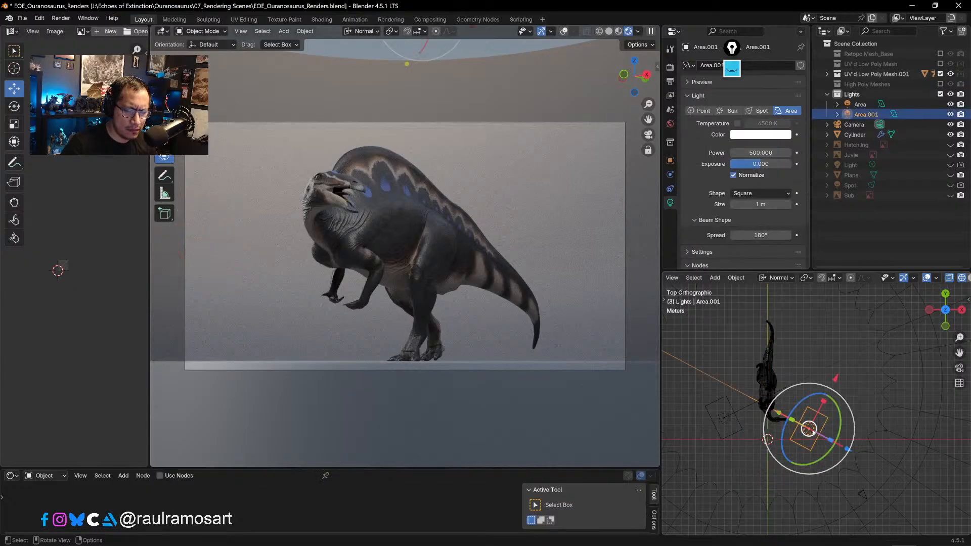
pyautogui.press('g')
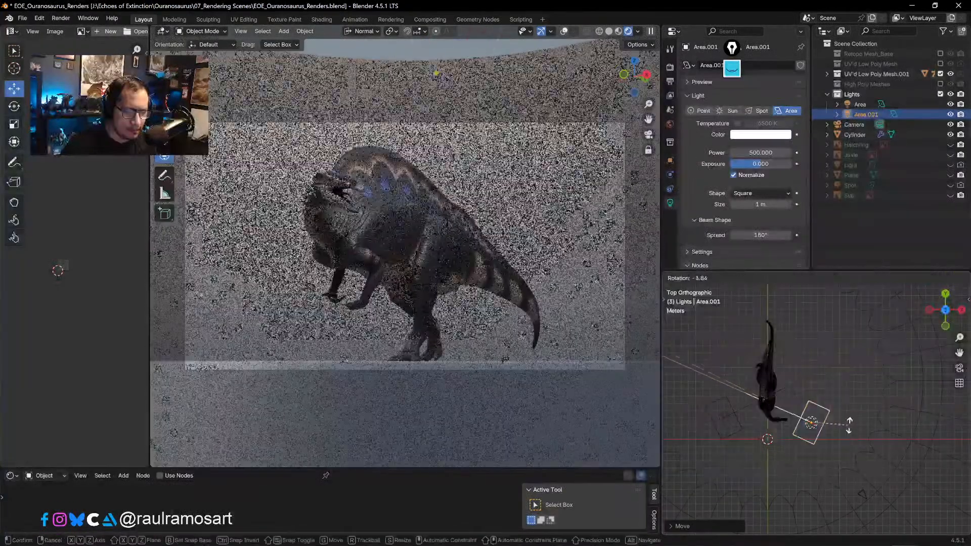
pyautogui.click(849, 423)
pyautogui.press('r')
pyautogui.click(851, 421)
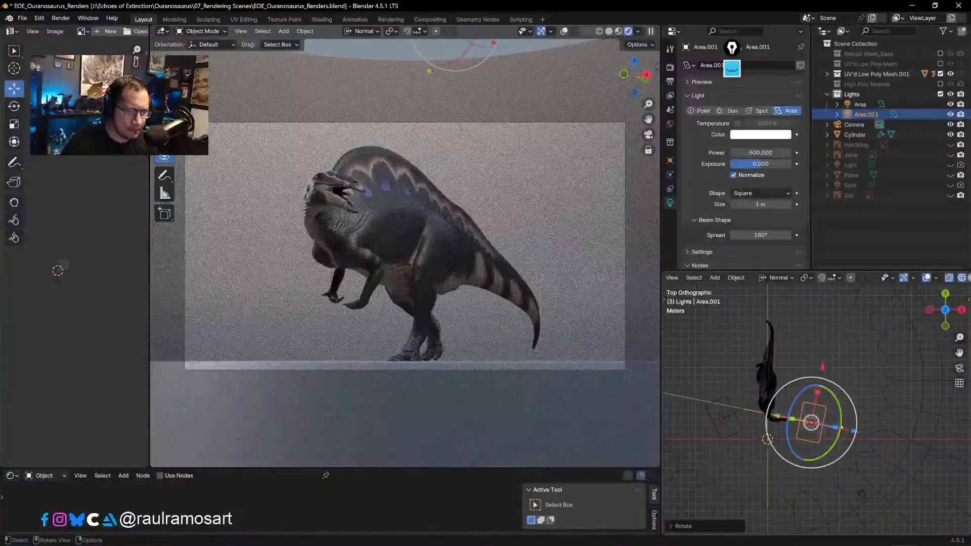
# - Raise the Cylinder backdrop material's roughness to about 0.81 and darken its base color to a darker grey
pyautogui.click(551, 191)
pyautogui.moveTo(454, 467); pyautogui.dragTo(440, 381)
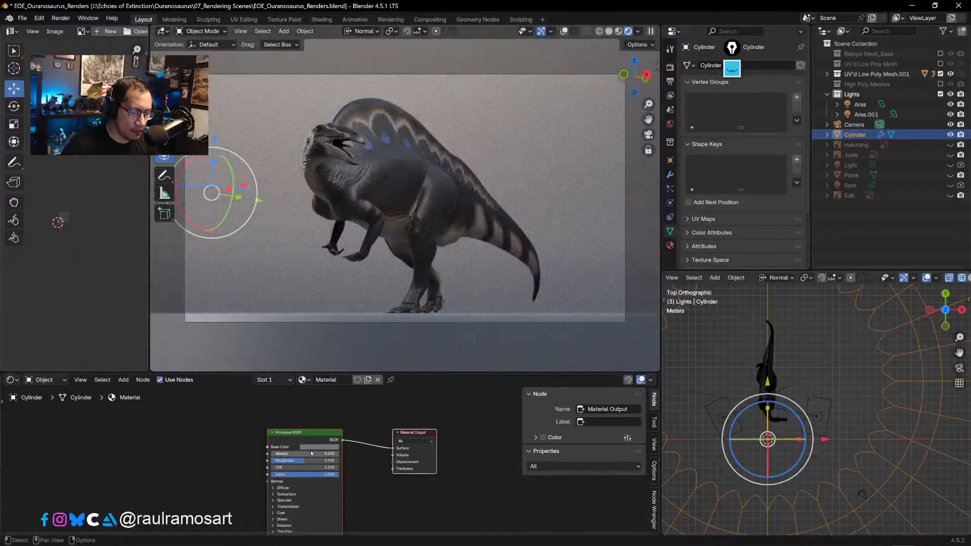
pyautogui.moveTo(304, 461); pyautogui.dragTo(325, 449)
pyautogui.click(326, 447)
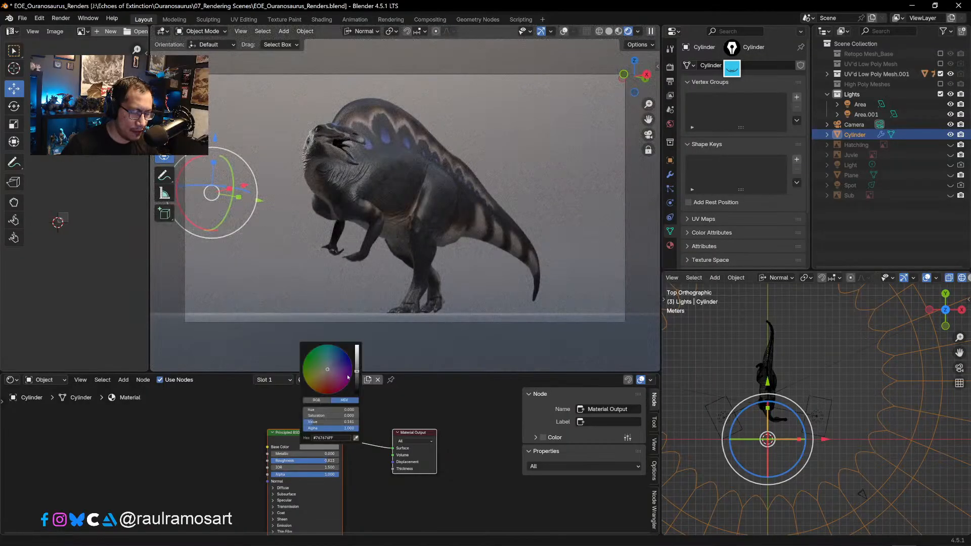
pyautogui.moveTo(356, 373); pyautogui.dragTo(357, 384)
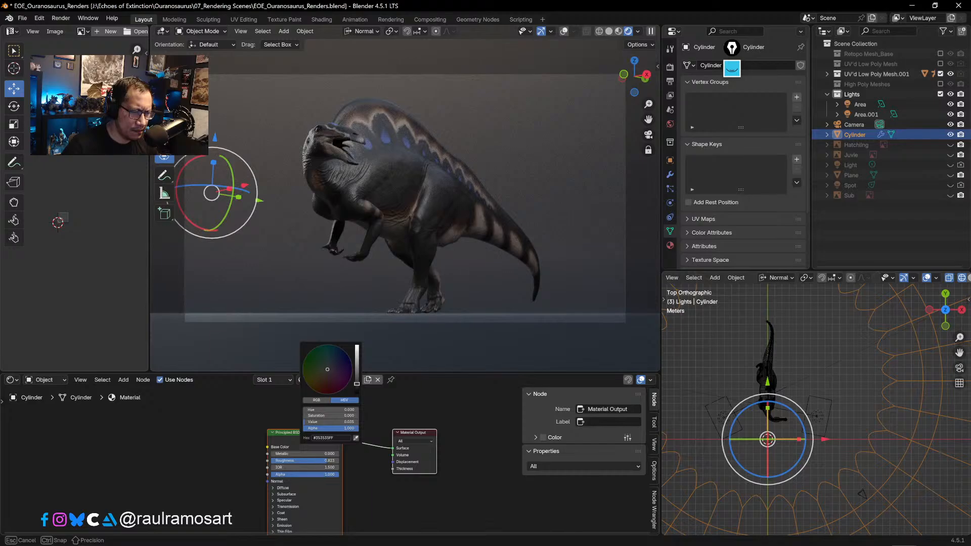
pyautogui.moveTo(357, 384); pyautogui.dragTo(358, 377)
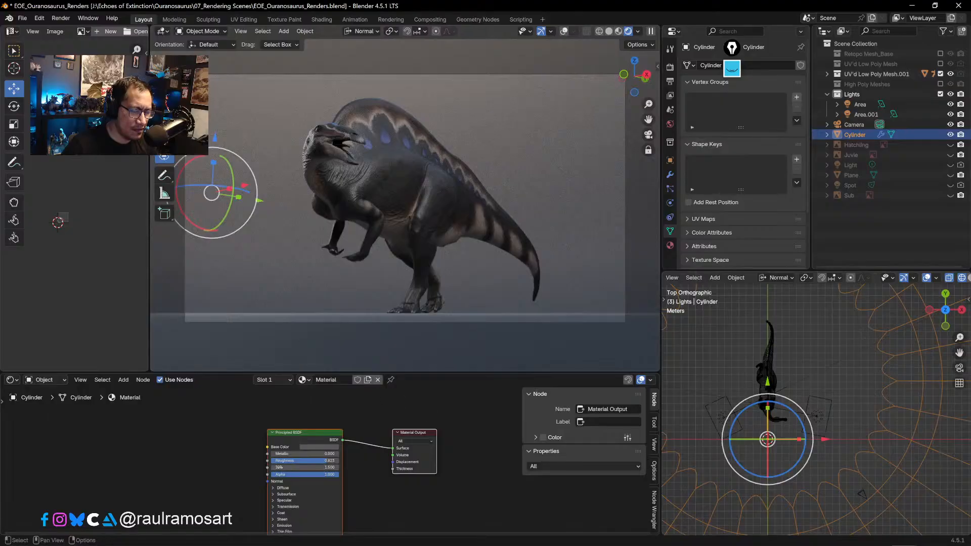
# - Test a glossy roughness of about 0.12 on the backdrop material, cancel it, and set the roughness to about 0.84
pyautogui.moveTo(320, 461); pyautogui.dragTo(279, 461)
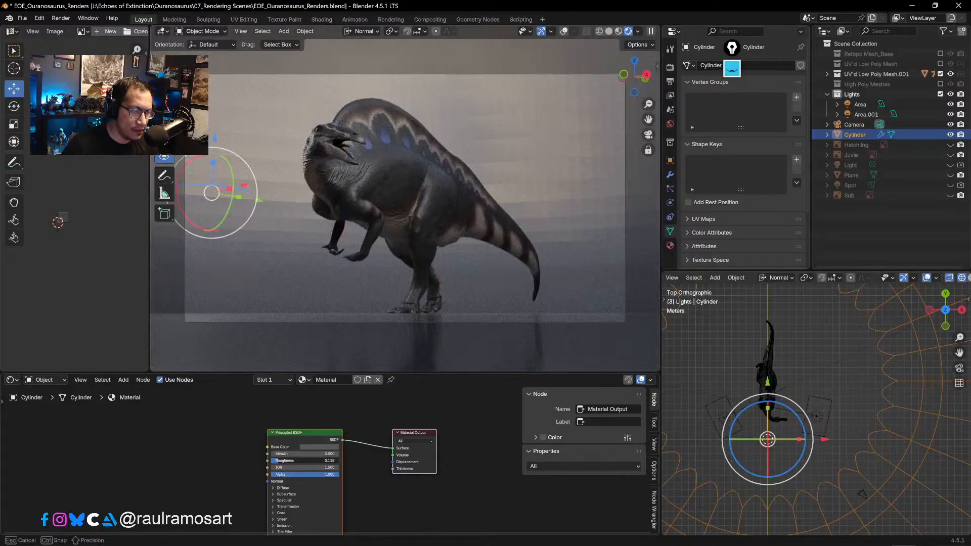
pyautogui.press('Escape')
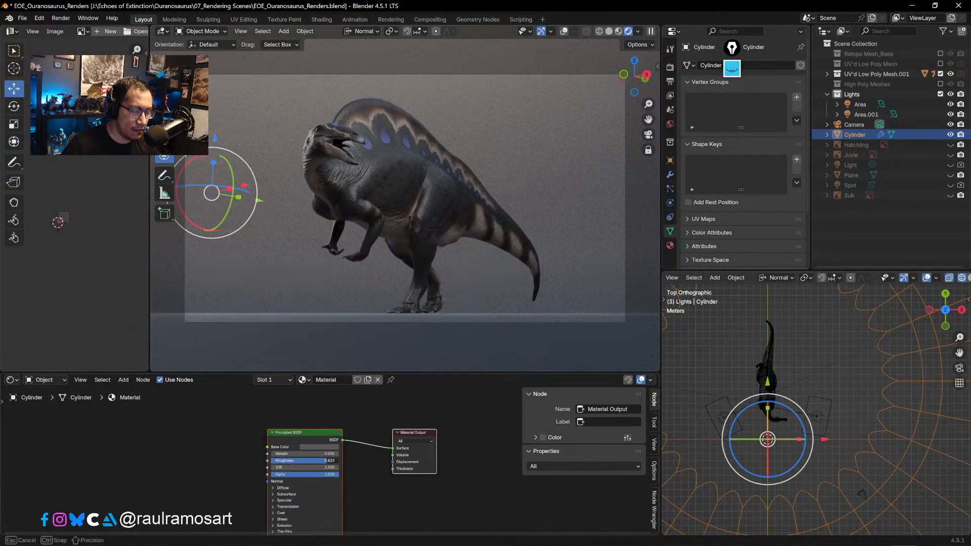
pyautogui.moveTo(329, 461); pyautogui.dragTo(326, 461)
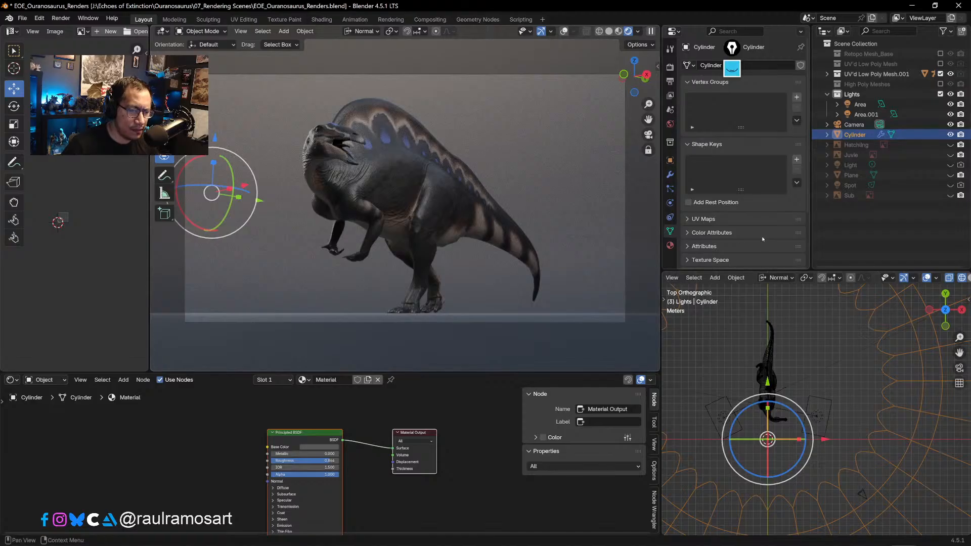
# - Try a duplicate of the Area.001 light rotated and placed behind the model, and delete it
pyautogui.click(887, 419)
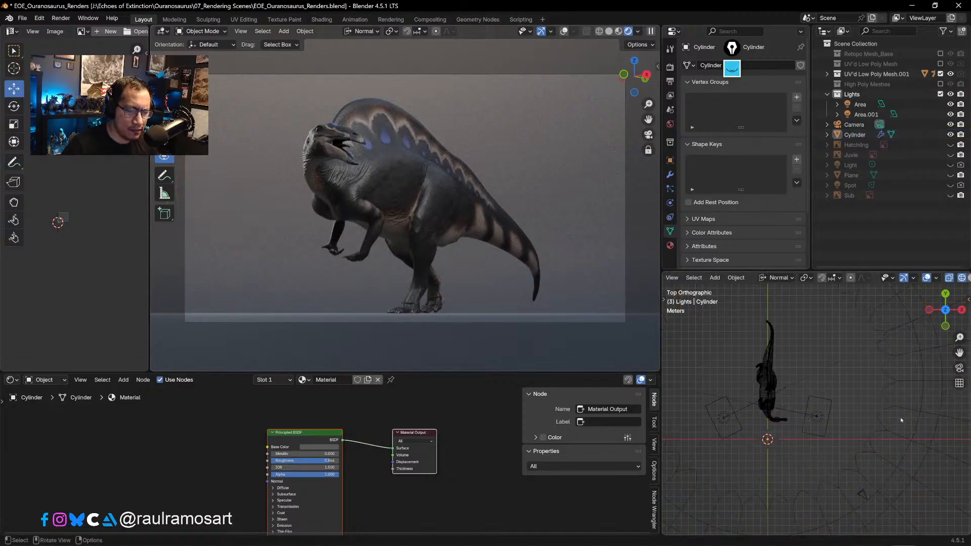
pyautogui.scroll(-3, 817, 399)
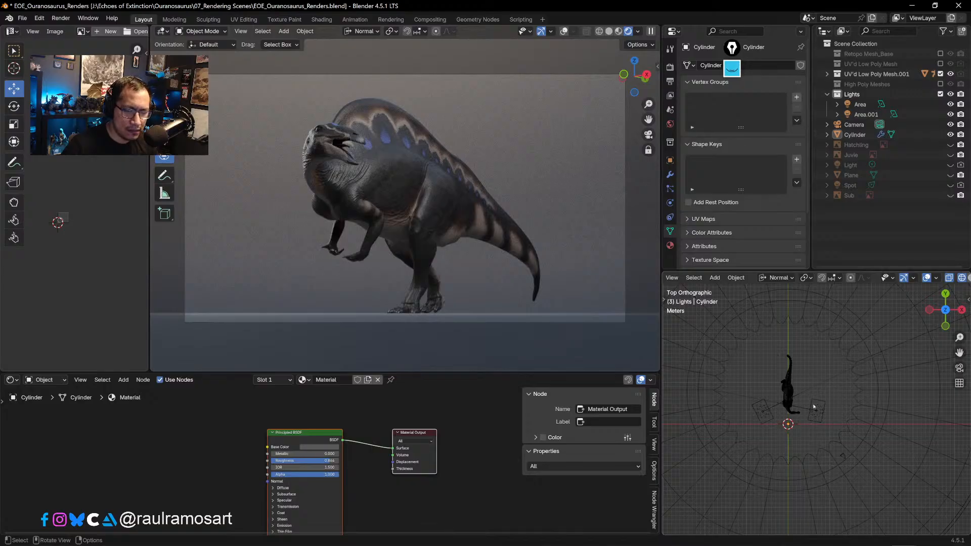
pyautogui.click(815, 407)
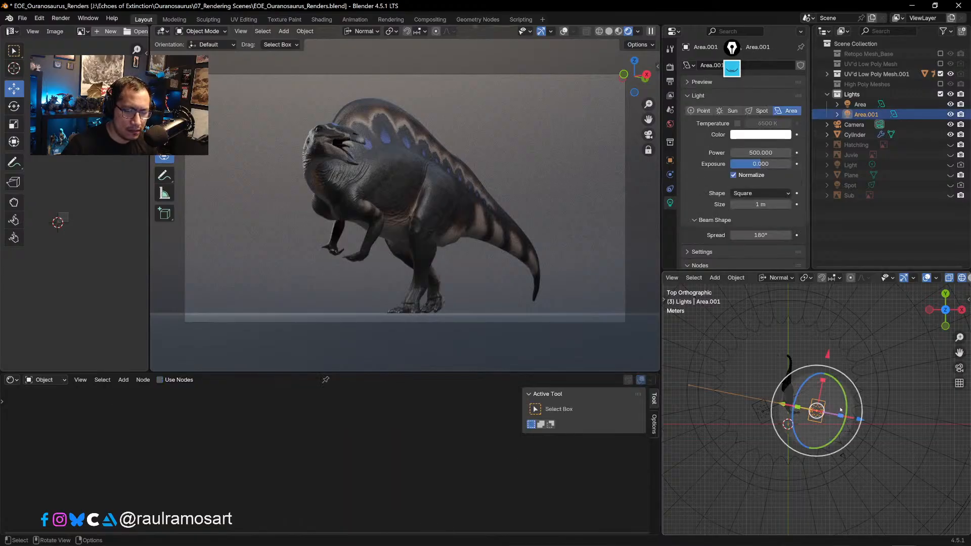
pyautogui.hotkey('shift', 'd')
pyautogui.click(815, 396)
pyautogui.press('r')
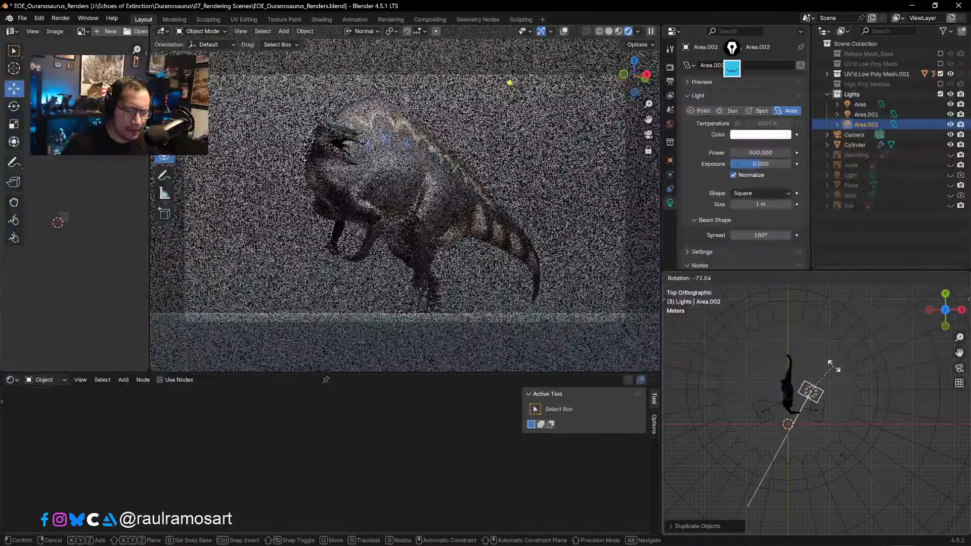
pyautogui.click(850, 405)
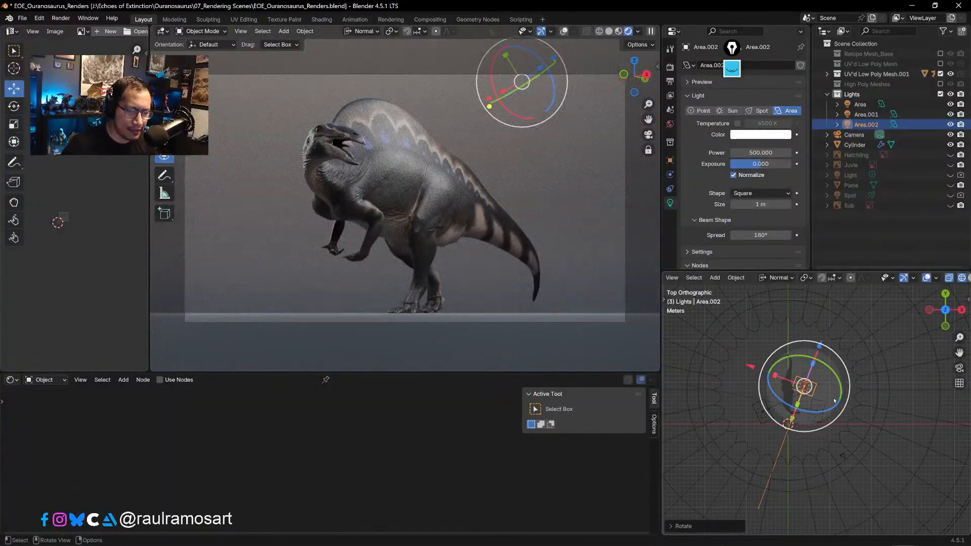
pyautogui.press('g')
pyautogui.click(835, 403)
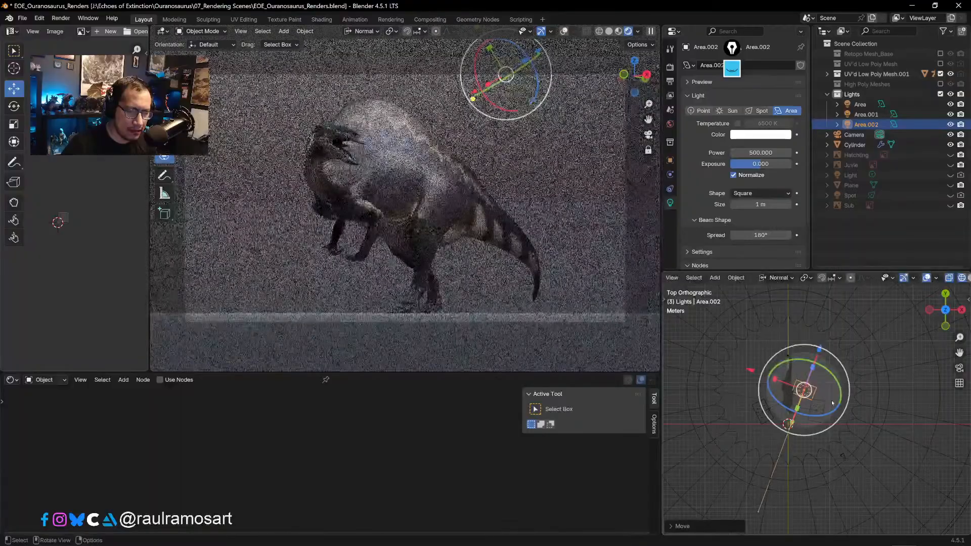
pyautogui.press('Delete')
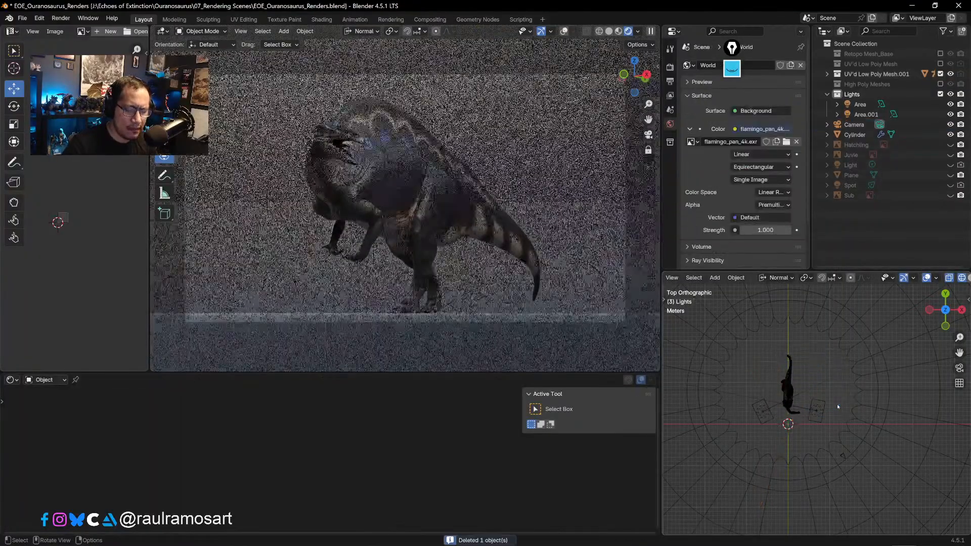
# - Add a spot light and move it beside the model's body in the top view
pyautogui.hotkey('shift', 'a')
pyautogui.moveTo(800, 403)
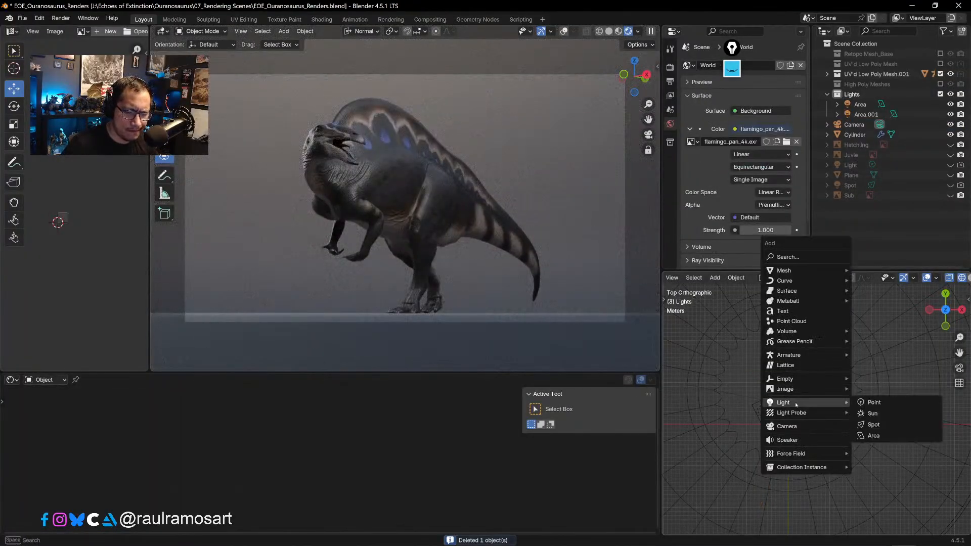
pyautogui.click(872, 424)
pyautogui.press('g')
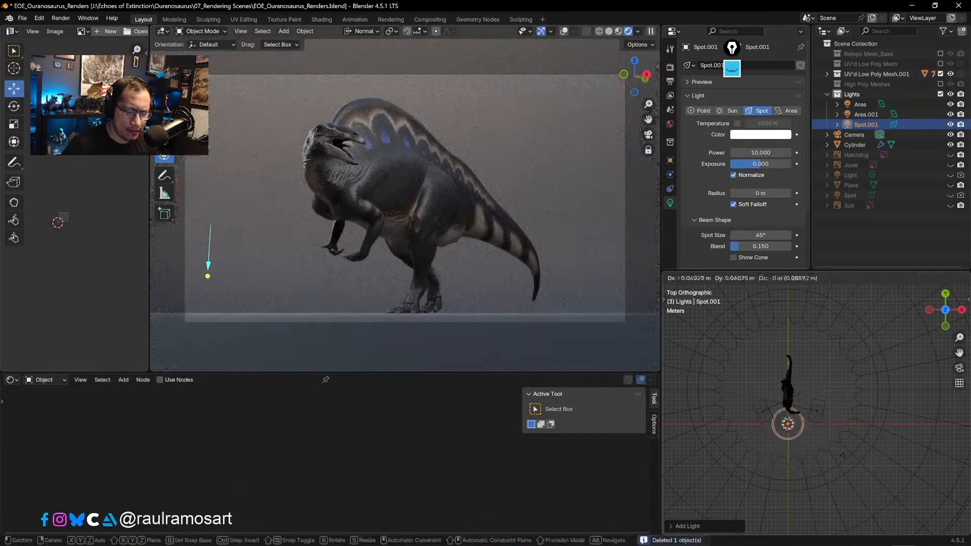
pyautogui.click(838, 391)
# - Tilt the spot light toward the model in the side view and raise it above and behind the body
pyautogui.press('KP_3')
pyautogui.press('r')
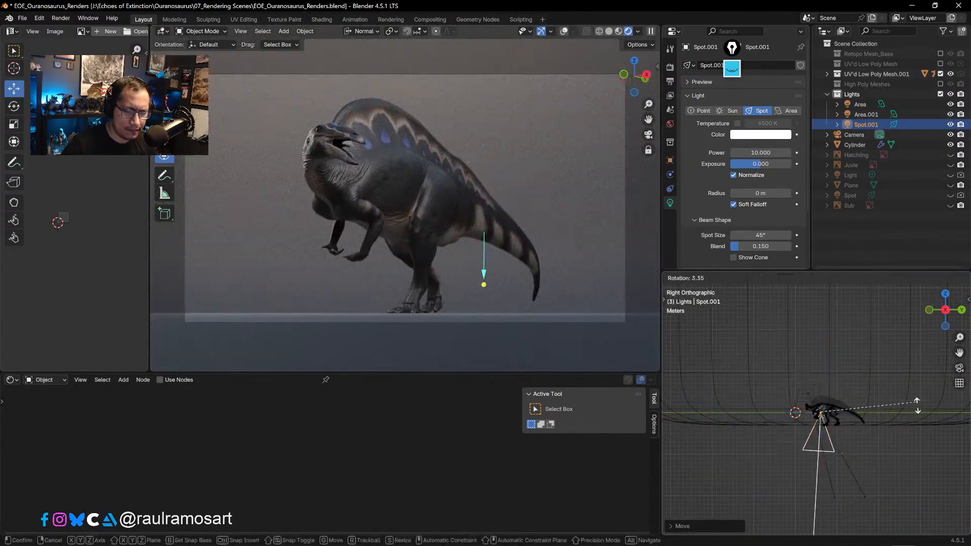
pyautogui.click(872, 468)
pyautogui.press('g')
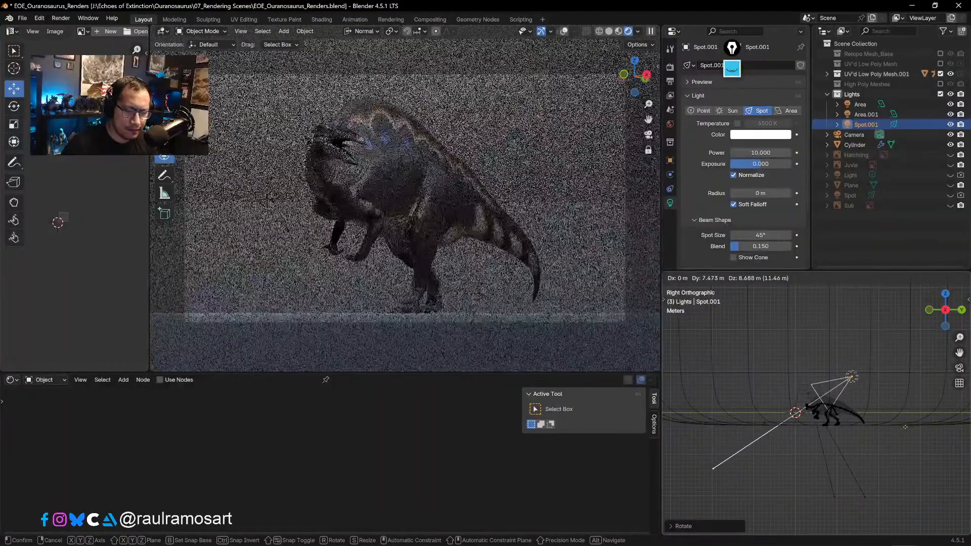
pyautogui.click(903, 435)
# - Rotate the spot light toward the model's front in the top view and shift it forward about 0.95 m
pyautogui.press('KP_7')
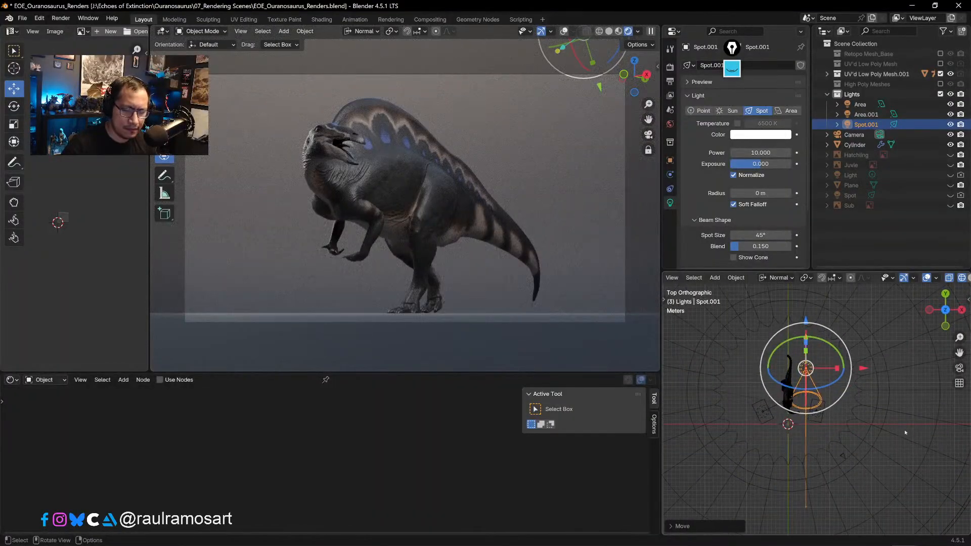
pyautogui.press('r')
pyautogui.press('x')
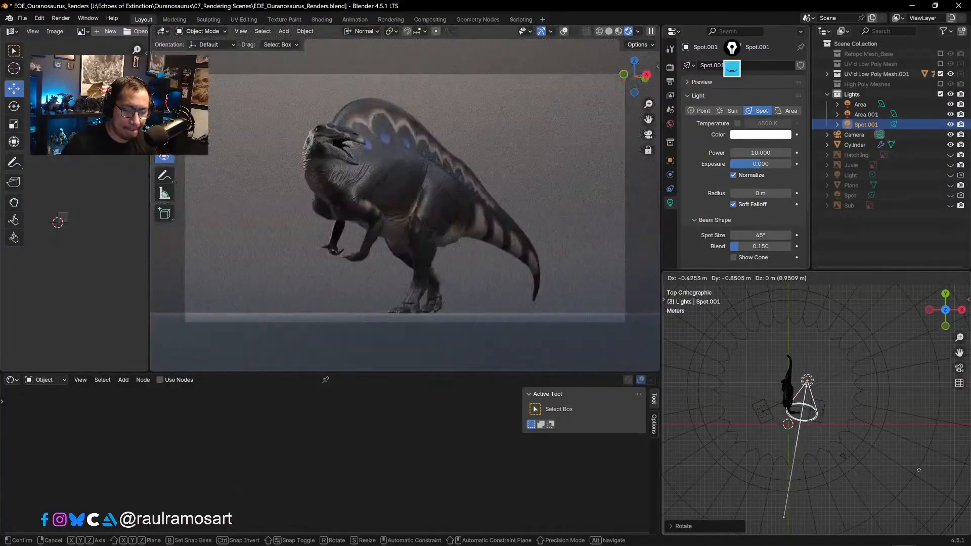
pyautogui.click(920, 470)
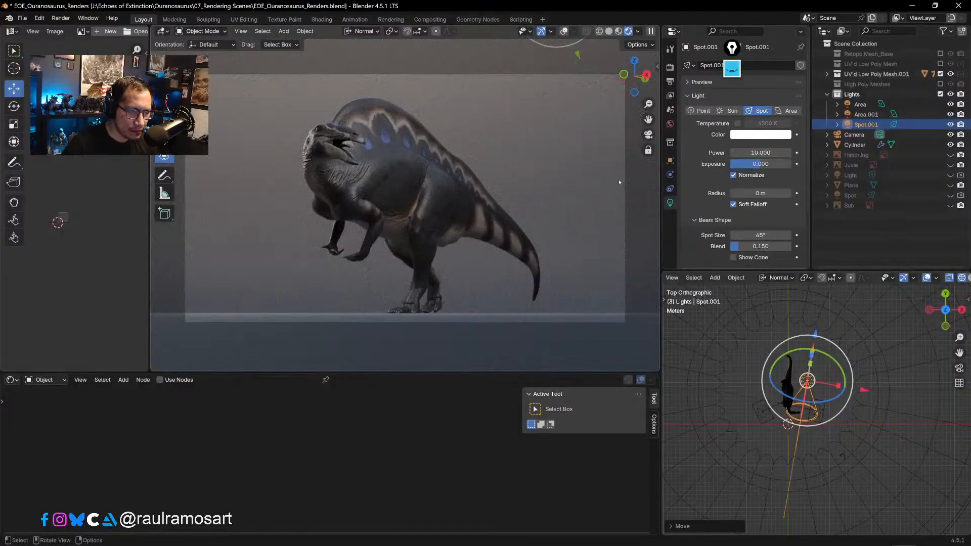
# - Set the power of the Spot.001 light to 500
pyautogui.click(863, 127)
pyautogui.click(753, 153)
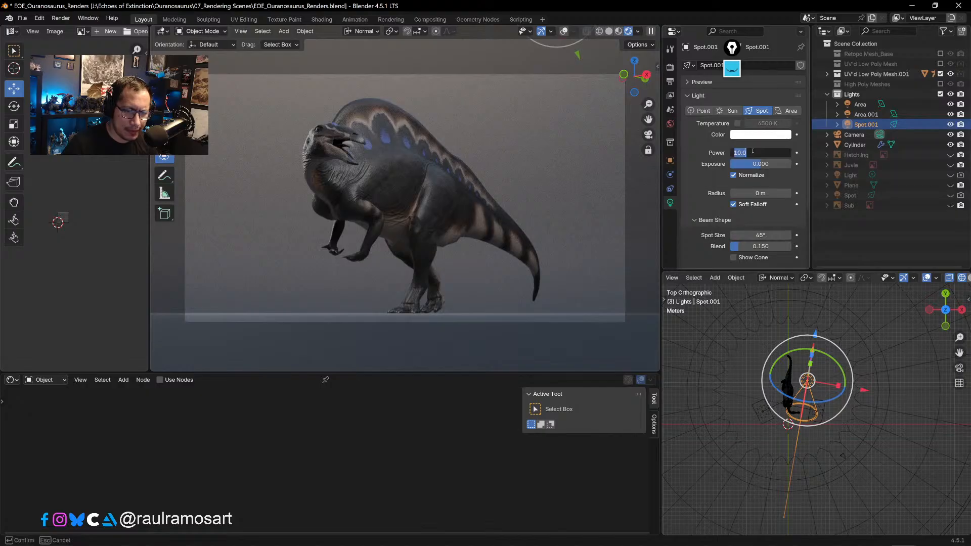
pyautogui.write('500')
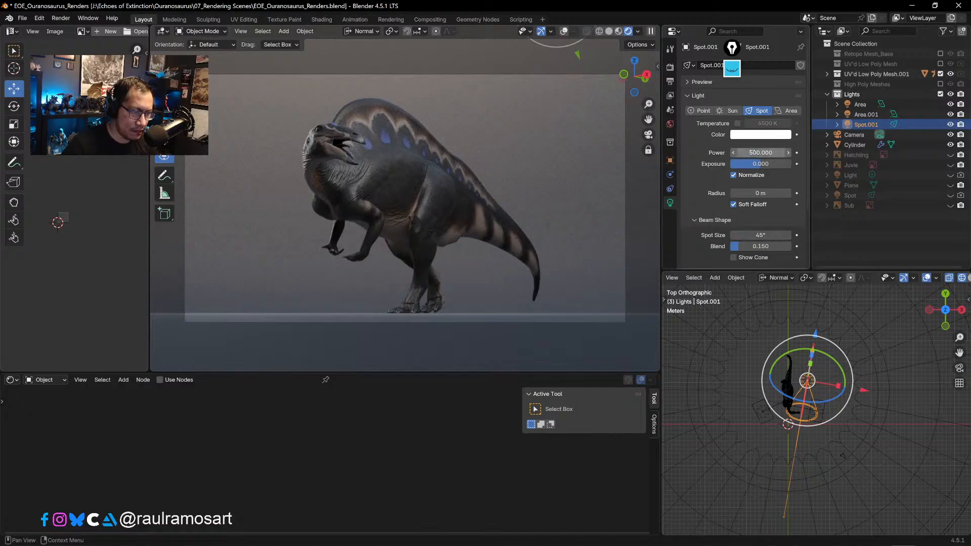
pyautogui.press('Return')
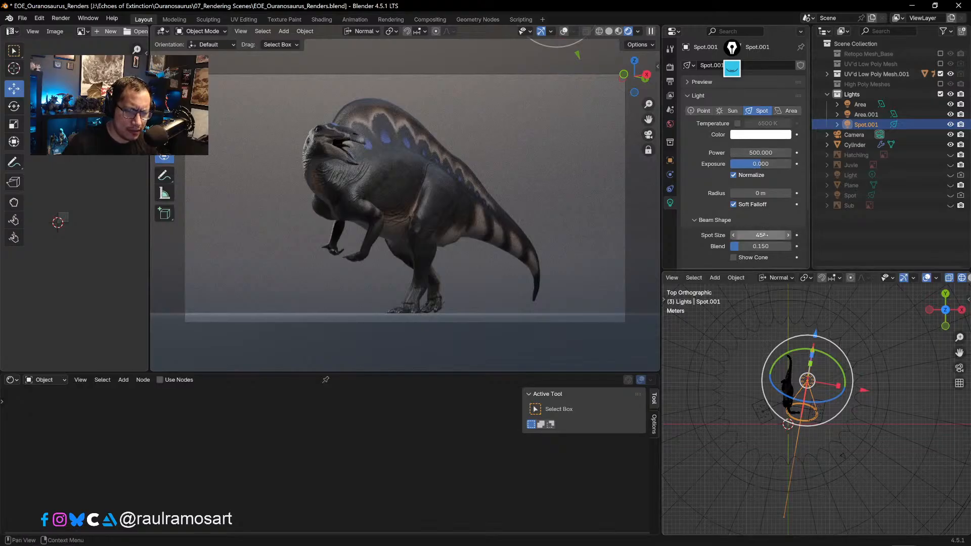
# - Set the Spot.001 spot size to 42.6° and shift the light along its beam and down, just above the model's back, in the side view
pyautogui.moveTo(761, 235)
pyautogui.mouseDown()
pyautogui.moveTo(734, 235)
pyautogui.moveTo(755, 236)
pyautogui.mouseUp()
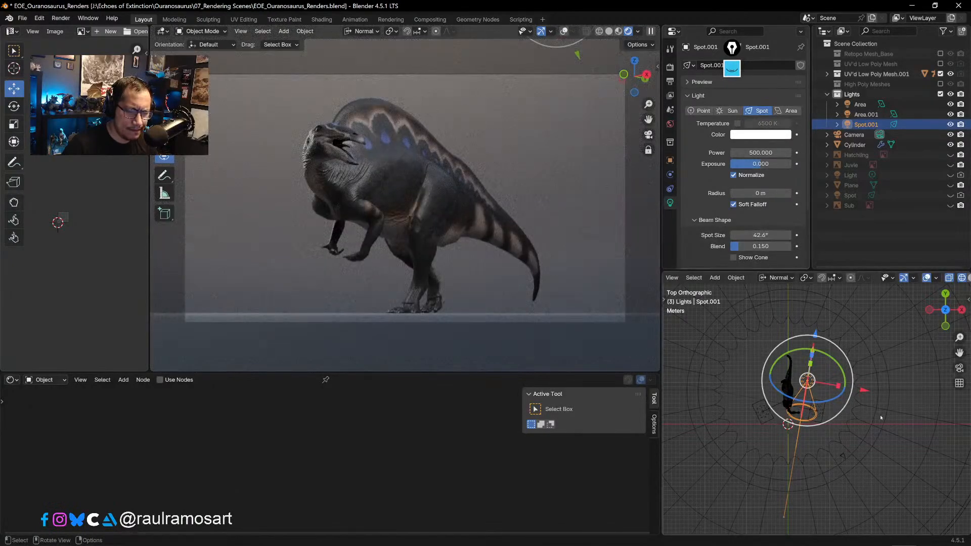
pyautogui.press('KP_3')
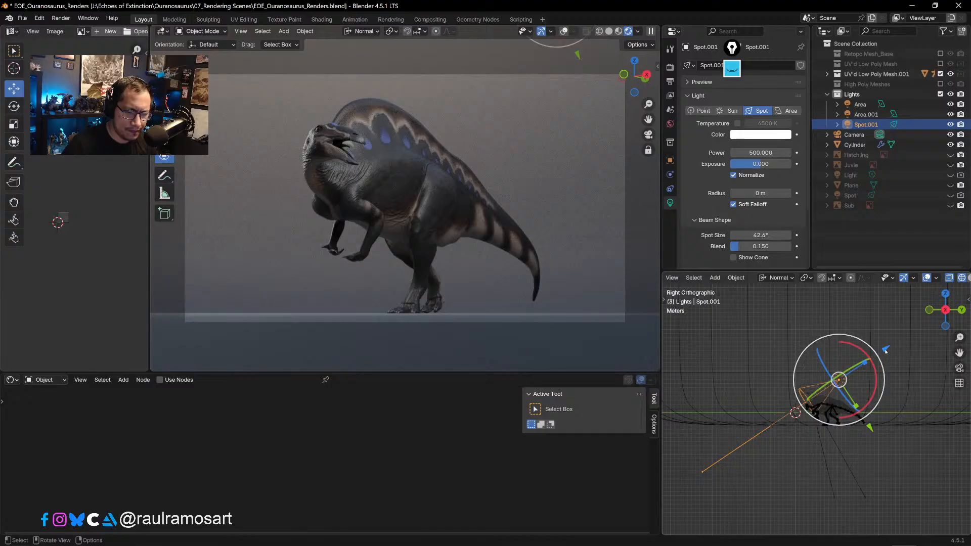
pyautogui.moveTo(886, 351); pyautogui.dragTo(858, 364)
pyautogui.scroll(5, 842, 389)
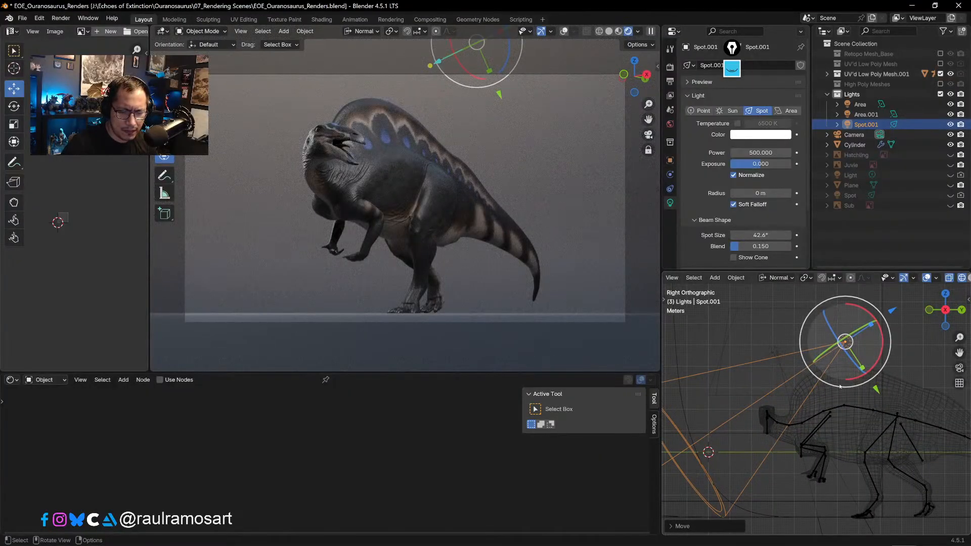
pyautogui.press('g')
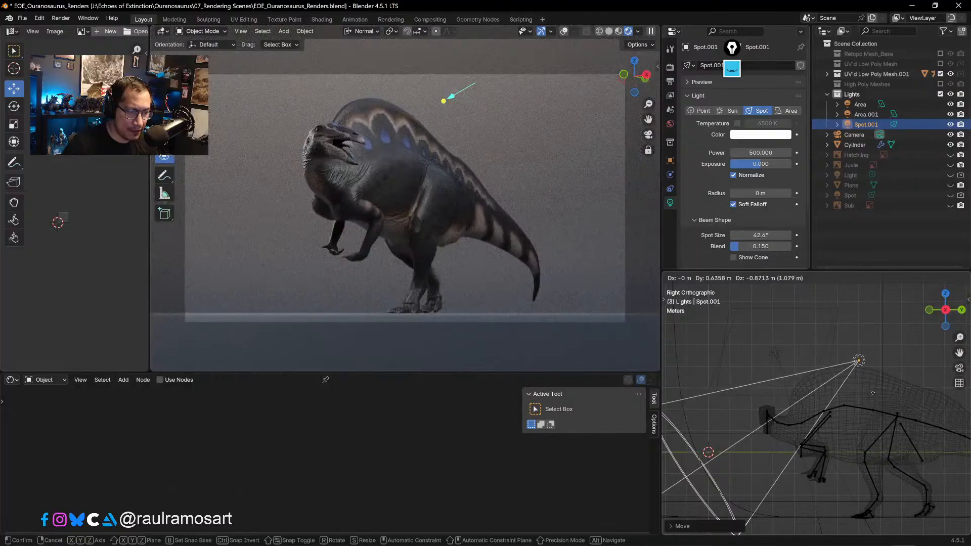
pyautogui.click(873, 393)
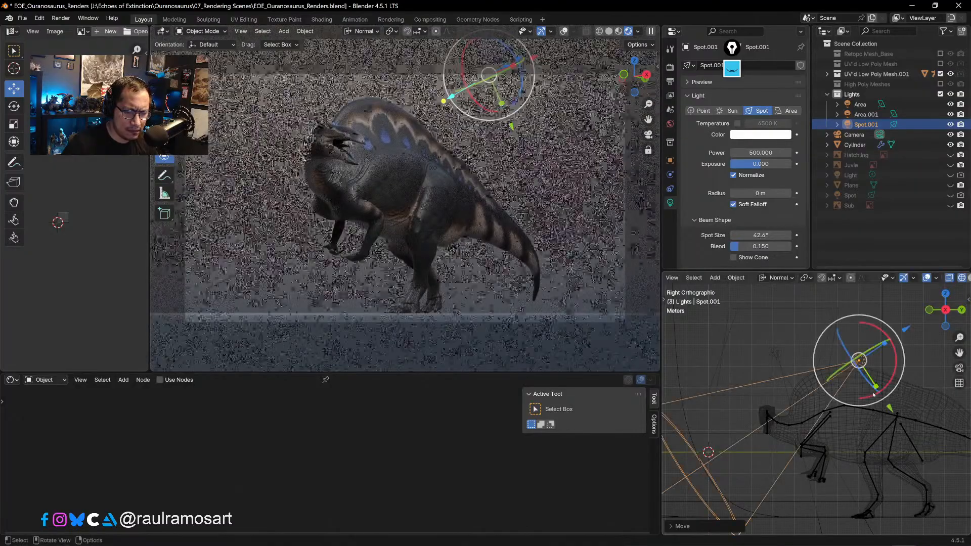
# - Rotate the spot light slightly in the side view and lower it about 0.3 m
pyautogui.press('r')
pyautogui.click(885, 407)
pyautogui.press('g')
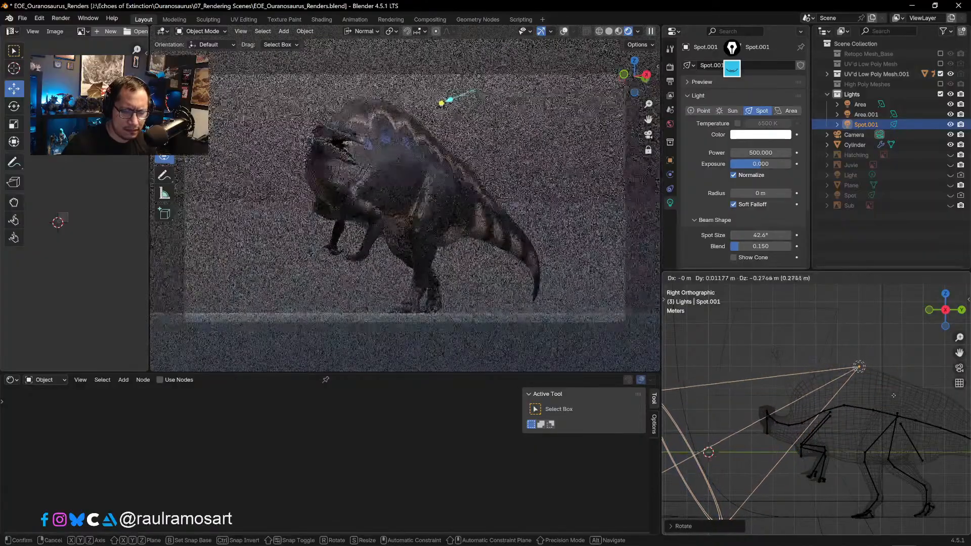
pyautogui.click(889, 399)
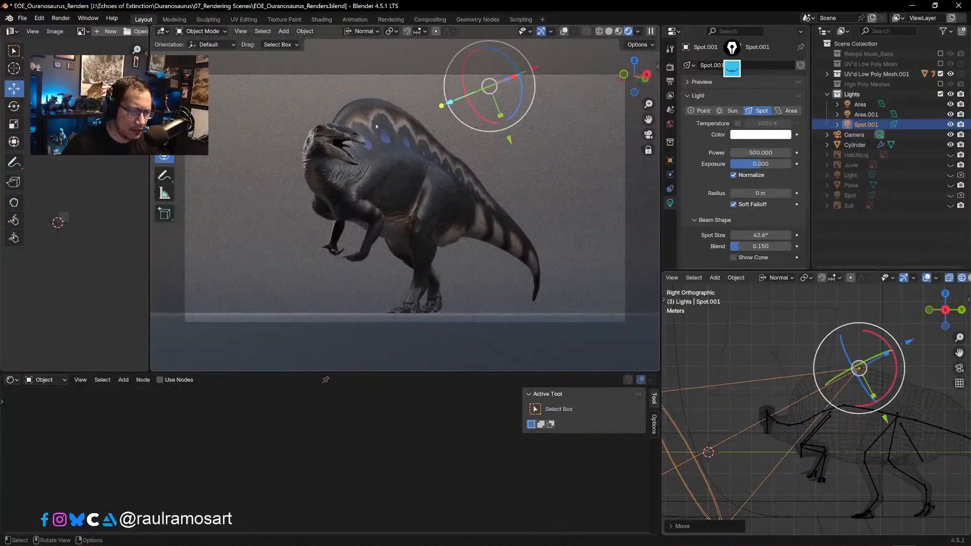
# - Unlock the camera from the view and examine the spot lighting on the model's head and body up close
pyautogui.scroll(3, 370, 122)
pyautogui.scroll(-3, 369, 121)
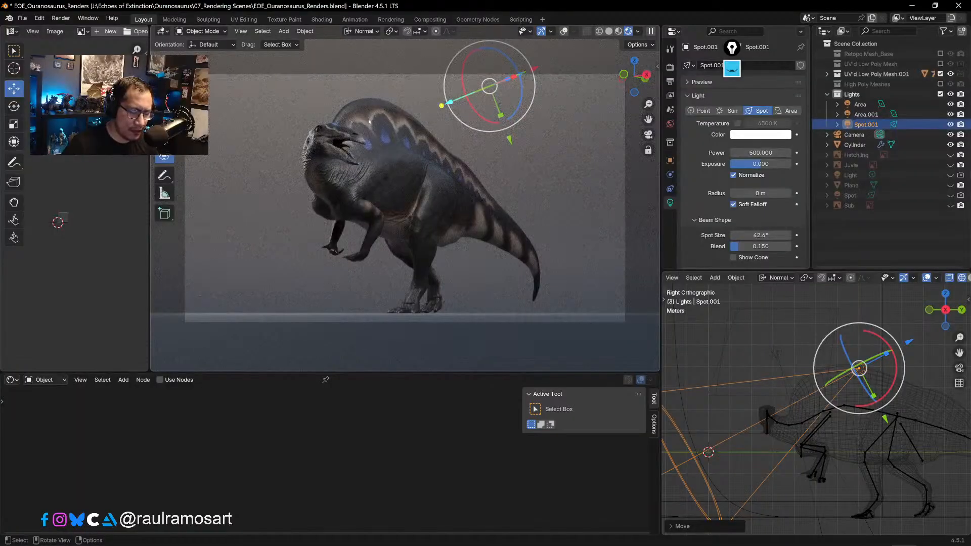
pyautogui.scroll(1, 370, 120)
pyautogui.scroll(-1, 370, 120)
pyautogui.press('n')
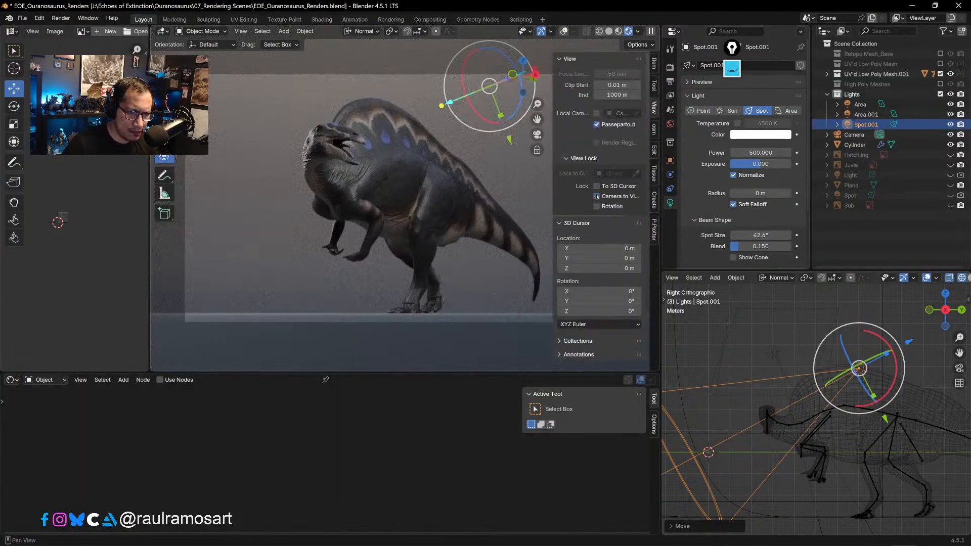
pyautogui.press('n')
pyautogui.scroll(5, 426, 160)
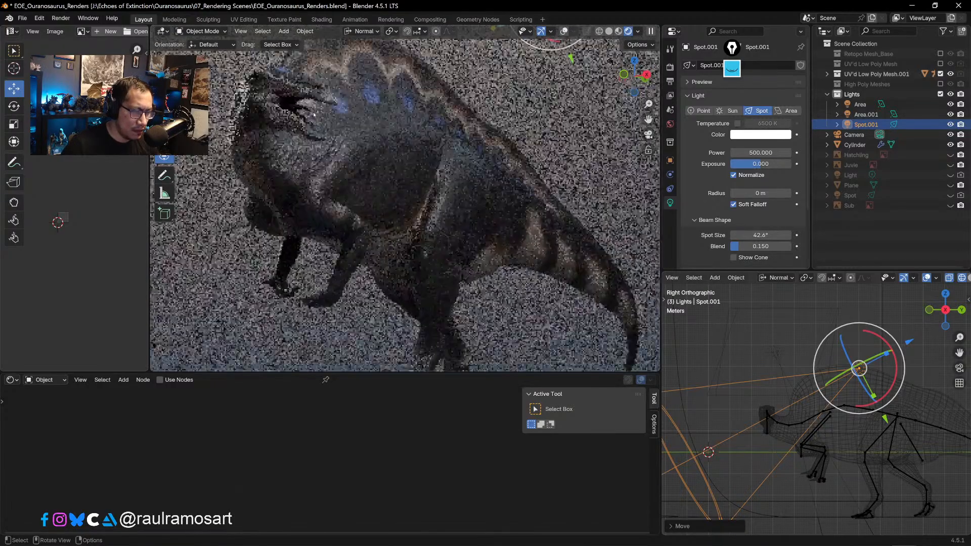
pyautogui.scroll(3, 383, 168)
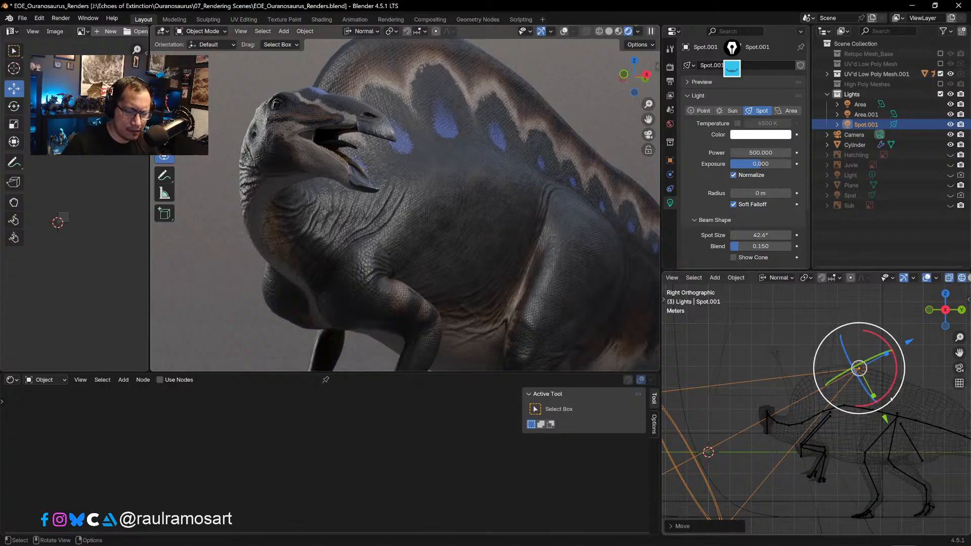
# - Move the spot light closer to the body in the top view and rotate it about 8° toward the model's head
pyautogui.press('KP_7')
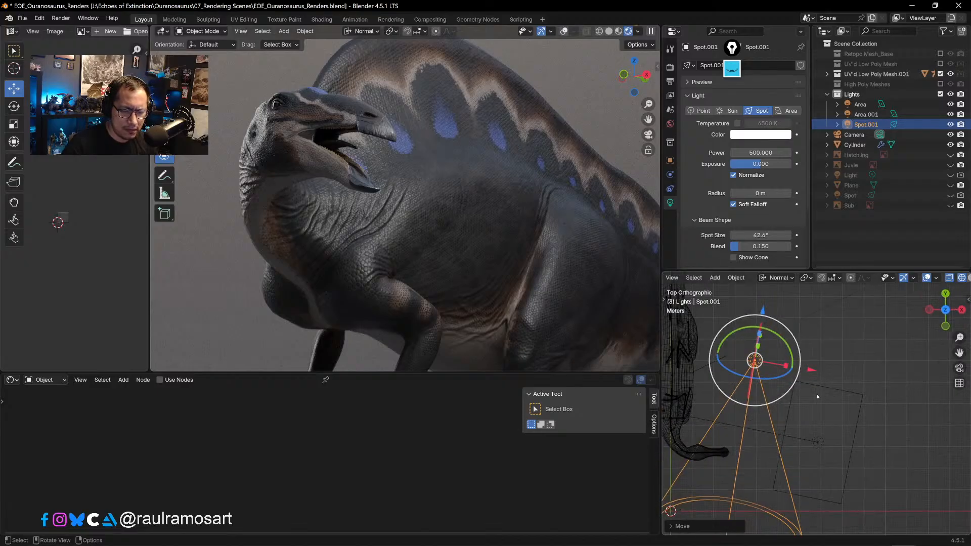
pyautogui.press('g')
pyautogui.click(801, 393)
pyautogui.press('r')
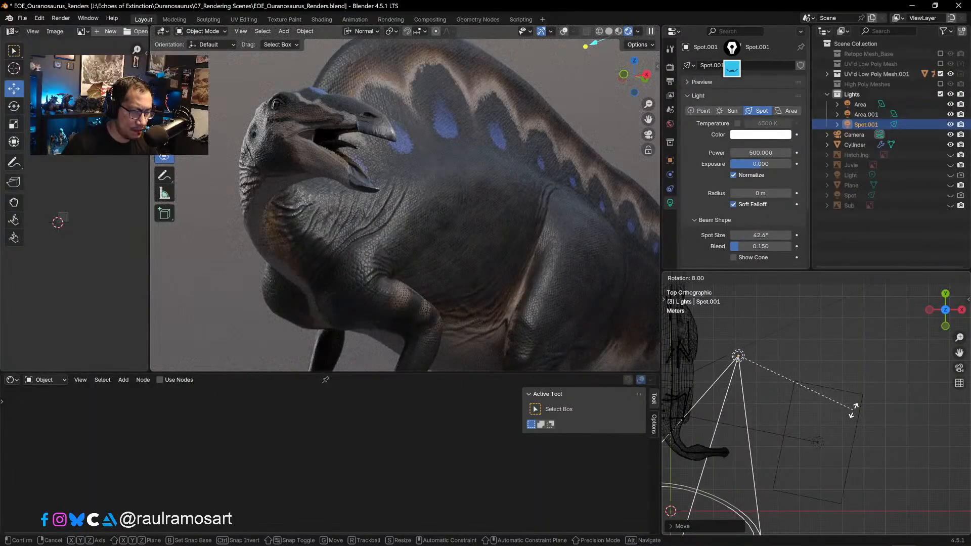
pyautogui.click(854, 412)
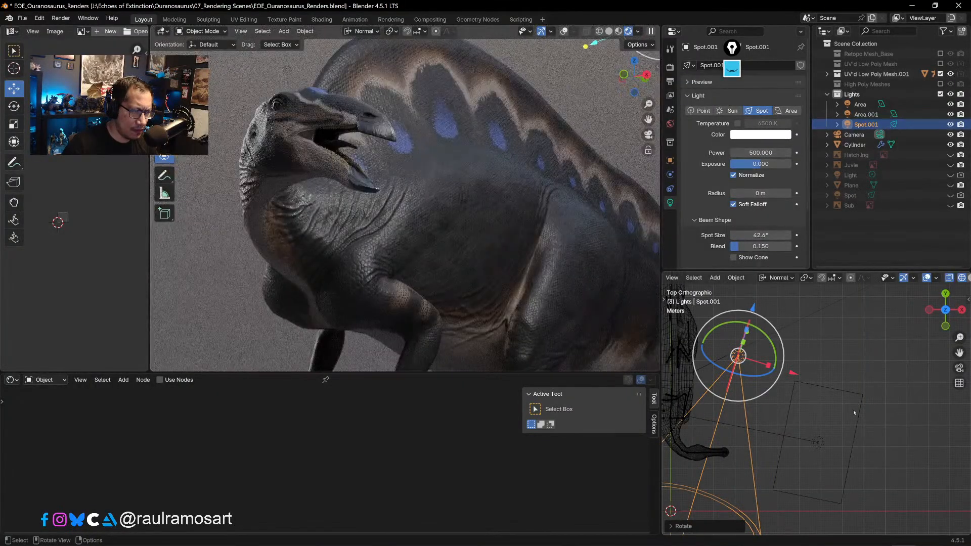
# - Move the Area light on the far side of the model forward about 2.2 m in the top view
pyautogui.keyDown('shift'); pyautogui.moveTo(864, 448); pyautogui.dragTo(895, 401, button='middle'); pyautogui.keyUp('shift')
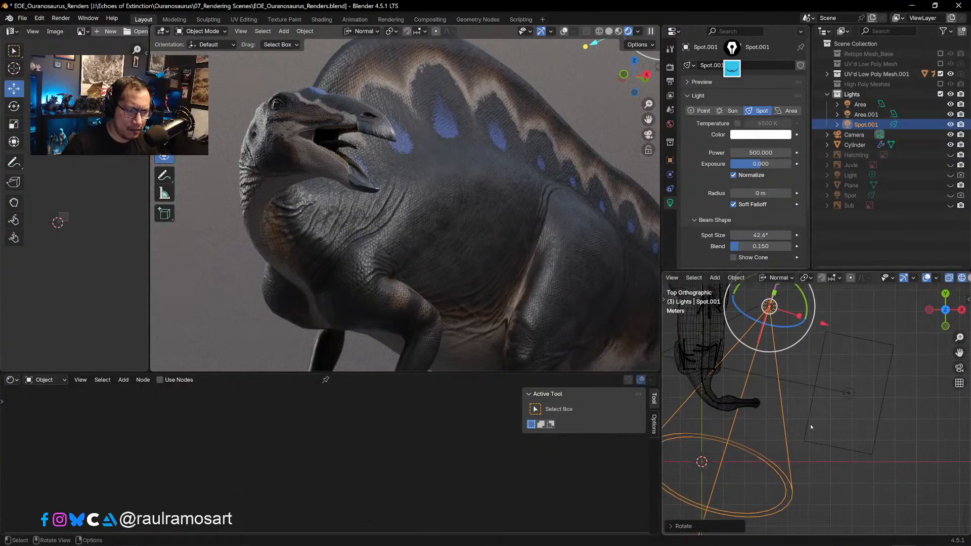
pyautogui.scroll(-2, 812, 426)
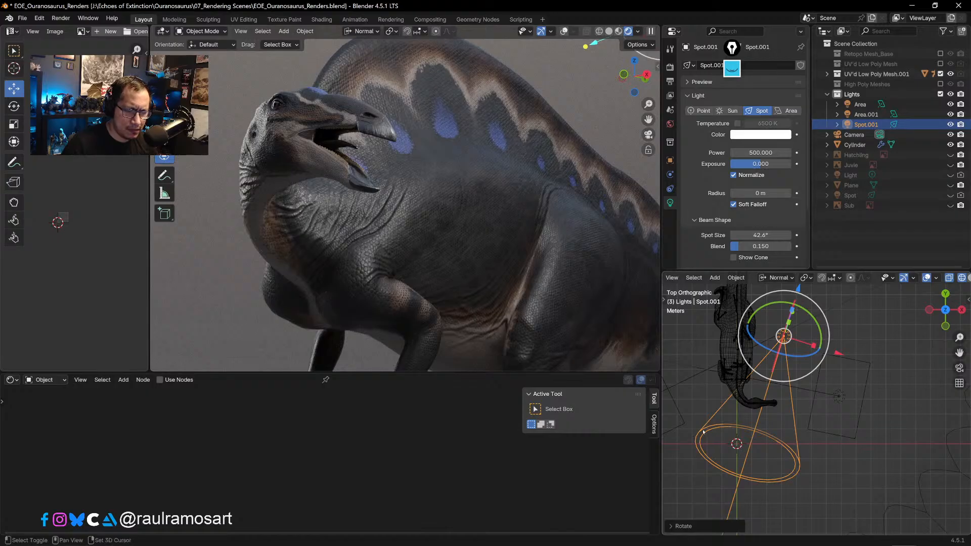
pyautogui.keyDown('shift'); pyautogui.moveTo(740, 447); pyautogui.dragTo(832, 449, button='middle'); pyautogui.keyUp('shift')
pyautogui.click(749, 423)
pyautogui.click(739, 400)
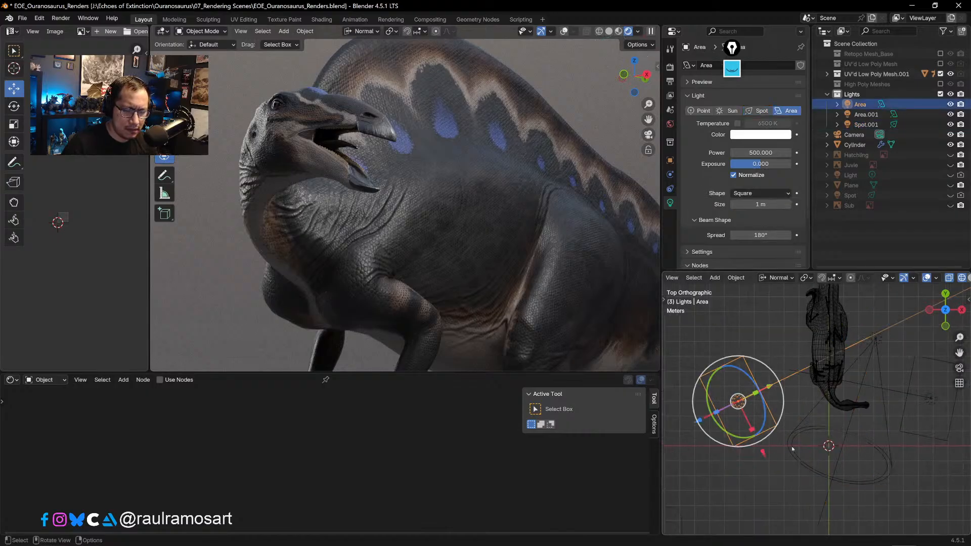
pyautogui.press('g')
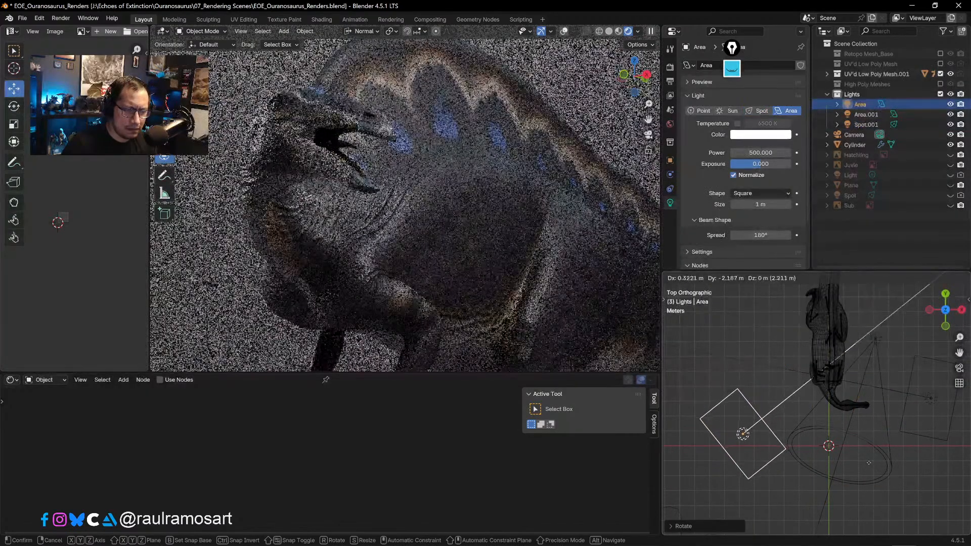
pyautogui.click(869, 466)
# - Scale the Area light down to about 0.41 and check the whole model within the camera frame
pyautogui.press('s')
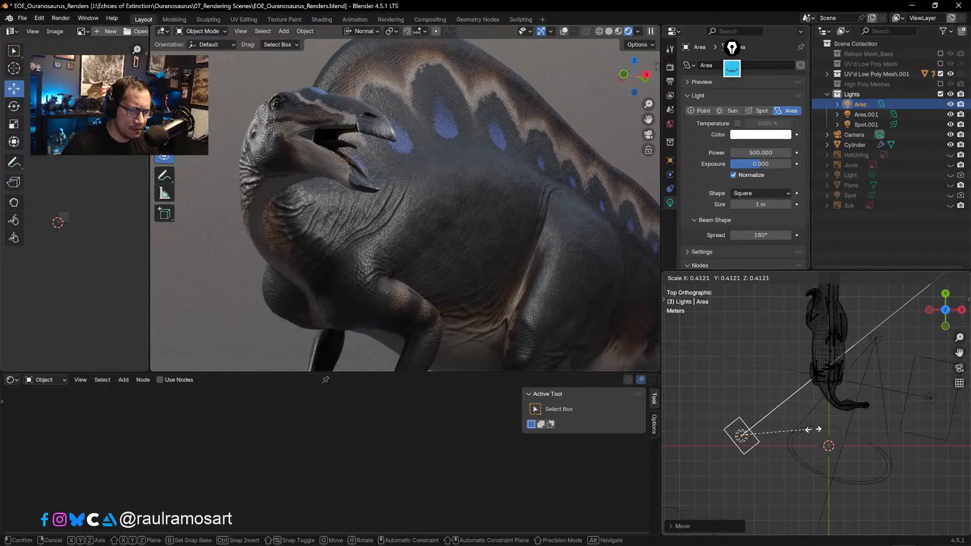
pyautogui.click(813, 429)
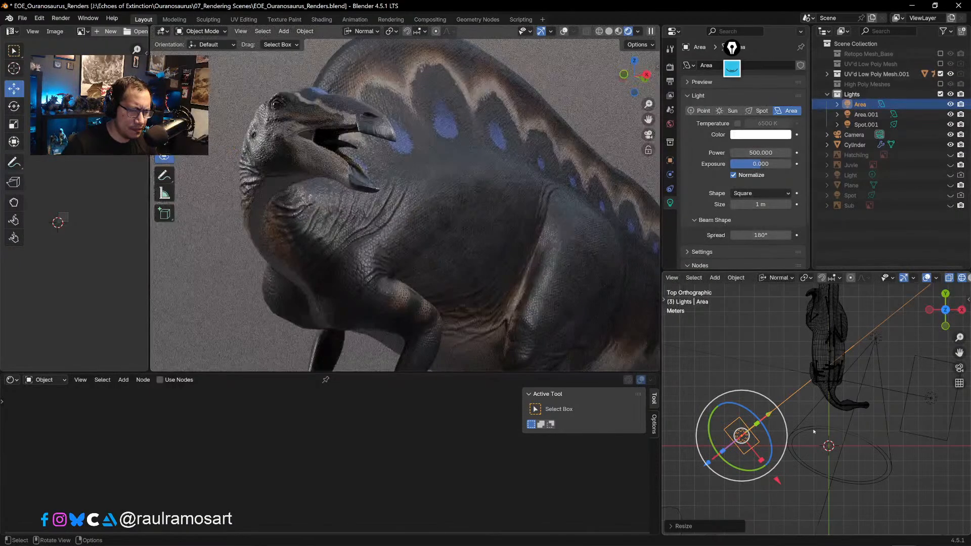
pyautogui.scroll(-3, 524, 223)
pyautogui.scroll(-3, 525, 223)
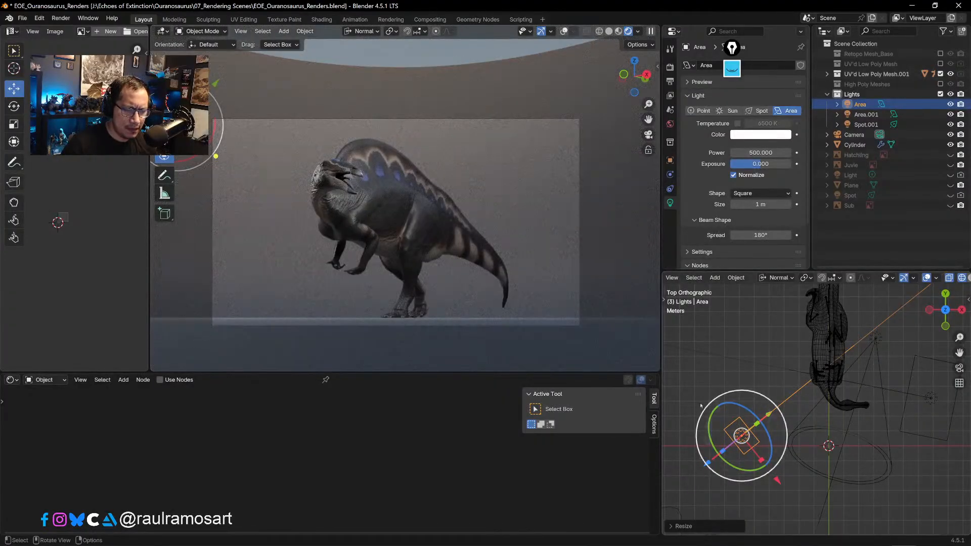
pyautogui.scroll(1, 417, 244)
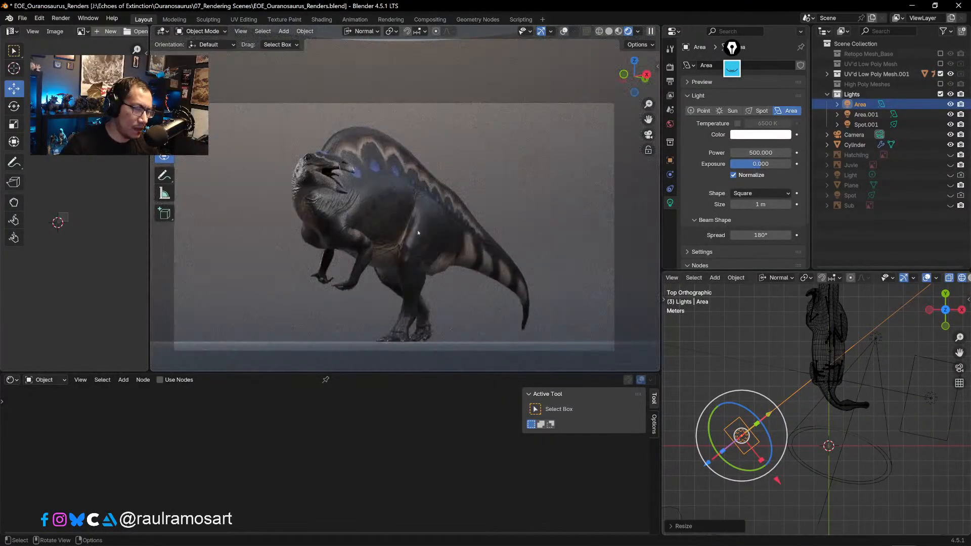
pyautogui.scroll(1, 384, 251)
pyautogui.scroll(-1, 376, 227)
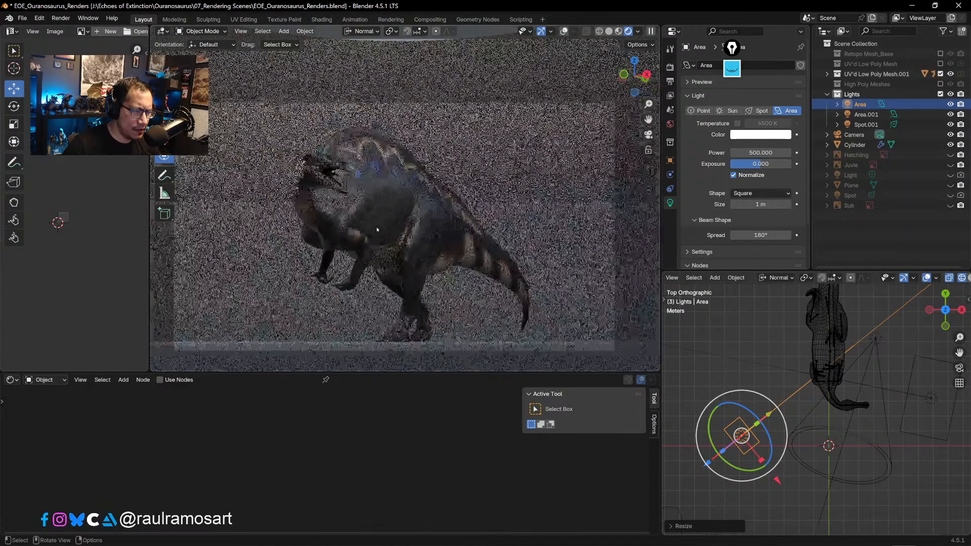
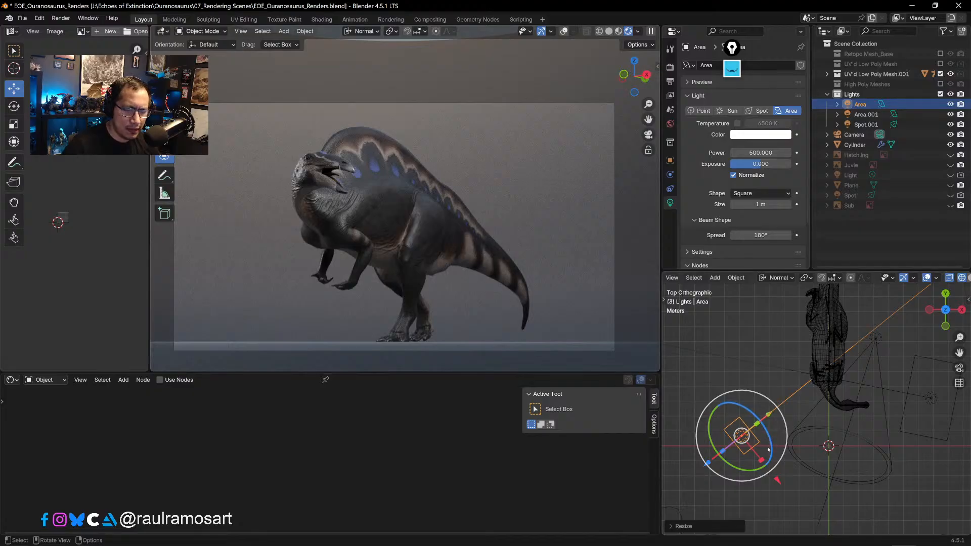
# - Duplicate the Area light, place the copy farther back beside the body in the top view, and lower it to mid-body height in the front view
pyautogui.hotkey('shift', 'd')
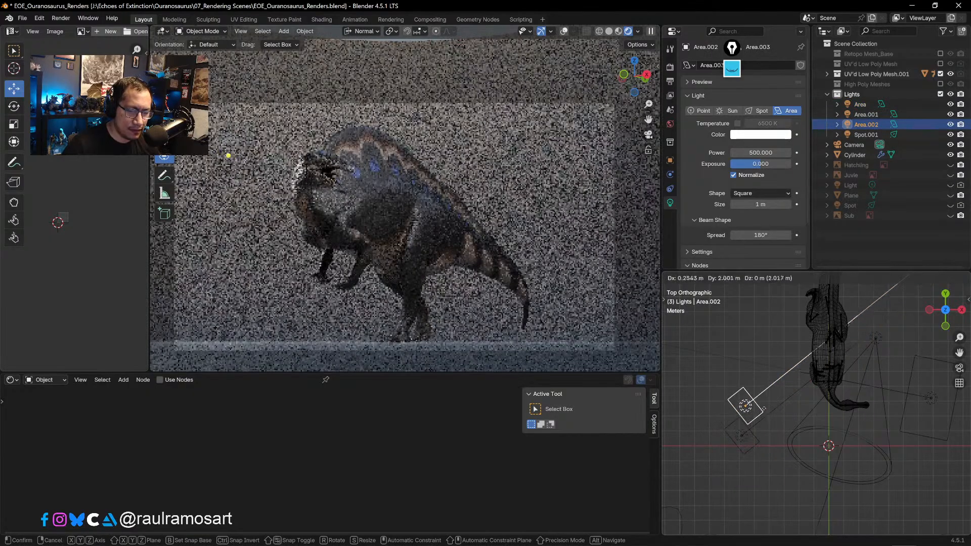
pyautogui.click(770, 392)
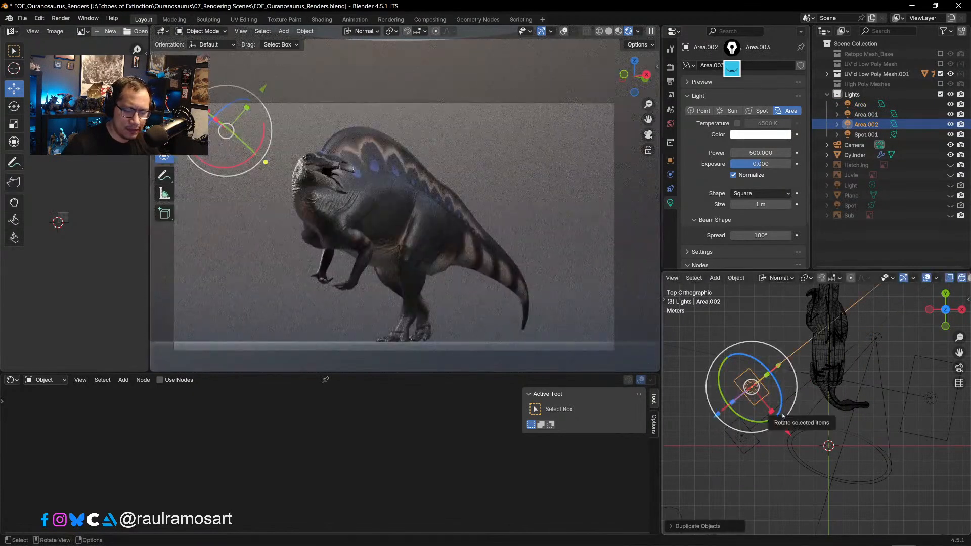
pyautogui.press('KP_1')
pyautogui.press('g')
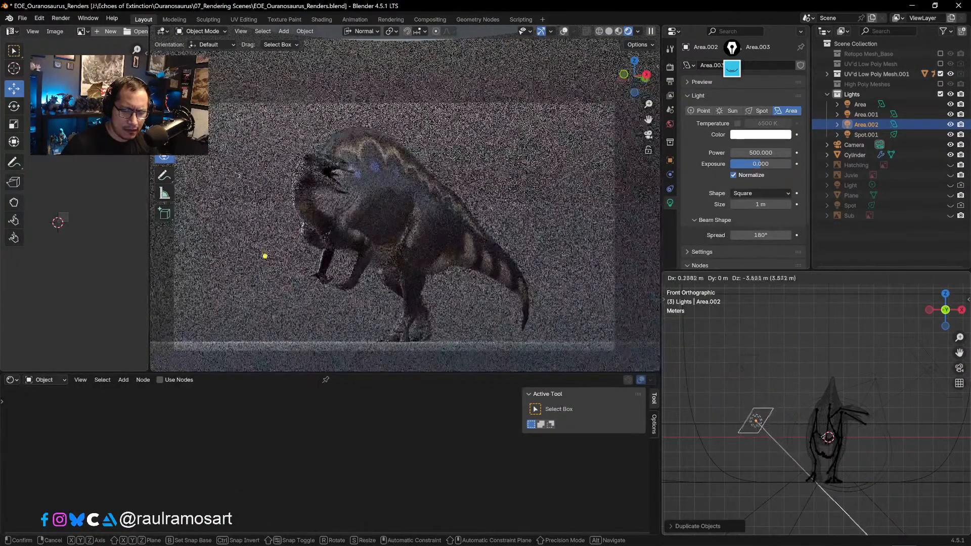
pyautogui.click(825, 441)
# - Tilt the duplicated area light toward the body in the front view, shift it lower and farther out, and rotate it about another 7°
pyautogui.press('r')
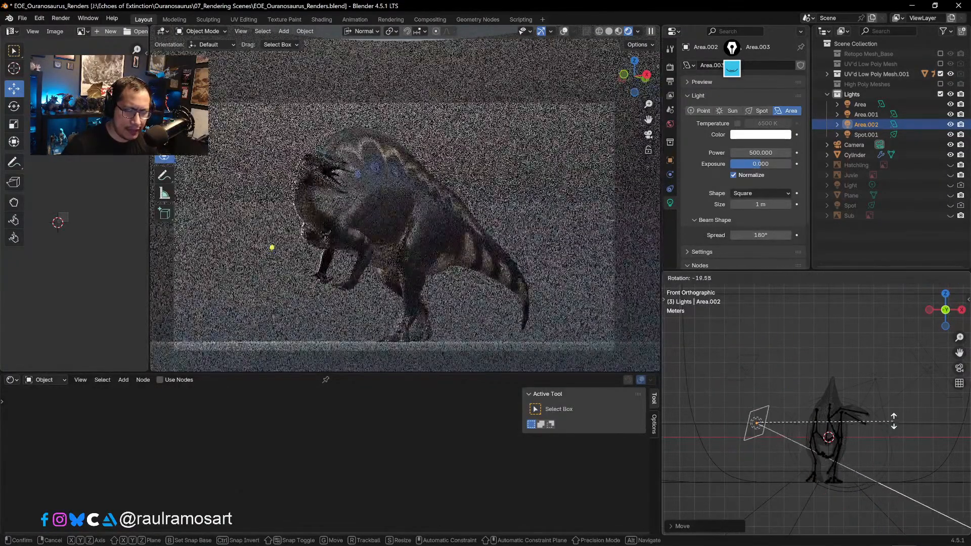
pyautogui.click(894, 416)
pyautogui.press('g')
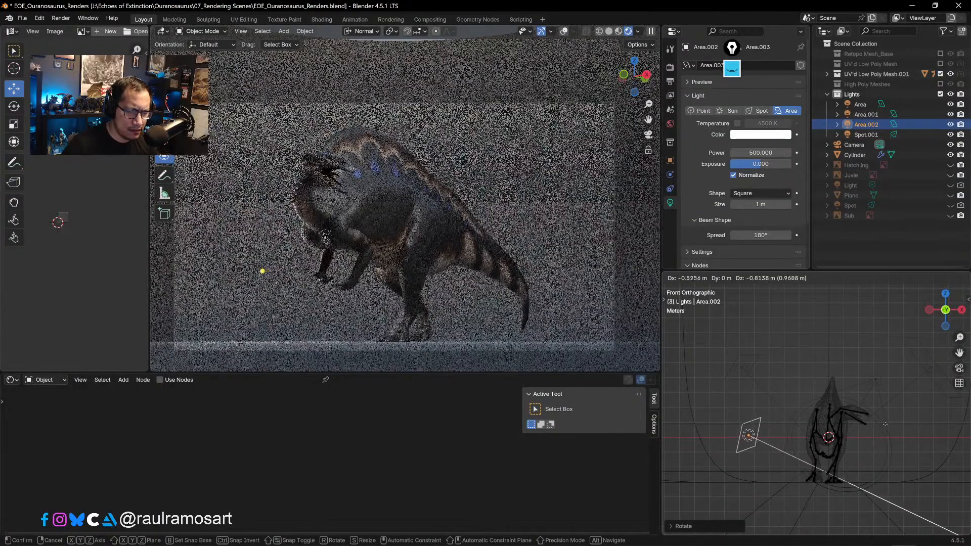
pyautogui.click(878, 449)
pyautogui.press('r')
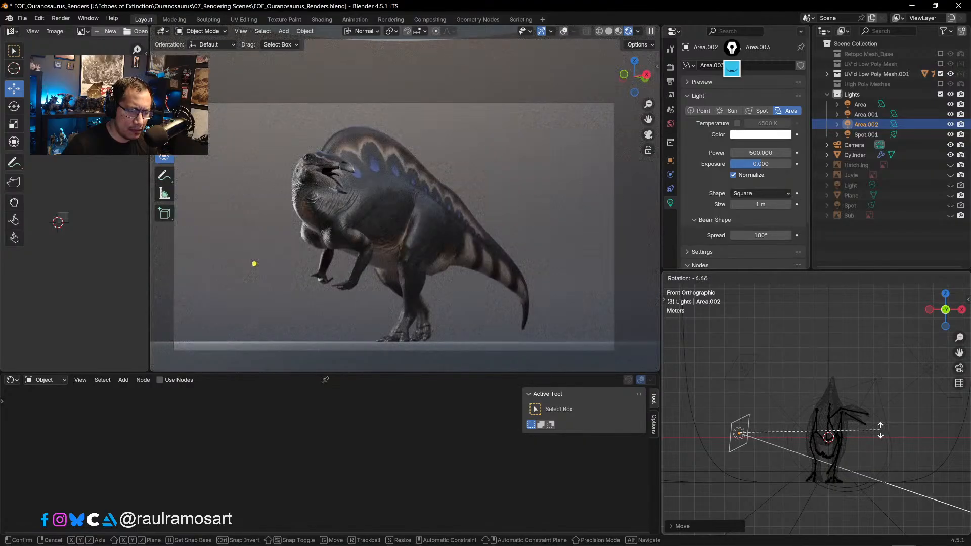
pyautogui.click(881, 430)
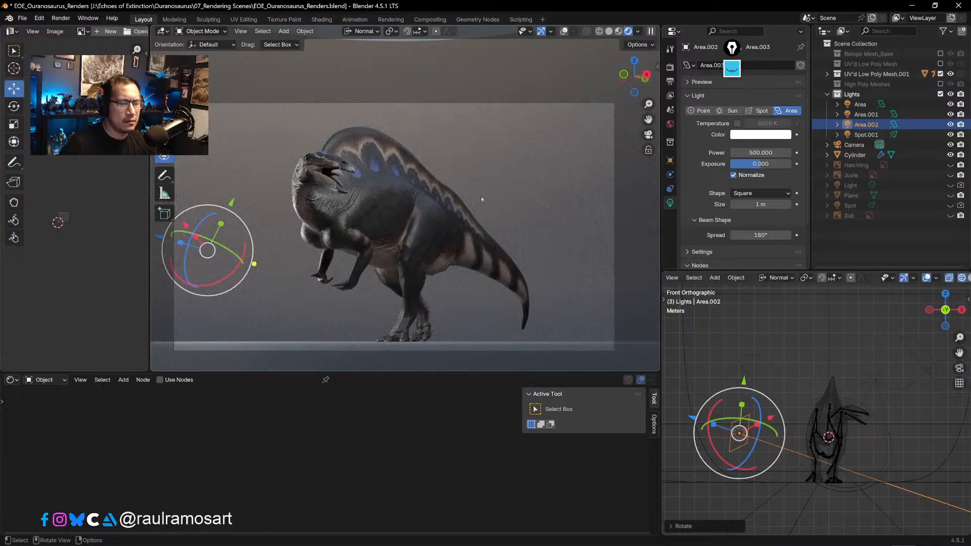
# - Clear the selection and examine the new lighting on the model up close and in the full camera frame
pyautogui.click(525, 208)
pyautogui.click(461, 240)
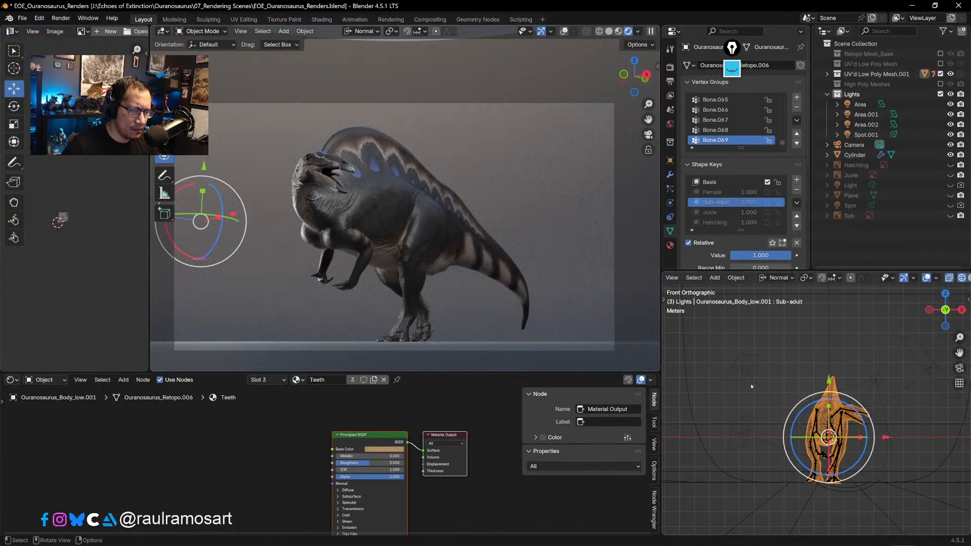
pyautogui.click(772, 378)
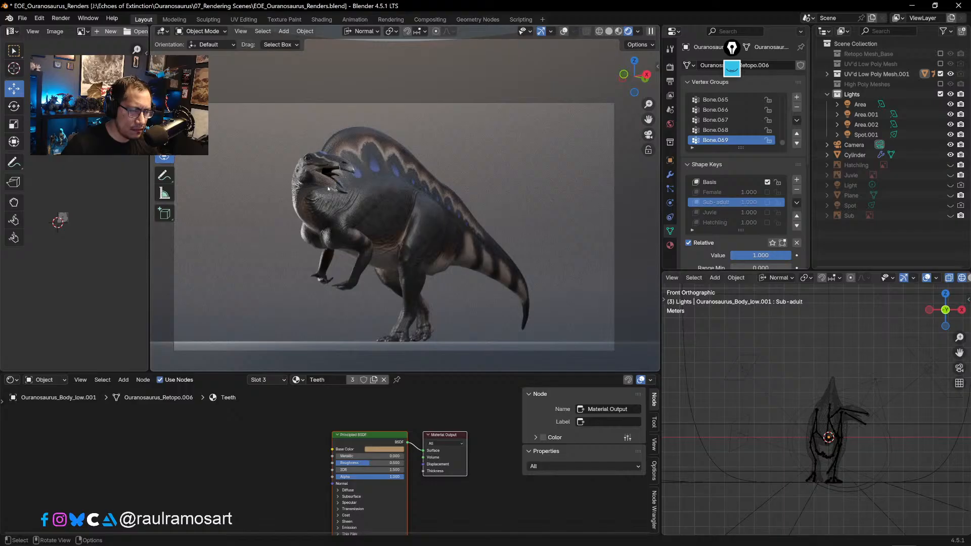
pyautogui.scroll(3, 324, 198)
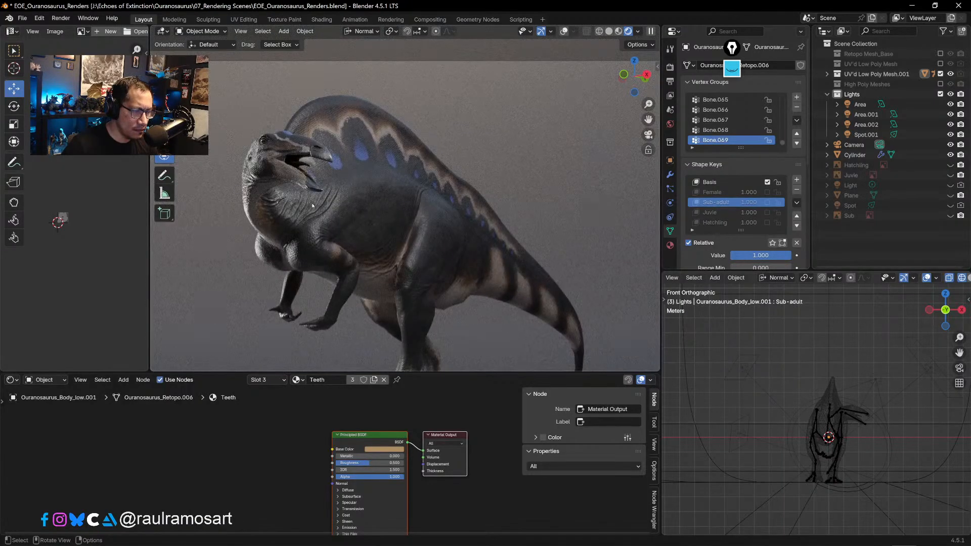
pyautogui.scroll(-3, 313, 205)
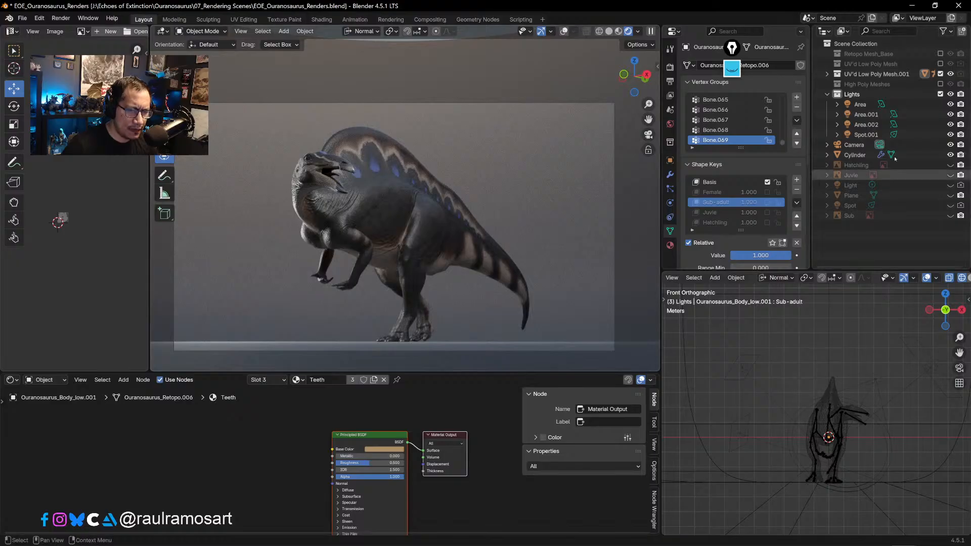
# - Duplicate the UV'd Low Poly Mesh.001 collection with its rigged body to add a second Ouranosaurus
pyautogui.click(827, 74)
pyautogui.click(828, 75)
pyautogui.click(857, 74)
pyautogui.rightClick(857, 73)
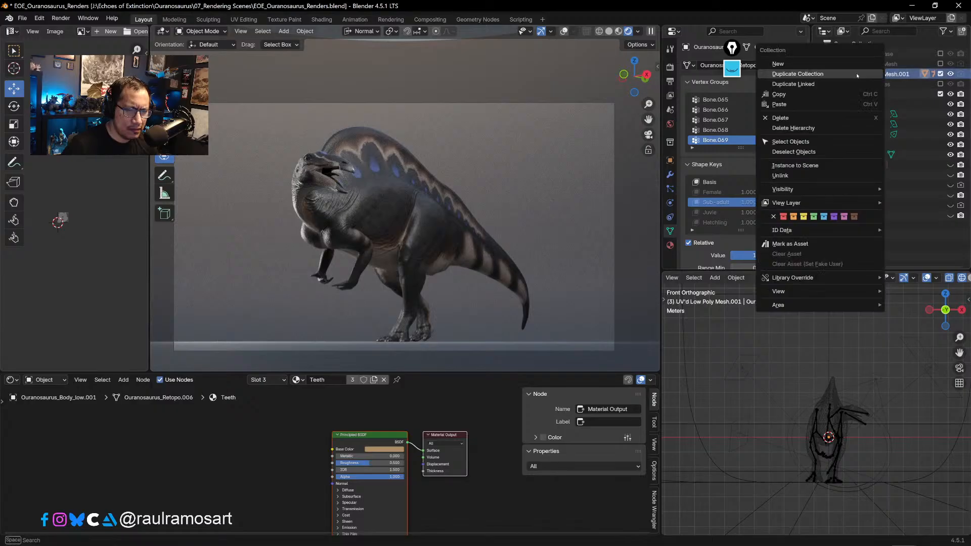
pyautogui.click(811, 74)
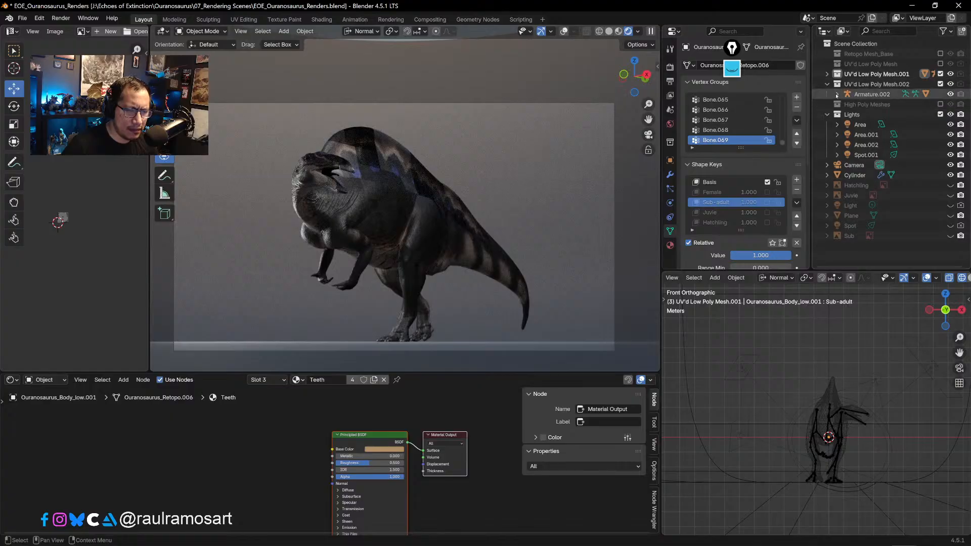
# - Scale the duplicate's armature, Armature.002, to about half size and lower it about 1.5 m to the ground
pyautogui.click(837, 95)
pyautogui.click(893, 124)
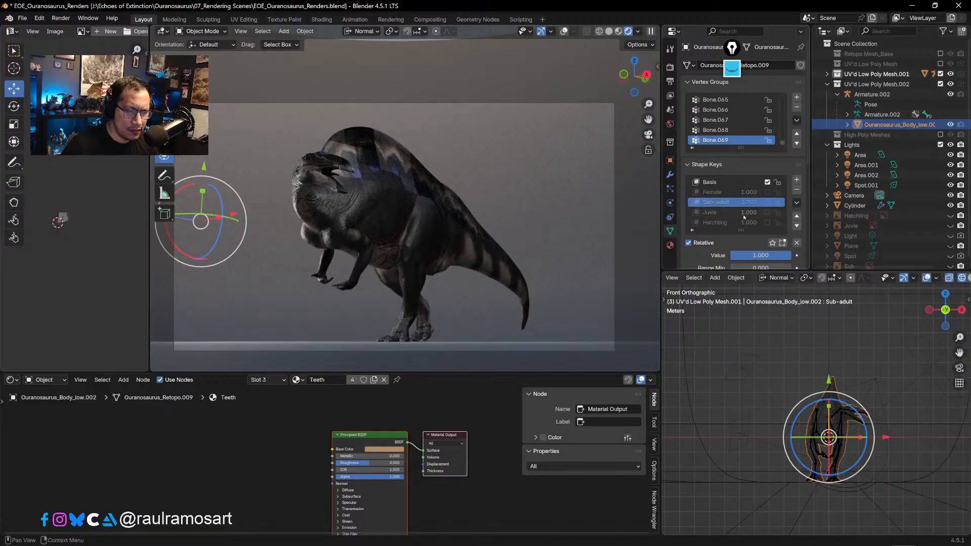
pyautogui.click(858, 94)
pyautogui.press('s')
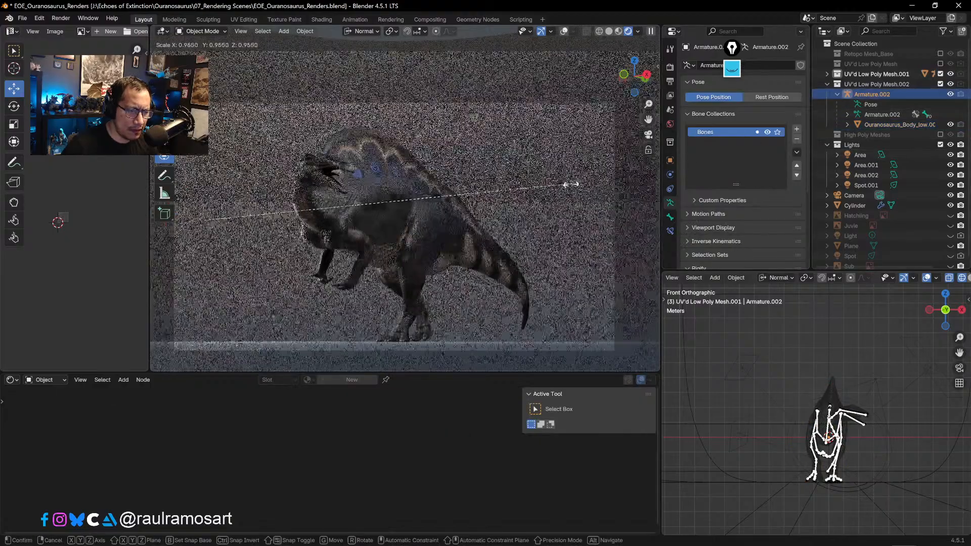
pyautogui.click(395, 187)
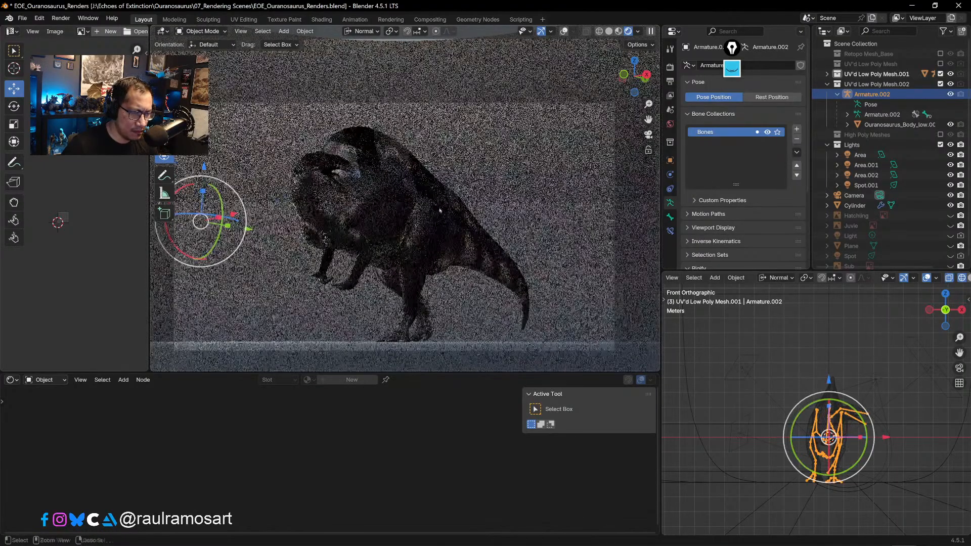
pyautogui.press('s')
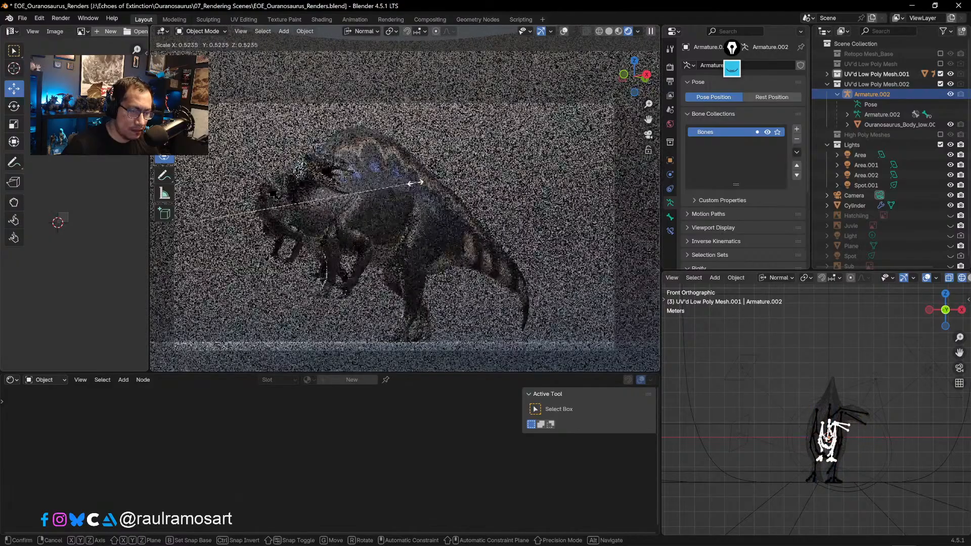
pyautogui.click(412, 188)
pyautogui.moveTo(205, 167); pyautogui.dragTo(198, 282)
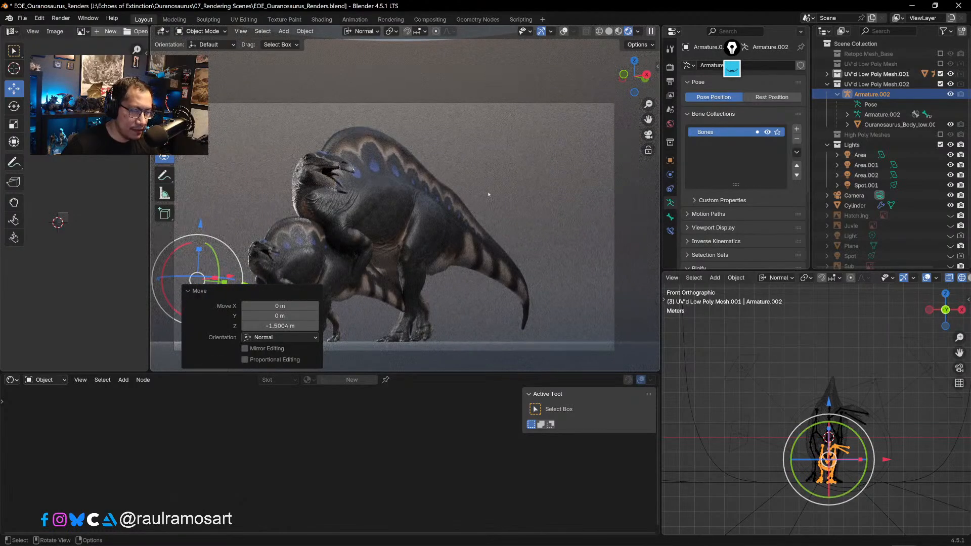
pyautogui.click(573, 212)
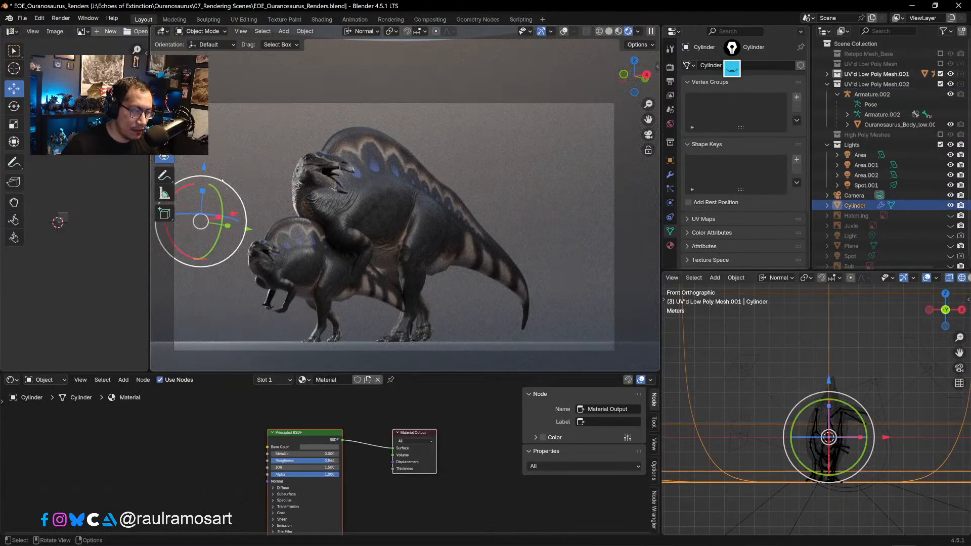
pyautogui.moveTo(205, 169); pyautogui.dragTo(208, 104)
pyautogui.hotkey('ctrl', 'z')
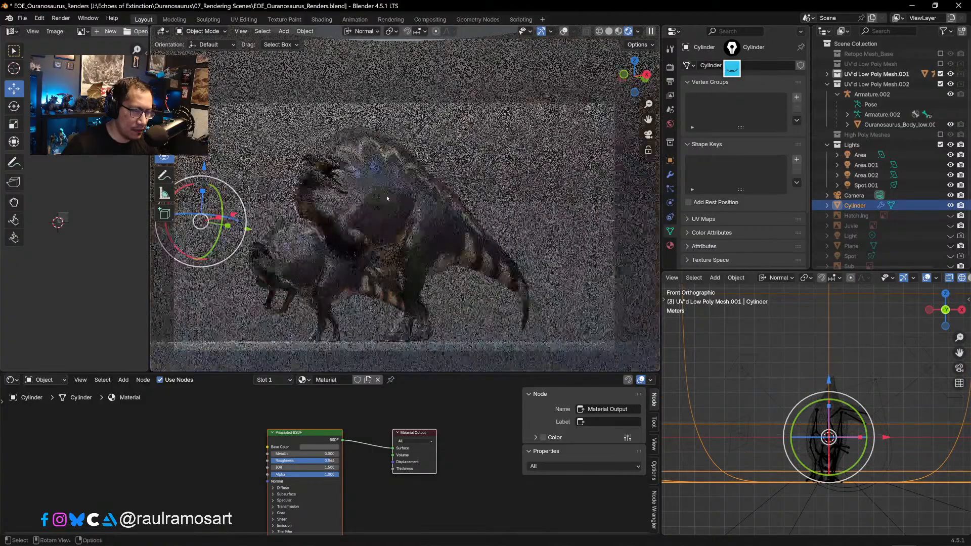
# - Move Armature.002 sideways along X in the front view so the small animal stands beside the large one
pyautogui.click(301, 249)
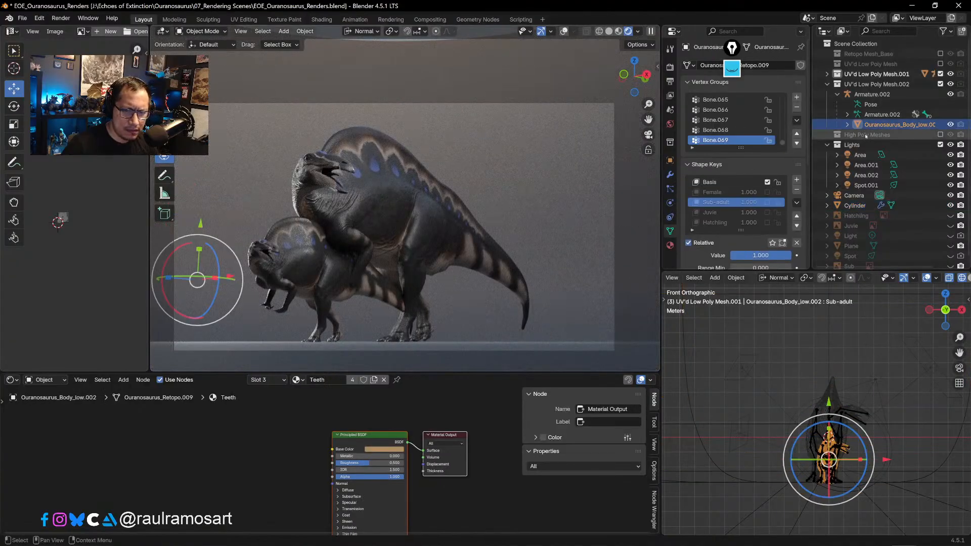
pyautogui.click(865, 98)
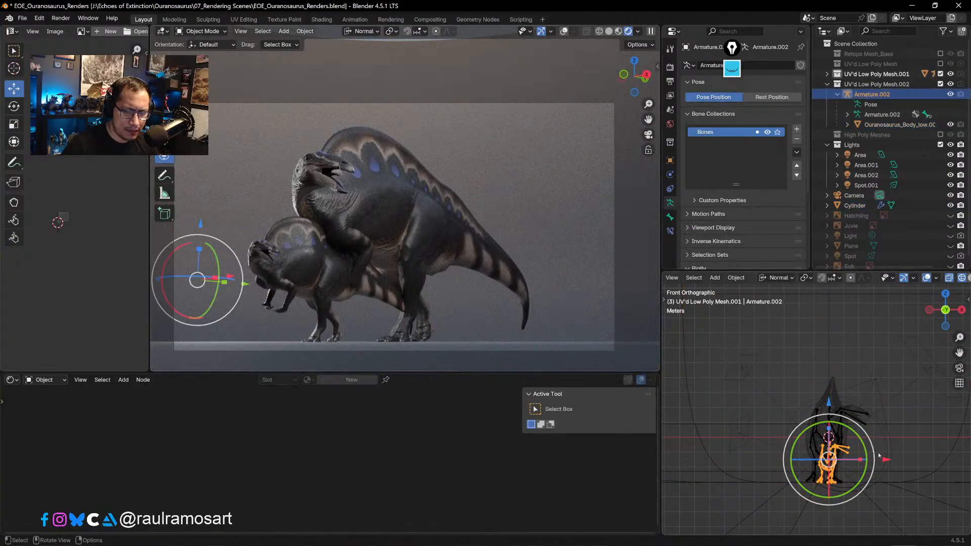
pyautogui.press('g')
pyautogui.press('x')
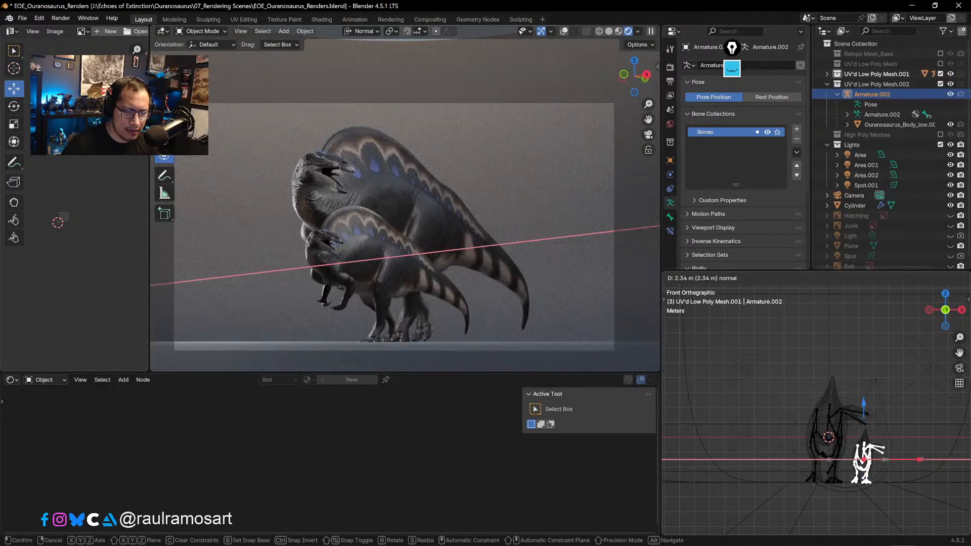
pyautogui.click(920, 459)
# - Move the small animal's armature back about 3.7 m in the top view, alongside the large animal's body
pyautogui.press('KP_7')
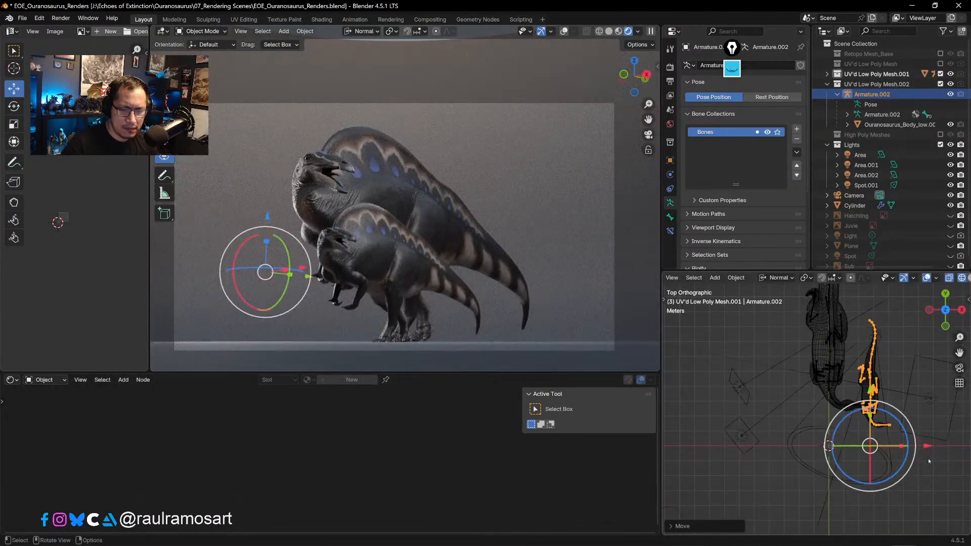
pyautogui.keyDown('shift'); pyautogui.moveTo(917, 422); pyautogui.dragTo(870, 496, button='middle'); pyautogui.keyUp('shift')
pyautogui.press('g')
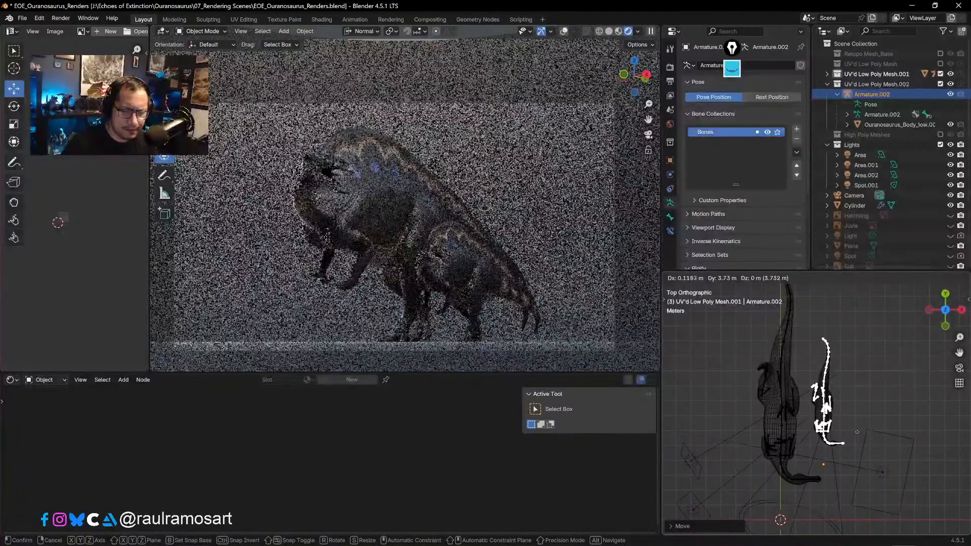
pyautogui.click(858, 432)
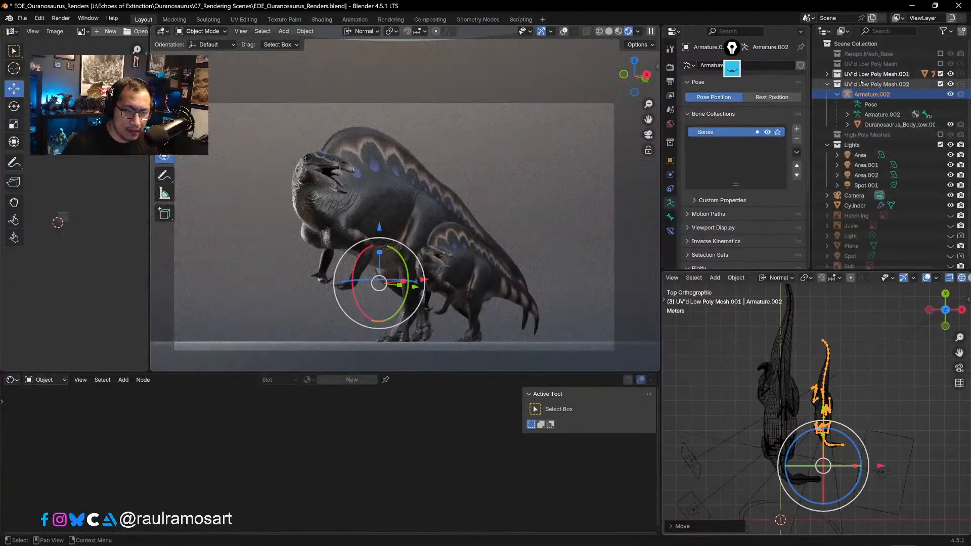
# - Enable the Hatchling shape key at 1.000 on the small animal's body mesh
pyautogui.click(890, 125)
pyautogui.click(727, 202)
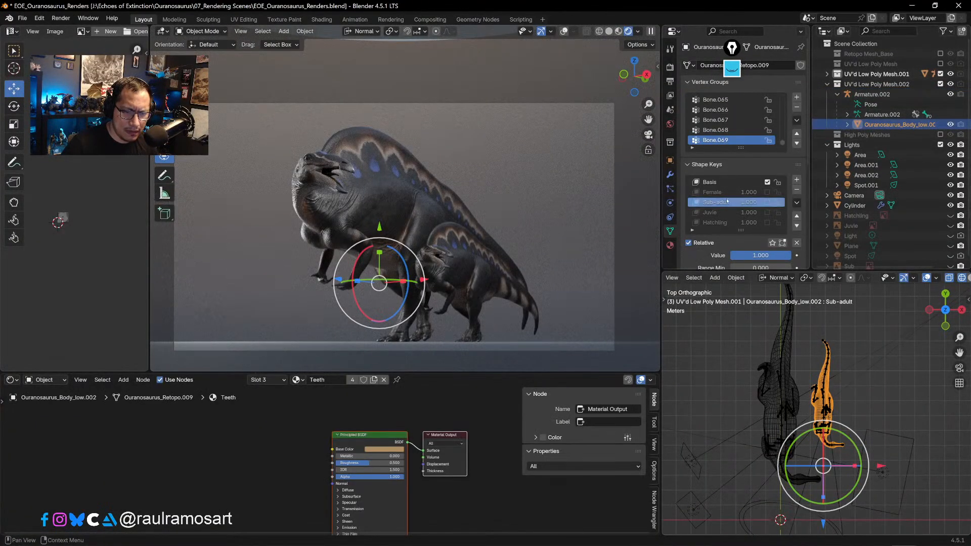
pyautogui.click(768, 222)
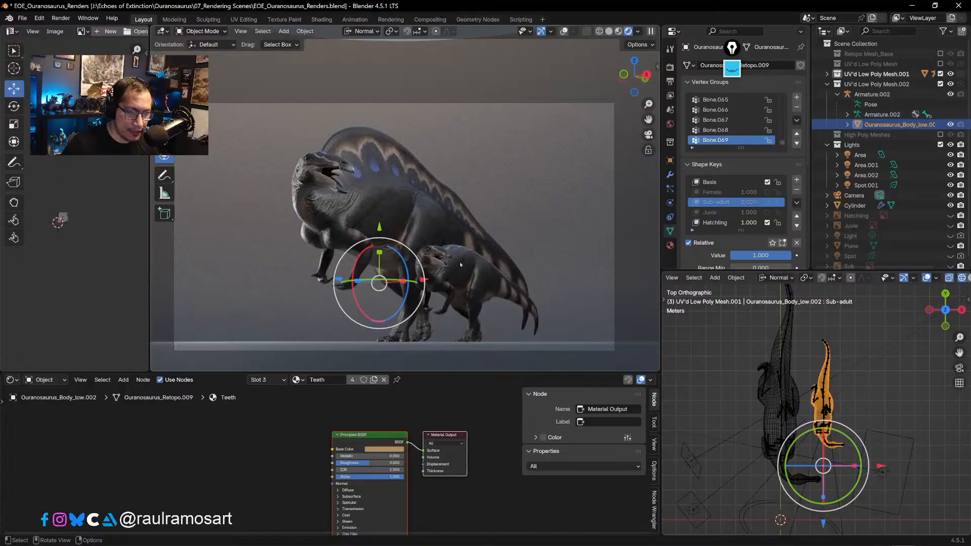
# - Switch the camera viewport to solid shading and put the small animal's armature into Pose Mode
pyautogui.keyDown('shift'); pyautogui.moveTo(844, 384); pyautogui.dragTo(779, 358, button='middle'); pyautogui.keyUp('shift')
pyautogui.click(778, 358)
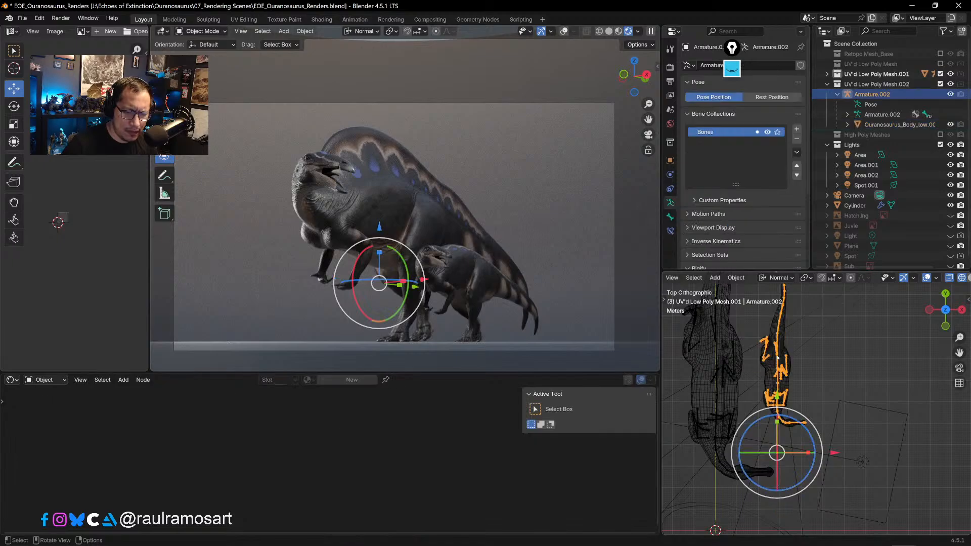
pyautogui.click(609, 31)
pyautogui.scroll(2, 790, 379)
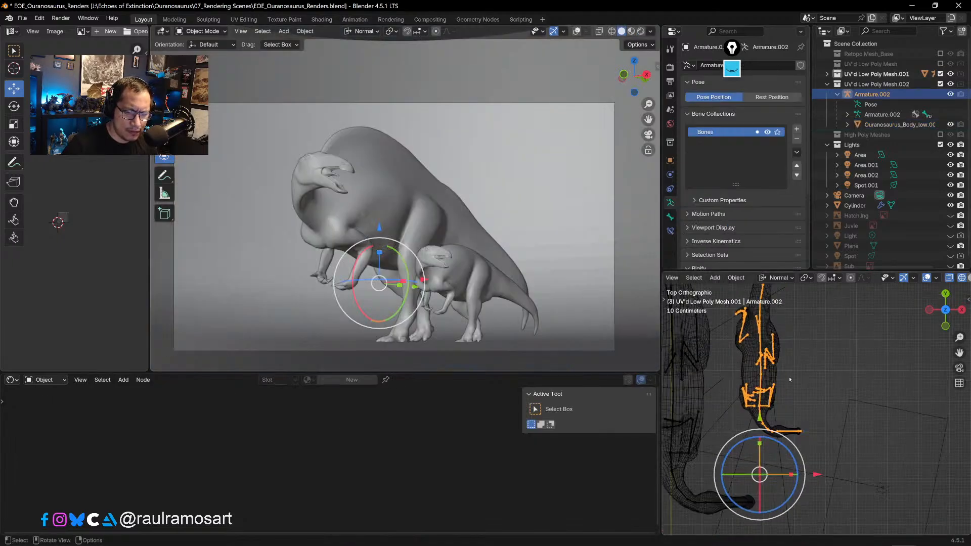
pyautogui.scroll(1, 790, 380)
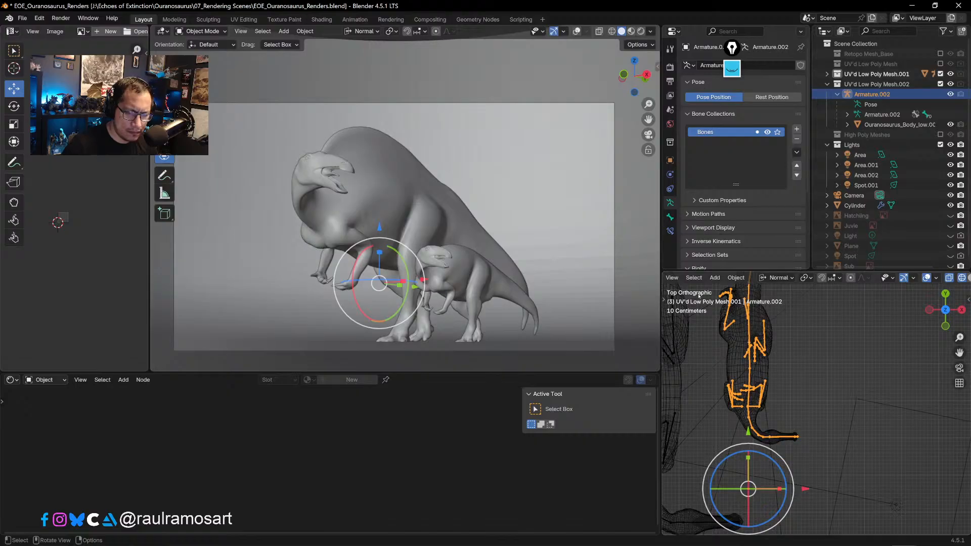
pyautogui.click(201, 31)
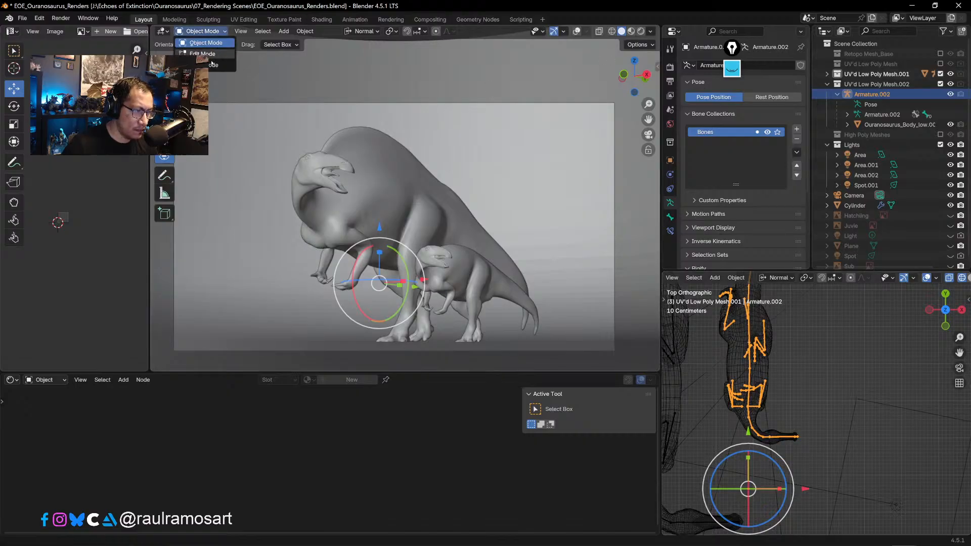
pyautogui.click(202, 60)
pyautogui.scroll(2, 701, 374)
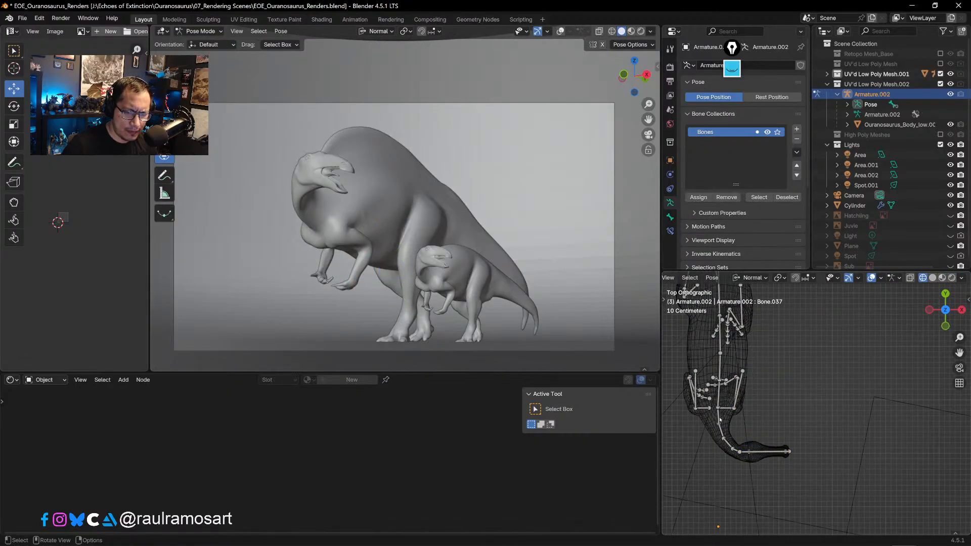
# - Clear the rotation of all the small animal's neck and head bones in the top view
pyautogui.moveTo(809, 489); pyautogui.dragTo(707, 418)
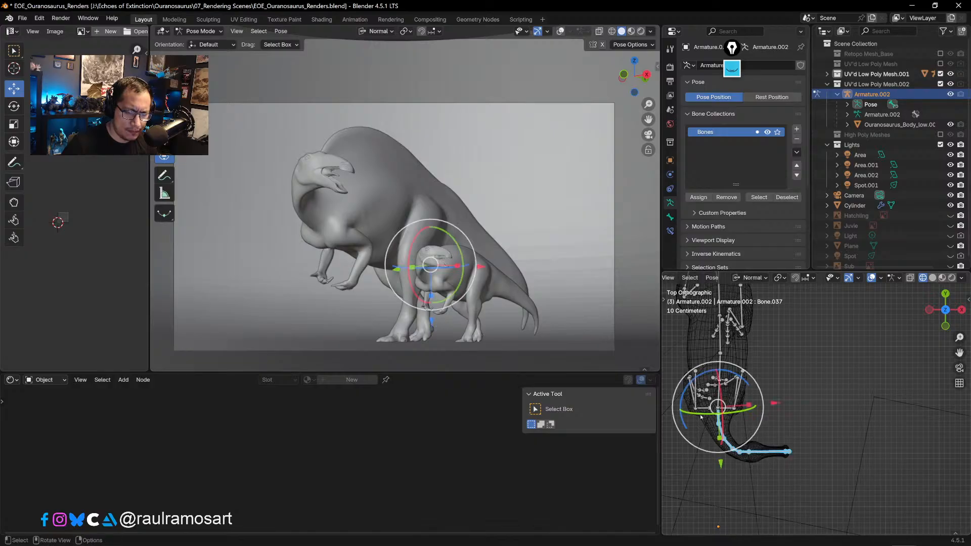
pyautogui.click(713, 278)
pyautogui.moveTo(733, 299)
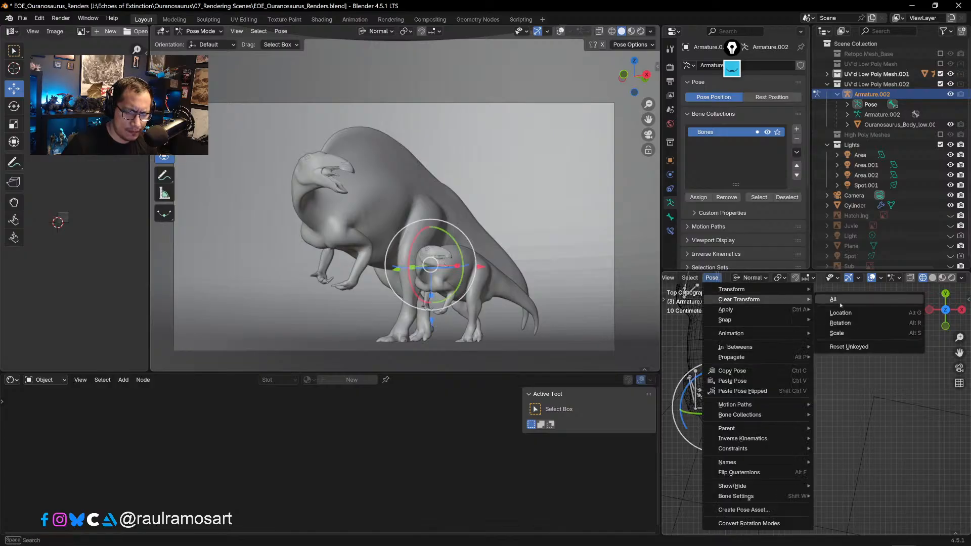
pyautogui.click(847, 319)
pyautogui.click(759, 476)
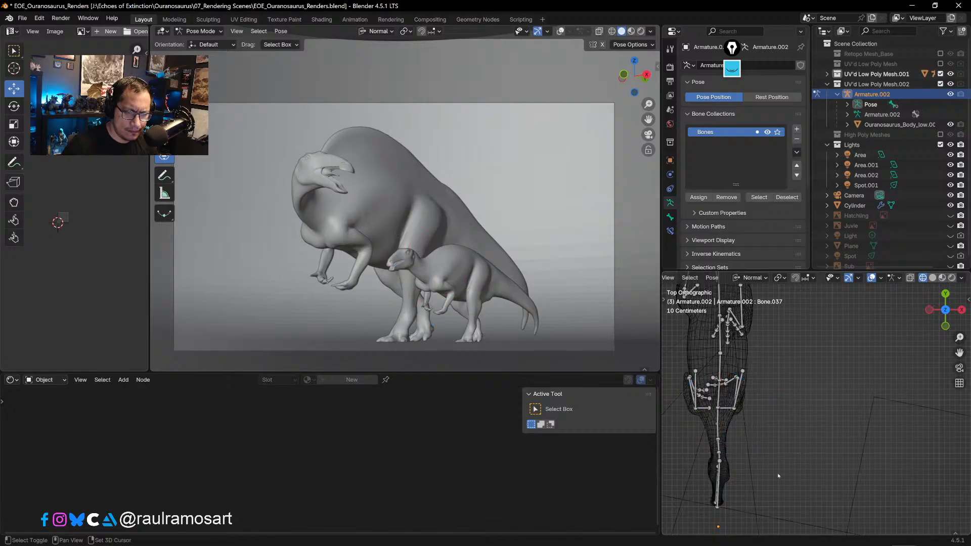
# - Rotate the small animal's lower jaw bone upward in the right view to close its mouth
pyautogui.keyDown('shift'); pyautogui.moveTo(759, 476); pyautogui.dragTo(736, 345, button='middle'); pyautogui.keyUp('shift')
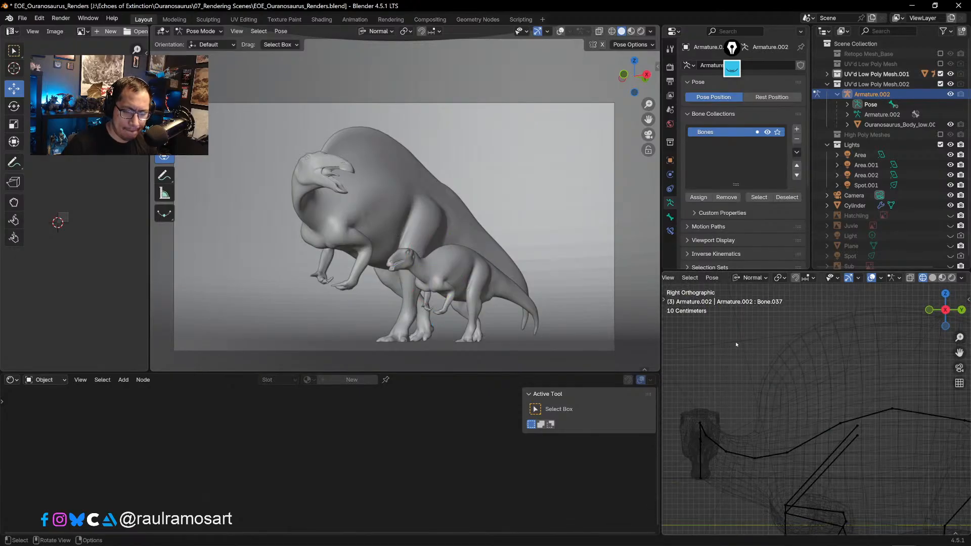
pyautogui.keyDown('shift'); pyautogui.moveTo(809, 471); pyautogui.dragTo(788, 362, button='middle'); pyautogui.keyUp('shift')
pyautogui.scroll(1, 795, 389)
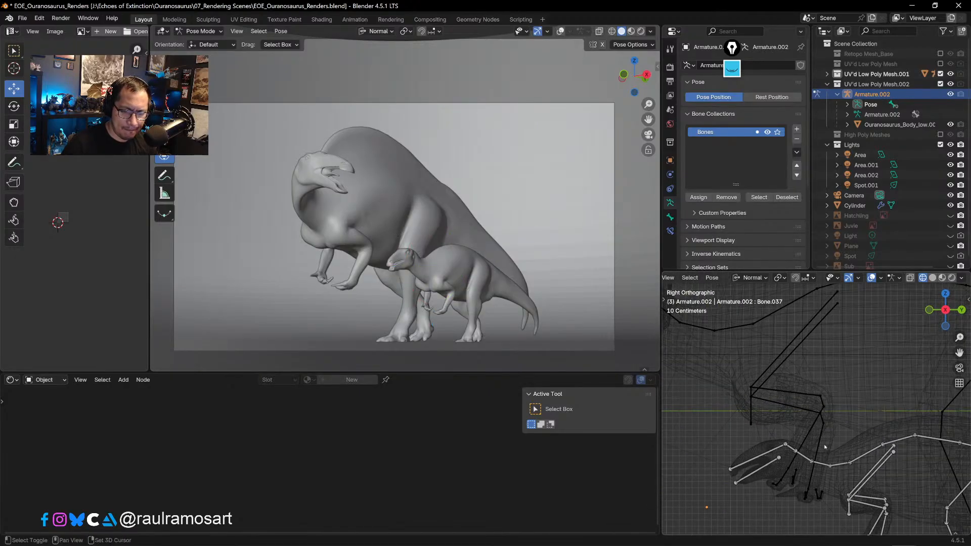
pyautogui.keyDown('shift'); pyautogui.moveTo(827, 445); pyautogui.dragTo(796, 398, button='middle'); pyautogui.keyUp('shift')
pyautogui.click(740, 417)
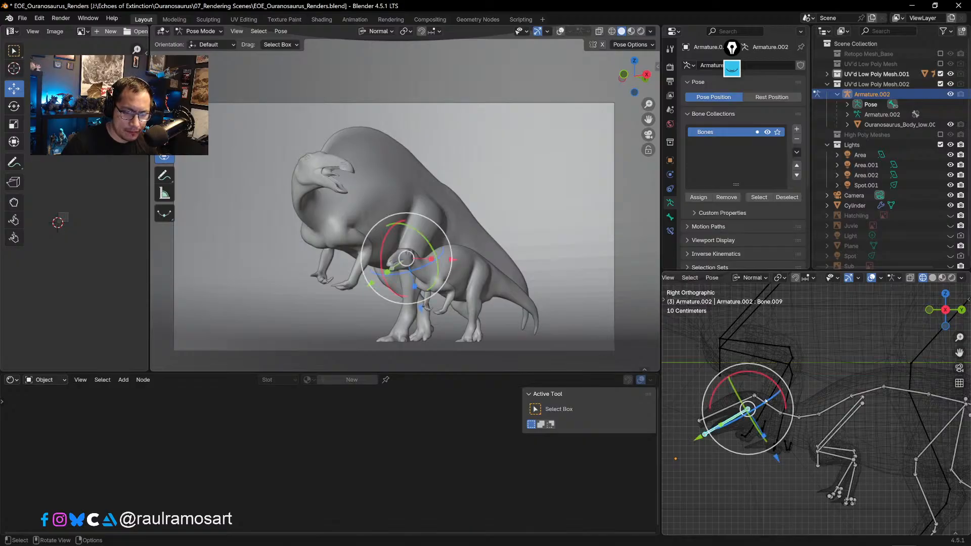
pyautogui.moveTo(773, 383); pyautogui.dragTo(792, 380)
# - Rotate the small animal's head and neck bones in the right view to raise the head
pyautogui.click(731, 405)
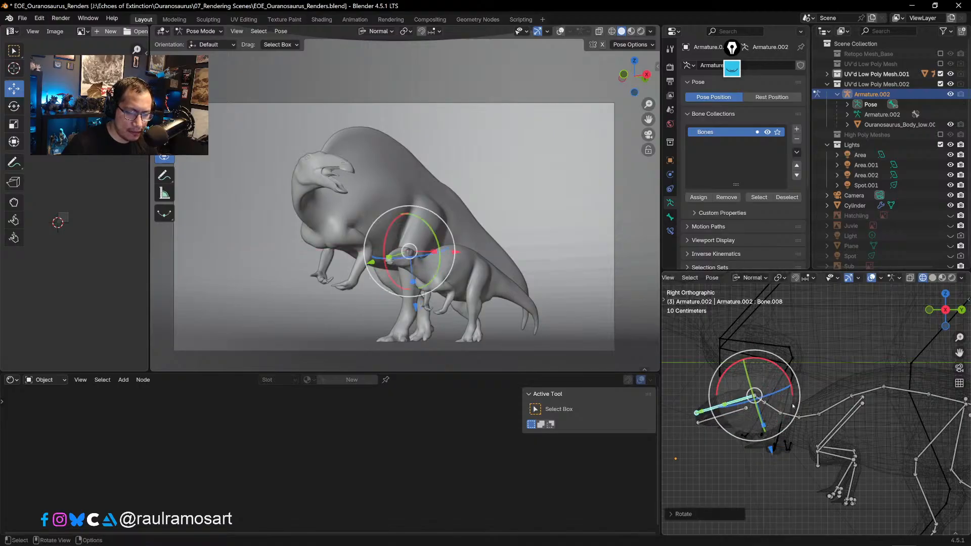
pyautogui.click(810, 416)
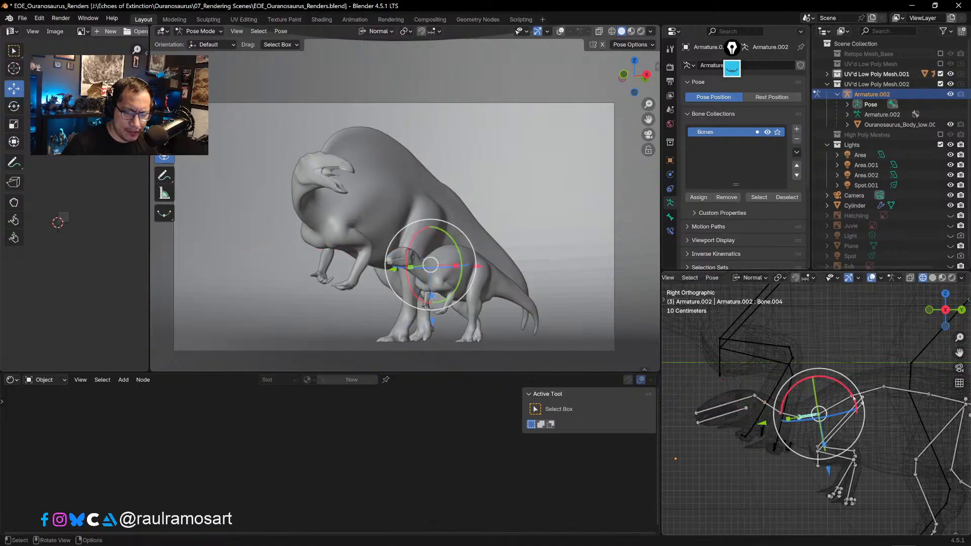
pyautogui.moveTo(854, 400); pyautogui.dragTo(819, 399)
pyautogui.click(787, 411)
pyautogui.click(772, 397)
# - Rotate the small animal's lower neck bones, Bone.004 and Bone.005, toward the large animal in the top view
pyautogui.press('KP_7')
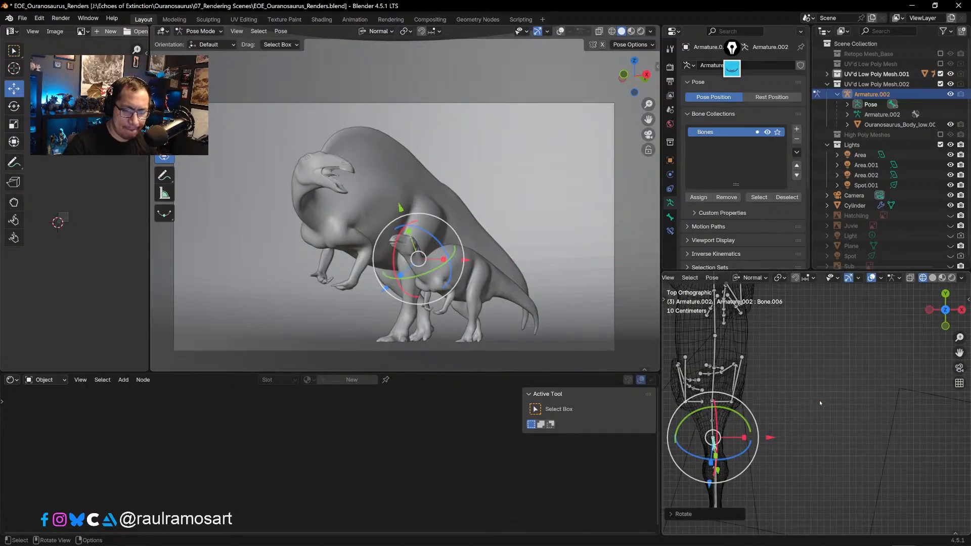
pyautogui.keyDown('shift'); pyautogui.moveTo(783, 462); pyautogui.dragTo(815, 433, button='middle'); pyautogui.keyUp('shift')
pyautogui.scroll(1, 814, 433)
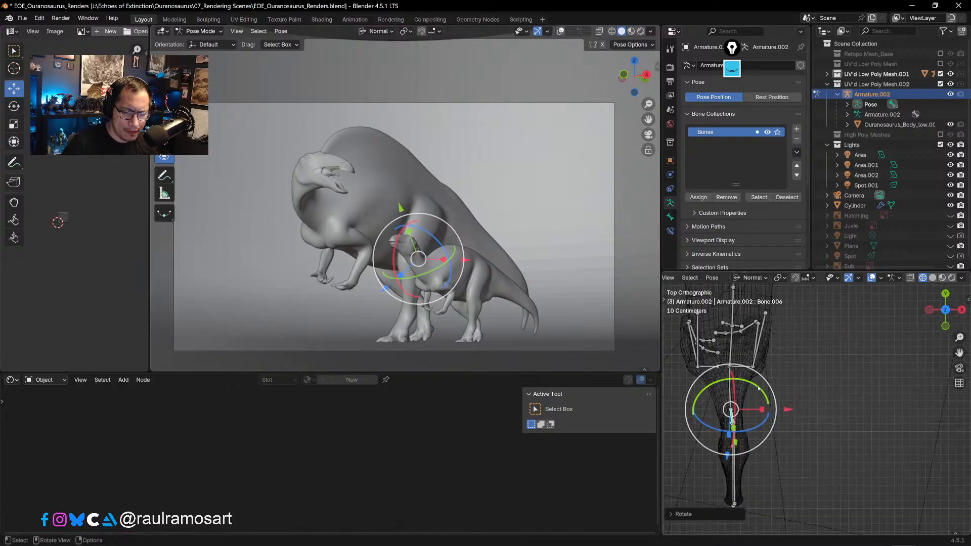
pyautogui.click(729, 381)
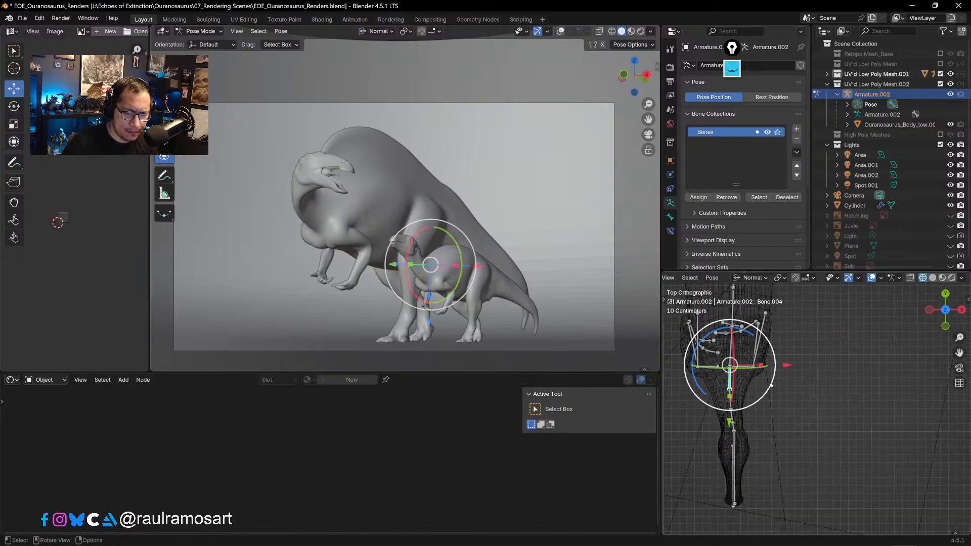
pyautogui.press('r')
pyautogui.click(773, 388)
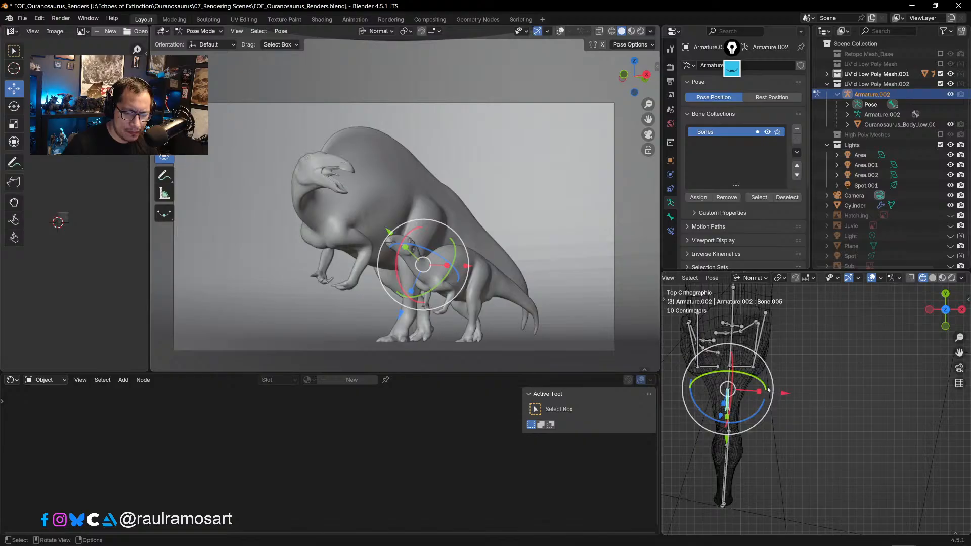
pyautogui.moveTo(766, 409); pyautogui.dragTo(754, 452)
# - Rotate the small animal's upper neck and head bones farther toward the large animal, undoing one misplaced adjustment
pyautogui.click(724, 419)
pyautogui.click(722, 434)
pyautogui.click(710, 468)
pyautogui.hotkey('ctrl', 'z')
pyautogui.click(710, 465)
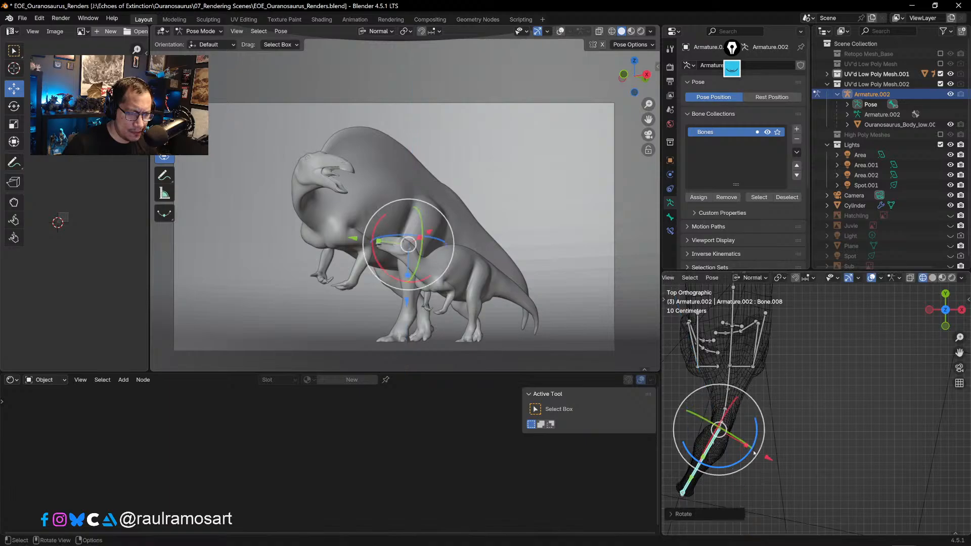
# - Scale the small animal's entire skeleton down to about 0.84 in the right view
pyautogui.press('KP_3')
pyautogui.scroll(-4, 819, 395)
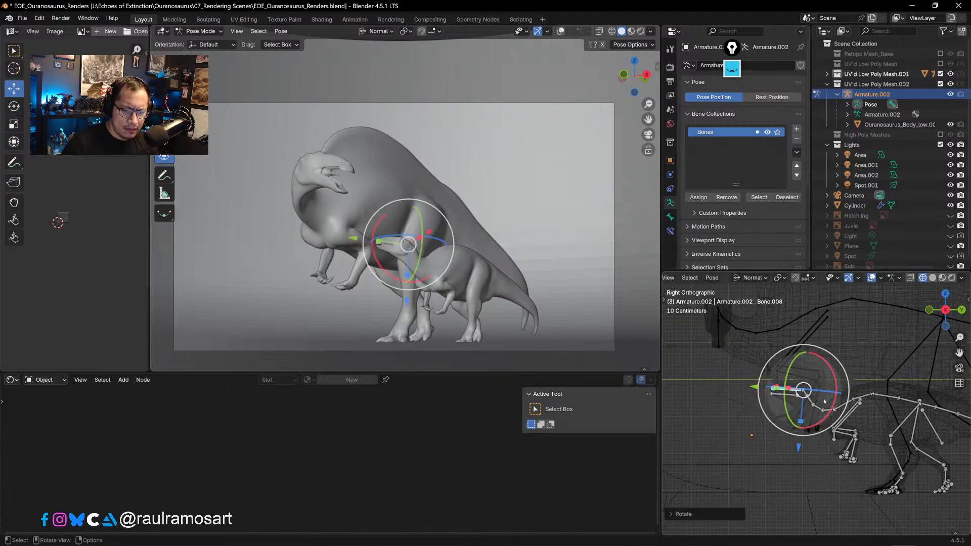
pyautogui.keyDown('shift'); pyautogui.moveTo(961, 423); pyautogui.dragTo(859, 424, button='middle'); pyautogui.keyUp('shift')
pyautogui.press('a')
pyautogui.press('s')
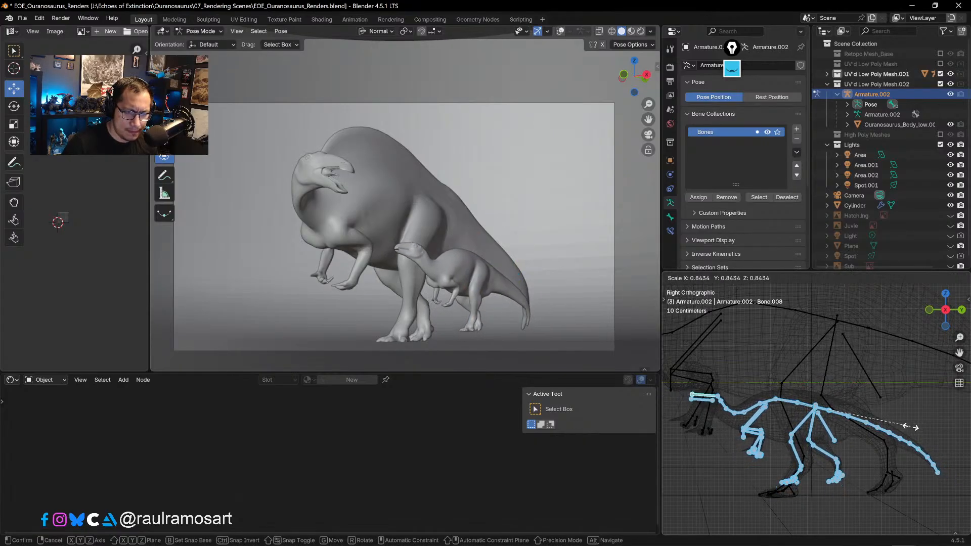
pyautogui.click(852, 427)
# - Set the transform orientation to Global and lower the small animal's whole skeleton toward the ground
pyautogui.click(752, 277)
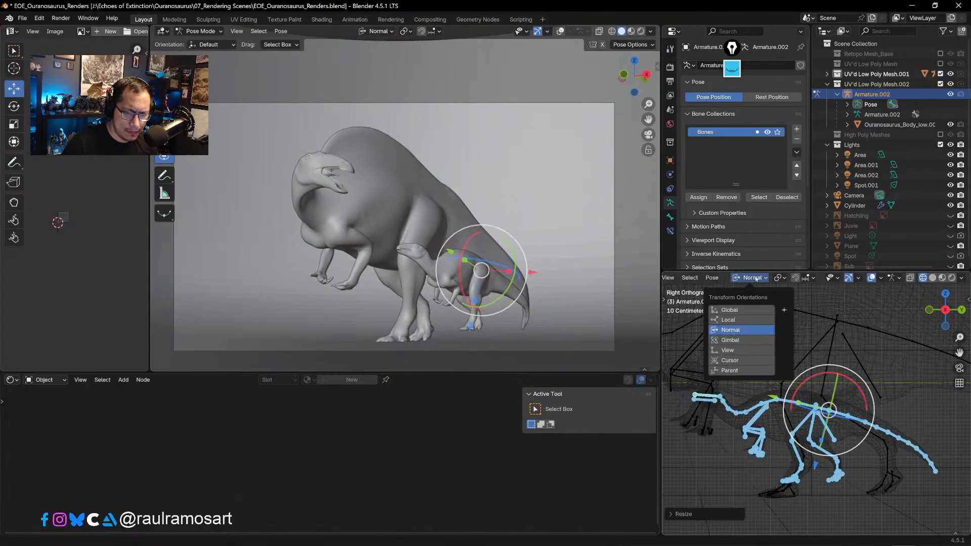
pyautogui.click(748, 311)
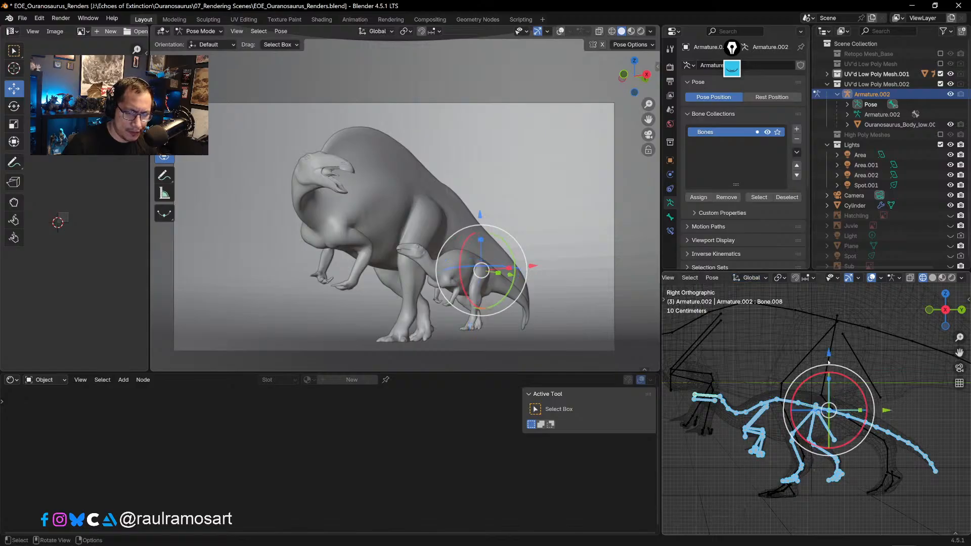
pyautogui.moveTo(829, 354); pyautogui.dragTo(827, 369)
# - Rotate the small animal's tail bones, Bone.031 through Bone.034, upward in the right view to lift the tail
pyautogui.scroll(3, 909, 501)
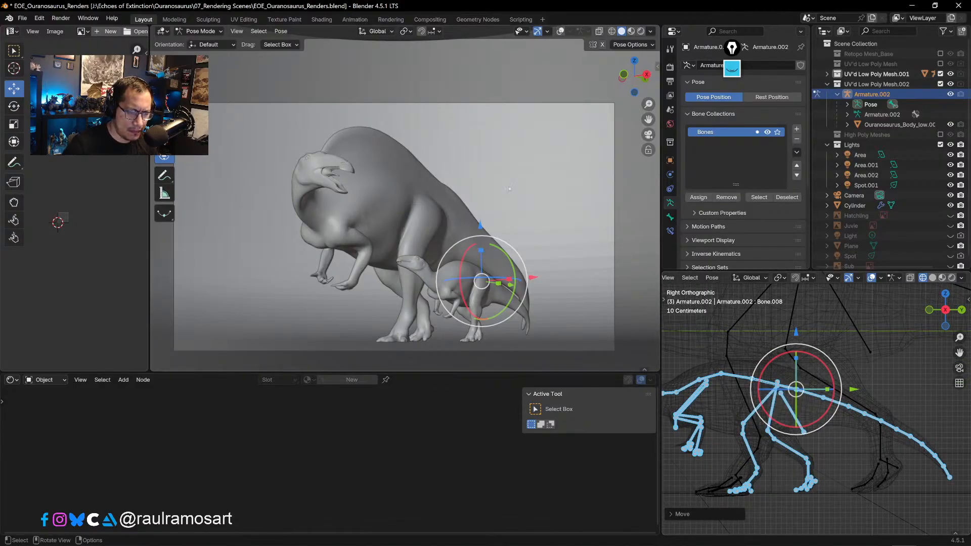
pyautogui.click(849, 408)
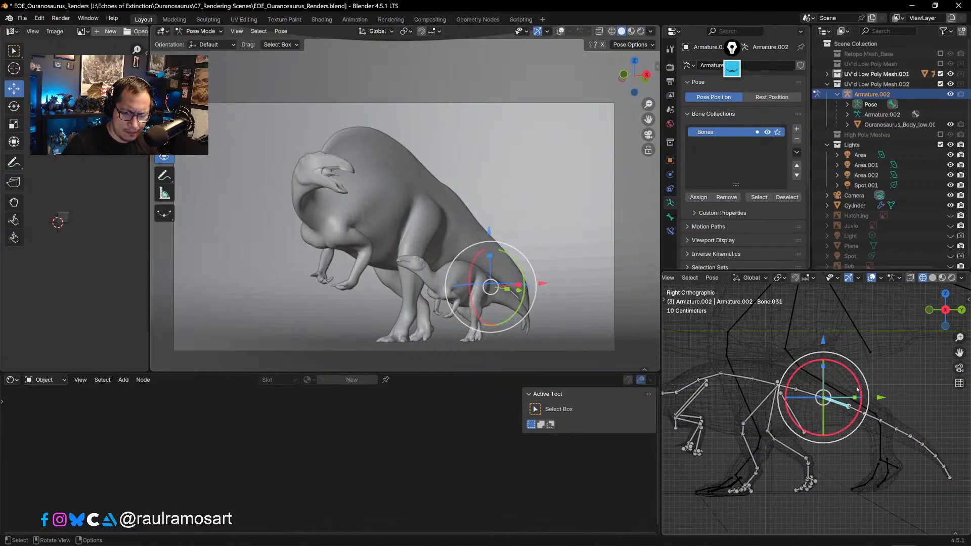
pyautogui.press('r')
pyautogui.click(863, 394)
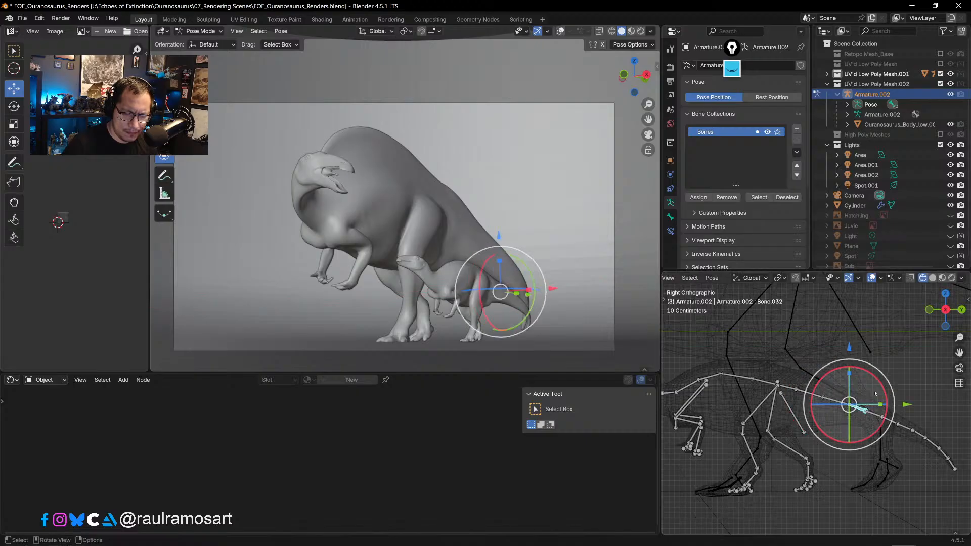
pyautogui.click(871, 412)
pyautogui.press('r')
pyautogui.click(879, 392)
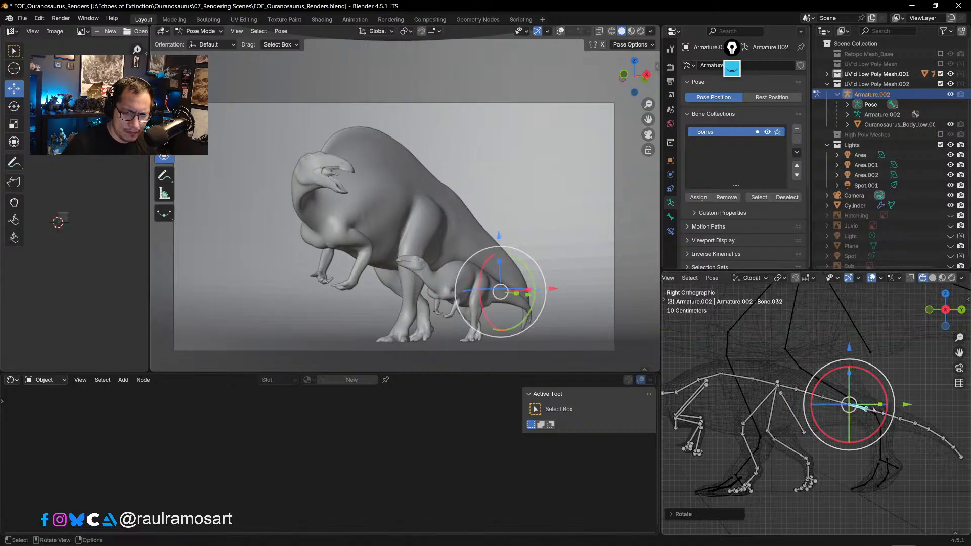
pyautogui.click(876, 411)
pyautogui.press('r')
pyautogui.click(896, 378)
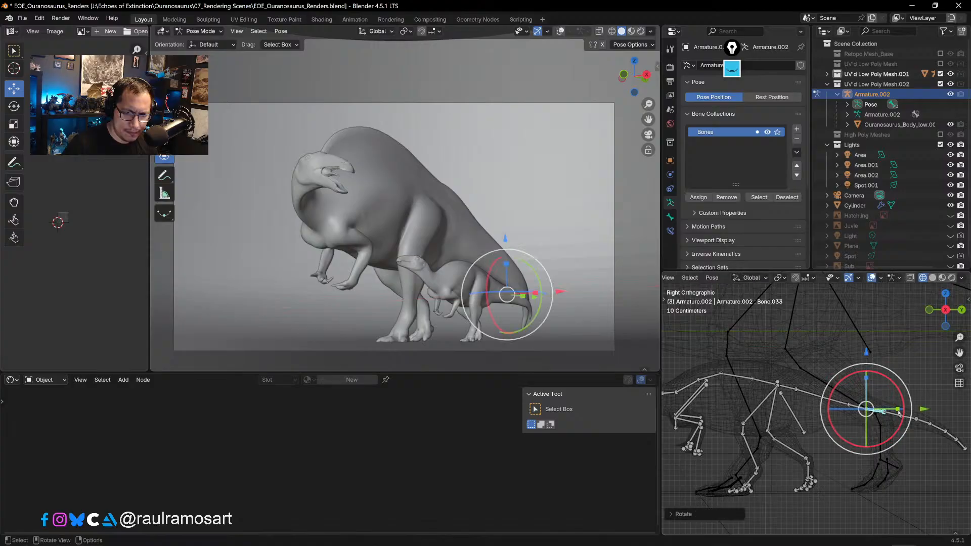
pyautogui.click(898, 413)
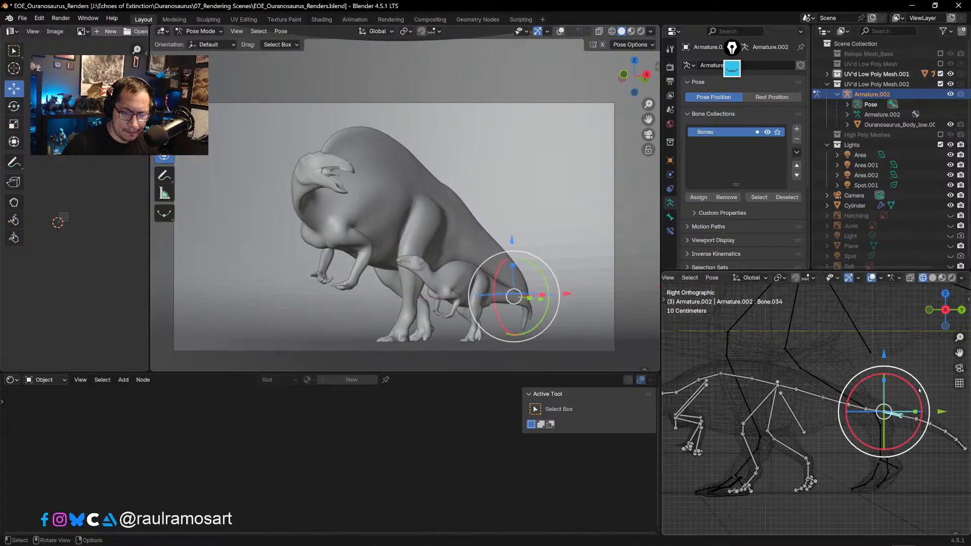
pyautogui.press('r')
pyautogui.click(917, 381)
# - Rotate the small animal's outer tail bones, from Bone.035 to Bone.038, upward in the right view to curve the tip
pyautogui.keyDown('shift'); pyautogui.moveTo(917, 381); pyautogui.dragTo(817, 363, button='middle'); pyautogui.keyUp('shift')
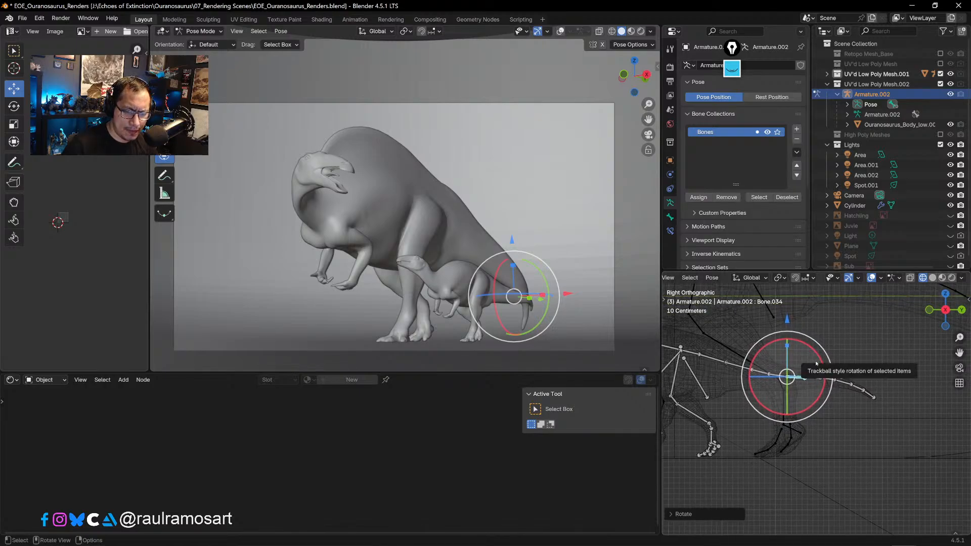
pyautogui.click(815, 378)
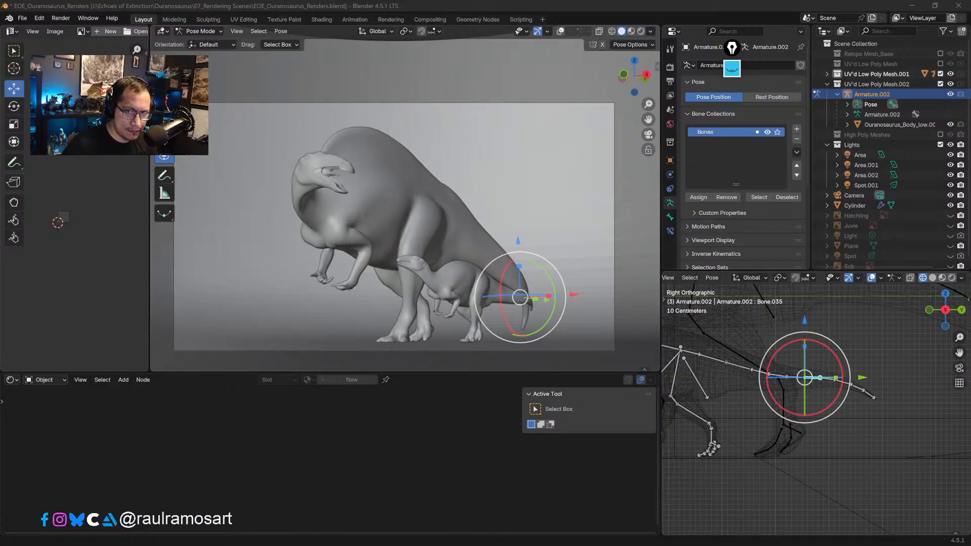
pyautogui.moveTo(841, 365); pyautogui.dragTo(873, 332)
pyautogui.click(840, 377)
pyautogui.click(846, 372)
pyautogui.click(864, 368)
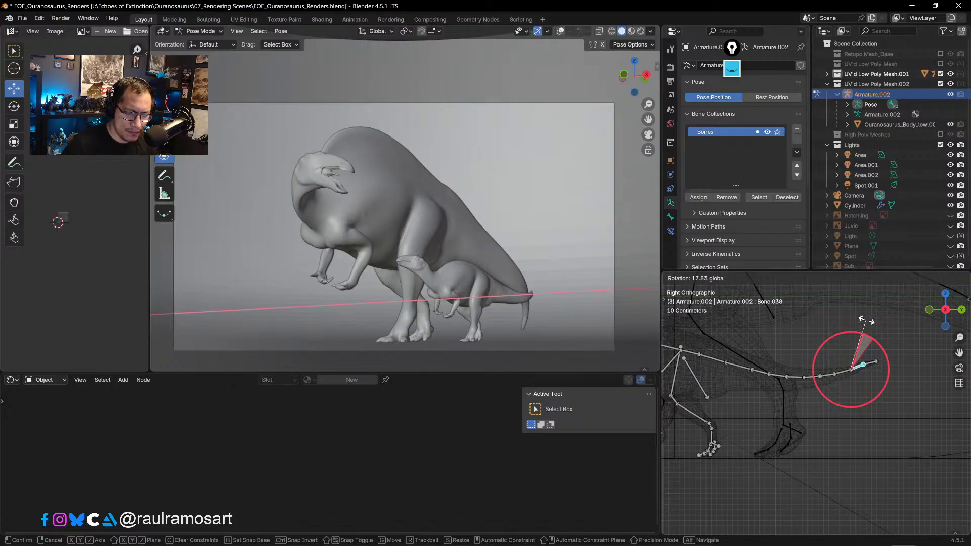
pyautogui.moveTo(867, 321); pyautogui.dragTo(867, 320)
# - Move the small animal's root bone about 0.28 m backward in the top view and show the camera view in rendered shading
pyautogui.press('KP_7')
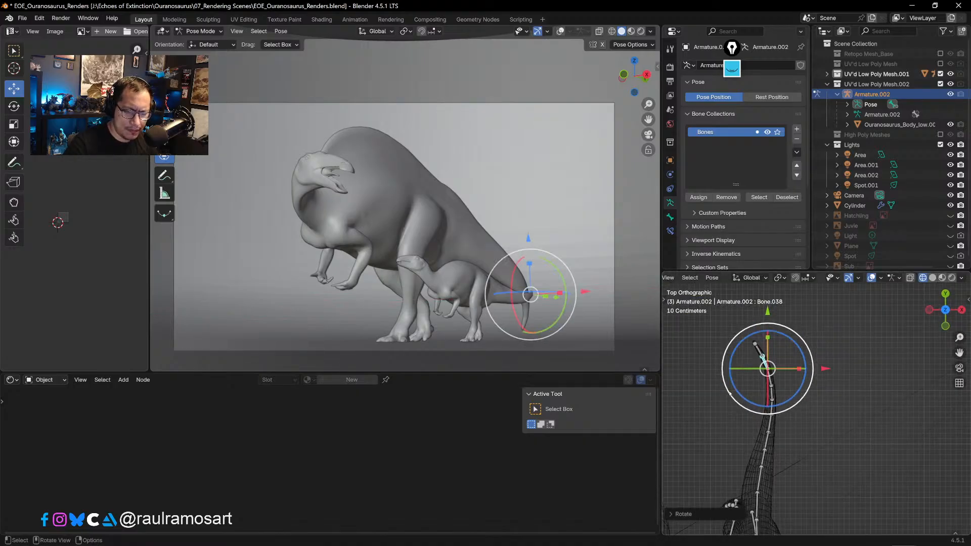
pyautogui.scroll(-2, 771, 463)
pyautogui.keyDown('shift'); pyautogui.moveTo(773, 468); pyautogui.dragTo(772, 449, button='middle'); pyautogui.keyUp('shift')
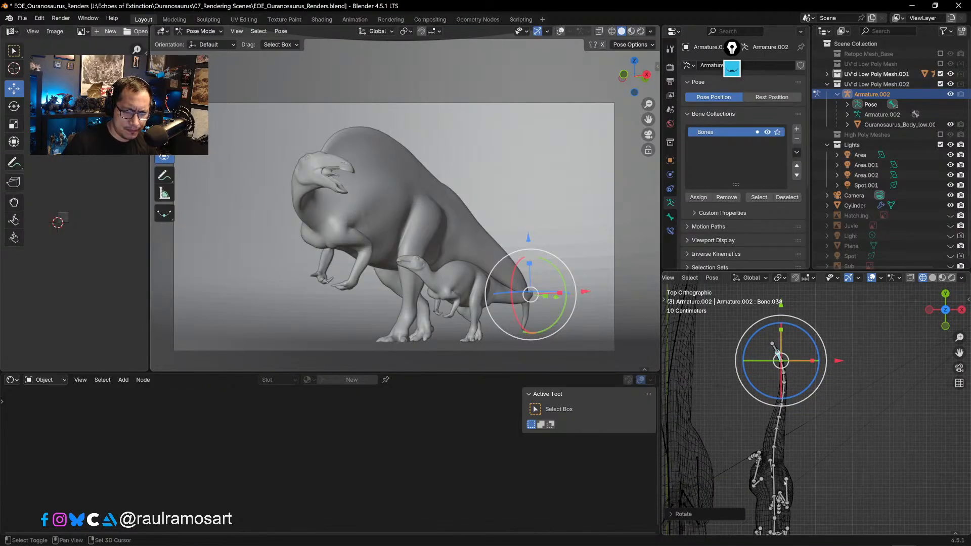
pyautogui.keyDown('shift'); pyautogui.moveTo(786, 484); pyautogui.dragTo(775, 458, button='middle'); pyautogui.keyUp('shift')
pyautogui.click(770, 460)
pyautogui.press('g')
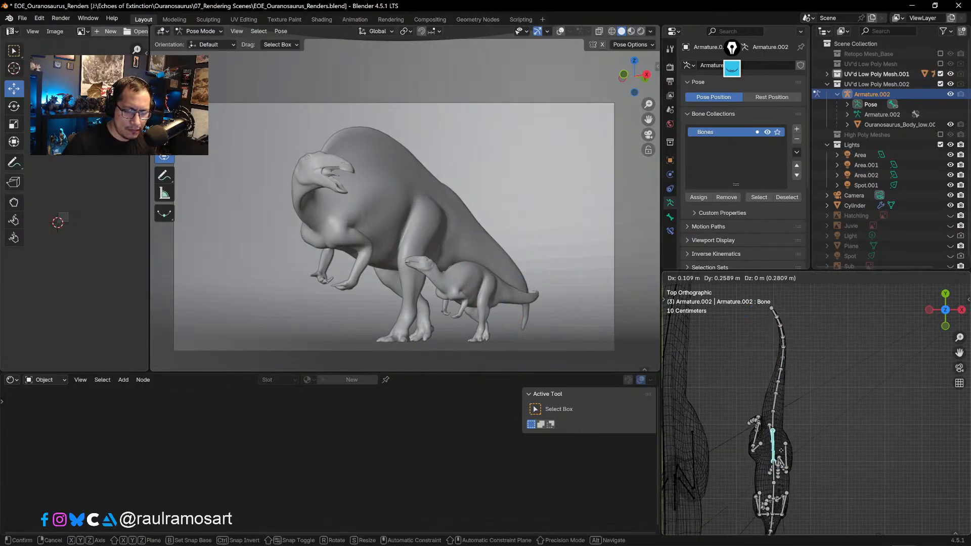
pyautogui.click(780, 447)
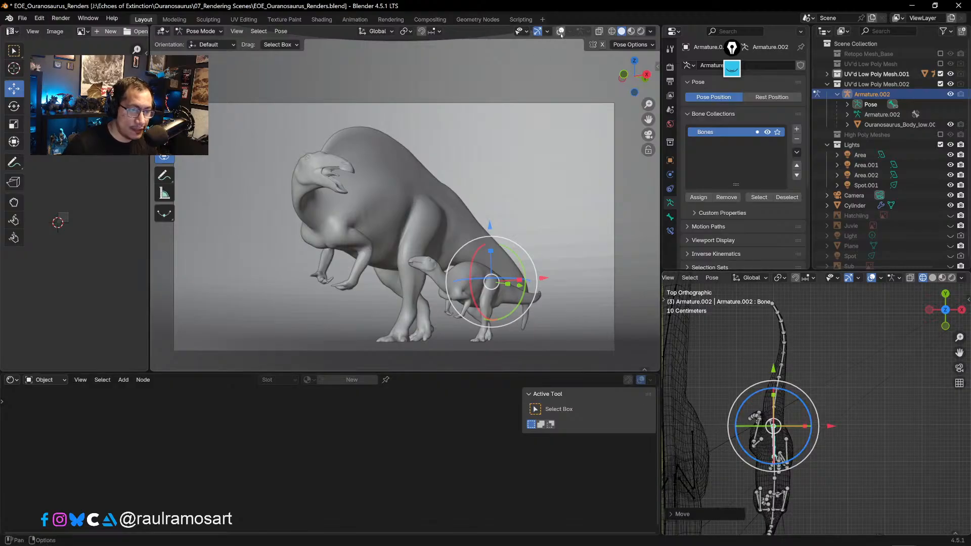
pyautogui.click(542, 149)
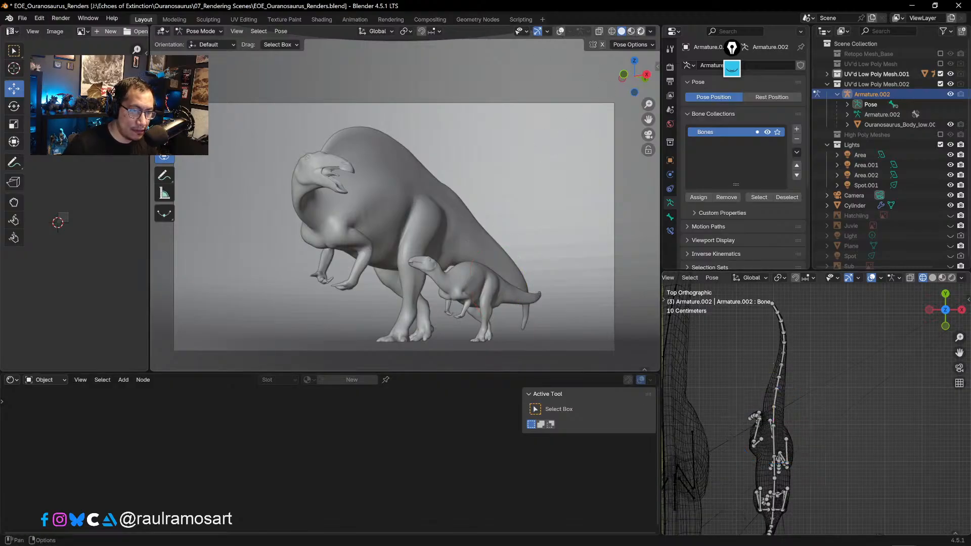
pyautogui.press('z')
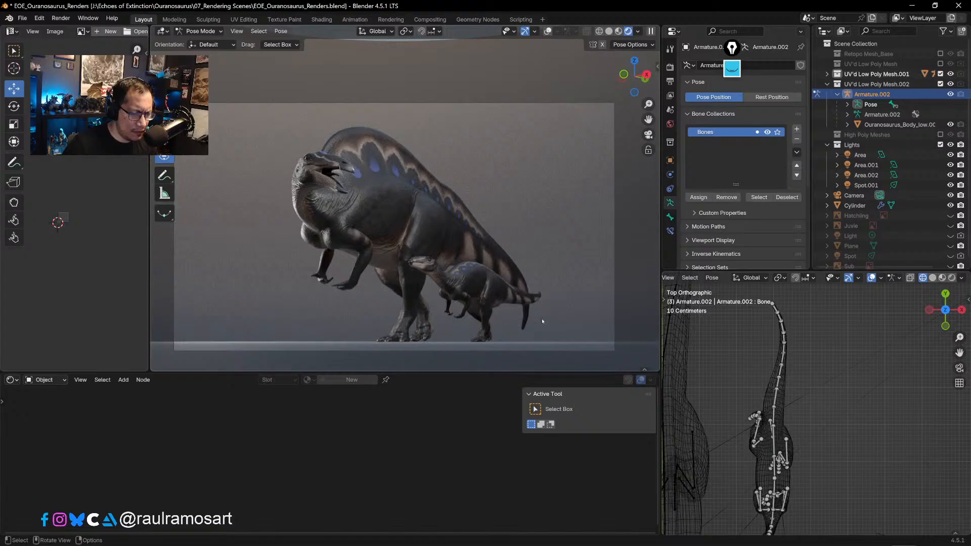
# - Swap the small animal's leg stance in the right view by rotating thigh Bone.020 backward and thigh Bone.058 forward
pyautogui.keyDown('alt'); pyautogui.moveTo(823, 487); pyautogui.dragTo(797, 416, button='middle'); pyautogui.keyUp('alt')
pyautogui.click(772, 405)
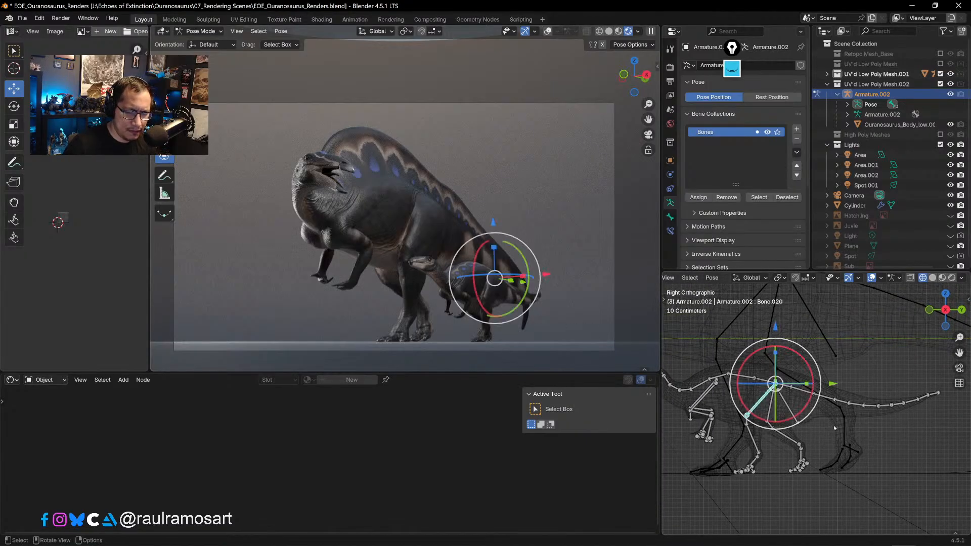
pyautogui.press('r')
pyautogui.click(860, 387)
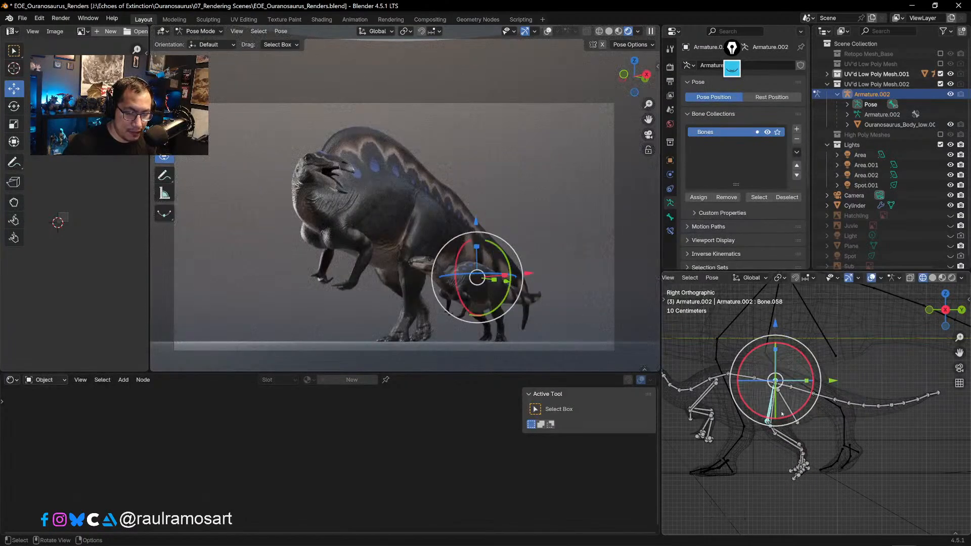
pyautogui.click(758, 396)
pyautogui.press('r')
pyautogui.click(813, 444)
# - Rotate the small animal's trailing lower-leg bone, Bone.022, slightly upward in the right view
pyautogui.click(805, 448)
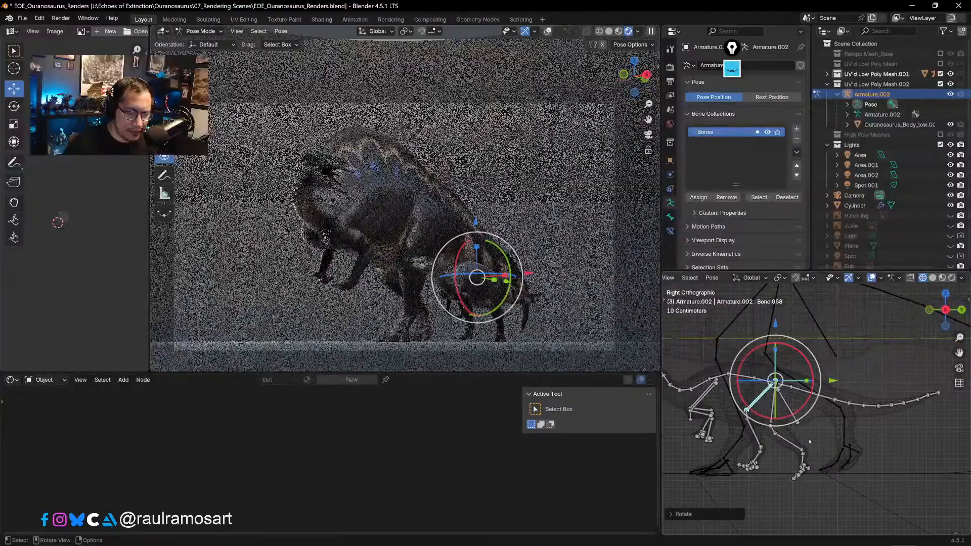
pyautogui.press('r')
pyautogui.click(817, 450)
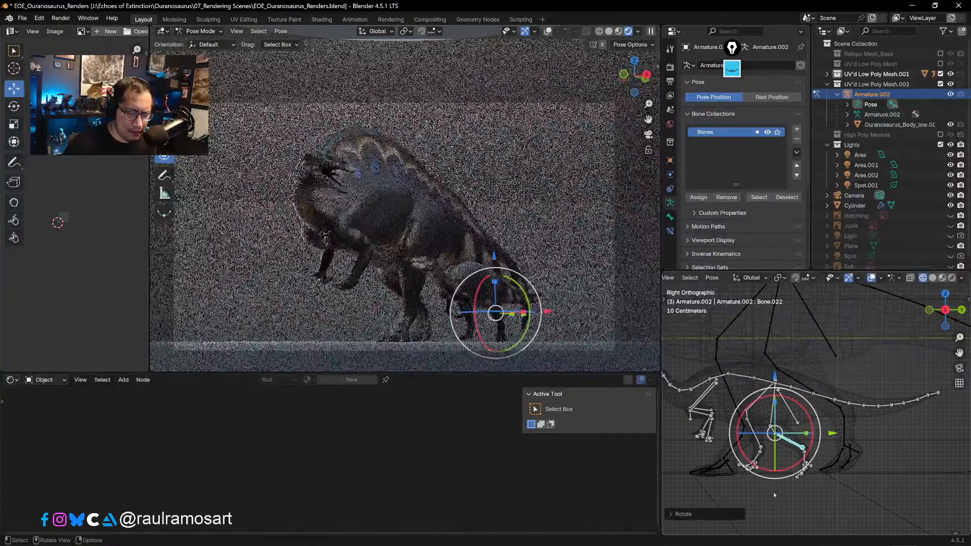
# - Rotate toe bone Bone.064 on the small animal's leading foot downward toward the ground
pyautogui.scroll(2, 789, 445)
pyautogui.scroll(4, 783, 444)
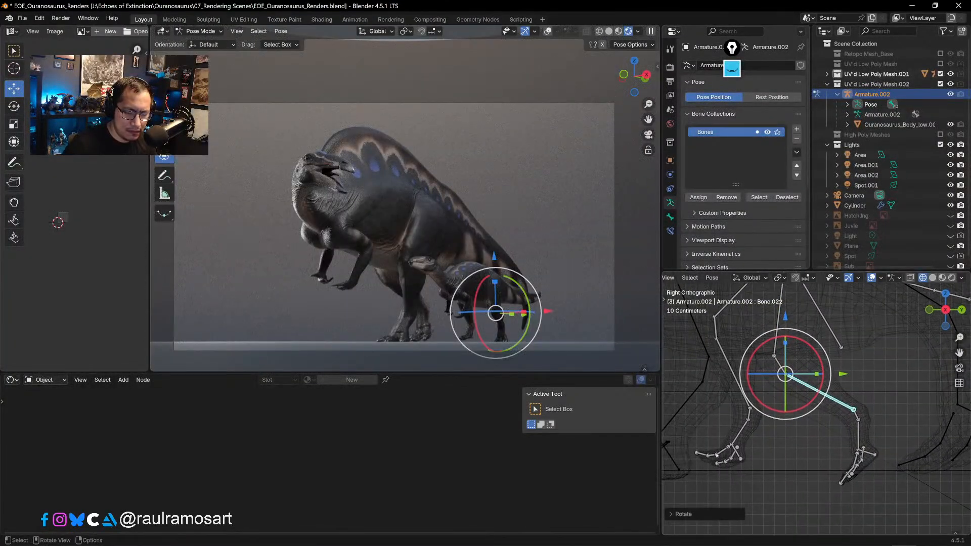
pyautogui.click(751, 467)
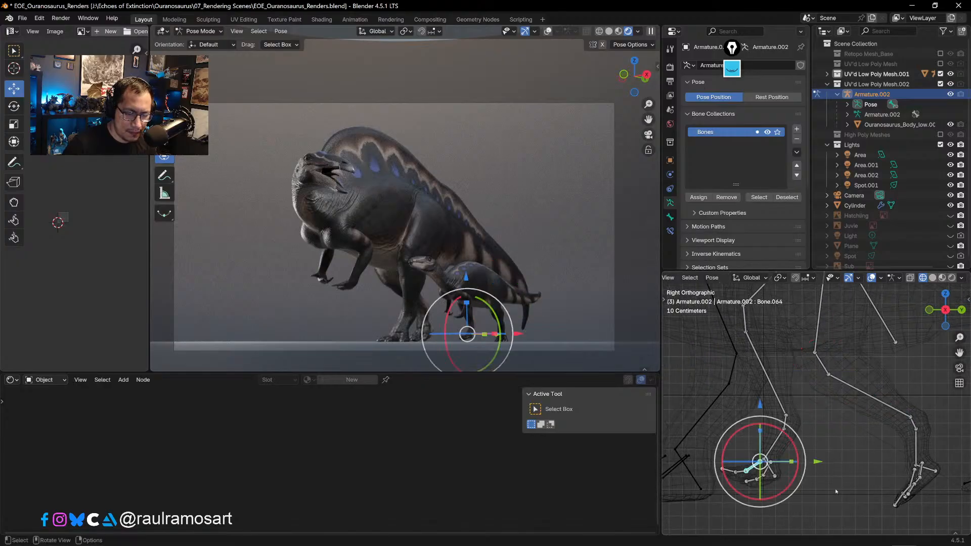
pyautogui.press('r')
pyautogui.click(835, 470)
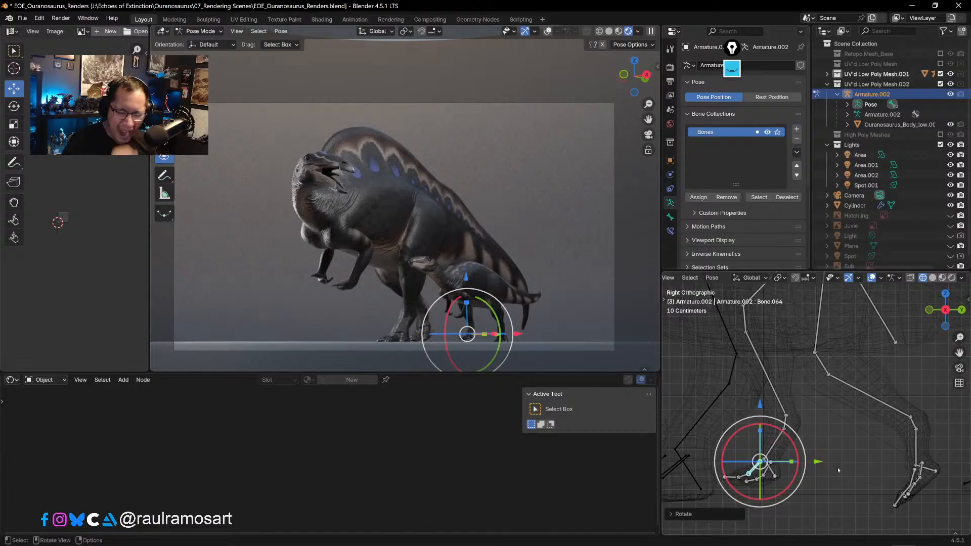
# - Rotate the trailing lower-leg Bone.022 farther upward and lower the small animal's root bone by about 0.11 m
pyautogui.click(872, 400)
pyautogui.press('r')
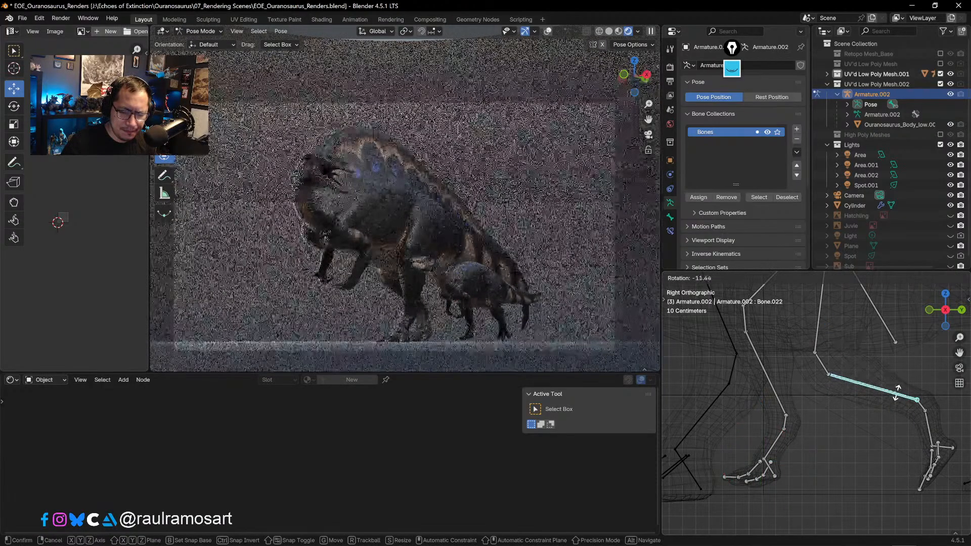
pyautogui.click(827, 434)
pyautogui.scroll(-4, 820, 432)
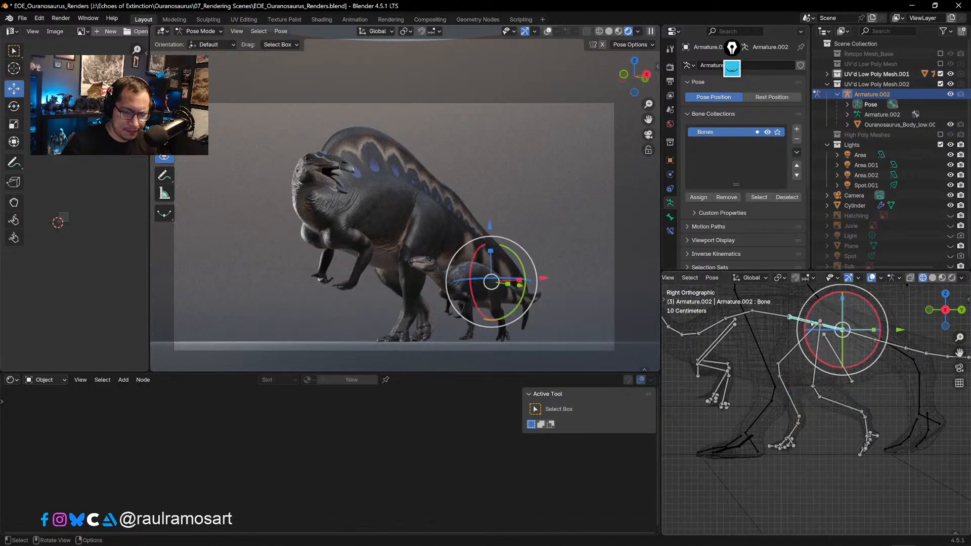
pyautogui.click(813, 326)
pyautogui.press('g')
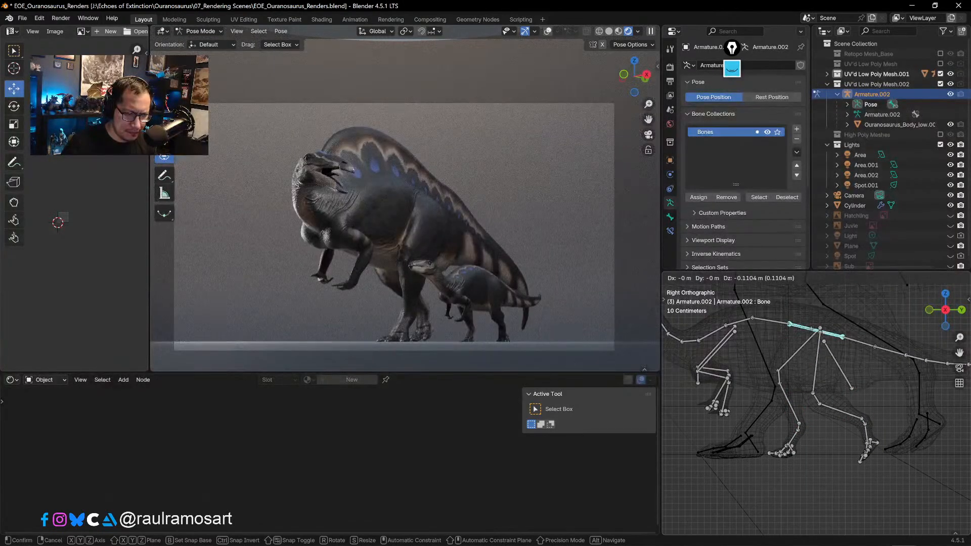
pyautogui.click(830, 384)
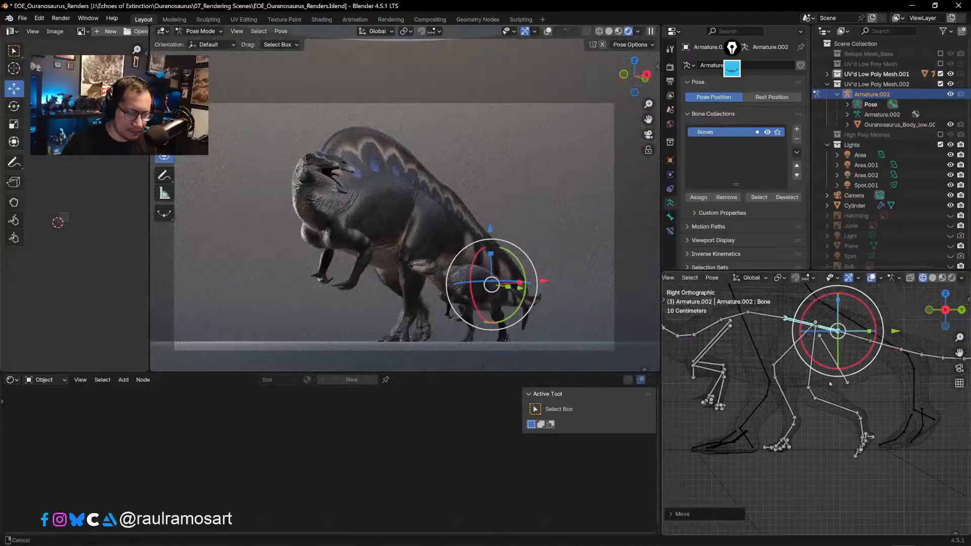
# - Slightly rotate the toe-tip bone, Bone.066, on the small animal's leading foot in the right view
pyautogui.scroll(3, 840, 404)
pyautogui.scroll(5, 726, 443)
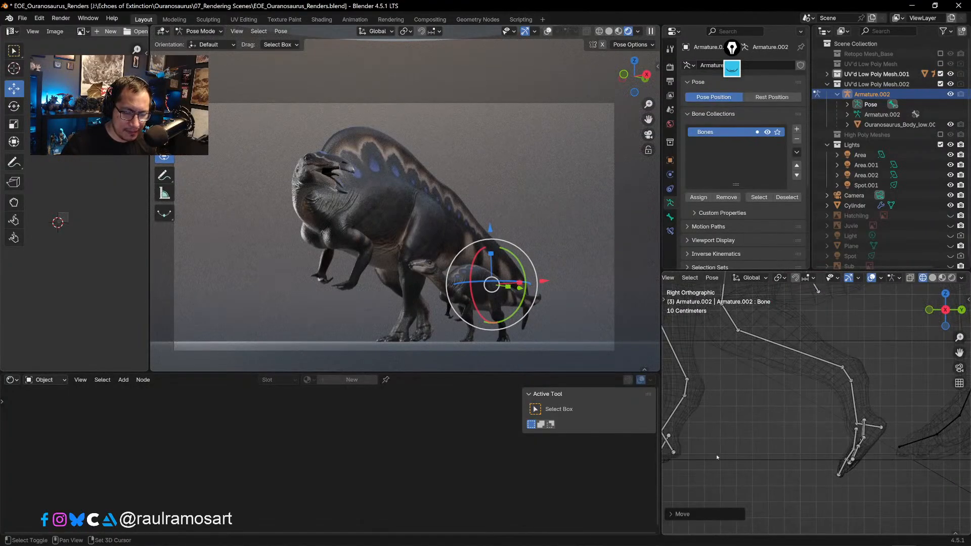
pyautogui.scroll(2, 776, 442)
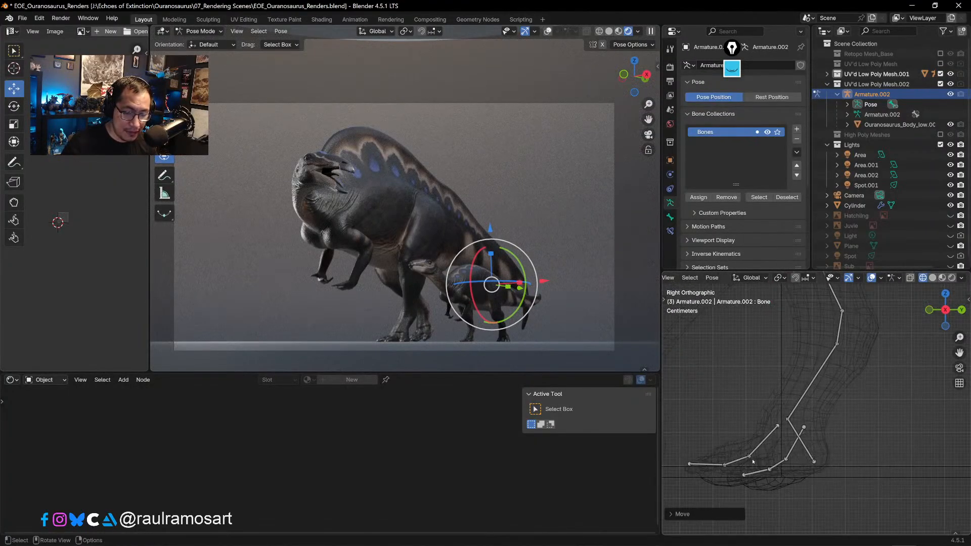
pyautogui.click(712, 468)
pyautogui.press('r')
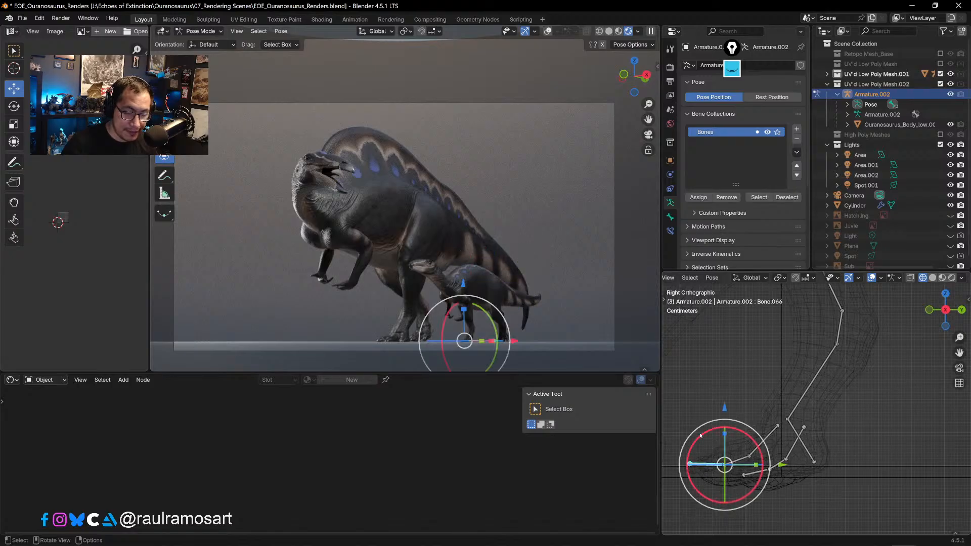
pyautogui.click(700, 436)
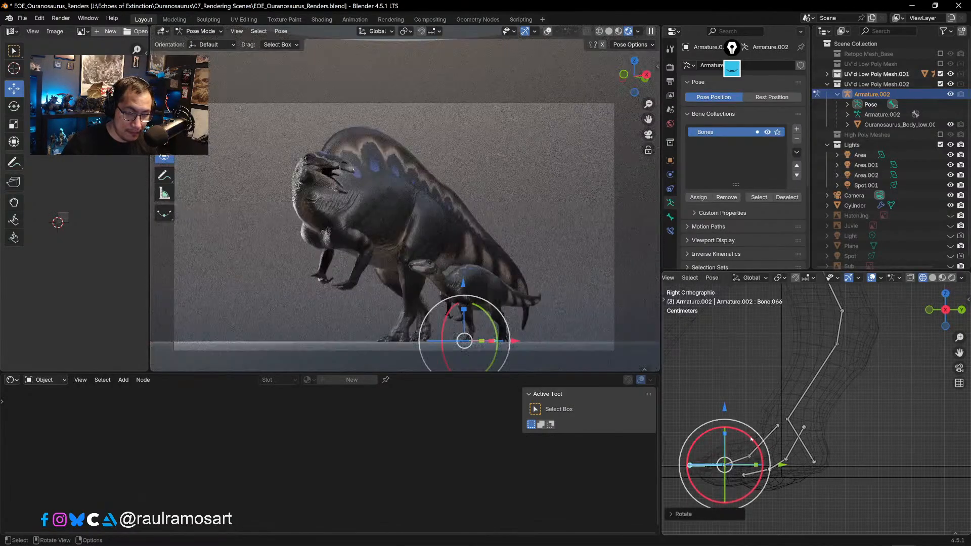
pyautogui.click(794, 448)
# - Rotate toe bones Bone.027 and Bone.028 on the small animal's trailing foot forward so that toe lies along the ground
pyautogui.scroll(-2, 829, 432)
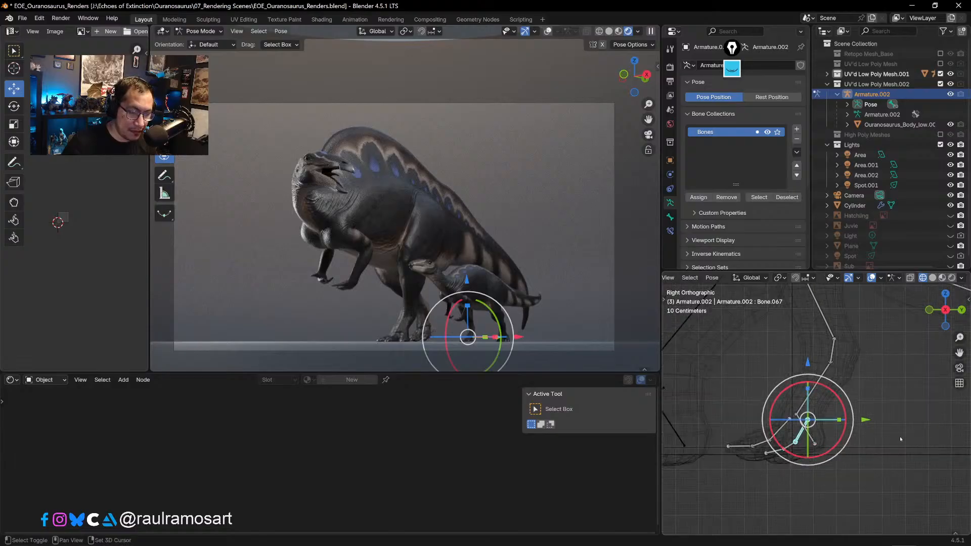
pyautogui.keyDown('shift'); pyautogui.moveTo(900, 440); pyautogui.dragTo(770, 454, button='middle'); pyautogui.keyUp('shift')
pyautogui.scroll(-1, 886, 426)
pyautogui.keyDown('shift'); pyautogui.moveTo(891, 426); pyautogui.dragTo(746, 430, button='middle'); pyautogui.keyUp('shift')
pyautogui.scroll(2, 806, 465)
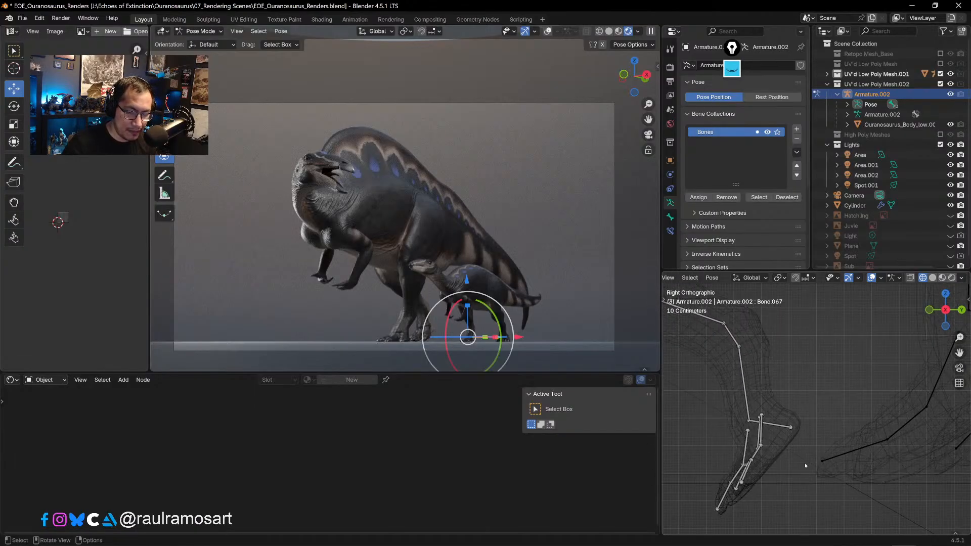
pyautogui.click(742, 479)
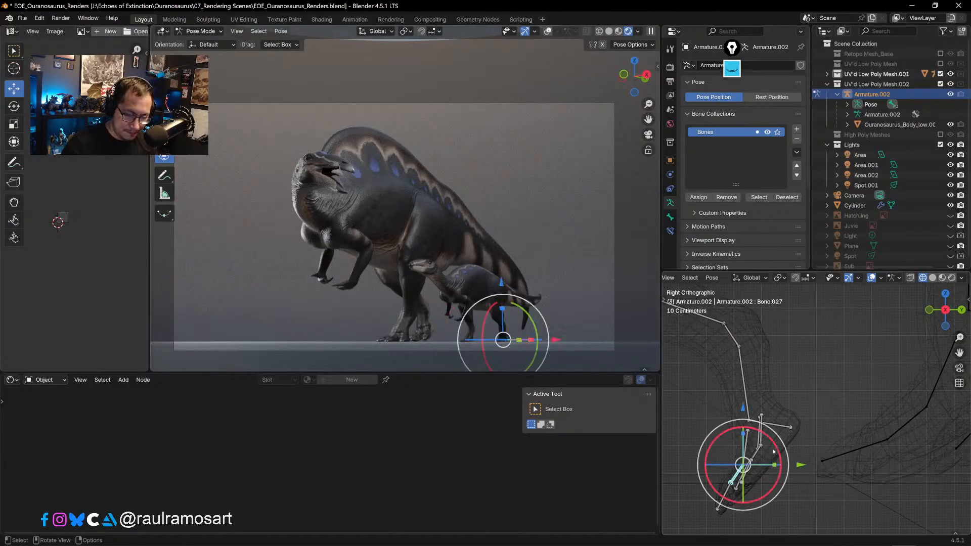
pyautogui.moveTo(784, 453); pyautogui.dragTo(728, 482)
pyautogui.click(718, 477)
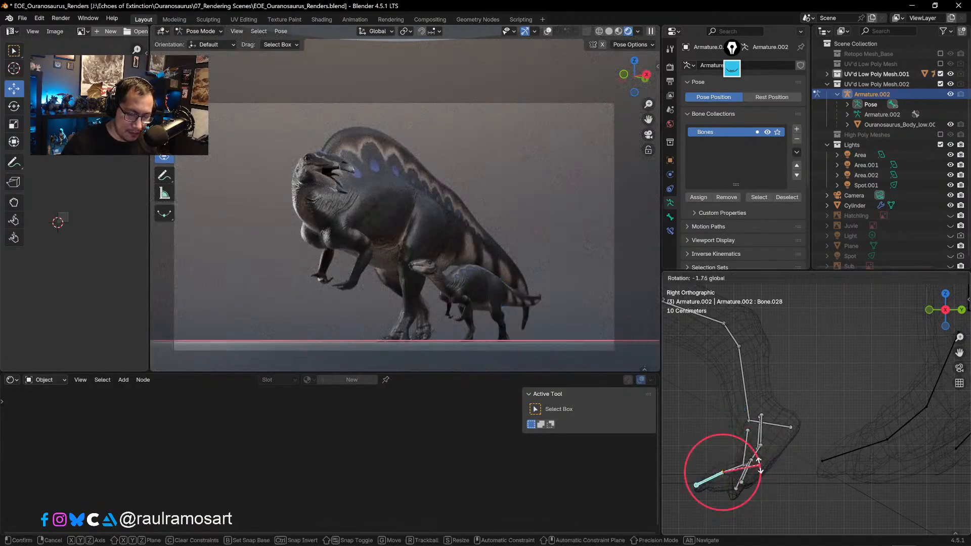
pyautogui.click(754, 446)
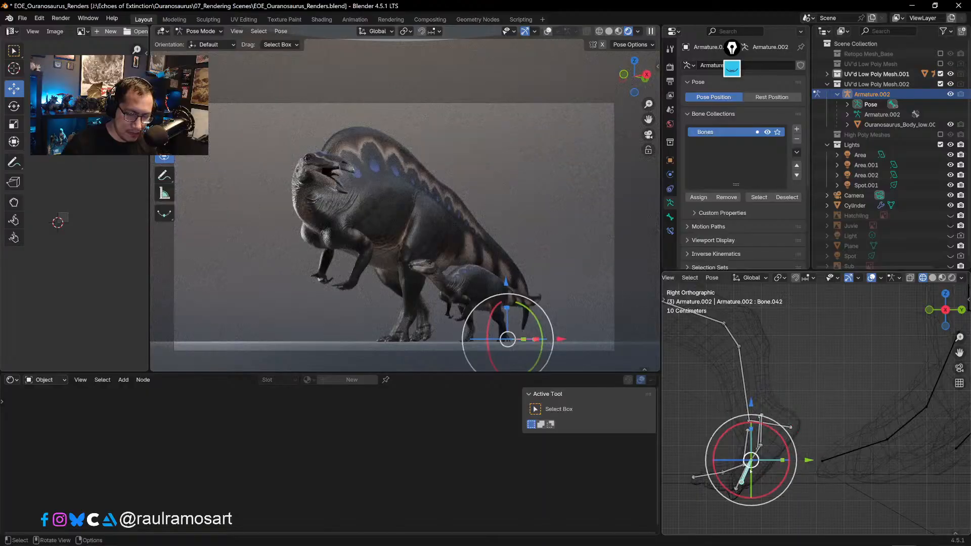
# - Rotate the remaining toe bones of the trailing foot, including Bone.042 and Bone.045, forward to rest on the ground
pyautogui.press('r')
pyautogui.click(787, 448)
pyautogui.click(771, 449)
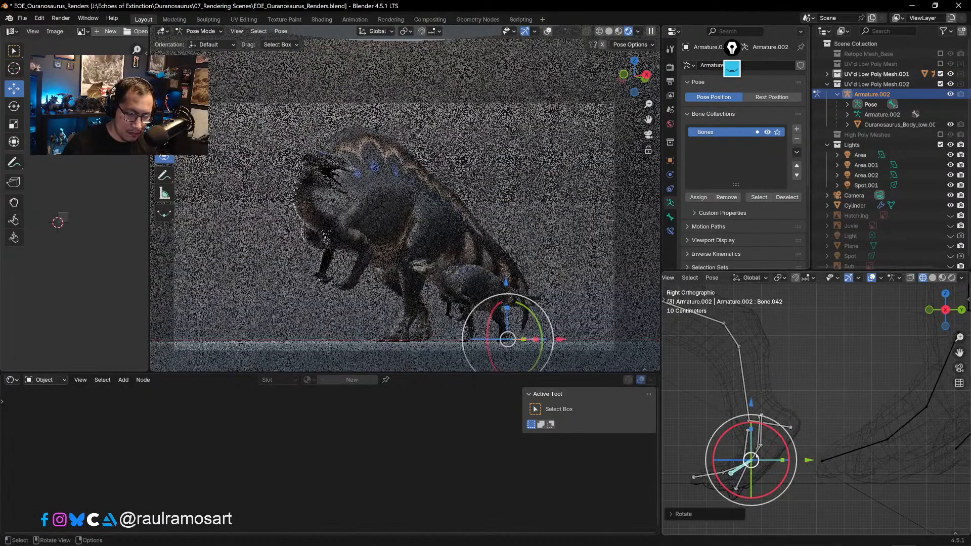
pyautogui.moveTo(797, 468); pyautogui.dragTo(804, 460)
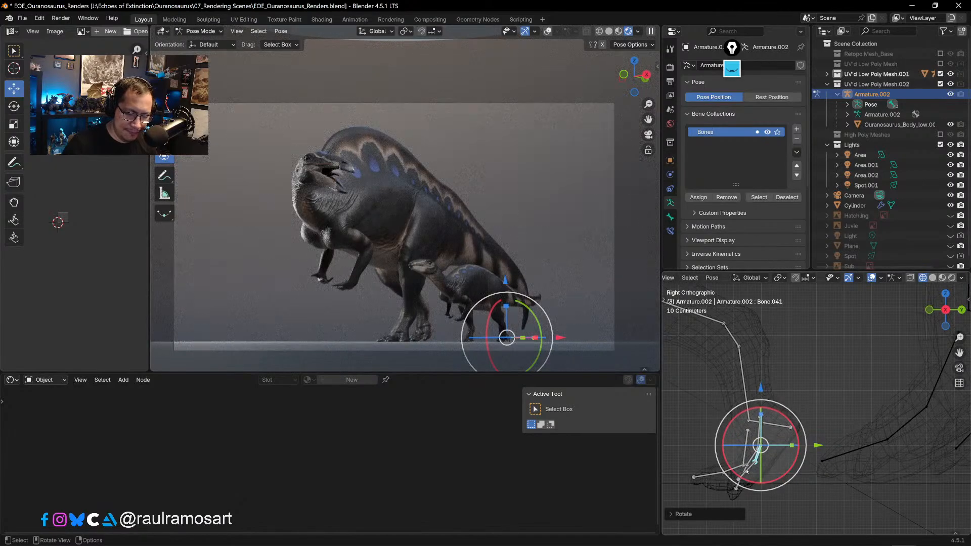
pyautogui.click(747, 472)
pyautogui.click(740, 486)
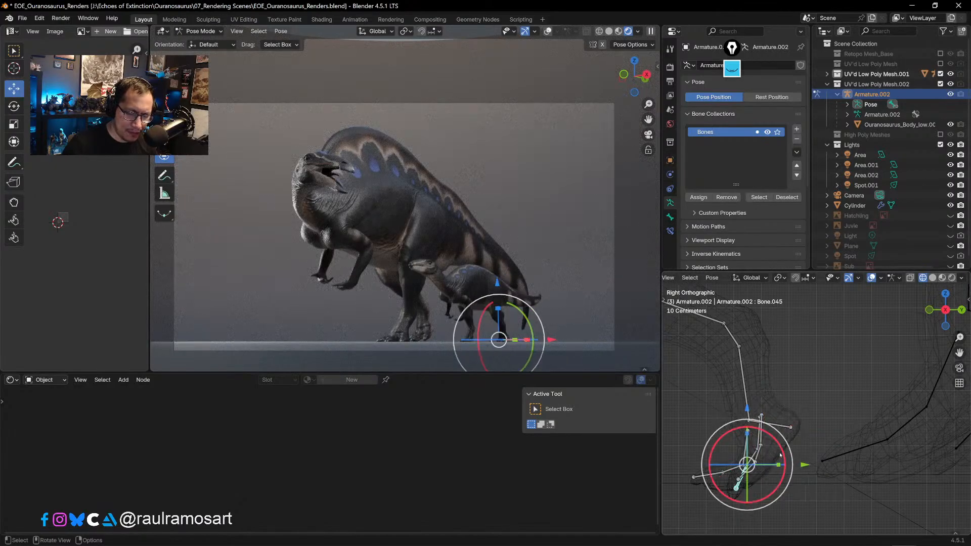
pyautogui.moveTo(786, 459); pyautogui.dragTo(784, 471)
# - Rotate the small animal's tail-base bone, Bone.030, slightly downward in the right view
pyautogui.scroll(-6, 824, 381)
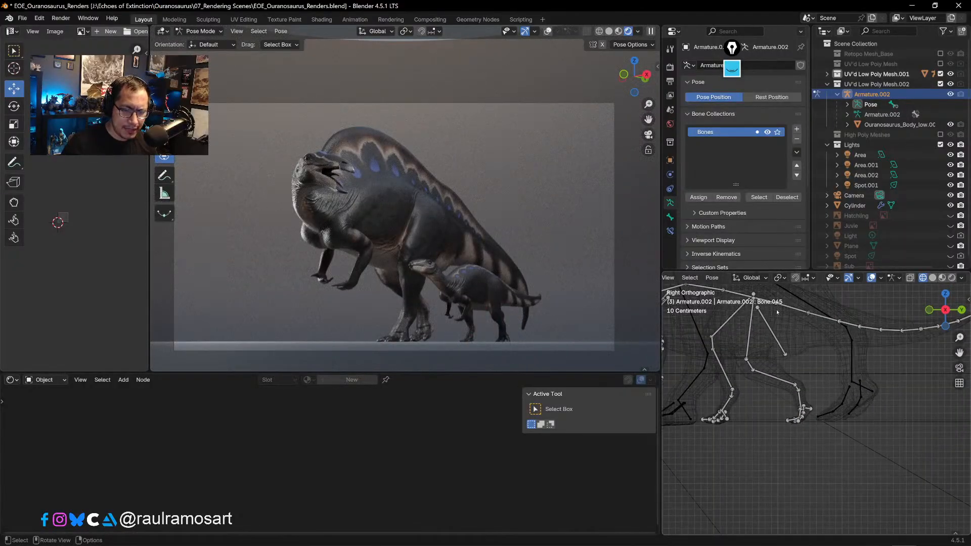
pyautogui.click(778, 312)
pyautogui.moveTo(814, 295); pyautogui.dragTo(815, 293)
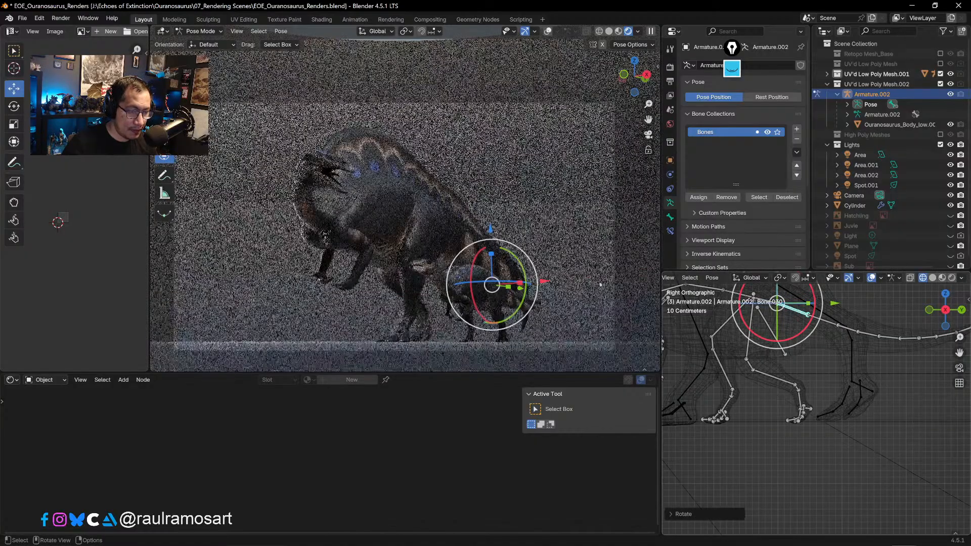
# - Move the small animal's lower-jaw bone, Bone.009, slightly upward to close its mouth
pyautogui.scroll(-4, 840, 430)
pyautogui.scroll(1, 825, 447)
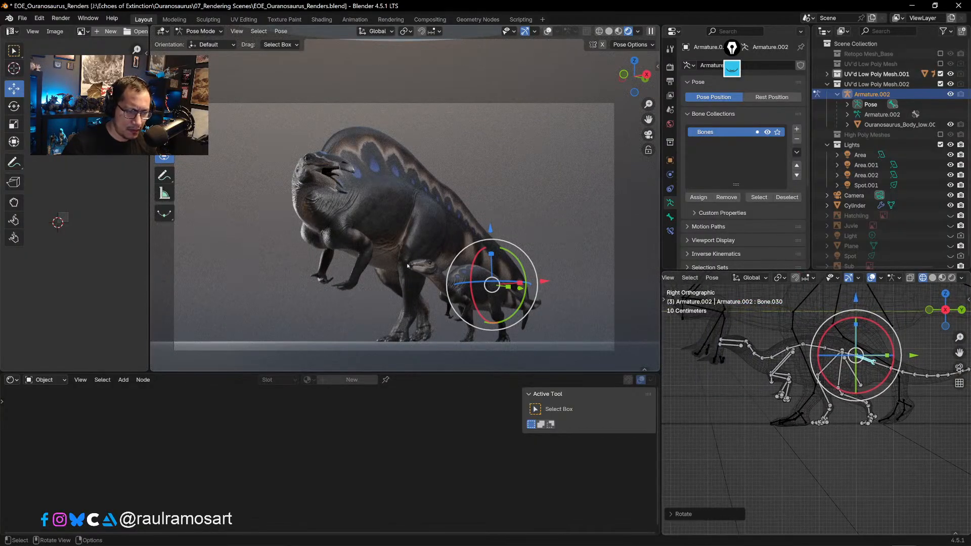
pyautogui.scroll(6, 449, 265)
pyautogui.scroll(1, 449, 265)
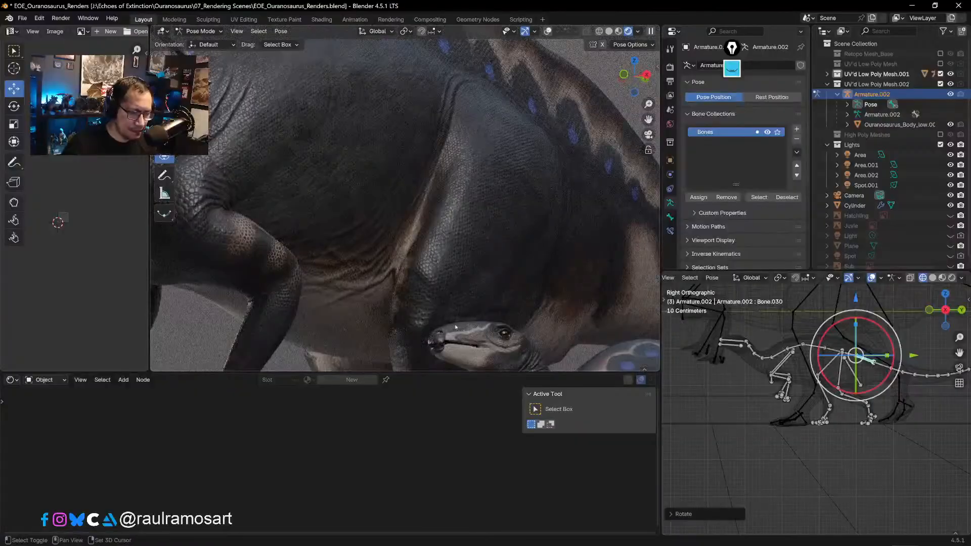
pyautogui.keyDown('shift'); pyautogui.moveTo(449, 266); pyautogui.dragTo(418, 206, button='middle'); pyautogui.keyUp('shift')
pyautogui.scroll(2, 417, 206)
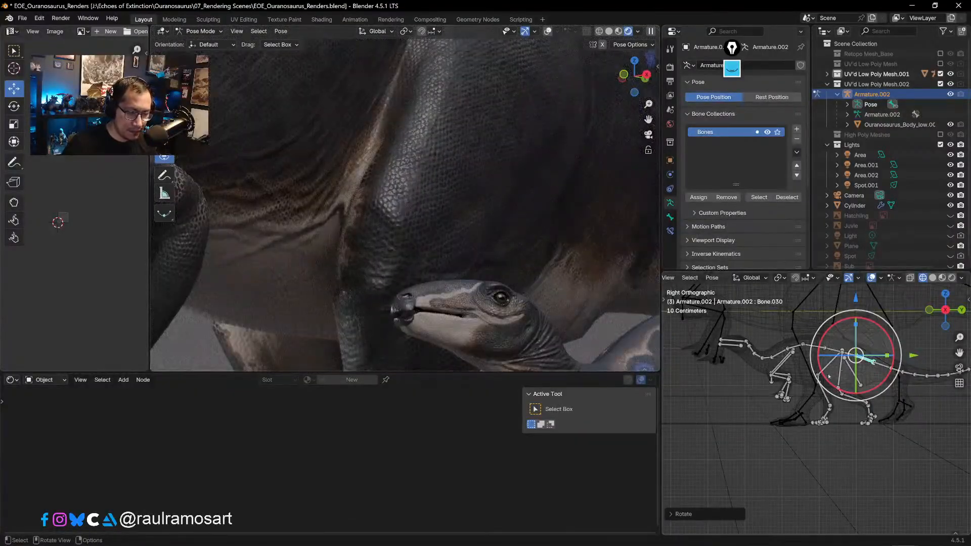
pyautogui.keyDown('shift'); pyautogui.moveTo(750, 345); pyautogui.dragTo(852, 378, button='middle'); pyautogui.keyUp('shift')
pyautogui.scroll(1, 853, 378)
pyautogui.scroll(1, 852, 378)
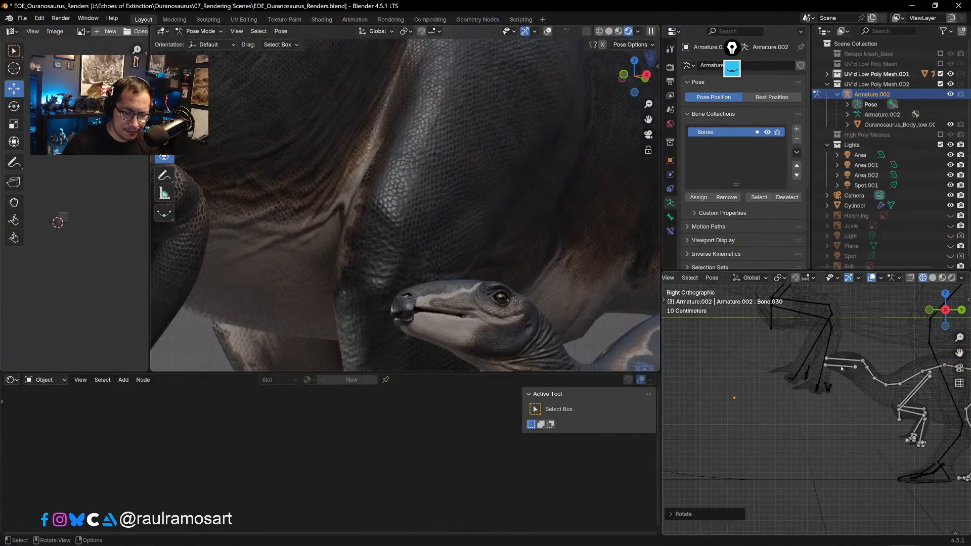
pyautogui.click(844, 367)
pyautogui.moveTo(858, 313); pyautogui.dragTo(858, 309)
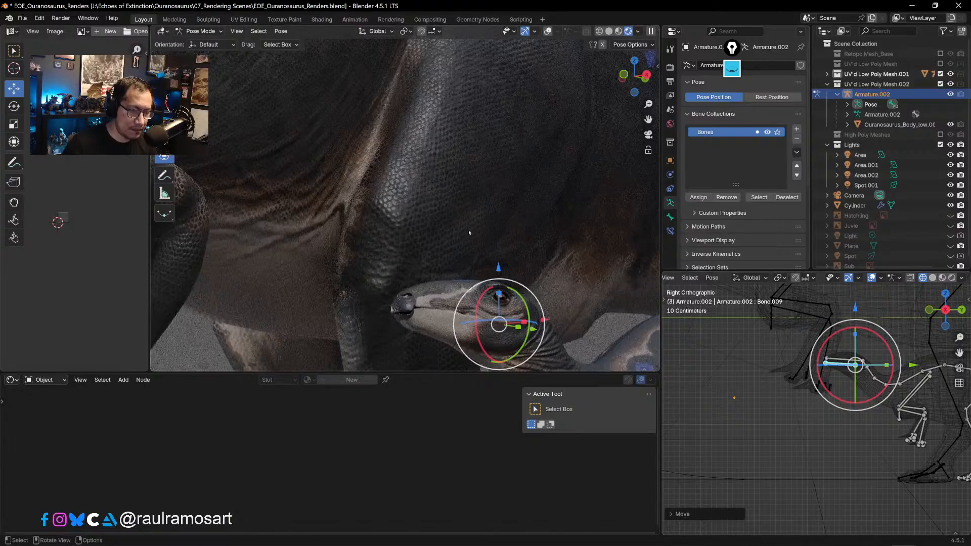
pyautogui.scroll(-8, 468, 228)
pyautogui.click(603, 247)
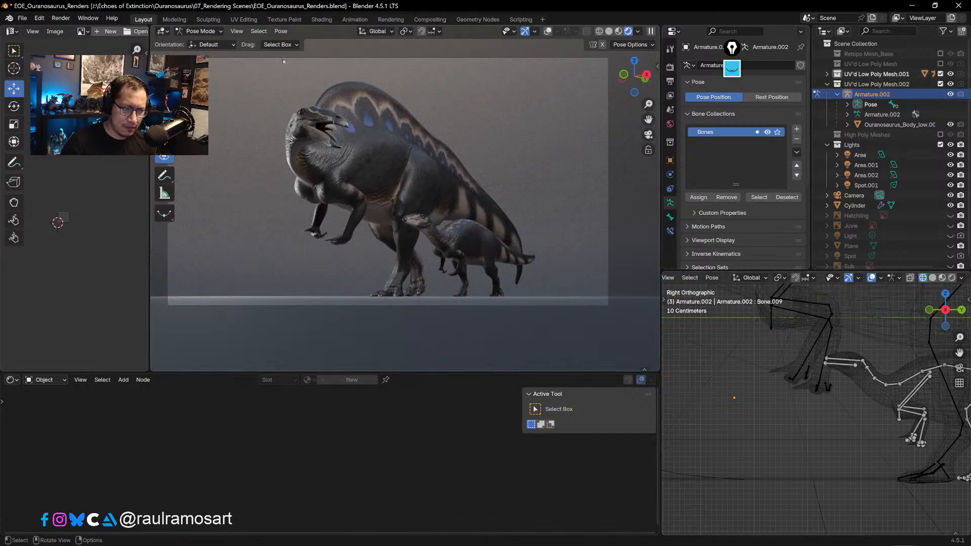
# - Switch from Pose Mode to Object Mode and show the wireframe viewport from the top
pyautogui.click(202, 31)
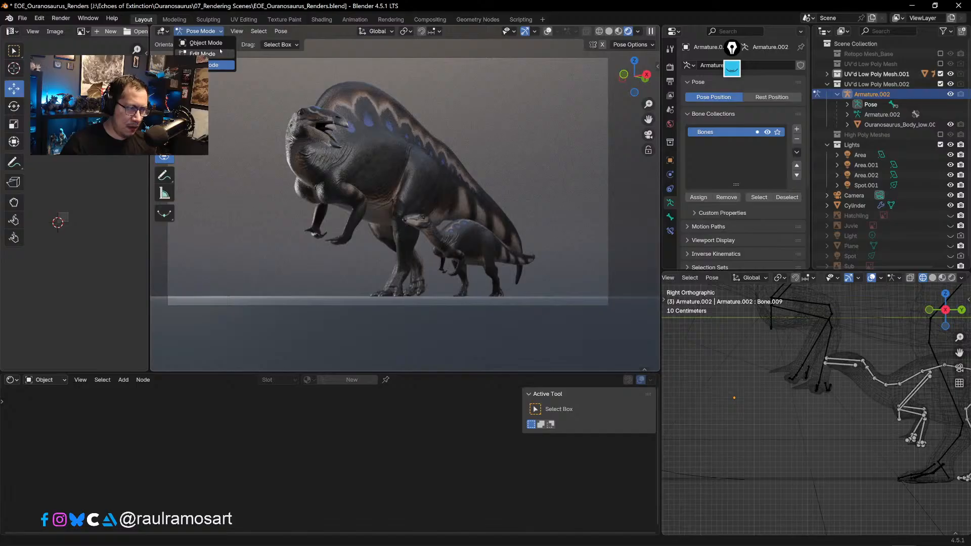
pyautogui.click(208, 43)
pyautogui.click(789, 436)
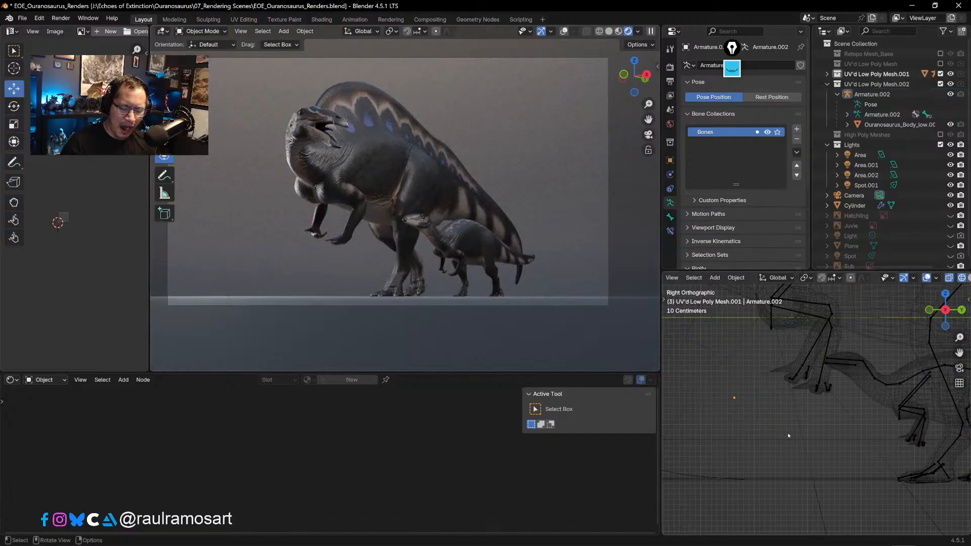
pyautogui.press('KP_7')
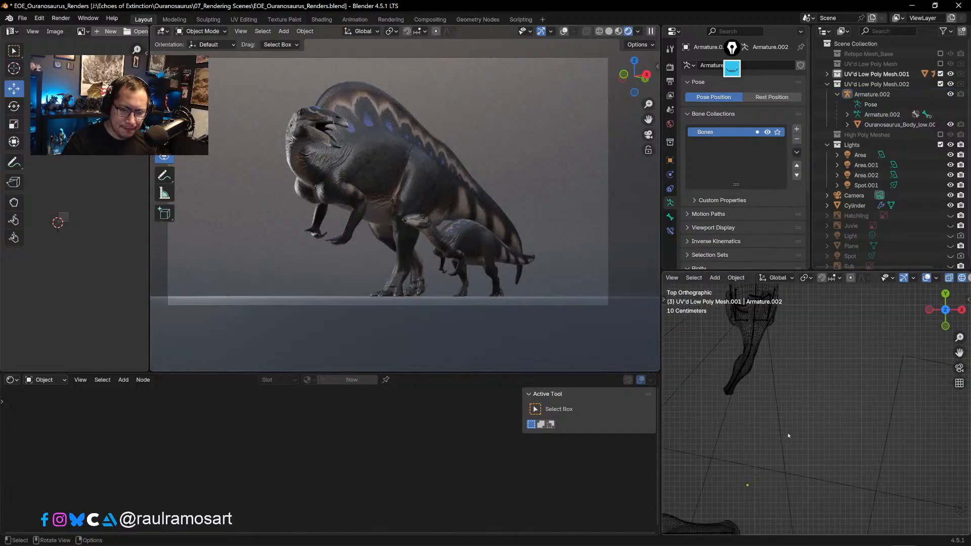
pyautogui.moveTo(735, 378); pyautogui.dragTo(774, 396, button='middle')
pyautogui.press('KP_7')
# - Try to move the large animal's armature about 0.92 m in X and -0.35 m in Y toward the small animal
pyautogui.click(736, 375)
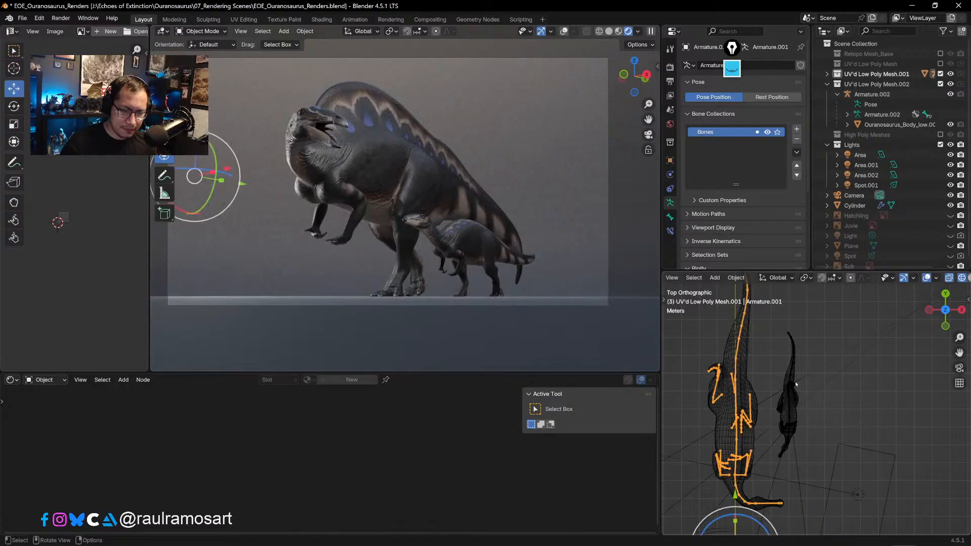
pyautogui.press('g')
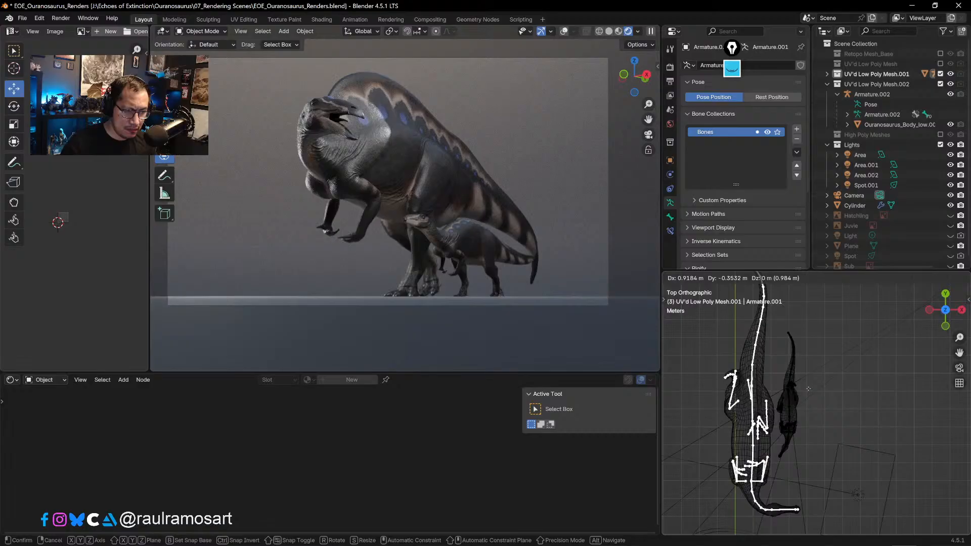
pyautogui.click(808, 388)
pyautogui.click(837, 415)
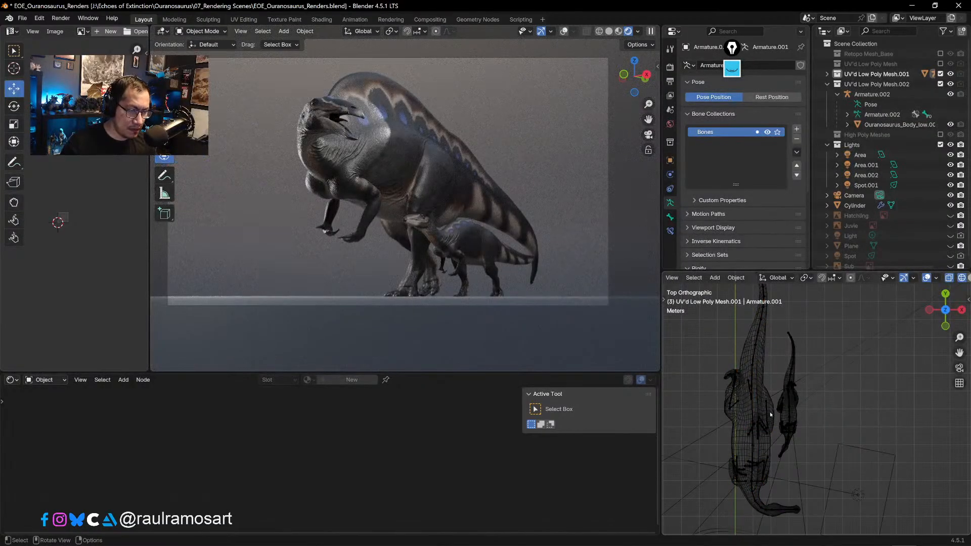
pyautogui.hotkey('ctrl', 'z')
pyautogui.hotkey('ctrl', 'z')
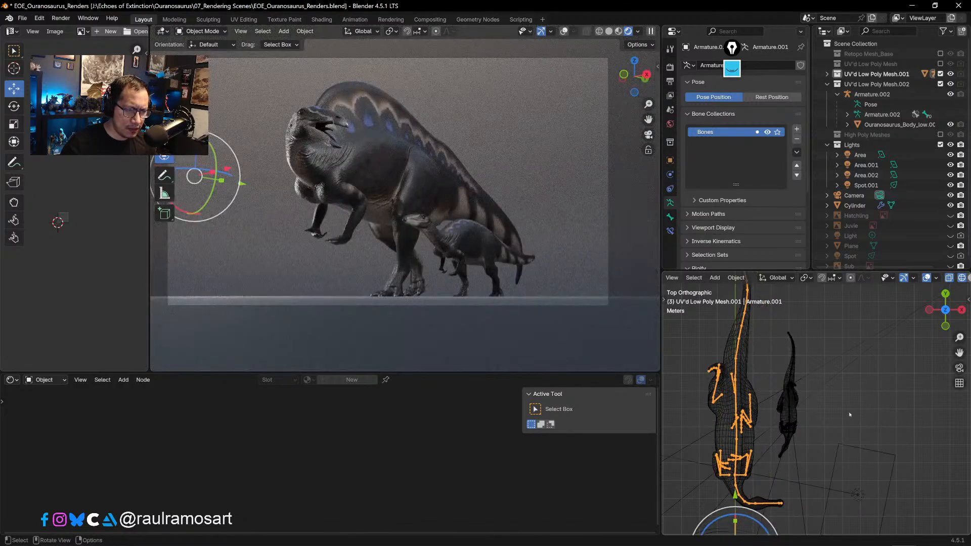
# - Move the small animal's armature, Armature.002, along the negative X axis closer to the large animal
pyautogui.click(788, 410)
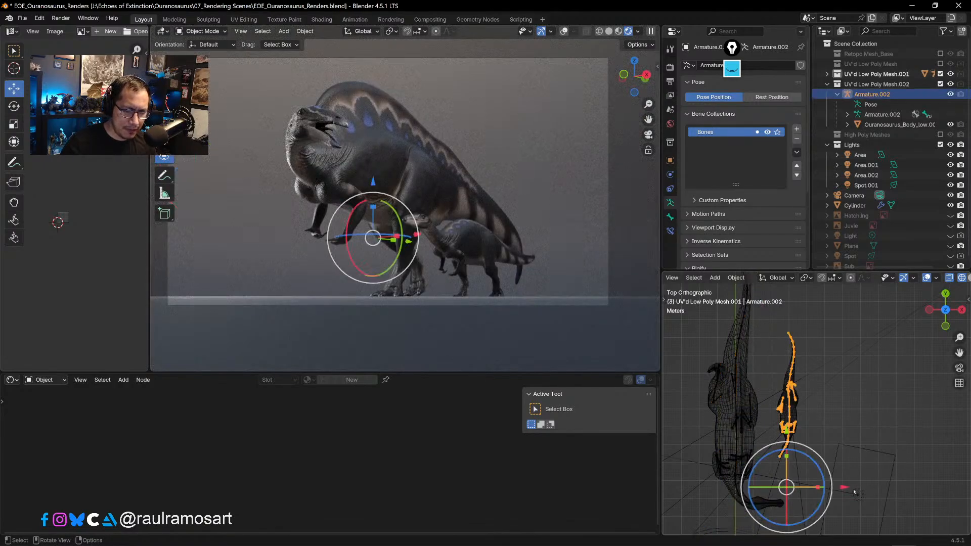
pyautogui.moveTo(847, 490); pyautogui.dragTo(839, 487)
pyautogui.moveTo(833, 487); pyautogui.dragTo(832, 487)
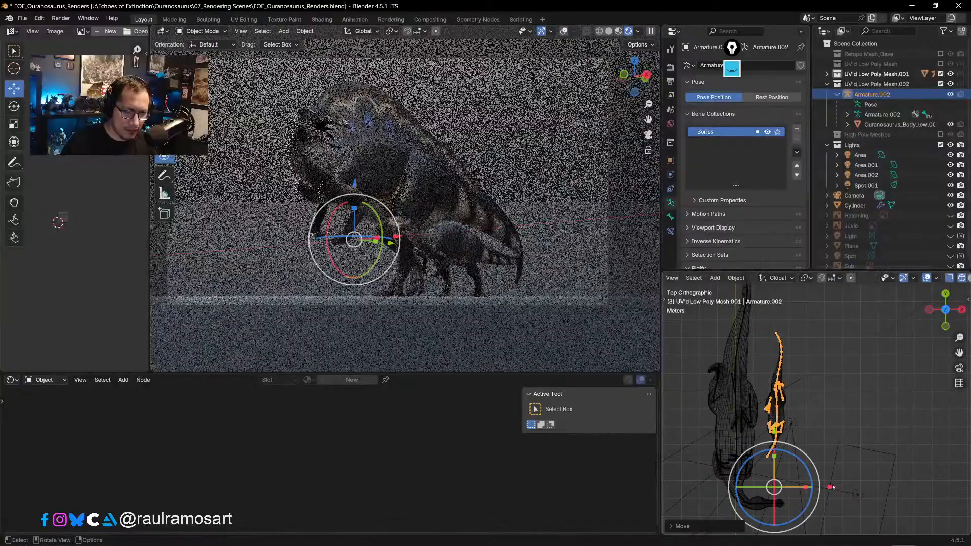
# - Try to rotate the small animal's whole armature in the top view
pyautogui.press('r')
pyautogui.click(868, 465)
pyautogui.hotkey('ctrl', 'z')
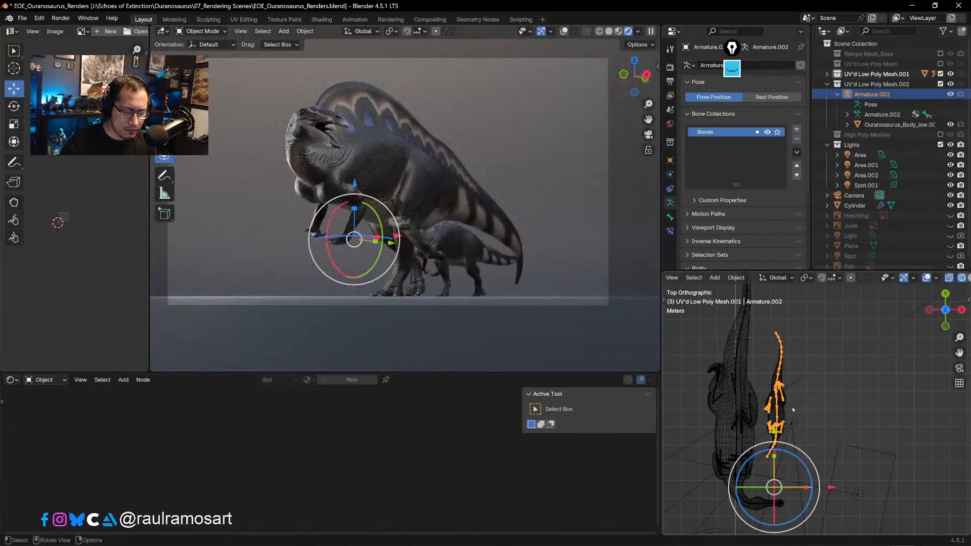
# - Try to rotate the small animal's armature in the top view after opening the transform pivot options
pyautogui.press('.')
pyautogui.click(856, 337)
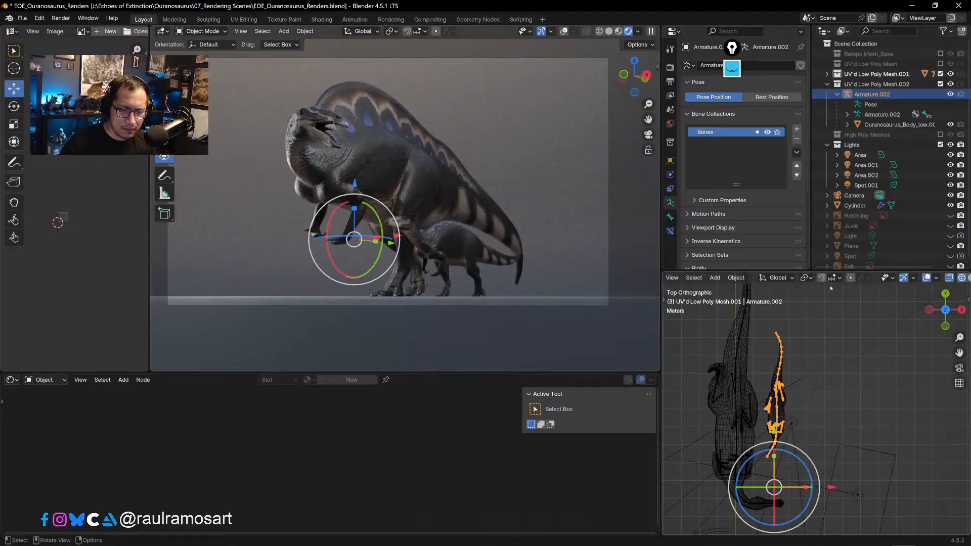
pyautogui.click(840, 278)
pyautogui.click(853, 279)
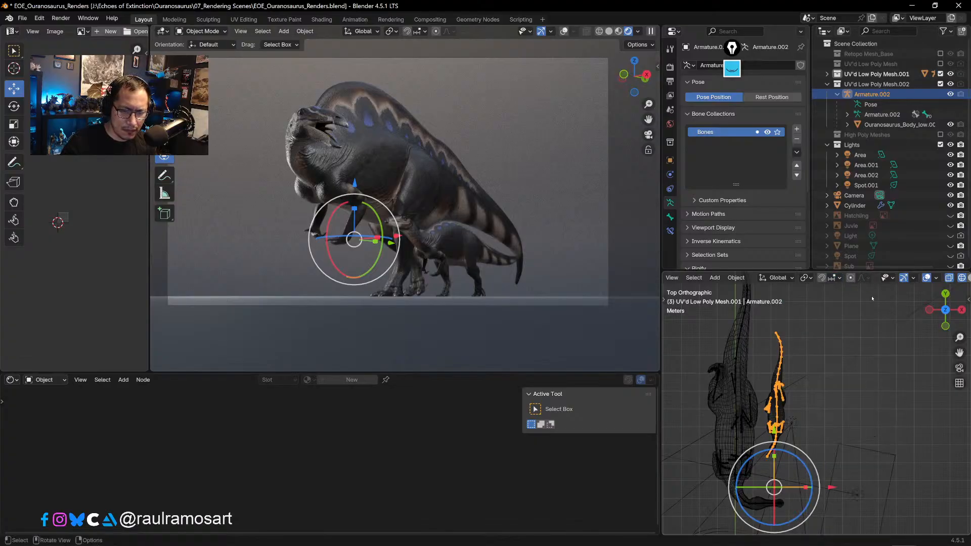
pyautogui.press('r')
pyautogui.click(839, 402)
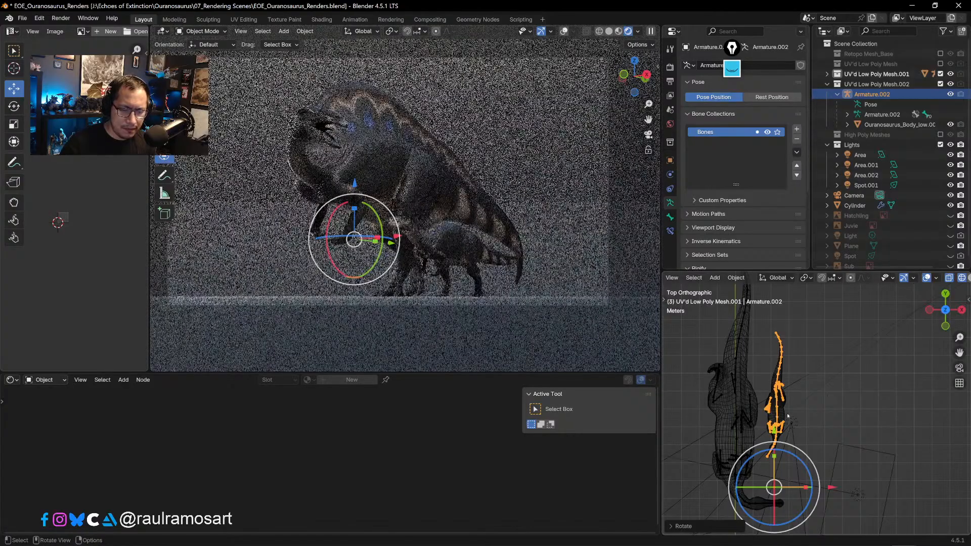
# - Reselect the small animal's Armature.002 and try turning it around the vertical axis with the rotation gizmo
pyautogui.click(775, 403)
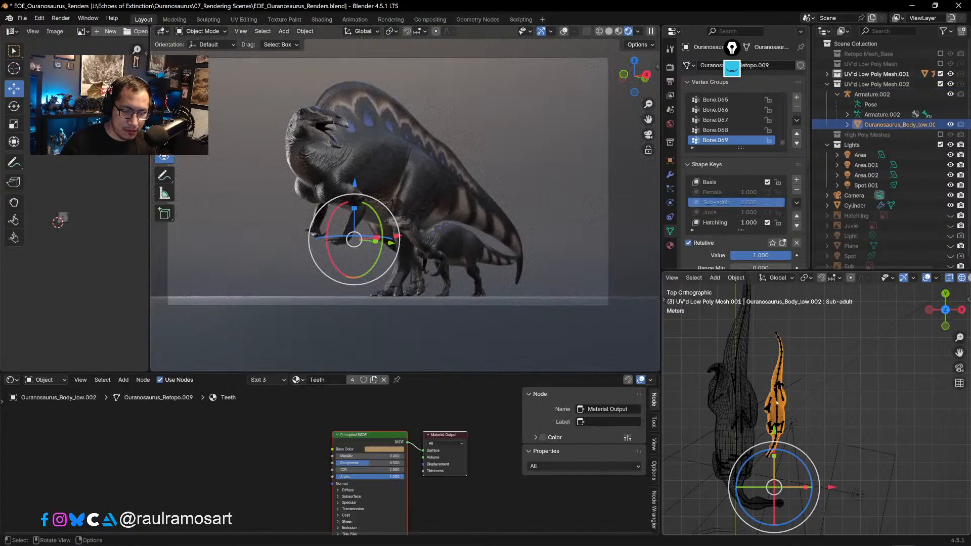
pyautogui.click(777, 403)
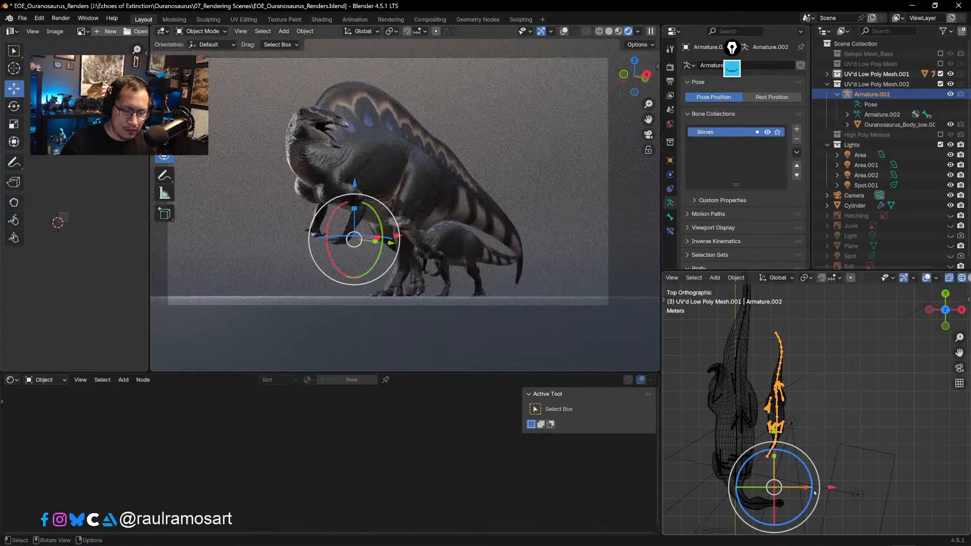
pyautogui.moveTo(806, 465); pyautogui.dragTo(810, 463)
pyautogui.hotkey('ctrl', 'z')
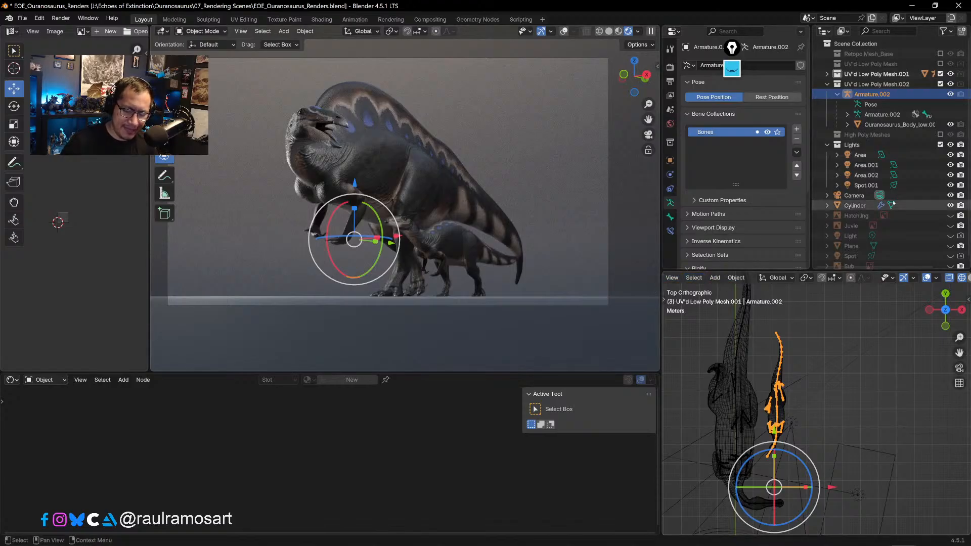
# - Put the small animal's Armature.002 into Pose Mode, briefly checking its rest shape in Edit Mode
pyautogui.scroll(5, 719, 278)
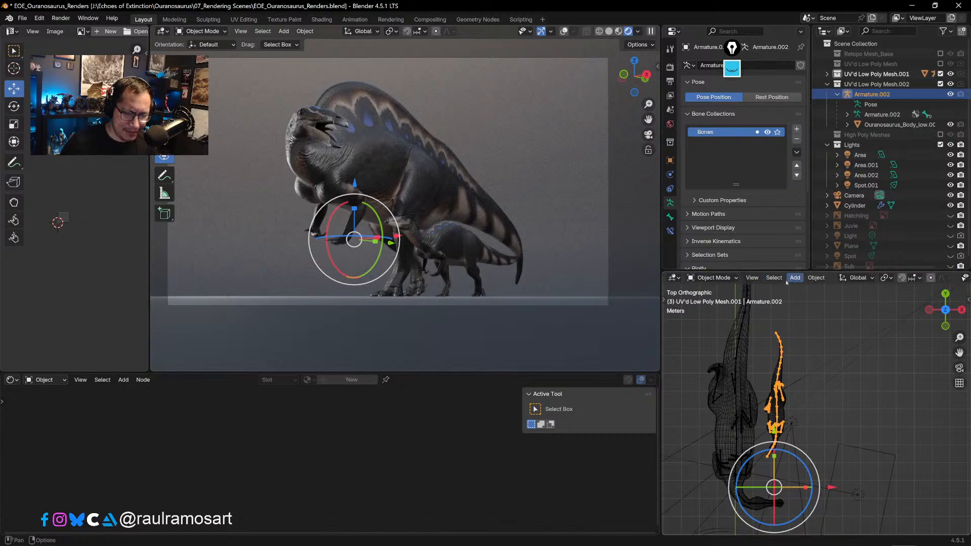
pyautogui.click(715, 278)
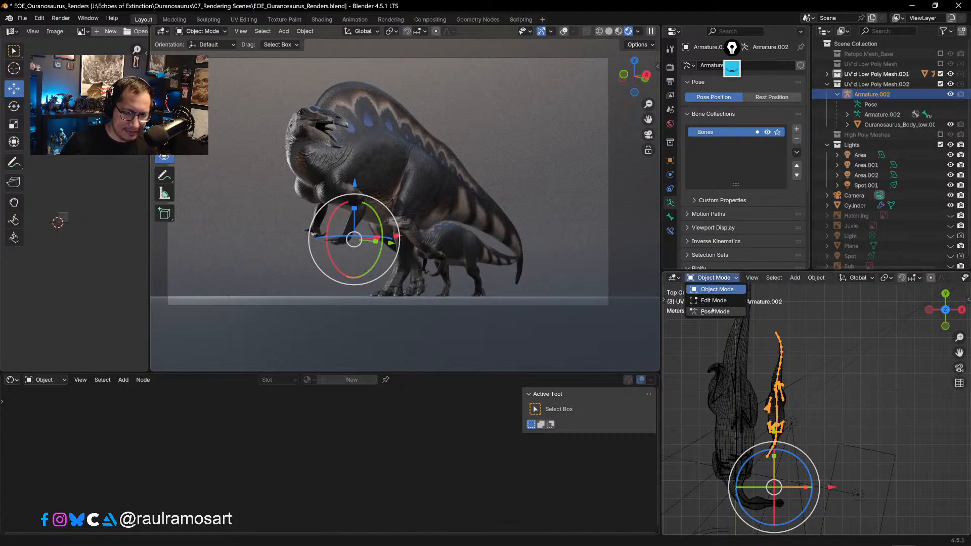
pyautogui.click(712, 312)
pyautogui.click(716, 278)
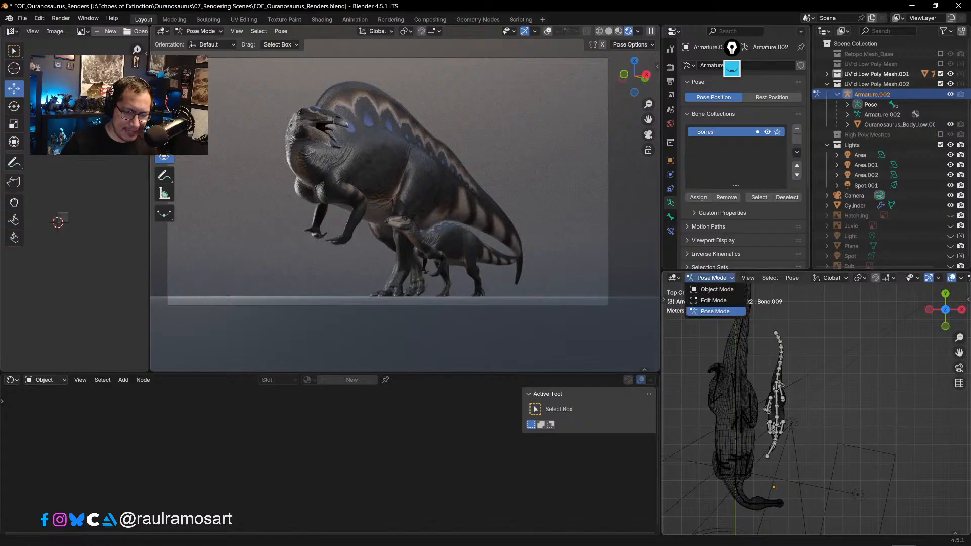
pyautogui.click(713, 301)
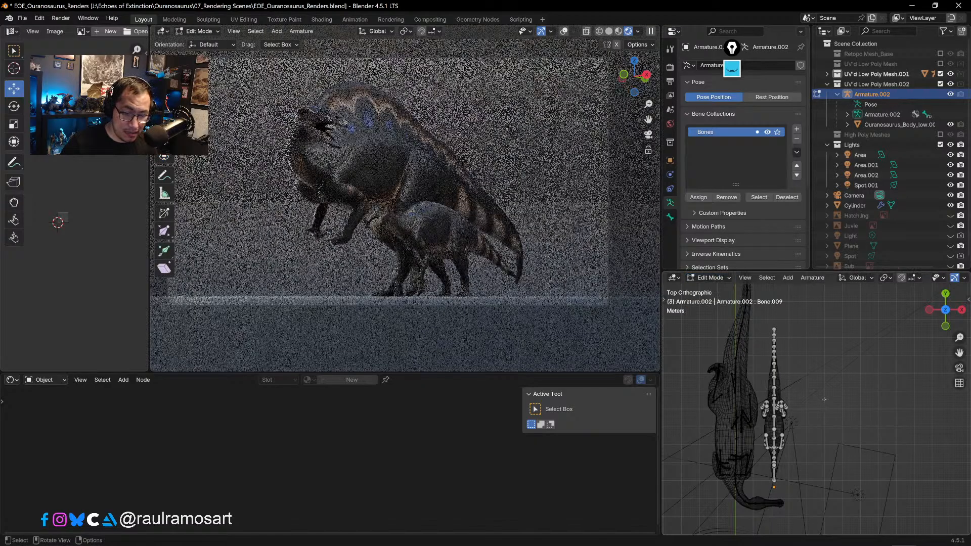
pyautogui.click(711, 277)
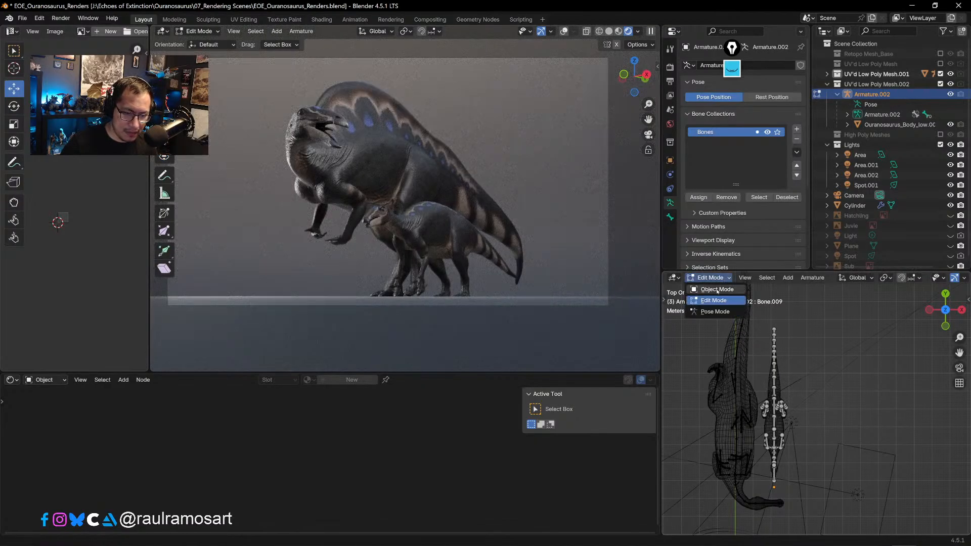
pyautogui.click(712, 313)
# - Try to rotate all of the small animal's bones together in the top view
pyautogui.press('a')
pyautogui.press('r')
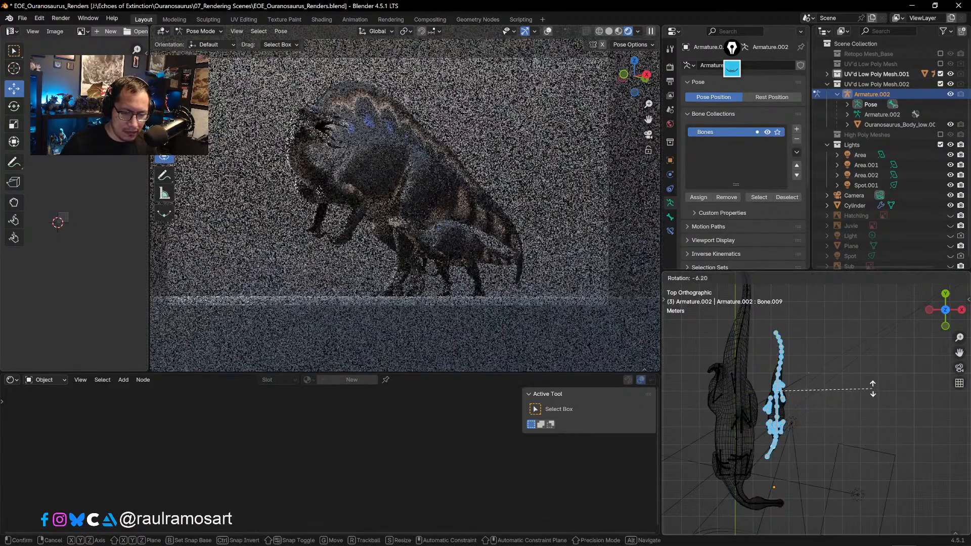
pyautogui.click(869, 377)
pyautogui.hotkey('ctrl', 'z')
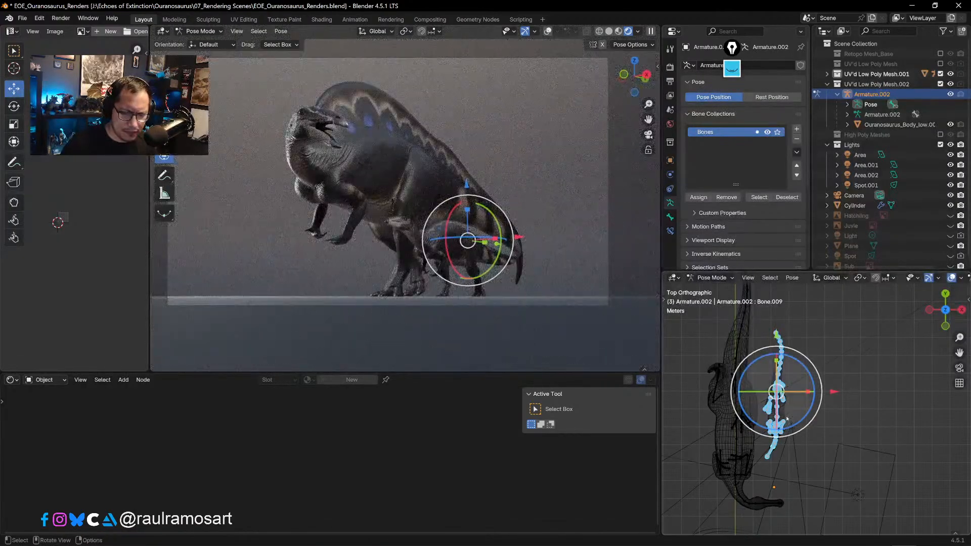
pyautogui.scroll(2, 779, 405)
pyautogui.scroll(-1, 778, 404)
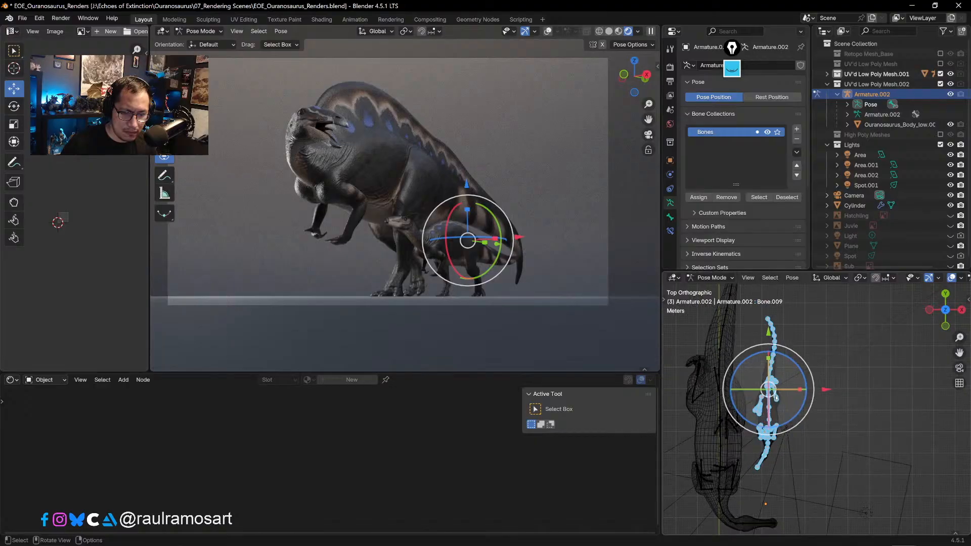
pyautogui.scroll(2, 778, 403)
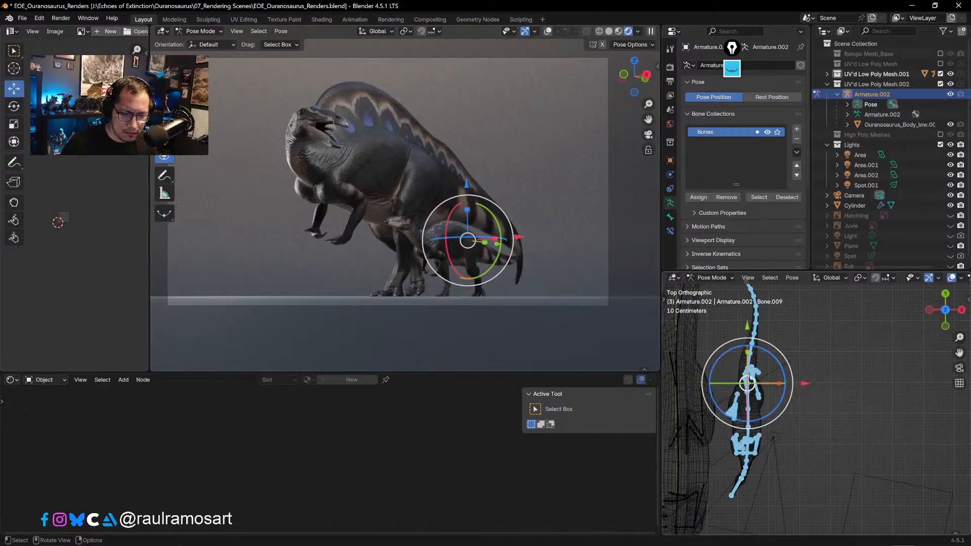
pyautogui.press('r')
pyautogui.click(790, 392)
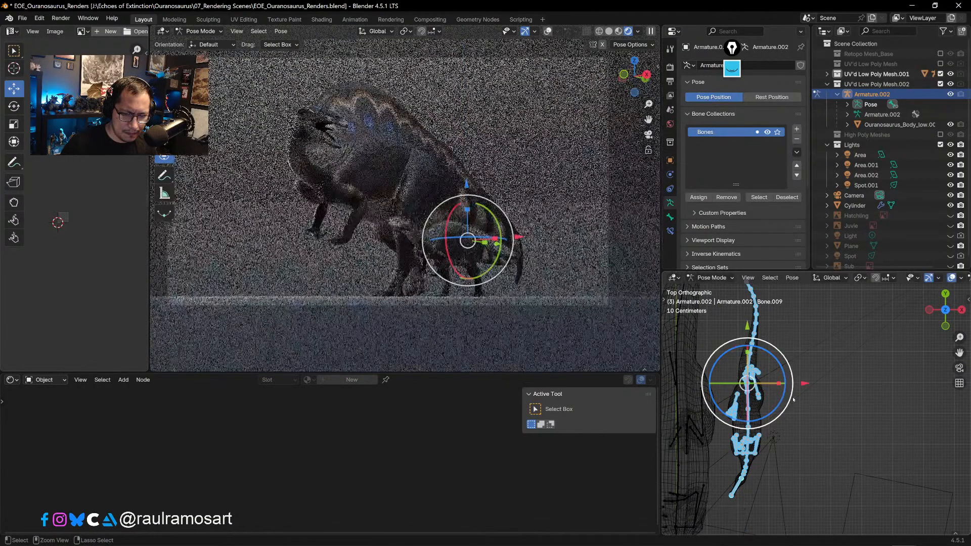
# - Select only the small animal's root bone at the hips and try to rotate it in the right side view
pyautogui.moveTo(857, 424); pyautogui.dragTo(744, 326, button='middle')
pyautogui.press('KP_3')
pyautogui.hotkey('alt', 'a')
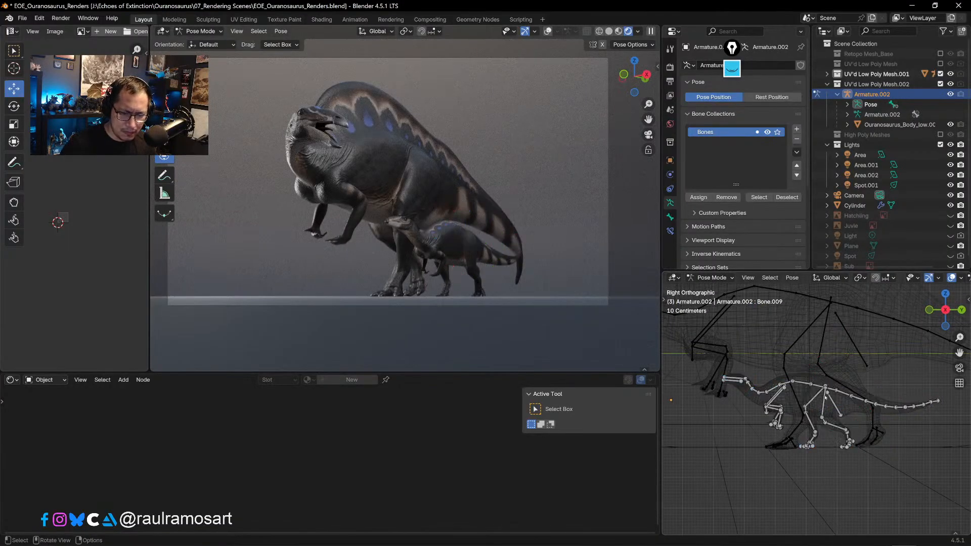
pyautogui.click(832, 388)
pyautogui.click(833, 387)
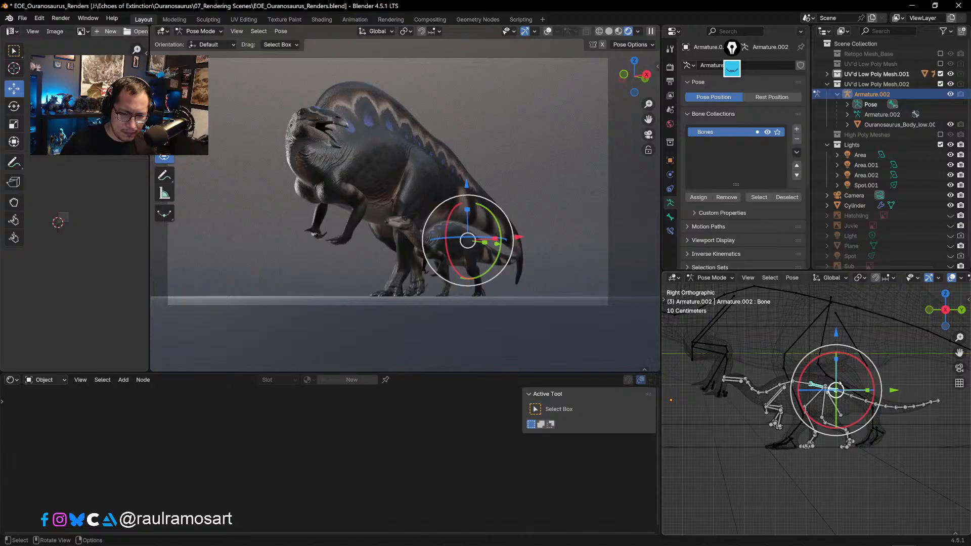
pyautogui.moveTo(863, 363); pyautogui.dragTo(882, 394)
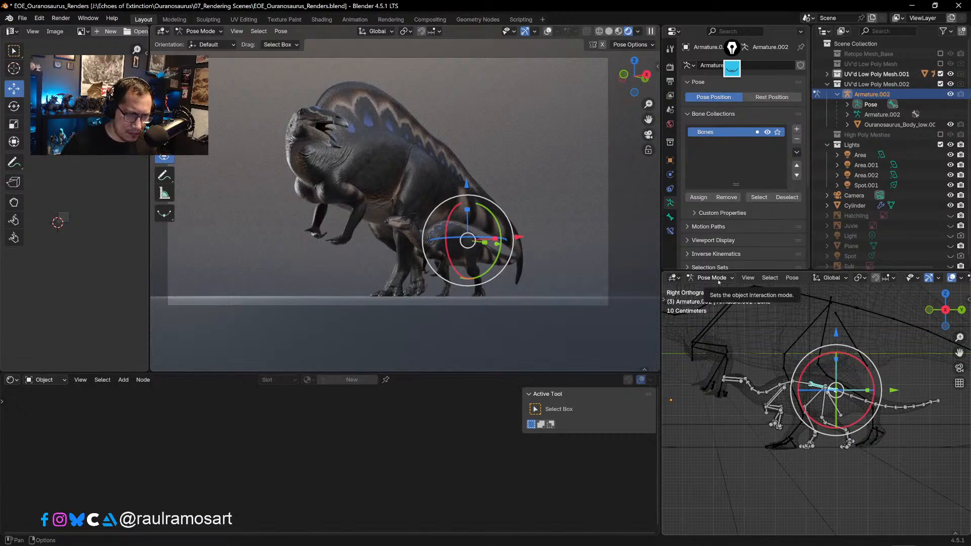
# - Turn off the Only Locations pivot option and test a rotation of the root bone, undoing the test
pyautogui.scroll(-3, 755, 383)
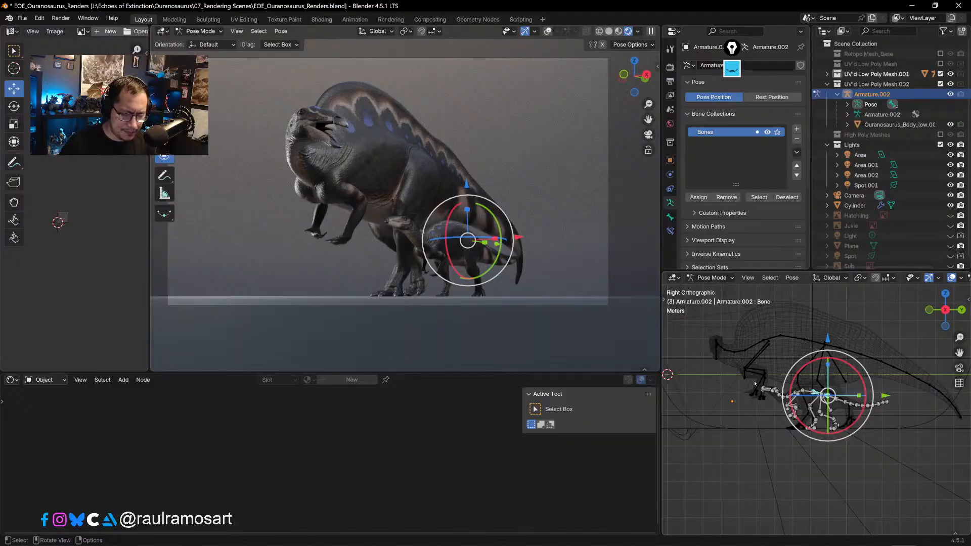
pyautogui.press('.')
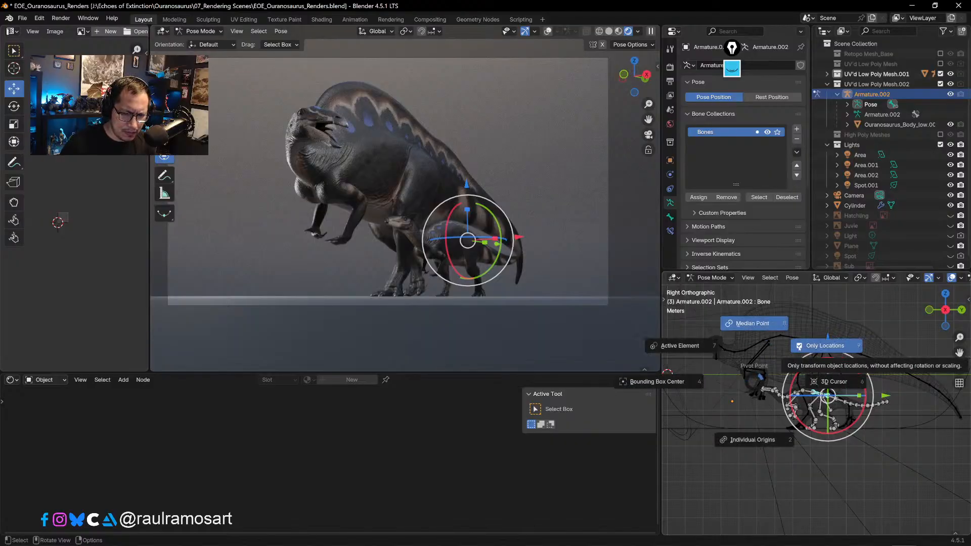
pyautogui.click(799, 347)
pyautogui.moveTo(866, 385); pyautogui.dragTo(864, 386)
pyautogui.hotkey('ctrl', 'z')
# - Rotate the small animal's root bone by about -9° in the top view to turn the whole body
pyautogui.press('KP_7')
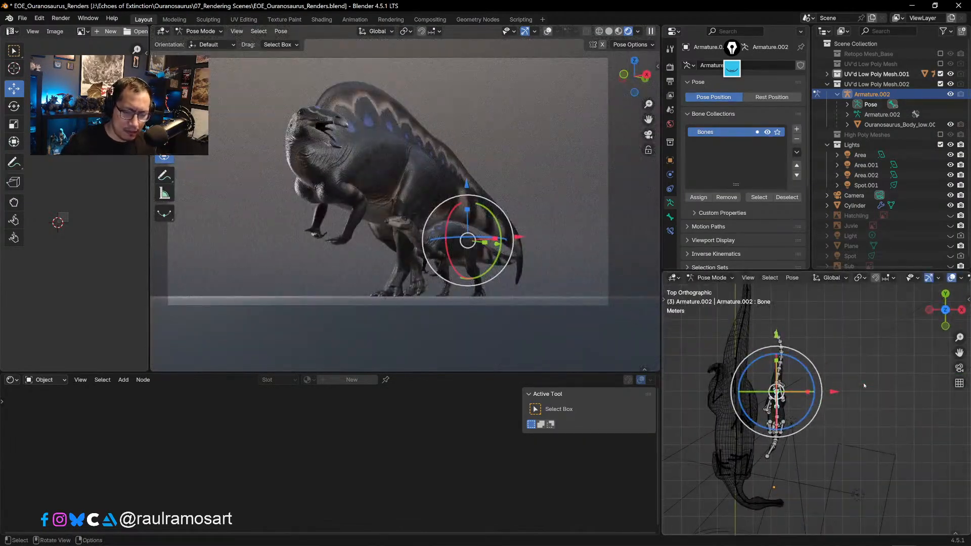
pyautogui.press('r')
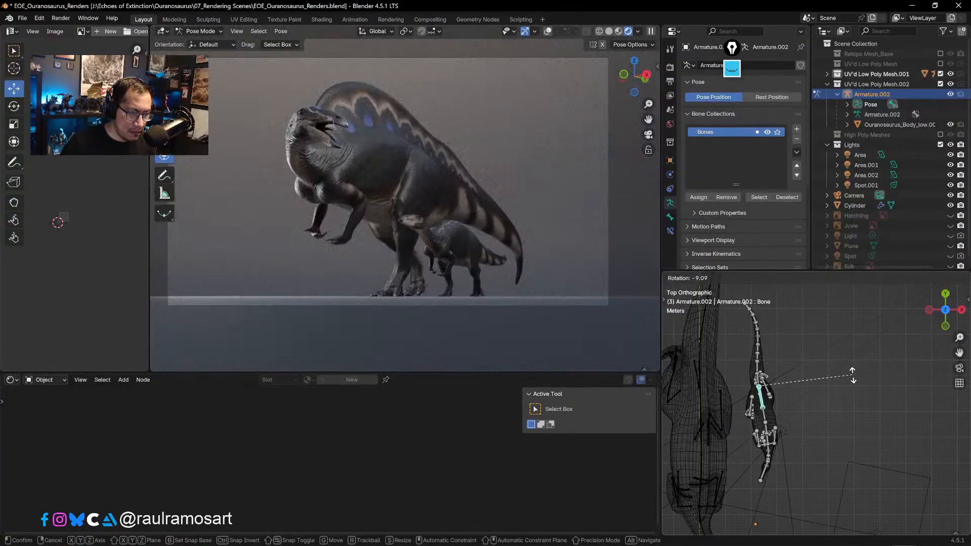
pyautogui.press('r')
pyautogui.press('Escape')
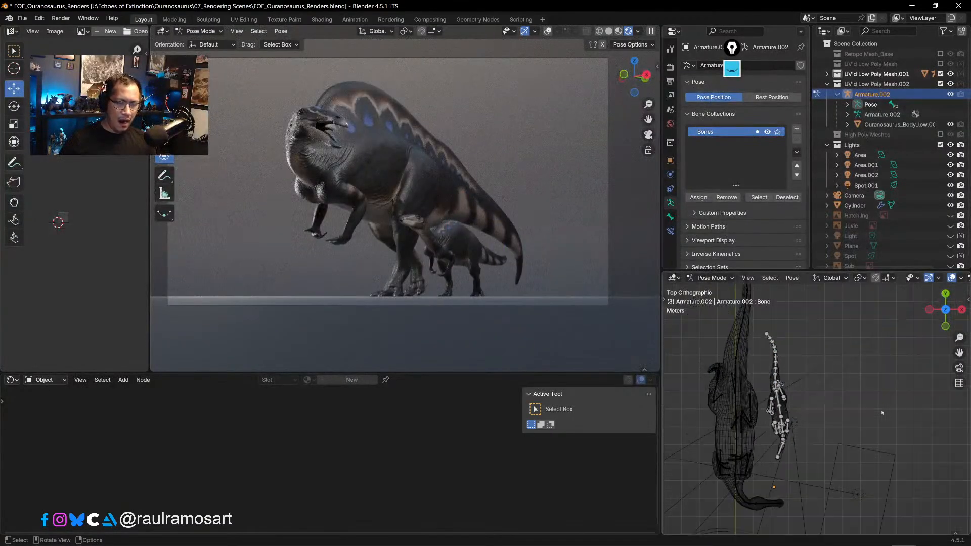
# - Switch the small animal's Armature.002 from Pose Mode back to Object Mode
pyautogui.scroll(-1, 883, 412)
pyautogui.scroll(-2, 882, 412)
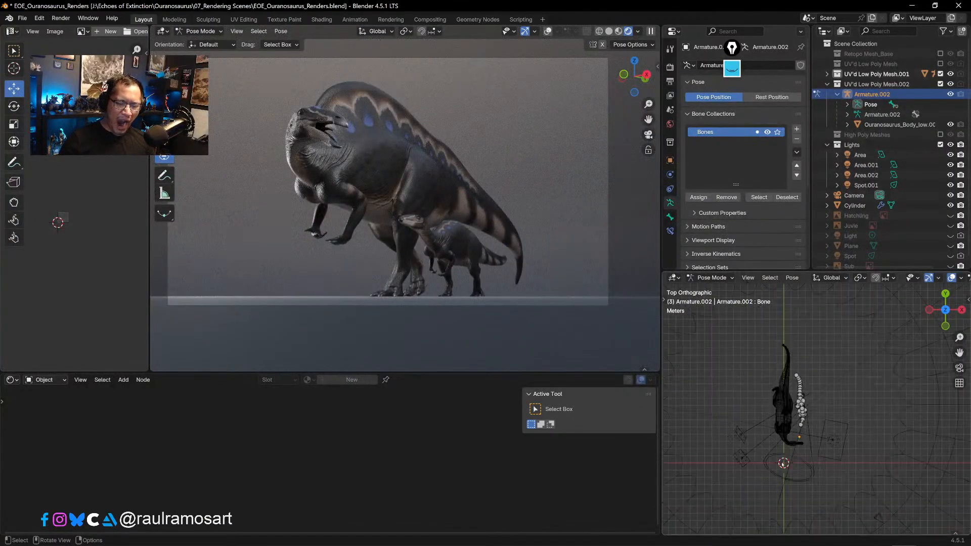
pyautogui.click(809, 414)
pyautogui.click(725, 278)
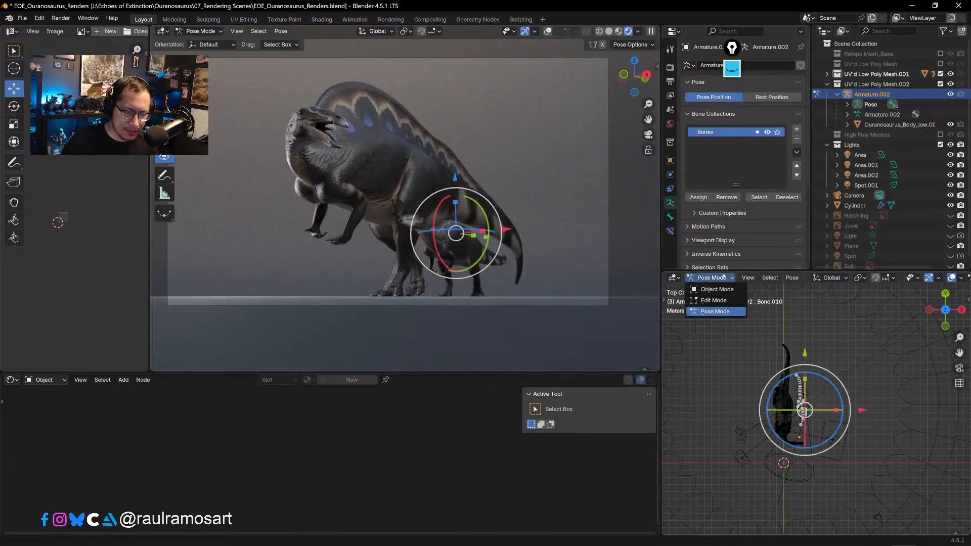
pyautogui.click(716, 290)
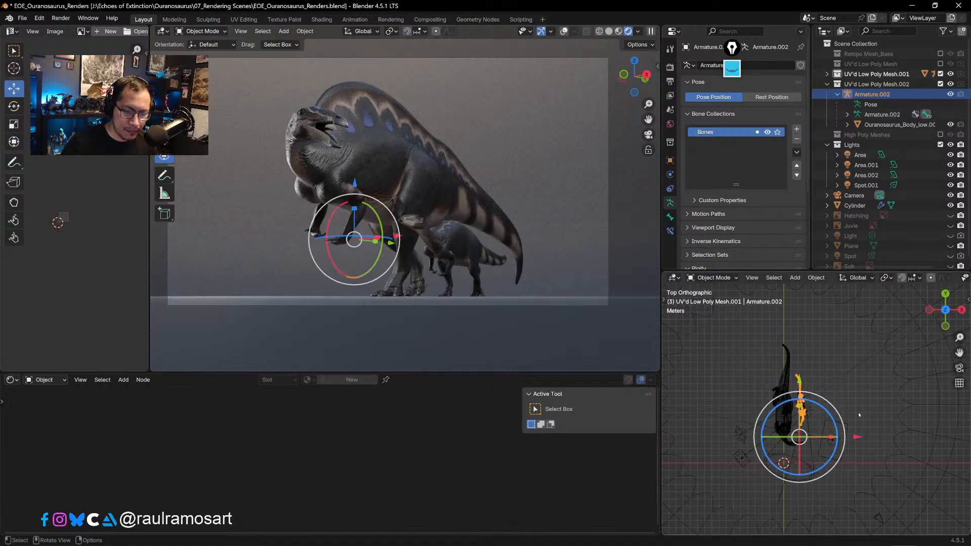
# - Duplicate the Area.001 light and move the copy about -0.63 m in X and 9.32 m in Y, beside the animals' tails
pyautogui.click(845, 421)
pyautogui.click(804, 435)
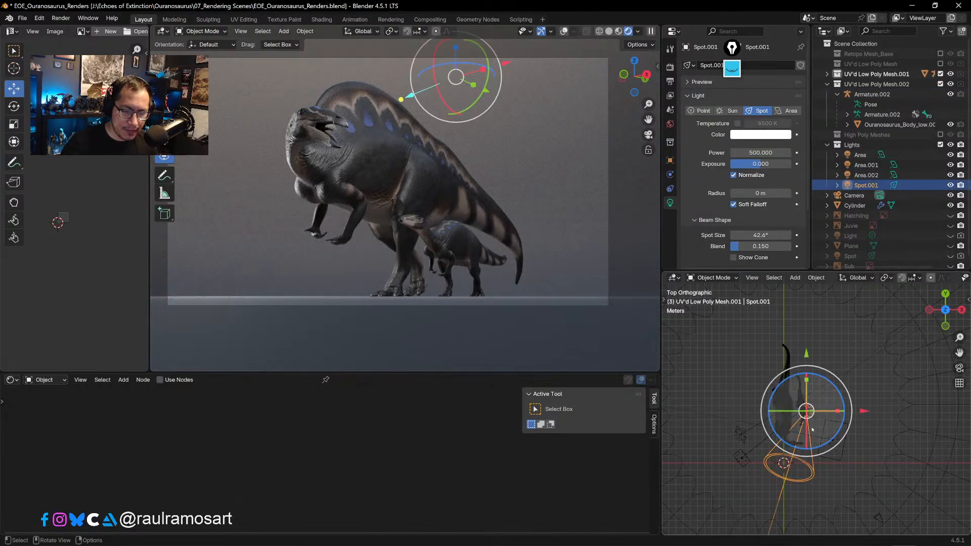
pyautogui.hotkey('shift', 'a')
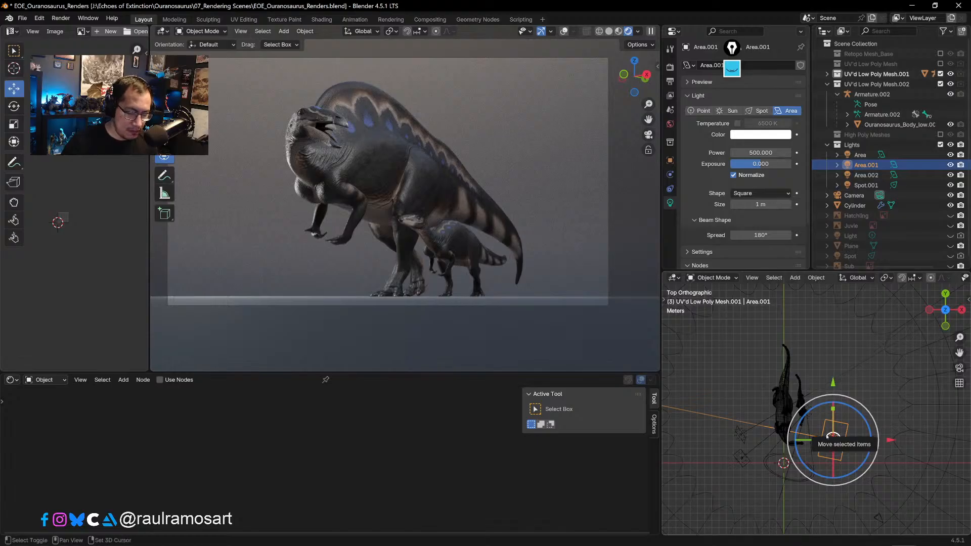
pyautogui.write('area')
pyautogui.press('Return')
pyautogui.press('g')
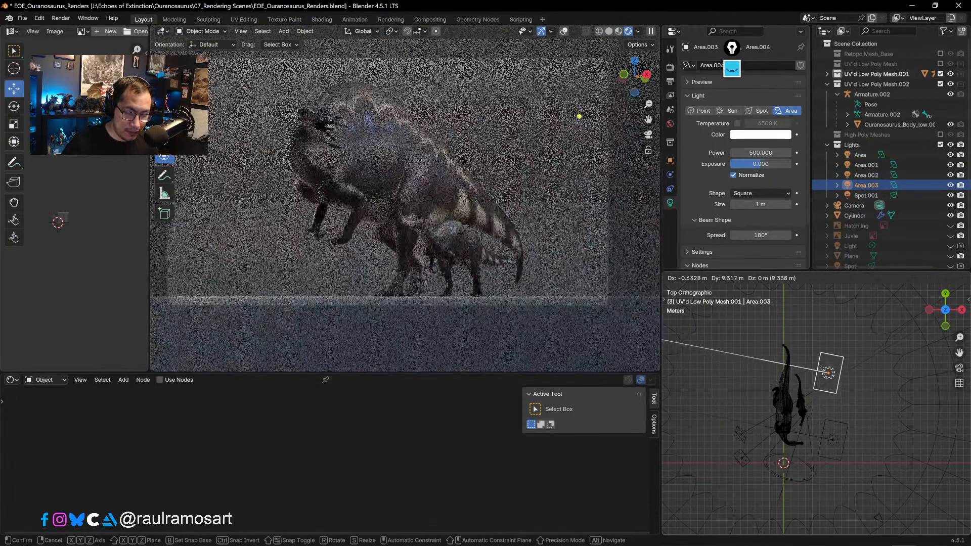
pyautogui.click(885, 399)
# - Rotate the duplicated area light about -28.8° in the top view and scale it to about 0.70
pyautogui.press('r')
pyautogui.click(885, 398)
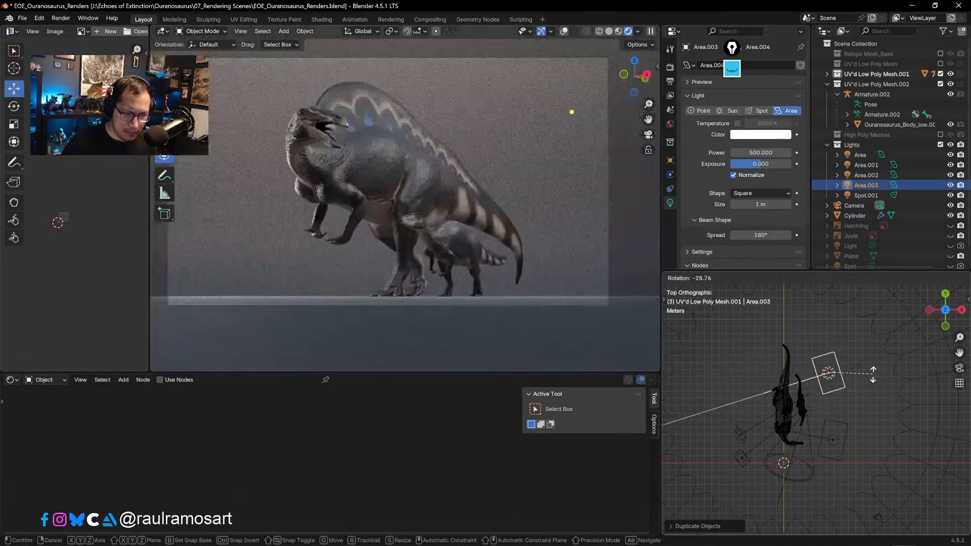
pyautogui.press('s')
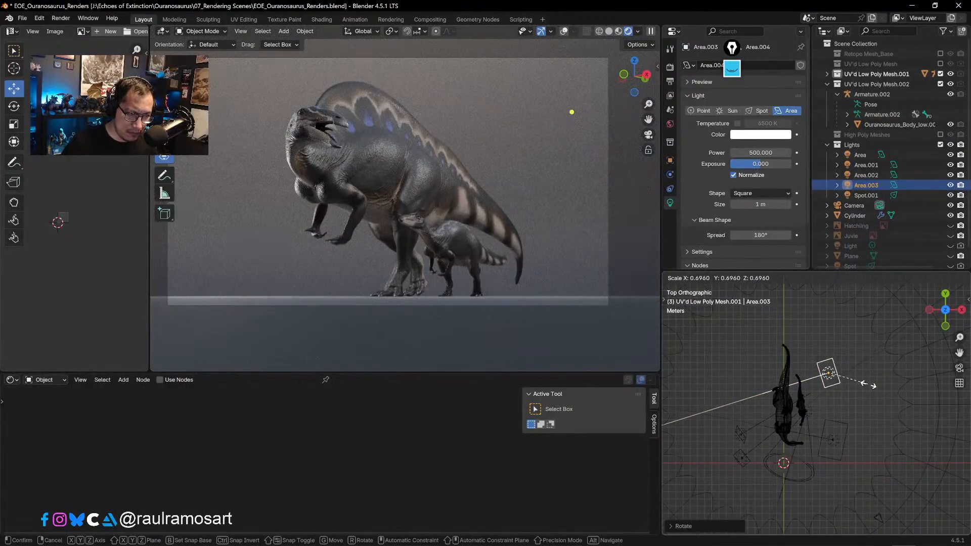
pyautogui.click(874, 386)
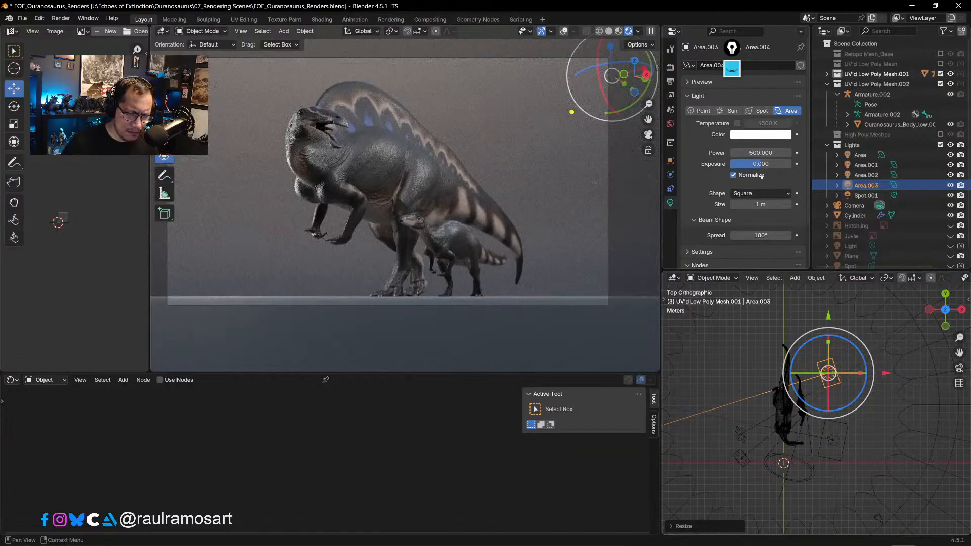
# - Set the power of the duplicated area light, Area.003, to 300
pyautogui.click(761, 153)
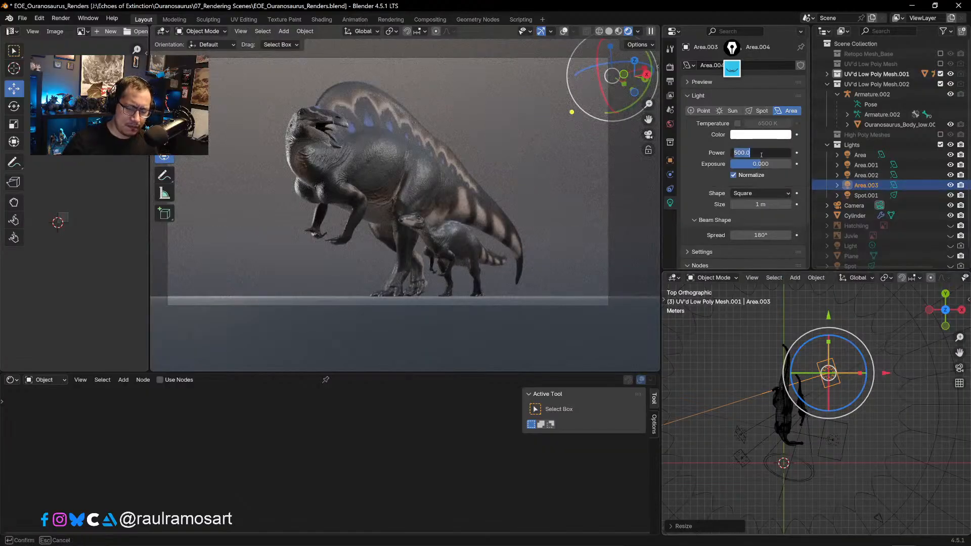
pyautogui.write('300')
pyautogui.press('Return')
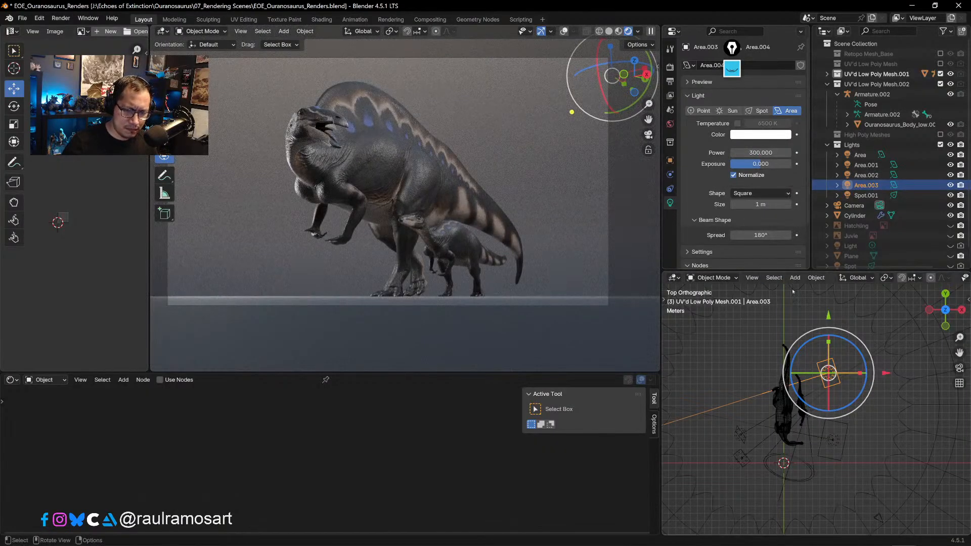
# - Turn the Area.003 light in the top view to aim diagonally past the animals' tails and scale it up
pyautogui.press('g')
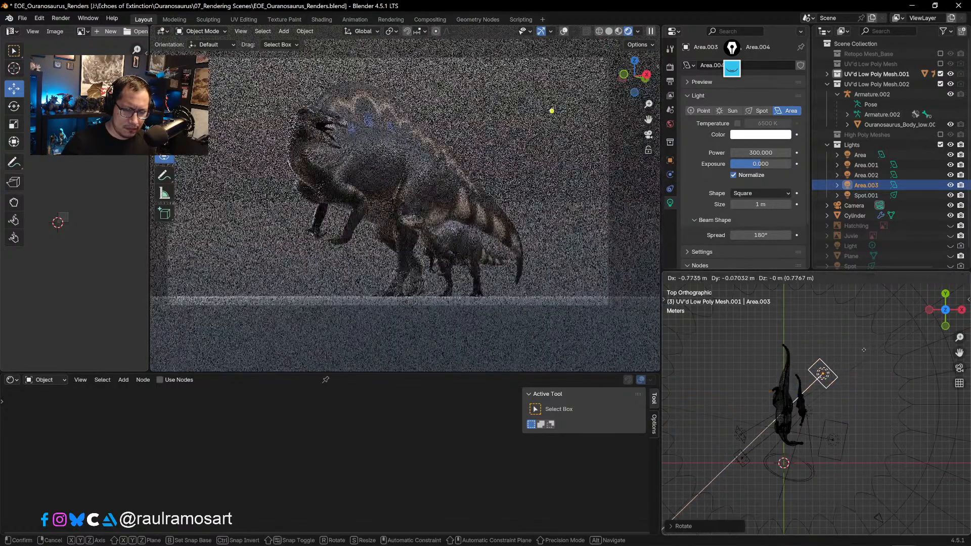
pyautogui.press('s')
pyautogui.click(861, 353)
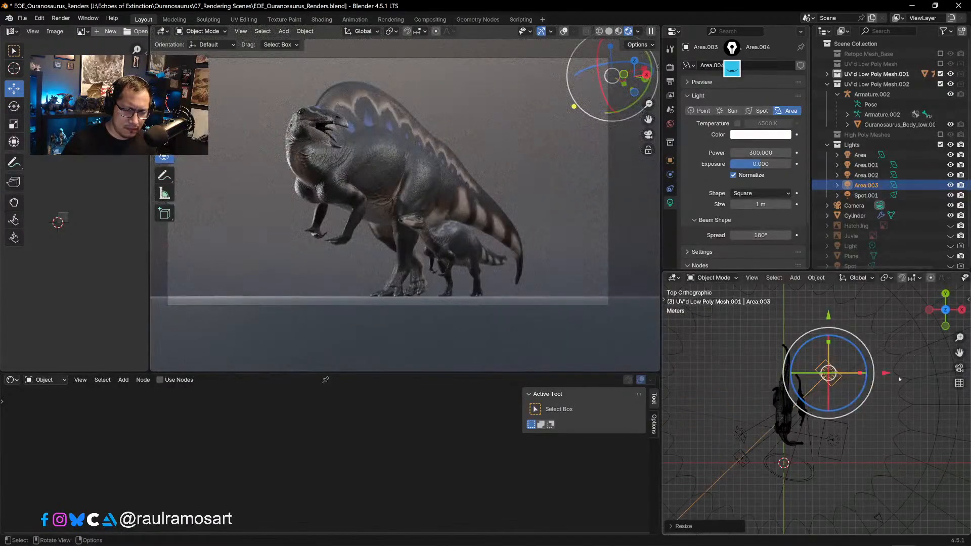
pyautogui.click(881, 397)
pyautogui.click(830, 373)
pyautogui.press('s')
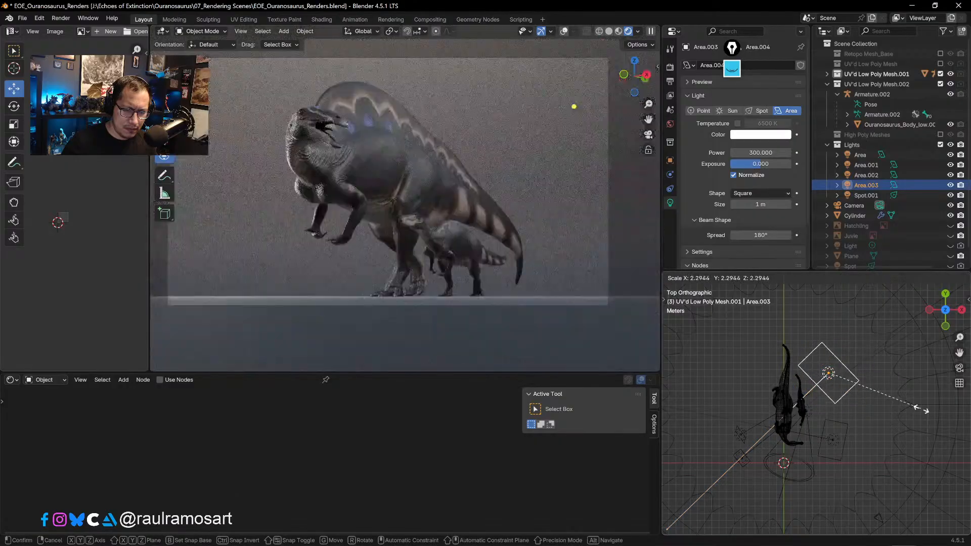
pyautogui.click(906, 403)
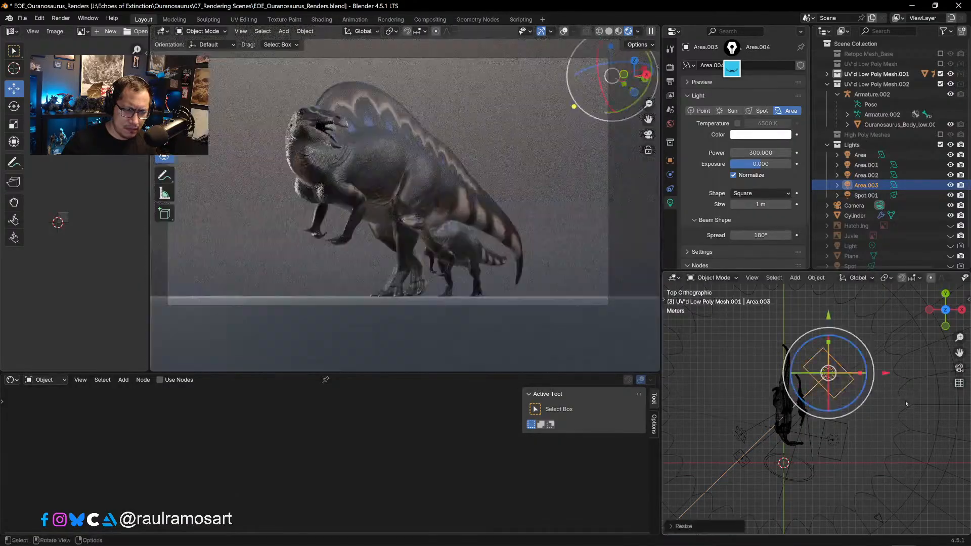
pyautogui.click(775, 341)
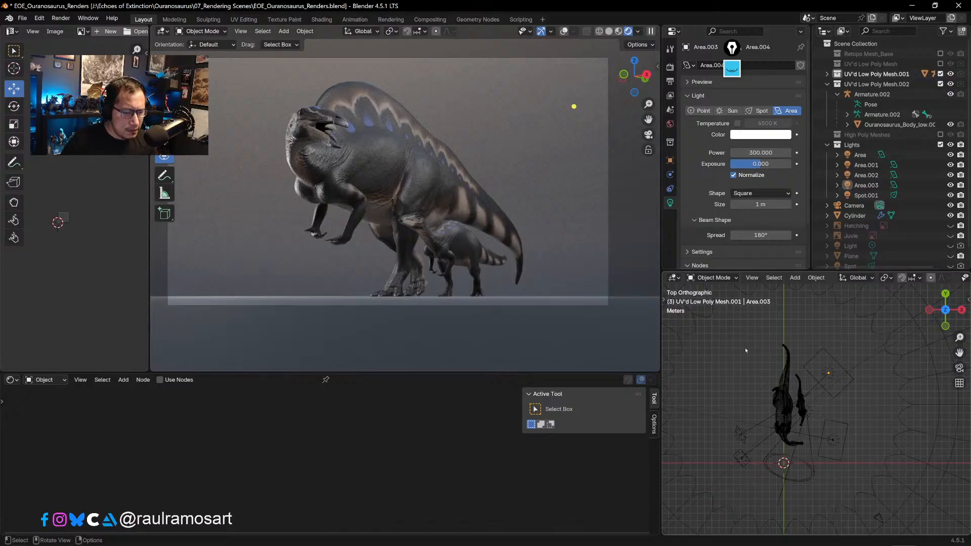
# - Clear the selection and fit the camera frame to the rendered viewport
pyautogui.click(532, 207)
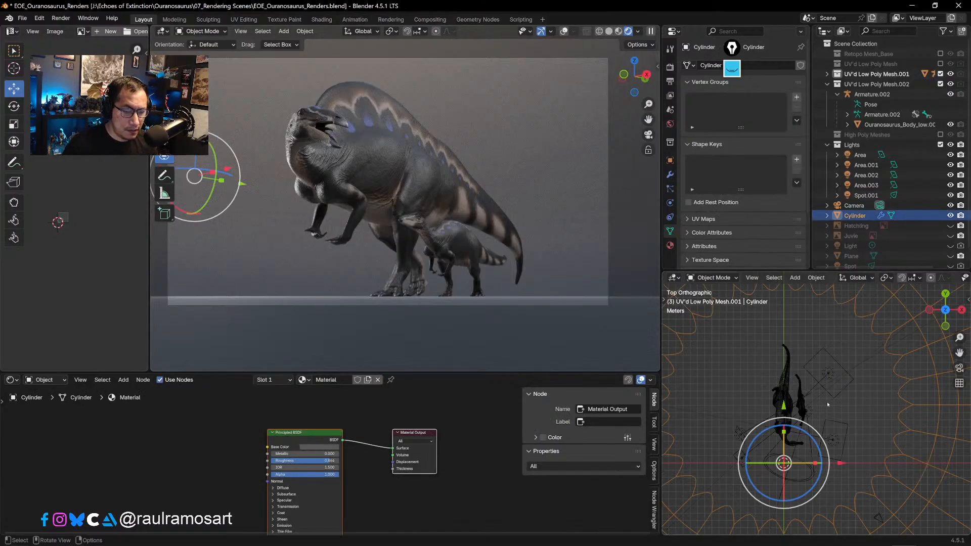
pyautogui.click(706, 357)
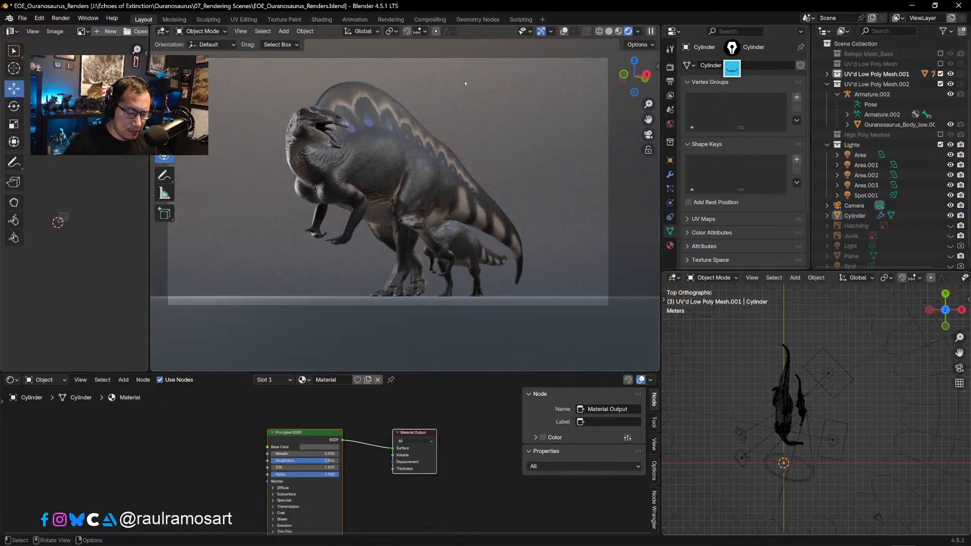
pyautogui.press('Home')
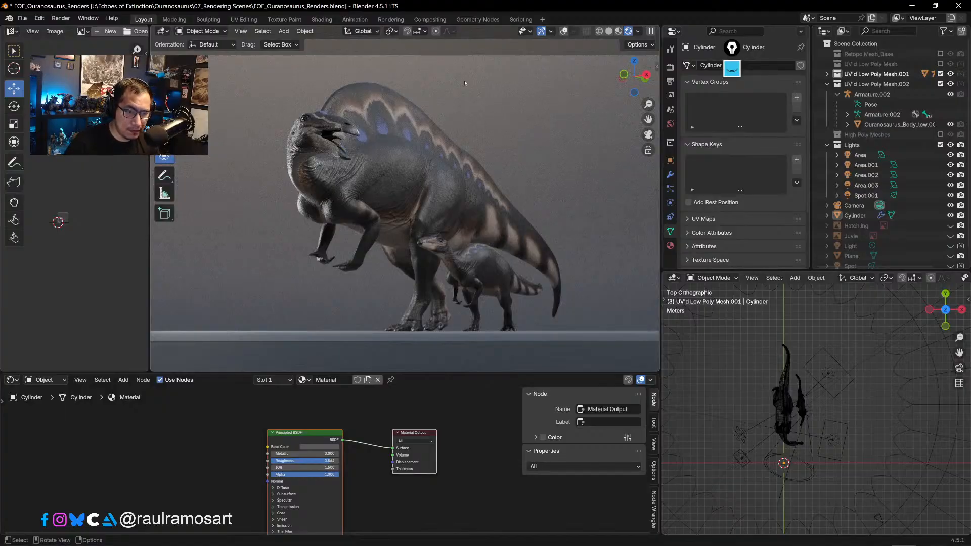
# - Set the render's color management Look to Medium High Contrast and save the file
pyautogui.click(670, 67)
pyautogui.scroll(-8, 749, 147)
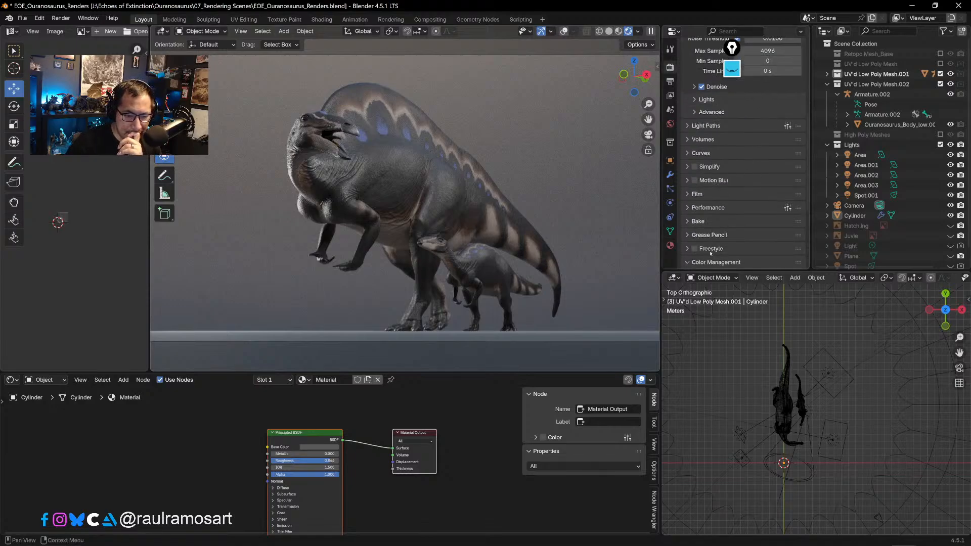
pyautogui.scroll(-5, 711, 254)
pyautogui.click(769, 184)
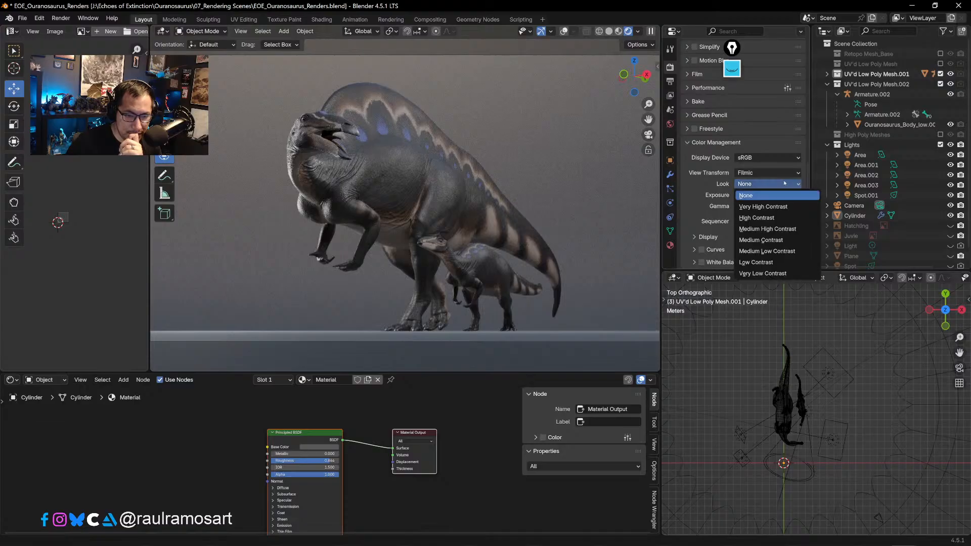
pyautogui.click(762, 229)
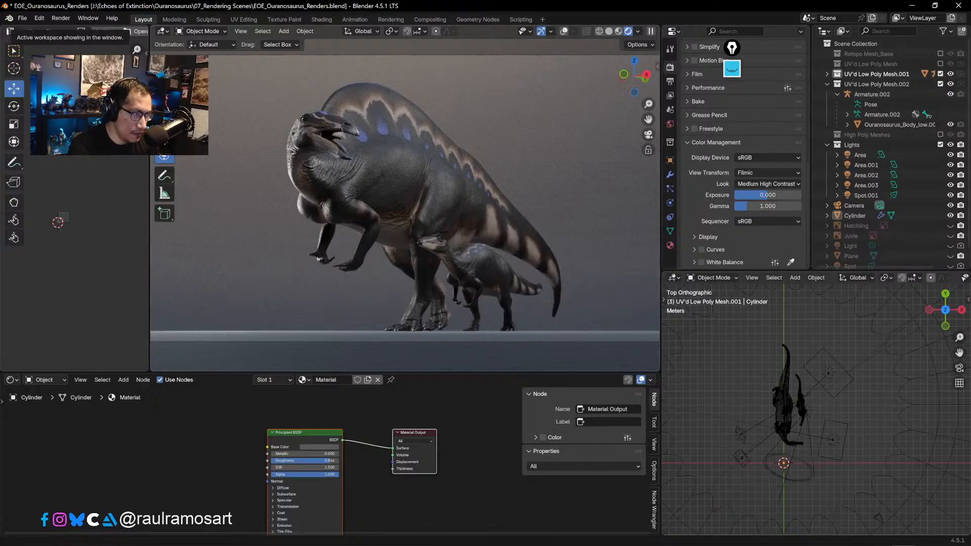
pyautogui.click(24, 18)
pyautogui.click(23, 83)
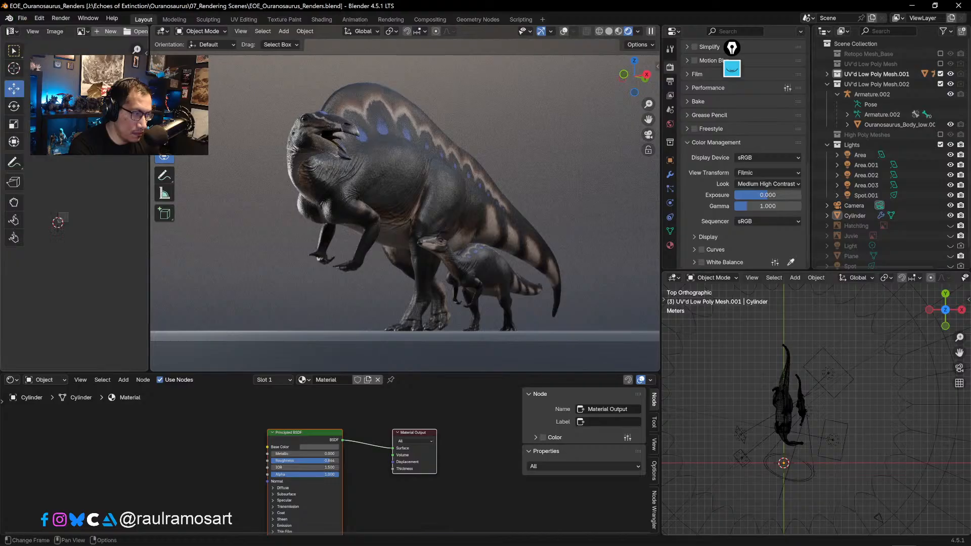
# - Start replacing the world environment image, browsing F:\03_Resources\HDRI Images with thumbnails displayed
pyautogui.click(670, 124)
pyautogui.scroll(3, 768, 156)
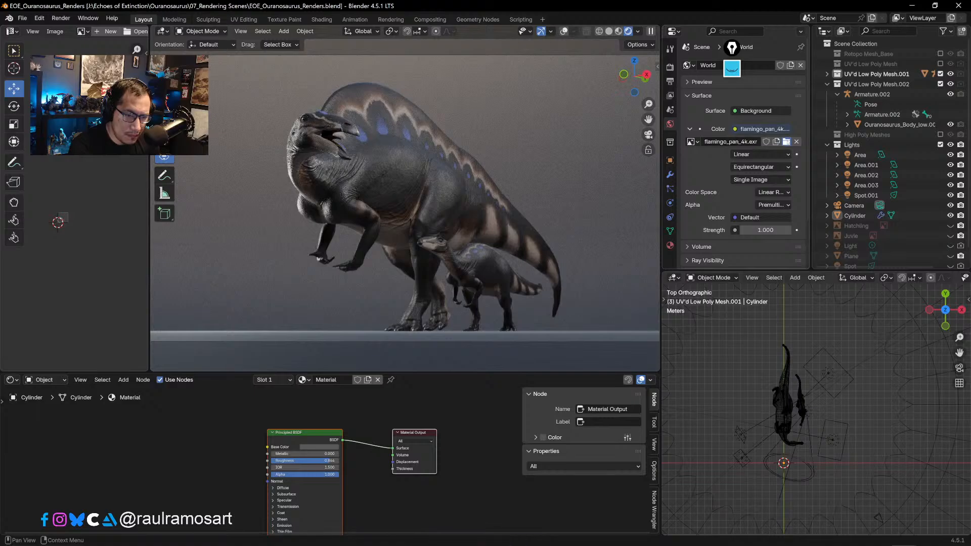
pyautogui.click(786, 141)
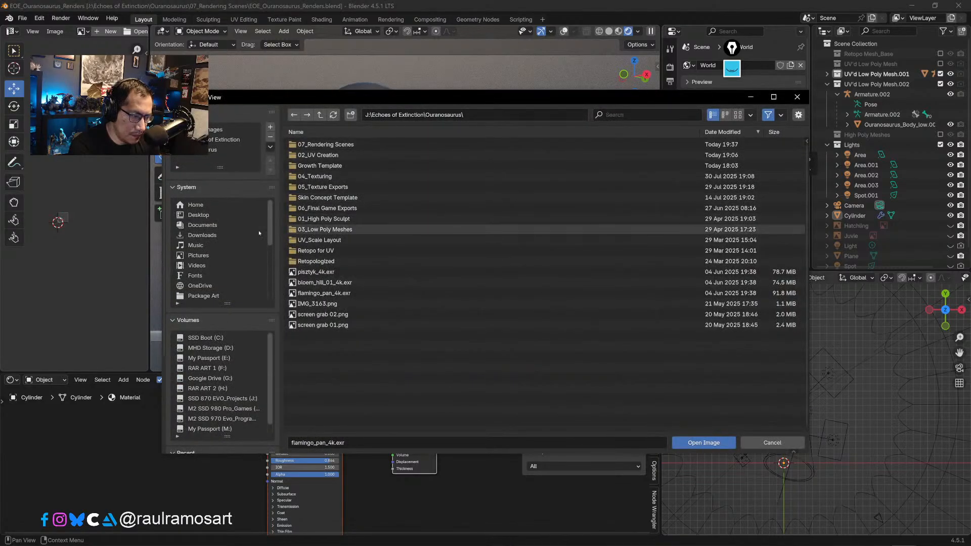
pyautogui.click(231, 133)
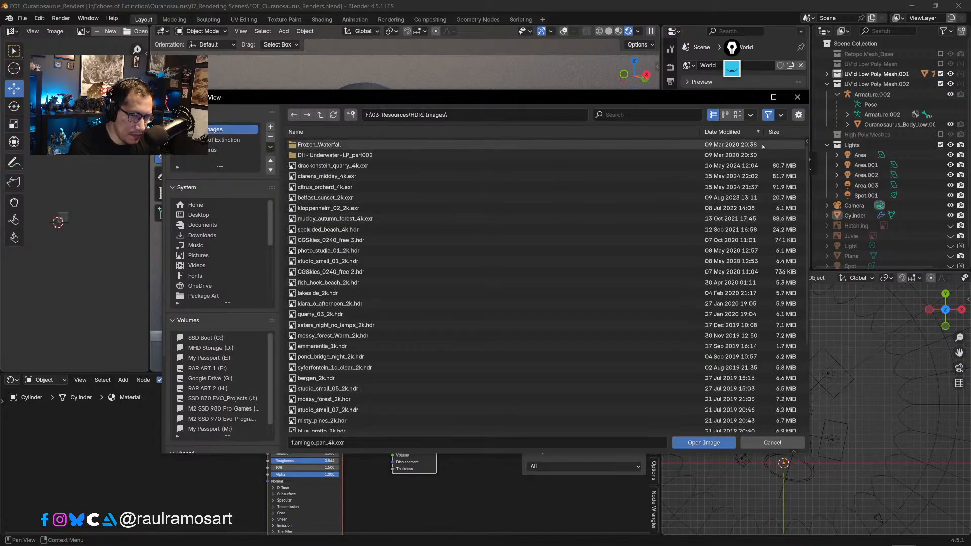
pyautogui.click(738, 115)
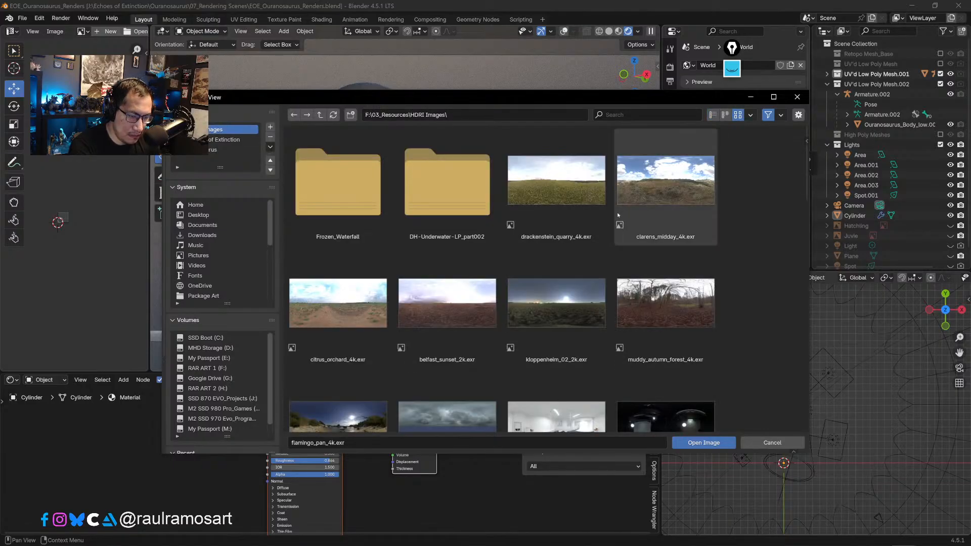
# - Load syferfontein_1d_clear_2k.hdr as the world environment image
pyautogui.scroll(-3, 618, 215)
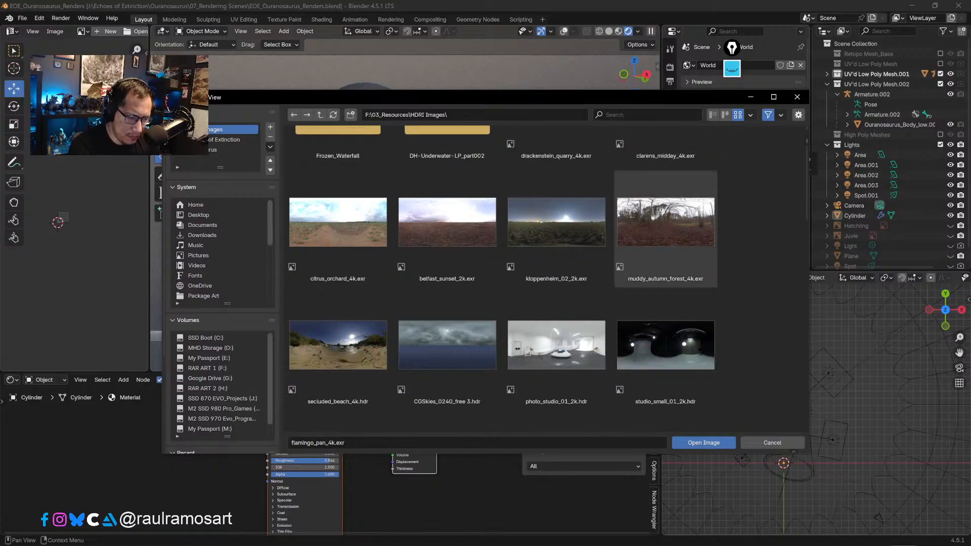
pyautogui.scroll(-5, 618, 215)
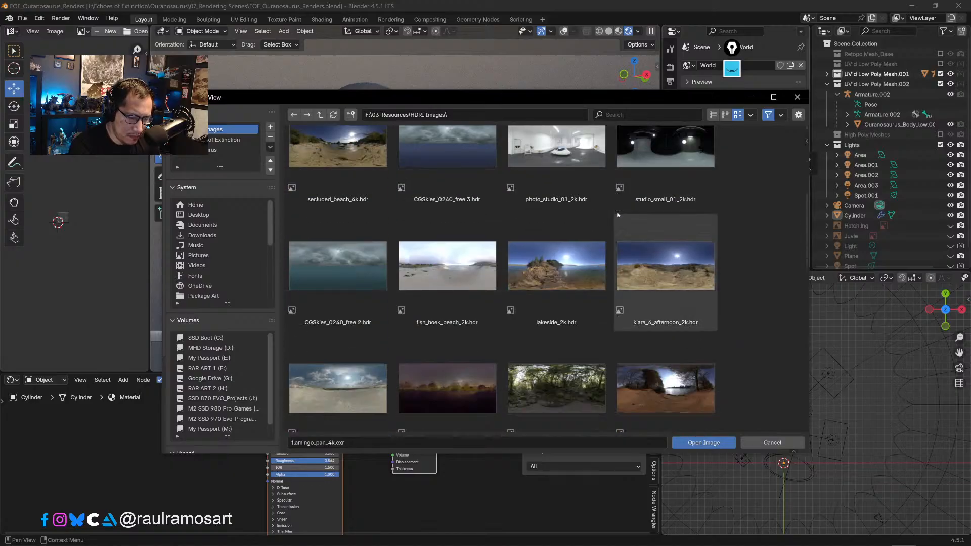
pyautogui.scroll(-3, 618, 215)
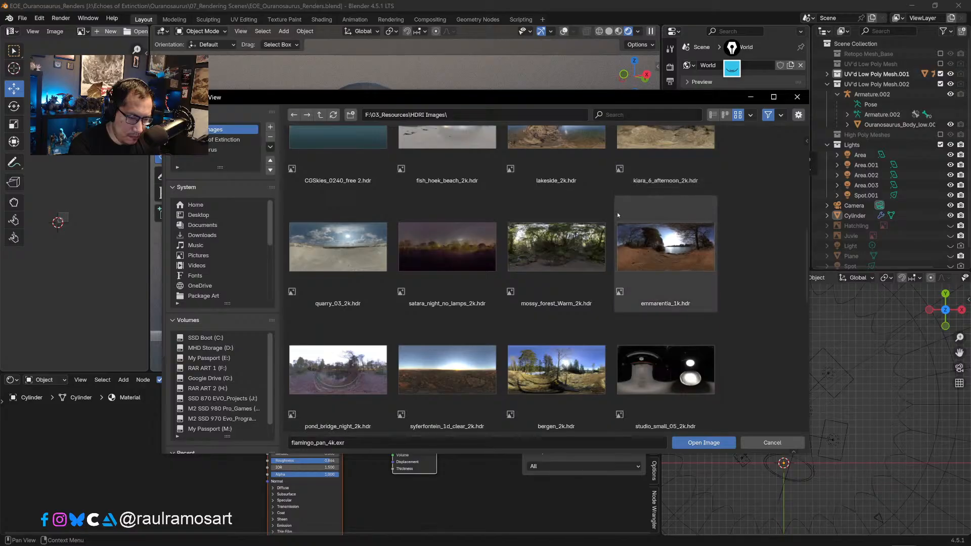
pyautogui.scroll(-2, 618, 215)
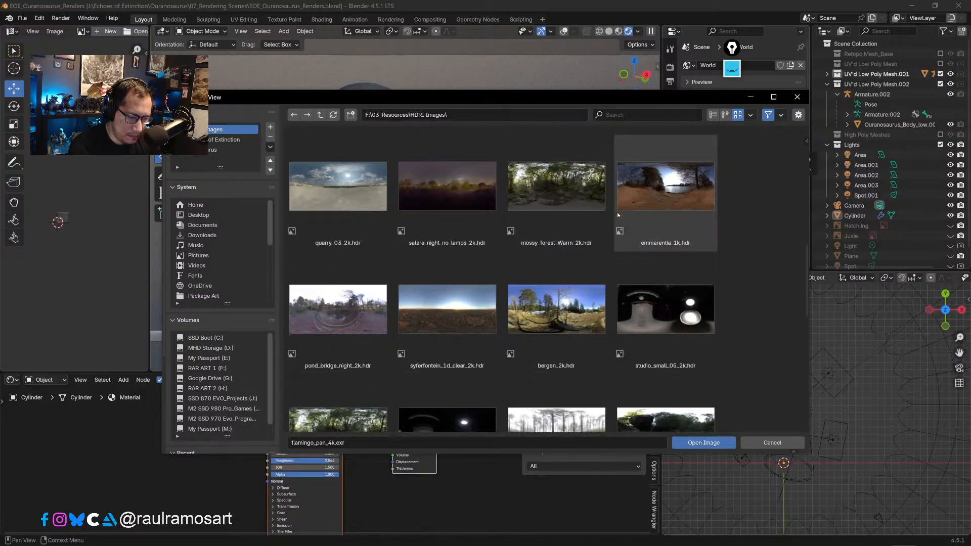
pyautogui.doubleClick(454, 308)
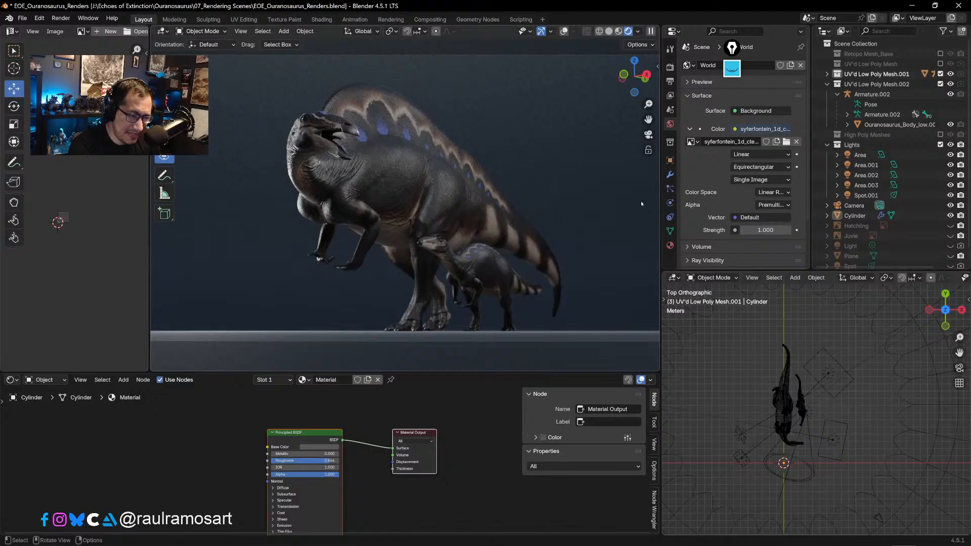
# - Try secluded_beach_4k.hdr and kloppenheim_02_2k.exr in turn as the world environment image
pyautogui.click(787, 141)
pyautogui.scroll(-5, 515, 307)
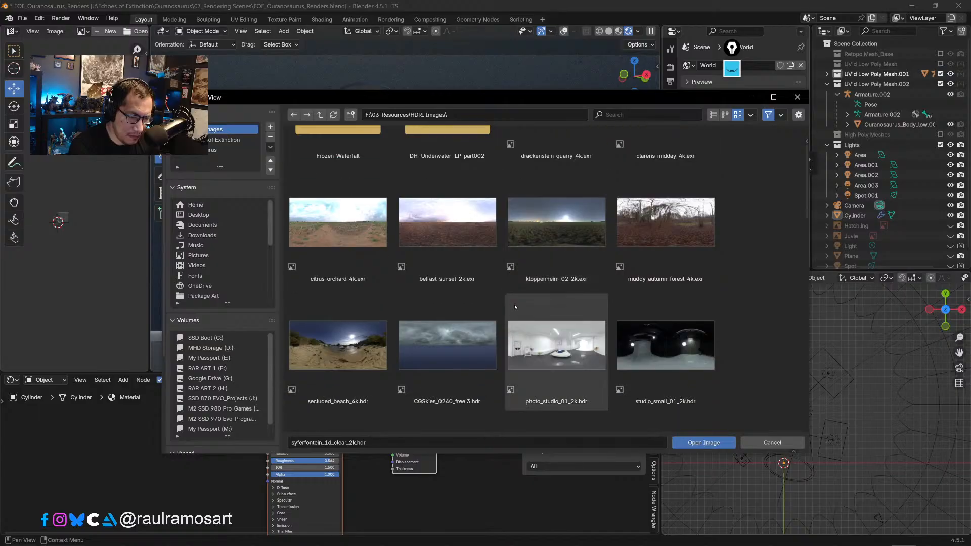
pyautogui.doubleClick(346, 264)
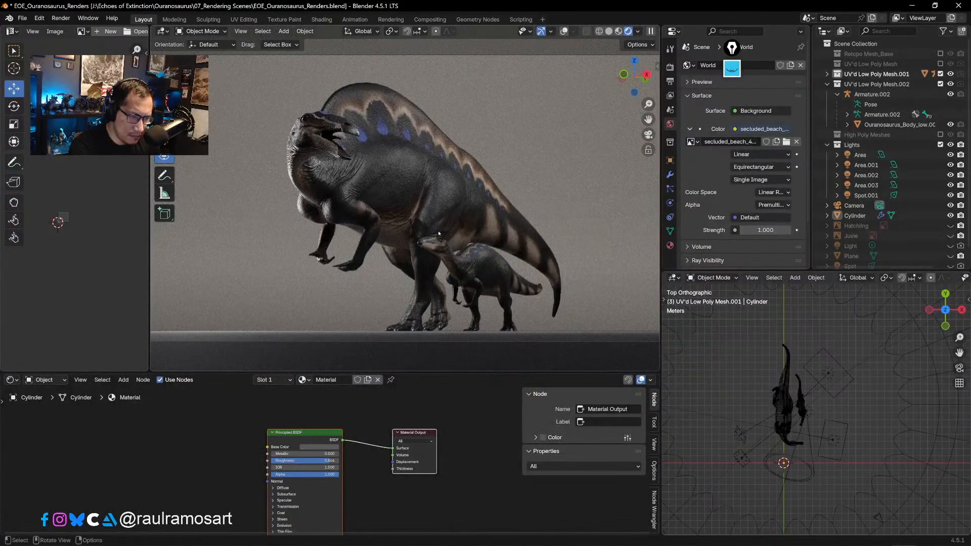
pyautogui.click(786, 141)
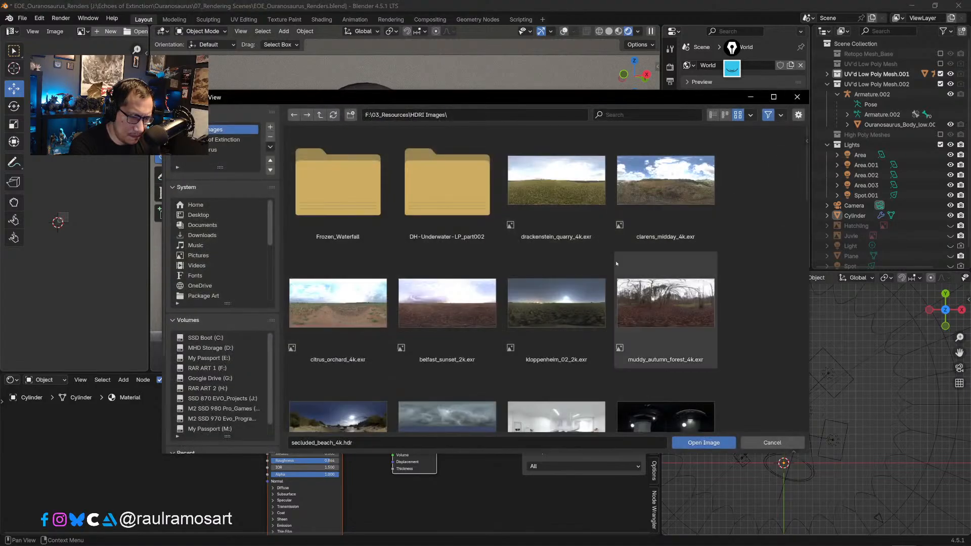
pyautogui.doubleClick(575, 291)
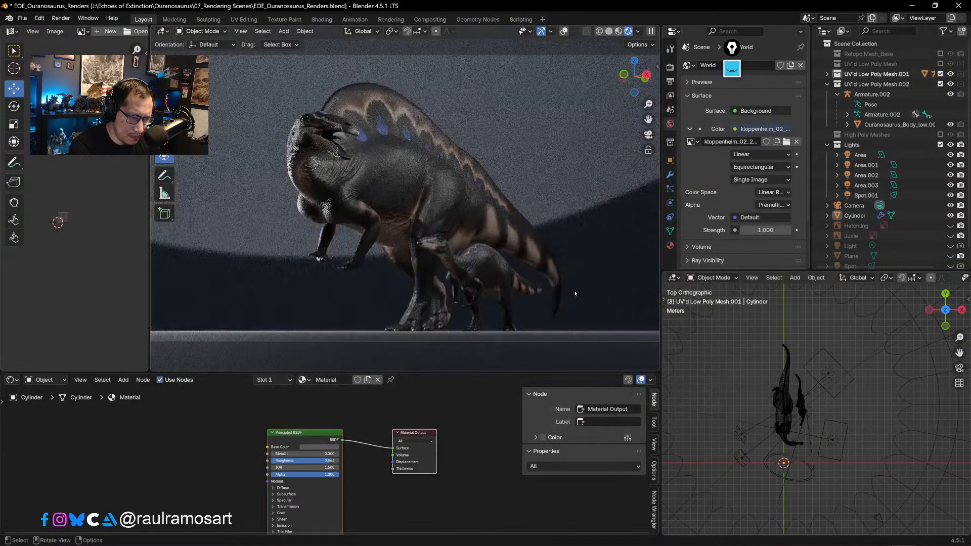
# - Replace the world environment image with quarry_03_2k.hdr
pyautogui.click(786, 142)
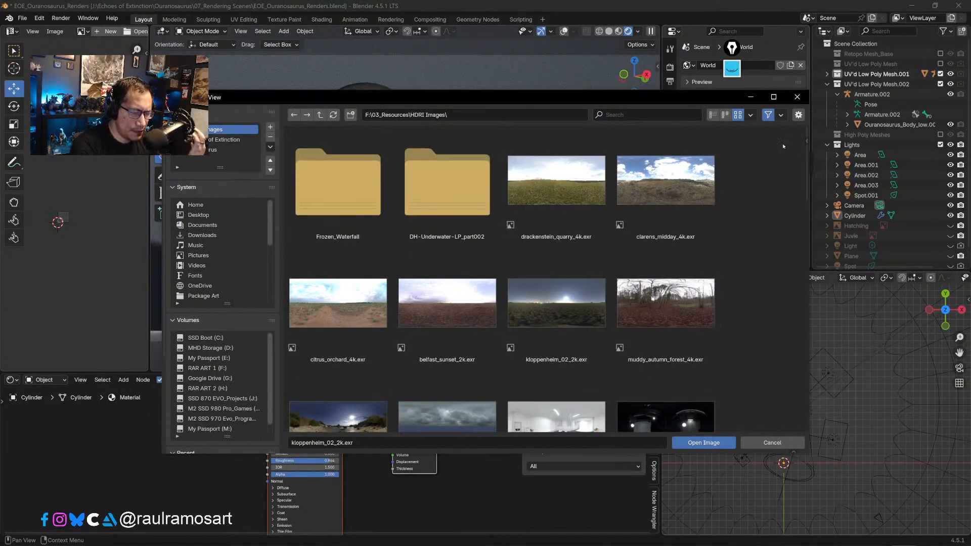
pyautogui.scroll(-5, 568, 283)
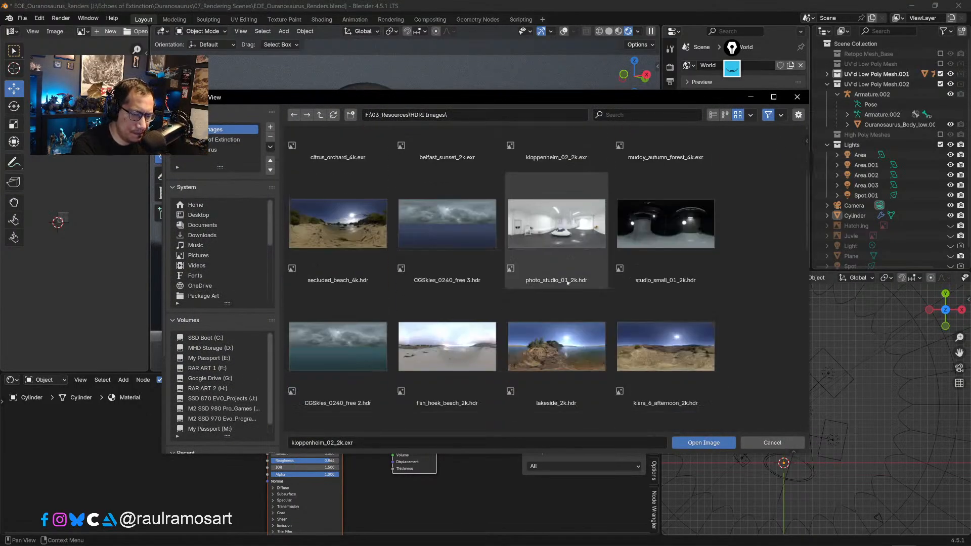
pyautogui.scroll(-2, 551, 283)
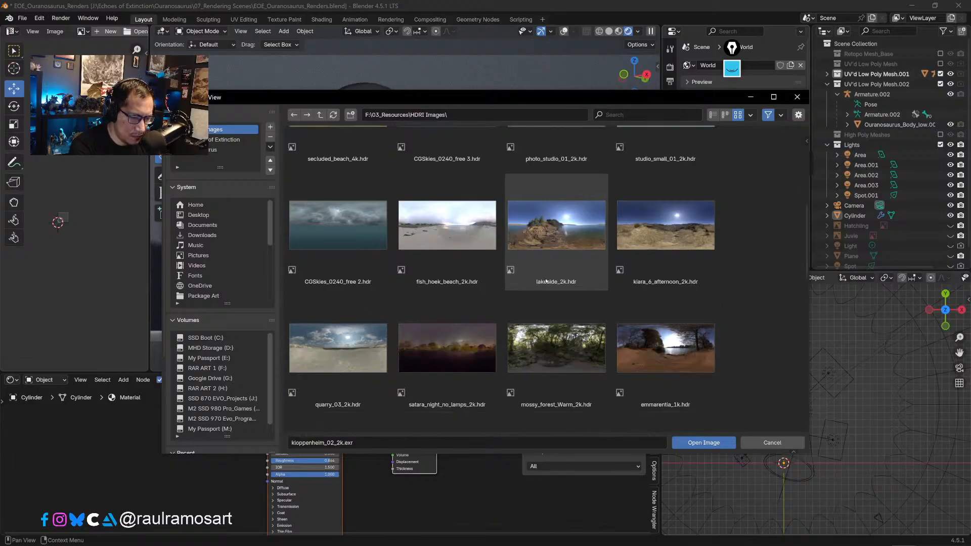
pyautogui.doubleClick(298, 315)
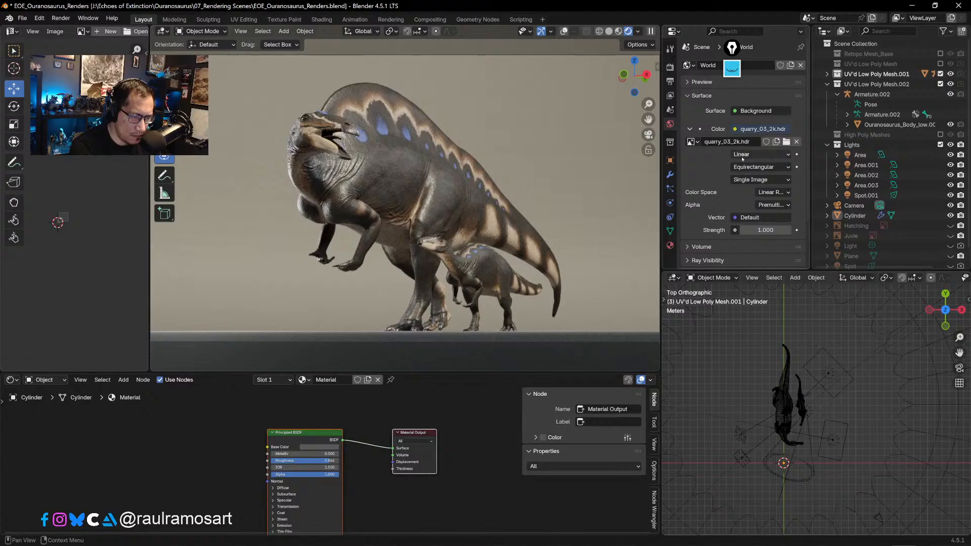
# - Replace the world environment image with mossy_forest_Warm_2k.hdr
pyautogui.click(787, 142)
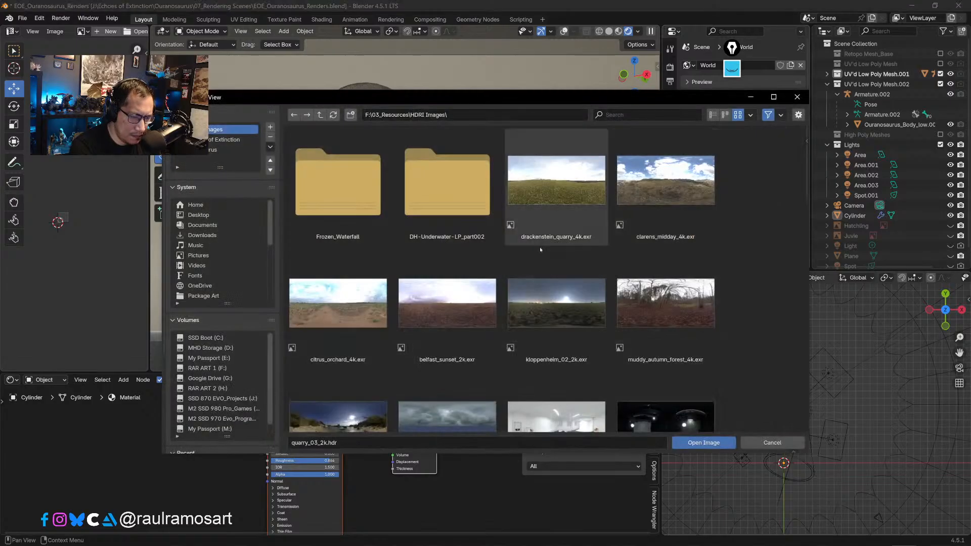
pyautogui.scroll(-2, 539, 247)
pyautogui.scroll(-2, 540, 247)
pyautogui.scroll(-3, 540, 247)
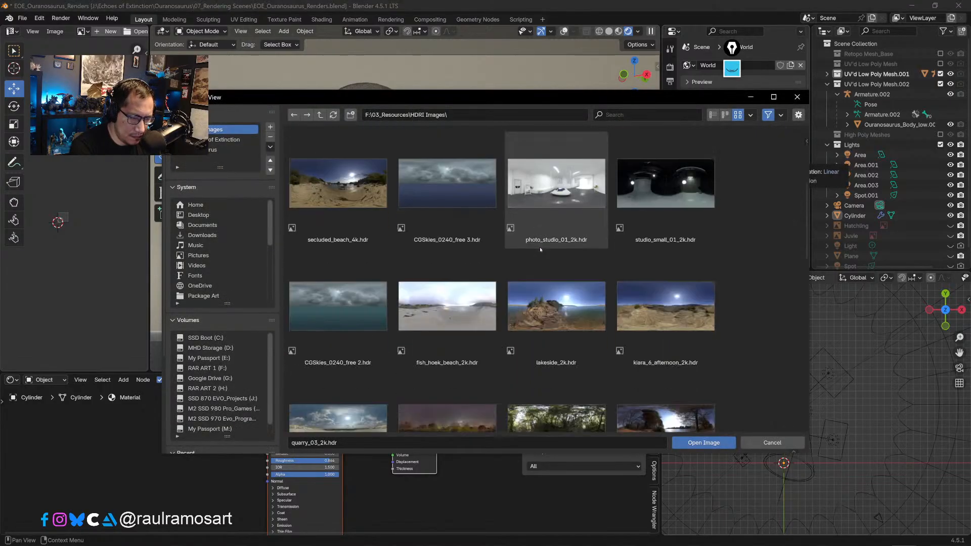
pyautogui.scroll(-2, 552, 288)
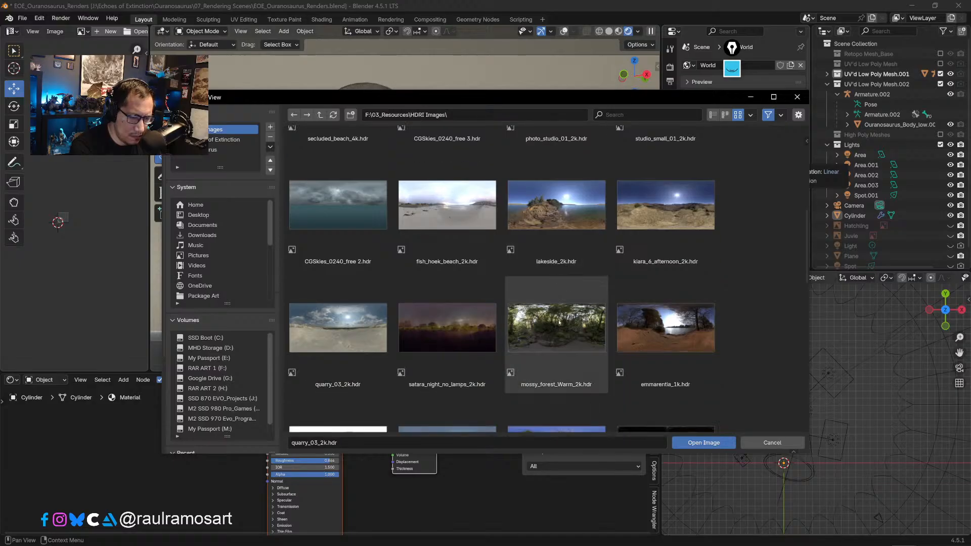
pyautogui.doubleClick(560, 323)
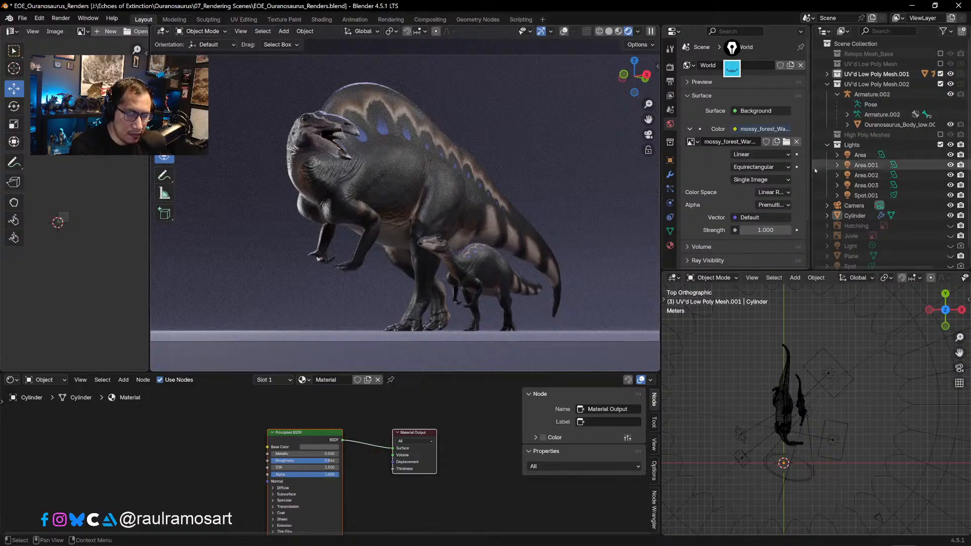
# - Replace the world environment image with mossy_forest_2k.hdr from the HDRI Images folder
pyautogui.click(786, 143)
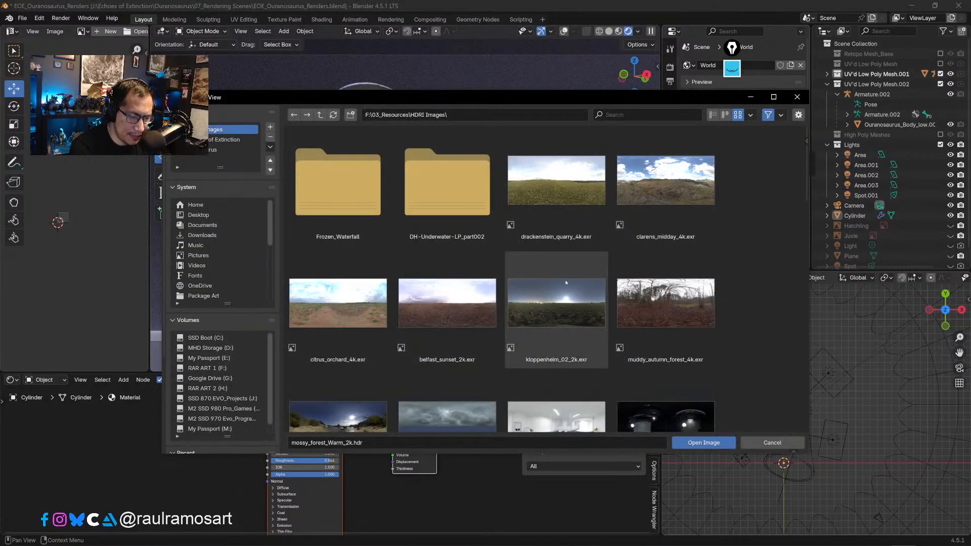
pyautogui.scroll(-3, 571, 279)
pyautogui.scroll(-10, 572, 279)
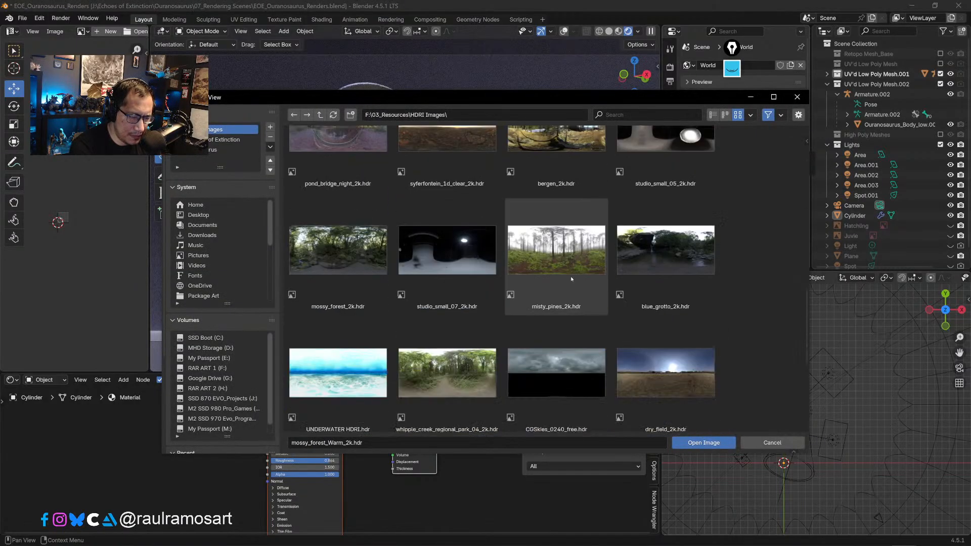
pyautogui.scroll(-3, 572, 279)
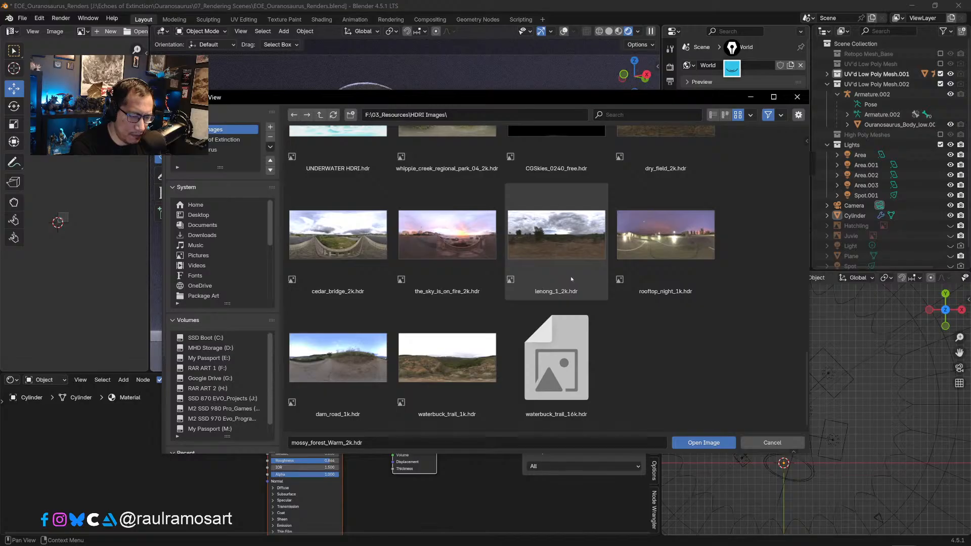
pyautogui.scroll(2, 566, 286)
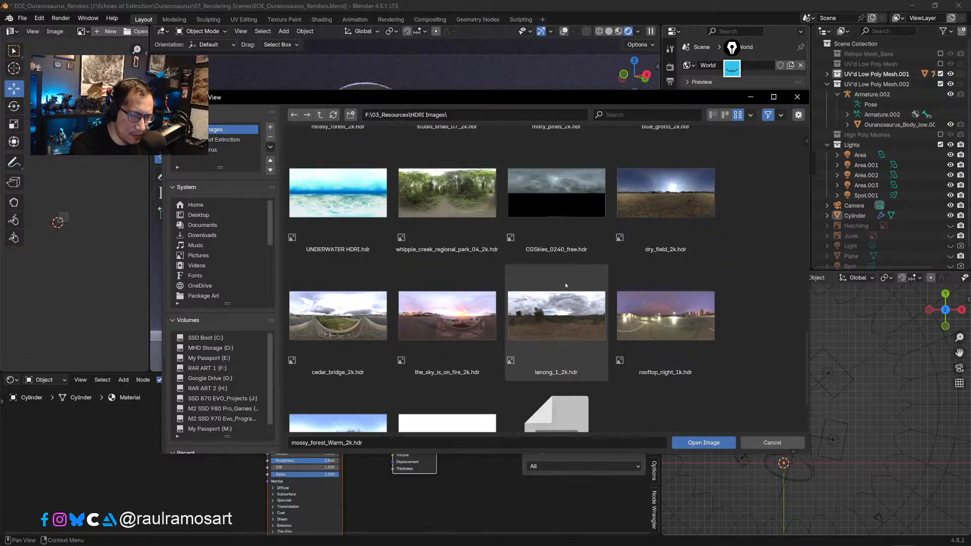
pyautogui.scroll(4, 567, 286)
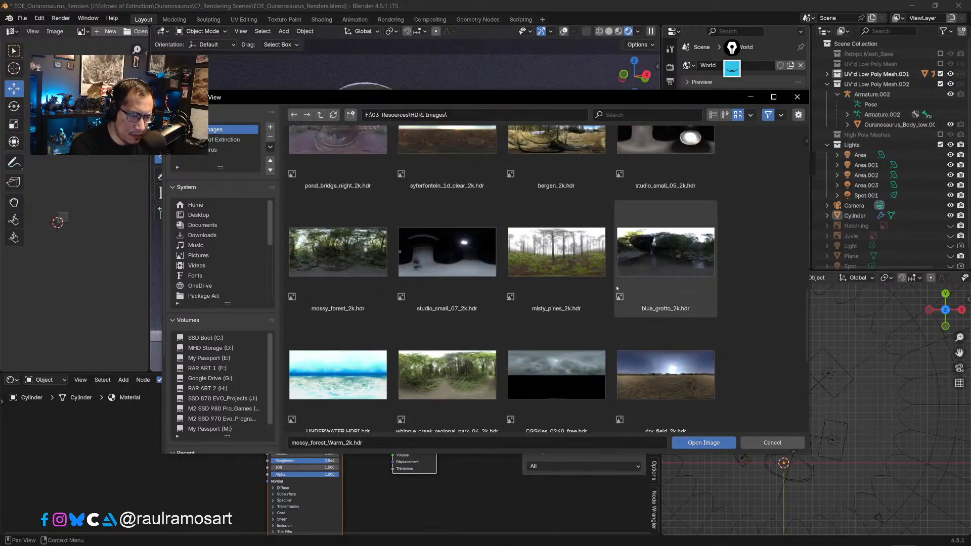
pyautogui.doubleClick(338, 252)
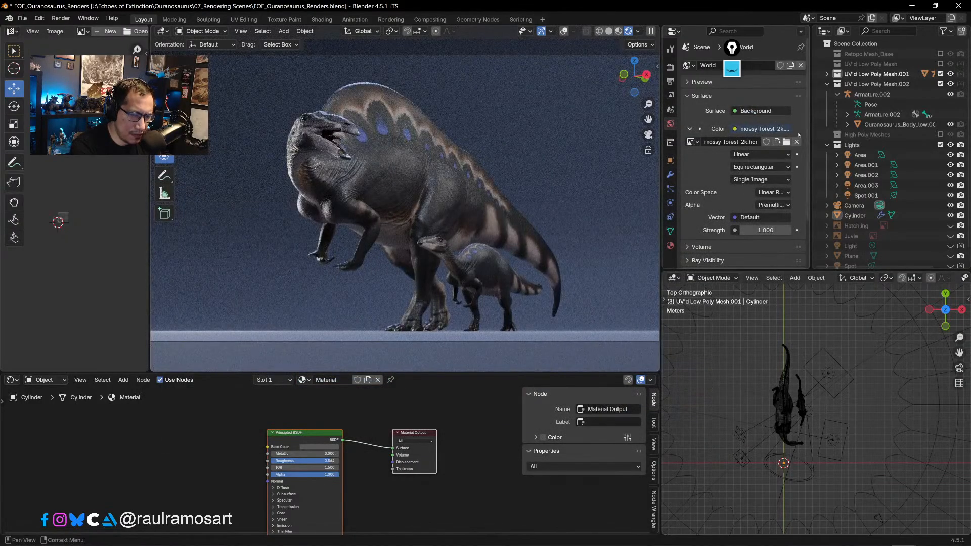
# - Try satara_night_no_lamps_2k.hdr as the world environment image
pyautogui.click(787, 142)
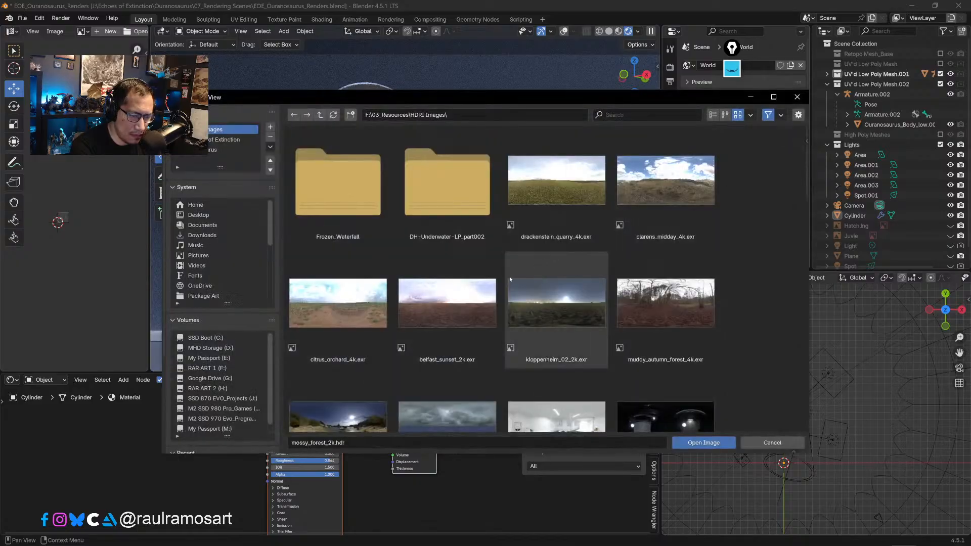
pyautogui.scroll(-3, 510, 271)
pyautogui.scroll(-3, 510, 271)
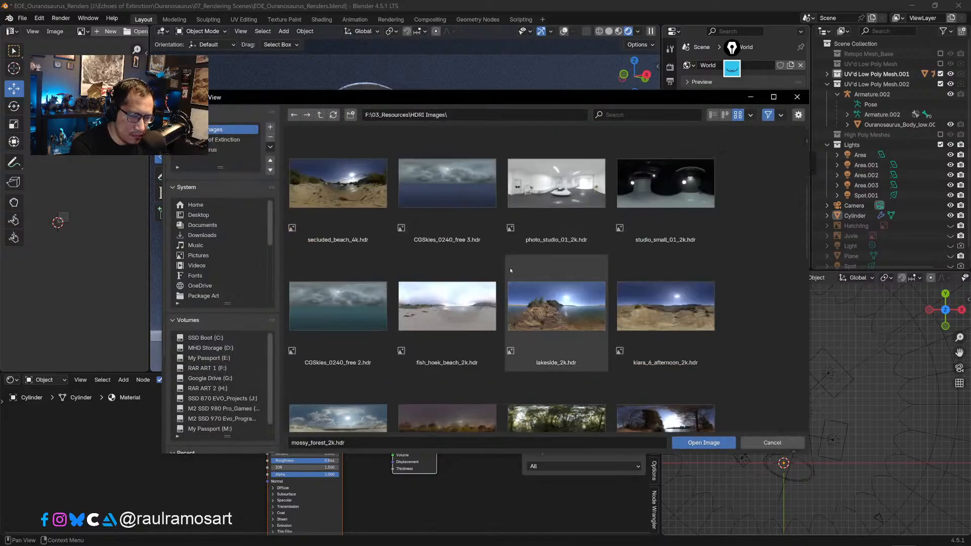
pyautogui.scroll(-3, 511, 271)
pyautogui.scroll(-1, 511, 270)
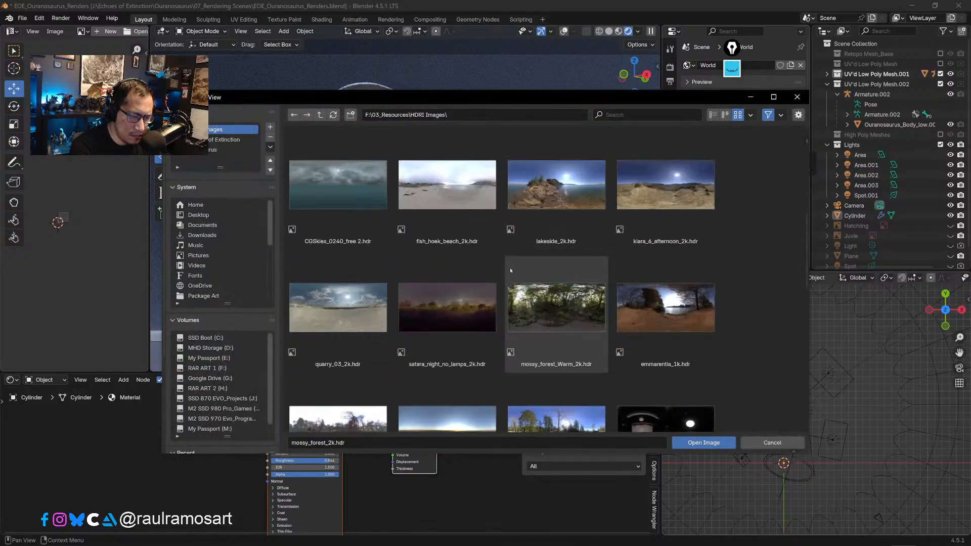
pyautogui.doubleClick(452, 318)
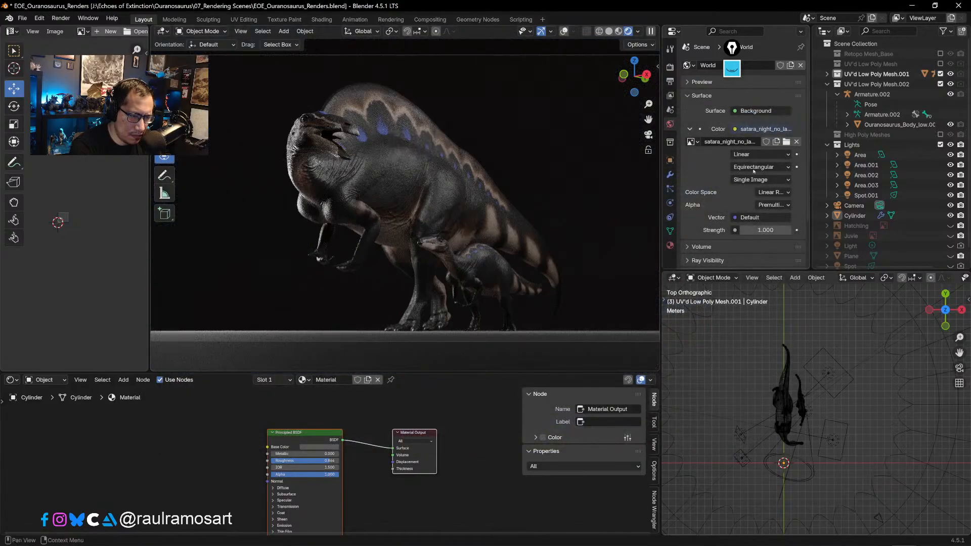
# - Load emmarentia_1k.hdr as the world environment image
pyautogui.press('F12')
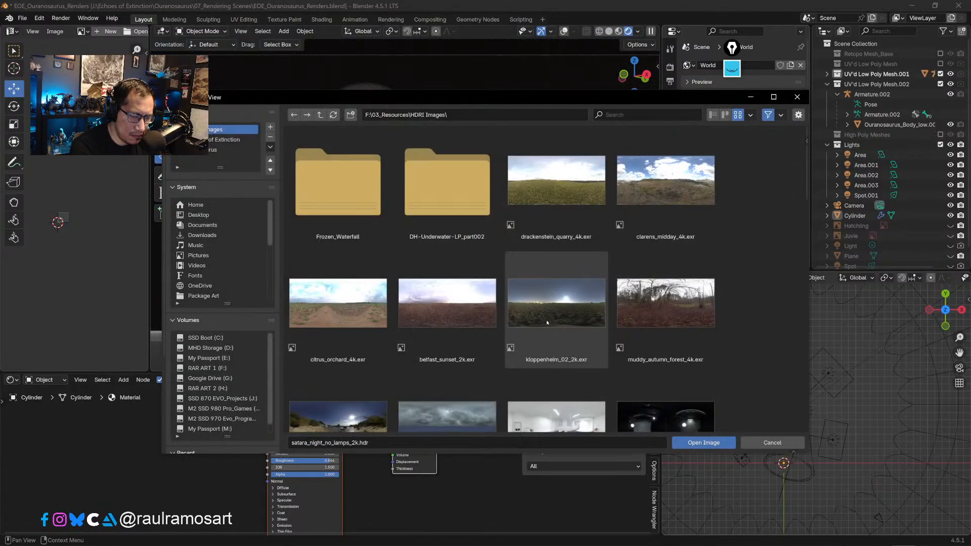
pyautogui.scroll(-8, 546, 320)
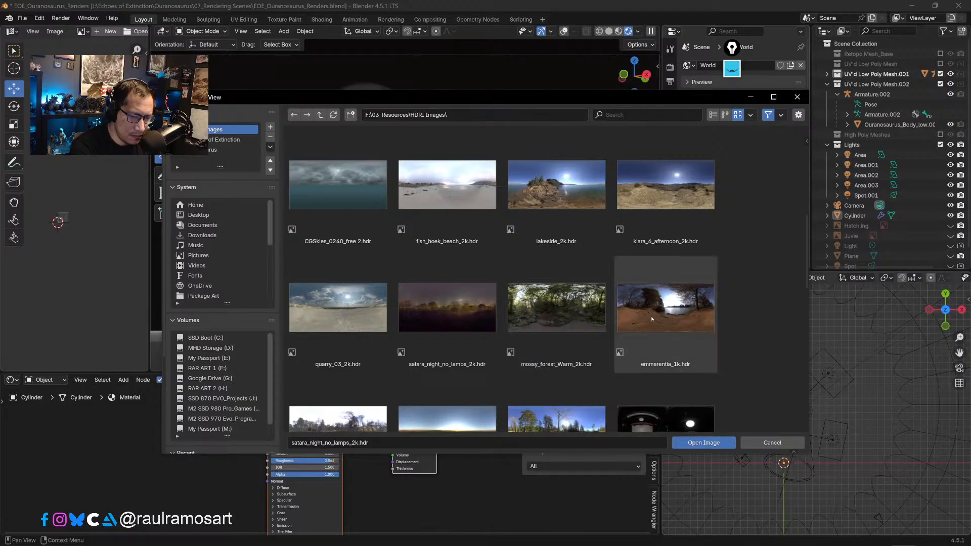
pyautogui.doubleClick(653, 318)
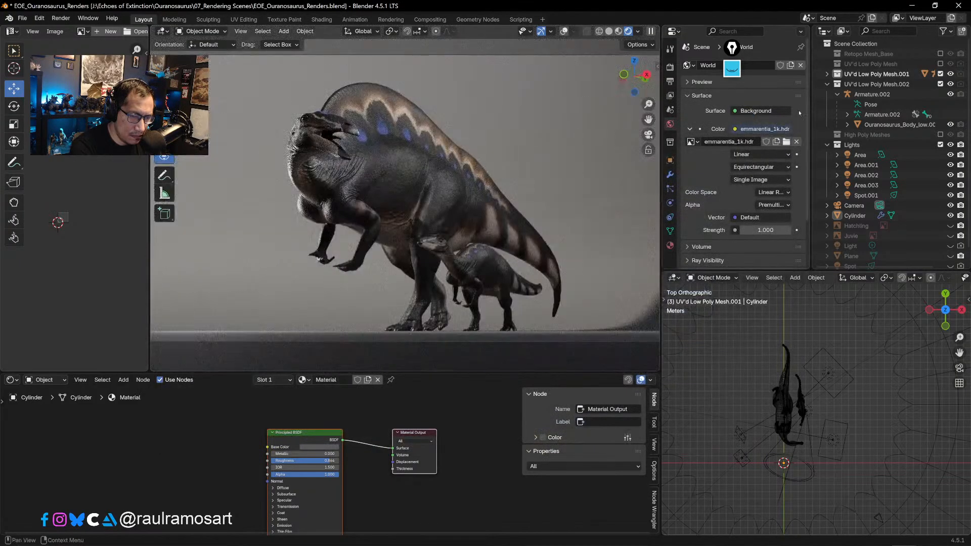
# - Swap the world environment image for pond_bridge_night_2k.hdr
pyautogui.click(787, 142)
pyautogui.scroll(-4, 433, 283)
pyautogui.scroll(-6, 432, 283)
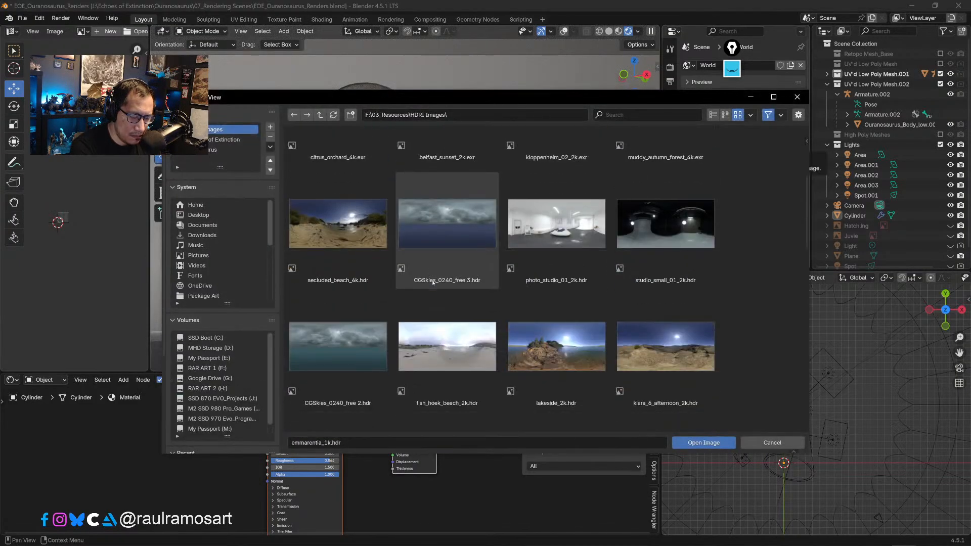
pyautogui.doubleClick(338, 349)
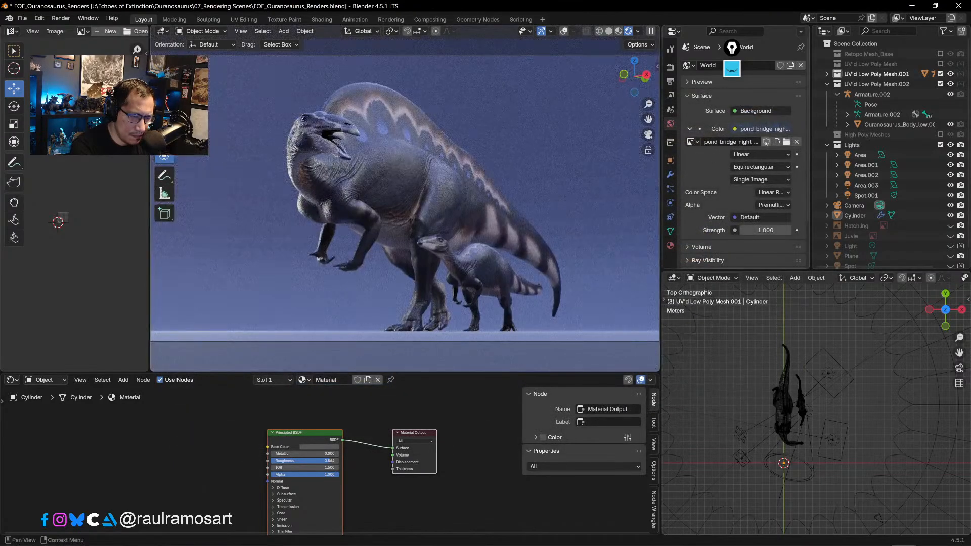
# - Set the world environment image back to mossy_forest_Warm_2k.hdr and save the scene file
pyautogui.click(786, 141)
pyautogui.scroll(-8, 465, 250)
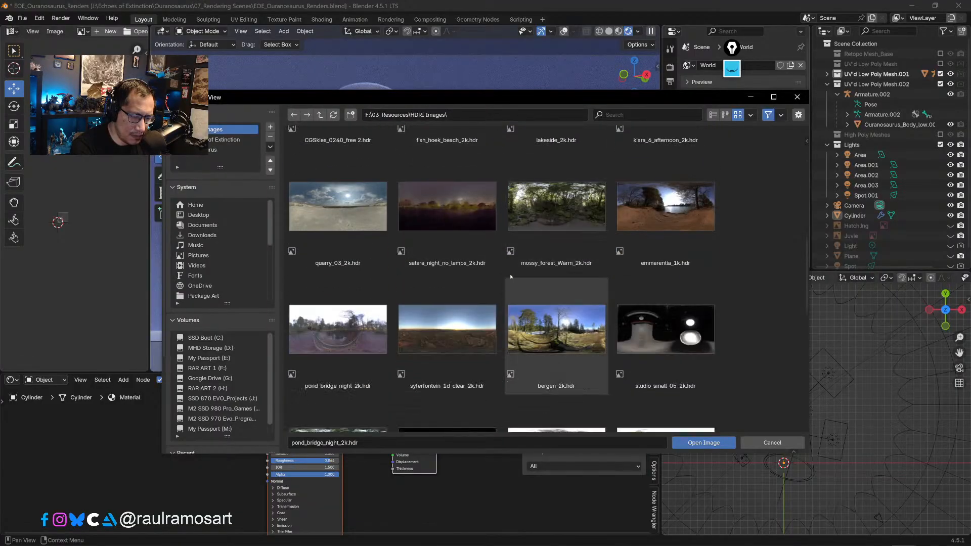
pyautogui.doubleClick(508, 280)
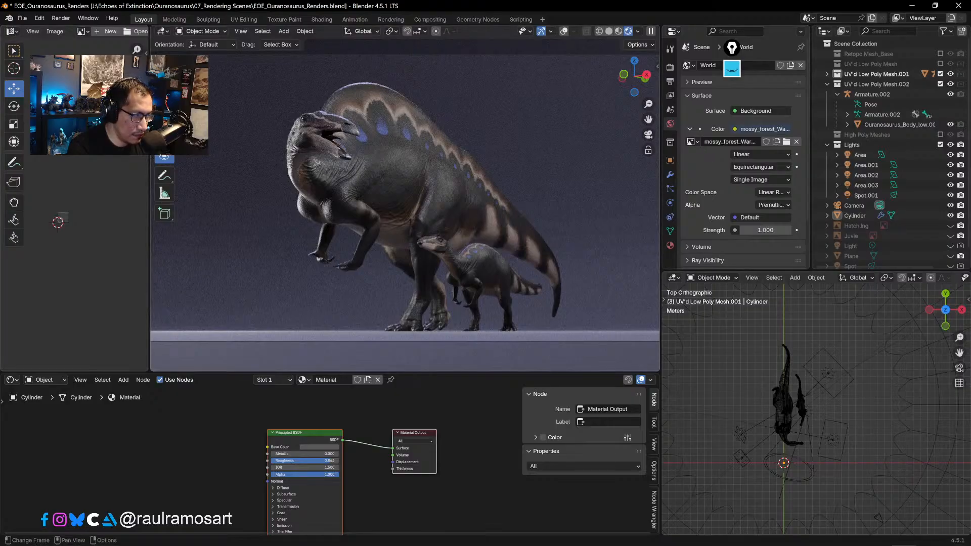
pyautogui.click(22, 20)
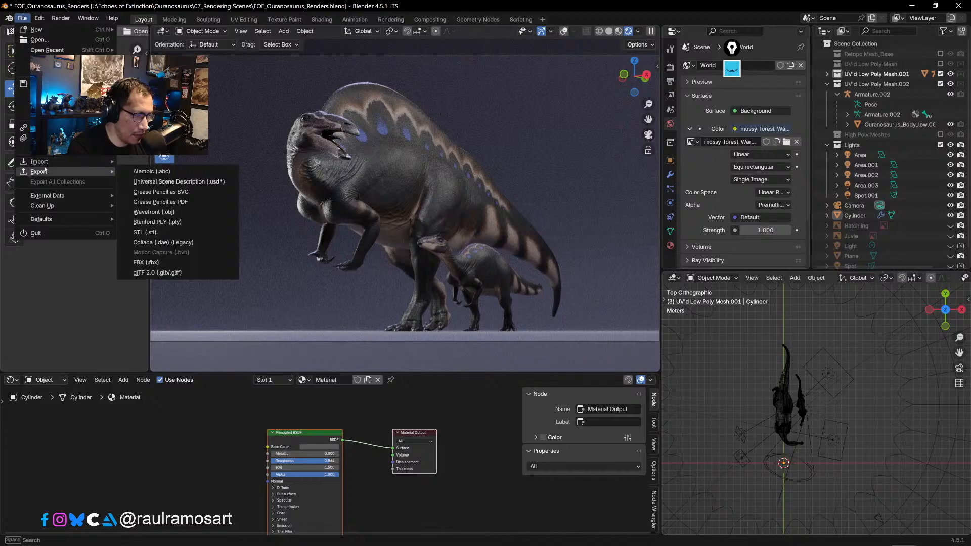
pyautogui.click(23, 84)
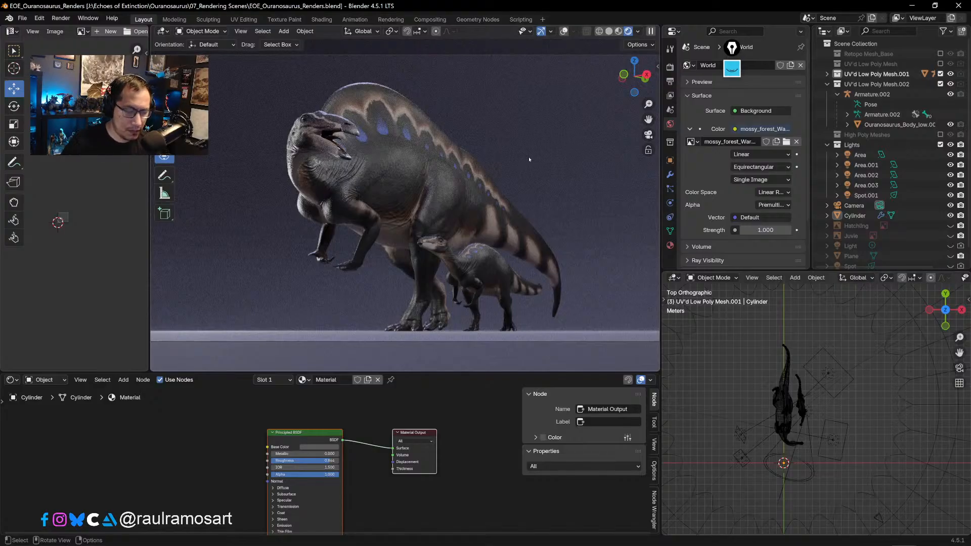
# - Examine the lighting on the adult and sub-adult dinosaurs from several angles, return to the camera view and select the backdrop cylinder
pyautogui.moveTo(531, 184); pyautogui.dragTo(389, 235, button='middle')
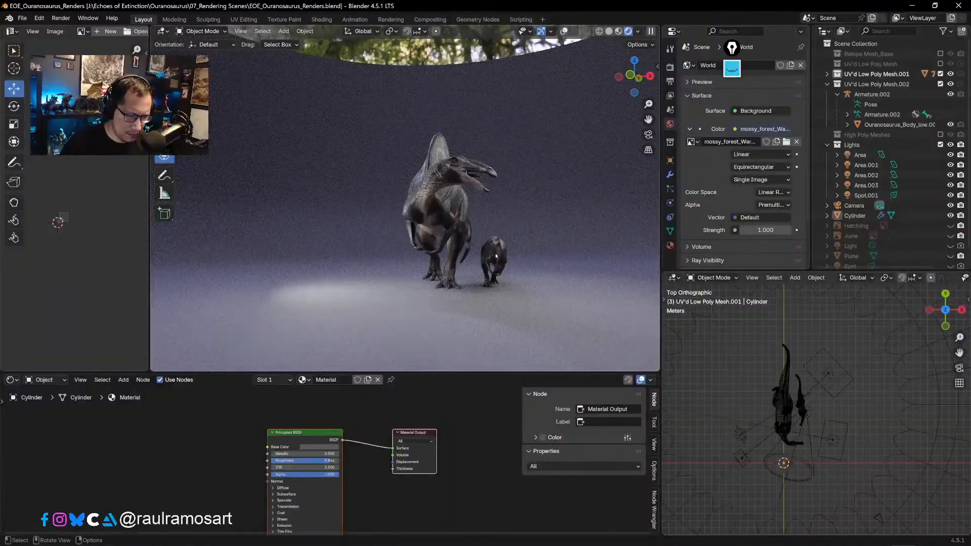
pyautogui.moveTo(498, 256); pyautogui.dragTo(456, 246, button='middle')
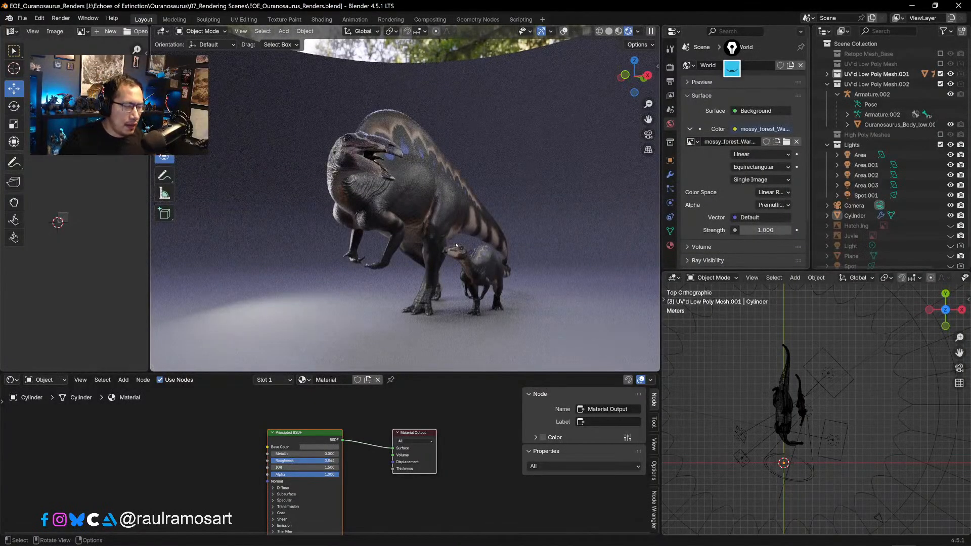
pyautogui.moveTo(514, 244); pyautogui.dragTo(538, 241, button='middle')
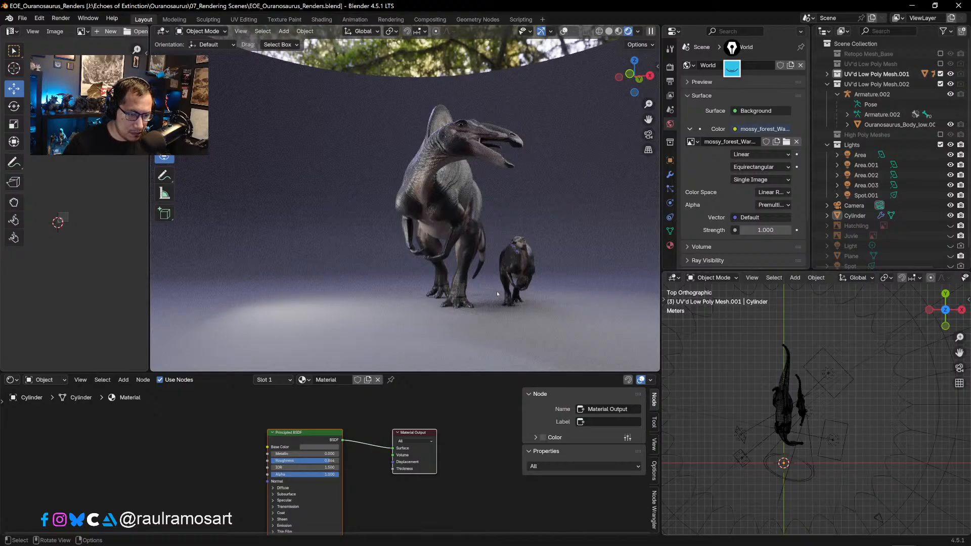
pyautogui.moveTo(497, 293); pyautogui.dragTo(351, 240, button='middle')
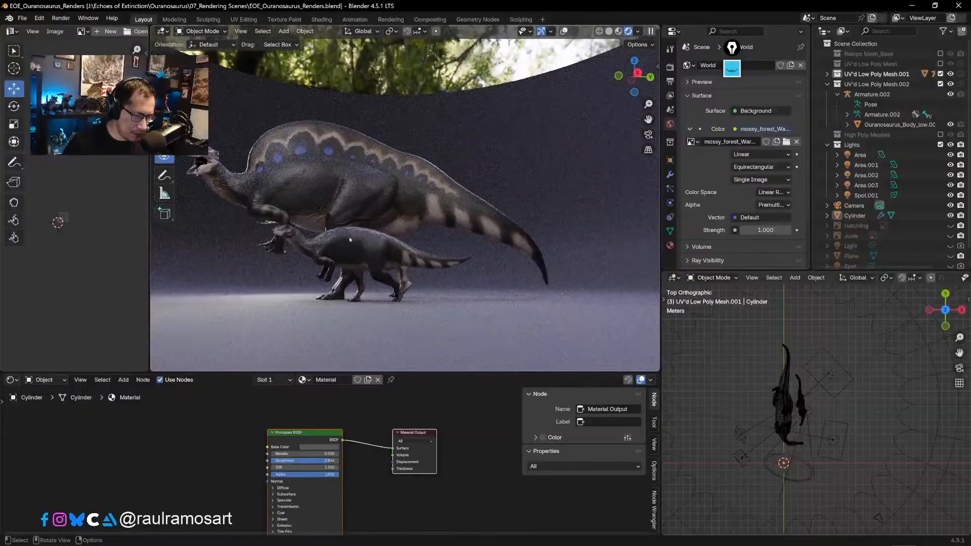
pyautogui.click(350, 240)
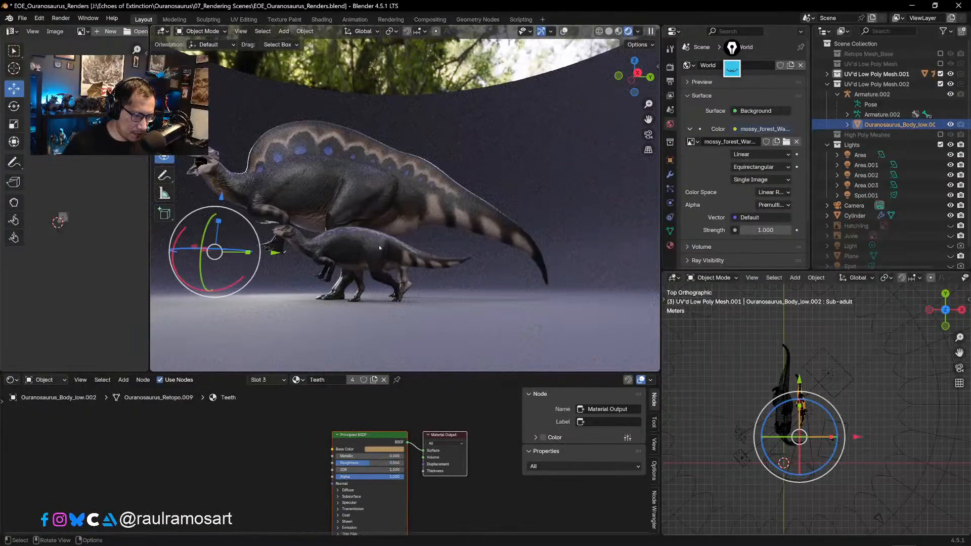
pyautogui.moveTo(379, 248); pyautogui.dragTo(385, 255, button='middle')
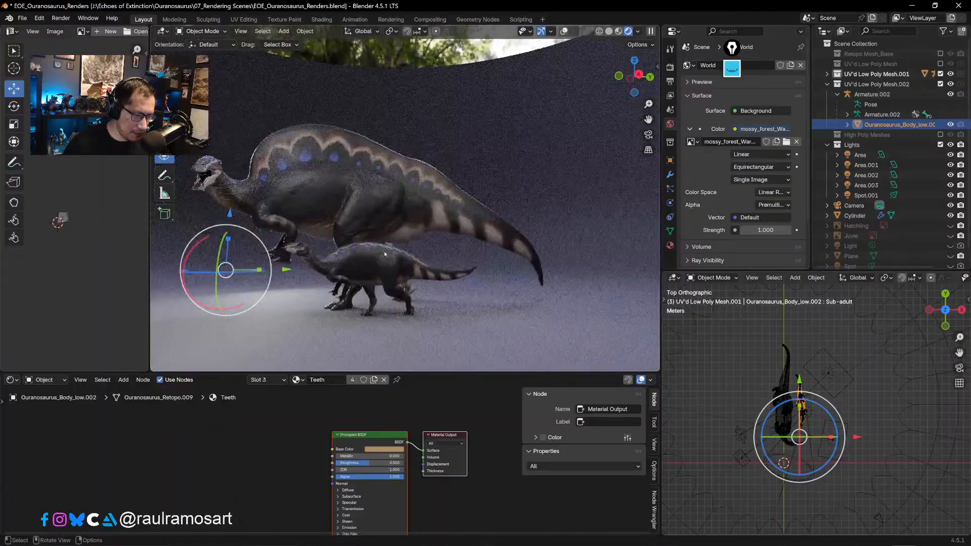
pyautogui.moveTo(472, 268)
pyautogui.mouseDown(button='middle')
pyautogui.moveTo(337, 289)
pyautogui.moveTo(322, 247)
pyautogui.moveTo(483, 266)
pyautogui.mouseUp(button='middle')
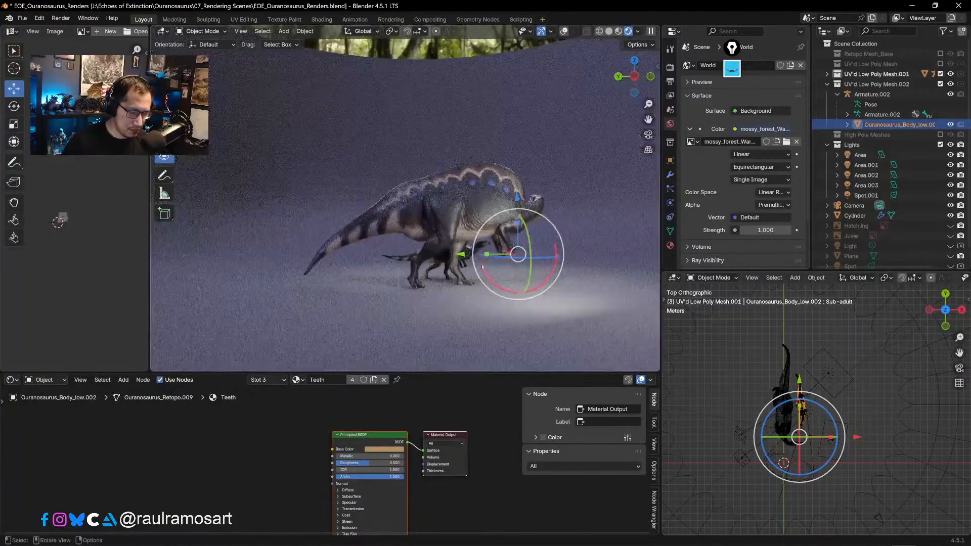
pyautogui.moveTo(579, 293); pyautogui.dragTo(618, 290, button='middle')
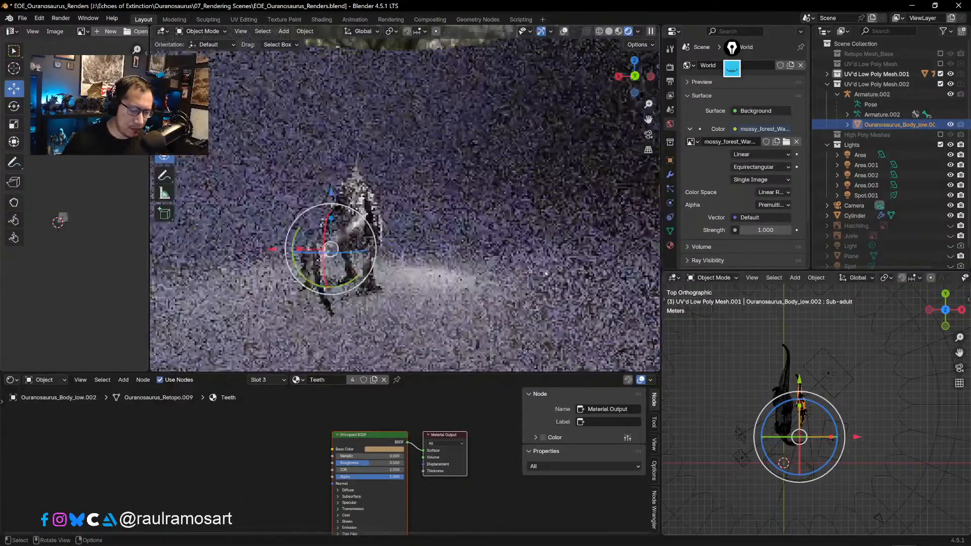
pyautogui.press('KP_0')
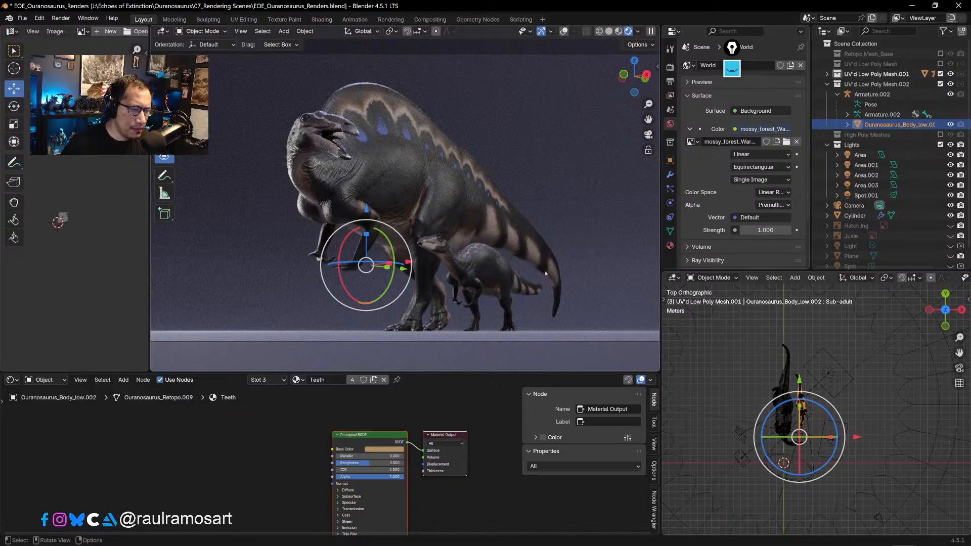
pyautogui.click(499, 99)
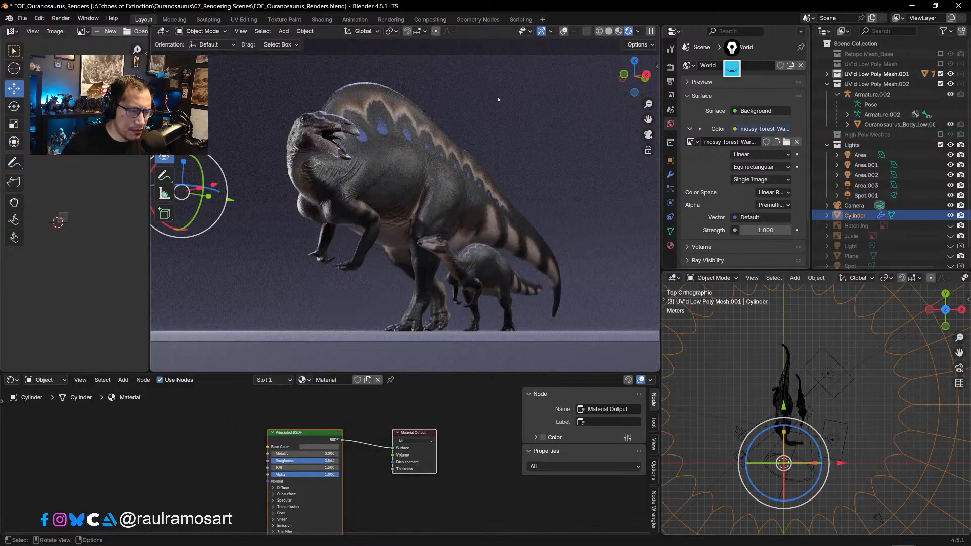